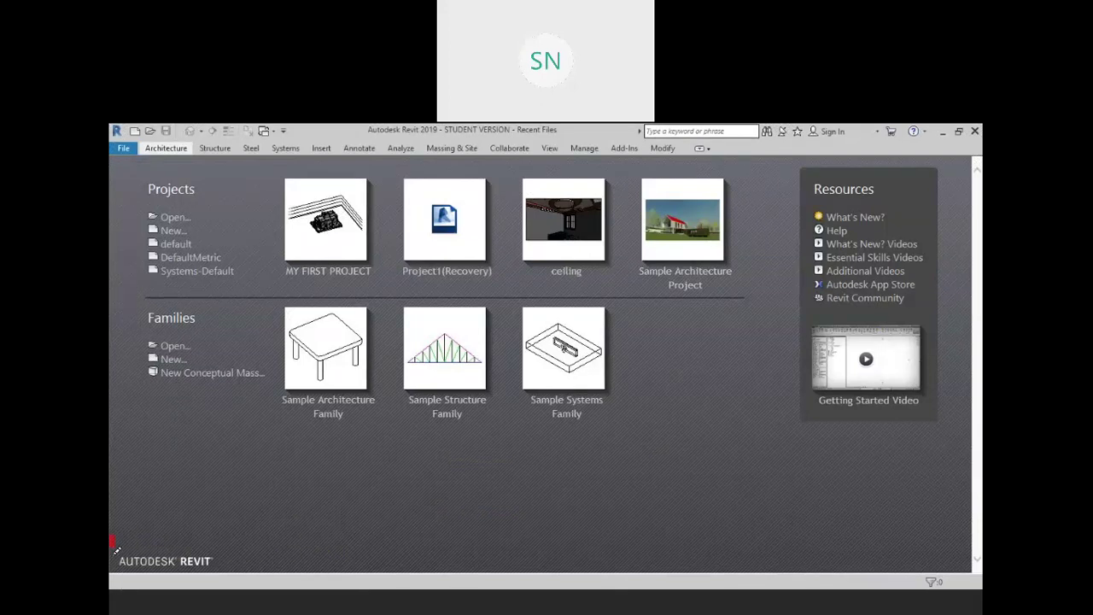
mouse_move(115, 549)
mouse_down()
mouse_move(177, 578)
mouse_move(224, 574)
mouse_move(222, 527)
mouse_move(179, 529)
mouse_up()
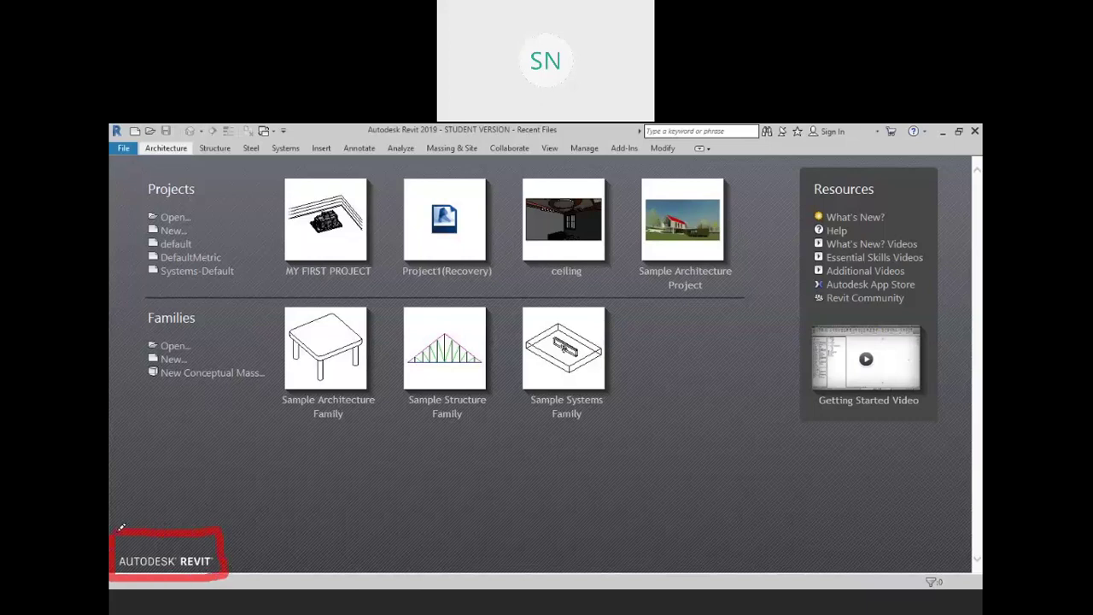
drag(246, 561, 272, 531)
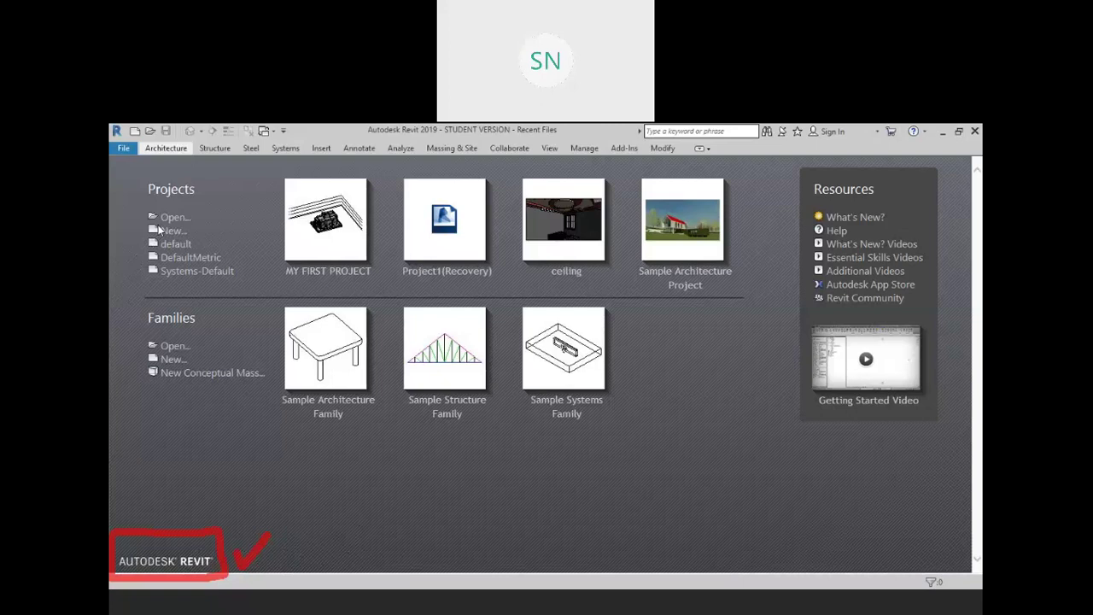
key(Escape)
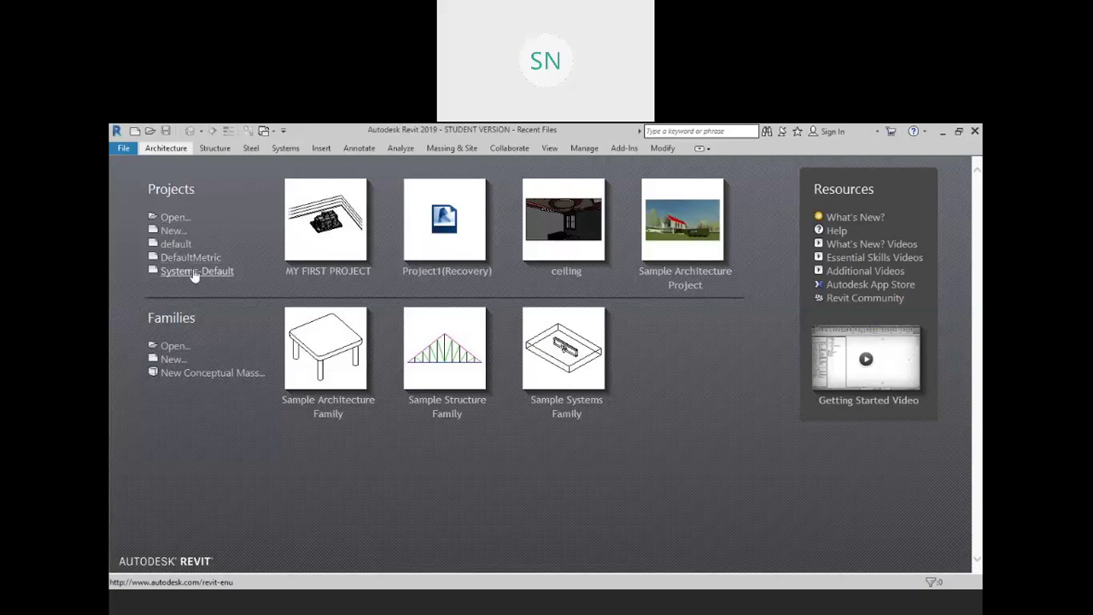
Open the file location options and start adding a project template file
click(123, 150)
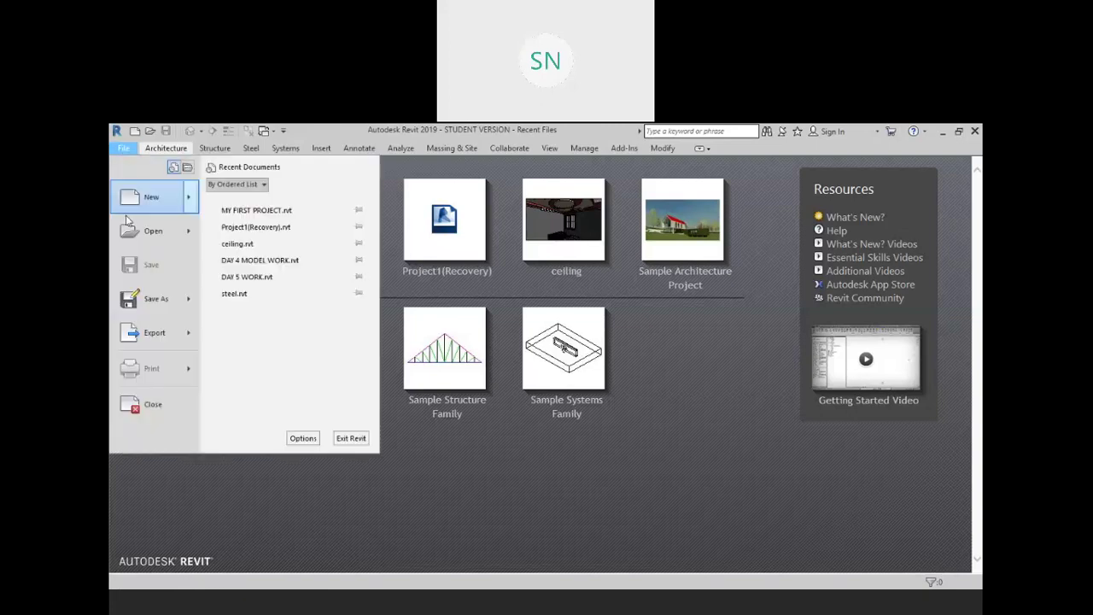
click(300, 438)
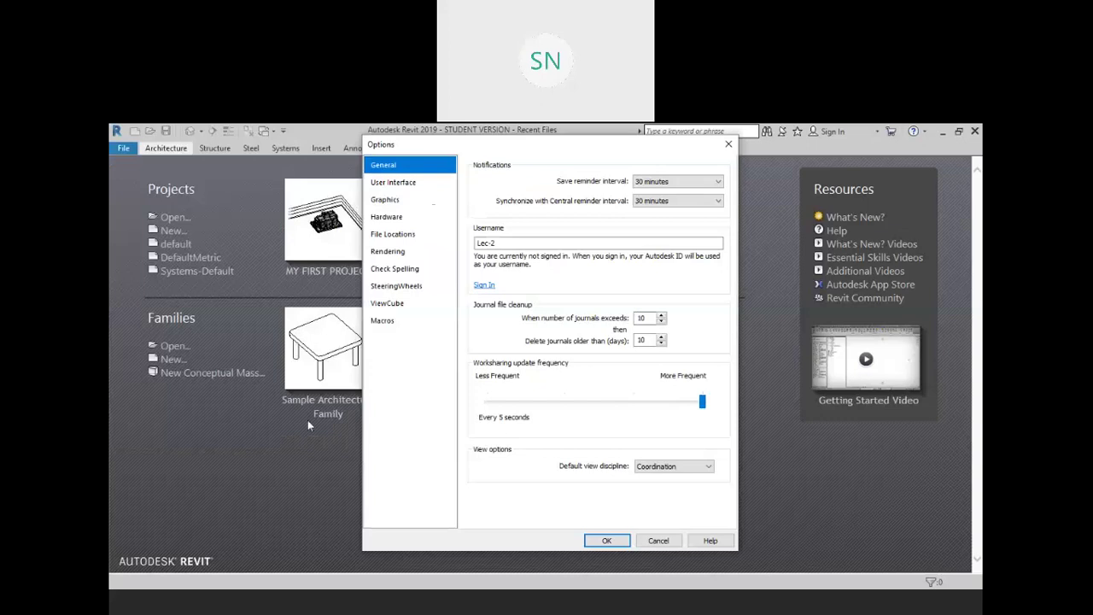
click(408, 239)
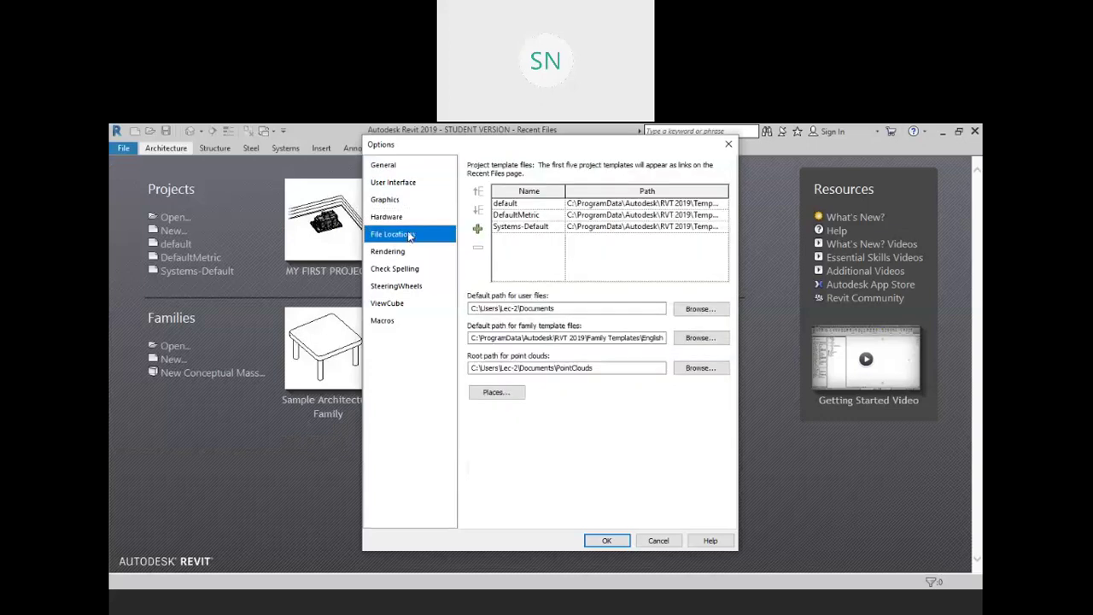
click(478, 231)
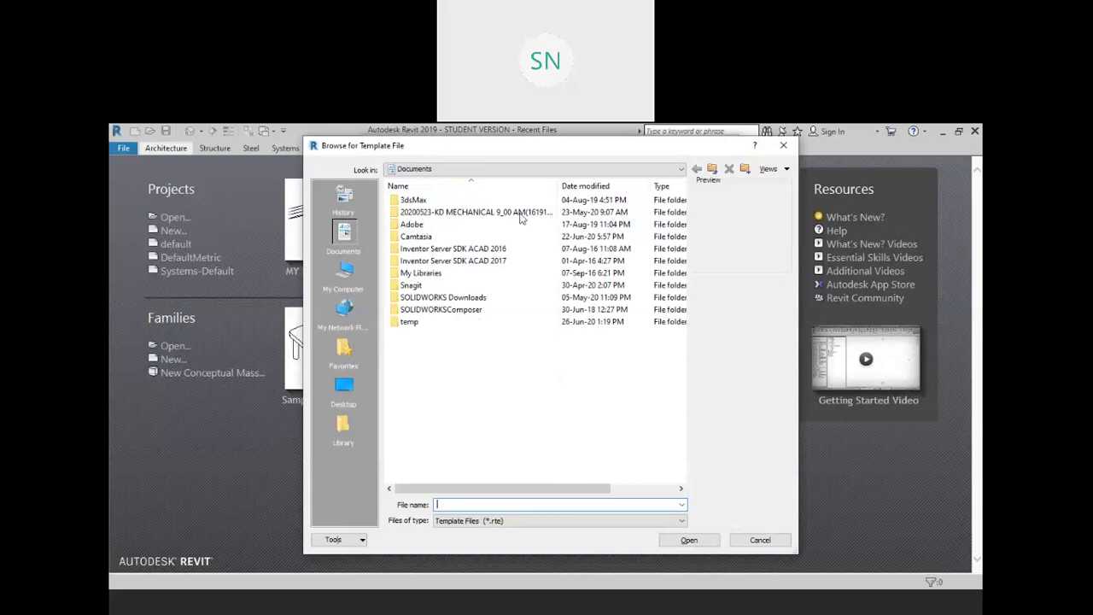
Browse to the template folder C:\ProgramData\Autodesk\RVT 2019\Templates\US Imperial
click(642, 170)
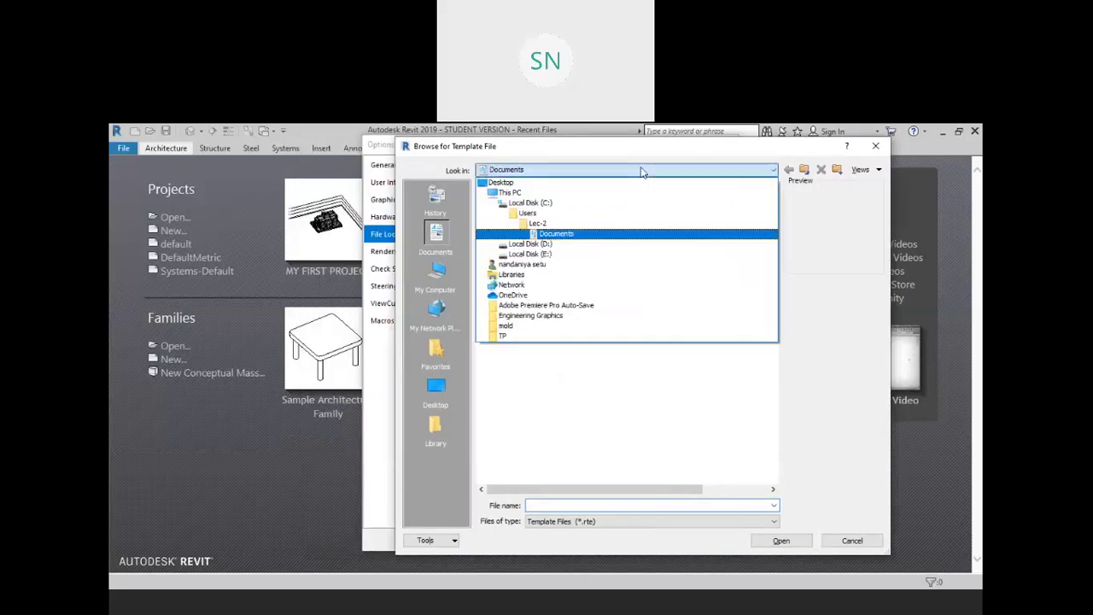
click(559, 203)
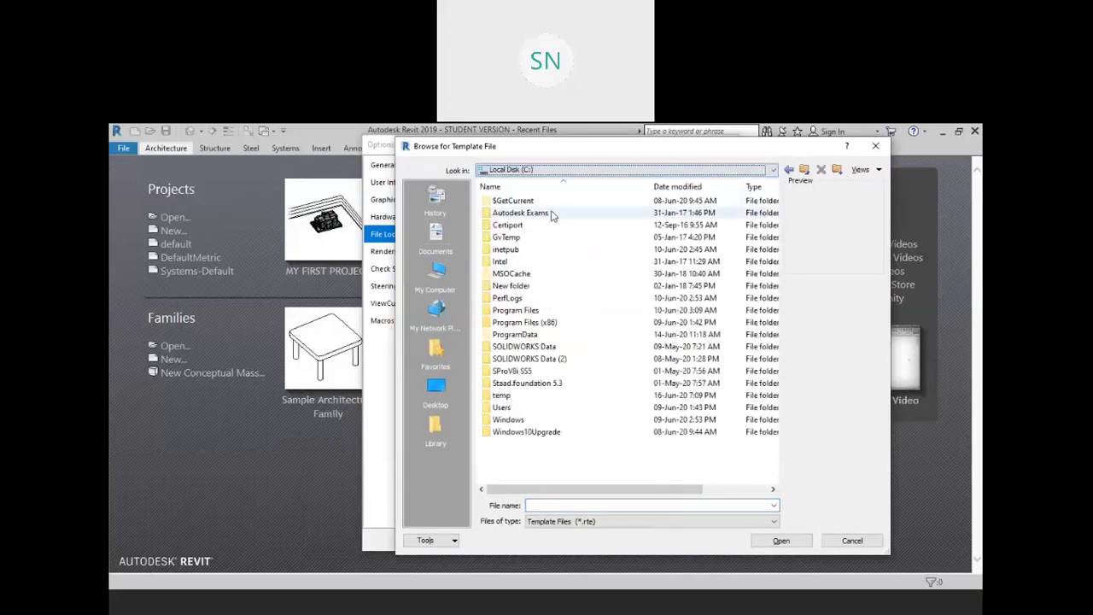
double_click(555, 334)
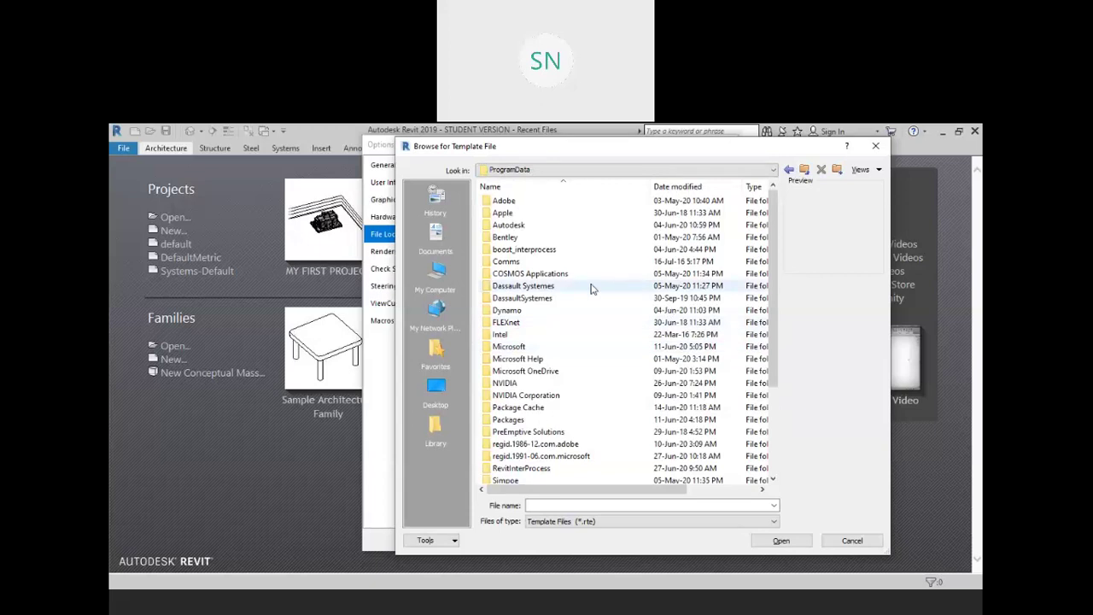
double_click(532, 225)
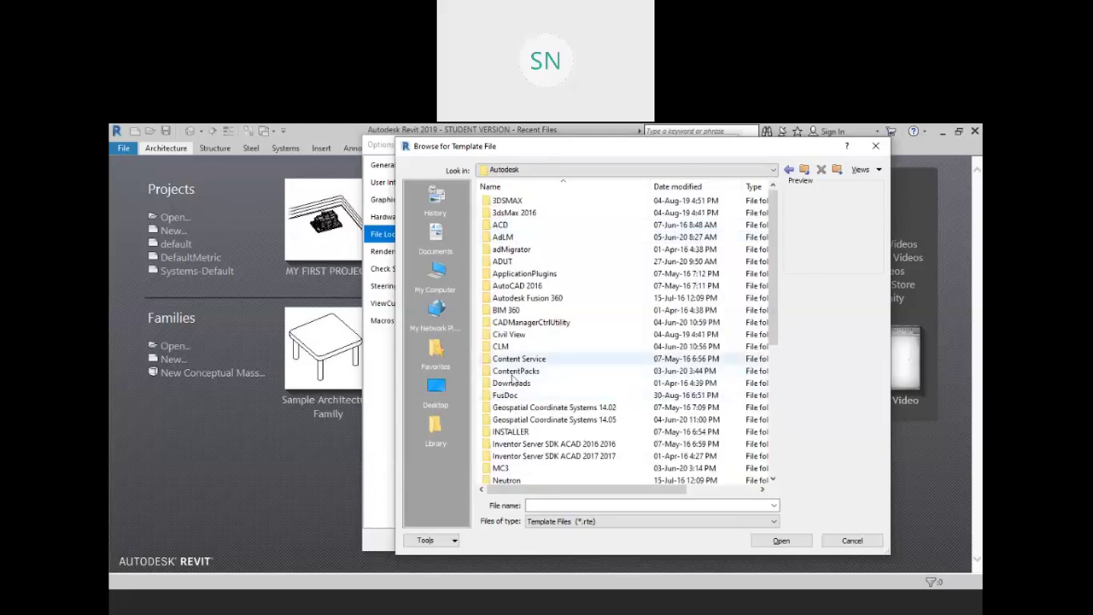
scroll(550, 367, down, 6)
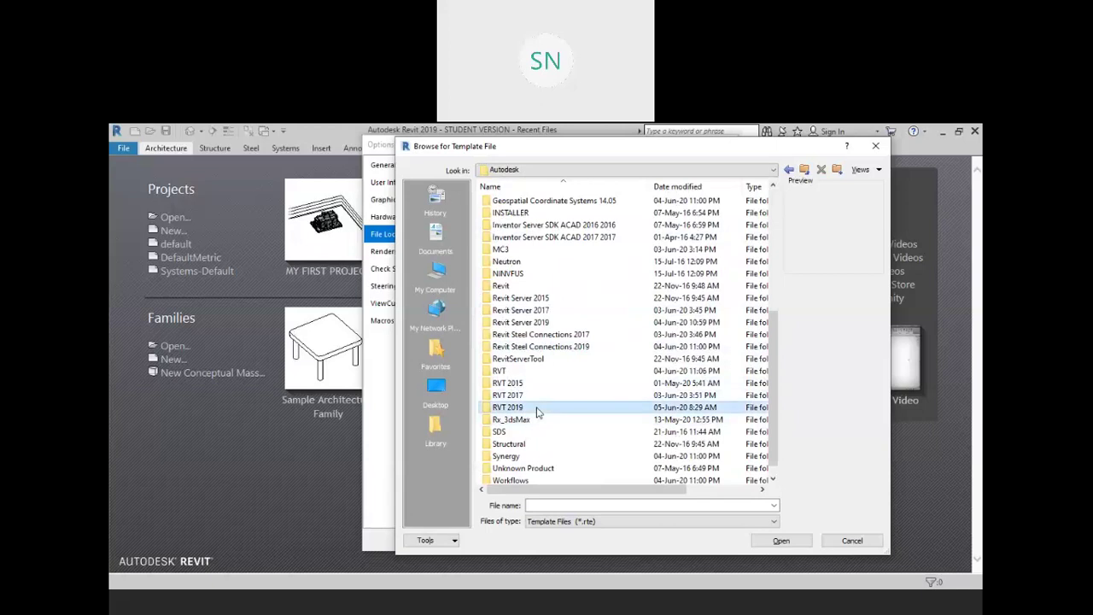
double_click(537, 412)
double_click(521, 287)
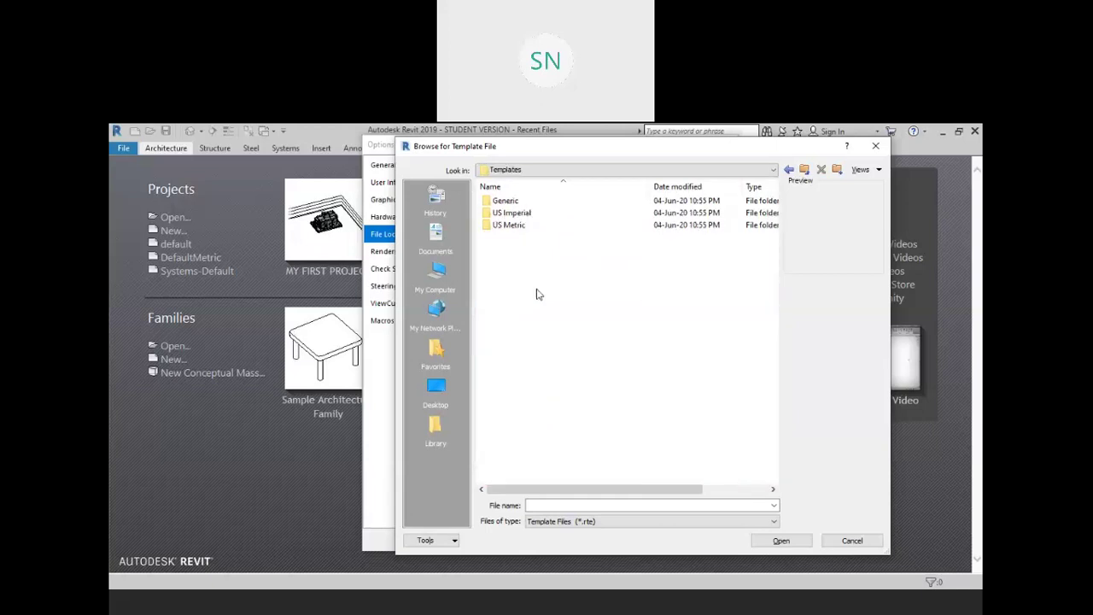
double_click(543, 213)
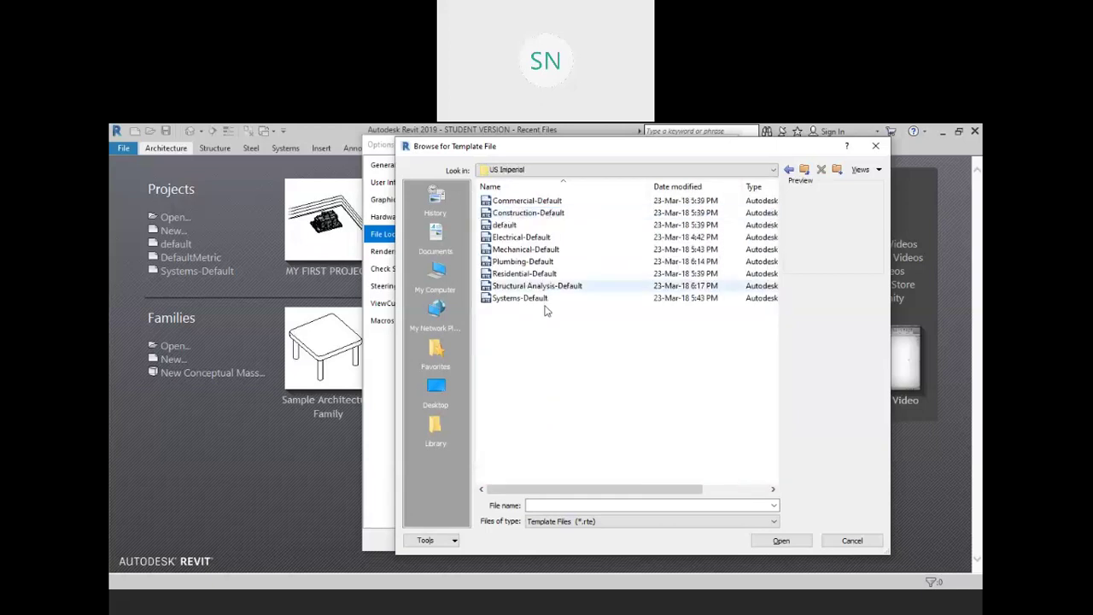
Add Structural Analysis-Default to the project template files and apply the options
click(519, 284)
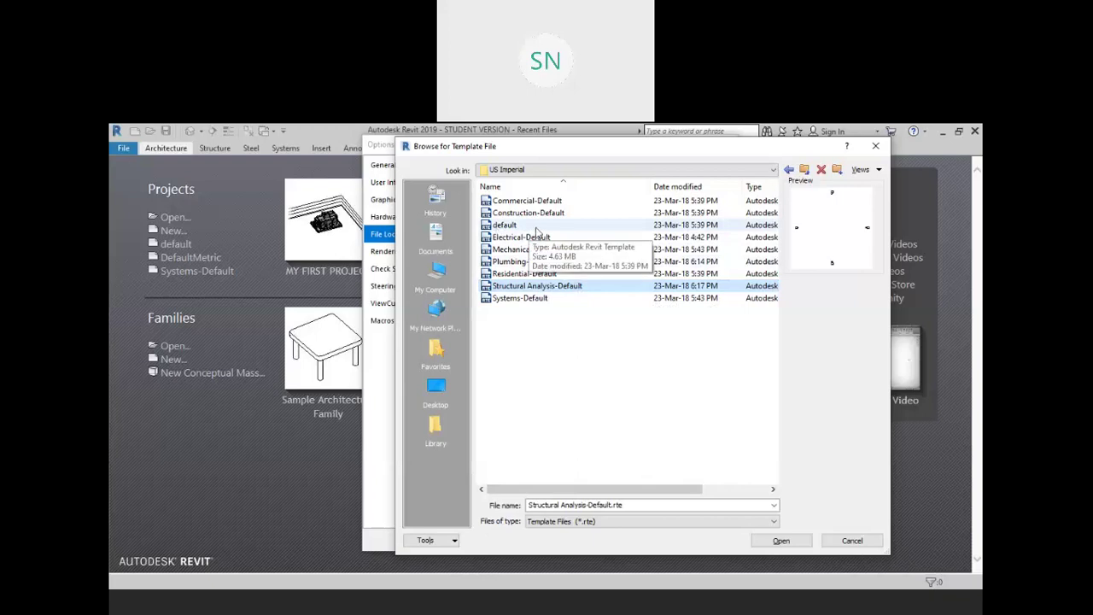
click(781, 540)
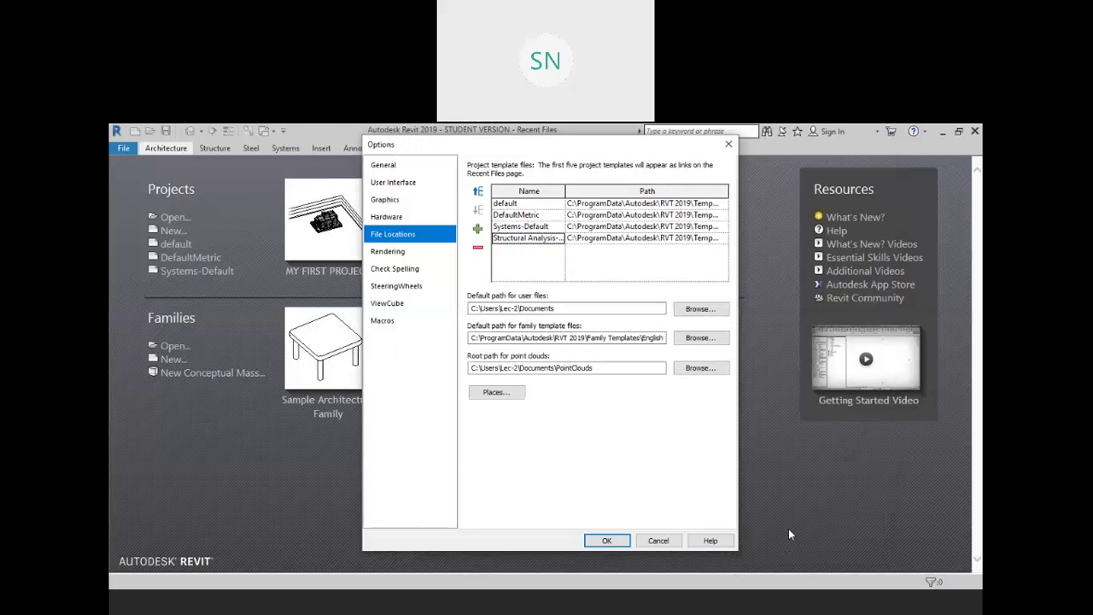
click(606, 542)
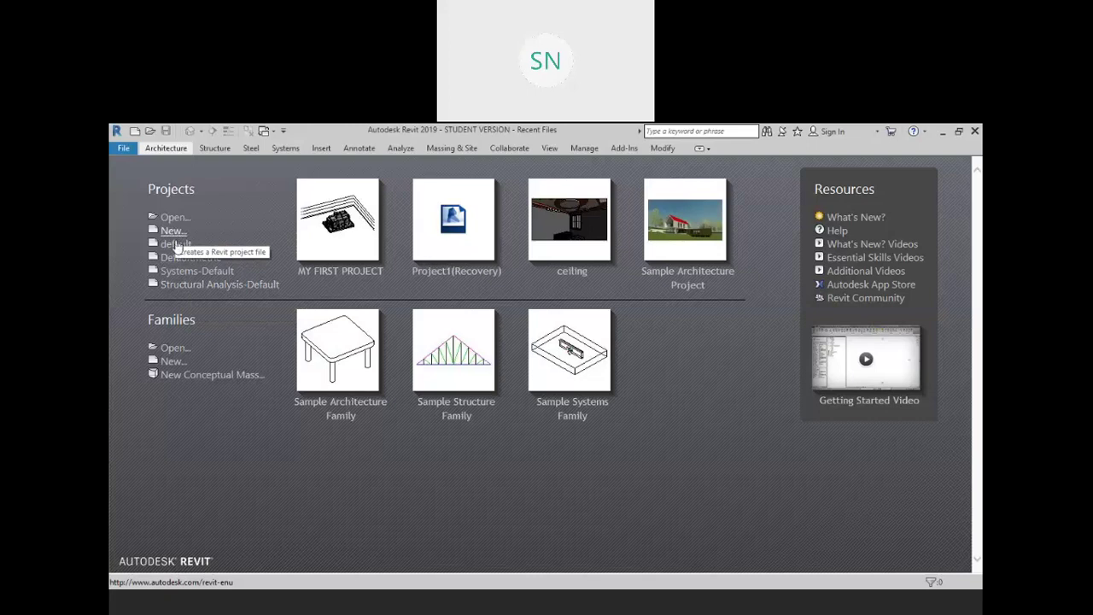
Create a new project from the Structural Analysis-Default template
click(219, 285)
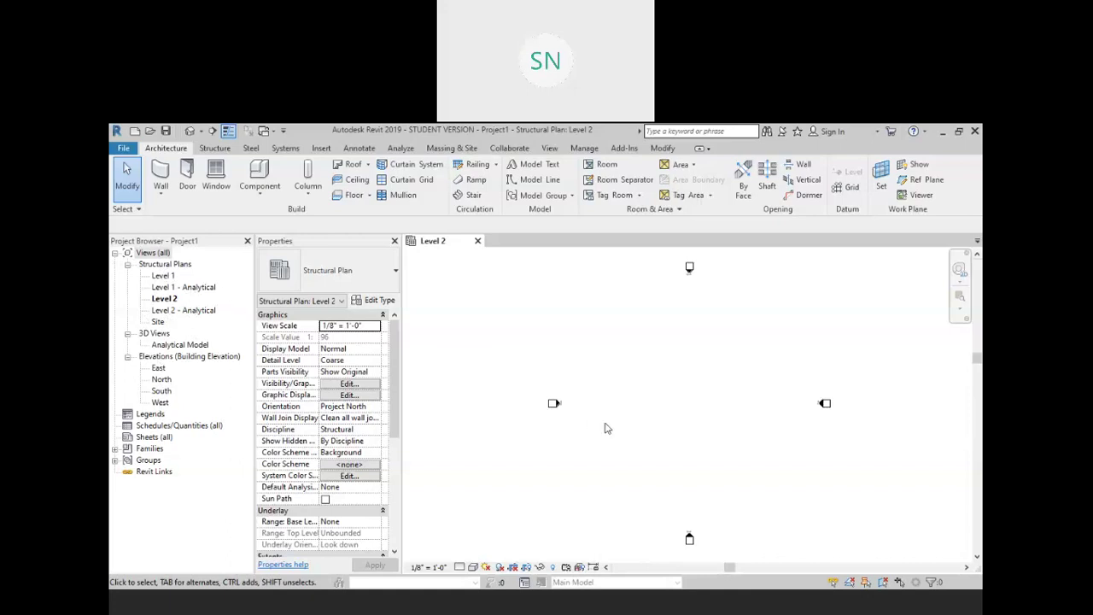
scroll(595, 406, down, 1)
middle_drag(767, 421, 723, 421)
scroll(596, 377, up, 2)
middle_drag(645, 390, 649, 381)
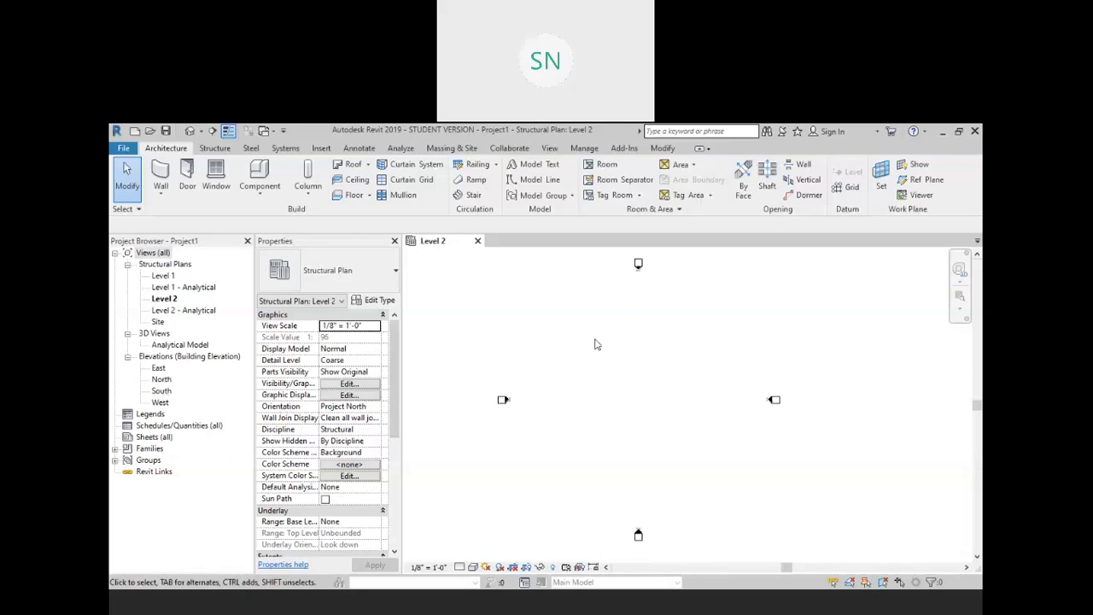
drag(607, 488, 655, 552)
drag(778, 346, 744, 463)
drag(623, 282, 655, 246)
drag(525, 362, 478, 425)
click(631, 504)
drag(631, 505, 669, 572)
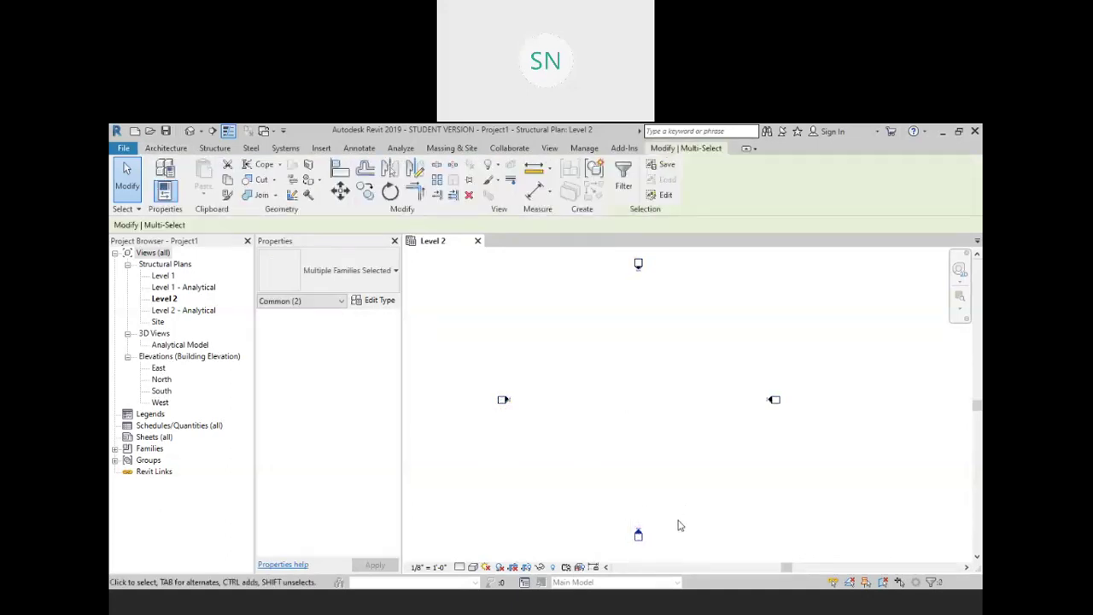
mouse_move(646, 511)
middle_down()
mouse_move(673, 470)
mouse_move(654, 424)
middle_up()
key(Escape)
drag(670, 485, 671, 484)
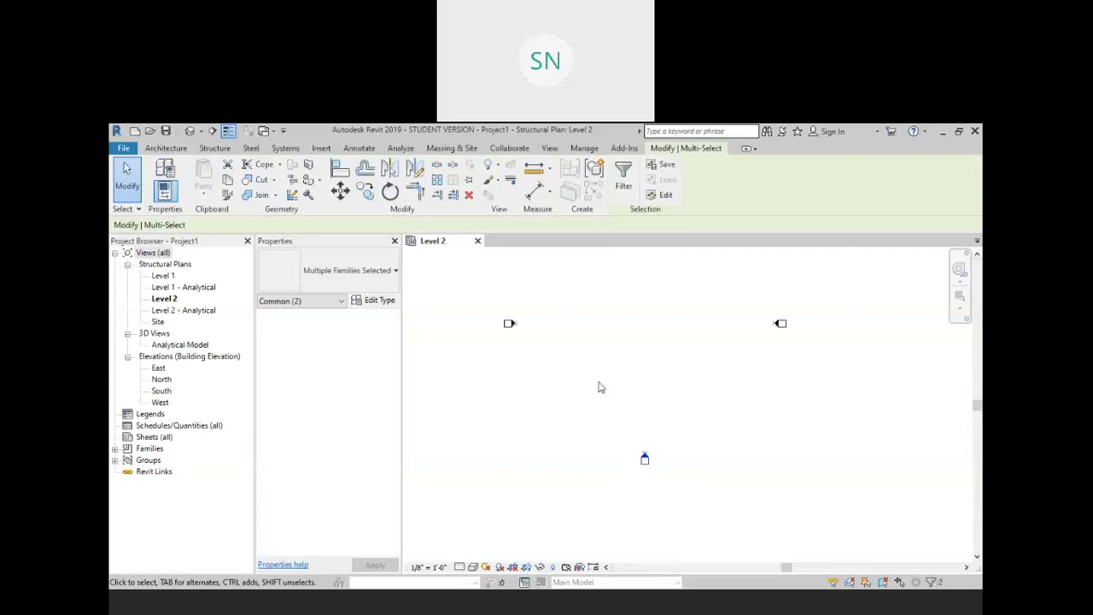
key(Escape)
middle_drag(704, 420, 700, 420)
scroll(687, 427, down, 1)
middle_drag(683, 532, 694, 428)
drag(620, 367, 687, 445)
mouse_move(656, 401)
mouse_down()
mouse_move(659, 495)
mouse_move(725, 447)
mouse_move(728, 461)
mouse_up()
ctrl+scroll(691, 481, up, 4)
click(671, 454)
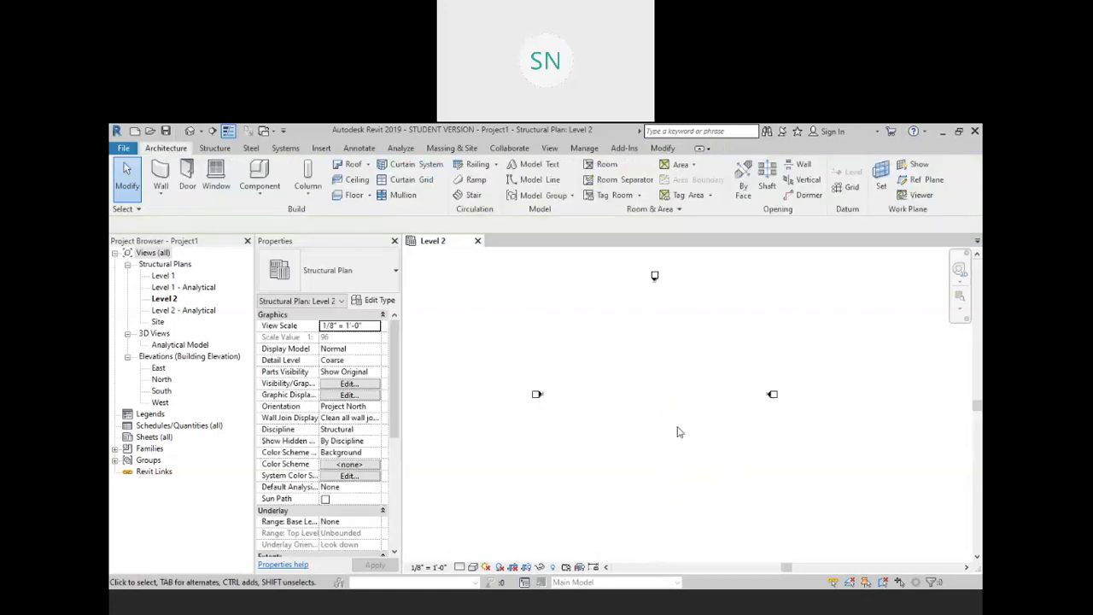
Open the South building elevation and bring the Level 1 and Level 2 lines into view
double_click(161, 391)
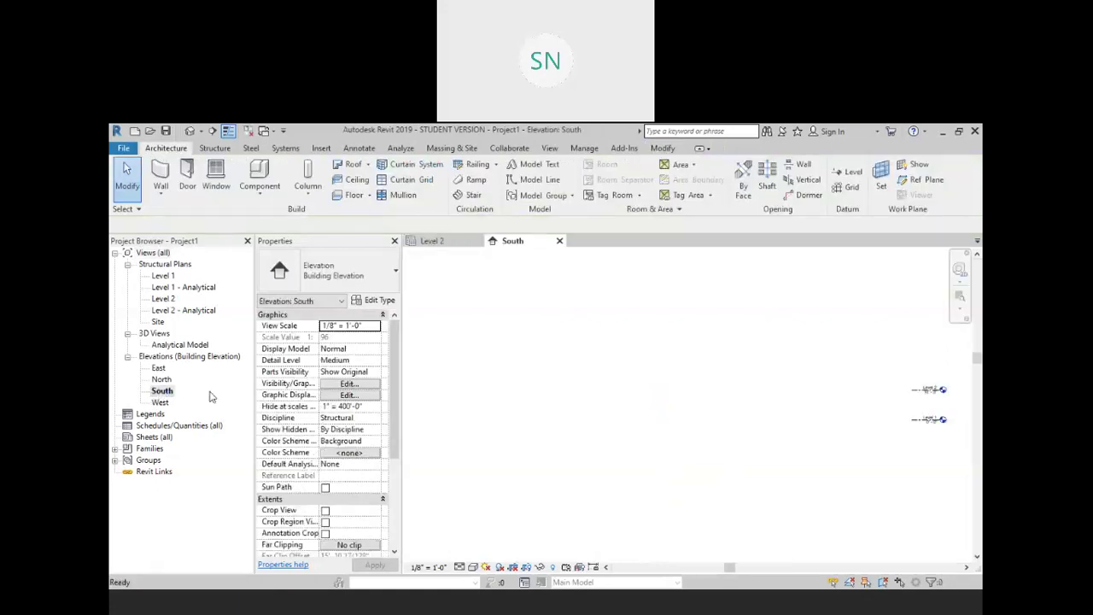
scroll(609, 415, down, 2)
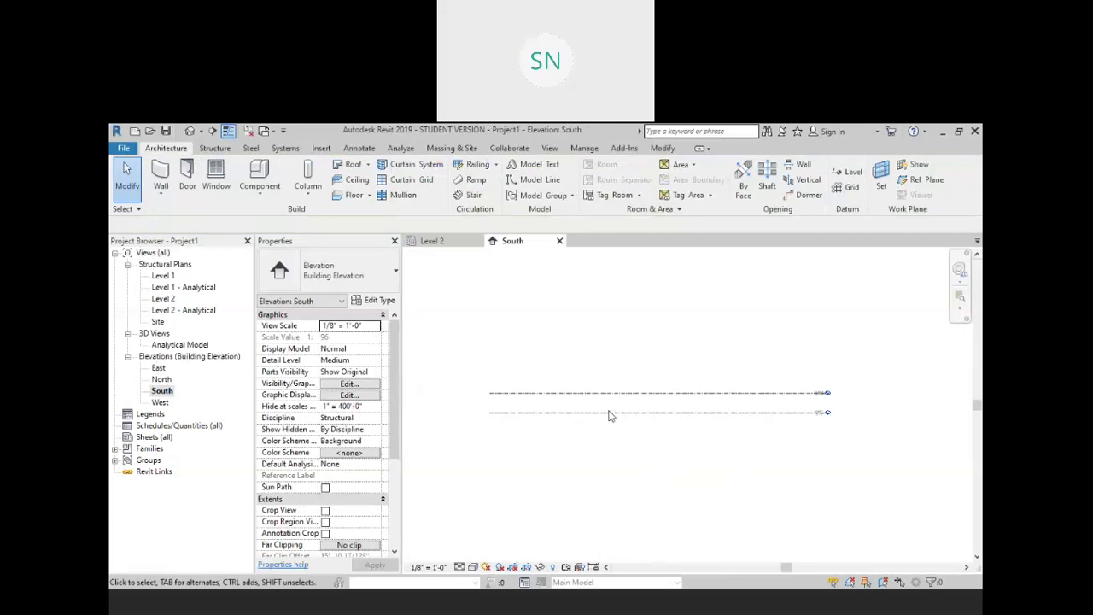
click(547, 394)
drag(548, 394, 610, 394)
middle_drag(767, 428, 695, 430)
scroll(696, 436, up, 3)
key(Escape)
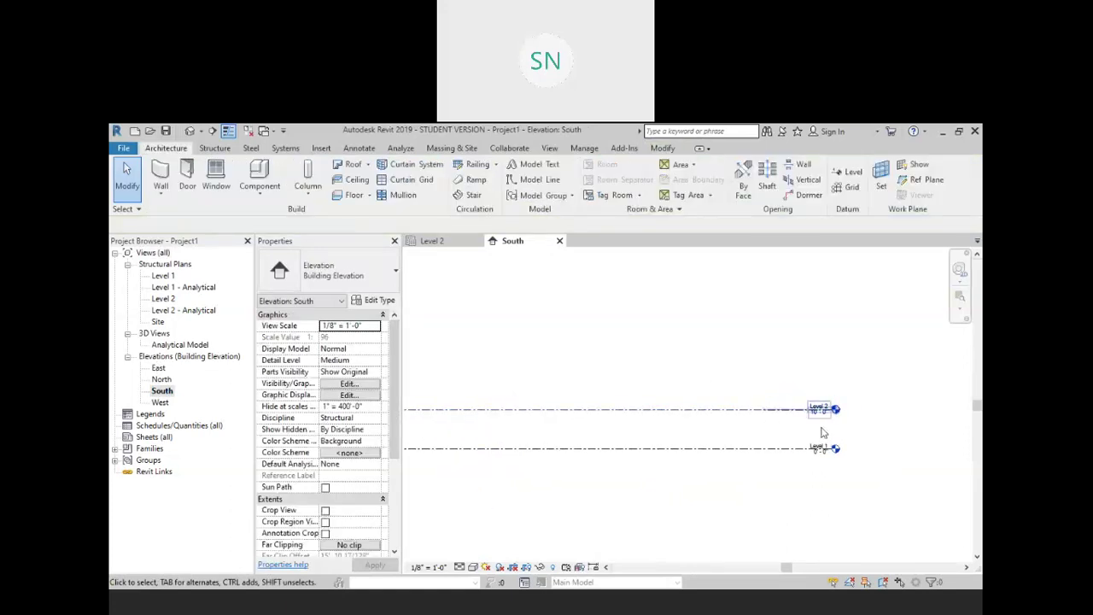
middle_drag(681, 424, 714, 430)
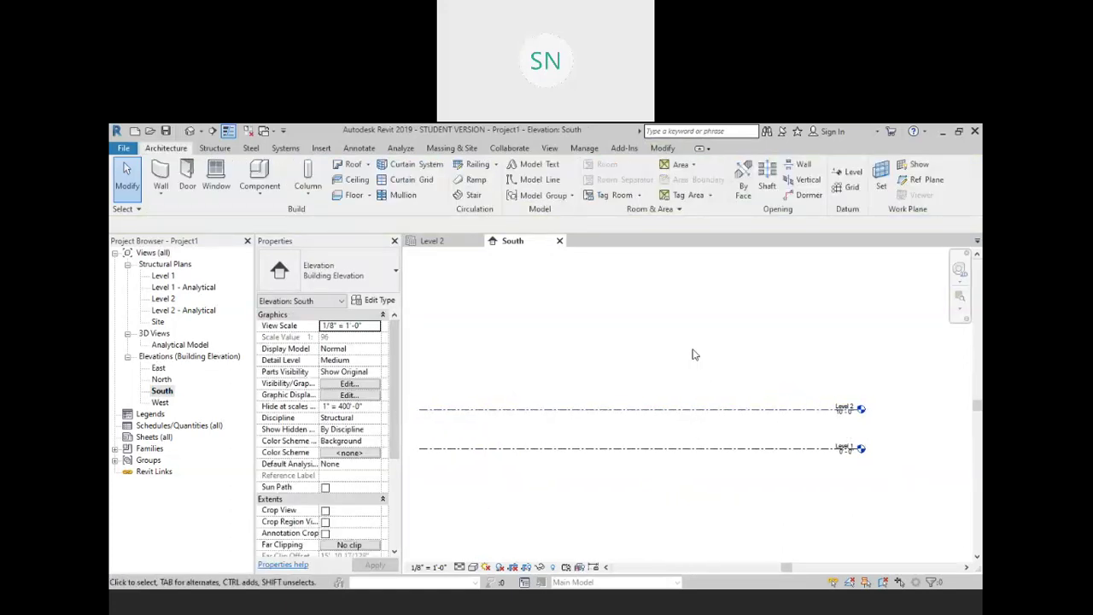
Add a new level 10' above Level 2 by picking the Level 2 line with a 10' offset
click(850, 175)
click(632, 165)
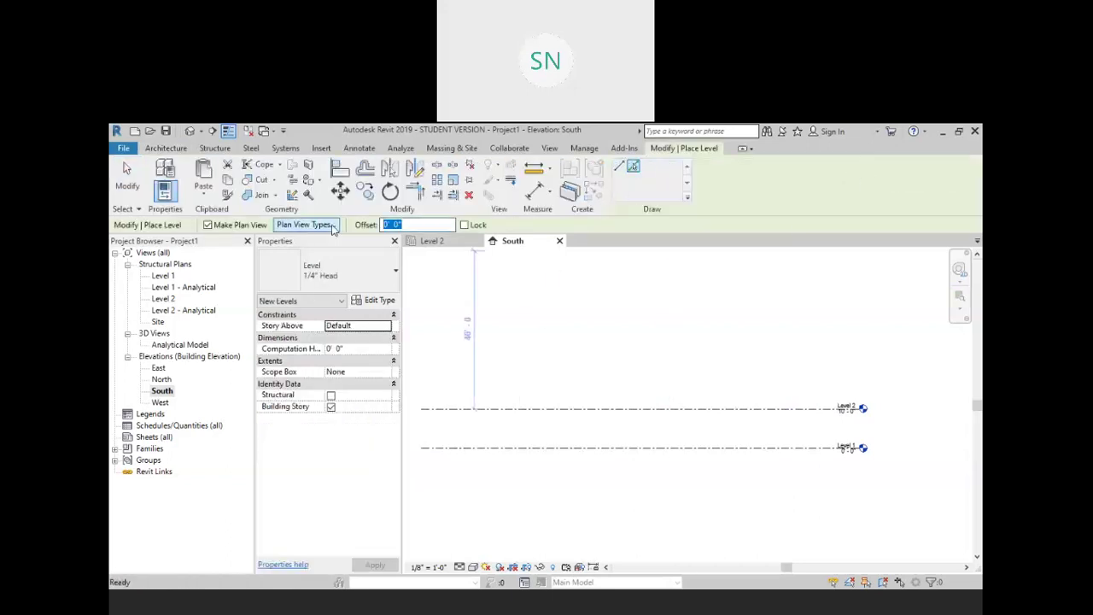
text(10)
click(657, 411)
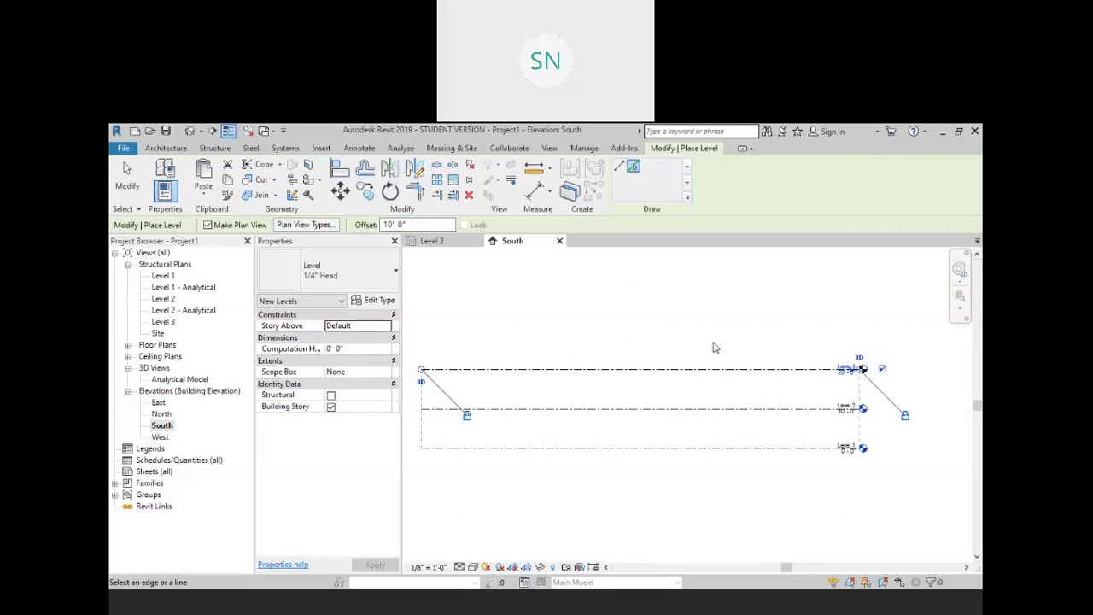
Add a level 3' below Level 1 by picking the Level 1 line with a 3' offset, and end level placement
middle_drag(683, 515, 674, 476)
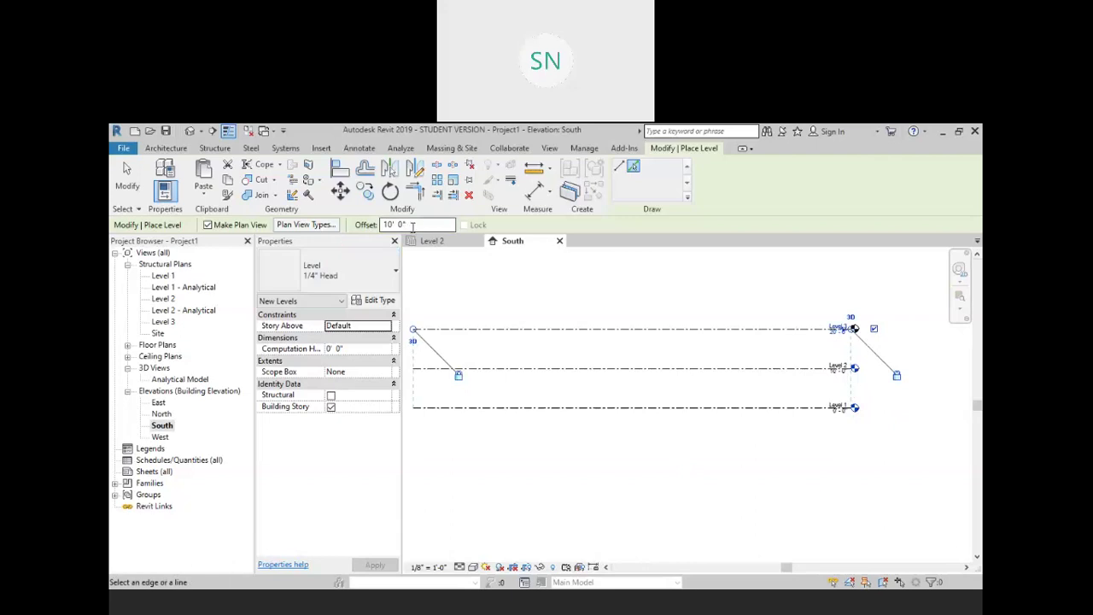
click(413, 225)
text(3)
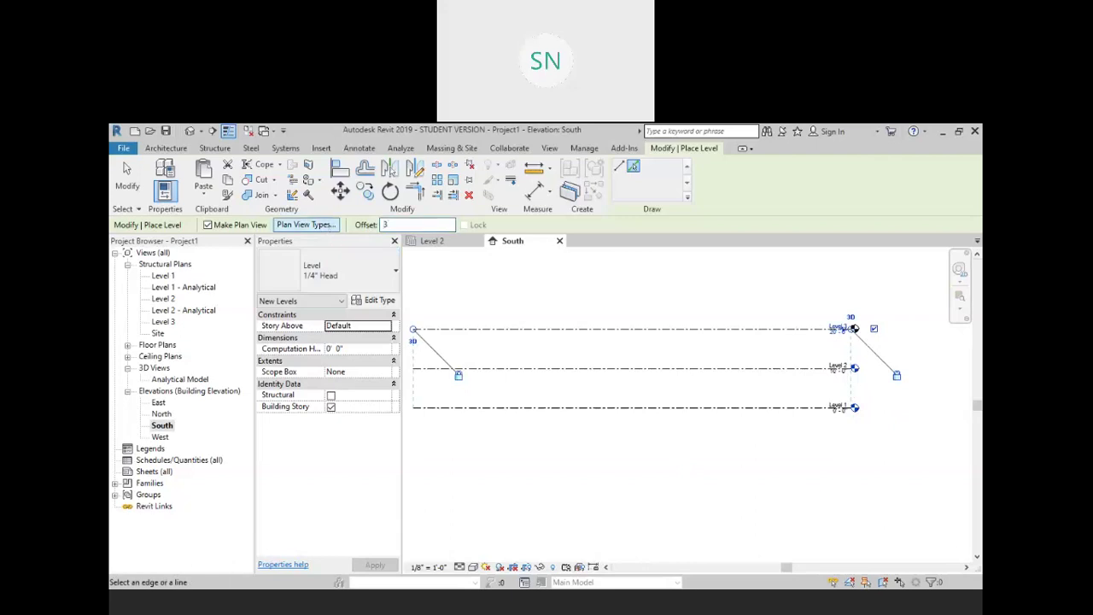
key(Return)
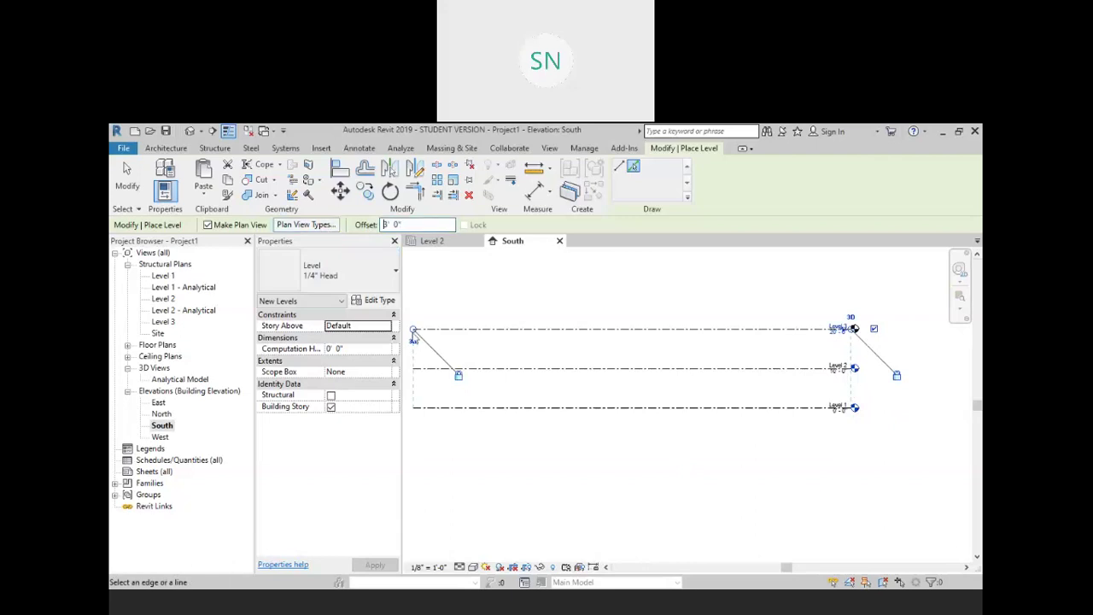
click(609, 411)
middle_drag(807, 453, 614, 411)
scroll(674, 375, up, 5)
right_click(752, 290)
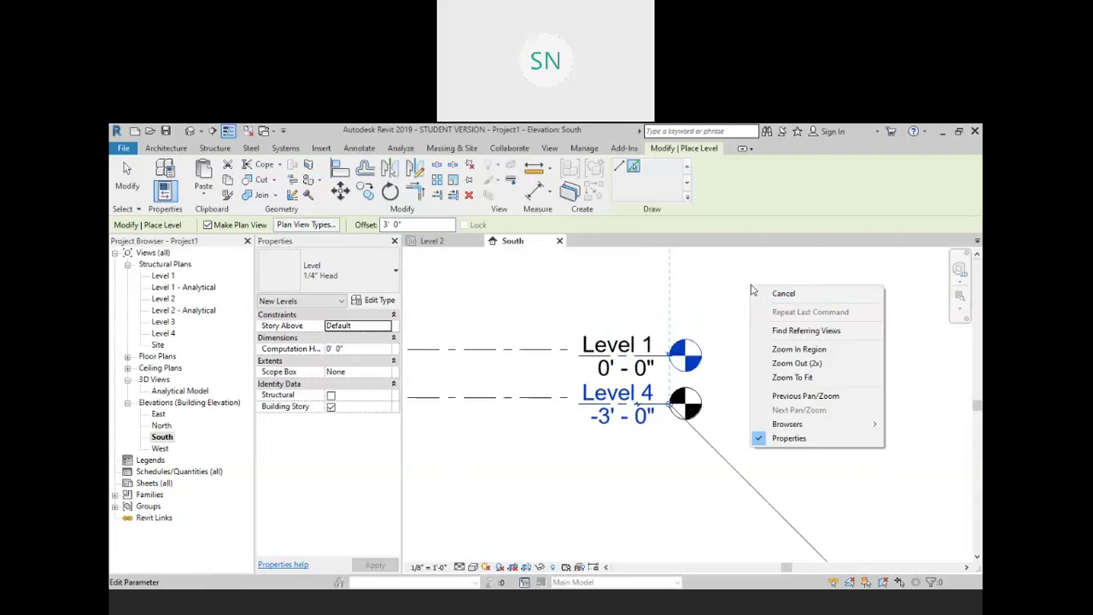
click(781, 293)
right_click(781, 292)
click(802, 301)
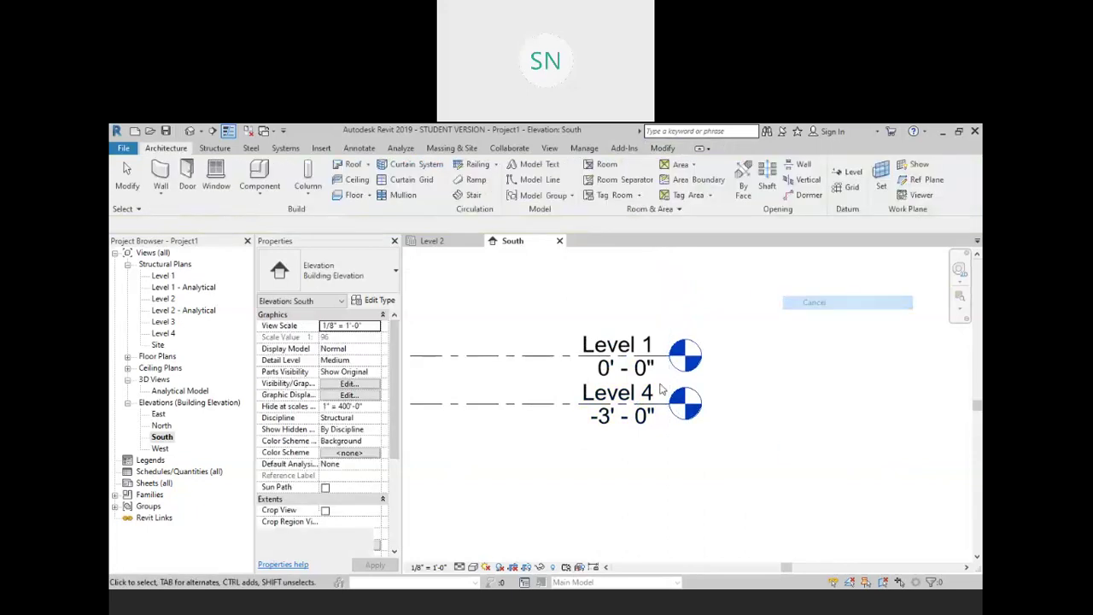
Rename Level 4 as BOF and rename its corresponding views to match
click(606, 393)
click(607, 394)
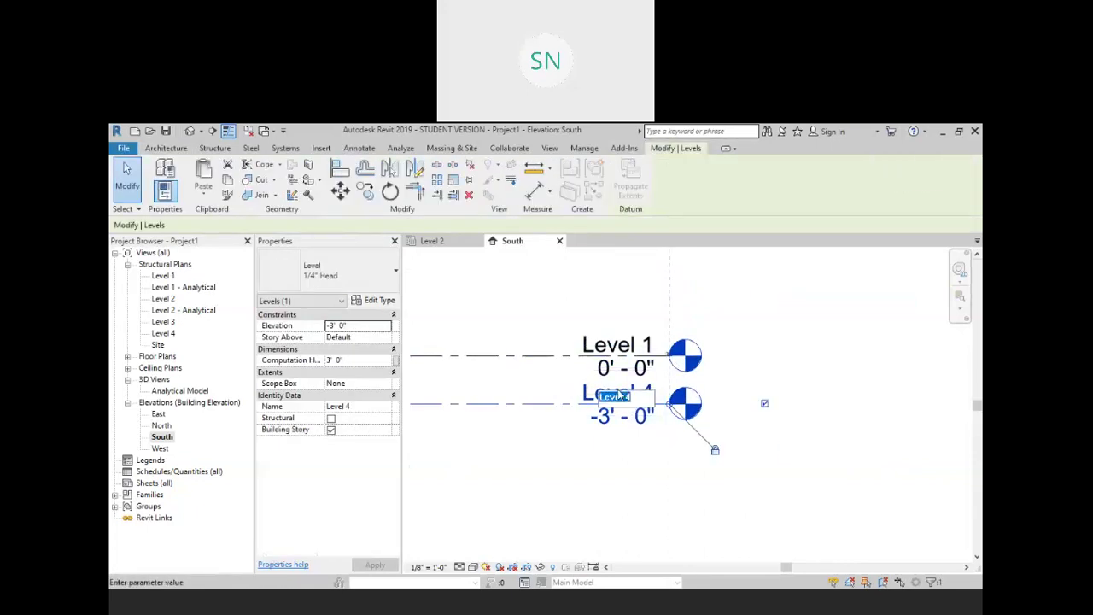
text(BOF)
key(Return)
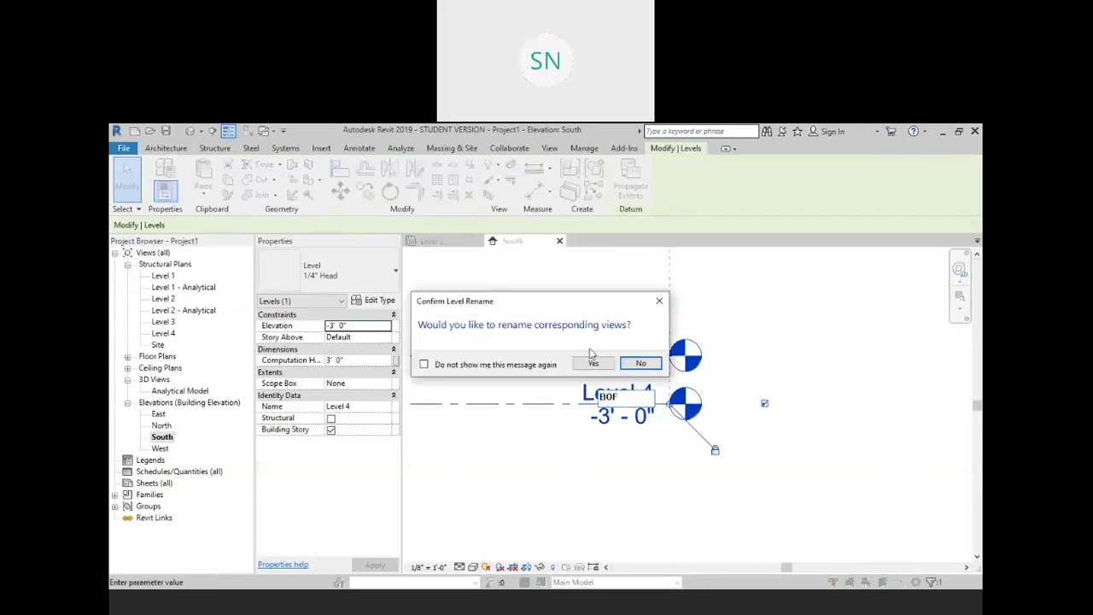
click(593, 363)
click(764, 305)
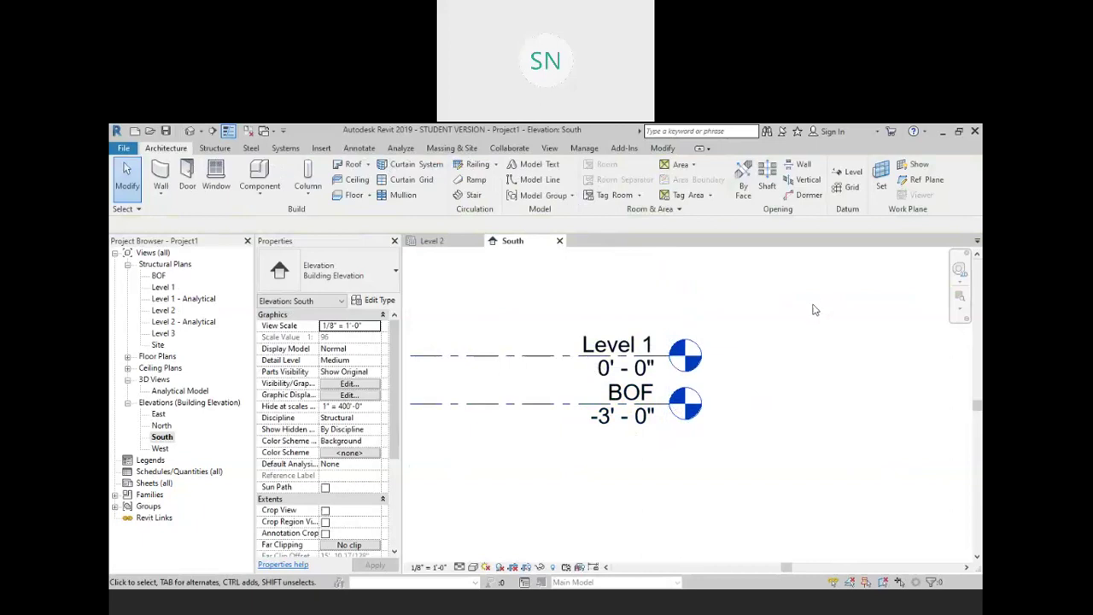
Add an elbow to the BOF level line and shift its head downward, clear of the Level 1 label
scroll(684, 391, down, 5)
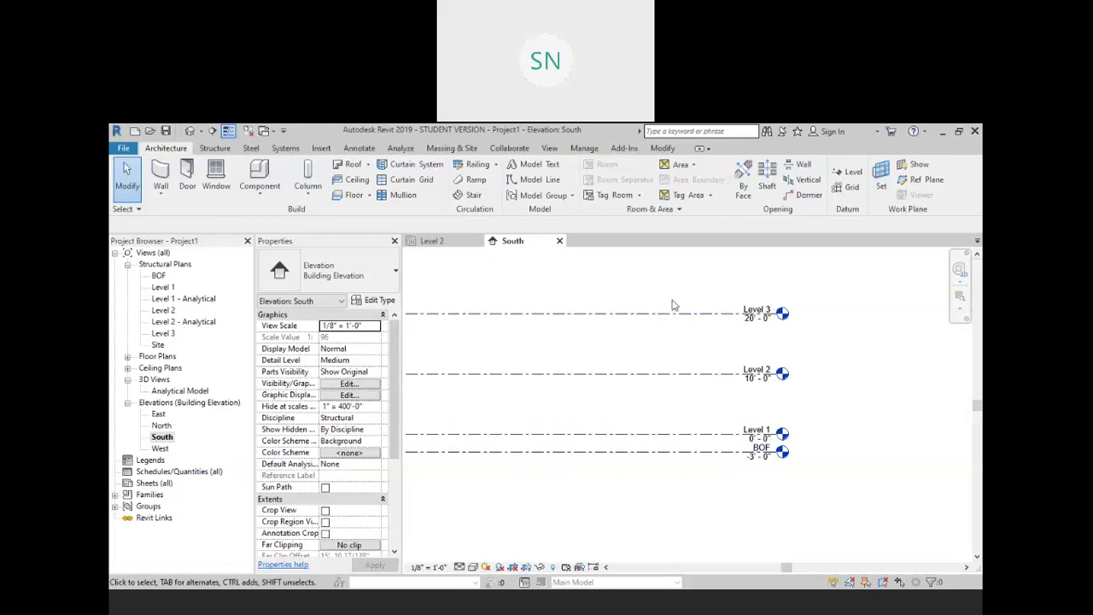
scroll(695, 444, up, 4)
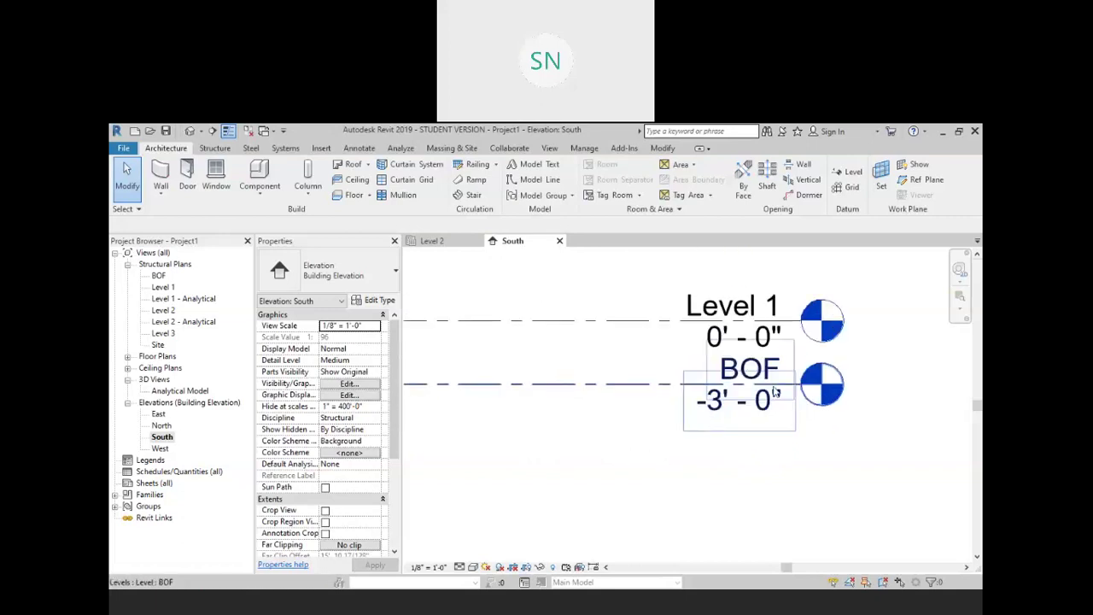
middle_drag(600, 383, 619, 429)
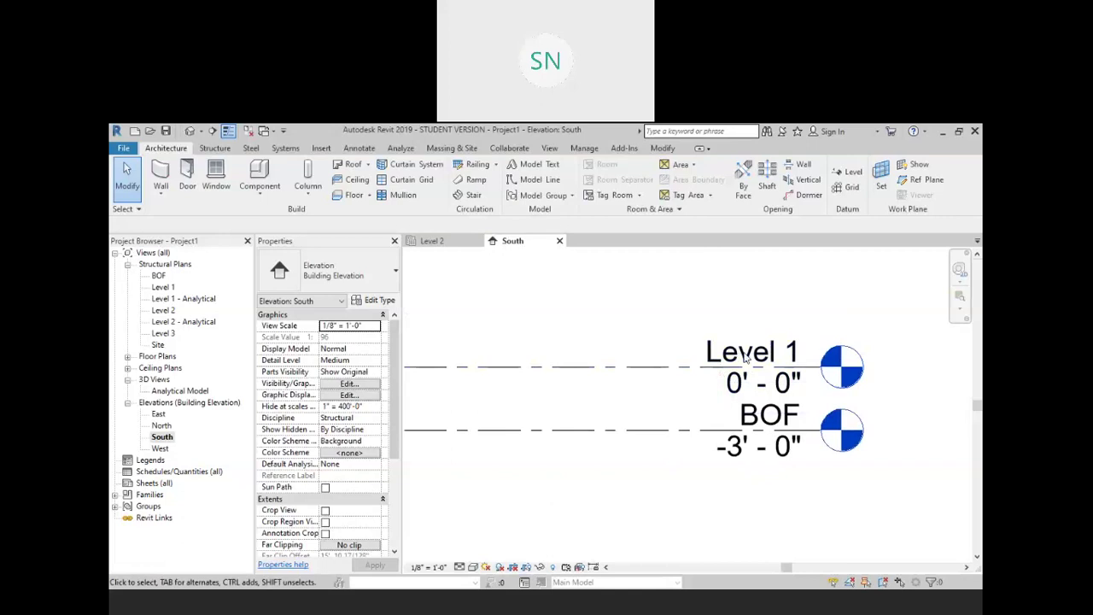
scroll(736, 363, down, 5)
middle_drag(566, 398, 690, 426)
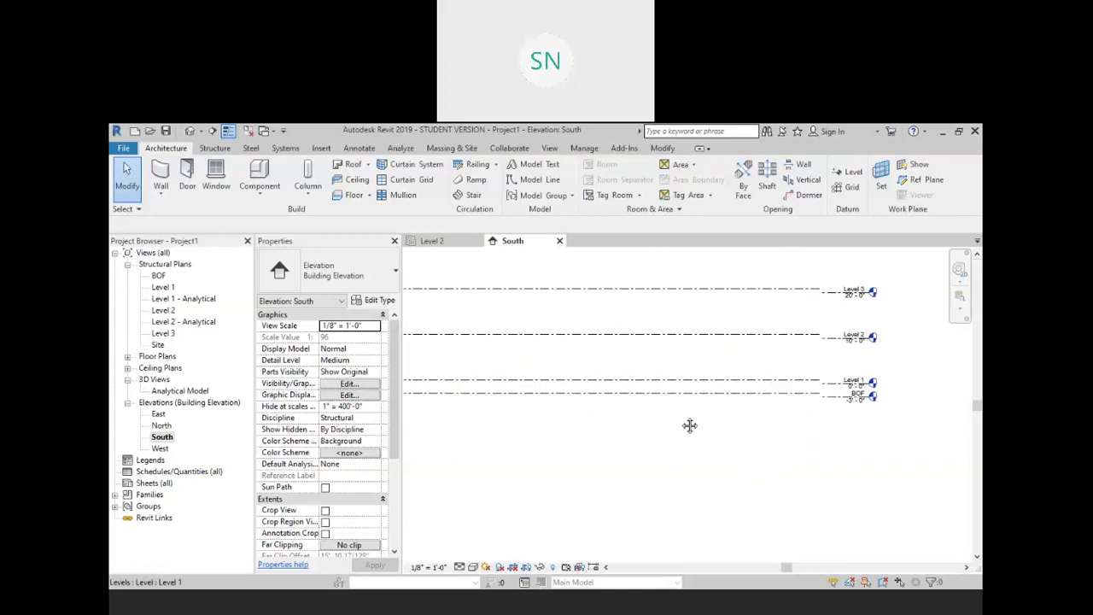
middle_drag(543, 448, 495, 434)
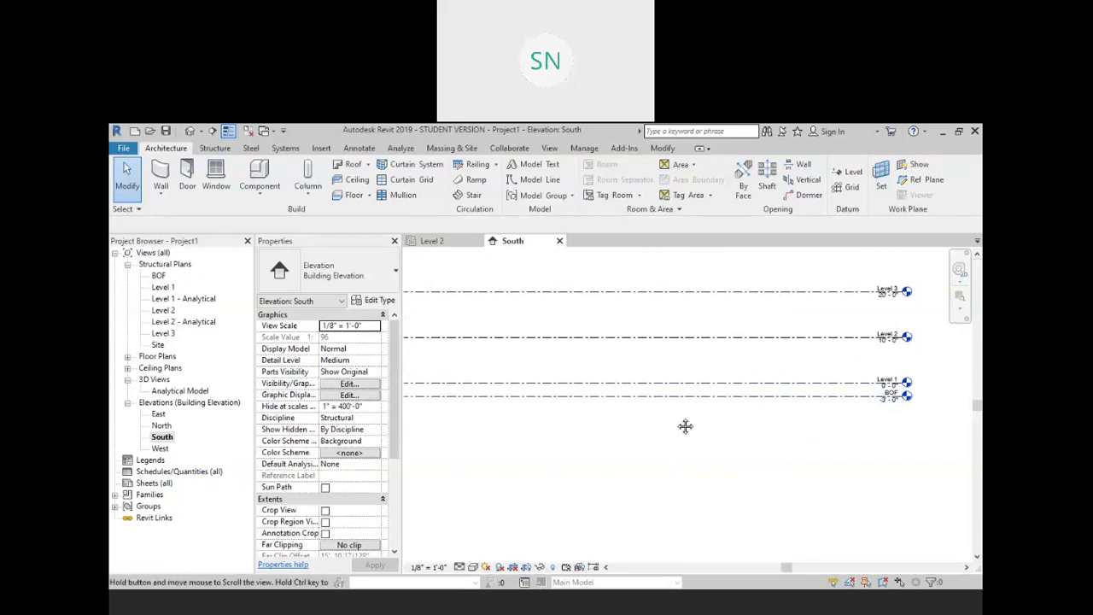
scroll(565, 375, up, 3)
scroll(715, 341, up, 3)
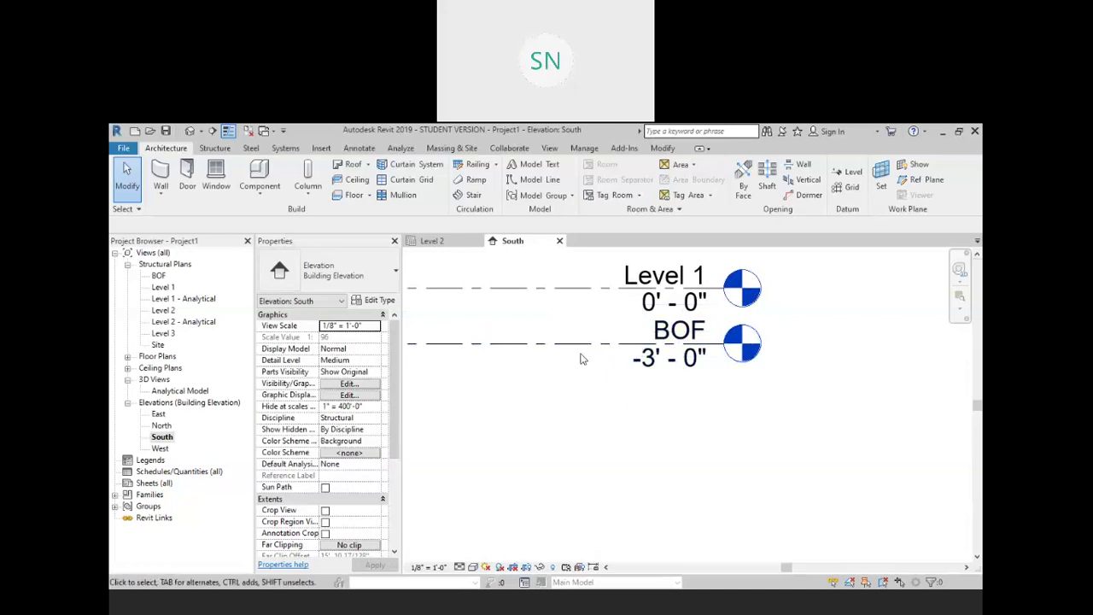
click(641, 373)
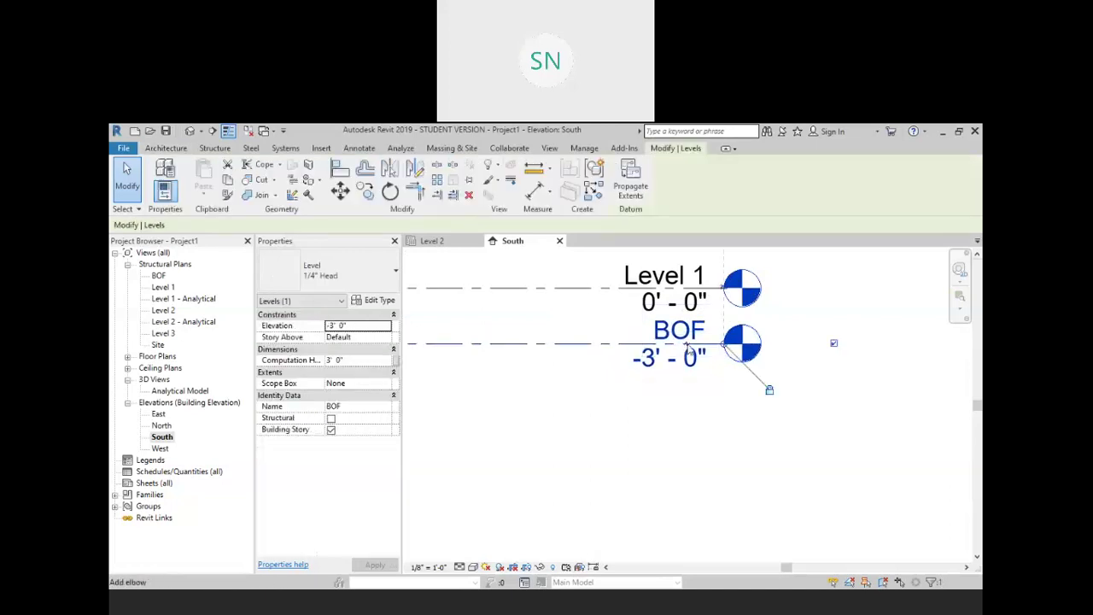
drag(687, 347, 693, 410)
key(Escape)
scroll(683, 418, down, 3)
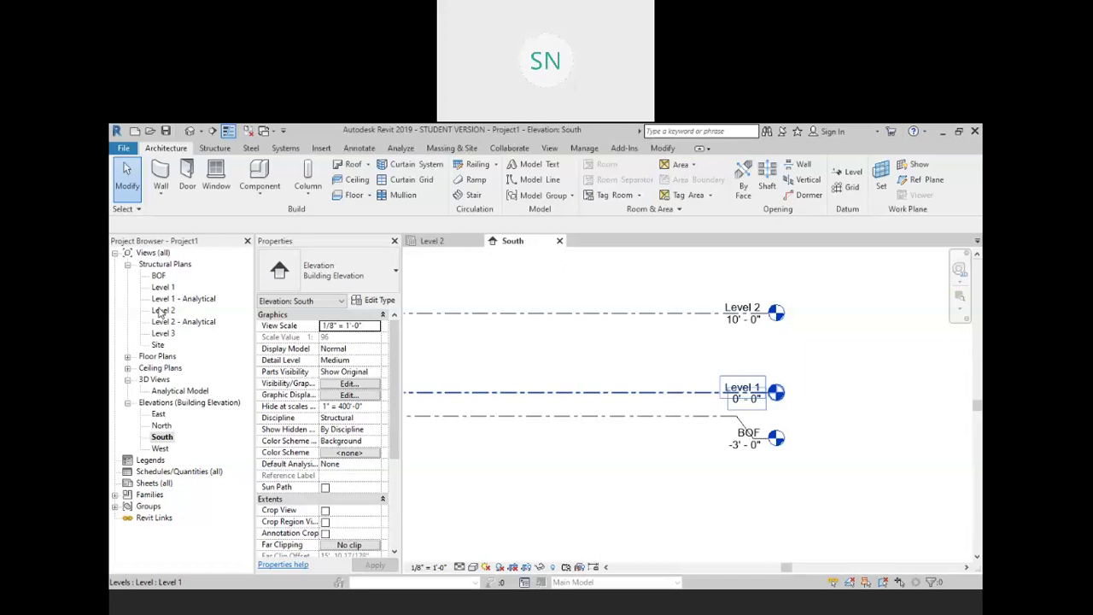
Open the Level 1 structural plan and bring the four elevation markers into view
click(673, 347)
scroll(674, 342, down, 4)
middle_drag(551, 317, 574, 351)
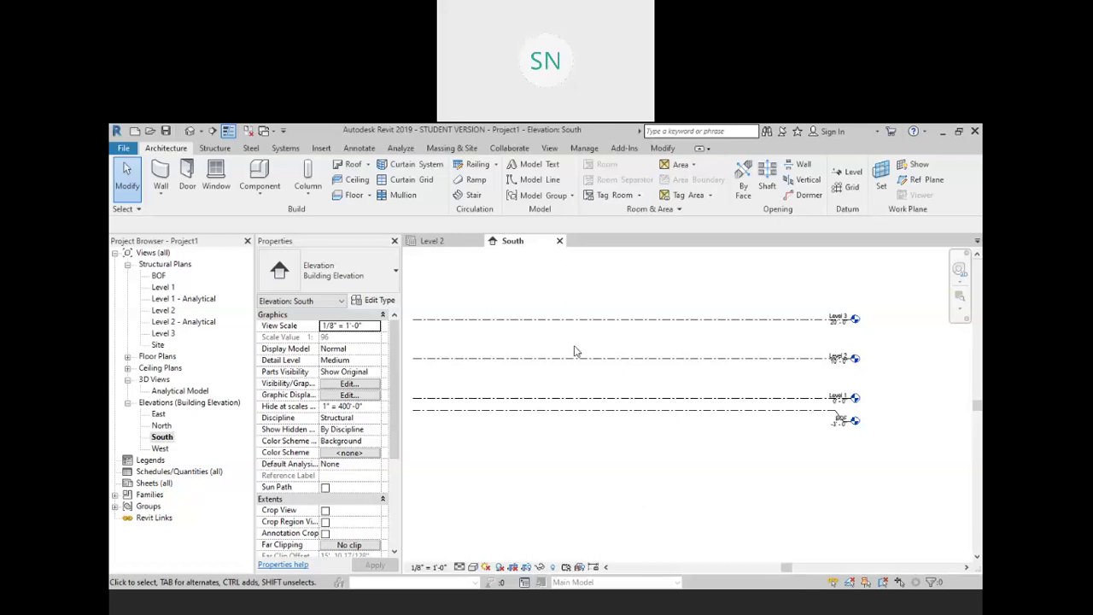
mouse_move(630, 347)
middle_down()
mouse_move(642, 351)
mouse_move(631, 351)
middle_up()
double_click(162, 288)
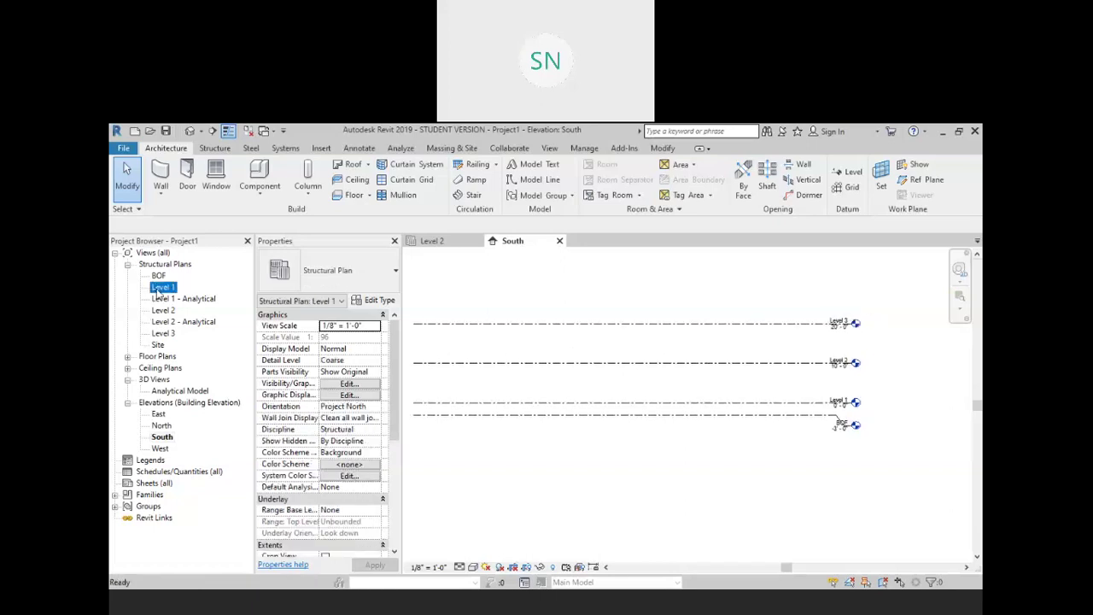
middle_drag(741, 396, 726, 404)
scroll(688, 333, up, 1)
scroll(686, 389, down, 2)
Move the south elevation marker upward, closer to the other three markers, and clear the selection
click(675, 533)
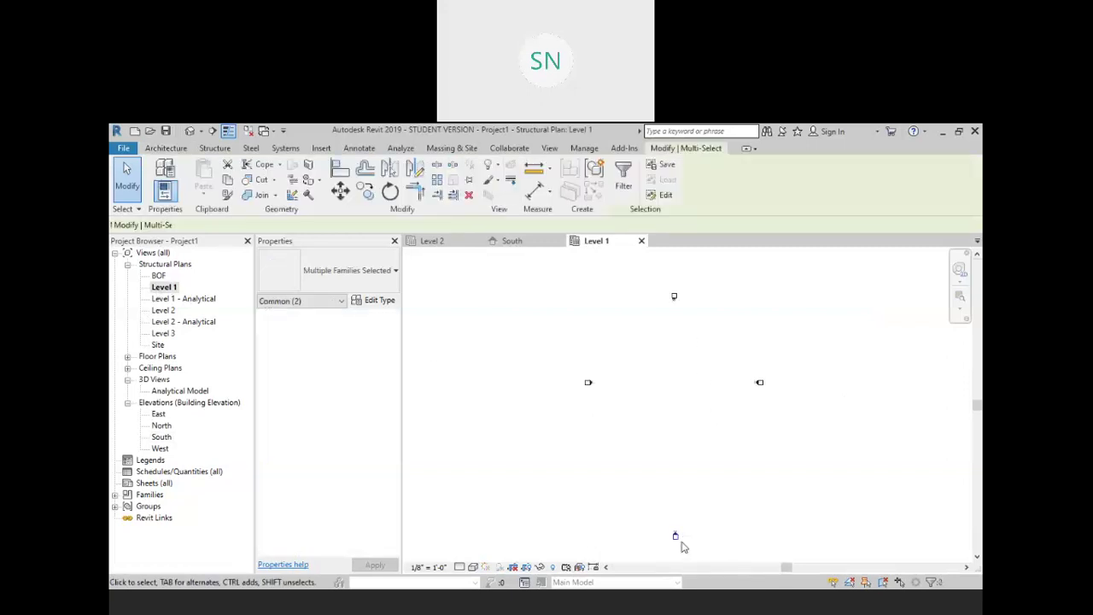
drag(675, 532, 674, 461)
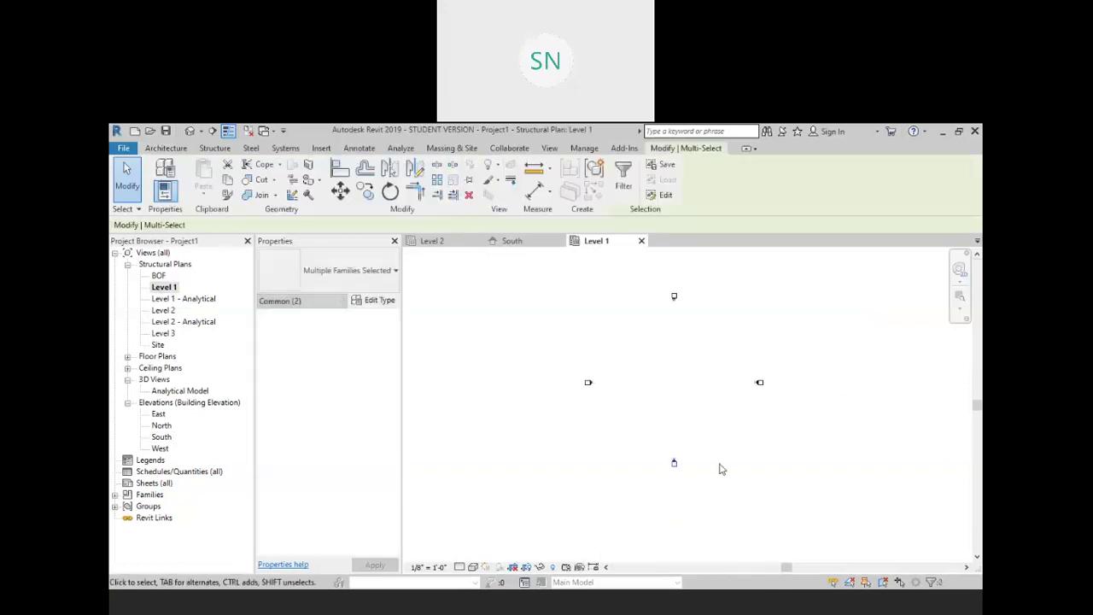
click(720, 469)
middle_drag(695, 395, 695, 445)
scroll(670, 408, up, 1)
mouse_move(683, 410)
middle_down()
mouse_move(676, 403)
mouse_move(666, 419)
mouse_move(696, 411)
middle_up()
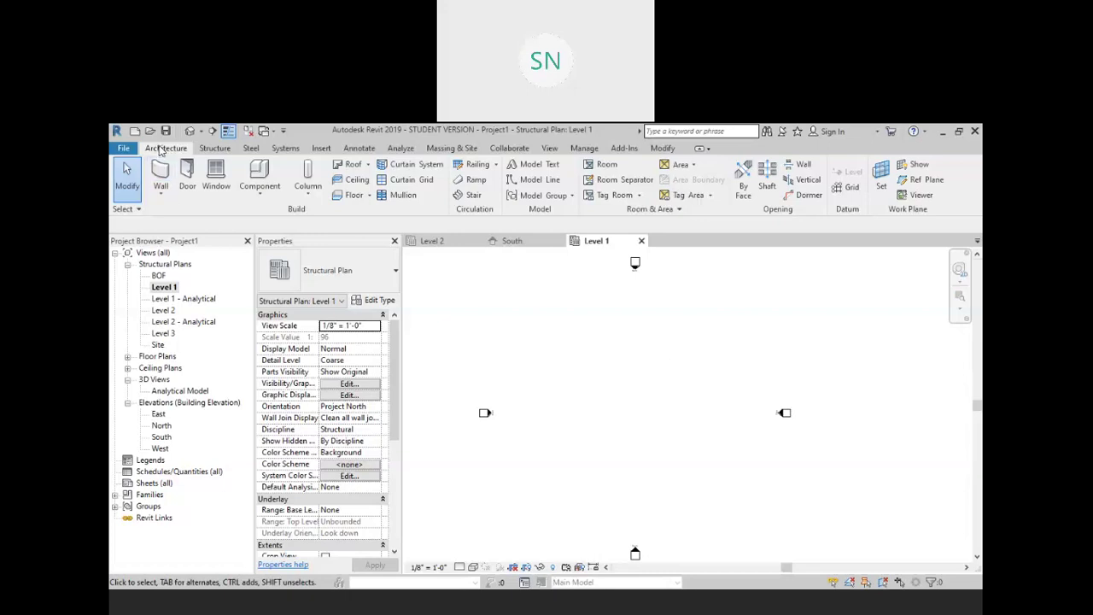
Examine the structural, steel and building systems tools available for modelling
click(212, 151)
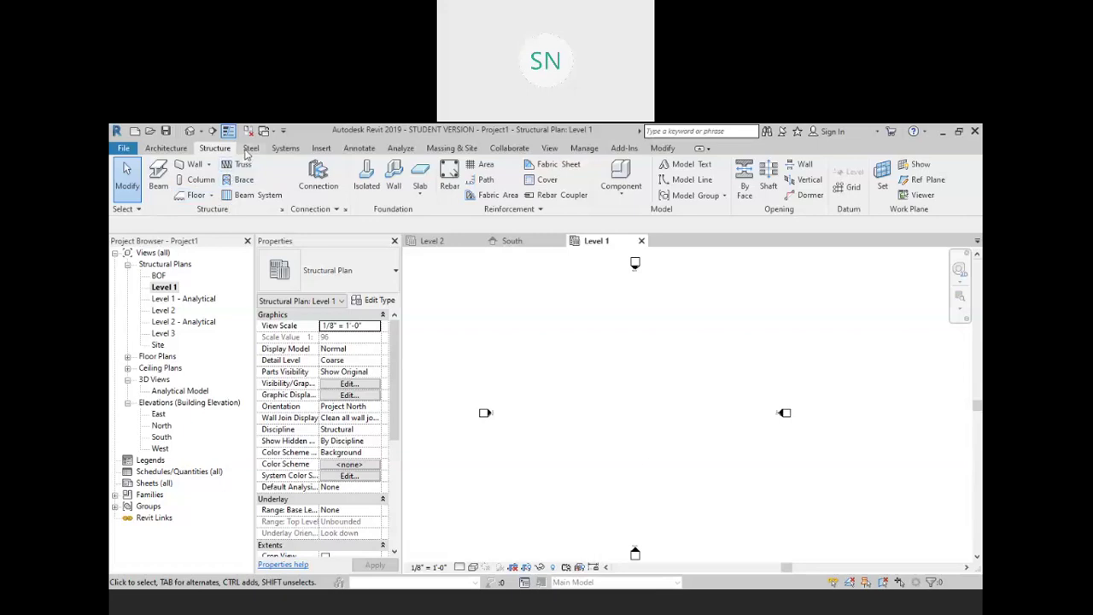
click(249, 149)
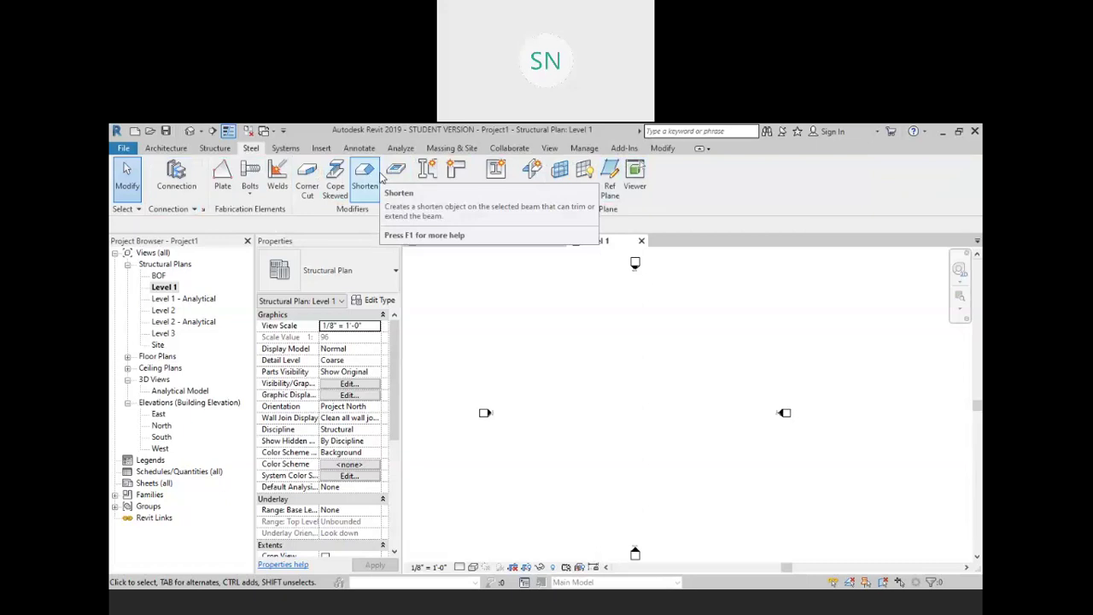
scroll(235, 153, up, 1)
scroll(234, 154, down, 1)
click(228, 150)
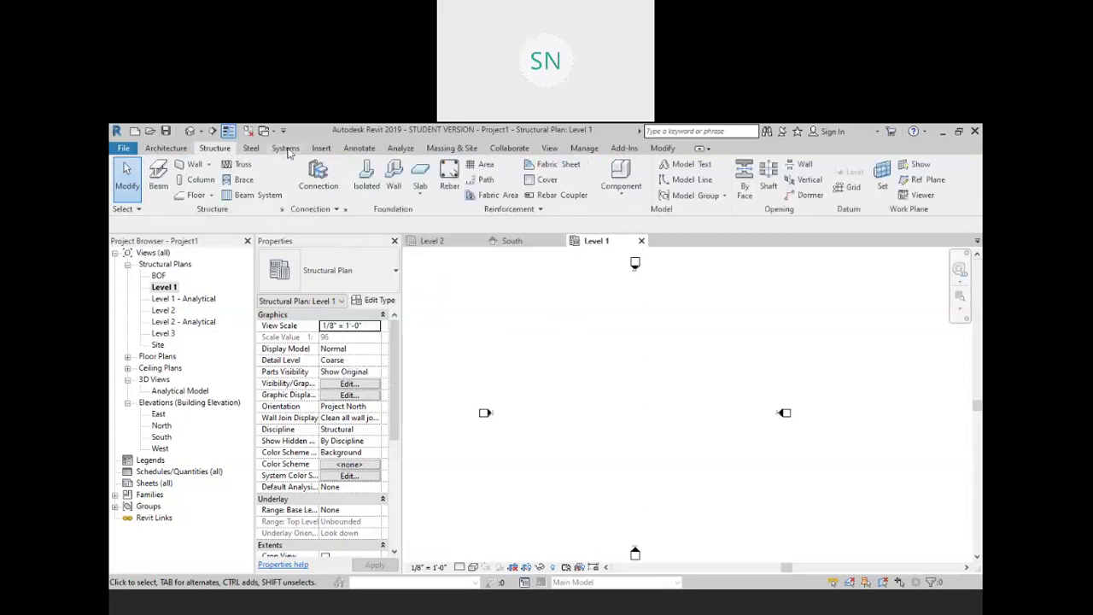
click(286, 149)
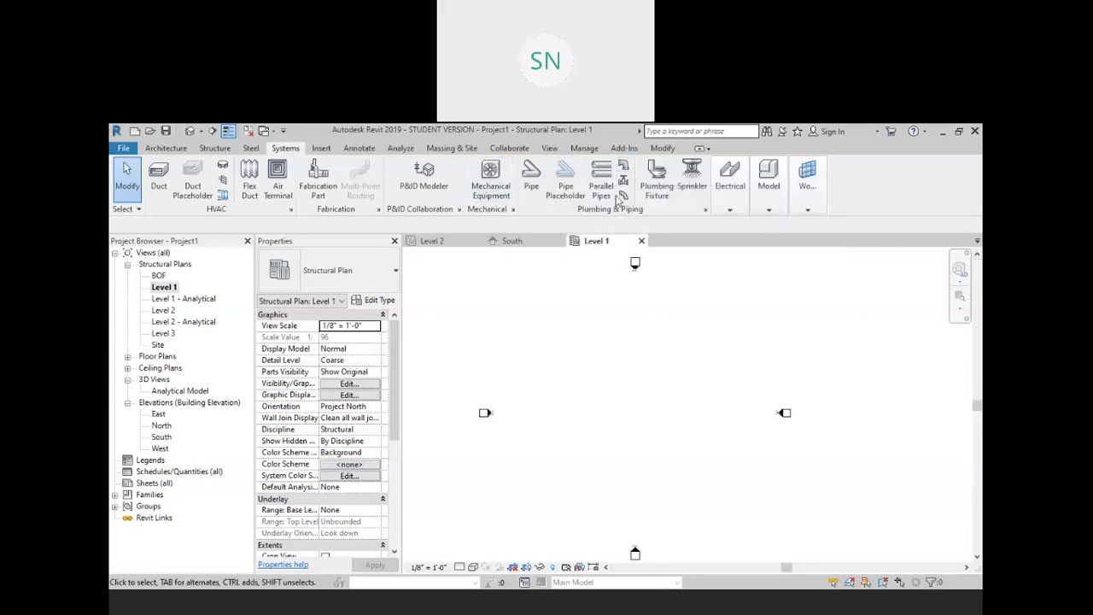
mouse_move(721, 208)
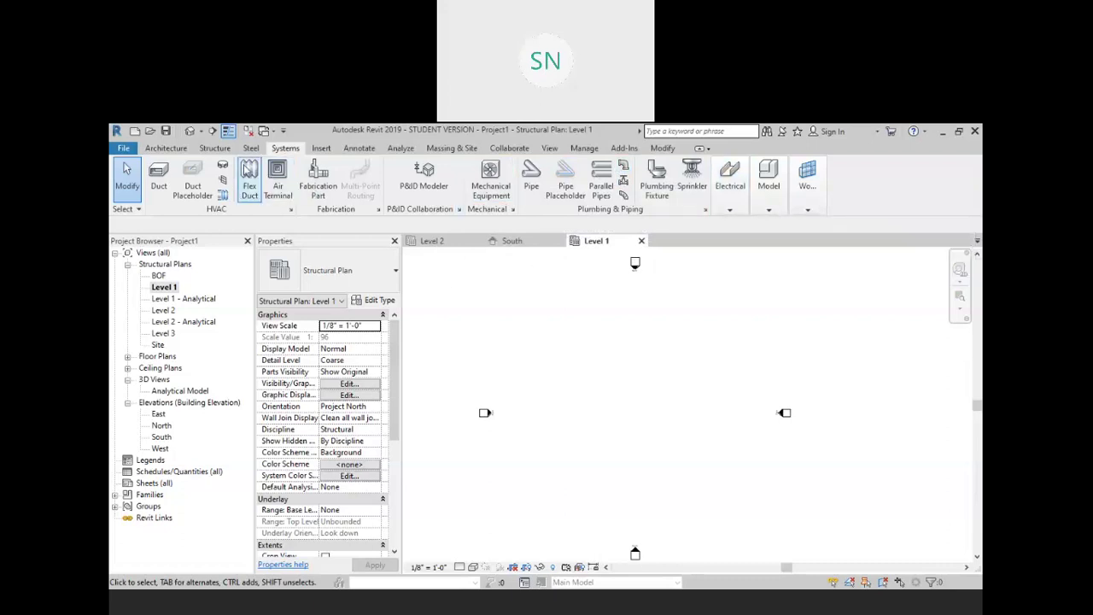
click(220, 149)
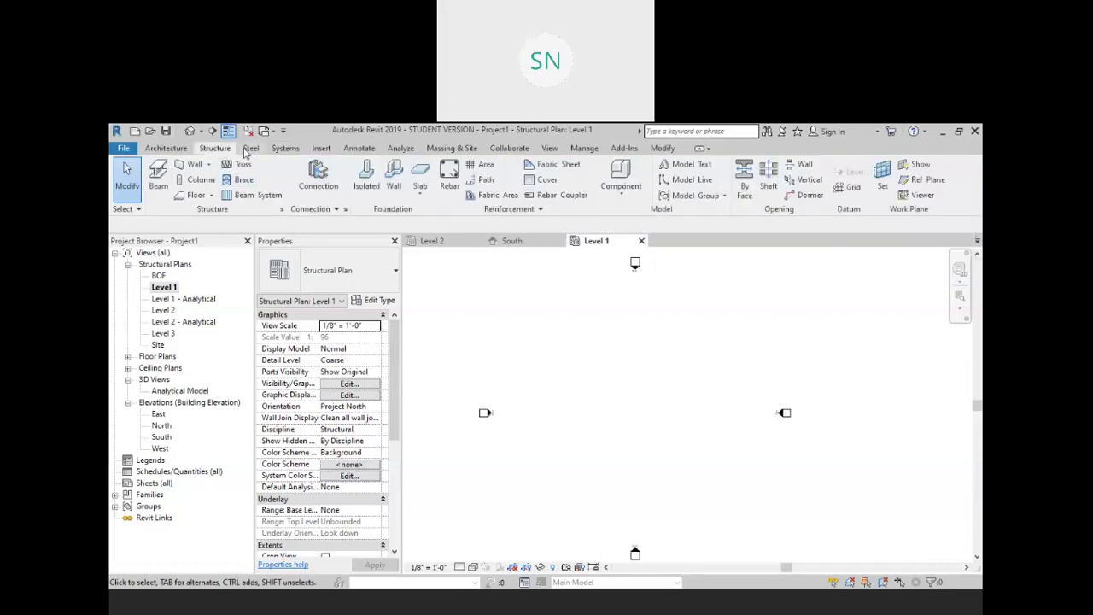
click(251, 150)
click(218, 148)
click(252, 150)
click(222, 149)
middle_drag(658, 346, 688, 334)
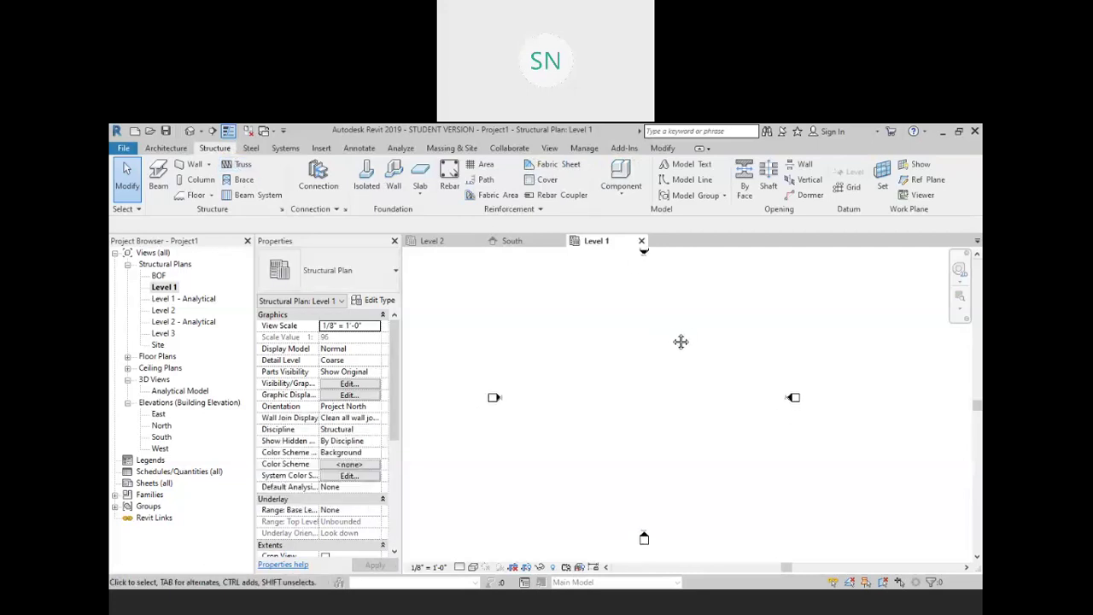
Draw a vertical grid line between the elevation markers, slightly west of centre, and end grid placement
click(853, 187)
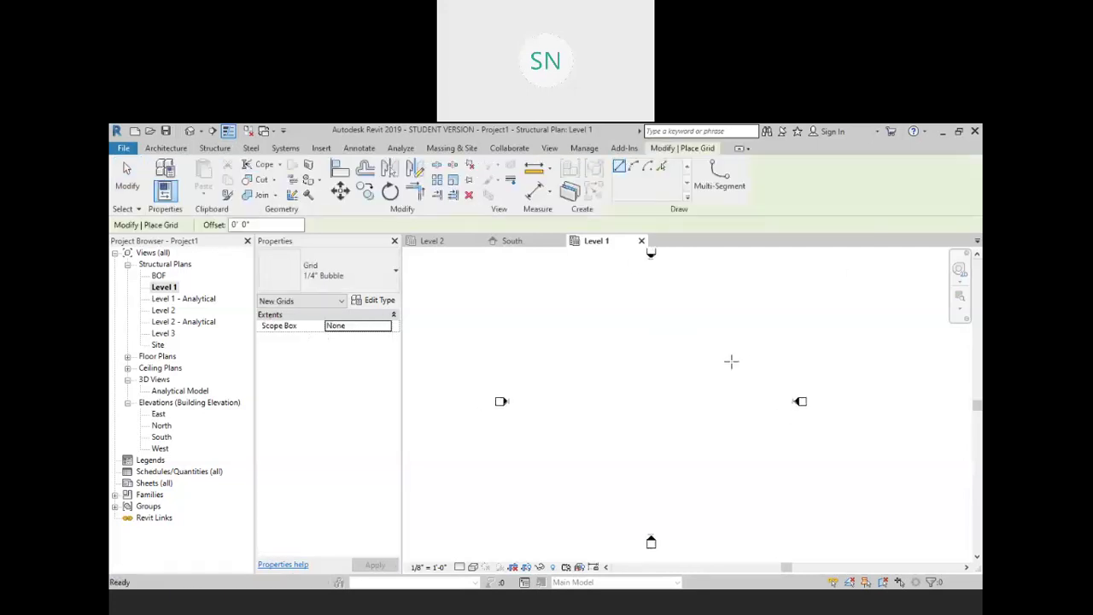
click(607, 344)
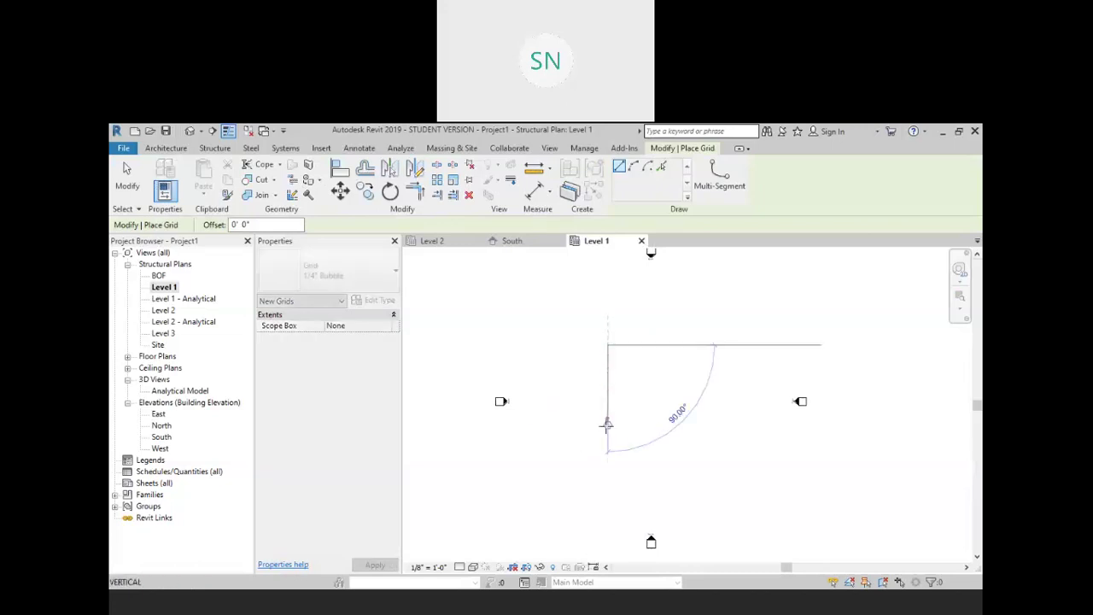
click(607, 476)
right_click(635, 454)
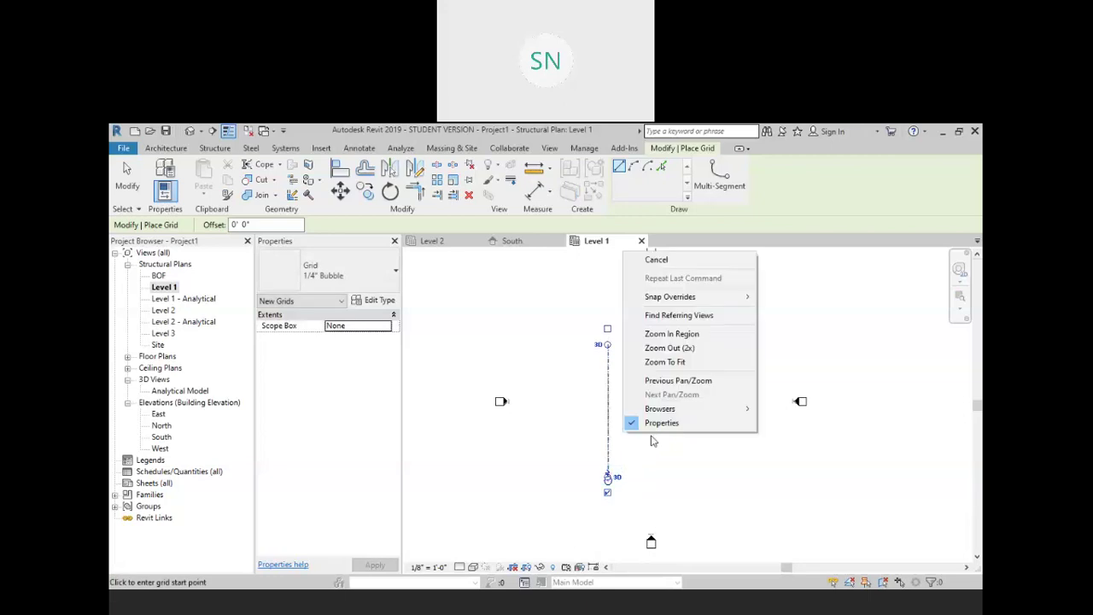
click(661, 260)
right_click(662, 323)
click(678, 332)
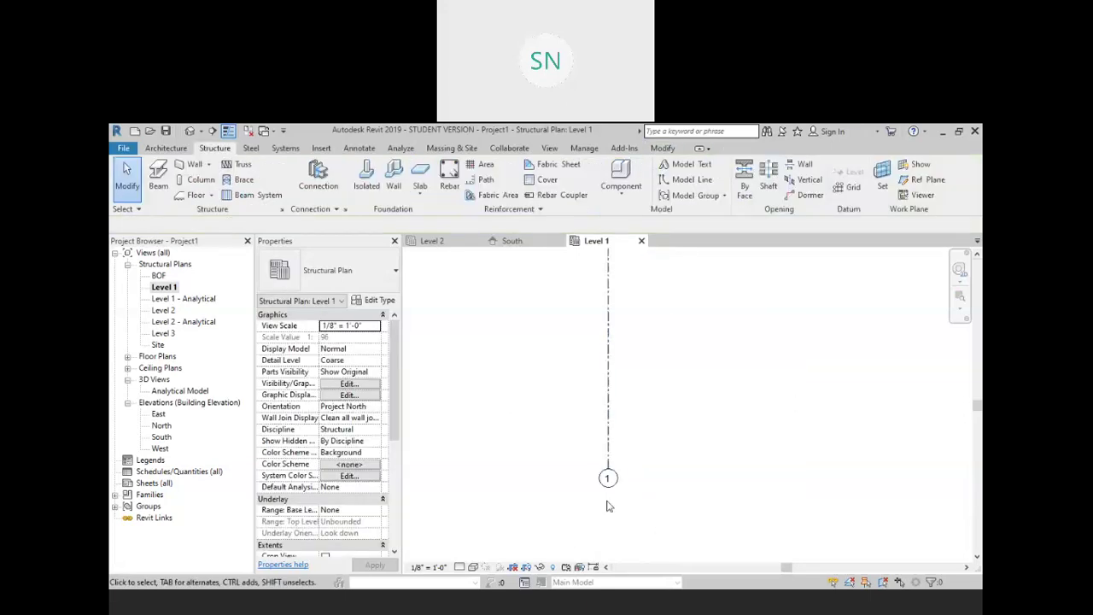
Array grid line 1 horizontally to the east as six grid lines spaced 12' apart, and clear the selection
mouse_move(735, 344)
middle_down()
mouse_move(664, 413)
mouse_move(673, 417)
mouse_move(668, 404)
middle_up()
scroll(650, 379, down, 1)
scroll(668, 404, down, 1)
mouse_move(683, 384)
middle_down()
mouse_move(666, 393)
mouse_move(672, 416)
middle_up()
drag(604, 469, 517, 336)
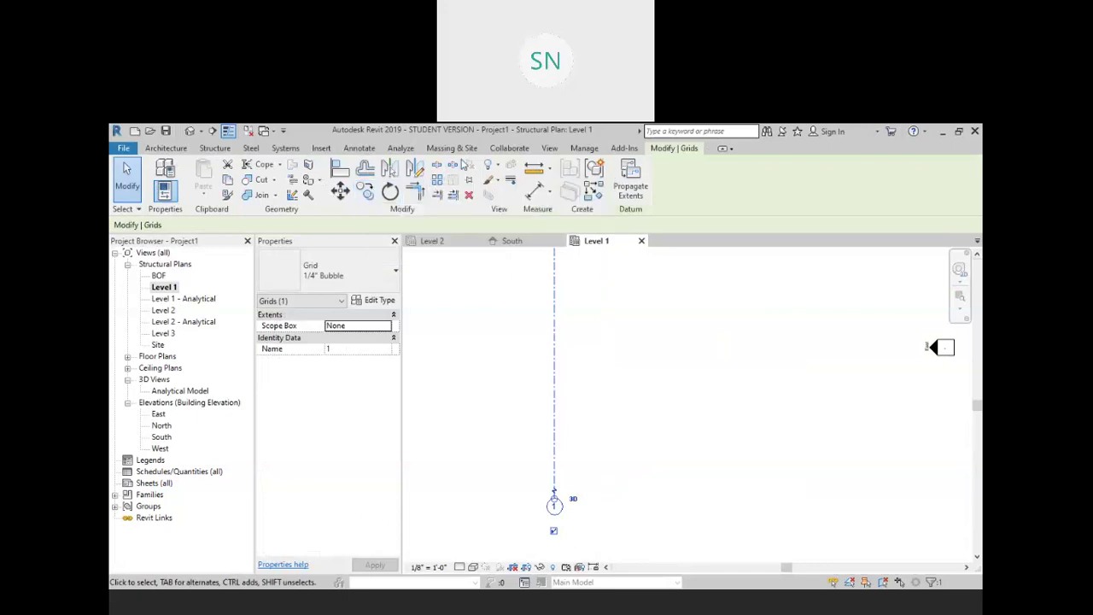
click(436, 180)
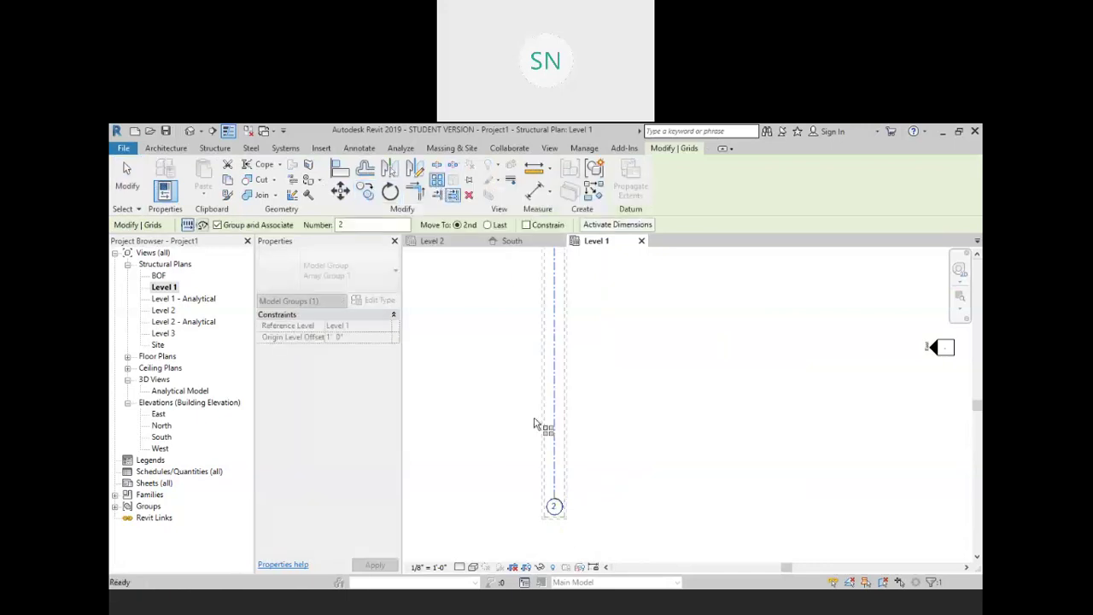
click(556, 367)
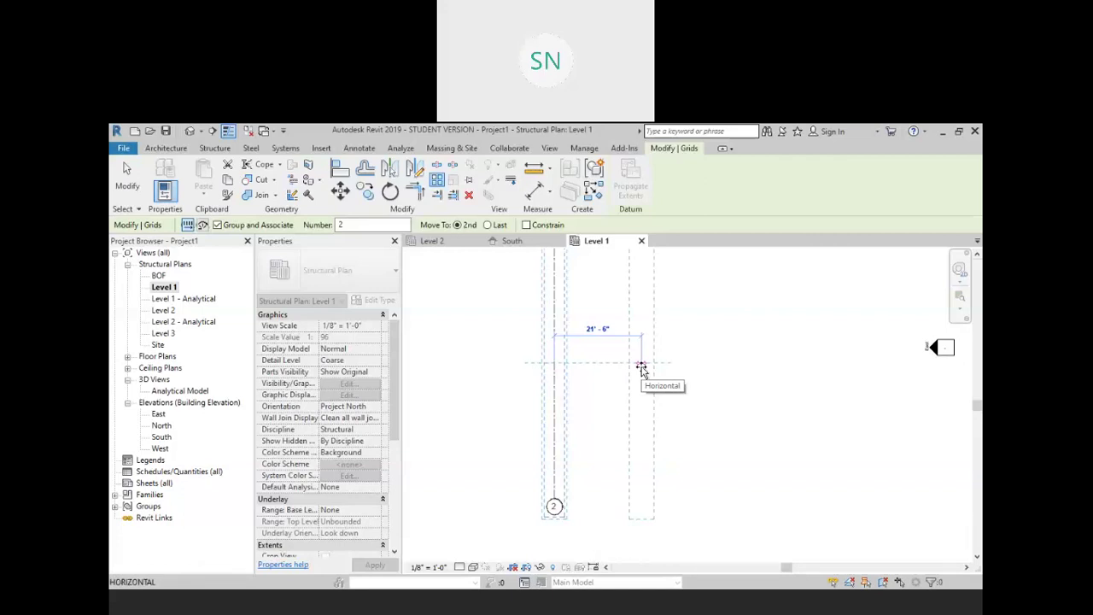
text(12)
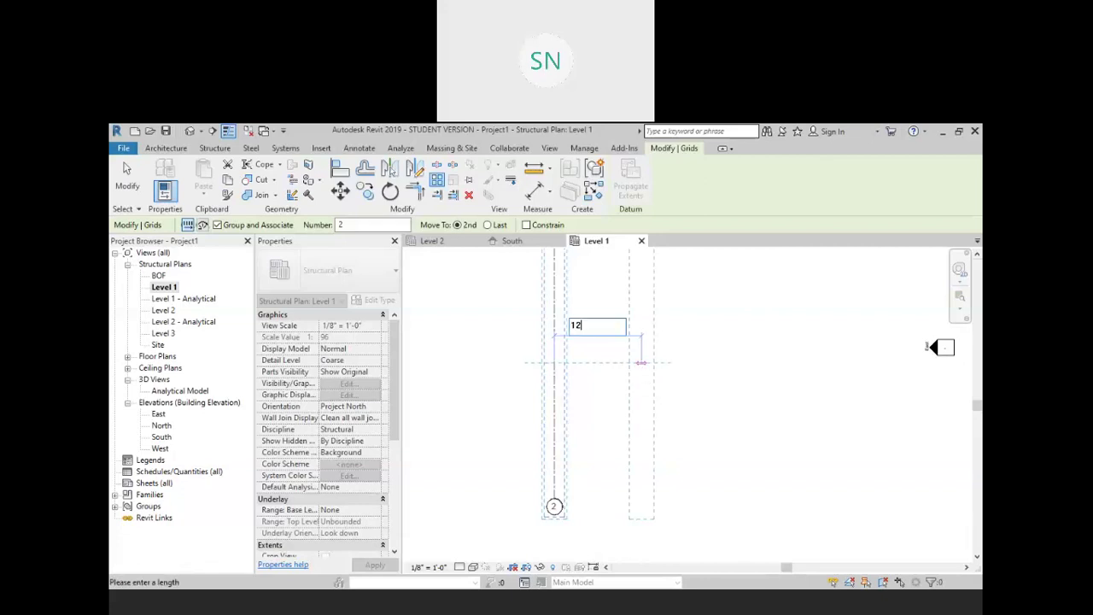
key(Return)
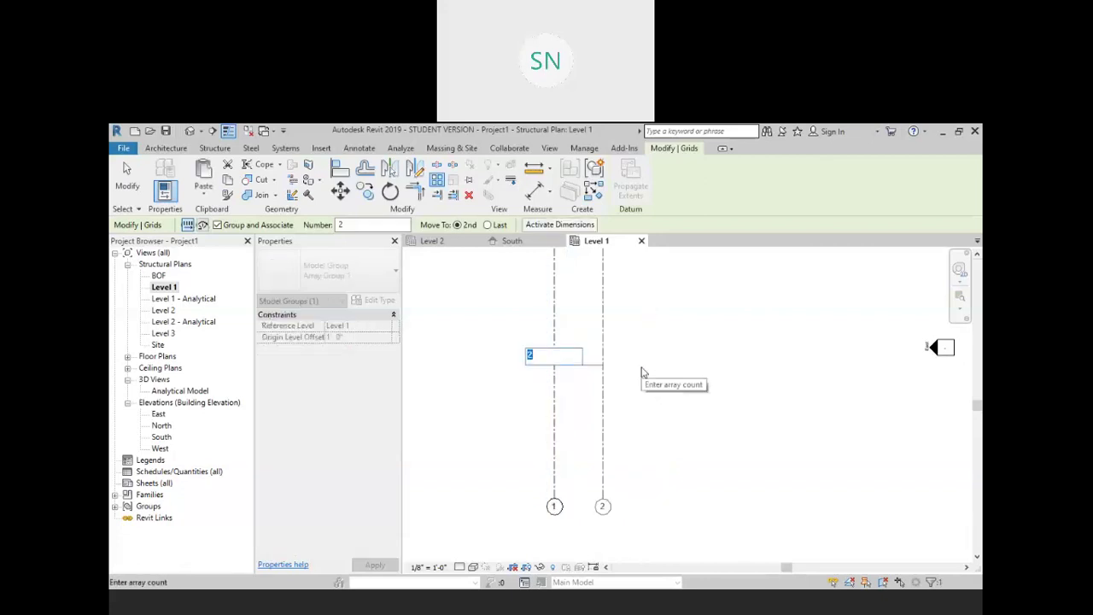
text(6)
key(Return)
scroll(657, 358, down, 1)
middle_drag(668, 487, 592, 424)
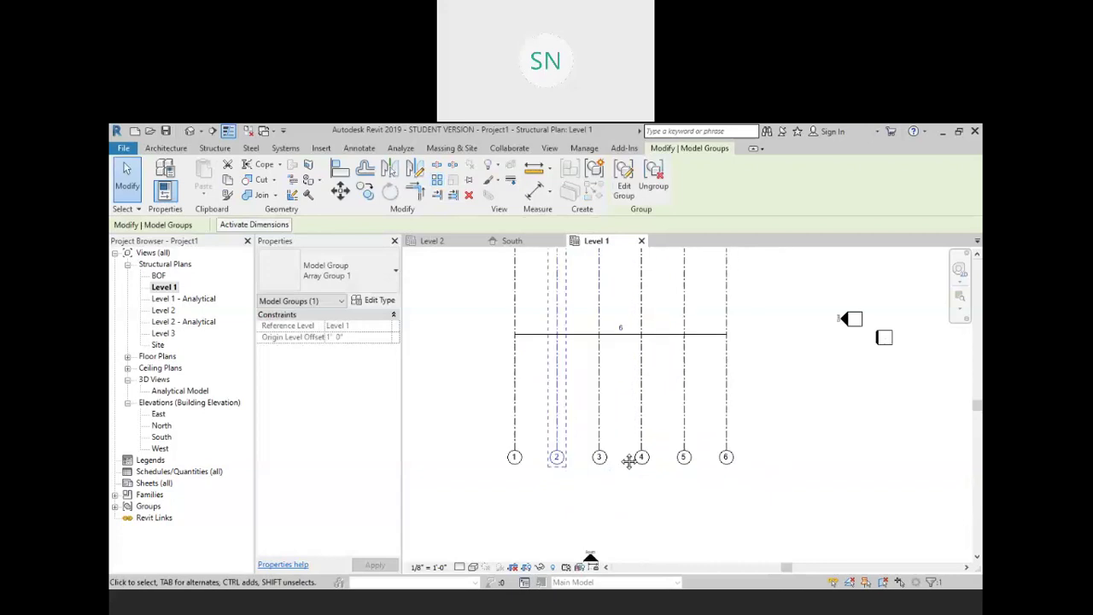
scroll(555, 435, up, 2)
middle_drag(434, 454, 453, 460)
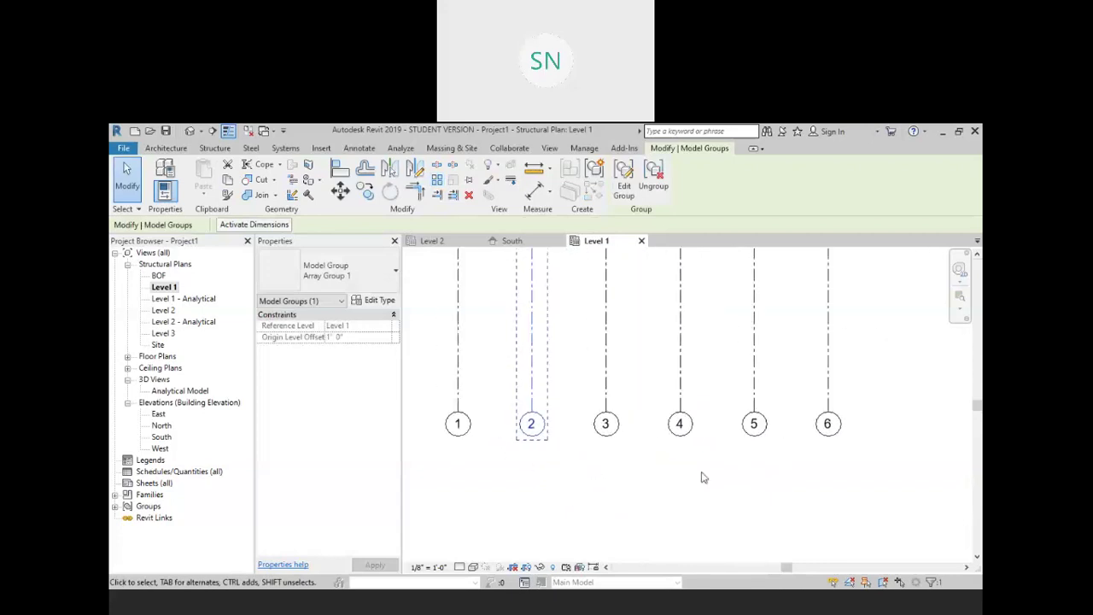
click(826, 470)
Draw a horizontal grid line across the six vertical grids, just above their bubbles, and end grid placement
scroll(798, 494, down, 3)
scroll(757, 407, down, 1)
middle_drag(810, 440, 784, 421)
click(853, 187)
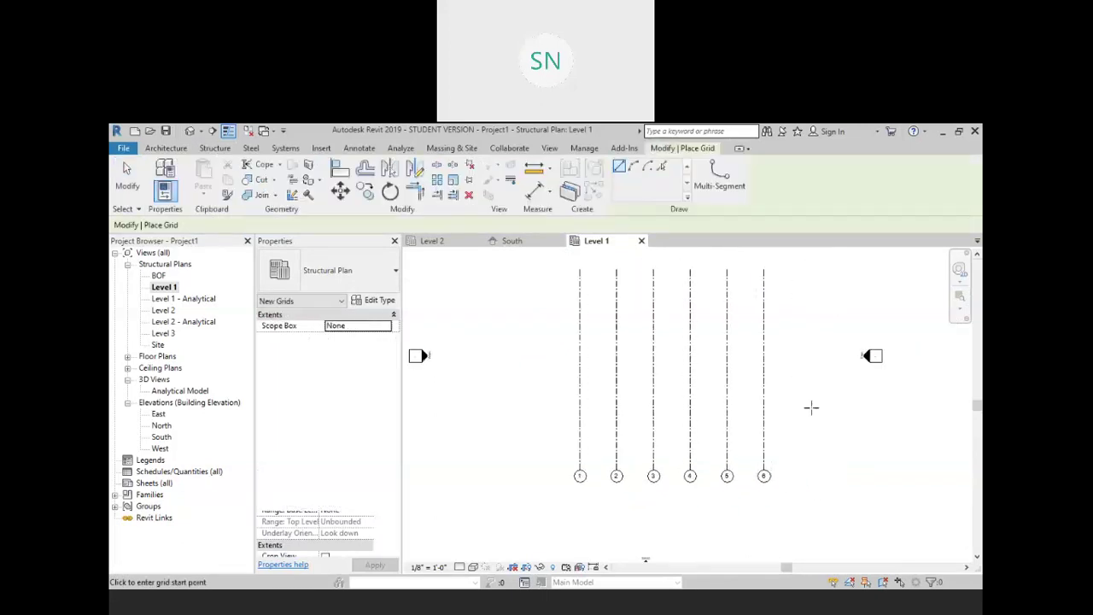
click(789, 445)
click(553, 445)
scroll(575, 465, up, 3)
right_click(512, 313)
click(553, 320)
right_click(553, 320)
click(570, 327)
Rename the new horizontal grid line to A
scroll(519, 435, up, 2)
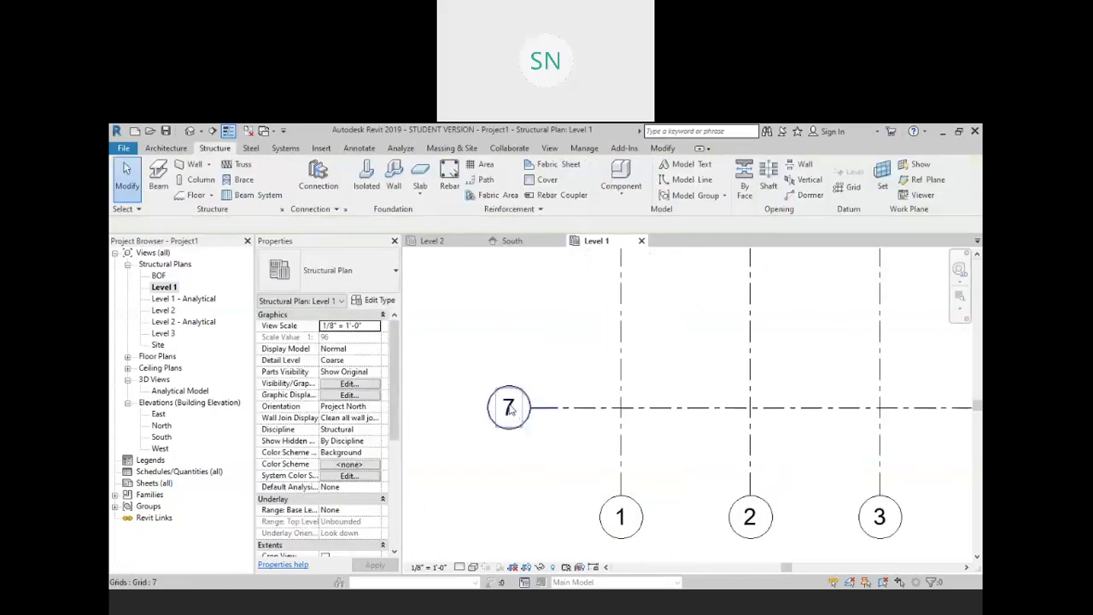
click(515, 427)
click(509, 414)
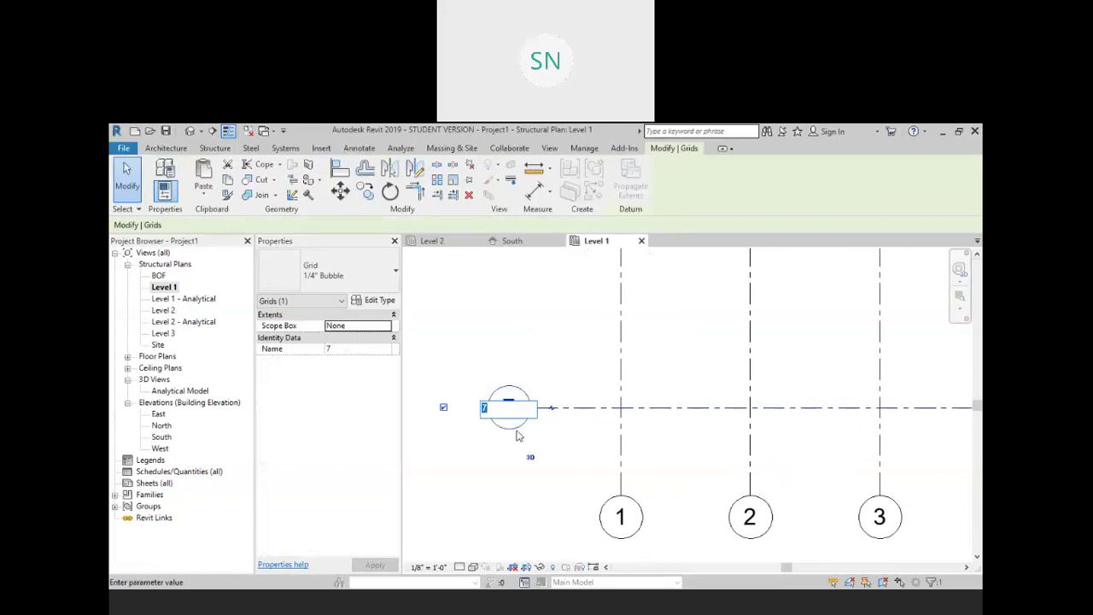
text(A)
key(Return)
scroll(549, 468, down, 3)
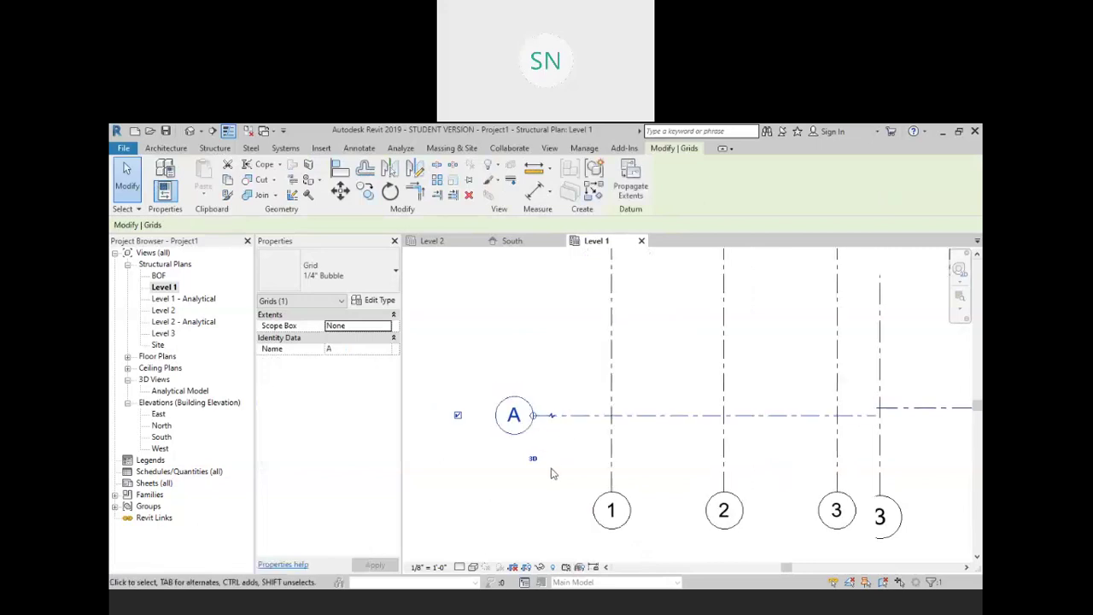
Array grid line A vertically to the north as six grid lines spaced 10' apart, and clear the selection
click(630, 464)
middle_drag(636, 454, 628, 464)
drag(629, 454, 603, 416)
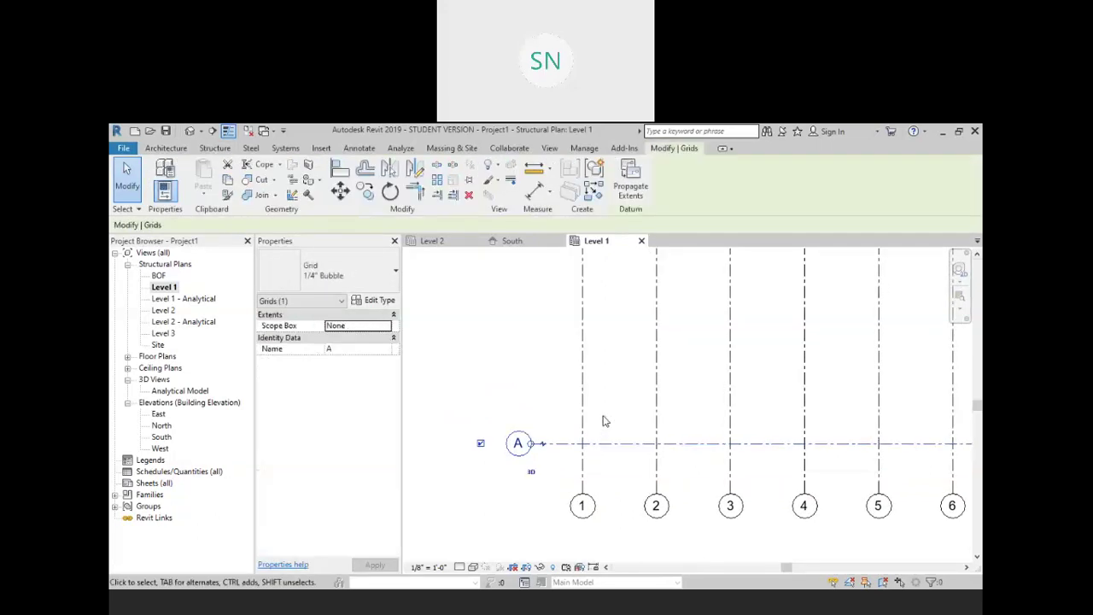
click(436, 180)
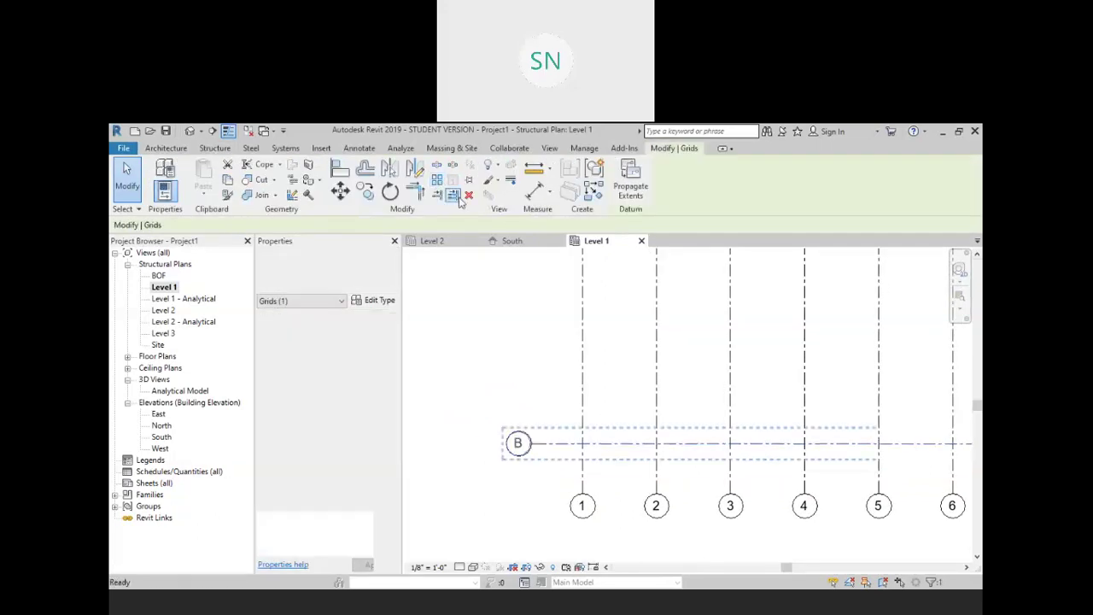
click(631, 444)
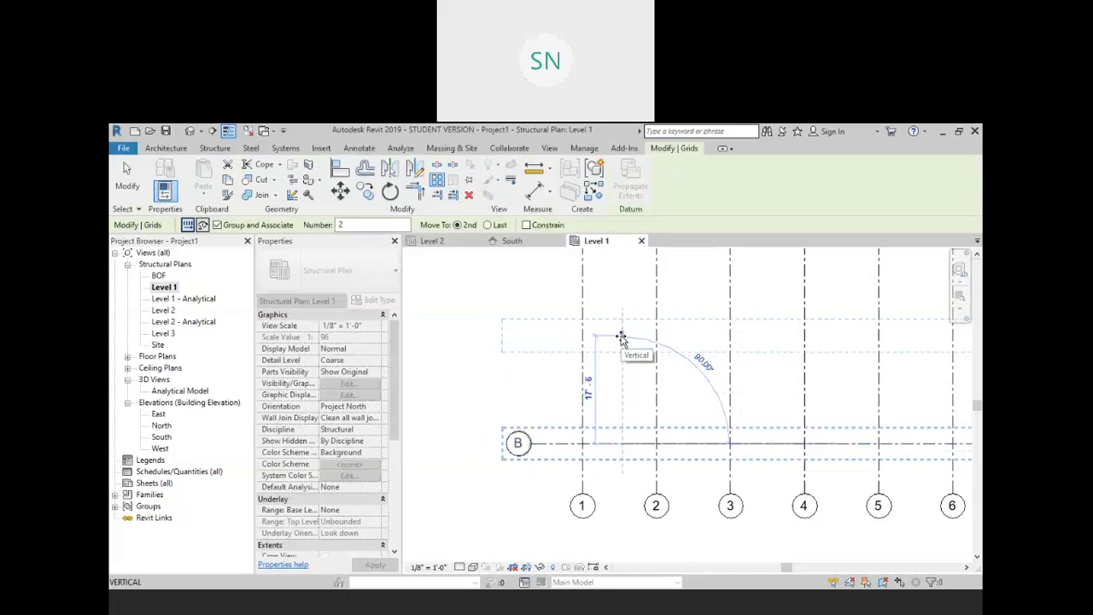
text(10)
key(Return)
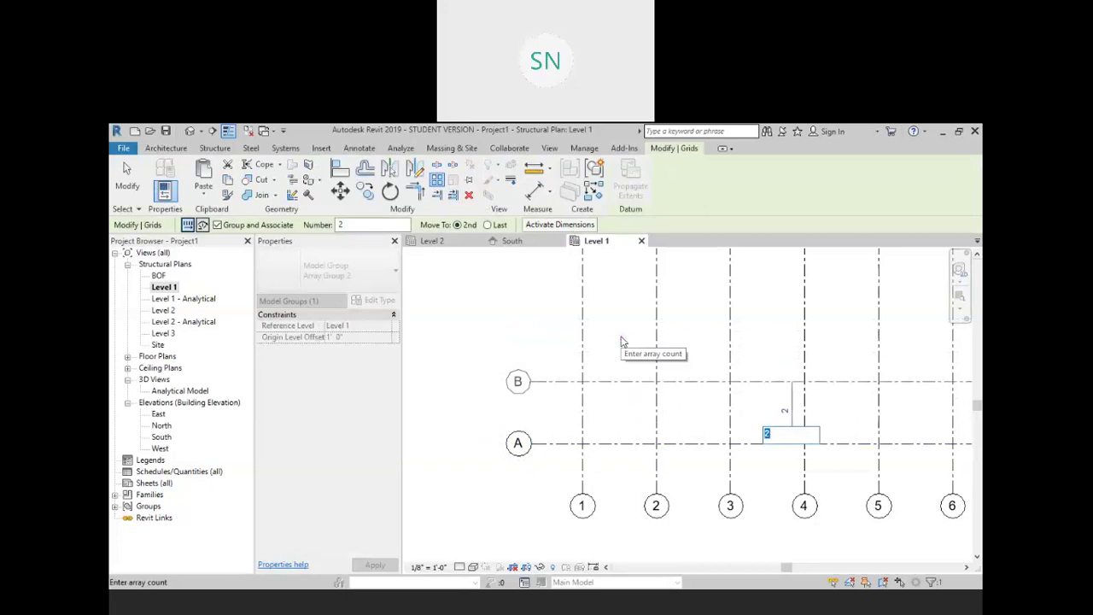
text(3)
key(Return)
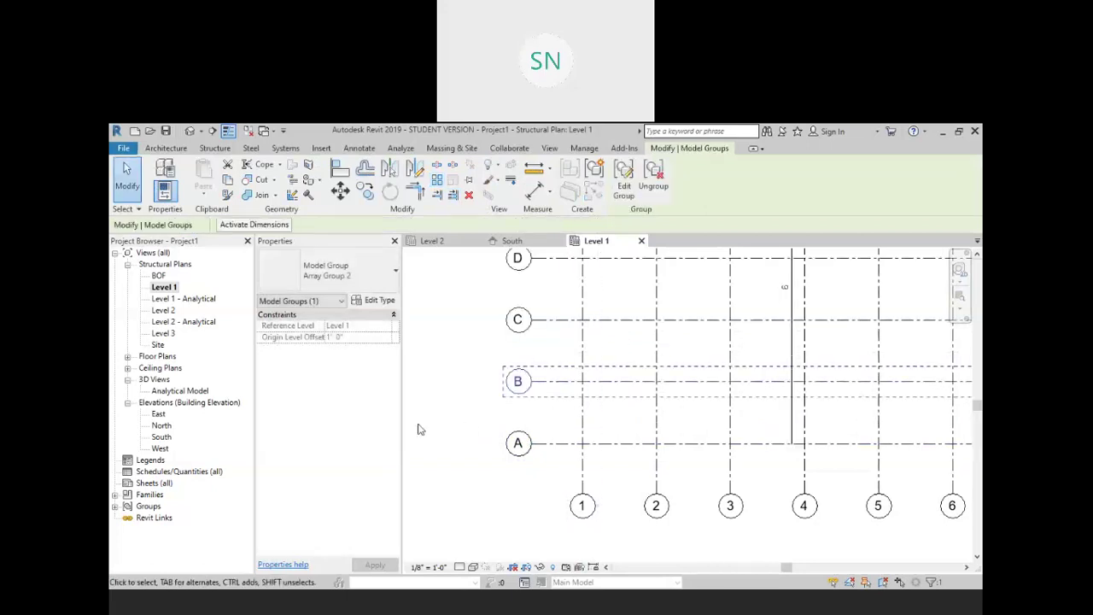
click(467, 418)
middle_drag(559, 350, 549, 321)
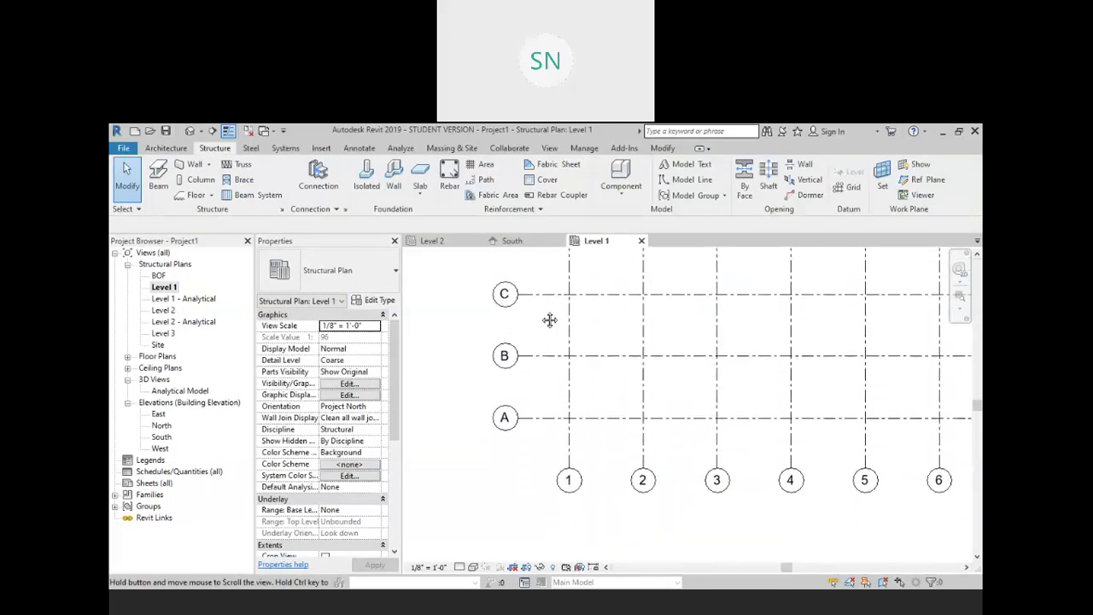
scroll(525, 431, up, 2)
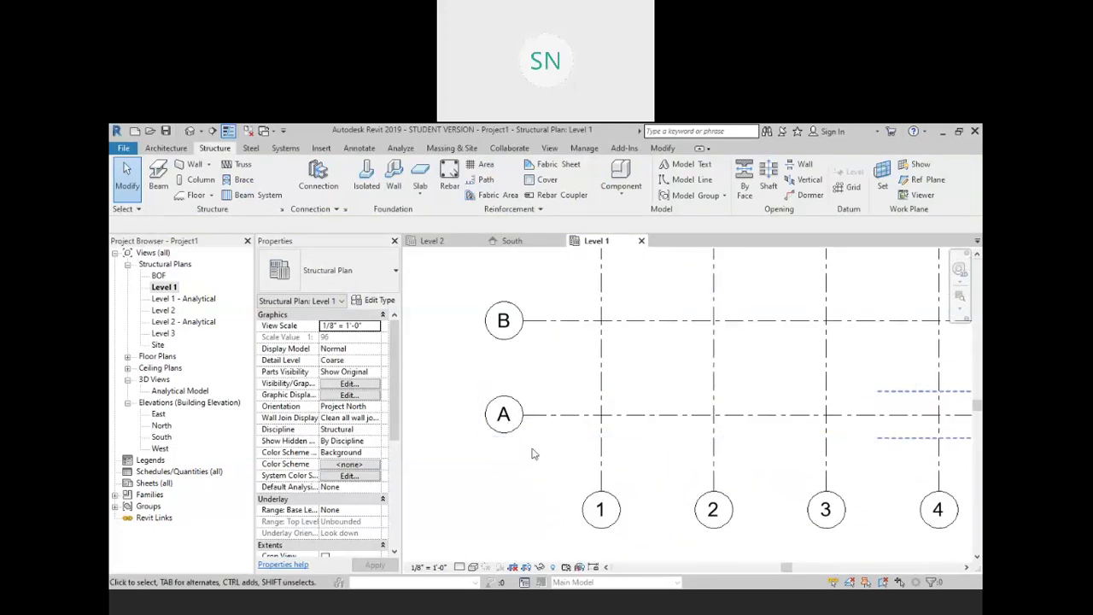
scroll(575, 464, down, 4)
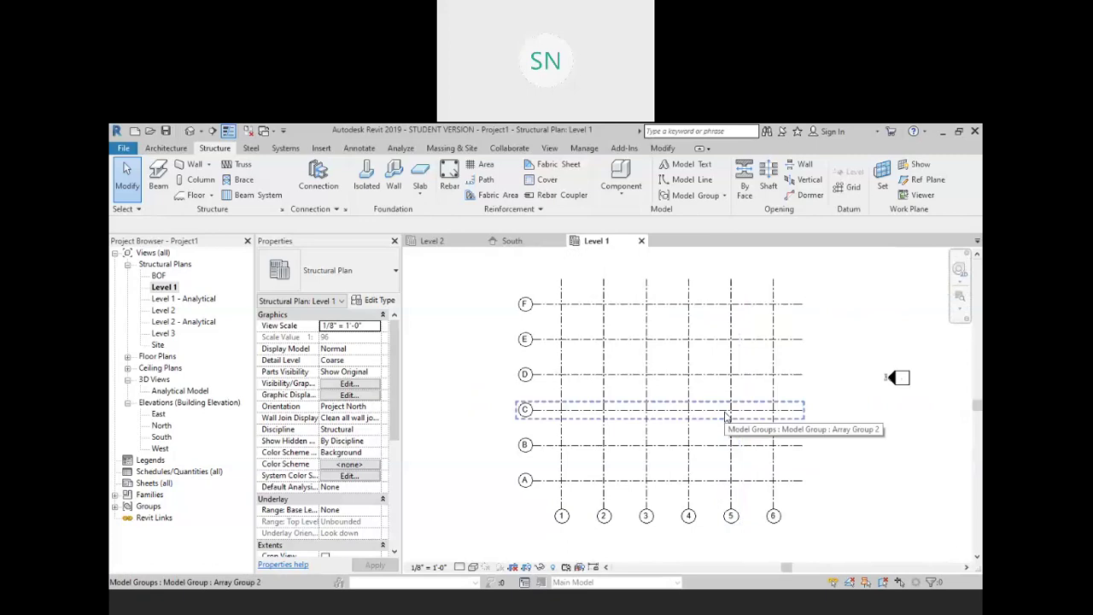
Start structural column placement and choose the Concrete-Rectangular-Column 12 x 18 type
click(201, 180)
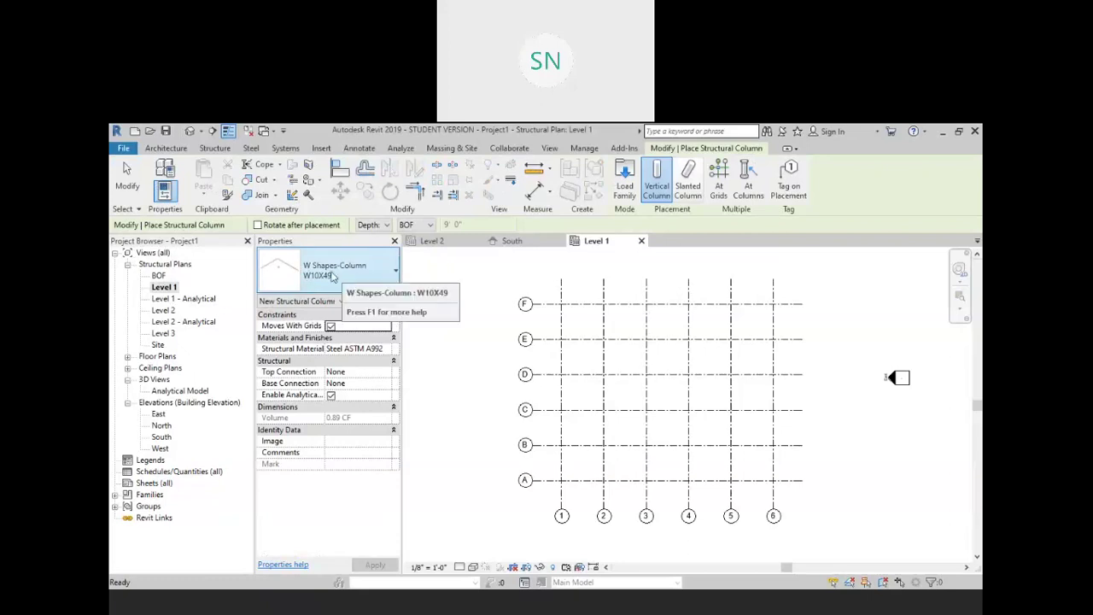
click(369, 273)
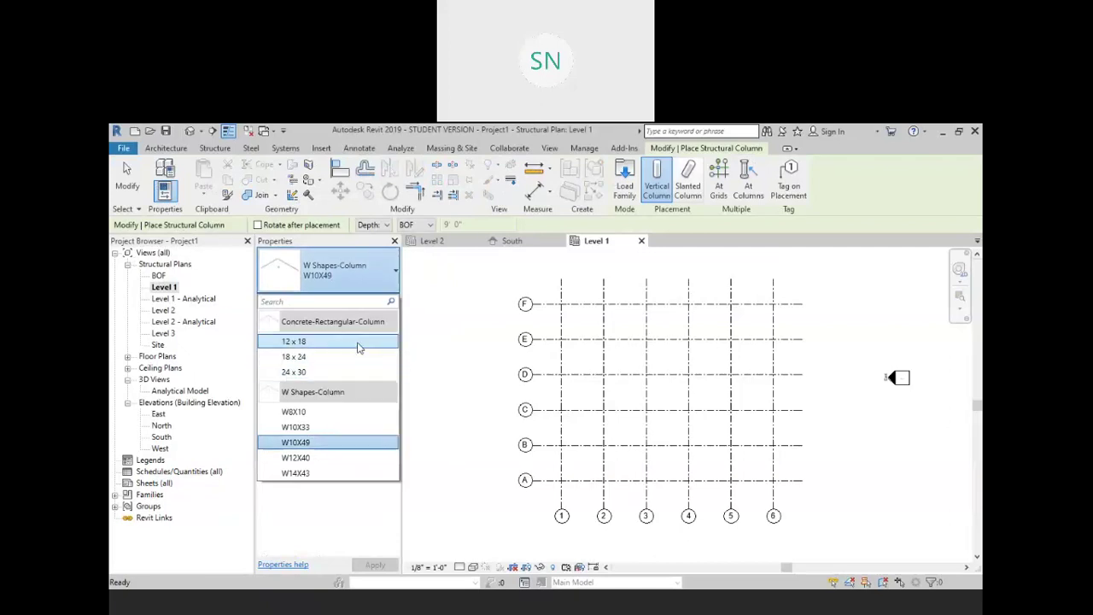
click(324, 341)
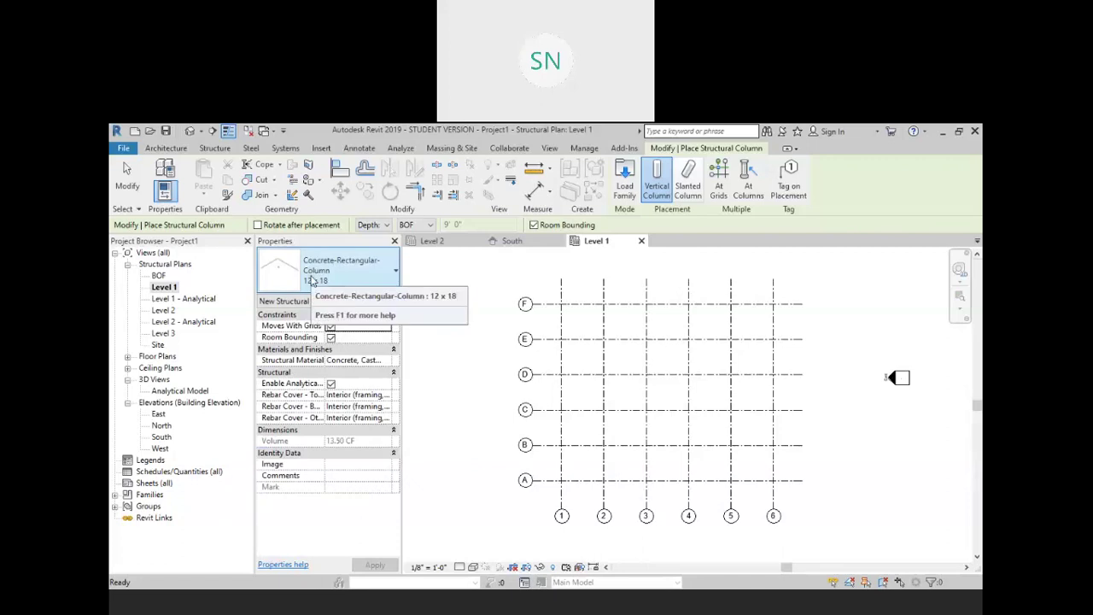
scroll(548, 313, up, 4)
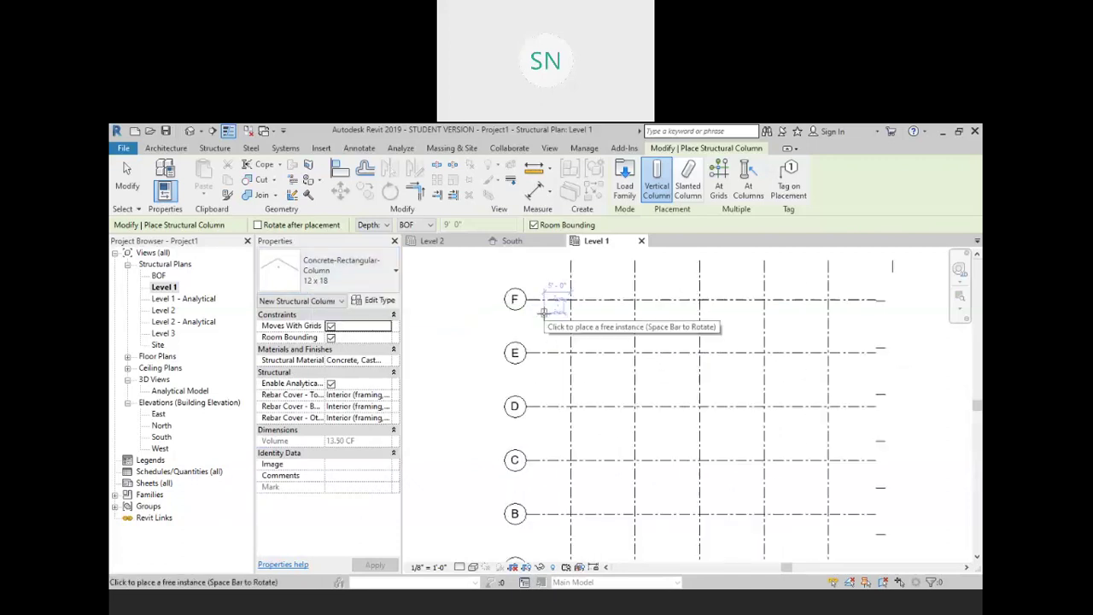
scroll(552, 312, up, 1)
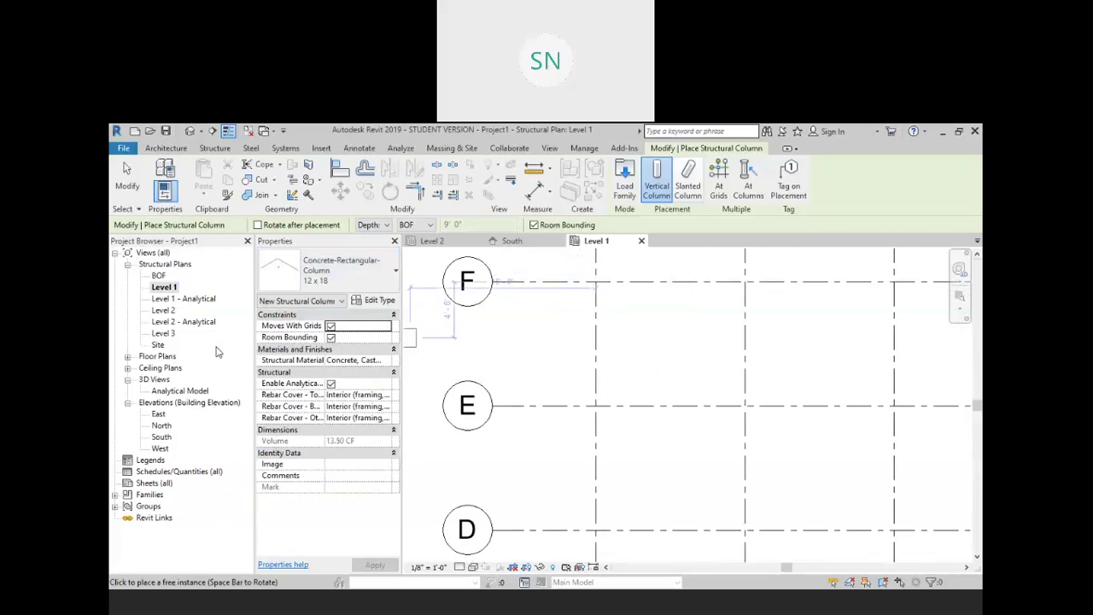
Change the column type for placement to W Shapes-Column W10X33
click(327, 287)
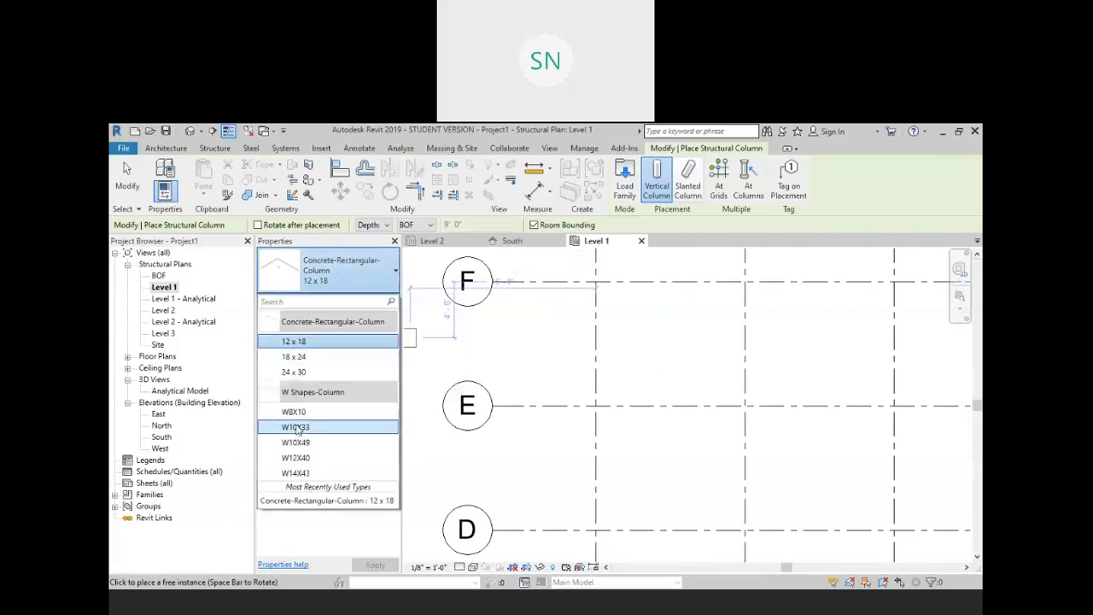
click(314, 436)
scroll(568, 315, up, 5)
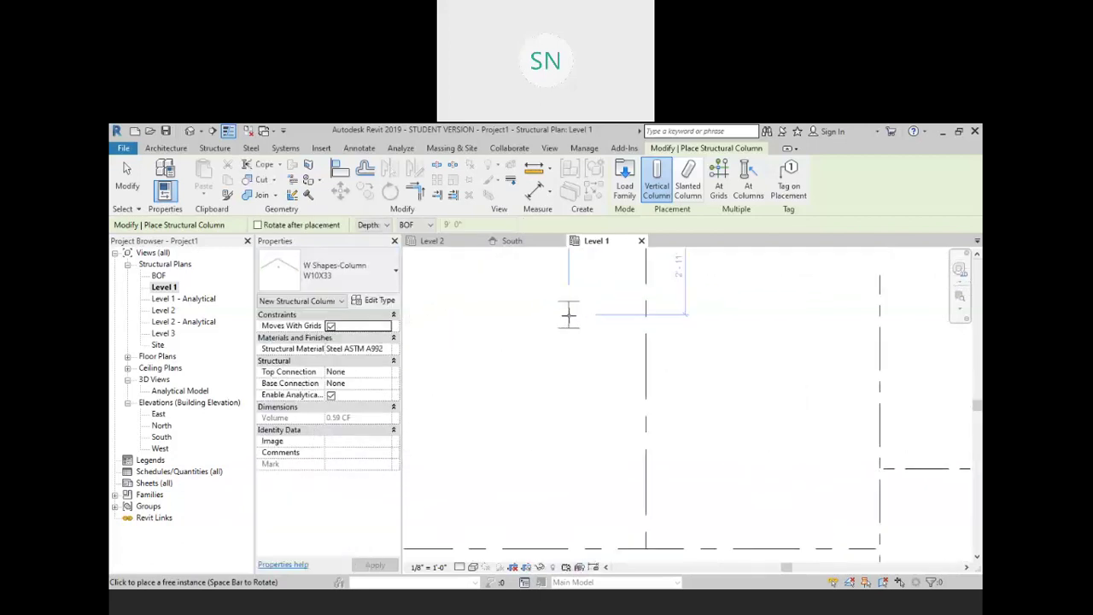
scroll(568, 314, down, 5)
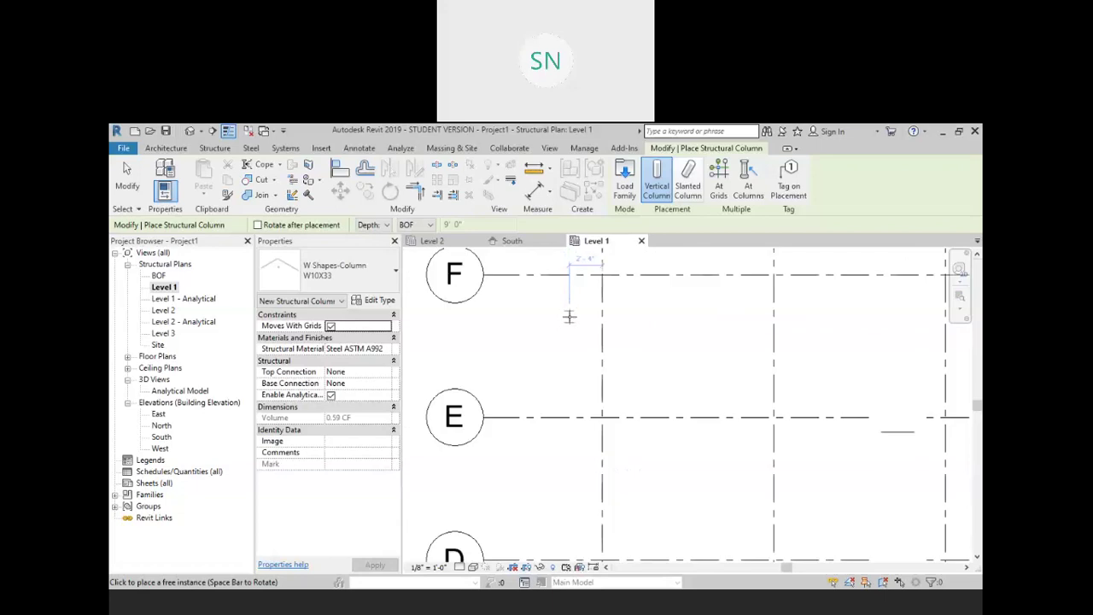
middle_drag(706, 394, 591, 387)
middle_drag(569, 381, 589, 392)
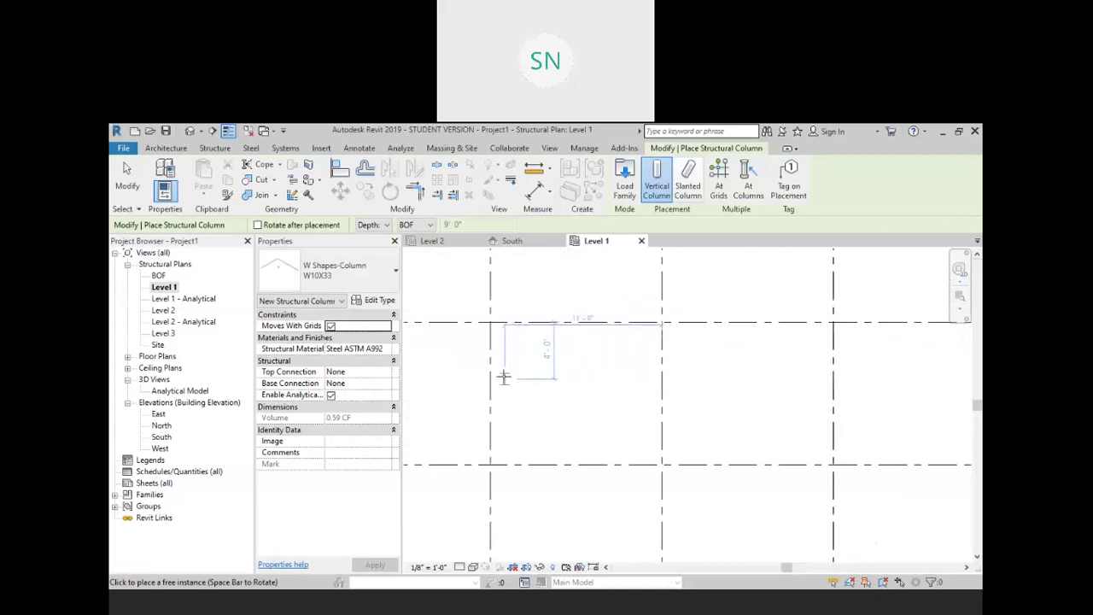
middle_drag(505, 376, 519, 376)
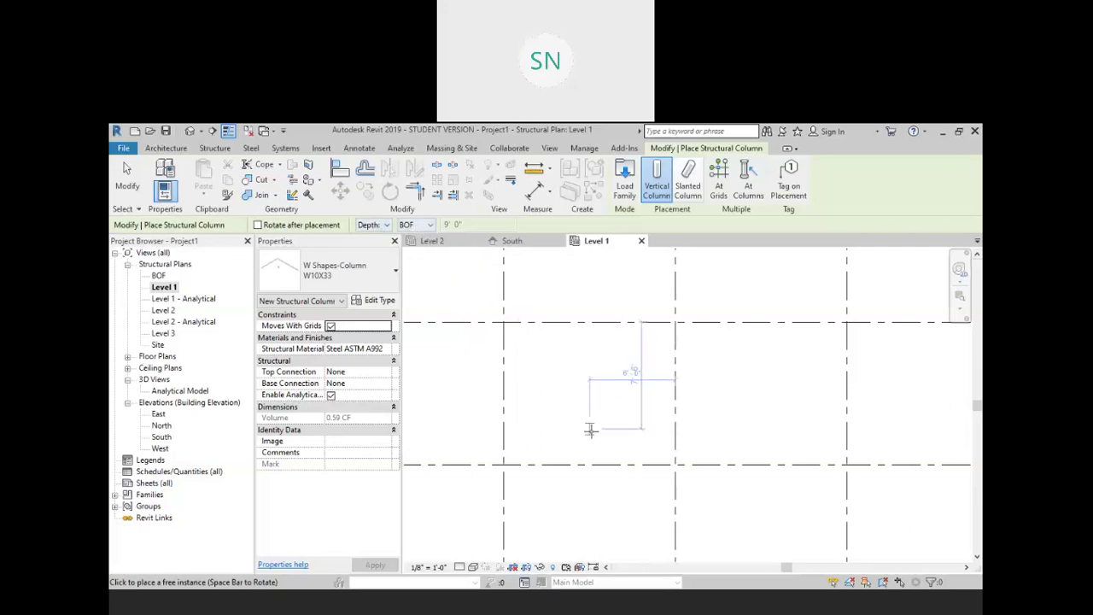
Make the column rise from the current level by setting its extent to Height up to Level 2
click(380, 226)
click(369, 247)
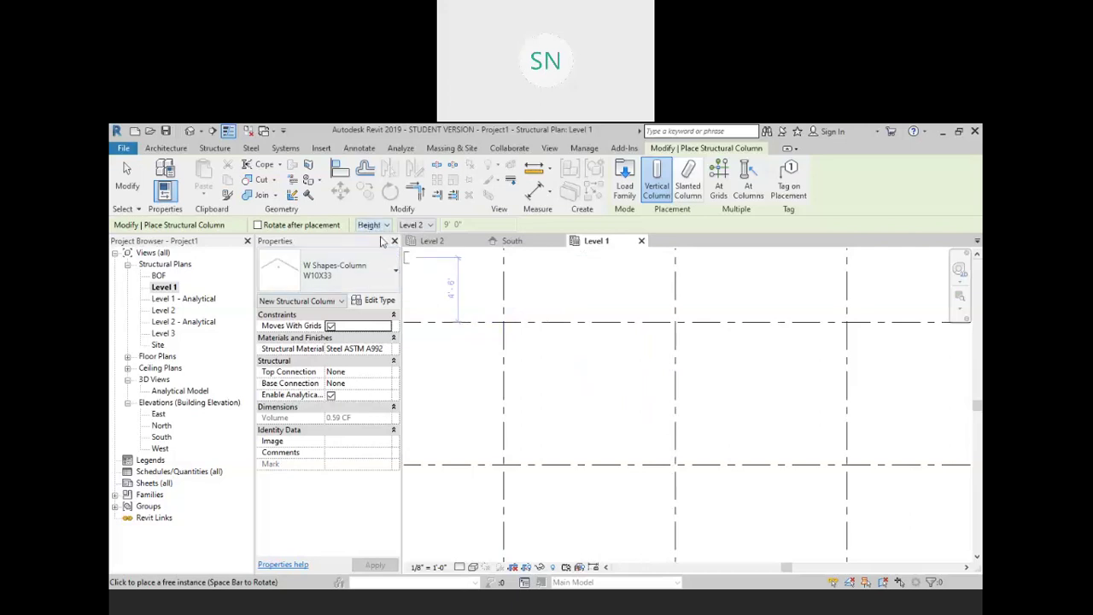
click(429, 224)
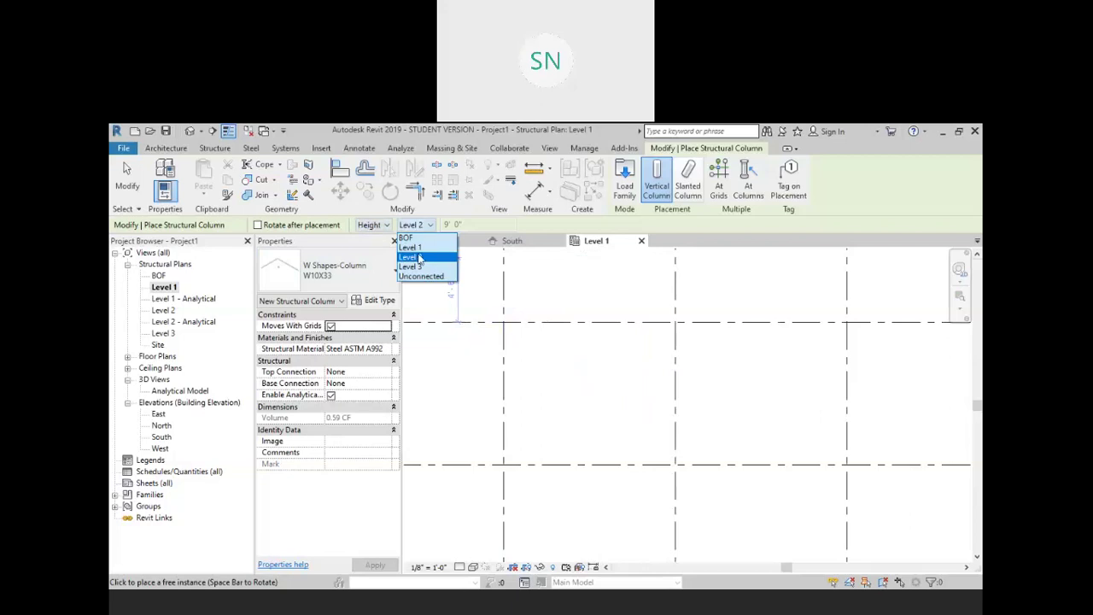
click(417, 252)
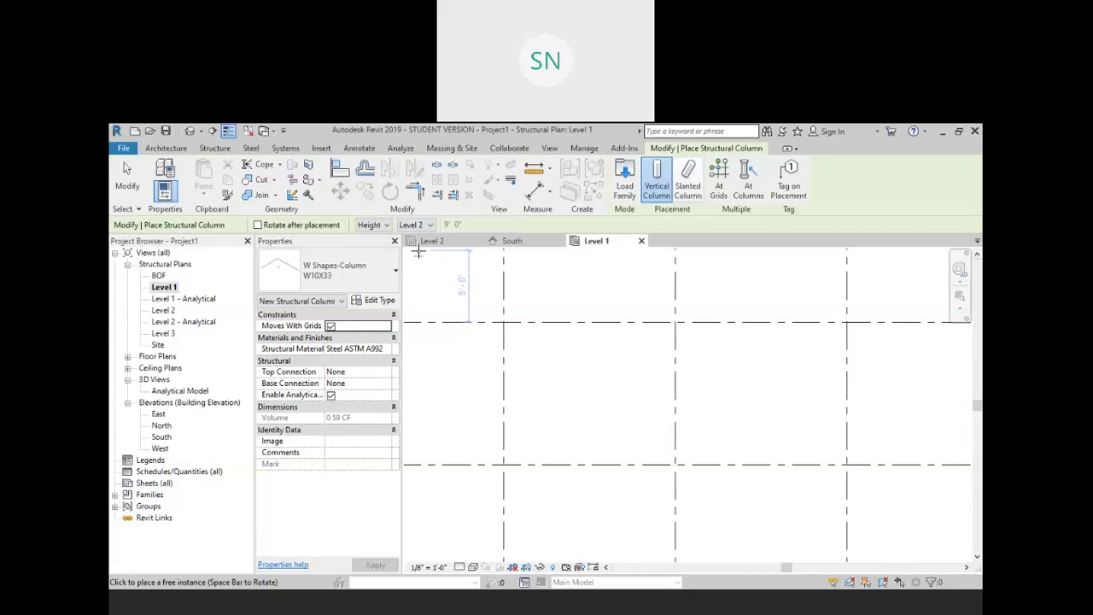
Place a W10X33 column at the intersection of grids 1 and F, and end column placement
middle_drag(583, 305, 643, 278)
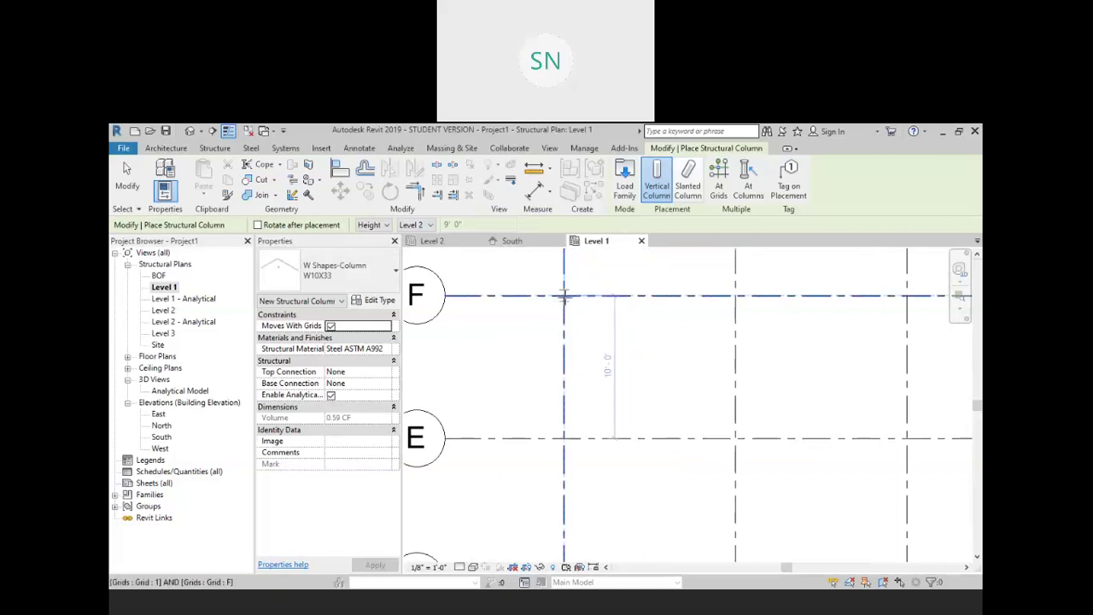
click(564, 295)
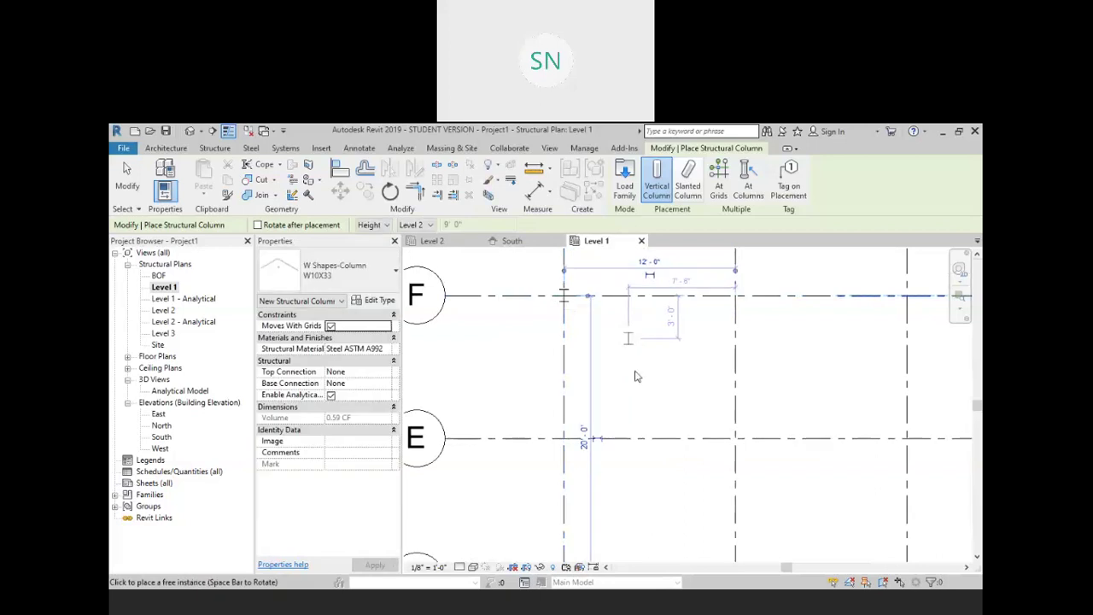
middle_drag(636, 375, 651, 403)
right_click(636, 271)
click(657, 281)
right_click(656, 277)
click(659, 288)
scroll(653, 308, down, 1)
middle_drag(653, 308, 668, 339)
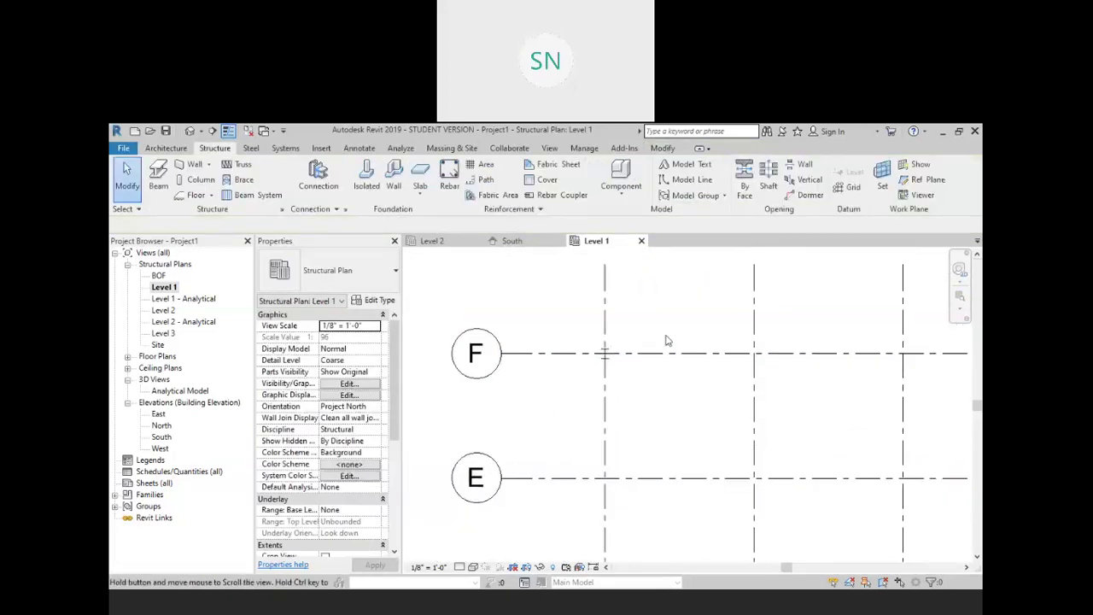
middle_drag(548, 318, 551, 325)
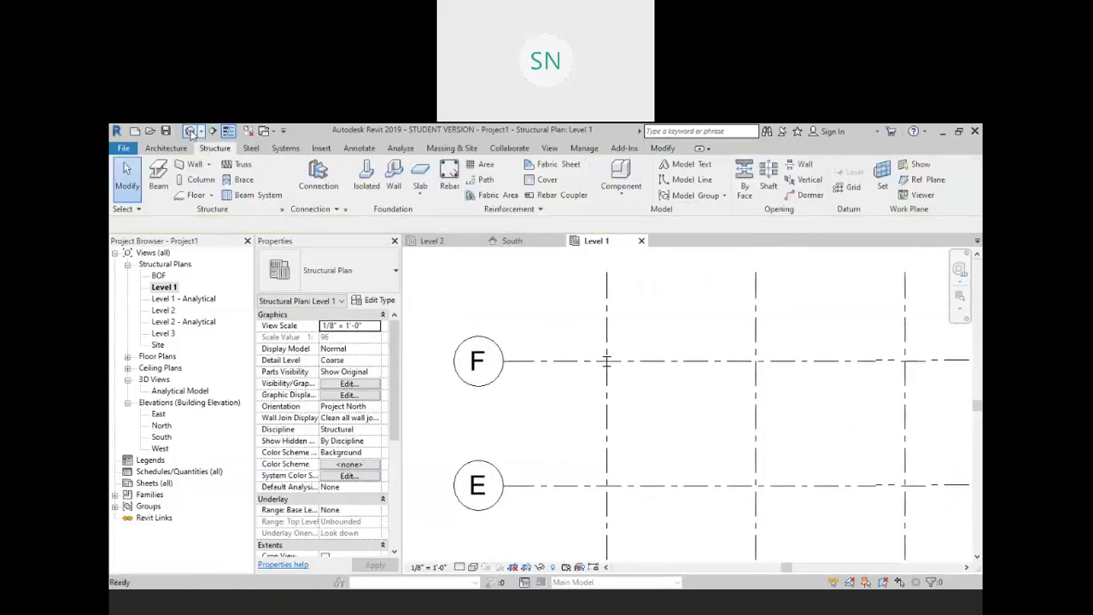
Open the default 3D view, set its detail level to Fine and choose a visual style that renders material surfaces
click(191, 131)
scroll(719, 398, up, 5)
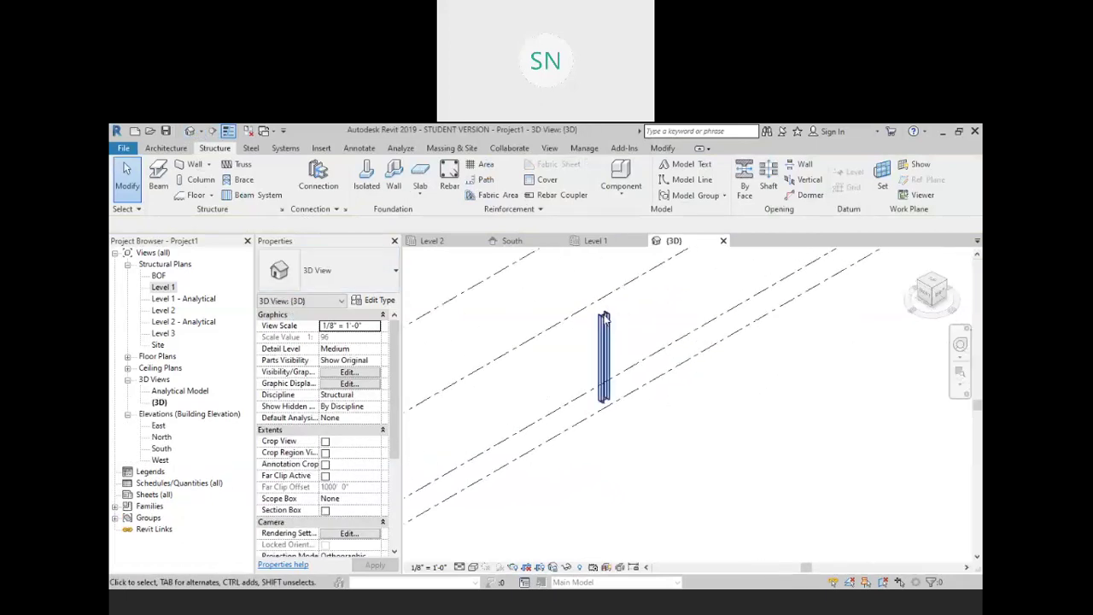
click(459, 567)
click(477, 554)
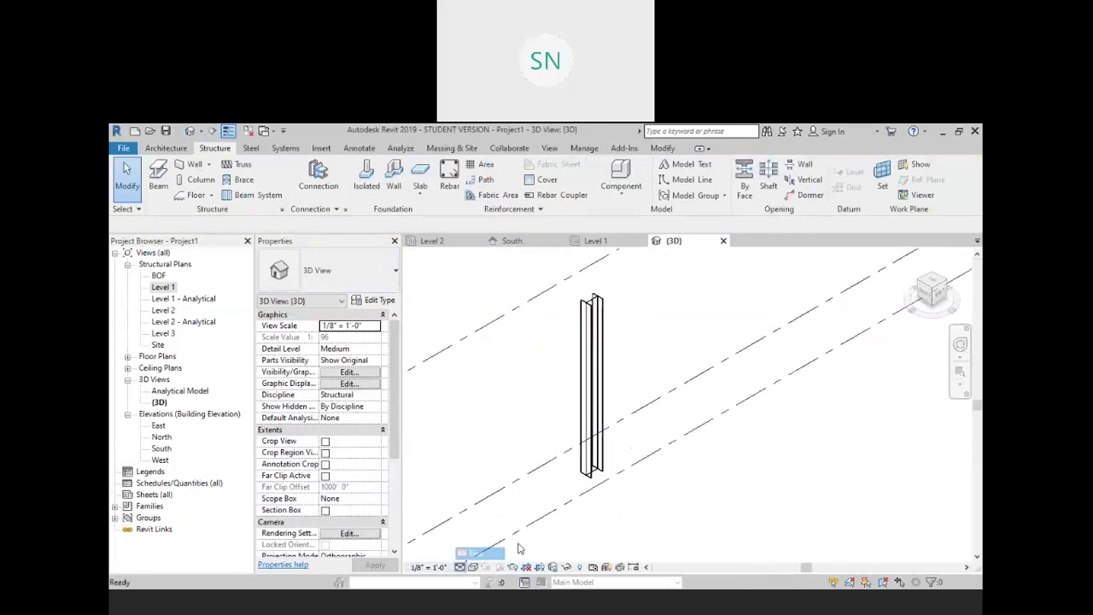
click(472, 567)
click(495, 540)
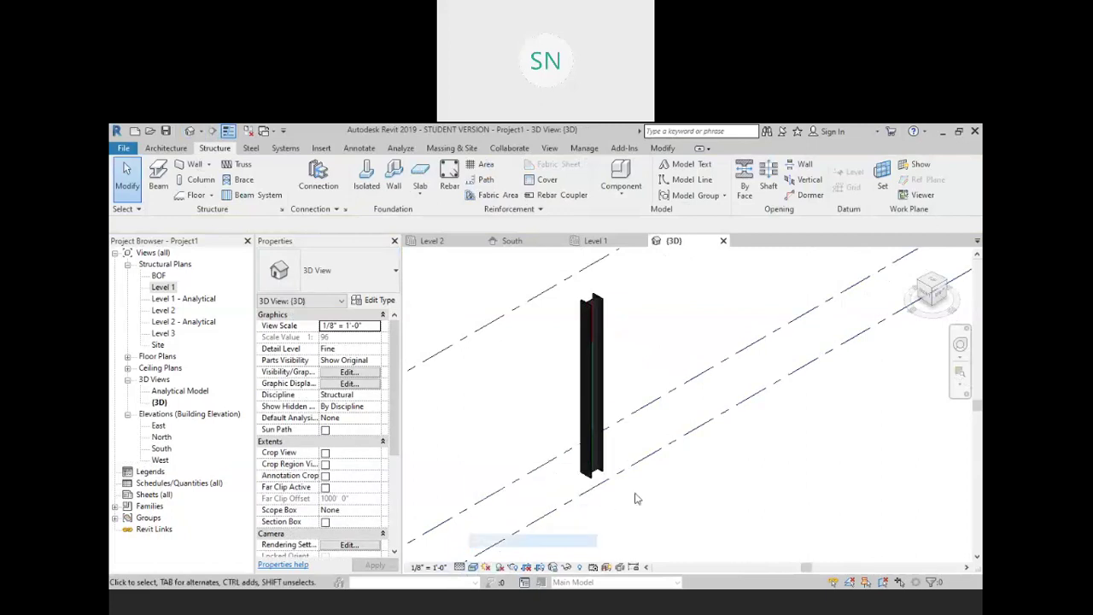
Inspect the W10X33 column at close range in the 3D view and delete it
scroll(683, 381, up, 5)
middle_drag(683, 381, 759, 454)
scroll(626, 354, down, 1)
scroll(620, 344, up, 3)
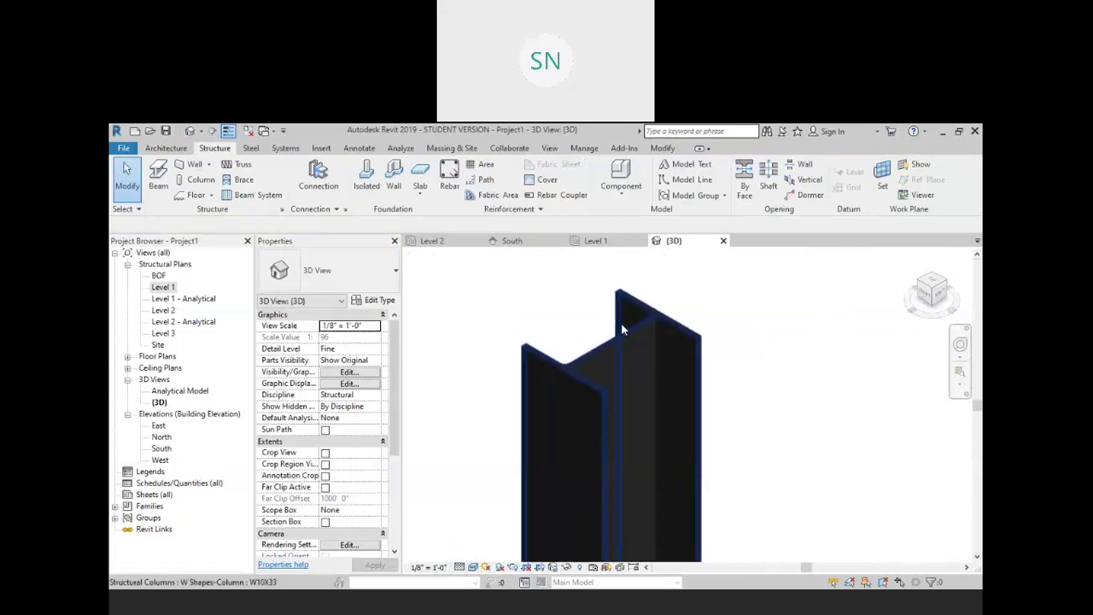
scroll(618, 339, down, 5)
drag(671, 323, 574, 387)
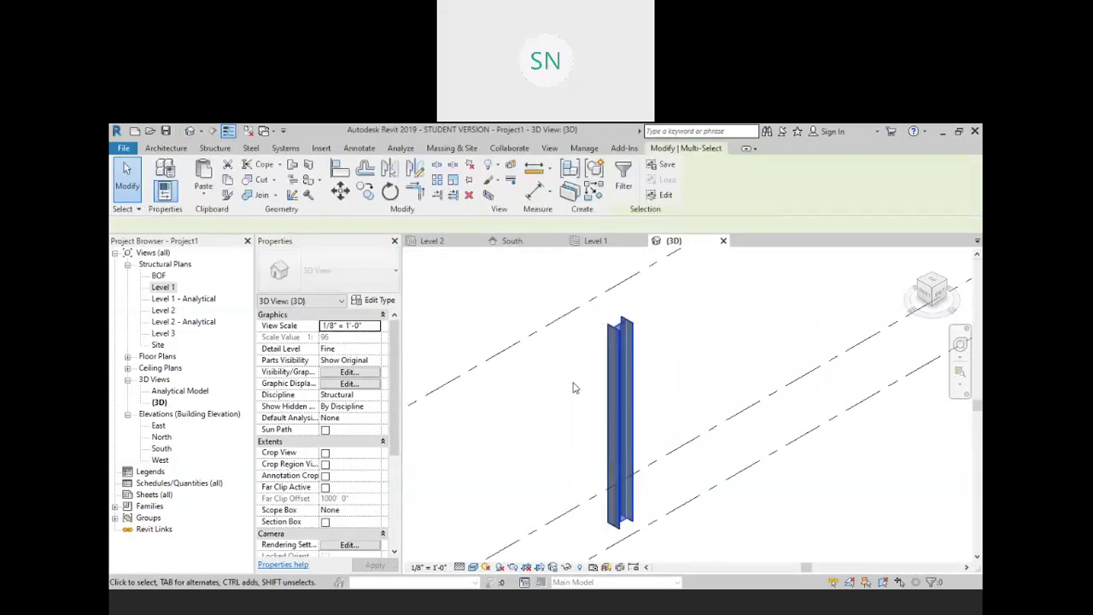
key(Delete)
scroll(566, 319, down, 4)
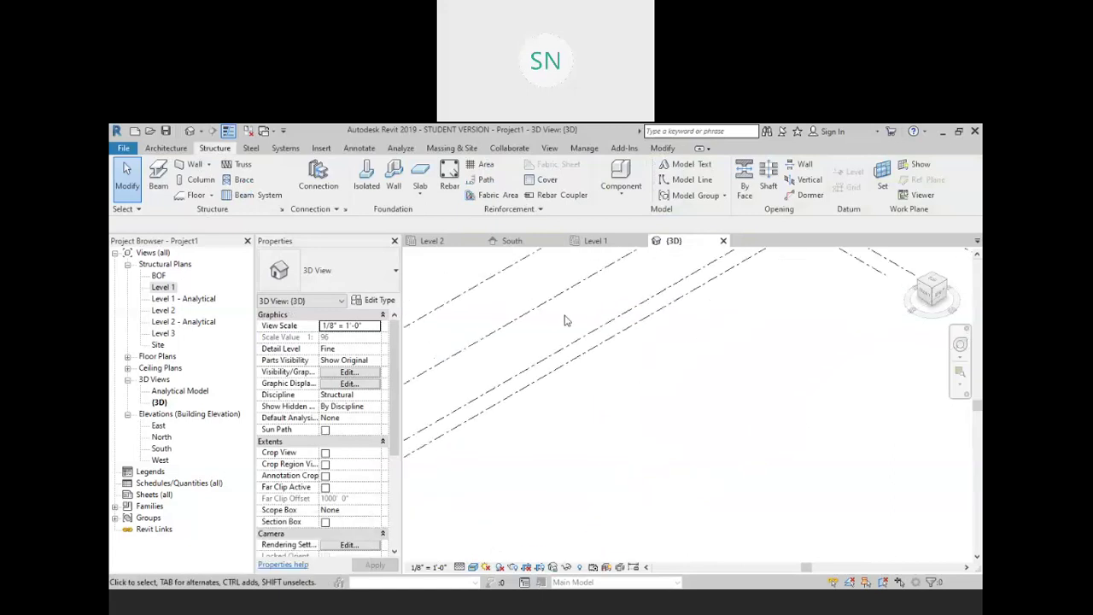
Open the Level 1 structural plan and bring the column grid into view
shift+middle_drag(586, 336, 658, 390)
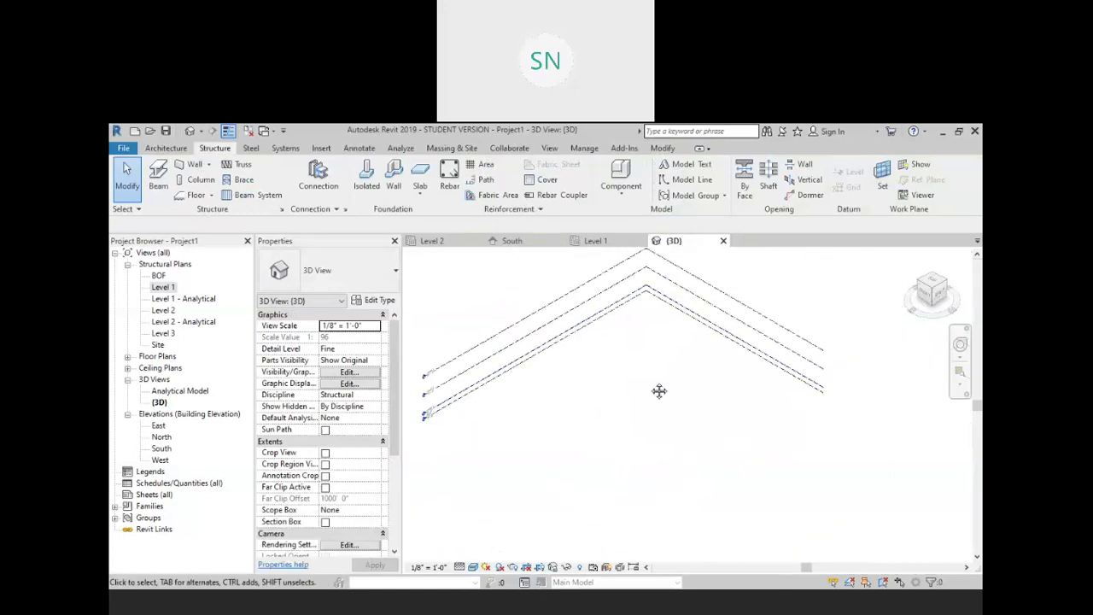
double_click(163, 287)
scroll(622, 325, down, 5)
scroll(775, 418, up, 2)
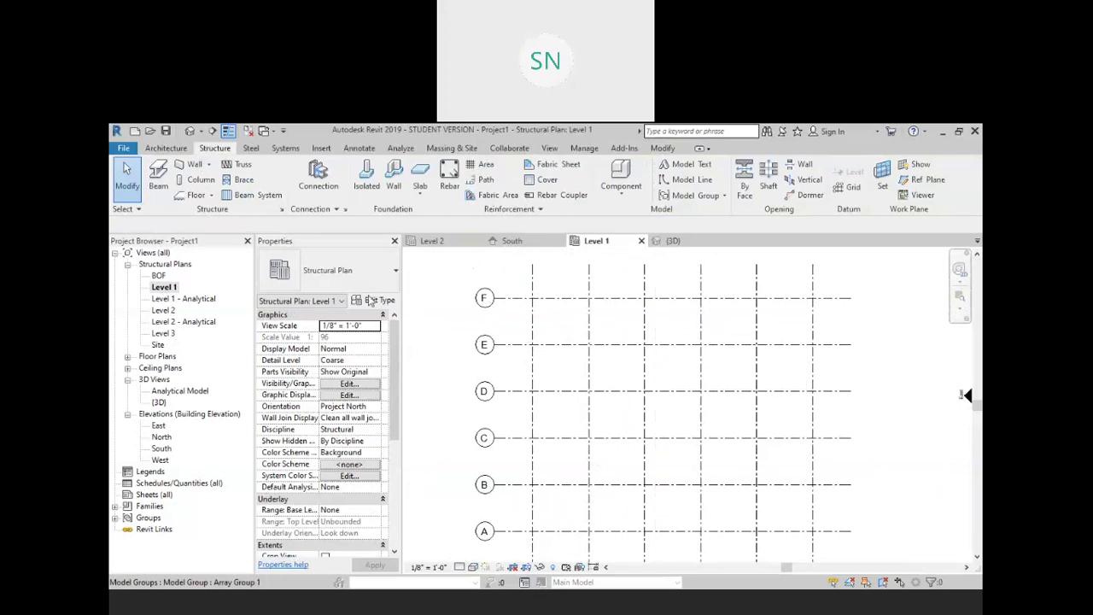
Start a slanted W10X33 structural column with its first point on Level 1 and its second point on Level 2
click(199, 181)
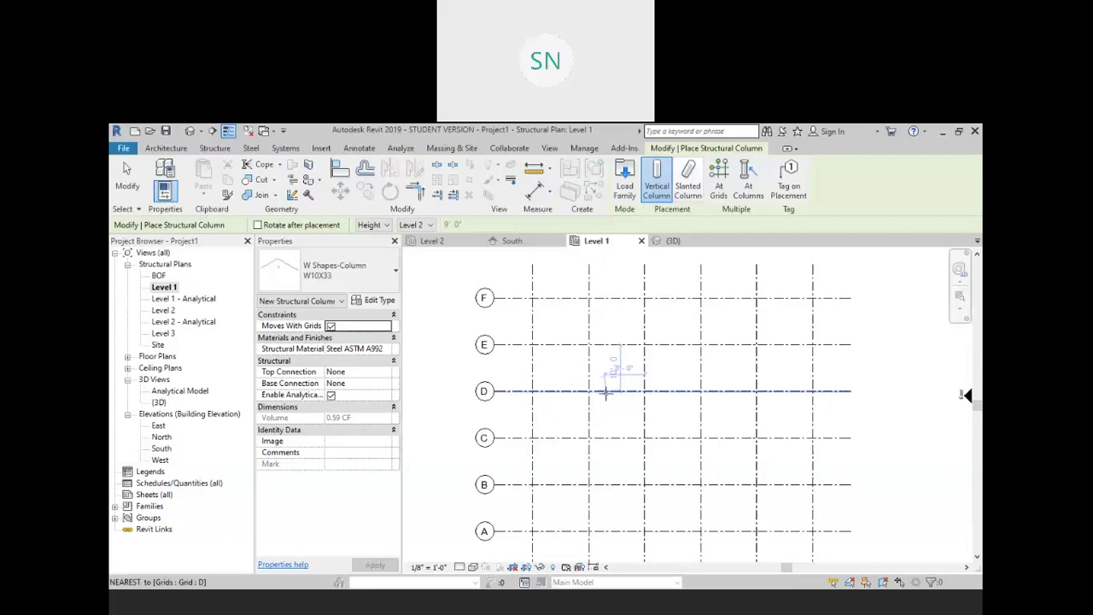
scroll(634, 345, up, 3)
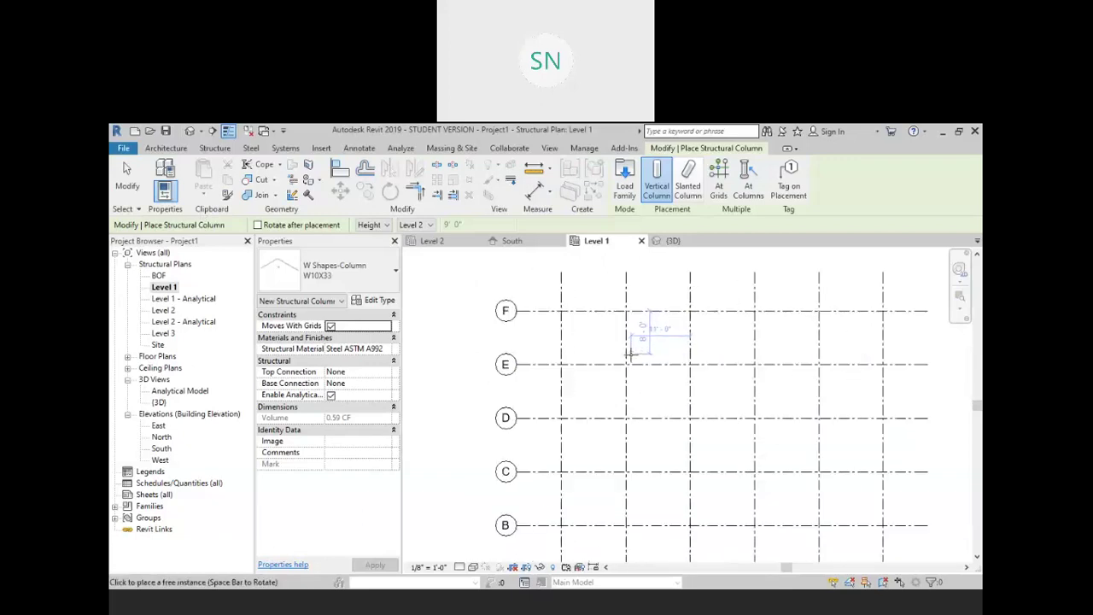
scroll(634, 353, up, 2)
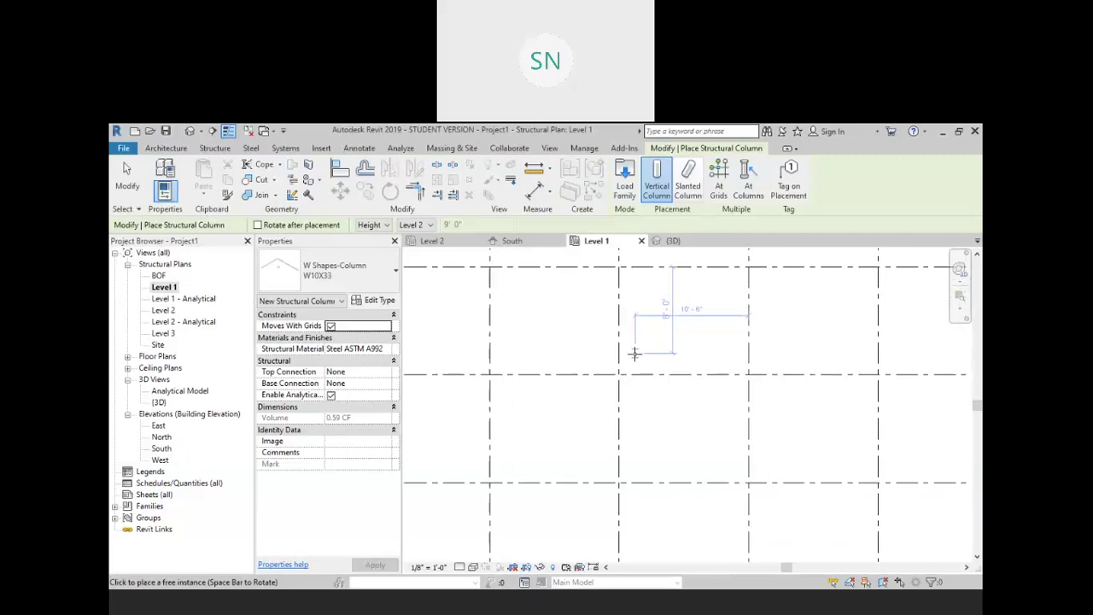
middle_drag(643, 341, 663, 373)
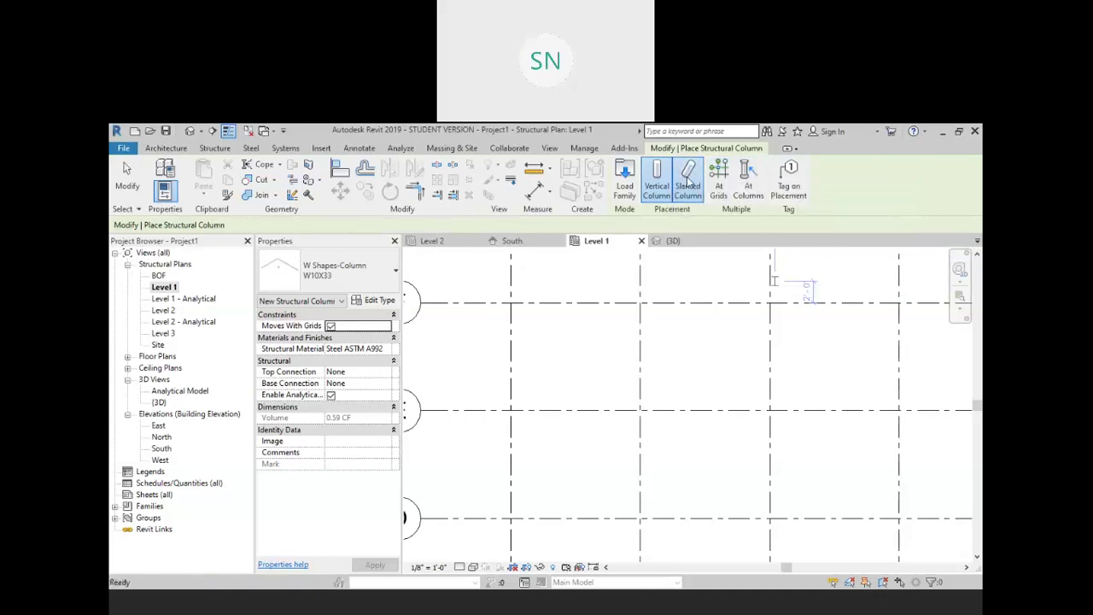
click(689, 177)
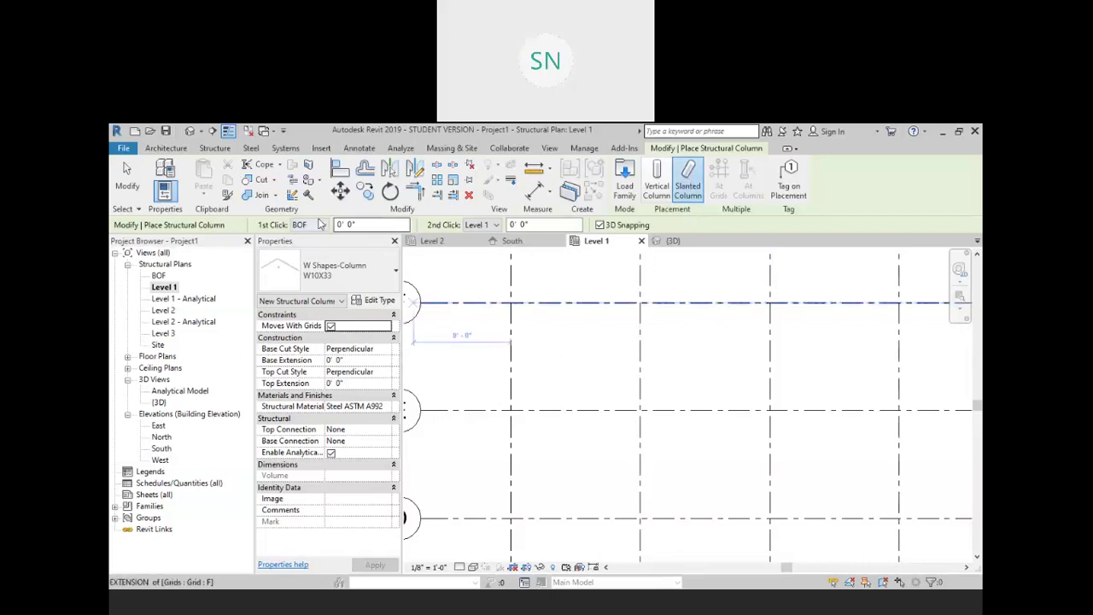
click(492, 226)
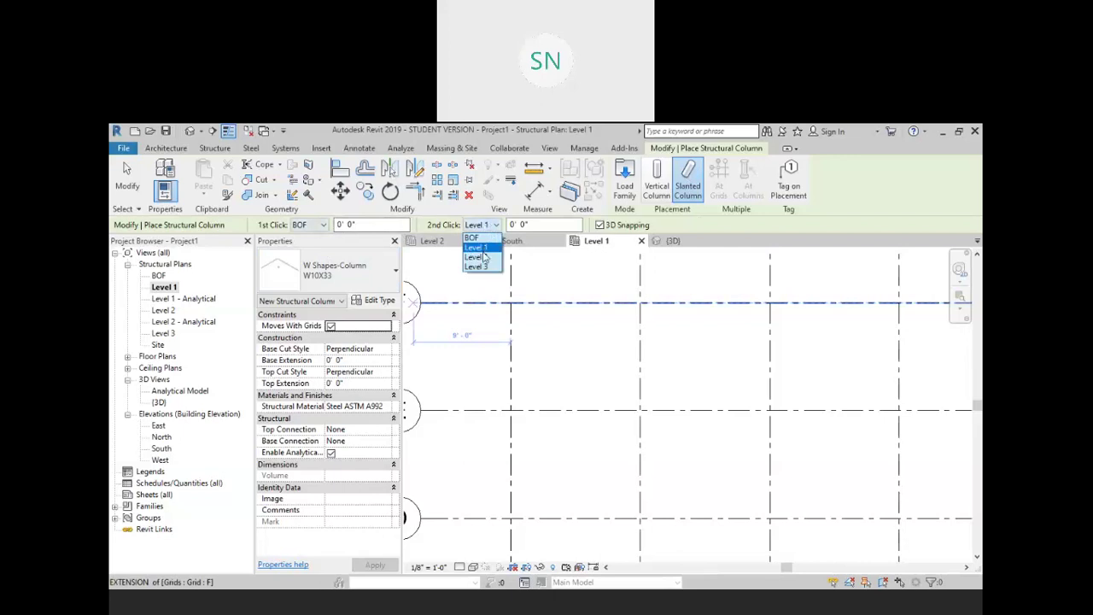
click(479, 257)
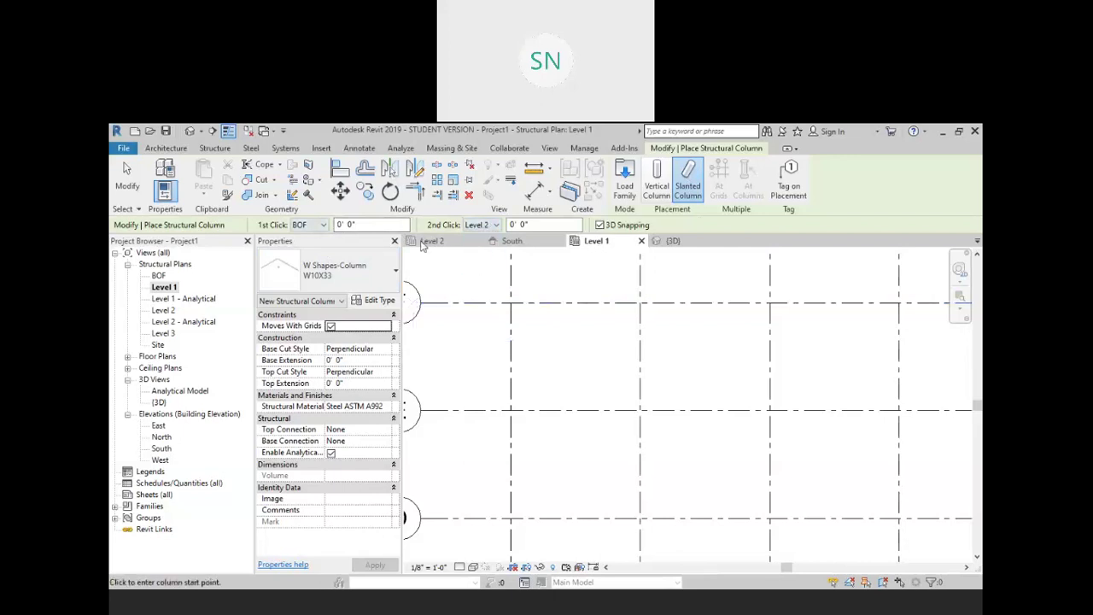
click(322, 225)
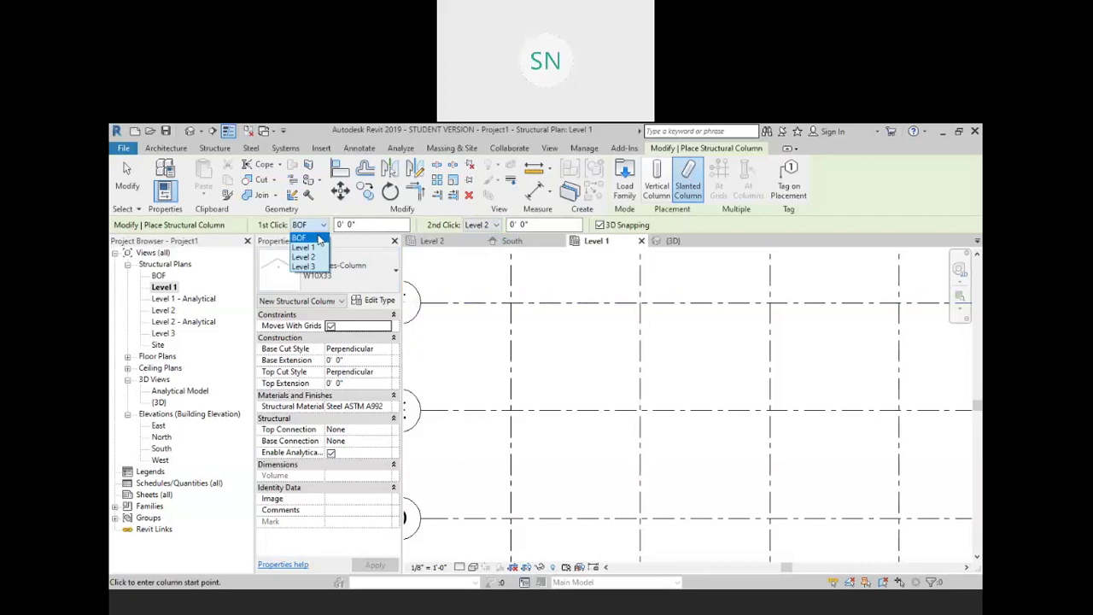
click(317, 248)
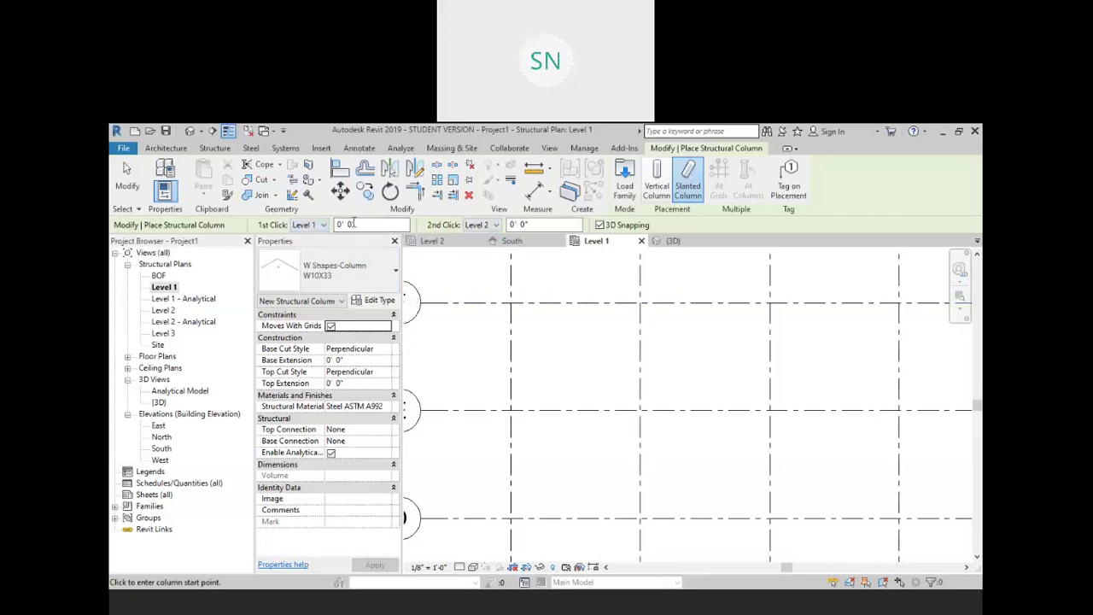
Place the slanted column from grid intersection F-1 to intersection F-2 and end column placement
middle_drag(575, 346, 537, 346)
scroll(504, 390, up, 1)
middle_drag(504, 386, 559, 444)
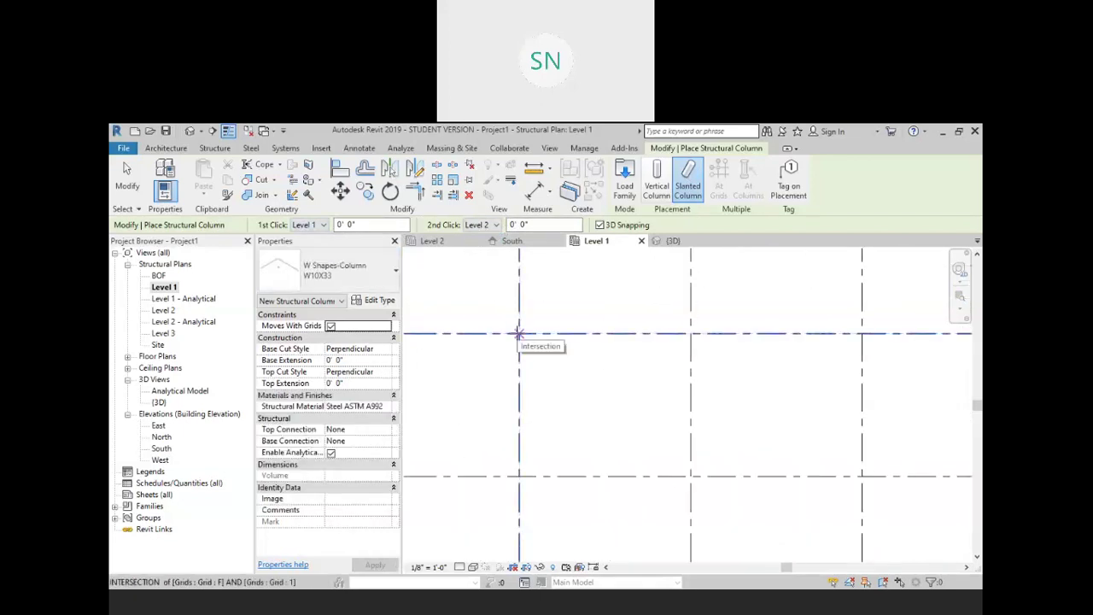
click(519, 333)
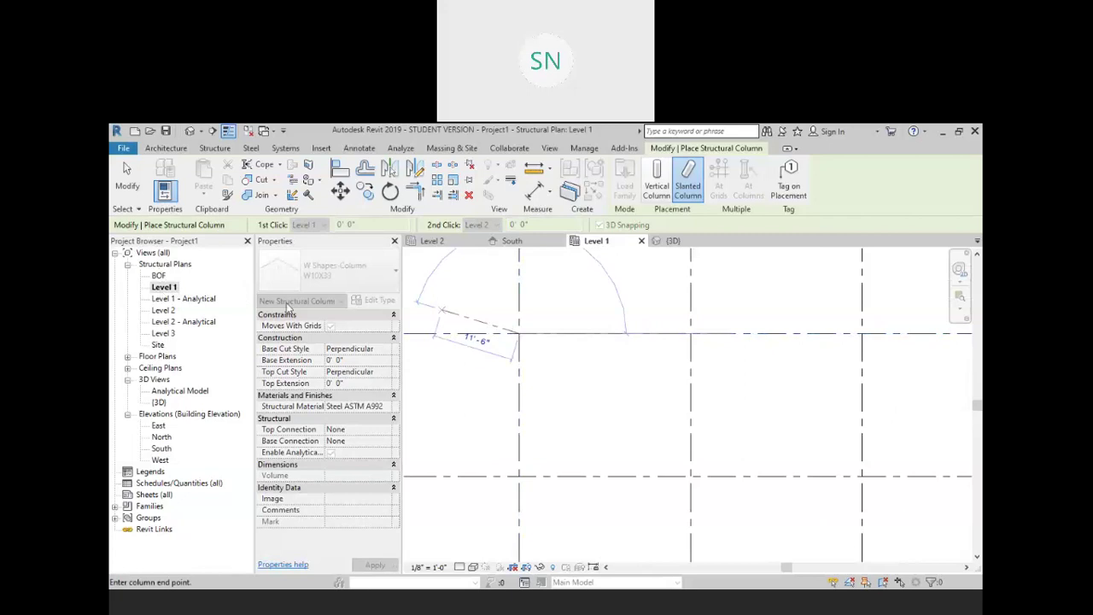
click(690, 333)
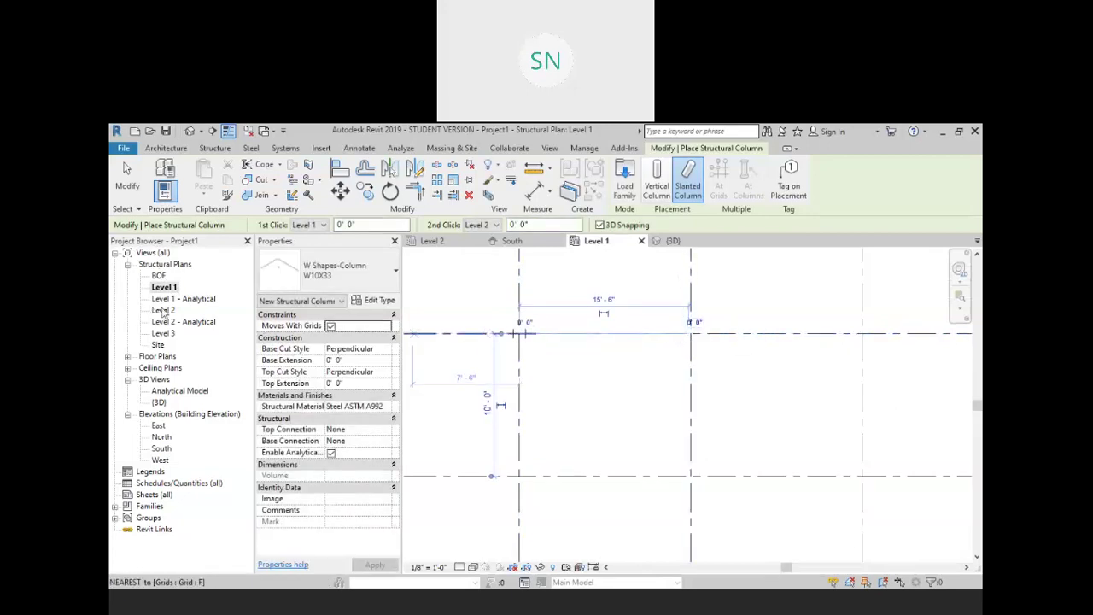
right_click(596, 269)
right_click(608, 288)
click(636, 297)
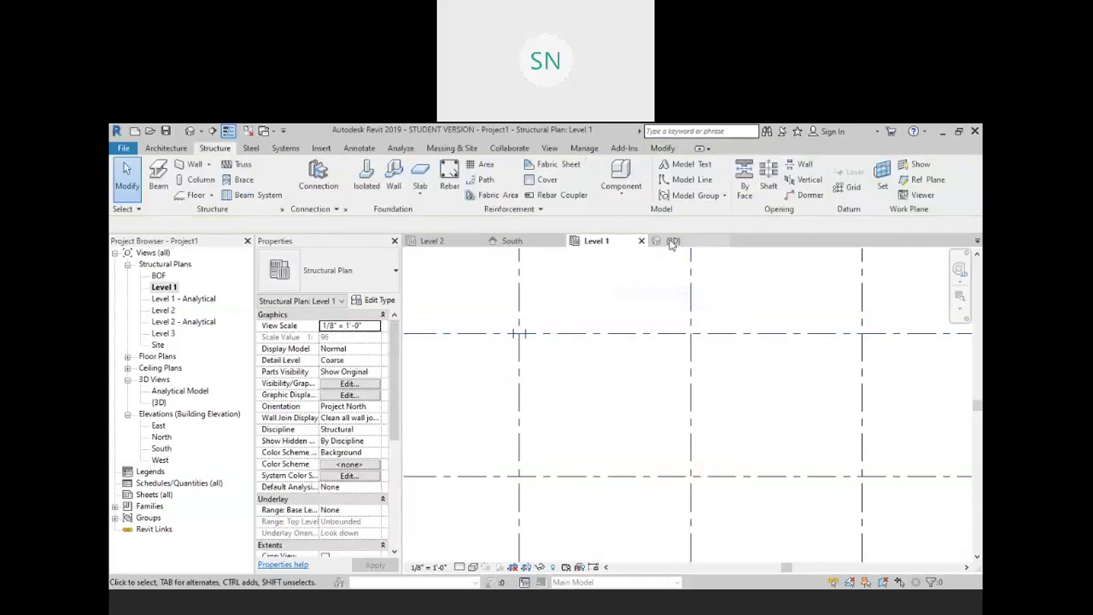
Inspect the slanted column in the 3D view and the South elevation, and delete it
click(673, 241)
scroll(632, 384, up, 3)
scroll(646, 367, up, 4)
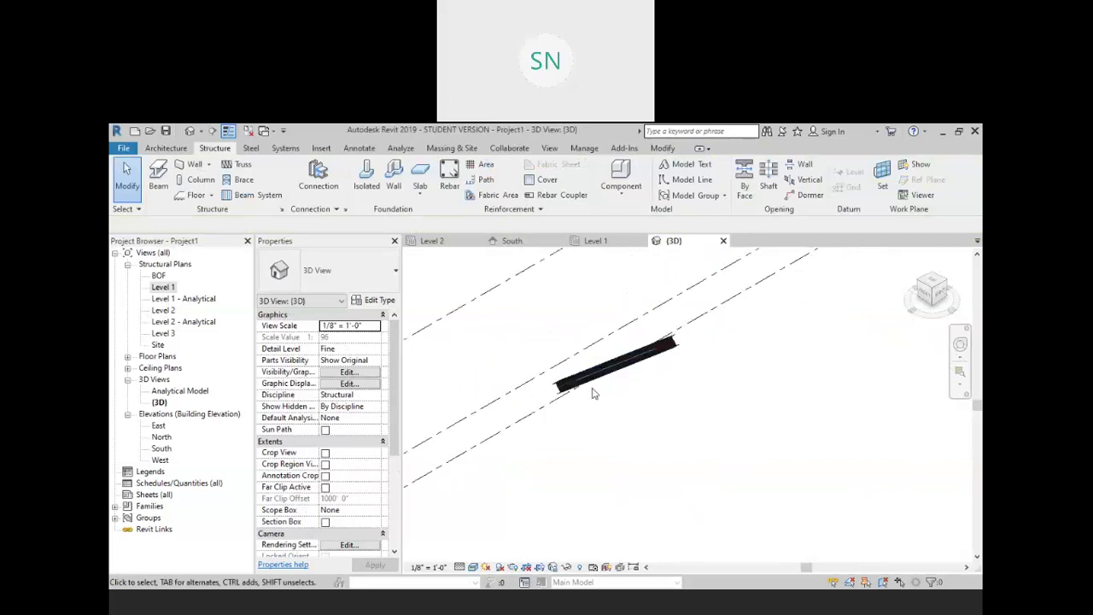
scroll(650, 328, down, 3)
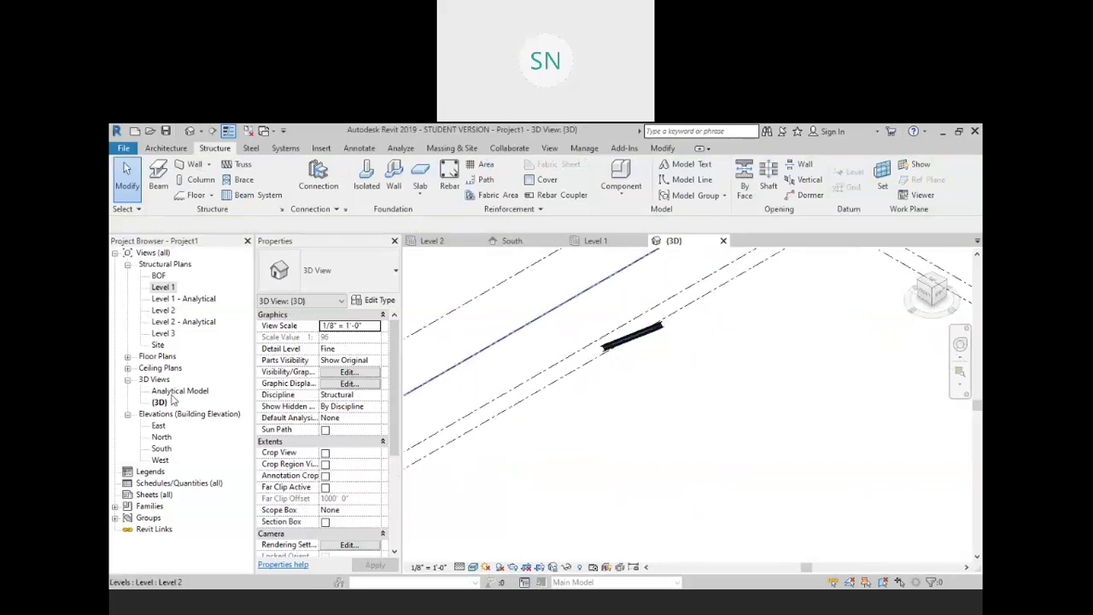
double_click(161, 449)
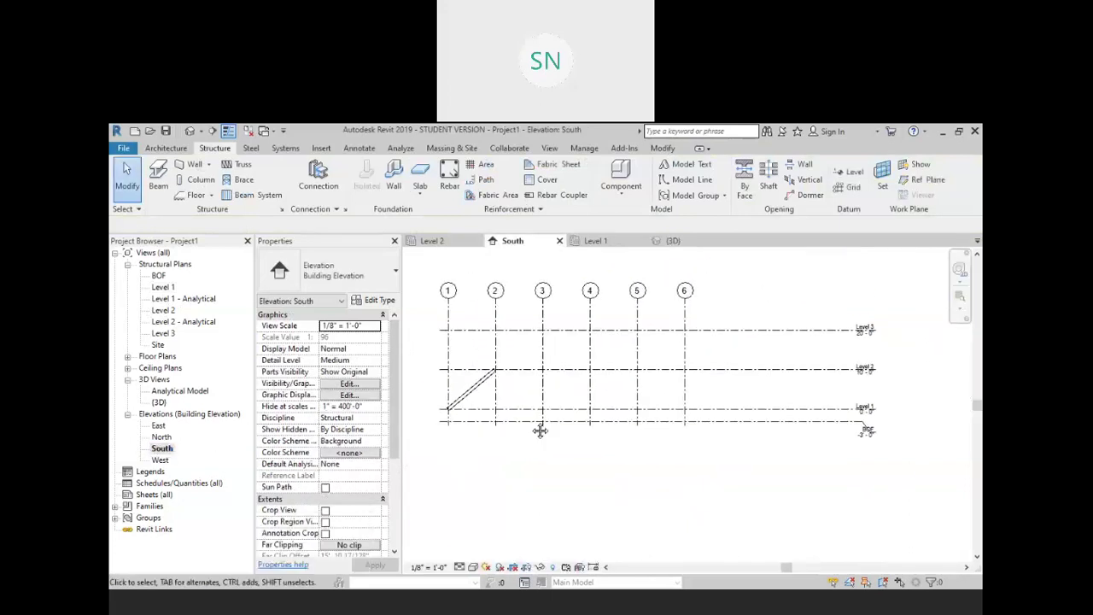
scroll(512, 435, up, 4)
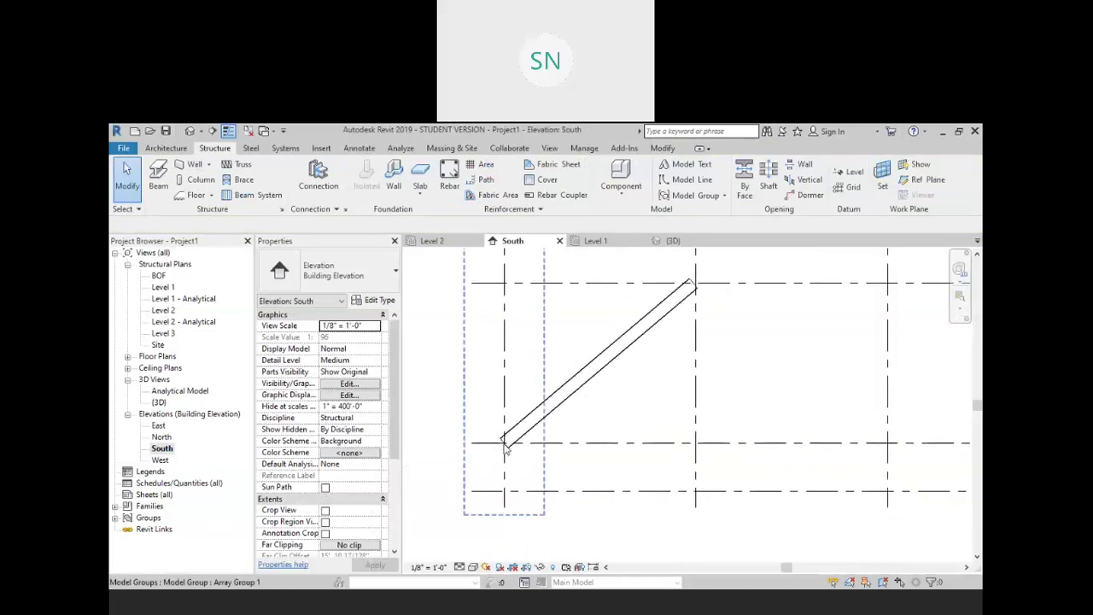
click(605, 338)
key(Delete)
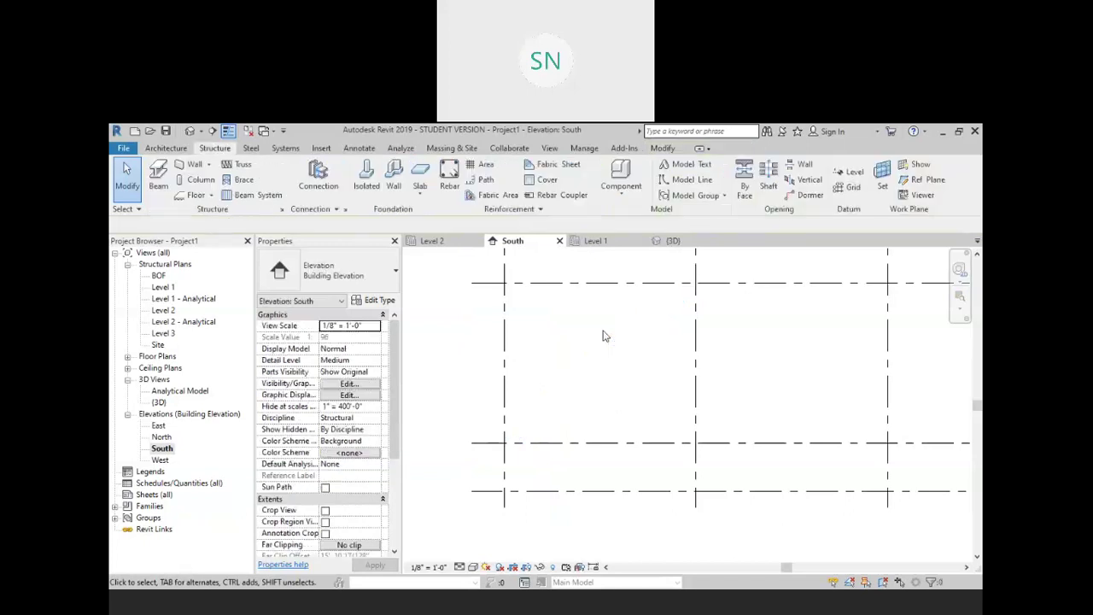
Open the BOF structural plan with the full column grid in view
scroll(646, 385, down, 3)
middle_drag(740, 309, 692, 391)
scroll(693, 393, down, 3)
scroll(753, 385, up, 2)
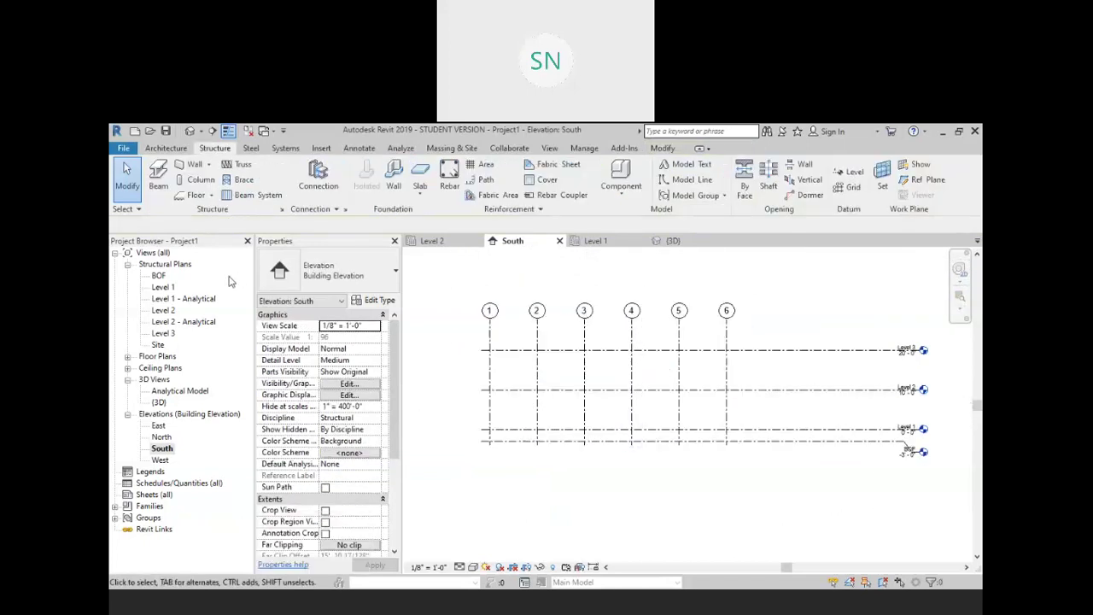
double_click(163, 286)
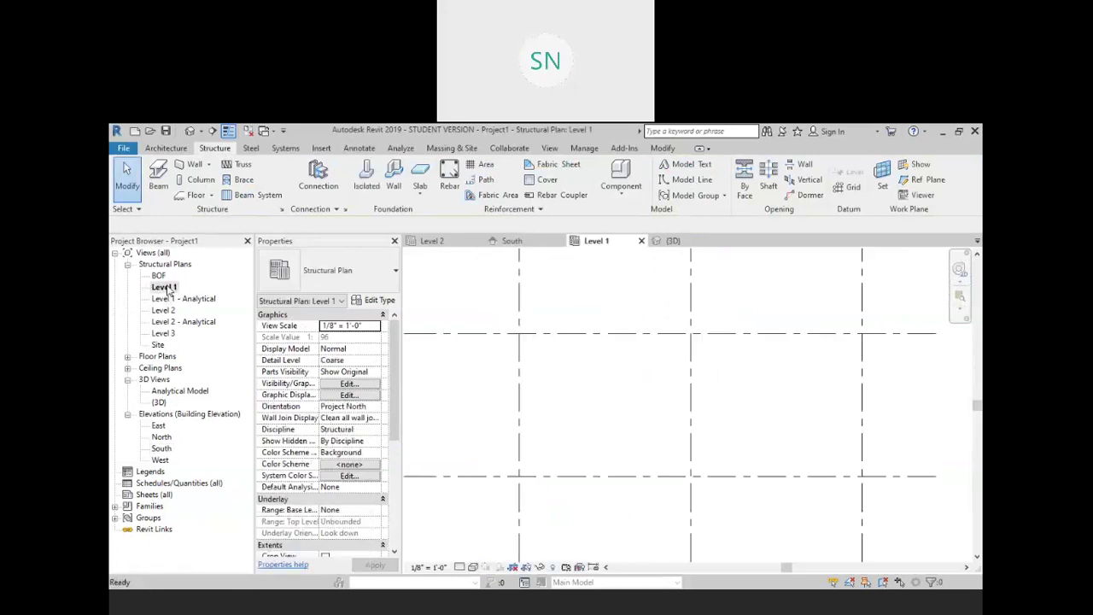
middle_drag(721, 442, 670, 428)
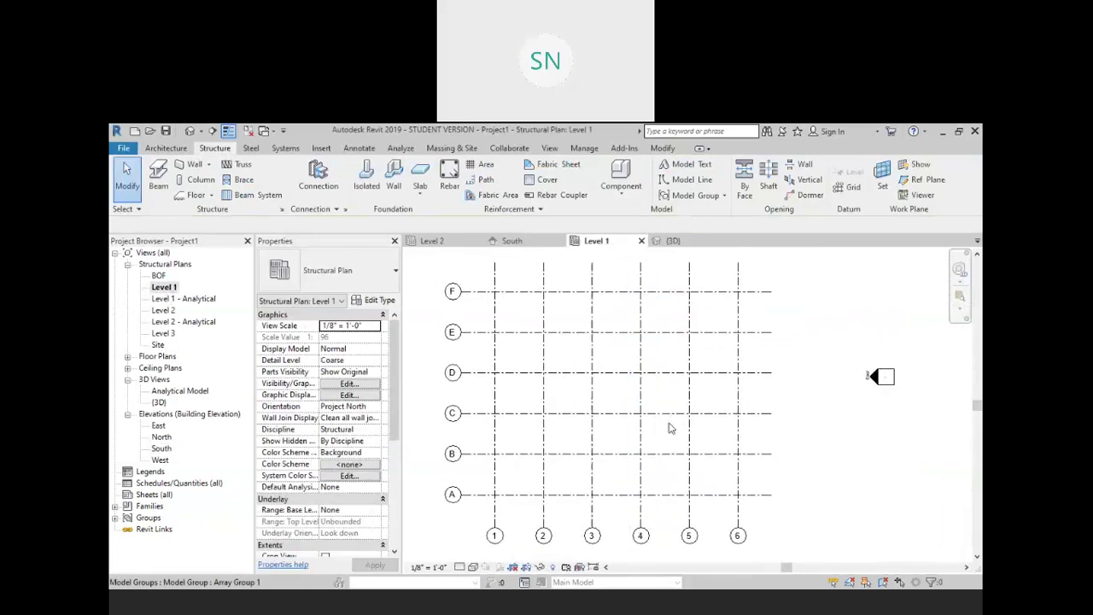
double_click(158, 275)
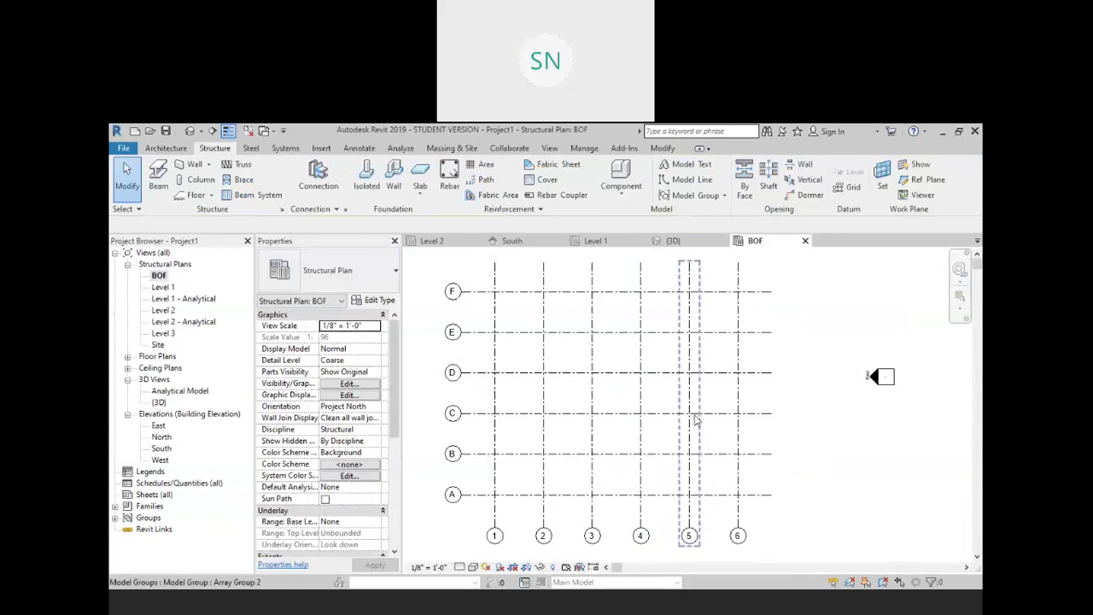
middle_drag(561, 416, 710, 419)
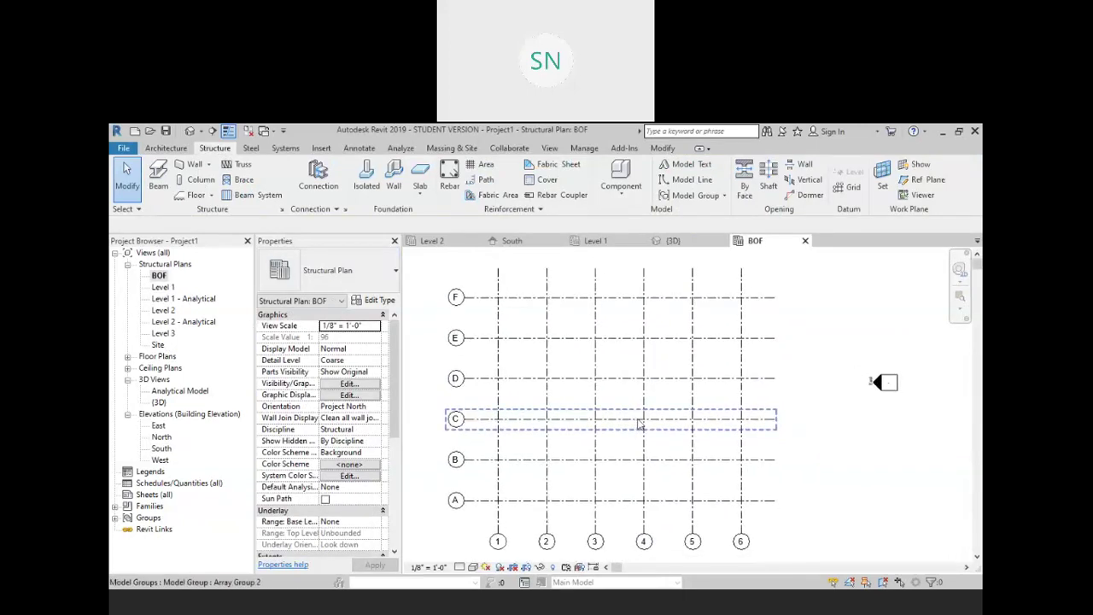
middle_drag(557, 301, 542, 281)
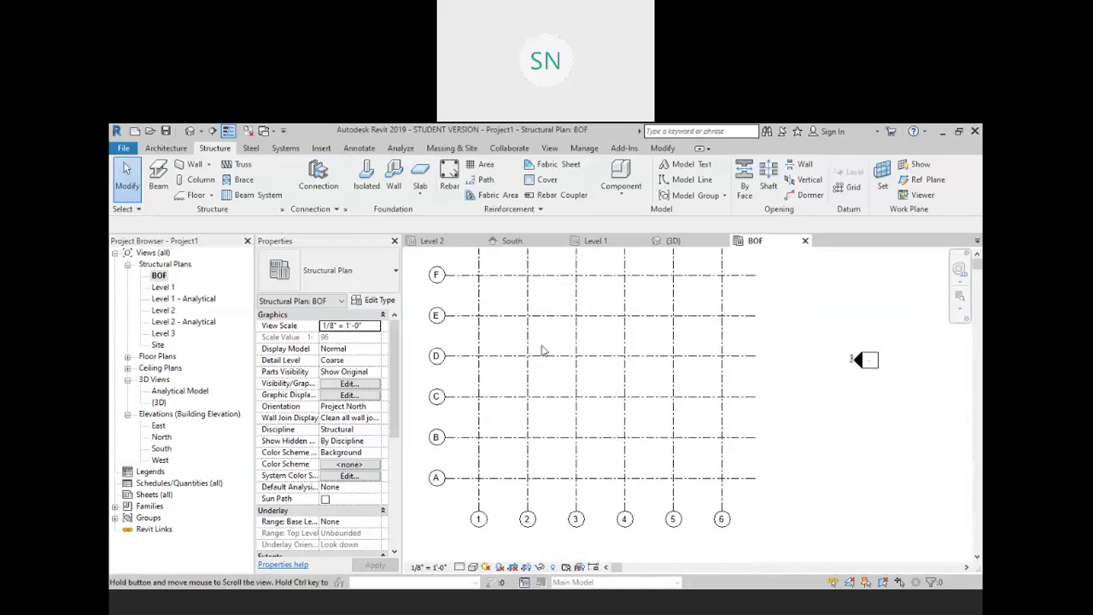
middle_drag(558, 318, 559, 329)
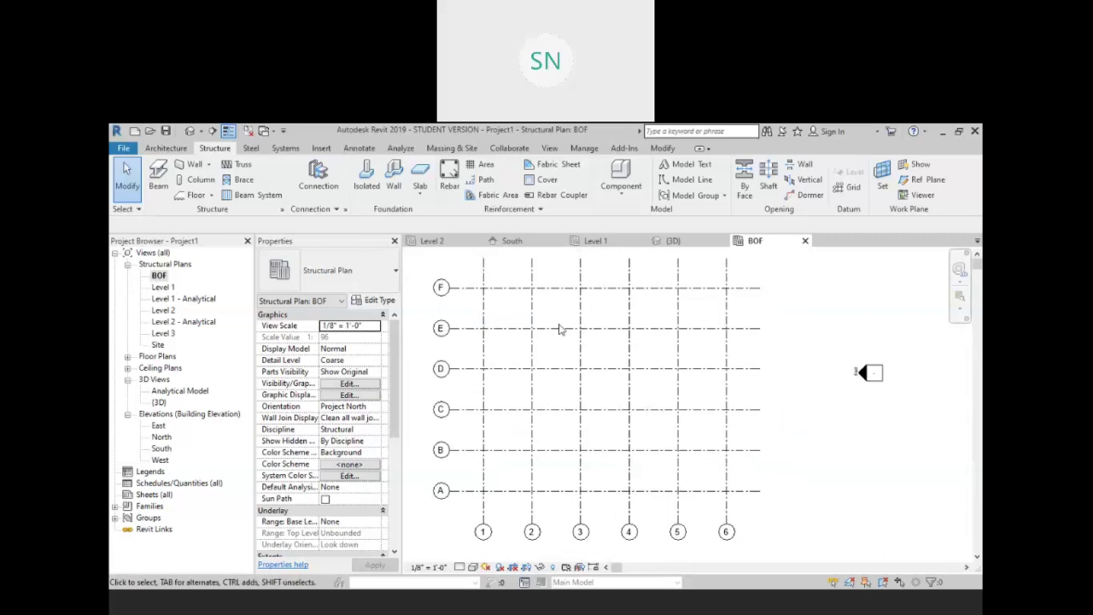
Start vertical structural column placement with the Concrete-Rectangular-Column 18 x 24 type
click(199, 181)
click(355, 283)
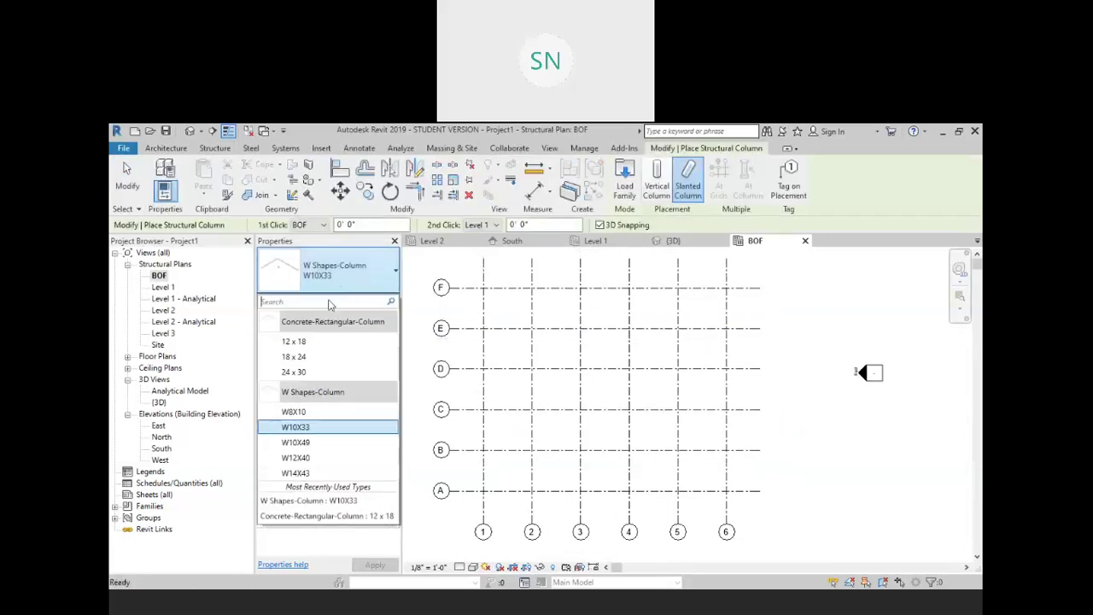
click(310, 359)
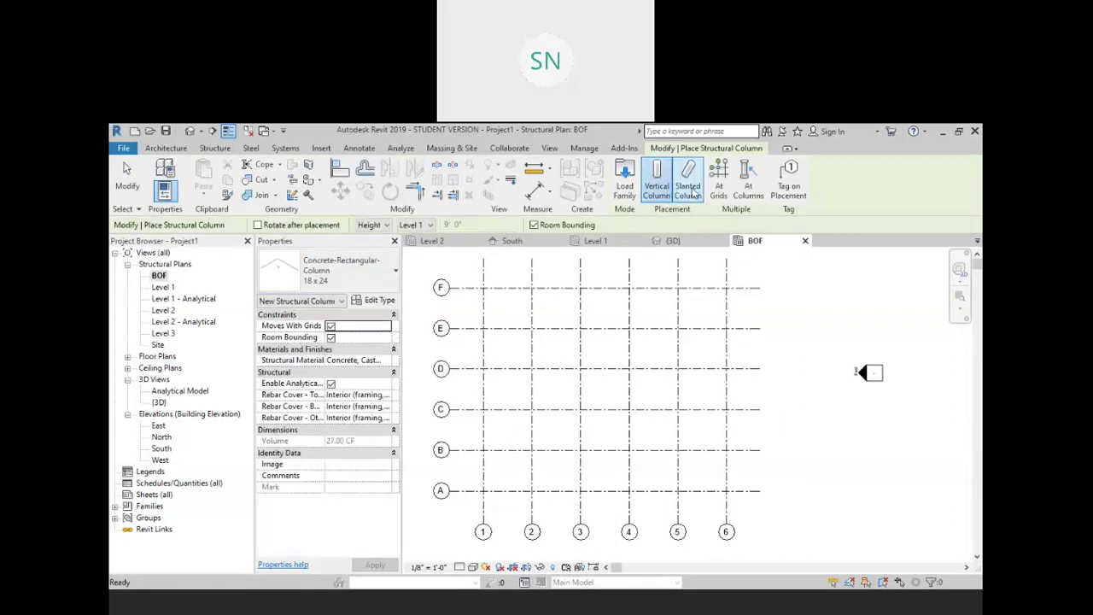
click(719, 184)
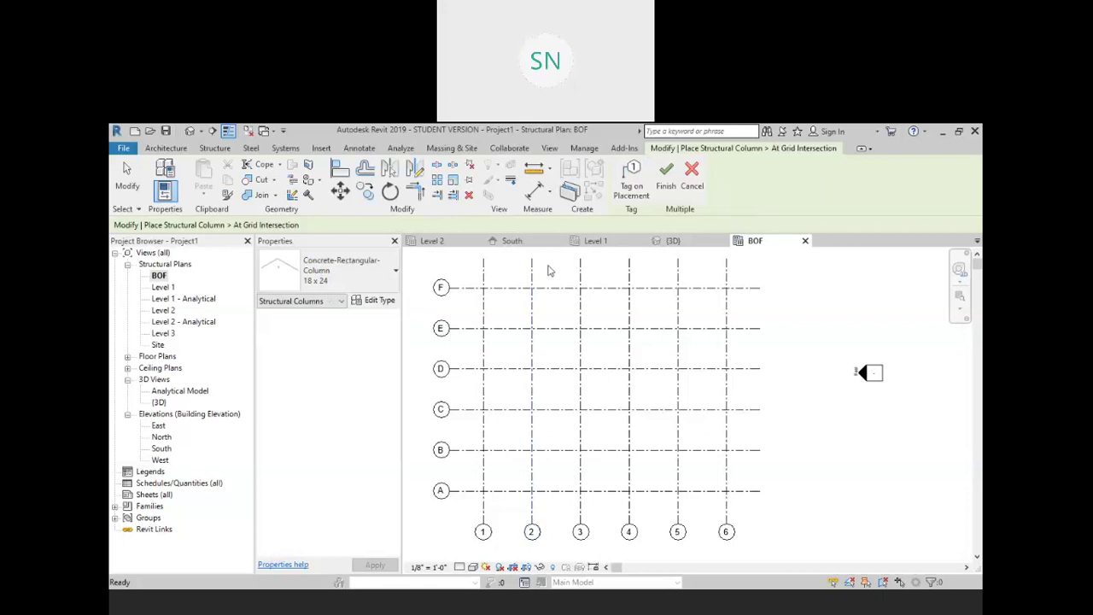
right_click(745, 263)
click(768, 266)
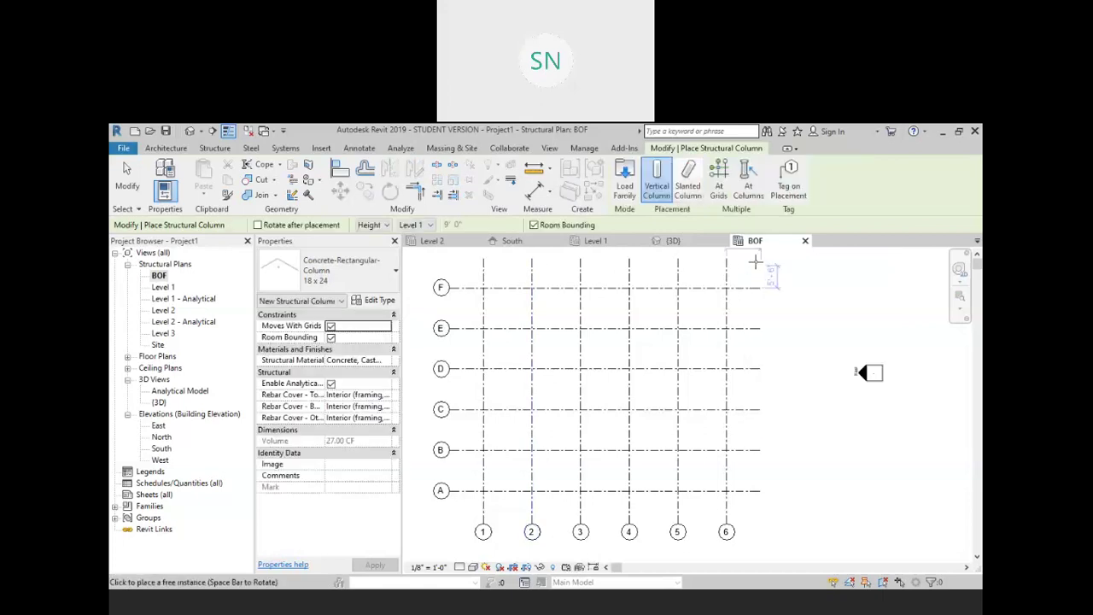
Set the column height to Level 2 and start multiple column placement at grid intersections
click(429, 225)
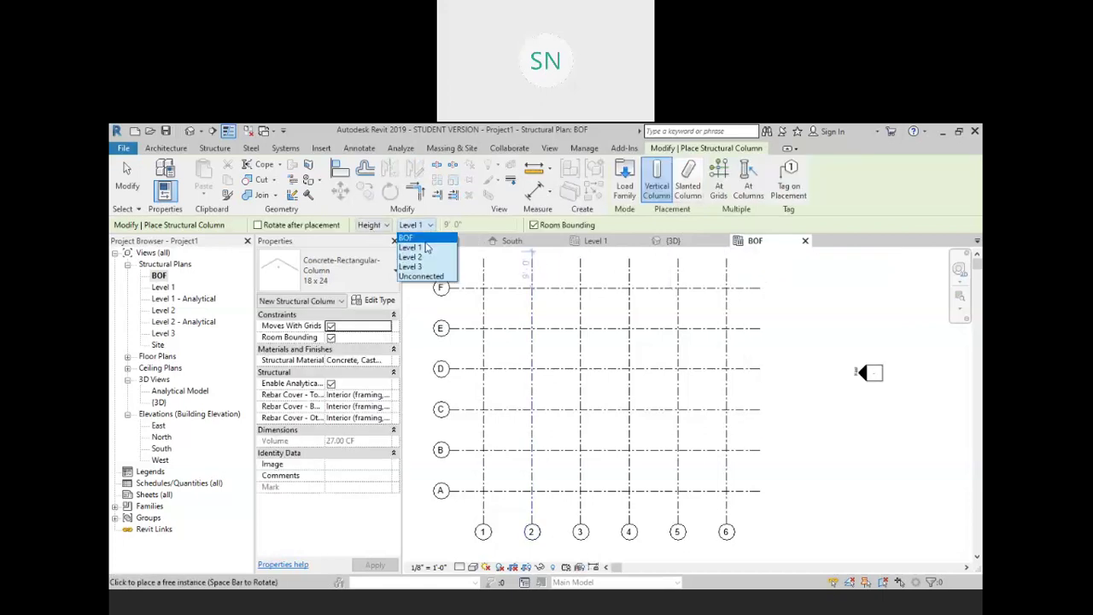
click(417, 256)
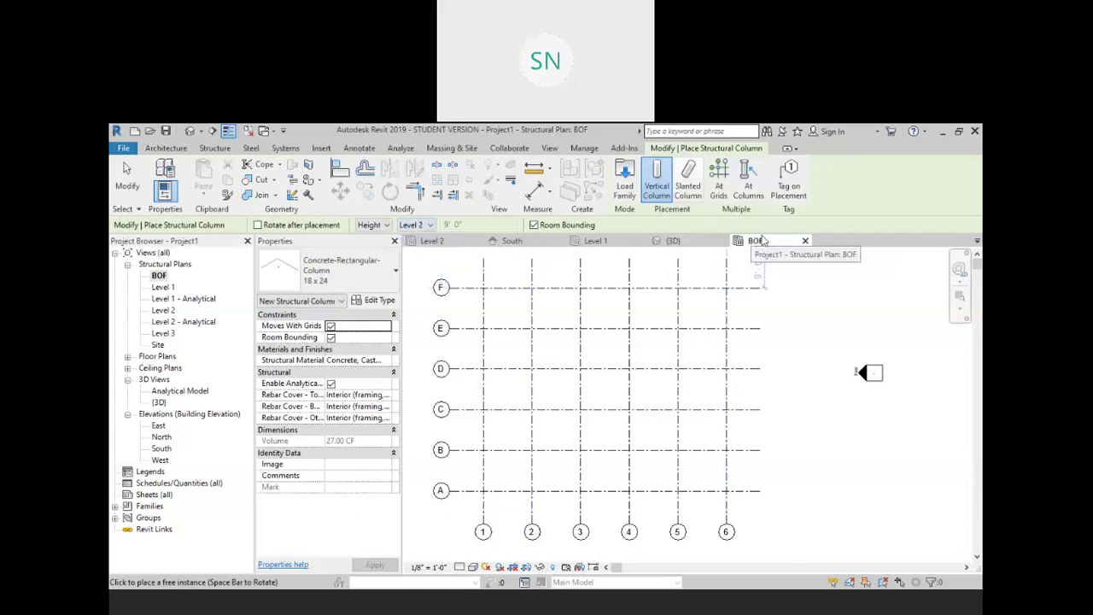
click(718, 181)
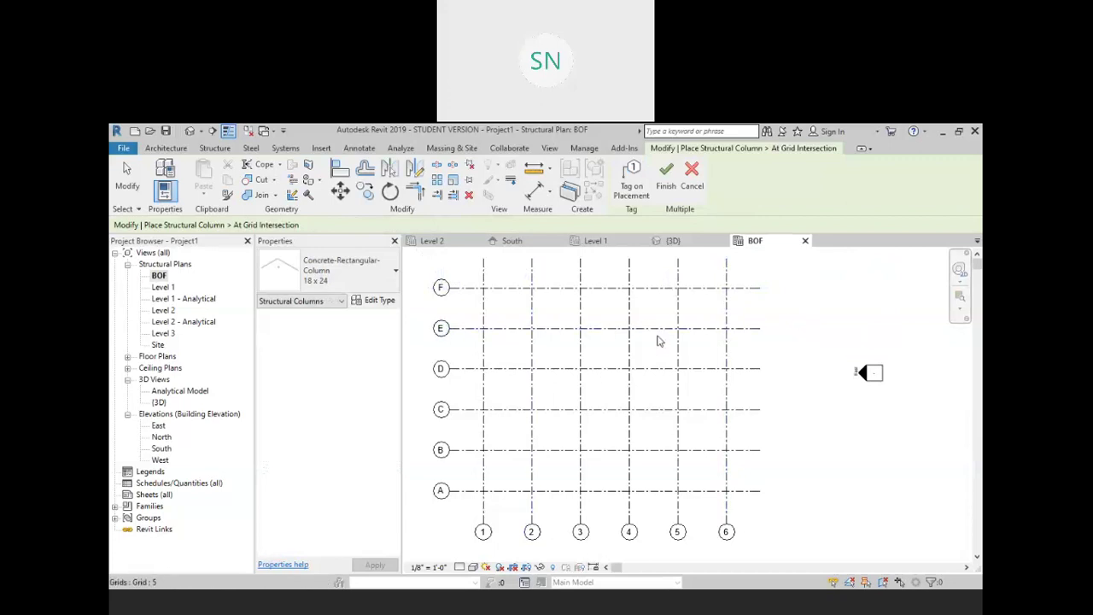
Pick grid lines A to F and grid lines 1 and 2 individually for column placement
click(504, 291)
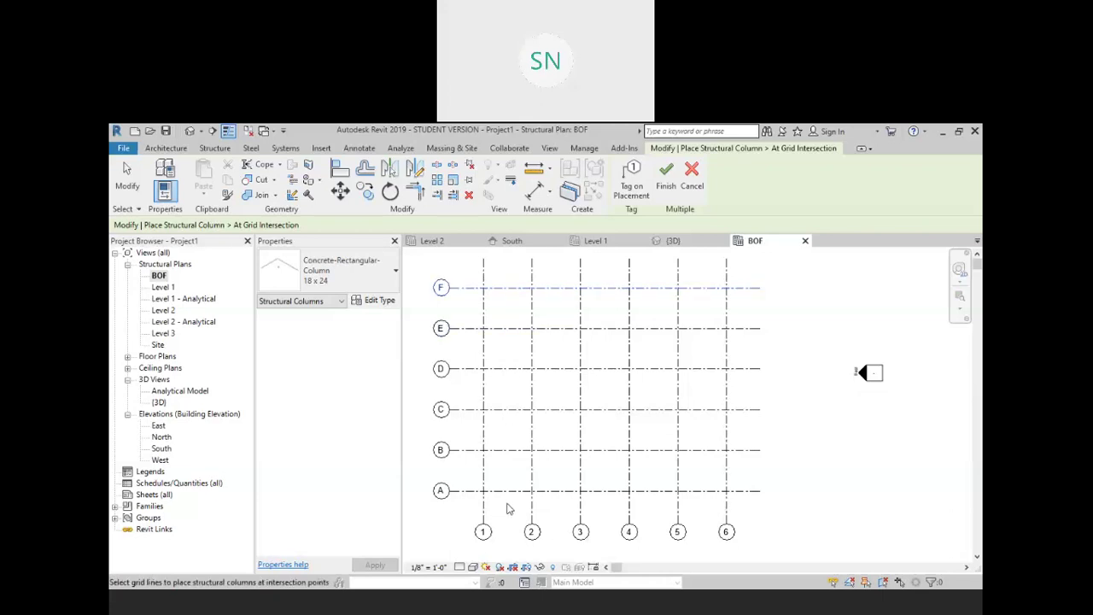
ctrl+click(511, 369)
ctrl+click(508, 328)
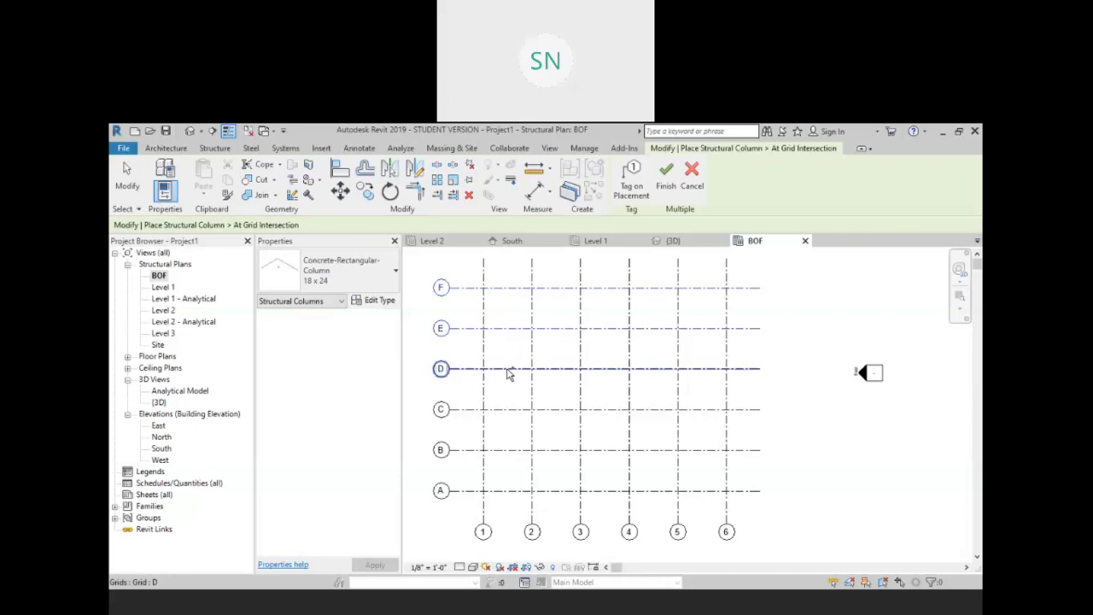
ctrl+click(506, 441)
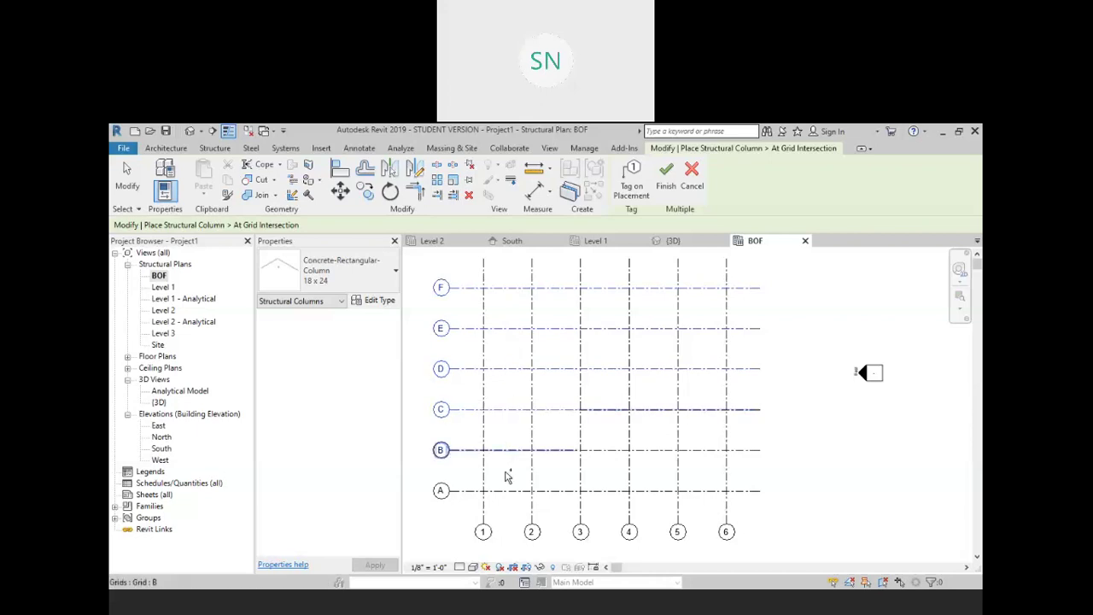
ctrl+click(495, 476)
ctrl+click(483, 470)
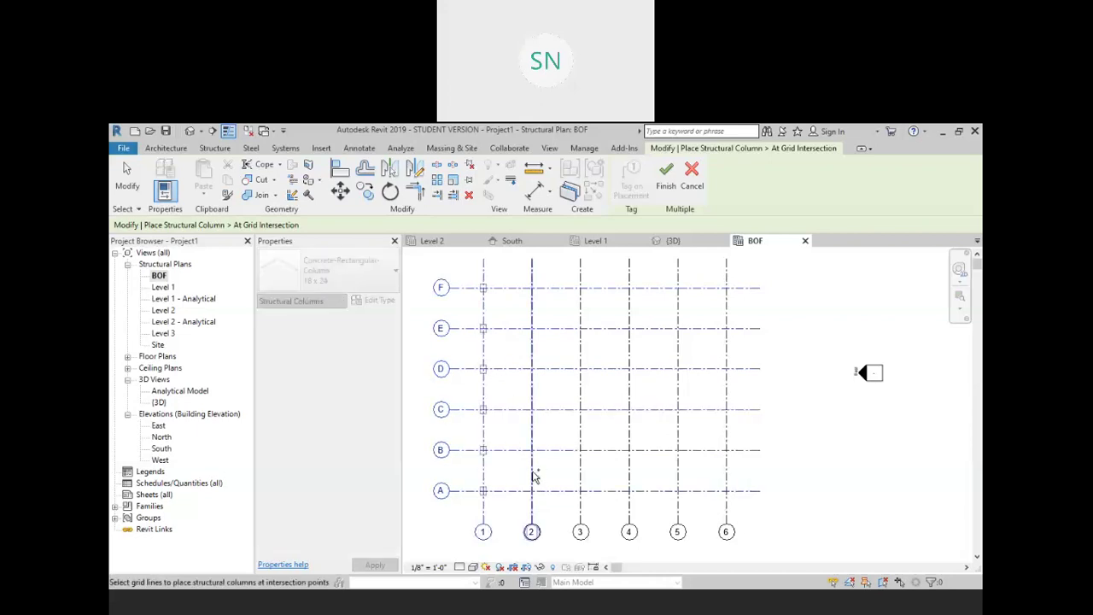
ctrl+click(534, 477)
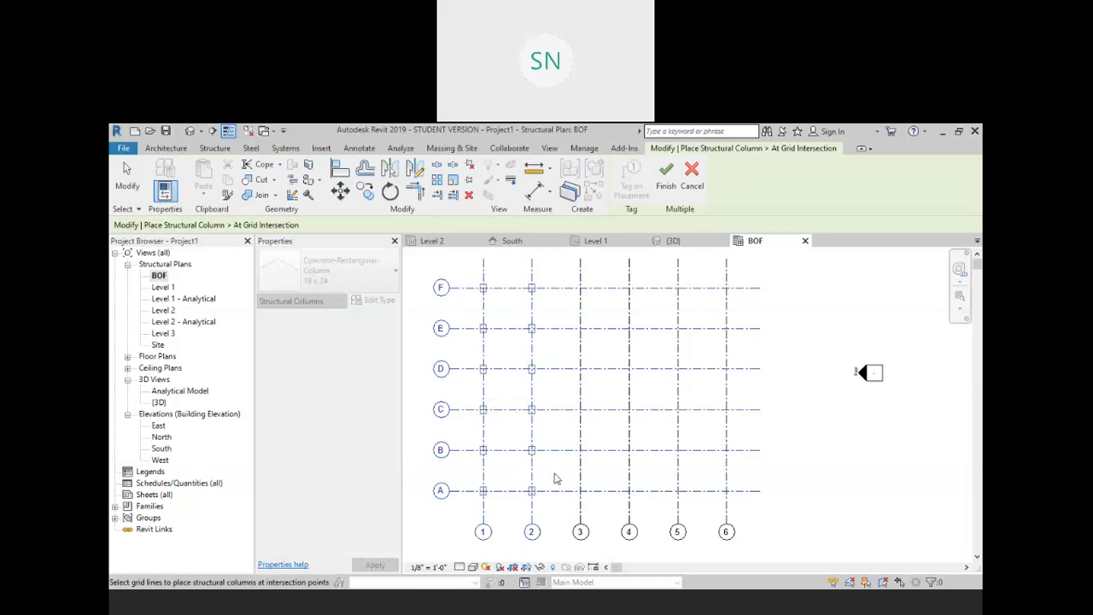
Select all grid lines A to F and 1 to 6 together with one crossing selection for column placement
scroll(555, 478, up, 1)
scroll(538, 405, up, 1)
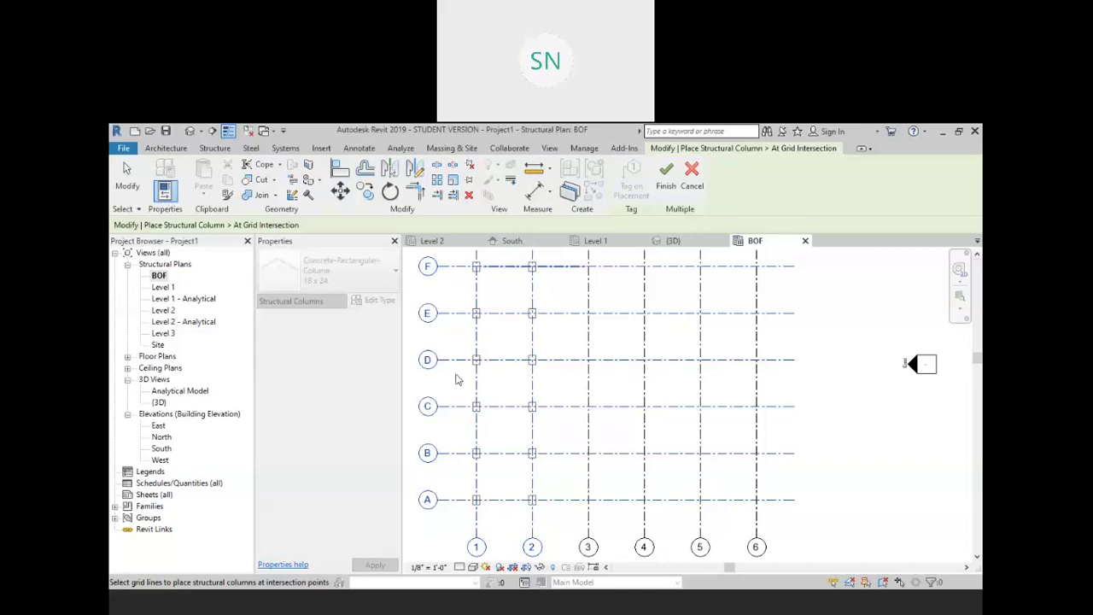
middle_drag(671, 426, 627, 383)
scroll(690, 433, down, 1)
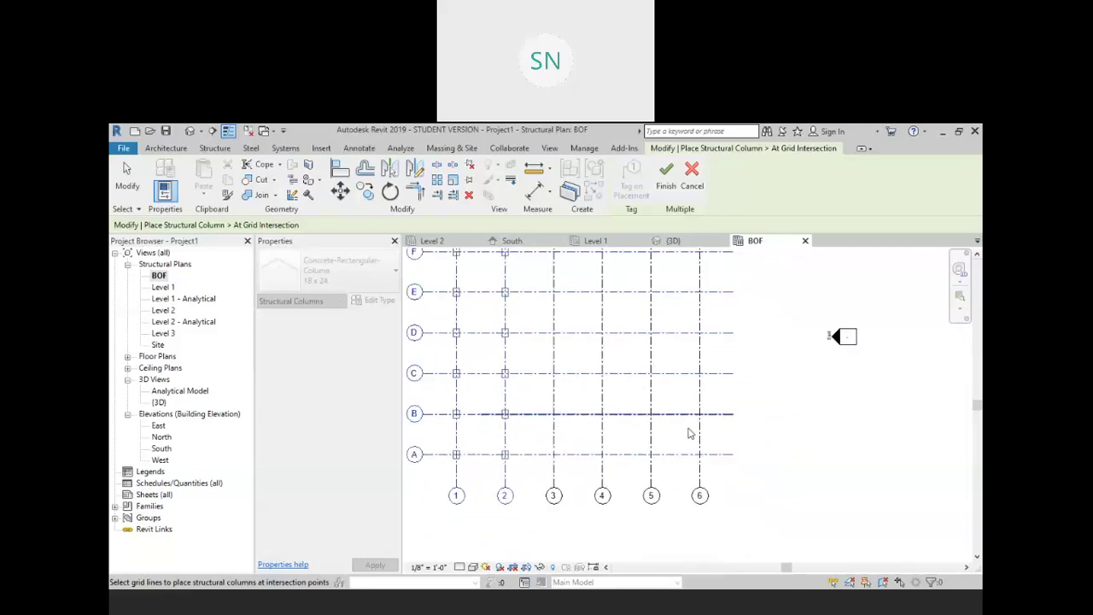
drag(715, 455, 444, 254)
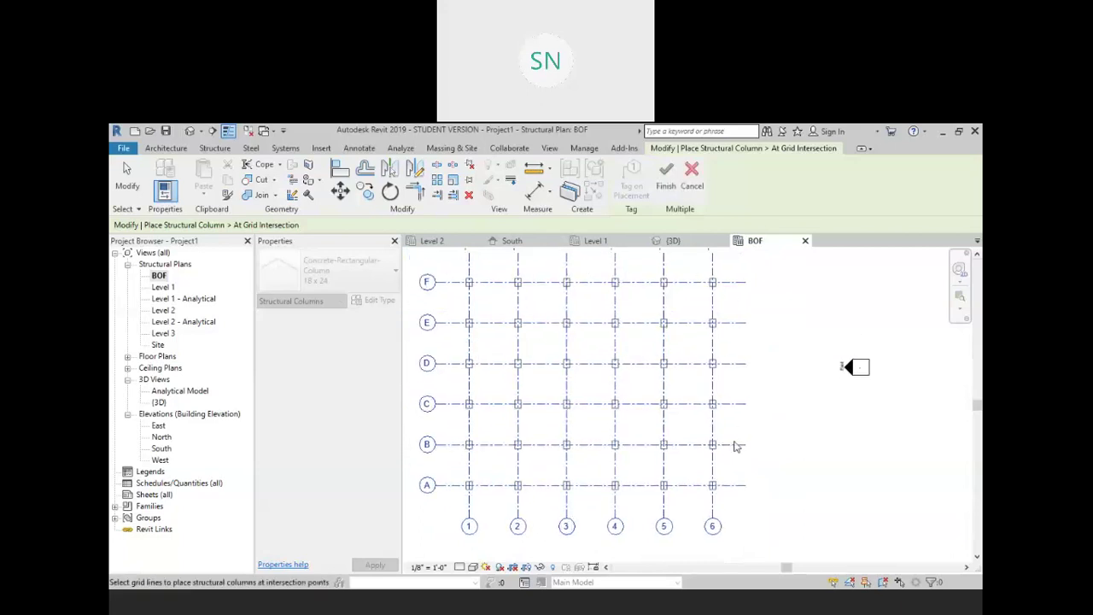
Finish placing the 18 x 24 columns at all selected grid intersections and exit column placement
scroll(602, 356, up, 3)
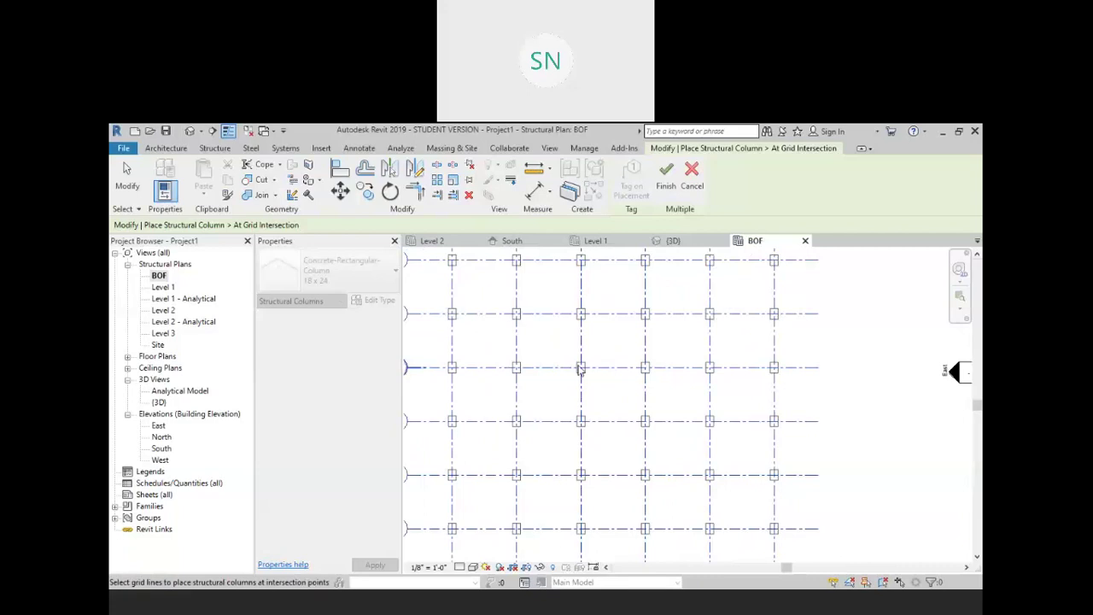
scroll(600, 337, down, 3)
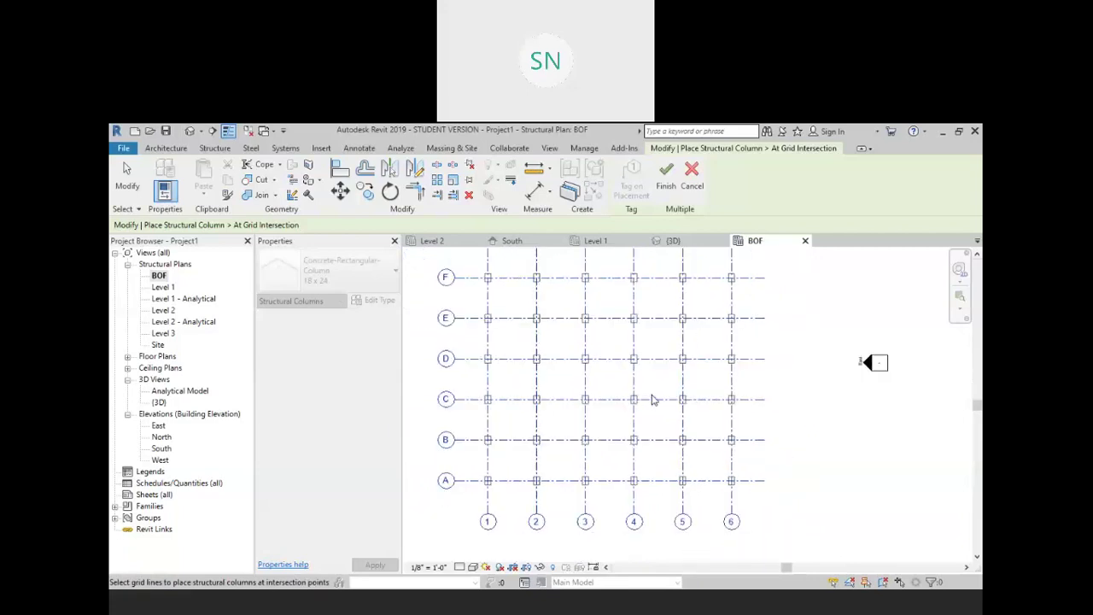
scroll(578, 354, up, 1)
middle_drag(646, 367, 625, 403)
scroll(646, 348, down, 1)
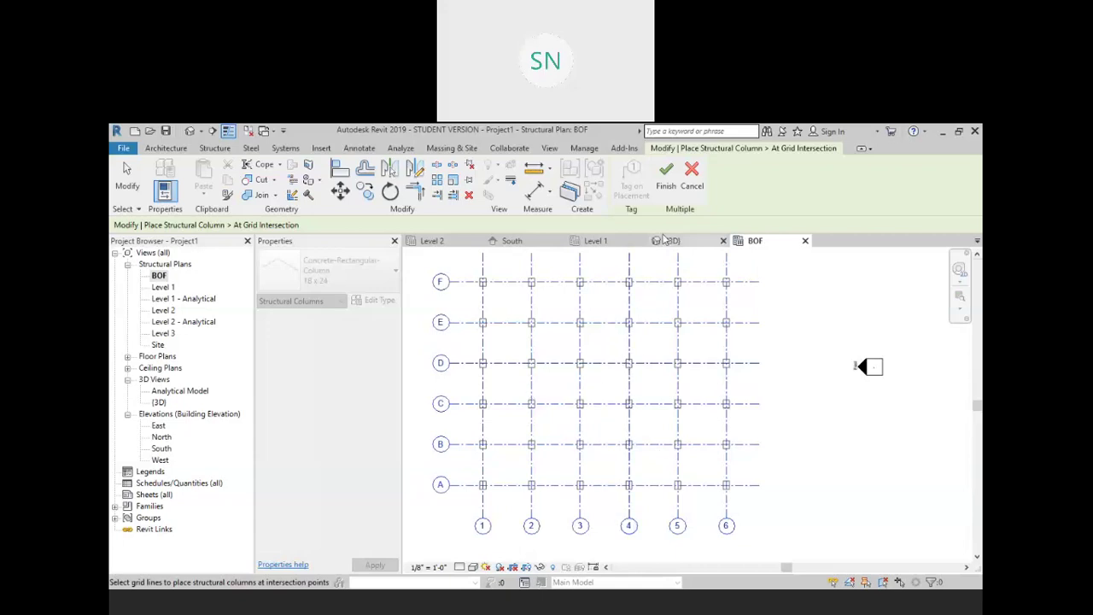
click(665, 174)
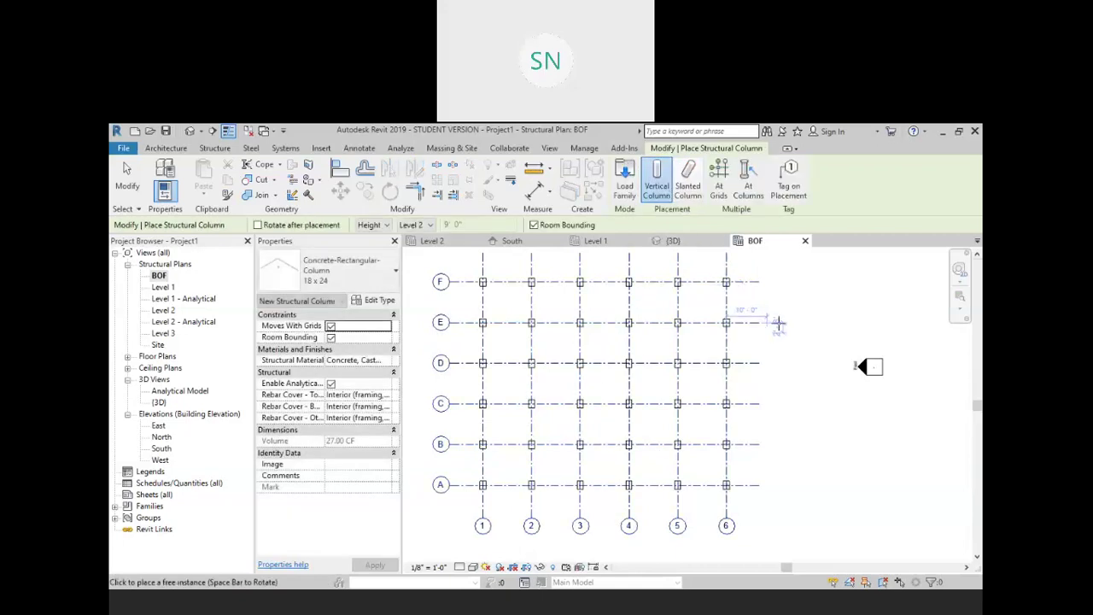
right_click(787, 281)
click(811, 289)
right_click(816, 301)
click(845, 309)
Inspect the placed column grid in the 3D view, orbiting around to a front view
click(190, 133)
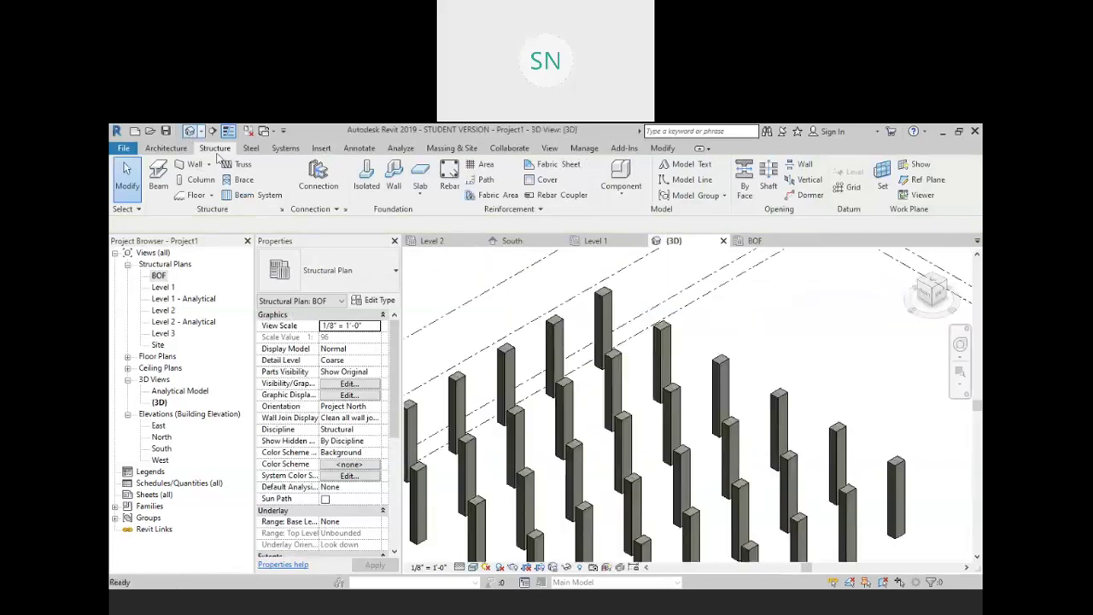
middle_drag(679, 431, 680, 273)
scroll(681, 284, down, 2)
middle_drag(685, 350, 683, 399)
scroll(682, 399, up, 1)
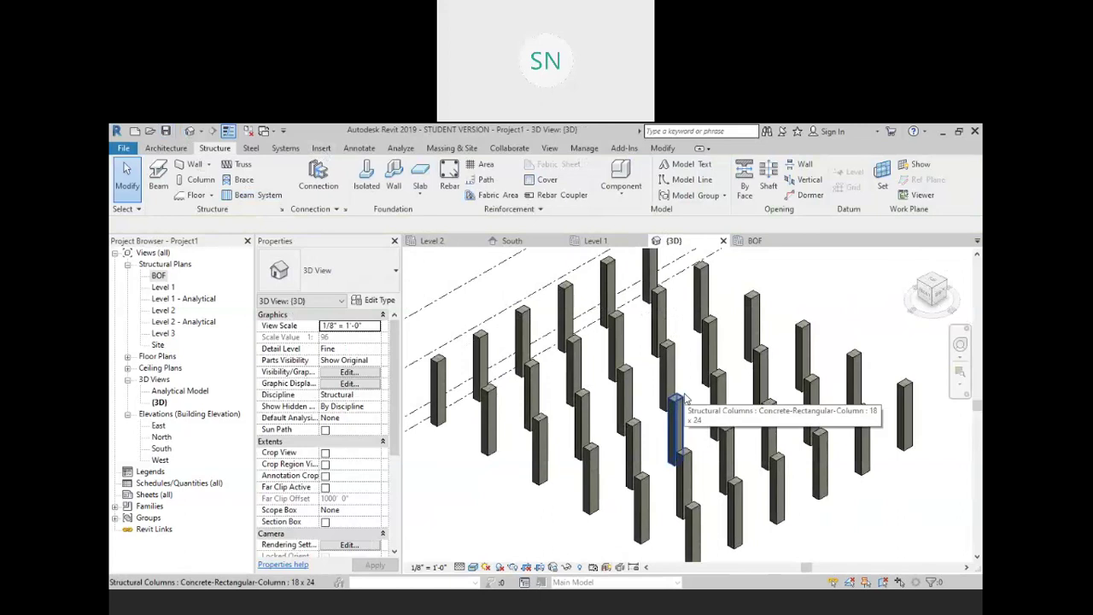
shift+middle_drag(678, 400, 644, 378)
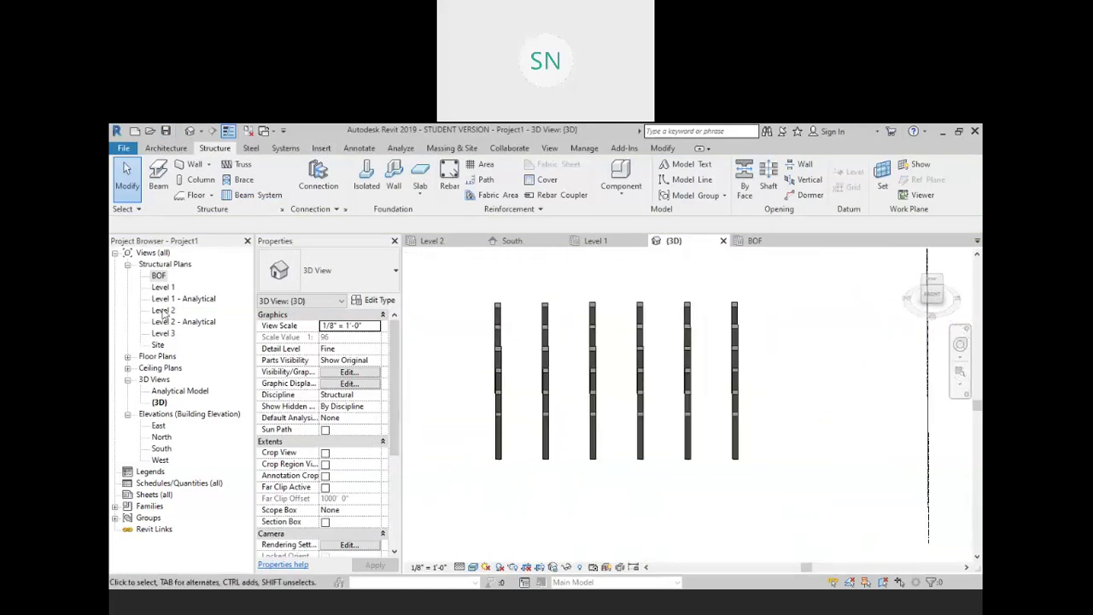
Open the Level 2 structural plan with the columns in view
double_click(163, 311)
scroll(694, 408, up, 2)
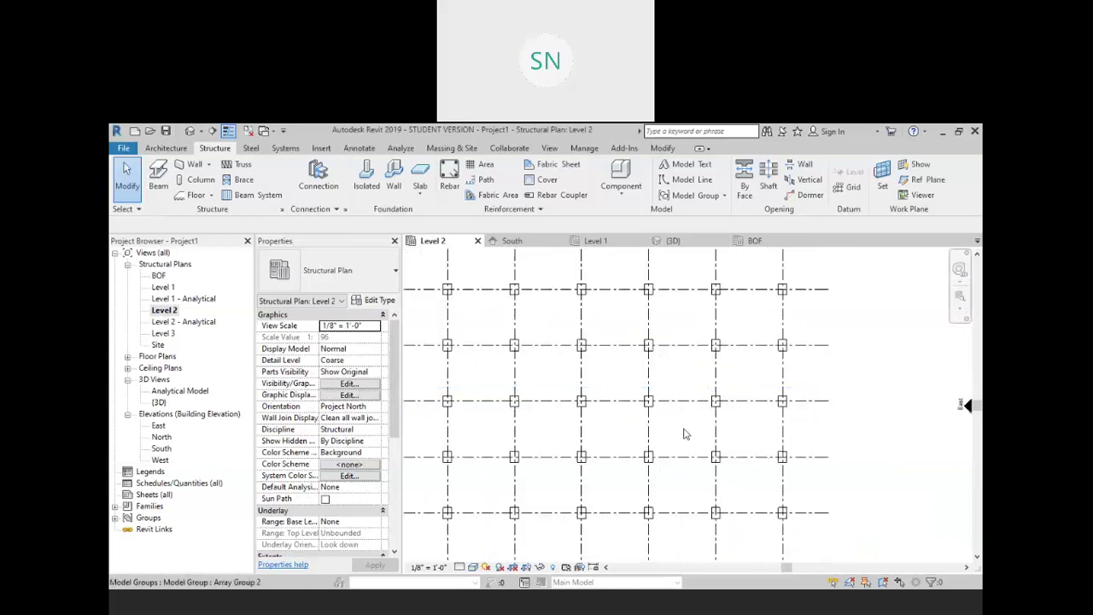
click(510, 328)
scroll(597, 359, down, 1)
middle_drag(608, 373, 595, 329)
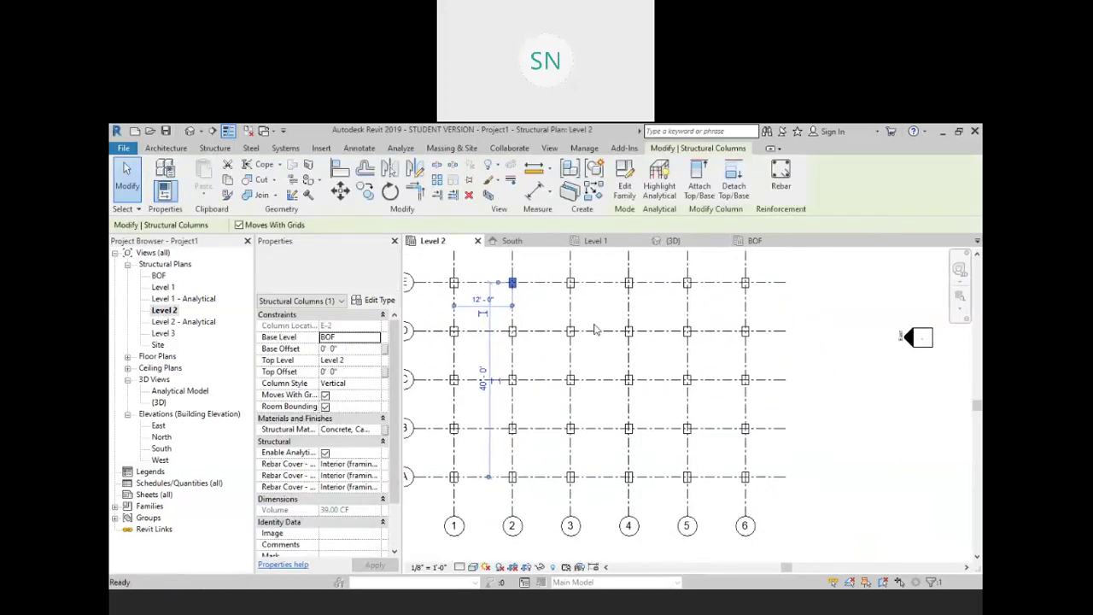
ctrl+click(512, 331)
ctrl+click(570, 332)
ctrl+click(571, 282)
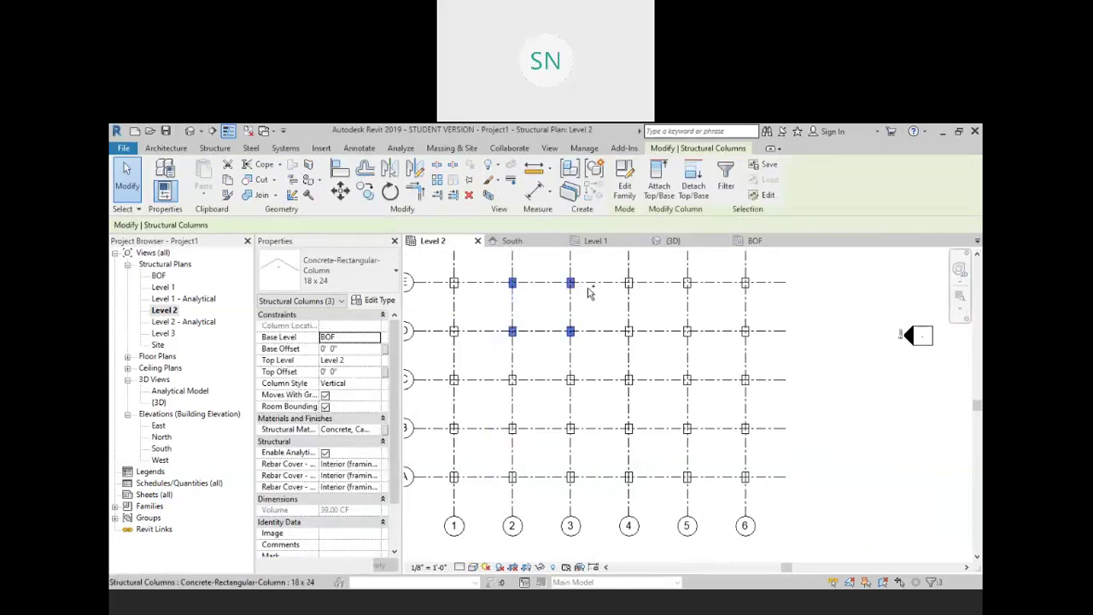
ctrl+click(632, 290)
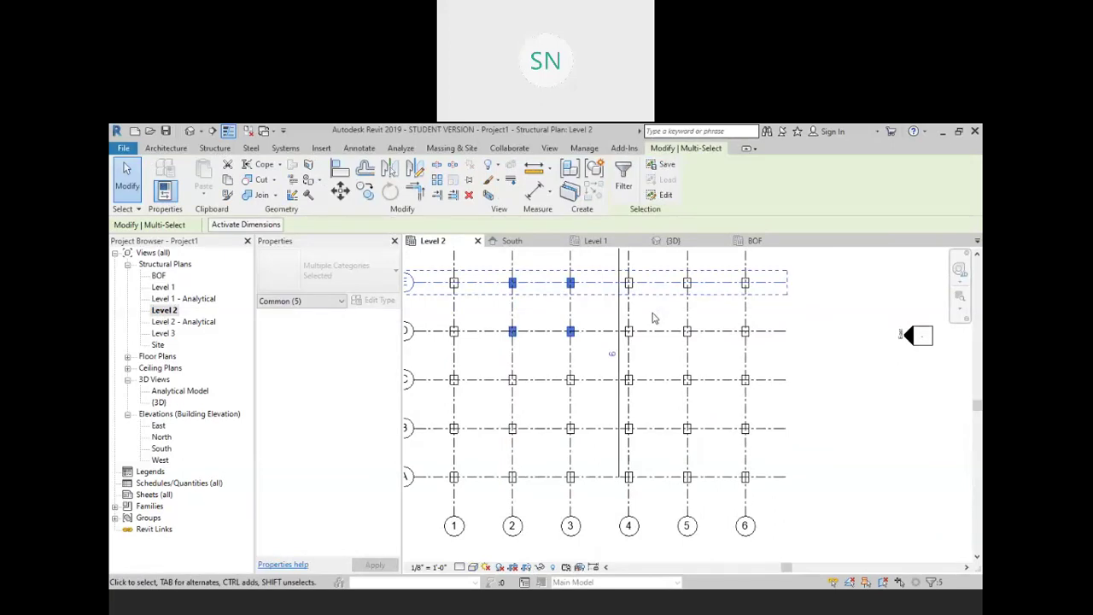
key(Escape)
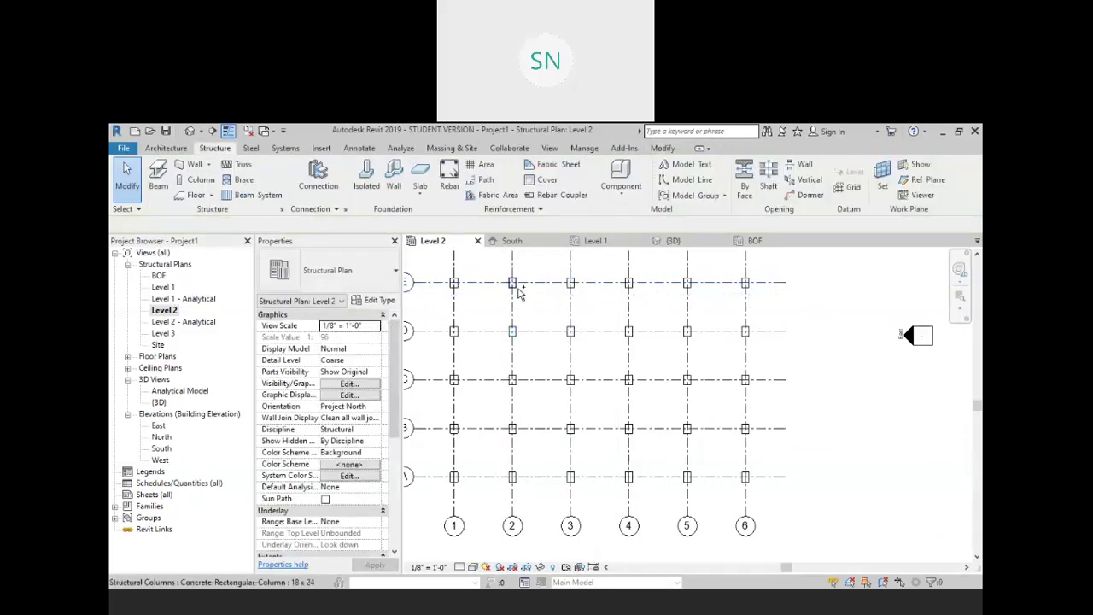
Select the columns at grids 2 to 4 on lines D and E and at grids 3 and 4 on lines B and C, filtered to Structural Columns
drag(491, 265, 662, 360)
middle_drag(663, 361, 708, 386)
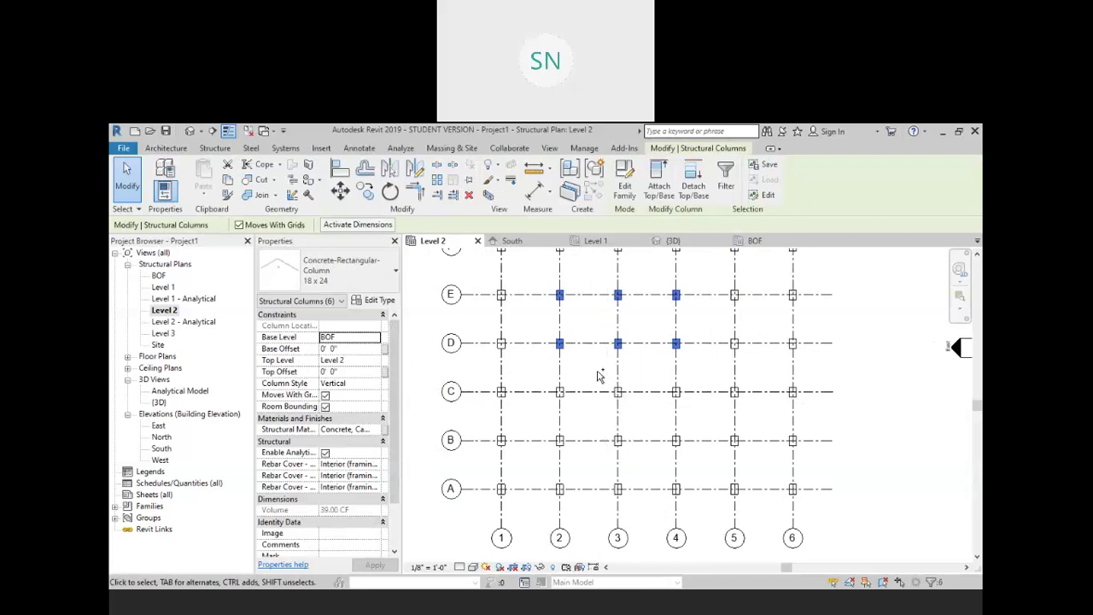
drag(597, 368, 651, 420)
ctrl+drag(687, 457, 697, 456)
click(725, 180)
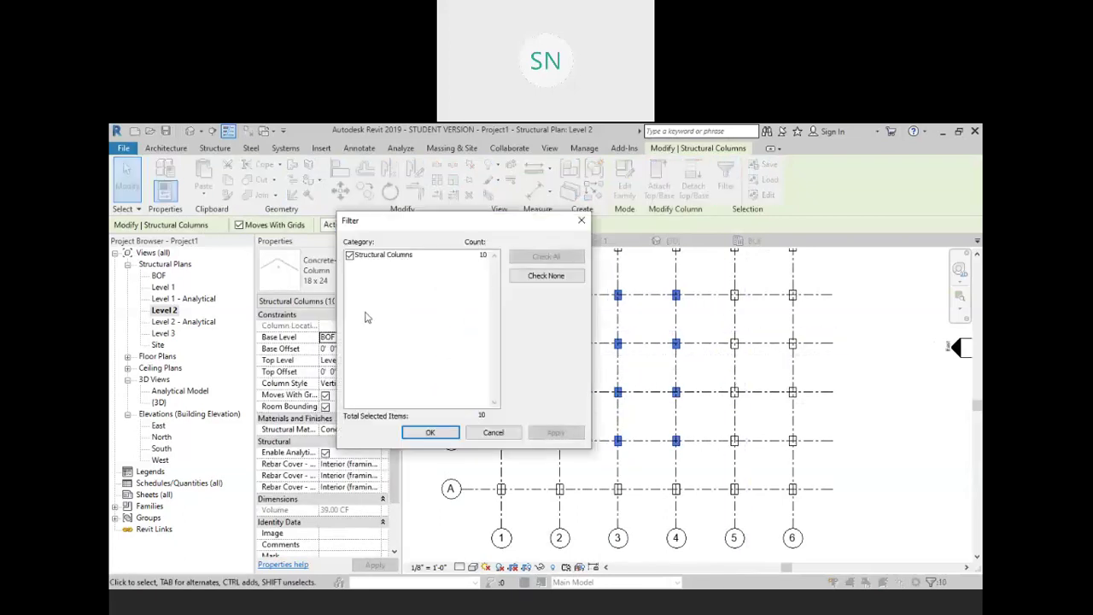
click(431, 432)
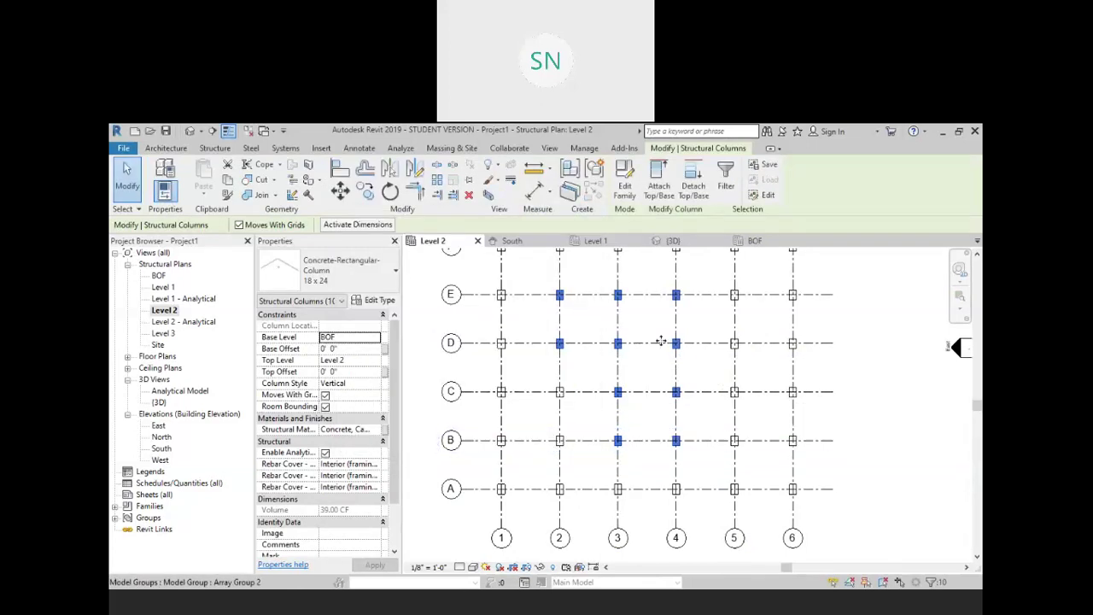
Set the selected columns' Top Level to Level 3, apply the change and clear the selection
click(376, 362)
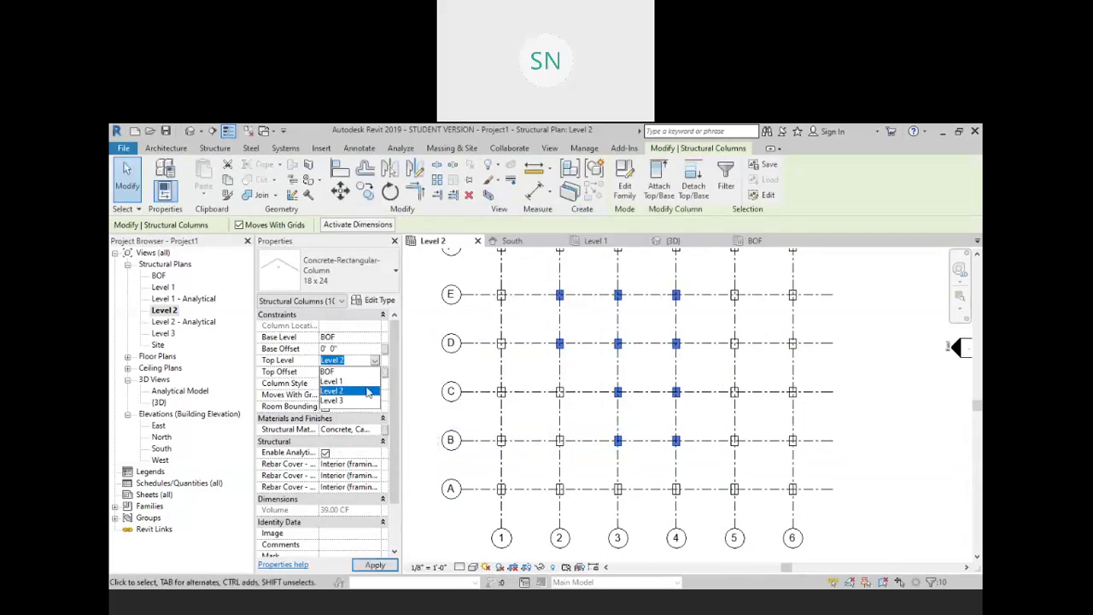
click(333, 401)
click(374, 564)
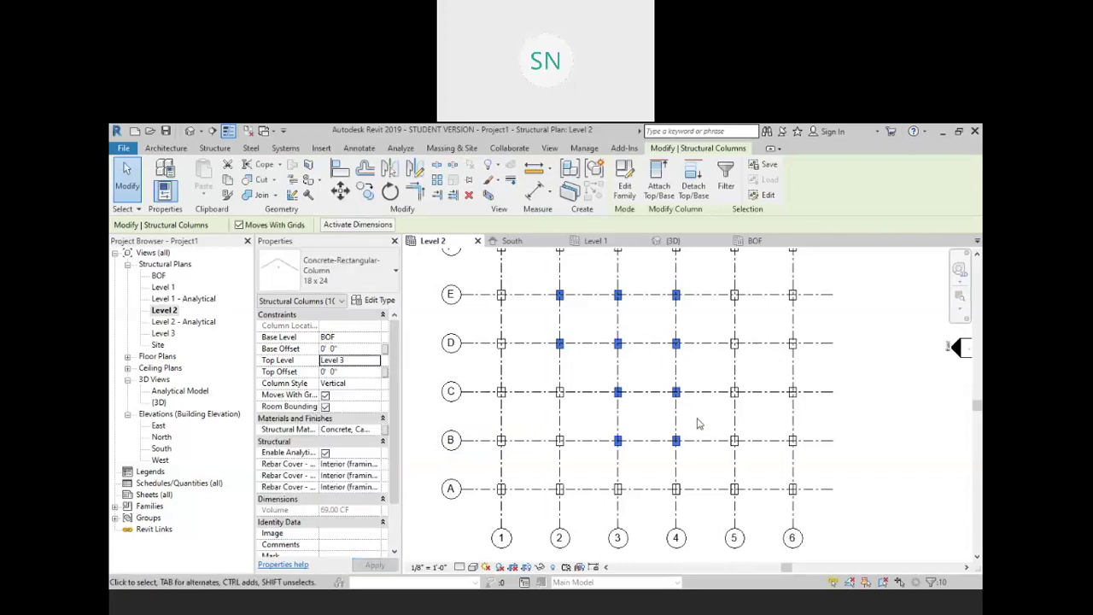
scroll(698, 424, down, 2)
click(512, 358)
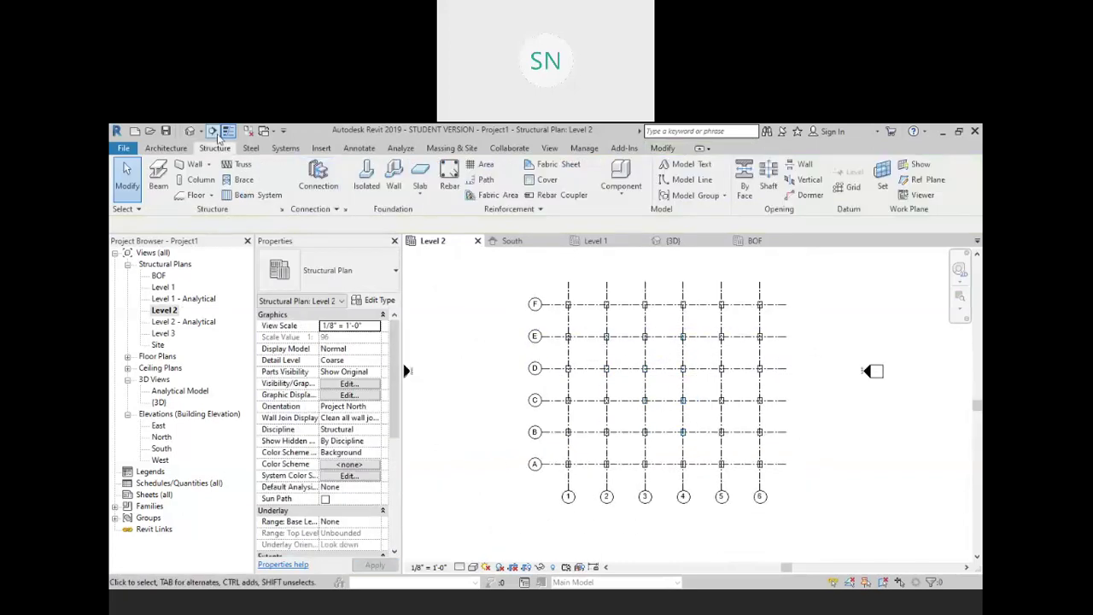
Inspect the extended interior columns in the 3D view from a front view around to a corner view
click(189, 131)
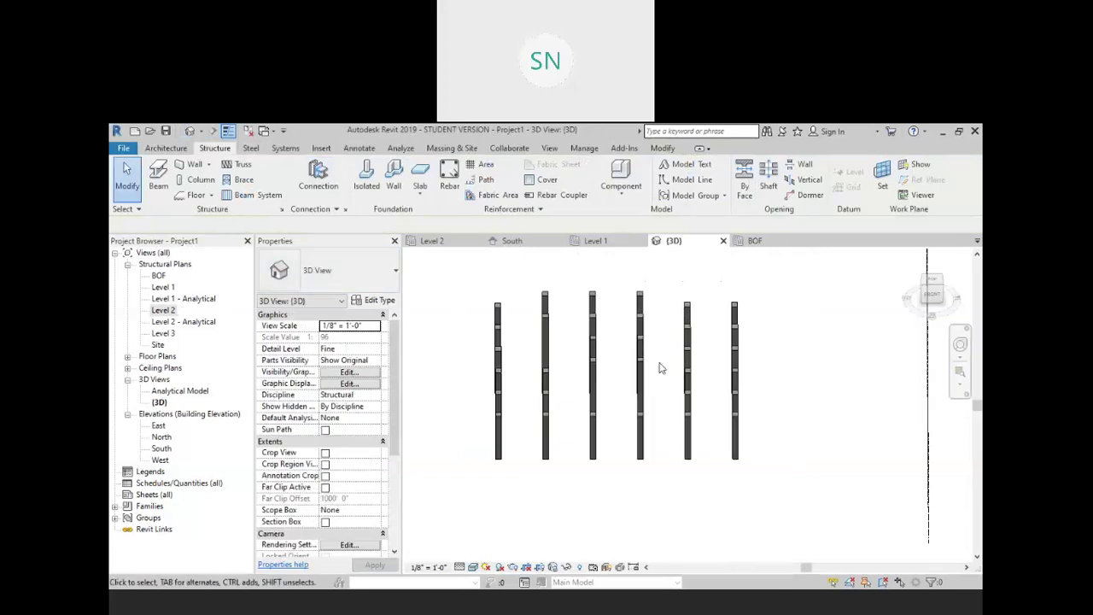
shift+middle_drag(675, 426, 752, 390)
scroll(680, 374, up, 2)
scroll(708, 330, down, 2)
middle_drag(724, 432, 720, 358)
scroll(702, 328, up, 2)
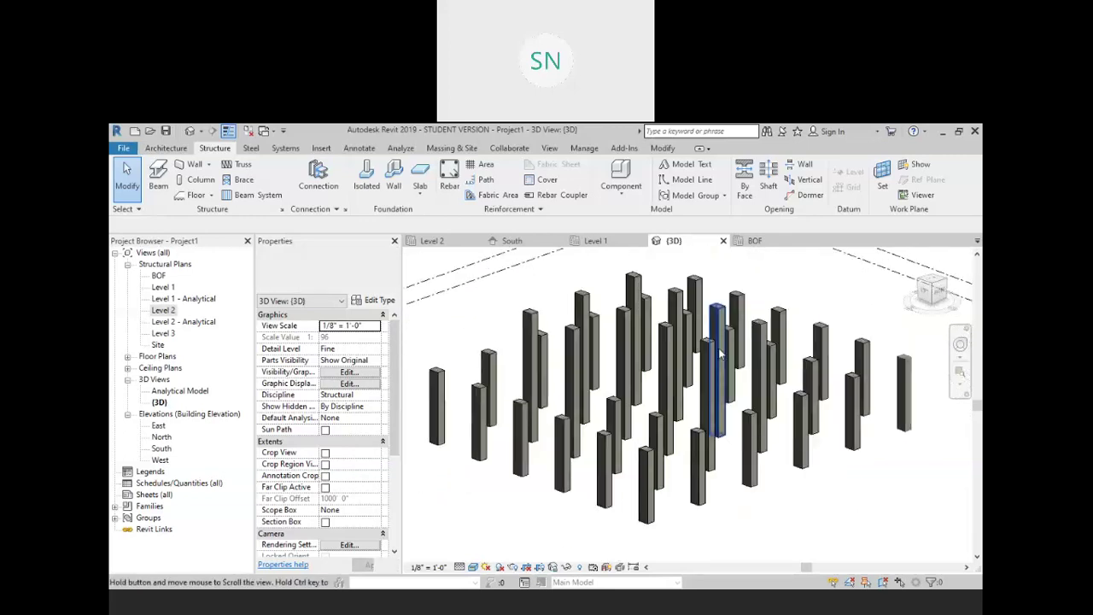
scroll(698, 369, down, 2)
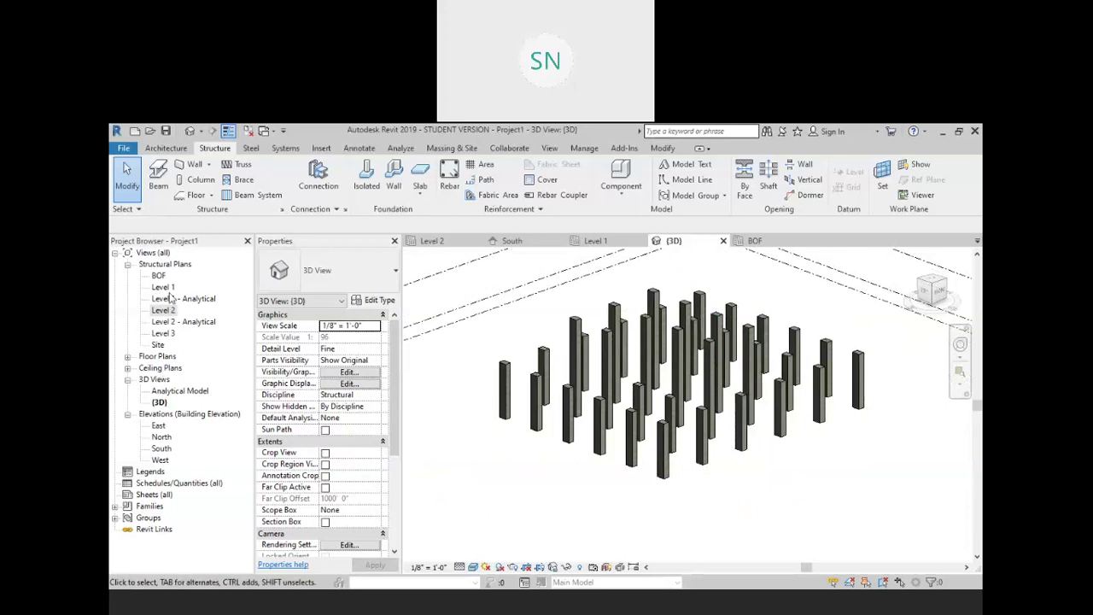
In the Level 2 structural plan, start placing a beam with the Concrete-Rectangular Beam 12 x 24 type
double_click(164, 310)
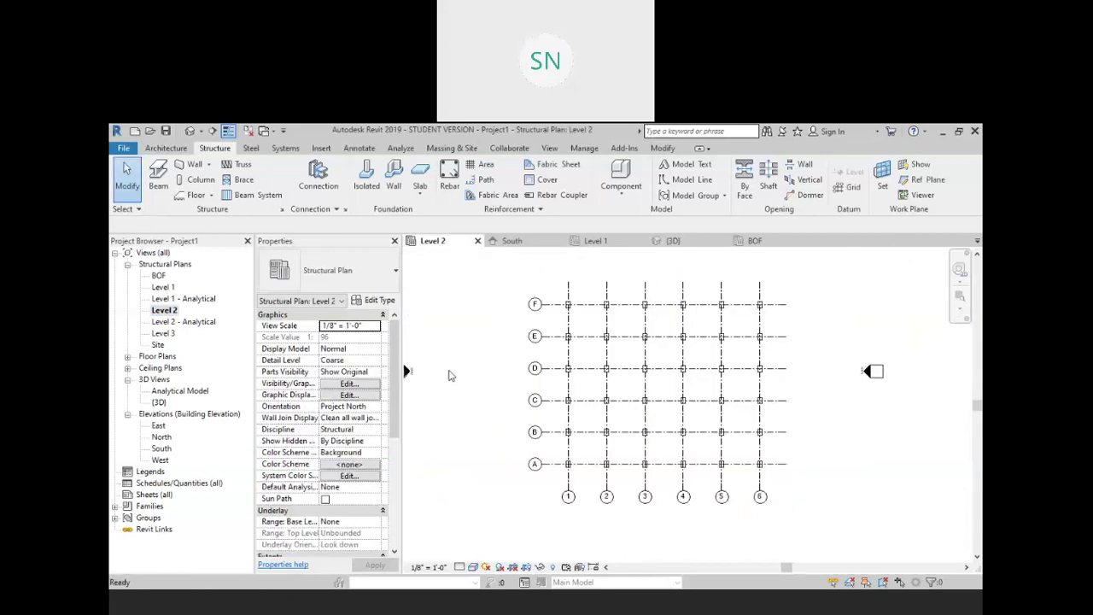
scroll(604, 354, up, 2)
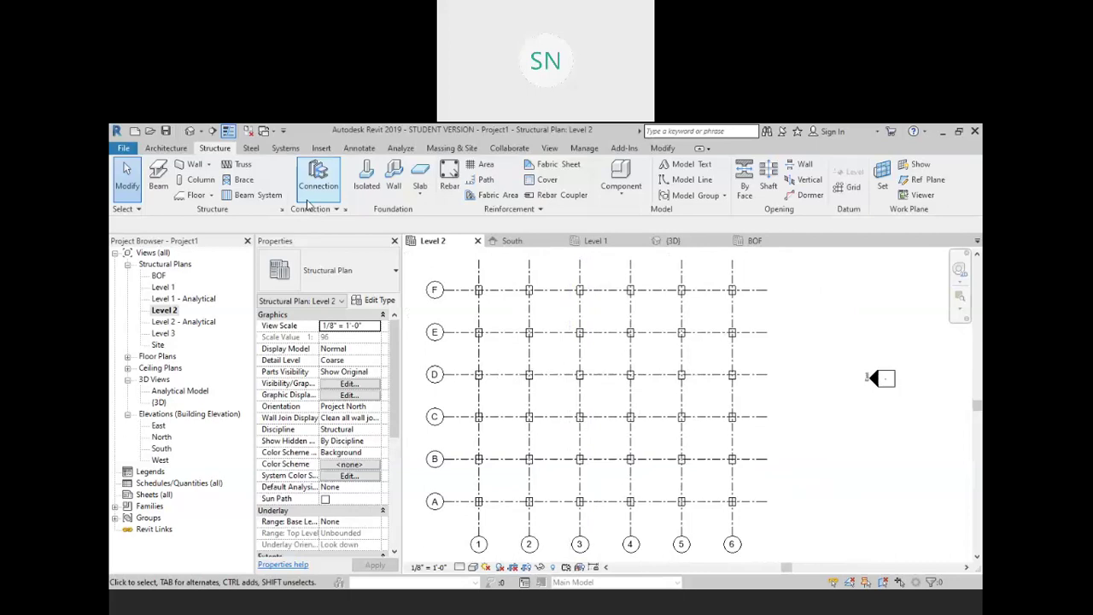
click(159, 175)
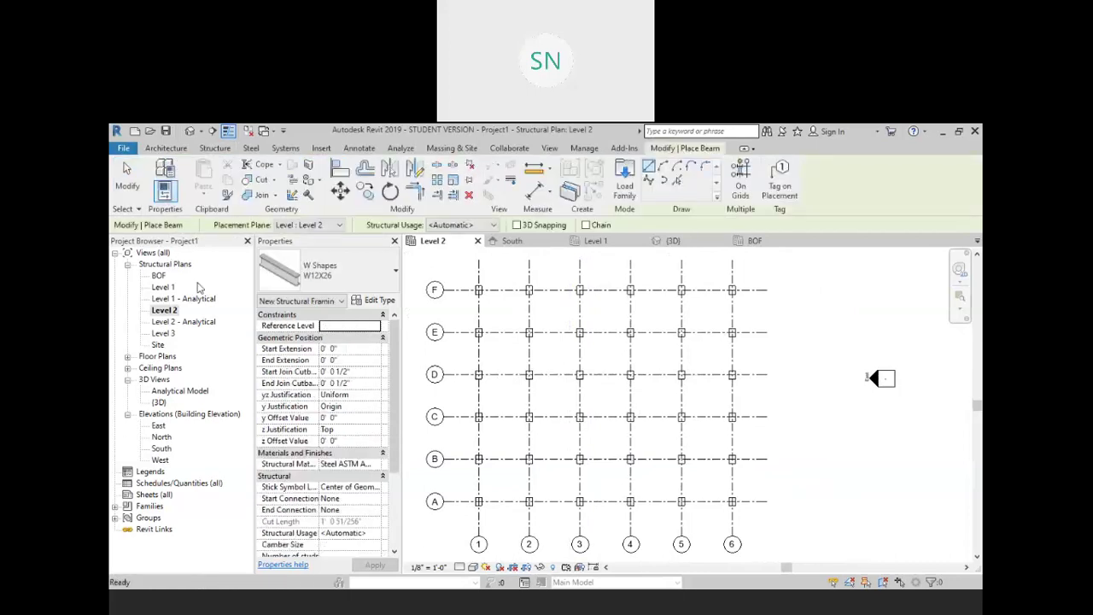
click(359, 284)
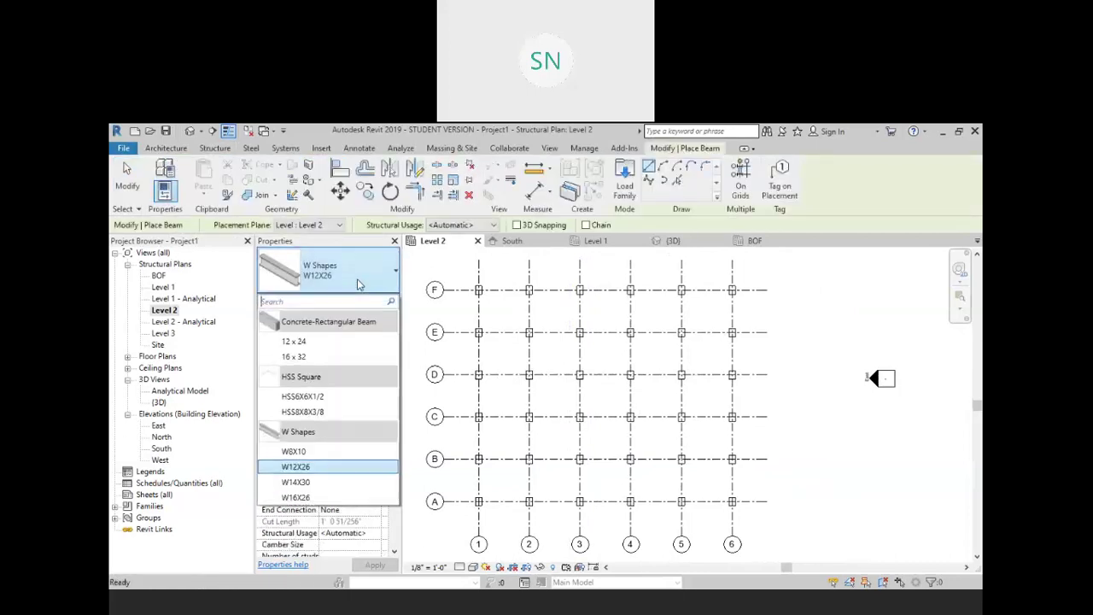
click(317, 342)
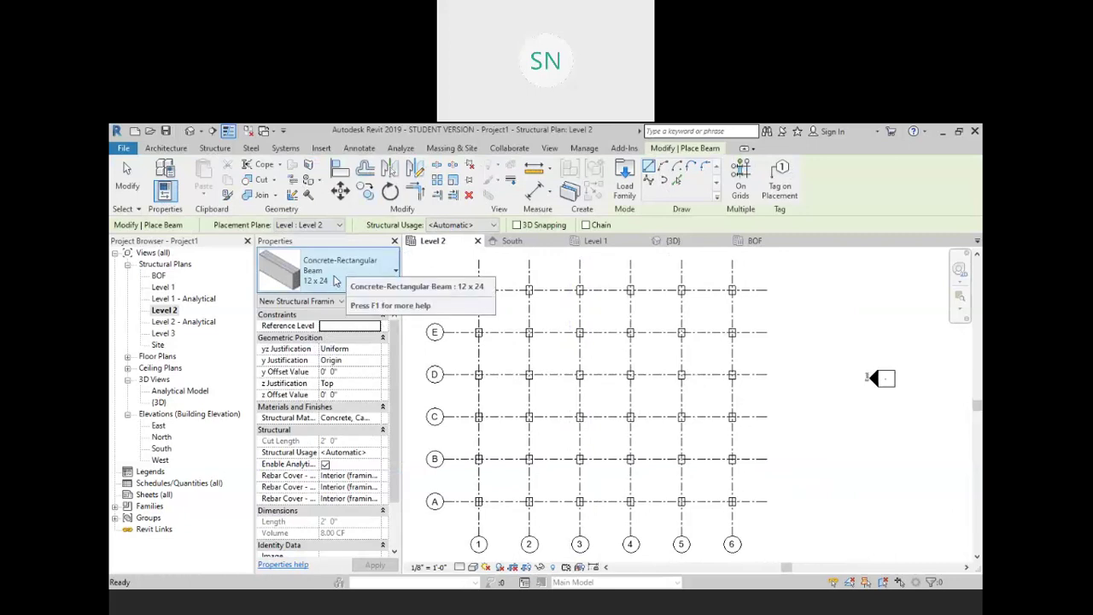
Duplicate the beam type as 15 x 24 and set its width b to 1' 3"
click(377, 304)
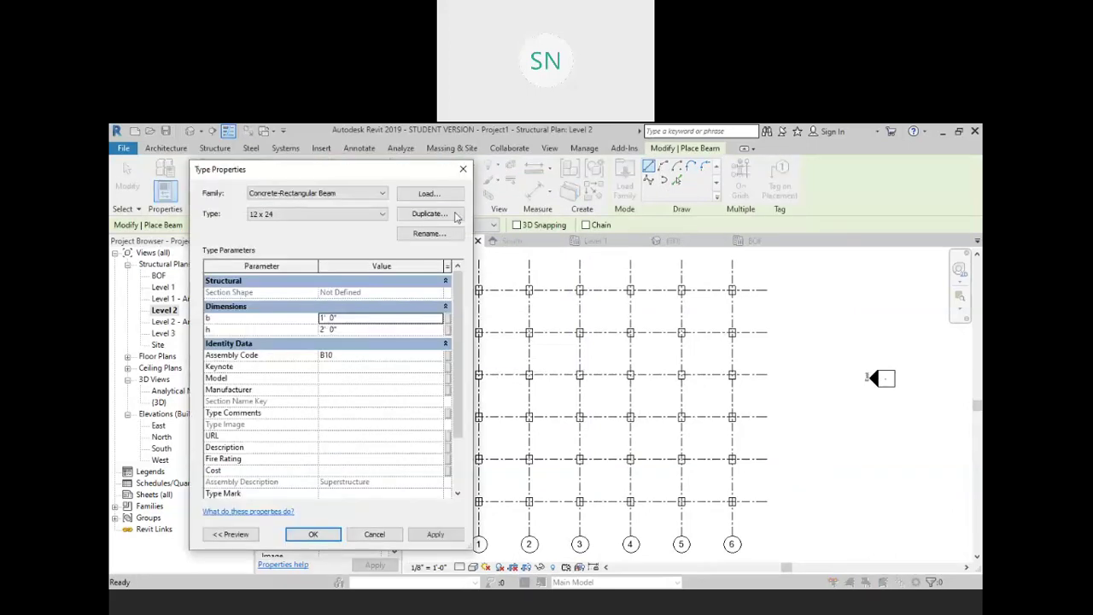
click(428, 213)
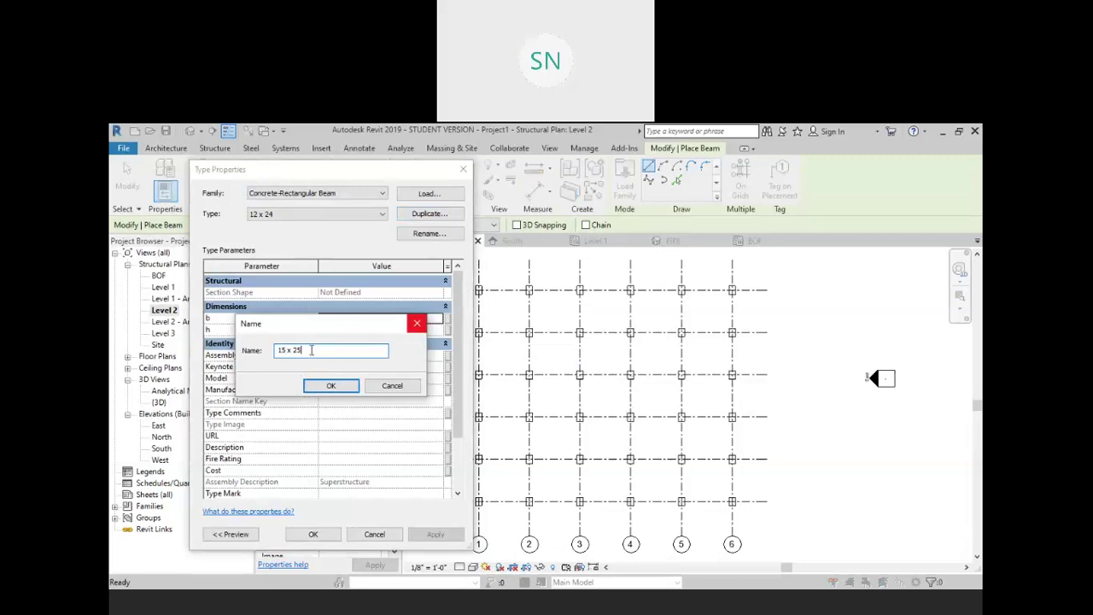
click(332, 386)
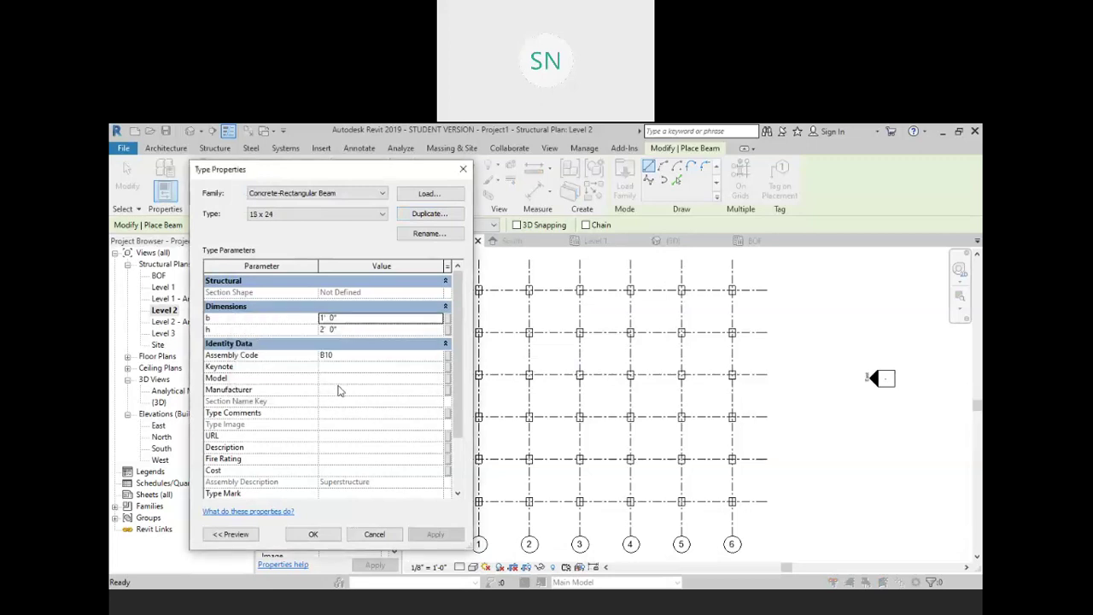
click(343, 309)
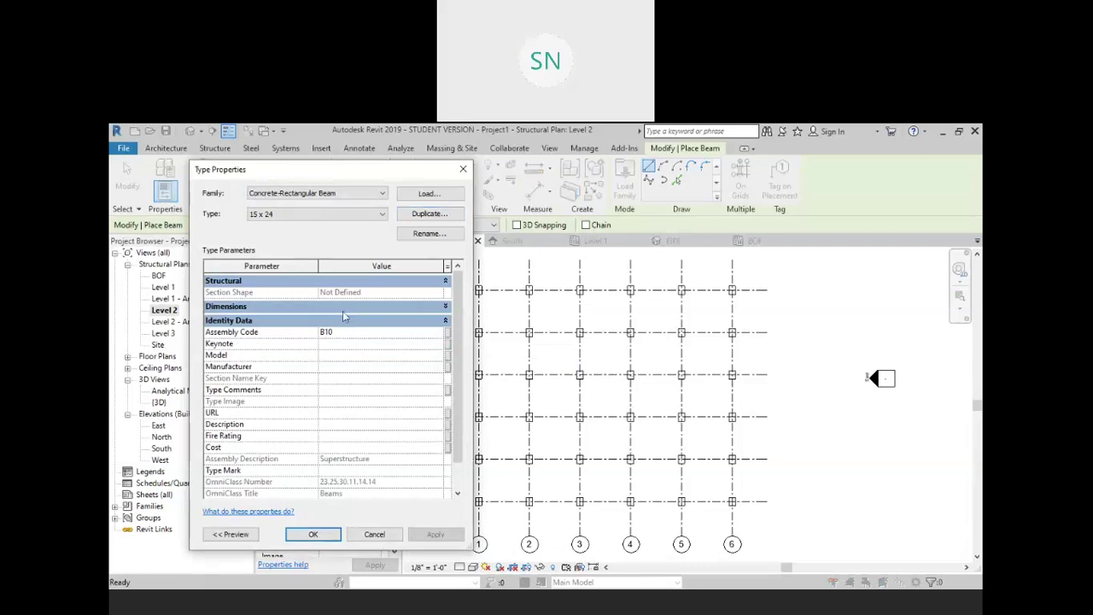
click(344, 307)
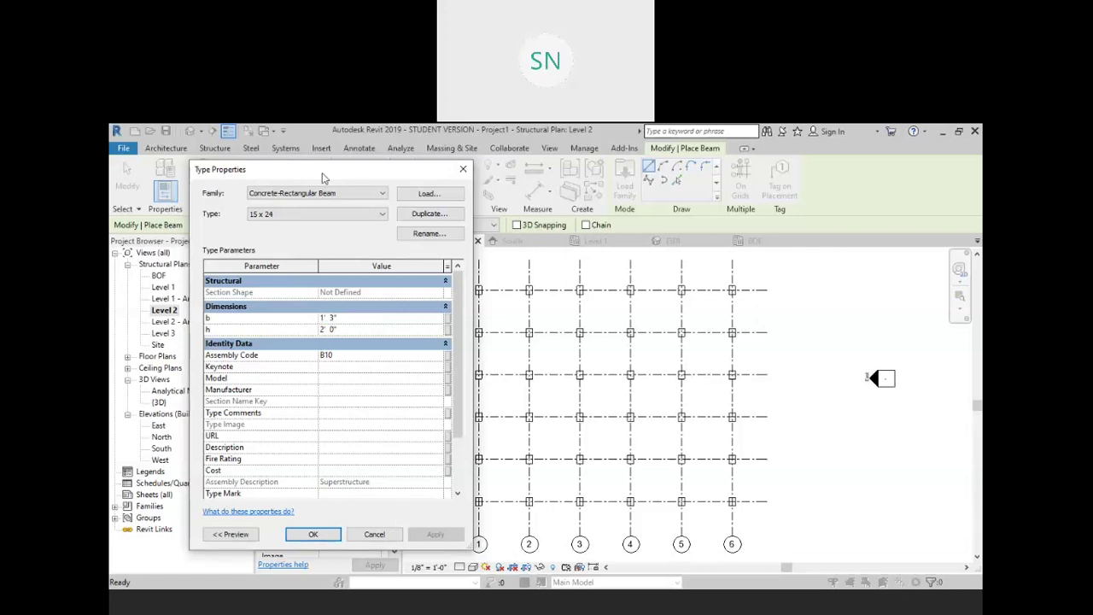
drag(324, 169, 440, 164)
click(429, 529)
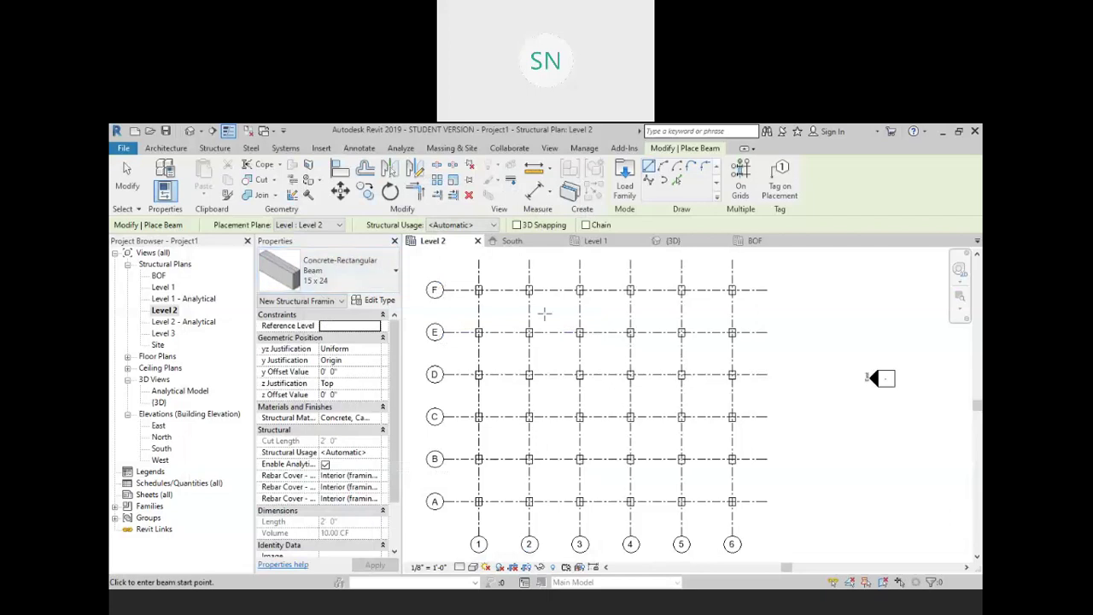
Place 15 x 24 beams along grid F from grid 2 to 5 and along grid E from grid 1 to 6
scroll(563, 318, up, 4)
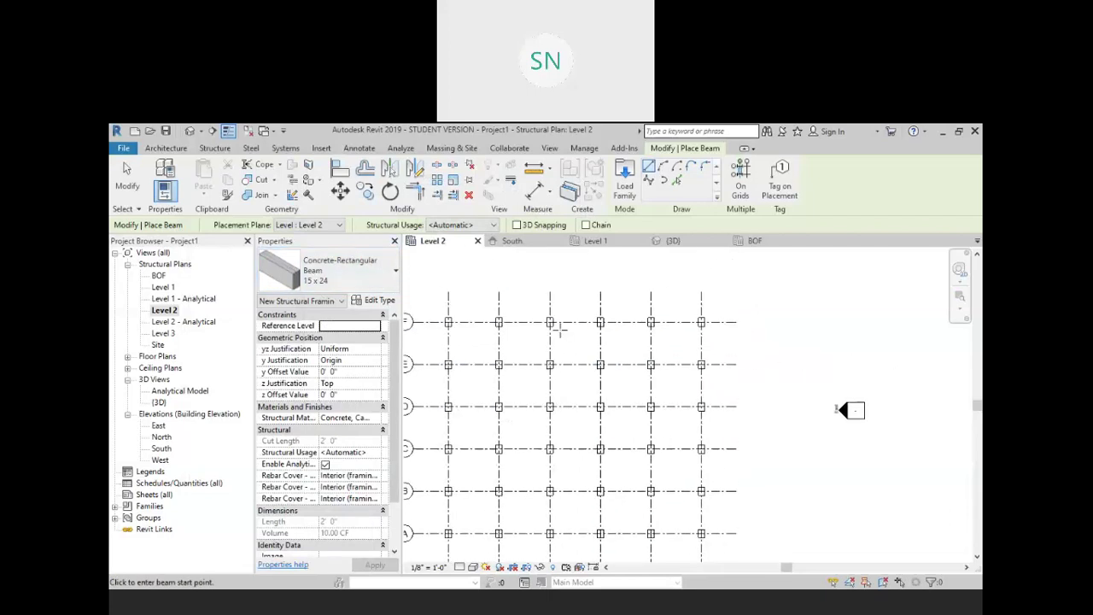
scroll(560, 321, up, 1)
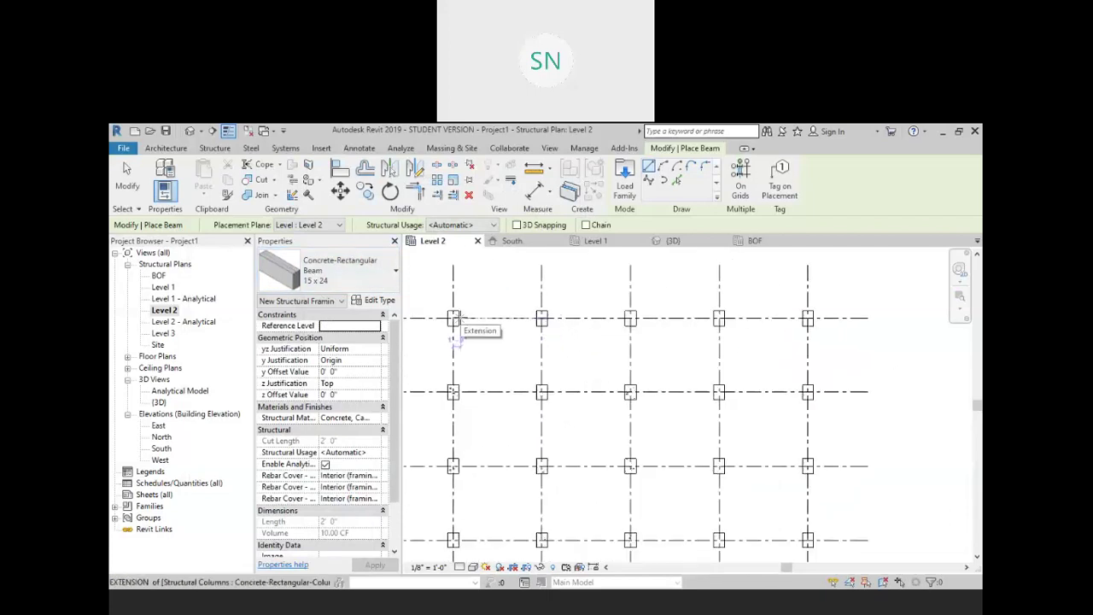
click(454, 318)
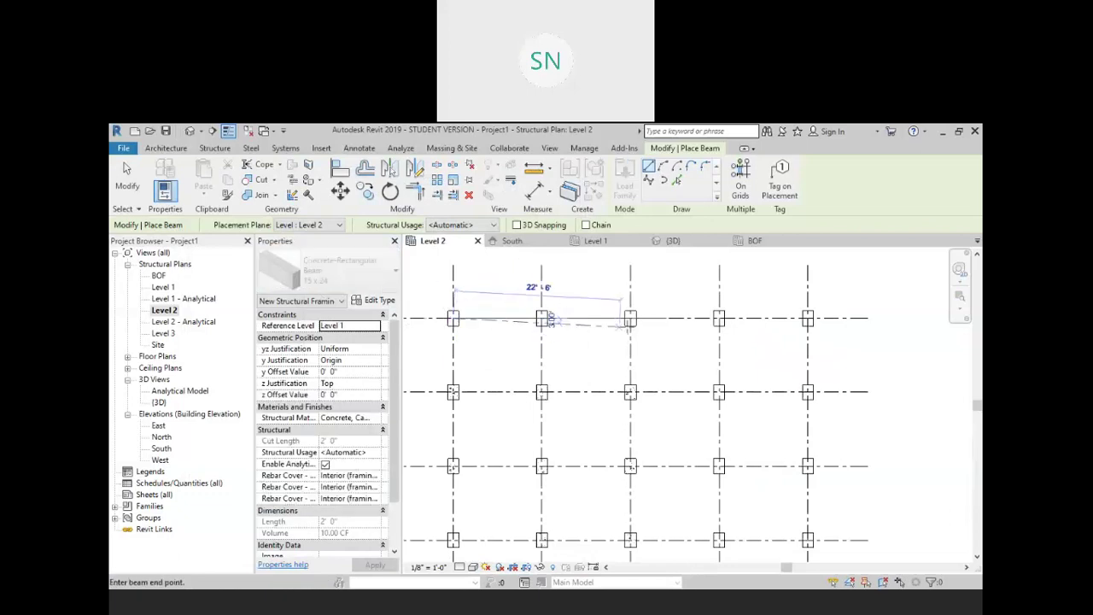
click(718, 318)
scroll(709, 350, down, 3)
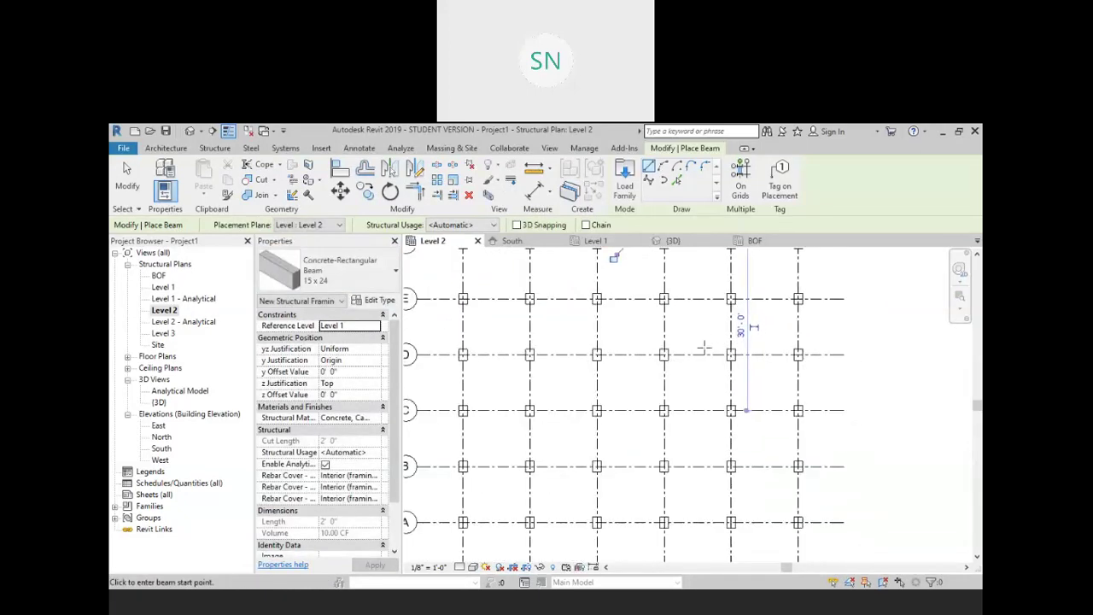
middle_drag(553, 331, 555, 362)
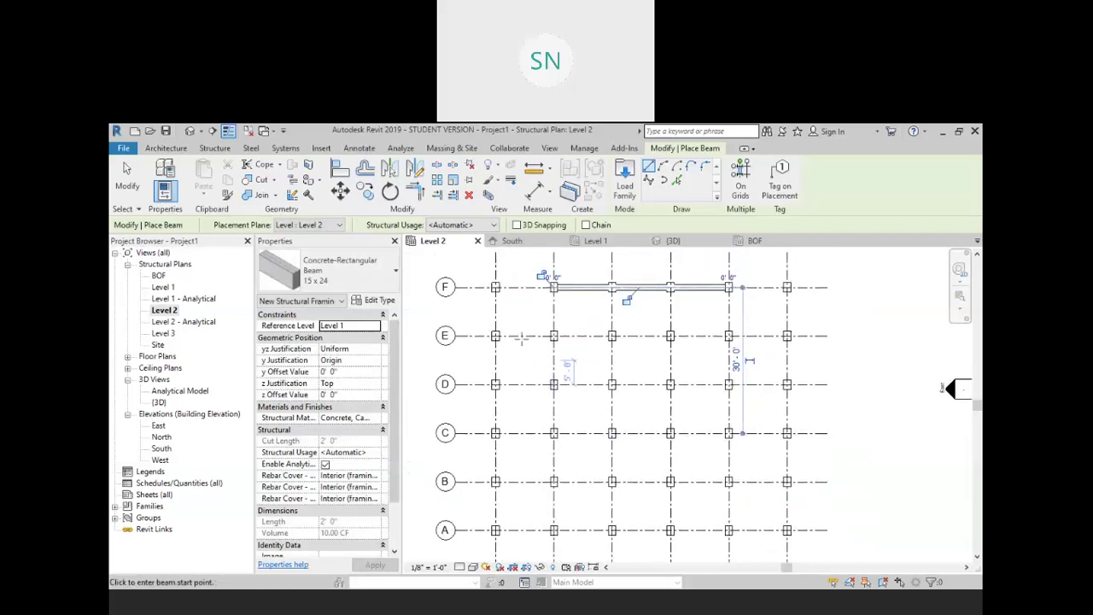
click(495, 335)
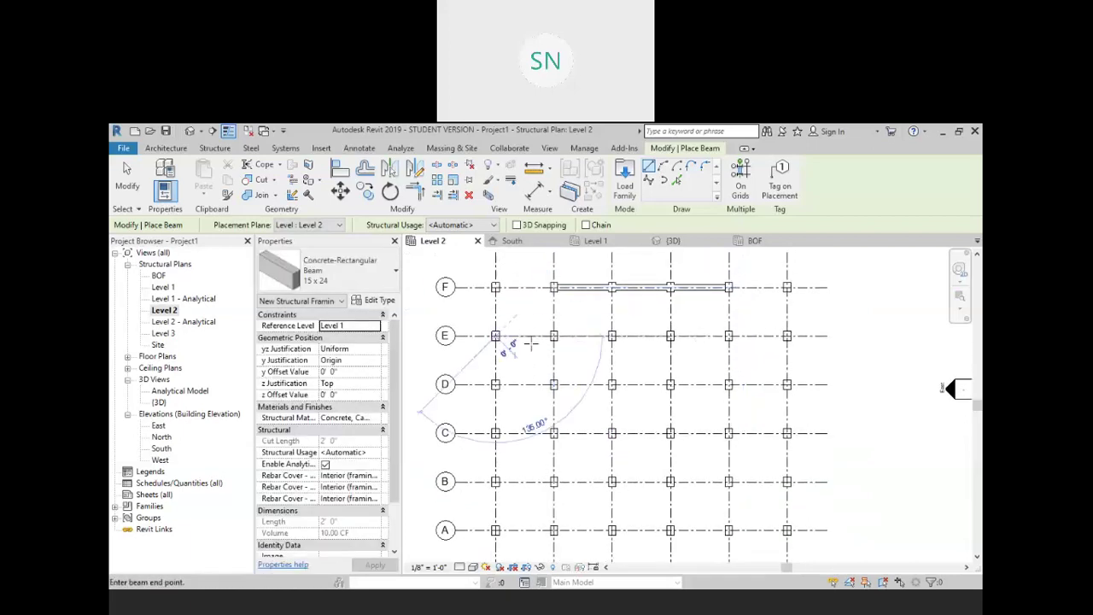
click(785, 334)
Place beams along grids D, C and B from grid 1 to 6, and along grid A from grid 2 to 5
middle_drag(619, 356, 605, 308)
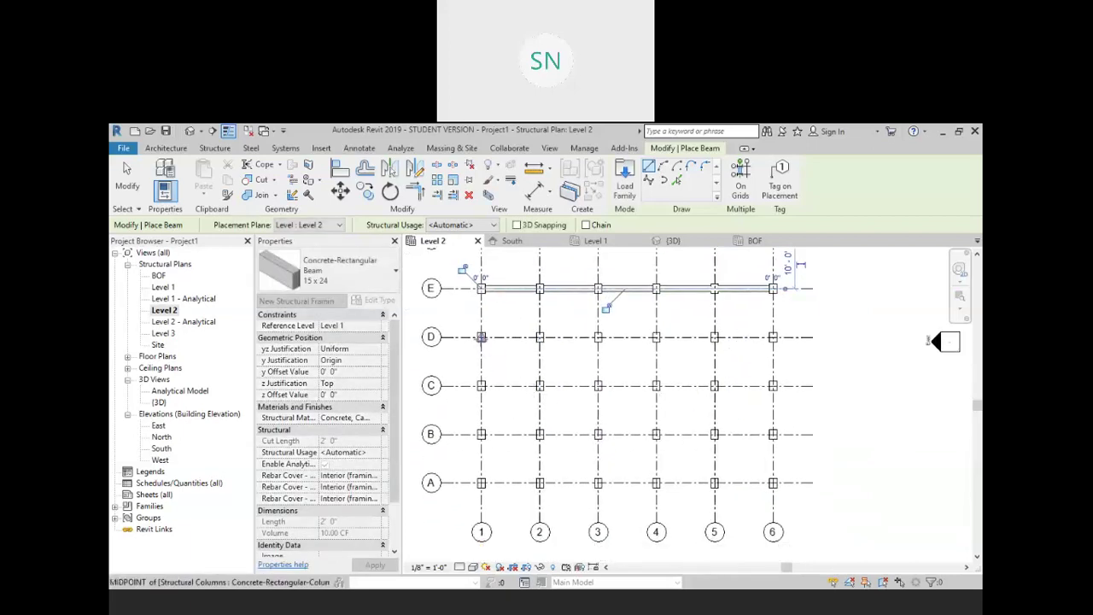
click(481, 336)
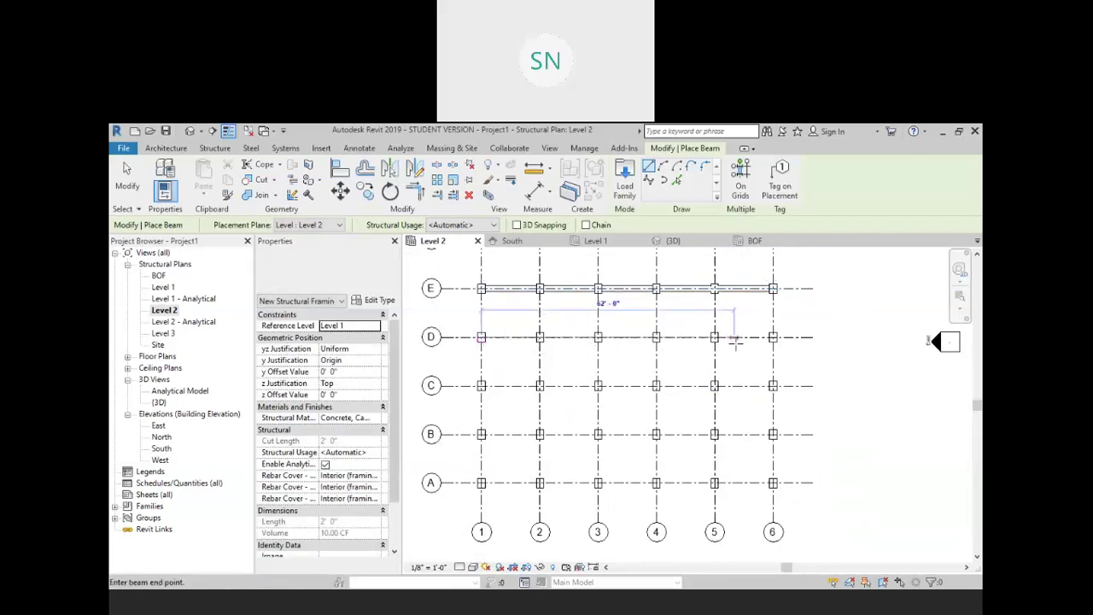
click(772, 336)
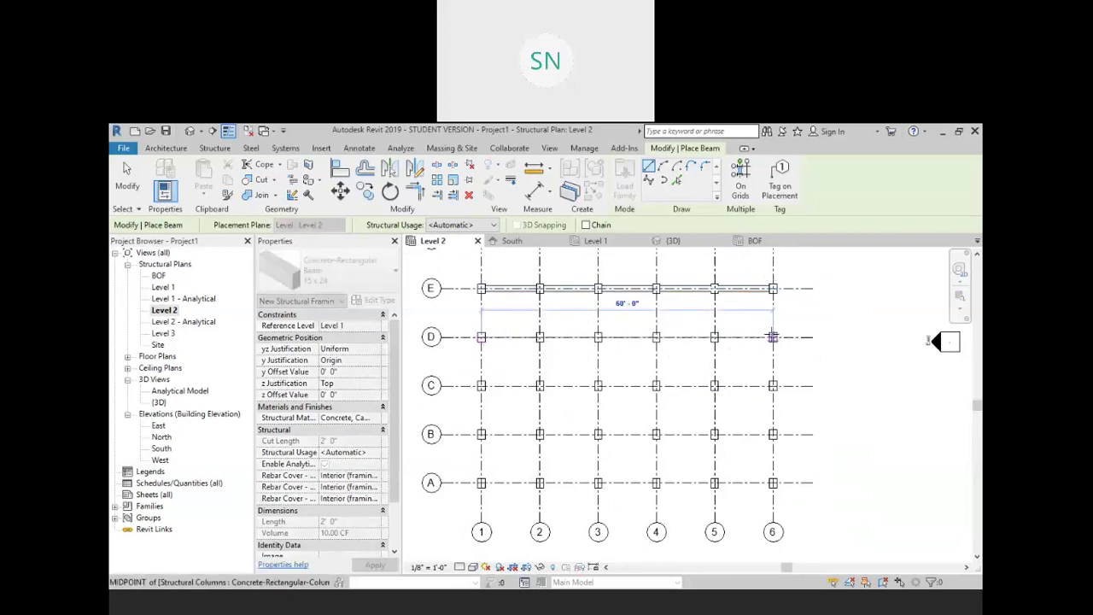
click(481, 385)
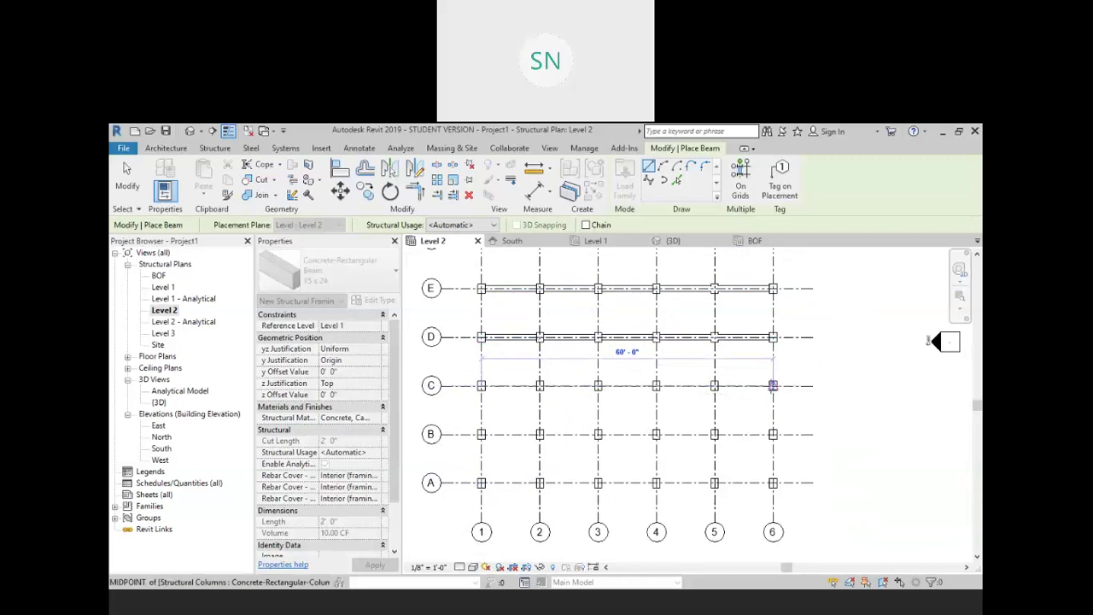
click(772, 385)
click(480, 433)
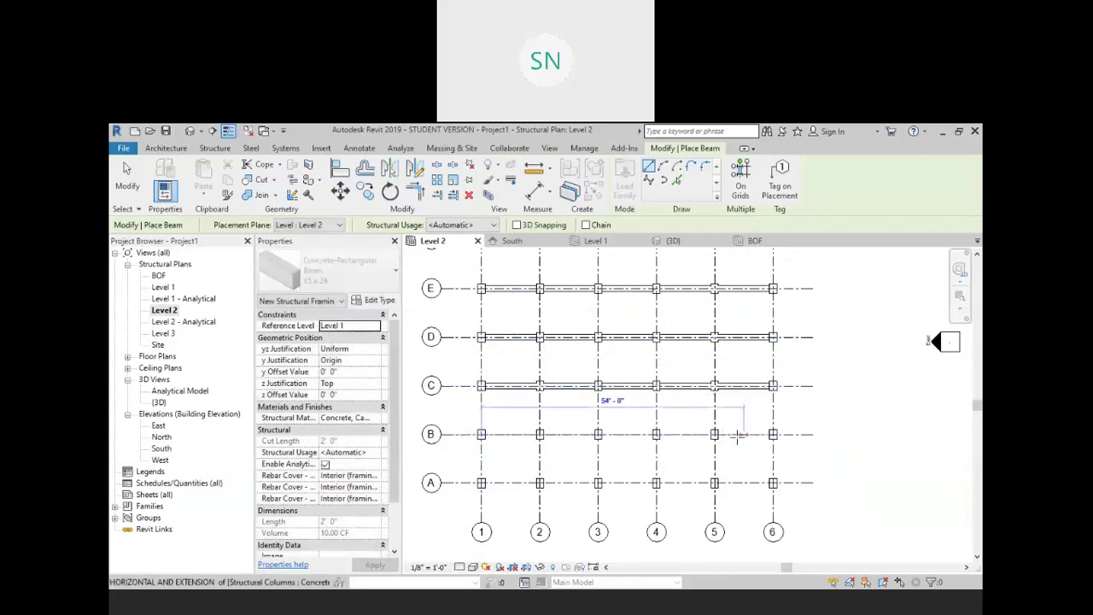
click(772, 433)
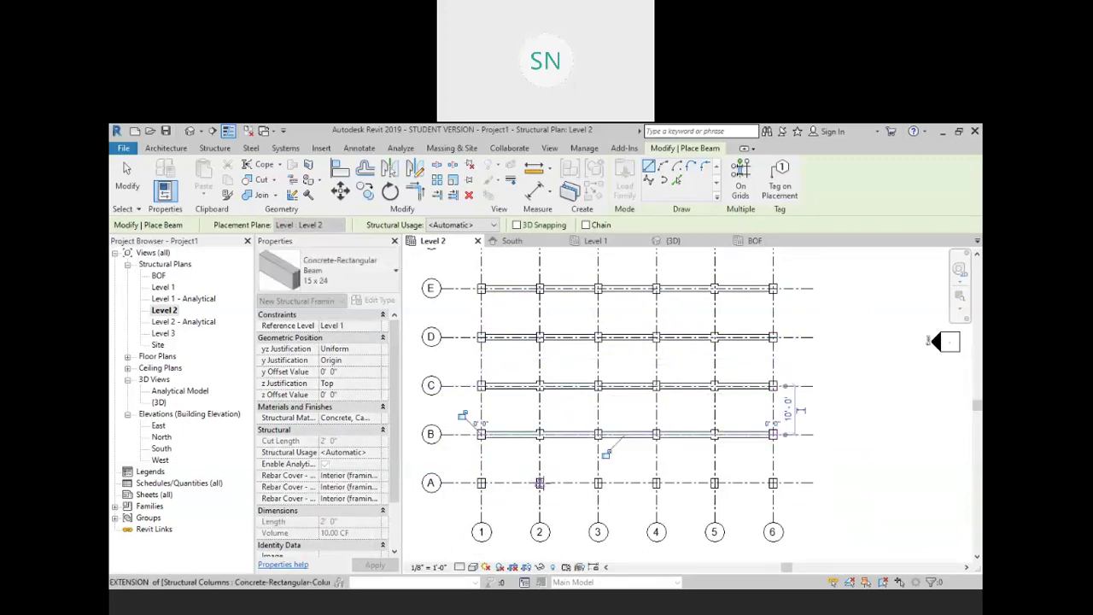
click(539, 482)
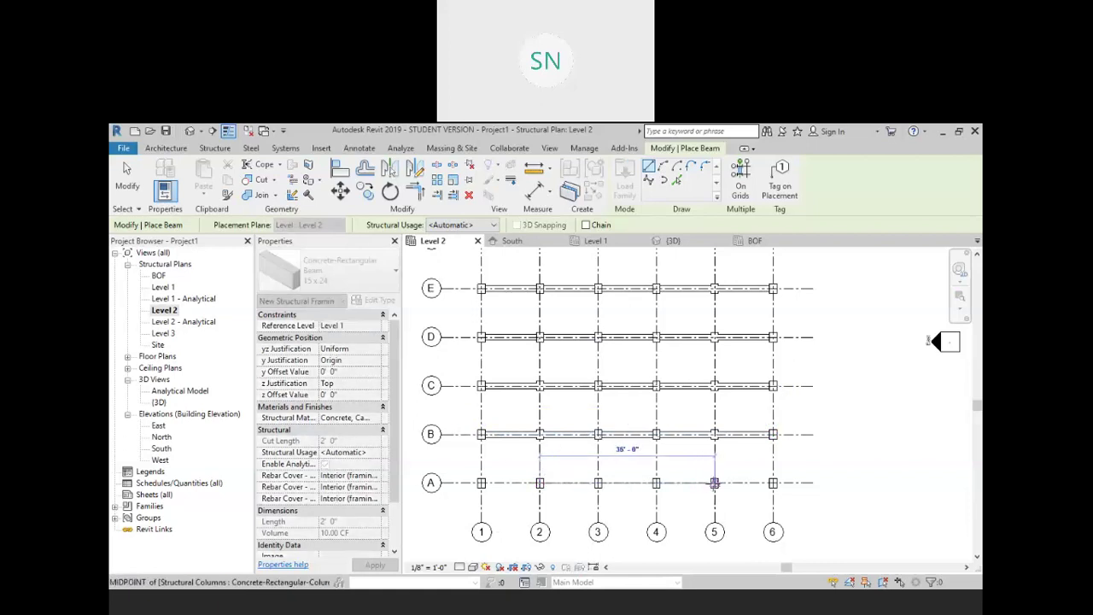
click(714, 482)
Place beams along grid 2 from grid E to B and along grid 3 from grid F to A
middle_drag(578, 383, 600, 416)
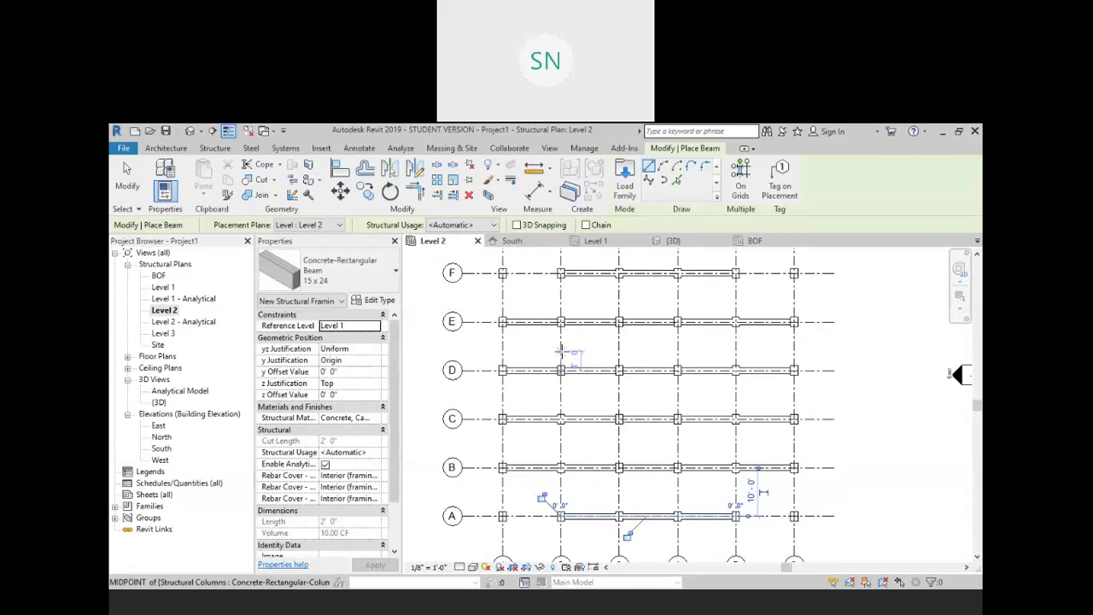
click(560, 321)
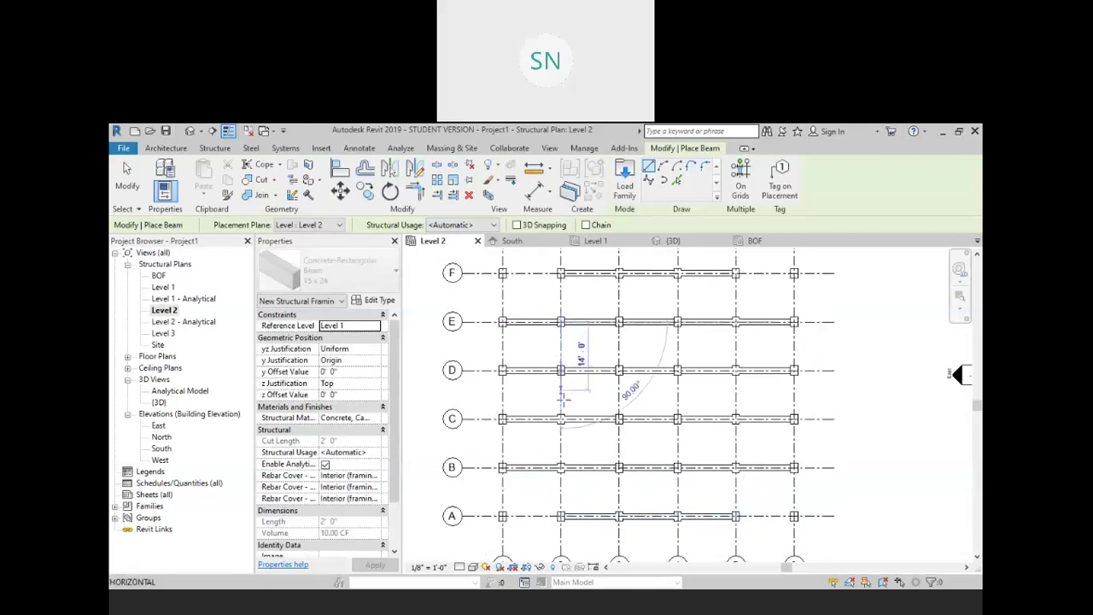
click(561, 466)
middle_drag(620, 284, 595, 275)
click(607, 352)
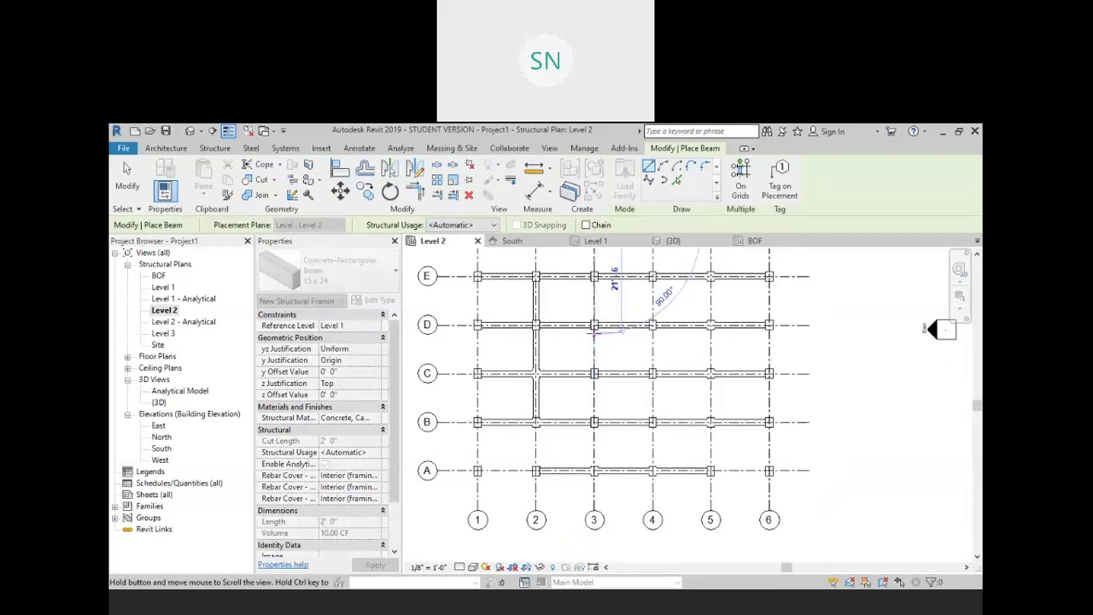
click(594, 470)
Place beams along grid 4 from grid F to A and along grid 5 from grid E to B, and end beam placement
middle_drag(666, 395, 651, 447)
click(637, 279)
click(637, 521)
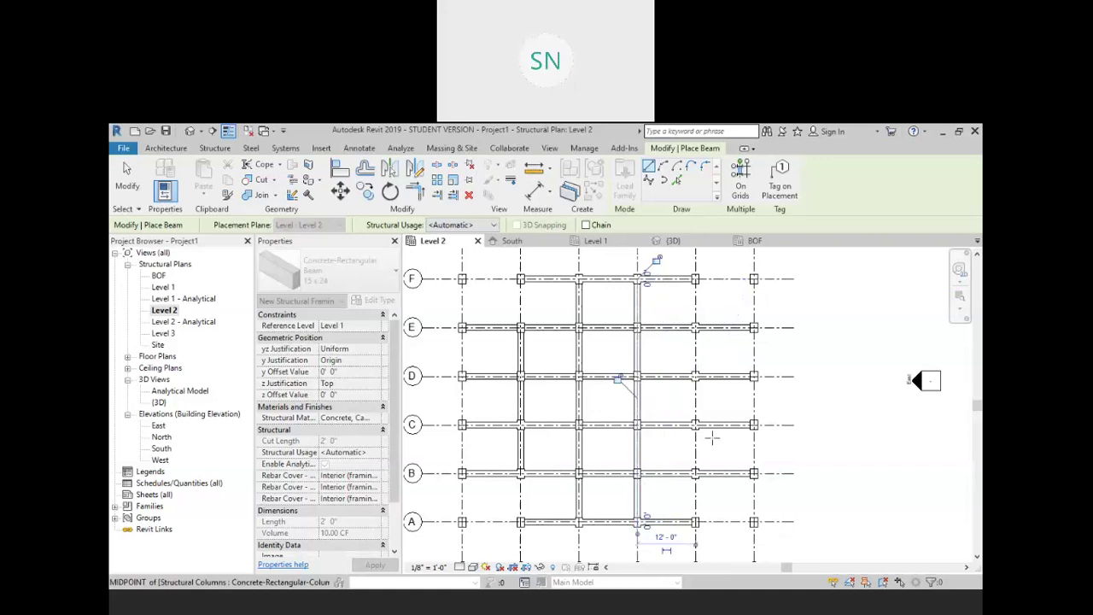
click(695, 327)
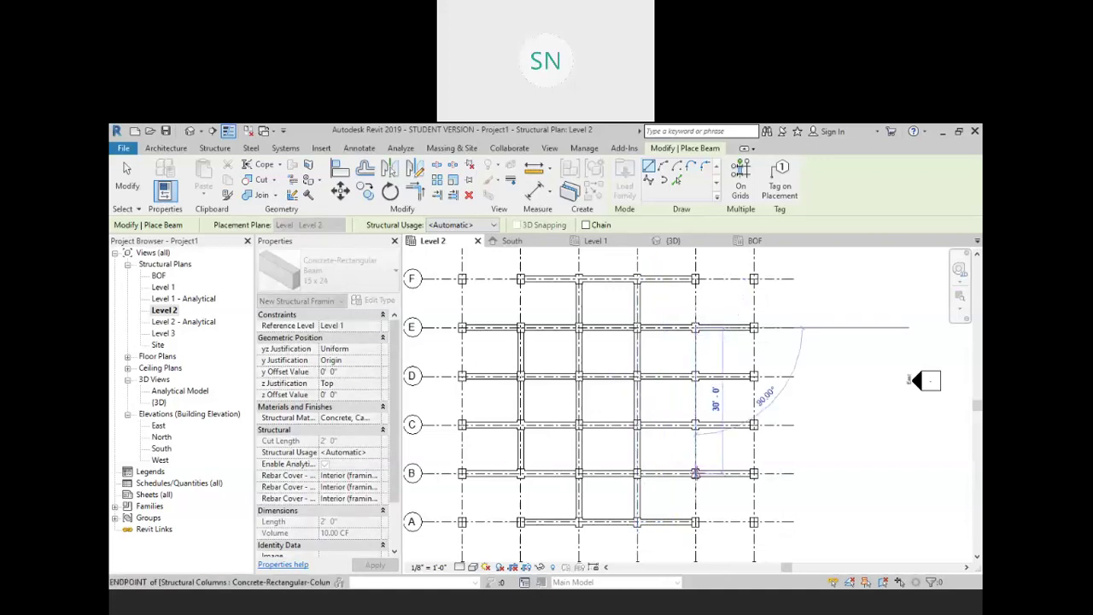
click(695, 472)
right_click(809, 288)
click(853, 303)
right_click(828, 295)
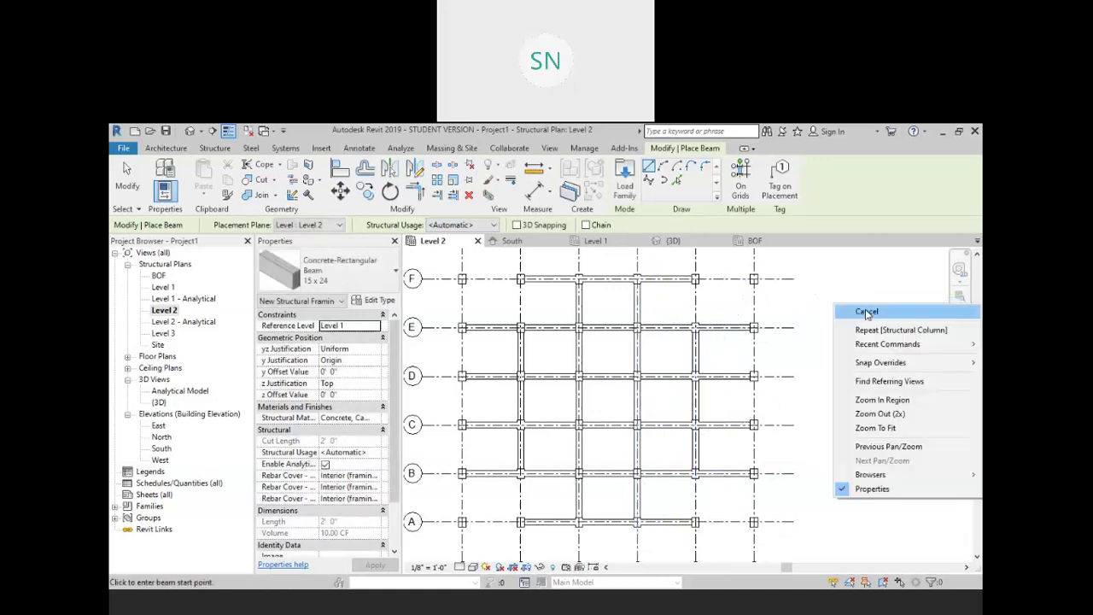
click(862, 312)
Inspect the Level 2 beam layout in plan and in the 3D view from several corners
middle_drag(725, 383, 754, 390)
scroll(751, 388, down, 1)
middle_drag(678, 453, 688, 457)
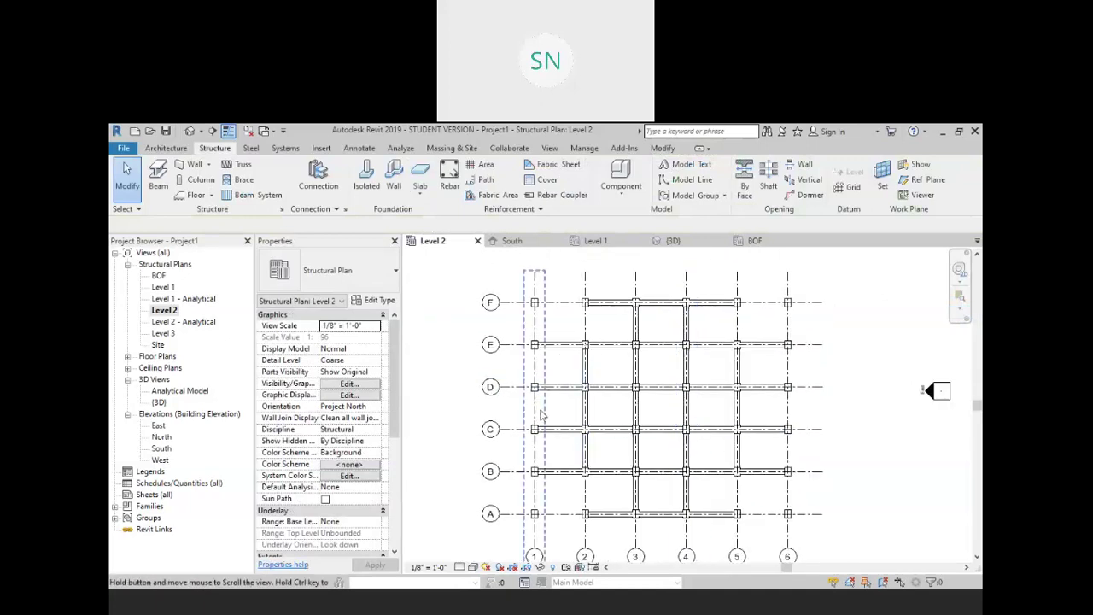
click(210, 133)
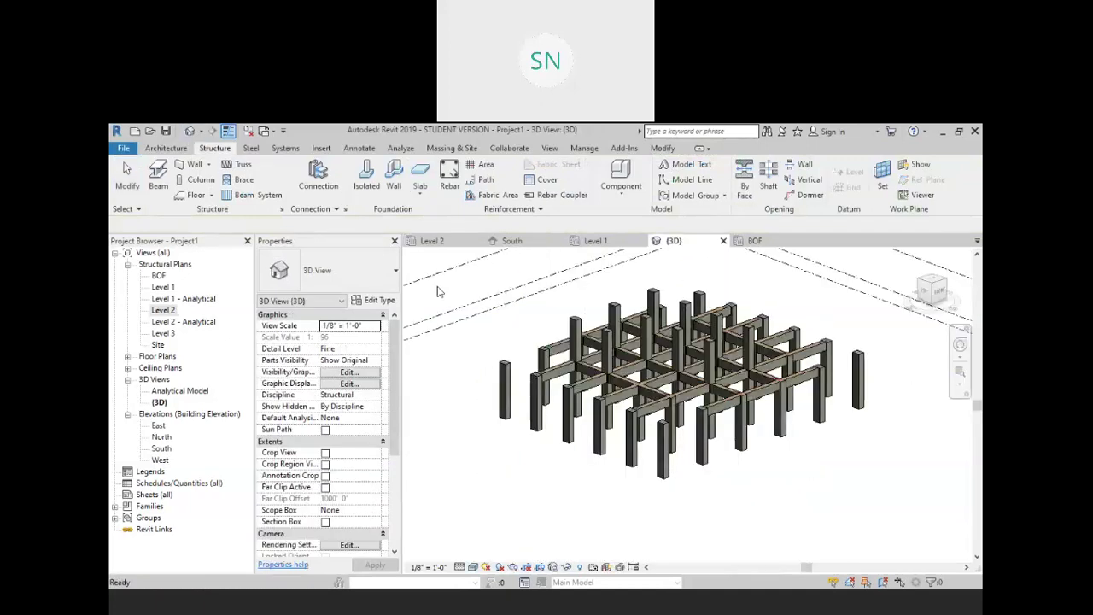
scroll(668, 401, down, 2)
shift+middle_drag(668, 410, 609, 437)
scroll(646, 400, up, 5)
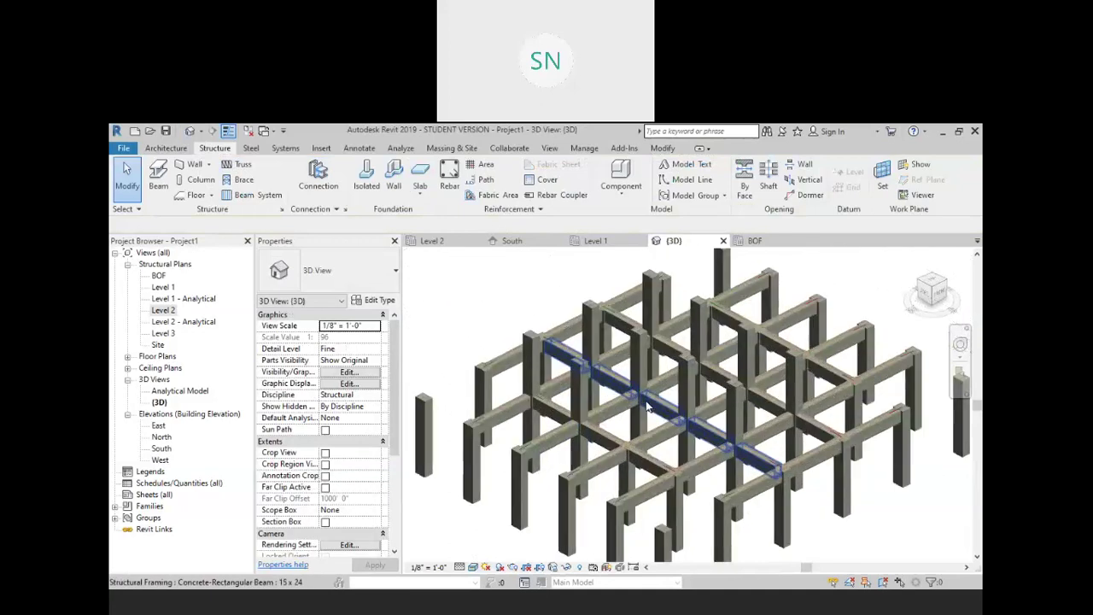
scroll(645, 400, down, 5)
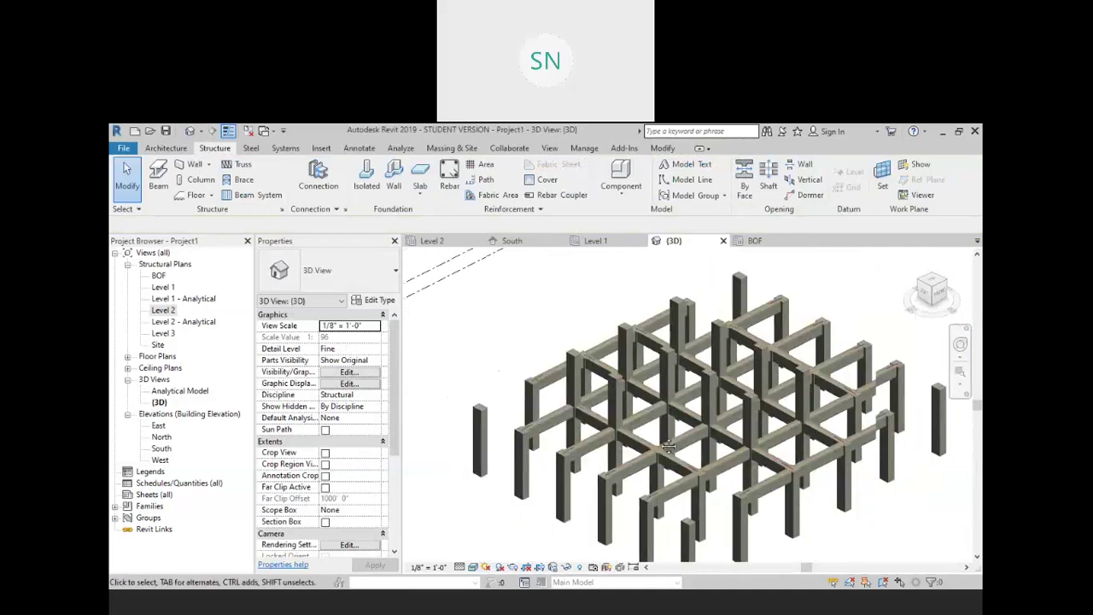
scroll(649, 461, up, 2)
shift+middle_drag(648, 461, 485, 398)
Start a structural floor in the Level 2 plan using the 6" Concrete floor type
double_click(164, 309)
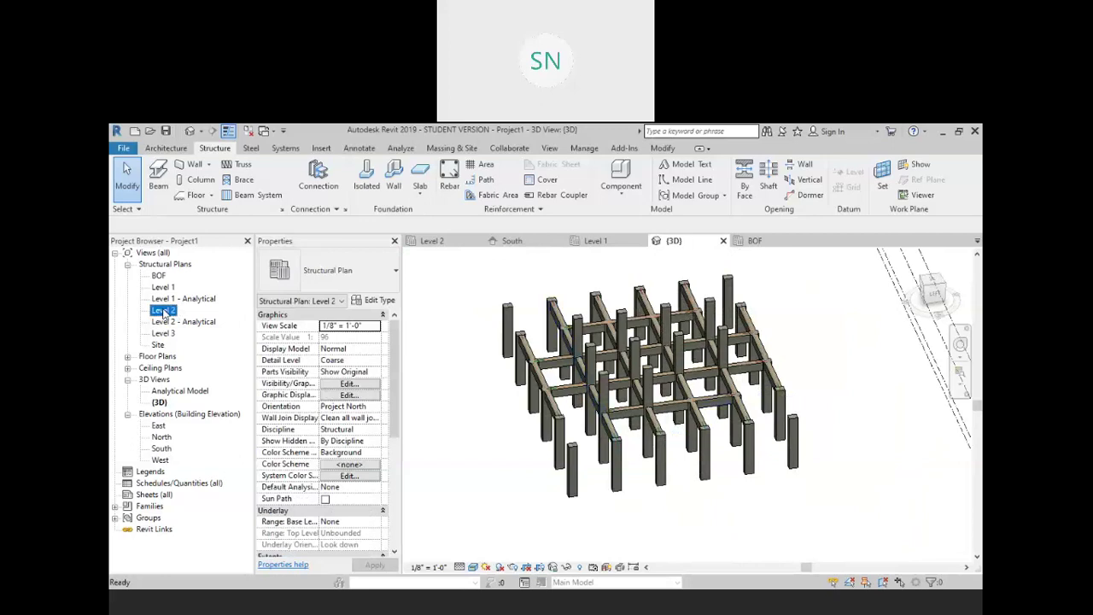
scroll(584, 307, down, 1)
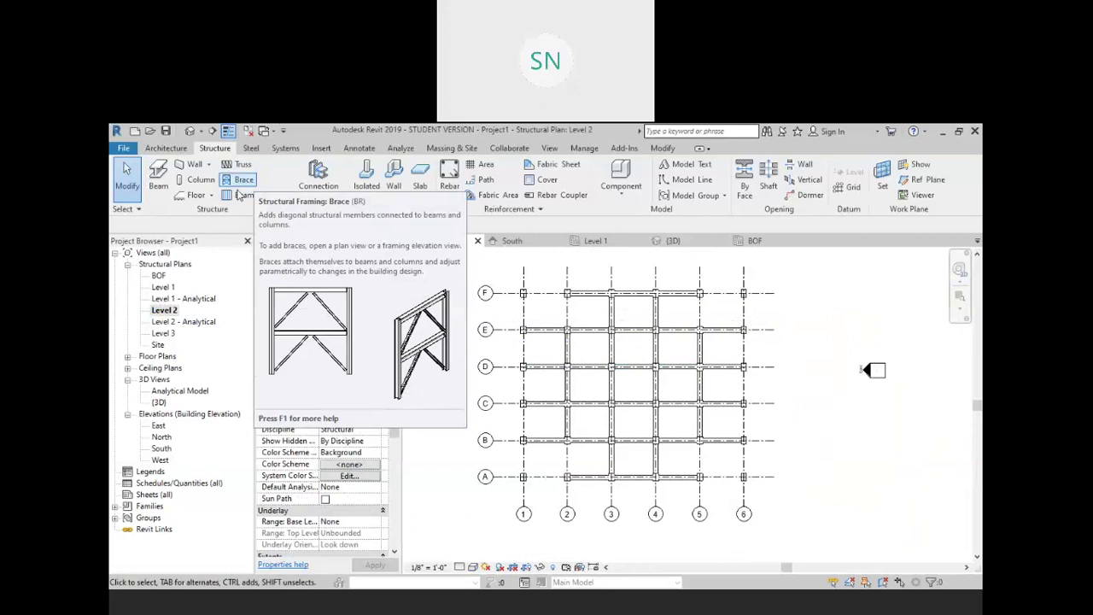
click(211, 196)
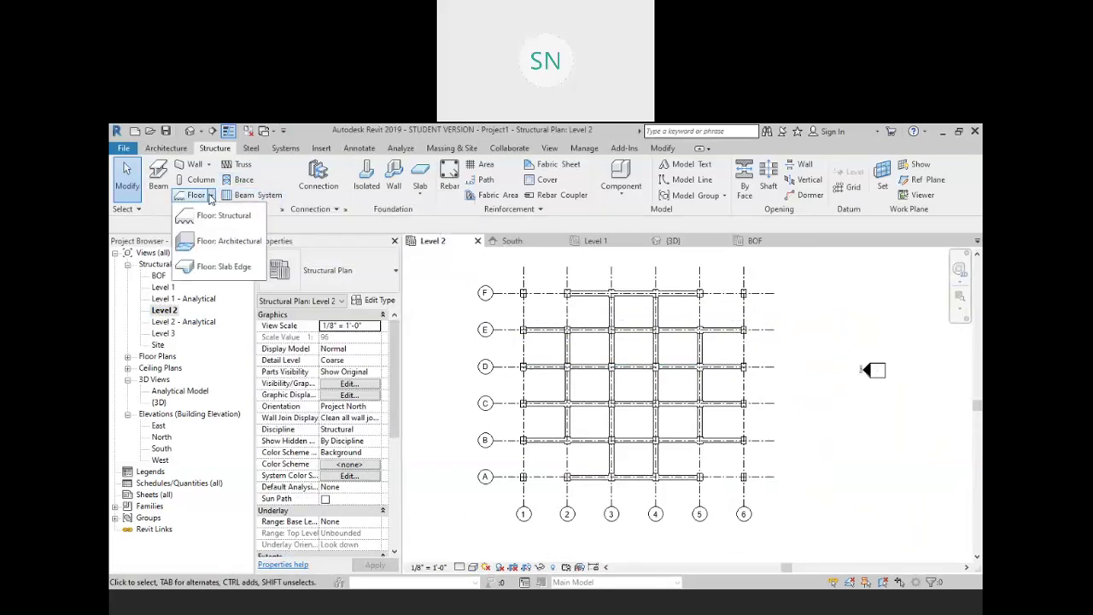
click(223, 219)
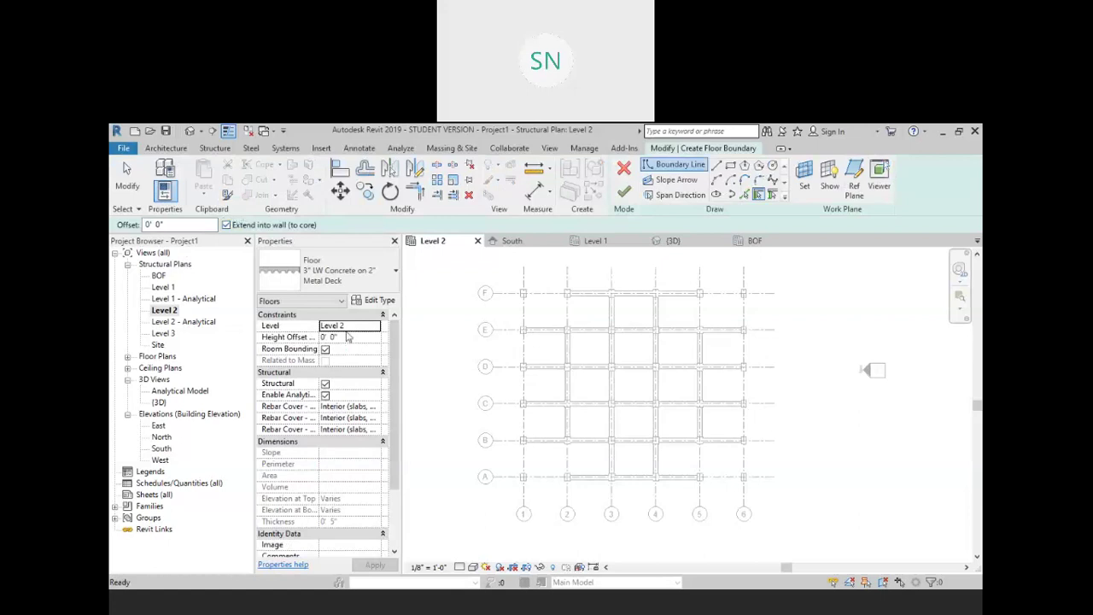
click(365, 272)
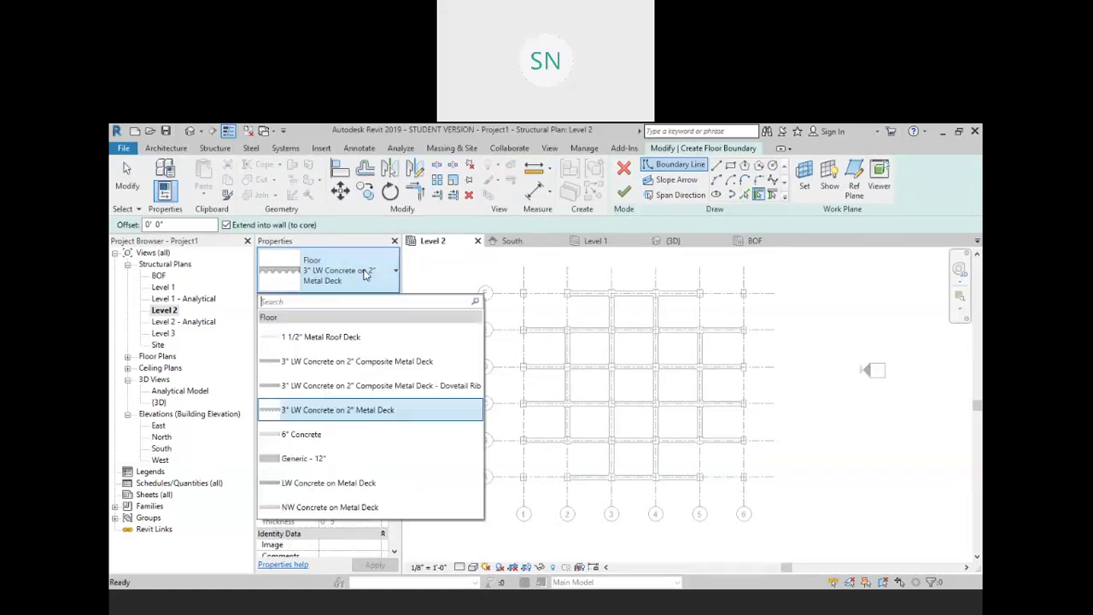
click(324, 438)
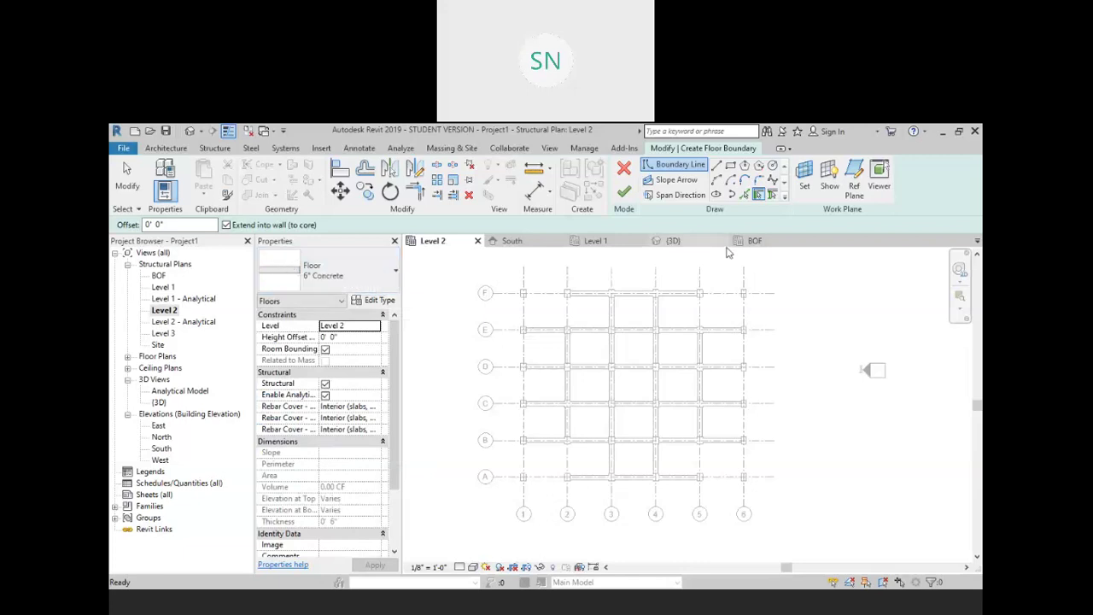
Sketch a rectangular floor boundary from the outer column corner at F-6 to the outer column corner at A-1, and finish the floor
click(731, 165)
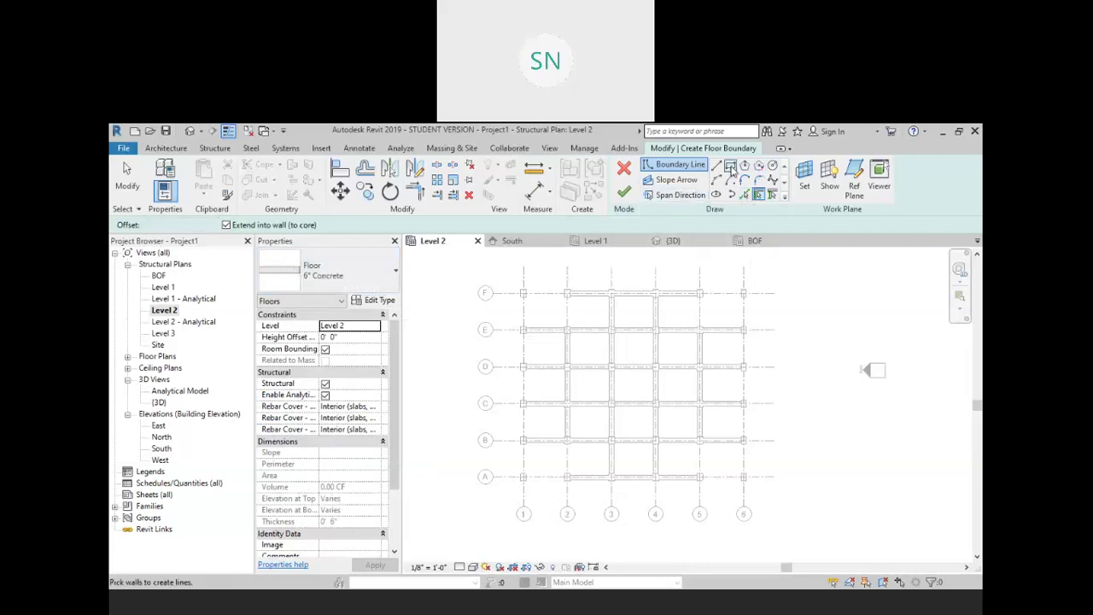
scroll(748, 300, up, 5)
click(746, 266)
middle_drag(656, 446, 769, 339)
scroll(786, 349, down, 3)
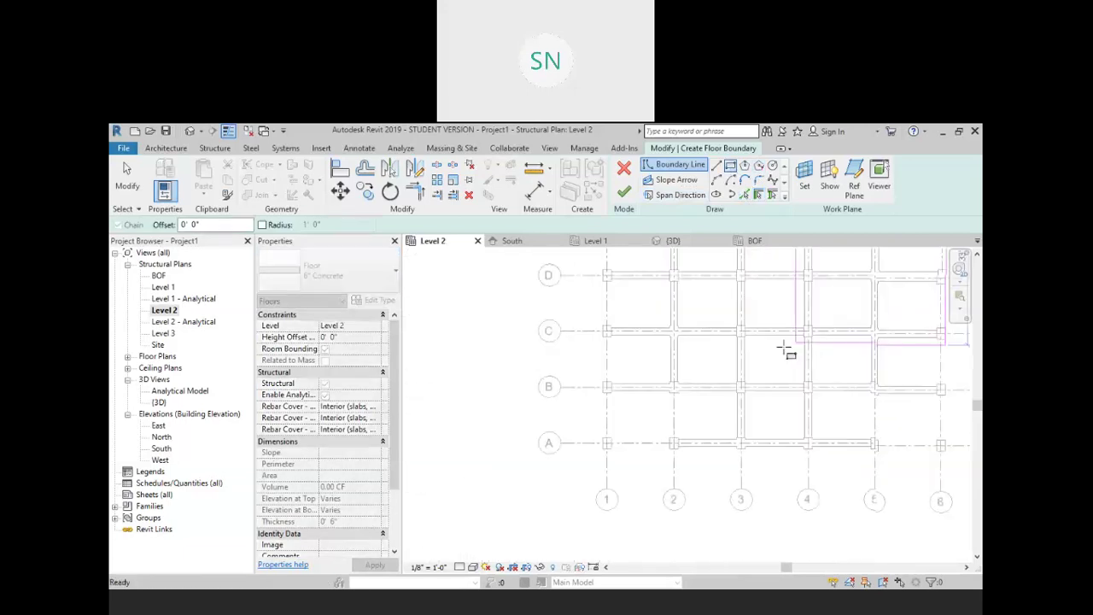
click(621, 443)
scroll(612, 442, up, 1)
scroll(611, 443, up, 2)
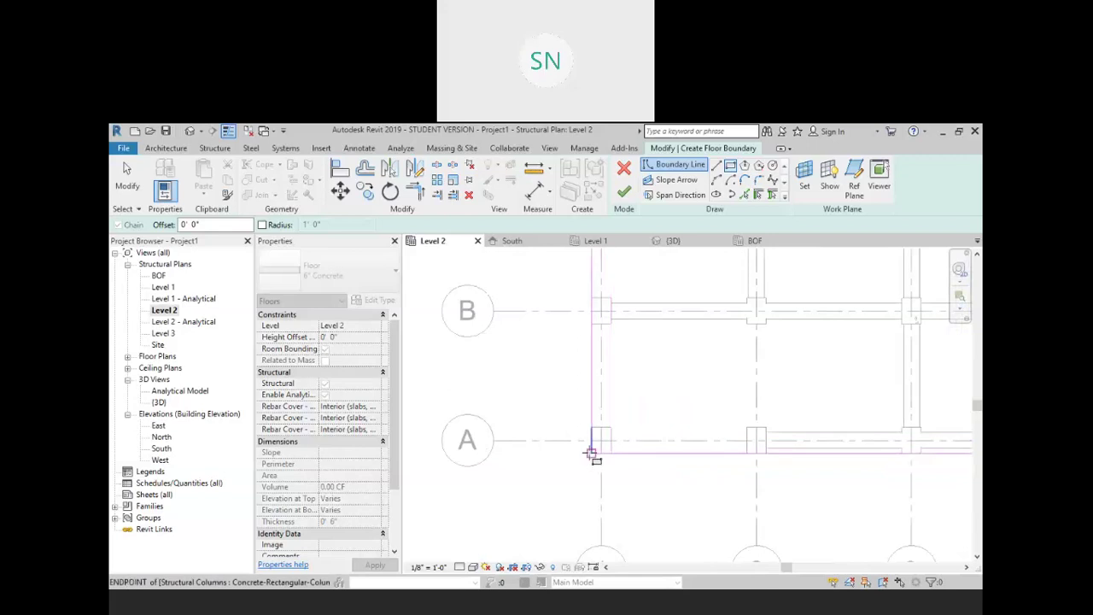
scroll(594, 431, down, 1)
scroll(600, 418, down, 3)
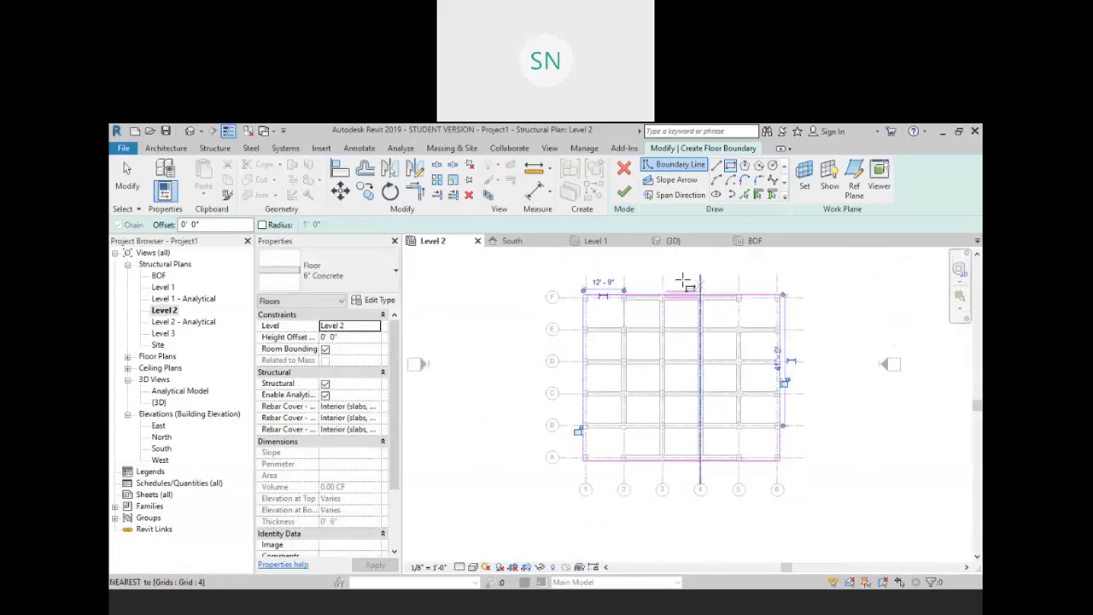
click(623, 195)
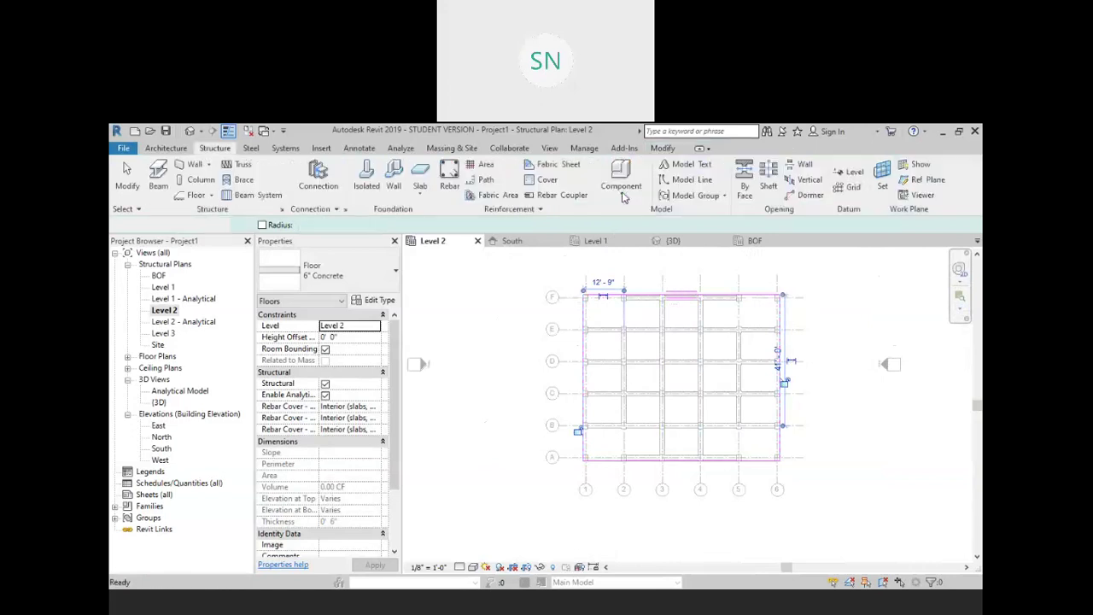
Clear the floor selection and inspect the Level 2 slab in the 3D view from the front and above
right_click(501, 263)
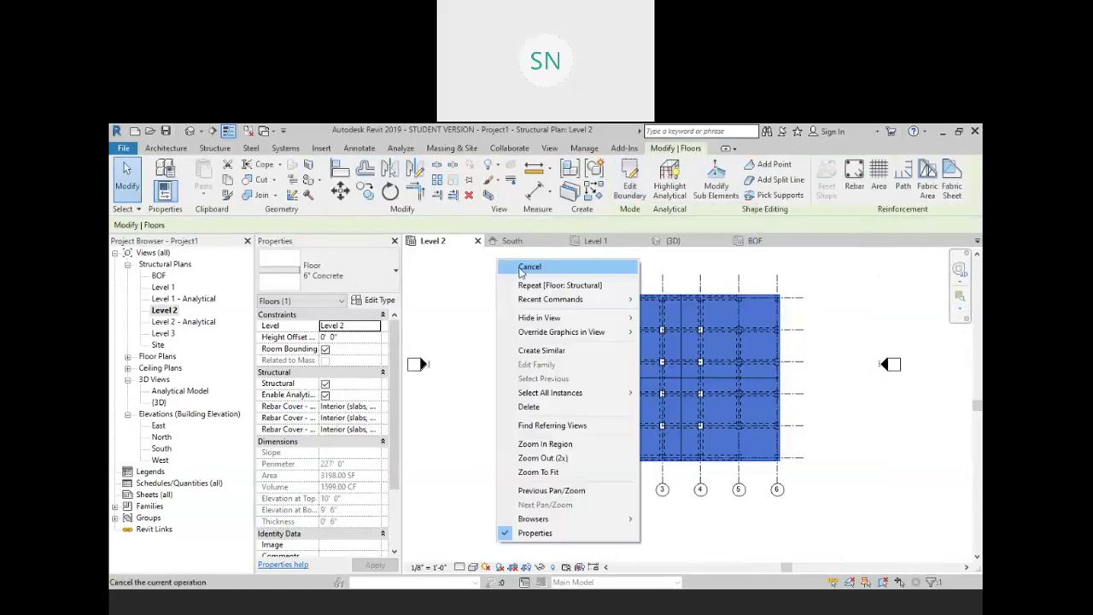
click(523, 275)
right_click(500, 263)
click(523, 274)
click(191, 132)
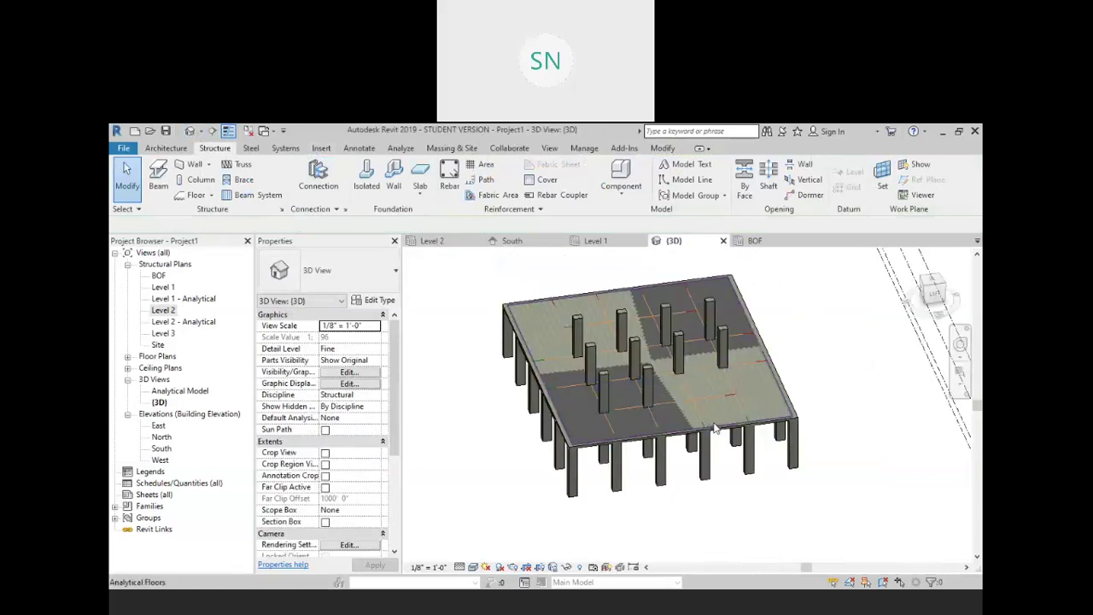
shift+middle_drag(715, 427, 712, 375)
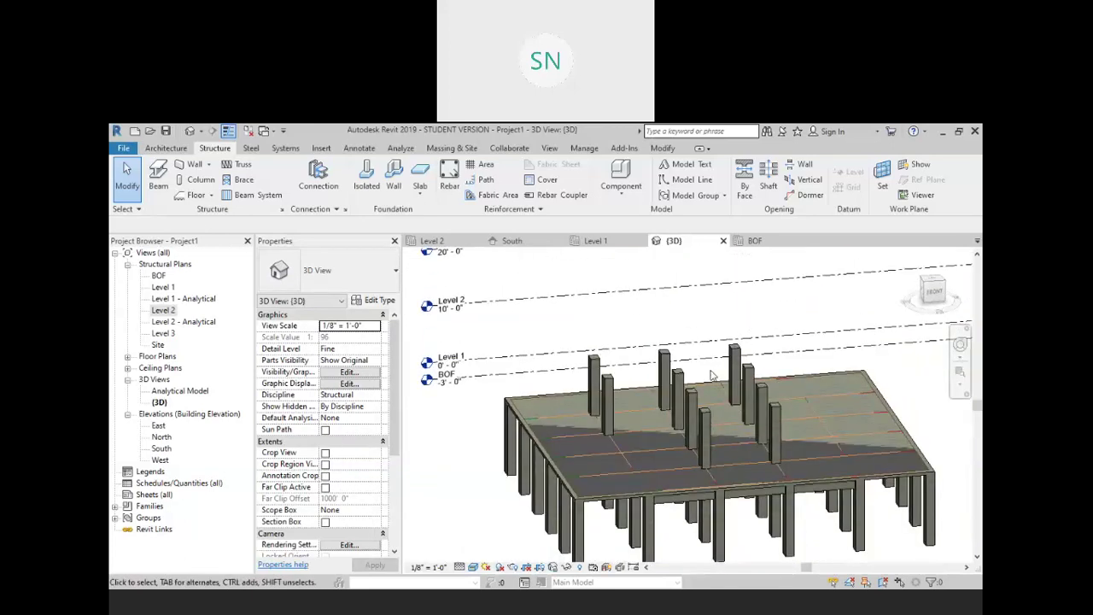
shift+middle_drag(739, 461, 747, 459)
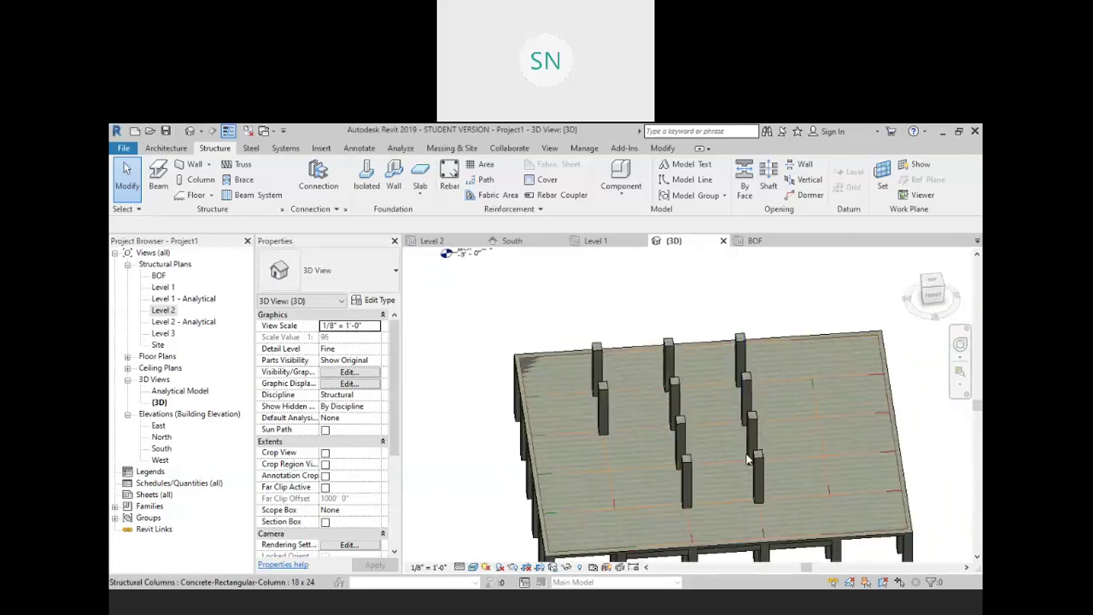
In the Level 3 plan, place 12 x 24 concrete rectangular beams along grid E from grid 2 to 4 and along grid B from grid 4 to 3
double_click(163, 333)
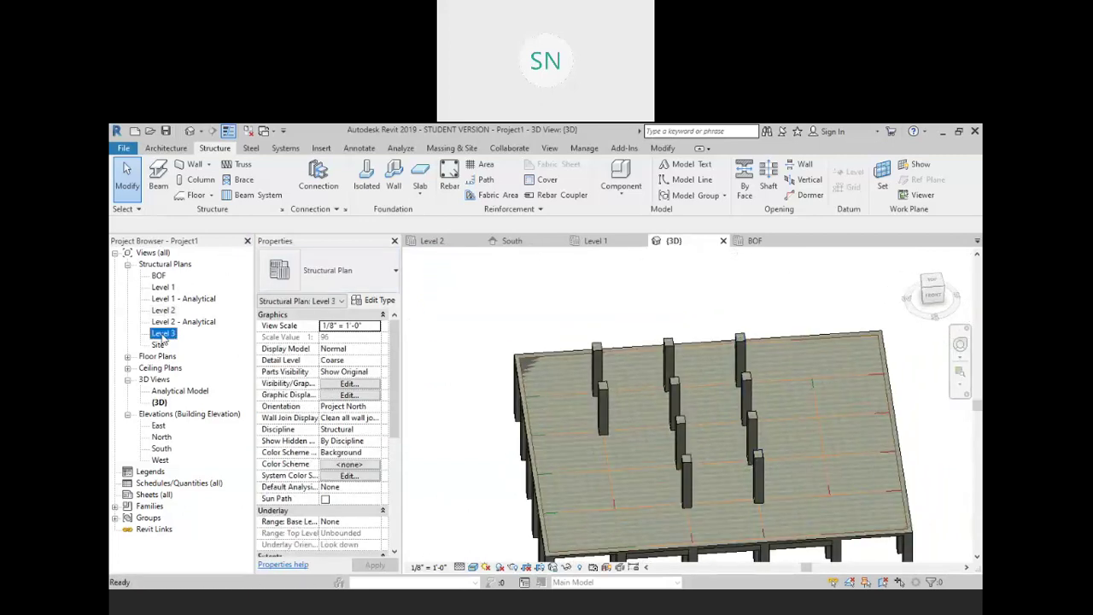
scroll(698, 379, up, 5)
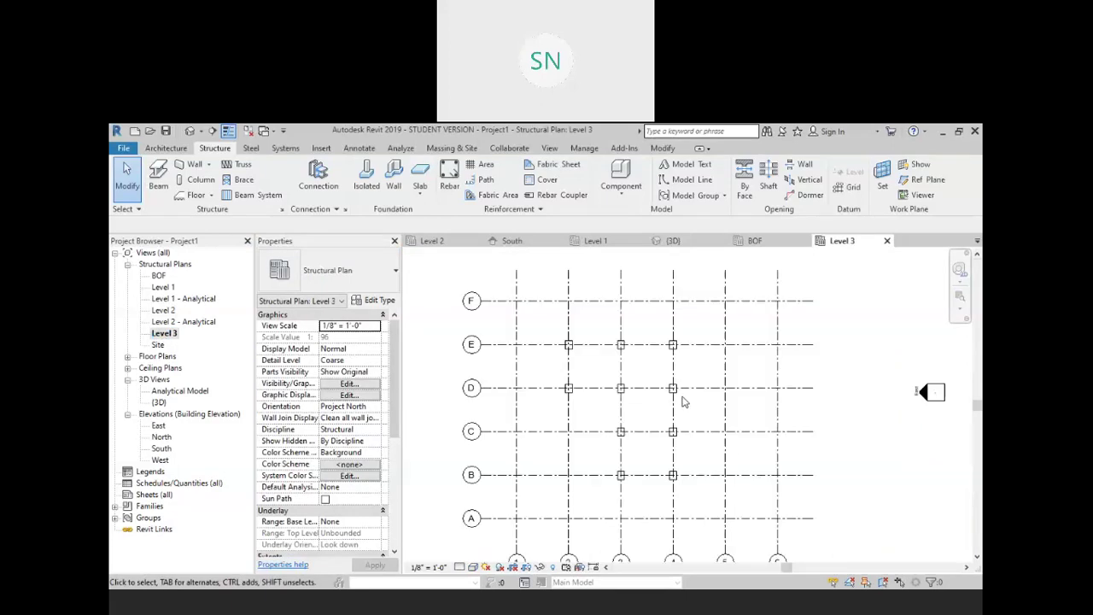
middle_drag(661, 440, 654, 407)
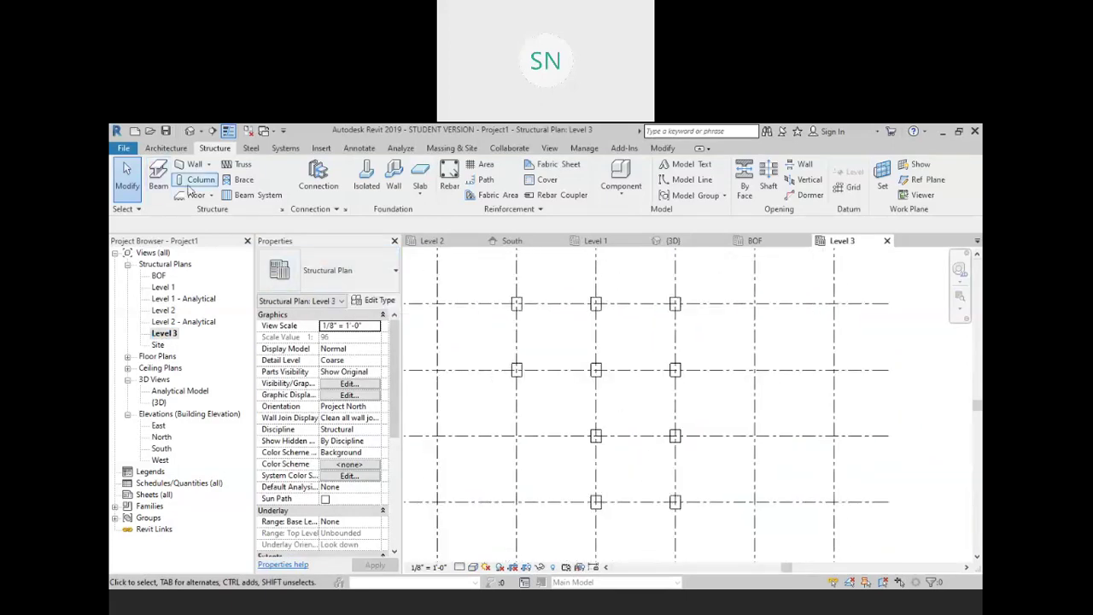
click(157, 177)
click(328, 271)
click(312, 346)
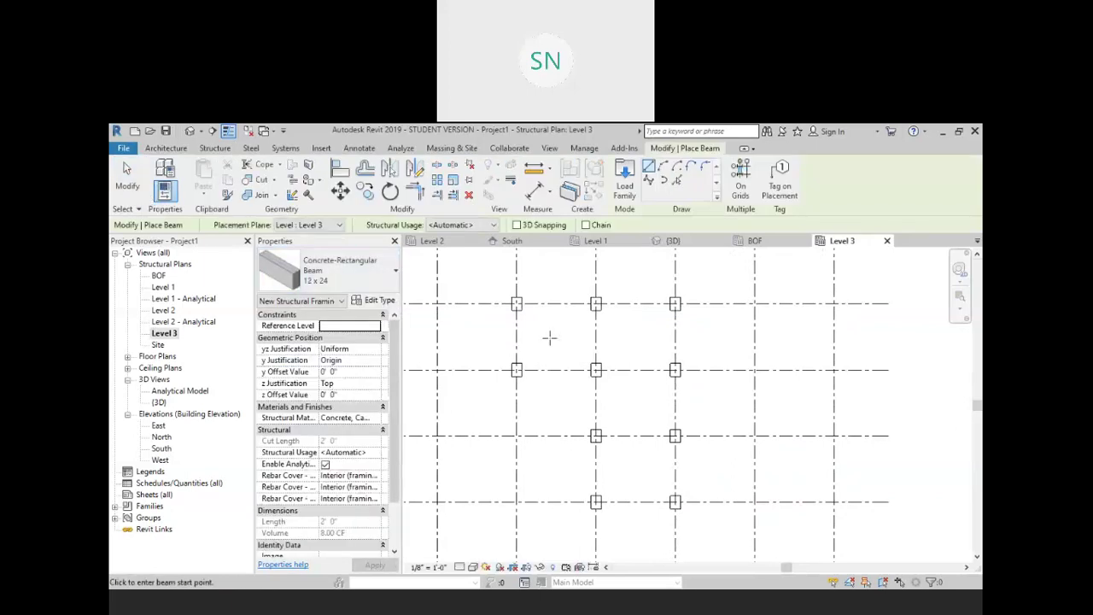
click(516, 303)
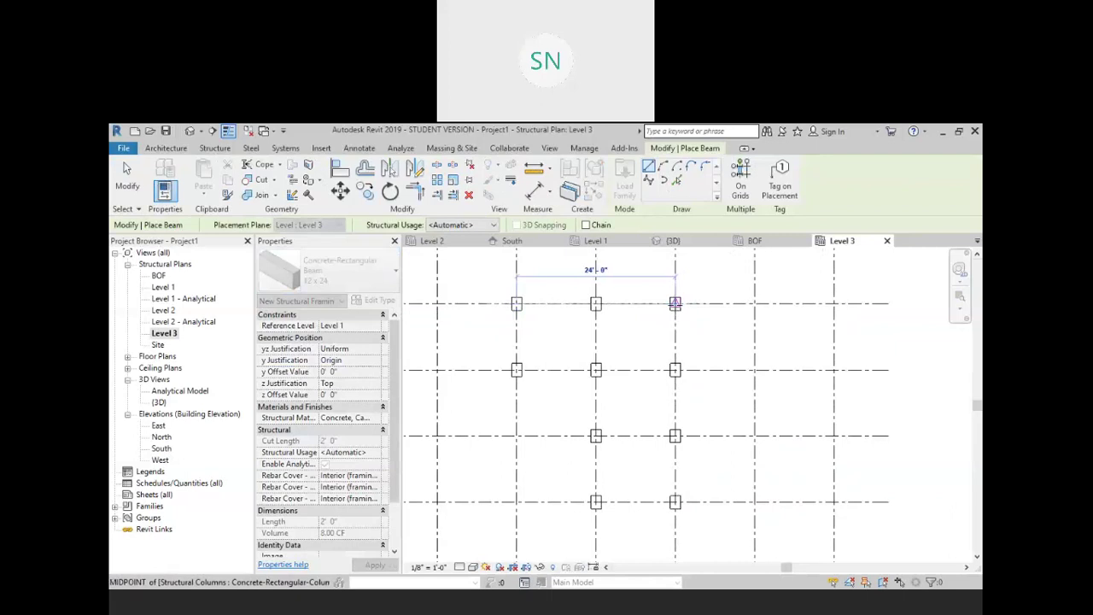
click(674, 303)
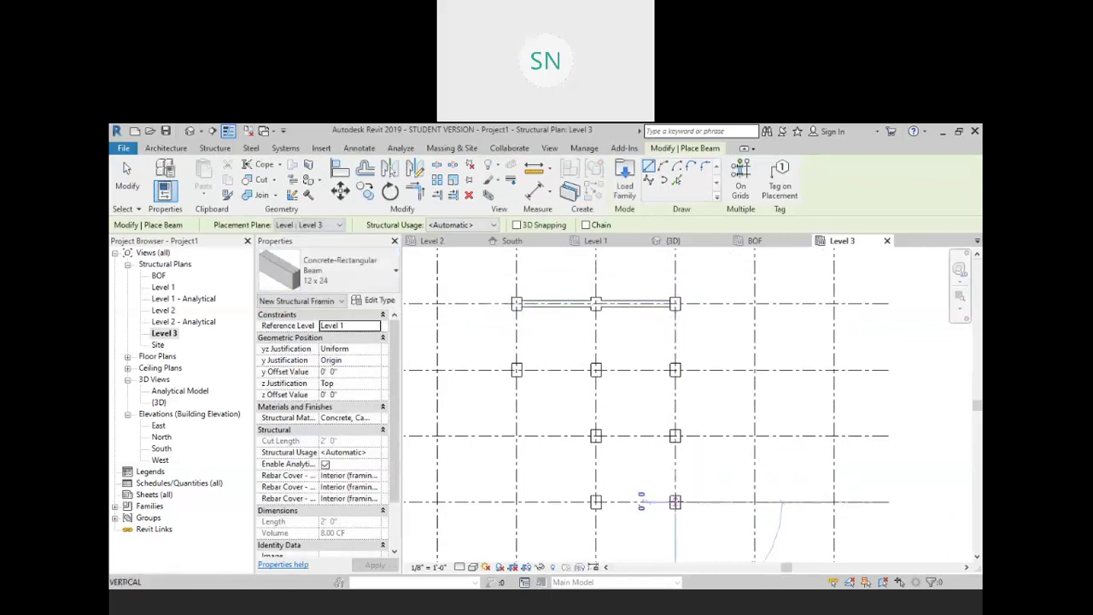
click(675, 501)
click(596, 502)
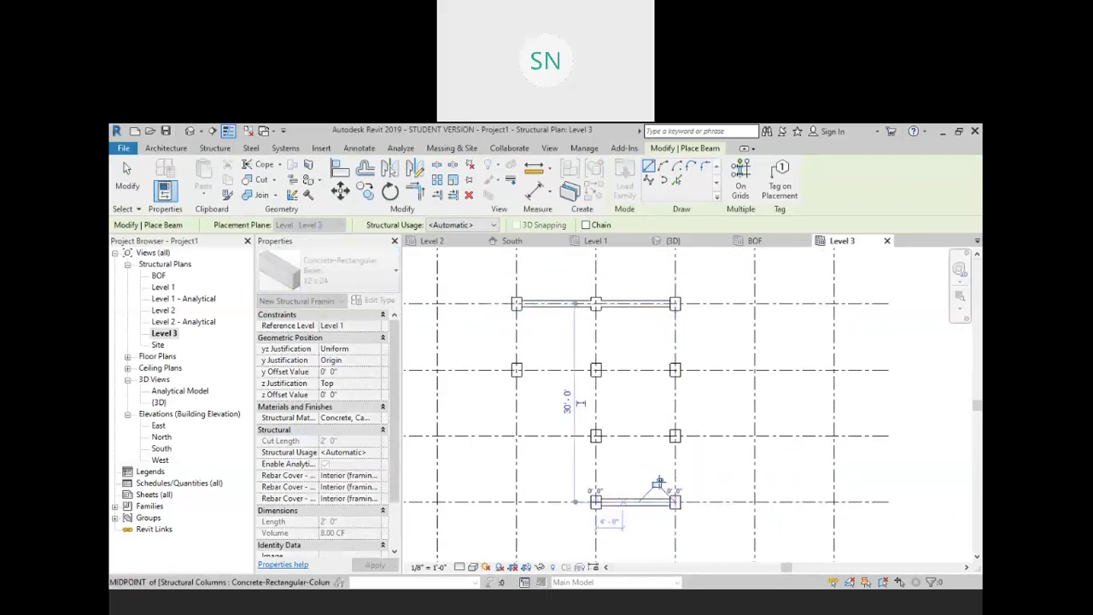
Place beams along grid 4 from grid E to B and along grid 3 from grid B to D
click(674, 303)
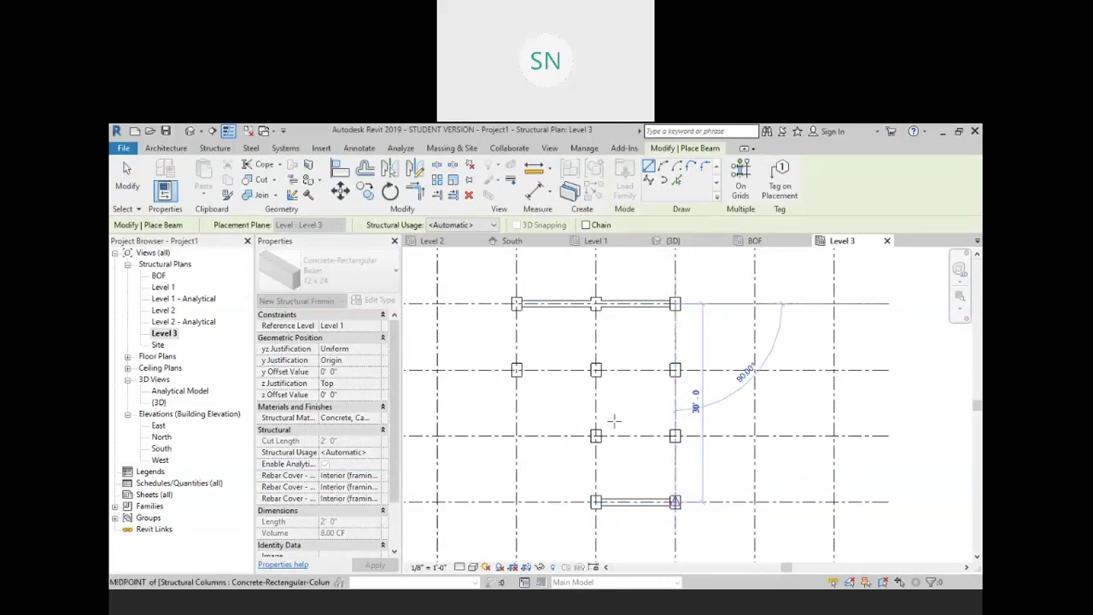
click(675, 501)
click(595, 501)
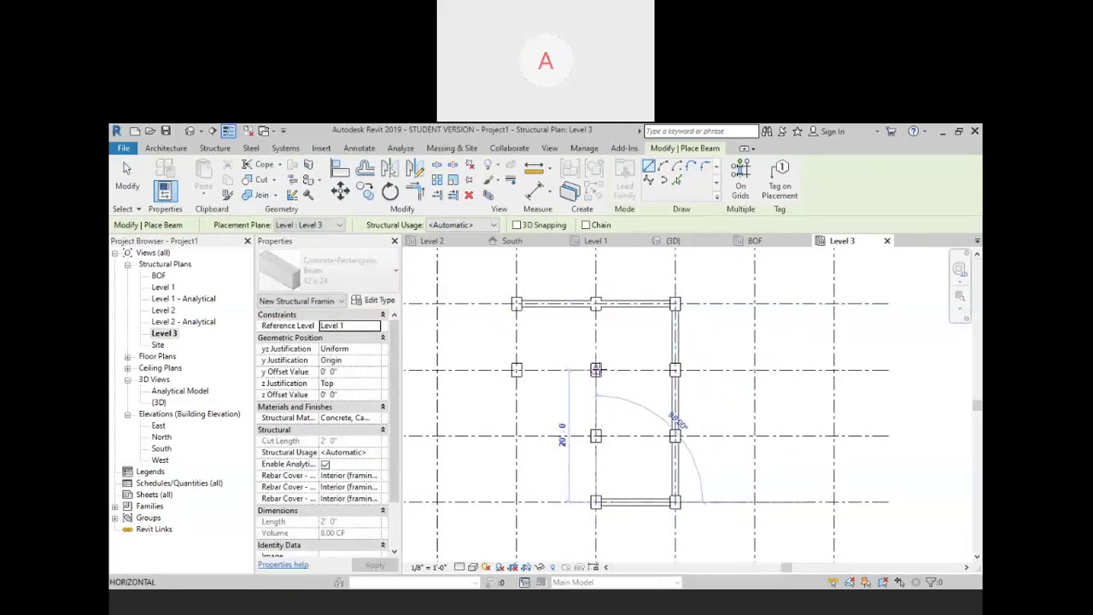
click(595, 368)
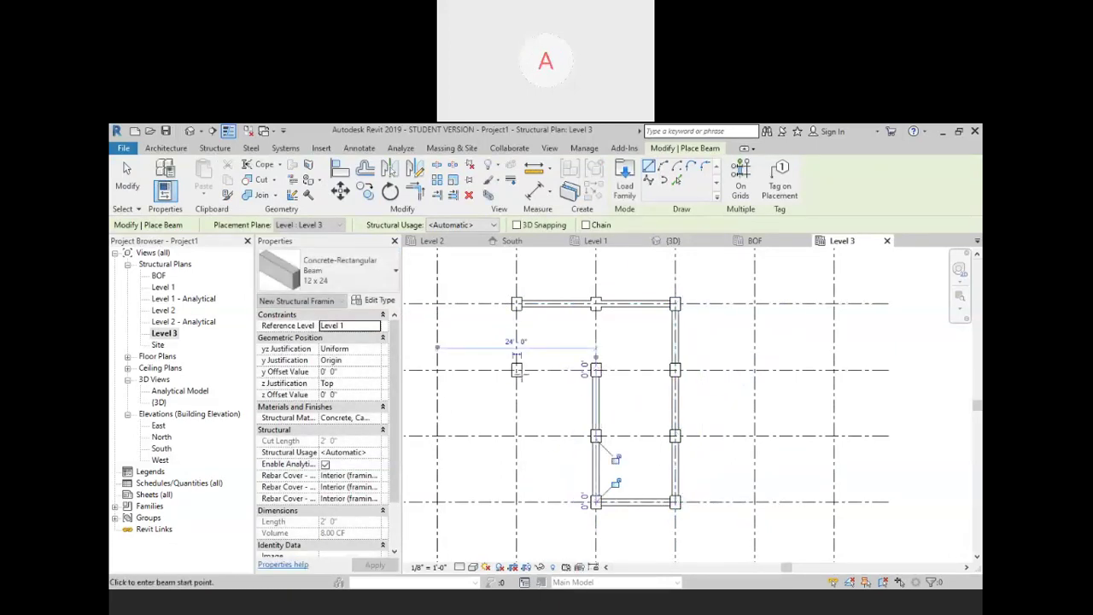
Place beams along grid D from grid 2 to 3 and along grid 2 from grid E to D, and end beam placement
click(516, 368)
click(595, 369)
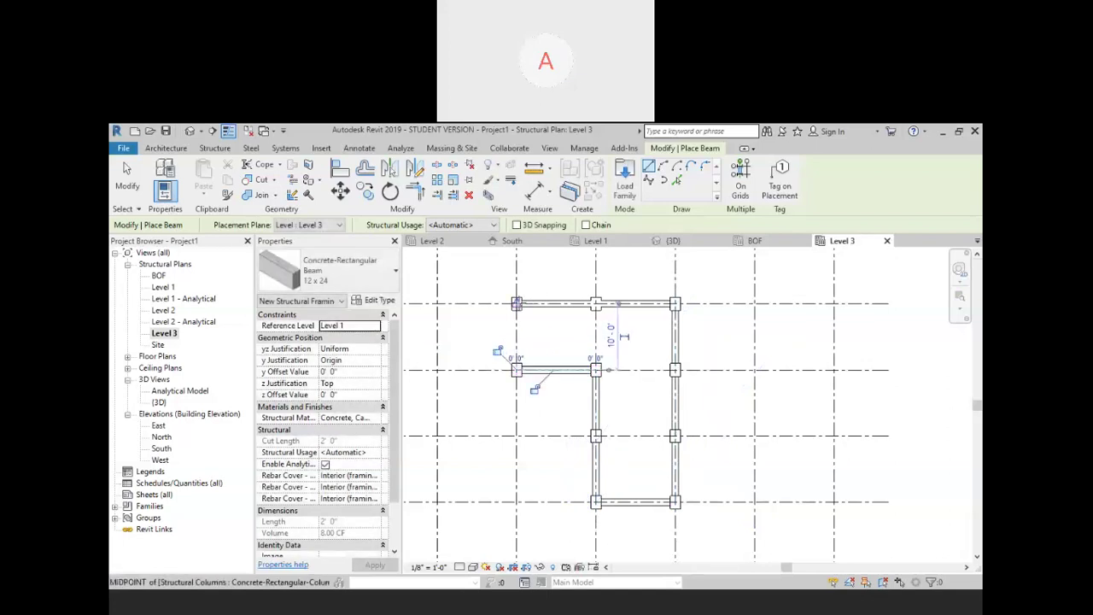
click(516, 304)
click(516, 369)
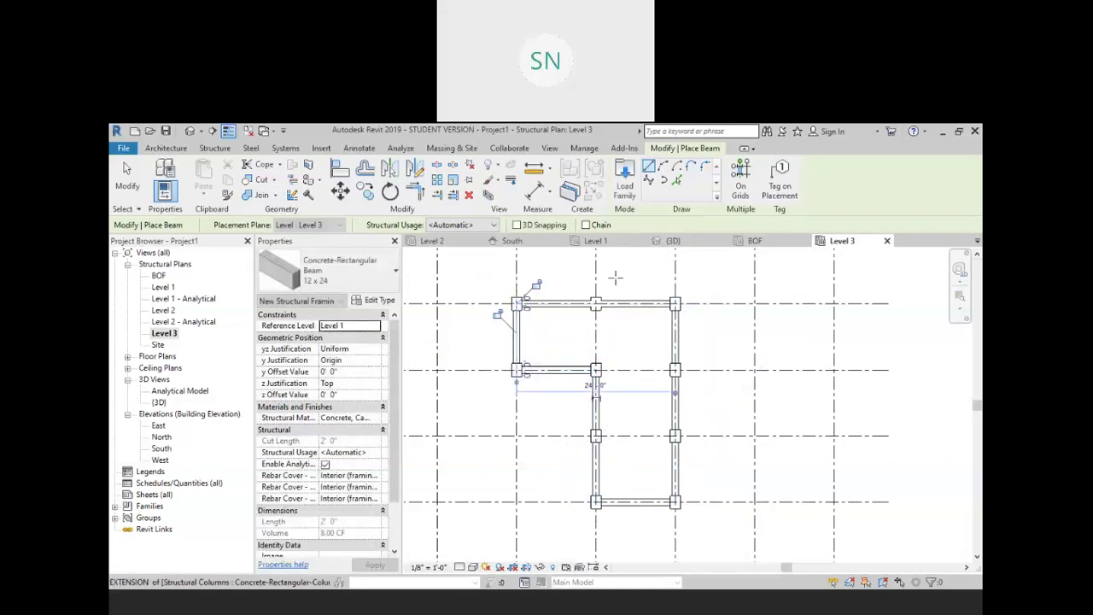
right_click(617, 271)
right_click(653, 283)
click(673, 289)
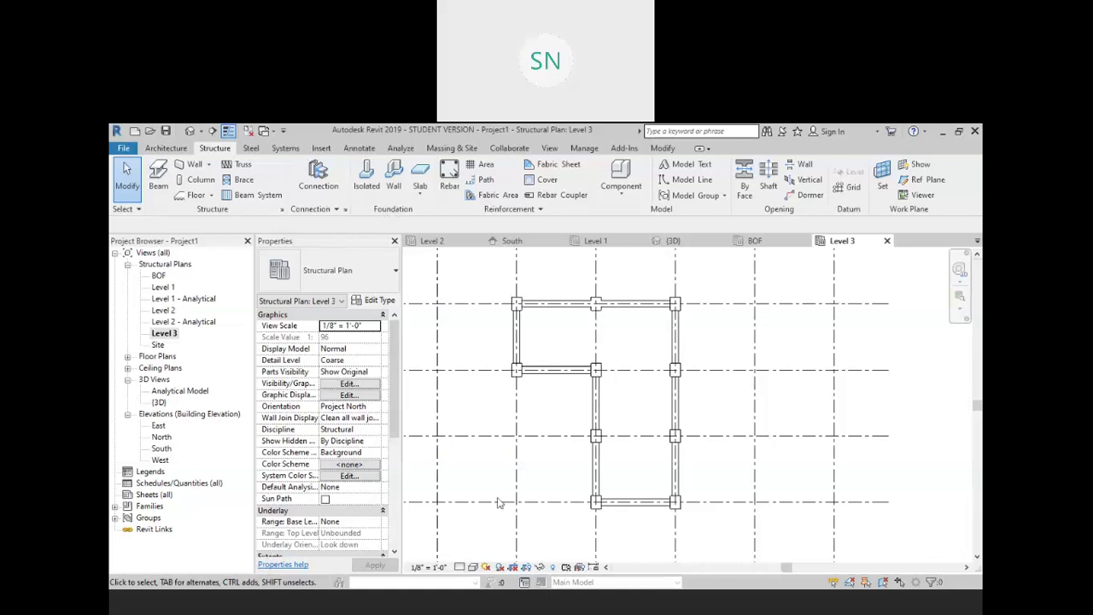
Start a 6" Concrete structural floor on Level 3 and pick boundary lines offset 5' outward from grids E and 2
scroll(500, 503, down, 2)
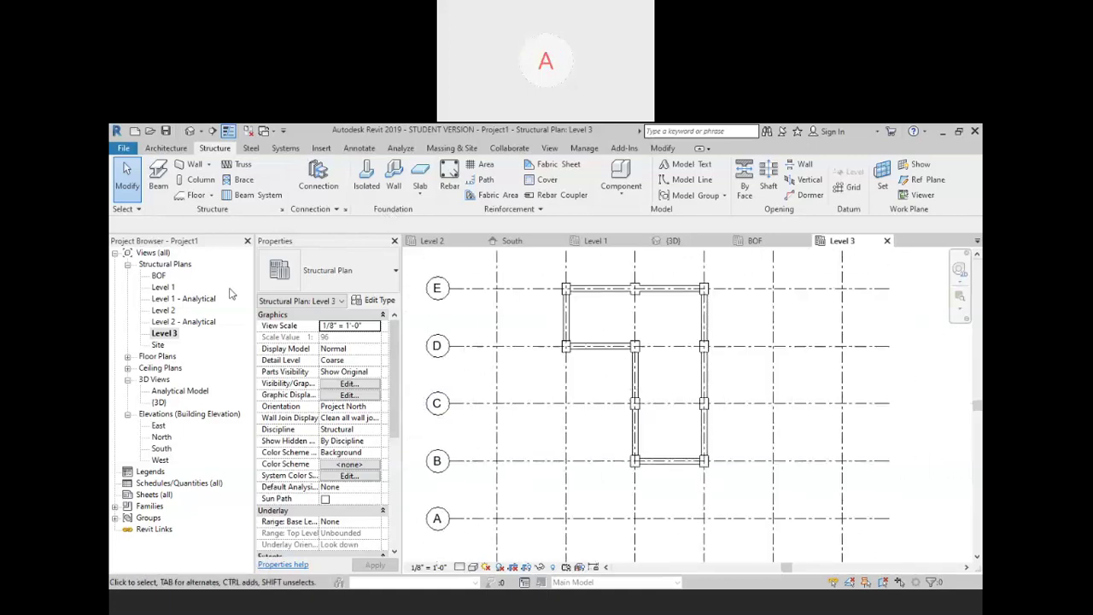
click(190, 195)
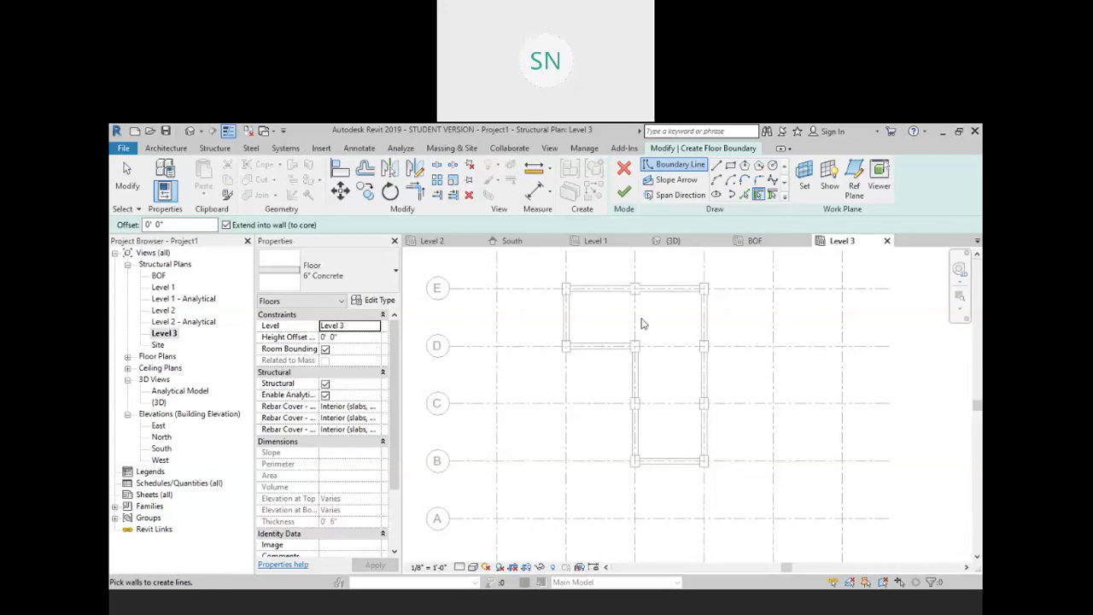
click(744, 195)
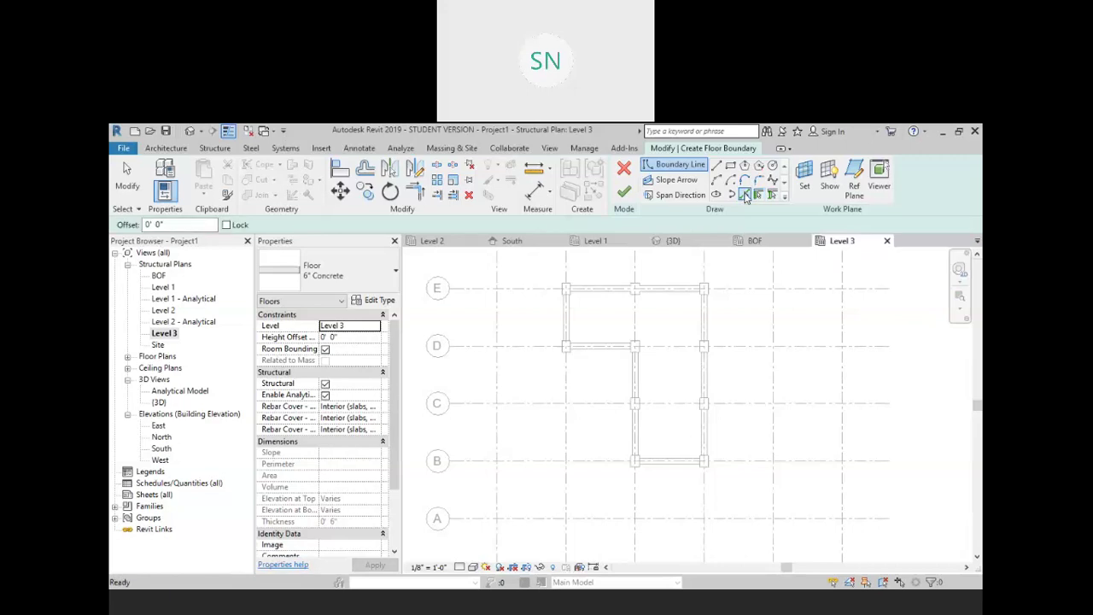
drag(188, 224, 113, 231)
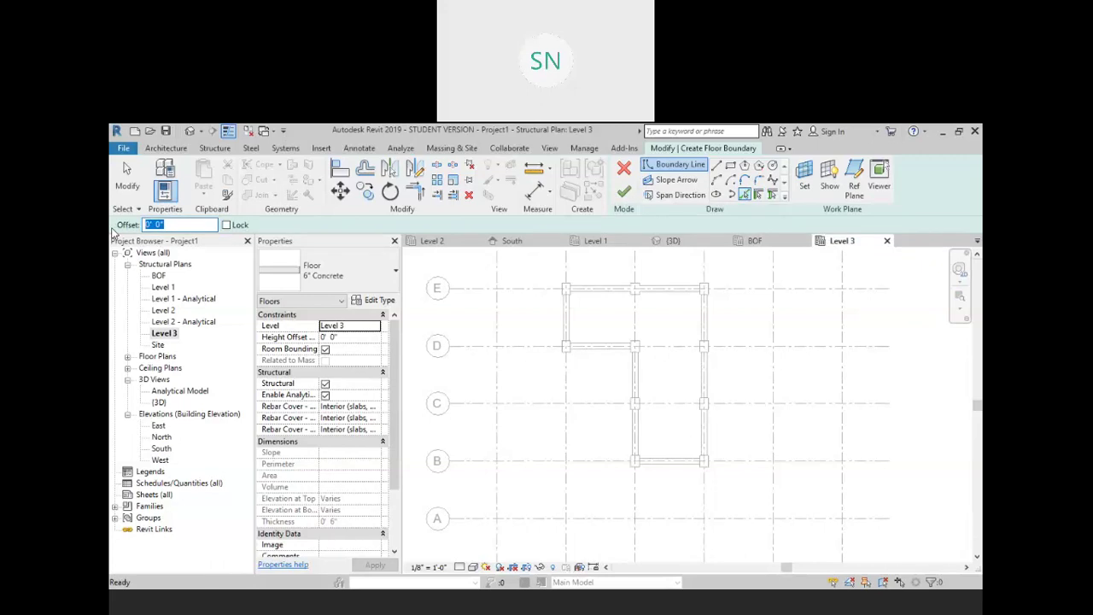
text(5)
click(549, 293)
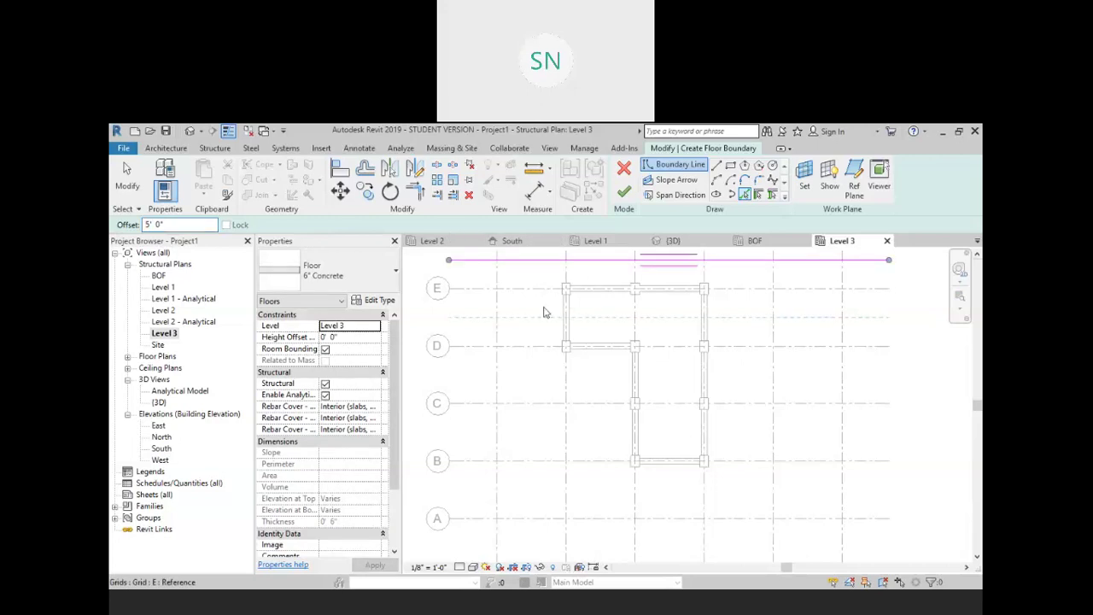
click(564, 384)
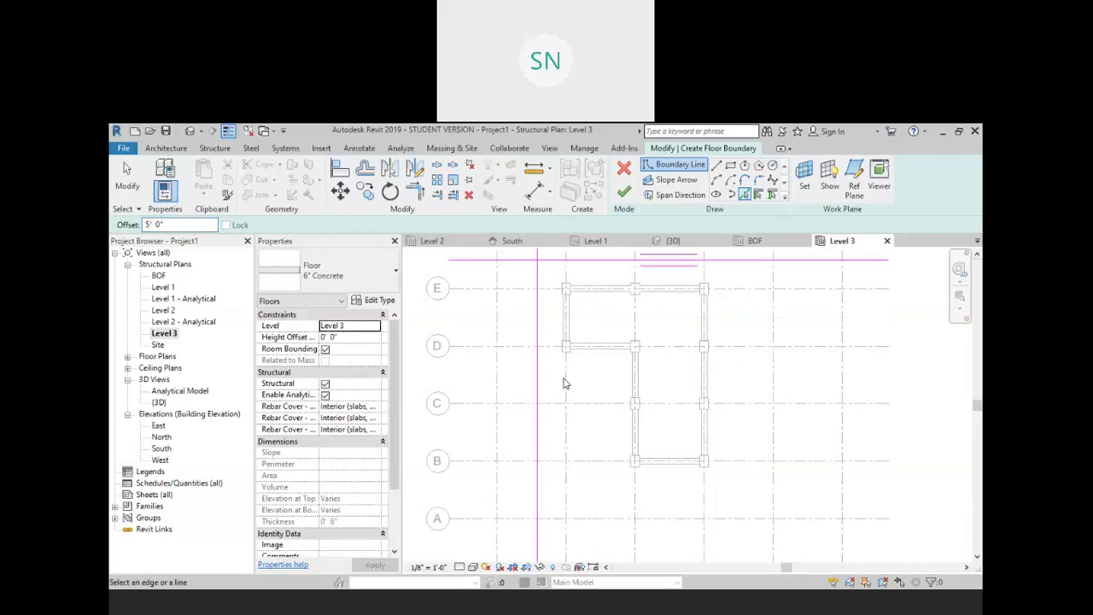
Add floor boundary lines offset 5' outward from grids 3, D, 4 and B, outside the beam layout
click(635, 498)
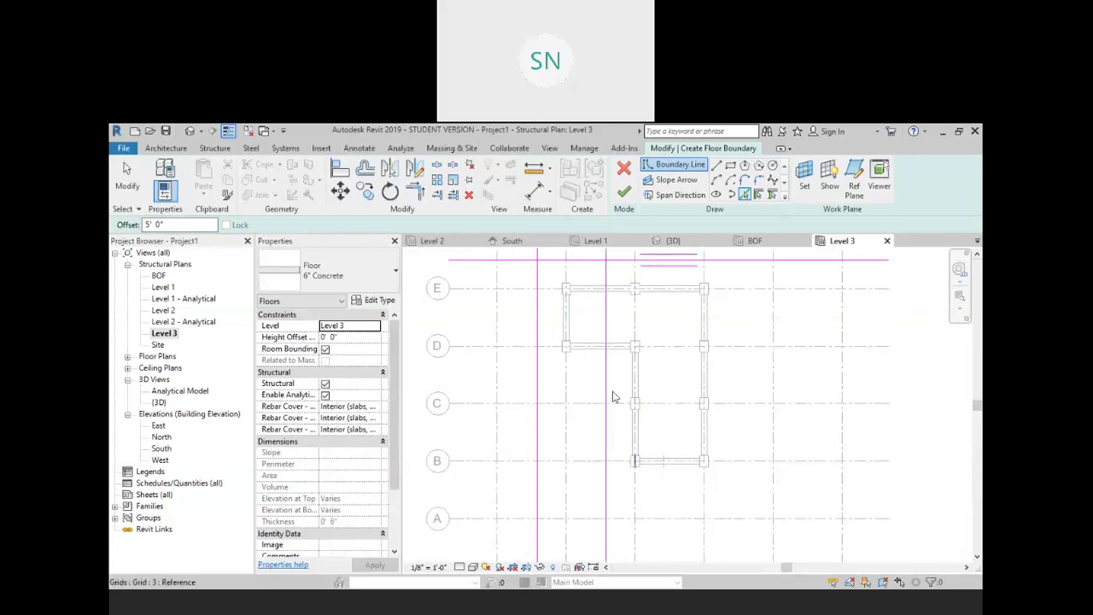
click(656, 354)
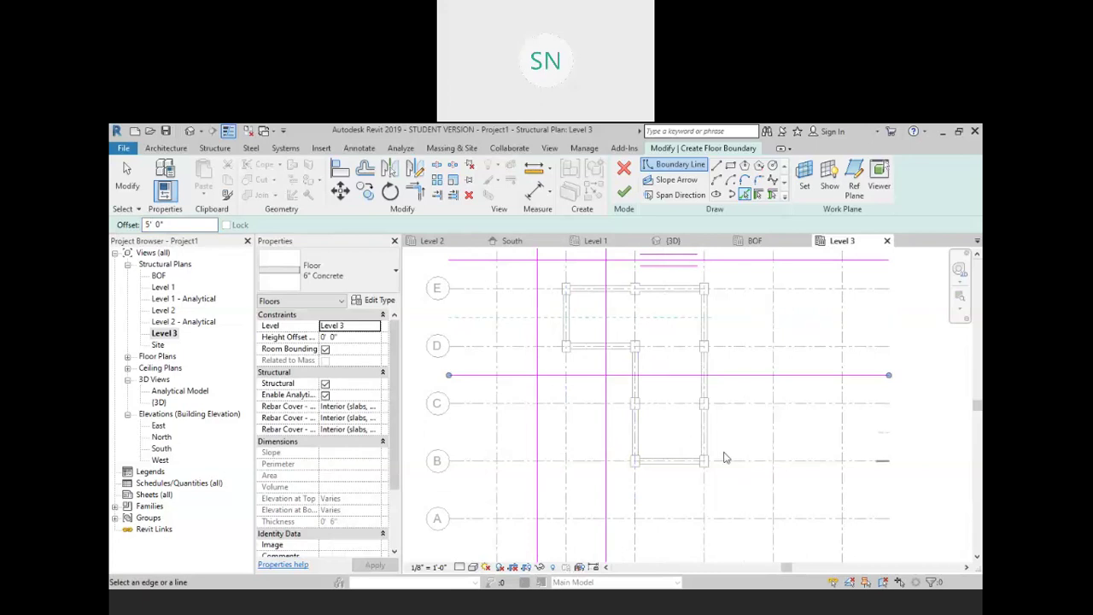
click(708, 493)
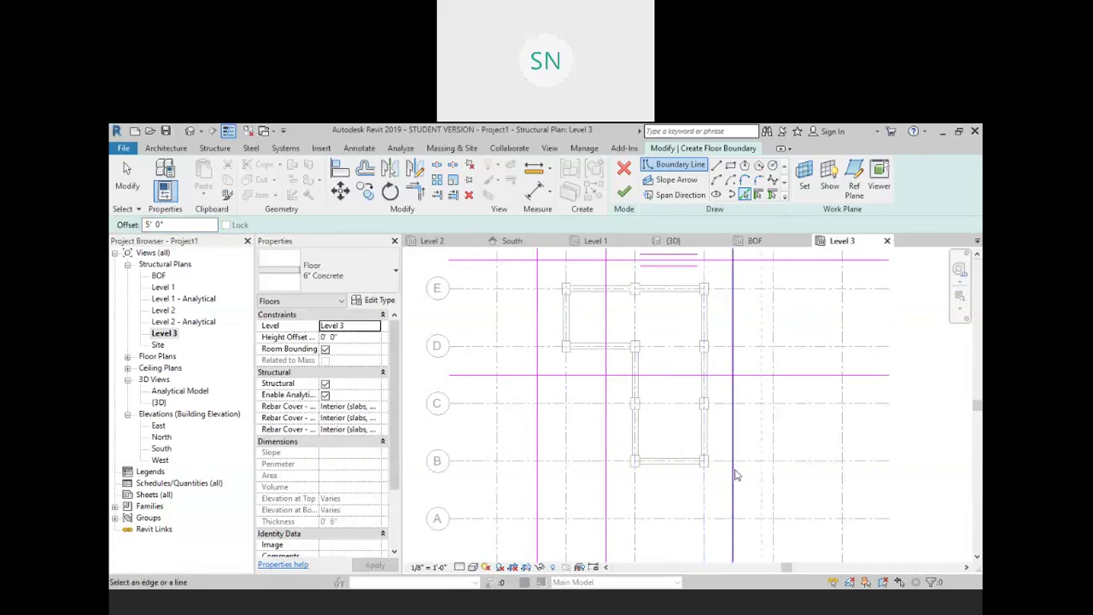
click(745, 462)
scroll(819, 427, down, 2)
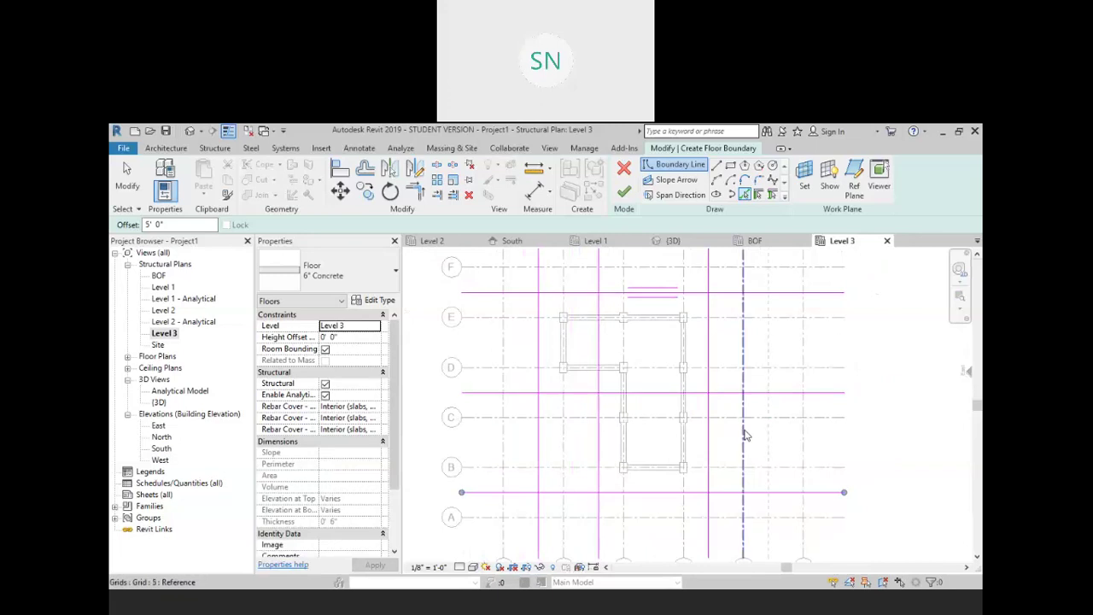
middle_drag(811, 400, 780, 357)
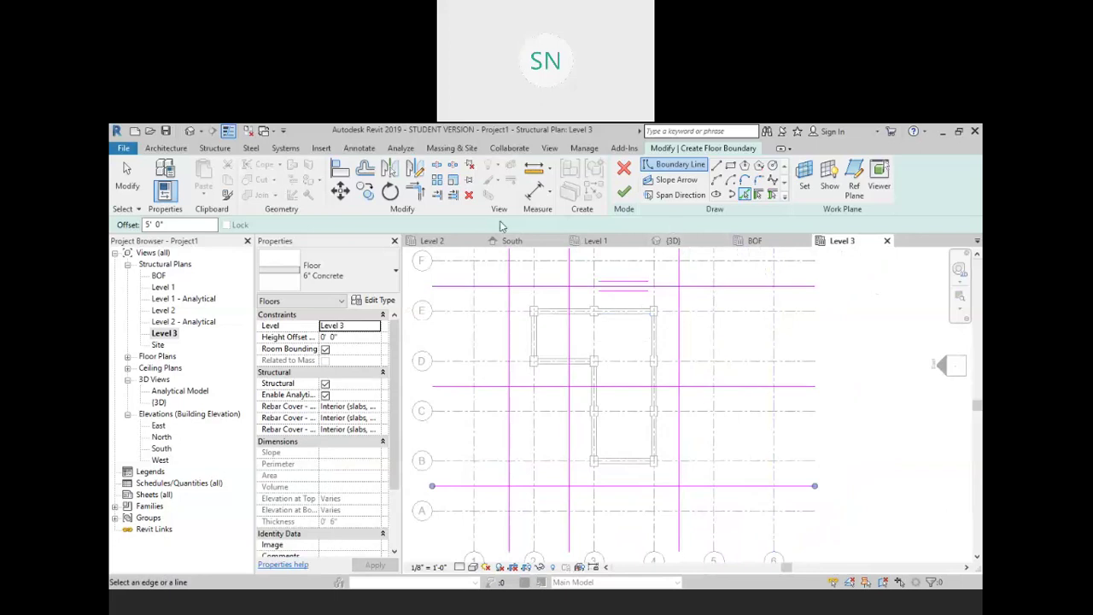
Trim the floor boundary lines beside grids D and 3, D and 2, and E and 2 into corners
click(414, 189)
click(553, 387)
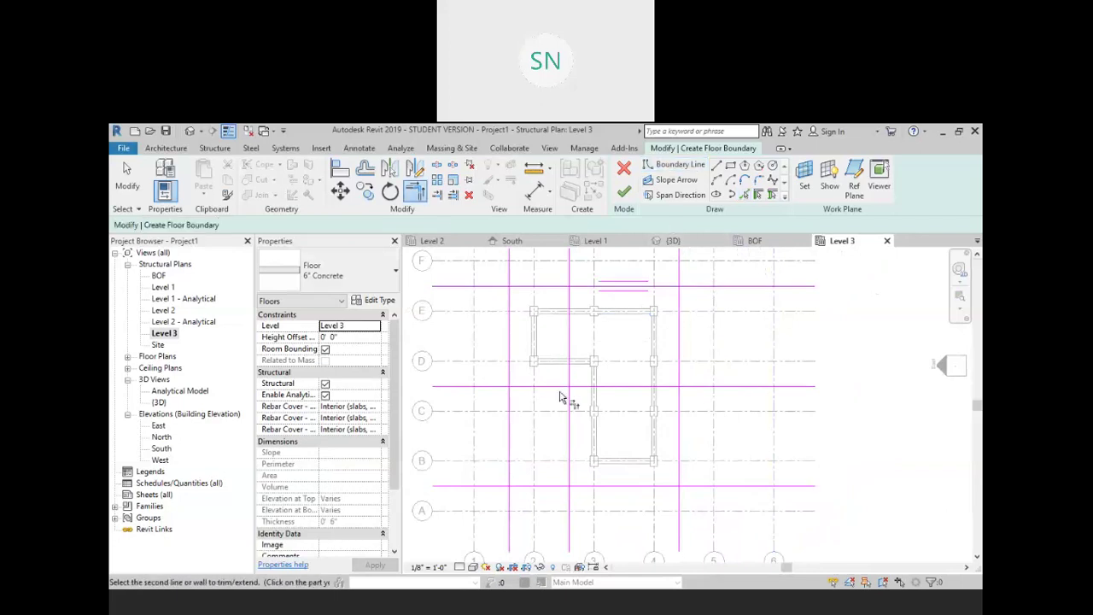
click(569, 415)
click(509, 364)
click(538, 387)
click(528, 291)
click(510, 314)
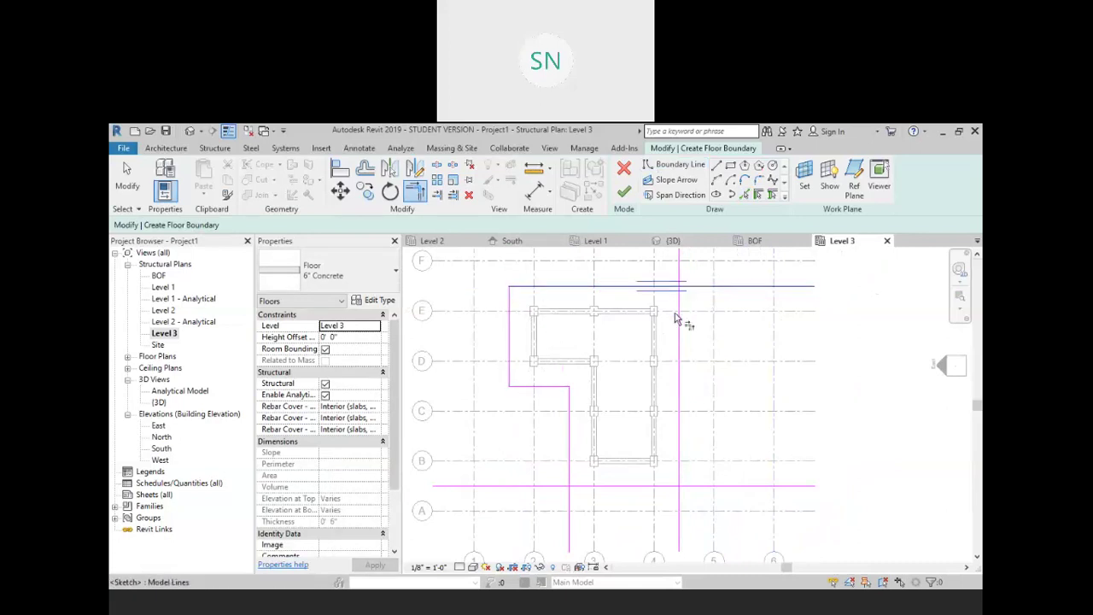
Trim the boundary lines beside grids E and 4, B and 4, and B and 3 to close the L-shaped outline, and end trimming
click(679, 320)
click(657, 487)
click(681, 458)
click(605, 486)
click(569, 467)
scroll(575, 390, up, 5)
scroll(761, 419, down, 3)
middle_drag(646, 407, 631, 404)
right_click(652, 307)
click(675, 312)
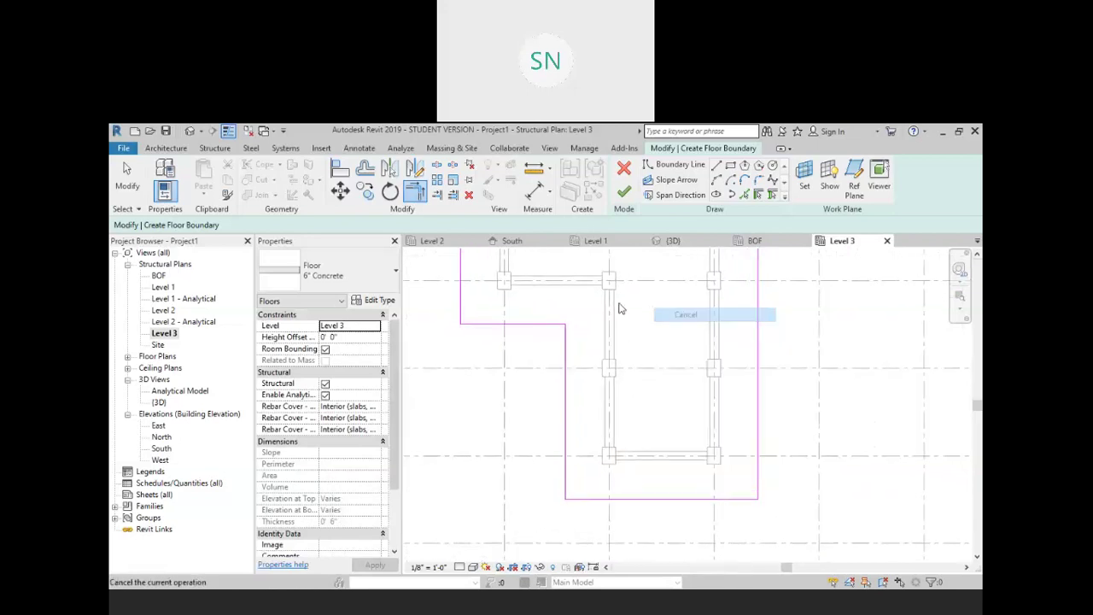
Set the distance between grid 3 and its adjacent floor boundary line to 2'
click(565, 399)
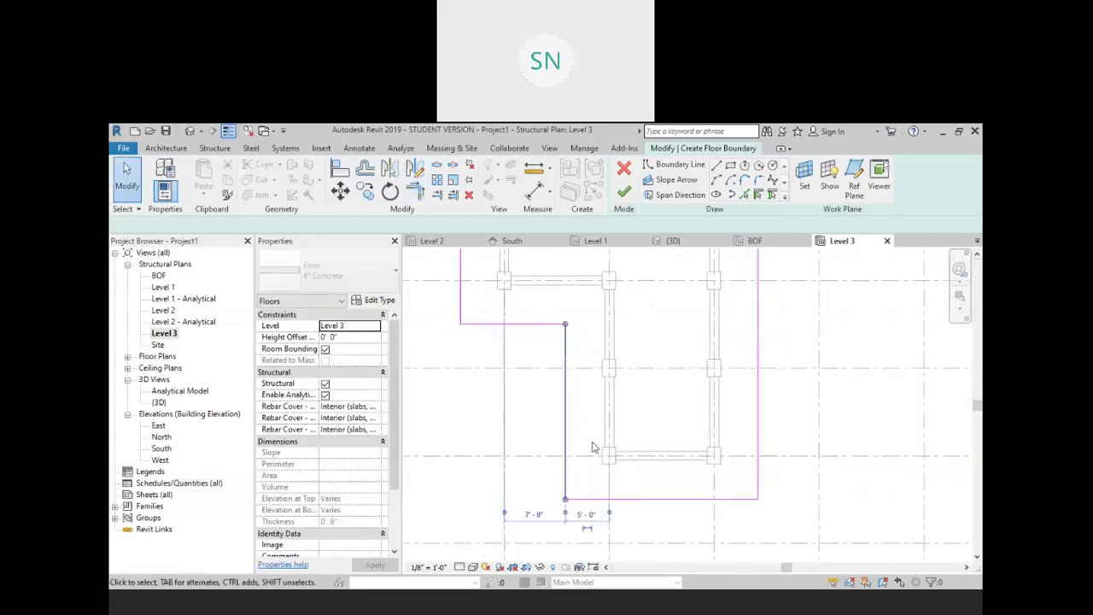
click(585, 515)
text(2)
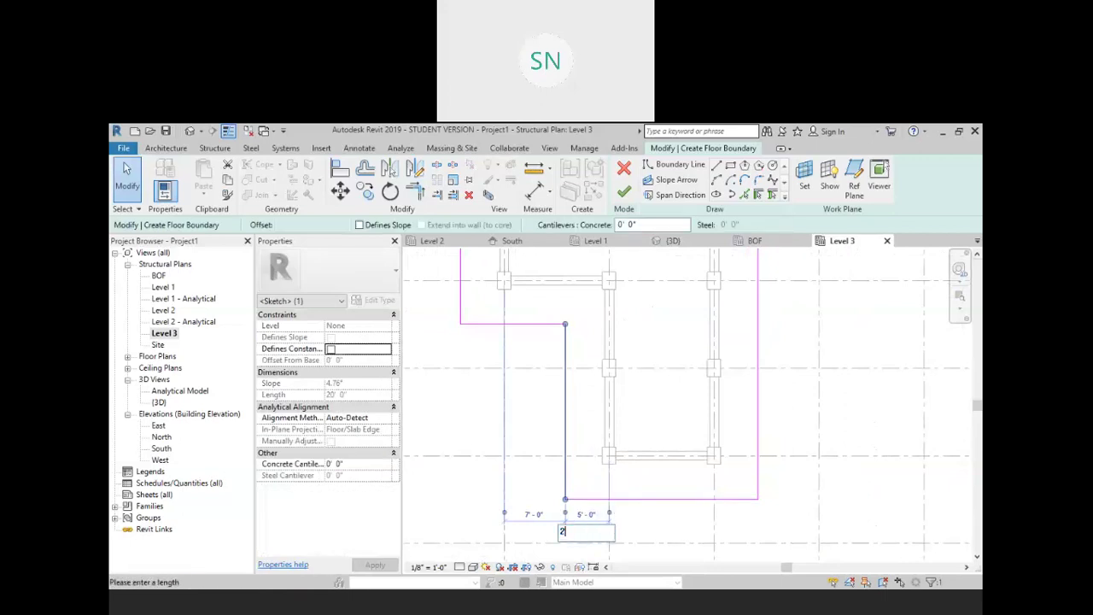
key(Return)
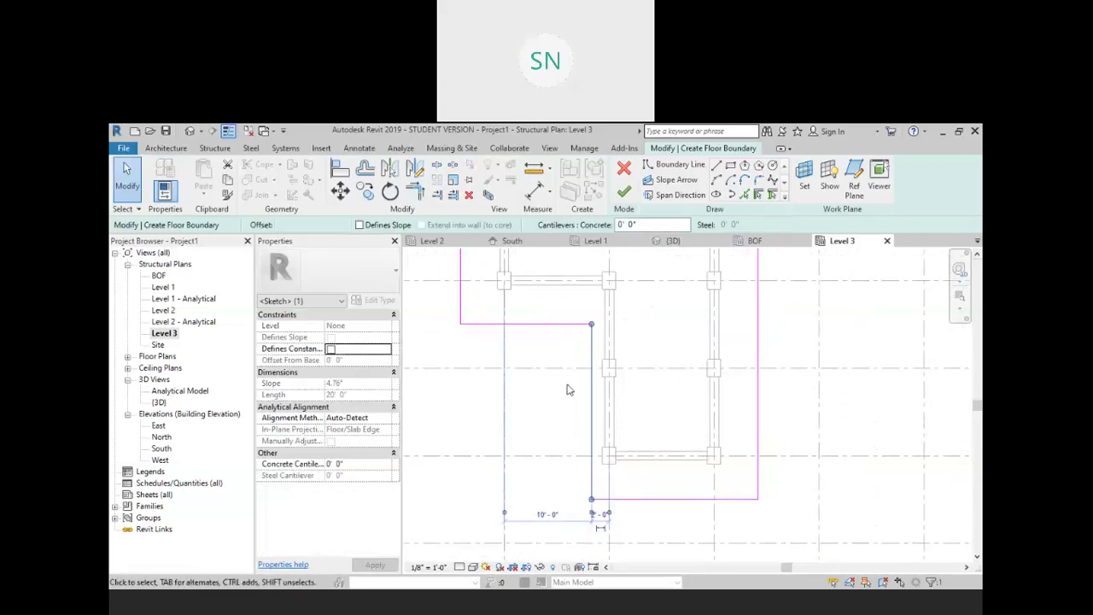
click(687, 329)
Fillet the inner corner of the L-shaped floor boundary with an arc of about 6'-6" radius
middle_drag(670, 348, 700, 431)
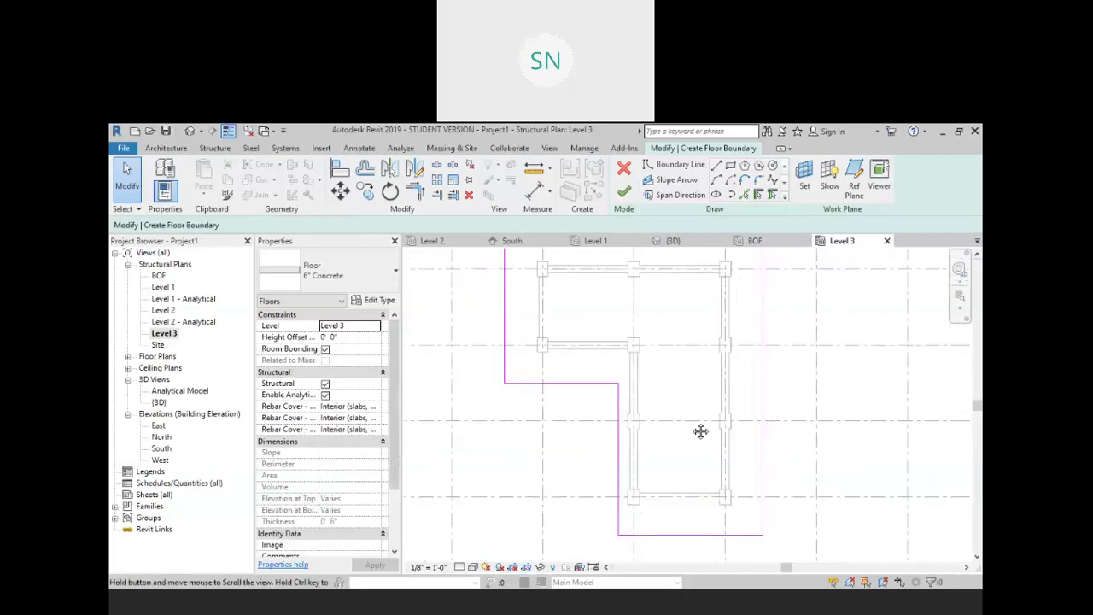
scroll(696, 418, up, 1)
scroll(696, 434, down, 2)
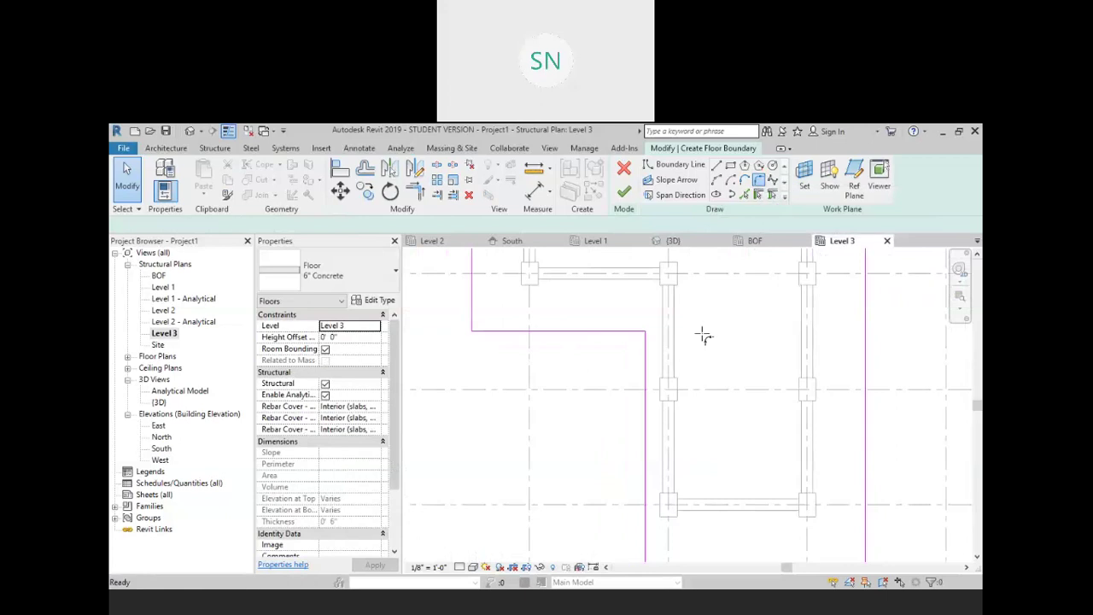
click(758, 180)
click(630, 331)
click(645, 365)
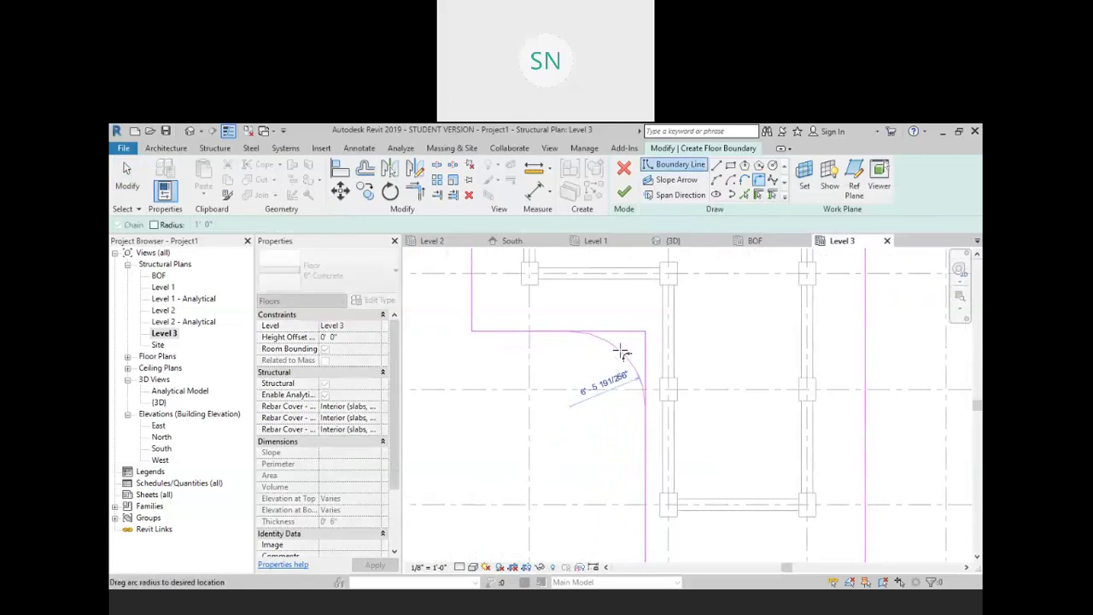
click(621, 352)
scroll(686, 454, down, 3)
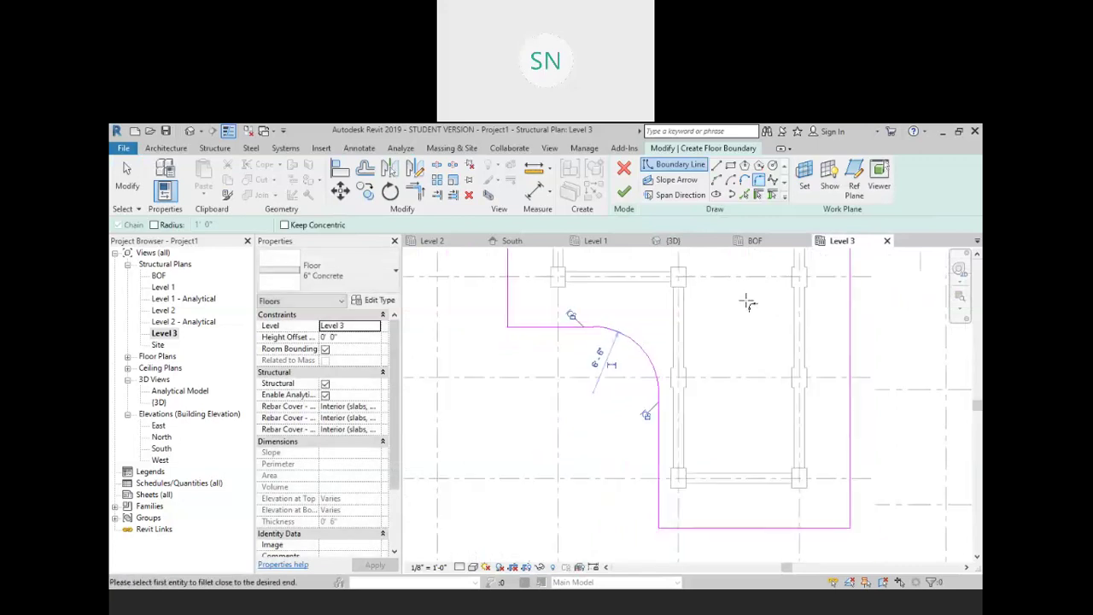
Finish the Level 3 floor sketch and clear the selection
click(624, 191)
right_click(438, 293)
click(482, 300)
right_click(451, 298)
click(481, 306)
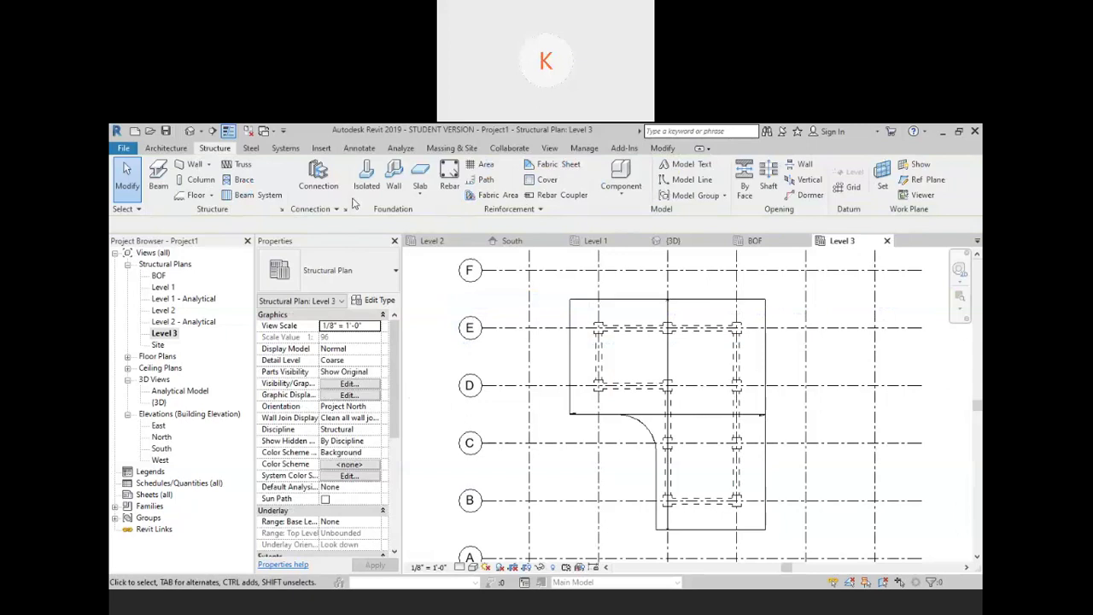
scroll(724, 333, down, 4)
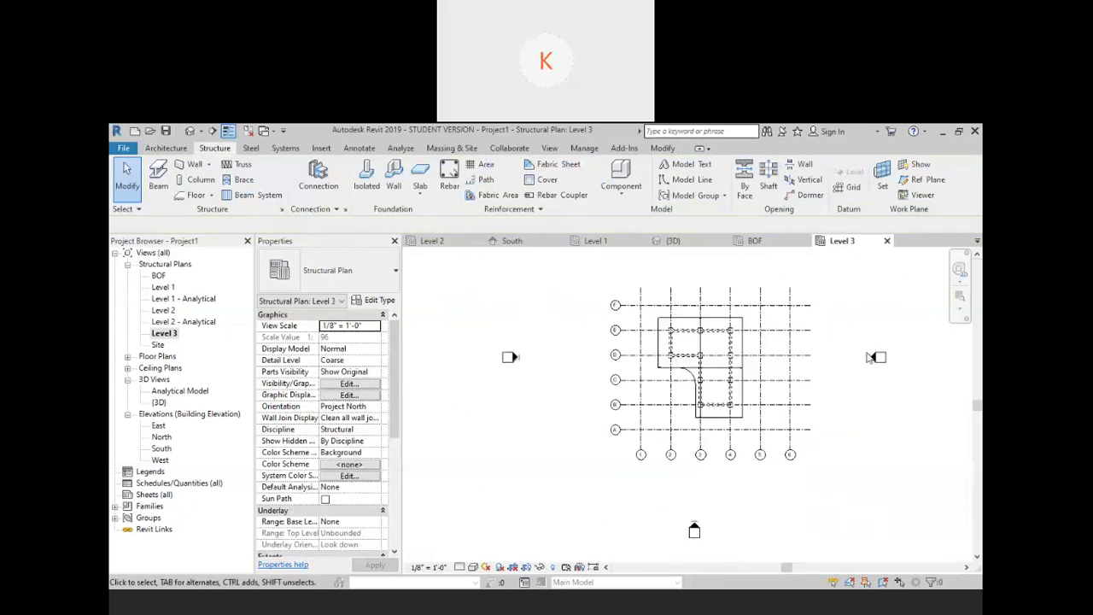
scroll(829, 313, up, 3)
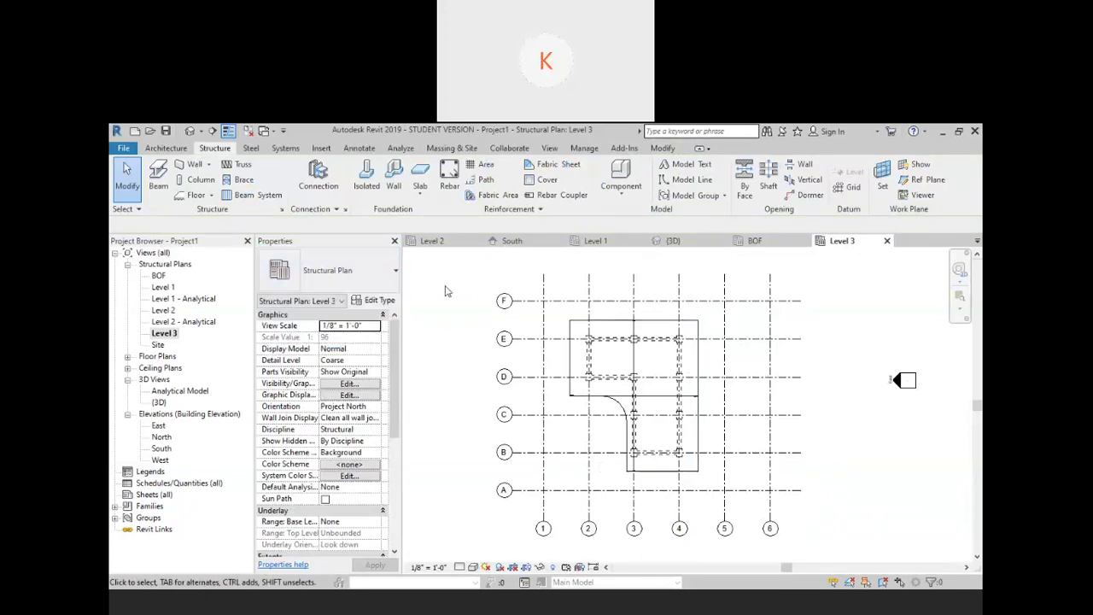
Open the 3D view and inspect the Level 3 slab with its curved corner and the supporting columns and beams
click(191, 131)
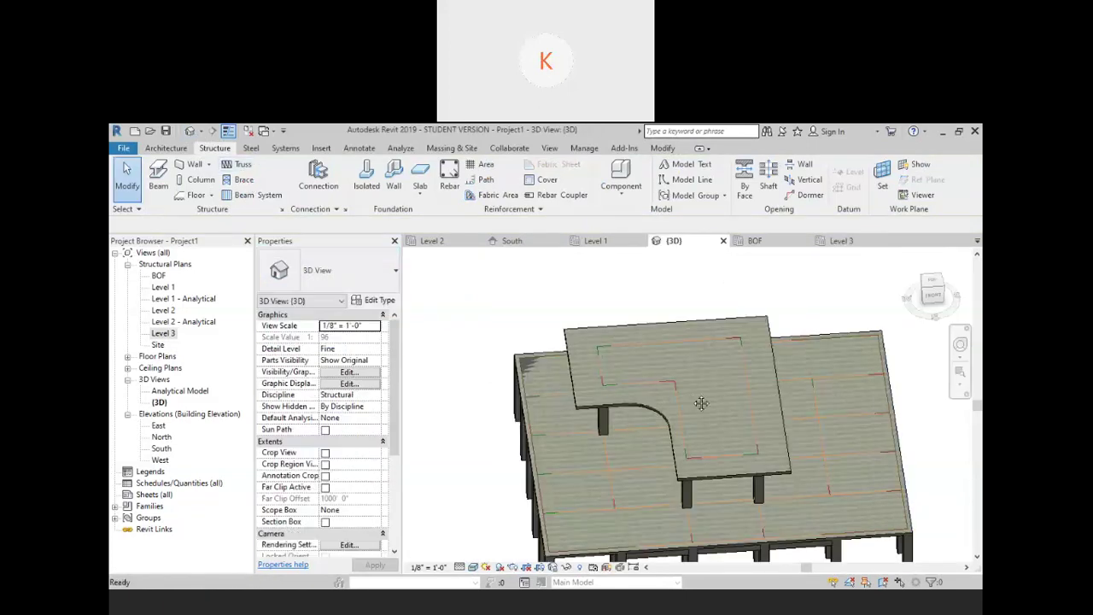
scroll(648, 350, down, 3)
shift+middle_drag(649, 386, 605, 374)
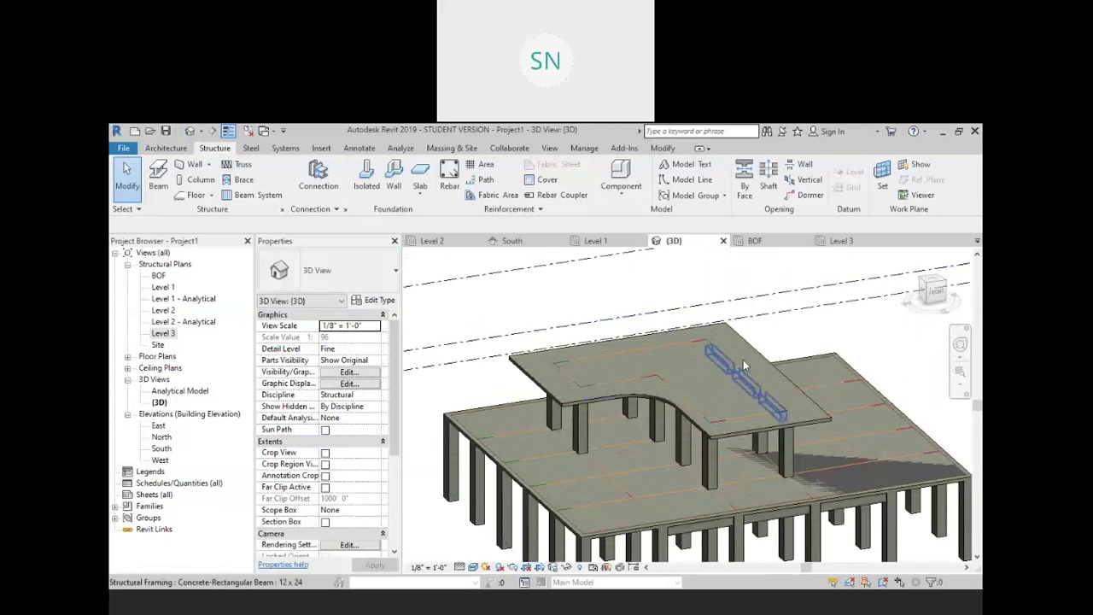
middle_drag(713, 372, 712, 442)
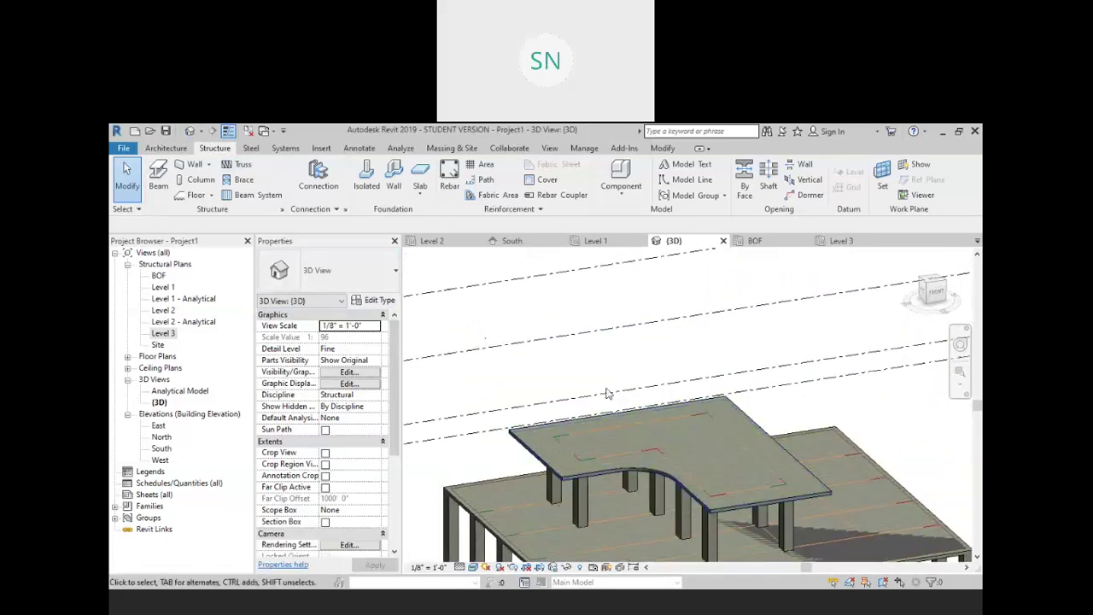
shift+middle_drag(654, 358, 651, 393)
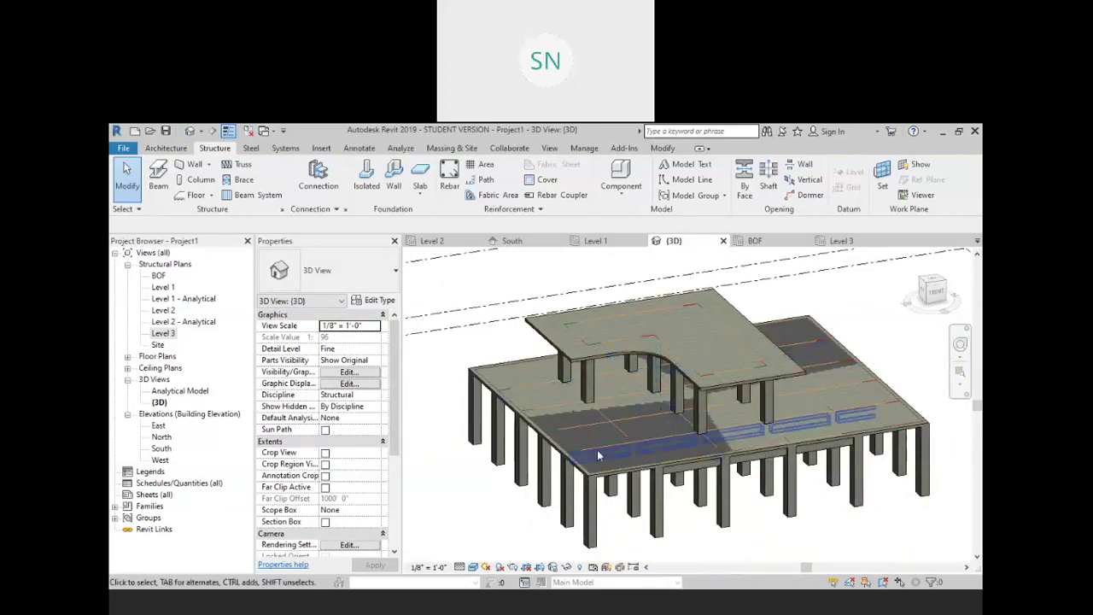
middle_drag(644, 478, 666, 373)
mouse_move(647, 443)
shift+middle_down()
mouse_move(708, 448)
mouse_move(683, 439)
mouse_move(671, 419)
mouse_move(695, 448)
mouse_move(675, 427)
mouse_move(688, 461)
mouse_move(713, 431)
mouse_move(648, 422)
shift+middle_up()
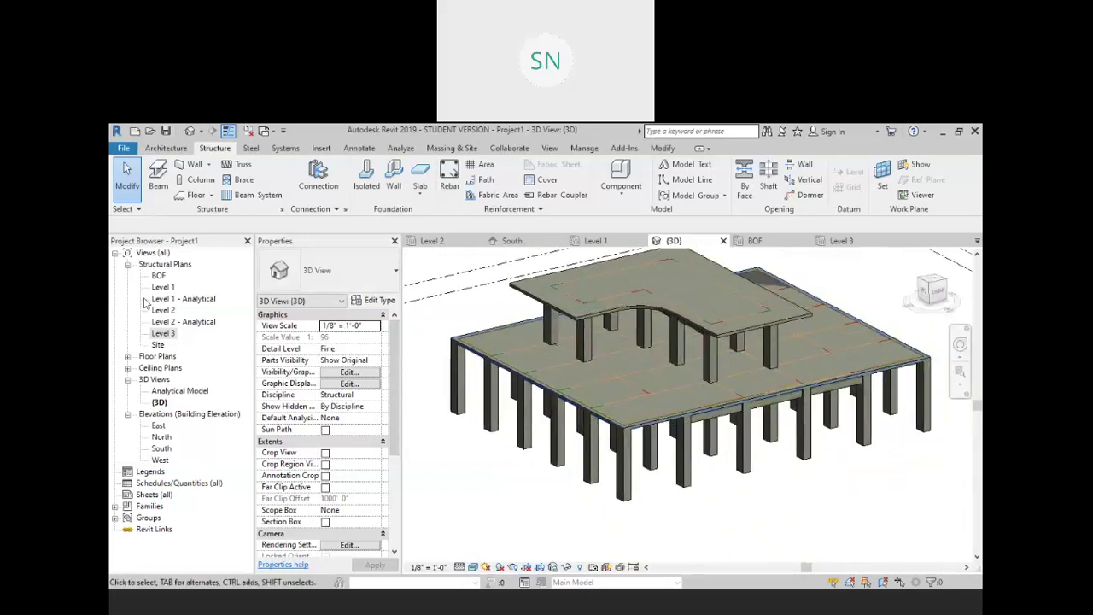
In the Level 1 plan, start a Generic - 8" structural wall with its height set up to Level 2
double_click(163, 287)
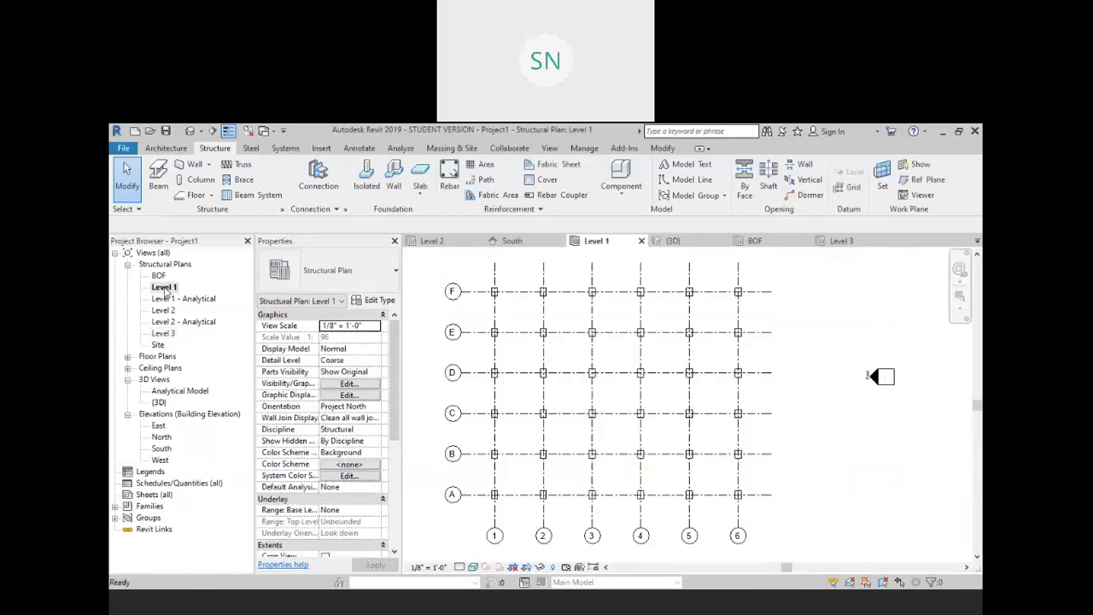
middle_drag(576, 329, 616, 350)
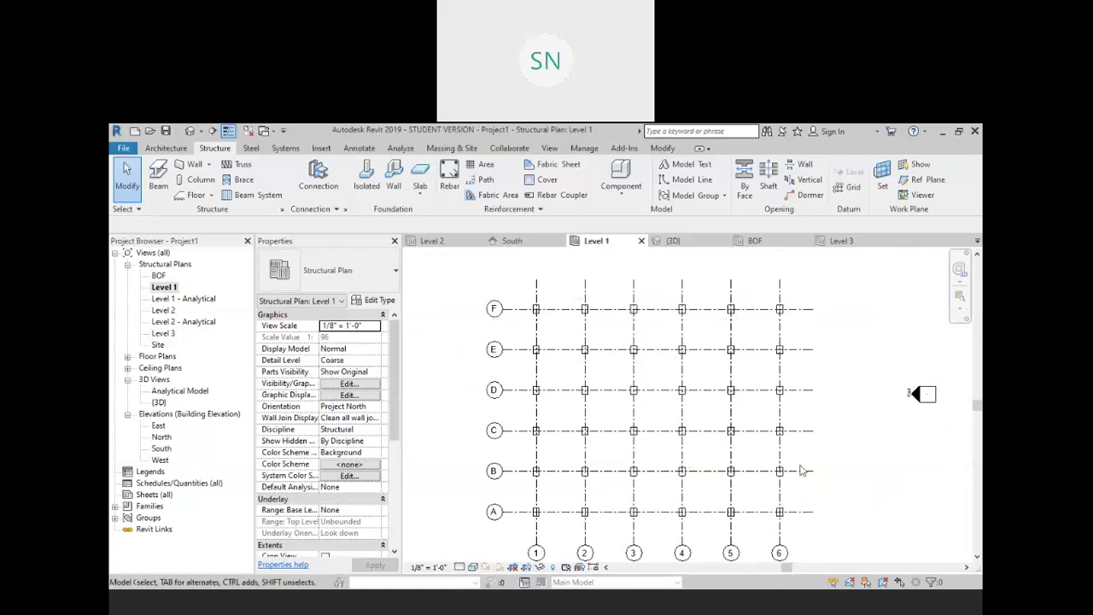
click(195, 168)
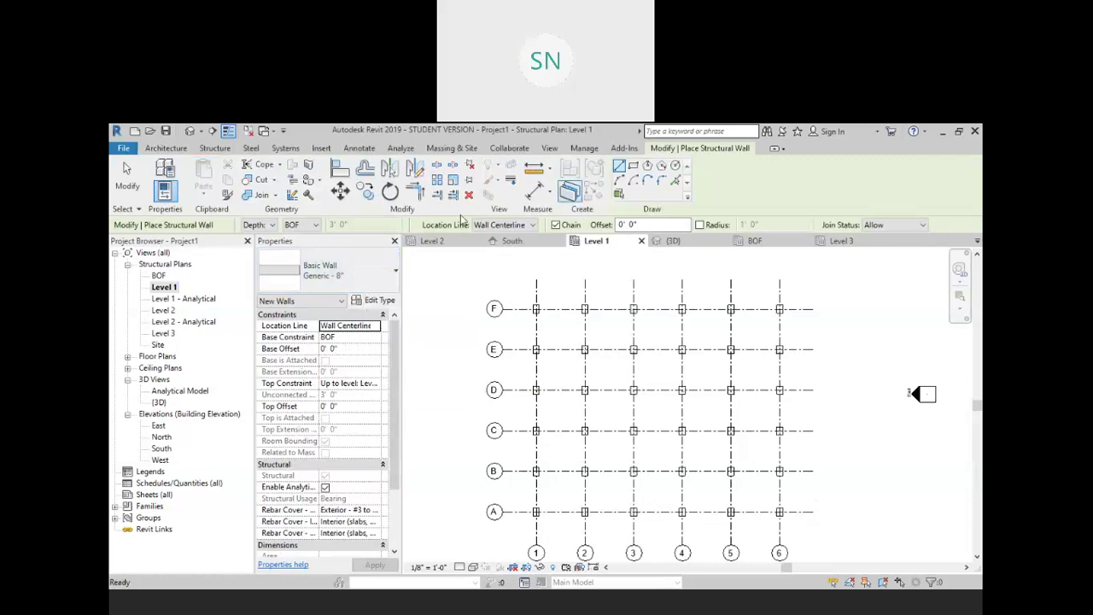
click(266, 225)
click(252, 243)
click(308, 225)
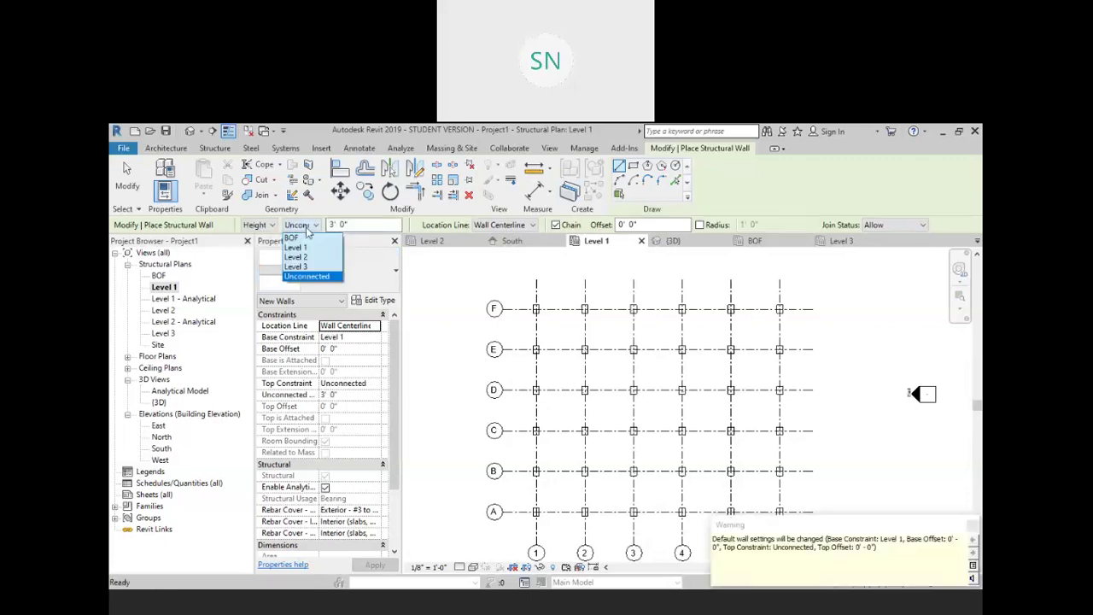
click(295, 256)
Draw the Generic - 8" walls along grid F from grid 1 to grid 6 and along grid 6 down to grid A
scroll(552, 305, up, 3)
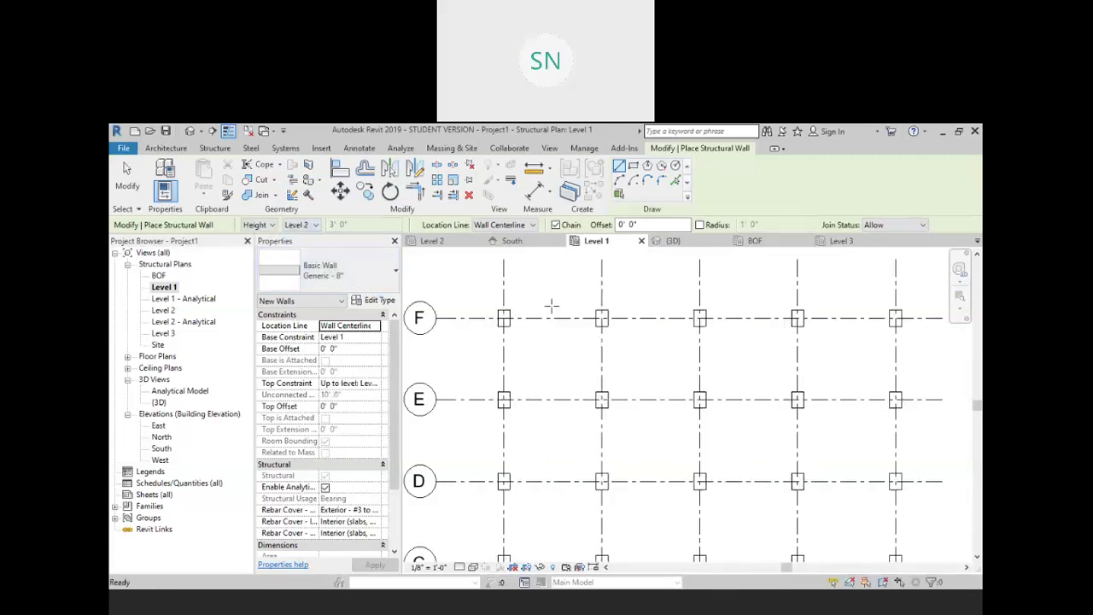
click(503, 318)
scroll(529, 287, down, 2)
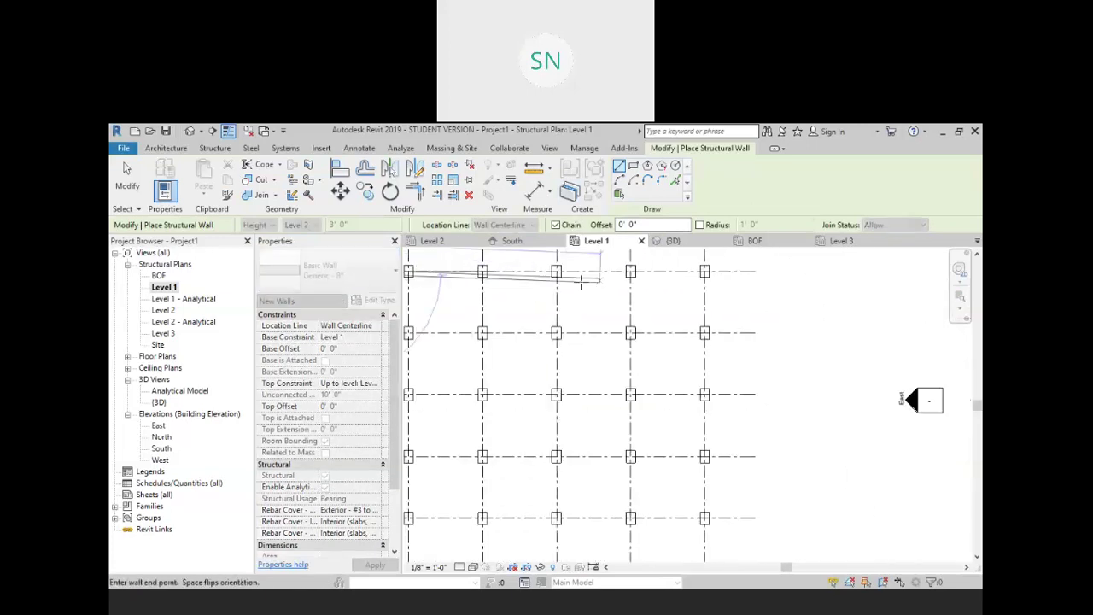
click(704, 271)
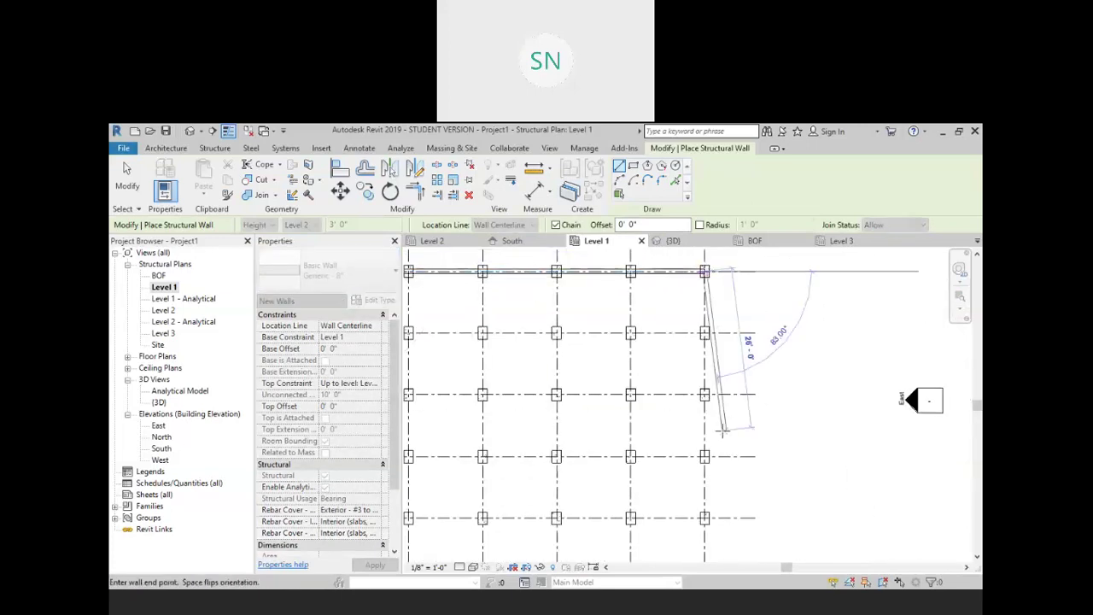
scroll(721, 431, down, 2)
scroll(725, 444, up, 3)
click(692, 450)
right_click(813, 358)
click(840, 364)
right_click(813, 358)
click(841, 365)
scroll(812, 463, down, 2)
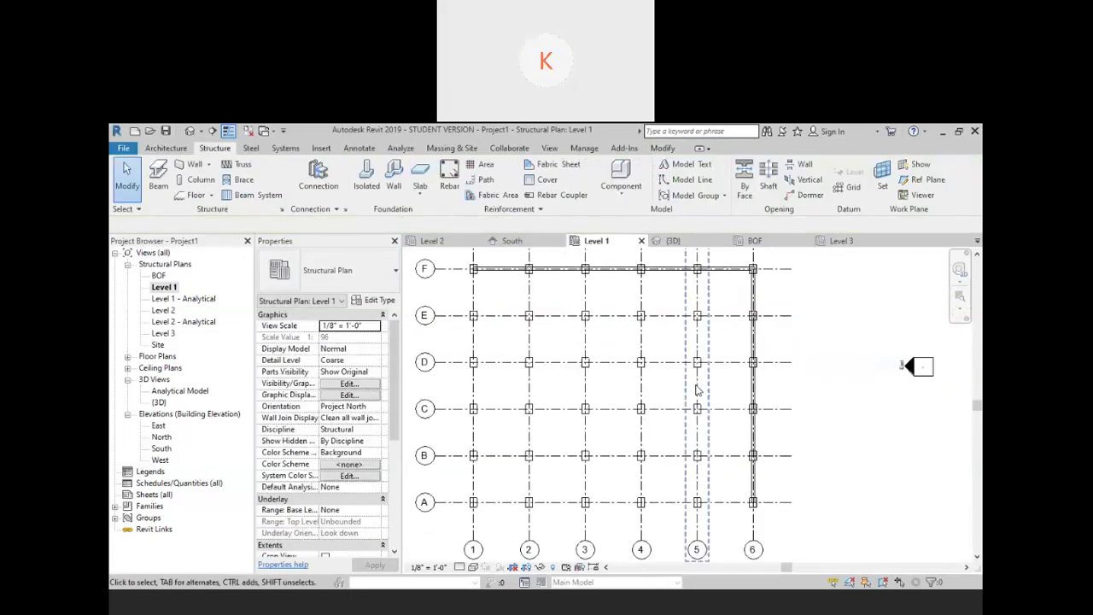
Open the 3D view and examine where the new walls end relative to the bases of the columns
middle_drag(697, 418, 710, 451)
click(189, 131)
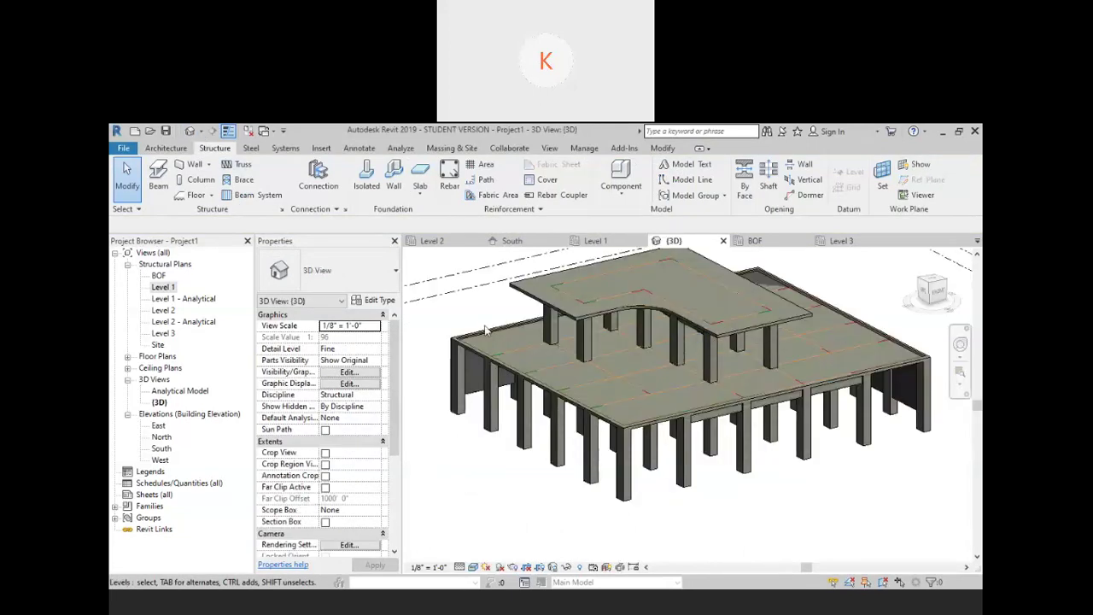
shift+middle_drag(524, 422, 693, 510)
scroll(655, 427, up, 2)
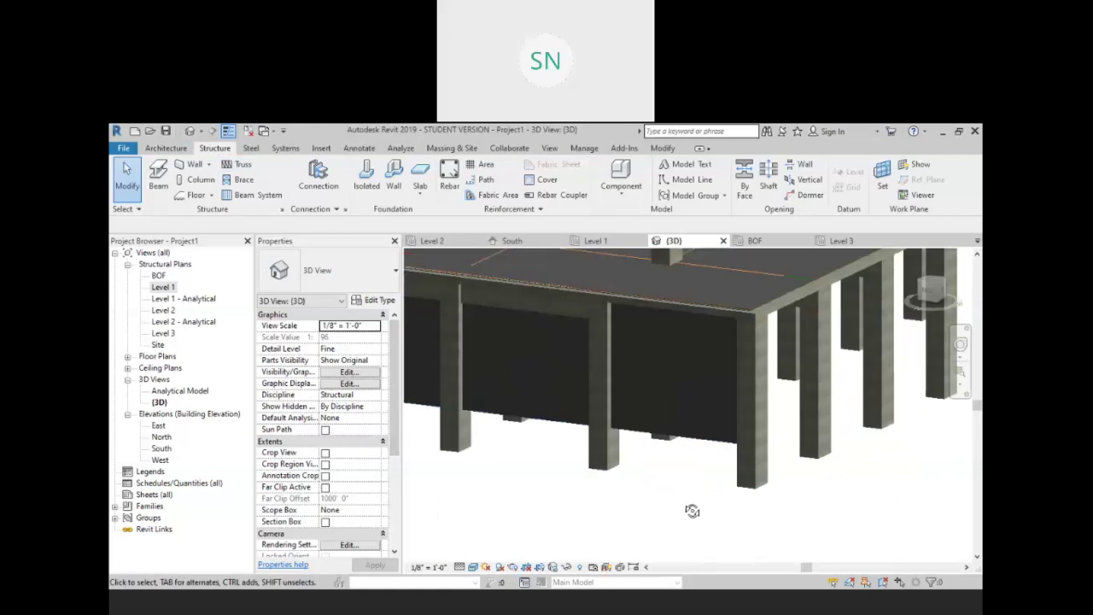
scroll(654, 451, up, 5)
shift+middle_drag(732, 430, 683, 427)
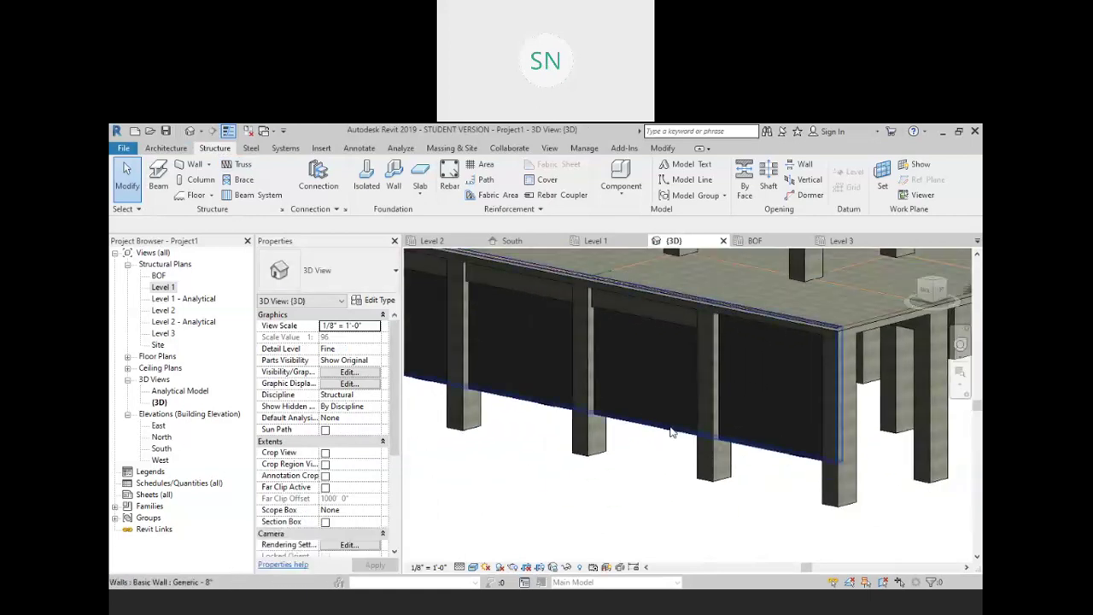
shift+middle_drag(671, 432, 696, 485)
scroll(583, 411, up, 4)
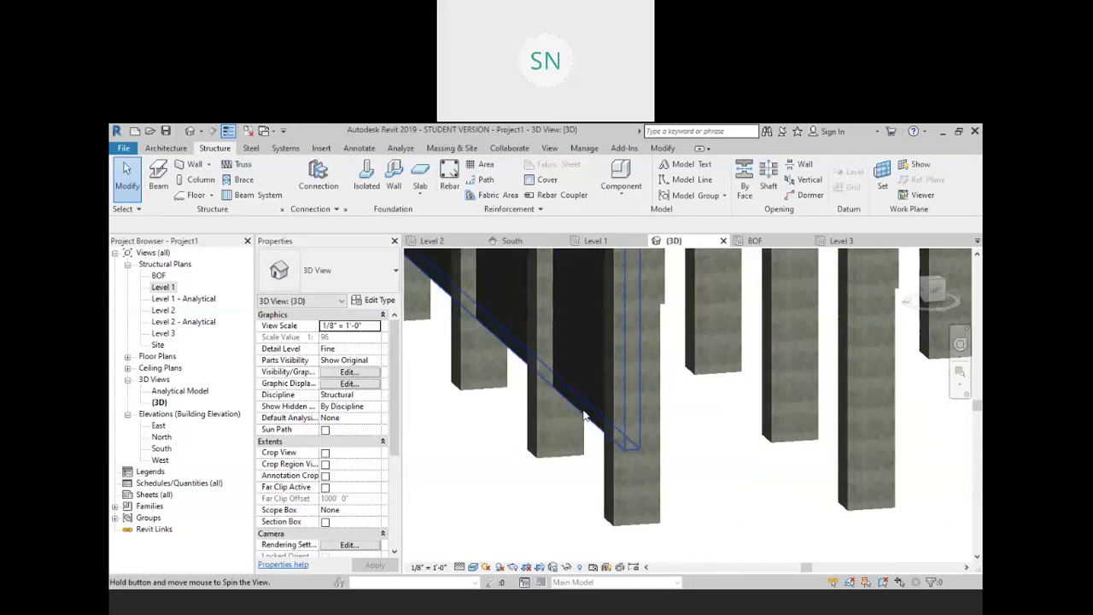
scroll(584, 397, up, 3)
scroll(584, 395, down, 4)
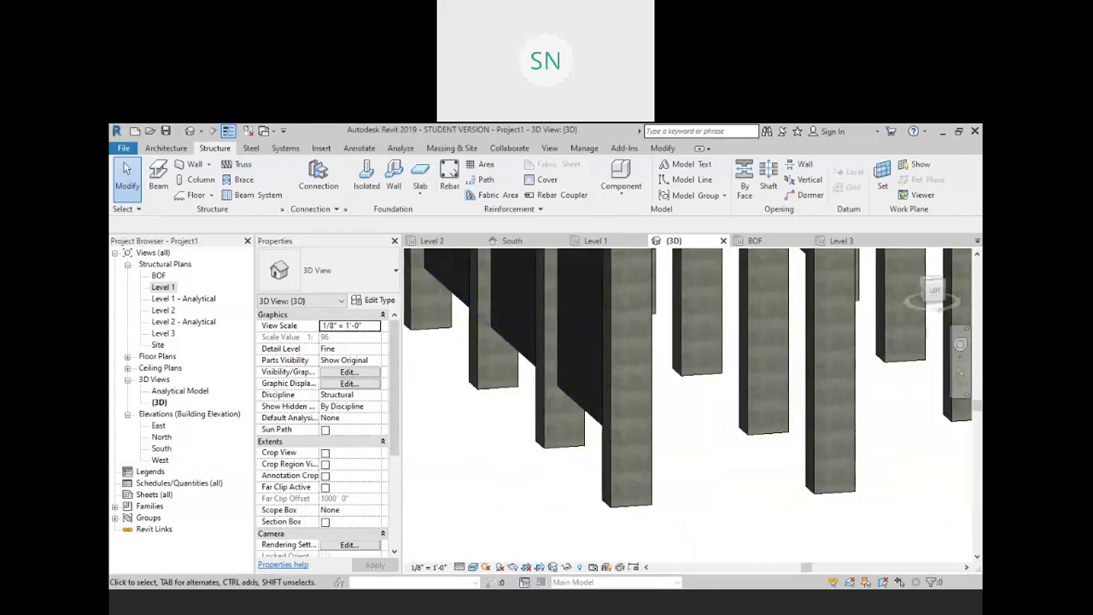
In the Level 1 plan, start a Foundation - 12" Concrete structural wall with its depth set down to BOF
double_click(163, 288)
scroll(499, 362, up, 4)
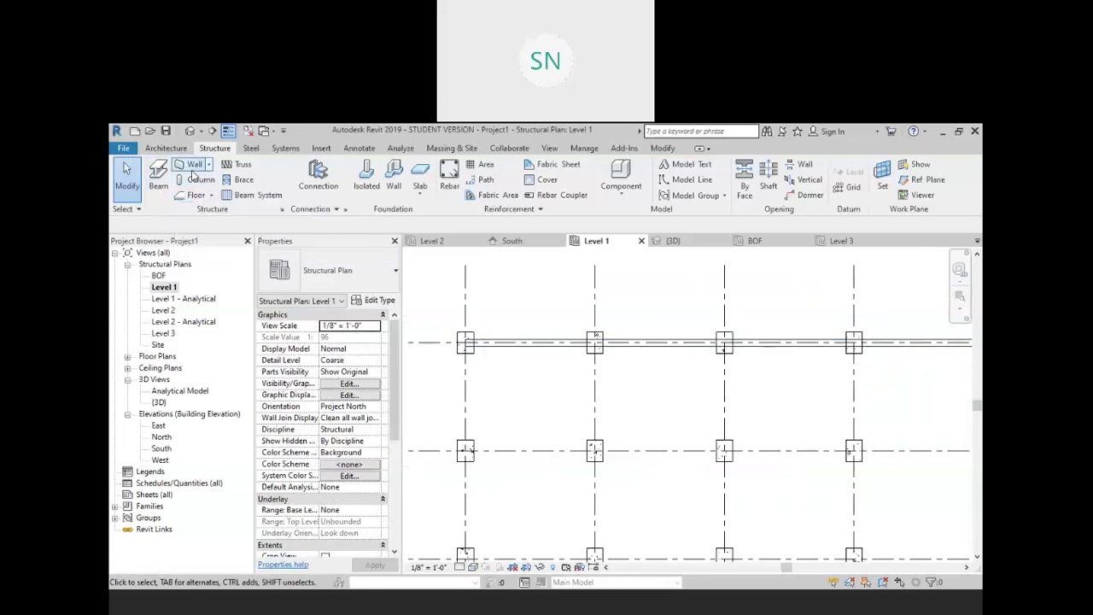
click(194, 167)
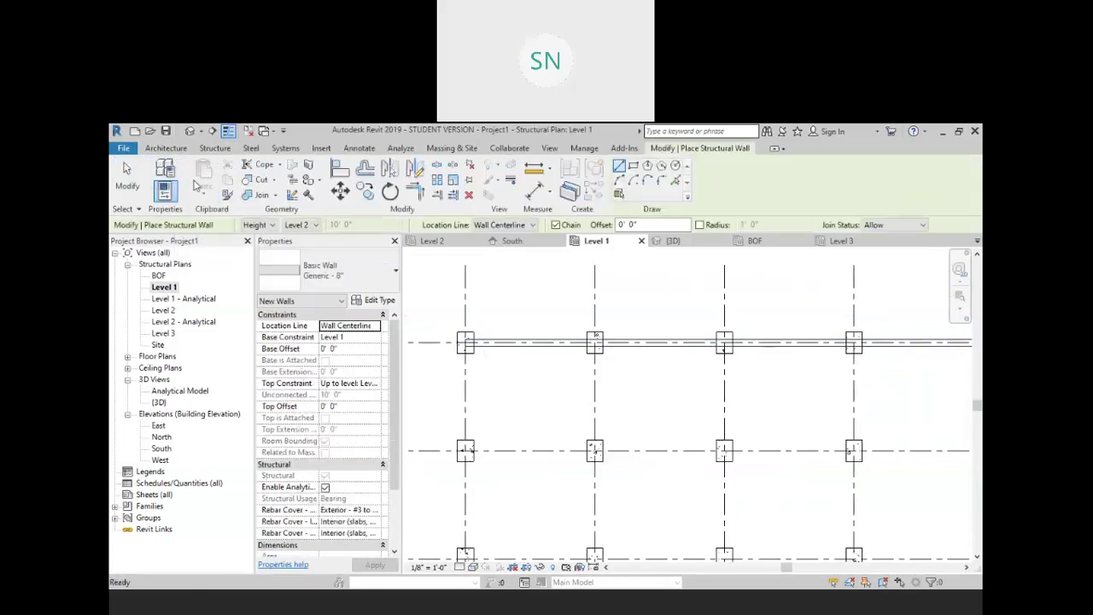
click(383, 260)
scroll(319, 439, down, 2)
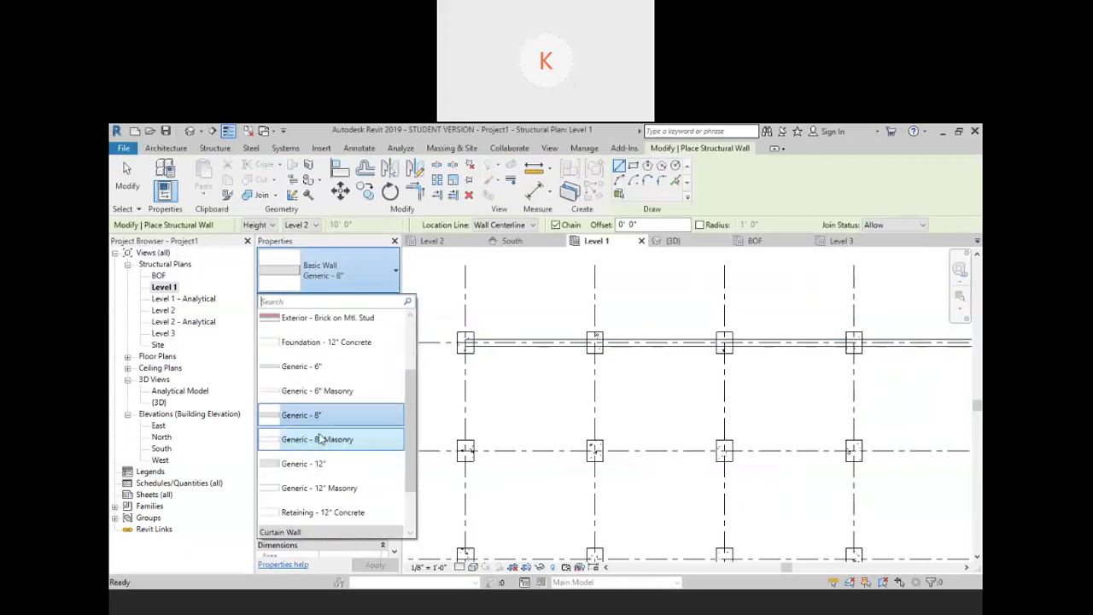
scroll(333, 440, down, 1)
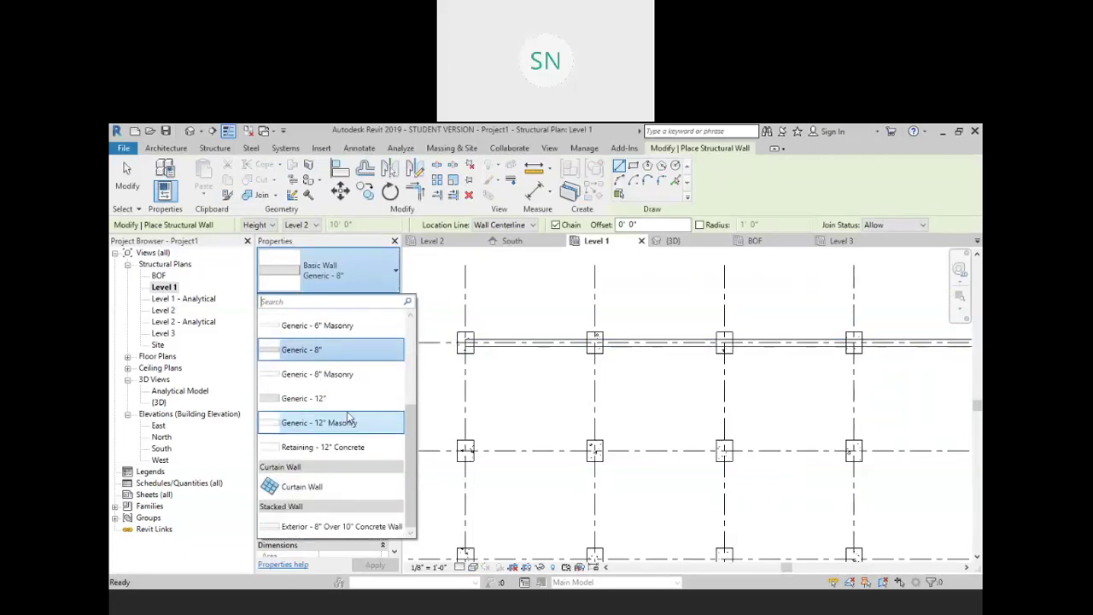
scroll(347, 417, up, 2)
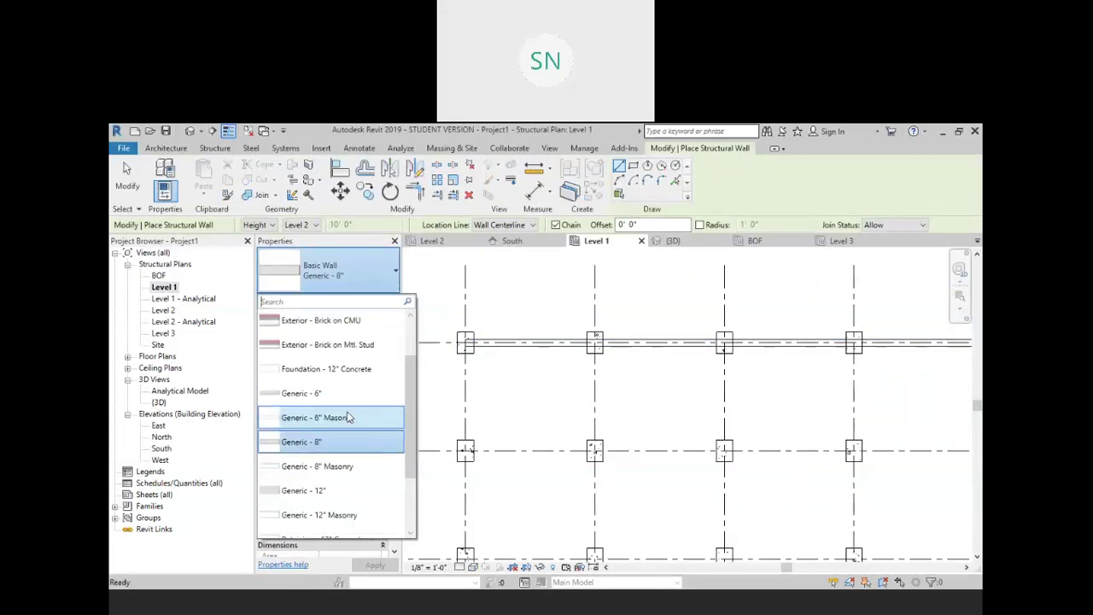
click(325, 367)
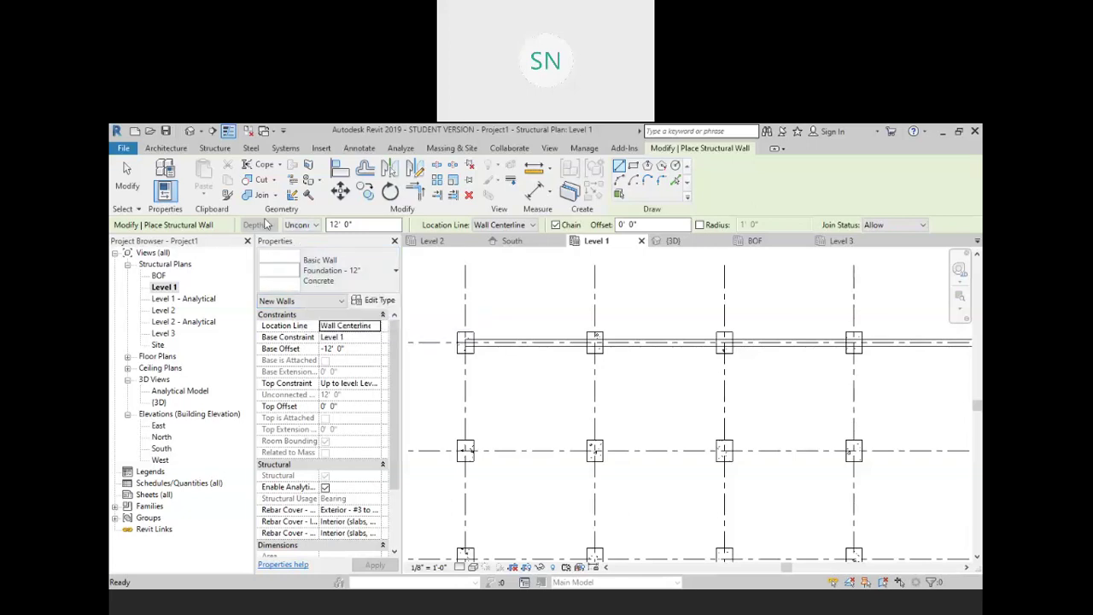
click(301, 225)
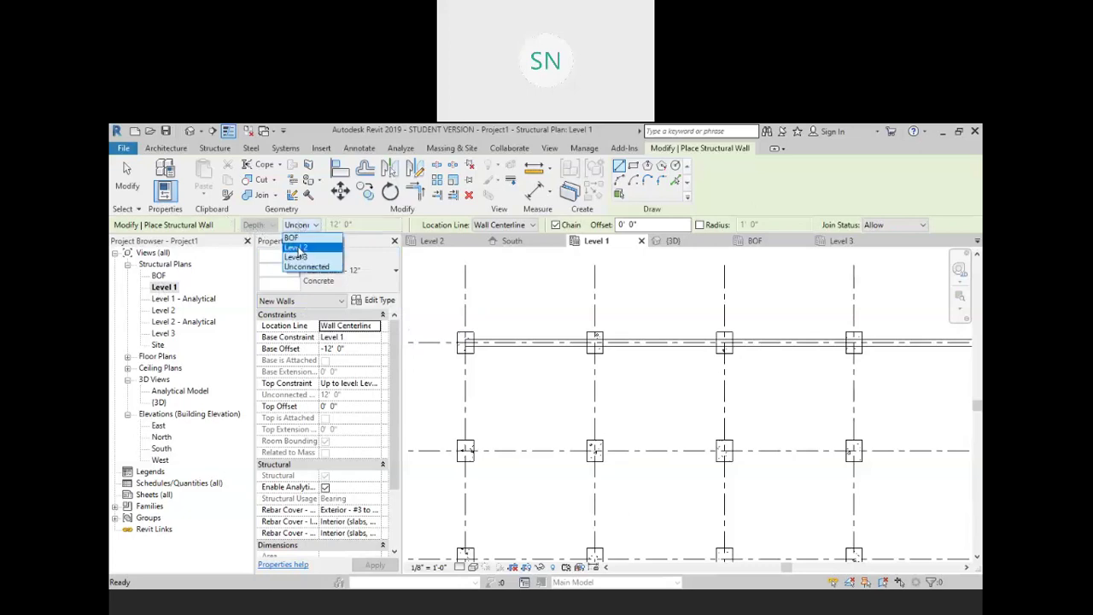
click(299, 256)
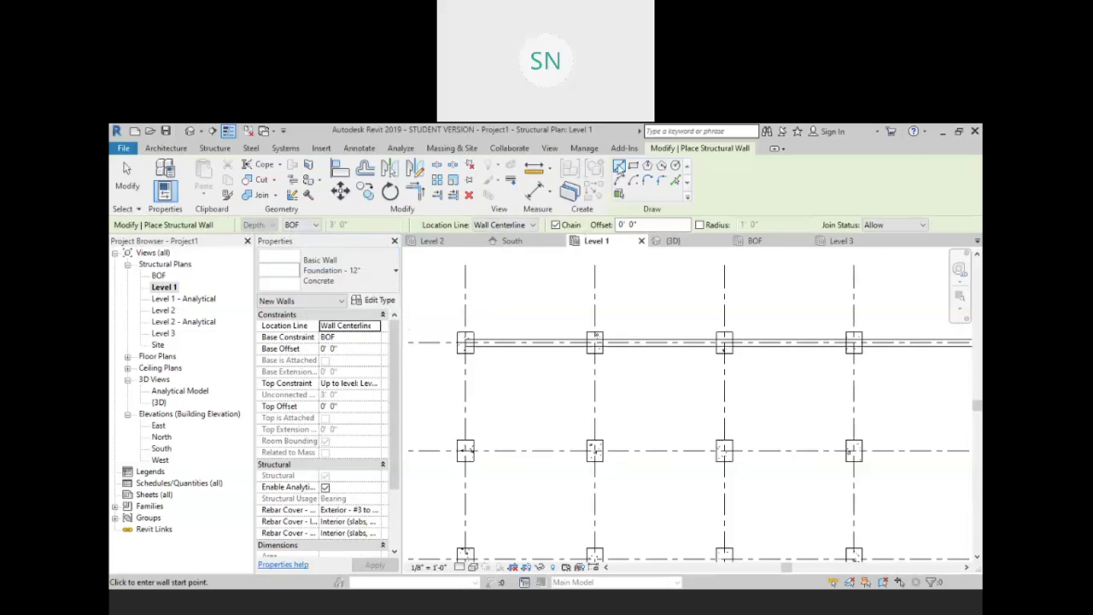
Draw the foundation wall along grid F from grid 1 to the corner at grid 6
click(465, 342)
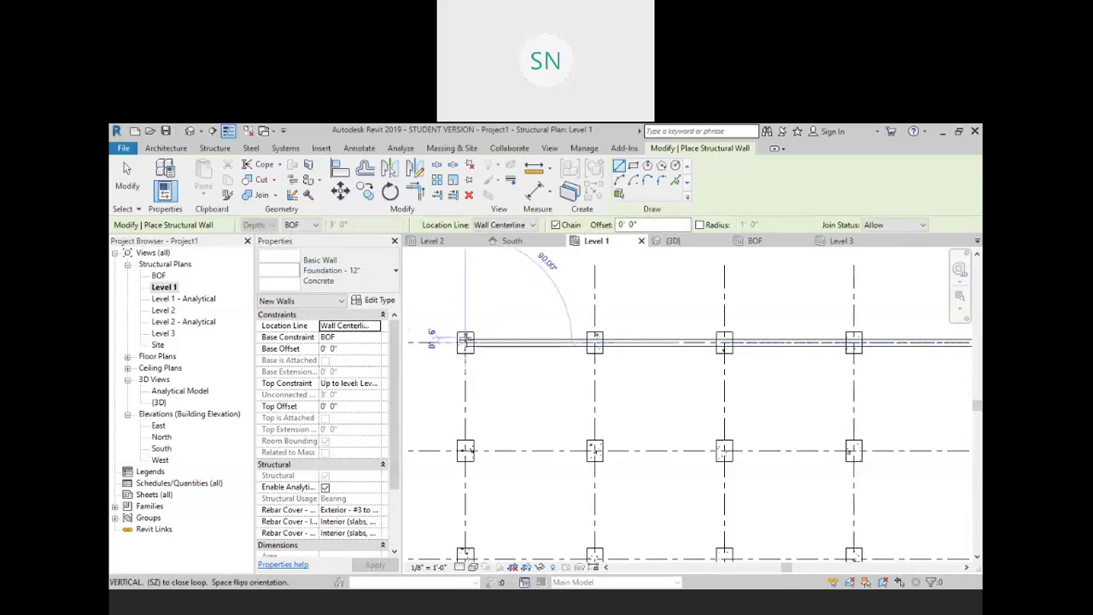
scroll(452, 324, down, 1)
scroll(799, 339, up, 3)
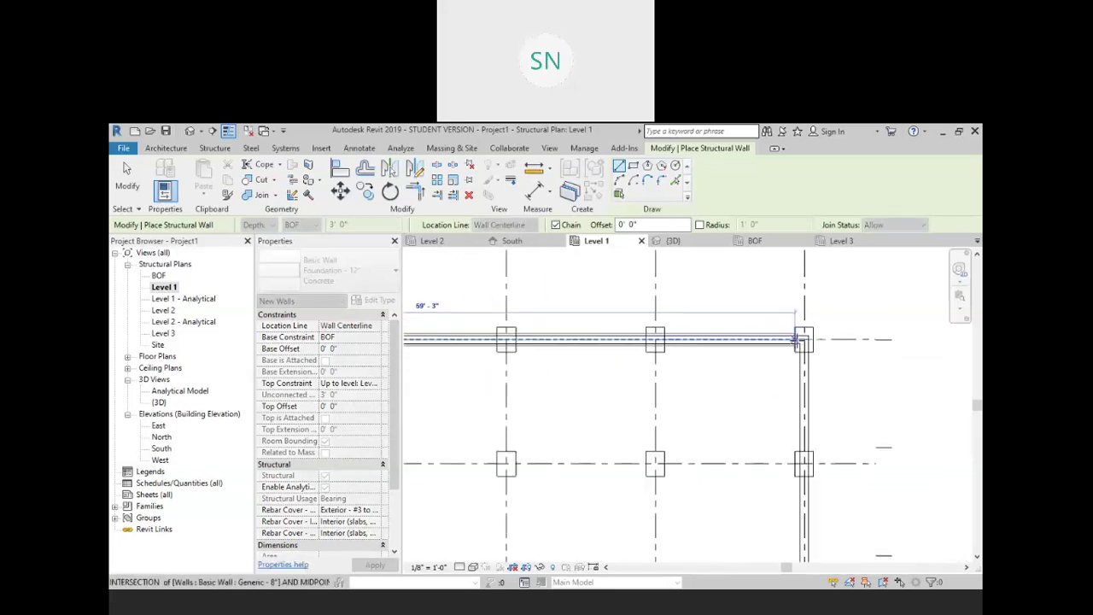
click(810, 339)
Continue the foundation wall along grid 6 down to the column at grid A and end the wall command
scroll(830, 457, down, 2)
middle_drag(831, 456, 771, 288)
scroll(771, 290, down, 3)
middle_drag(778, 464, 756, 437)
scroll(748, 507, up, 1)
middle_drag(748, 507, 732, 309)
scroll(724, 307, down, 1)
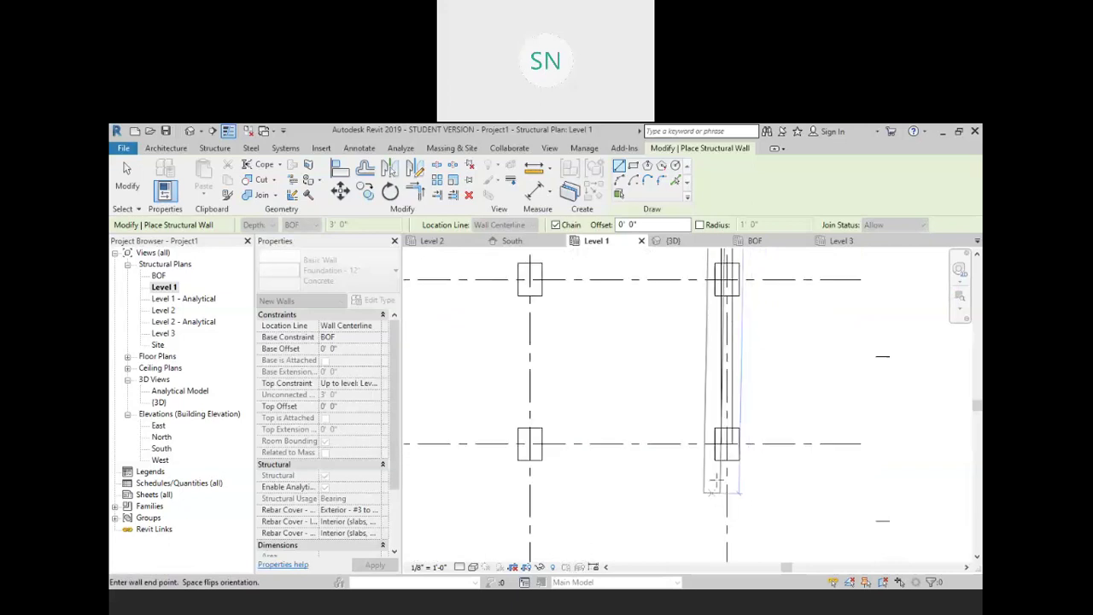
scroll(726, 304, up, 3)
click(730, 437)
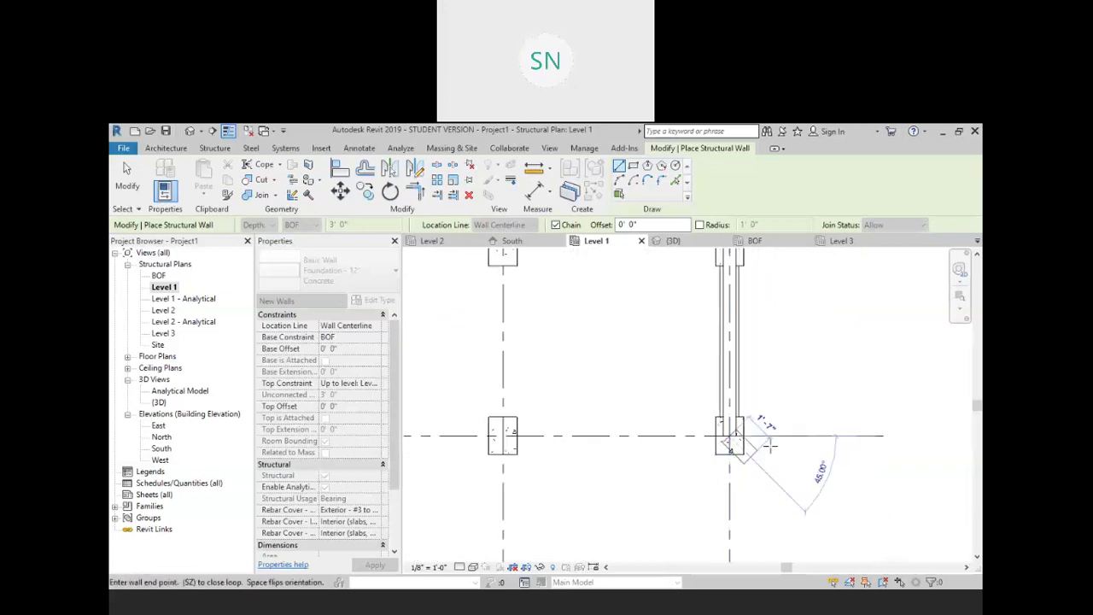
scroll(770, 441, down, 3)
right_click(681, 382)
click(712, 389)
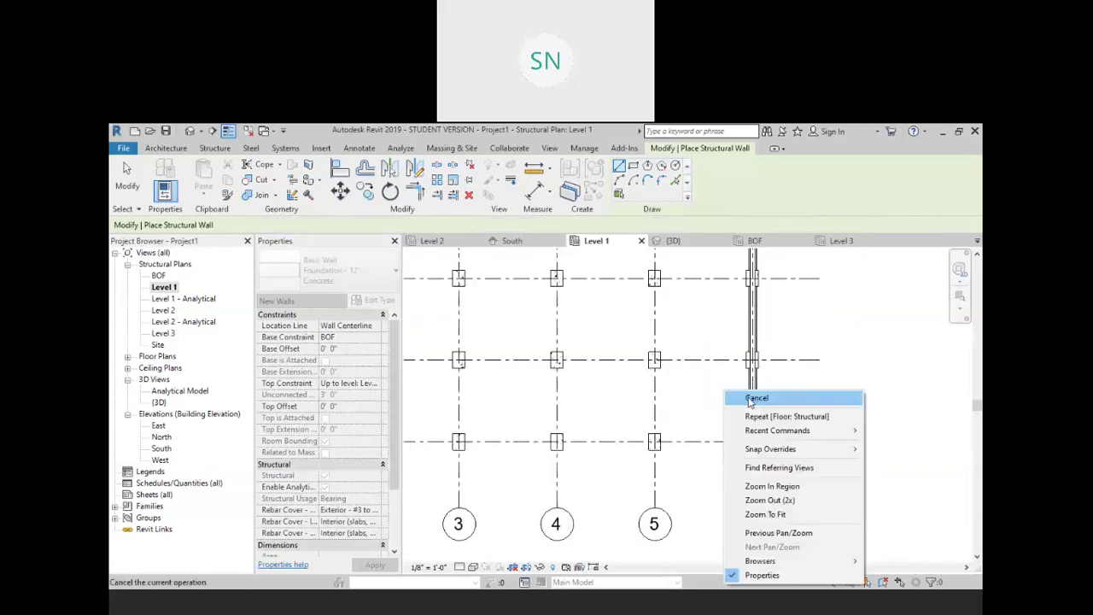
click(723, 393)
scroll(720, 419, down, 5)
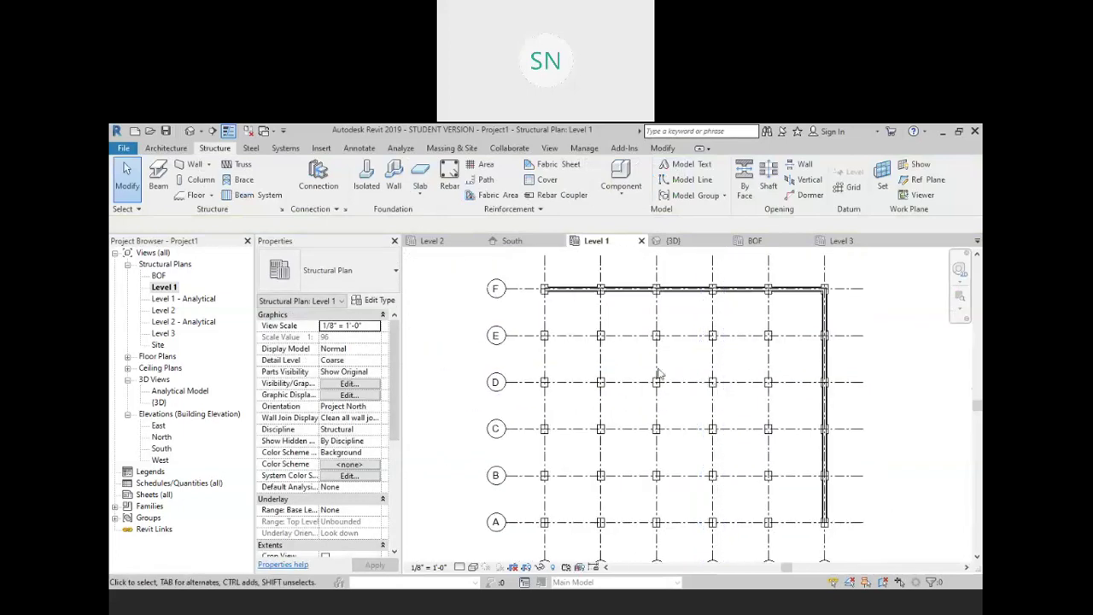
Return to the 3D view and examine the foundation walls between the columns below the Generic - 8" walls
click(673, 240)
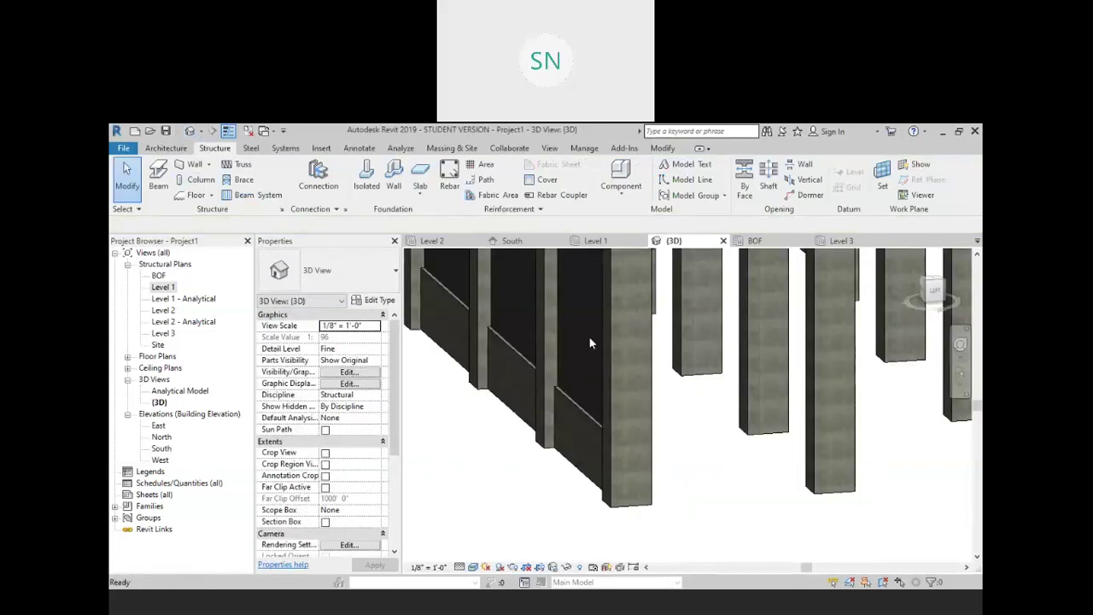
scroll(652, 409, up, 3)
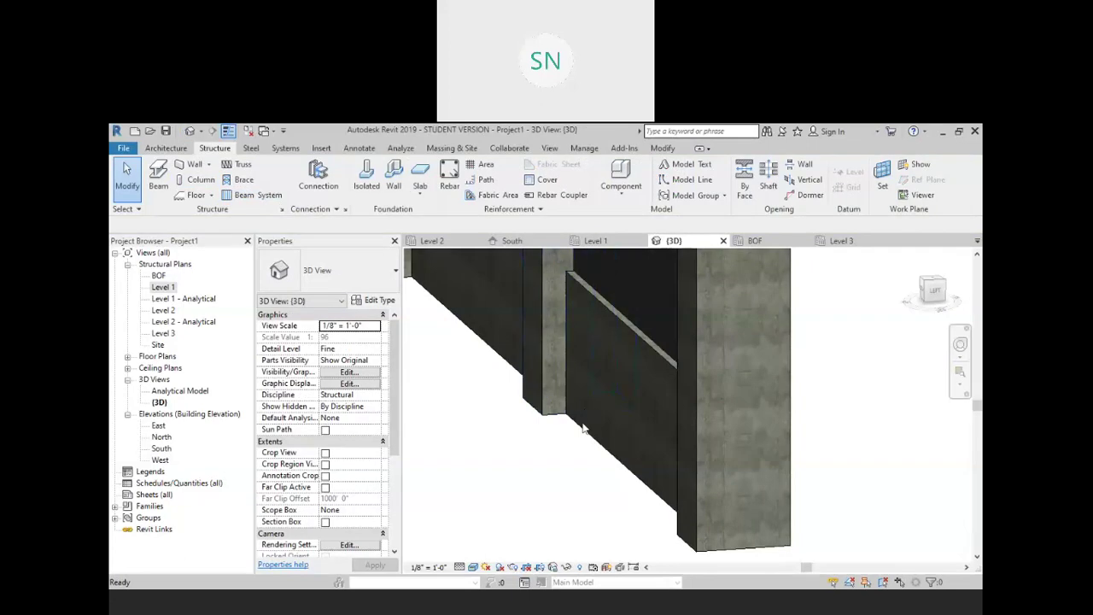
scroll(589, 415, down, 4)
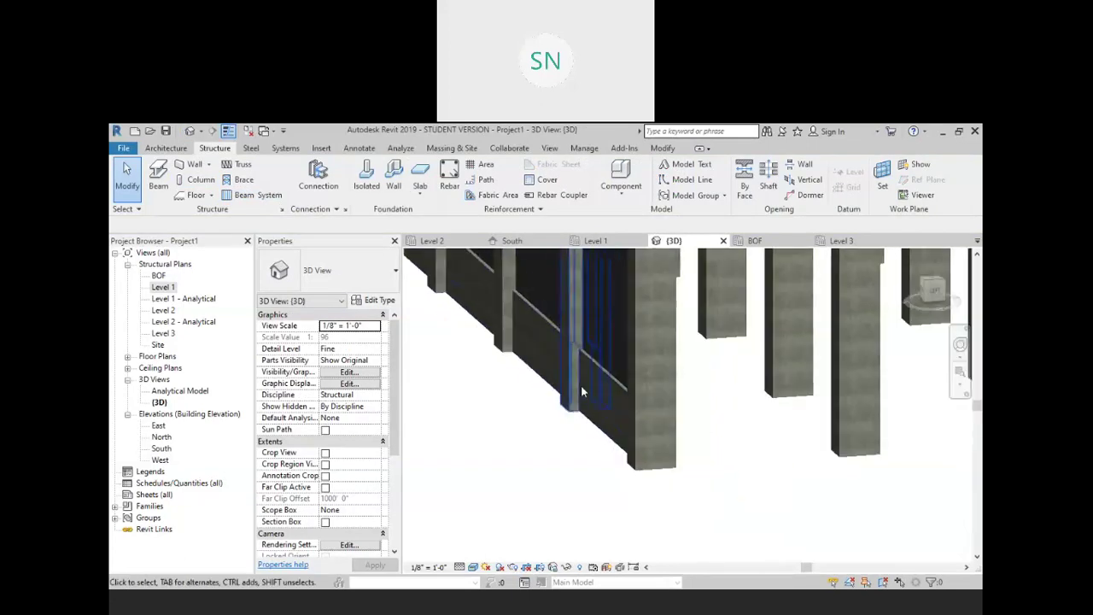
shift+middle_drag(581, 391, 721, 431)
scroll(621, 427, down, 1)
scroll(733, 337, up, 4)
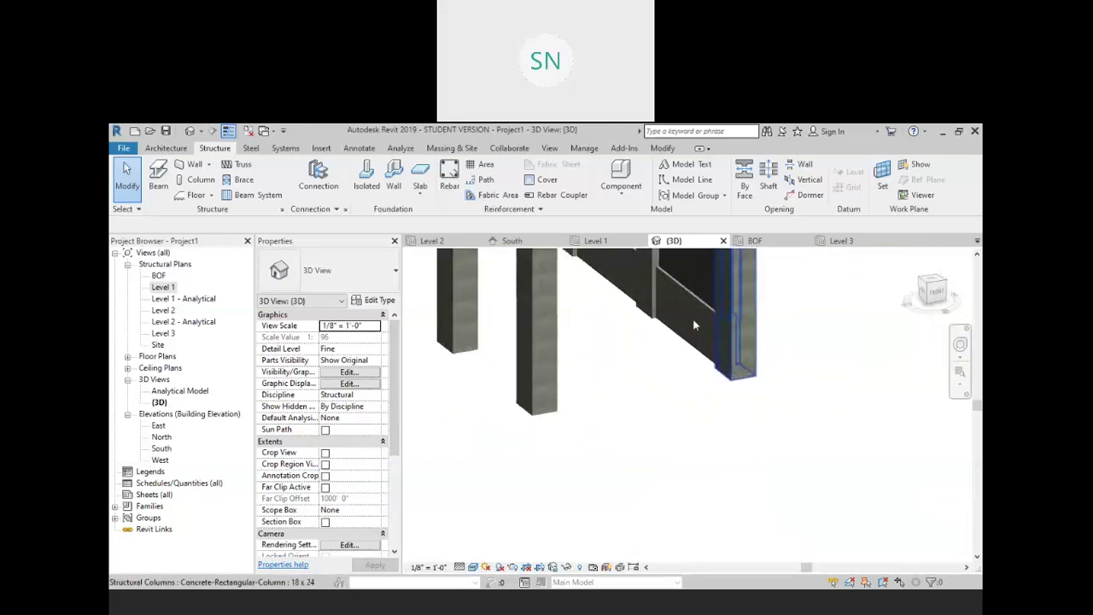
scroll(690, 328, up, 1)
shift+middle_drag(680, 383, 929, 536)
scroll(773, 500, down, 2)
shift+middle_drag(681, 467, 633, 438)
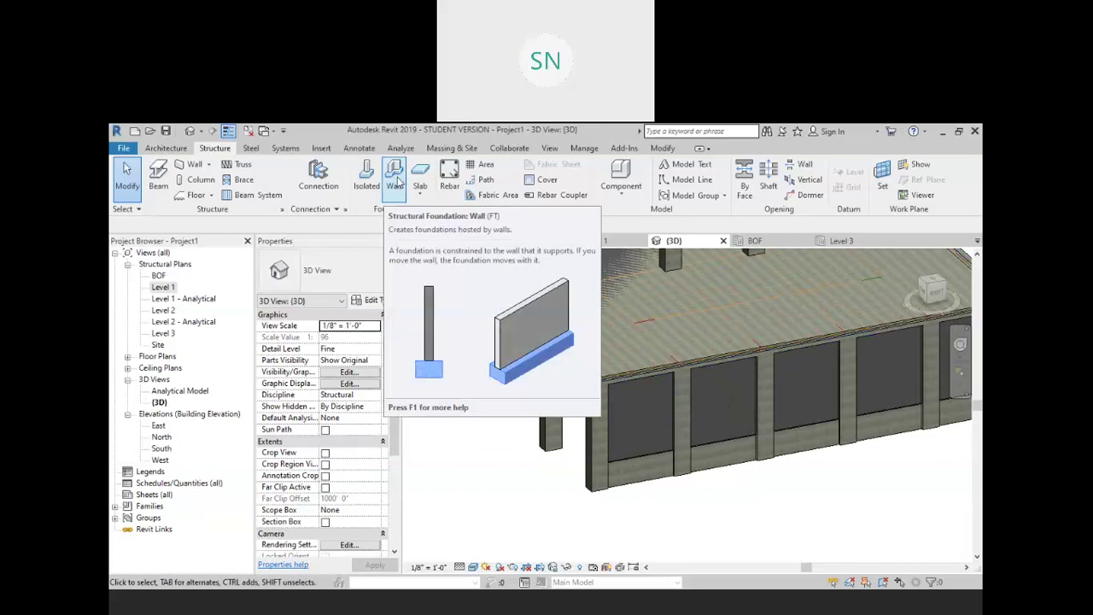
Place a Bearing Footing - 36" x 12" wall foundation under the foundation wall along grid 6
click(395, 179)
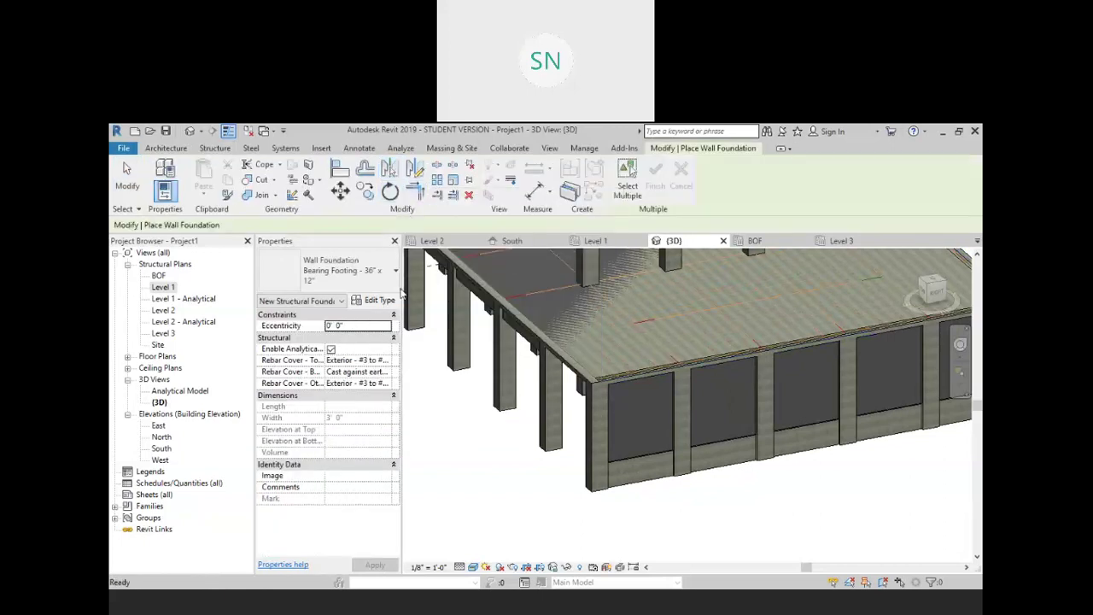
click(370, 283)
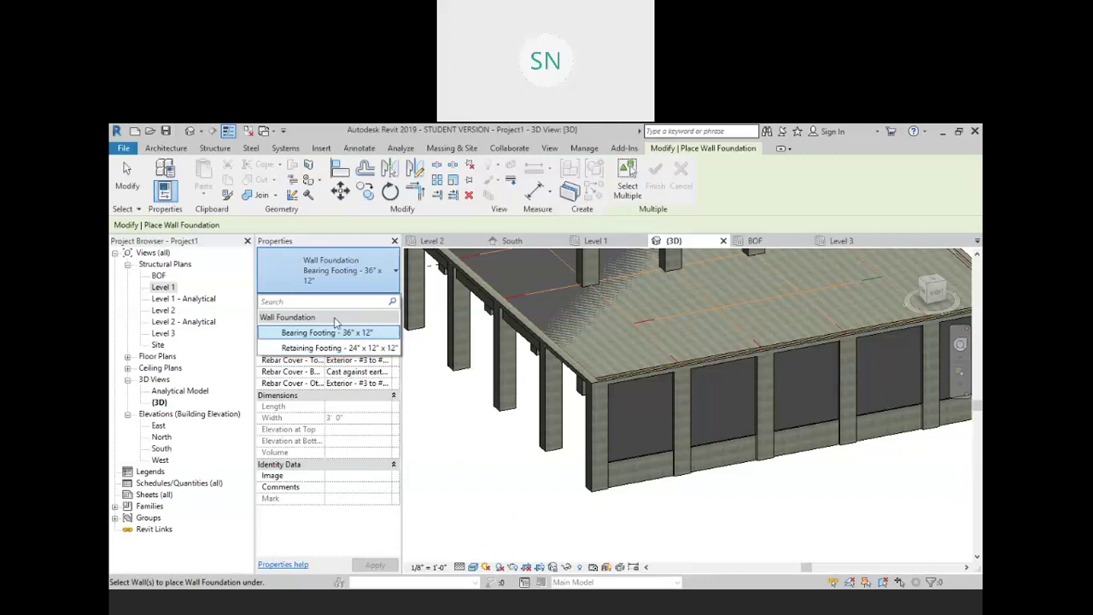
click(319, 338)
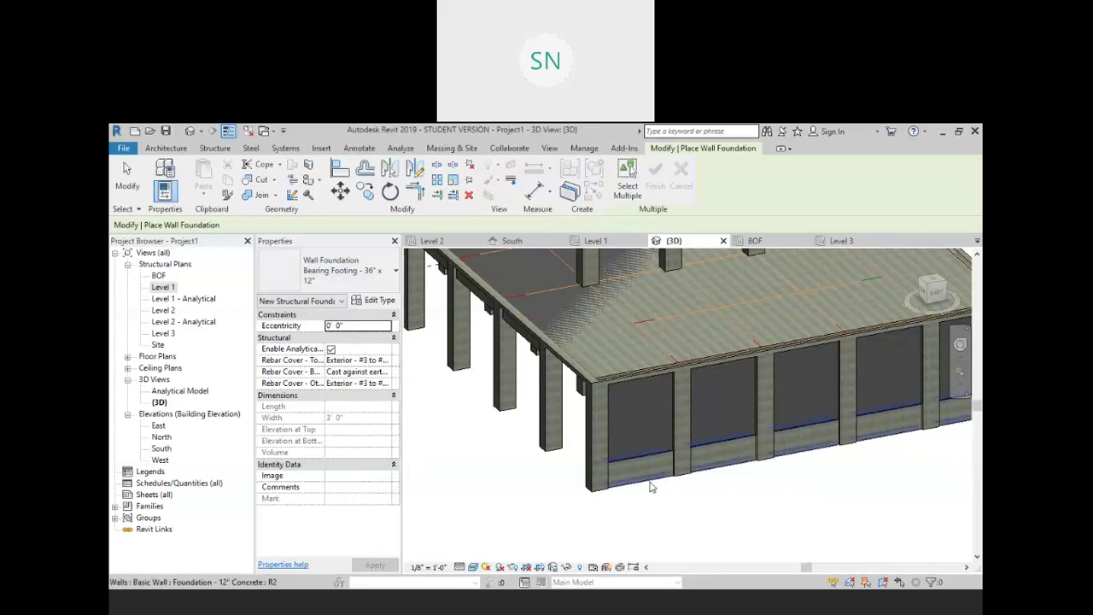
click(650, 485)
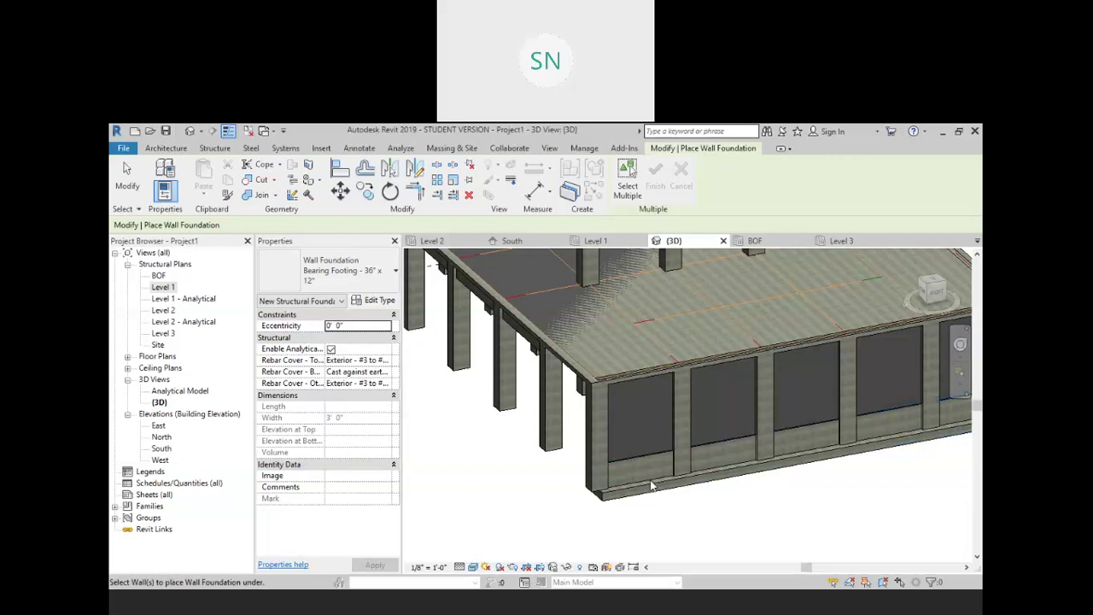
Place the same bearing footing under the foundation wall along grid F
shift+middle_drag(642, 509, 551, 408)
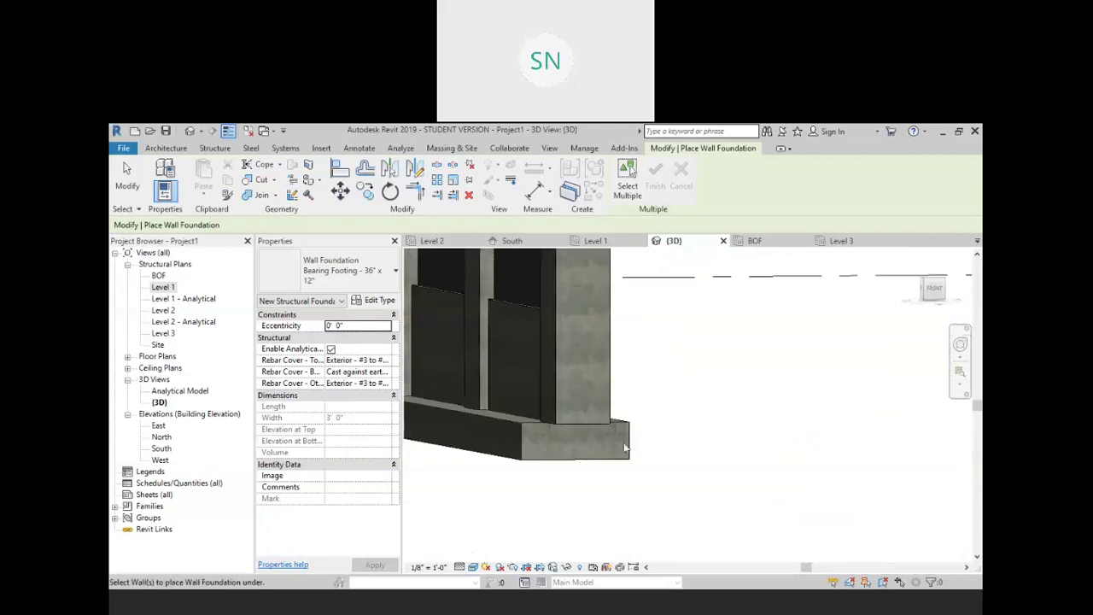
scroll(654, 435, down, 6)
shift+middle_drag(646, 449, 673, 492)
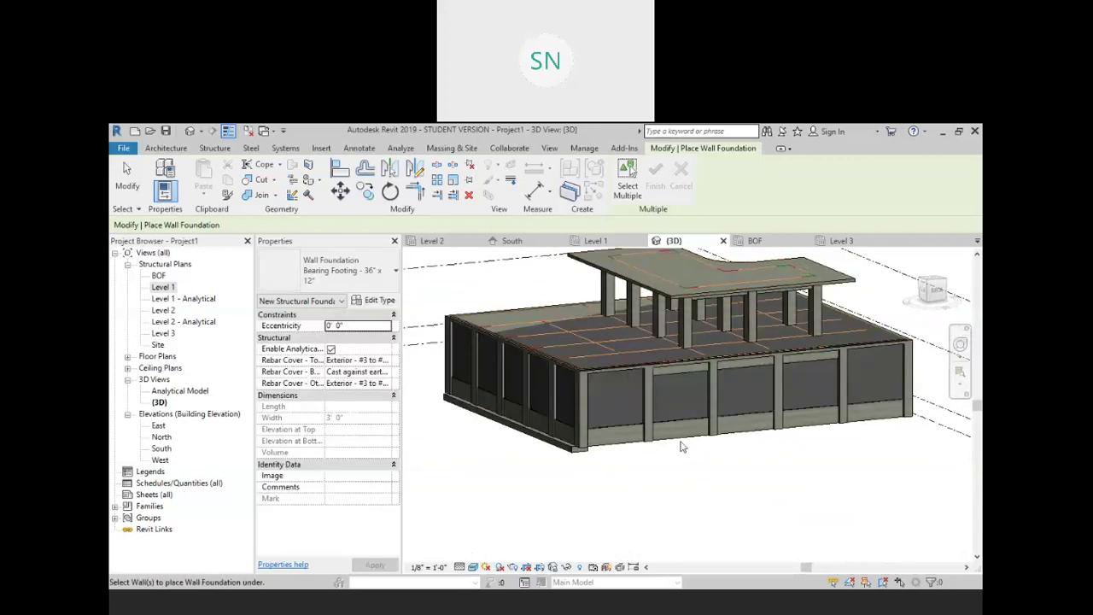
scroll(688, 466, up, 4)
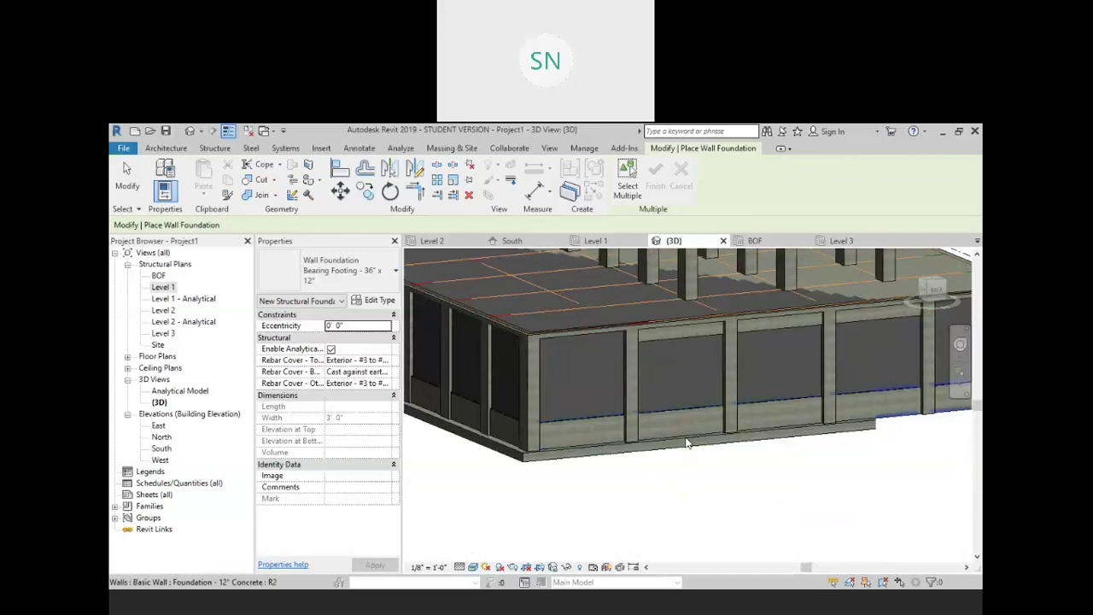
Examine the footings along the foundation walls and the column bases from several angles, ending at the grid 6 wall corner
shift+middle_drag(612, 531, 490, 517)
shift+middle_drag(655, 489, 556, 390)
scroll(697, 467, up, 3)
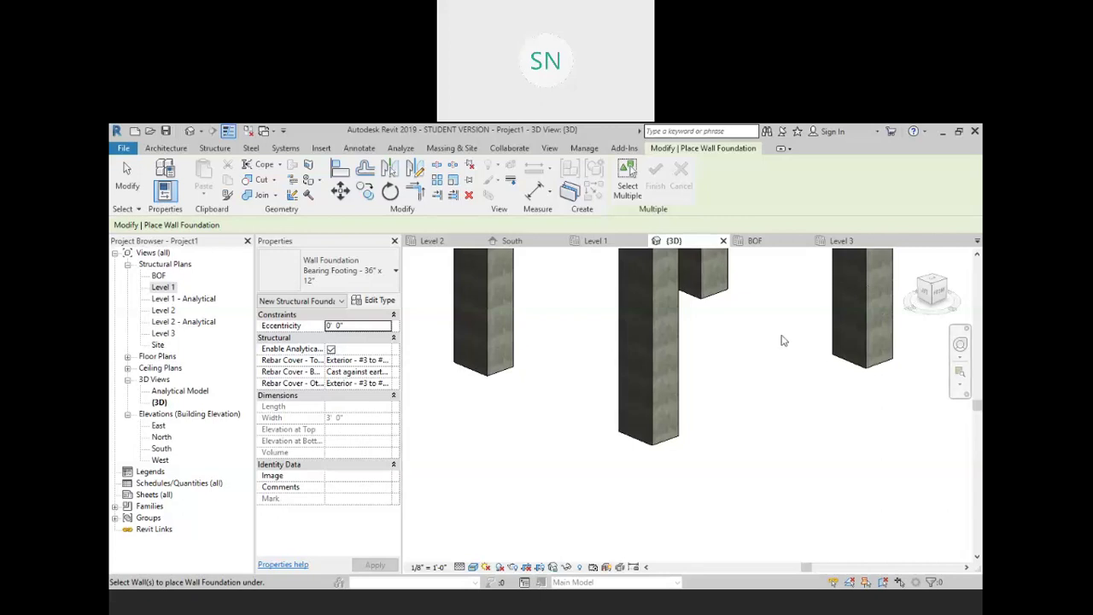
scroll(739, 383, down, 5)
middle_drag(722, 393, 593, 469)
scroll(768, 340, up, 4)
shift+middle_drag(769, 341, 585, 365)
scroll(572, 346, up, 4)
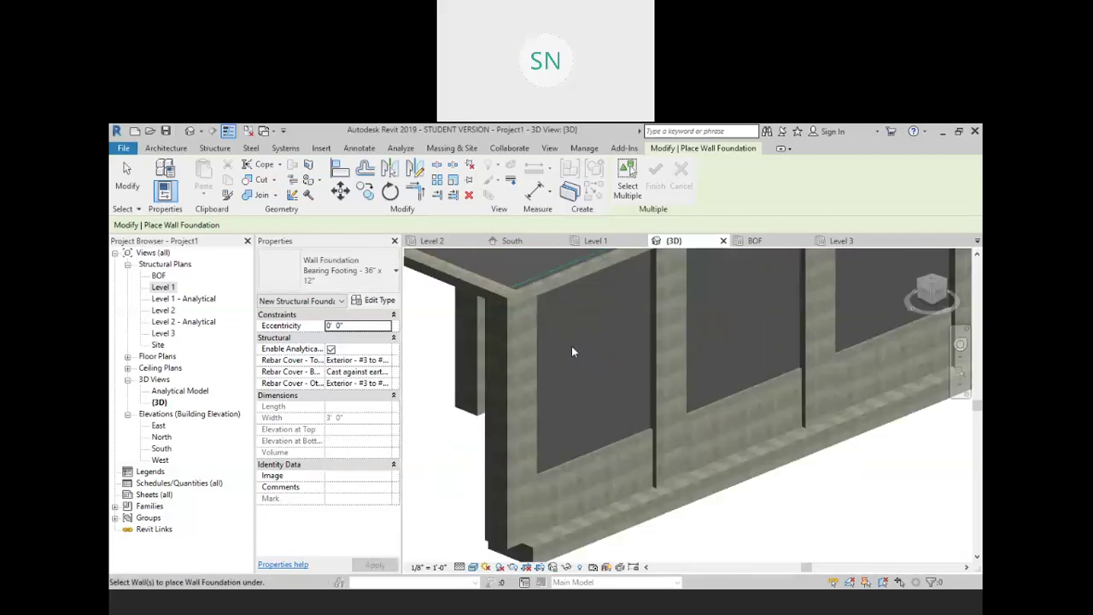
Try a Bearing Footing - 36" x 12" under the Generic - 8" wall along grid 6, end the command and delete that footing
click(571, 462)
shift+middle_drag(560, 449, 606, 471)
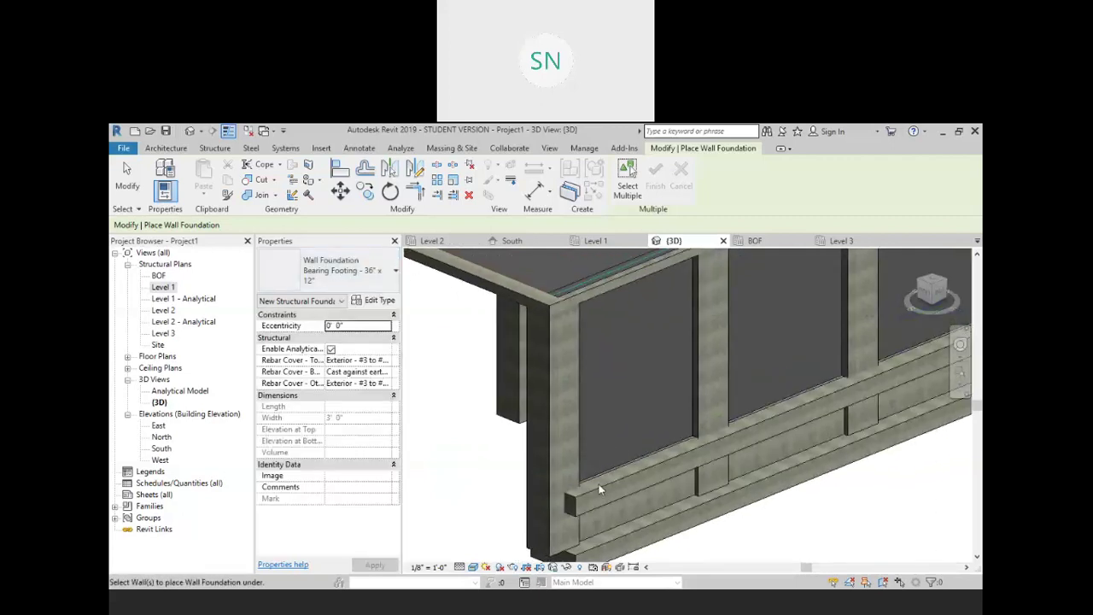
right_click(411, 390)
click(442, 187)
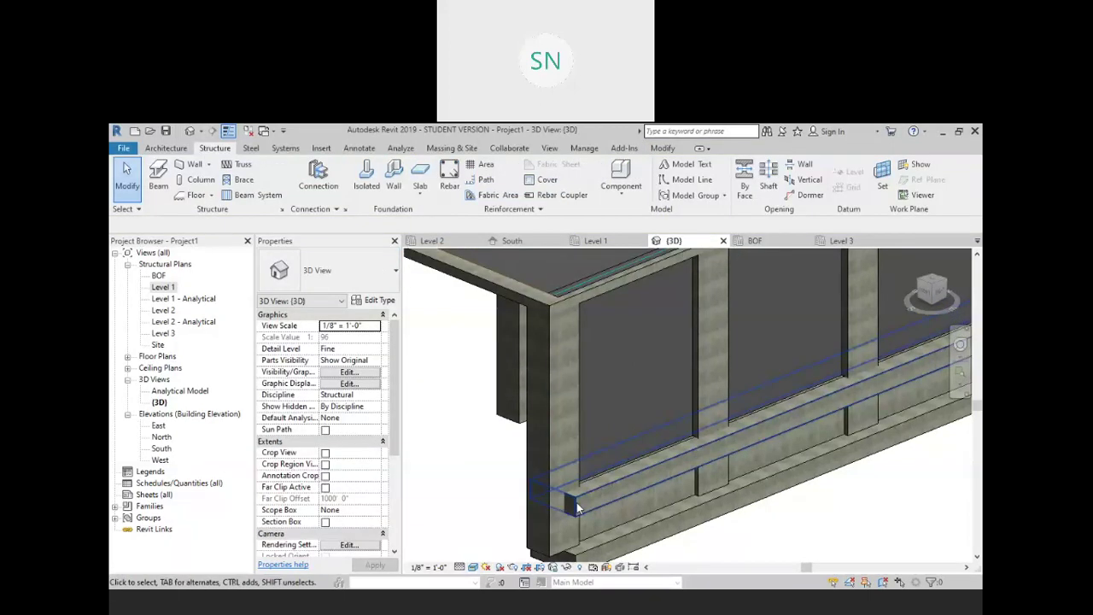
click(599, 490)
key(Escape)
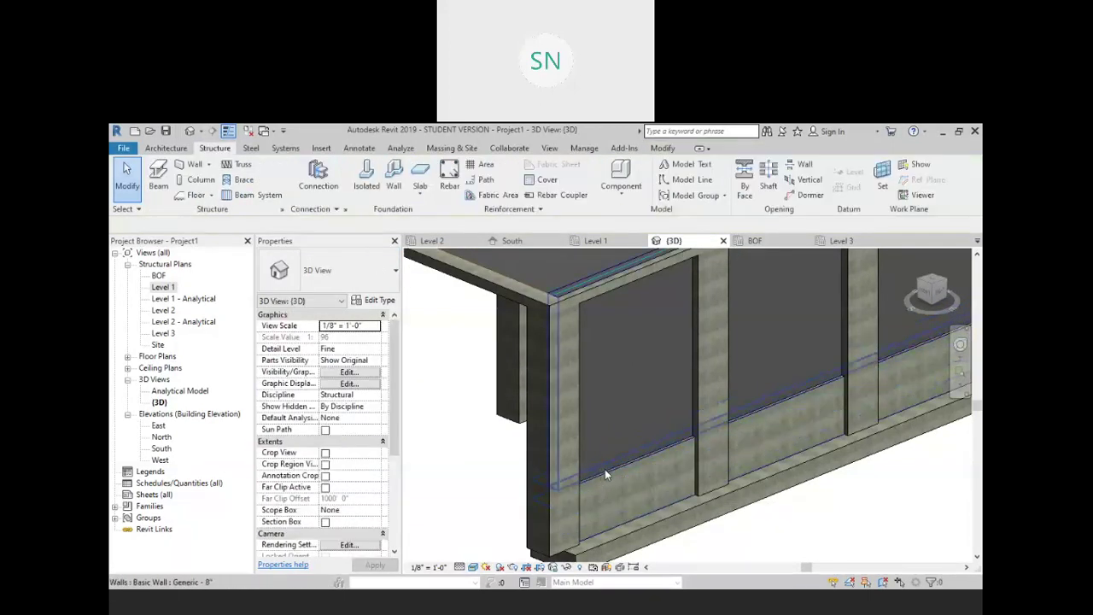
Open the type properties of the Generic - 8" wall and try to duplicate the type as Generic - 6"
click(596, 474)
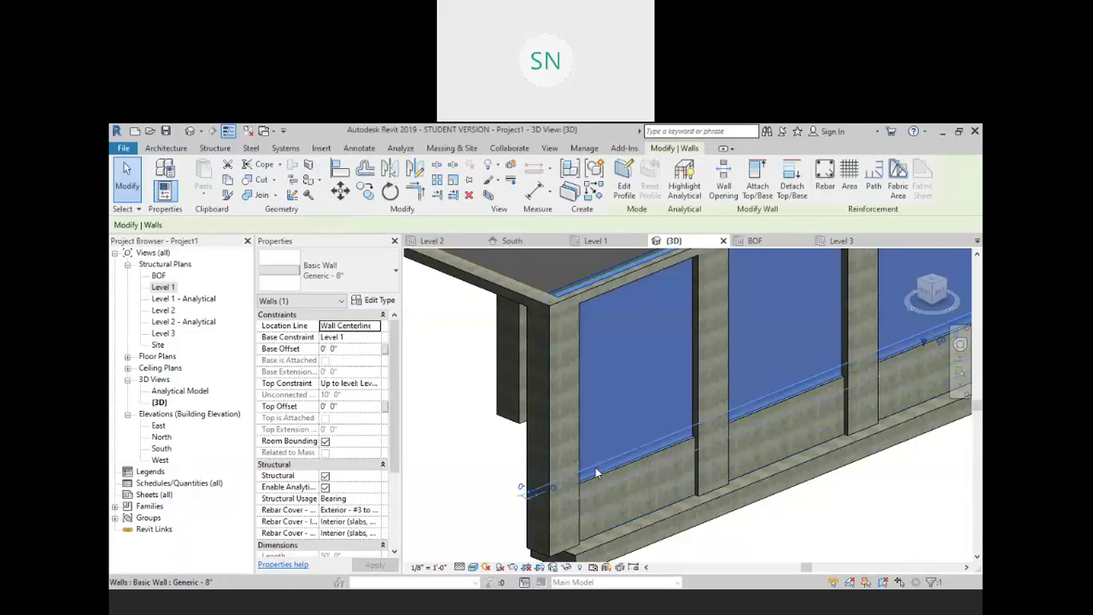
click(374, 300)
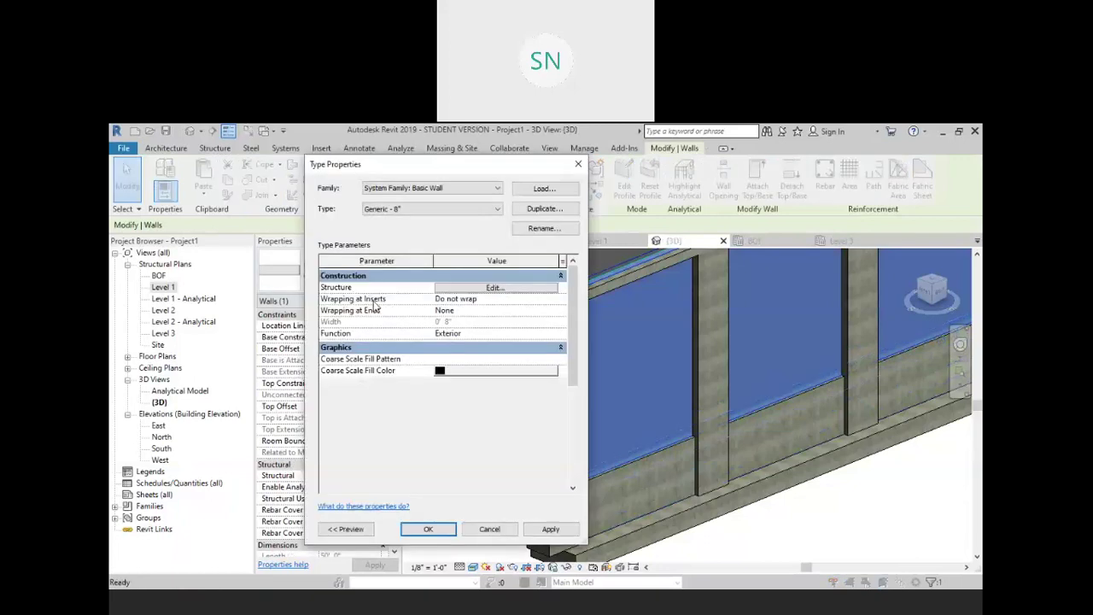
click(543, 209)
drag(452, 345, 423, 345)
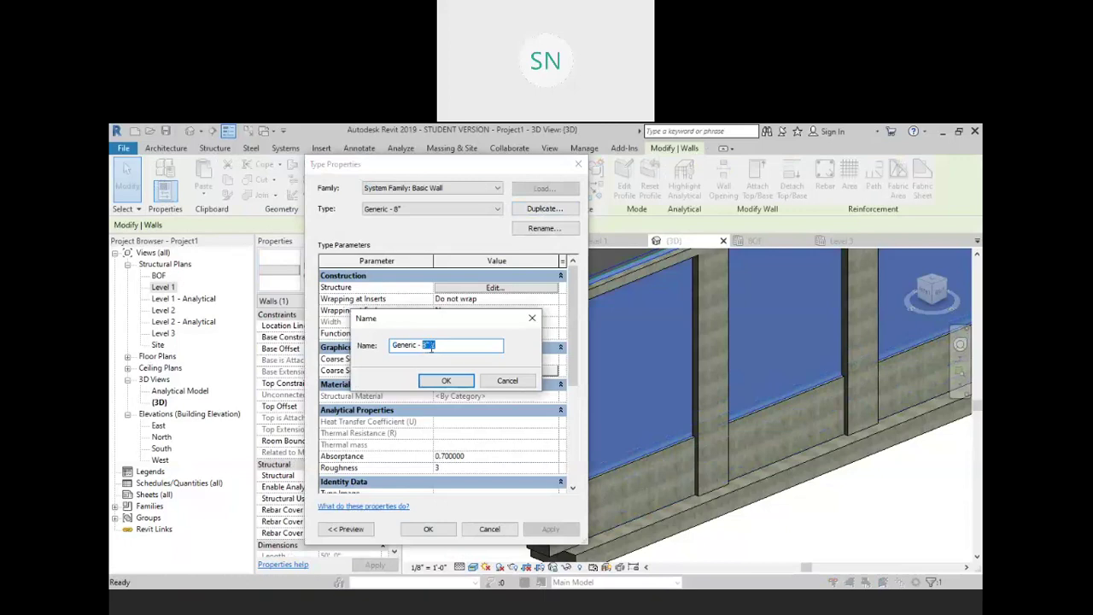
text(6)
key(Return)
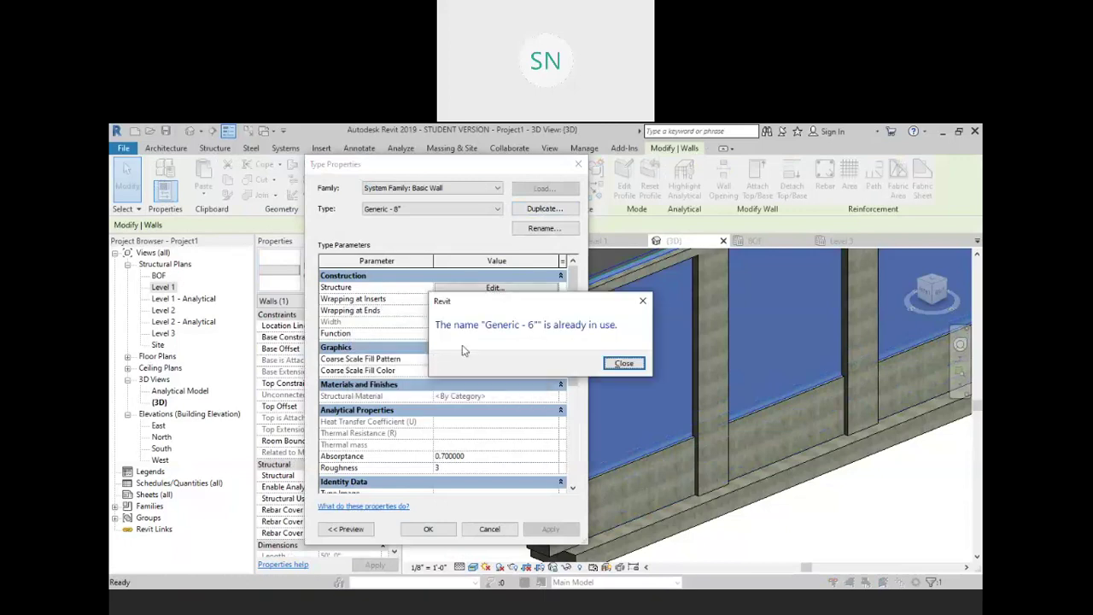
click(614, 360)
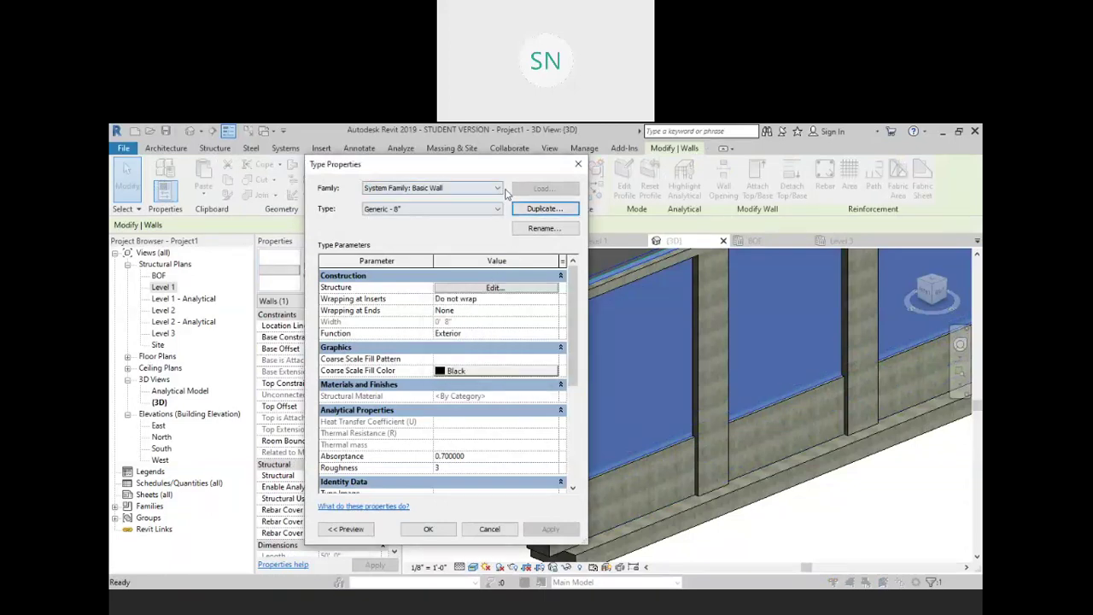
Duplicate the Generic - 8" wall type under the name 6"
click(543, 209)
click(417, 346)
drag(417, 349, 379, 351)
text(6)
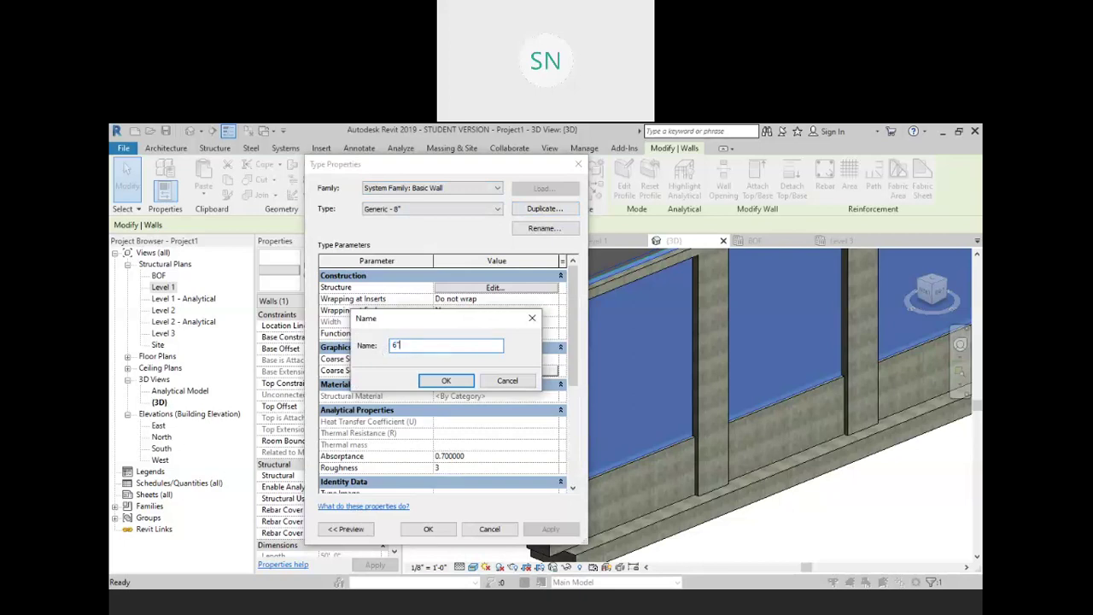
text(")
key(Return)
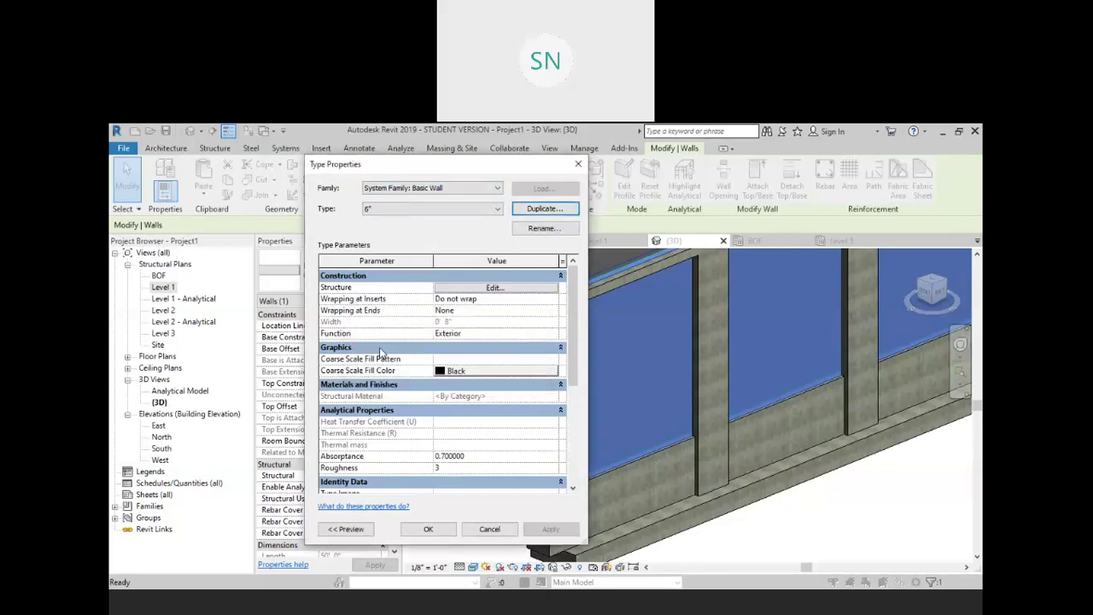
Set the structure layer thickness of the 6" wall type to 6"
click(495, 288)
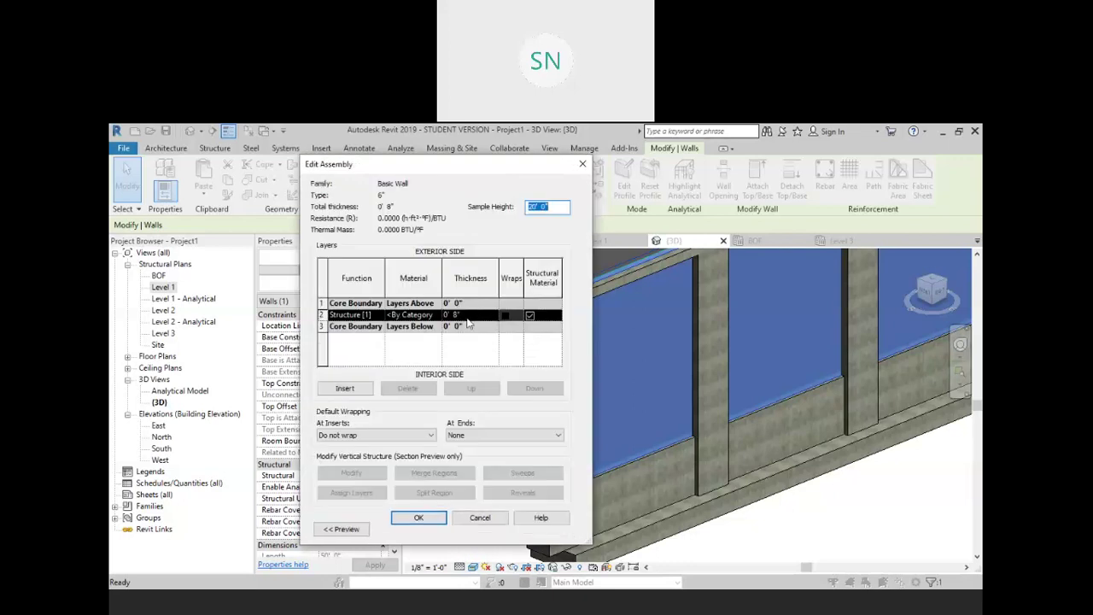
click(461, 315)
text(6")
key(Tab)
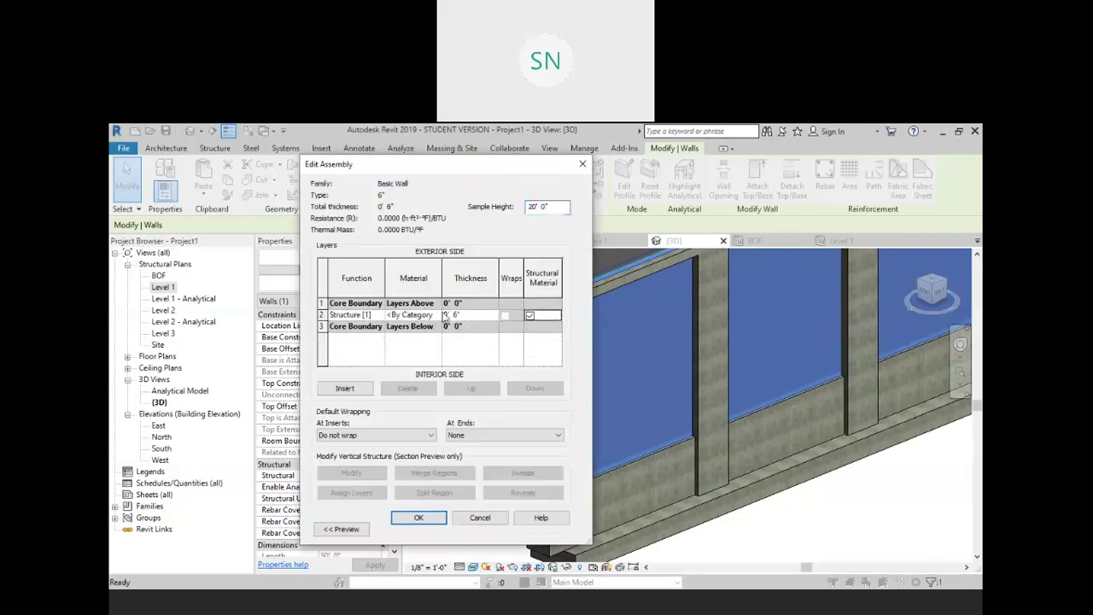
Assign Concrete, Cast-in-Place gray to the structure layer, apply the 6" type to the wall and clear the selection
click(438, 315)
click(436, 315)
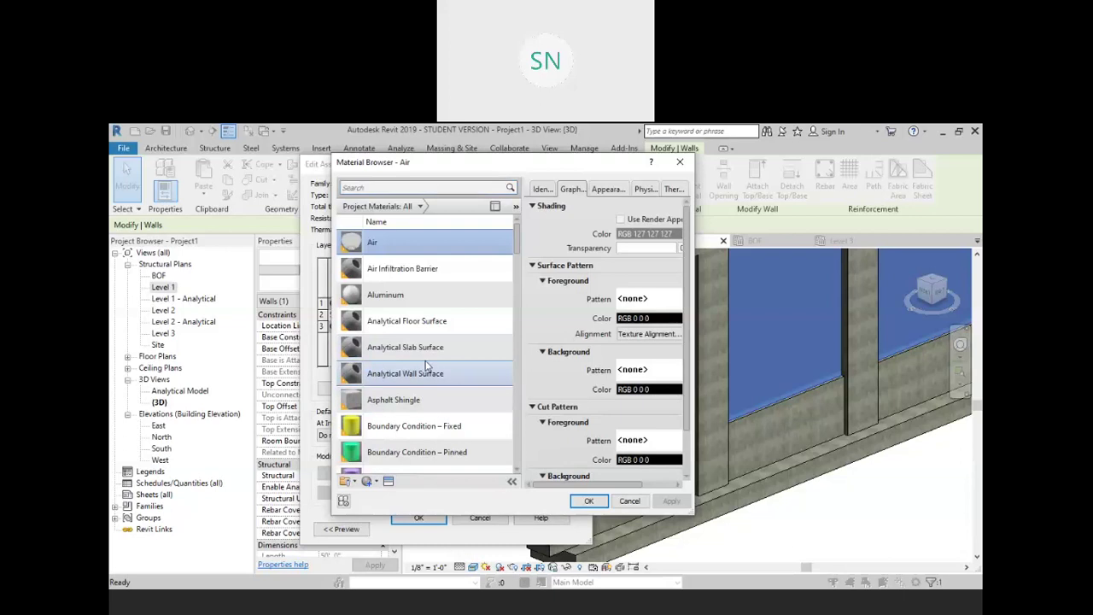
scroll(435, 359, down, 7)
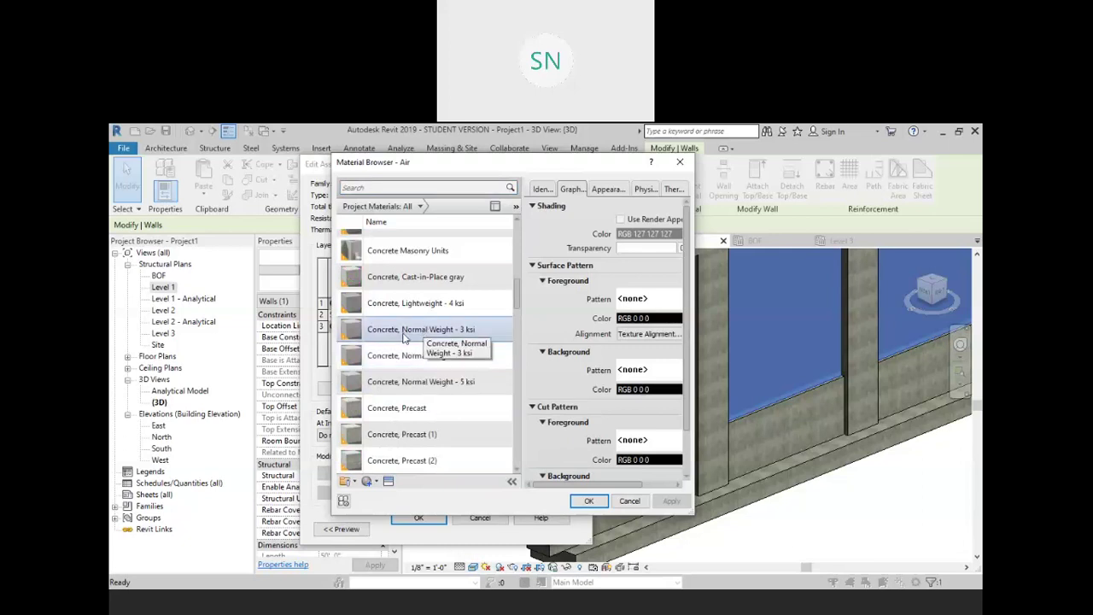
click(418, 277)
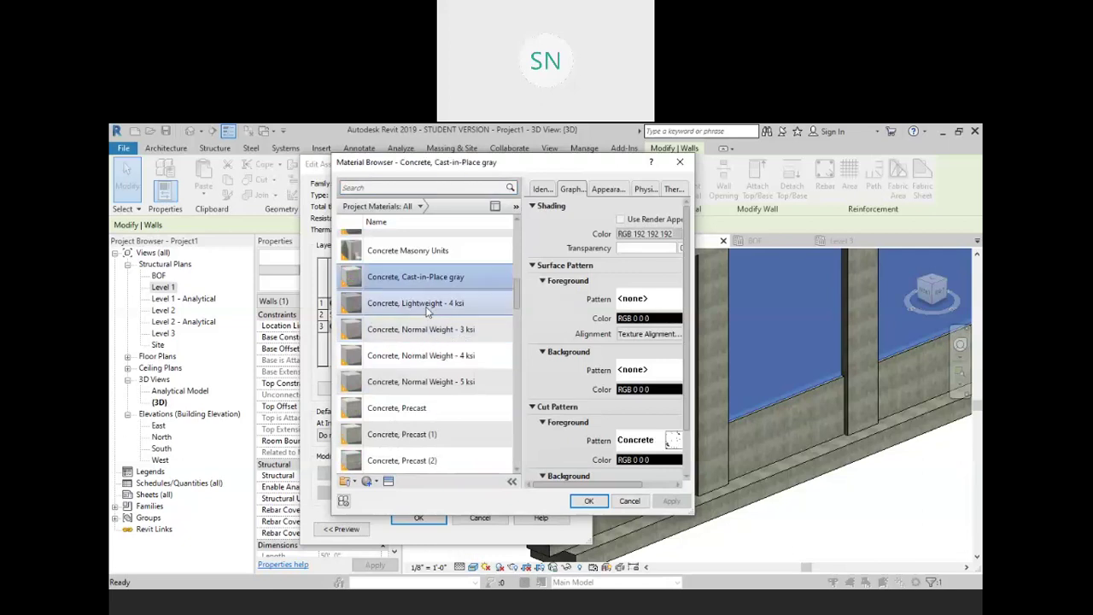
click(588, 500)
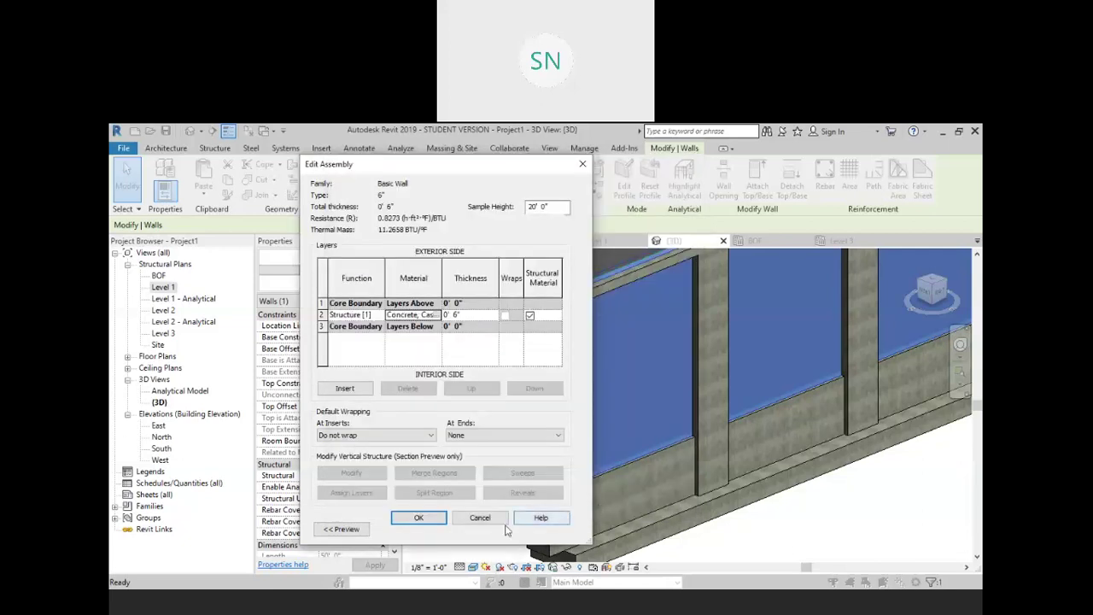
click(420, 518)
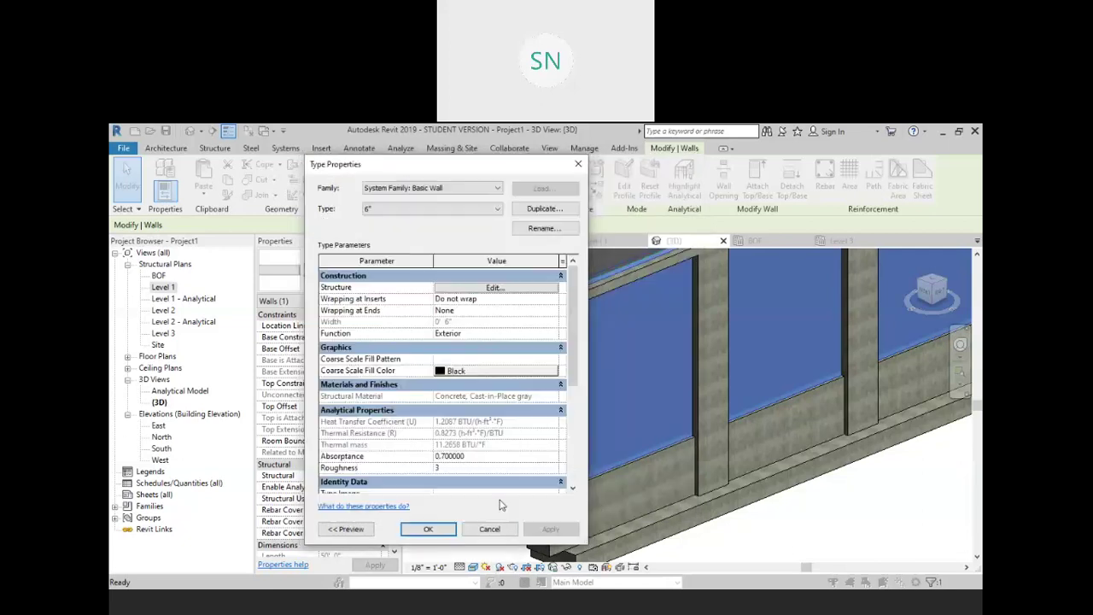
click(449, 529)
key(Escape)
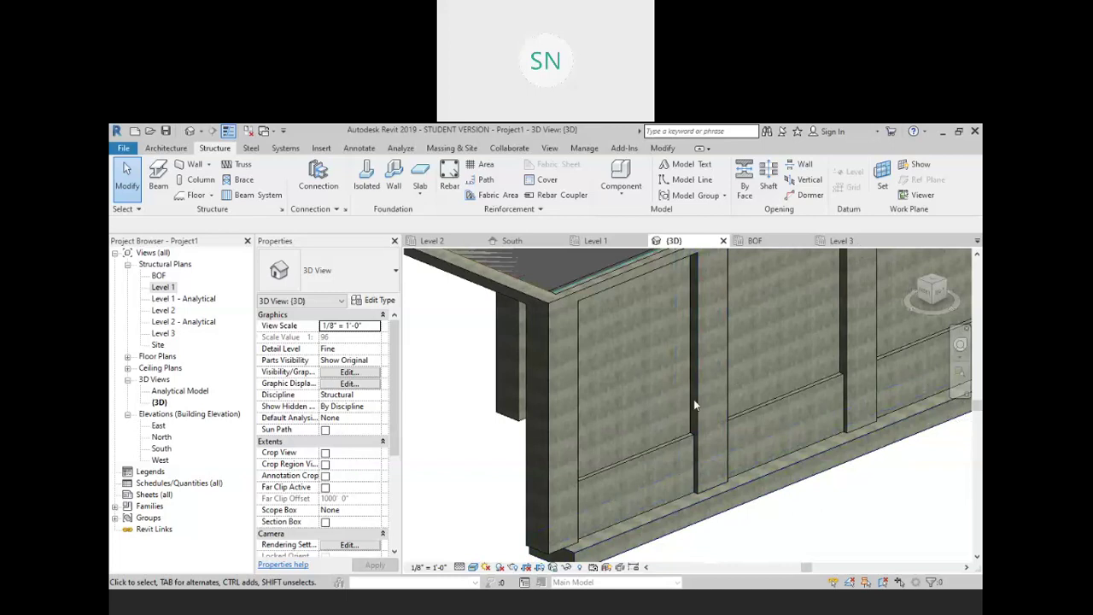
Examine the concrete wall and the free-standing columns without footings around the rest of the 3D model
shift+middle_drag(633, 433, 614, 431)
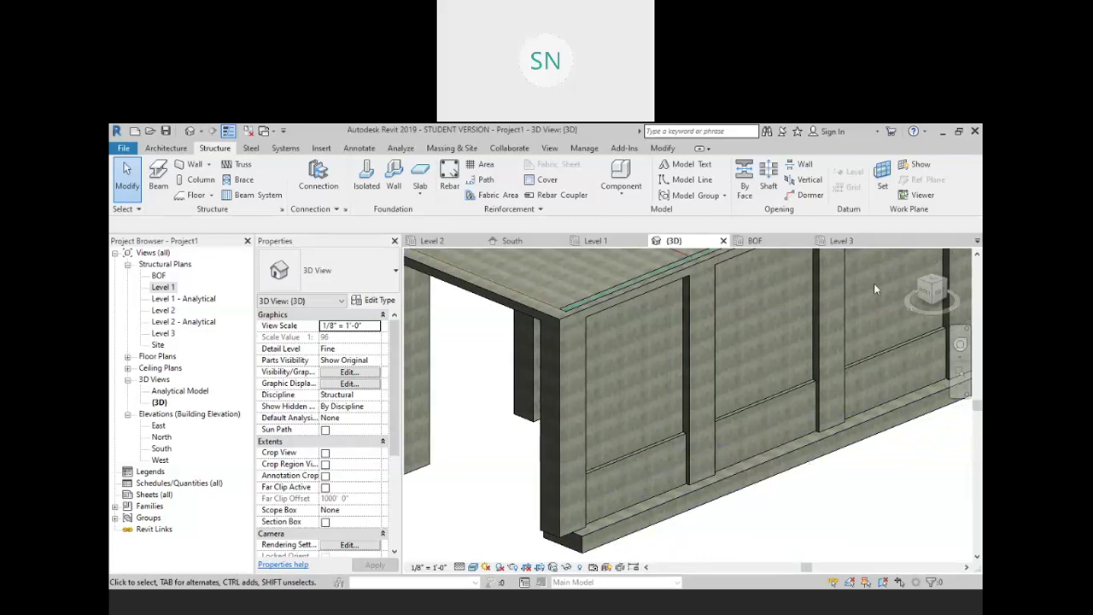
scroll(536, 386, down, 10)
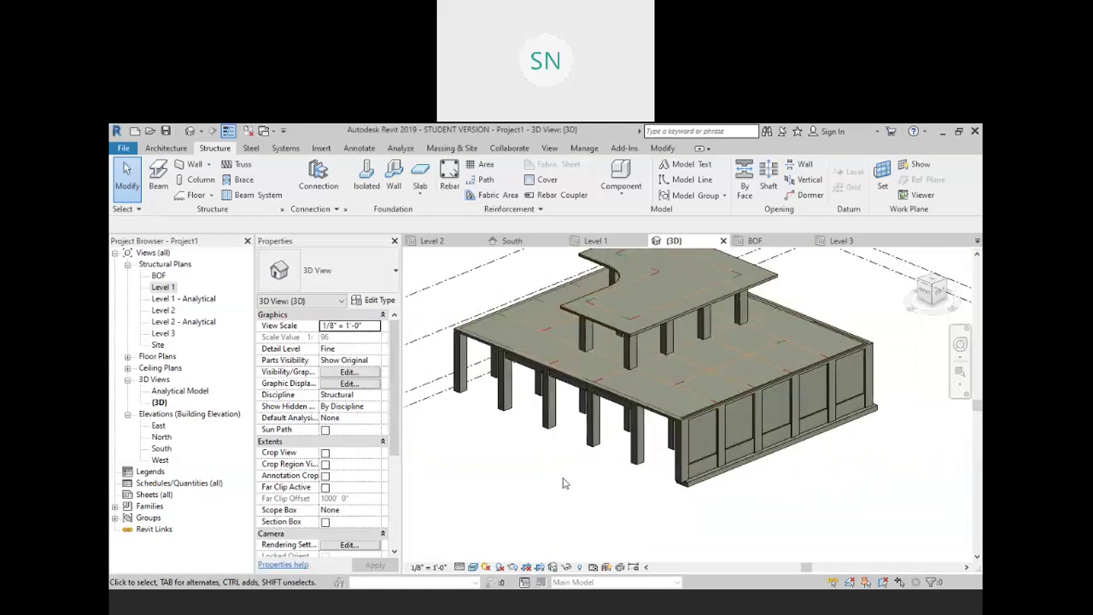
shift+middle_drag(562, 484, 629, 415)
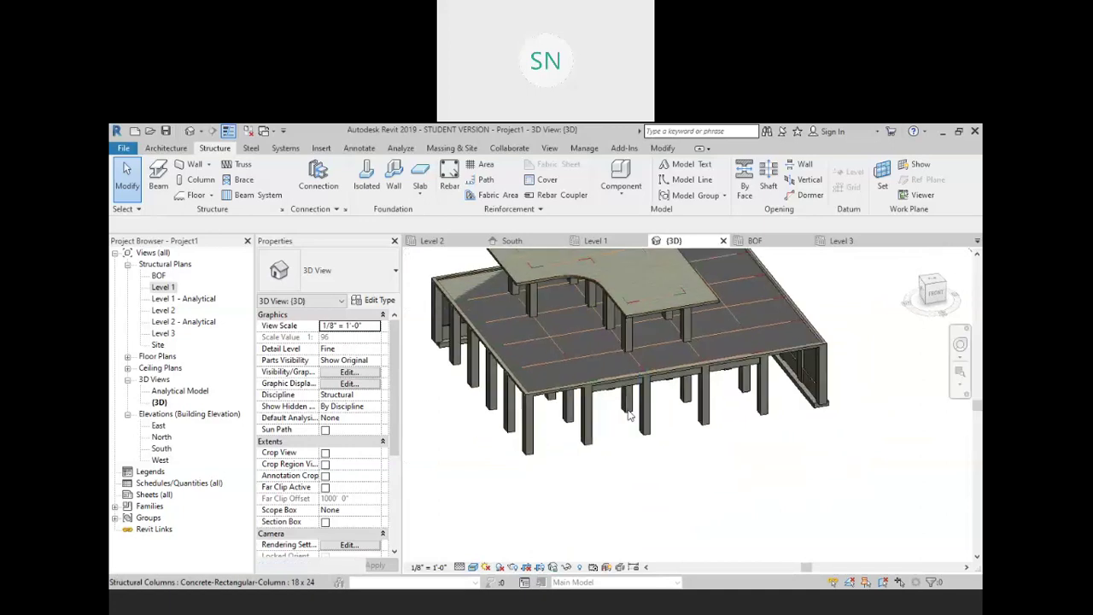
scroll(630, 415, up, 5)
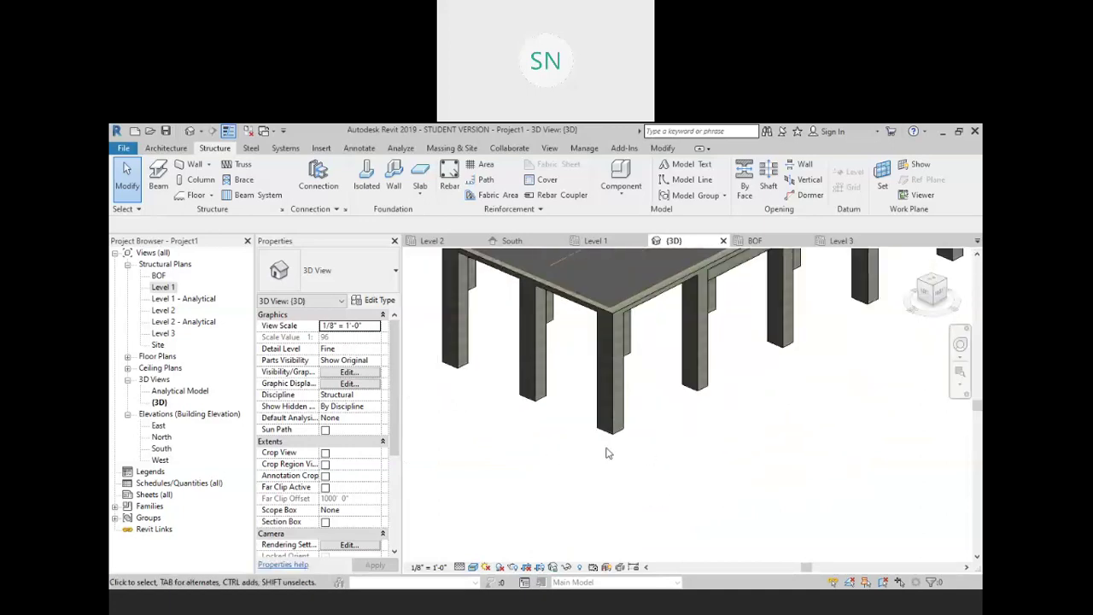
shift+middle_drag(671, 443, 655, 489)
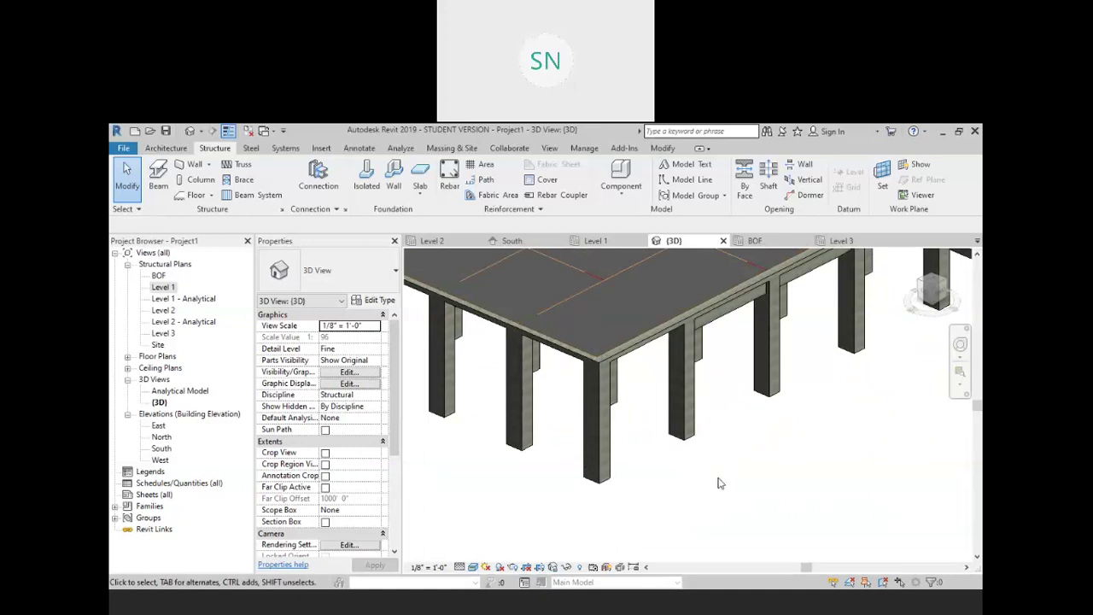
shift+middle_drag(710, 483, 705, 474)
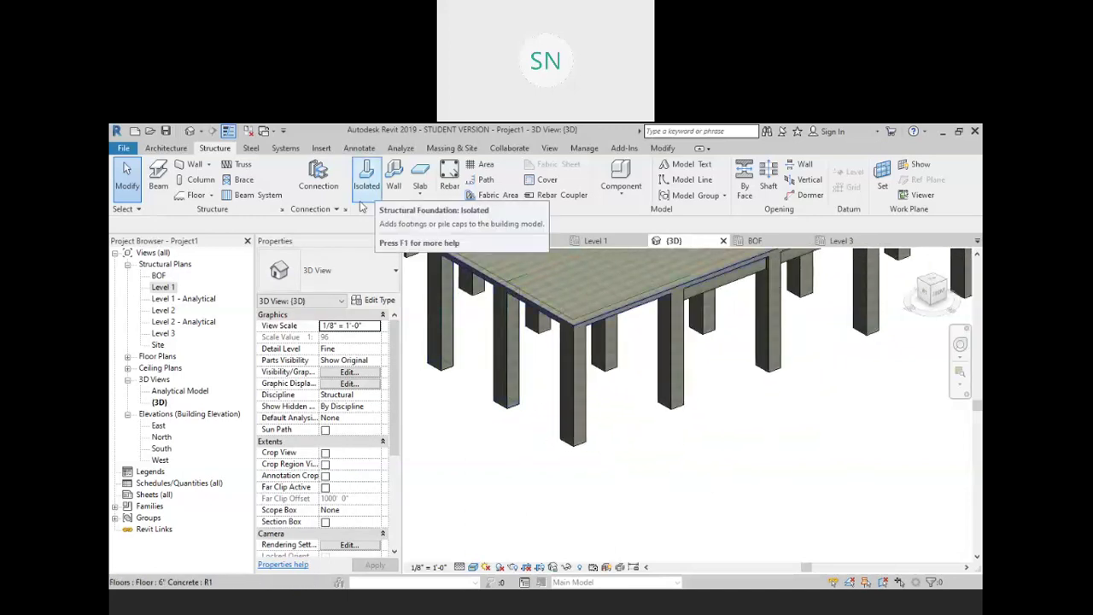
Open the BOF structural plan and start placing an isolated foundation of type Footing-Rectangular 72" x 48" x 18" near grid intersection A-1
click(369, 175)
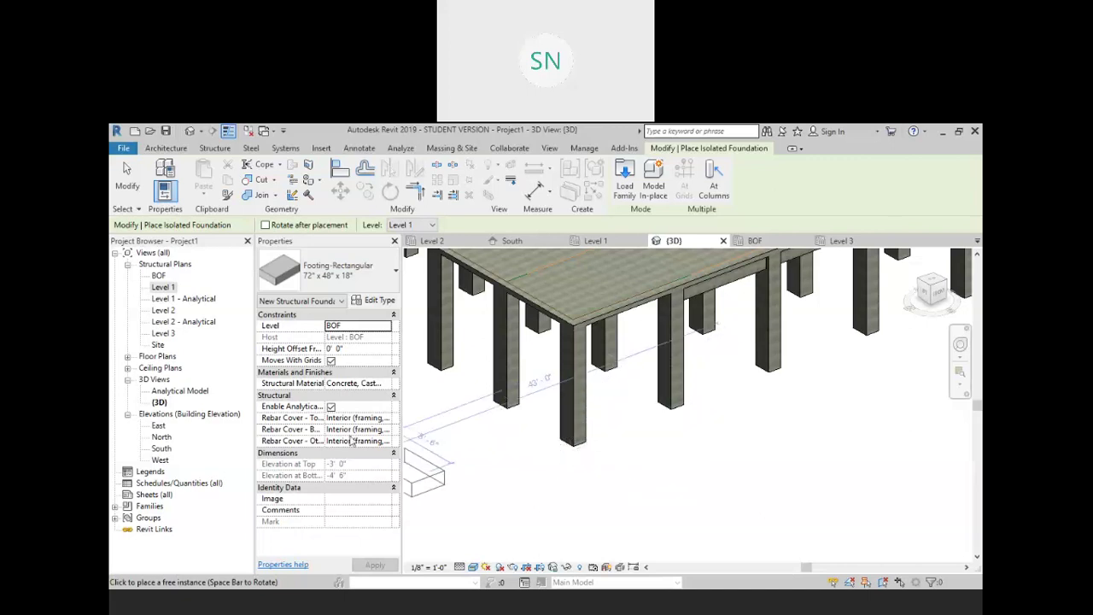
double_click(158, 276)
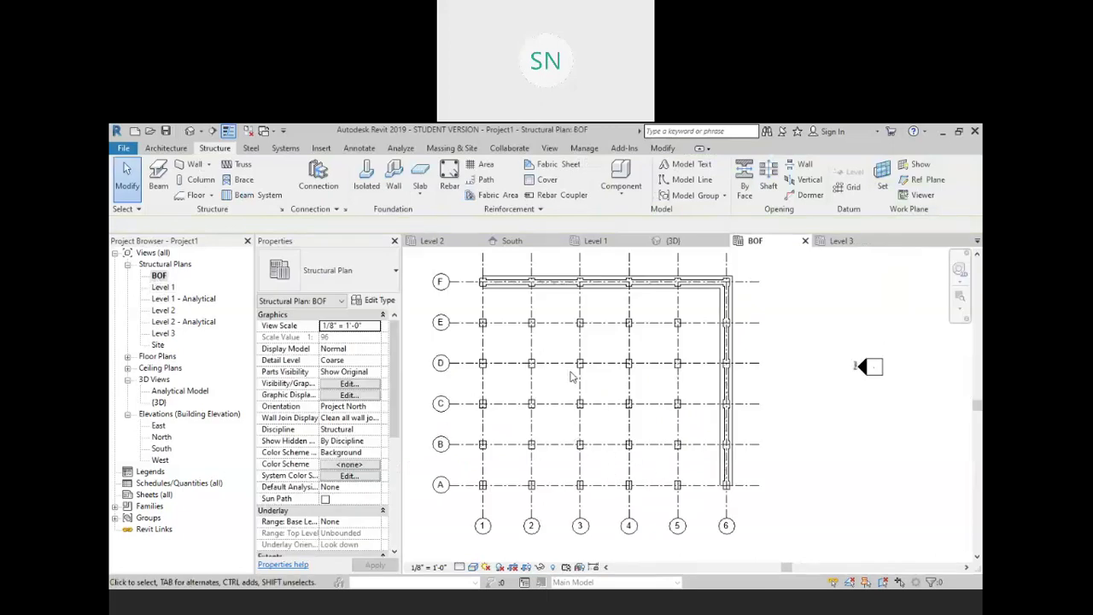
scroll(538, 385, up, 4)
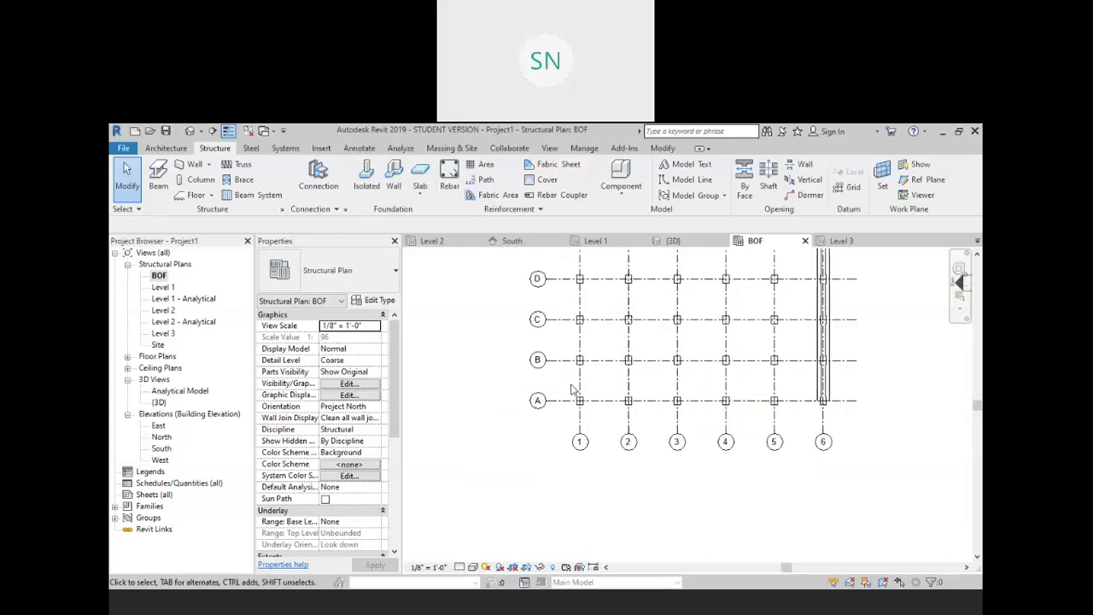
scroll(572, 405, up, 2)
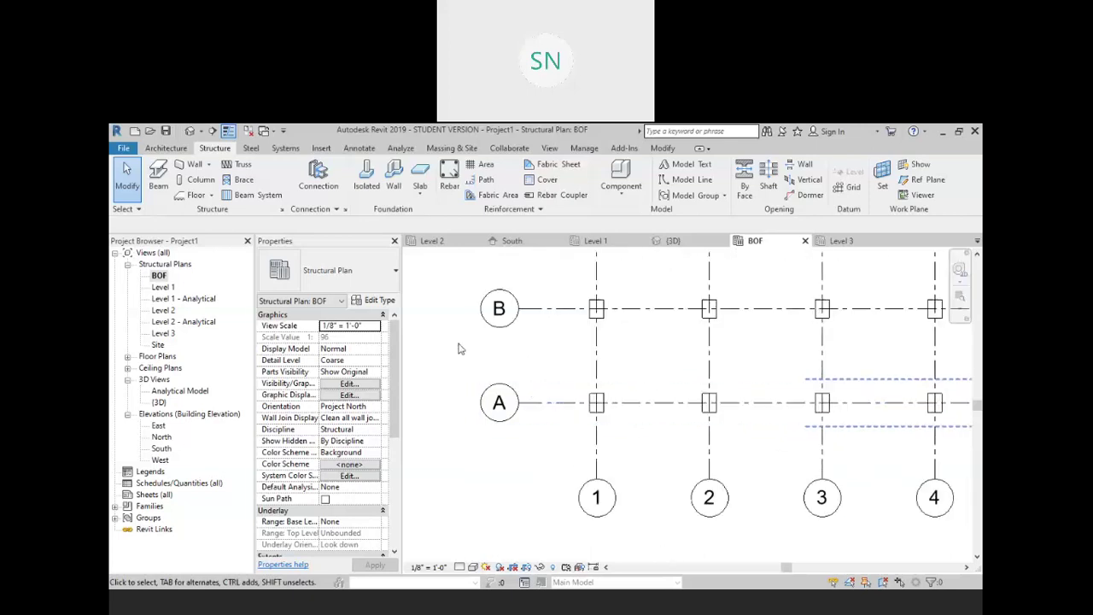
click(365, 184)
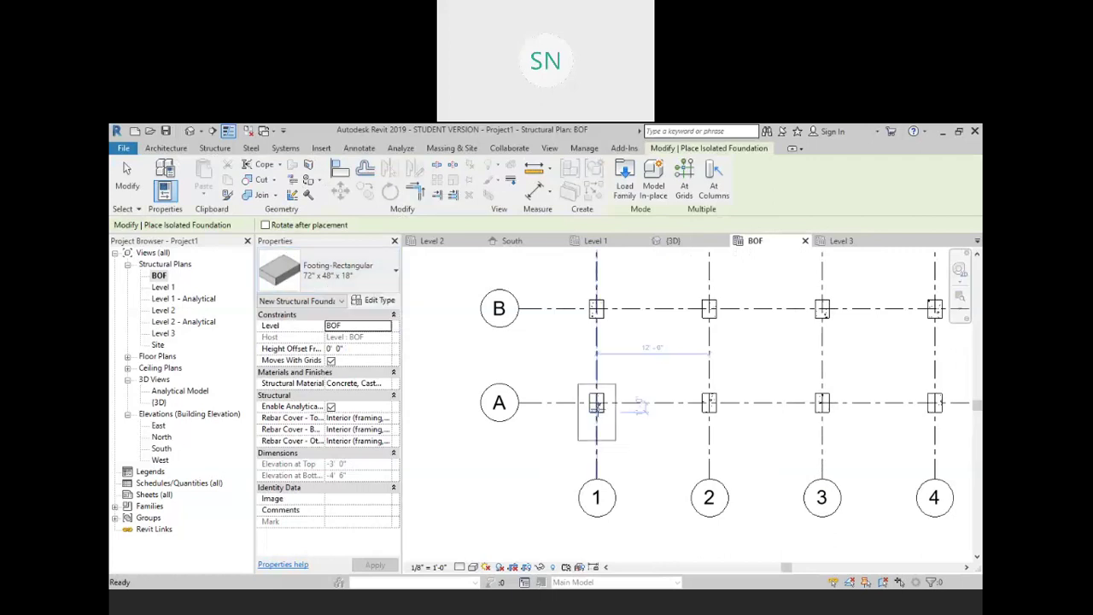
scroll(596, 403, up, 3)
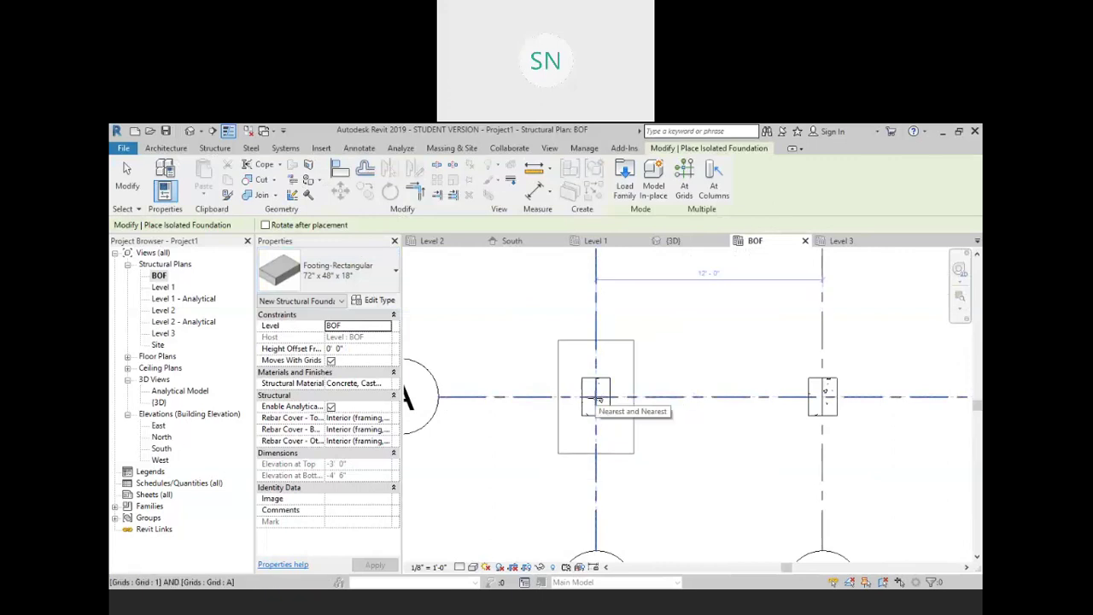
click(713, 181)
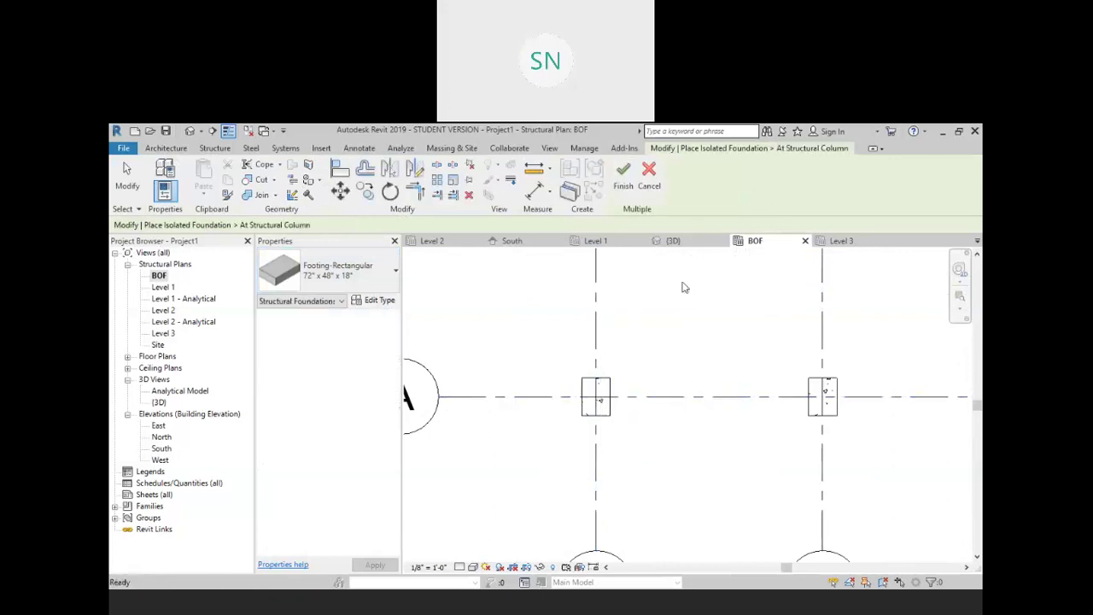
click(608, 383)
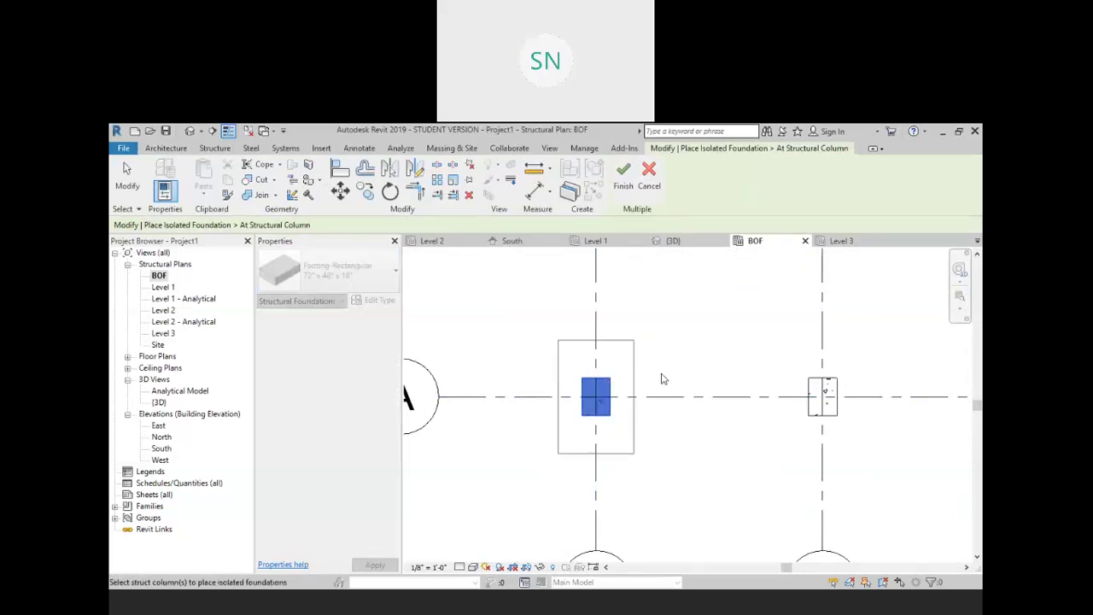
scroll(725, 384, down, 1)
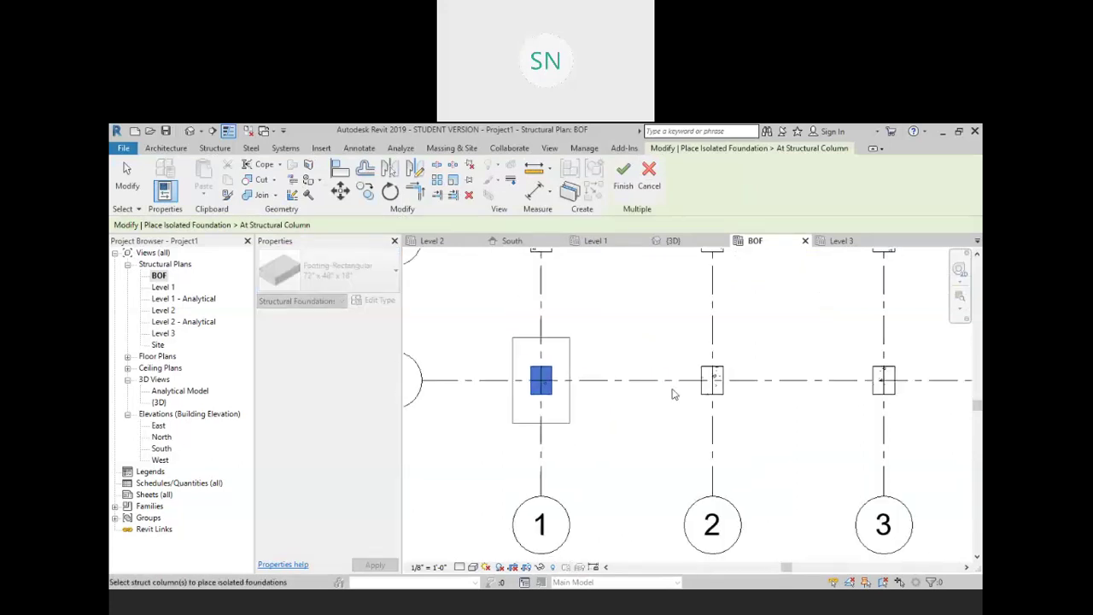
right_click(582, 315)
click(613, 322)
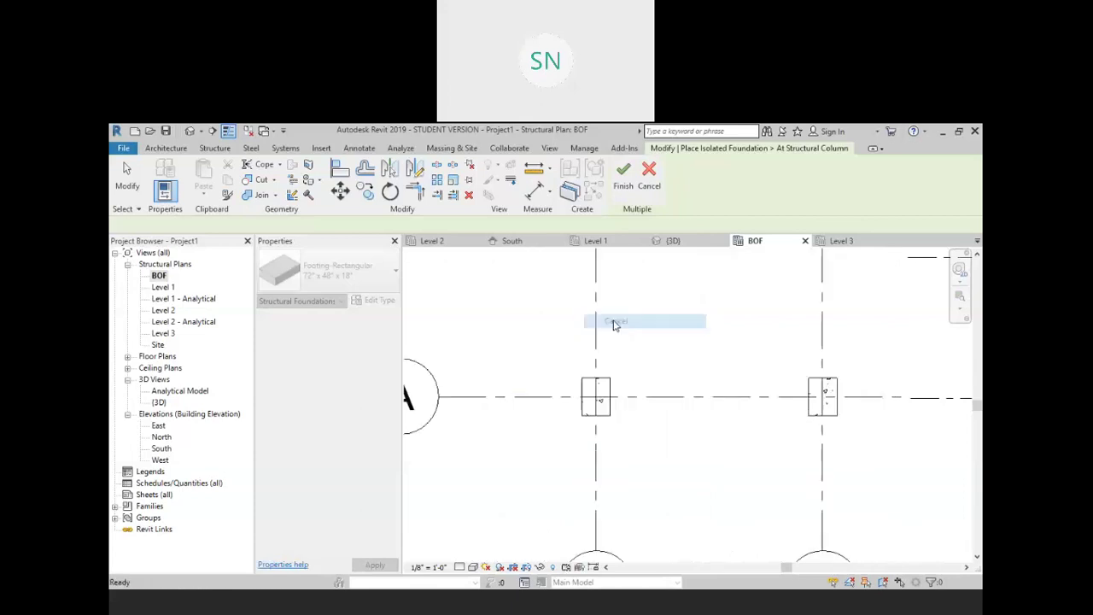
Place the 72" x 48" x 18" rectangular footing under the structural column at grid intersection A-1 using At Columns
scroll(693, 344, down, 1)
middle_drag(691, 344, 609, 349)
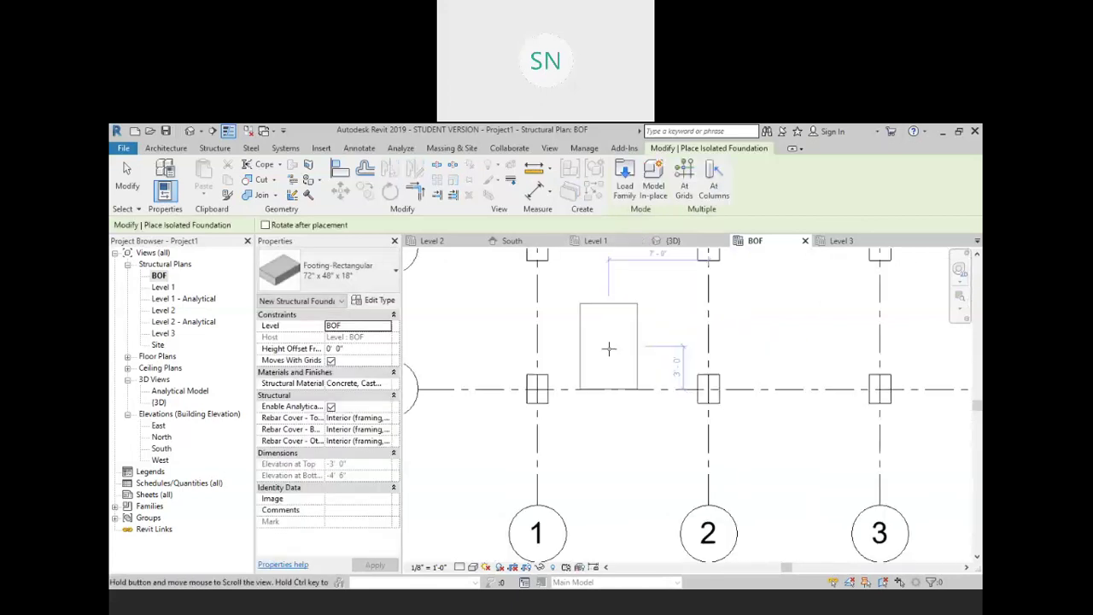
click(712, 184)
click(538, 388)
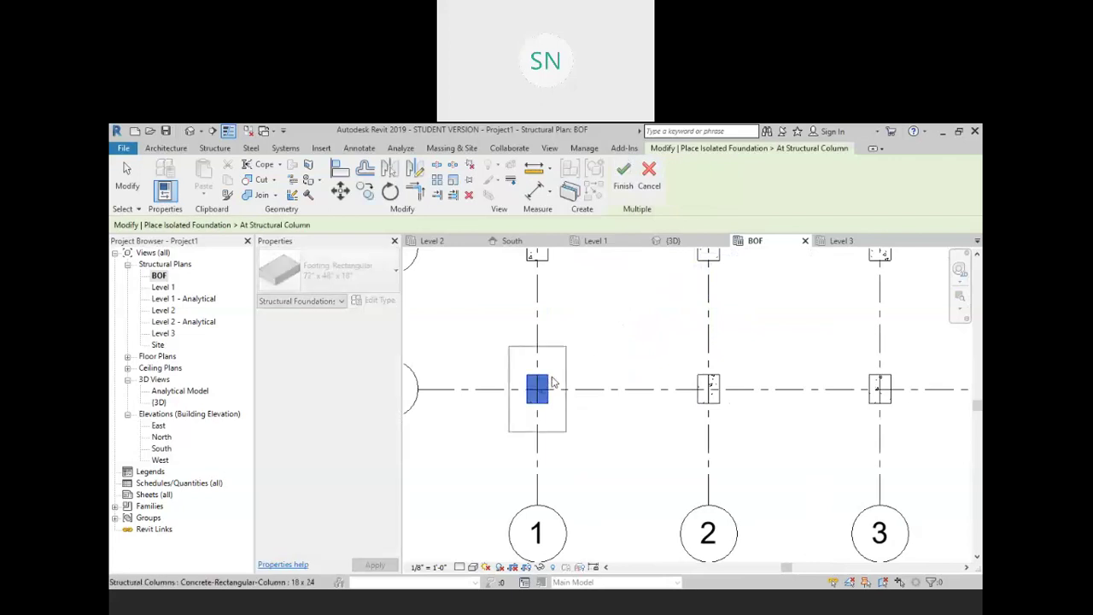
click(623, 175)
Start loading a foundation family and browse to the Structural Foundations folder of the US Imperial library
scroll(598, 301, down, 3)
middle_drag(674, 359, 623, 363)
click(624, 175)
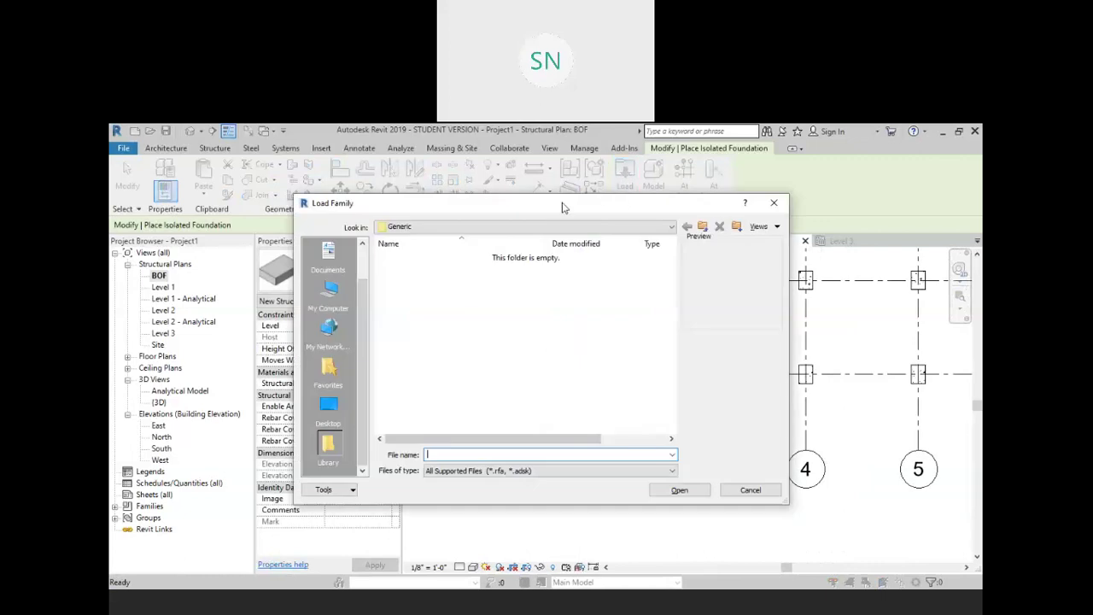
click(702, 226)
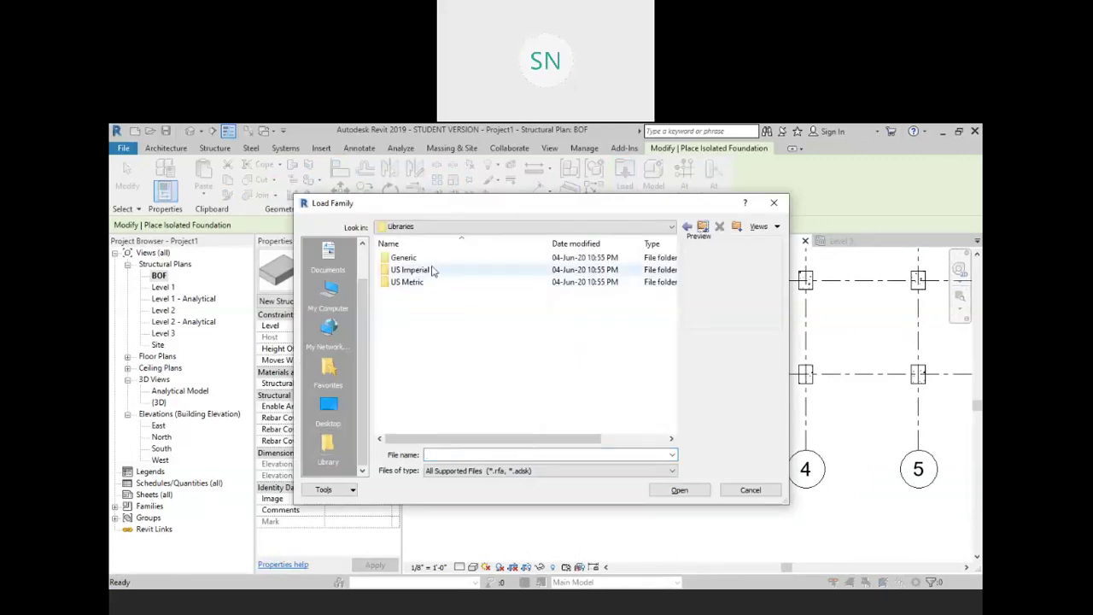
double_click(436, 271)
scroll(439, 342, down, 8)
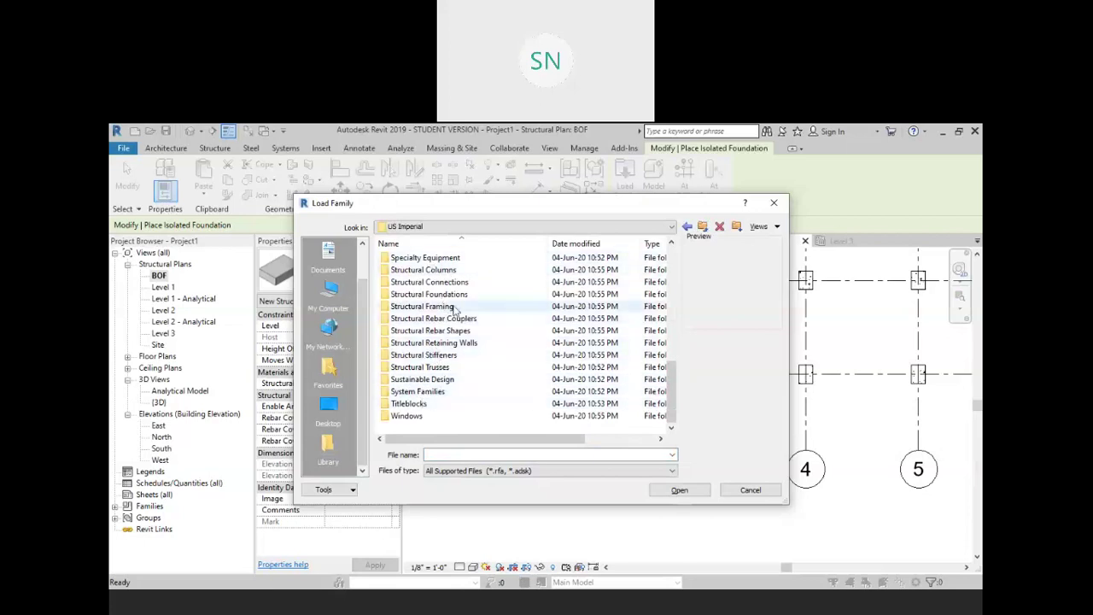
double_click(470, 294)
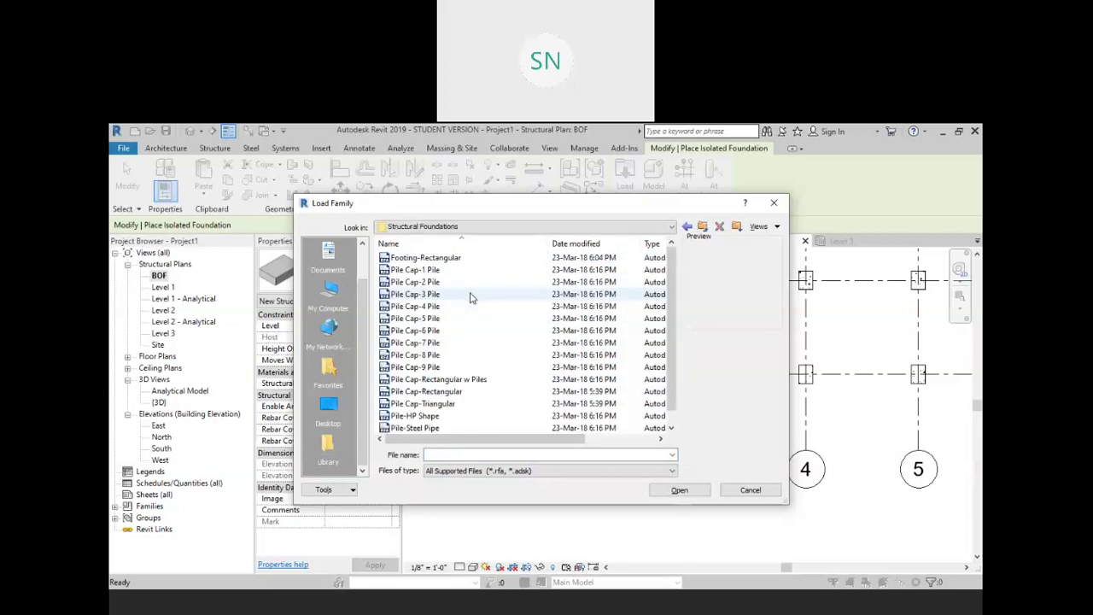
Examine the previews of the pile cap and pile families, from Pile Cap-1 Pile through Pile-Steel Pipe
click(457, 271)
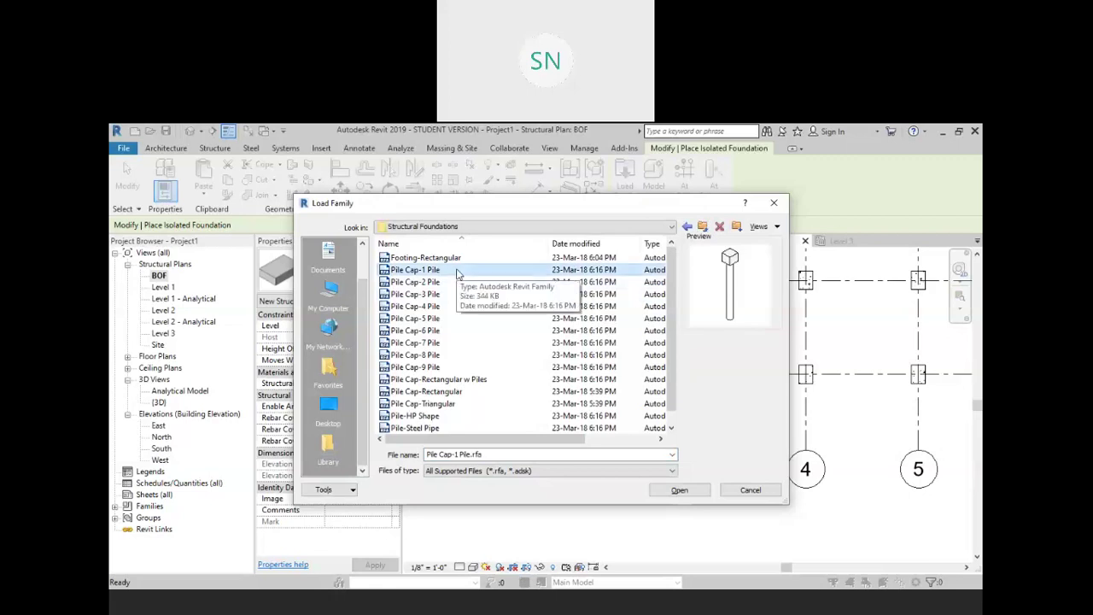
key(Down)
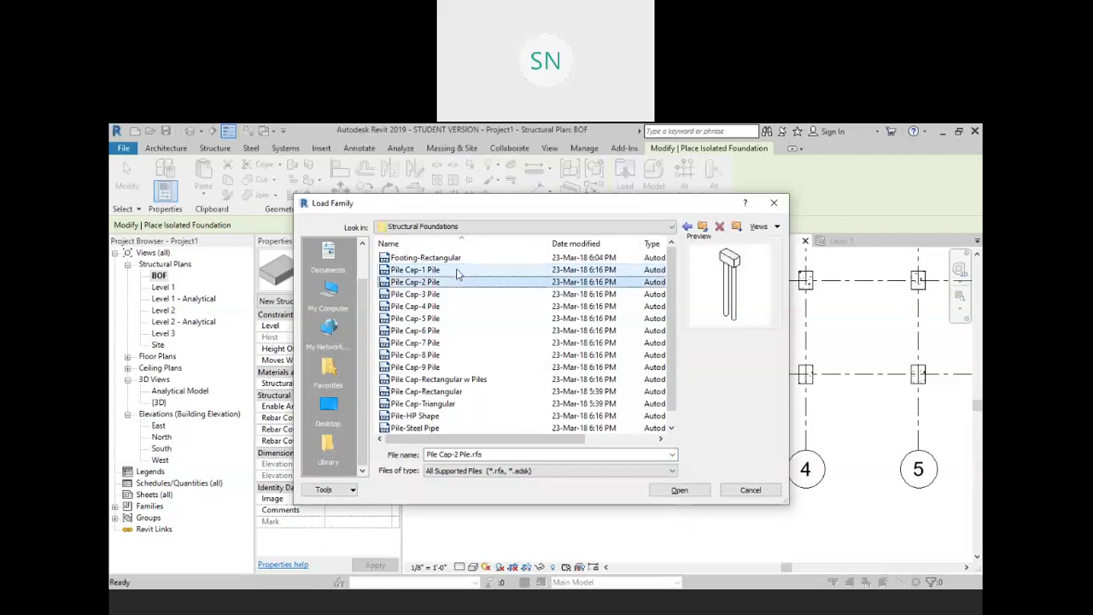
key(Down)
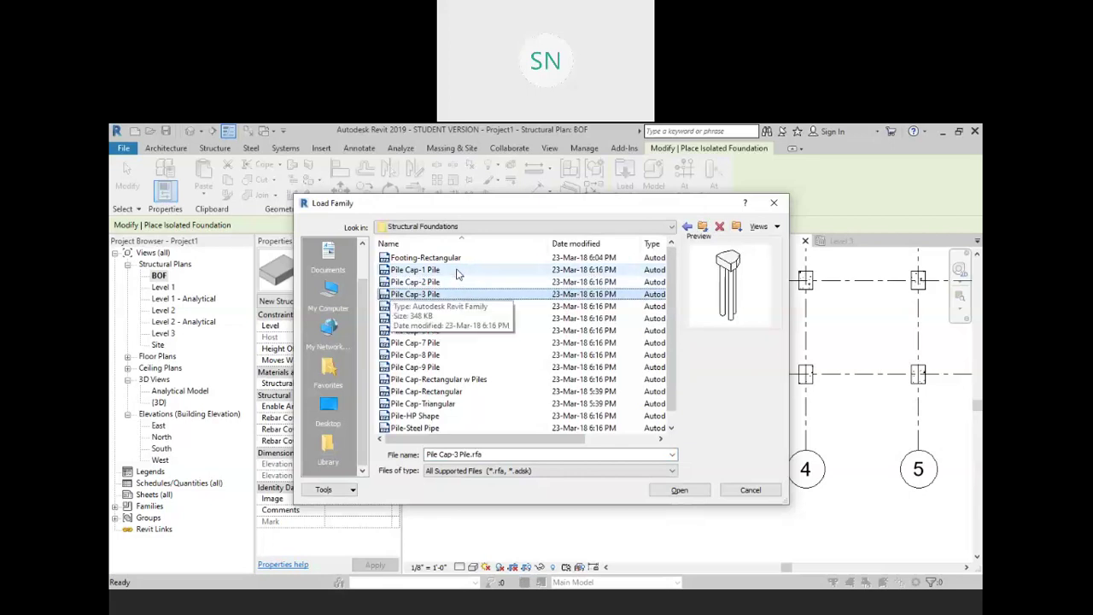
key(Down)
key(Down)
key(Down)
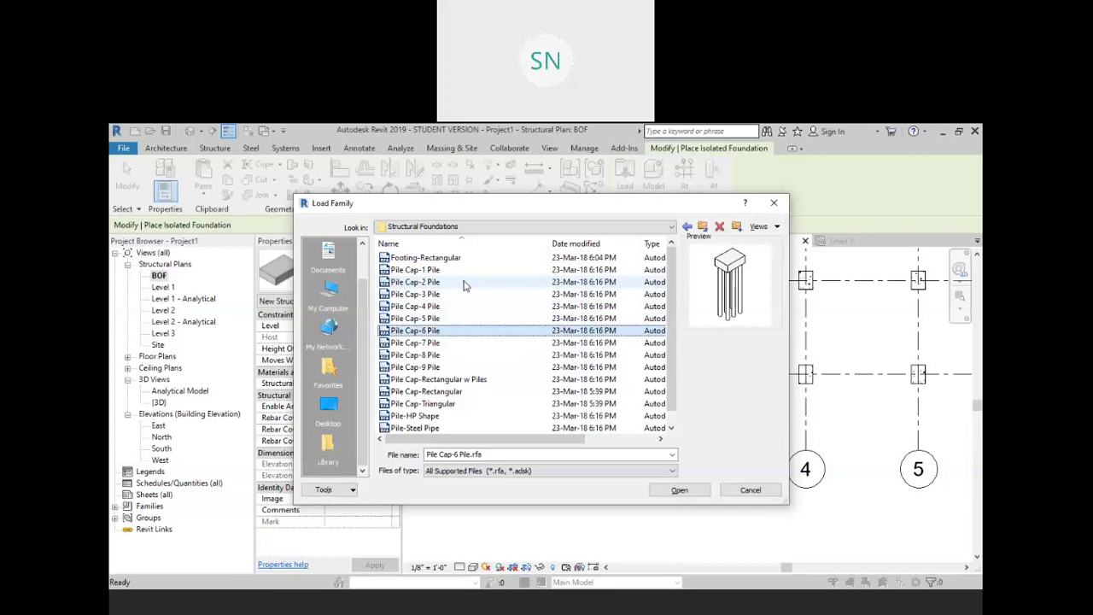
key(Down)
key(Down)
key(Down)
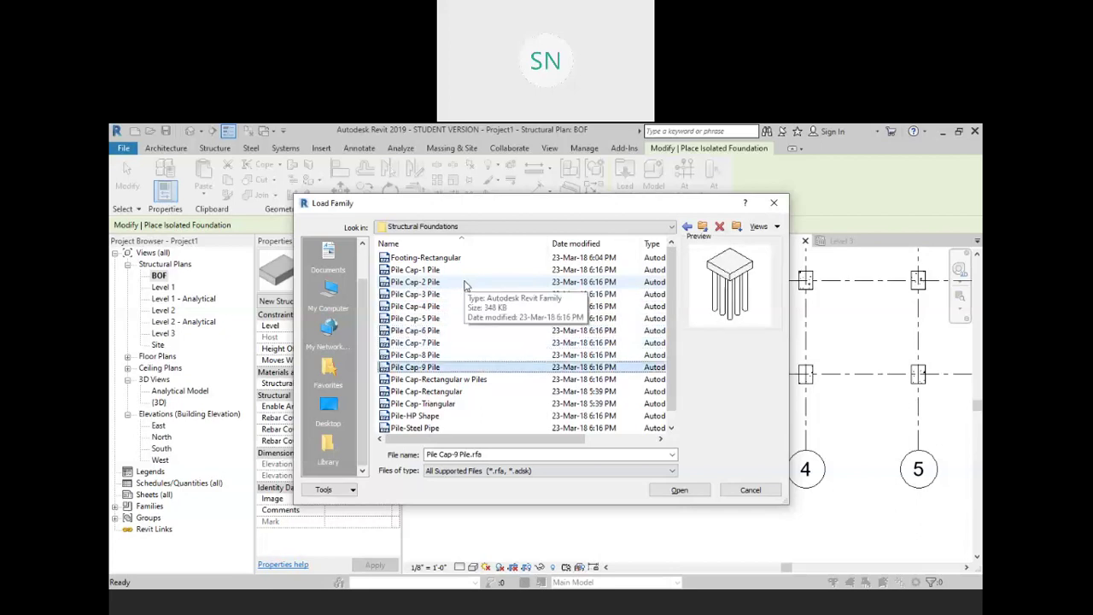
key(Down)
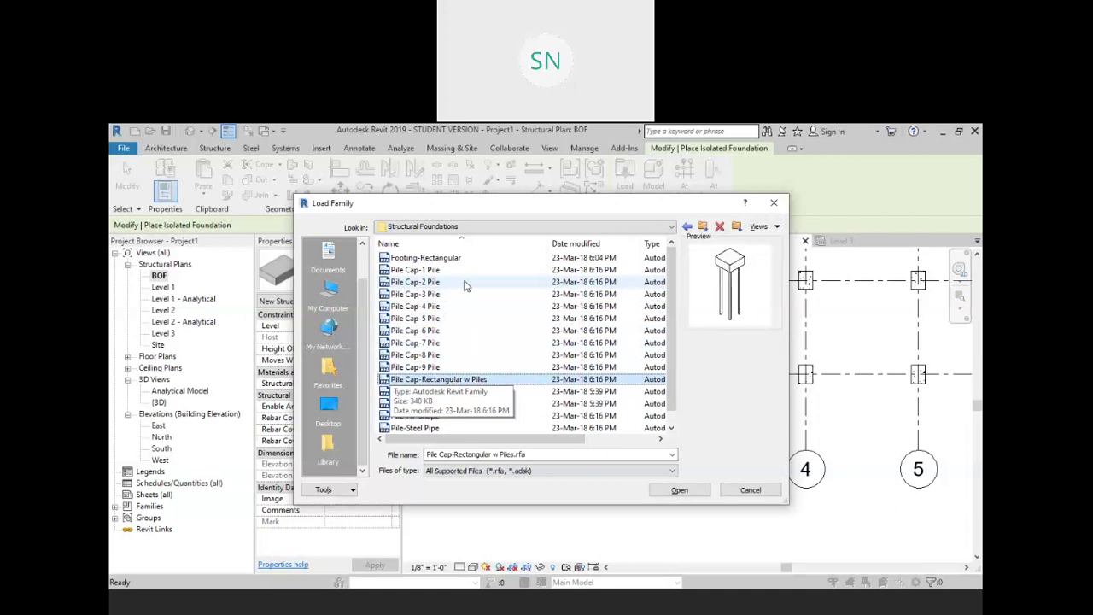
key(Down)
key(Down)
key(Down)
key(Down)
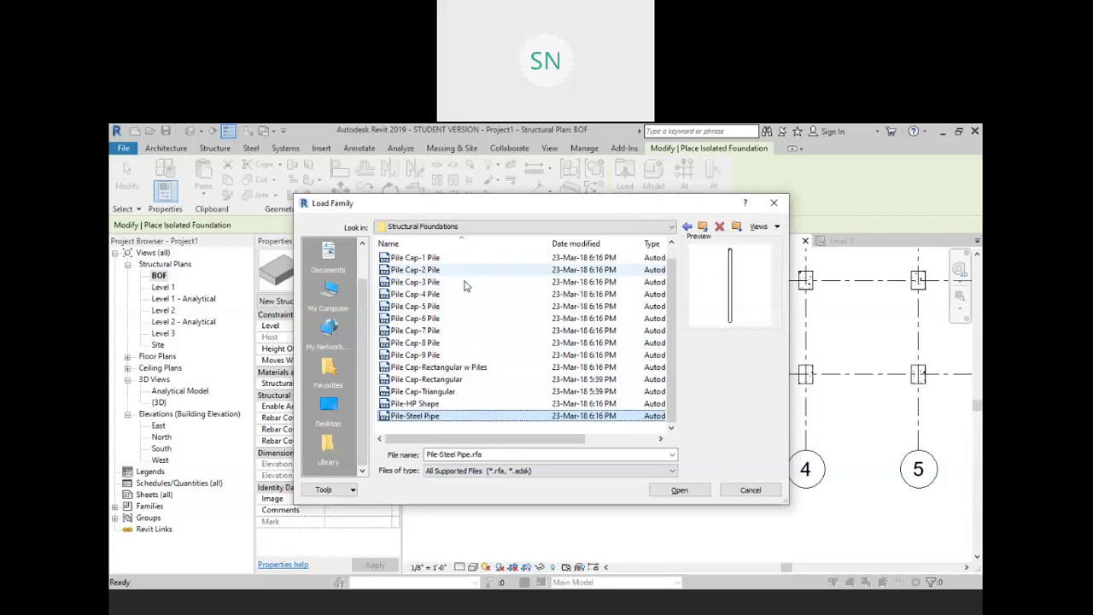
key(Up)
key(Up)
key(Up)
key(Up)
key(Up)
key(Up)
key(Up)
key(Up)
key(Up)
key(Up)
key(Up)
key(Up)
key(Up)
key(Up)
Load the Pile Cap-3 Pile family and place it under the structural column at grid intersection A-2 using At Columns
key(Down)
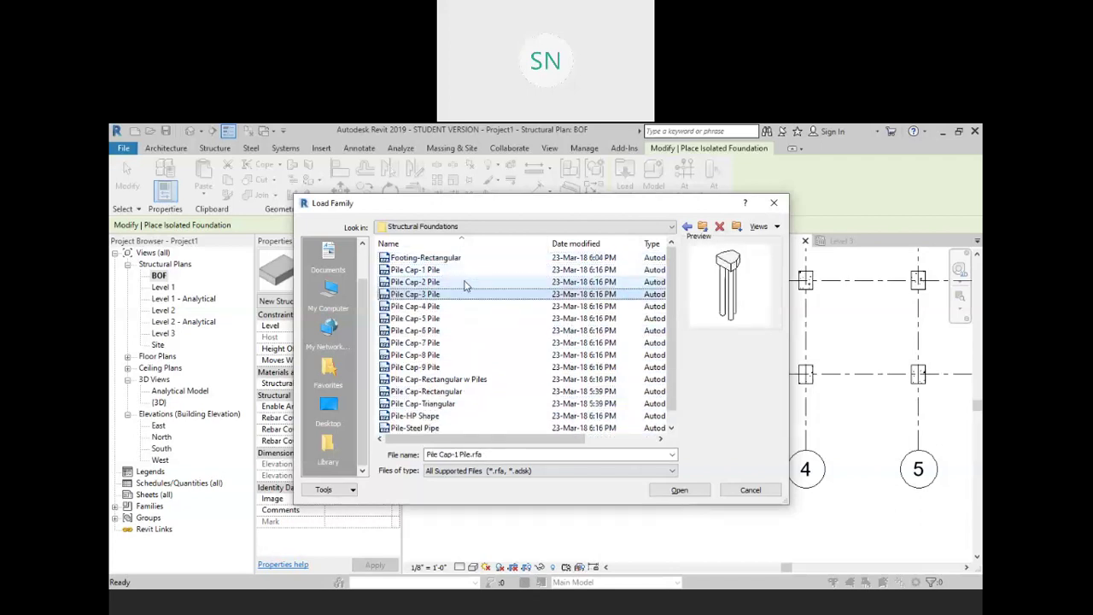
click(686, 492)
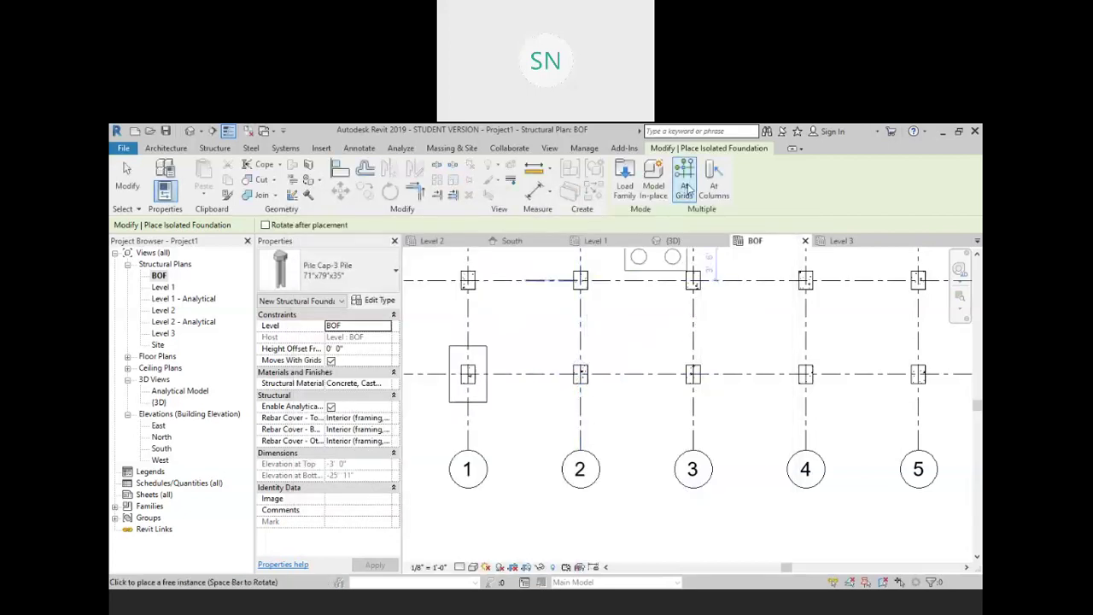
click(713, 181)
click(591, 371)
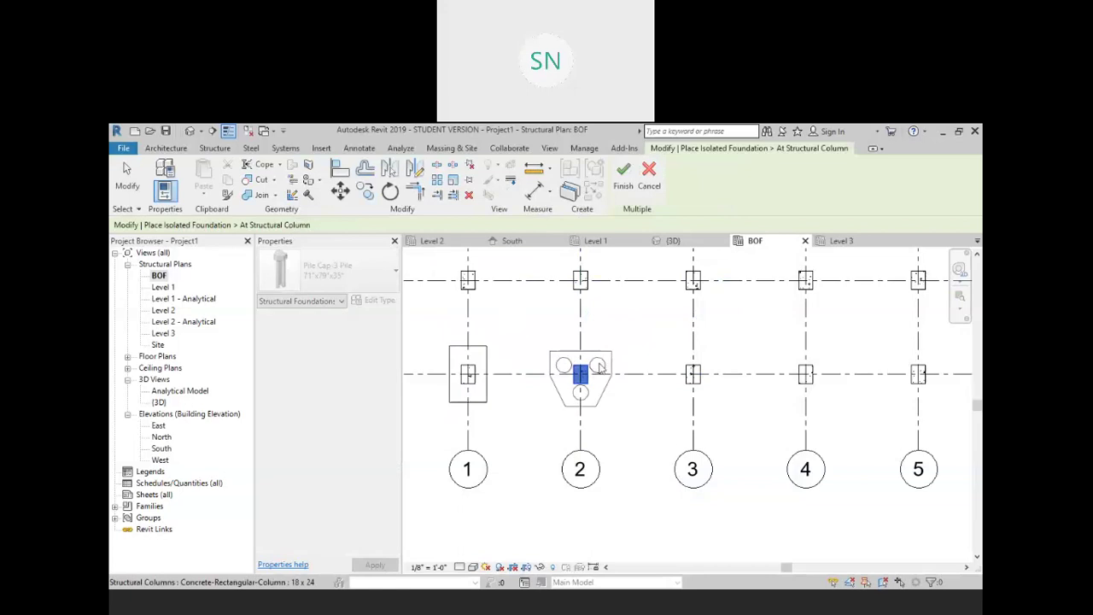
click(623, 183)
Load the Pile Cap-9 Pile family from the Structural Foundations folder
middle_drag(739, 364, 639, 445)
scroll(595, 362, up, 3)
scroll(607, 365, down, 3)
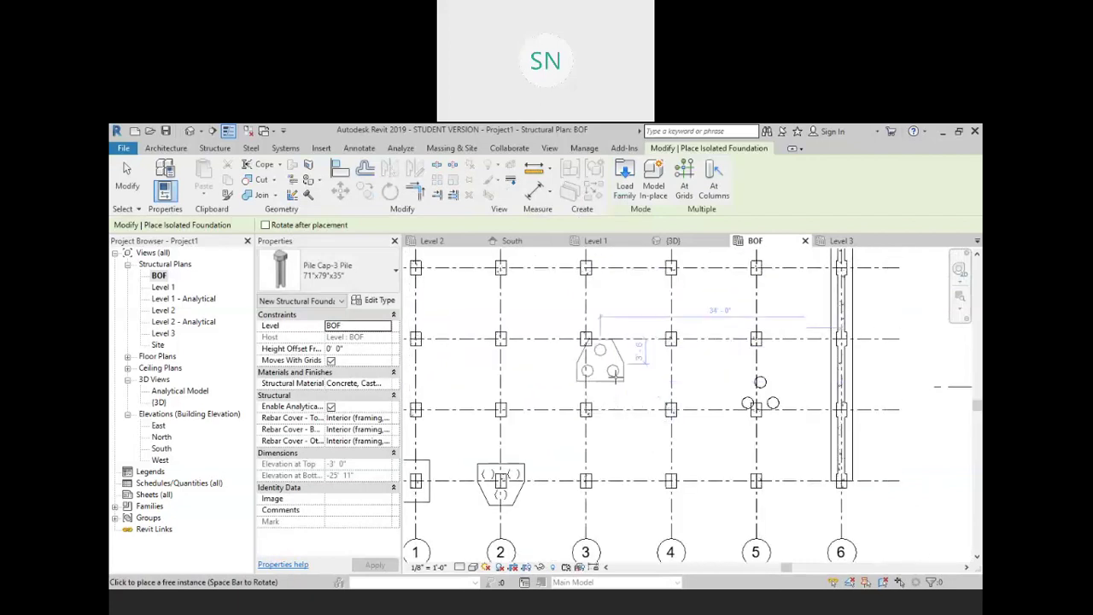
middle_drag(614, 364, 641, 404)
scroll(612, 376, up, 2)
middle_drag(578, 414, 668, 351)
middle_drag(598, 388, 682, 389)
scroll(589, 419, up, 2)
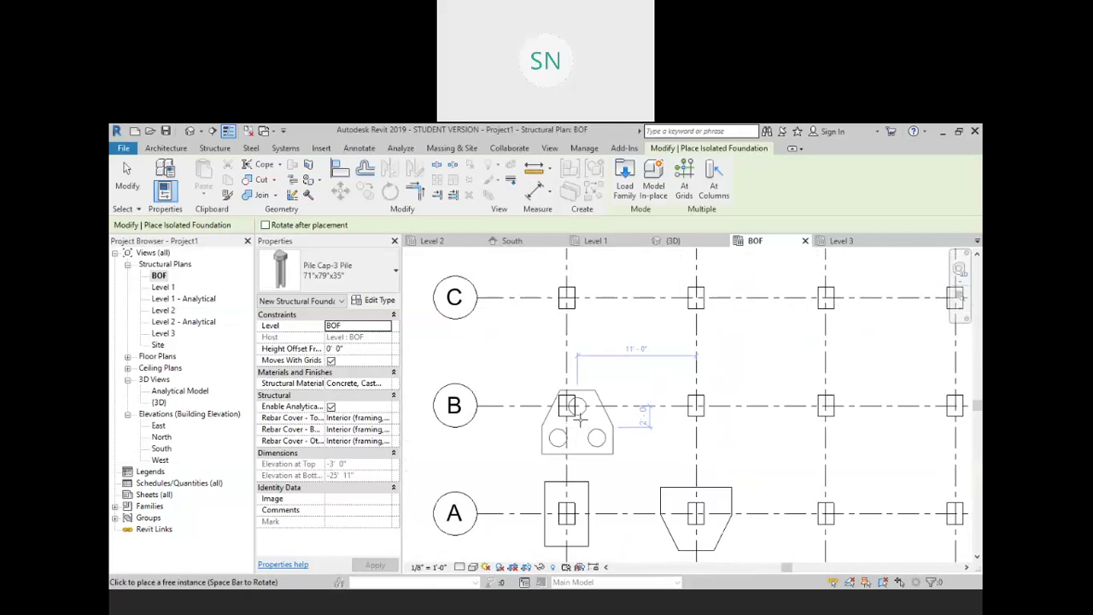
click(628, 187)
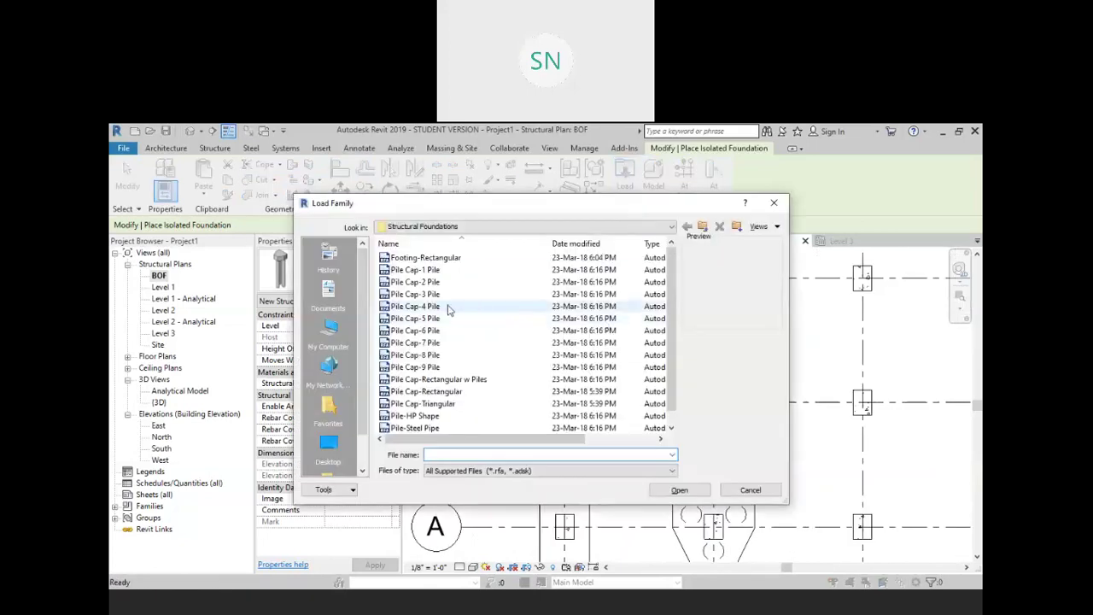
click(443, 366)
click(679, 491)
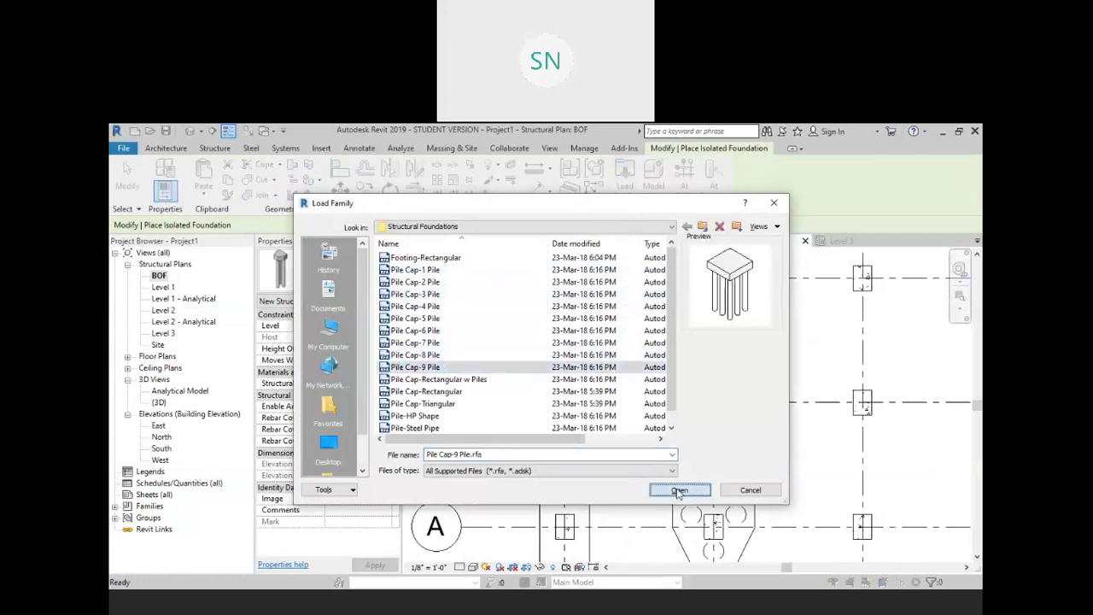
Place a Pile Cap-9 Pile isolated foundation at the structural column on grid intersection B-1 in the BOF plan
click(713, 183)
click(572, 396)
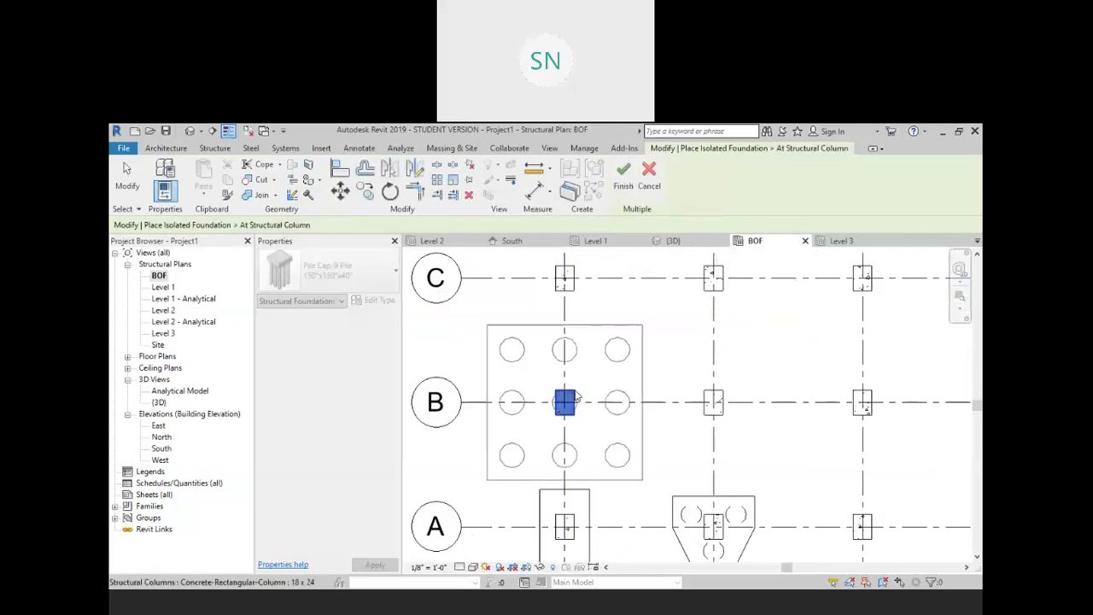
click(624, 176)
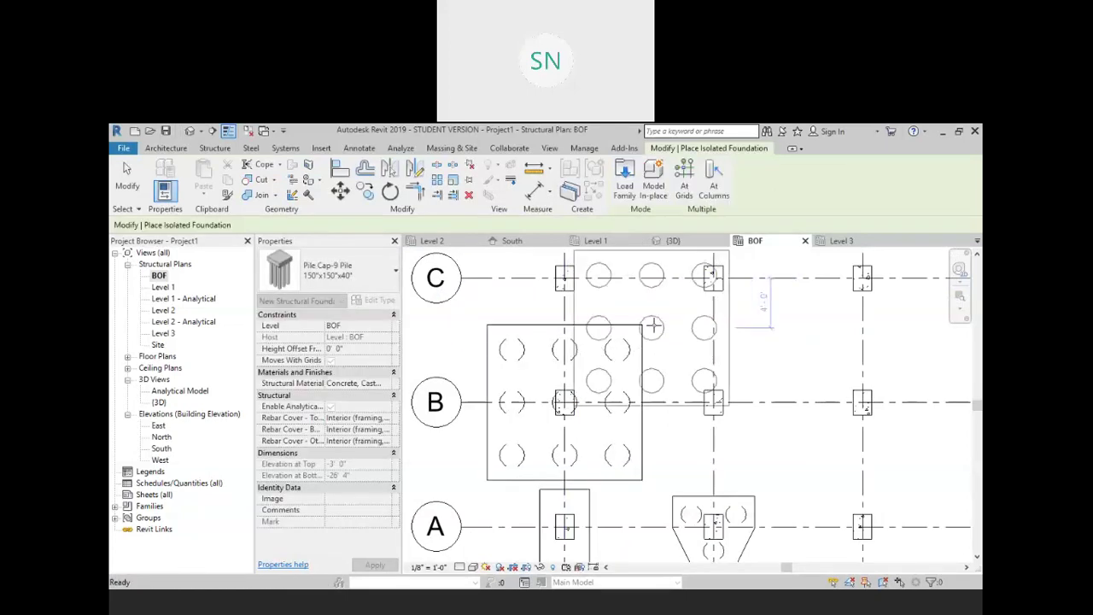
right_click(663, 306)
click(690, 315)
right_click(699, 306)
click(713, 319)
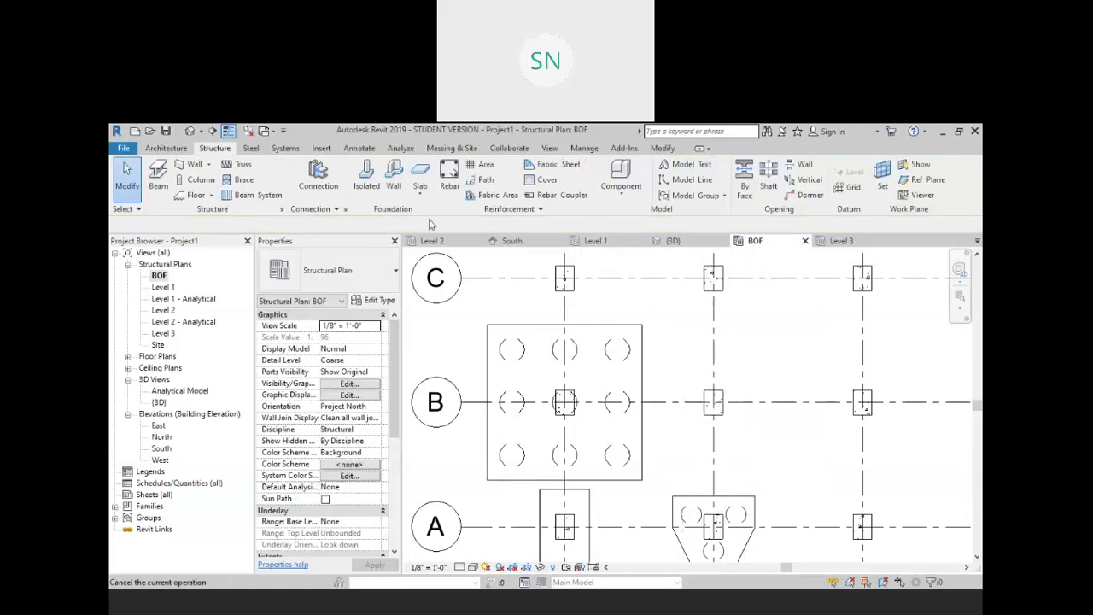
Inspect the pile caps and footing beneath the building's corner columns in the 3D view
click(190, 131)
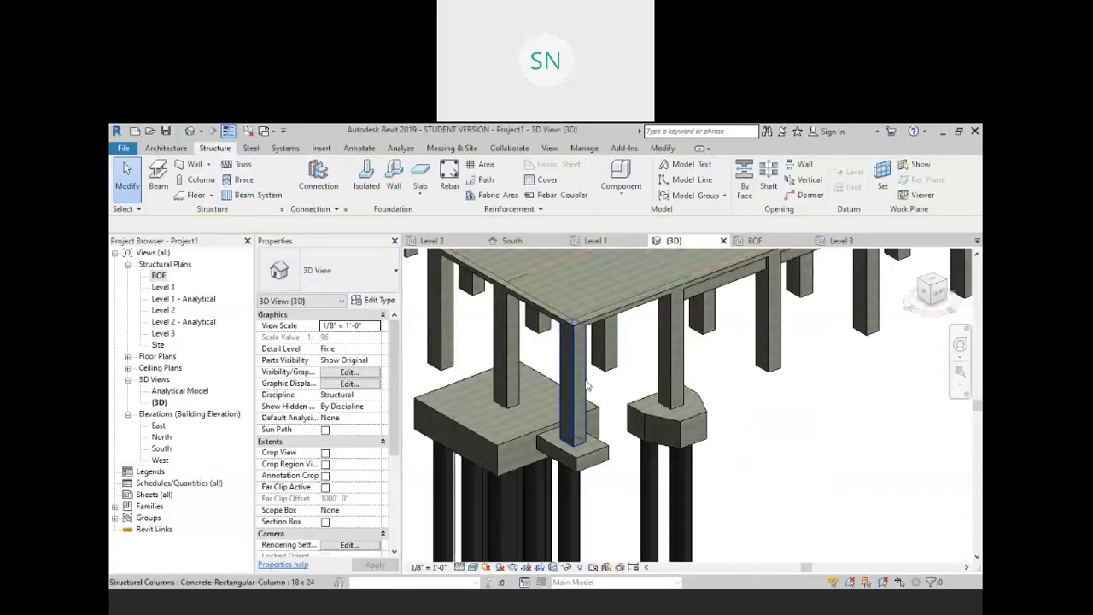
scroll(560, 410, up, 3)
shift+middle_drag(549, 415, 619, 382)
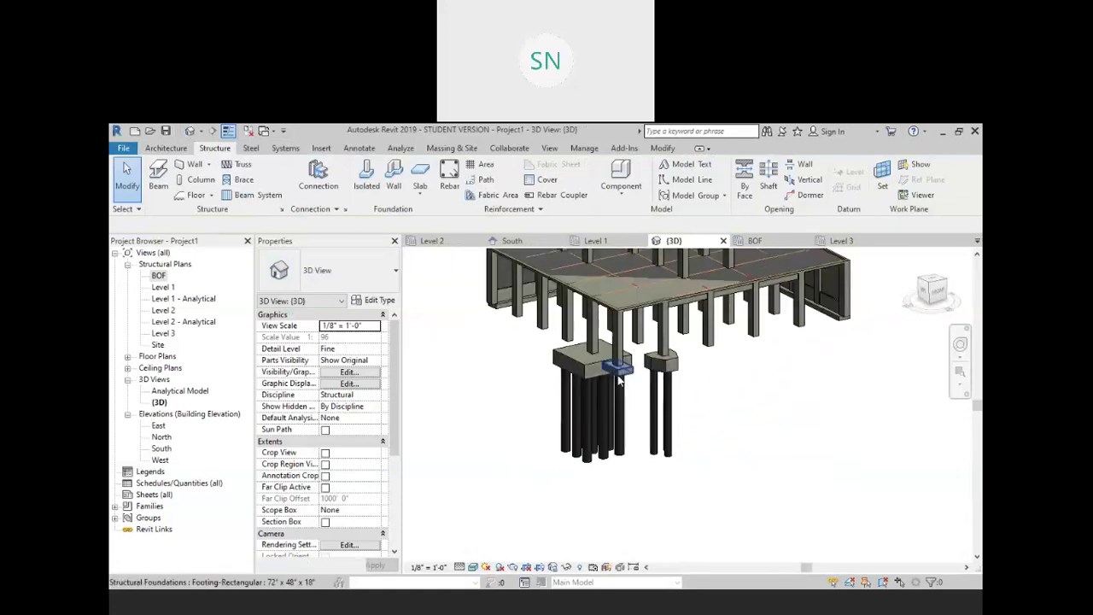
shift+middle_drag(633, 435, 622, 461)
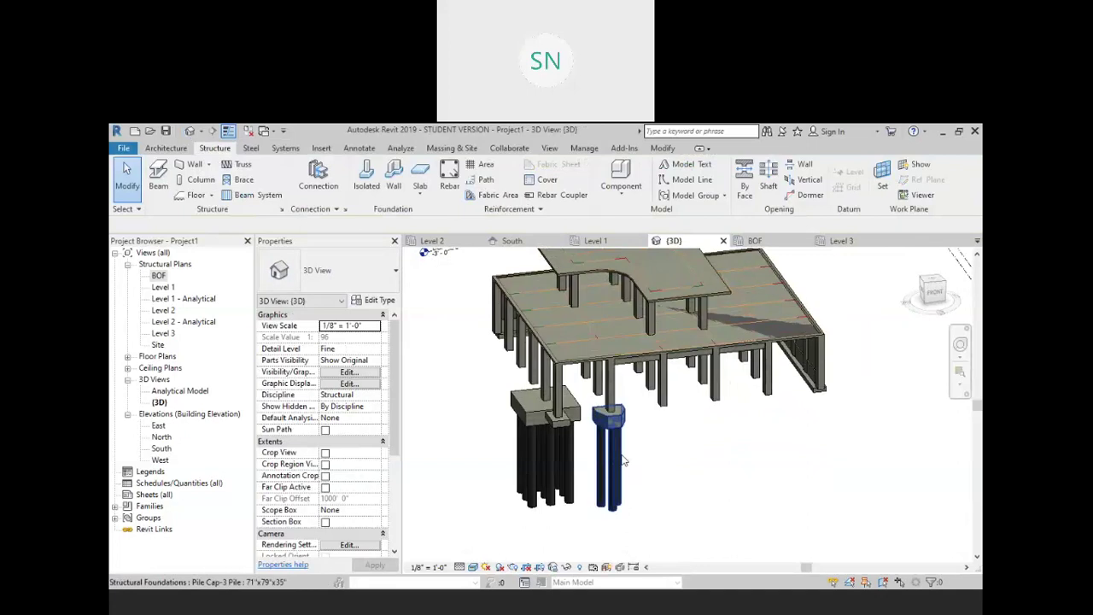
middle_drag(696, 467, 628, 441)
scroll(670, 452, down, 2)
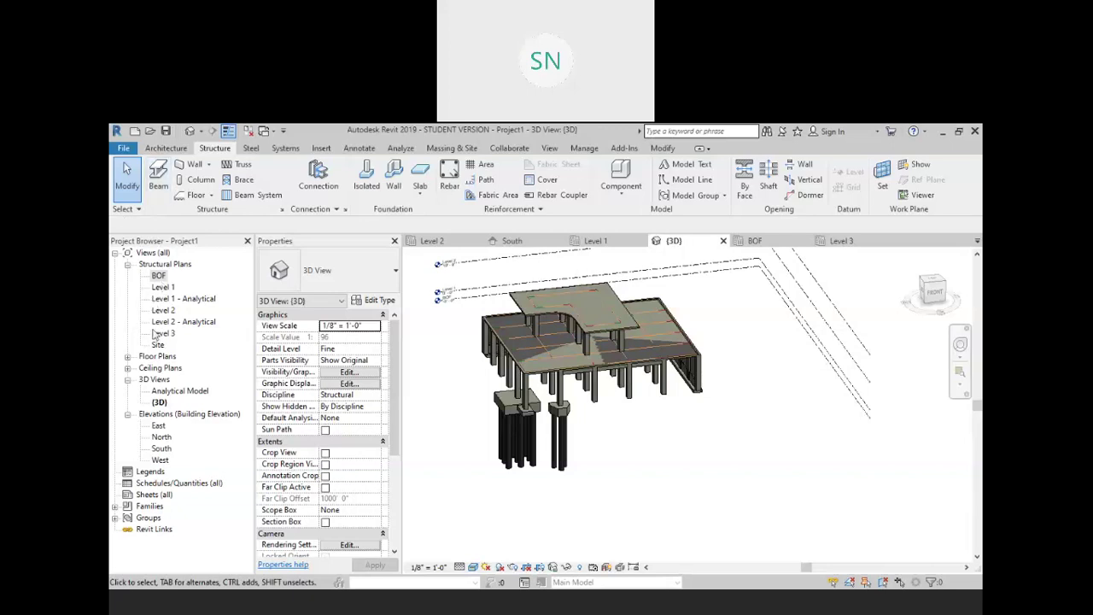
In the Site structural plan, create a toposurface from four points around the building grid at an absolute elevation of 0' 0"
click(158, 344)
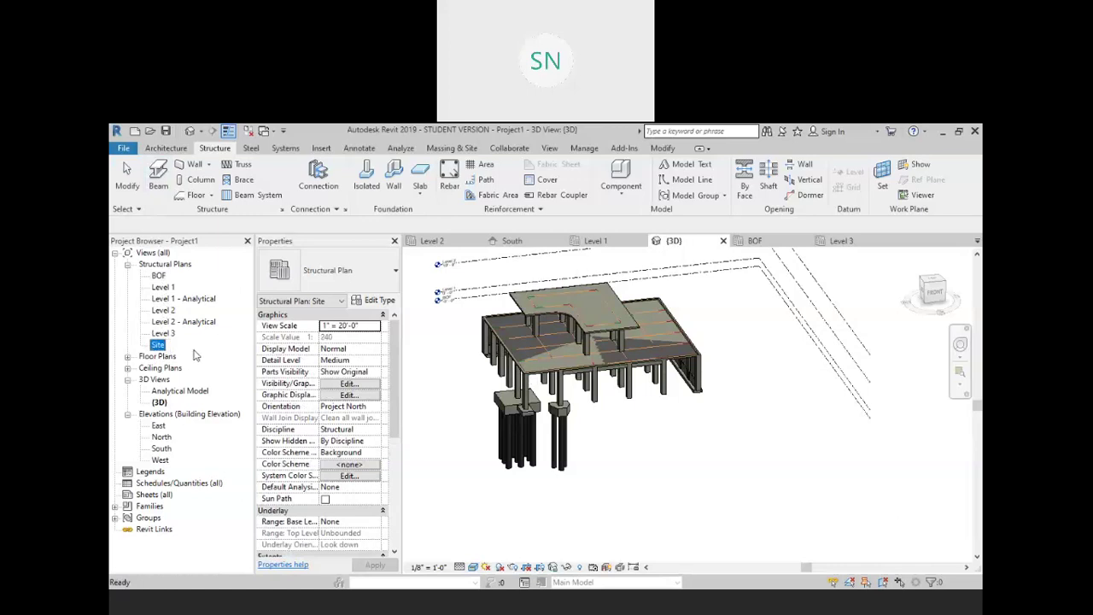
double_click(159, 345)
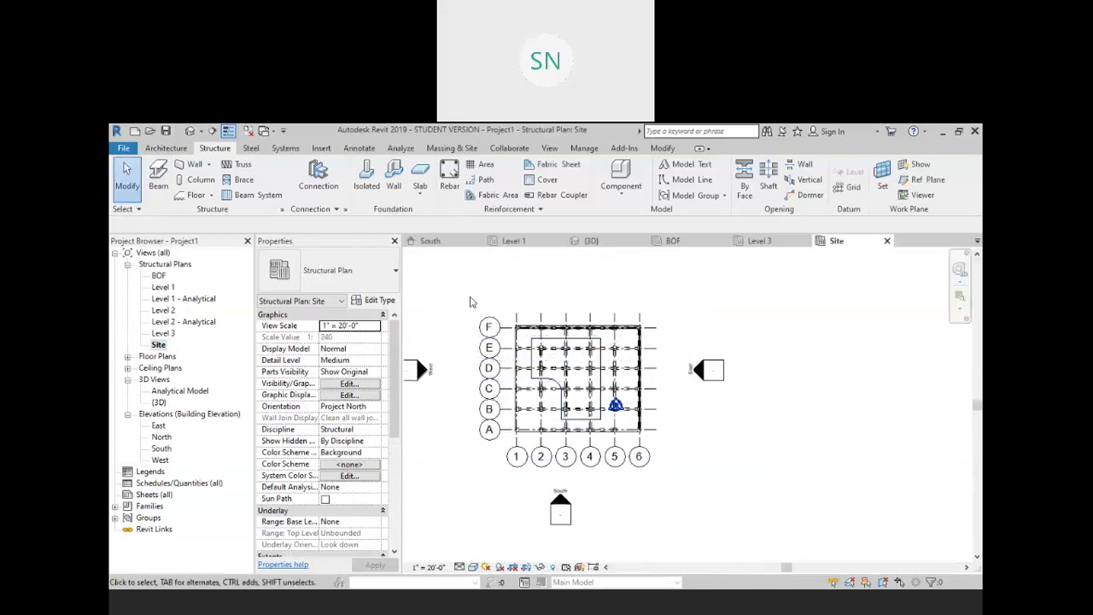
click(162, 149)
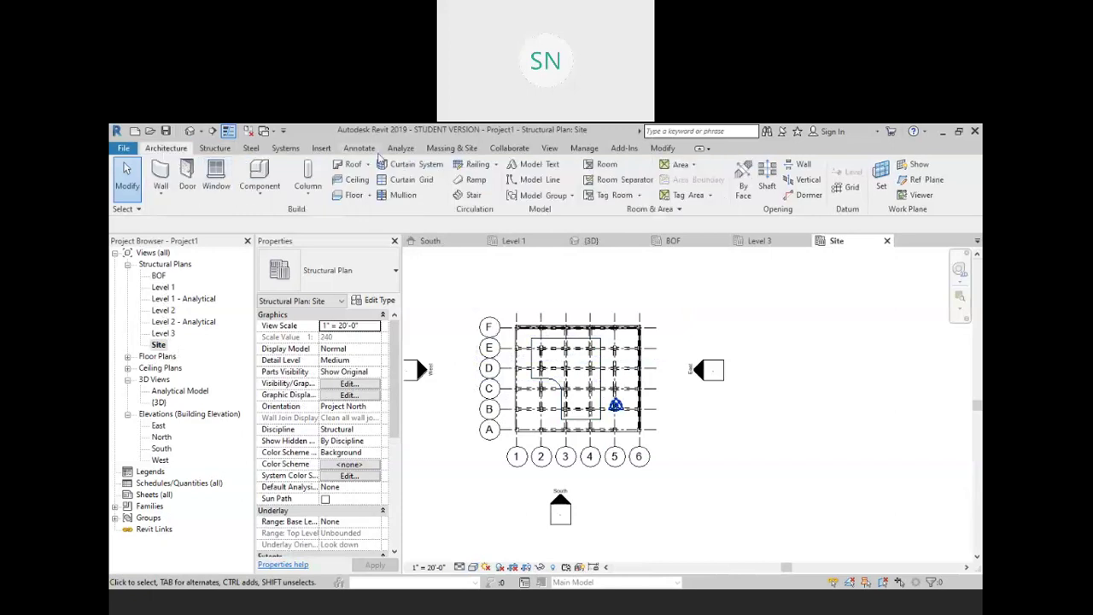
click(445, 150)
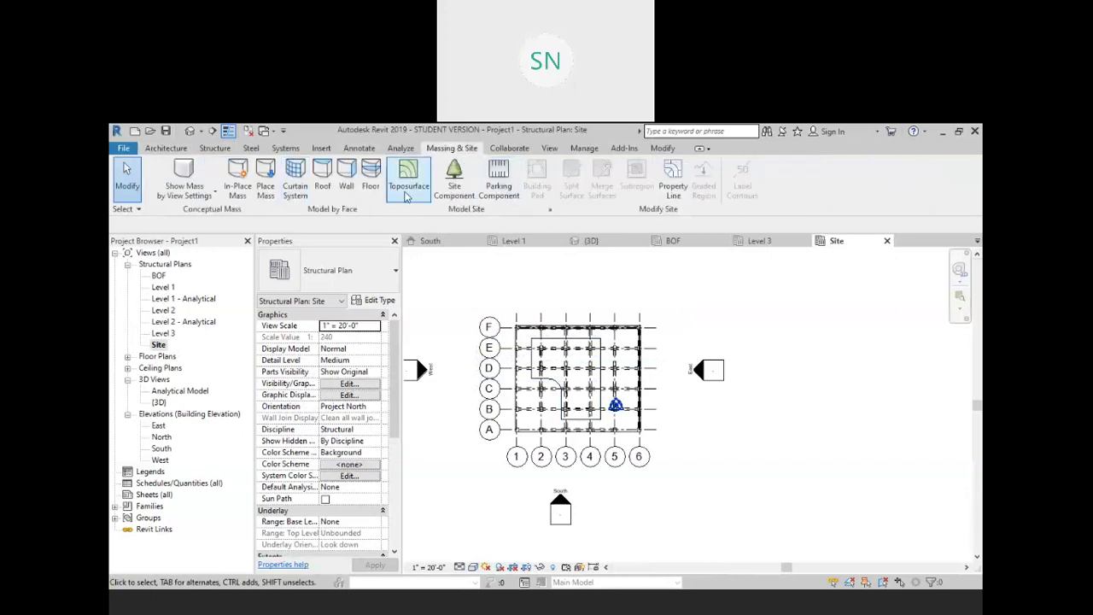
click(409, 204)
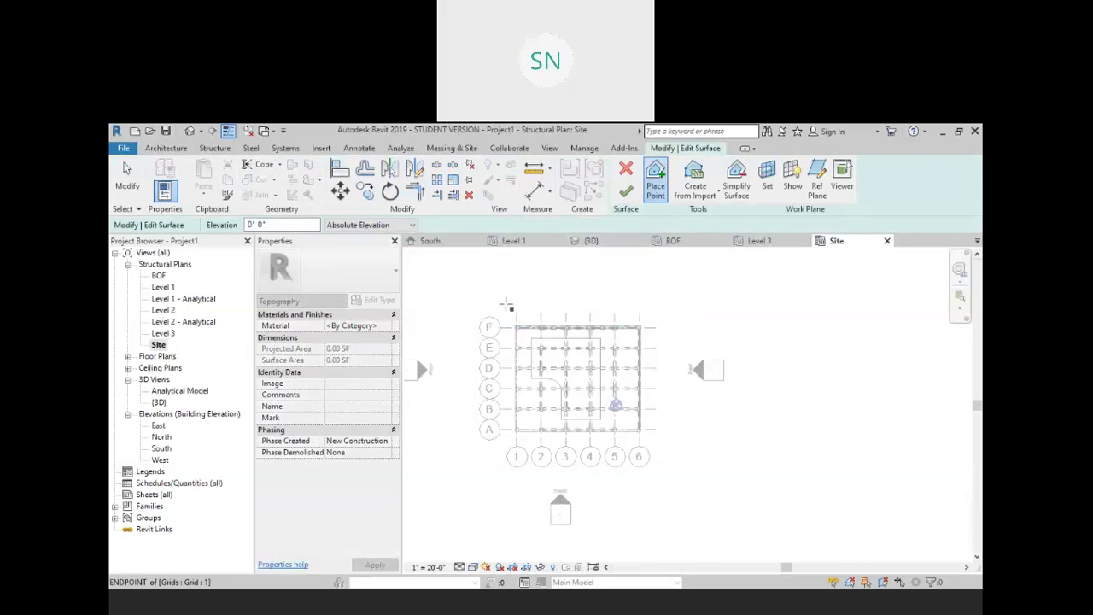
click(492, 301)
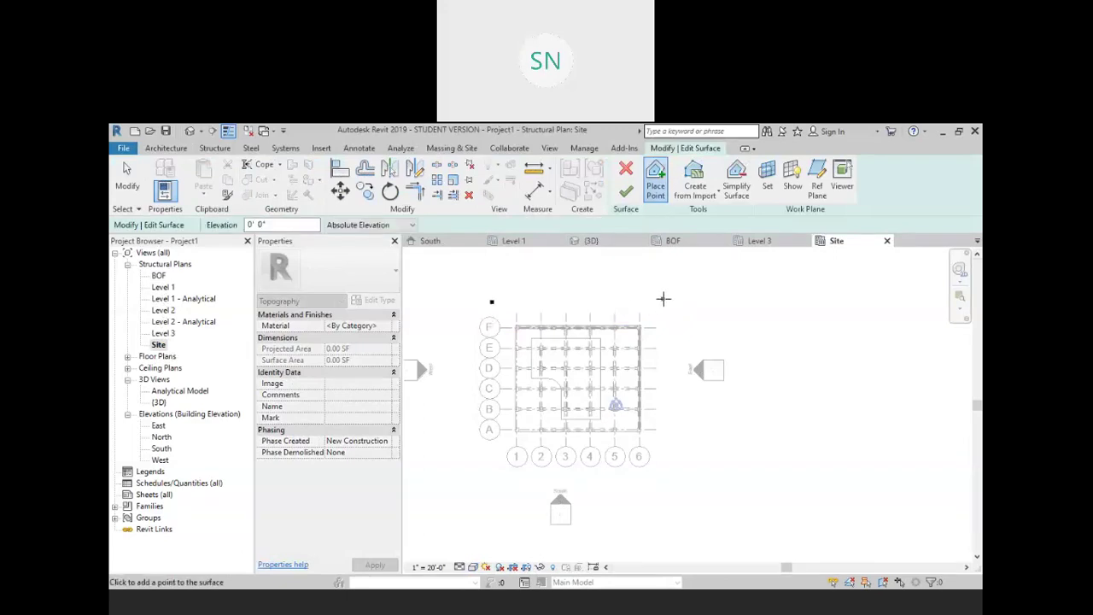
click(670, 453)
click(626, 192)
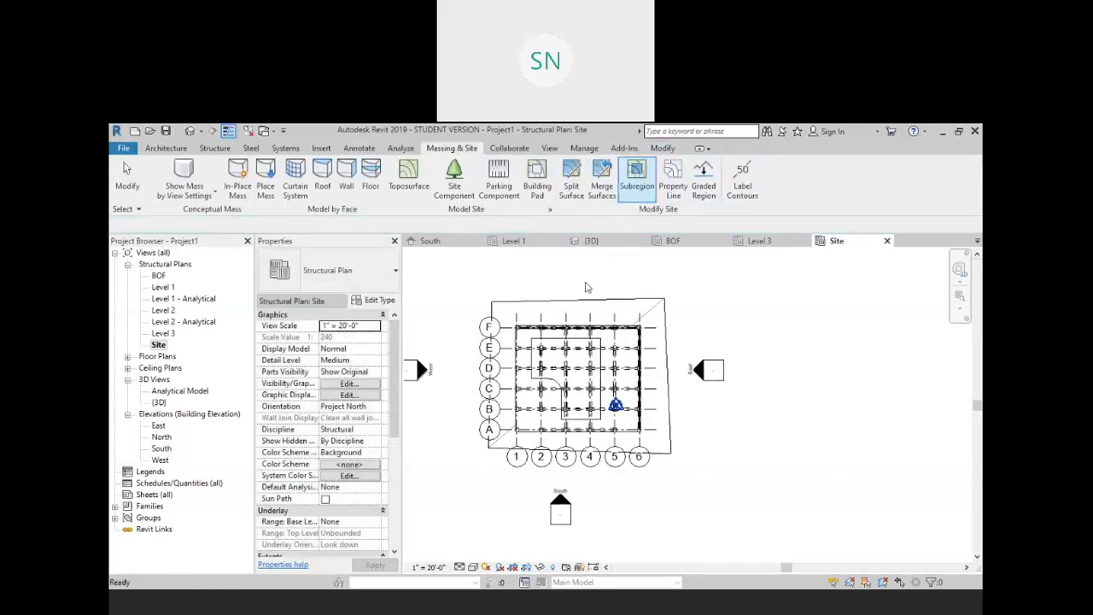
Turn on the Site model category in the {3D} view's Visibility/Graphic Overrides
click(190, 131)
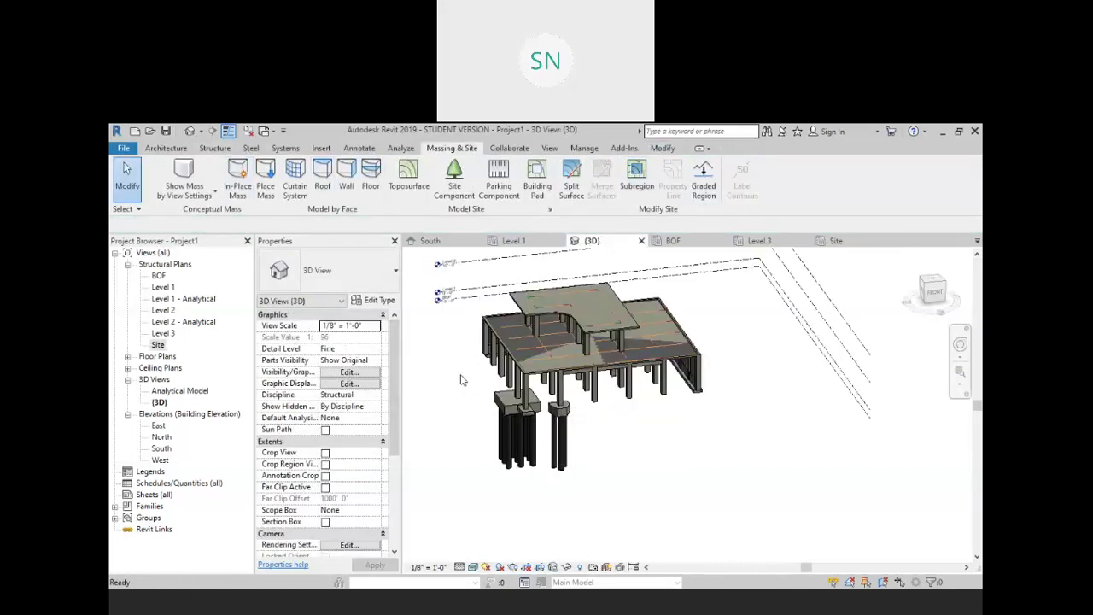
middle_drag(591, 381, 632, 429)
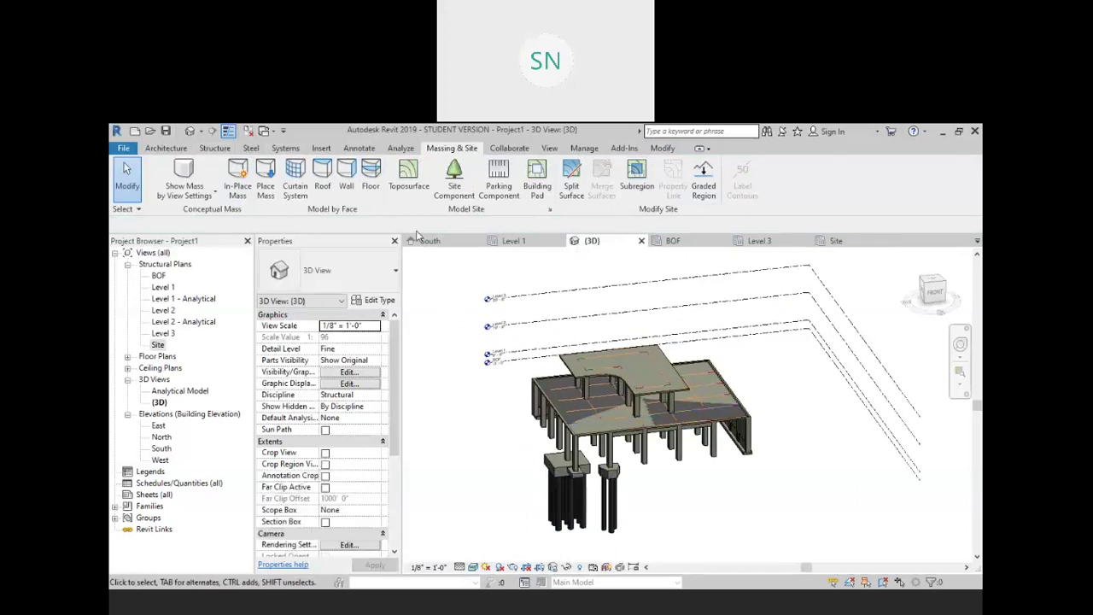
click(348, 372)
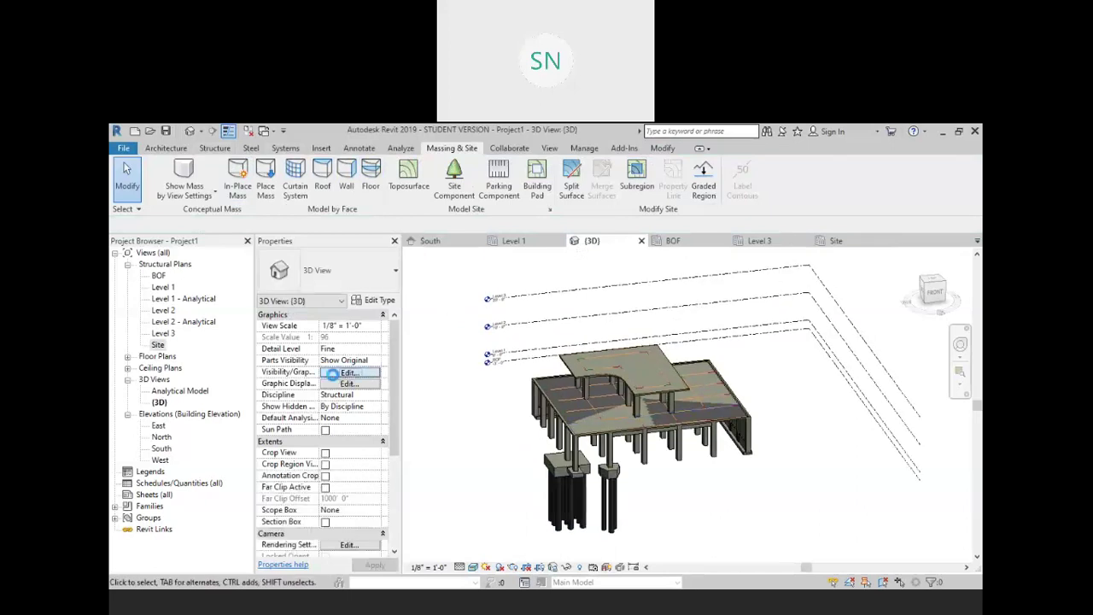
scroll(381, 329, down, 8)
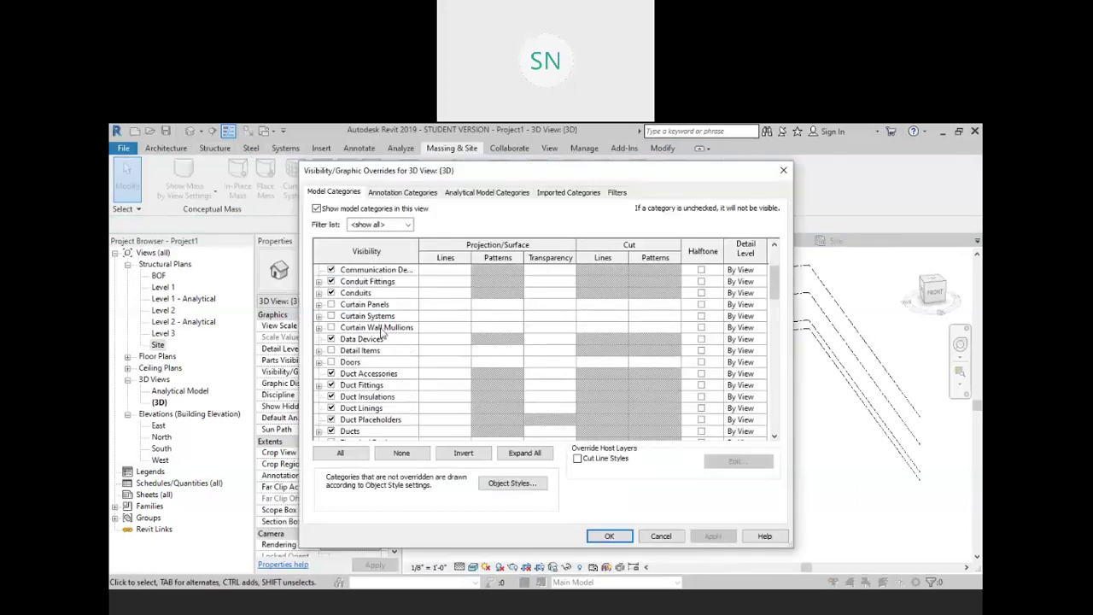
scroll(382, 332, down, 2)
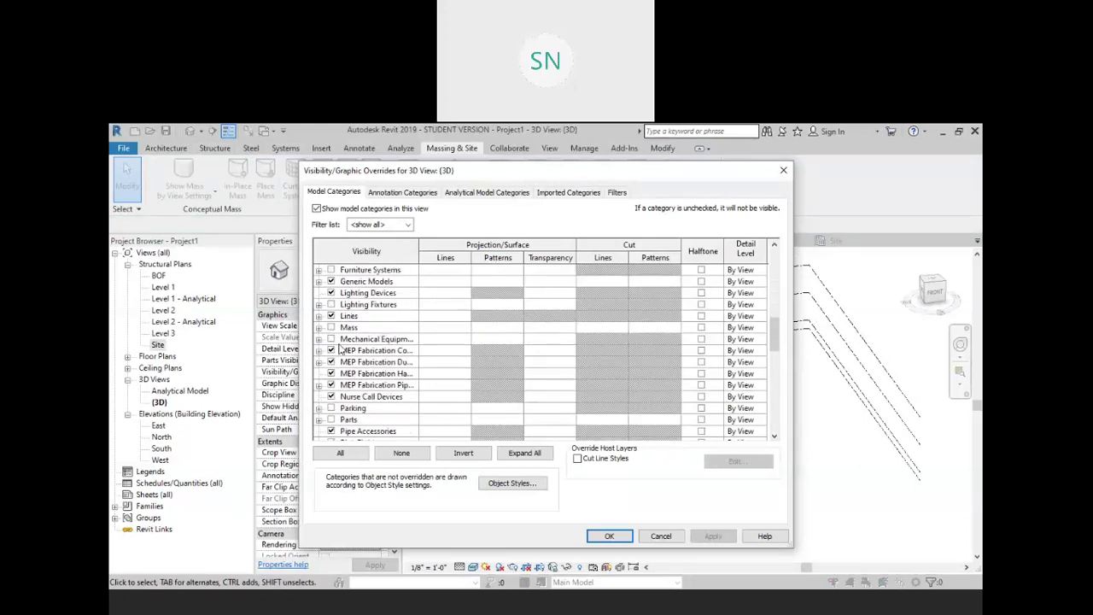
scroll(378, 374, down, 2)
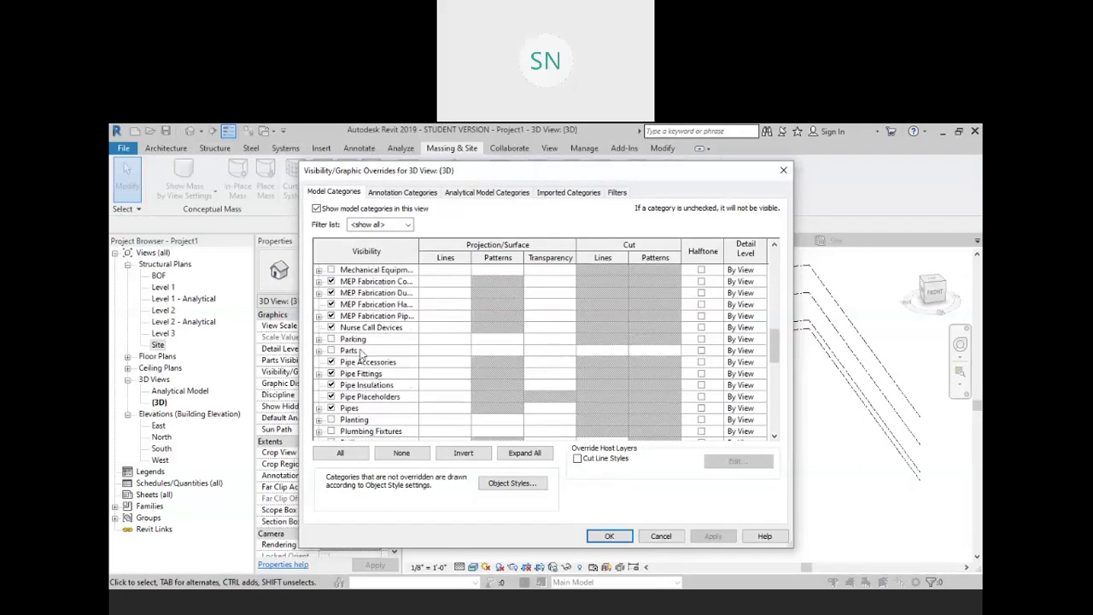
scroll(362, 354, down, 2)
scroll(370, 397, down, 2)
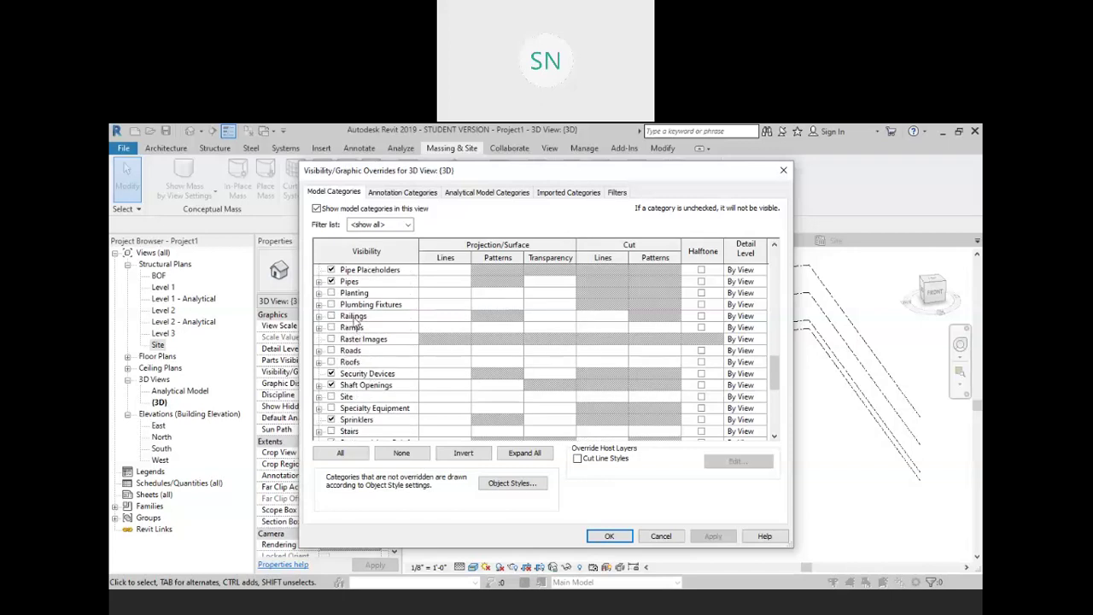
scroll(354, 321, down, 2)
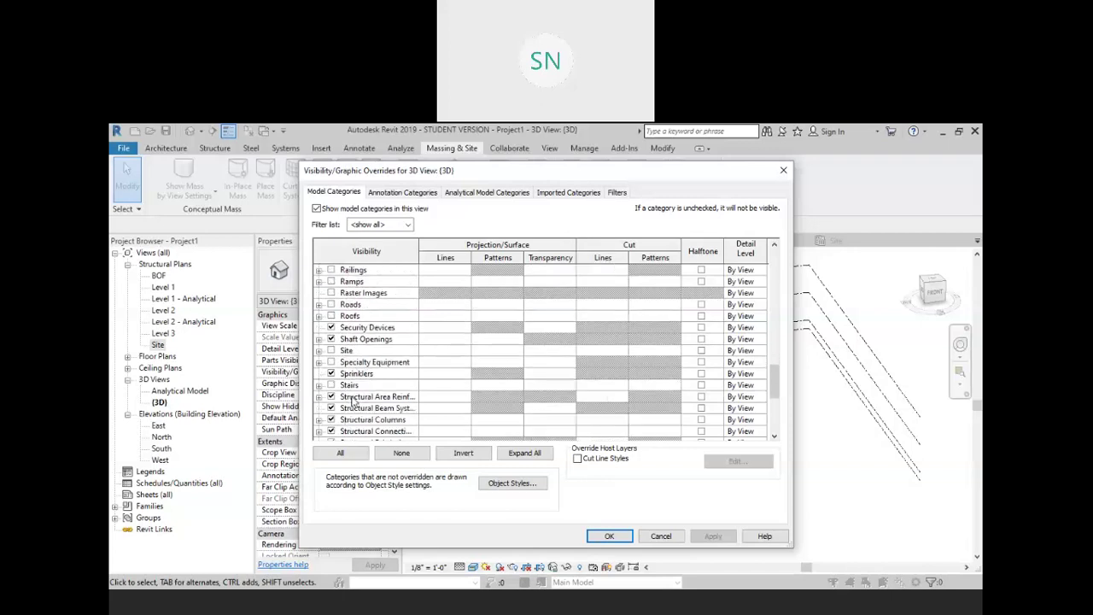
click(319, 351)
click(331, 350)
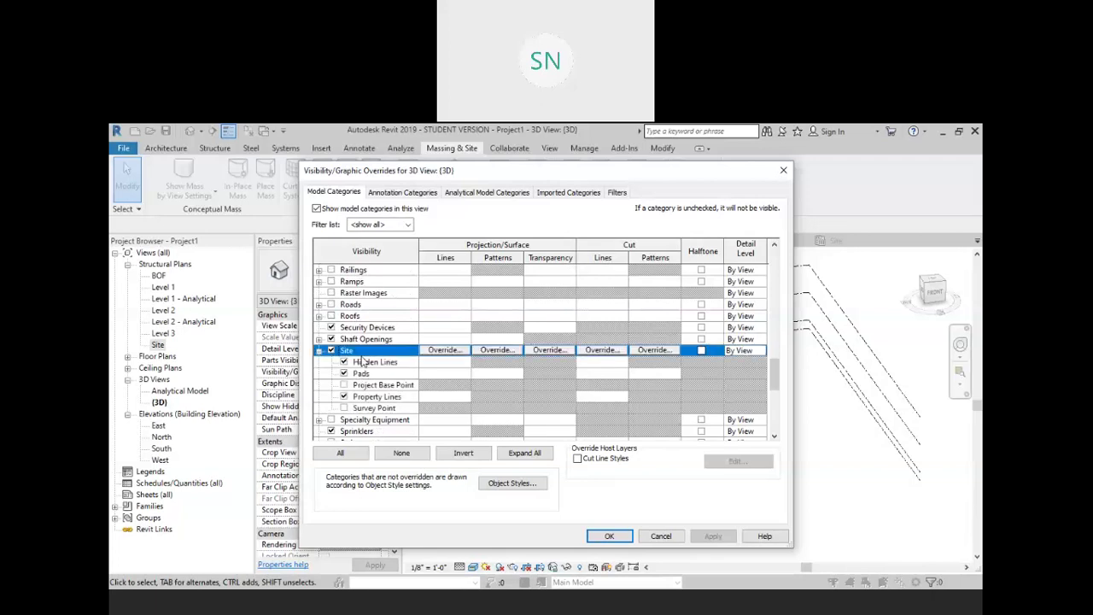
Turn on the Topography category for the 3D view and apply the visibility overrides
scroll(372, 352, down, 2)
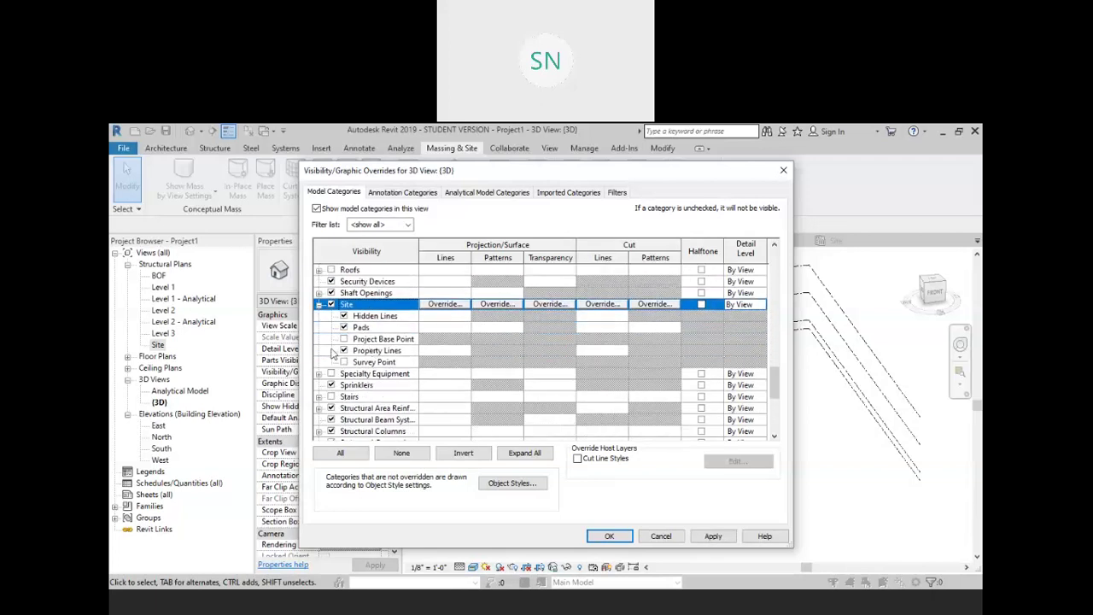
scroll(372, 367, down, 6)
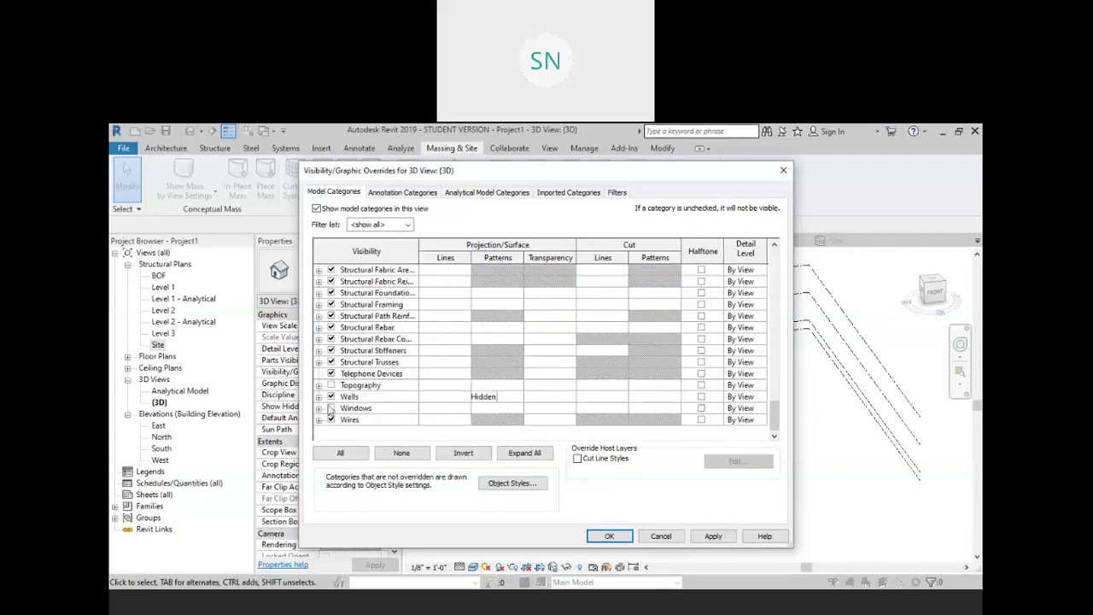
click(331, 385)
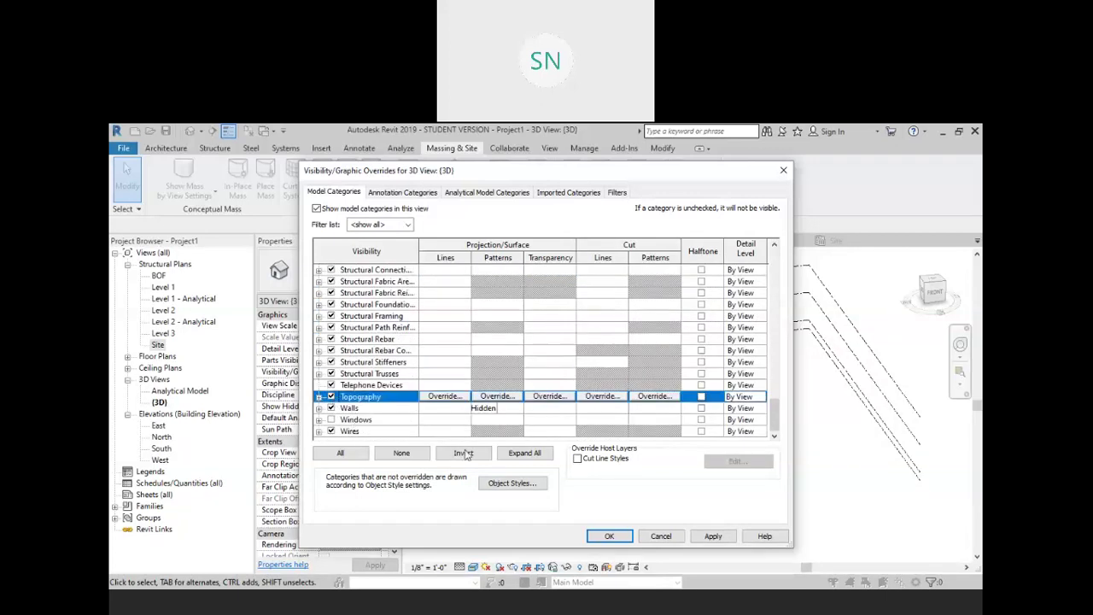
click(712, 536)
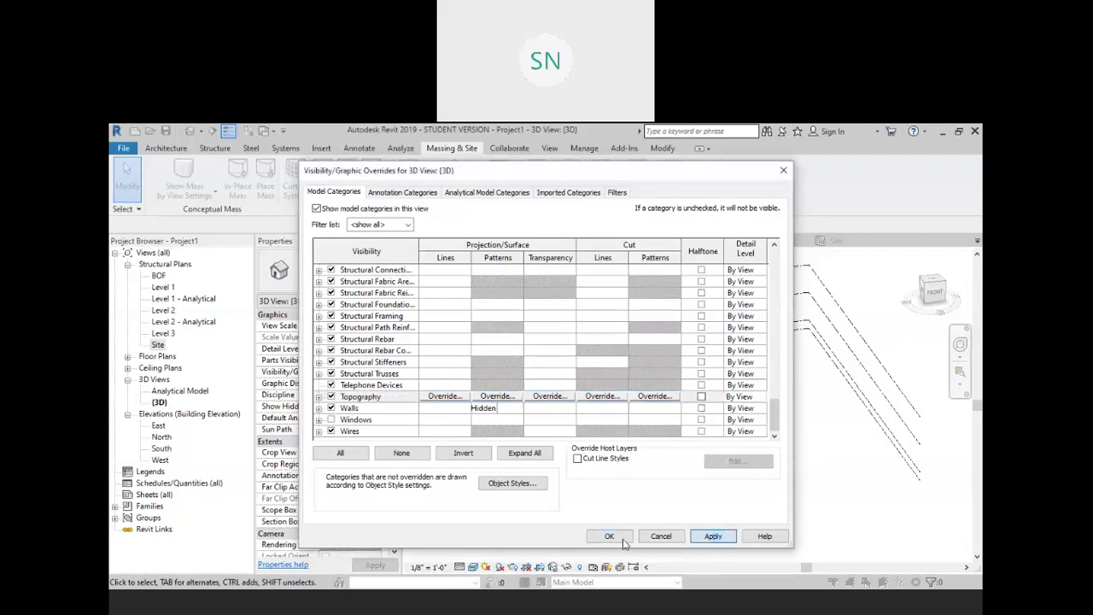
click(609, 535)
Examine the toposurface from above and below in relation to the columns, pile caps and piles
shift+middle_drag(609, 493, 658, 464)
scroll(614, 435, up, 5)
middle_drag(578, 464, 671, 558)
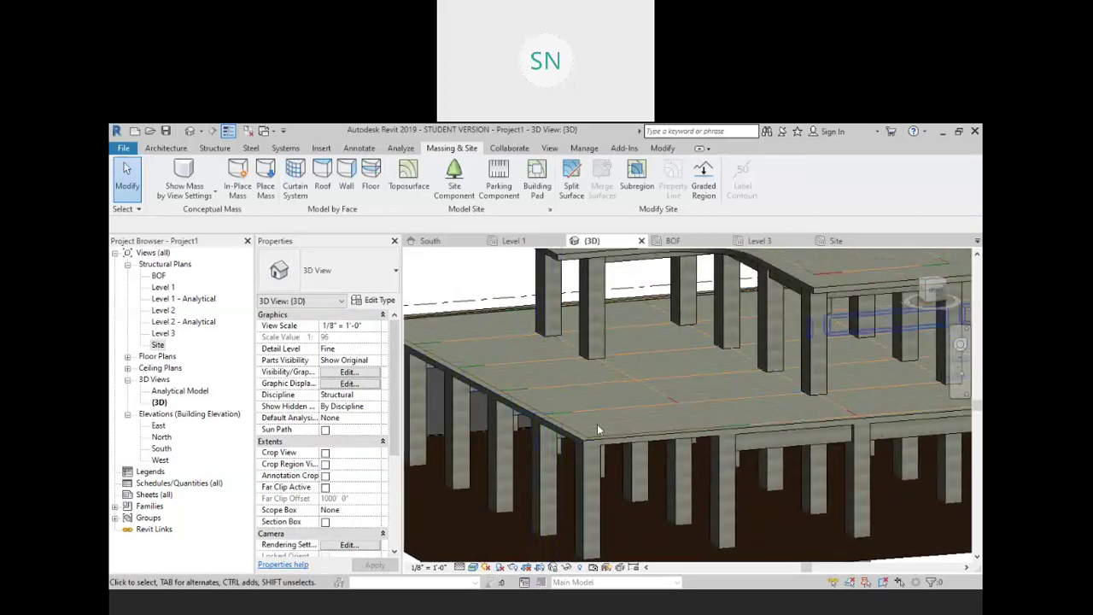
middle_drag(566, 446, 601, 415)
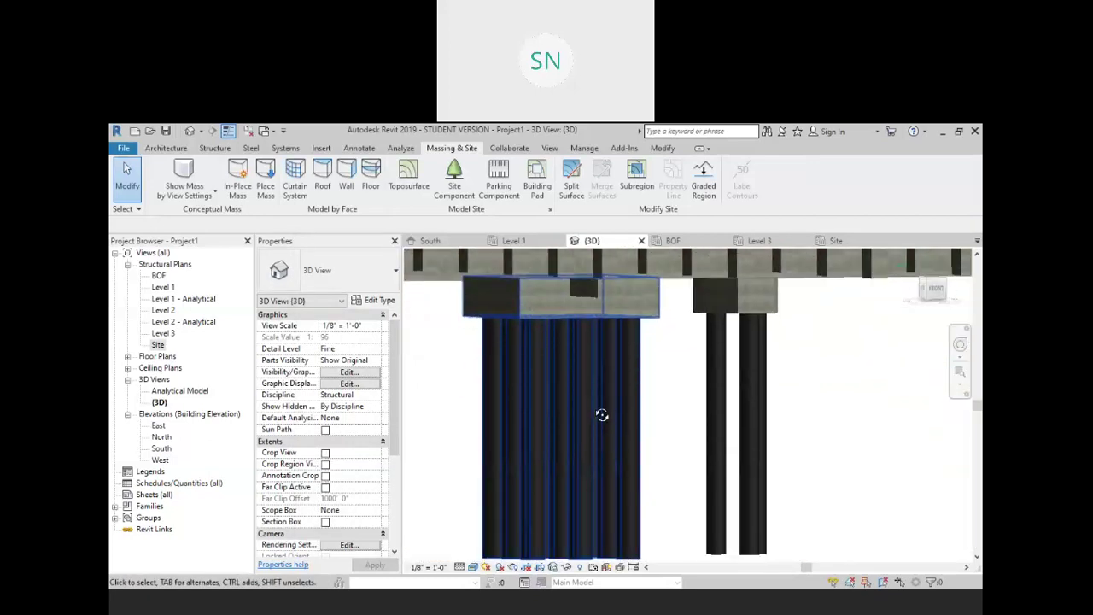
shift+middle_drag(622, 480, 634, 513)
scroll(578, 395, up, 10)
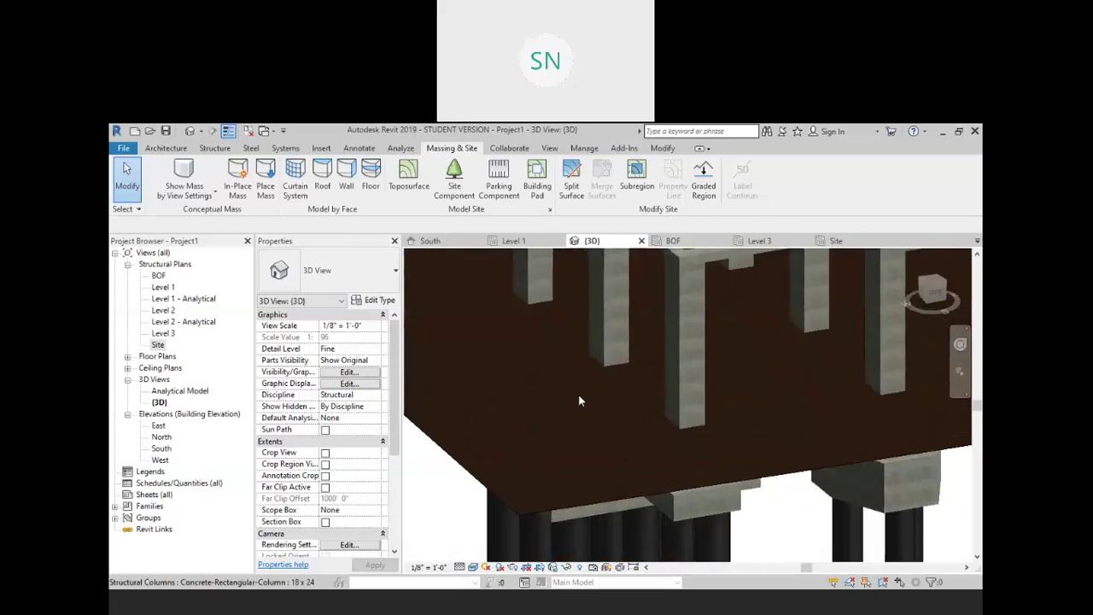
scroll(609, 395, down, 3)
mouse_move(664, 544)
shift+middle_down()
mouse_move(685, 422)
mouse_move(675, 556)
shift+middle_up()
scroll(647, 436, up, 5)
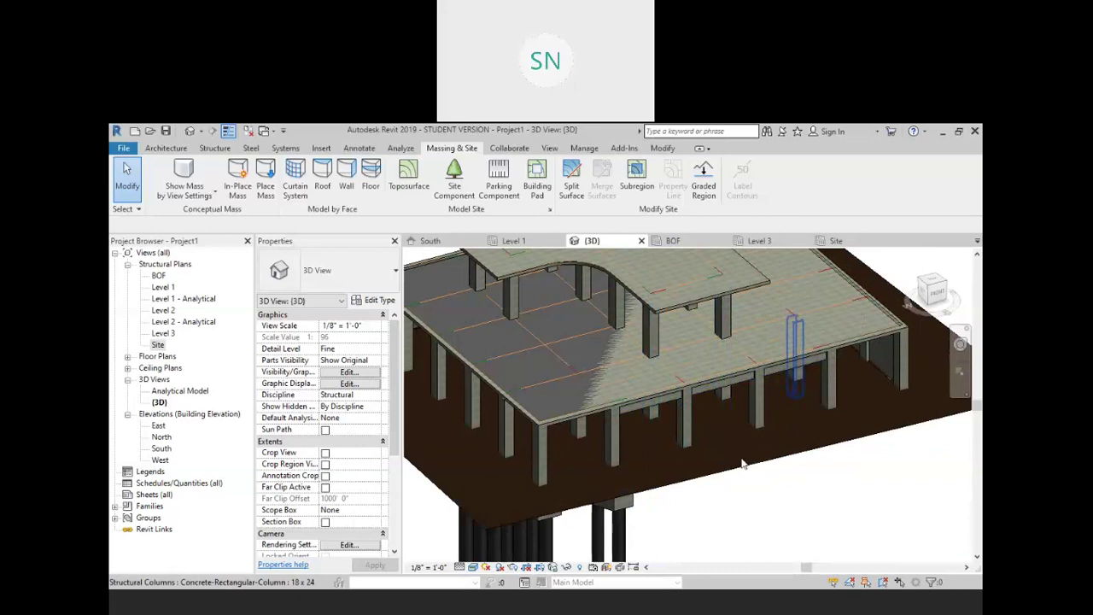
shift+middle_drag(676, 465, 717, 499)
scroll(659, 461, up, 2)
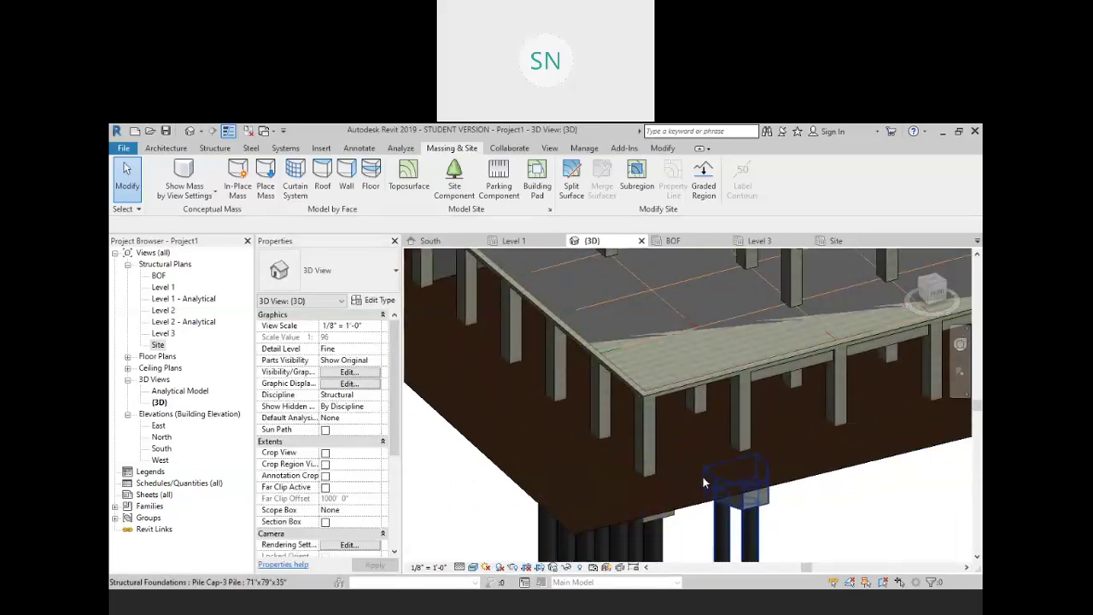
Delete the toposurface from the model
shift+middle_drag(575, 475, 565, 450)
click(559, 465)
key(Delete)
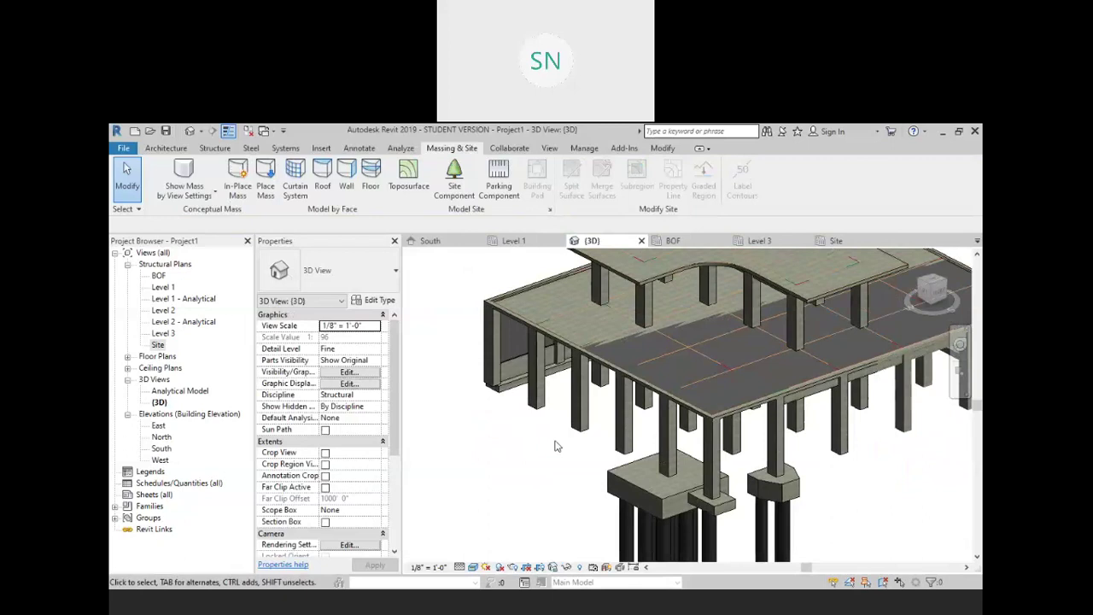
Delete the Level 2 6" Concrete floor slab from the model
scroll(687, 495, up, 5)
scroll(644, 457, down, 6)
shift+middle_drag(660, 440, 595, 396)
scroll(561, 440, up, 3)
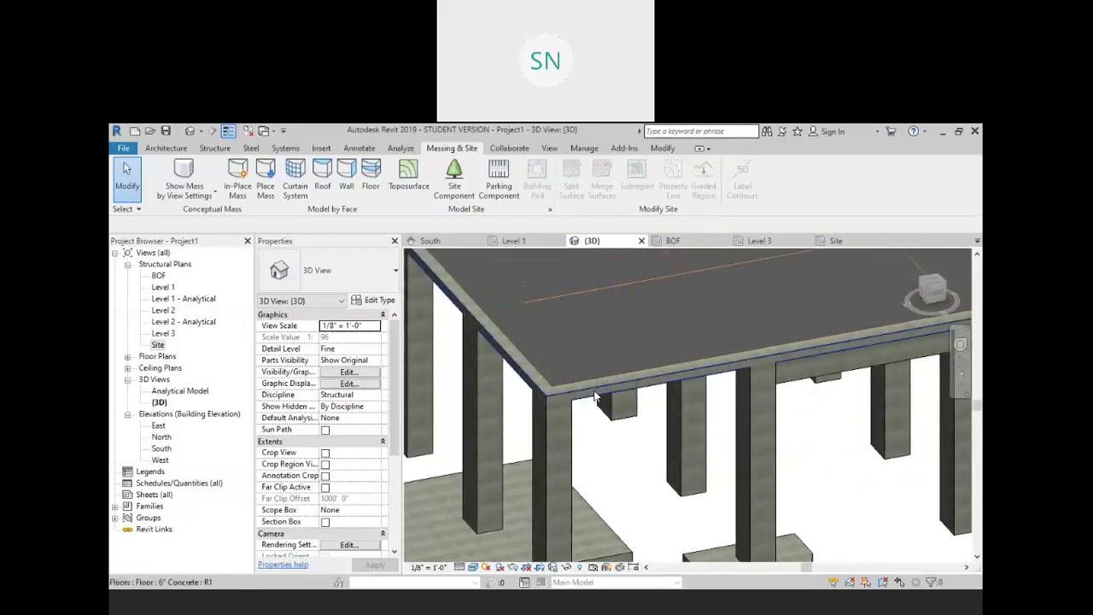
click(595, 389)
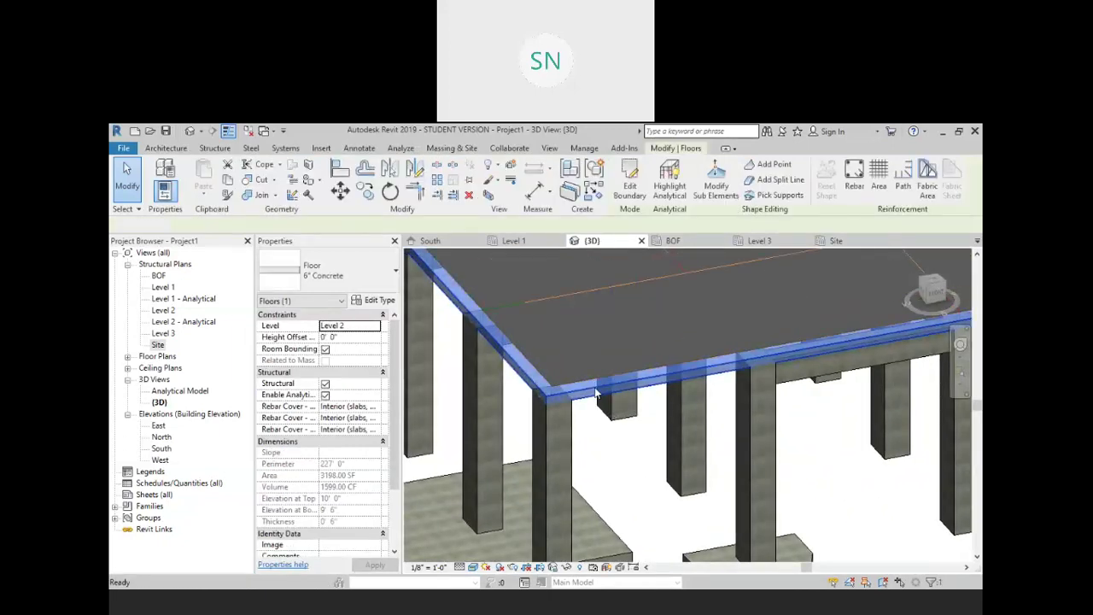
click(452, 148)
key(Delete)
scroll(631, 460, up, 2)
scroll(632, 459, down, 2)
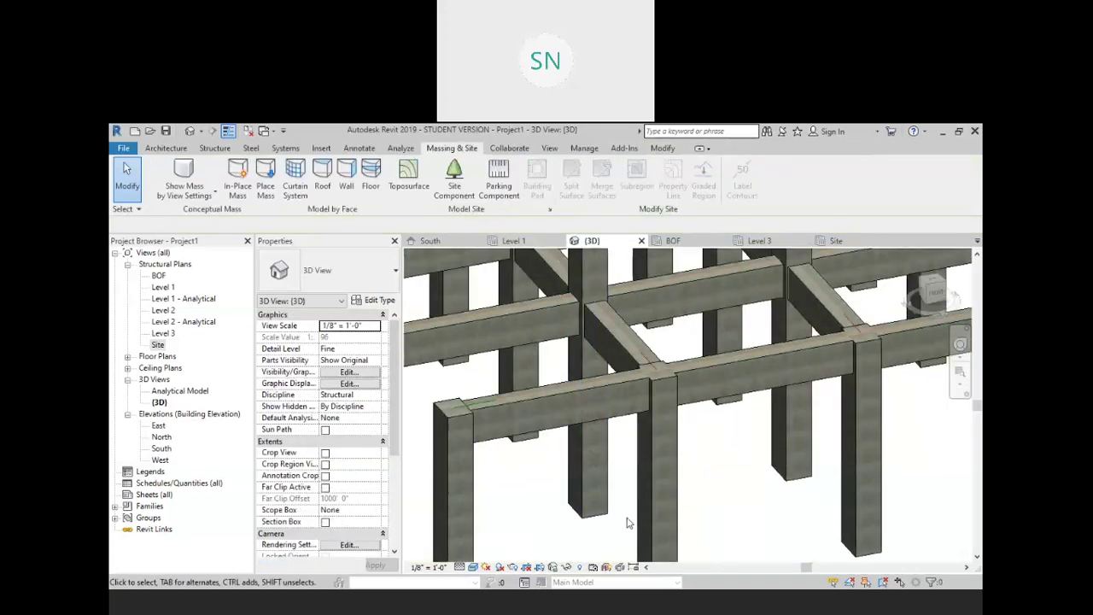
Start an isolated foundation with the Footing-Rectangular 72" x 48" x 18" type, matching the existing rectangular footing beside the pile caps
shift+middle_drag(594, 415, 714, 380)
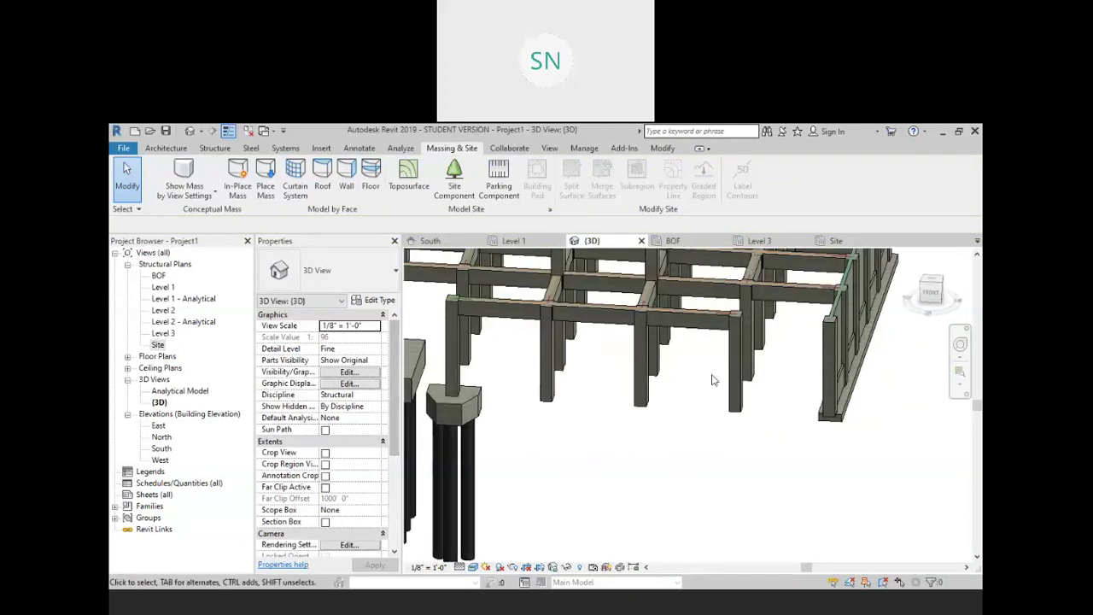
shift+middle_drag(562, 431, 518, 437)
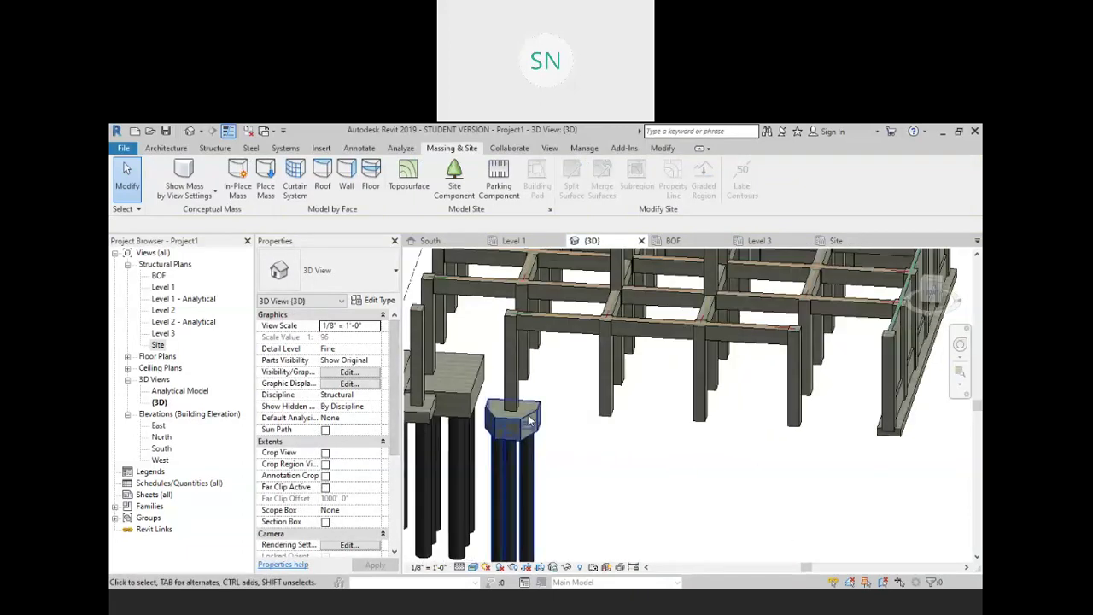
scroll(513, 437, up, 4)
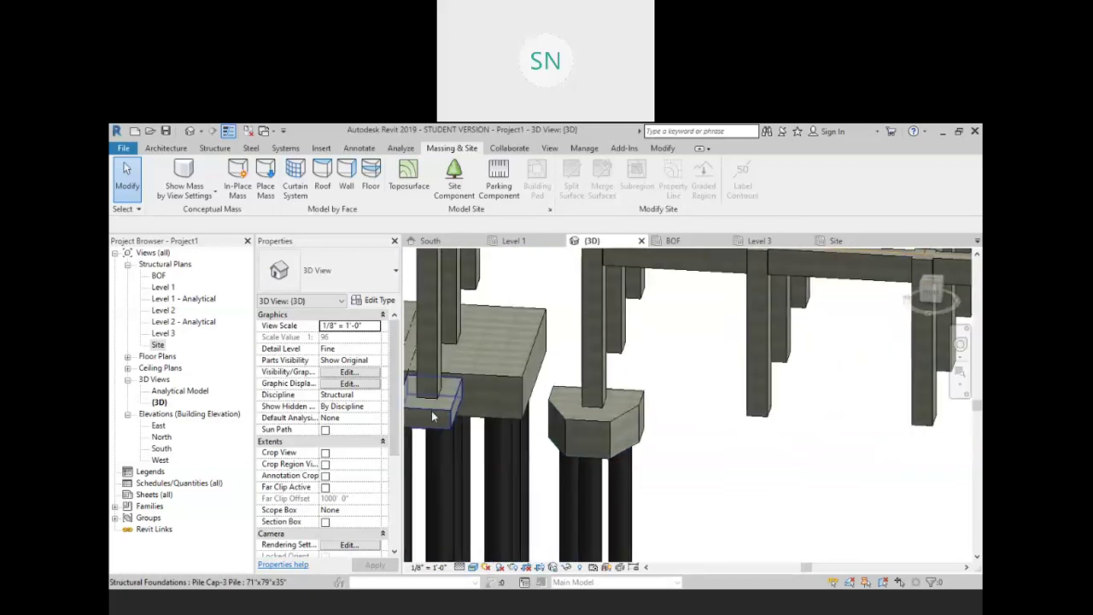
click(439, 409)
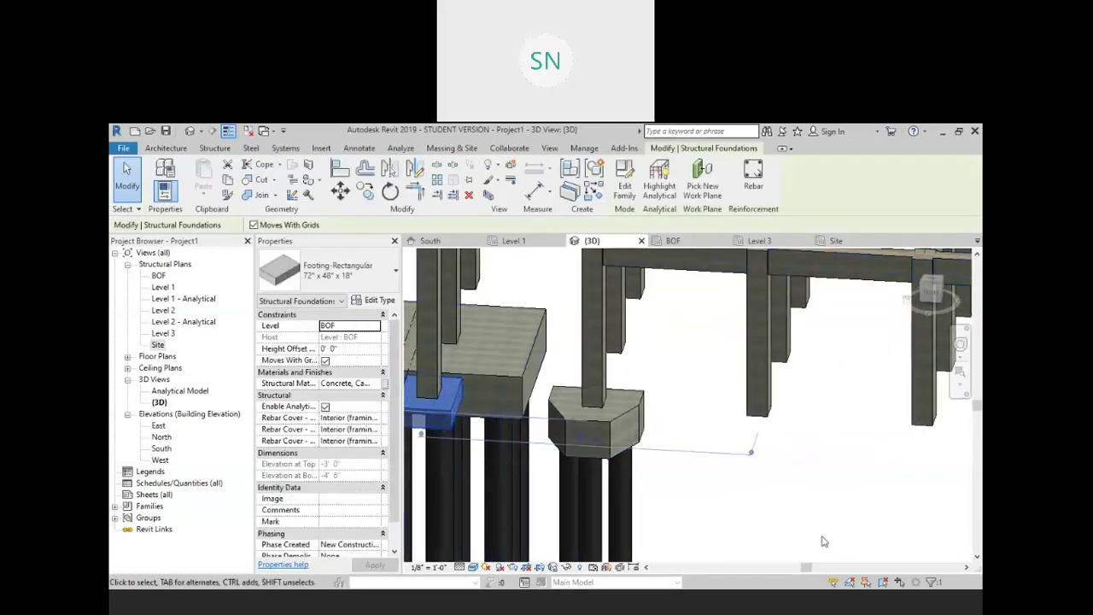
click(797, 495)
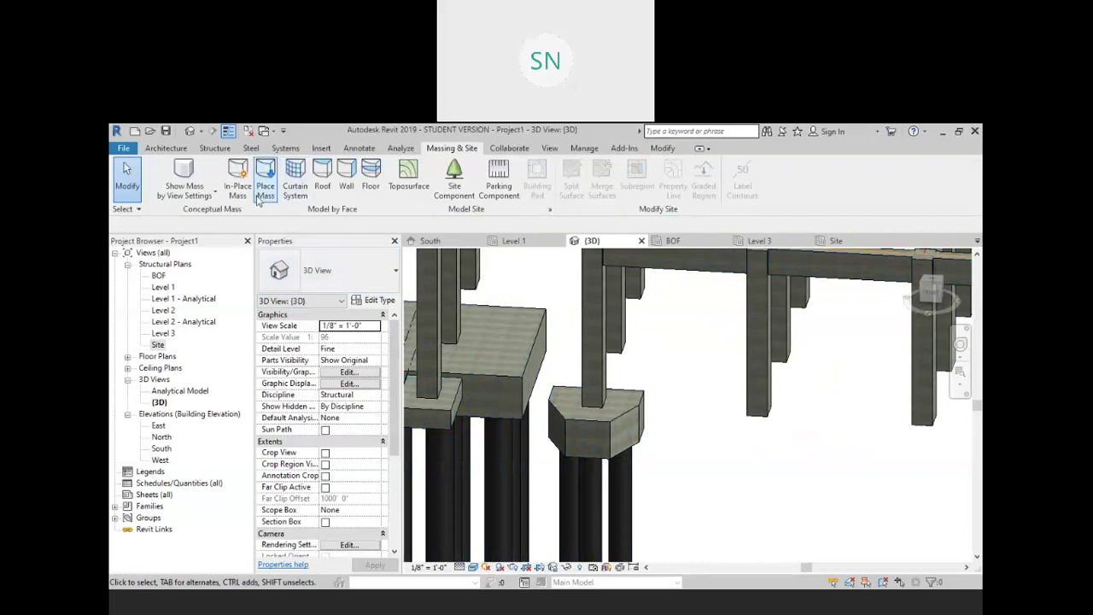
click(215, 149)
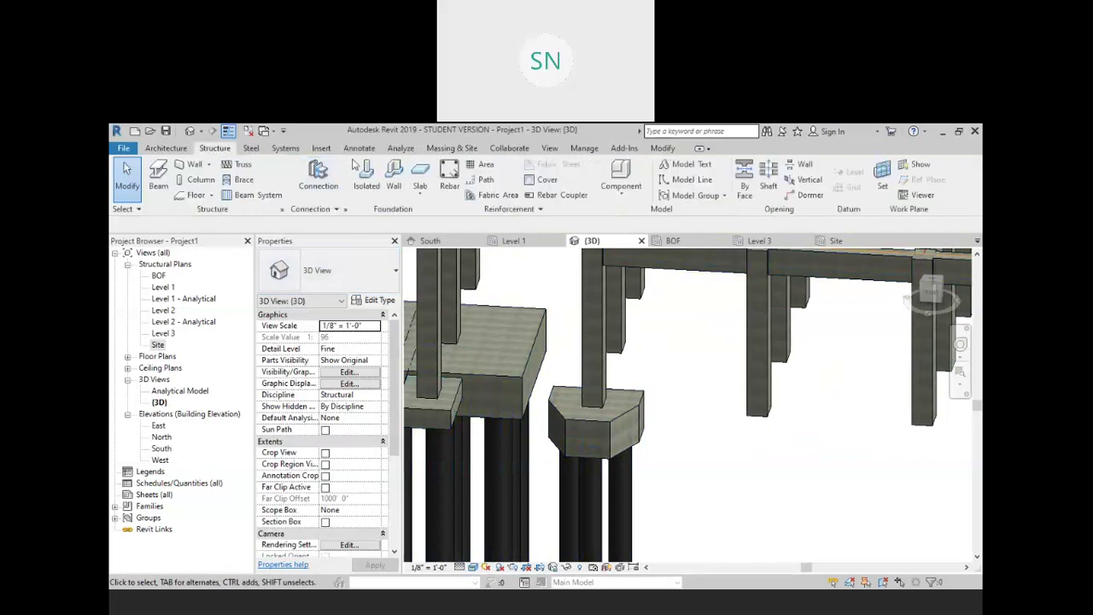
click(383, 187)
click(350, 274)
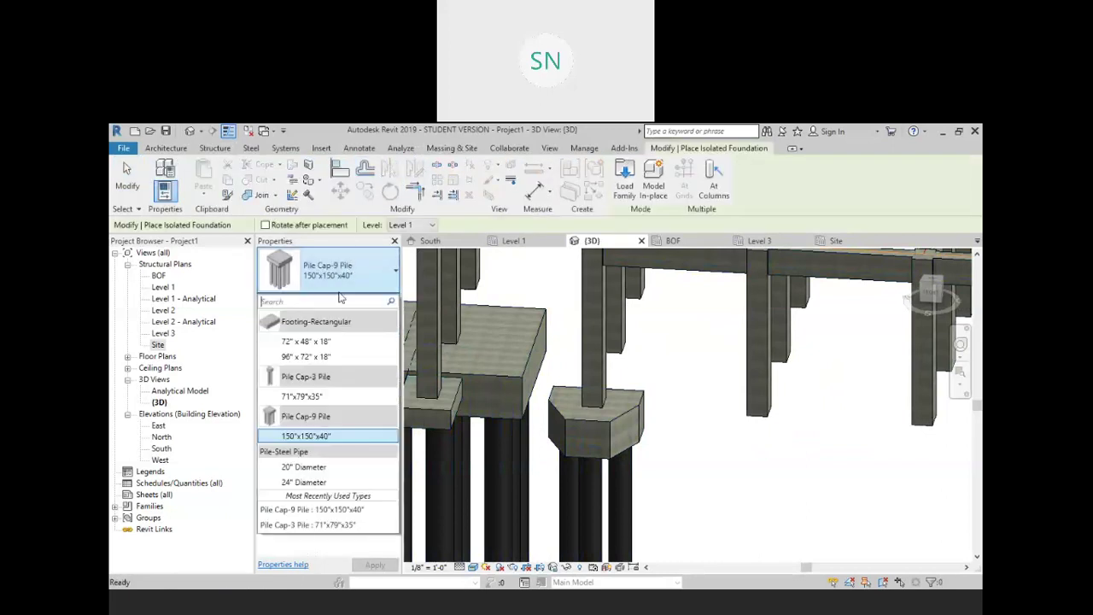
click(332, 357)
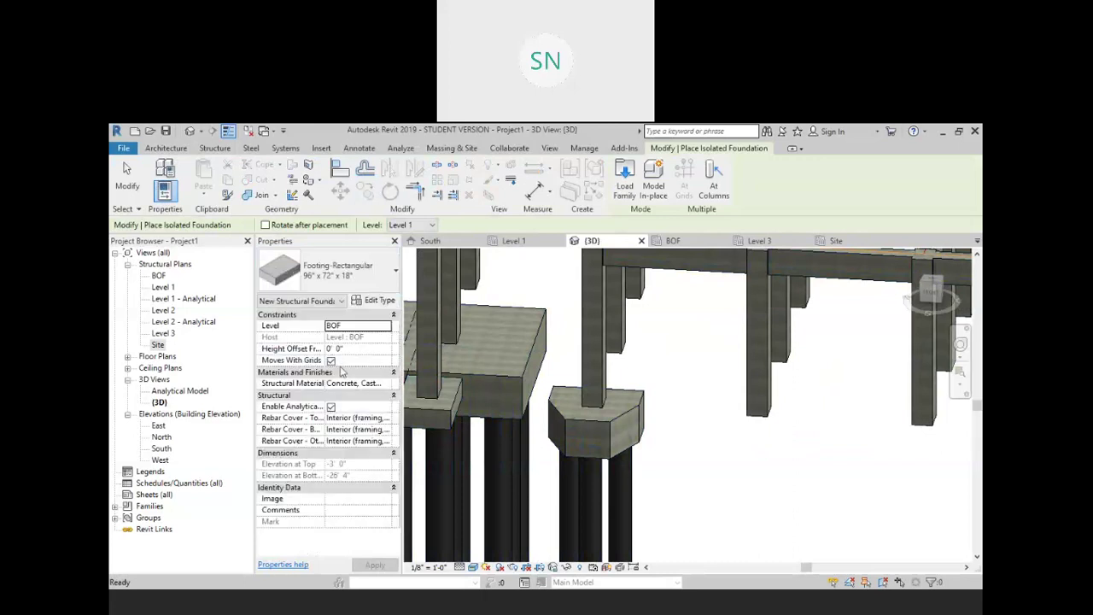
middle_drag(791, 431, 672, 440)
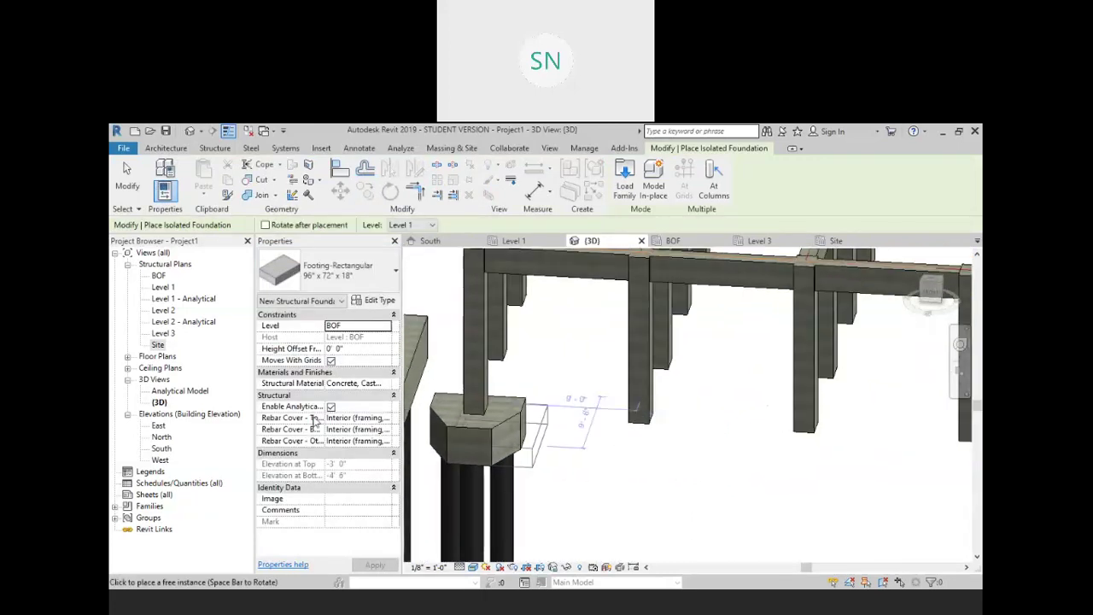
click(321, 278)
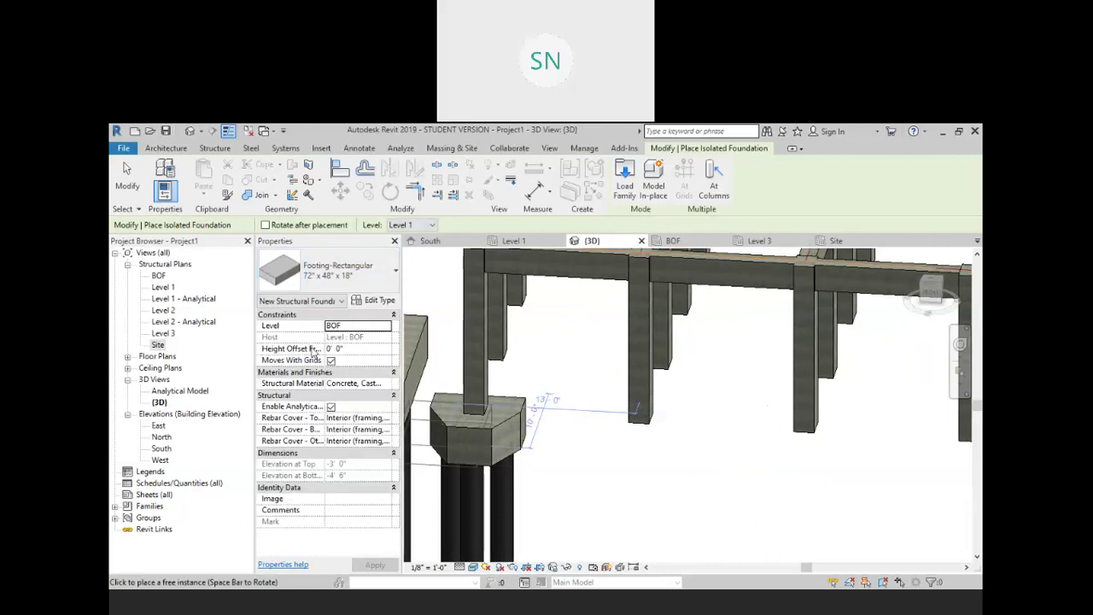
click(306, 341)
Place the rectangular footings at structural columns on level BOF, under the three bare columns in the front row beside the 3-pile cap
click(714, 183)
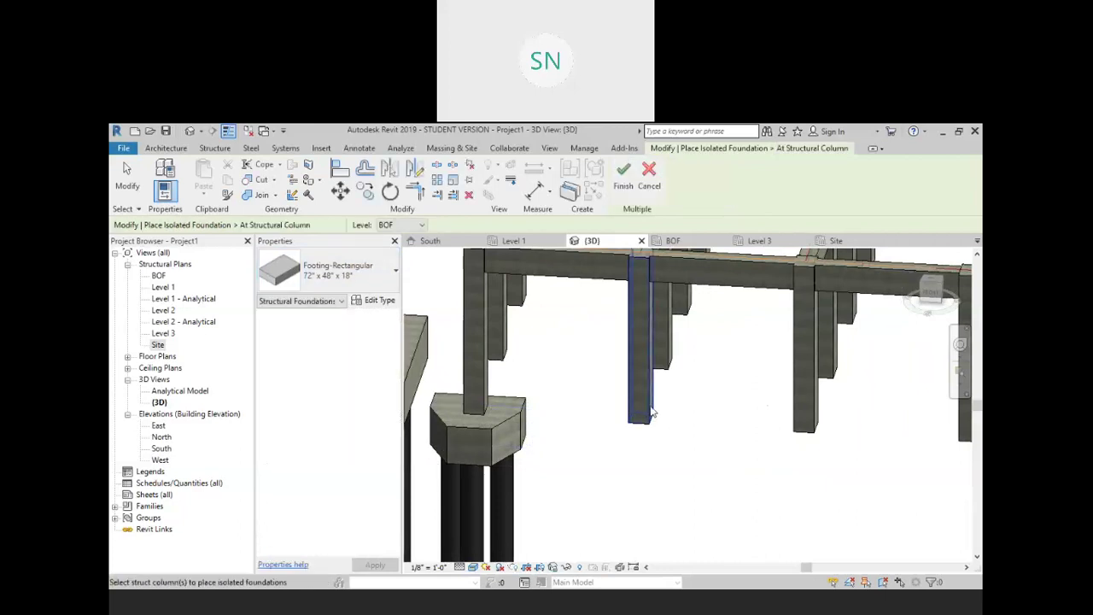
click(651, 412)
click(805, 418)
middle_drag(793, 438, 527, 459)
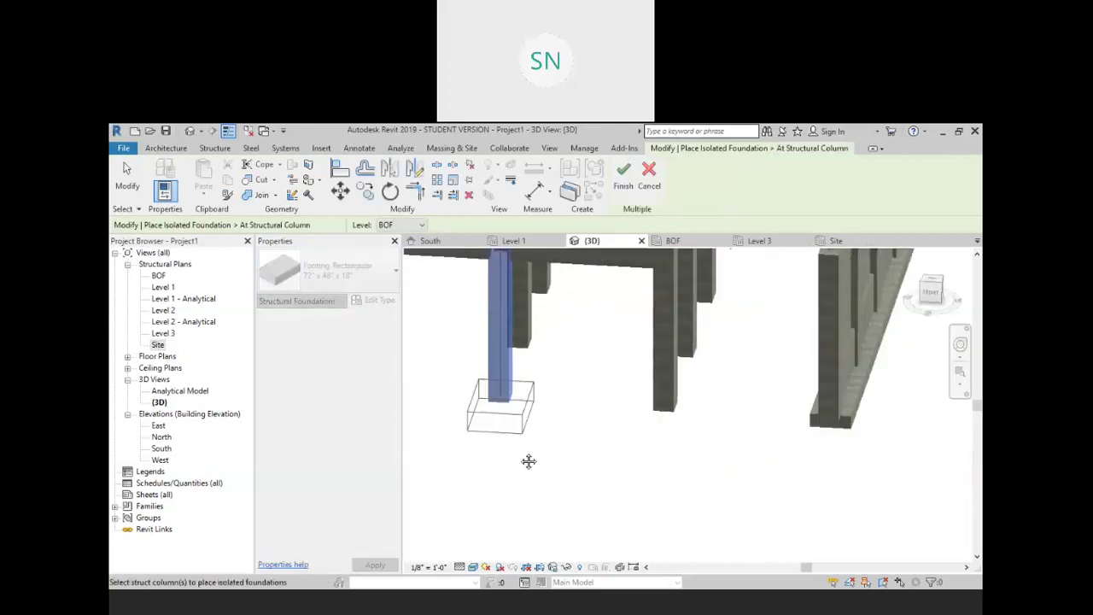
click(675, 387)
middle_drag(546, 446, 751, 459)
click(566, 398)
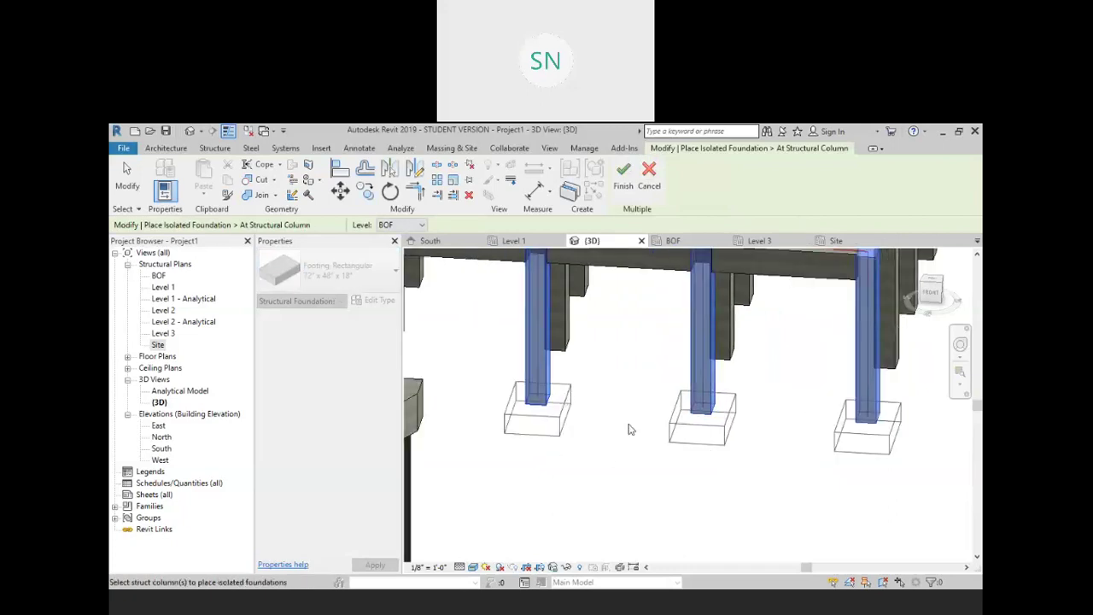
click(623, 176)
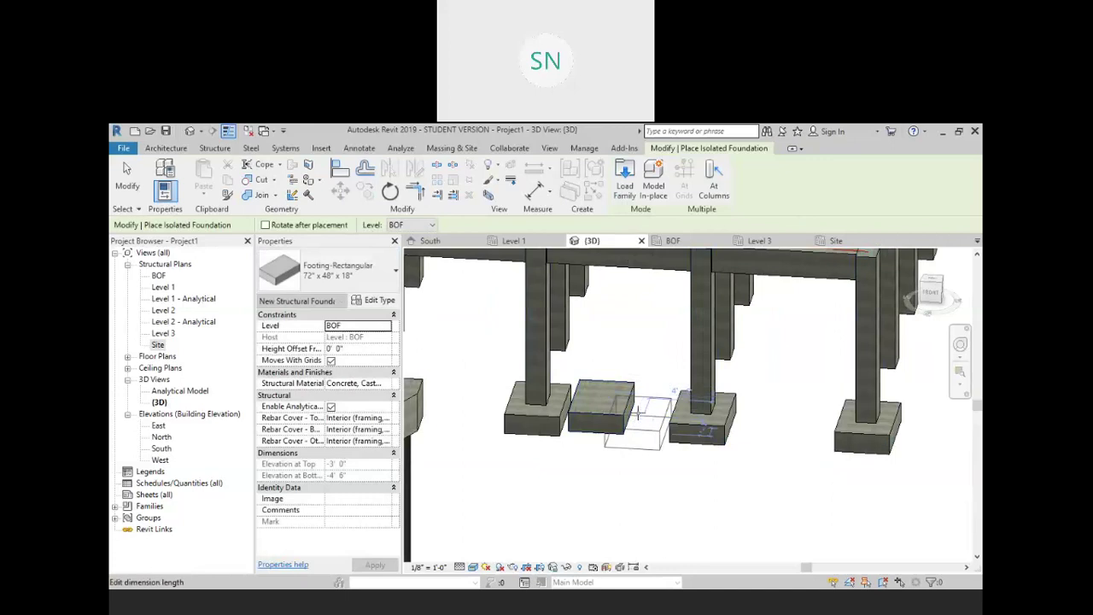
Delete the stray rectangular footing between two of the front-row columns and check the footings in 3D
key(Escape)
click(613, 419)
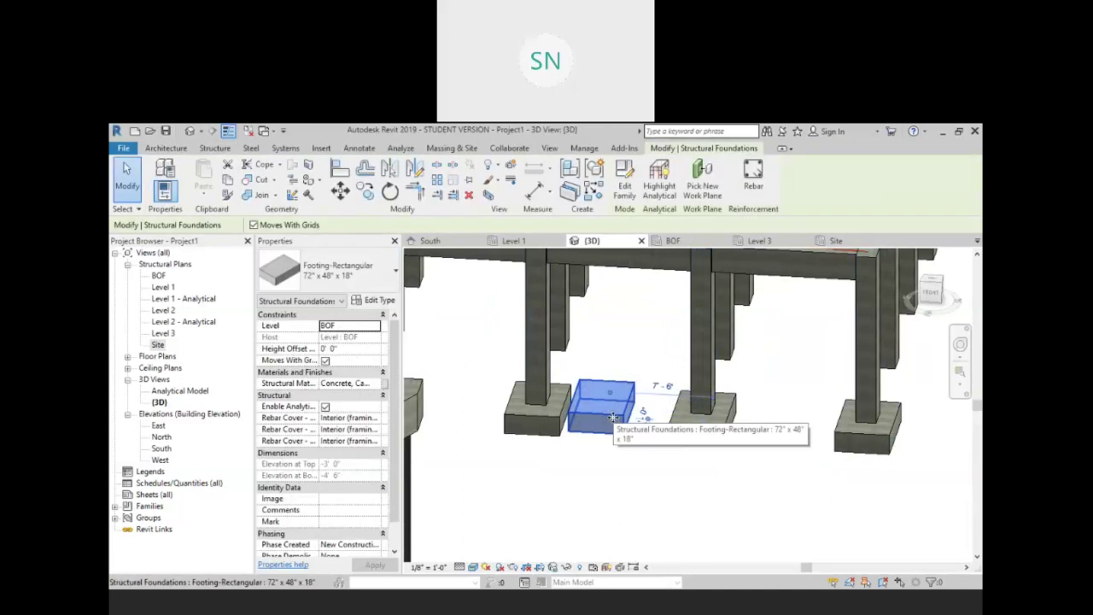
key(Delete)
scroll(688, 518, down, 3)
scroll(659, 476, up, 4)
scroll(659, 475, down, 2)
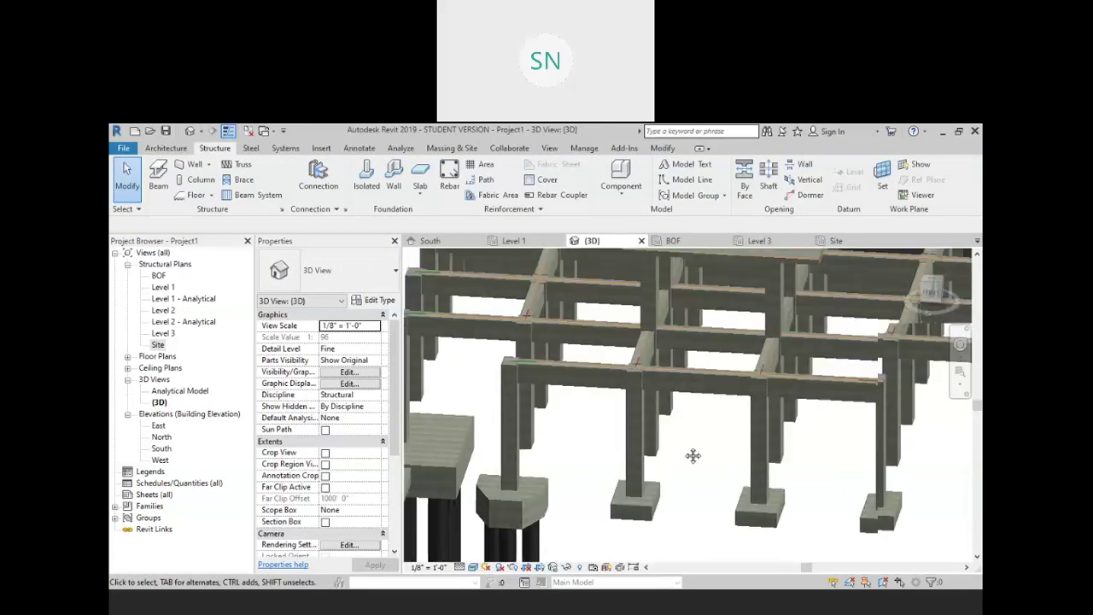
middle_drag(692, 452, 698, 385)
middle_drag(717, 494, 694, 453)
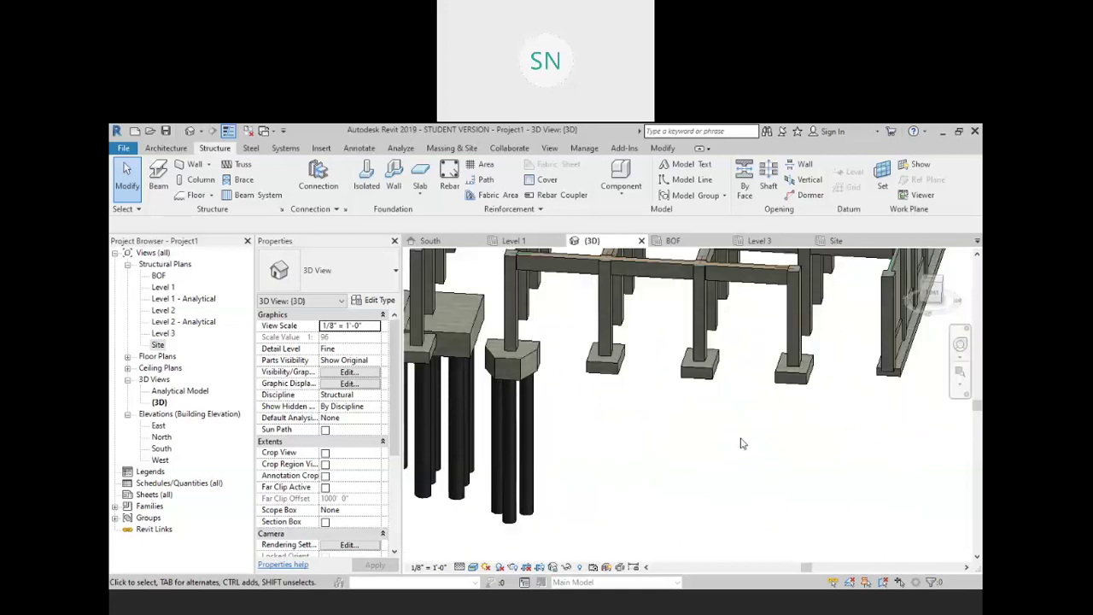
middle_drag(740, 434, 738, 497)
middle_drag(642, 448, 646, 478)
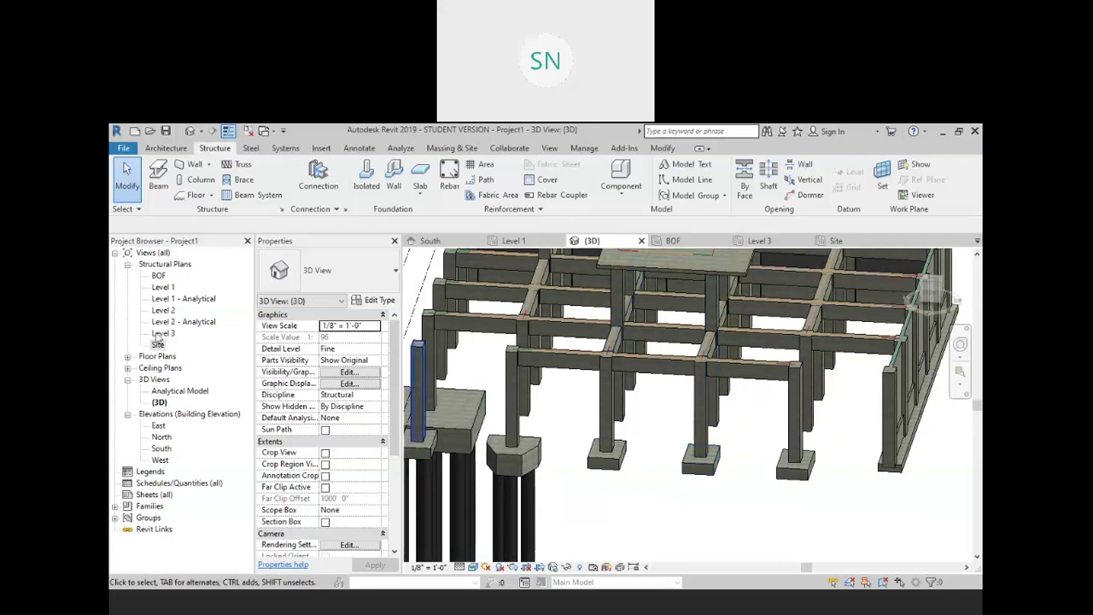
Open the Level 1 structural plan and delete the 3-pile cap at grid intersection A-2
double_click(162, 288)
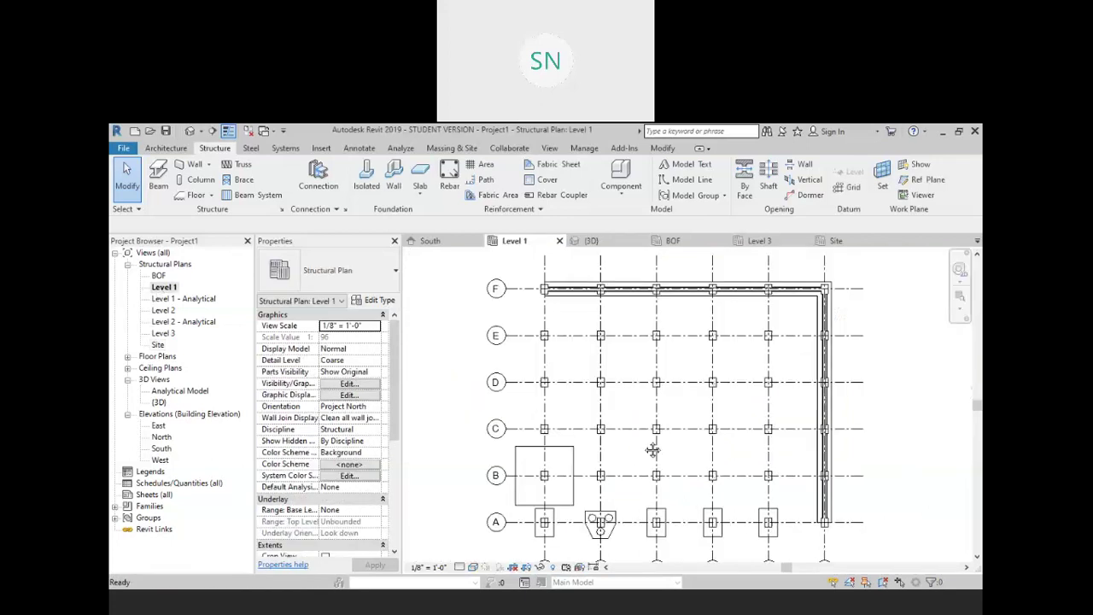
middle_drag(652, 450, 586, 299)
scroll(612, 358, up, 2)
middle_drag(637, 409, 668, 435)
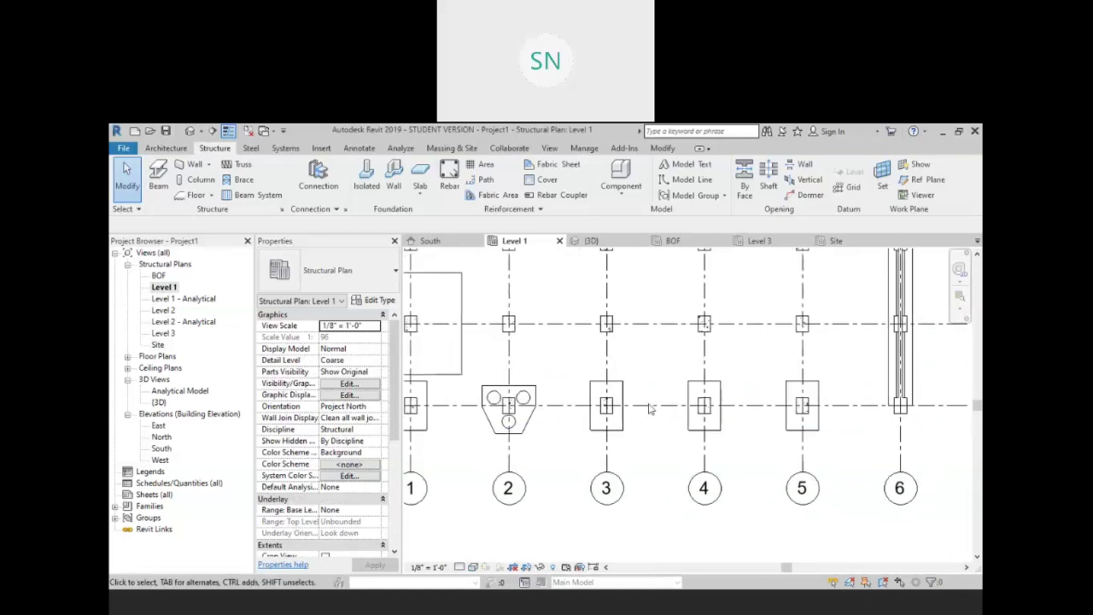
scroll(649, 435, up, 1)
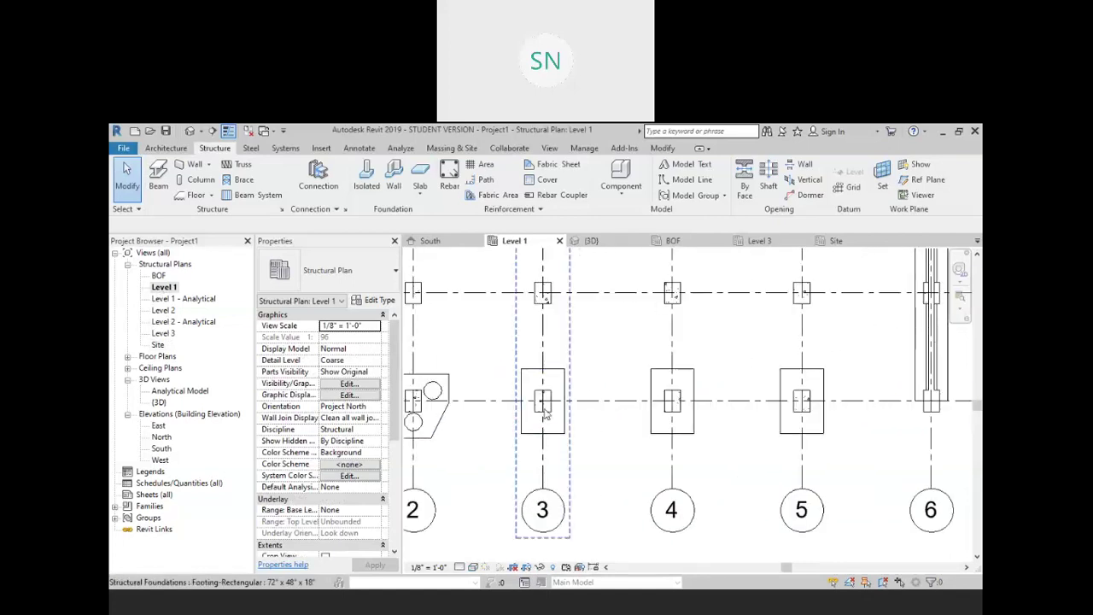
middle_drag(591, 454, 650, 462)
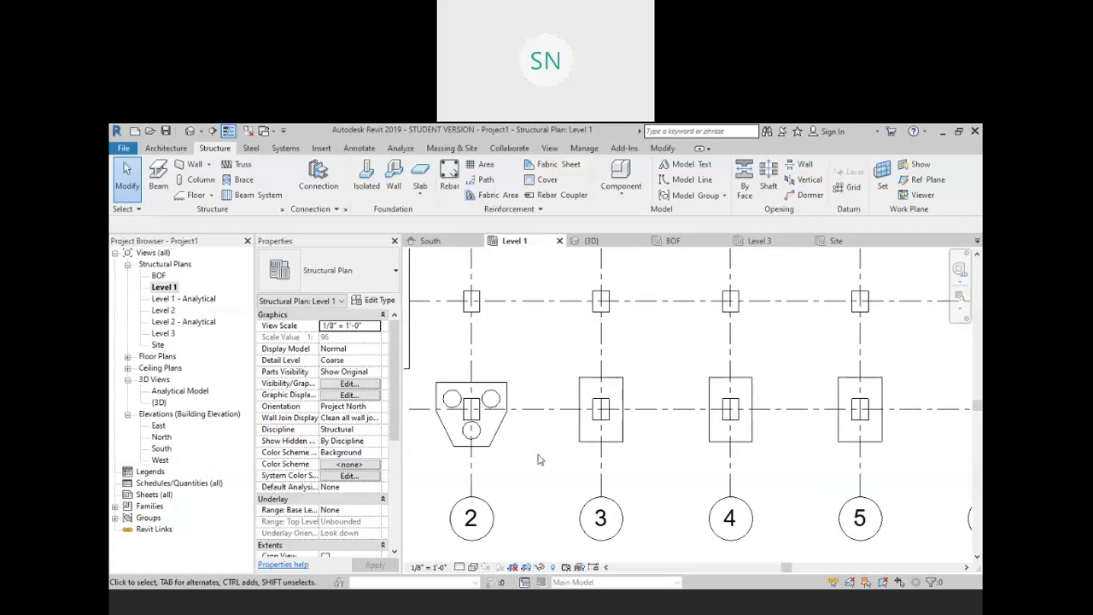
middle_drag(653, 418, 681, 429)
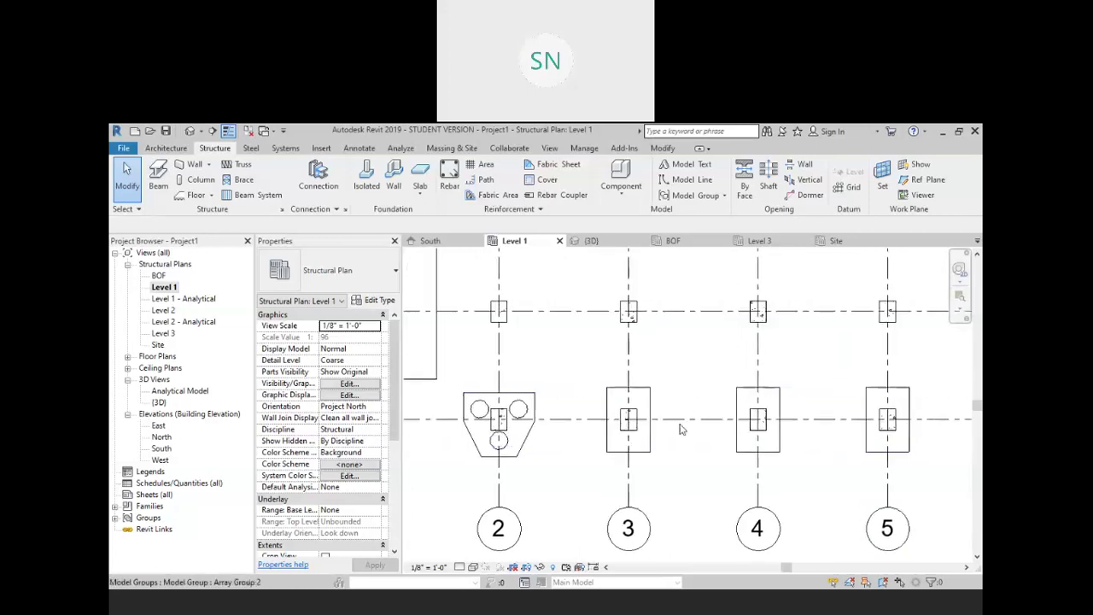
click(528, 437)
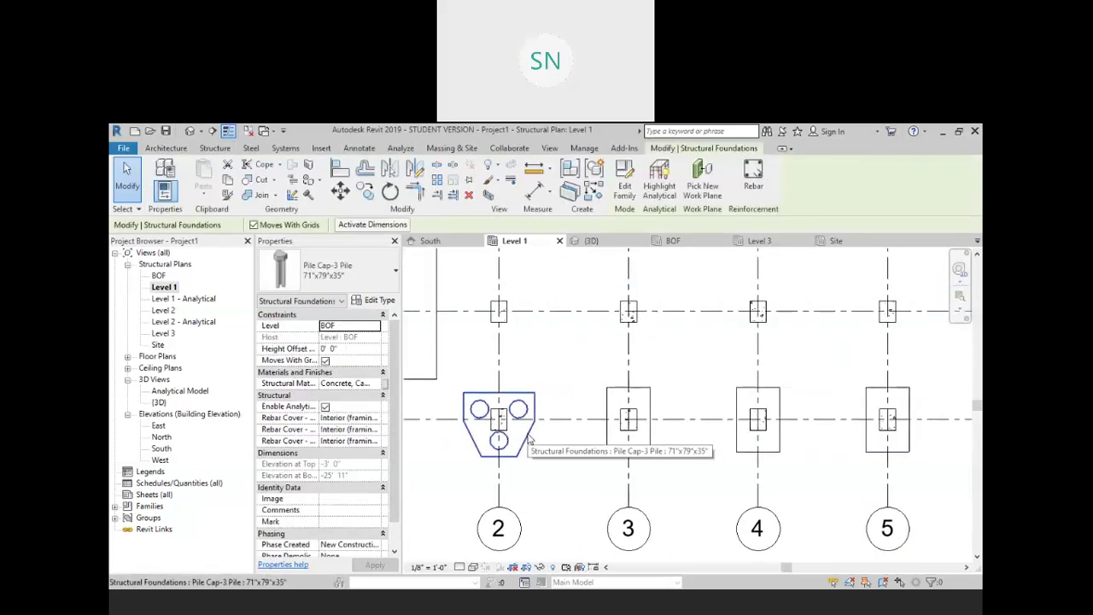
key(Delete)
Copy the rectangular footing at A-3 to the column at grid intersection A-2
click(608, 441)
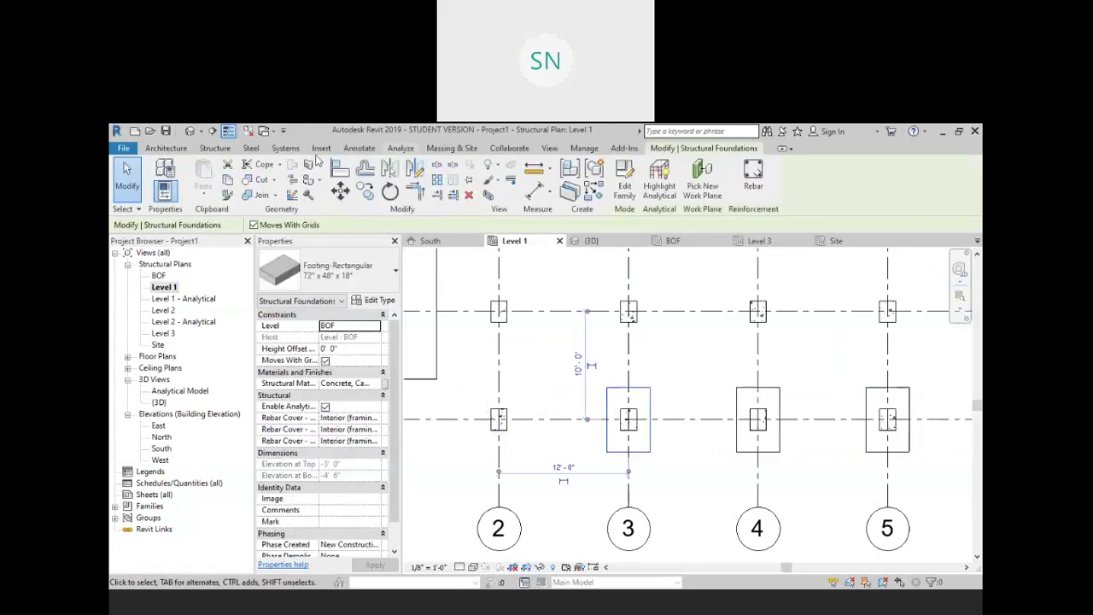
click(365, 189)
click(628, 418)
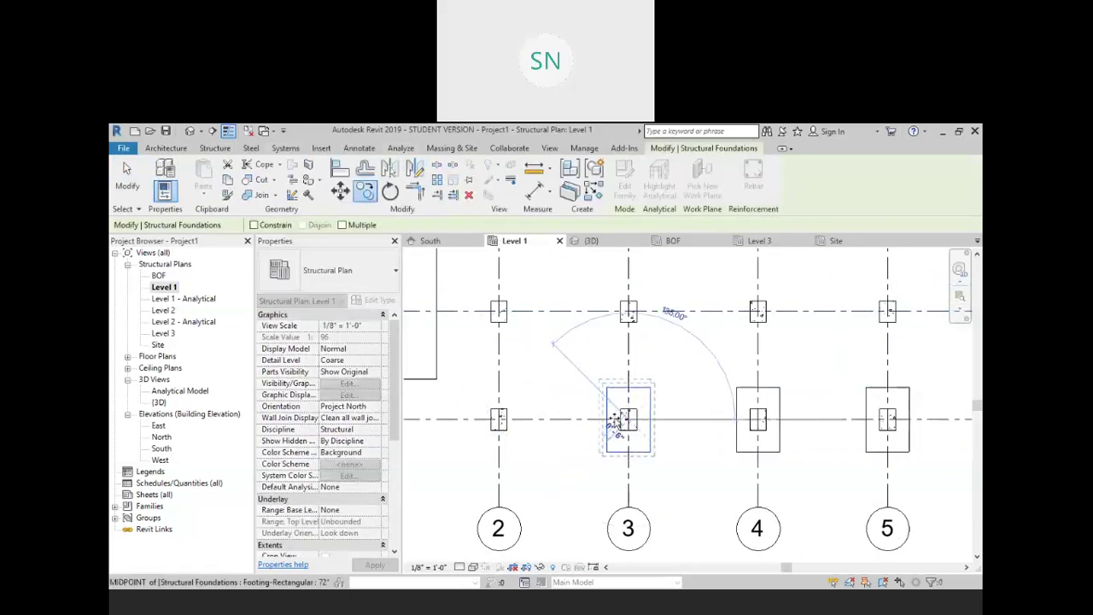
click(500, 423)
right_click(566, 275)
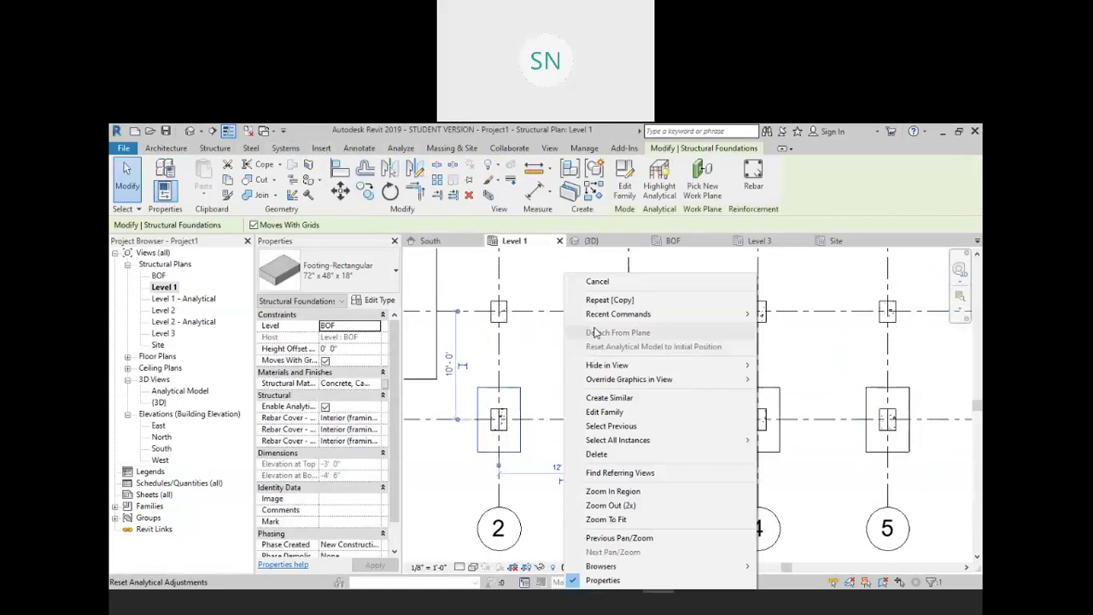
click(598, 282)
right_click(568, 261)
click(589, 268)
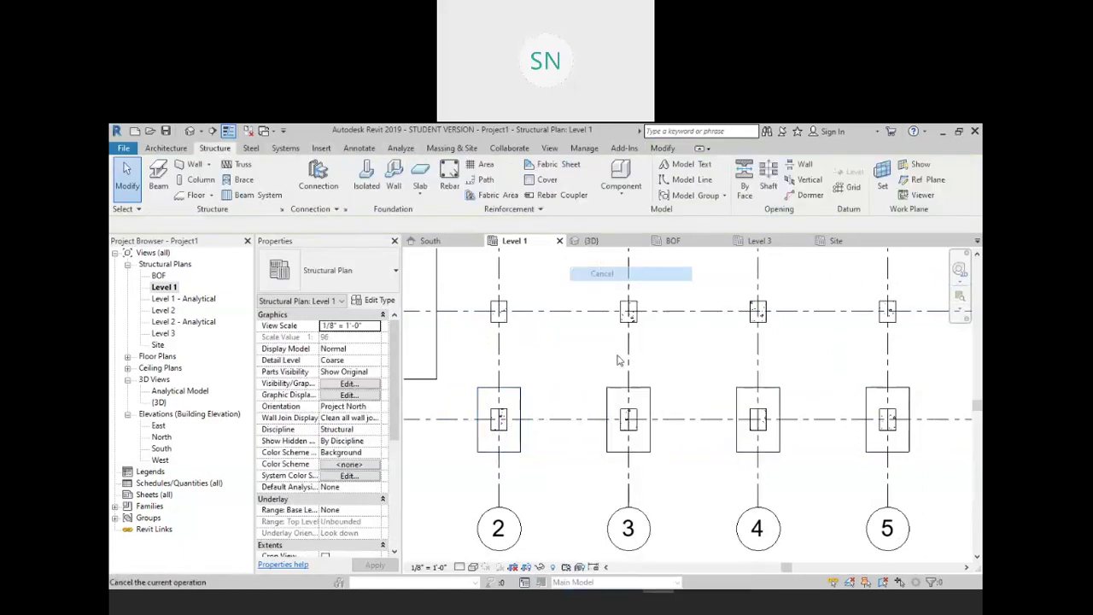
scroll(560, 352, down, 1)
middle_drag(558, 349, 503, 302)
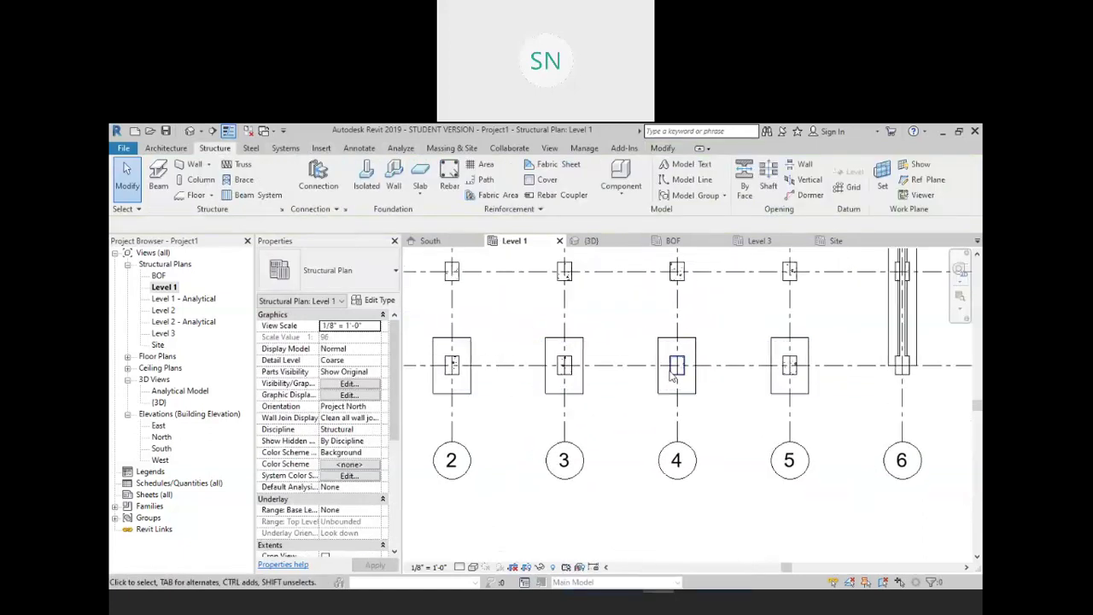
Draw a building section along grid A from just before grid 2 to between grids 5 and 6
click(212, 131)
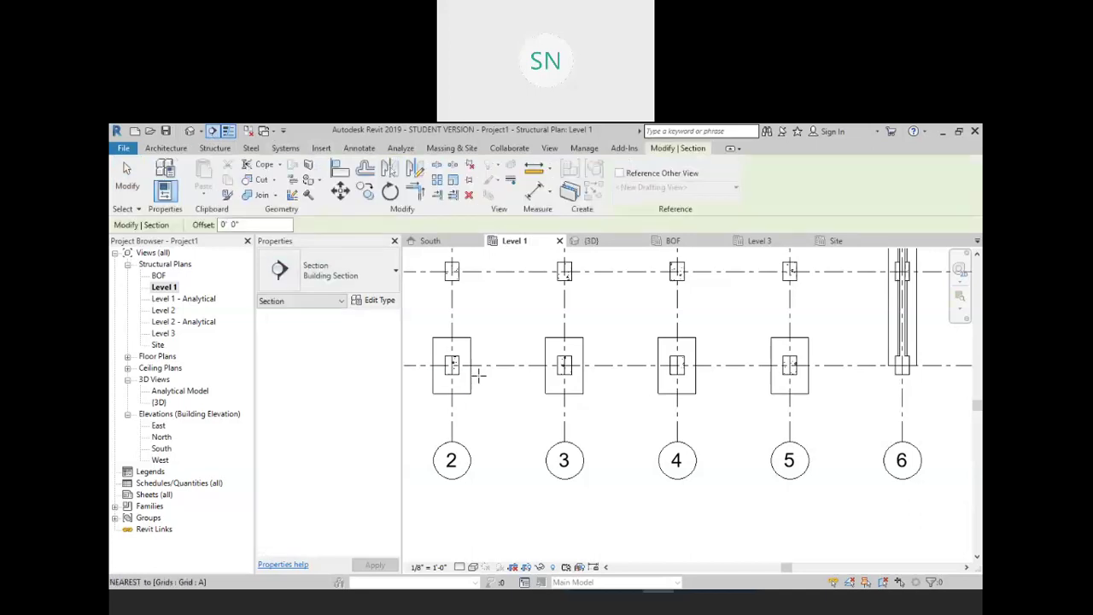
click(413, 365)
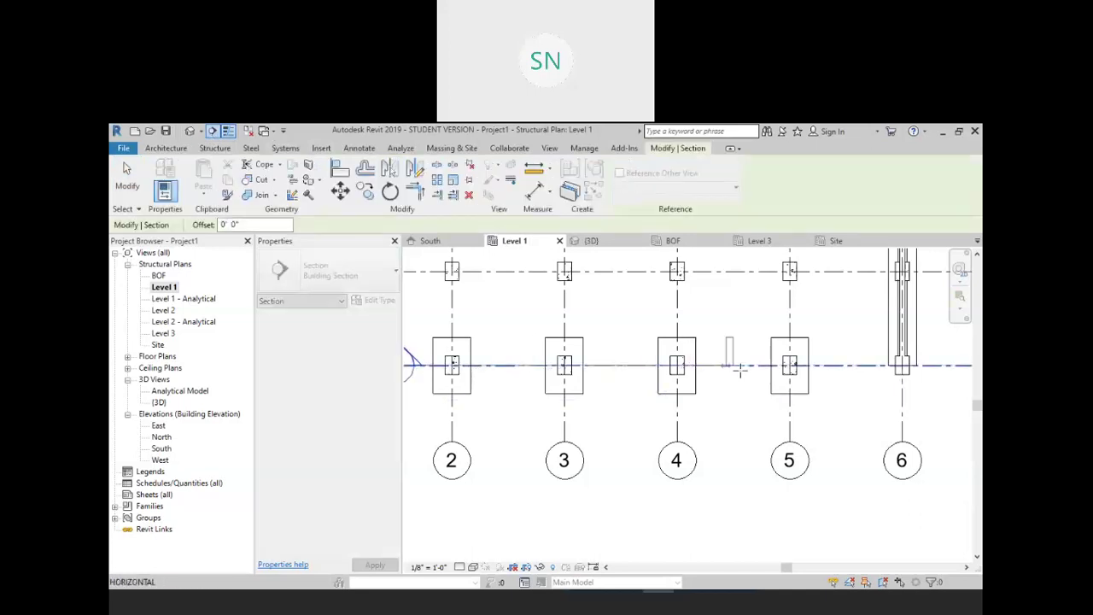
click(837, 365)
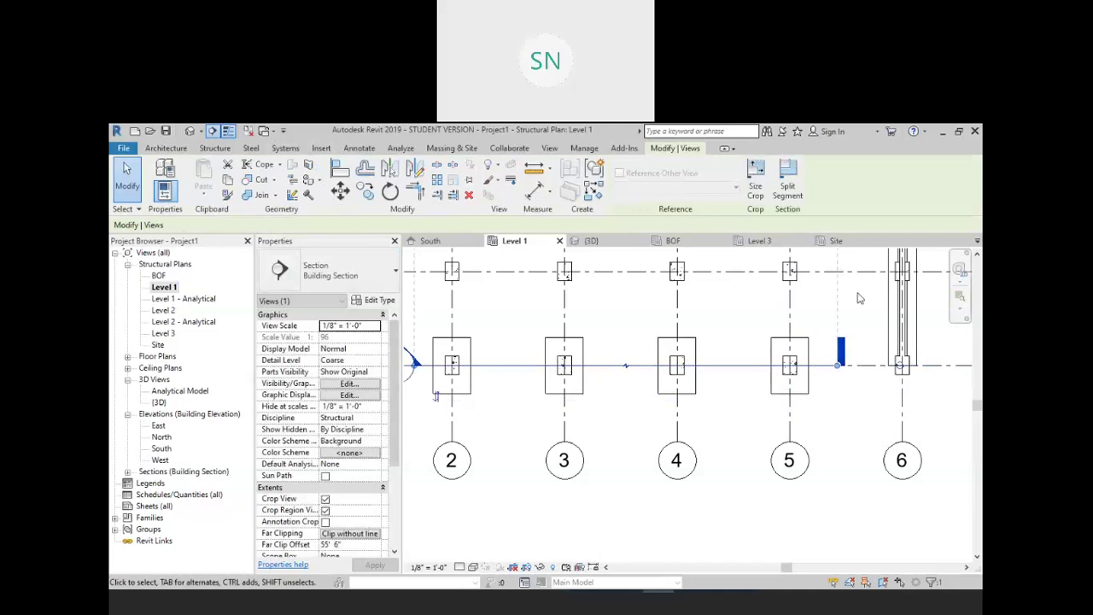
Draw a building section midway between grids 2 and 3, crossing grid A from below grid B and facing grid 2
right_click(839, 254)
click(873, 264)
middle_drag(710, 406, 759, 419)
scroll(759, 419, down, 1)
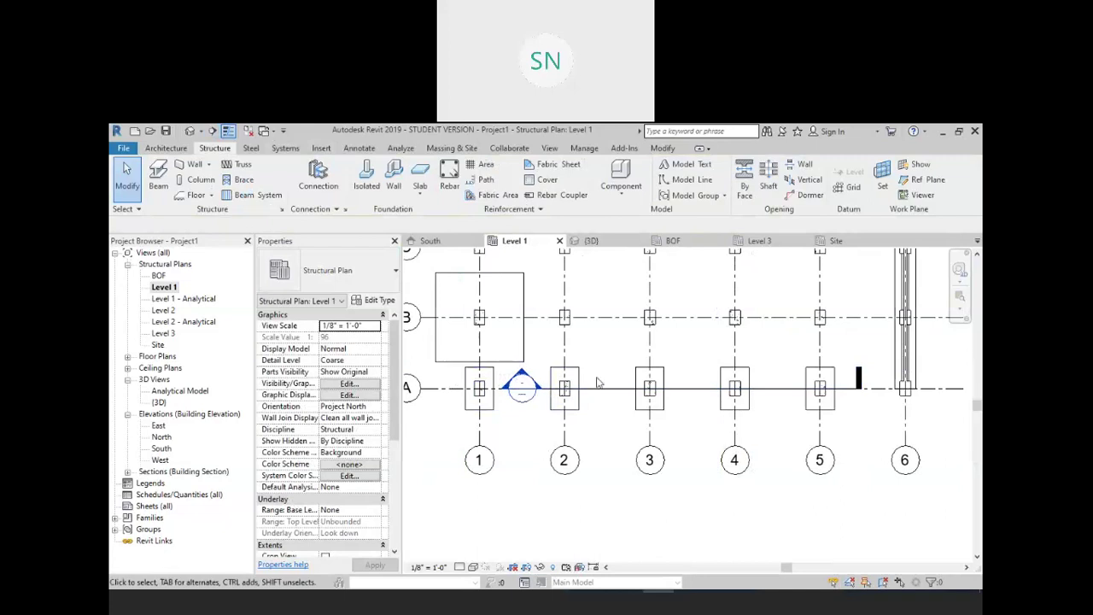
scroll(604, 424, up, 3)
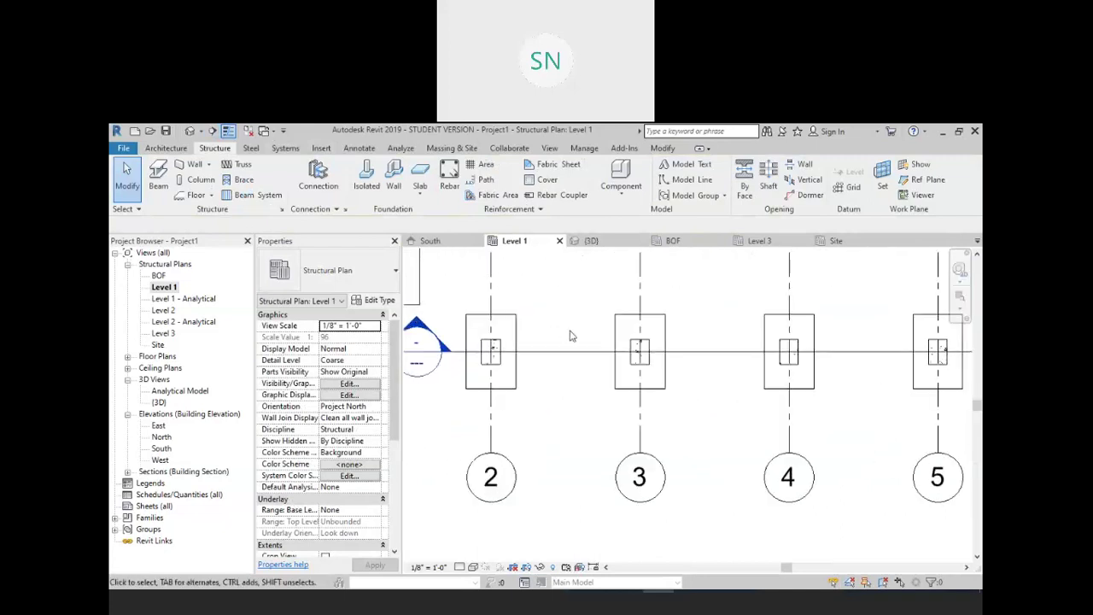
click(212, 132)
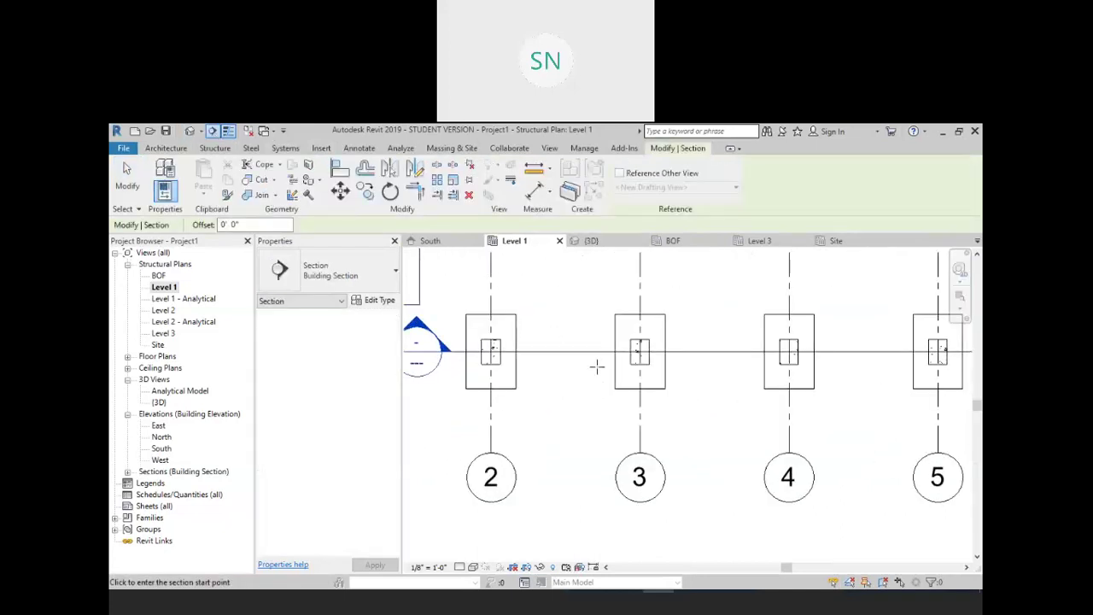
middle_drag(566, 301, 572, 340)
click(579, 323)
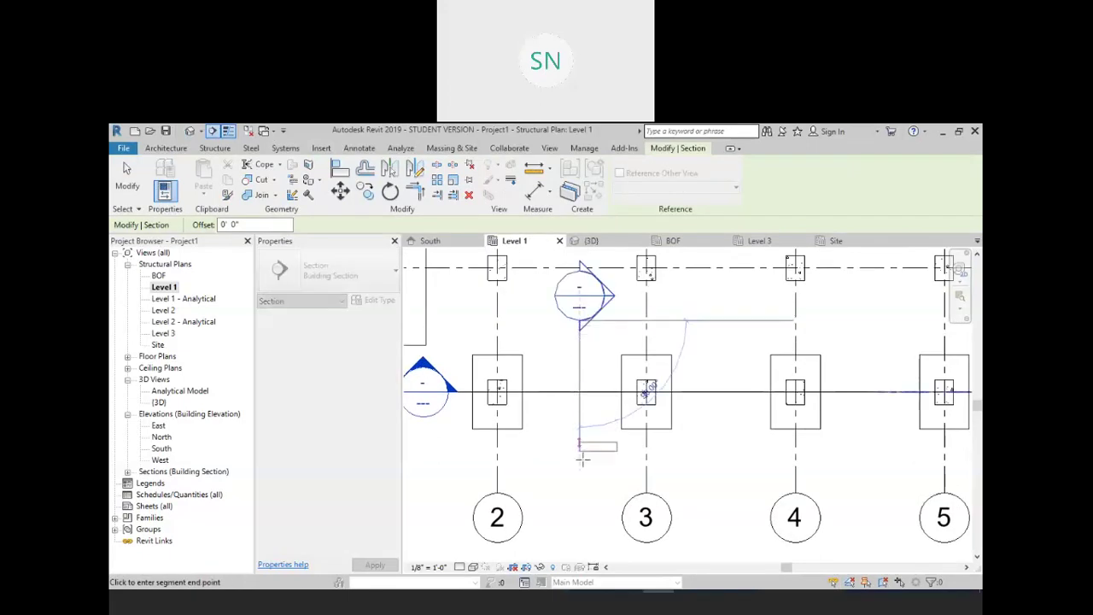
click(581, 547)
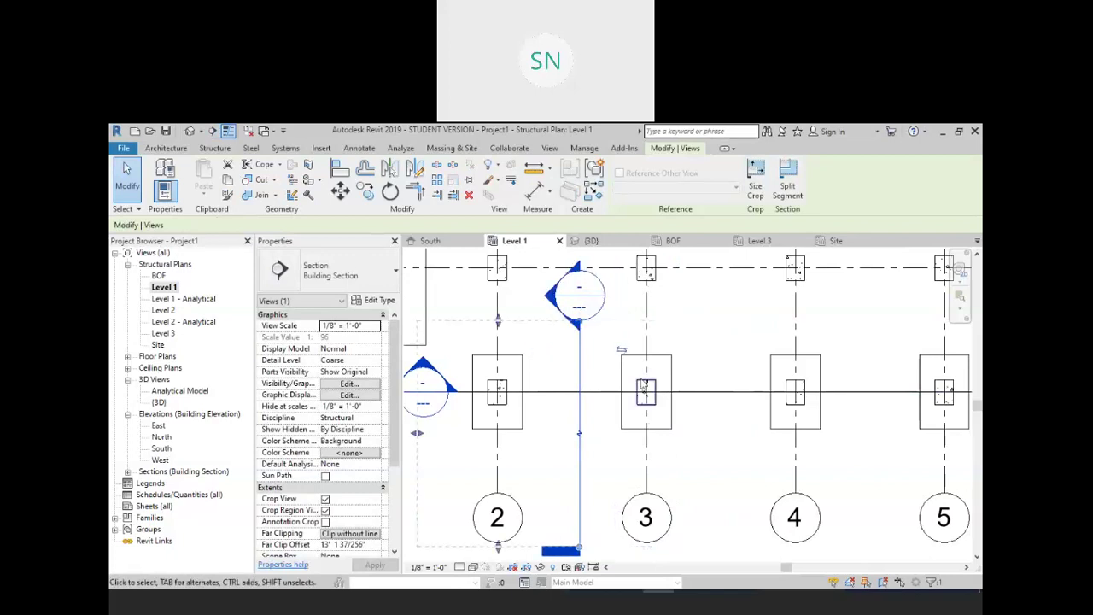
scroll(734, 329, down, 2)
scroll(669, 420, down, 2)
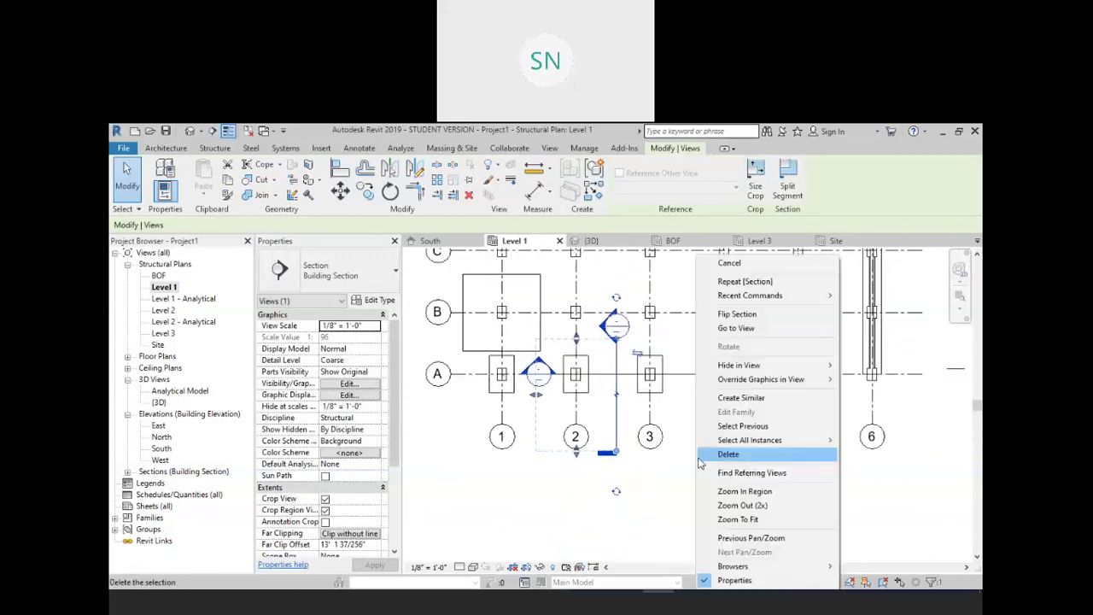
right_click(696, 255)
click(756, 265)
scroll(587, 395, up, 3)
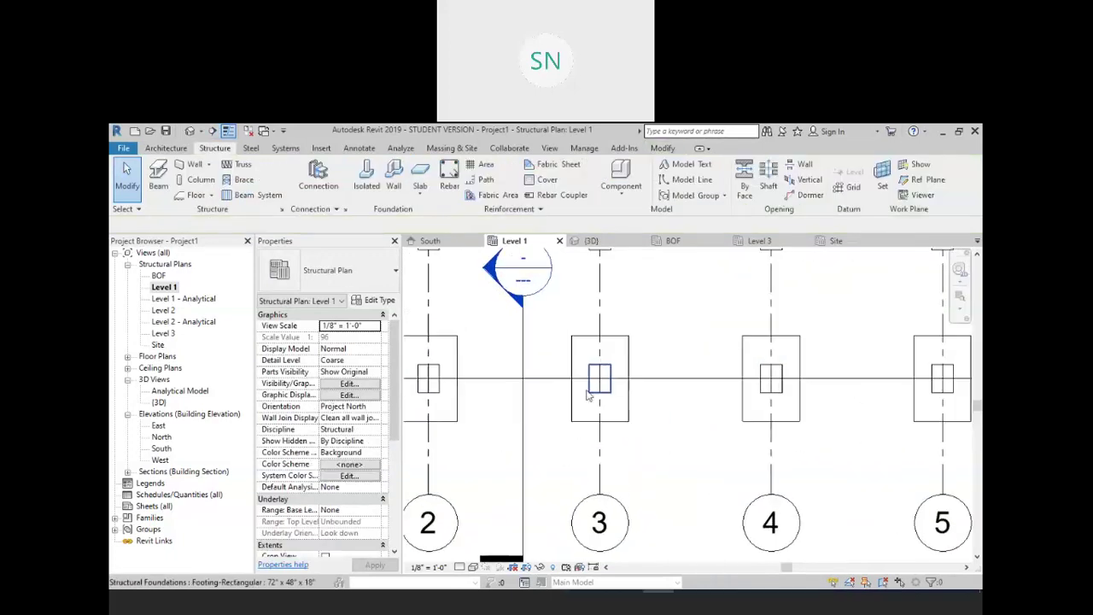
middle_drag(420, 385, 505, 394)
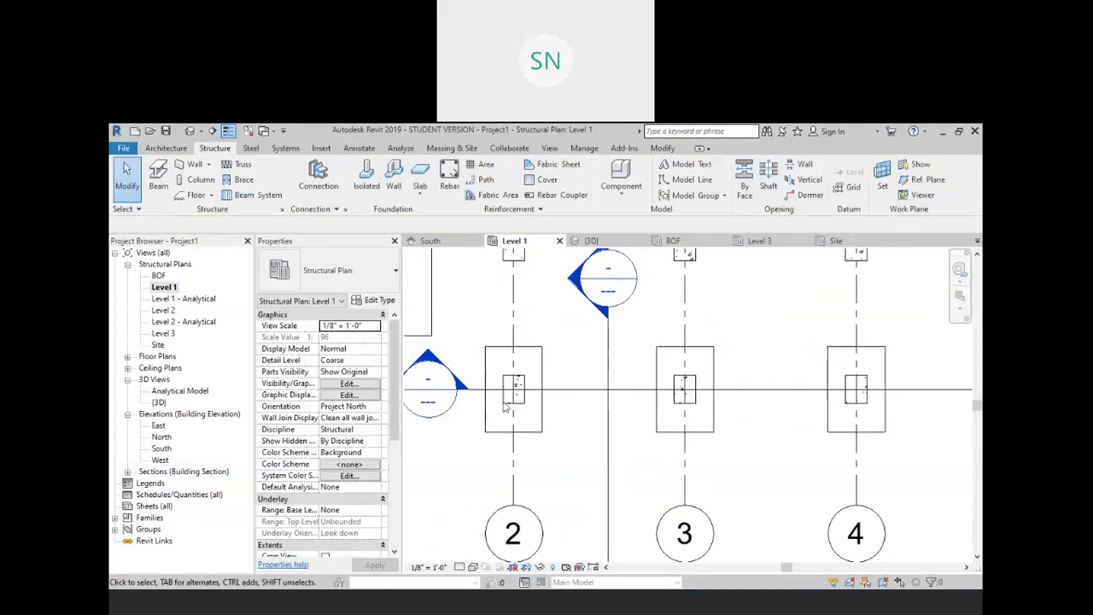
Open the new section between grids 2 and 3, set its detail level to Fine and switch to a visual style with filled surfaces
double_click(609, 270)
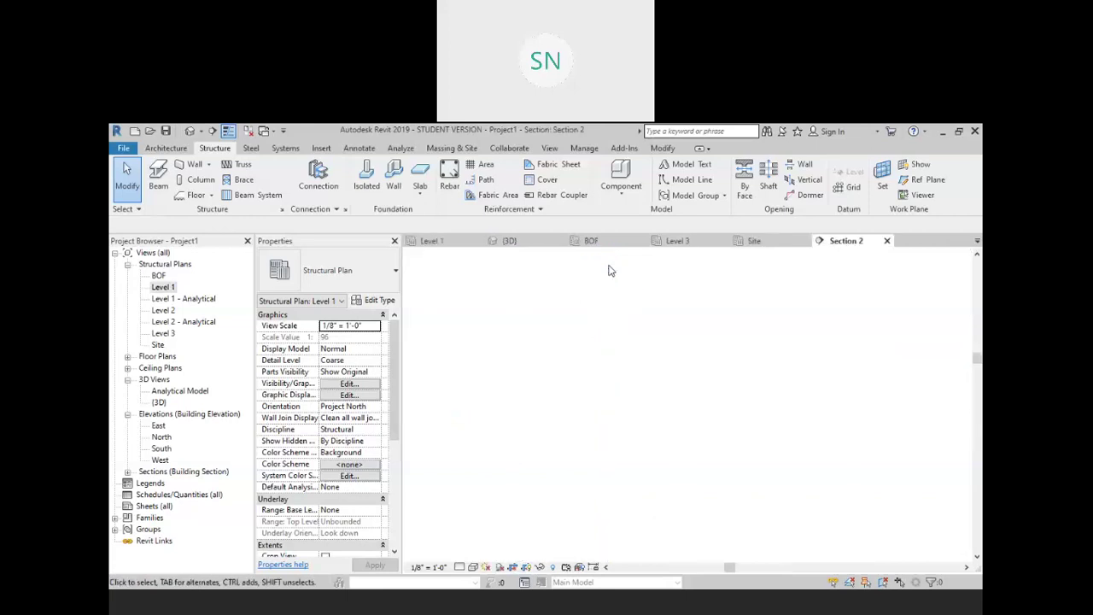
scroll(720, 430, up, 5)
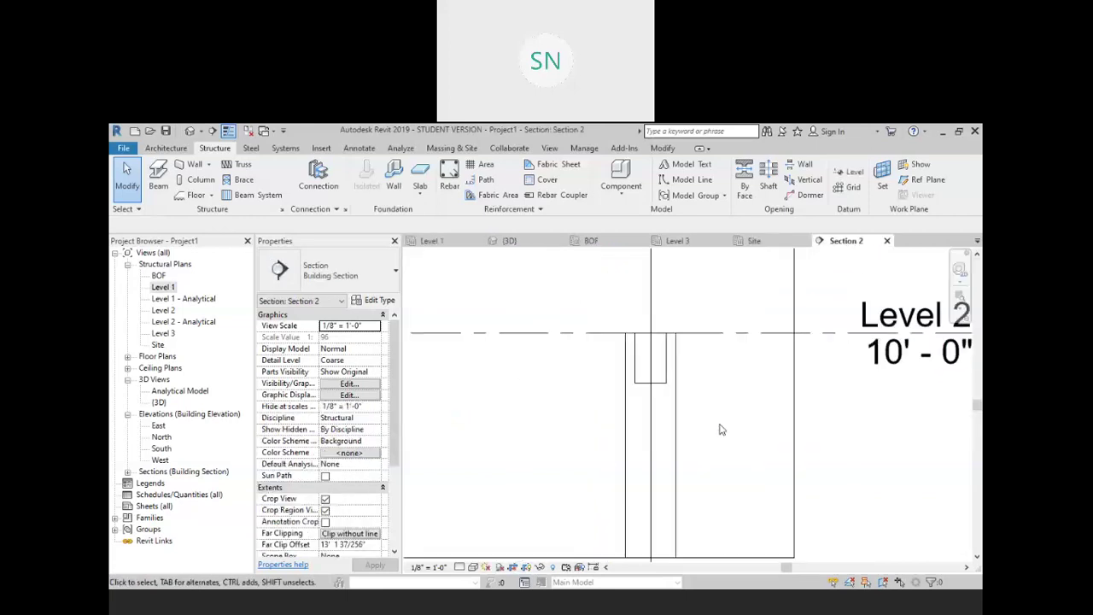
click(459, 568)
click(473, 556)
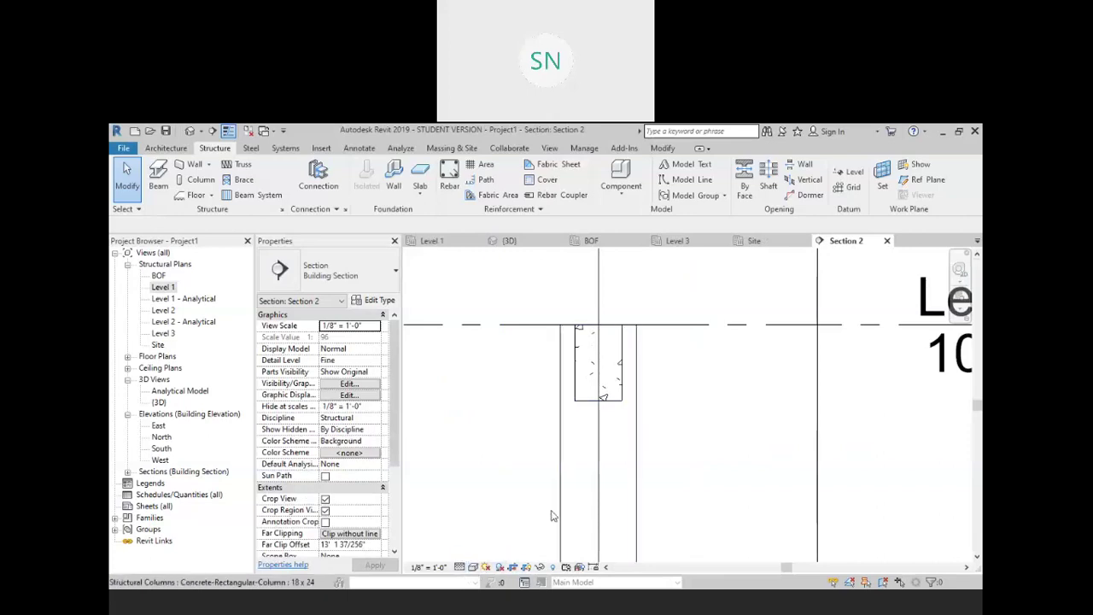
click(472, 567)
click(508, 535)
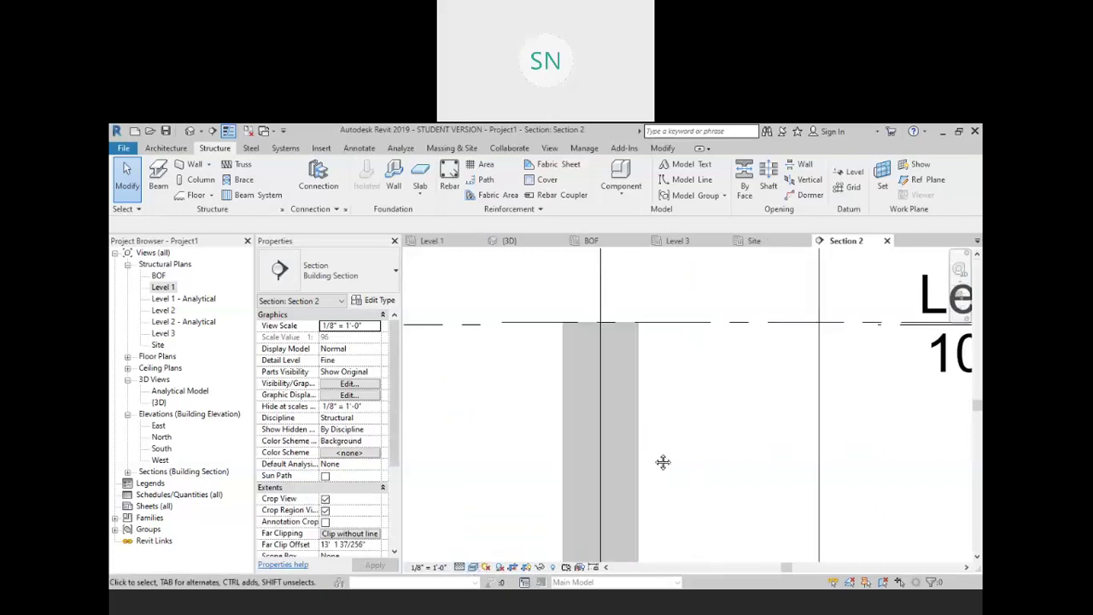
Extend the section's crop region sideways towards the level heads and down past the footings below BOF
scroll(628, 357, down, 2)
scroll(627, 356, down, 3)
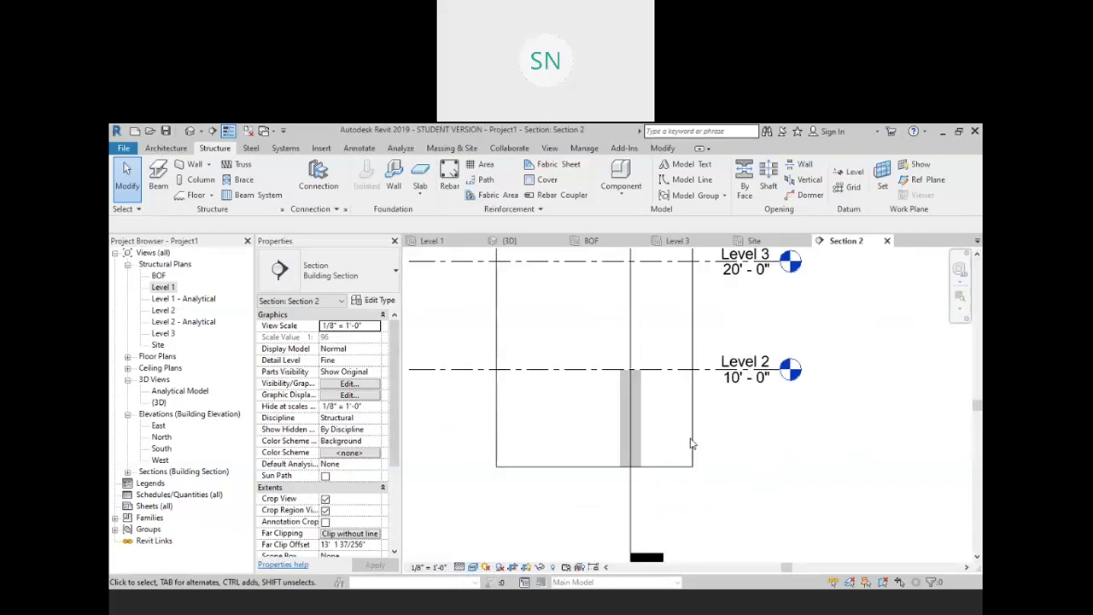
click(694, 422)
drag(692, 343, 716, 344)
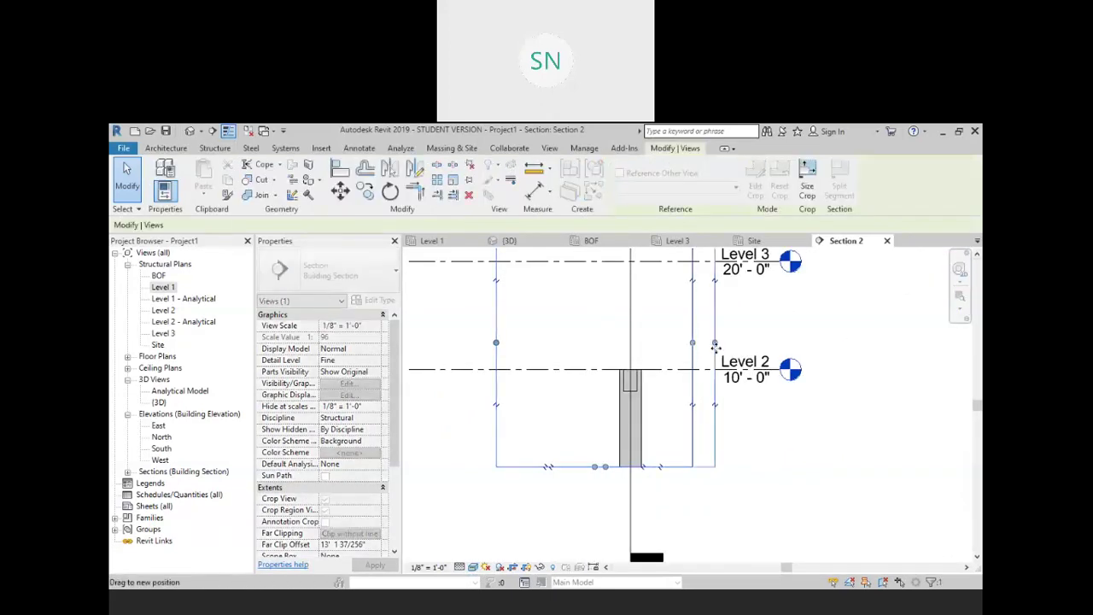
drag(605, 467, 677, 513)
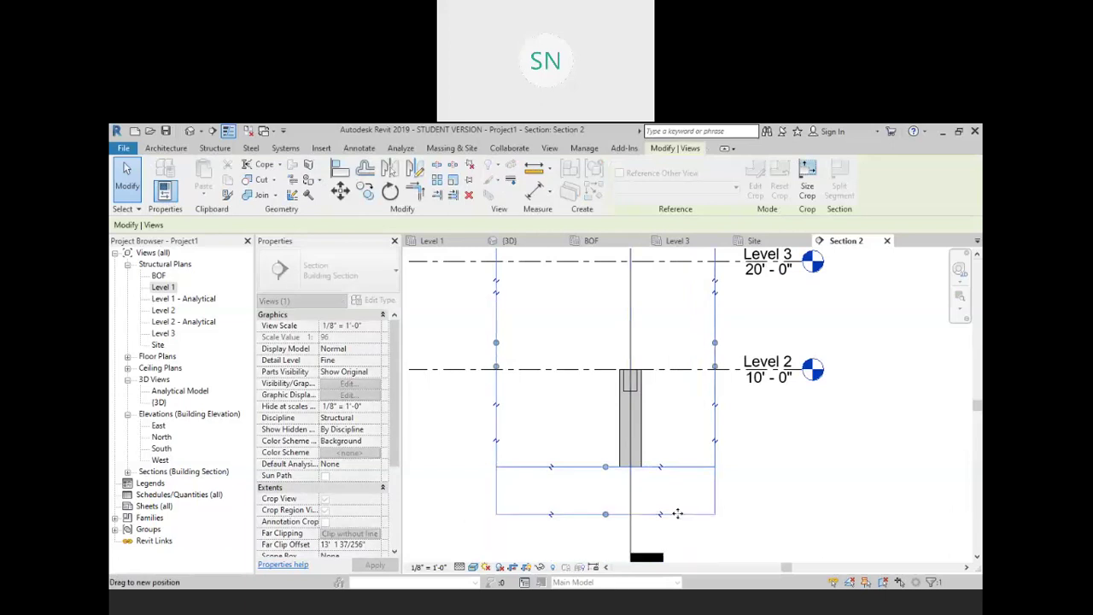
middle_drag(687, 520, 719, 404)
drag(649, 391, 629, 517)
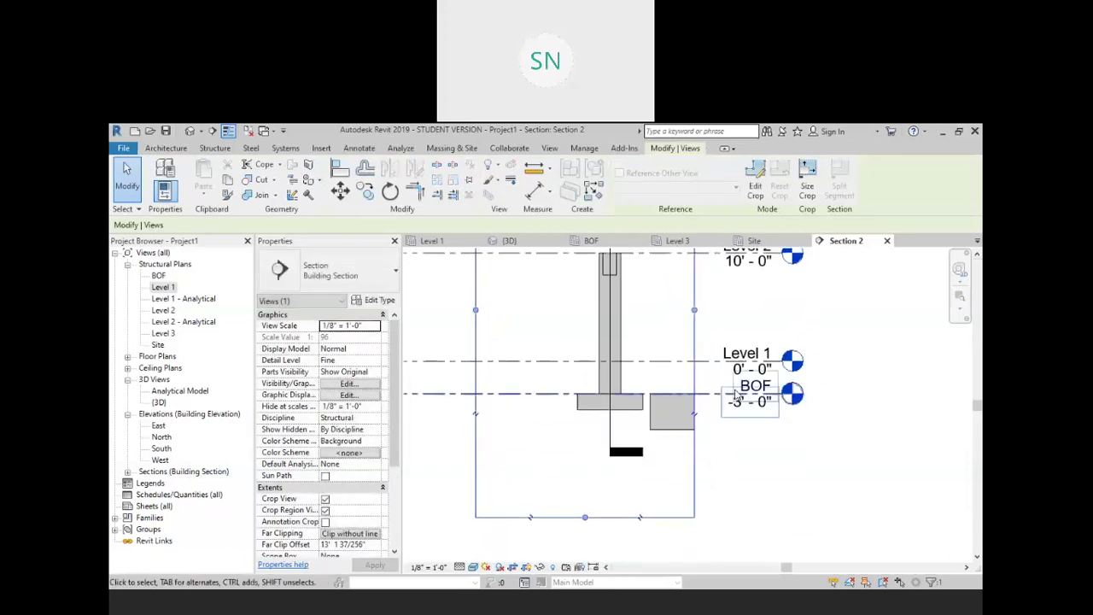
Narrow the crop region on both sides around the grid A column and lower its upper edge to just above Level 2
middle_drag(734, 344, 694, 453)
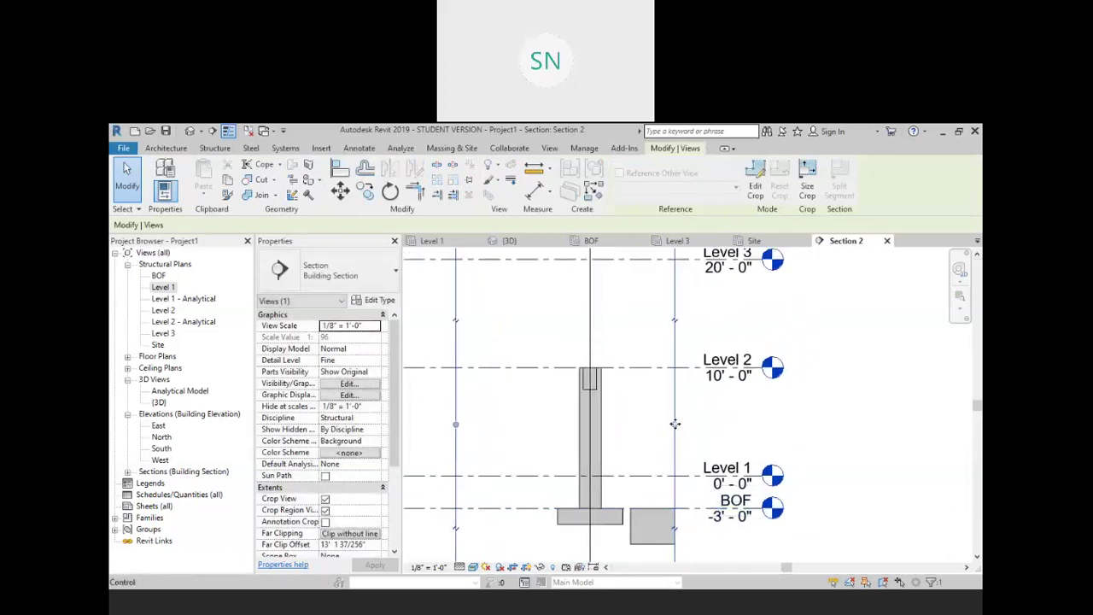
drag(674, 425, 639, 424)
drag(457, 429, 536, 427)
middle_drag(694, 401, 691, 509)
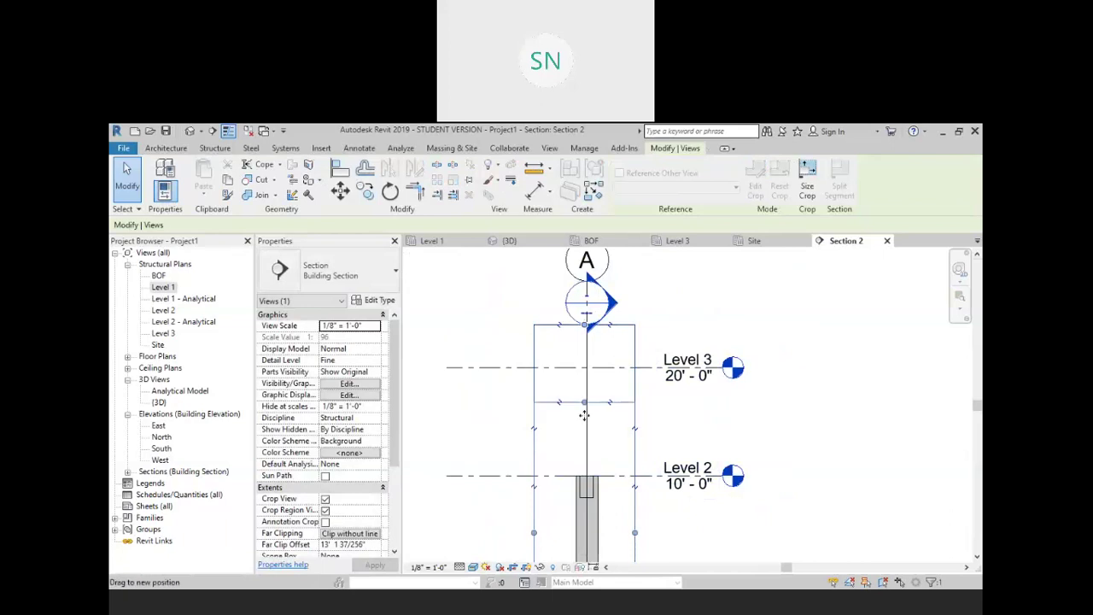
drag(586, 326, 586, 444)
middle_drag(735, 505, 672, 316)
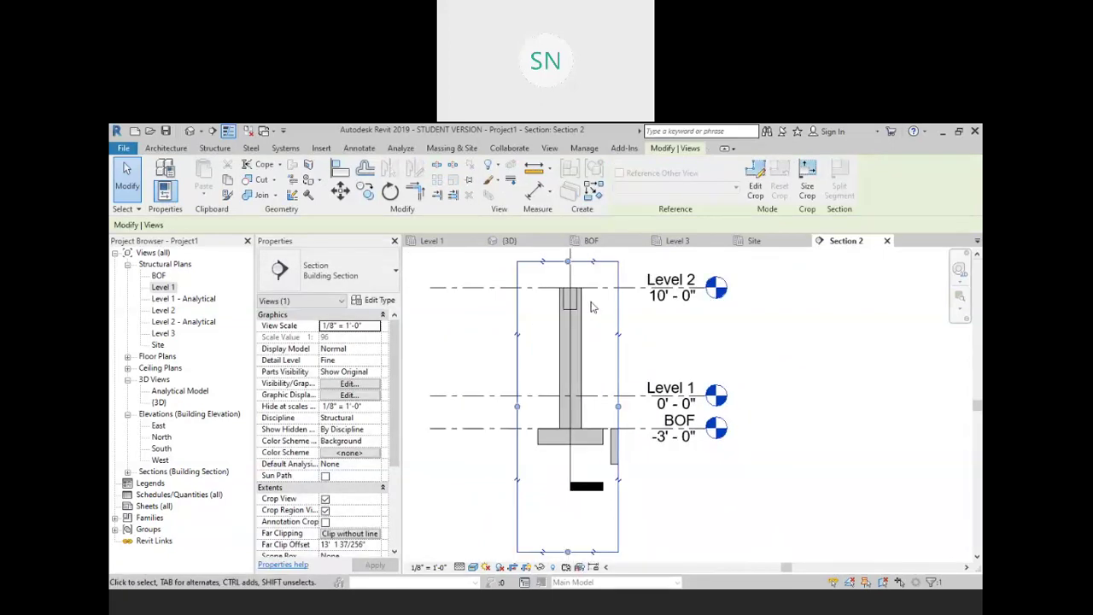
Examine the beam and the 18 x 24 concrete column where they meet at Level 2
scroll(632, 315, up, 5)
click(630, 315)
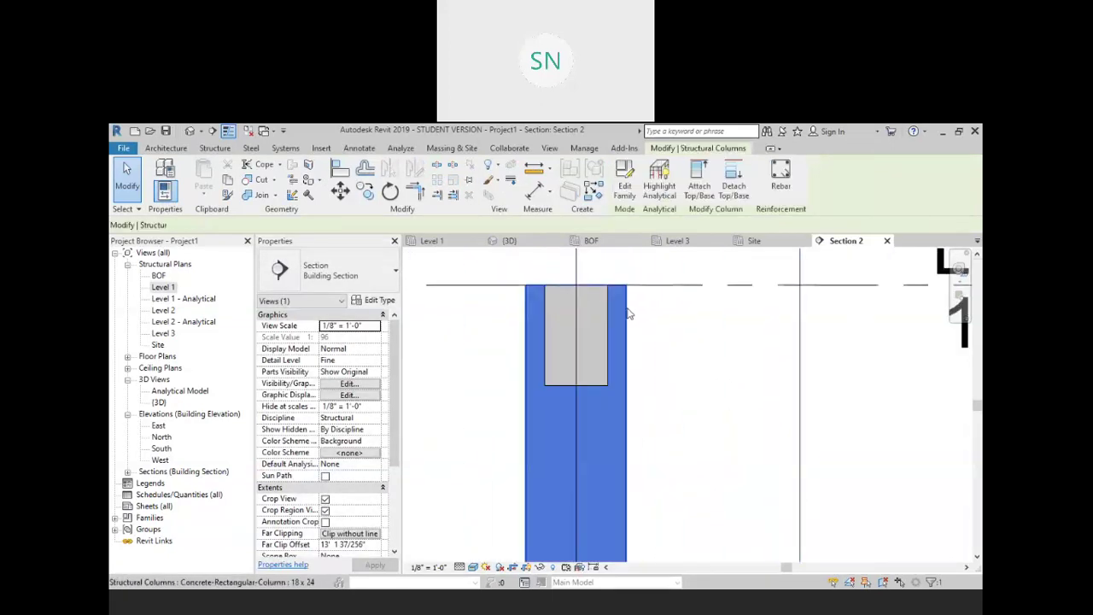
scroll(651, 353, down, 3)
scroll(653, 354, down, 2)
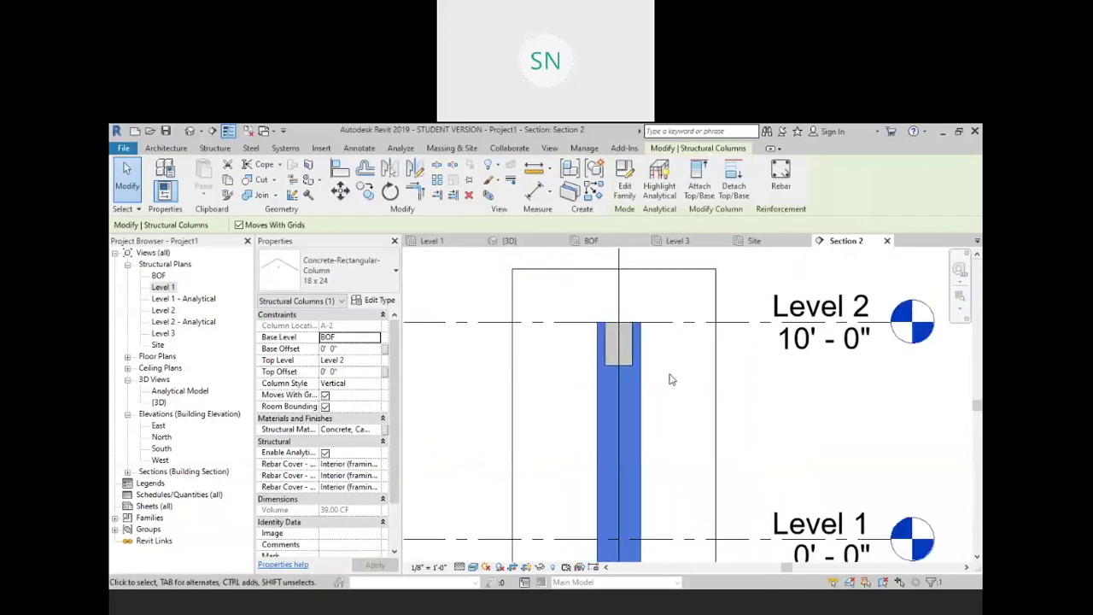
click(775, 394)
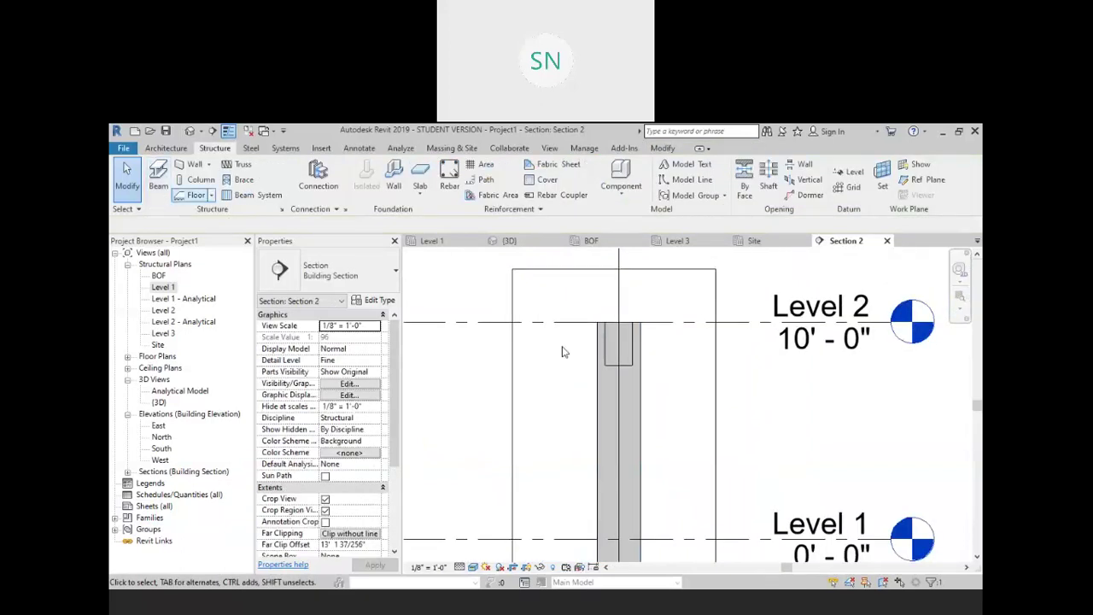
scroll(597, 359, up, 5)
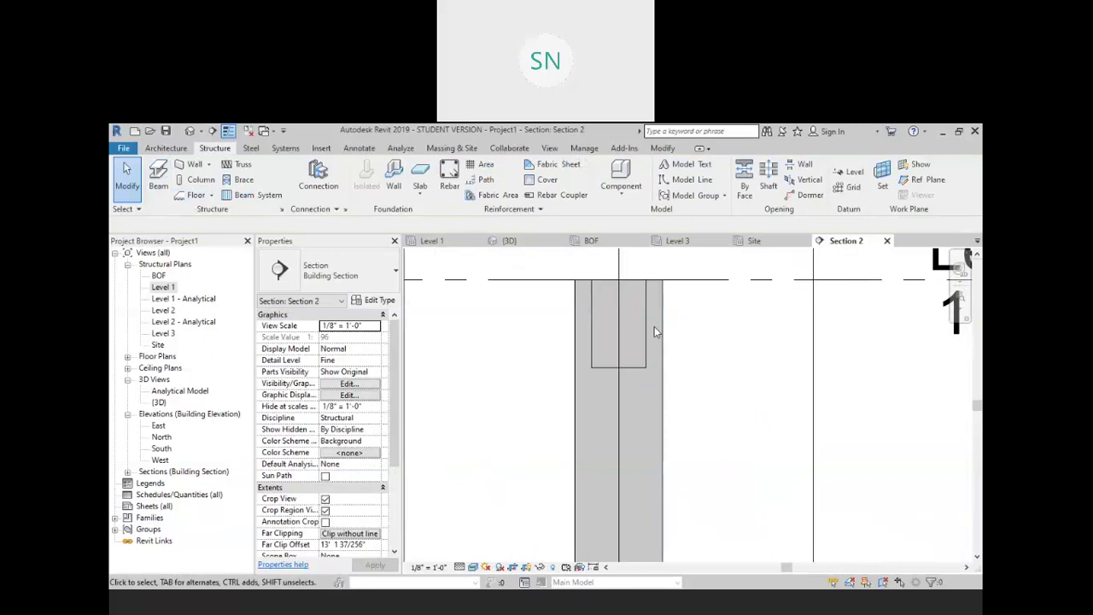
scroll(650, 297, up, 2)
middle_drag(682, 339, 690, 383)
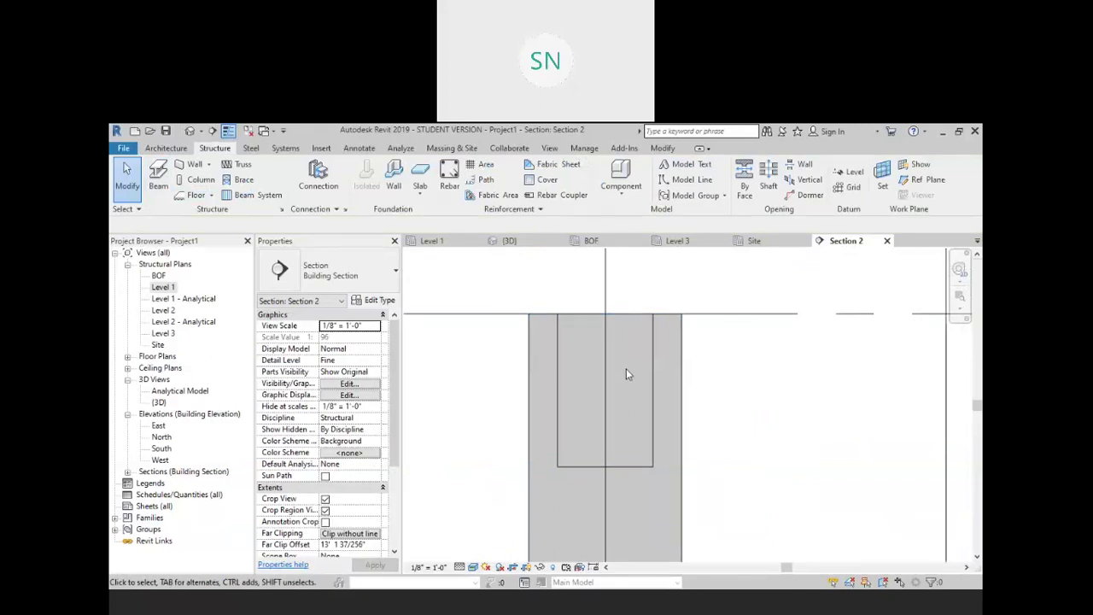
scroll(621, 379, up, 2)
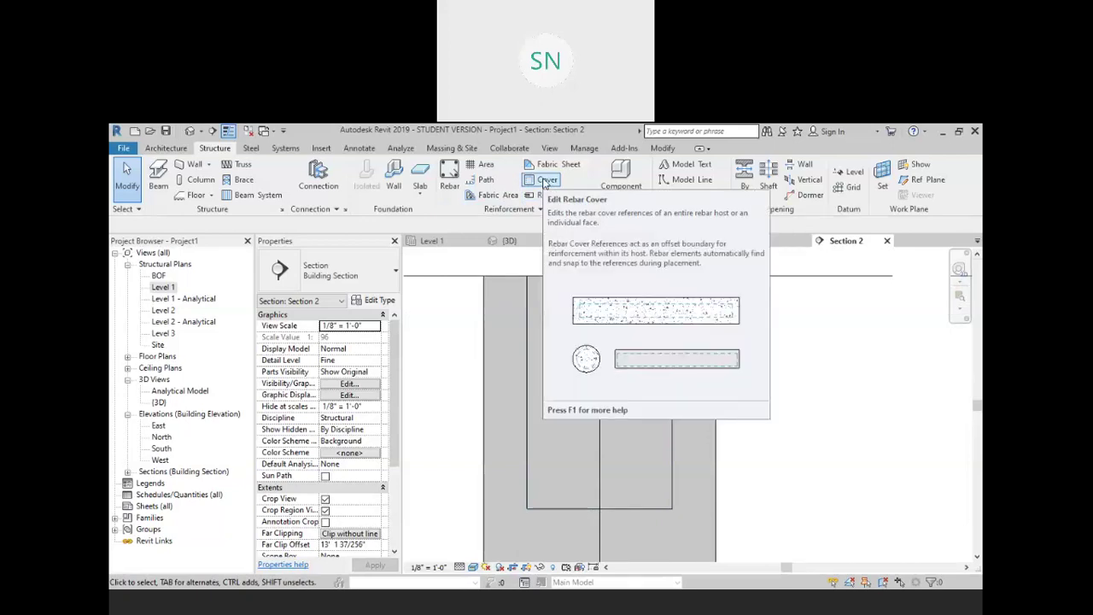
Start the rebar Cover tool and set the project length units to millimeters
click(544, 181)
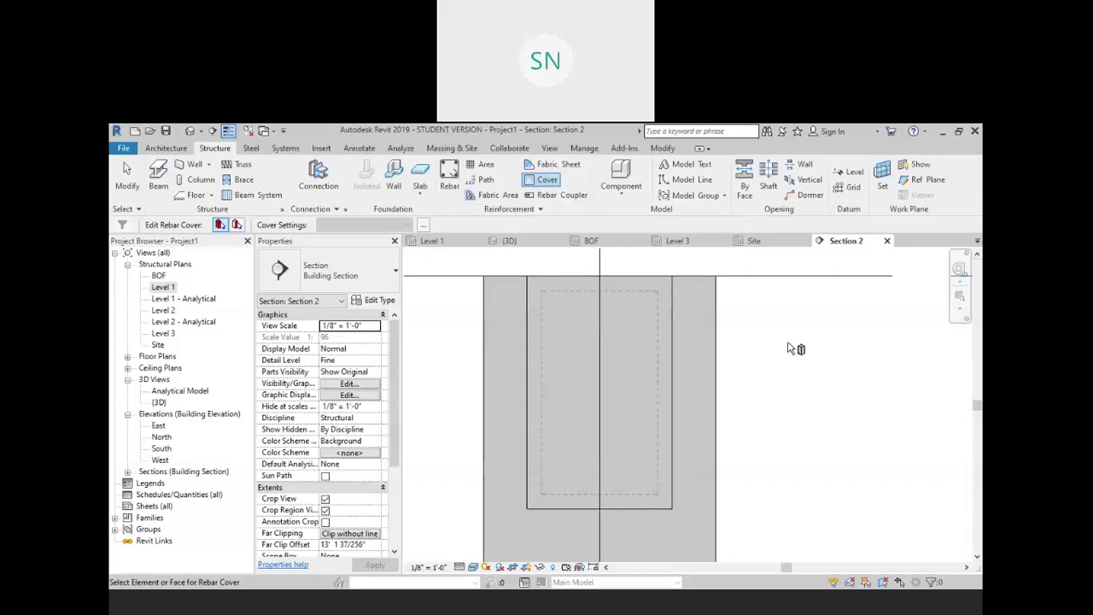
key(u)
key(n)
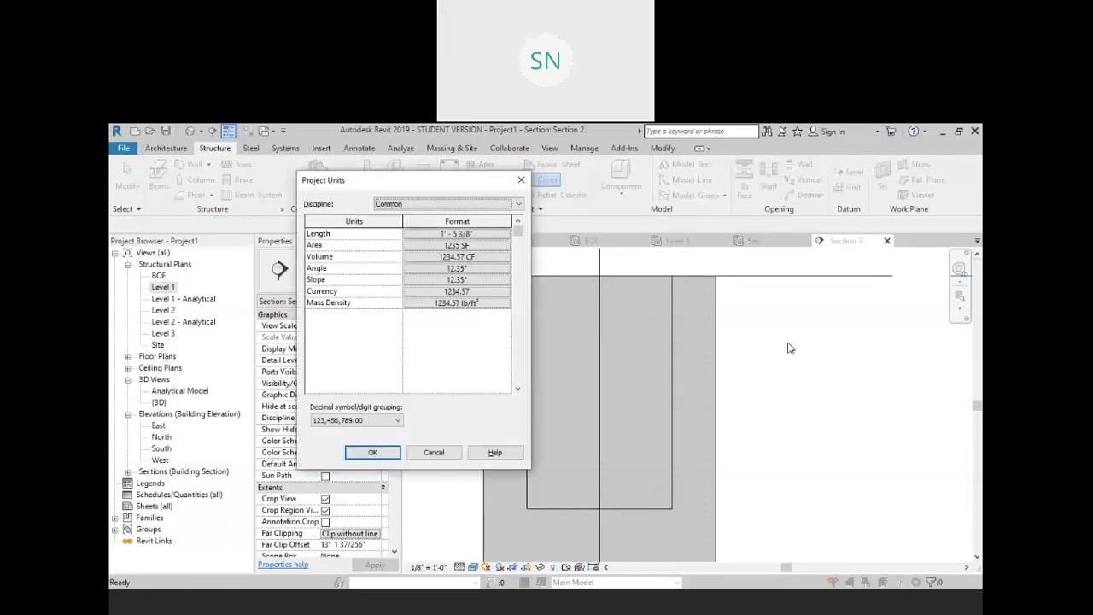
click(490, 236)
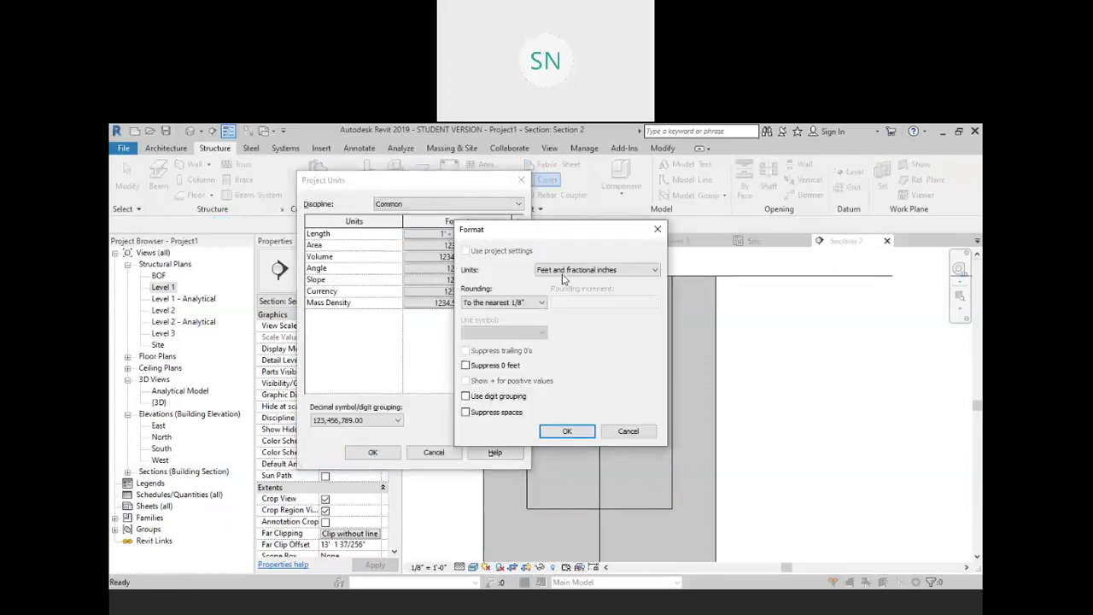
click(614, 270)
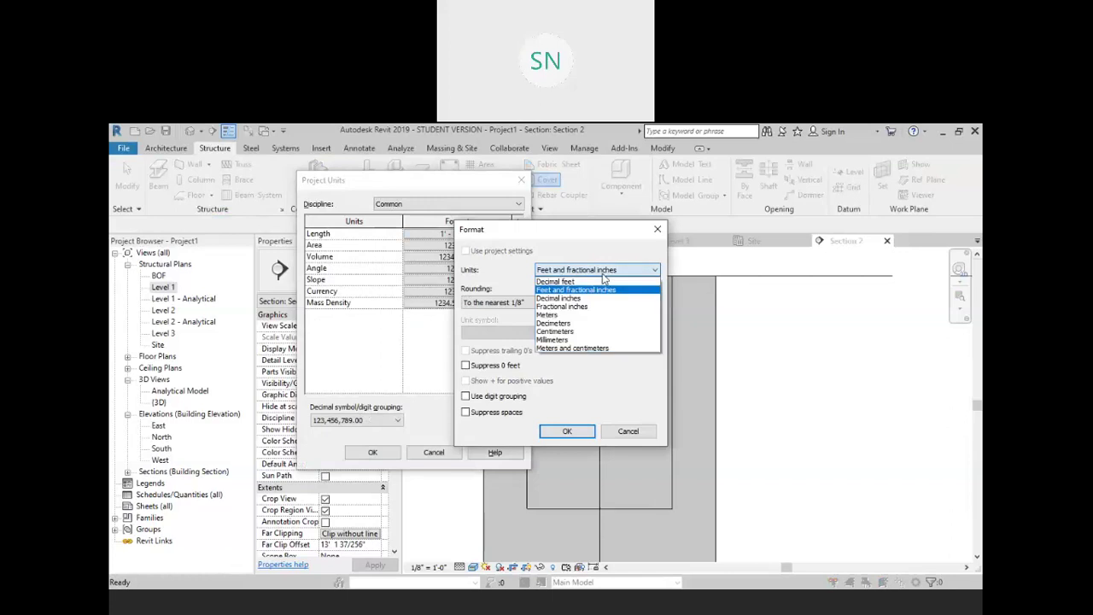
click(560, 341)
click(566, 431)
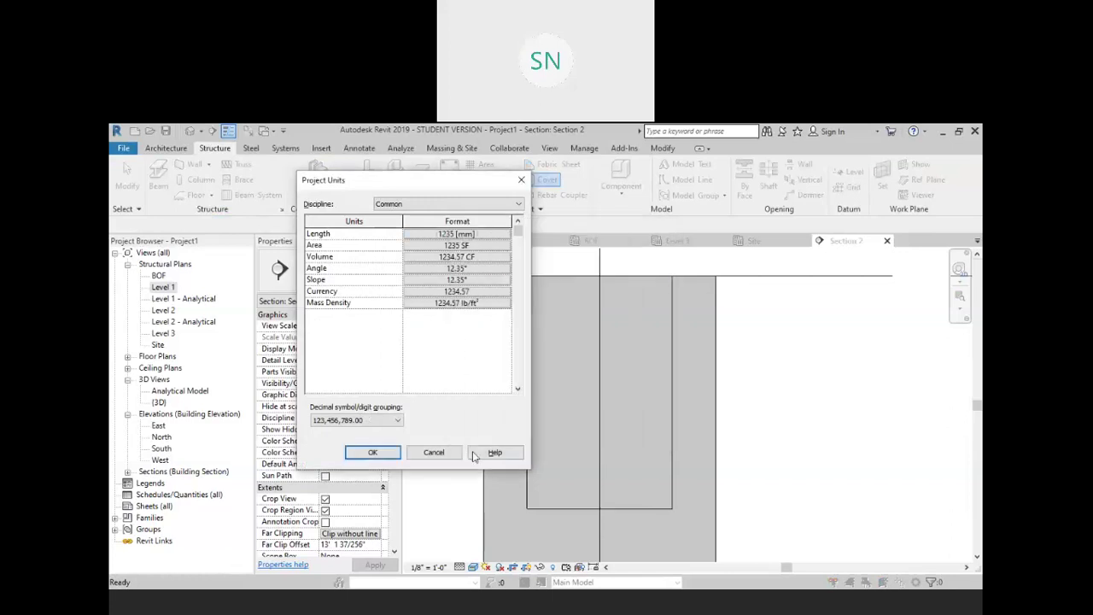
click(354, 456)
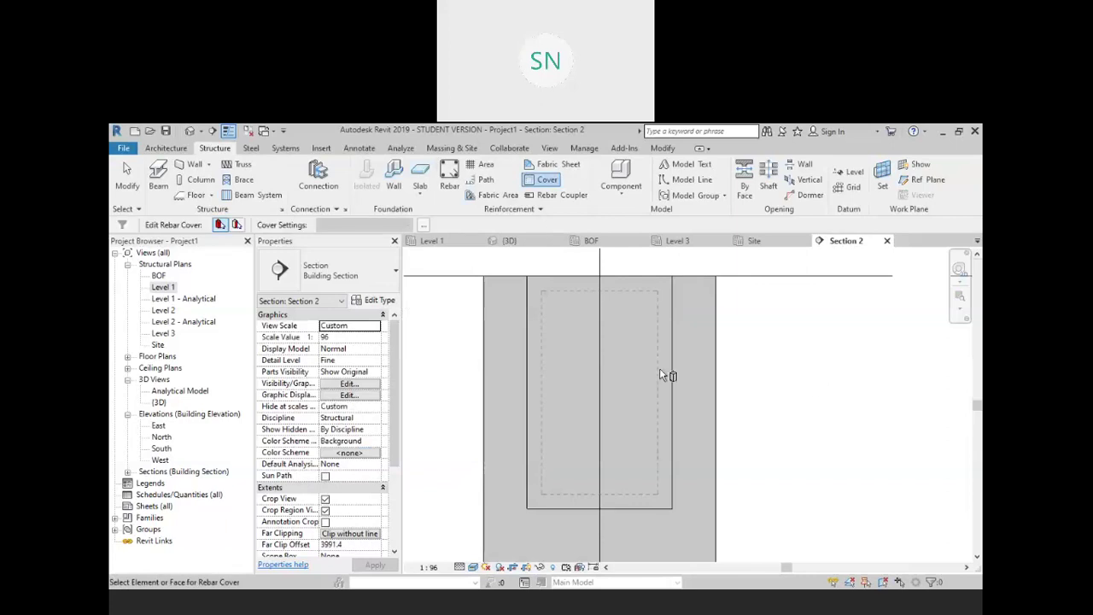
Add a new rebar cover setting with a cover of 50 mm
click(422, 225)
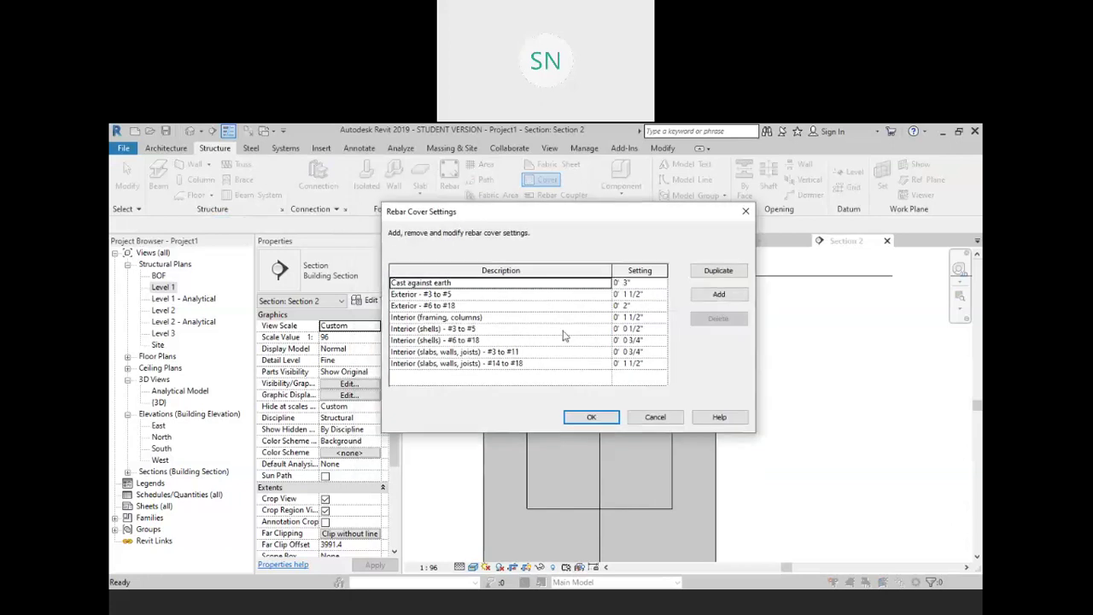
click(719, 295)
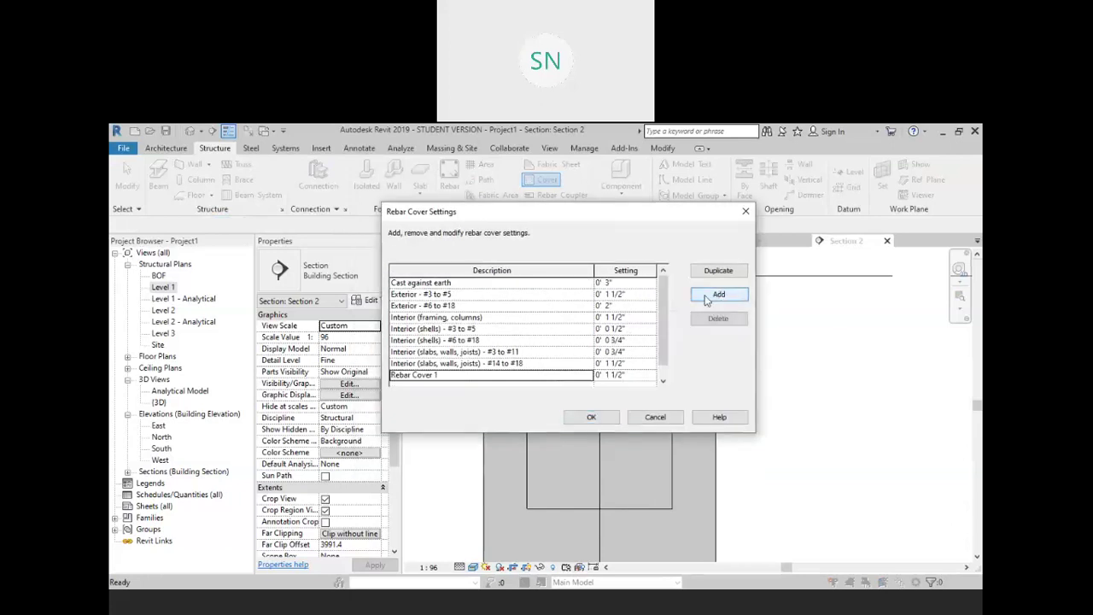
click(622, 378)
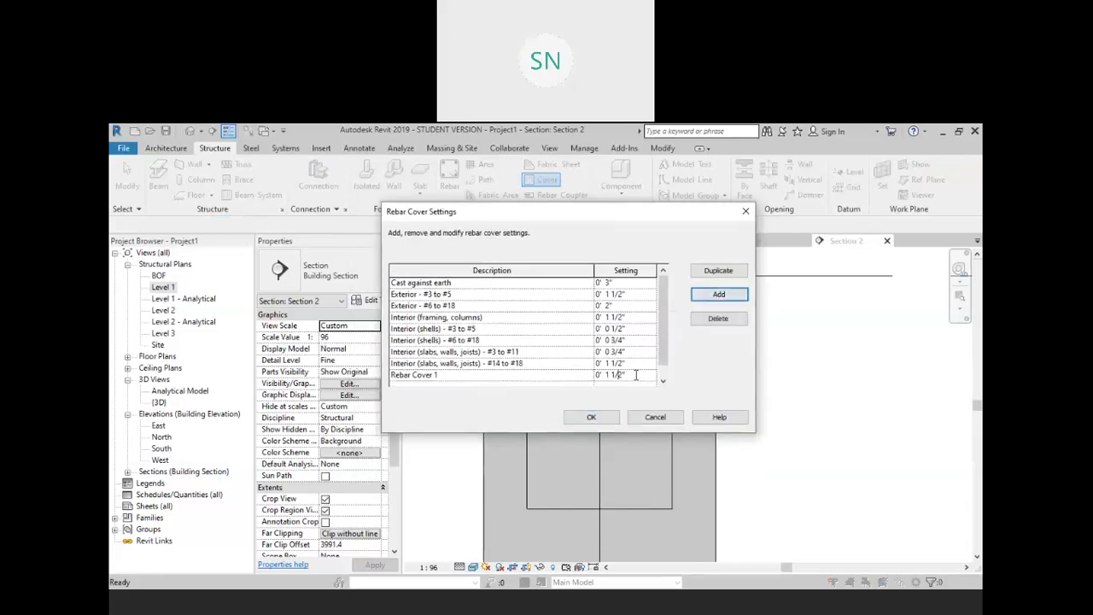
text(50mm)
key(Return)
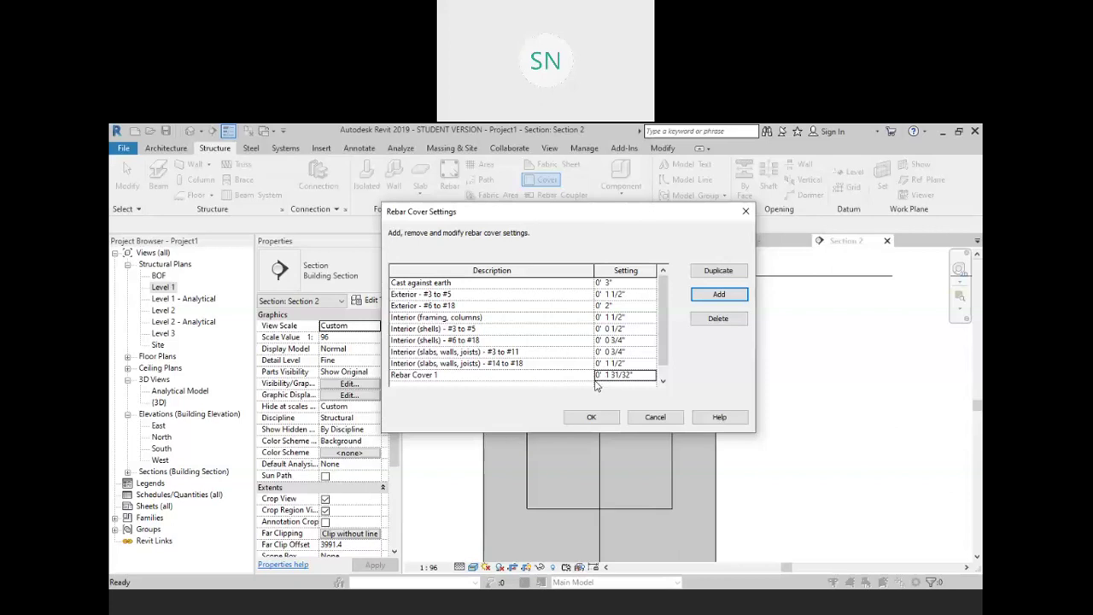
Accept the rebar cover settings and apply Rebar Cover 1 to the whole beam cut by the section
click(602, 417)
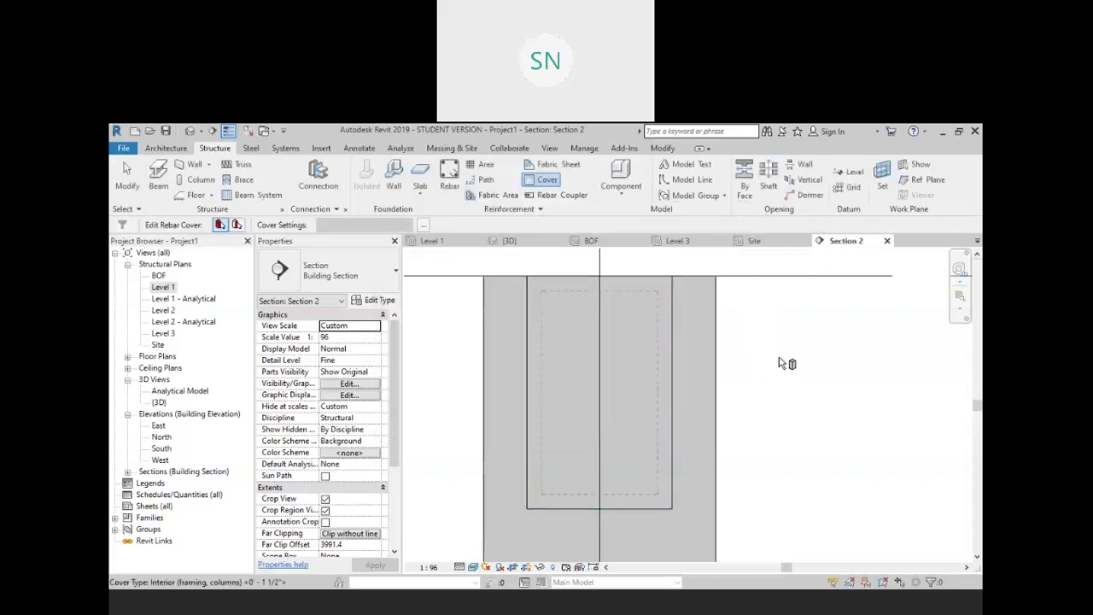
scroll(786, 366, up, 3)
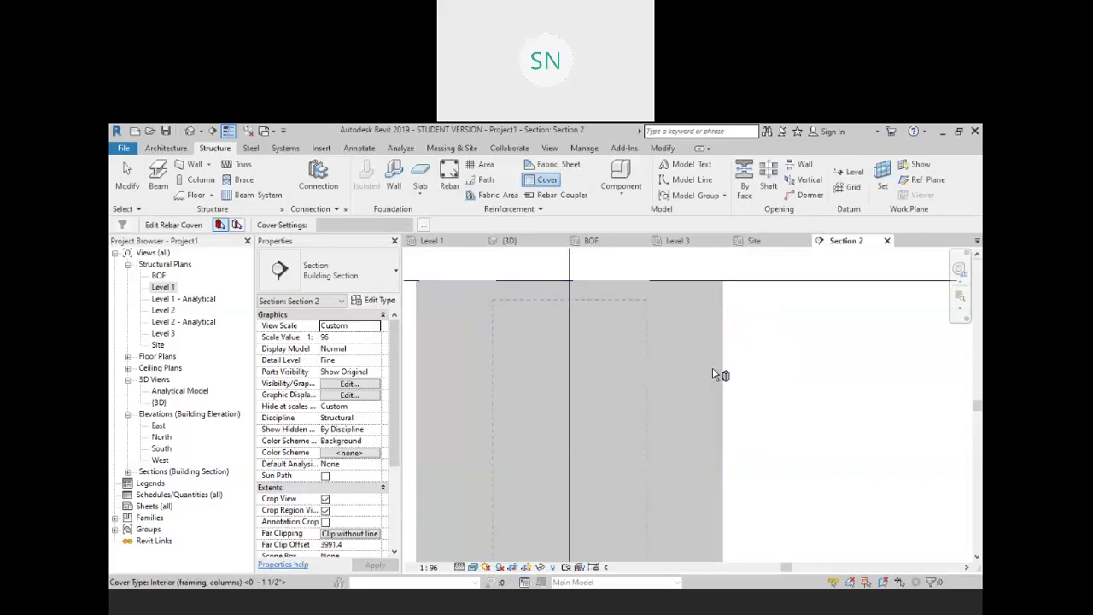
scroll(712, 374, down, 2)
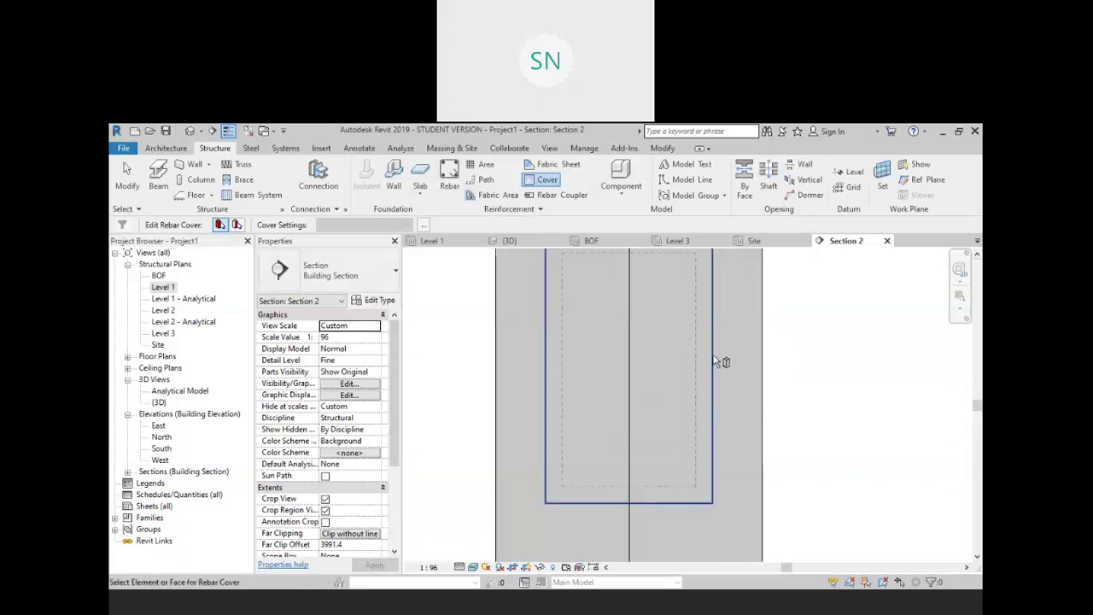
middle_drag(721, 418, 711, 448)
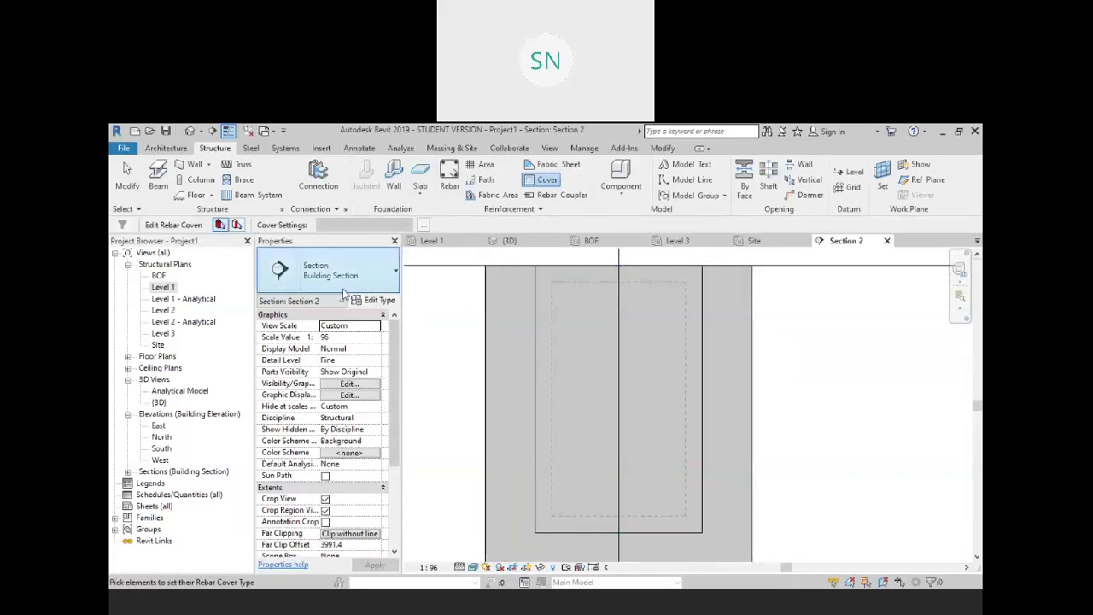
click(538, 309)
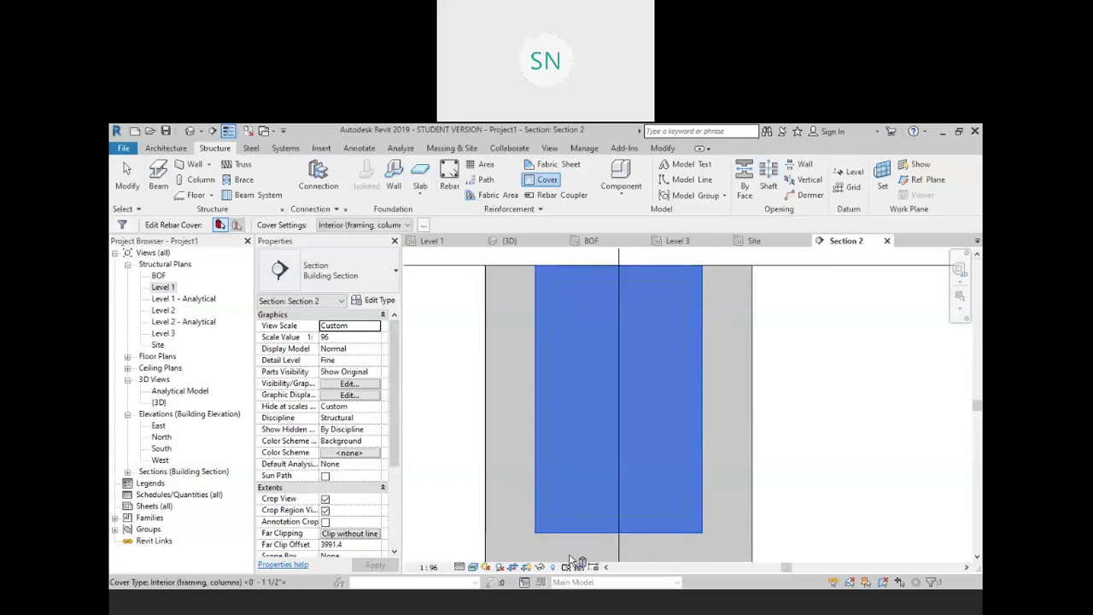
click(403, 225)
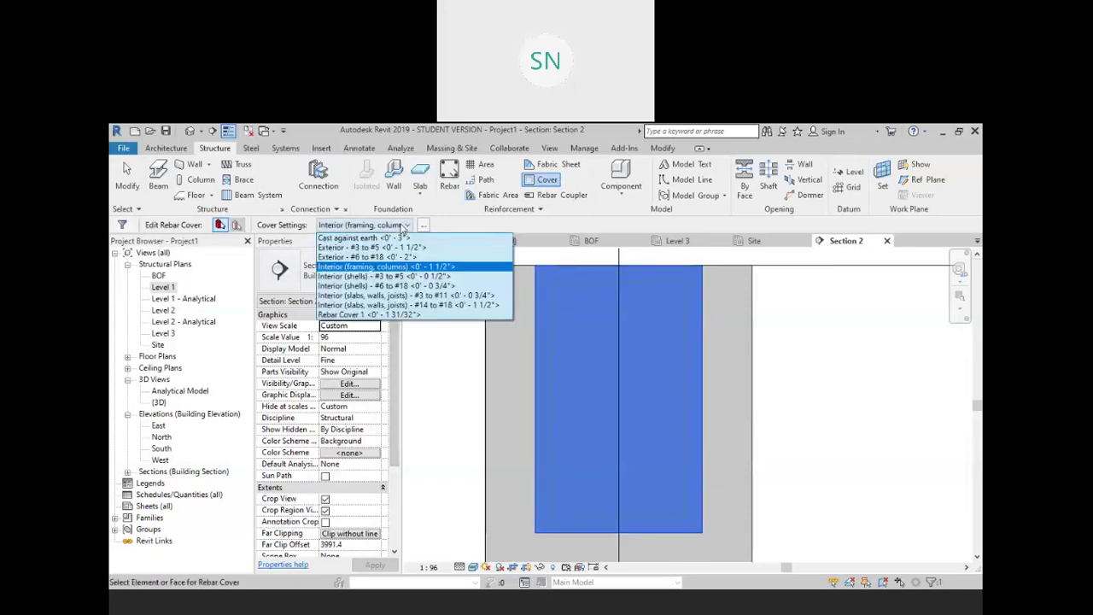
click(378, 315)
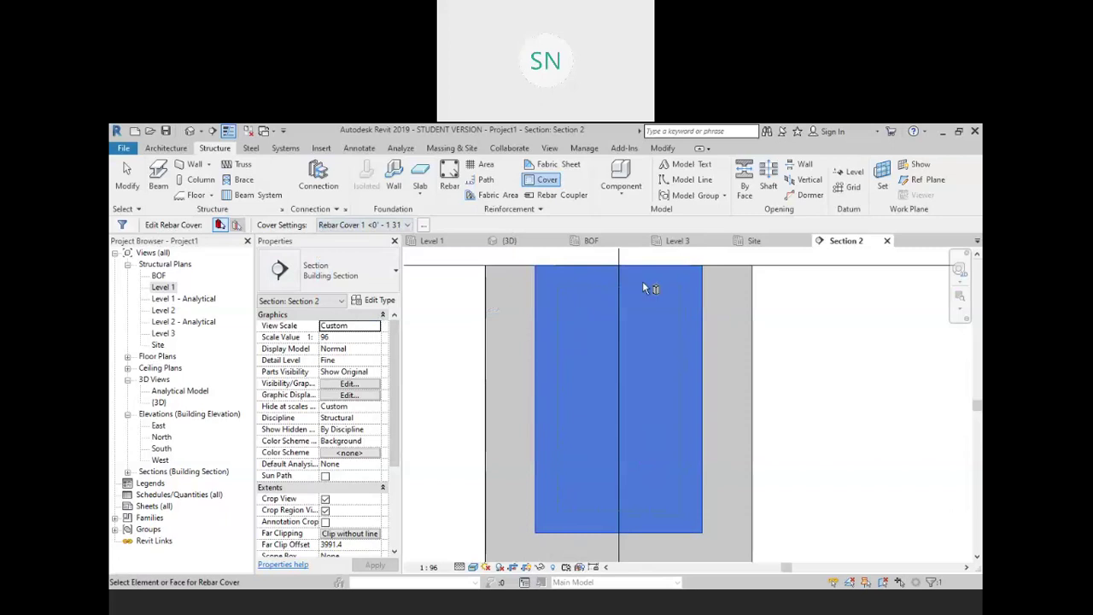
Try the Interior (shells) - #3 to #5 cover on the beam, switch back to Rebar Cover 1, and dismiss the save reminder
click(374, 226)
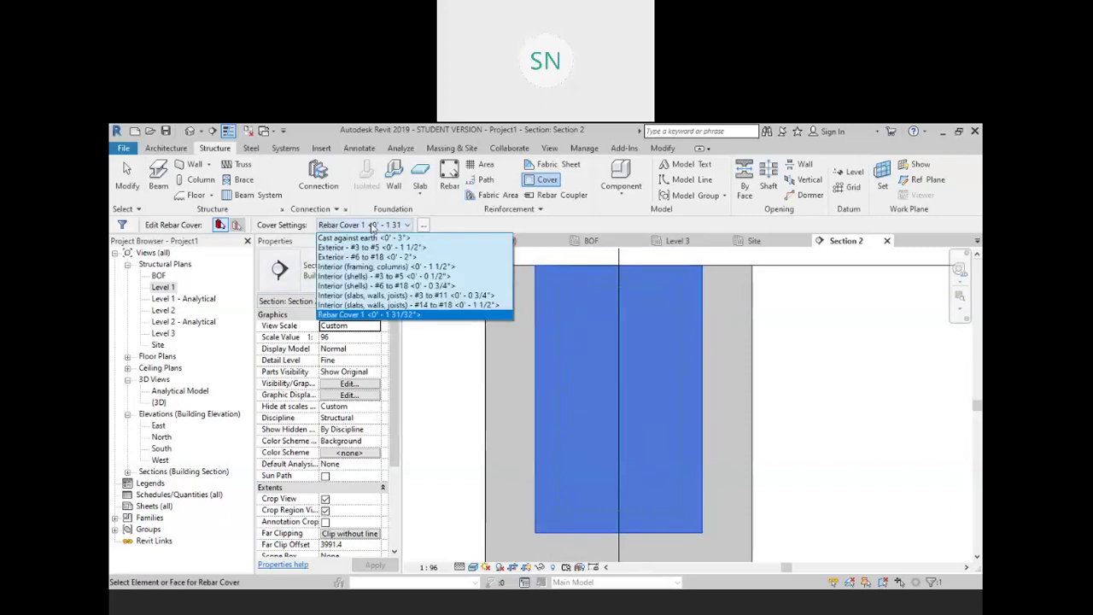
click(385, 276)
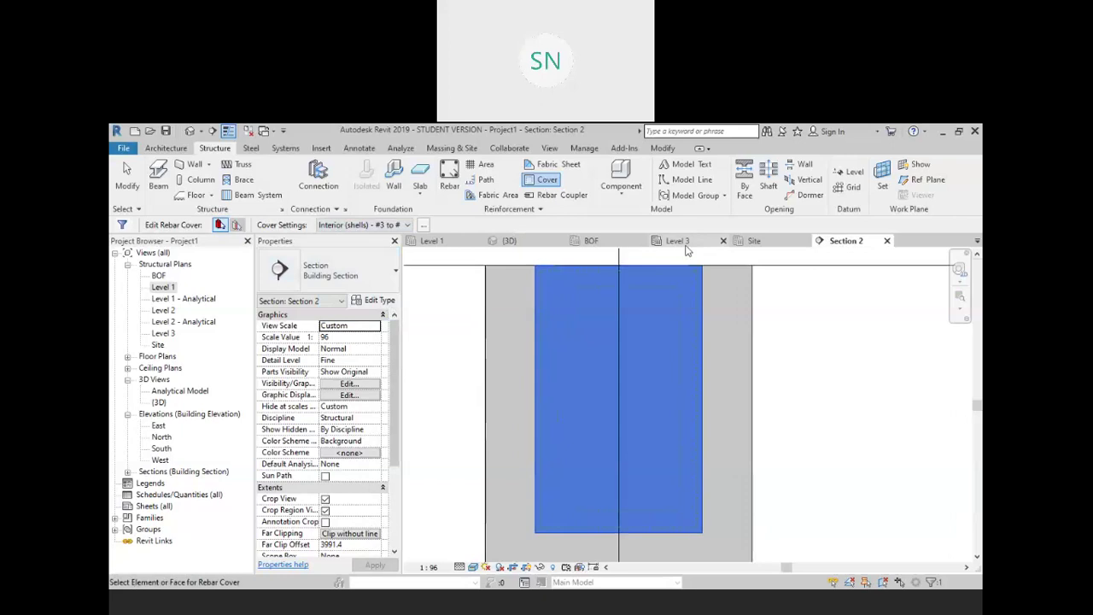
click(391, 225)
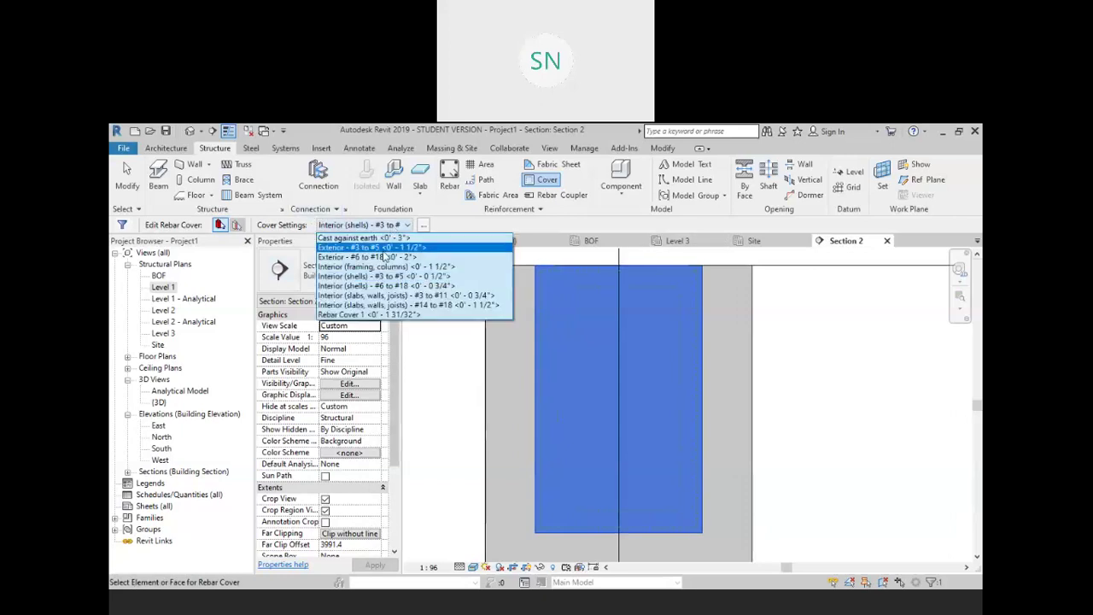
click(383, 316)
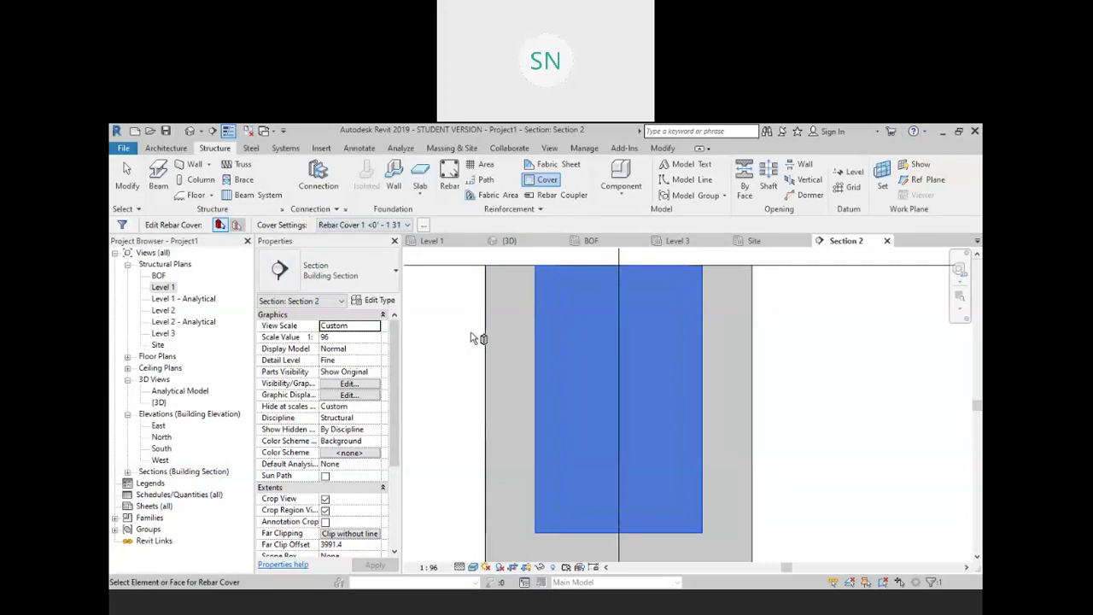
middle_drag(669, 424, 554, 332)
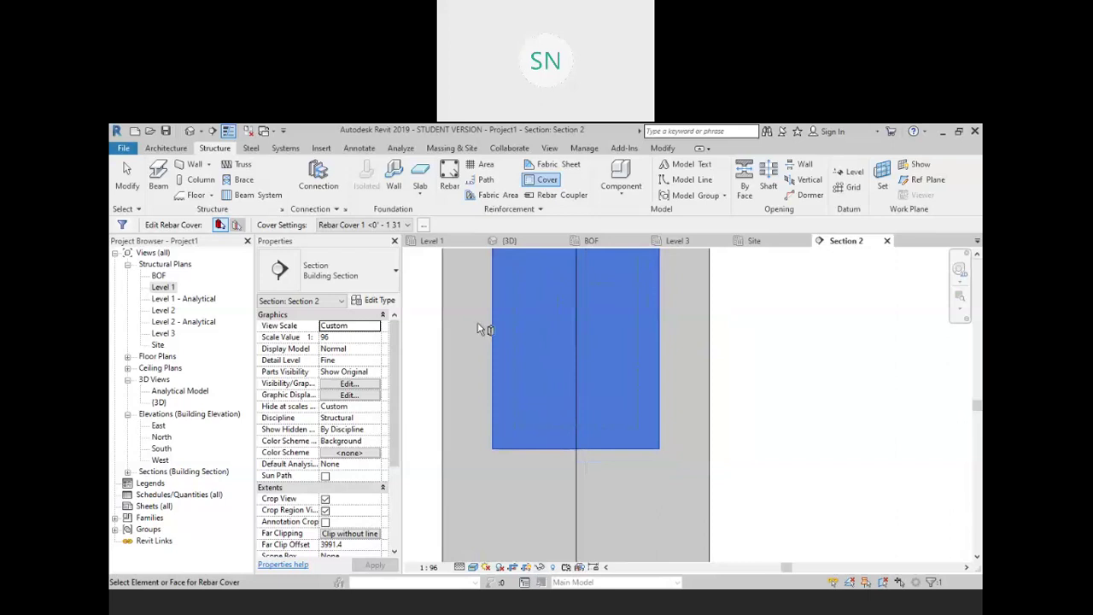
right_click(431, 277)
click(461, 284)
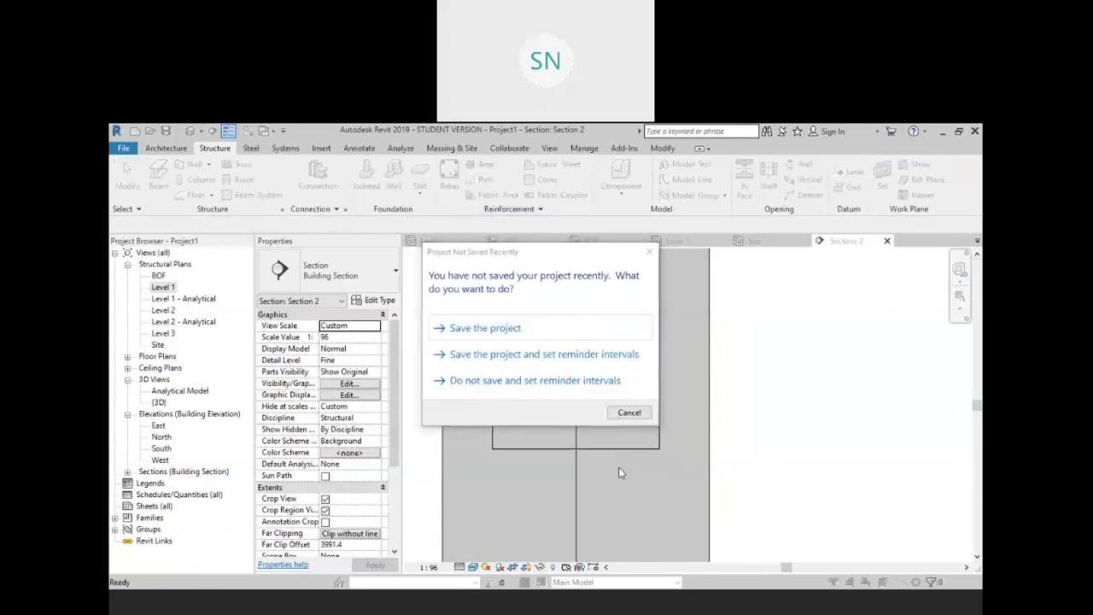
click(629, 412)
middle_drag(603, 398, 611, 410)
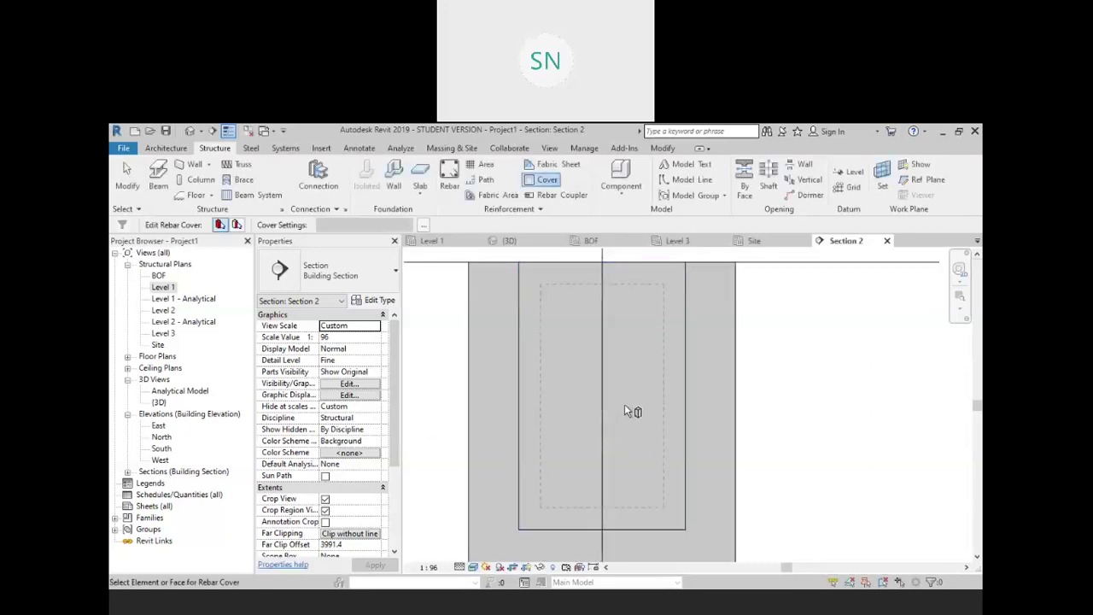
Switch rebar cover editing to faces and assign the Exterior - #6 to #18 cover to the beam's bottom face
click(237, 225)
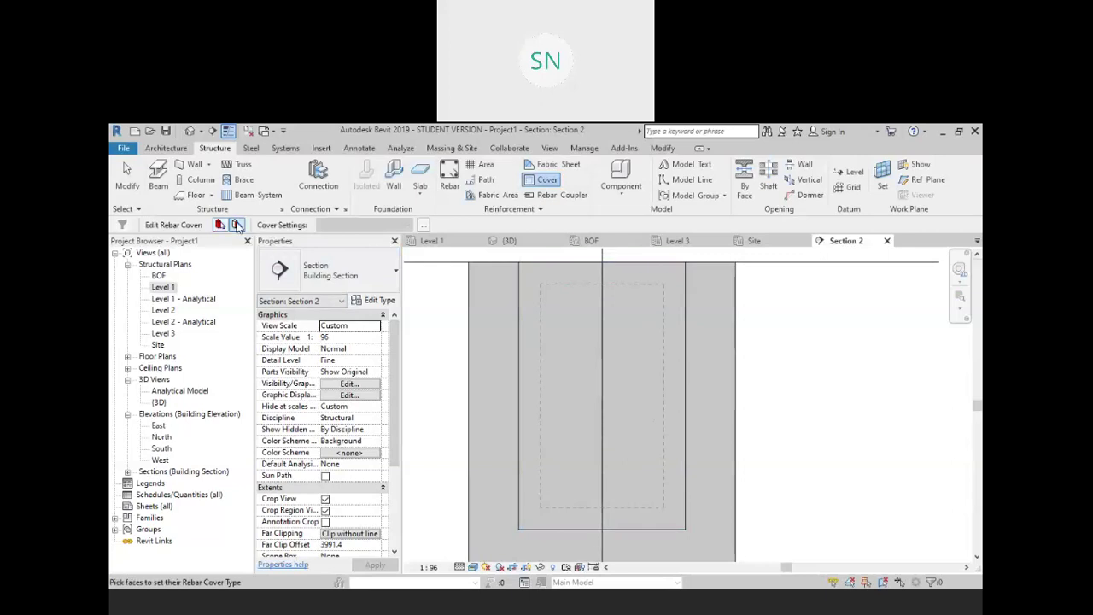
click(558, 528)
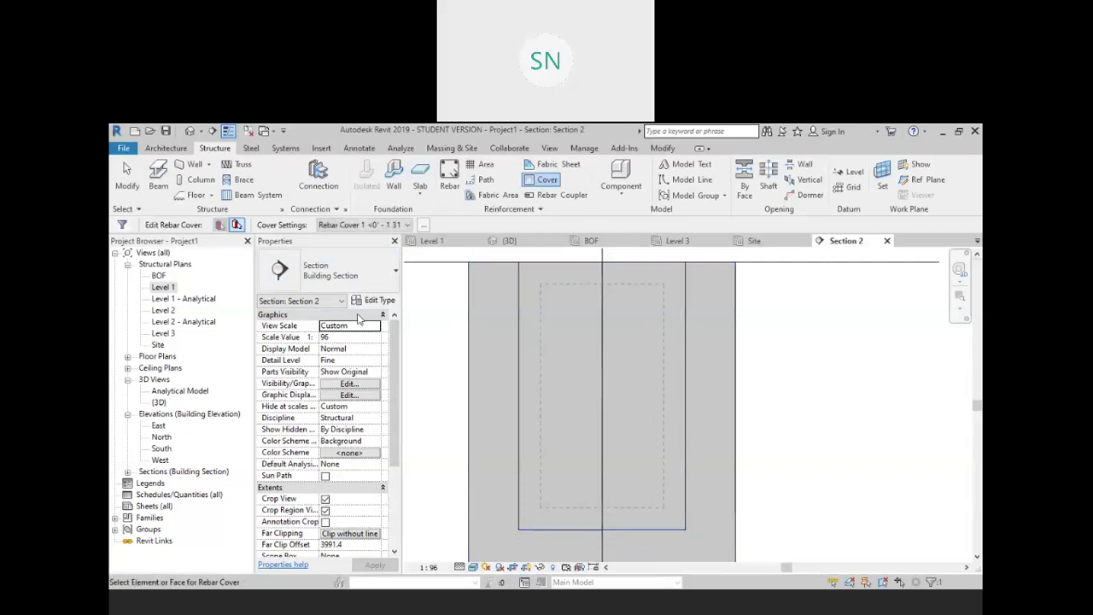
click(391, 224)
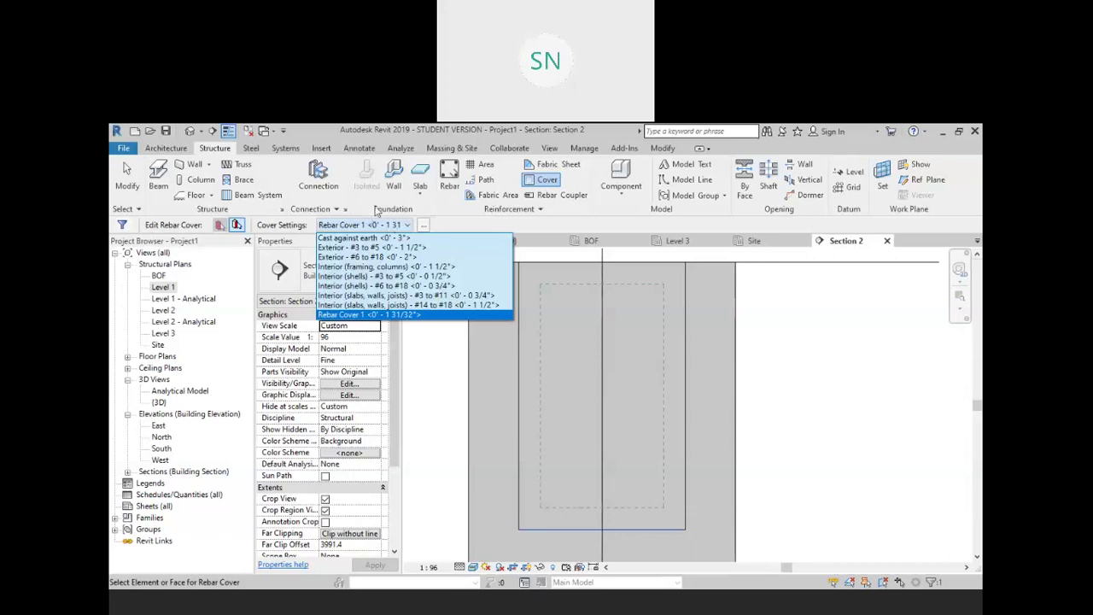
click(613, 471)
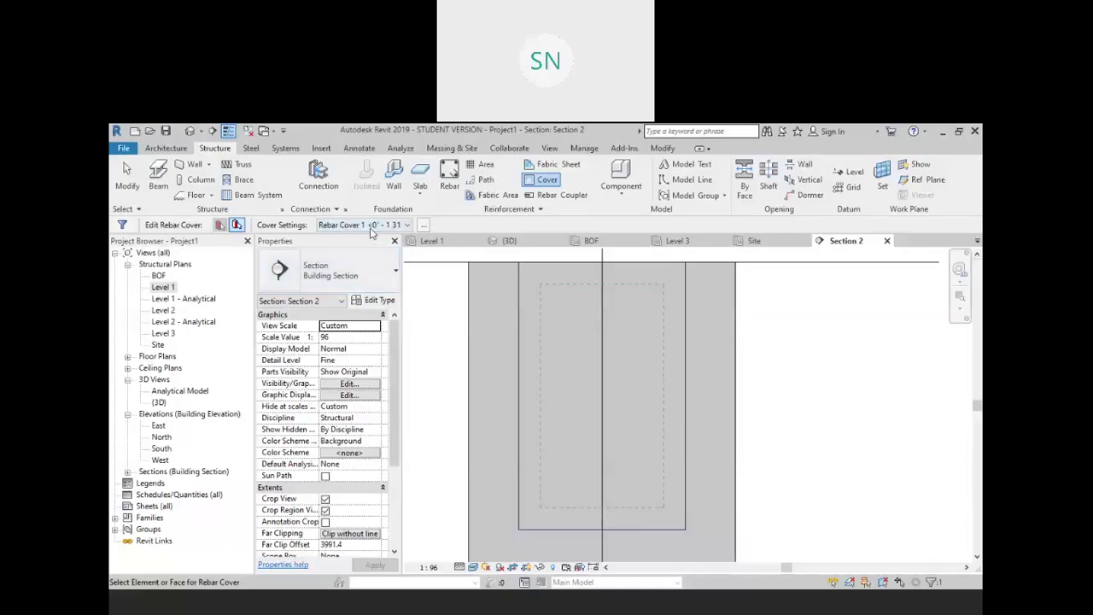
click(369, 226)
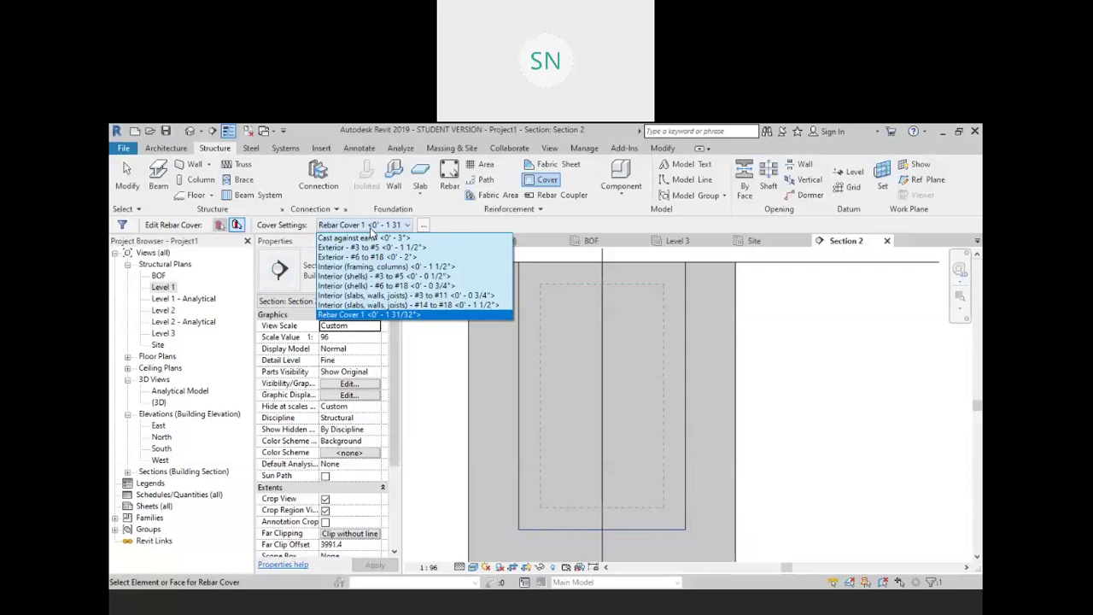
click(367, 256)
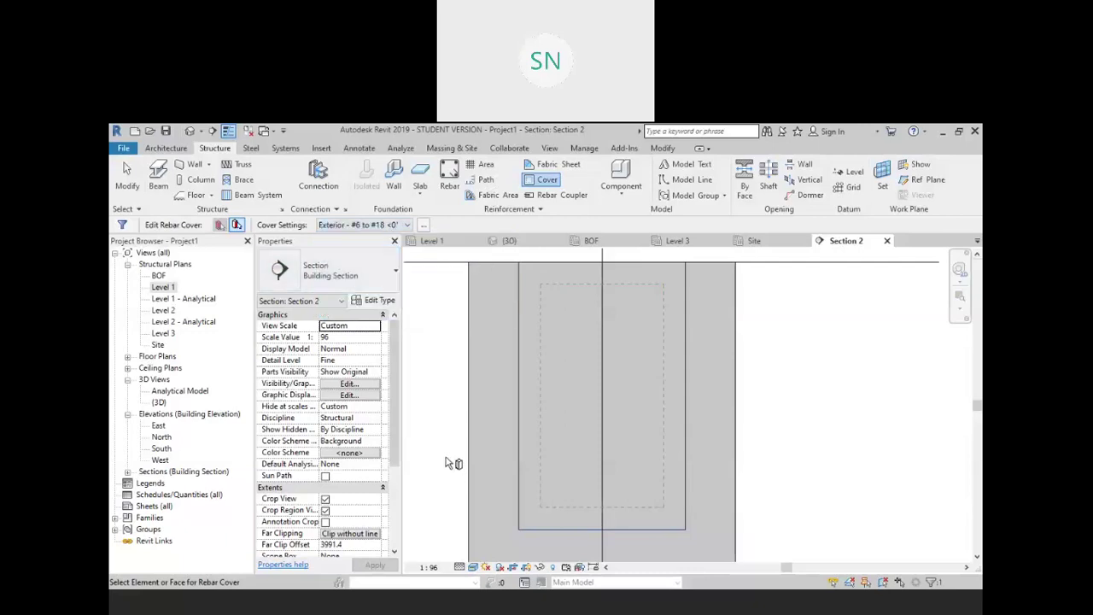
click(401, 225)
click(397, 257)
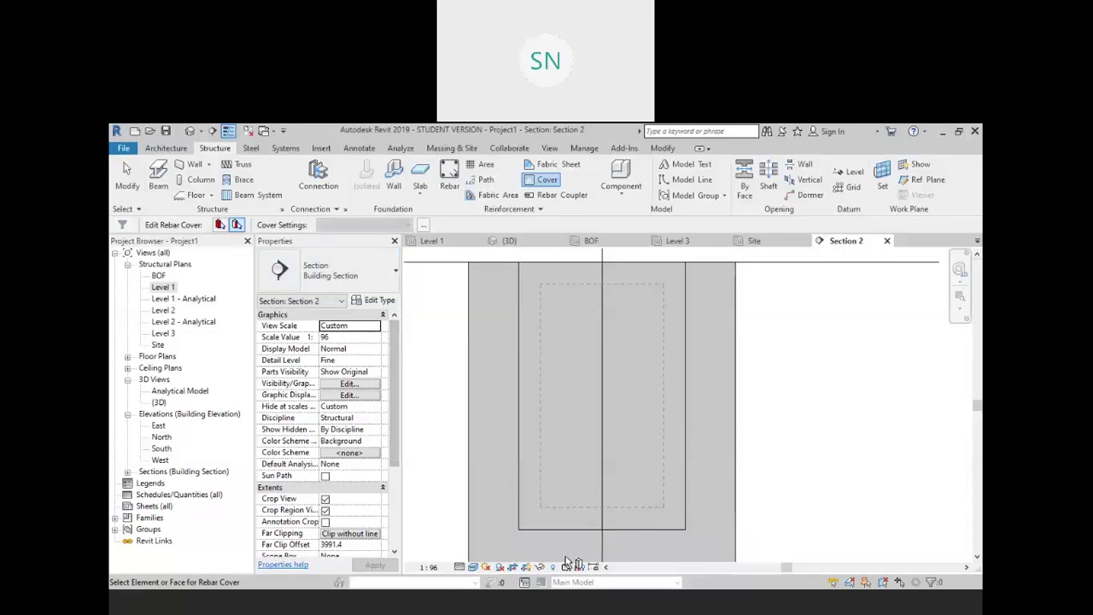
Change the bottom face's cover to Cast against earth (0' - 3") and leave the Cover tool
click(580, 528)
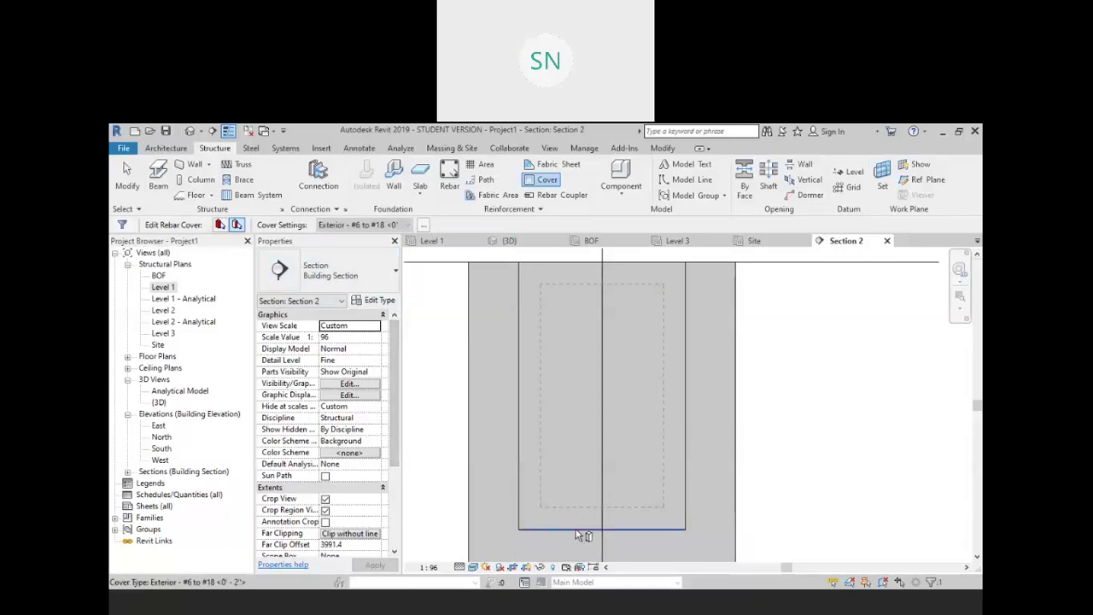
click(394, 225)
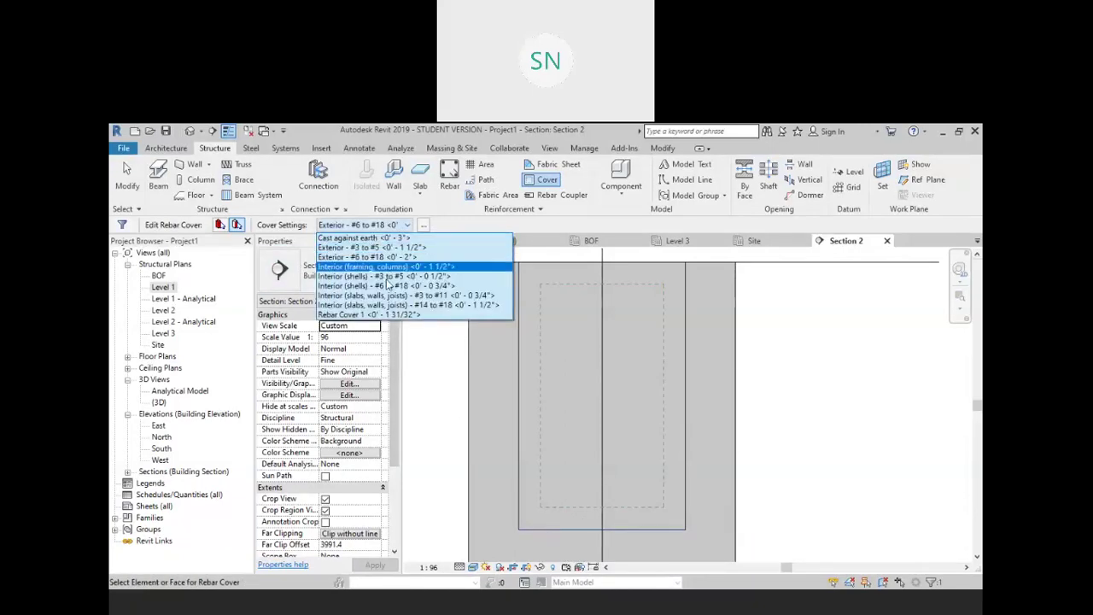
click(396, 238)
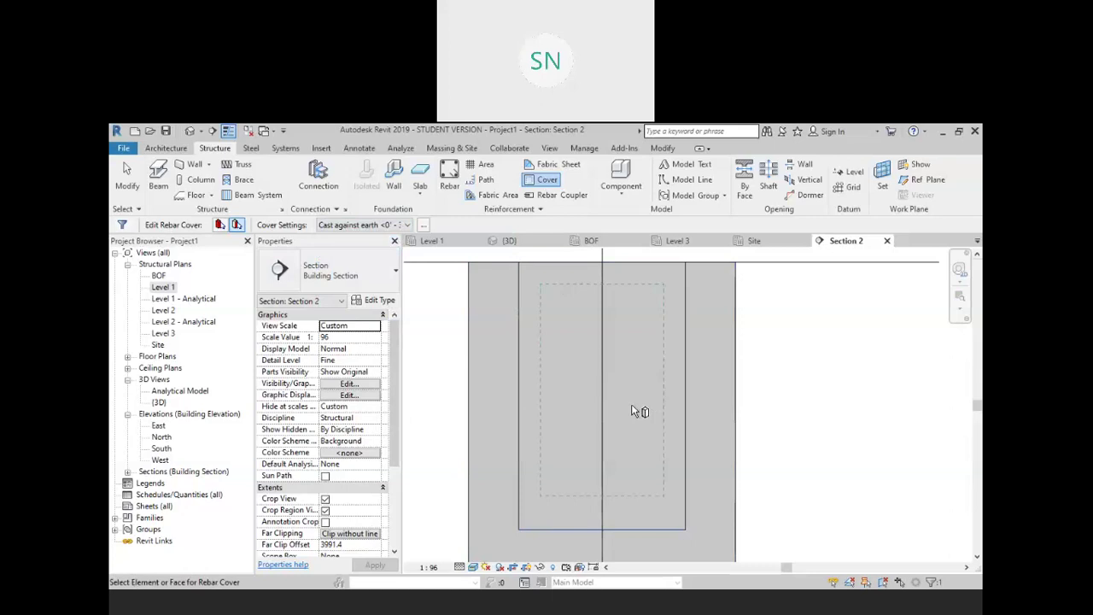
scroll(646, 441, down, 1)
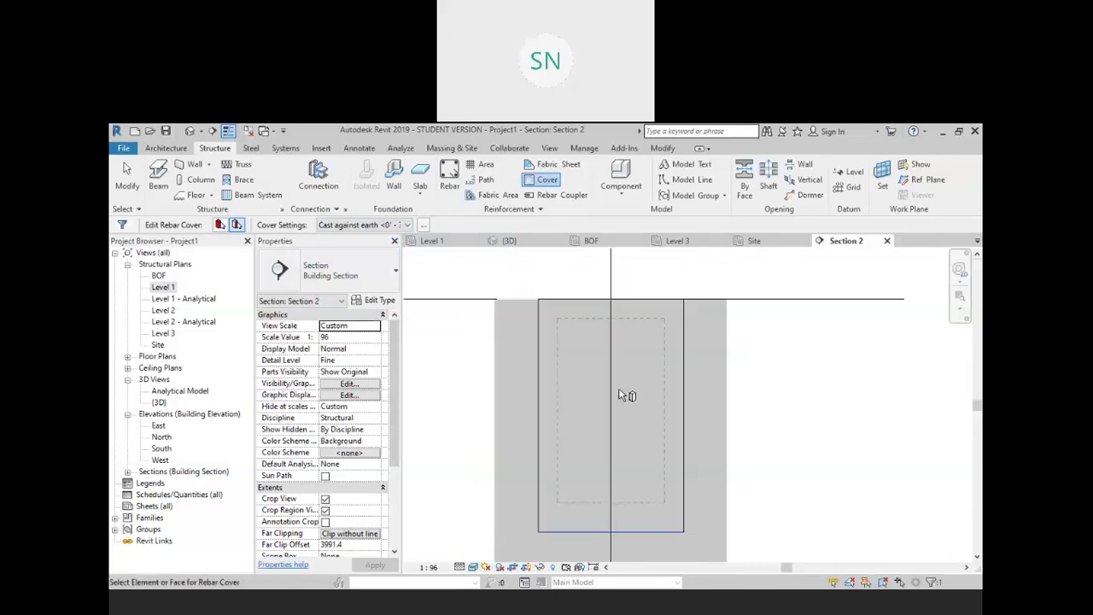
middle_drag(630, 421, 629, 342)
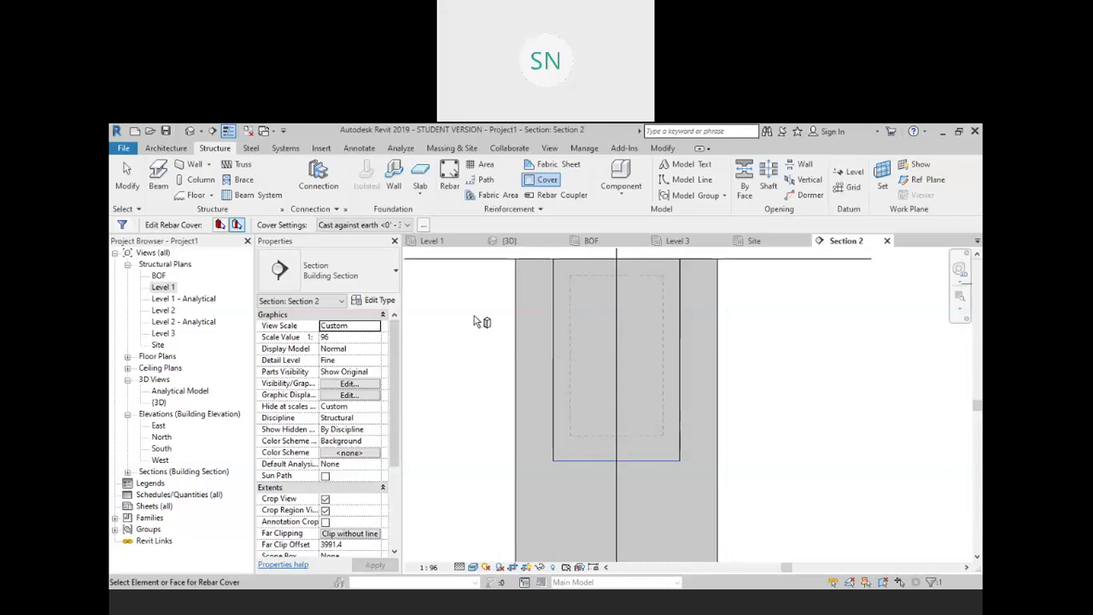
right_click(441, 260)
click(458, 266)
right_click(453, 291)
click(486, 297)
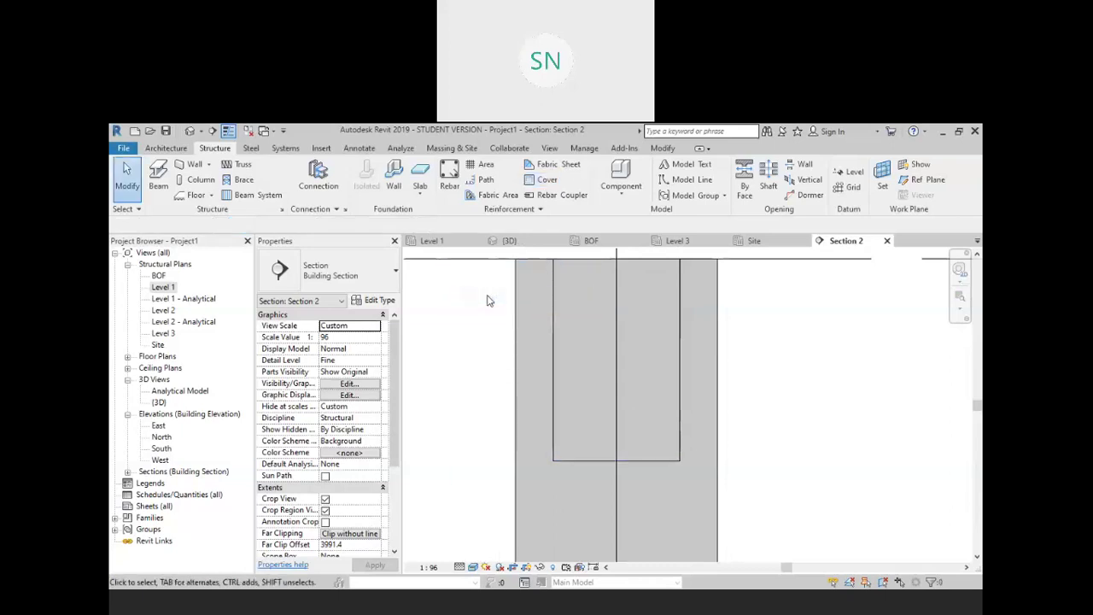
Start the Structural Rebar tool and accept the default rebar shape definitions with hooks included
middle_drag(790, 380, 776, 393)
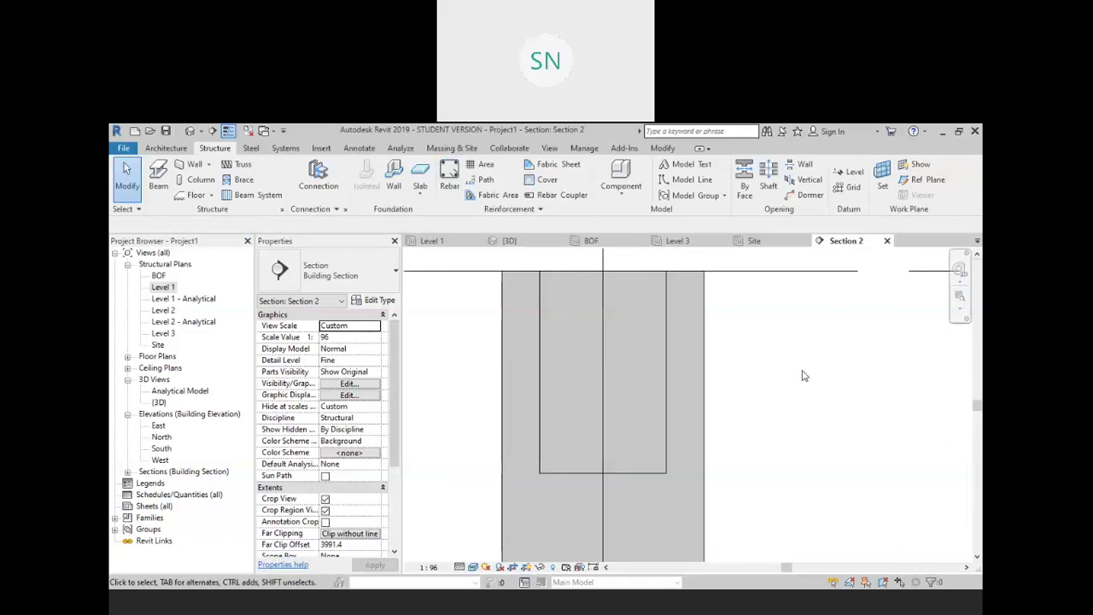
middle_drag(771, 373, 748, 366)
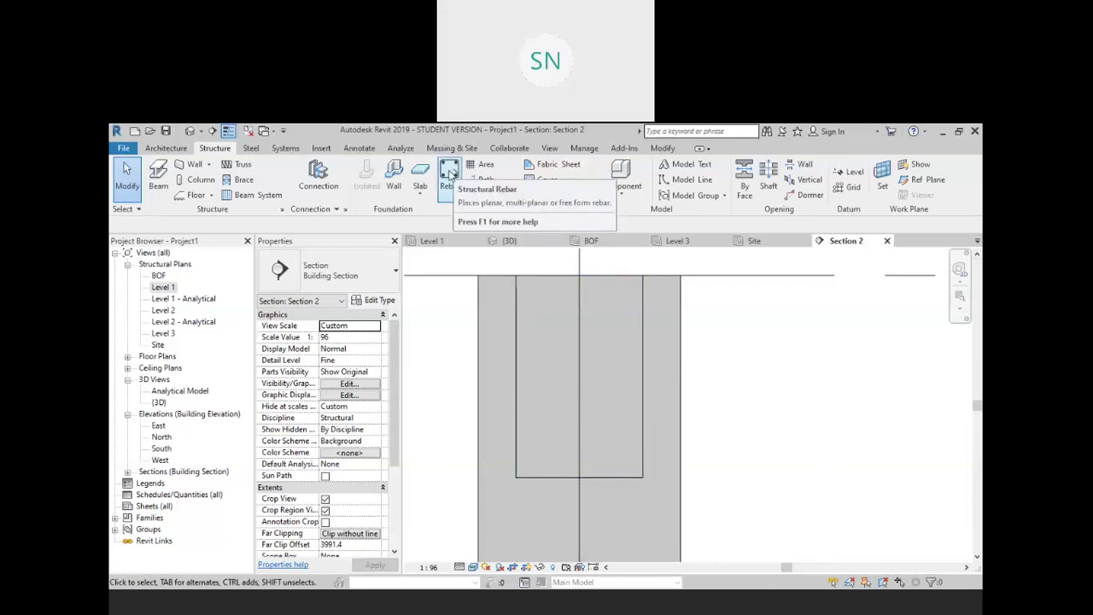
click(450, 174)
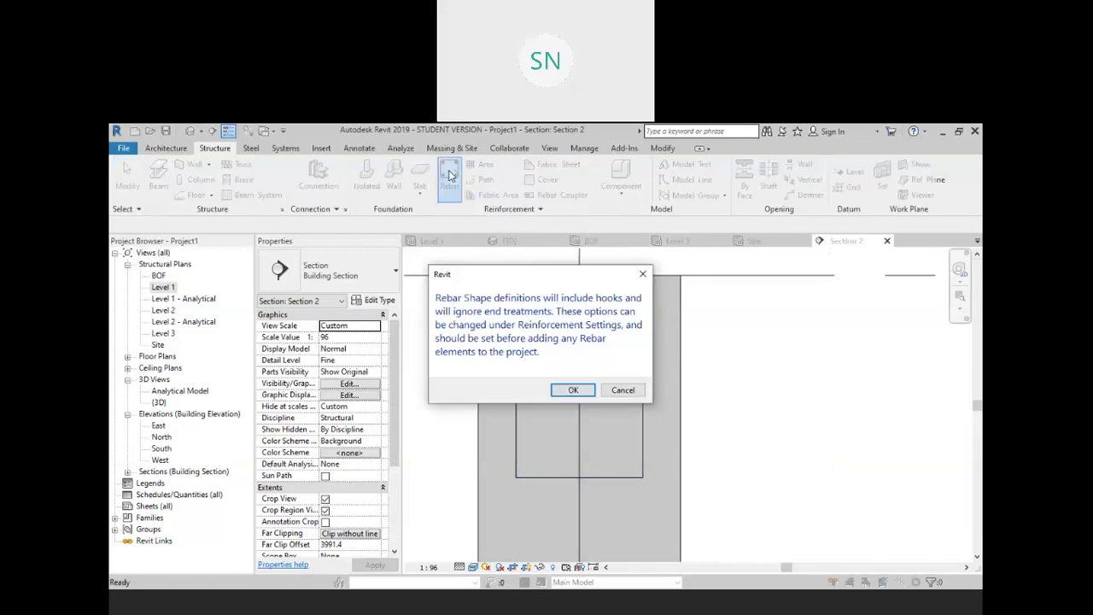
click(583, 396)
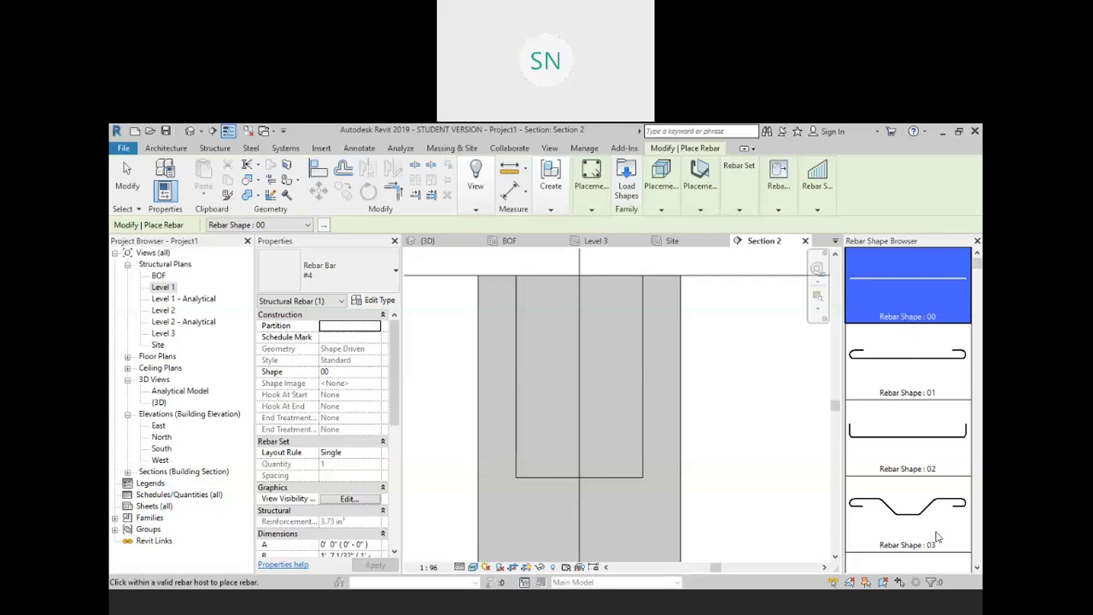
Look through the available rebar shapes and try the #18 bar size, accepting the rebar shape definitions
scroll(936, 536, down, 6)
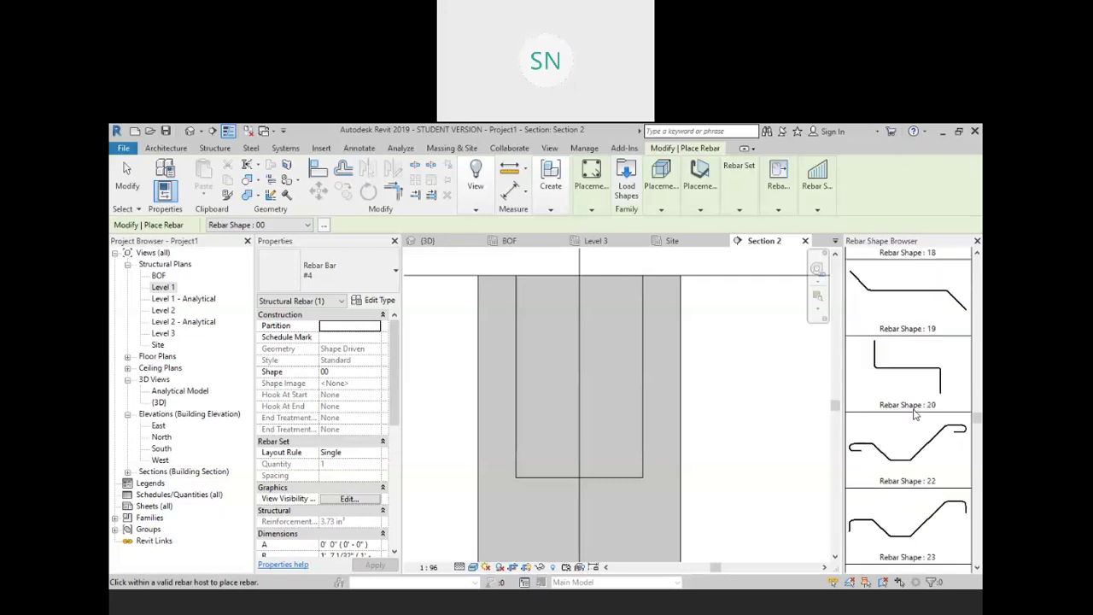
scroll(914, 413, down, 10)
scroll(914, 413, up, 15)
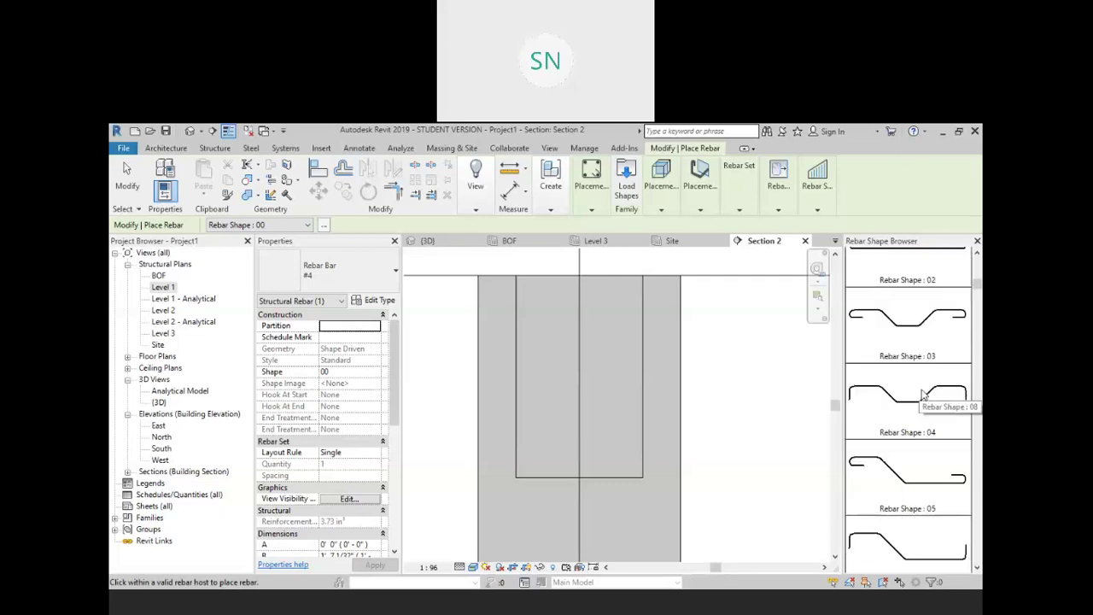
scroll(922, 395, up, 3)
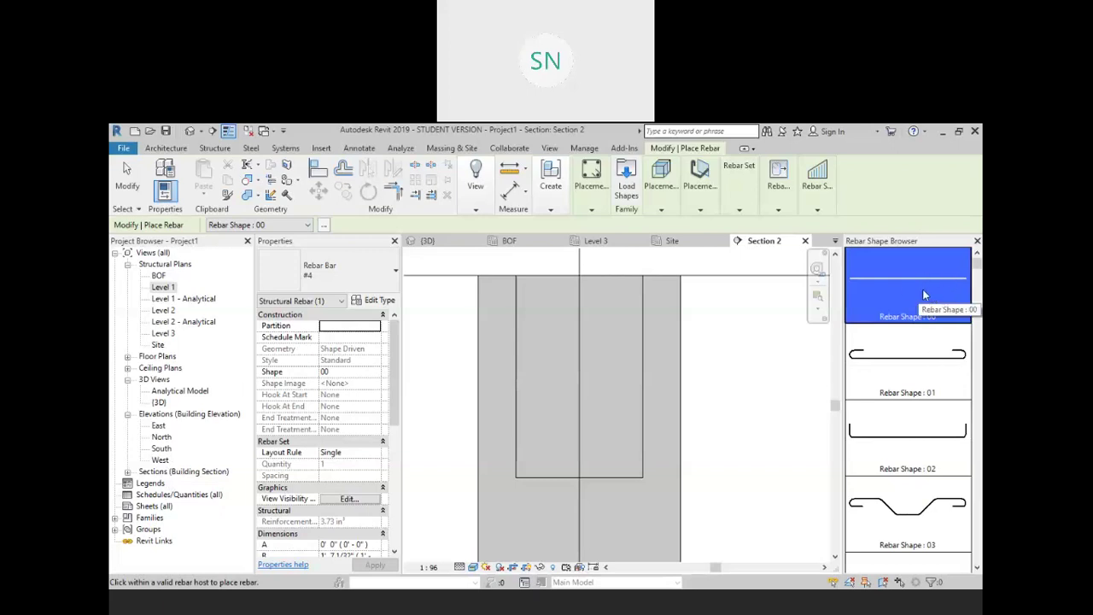
click(334, 267)
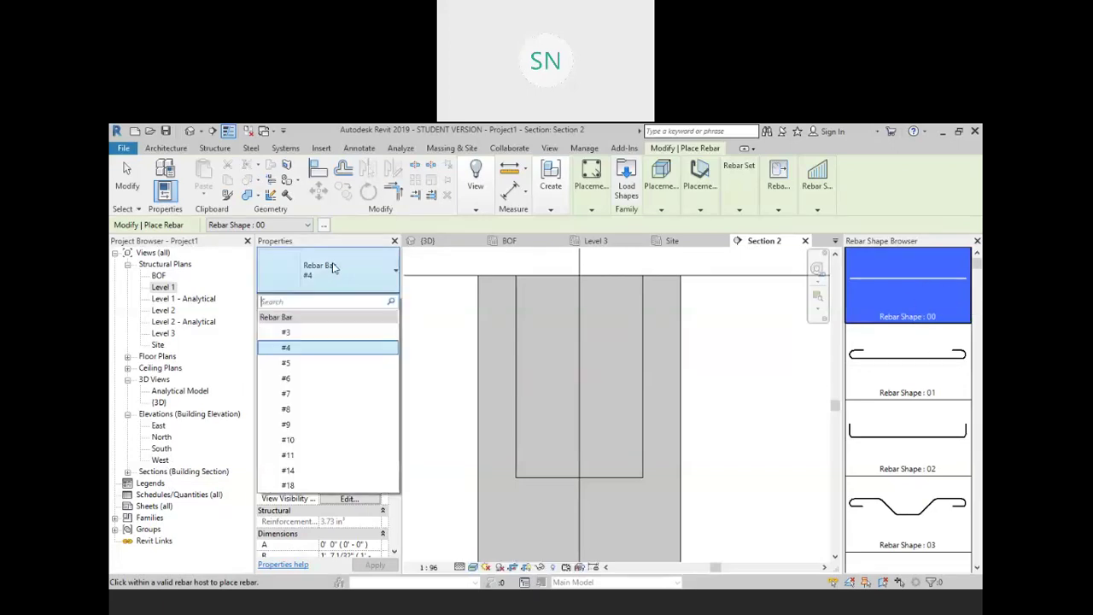
click(309, 485)
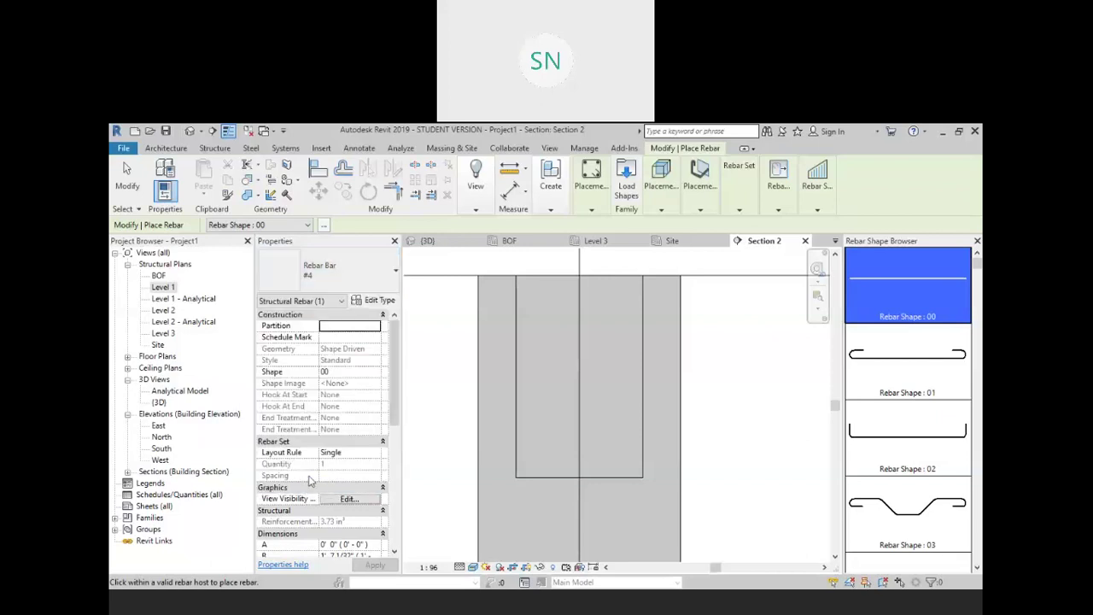
click(636, 383)
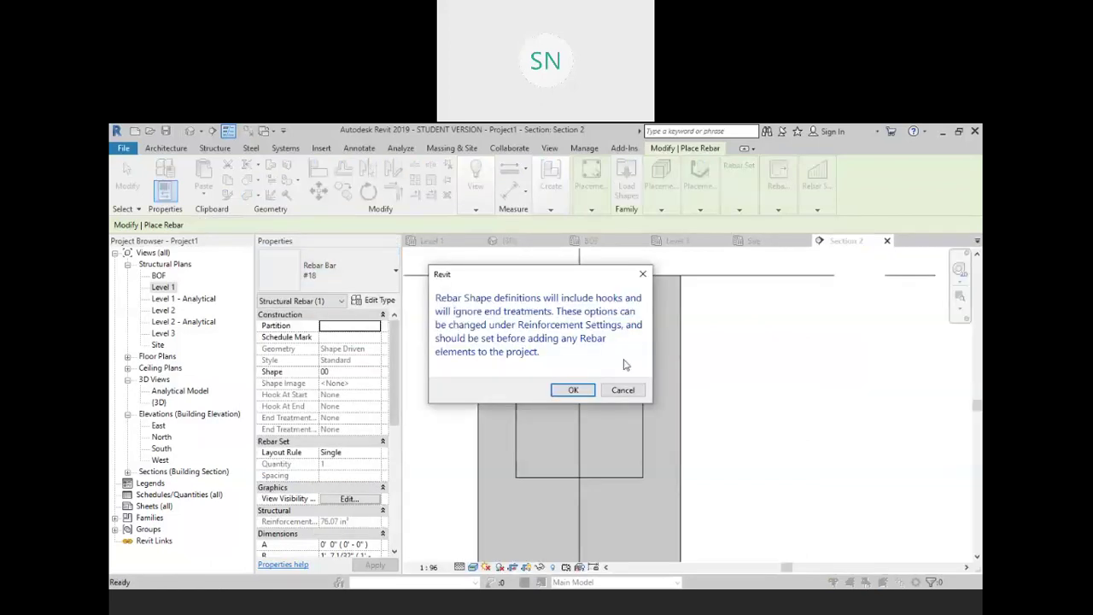
click(573, 391)
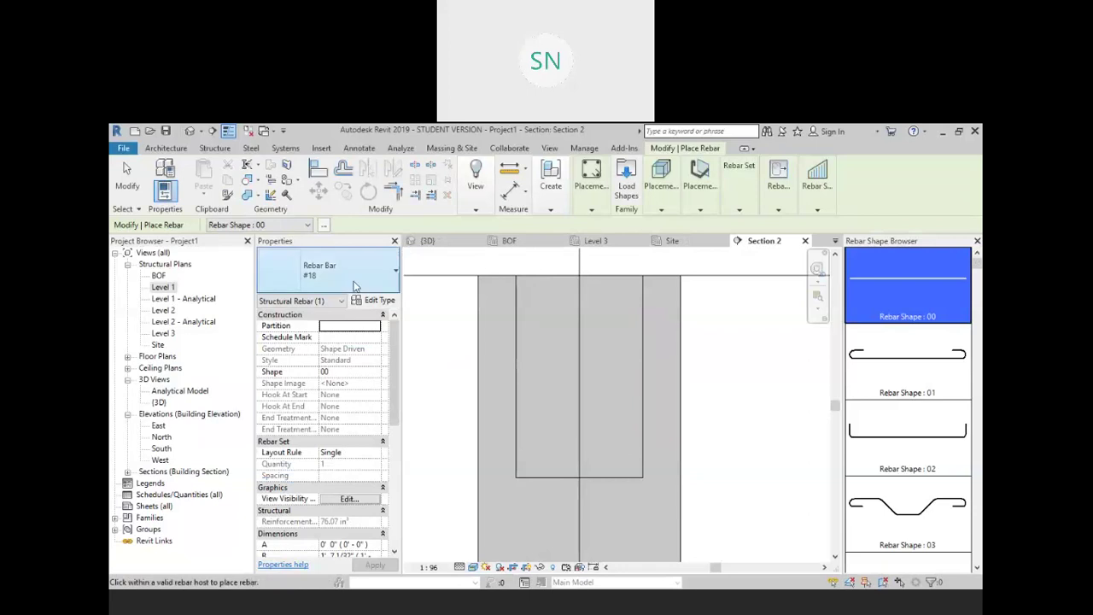
Switch the rebar to bar size #11, accept the shape definitions, and set the placement orientation to Parallel to Cover
click(347, 271)
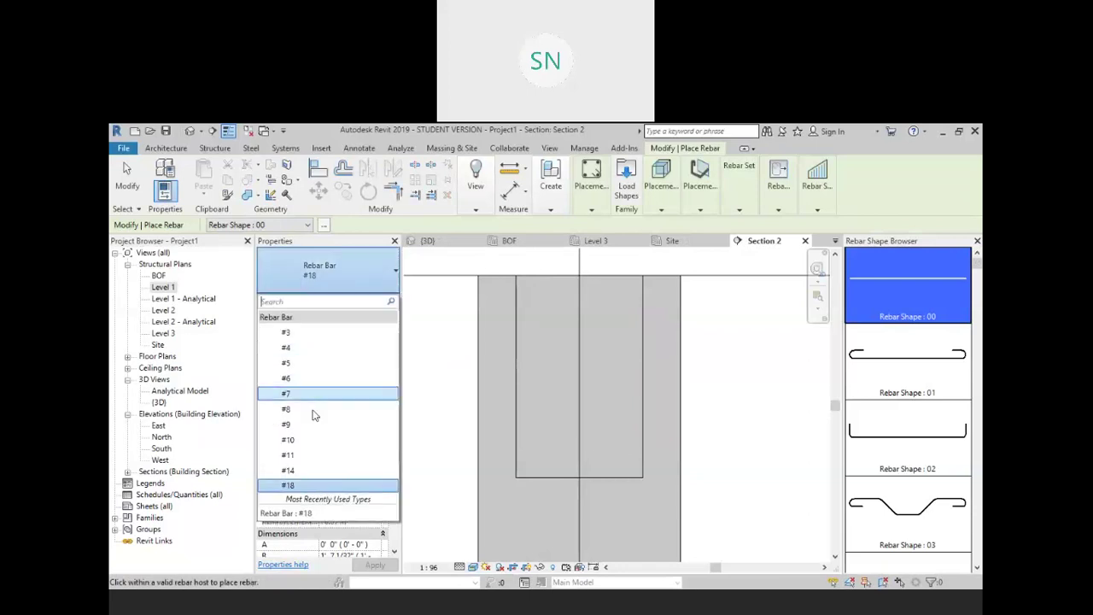
click(300, 455)
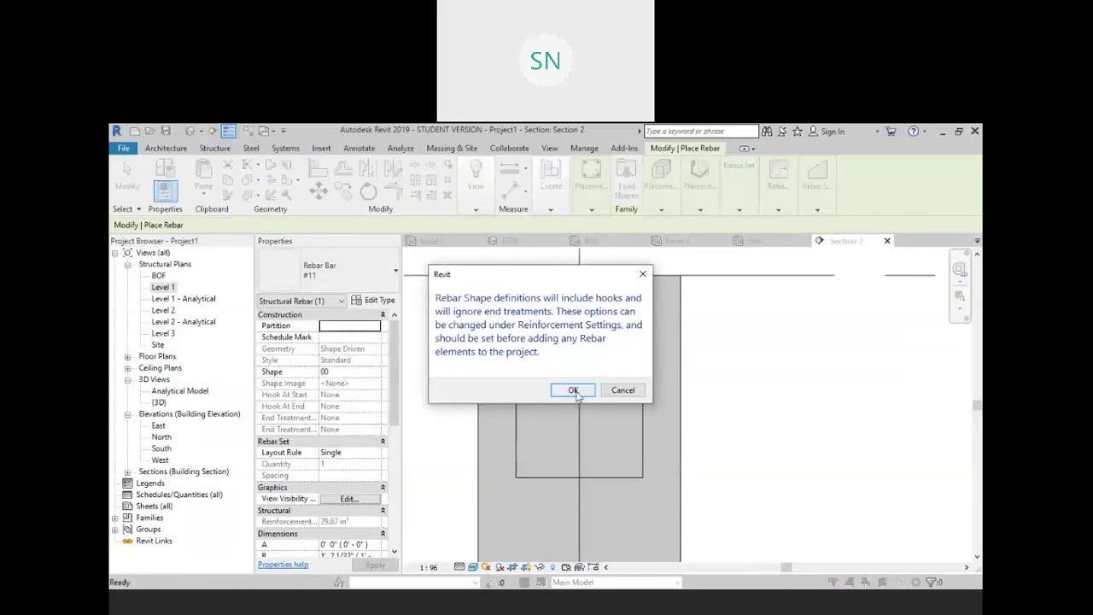
click(573, 390)
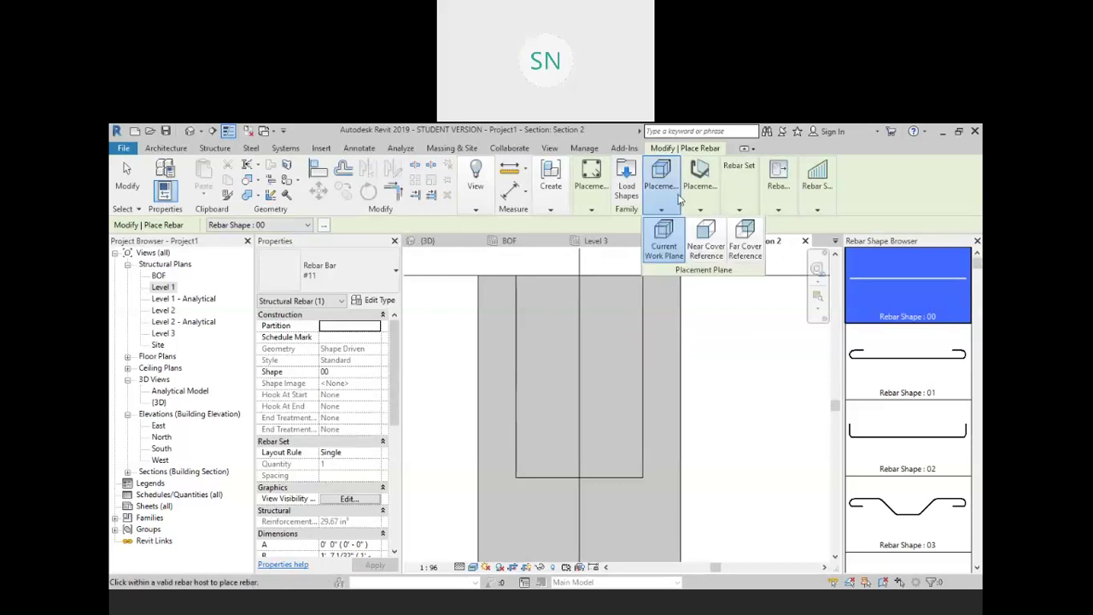
mouse_move(698, 192)
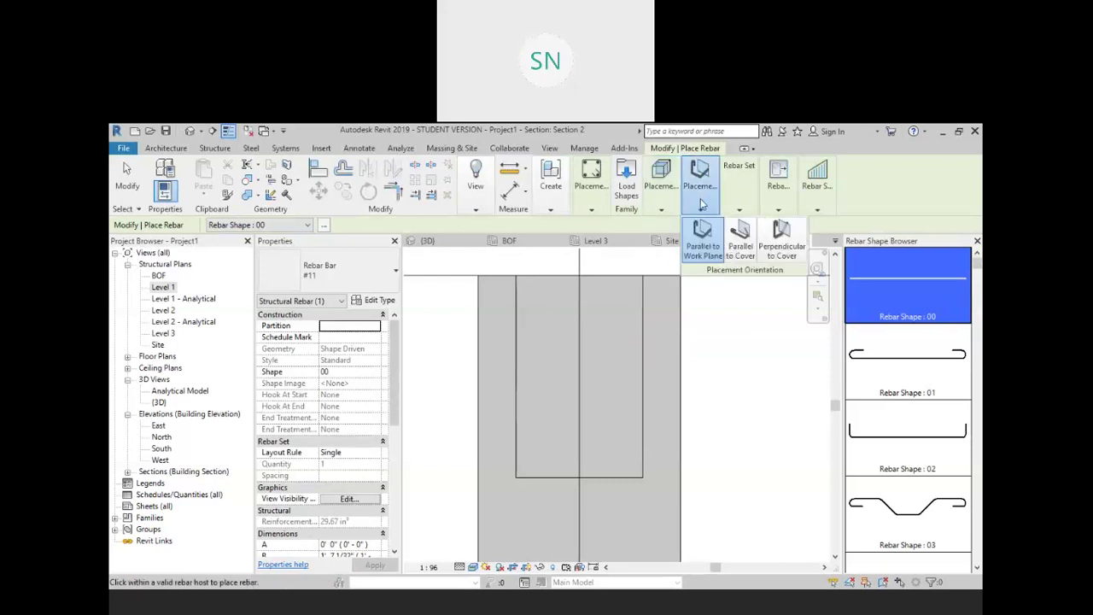
click(741, 239)
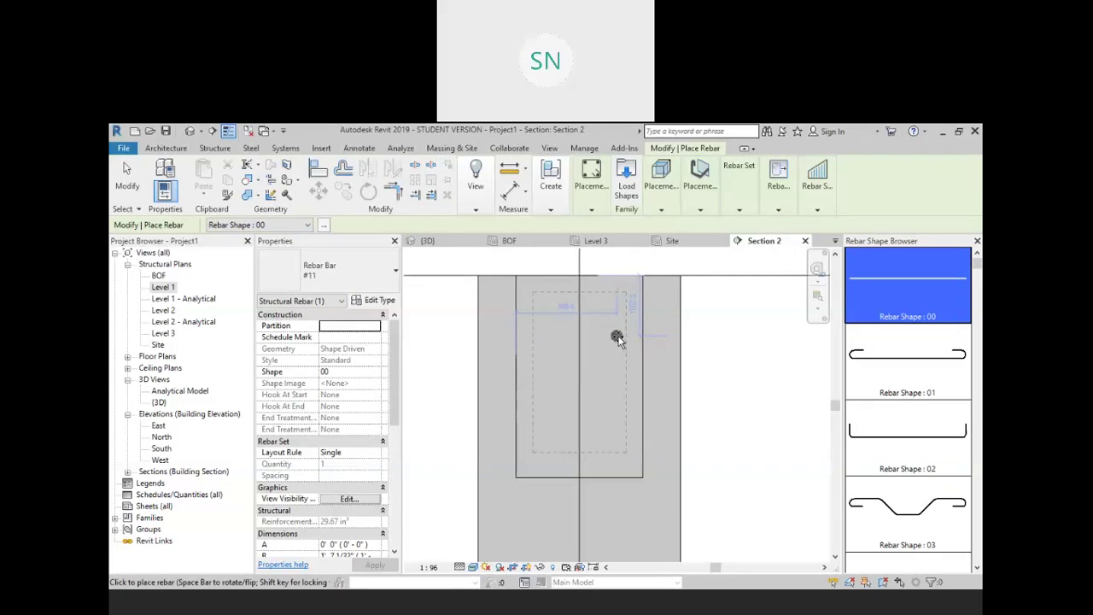
scroll(608, 326, up, 2)
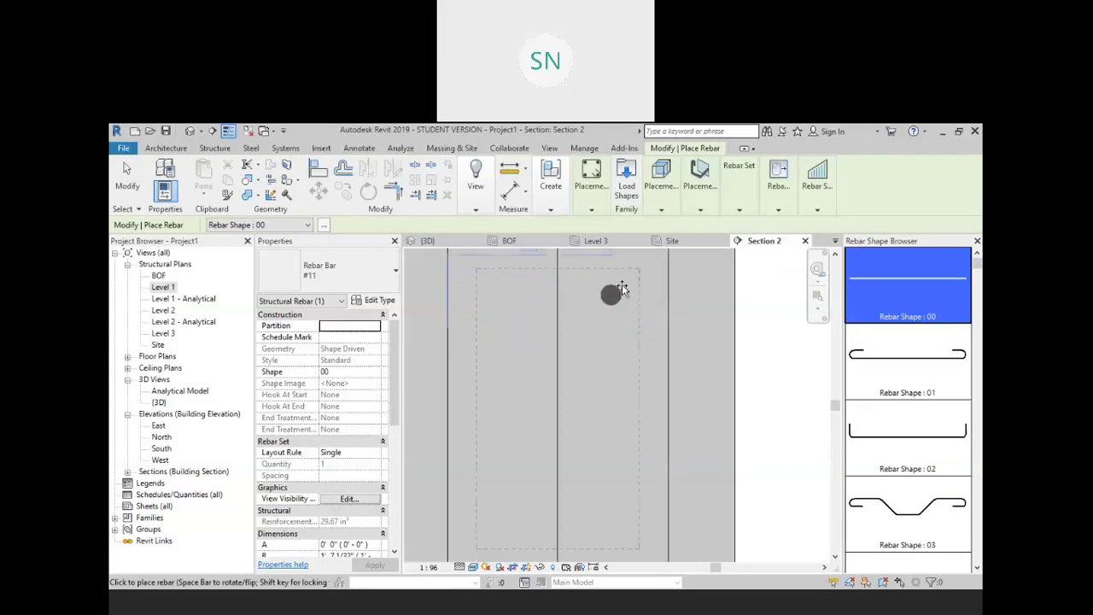
scroll(575, 301, up, 1)
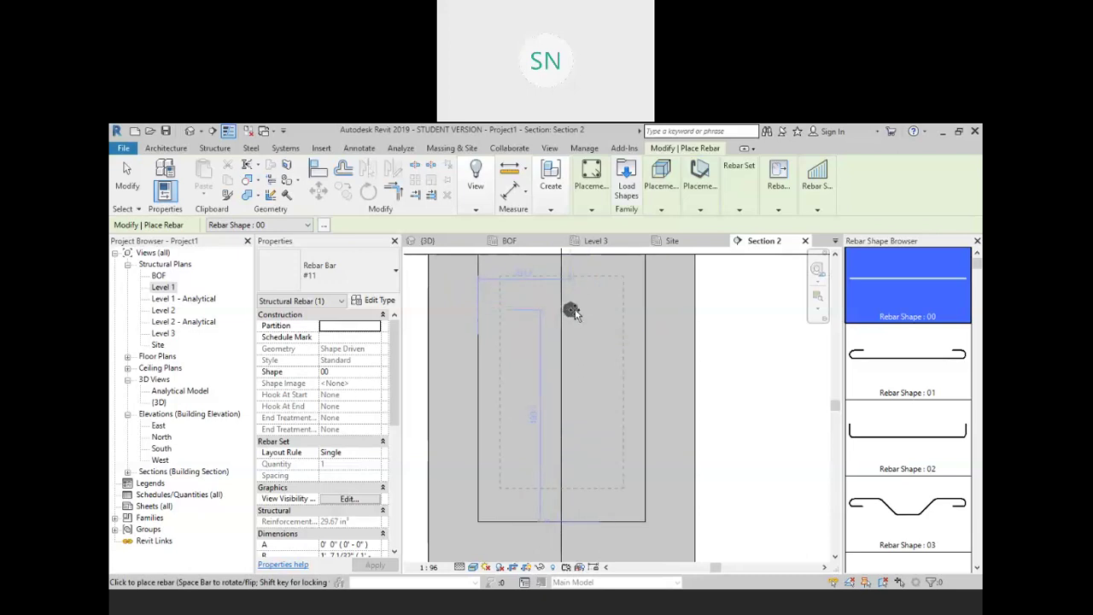
Change the bar size to #4 and accept the rebar shape definitions with hooks included
click(368, 280)
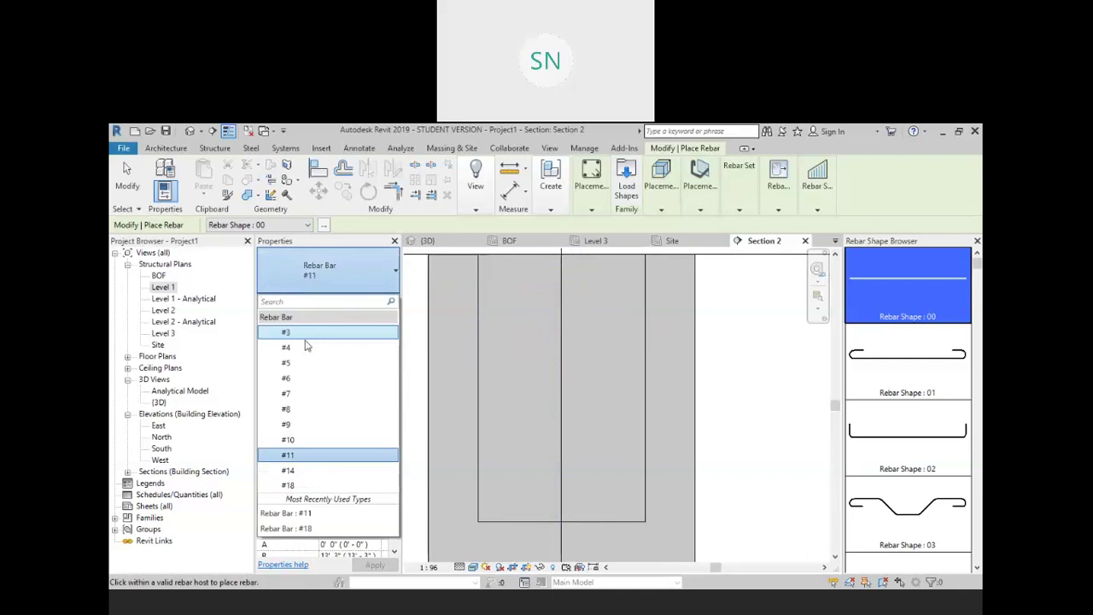
click(290, 406)
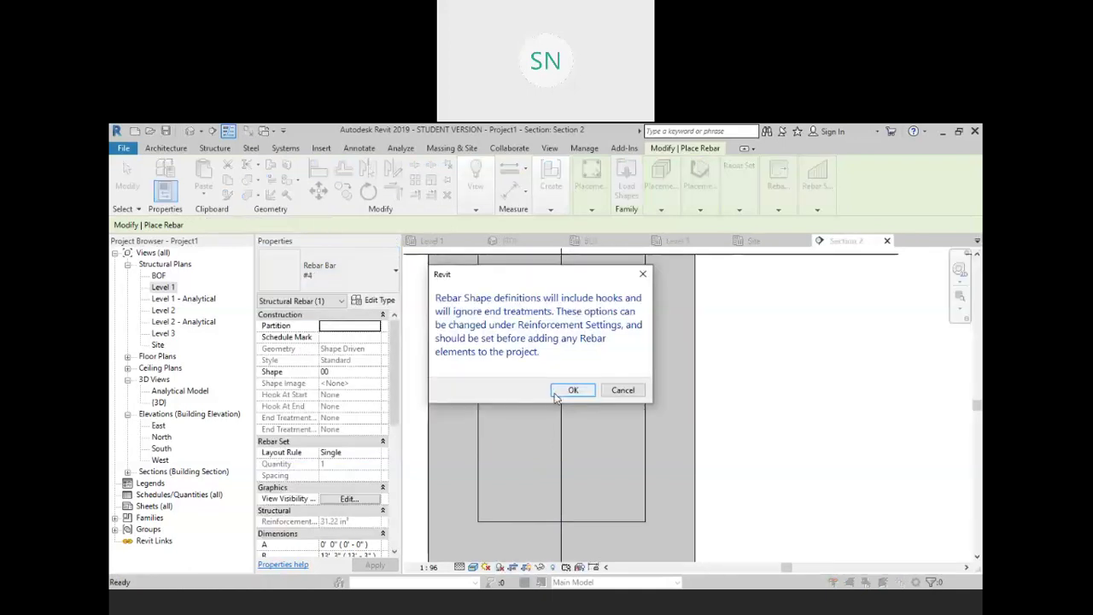
click(566, 388)
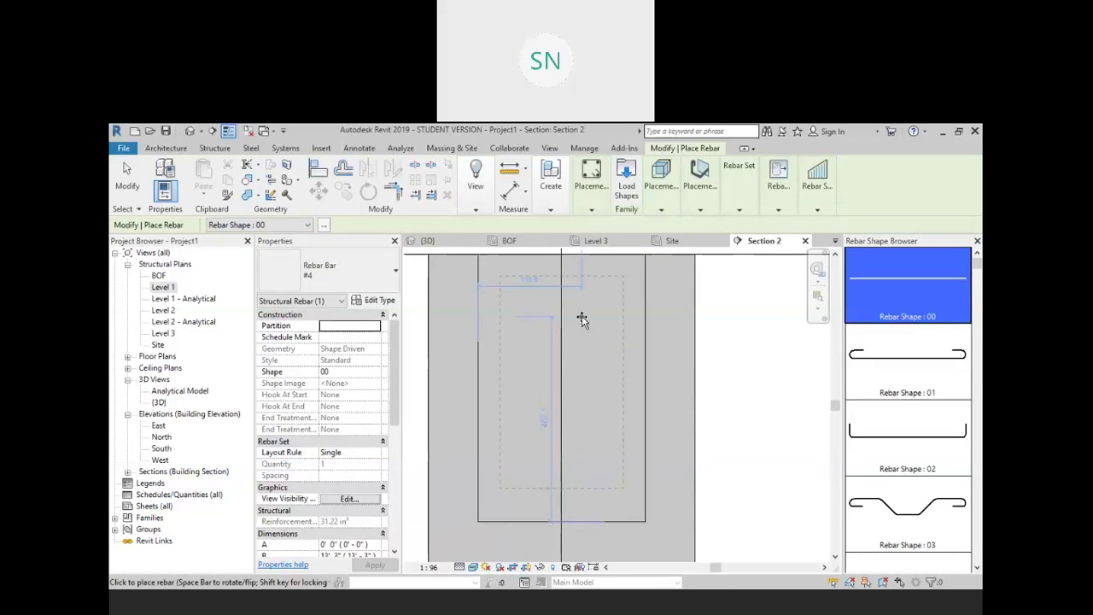
Set the rebar layout to Fixed Number and place a horizontal row of 3 bars in the upper part of the beam section
scroll(563, 303, up, 3)
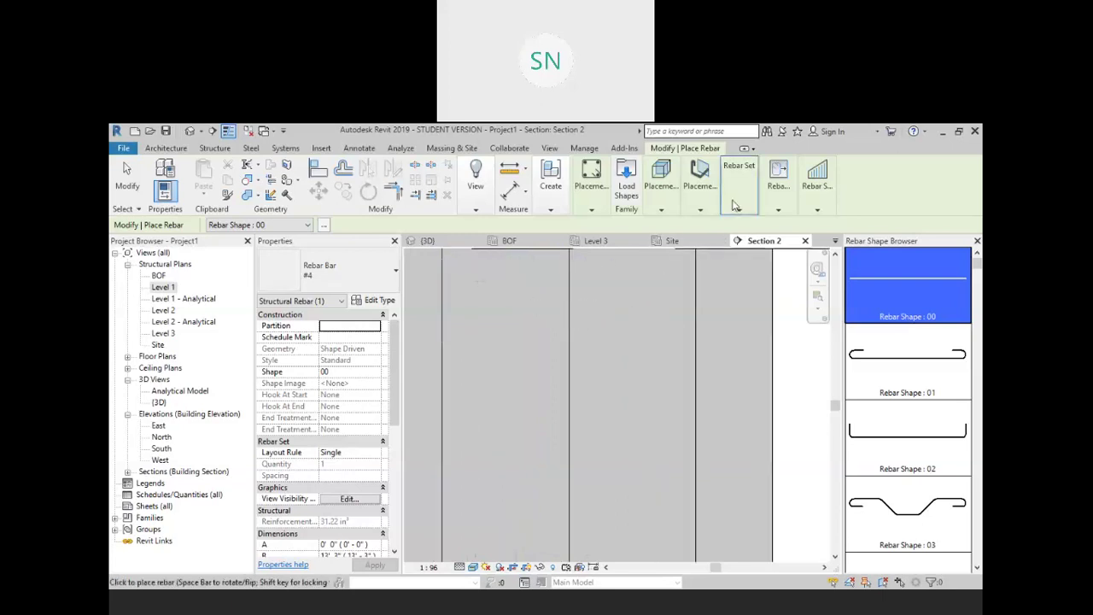
mouse_move(734, 205)
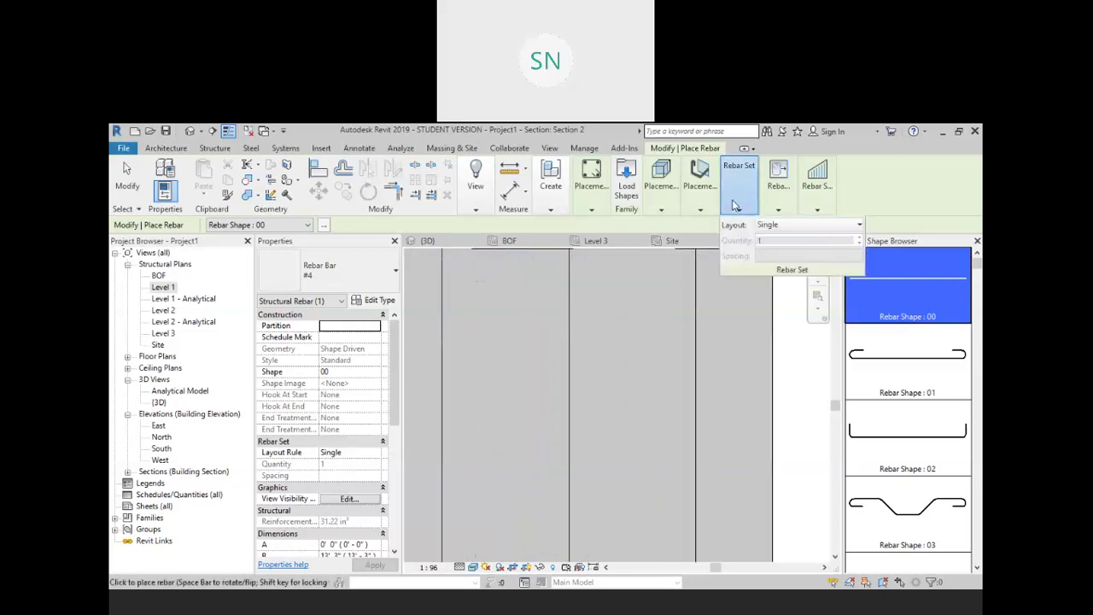
click(783, 226)
click(782, 253)
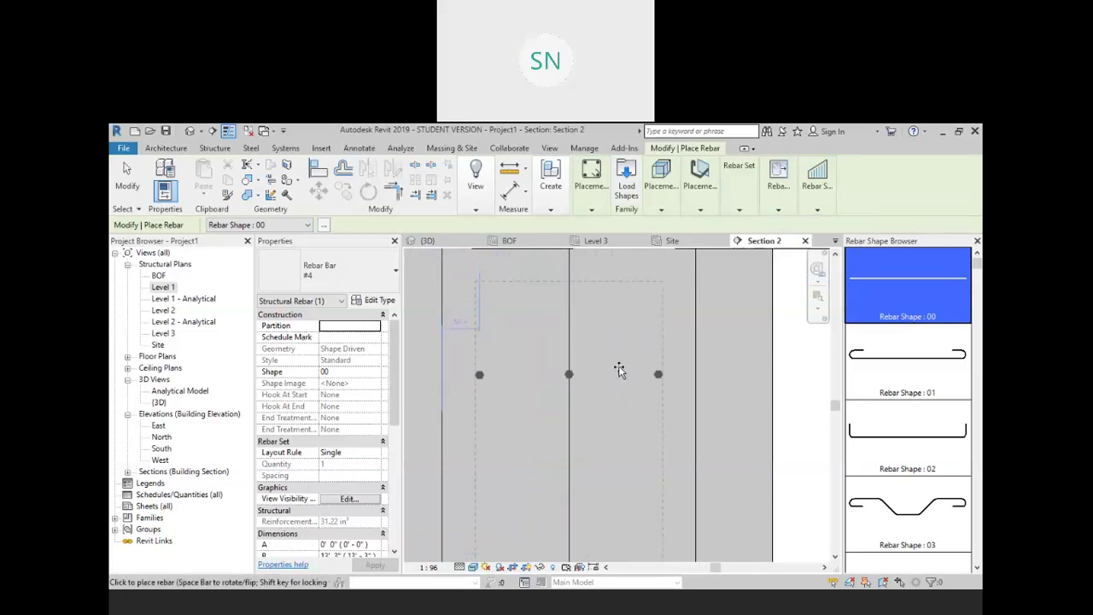
key(space)
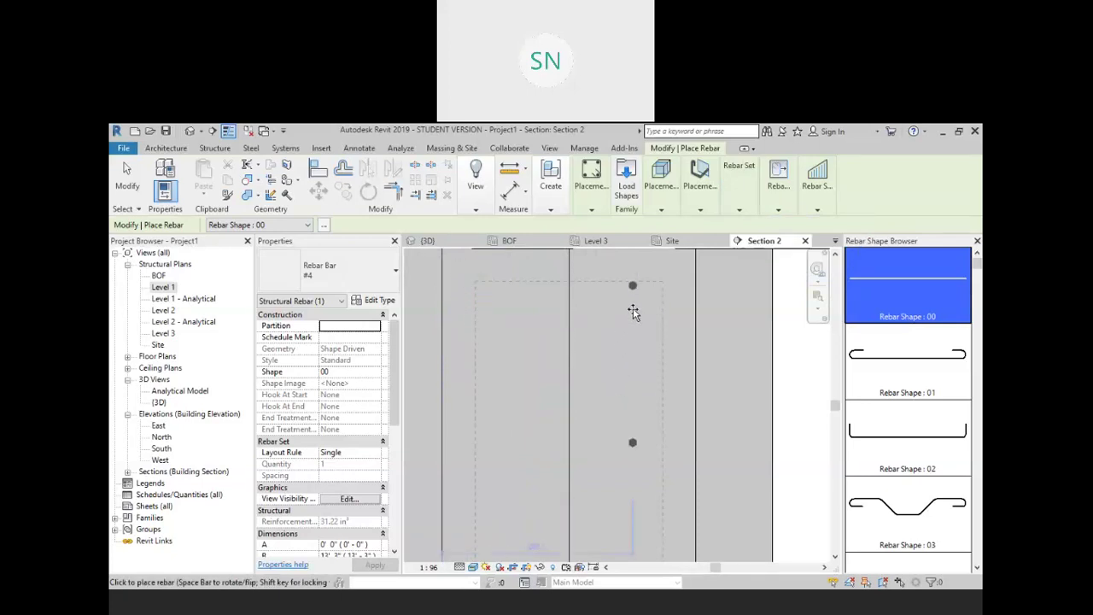
key(space)
key(space)
key(space)
key(space)
key(space)
key(space)
key(space)
key(space)
key(space)
key(space)
key(space)
click(624, 334)
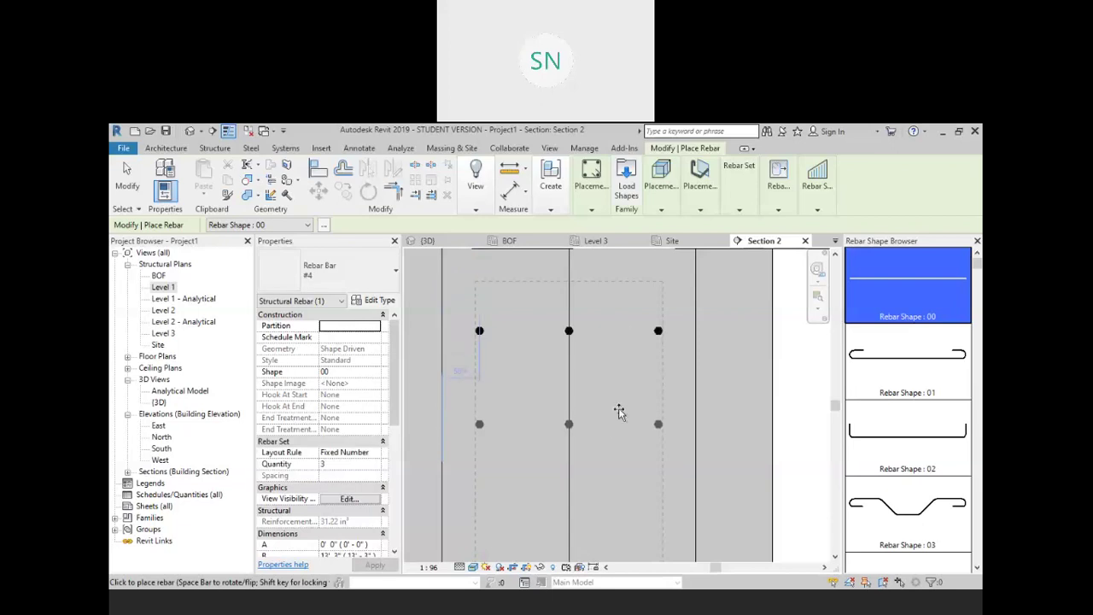
Set the rebar quantity to 6, place a horizontal row in the lower part of the beam, and leave the rebar tool
scroll(588, 329, down, 3)
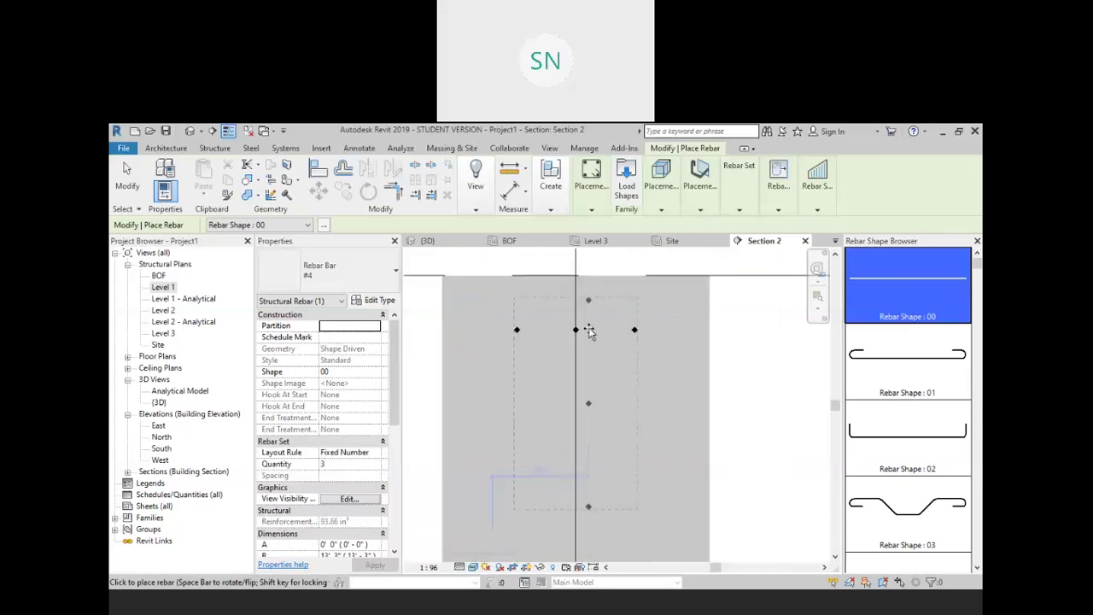
middle_drag(578, 422, 578, 347)
scroll(591, 416, up, 1)
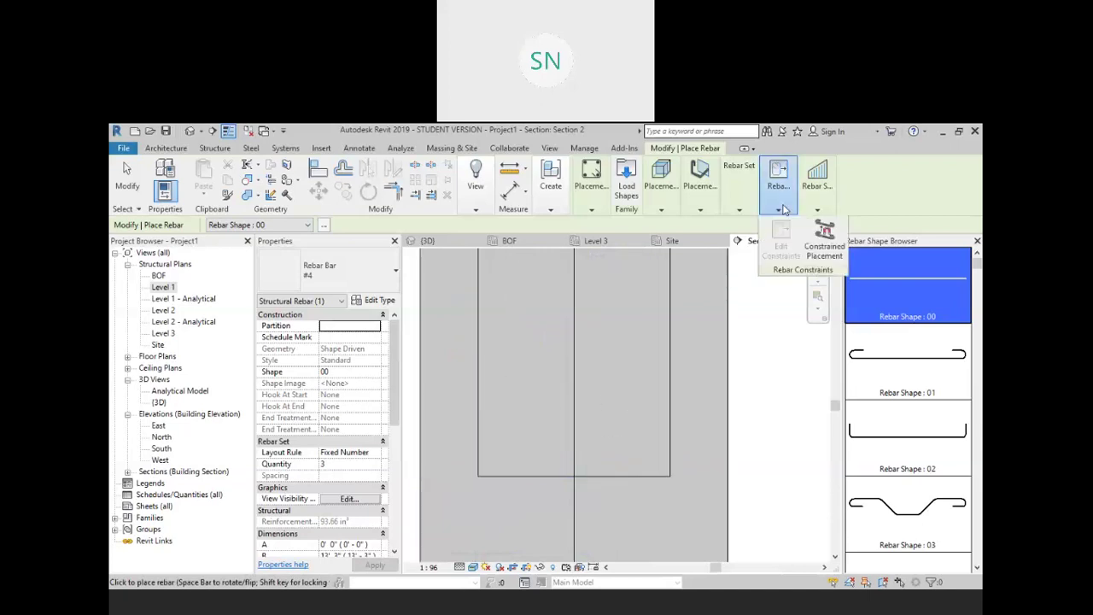
click(737, 211)
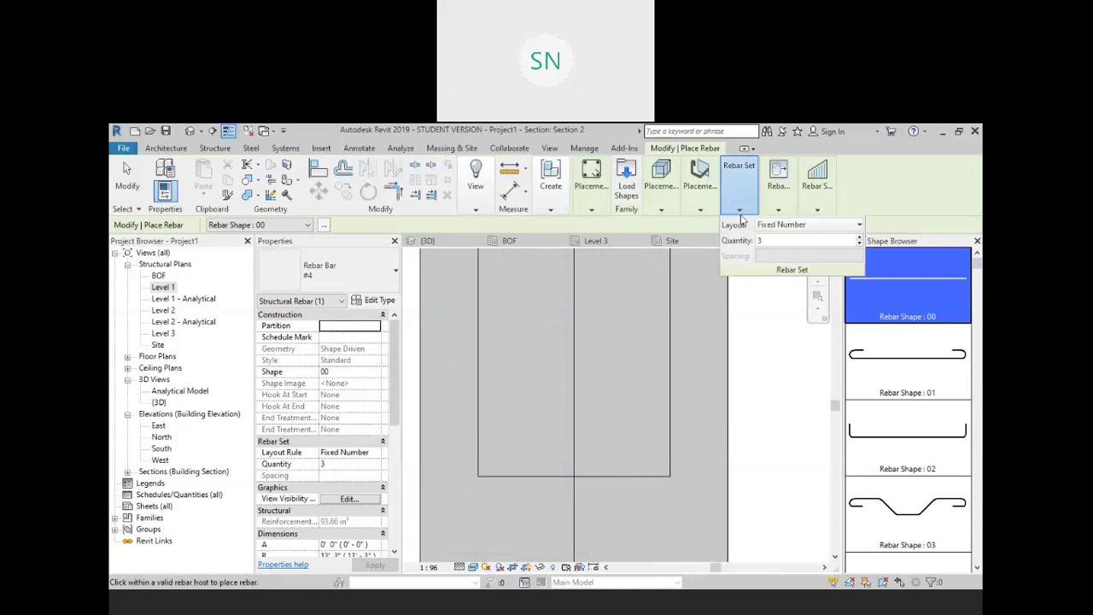
click(859, 244)
click(627, 399)
right_click(678, 300)
click(688, 306)
right_click(628, 299)
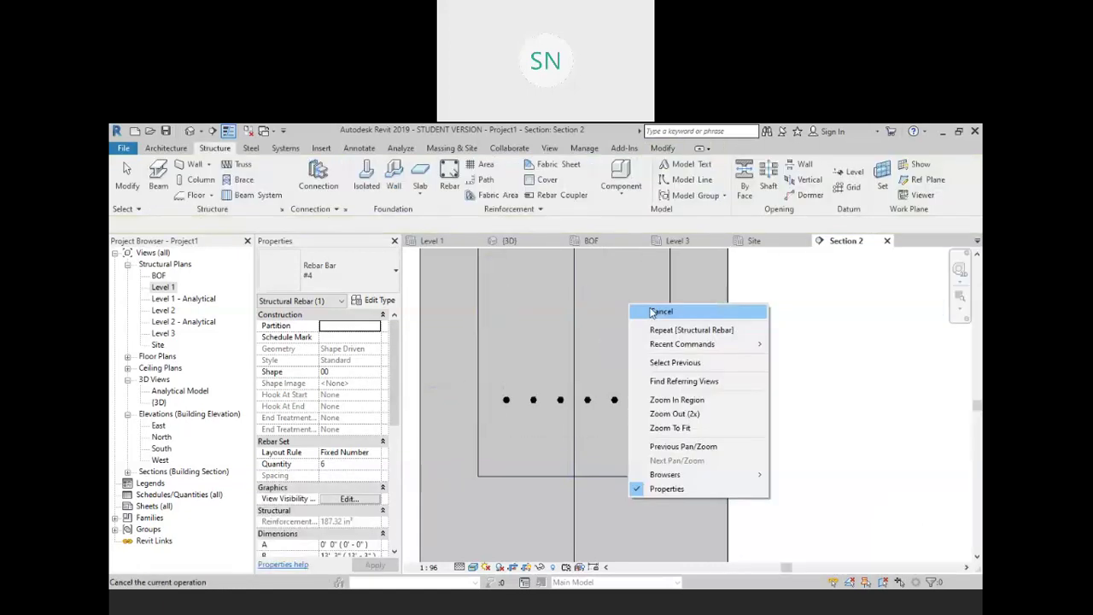
click(642, 310)
Select the upper three-bar row and nudge it up to the beam's top cover line
click(585, 353)
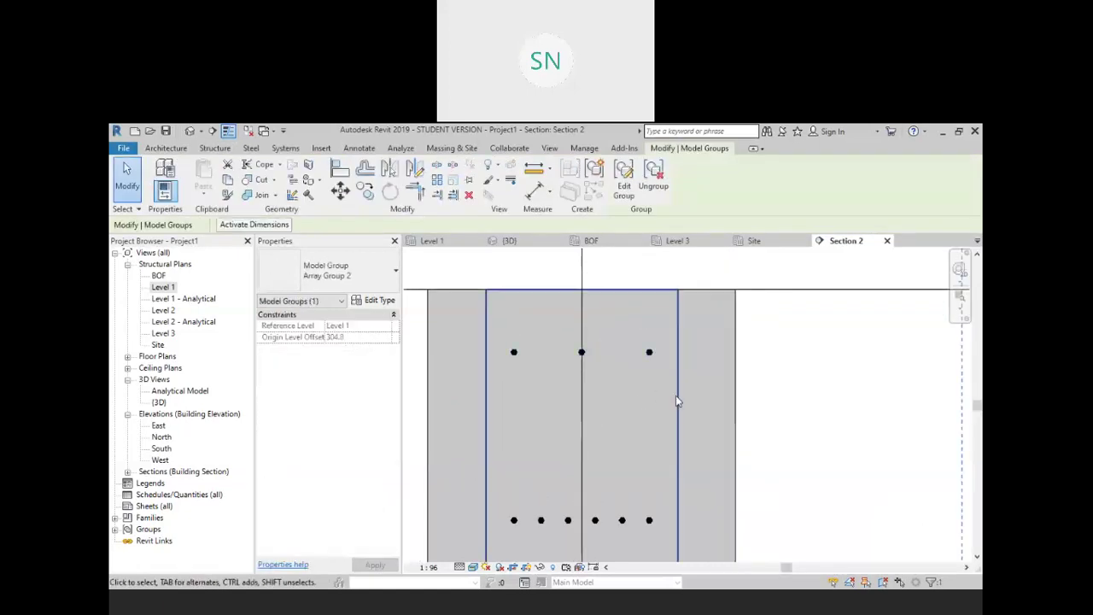
click(651, 352)
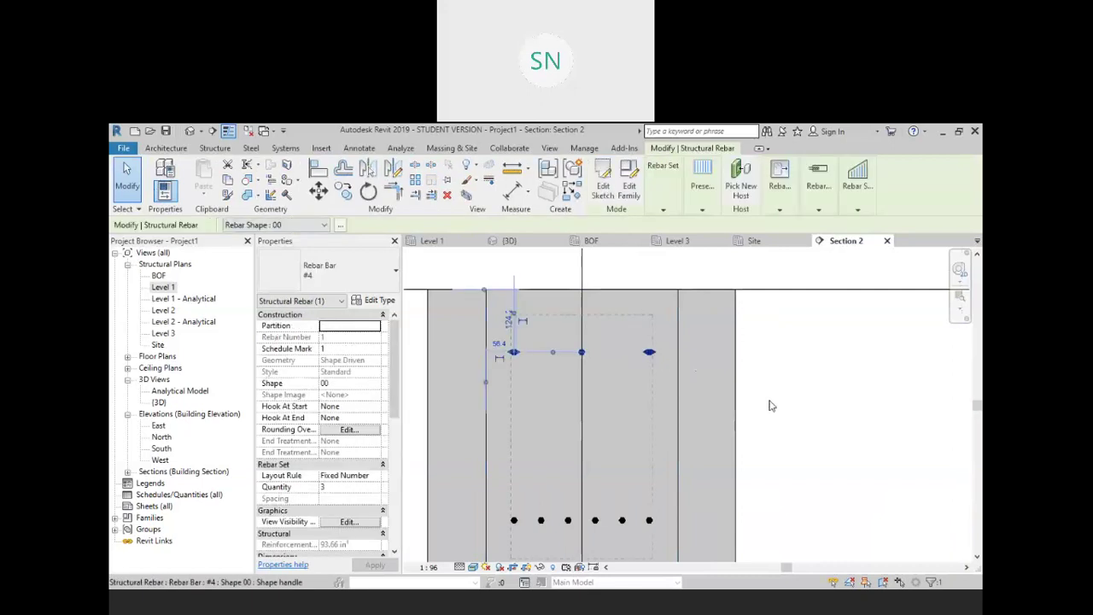
key(Up)
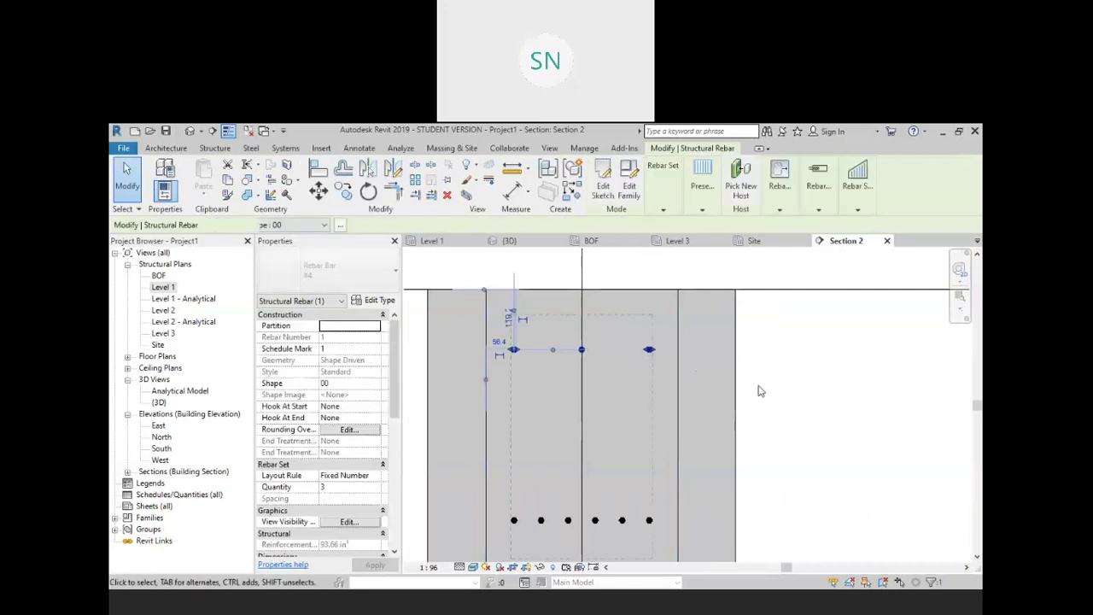
key(Up)
key(Up)
key(Up)
key(Up)
key(Up)
key(Up)
key(Up)
key(Up)
key(Up)
key(Up)
key(Up)
key(Up)
Select the lower six-bar row, nudge it down to the beam's bottom cover line, and deselect it
middle_drag(773, 416, 754, 315)
click(607, 422)
key(Down)
key(Down)
key(Down)
key(Down)
key(Down)
key(Down)
key(Down)
key(Down)
key(Down)
key(Down)
key(Down)
key(Down)
key(Down)
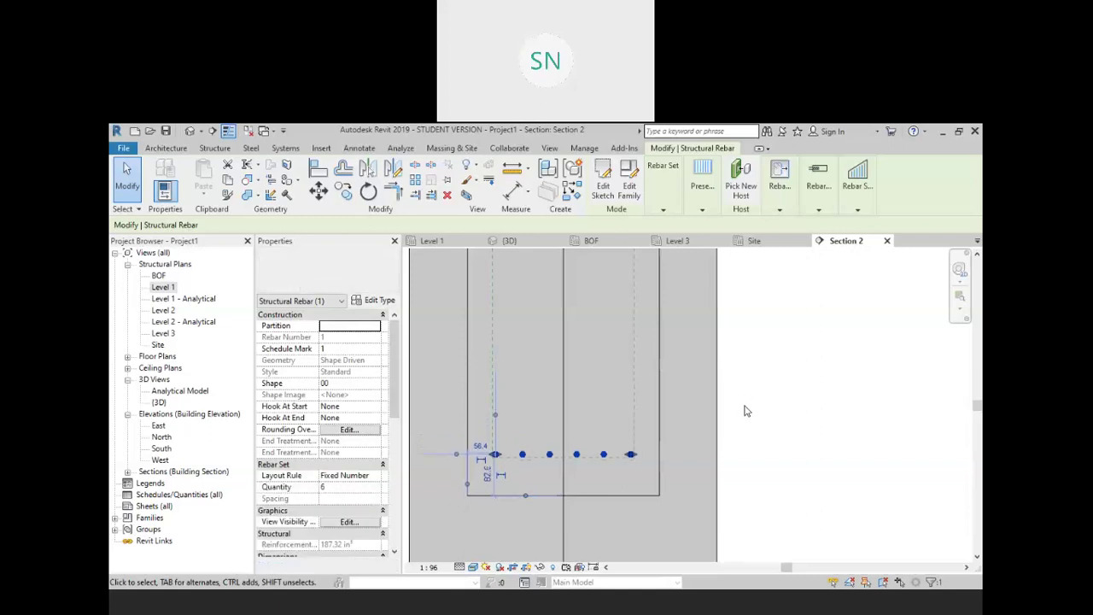
key(Escape)
Change the upper three-bar row to bar size #10 and deselect it
middle_drag(756, 386, 759, 488)
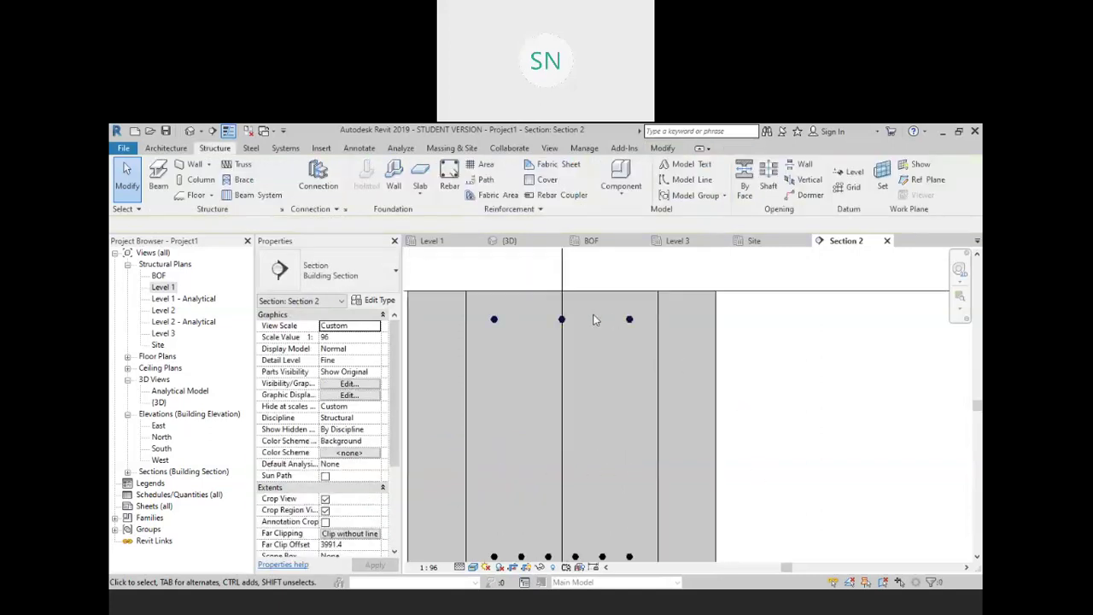
click(564, 324)
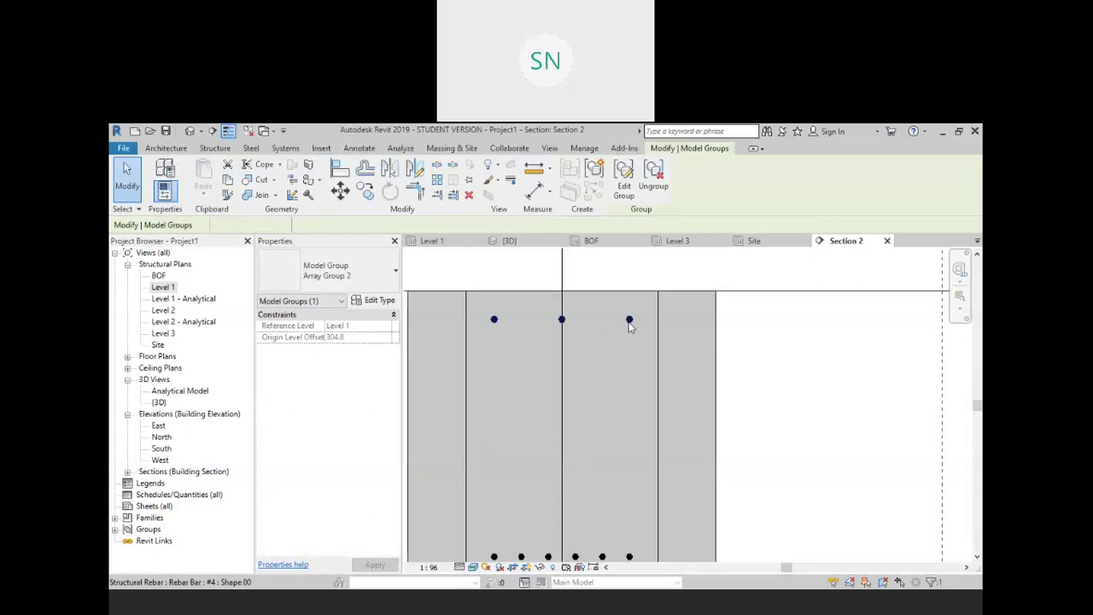
click(629, 323)
click(386, 289)
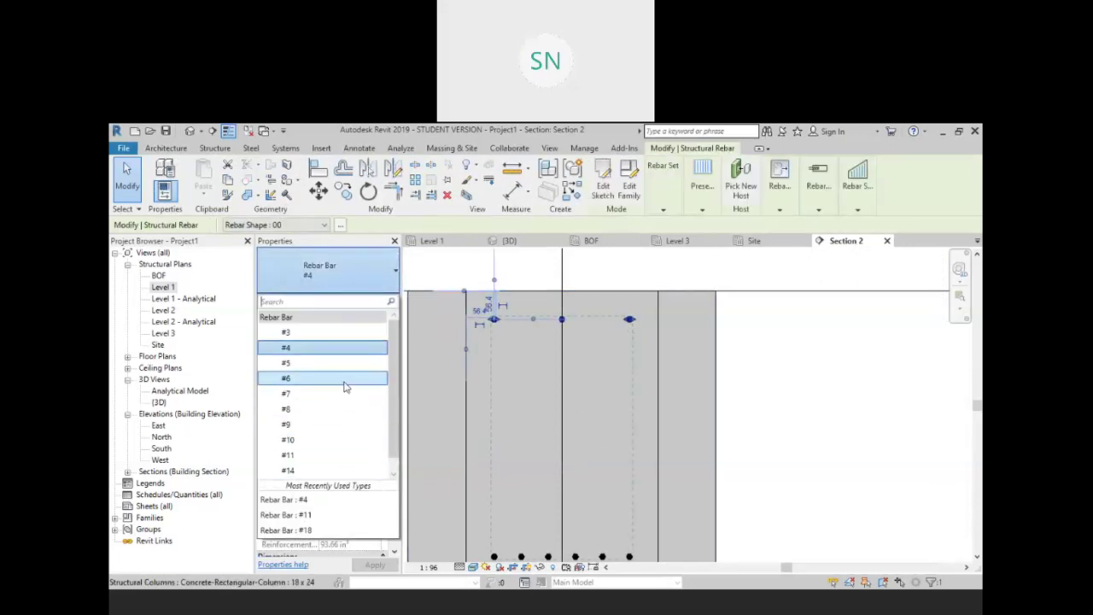
click(304, 439)
click(719, 395)
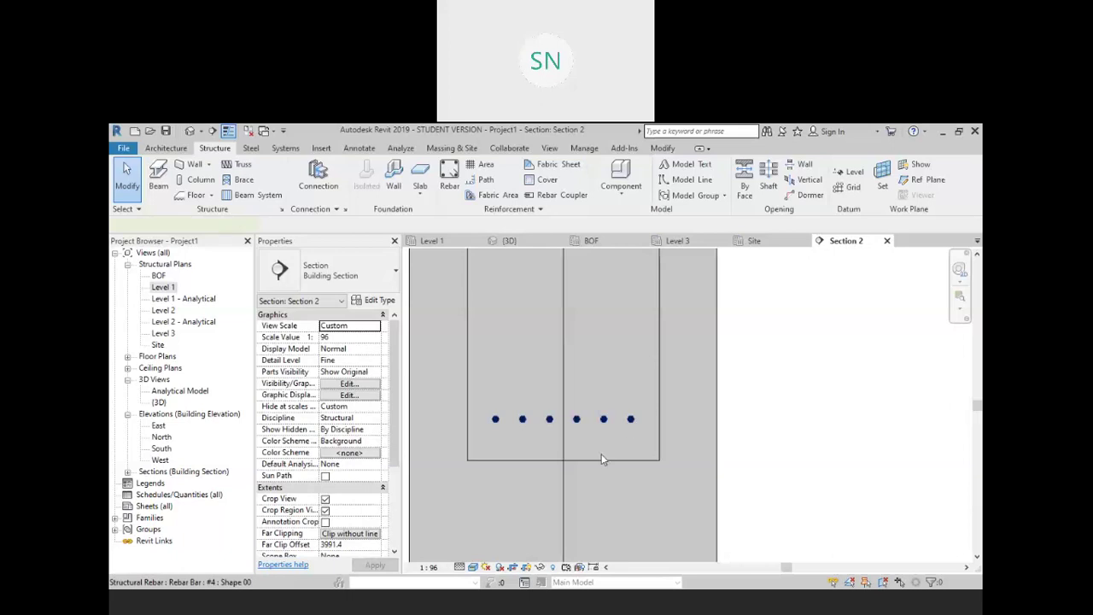
Change the lower six-bar row to bar size #9 and deselect it
click(601, 459)
click(363, 265)
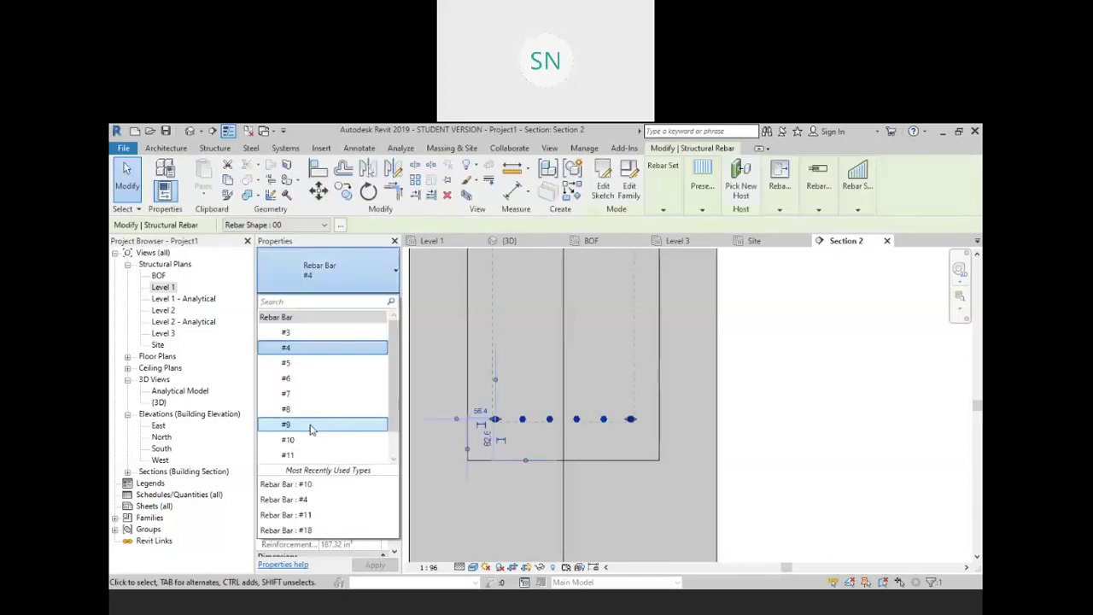
click(312, 428)
click(768, 416)
middle_drag(731, 346, 754, 434)
scroll(756, 398, down, 1)
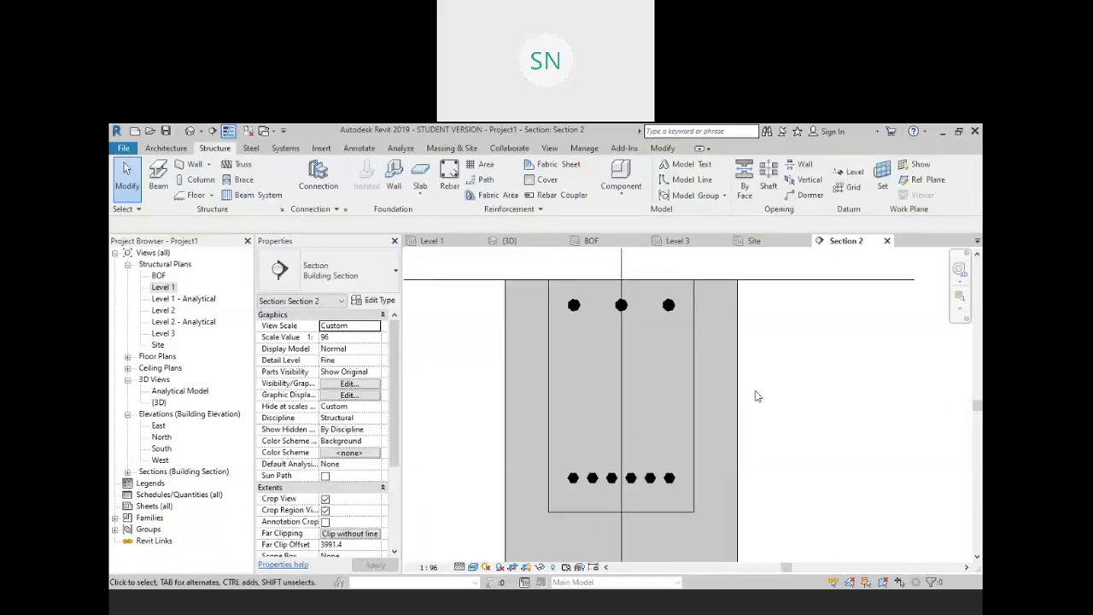
Change the lower six-bar row to bar size #8 and deselect it
click(329, 272)
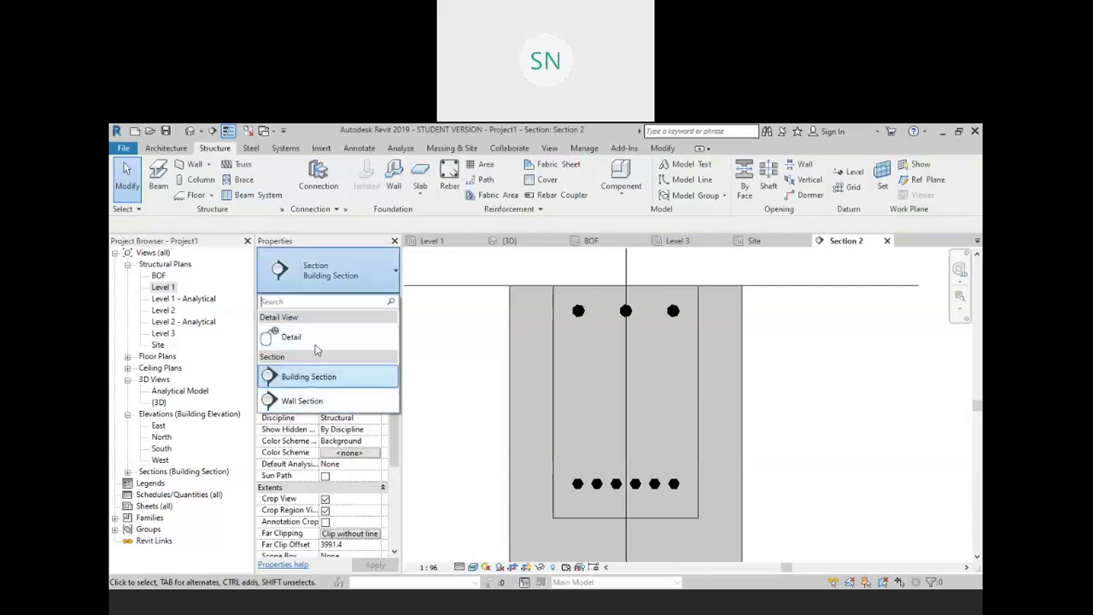
click(583, 448)
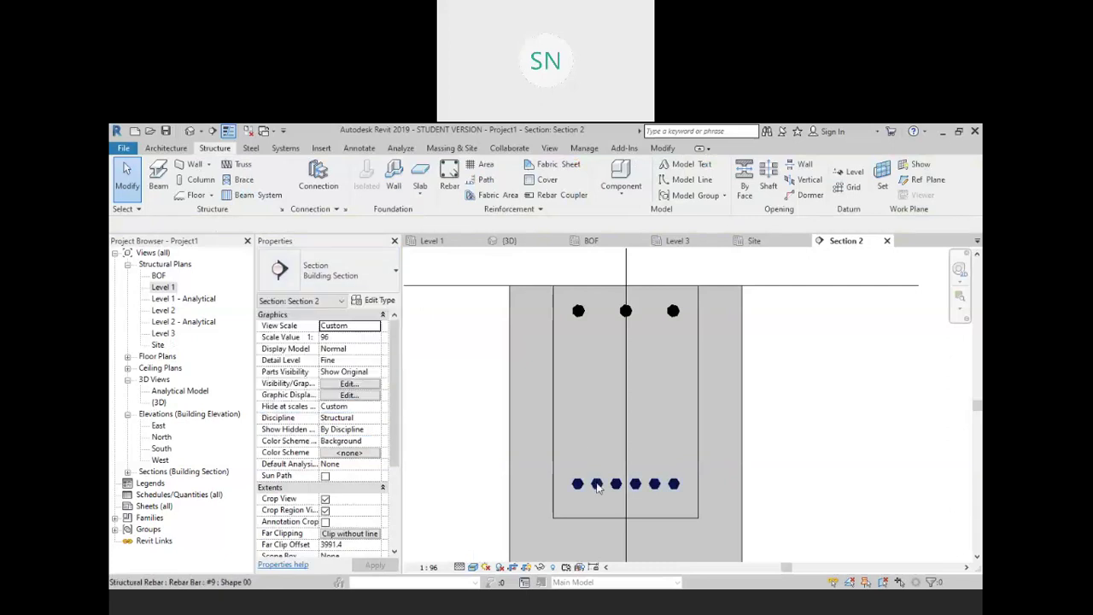
click(596, 483)
click(328, 272)
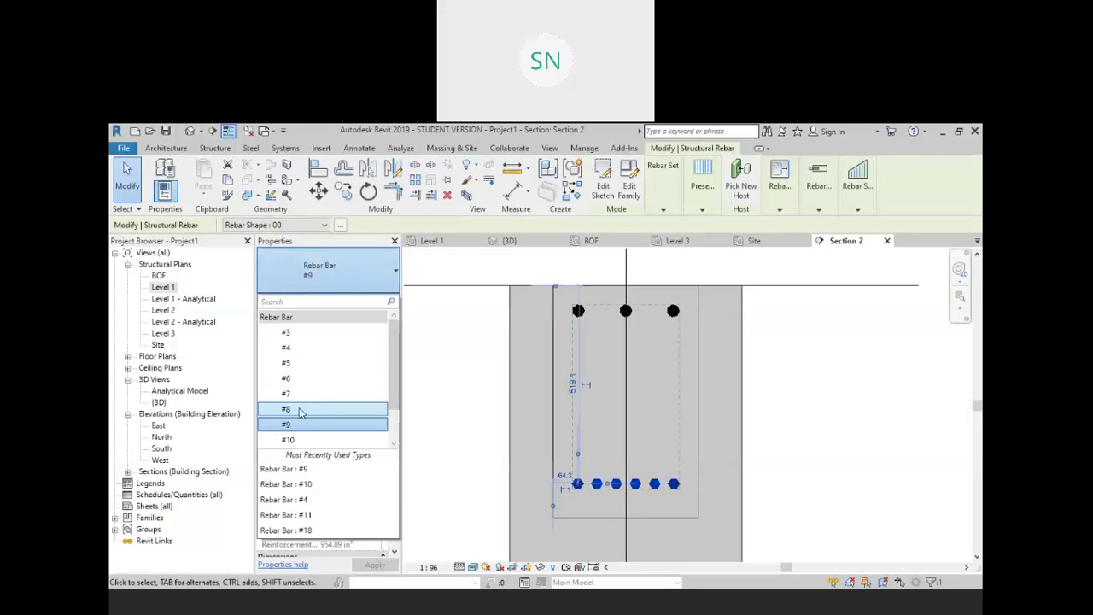
click(307, 409)
key(Escape)
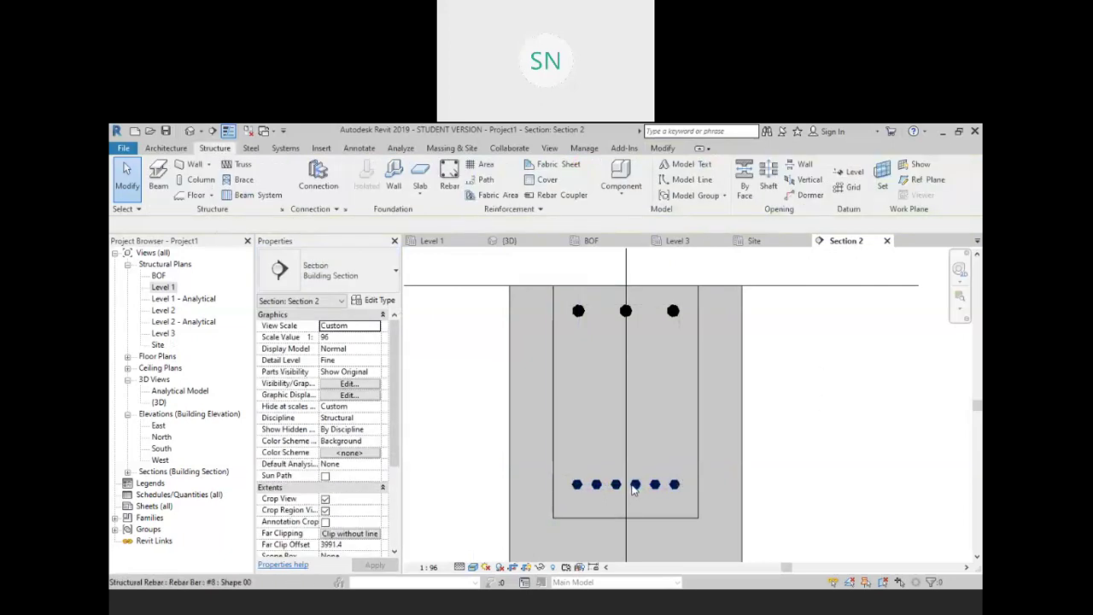
Examine the type properties of the lower row's #8 rebar and close them without editing
click(636, 486)
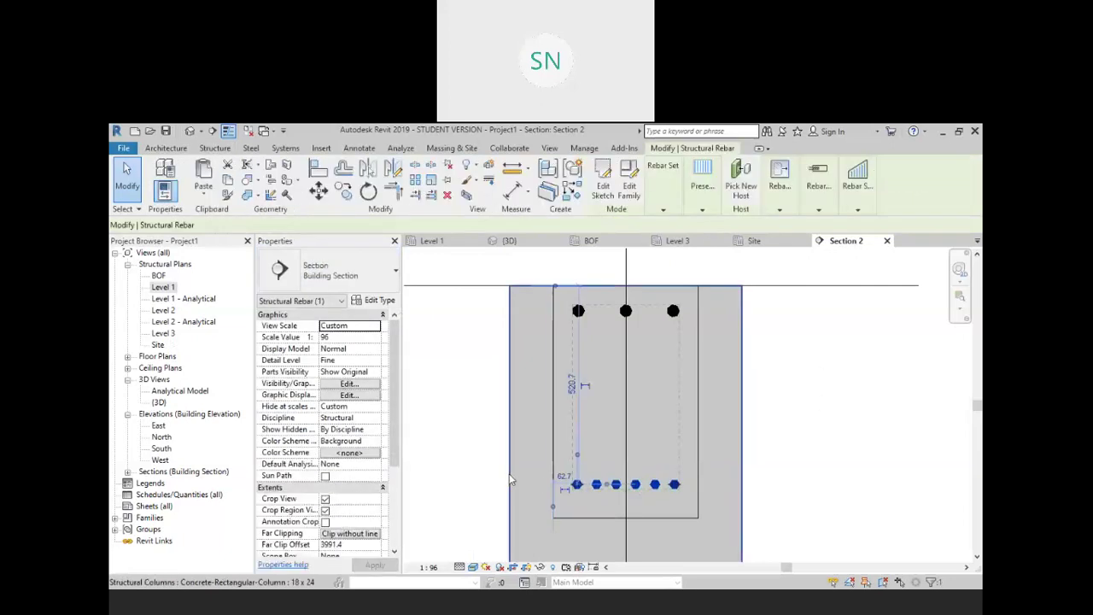
click(377, 301)
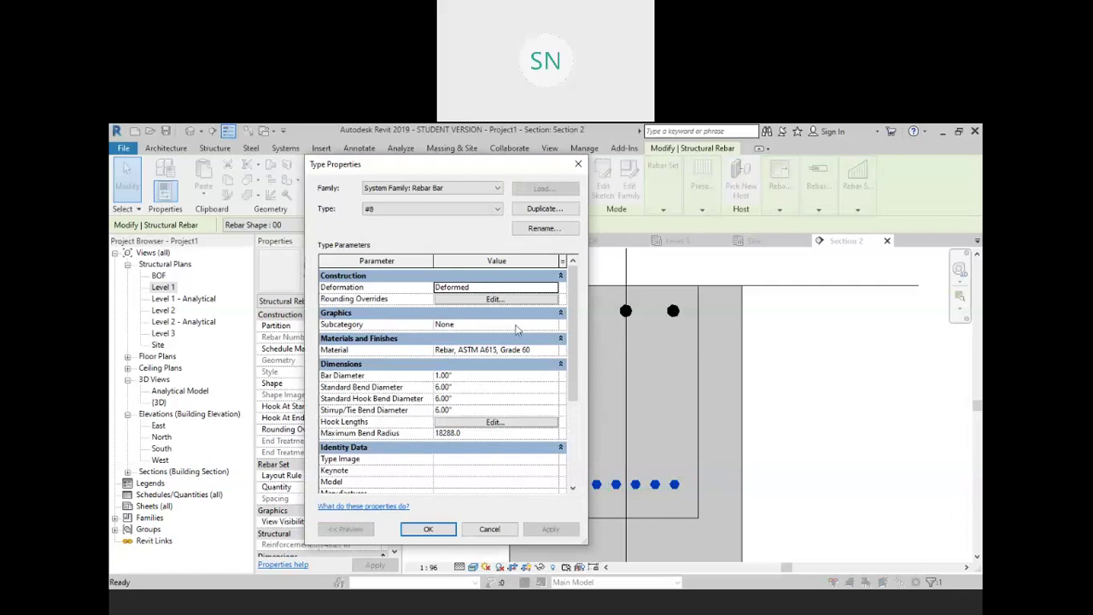
click(578, 164)
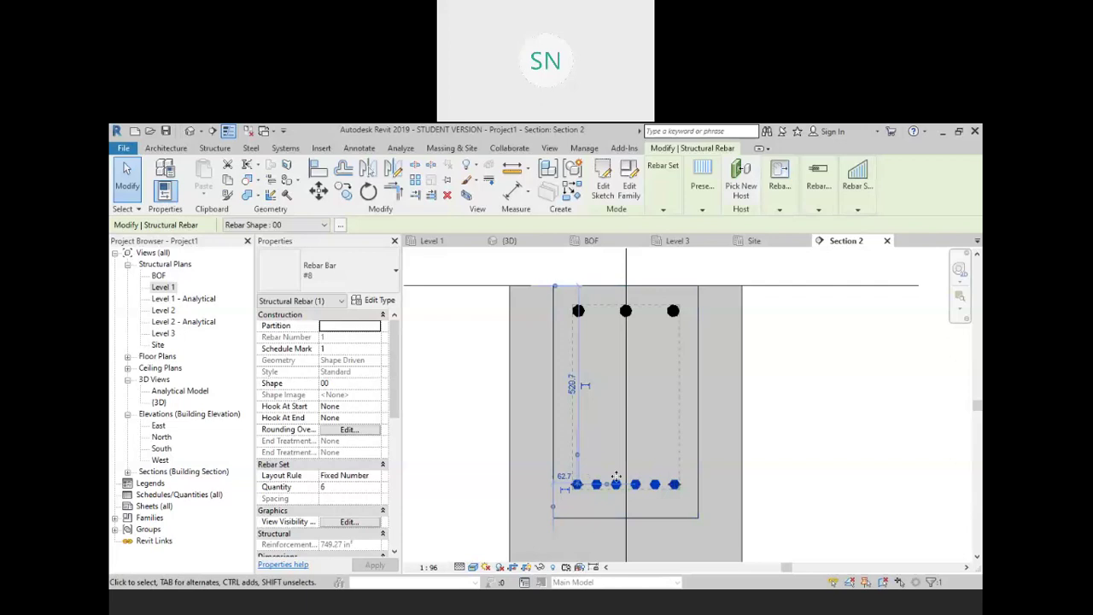
click(376, 300)
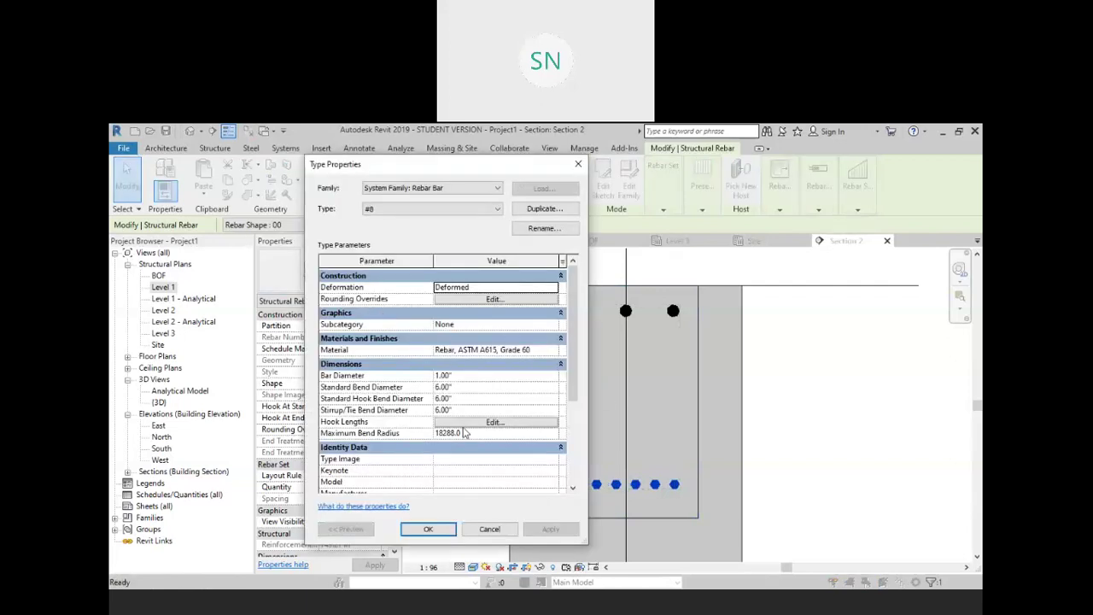
click(465, 376)
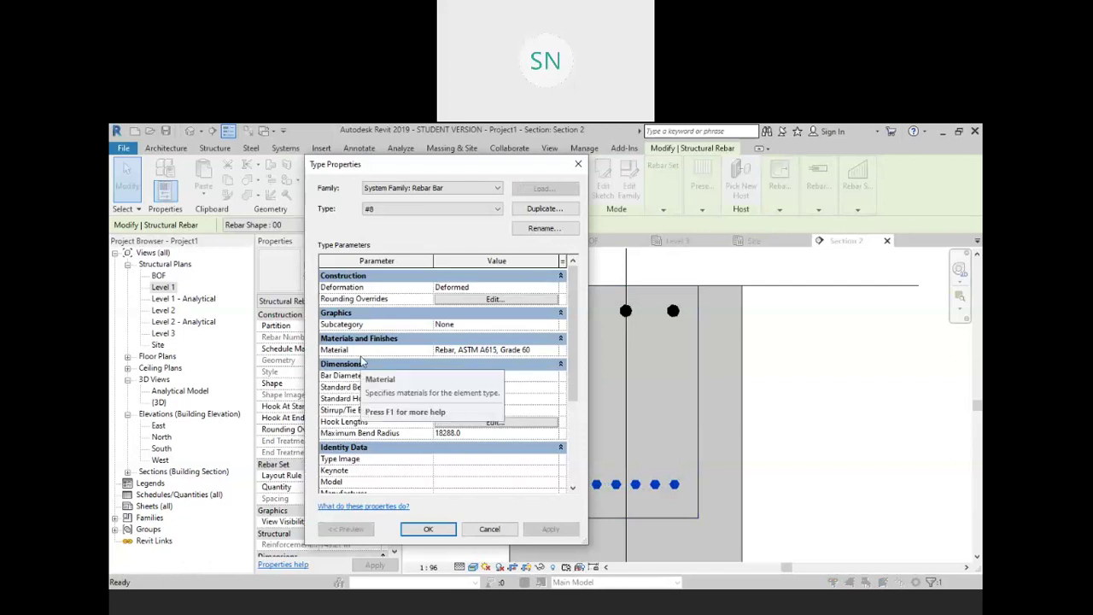
text(un)
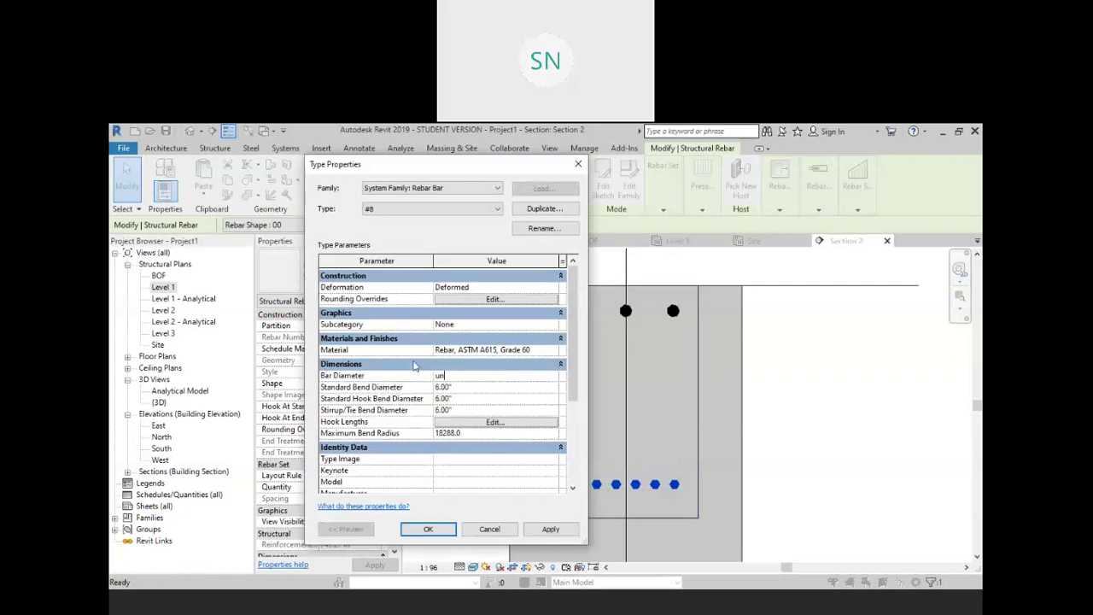
key(Escape)
key(Escape)
key(Escape)
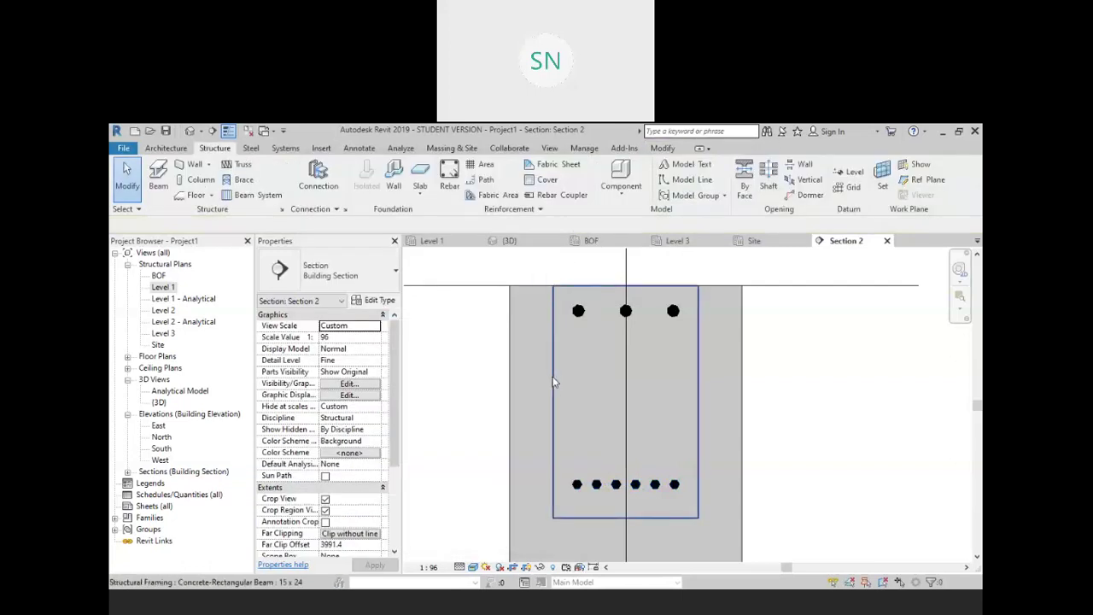
Check the length format in the project units and close the settings with millimetres kept
key(u)
key(n)
click(456, 234)
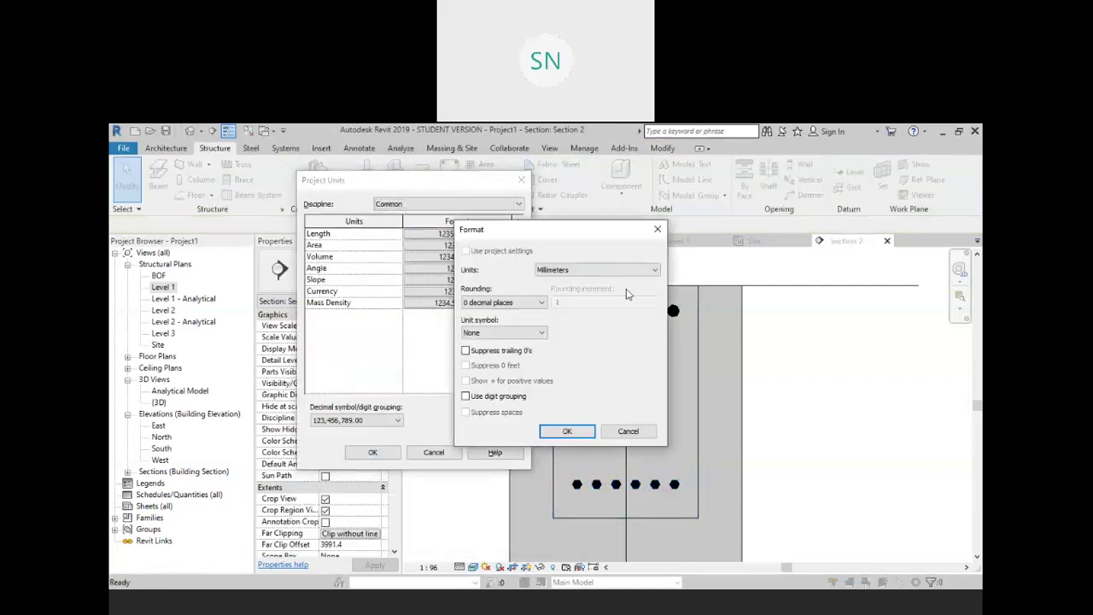
click(567, 432)
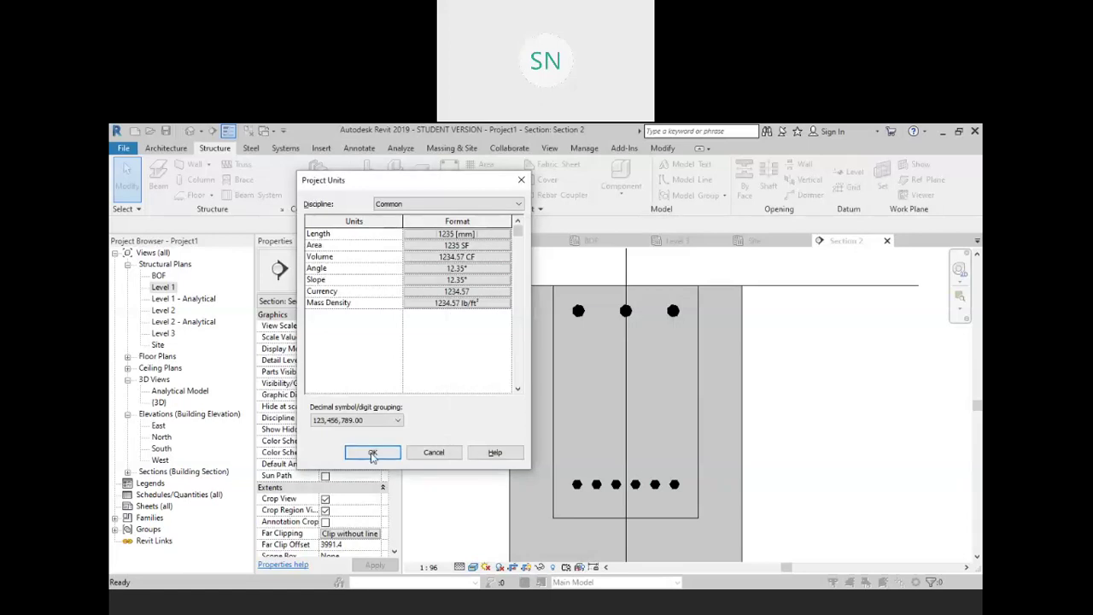
click(372, 452)
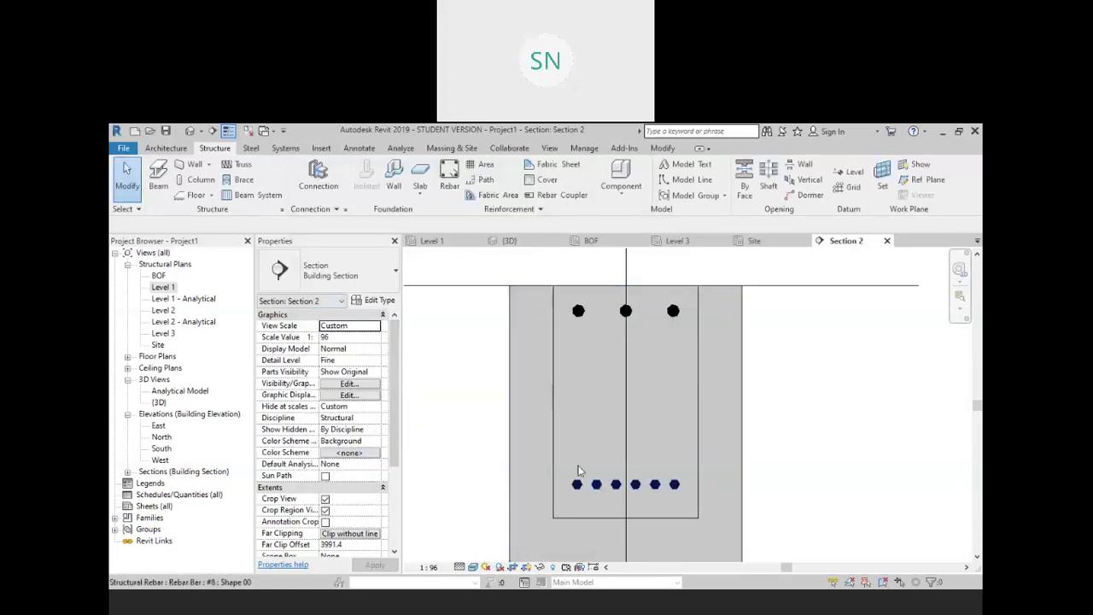
Set the bar diameter of the lower row's #8 rebar type to 16 and deselect the row
click(578, 470)
click(378, 301)
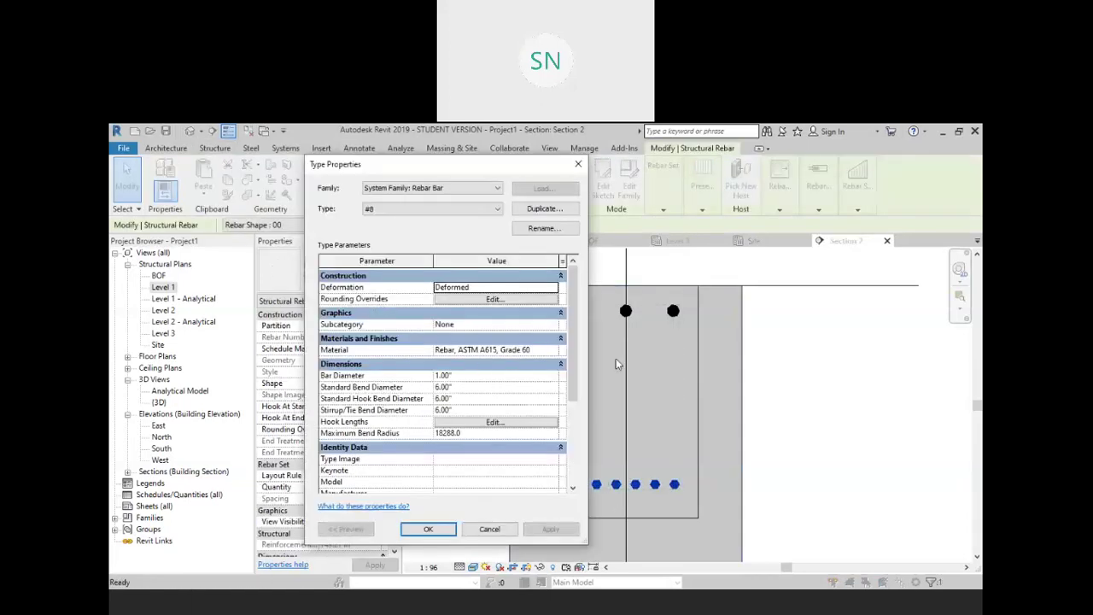
click(472, 379)
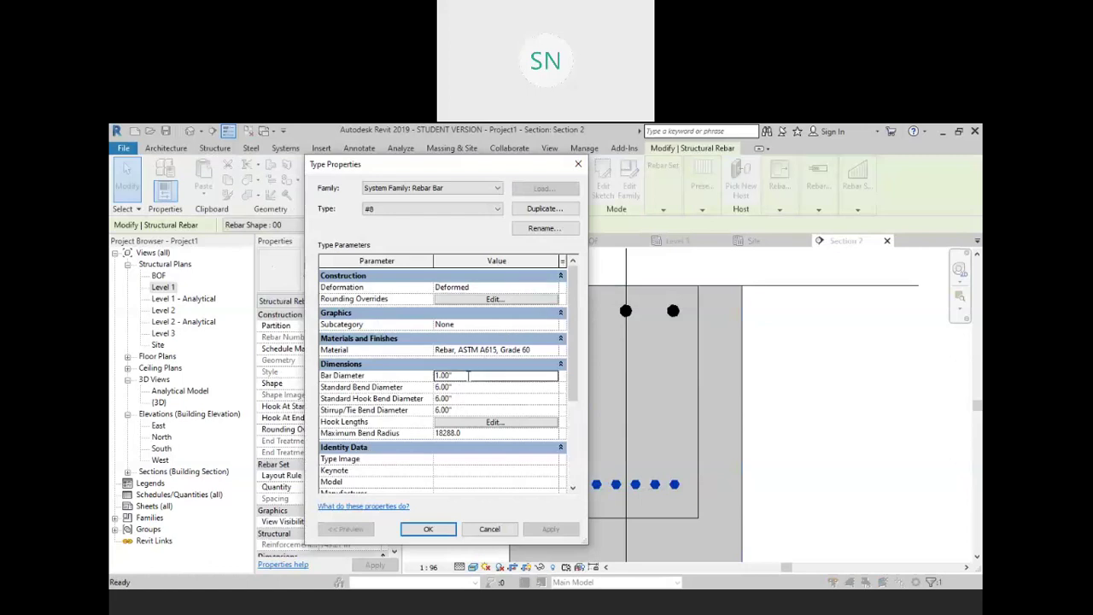
text(16)
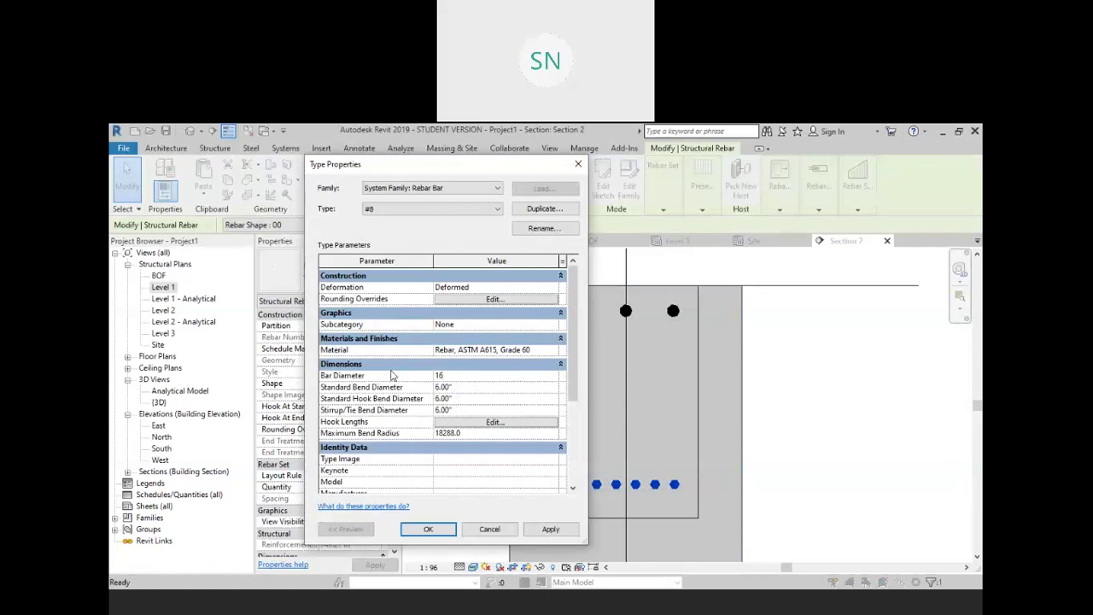
click(467, 387)
key(Return)
click(765, 401)
scroll(765, 401, down, 2)
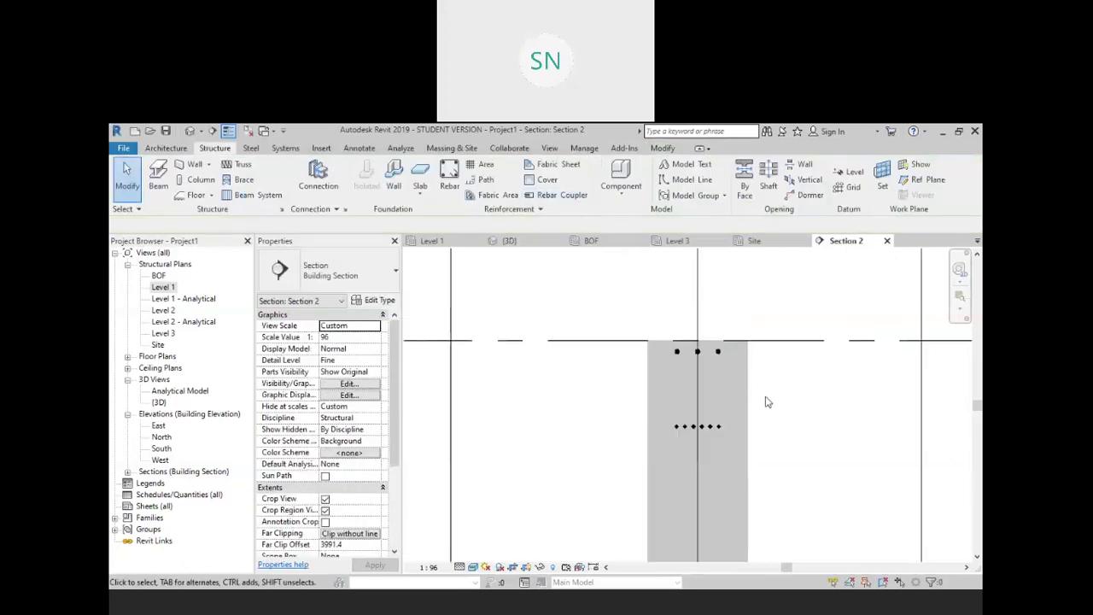
scroll(762, 394, down, 3)
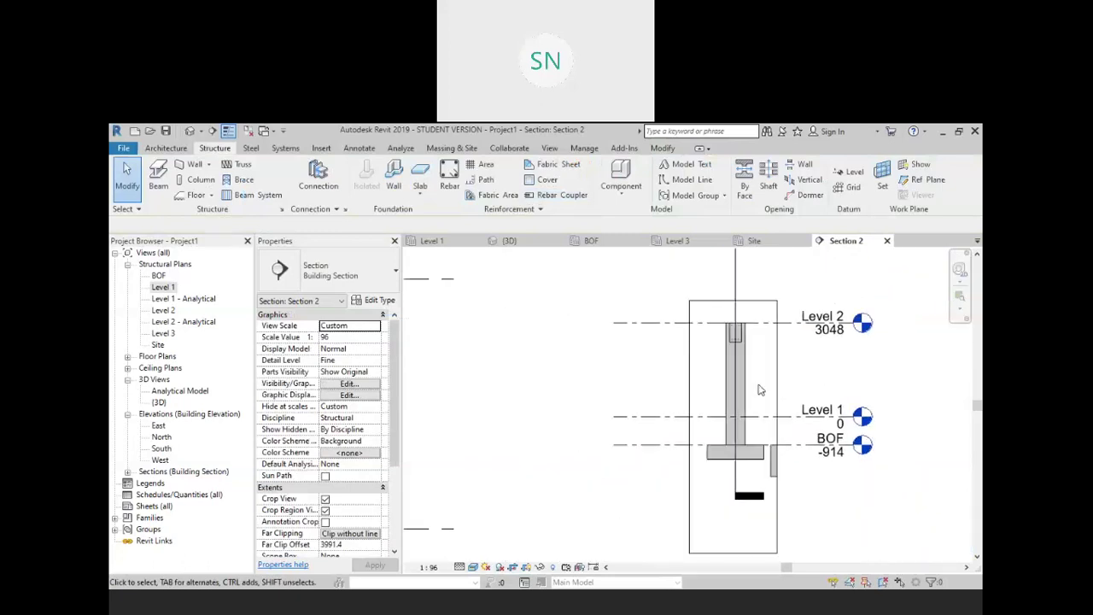
scroll(759, 389, up, 2)
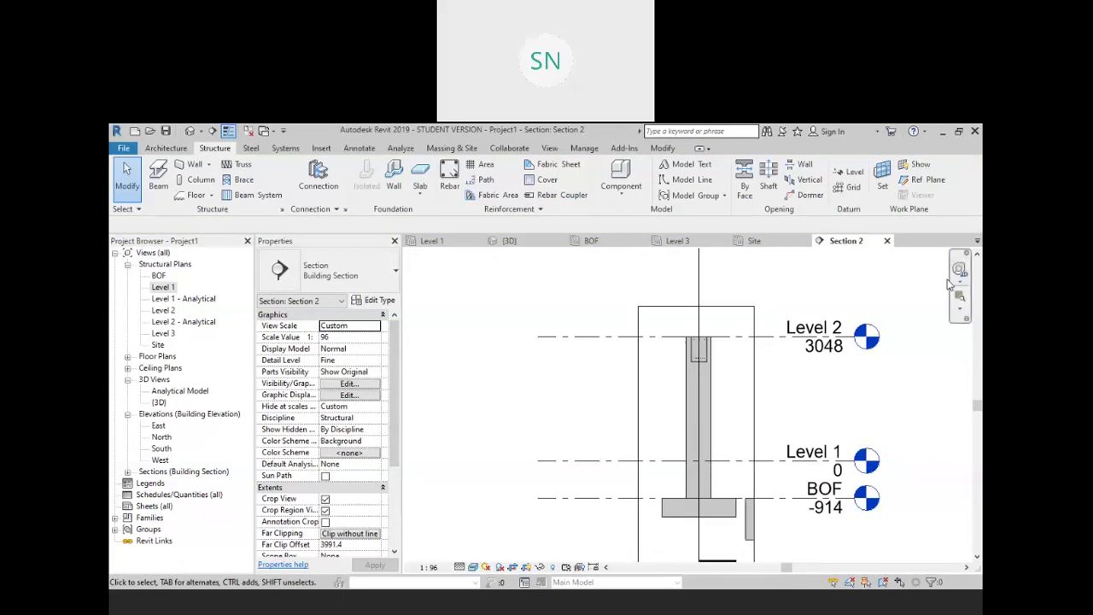
Close all open views of Project1 and close the project without saving its changes
click(887, 242)
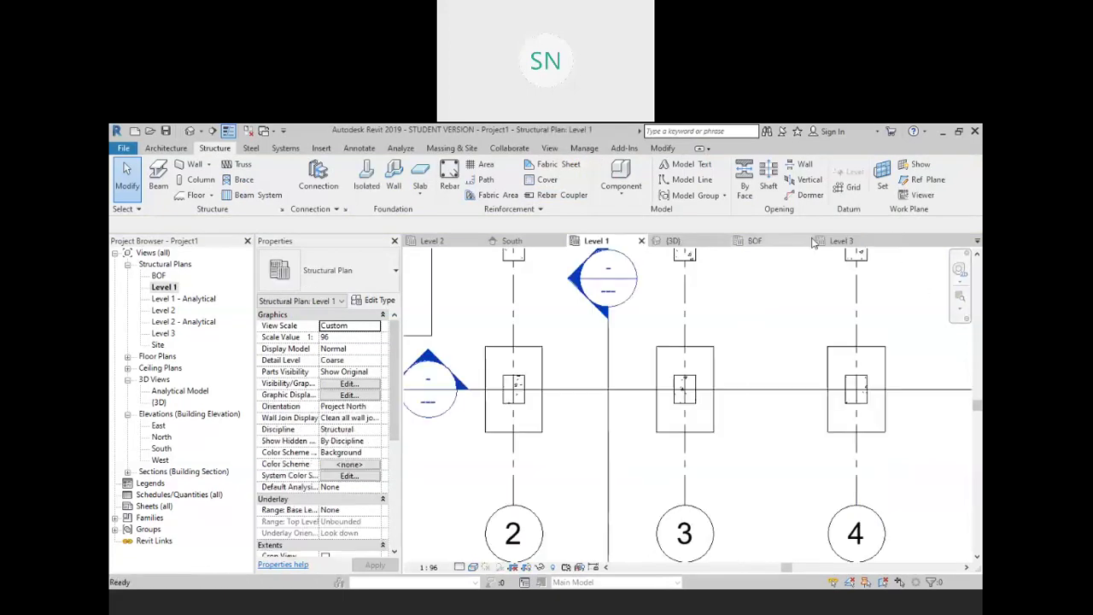
click(804, 241)
click(805, 241)
click(725, 242)
click(641, 241)
click(563, 240)
click(477, 241)
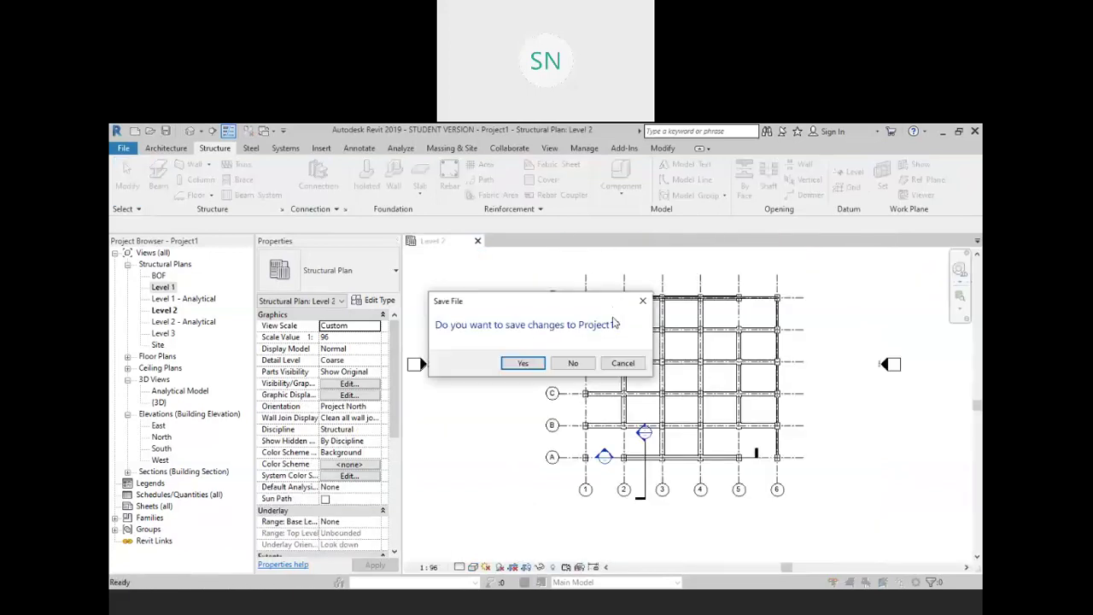
click(569, 364)
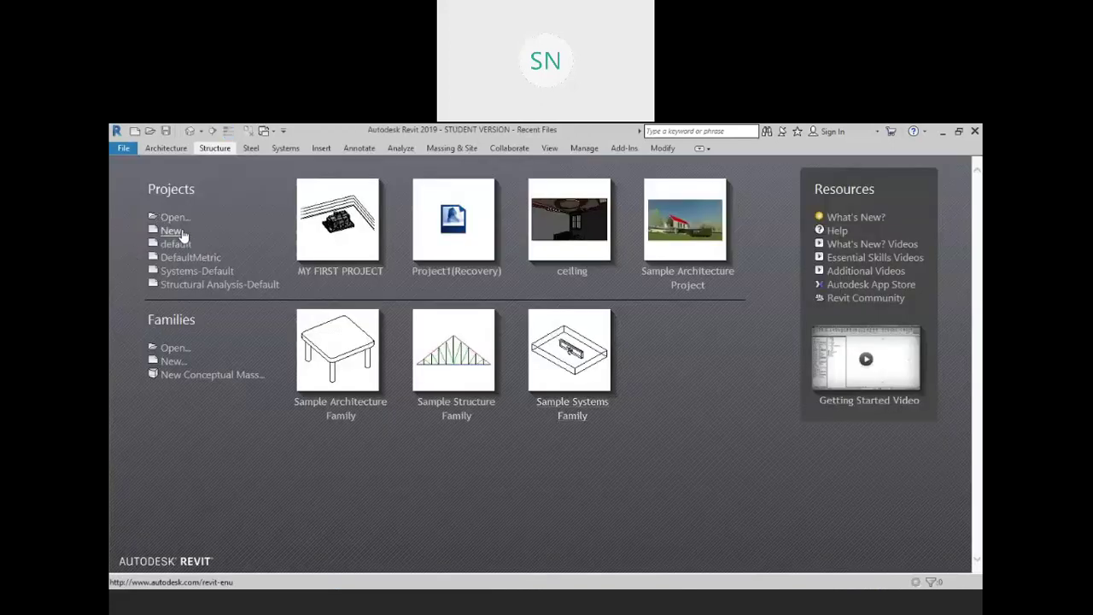
Create a new project from the Structural Analysis-DefaultINDENU template in the India templates folder
click(173, 231)
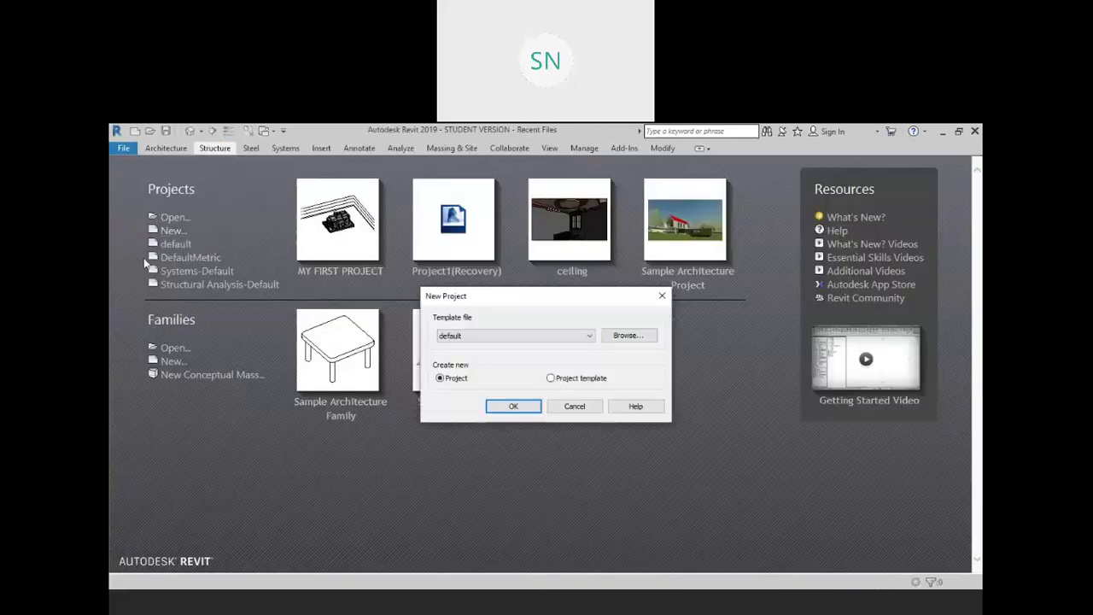
click(630, 337)
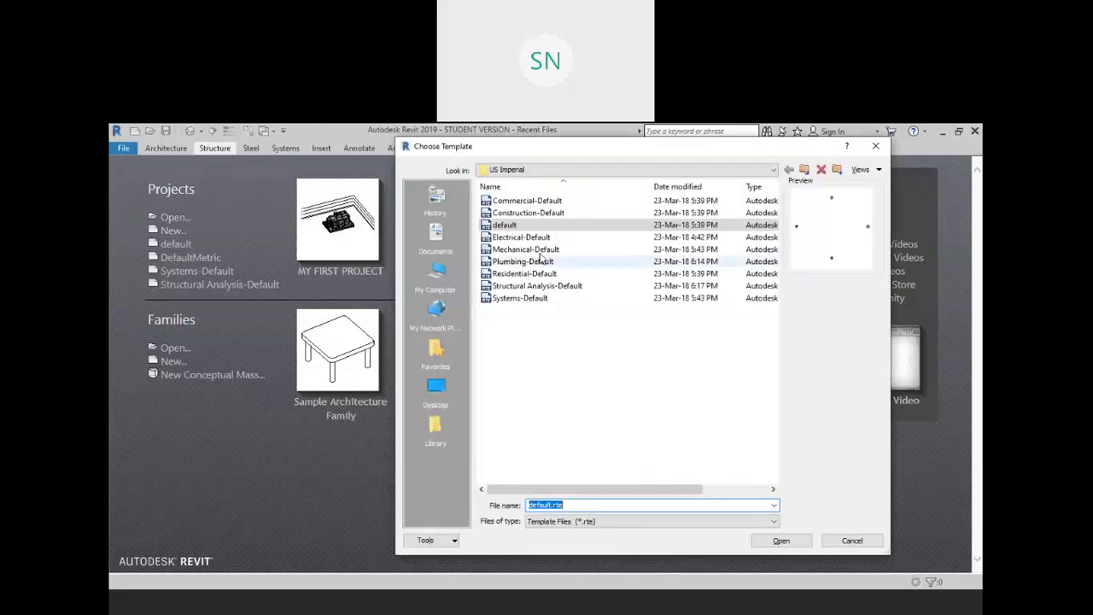
click(804, 170)
click(803, 170)
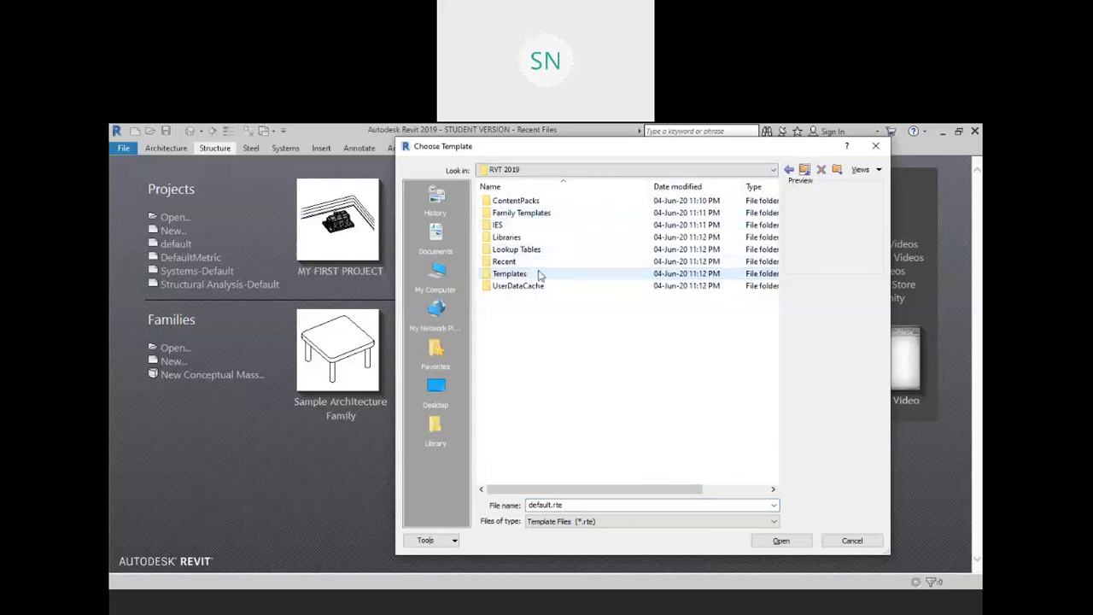
double_click(537, 273)
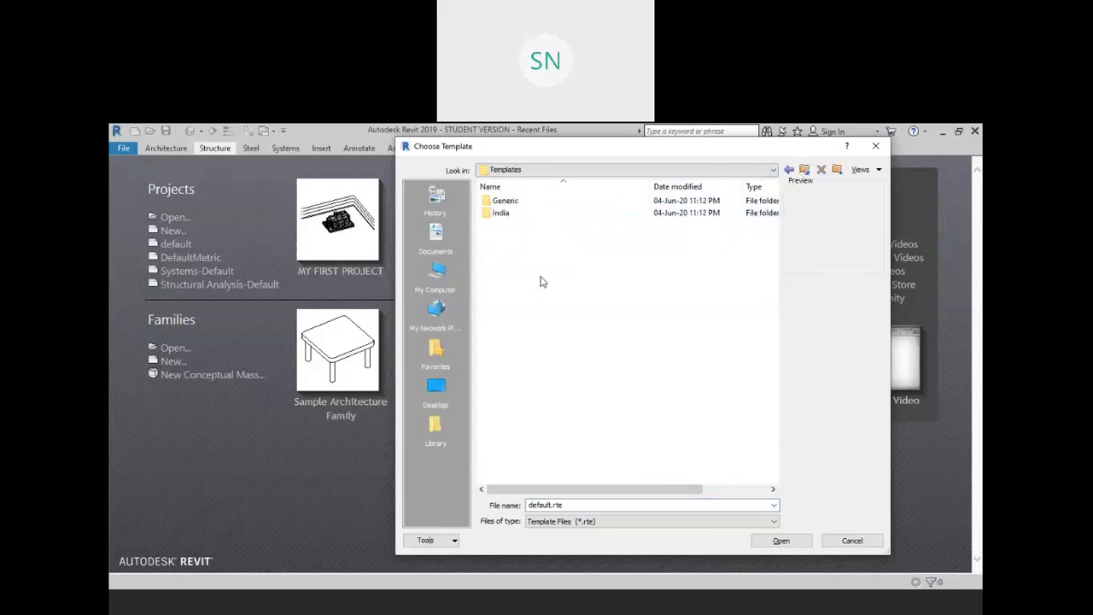
double_click(521, 214)
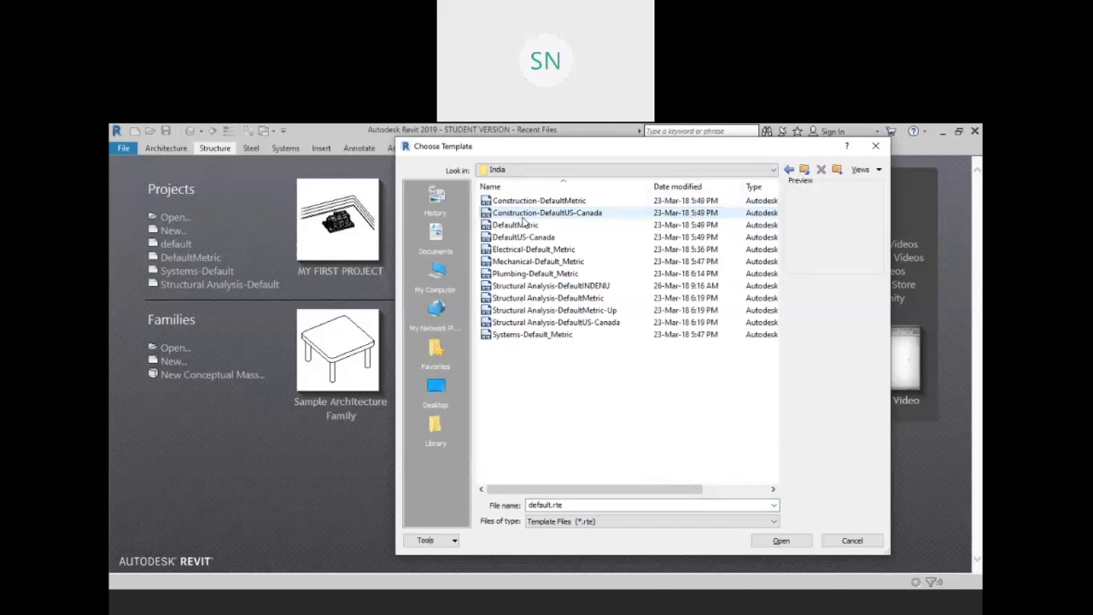
click(577, 287)
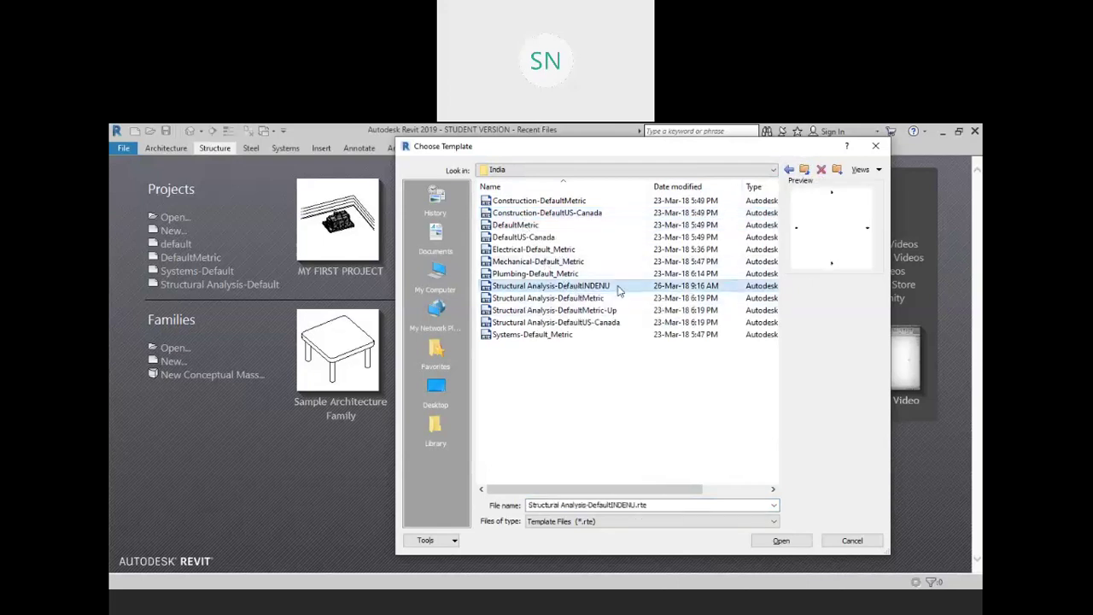
click(768, 541)
click(518, 406)
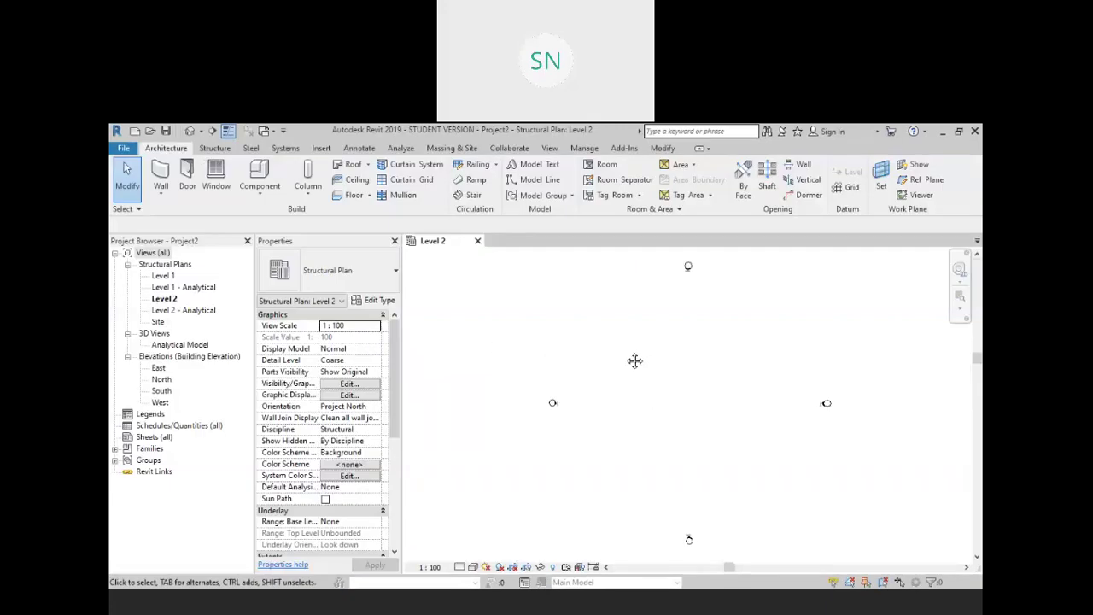
Draw three parallel vertical grid lines side by side between the elevation markers on the Level 2 plan
middle_drag(634, 360, 651, 385)
click(841, 189)
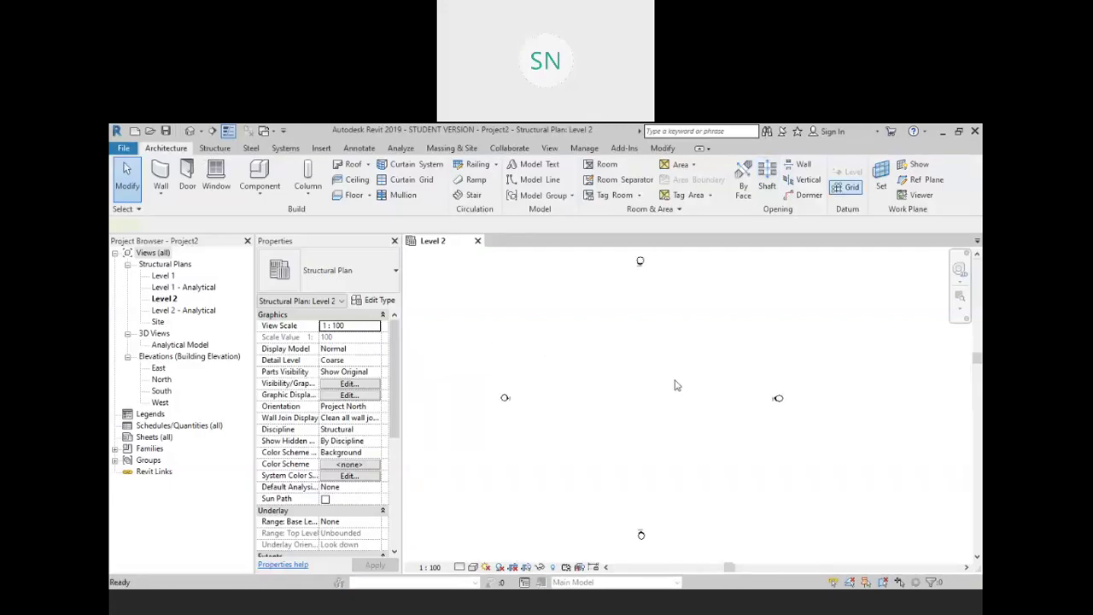
click(601, 344)
click(600, 453)
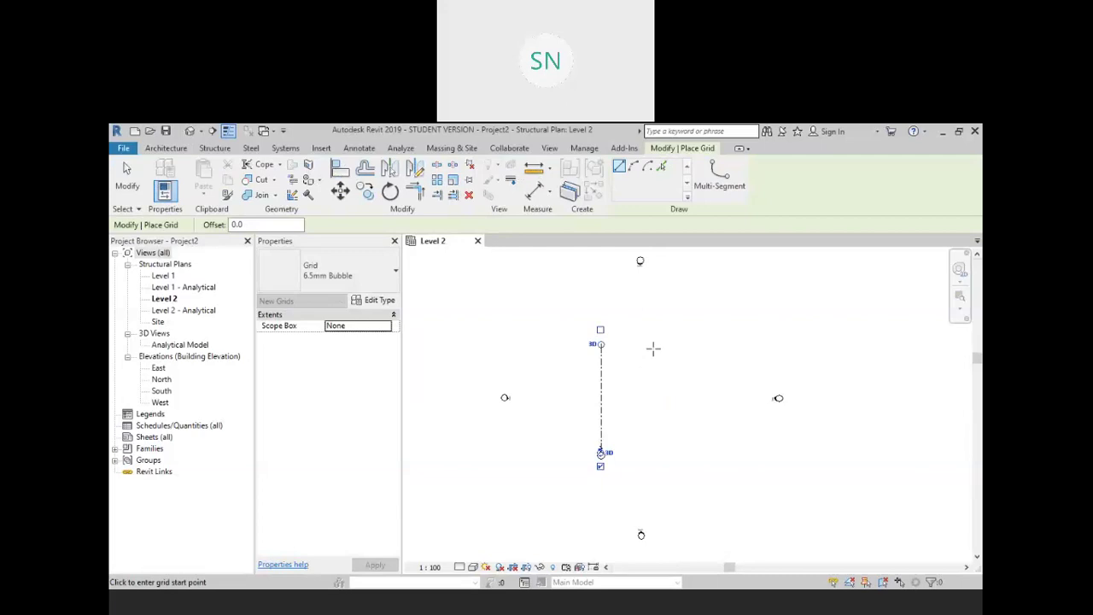
click(653, 347)
click(653, 454)
click(692, 353)
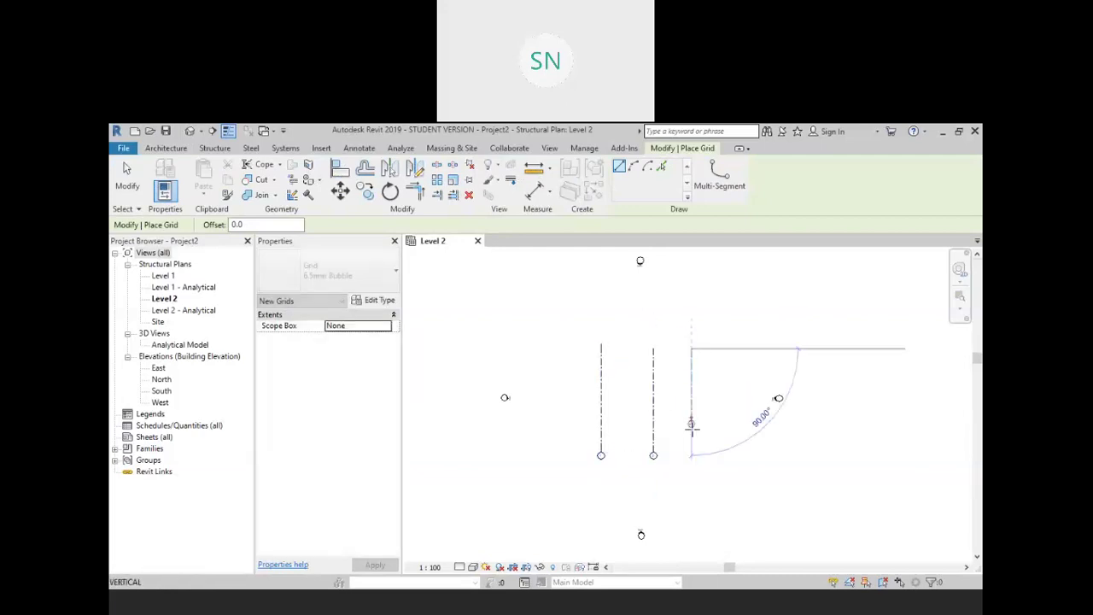
click(691, 455)
click(571, 401)
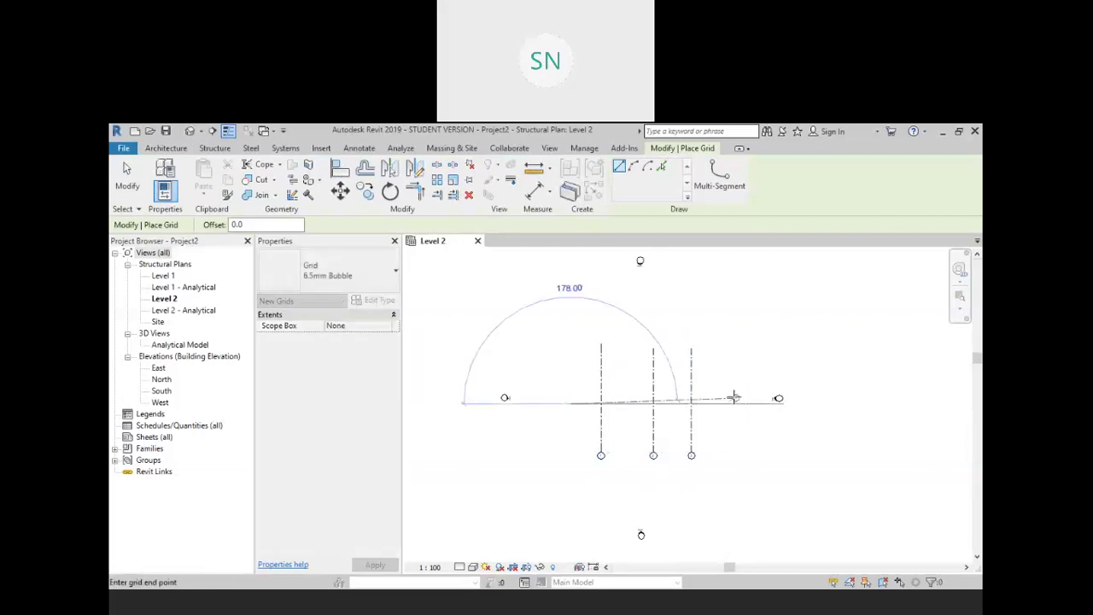
click(736, 398)
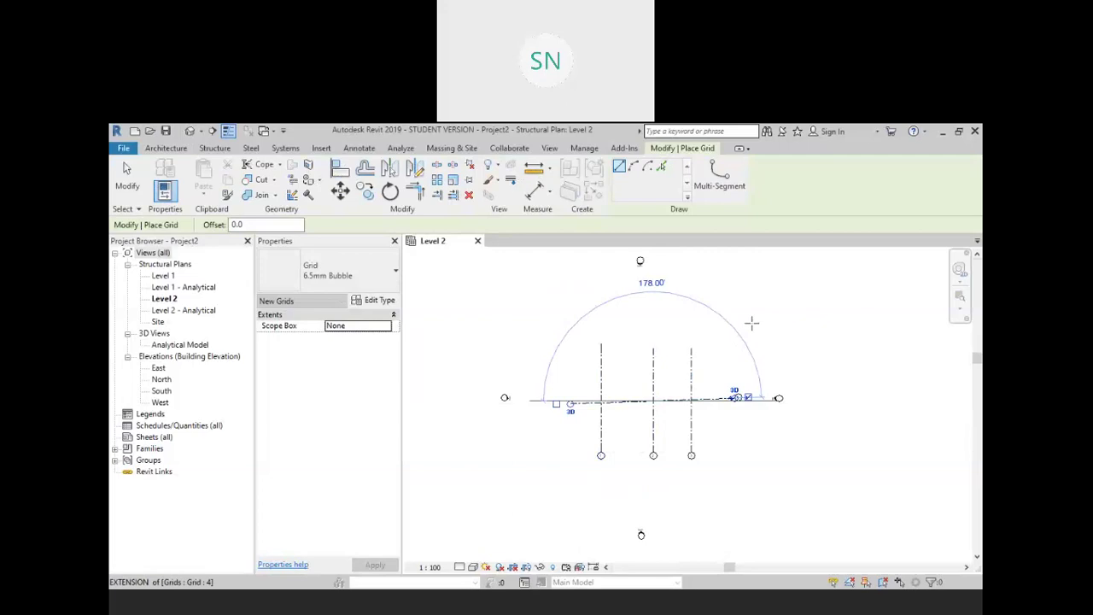
key(Escape)
click(713, 400)
key(Delete)
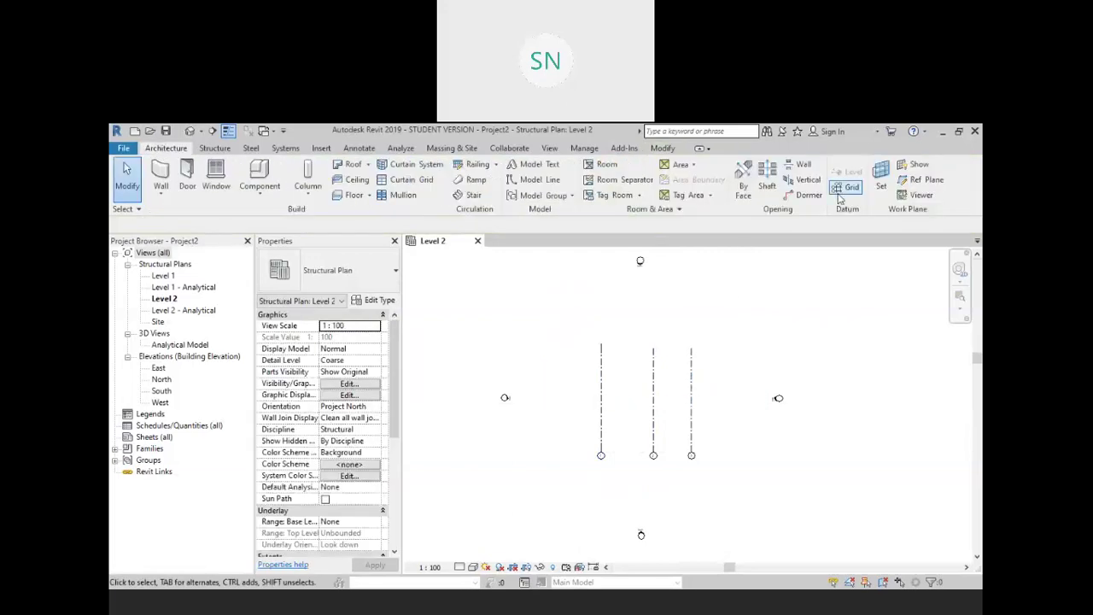
Draw one straight horizontal grid line crossing all three vertical grids at about mid-height and end the Grid command
click(841, 190)
click(585, 397)
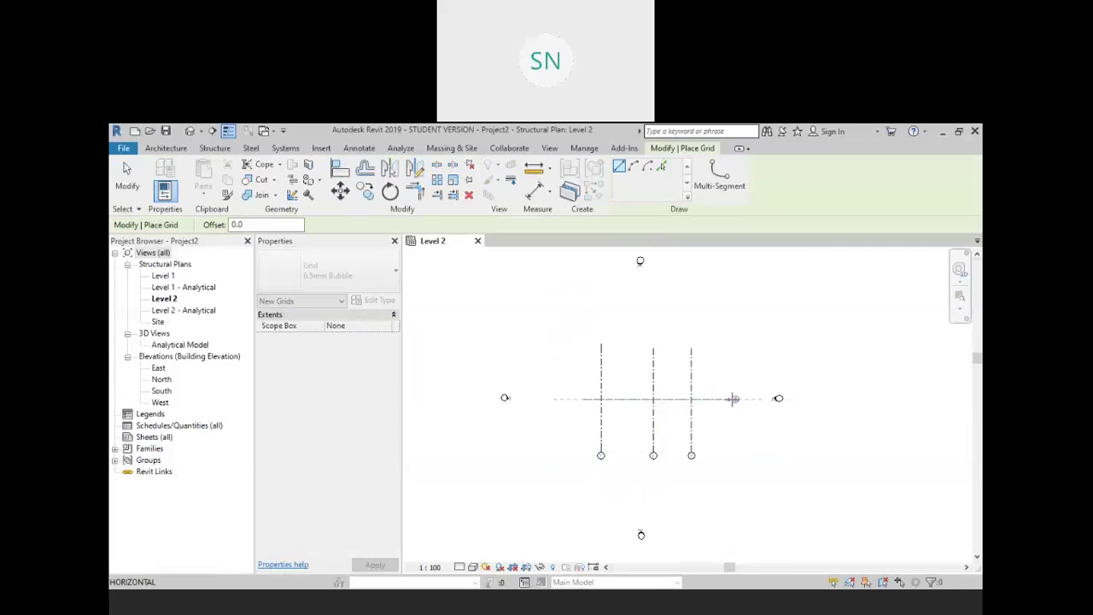
click(735, 399)
right_click(746, 339)
click(768, 346)
right_click(768, 345)
click(794, 355)
mouse_move(678, 407)
middle_down()
mouse_move(626, 395)
mouse_move(686, 424)
mouse_move(665, 420)
middle_up()
scroll(628, 400, up, 2)
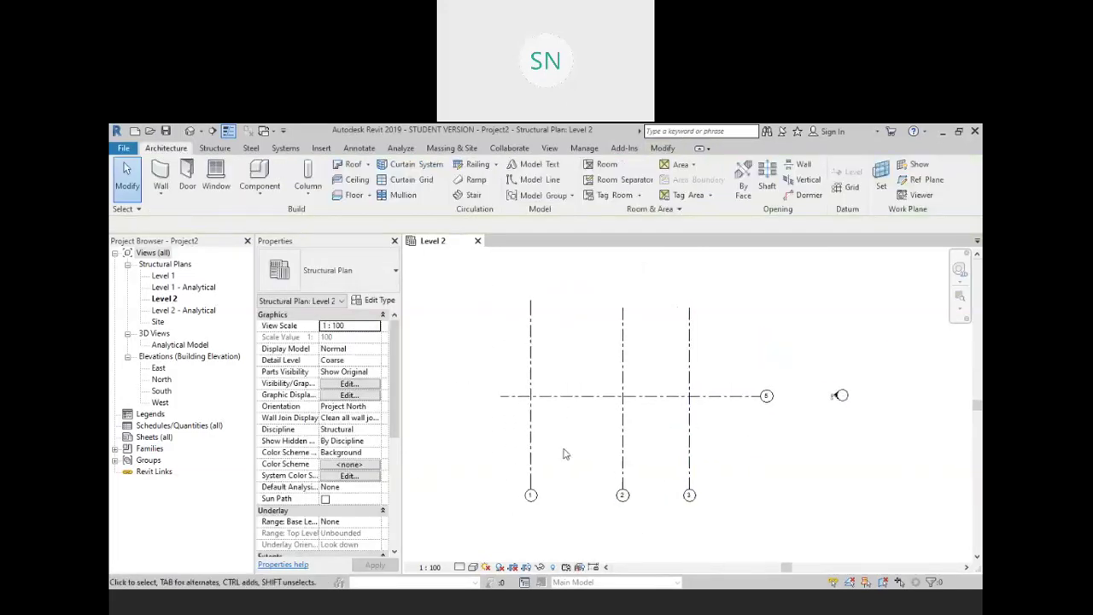
scroll(598, 417, up, 1)
click(522, 325)
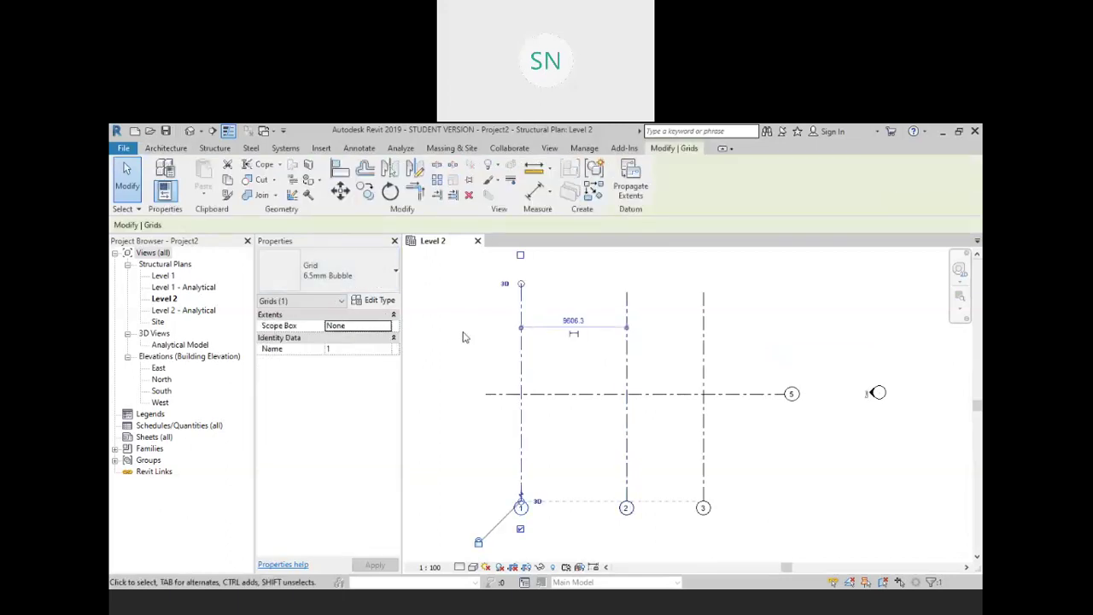
click(467, 339)
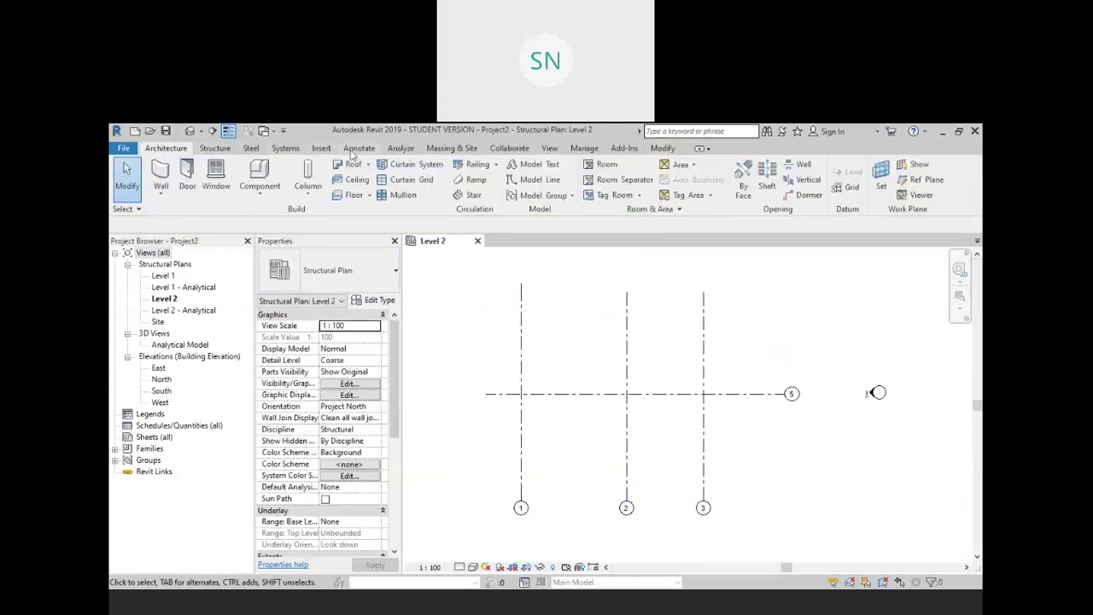
Add an aligned dimension string across grids 1, 2 and 3 above the plan and make their spacing equal
key(d)
key(i)
click(521, 339)
click(627, 345)
click(703, 345)
click(653, 282)
click(612, 264)
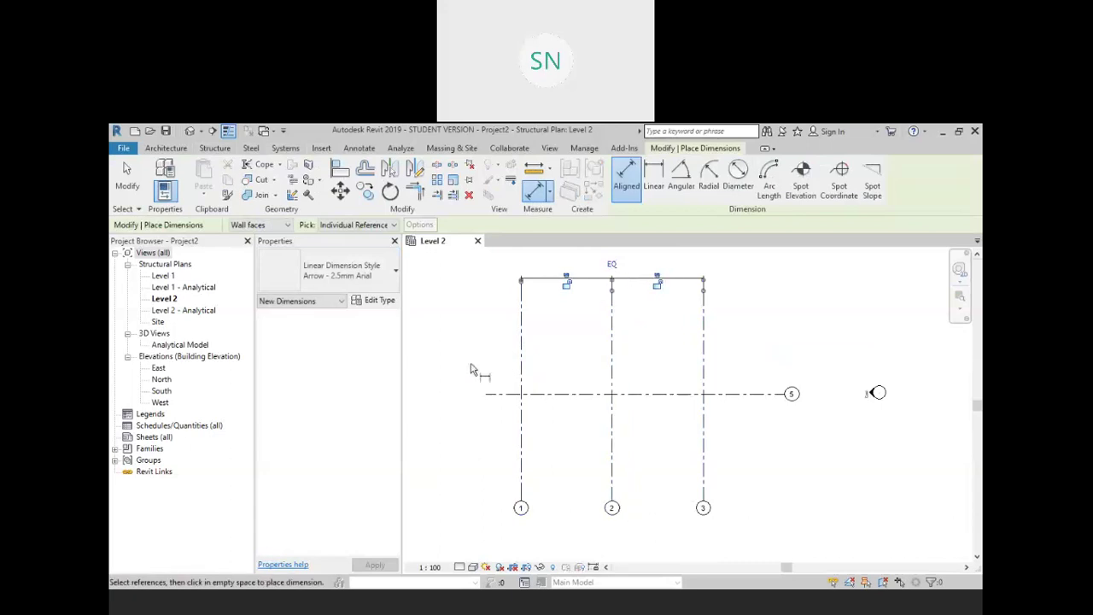
right_click(552, 329)
click(587, 339)
right_click(587, 342)
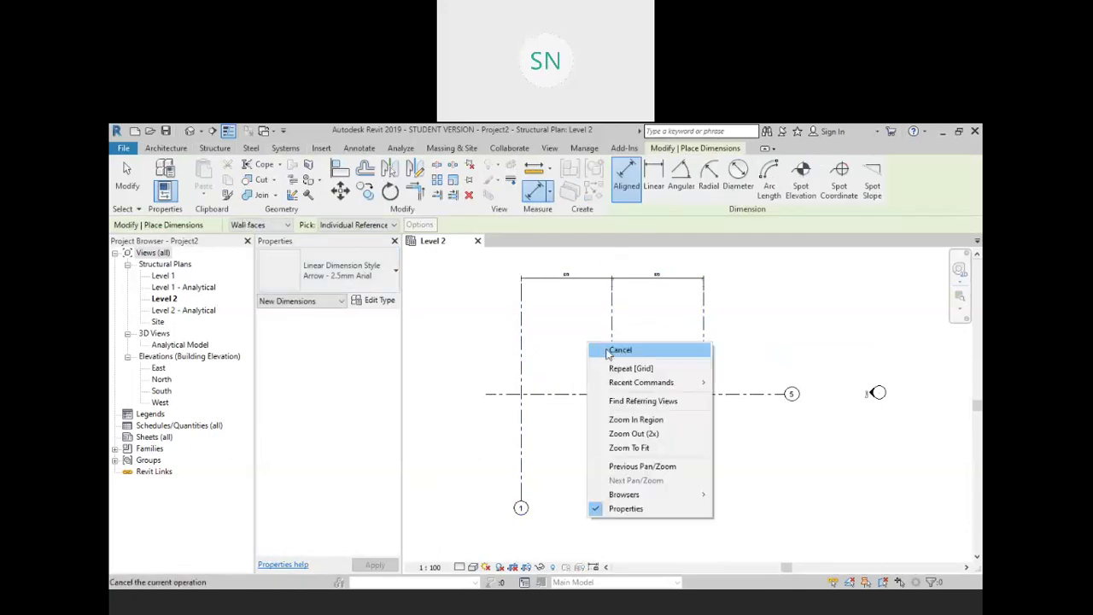
click(607, 352)
Check the spacing of grids 1 and 2 and the length format in the project units, closing the settings without changes
click(521, 347)
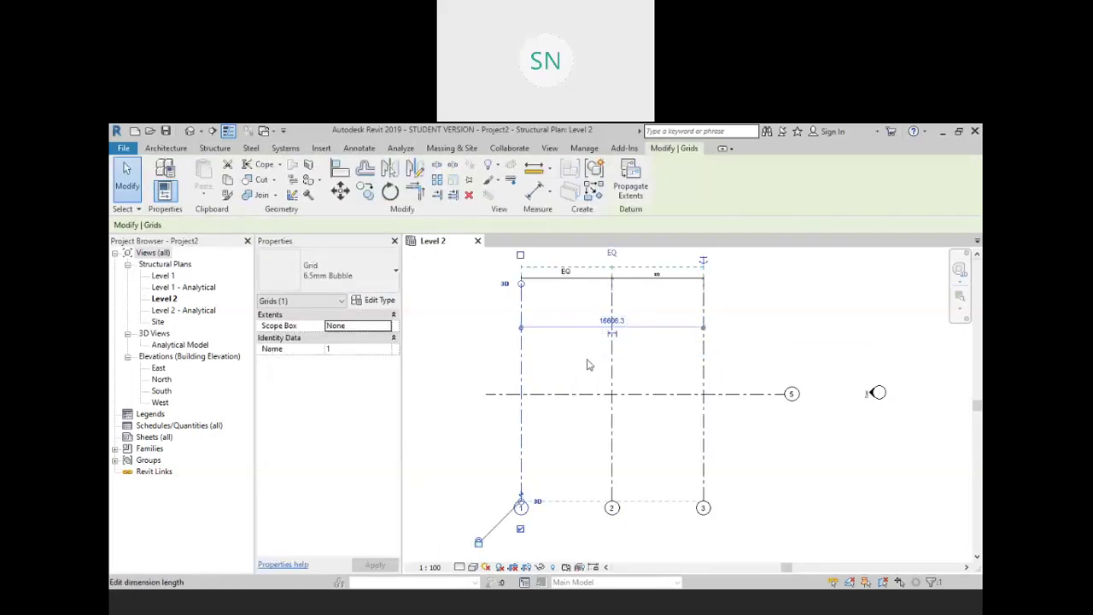
click(573, 417)
click(611, 354)
click(564, 371)
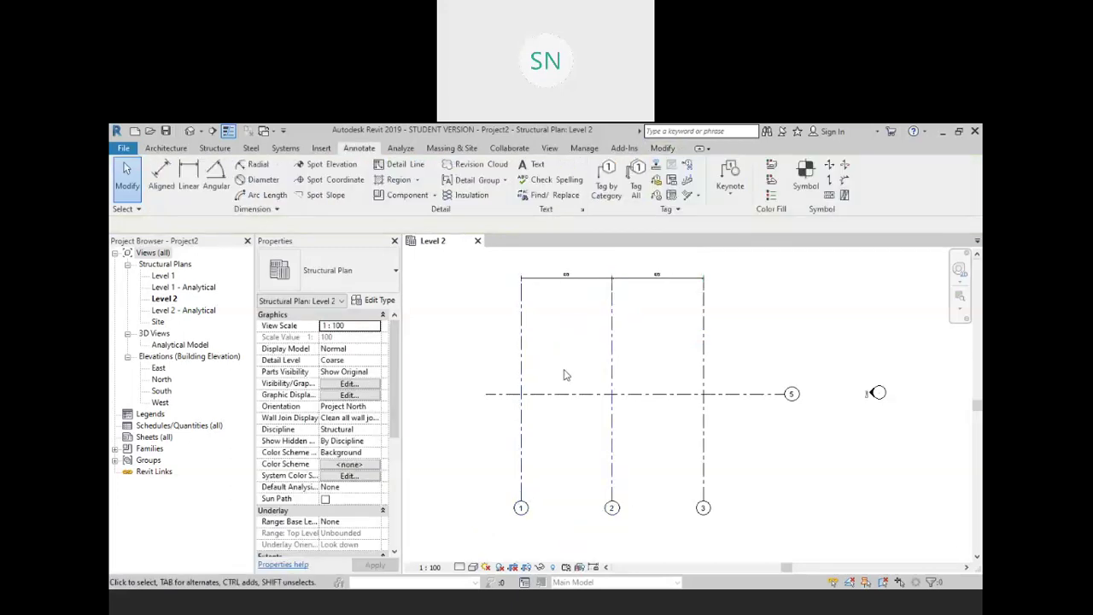
key(u)
key(n)
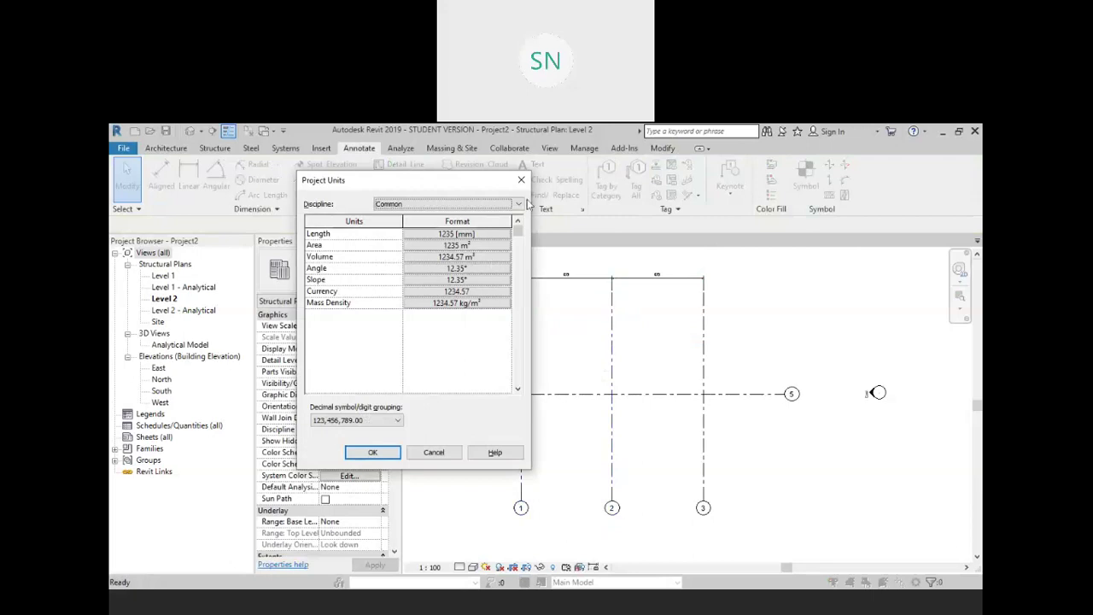
click(520, 179)
Select grid 2 and enter a new, slightly smaller distance to grid 1, then deselect the grid
click(562, 335)
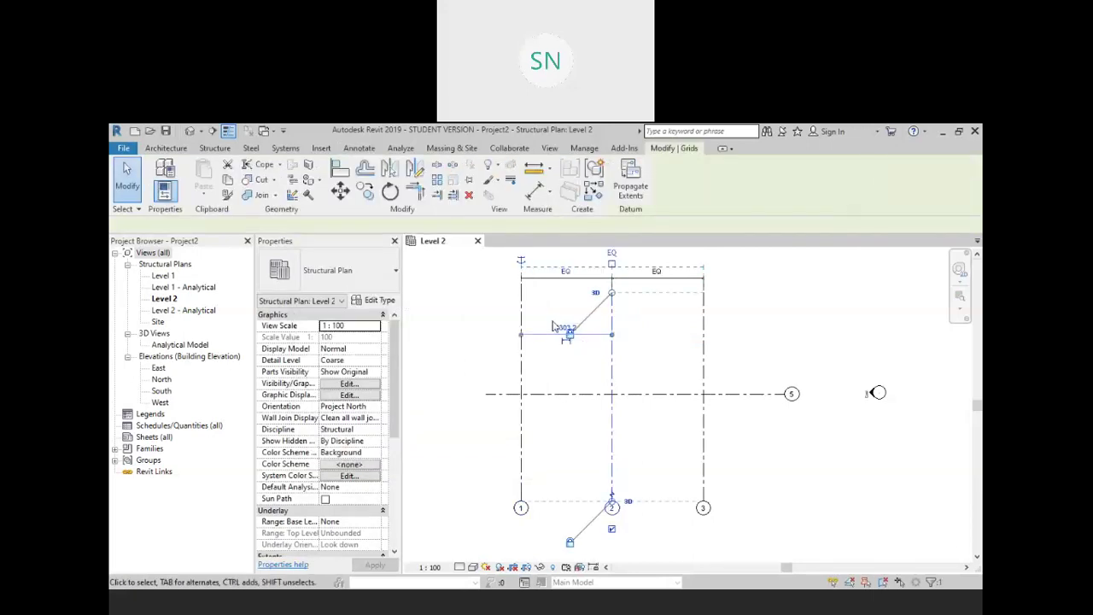
click(567, 331)
text(80)
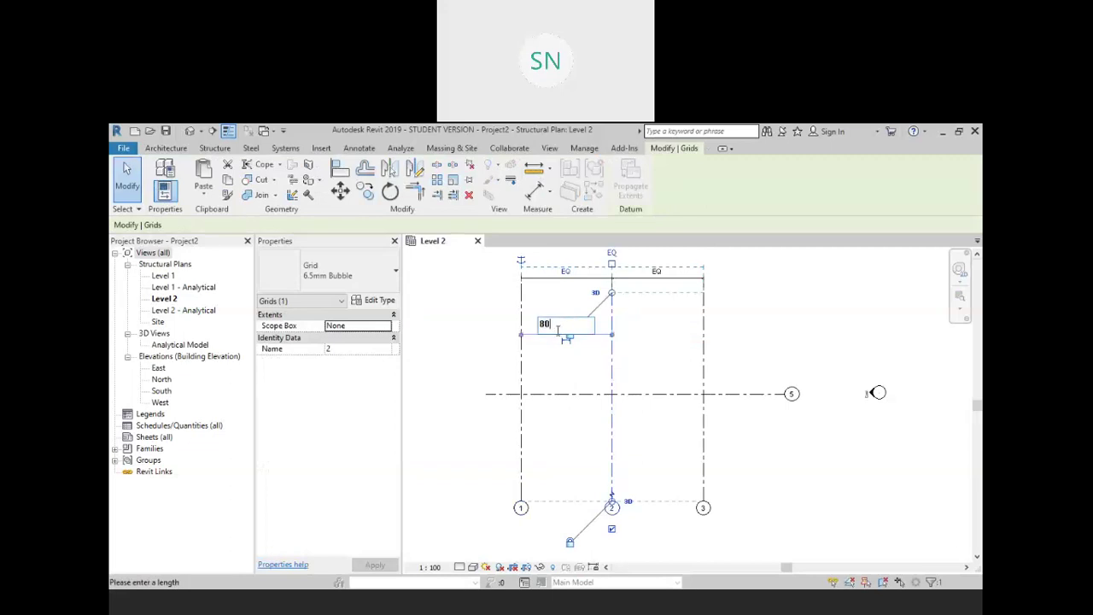
key(Return)
click(665, 347)
middle_drag(686, 388, 617, 355)
scroll(618, 354, down, 1)
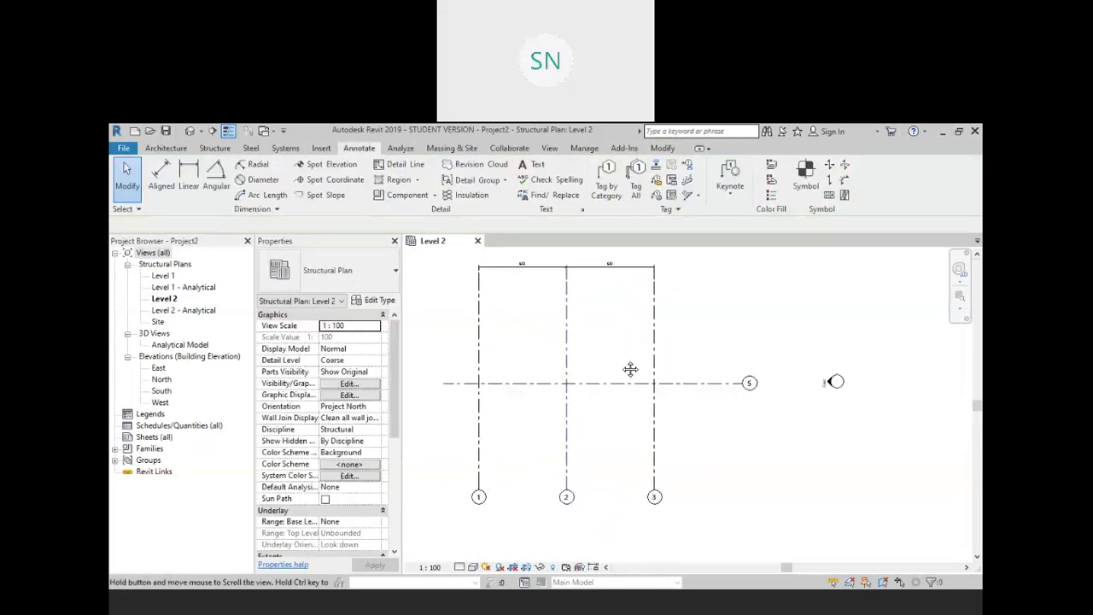
middle_drag(531, 426, 567, 431)
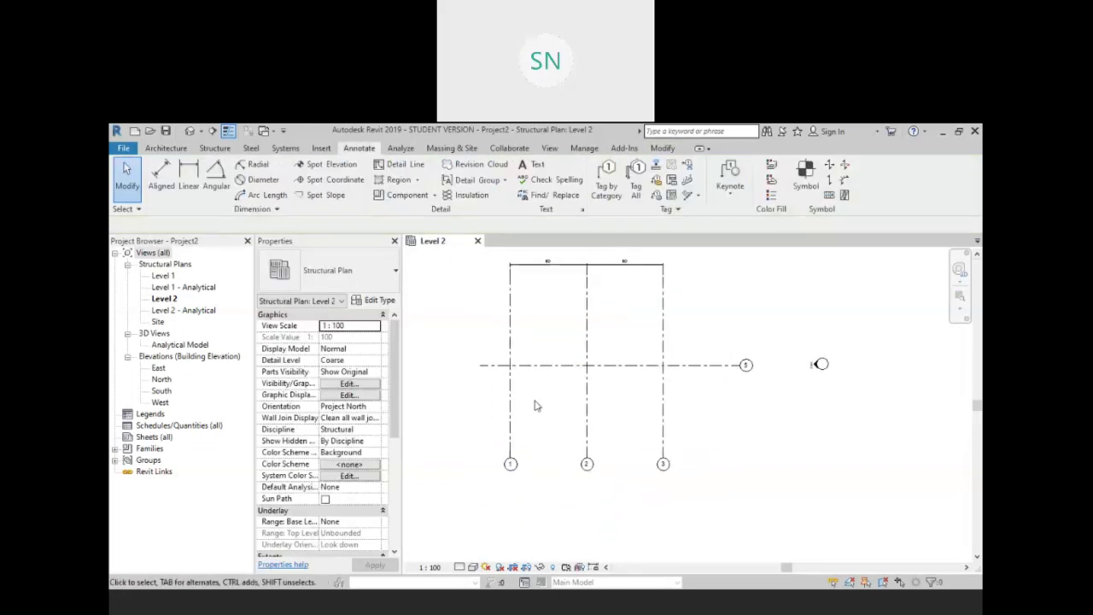
Open the Level 1 plan and the South elevation to examine the grids and the two levels
double_click(162, 277)
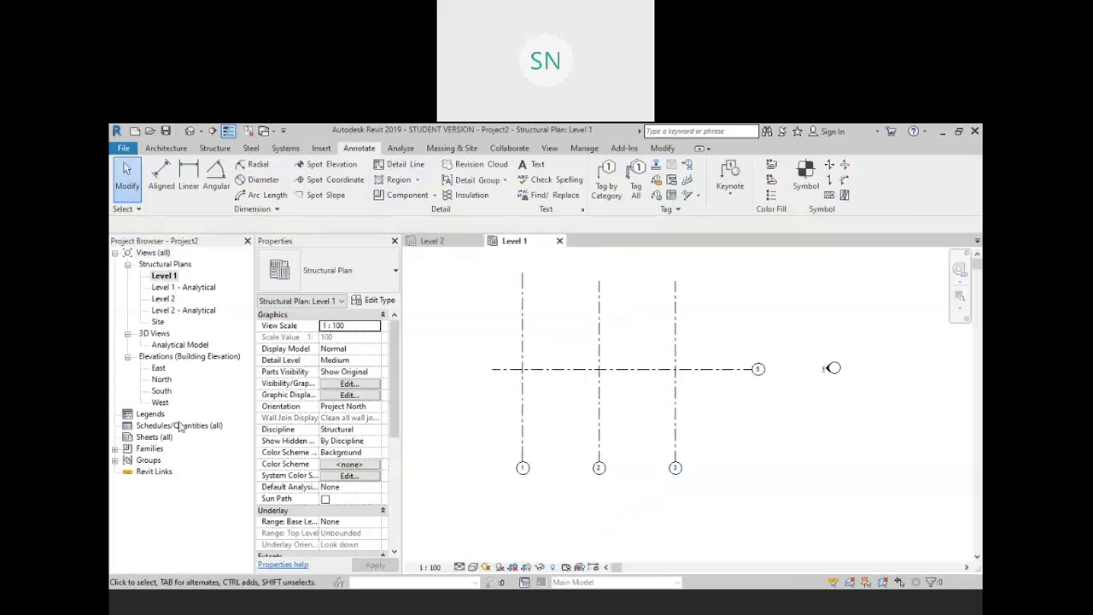
double_click(161, 390)
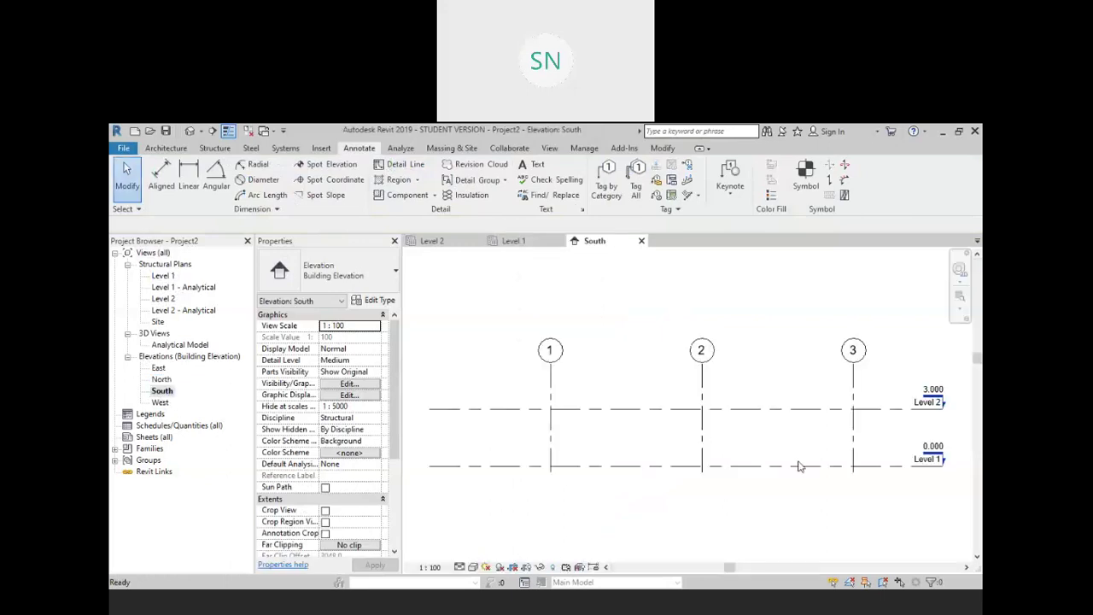
scroll(839, 415, up, 6)
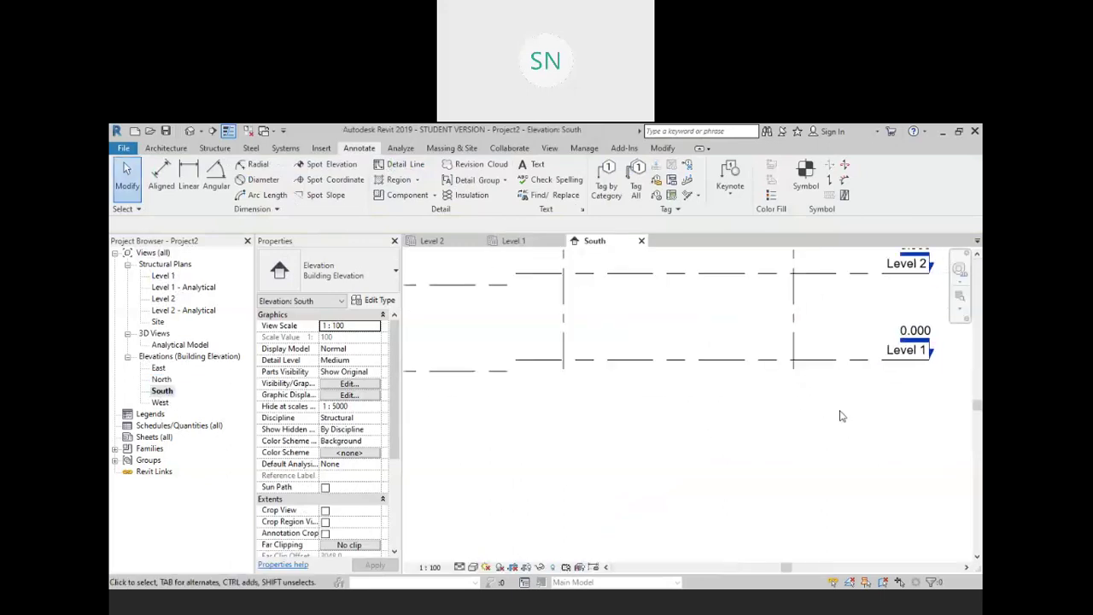
scroll(839, 416, down, 2)
Start placing structural columns on the Level 1 plan with the Concrete-Rectangular-Column type 600 x 750mm
double_click(162, 276)
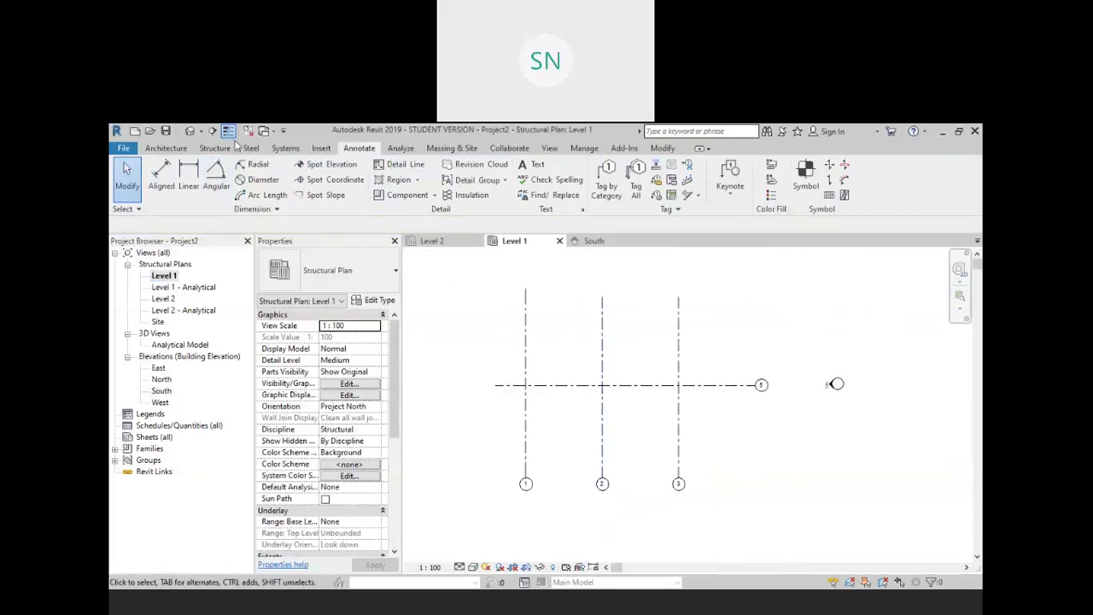
click(209, 148)
click(194, 184)
click(337, 269)
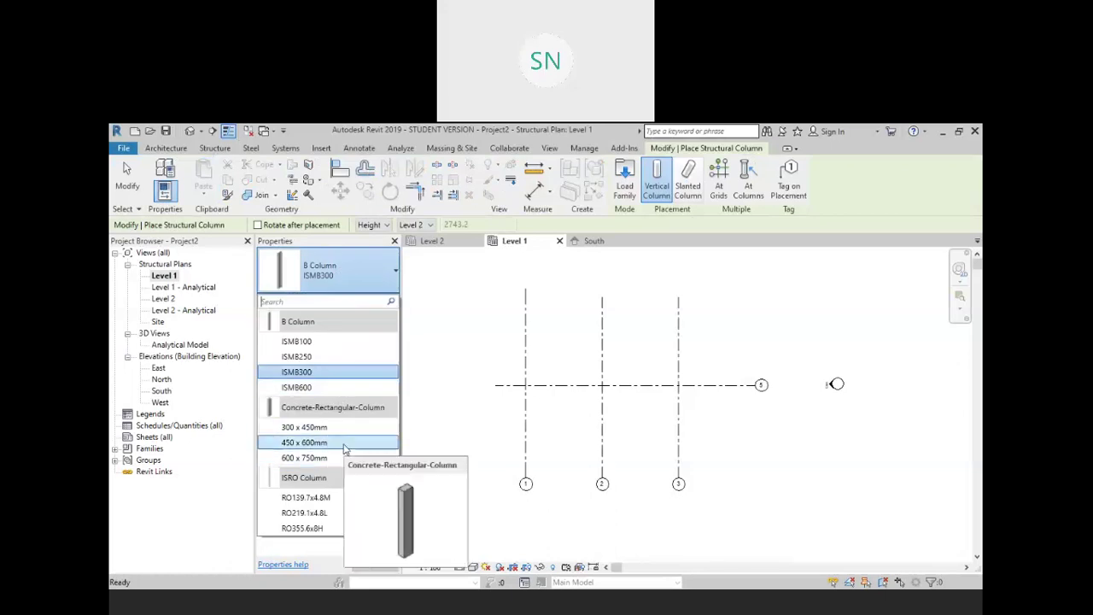
click(345, 444)
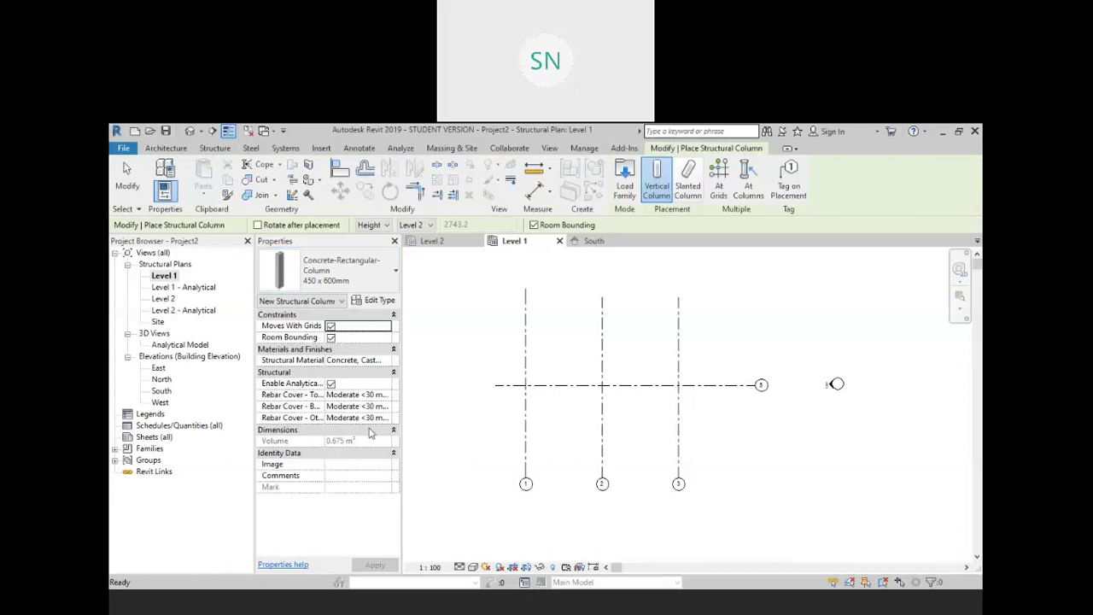
scroll(566, 378, up, 2)
scroll(566, 378, up, 3)
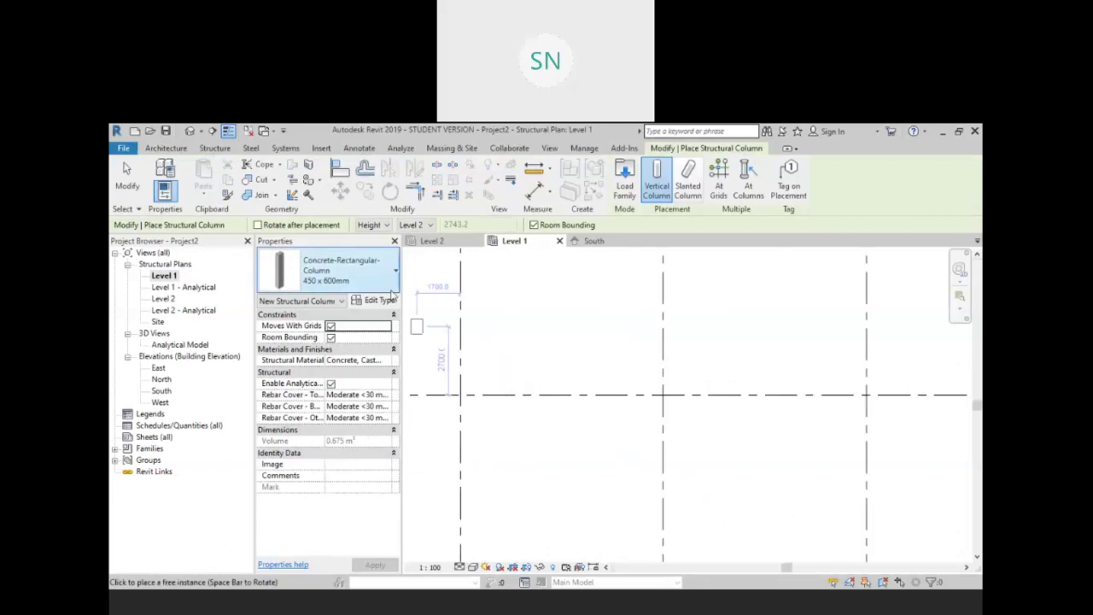
click(333, 271)
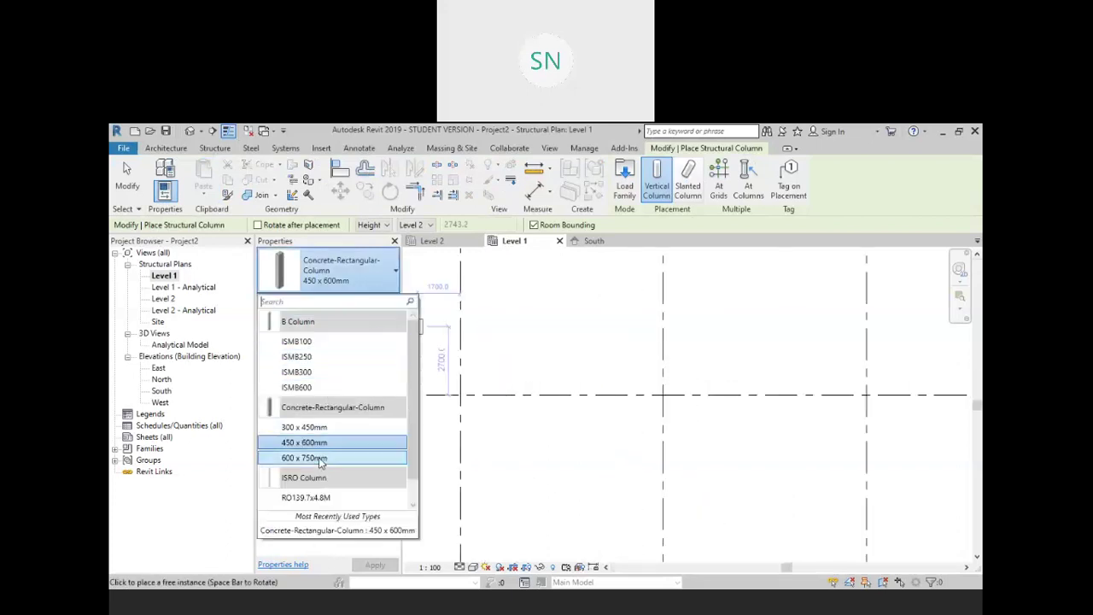
click(320, 459)
Place the columns at the intersections of the horizontal grid with grids 1, 2 and 3 and end the command
middle_drag(541, 439, 608, 435)
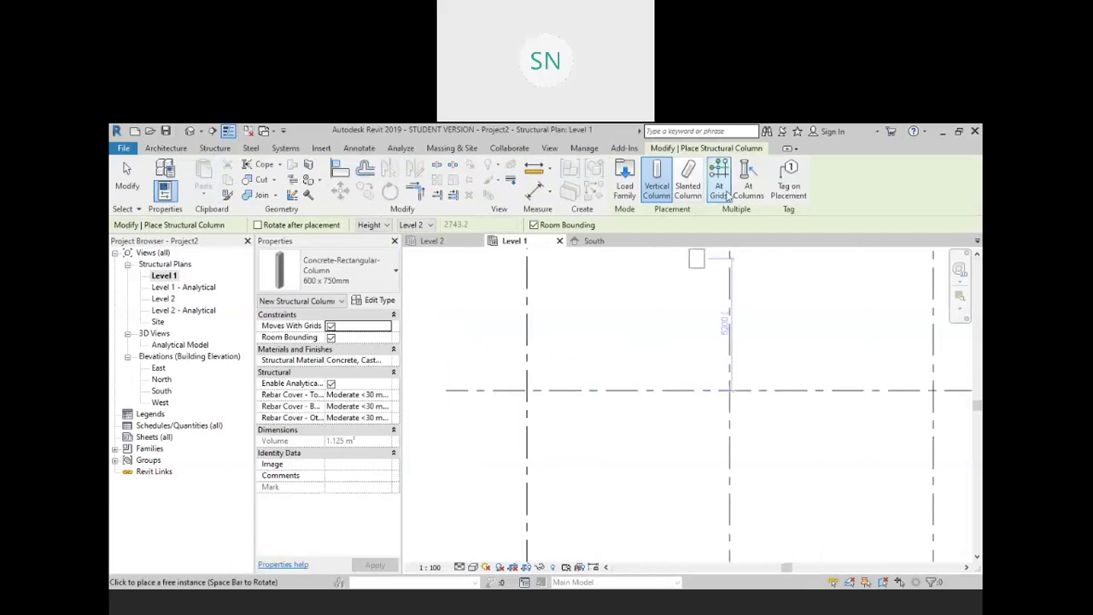
click(722, 187)
scroll(665, 364, down, 3)
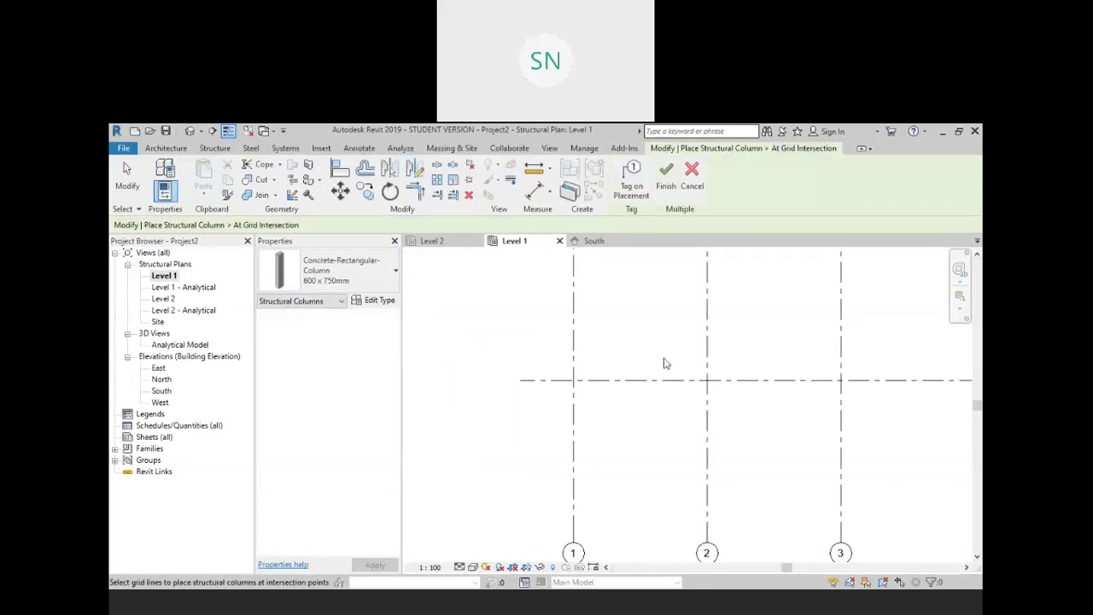
drag(849, 434, 547, 329)
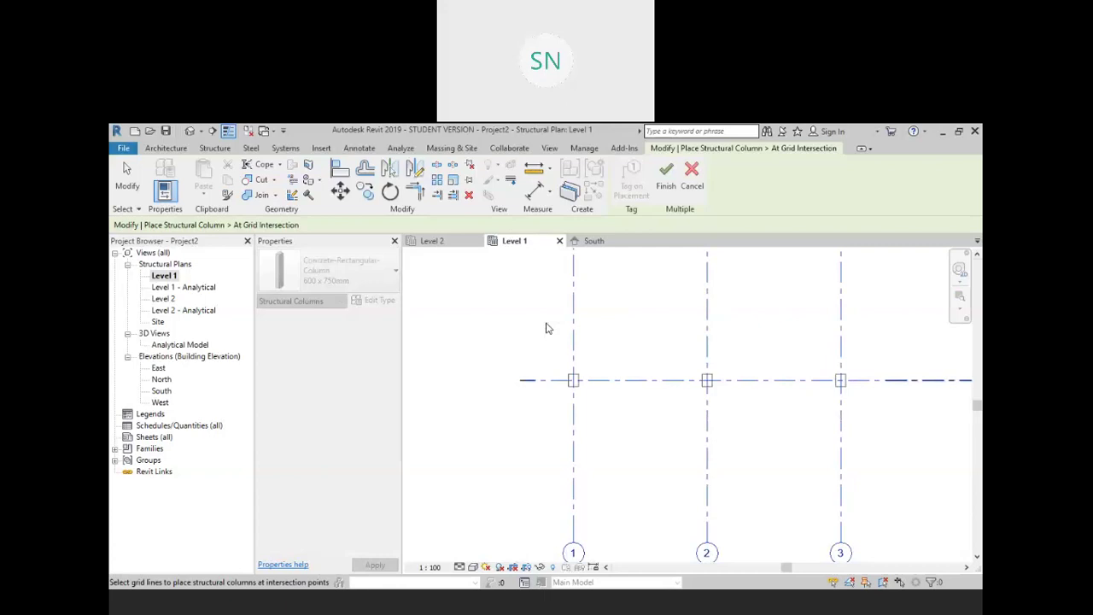
click(666, 179)
middle_drag(637, 325, 585, 326)
right_click(630, 287)
click(649, 291)
right_click(638, 293)
click(627, 348)
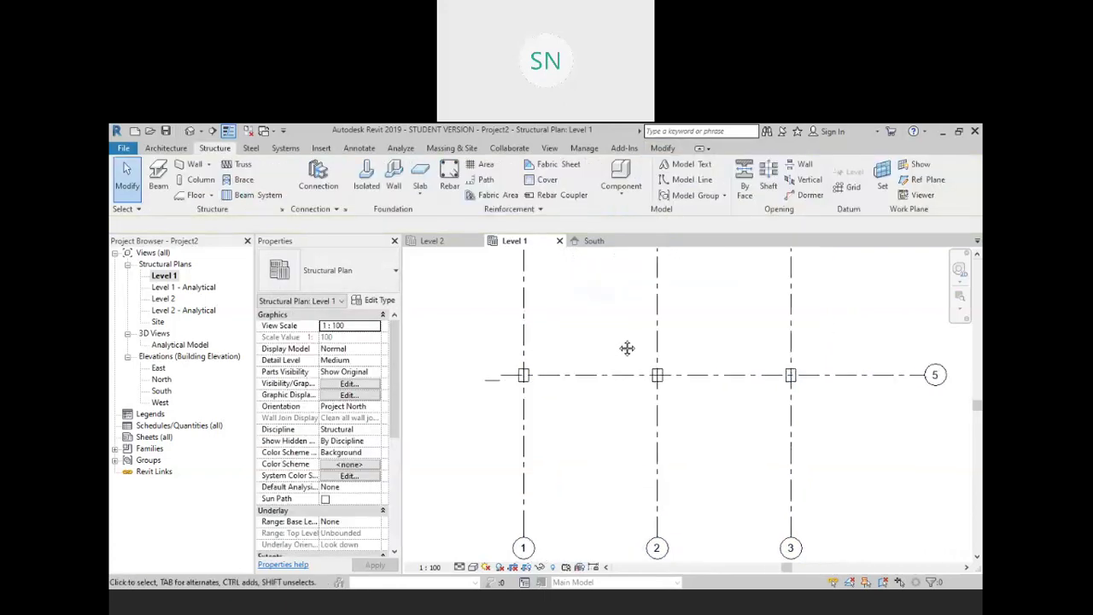
Select the three columns in the 3D view and filter out the analytical columns, keeping only the structural columns
scroll(627, 347, down, 2)
shift+middle_drag(726, 495, 779, 453)
drag(811, 461, 584, 413)
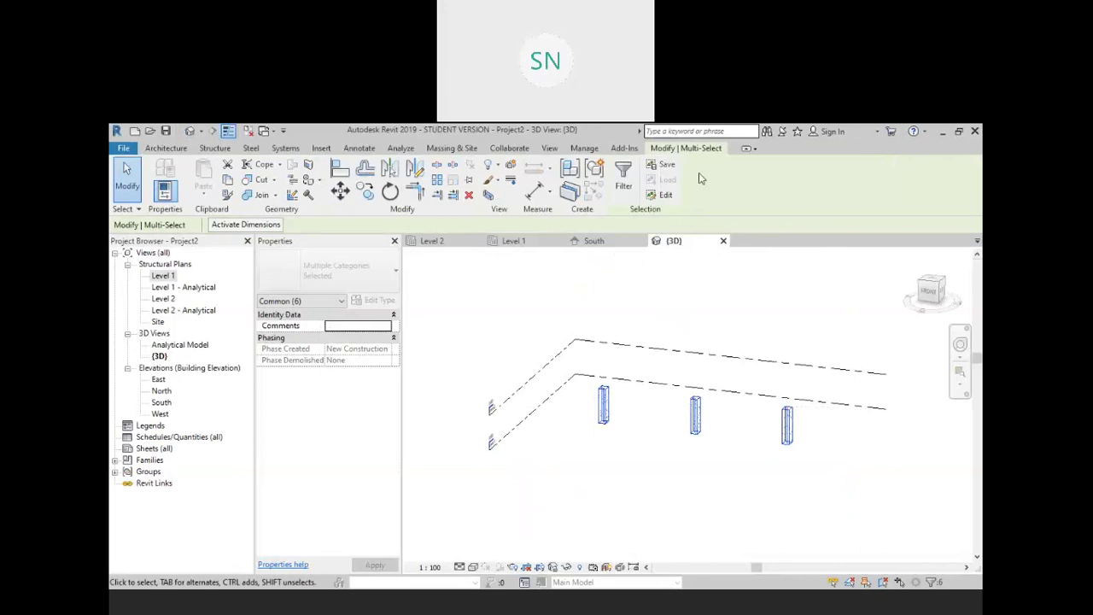
click(623, 177)
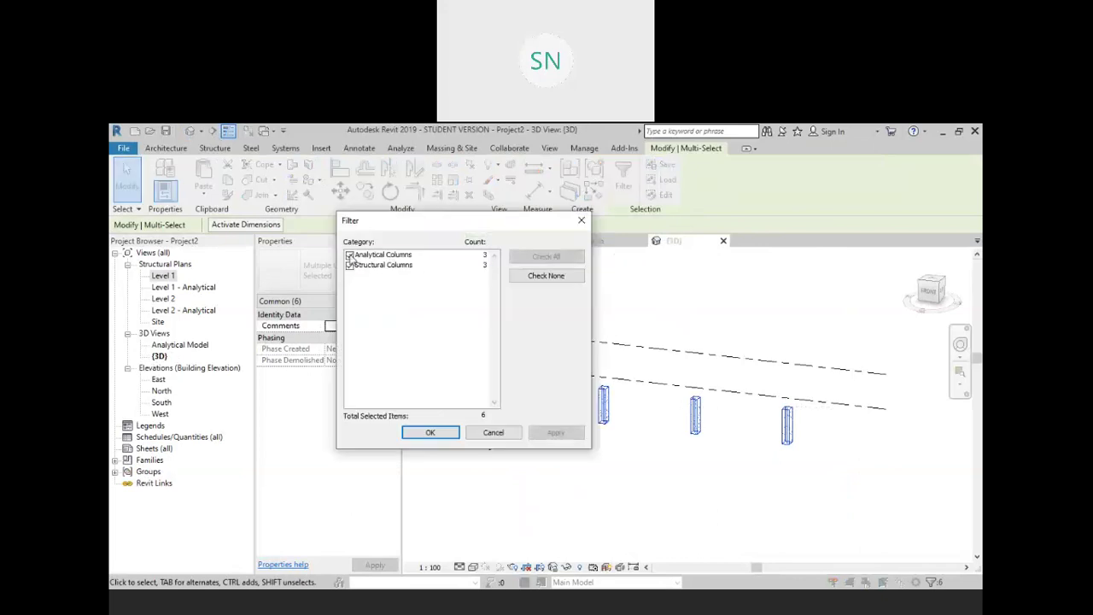
click(349, 255)
click(548, 431)
click(430, 432)
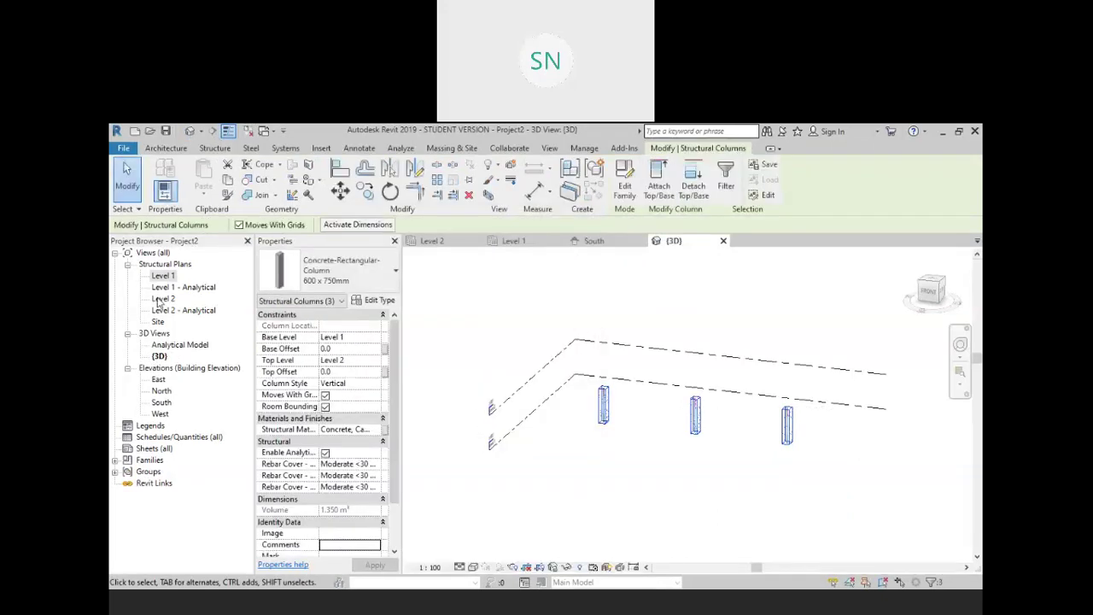
Set the three columns' base offset to -914.4 and top offset to 914.4, apply the values and clear the selection
click(338, 350)
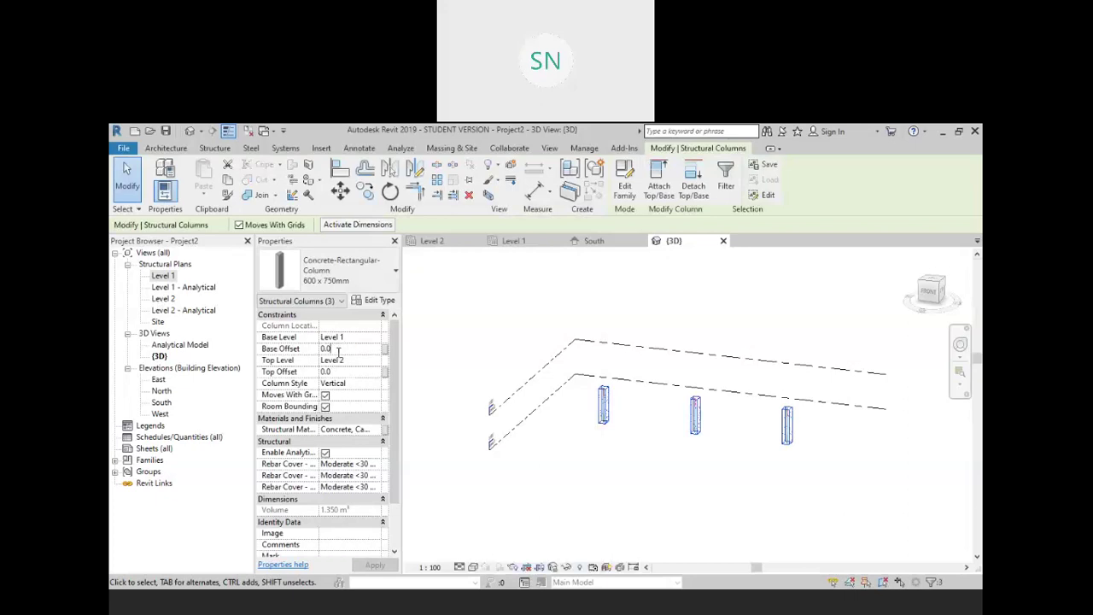
text(-3)
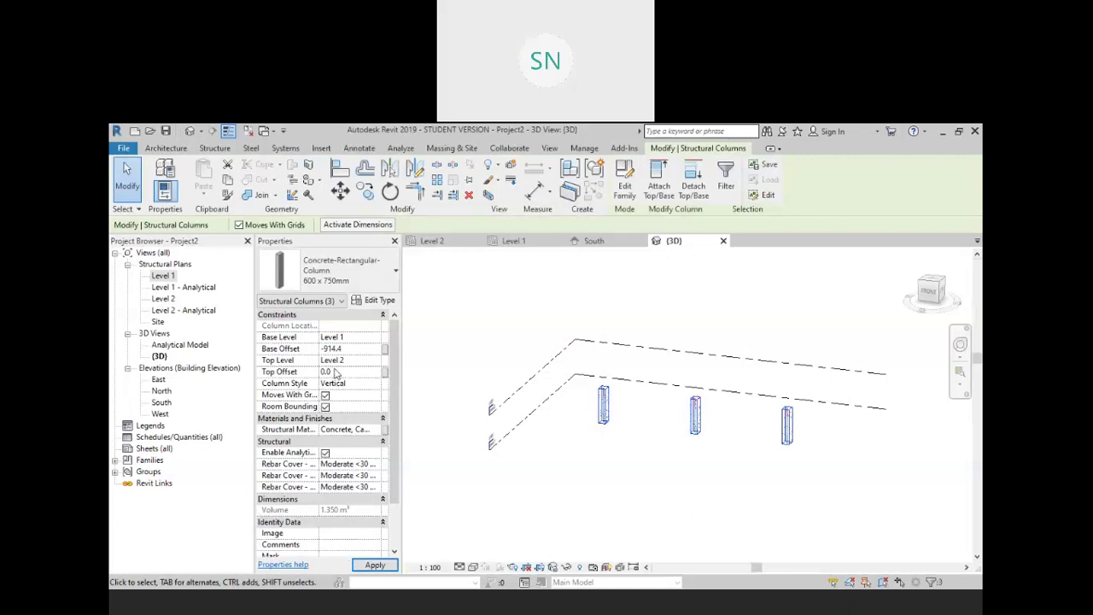
text(914.4)
click(375, 565)
click(629, 504)
middle_drag(655, 494, 668, 497)
Start placing beams on the Level 2 plan with the Concrete-Rectangular Beam type 400 x 800mm
double_click(163, 298)
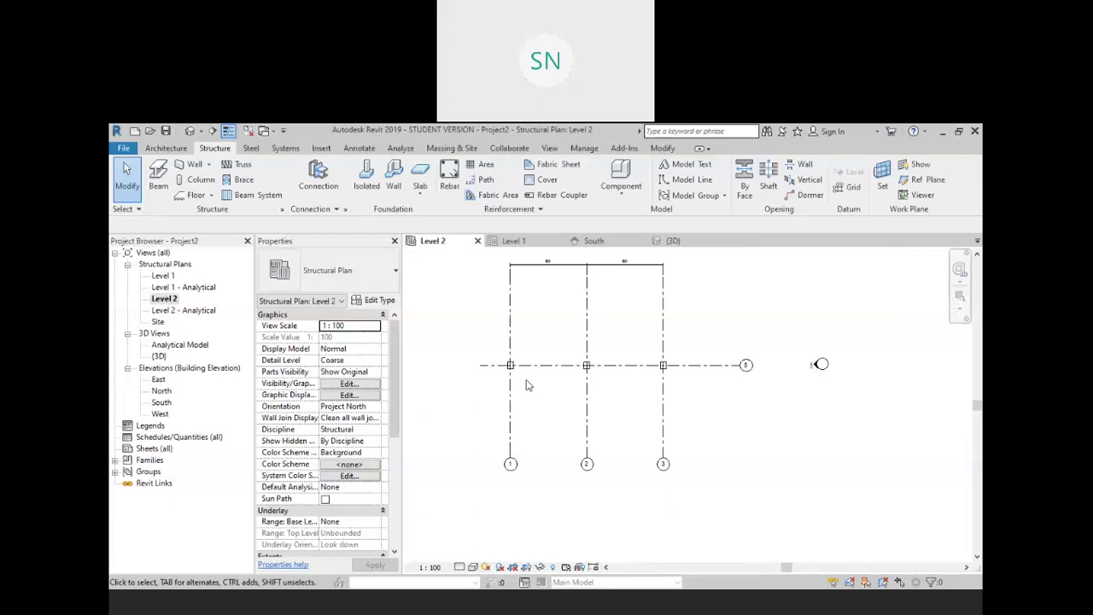
scroll(530, 385, up, 3)
middle_drag(616, 407, 538, 401)
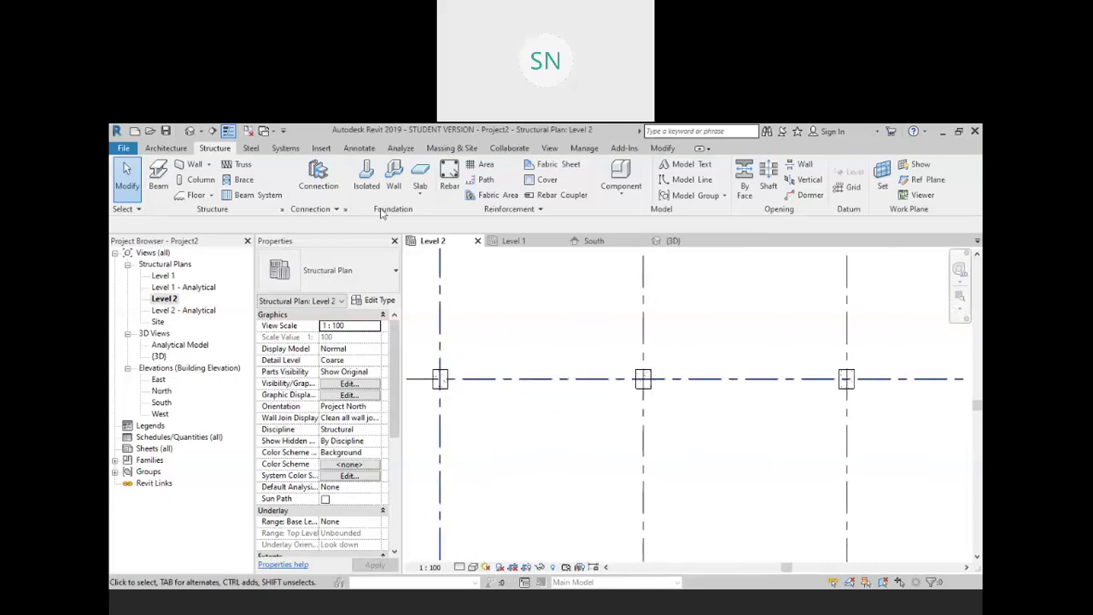
click(155, 182)
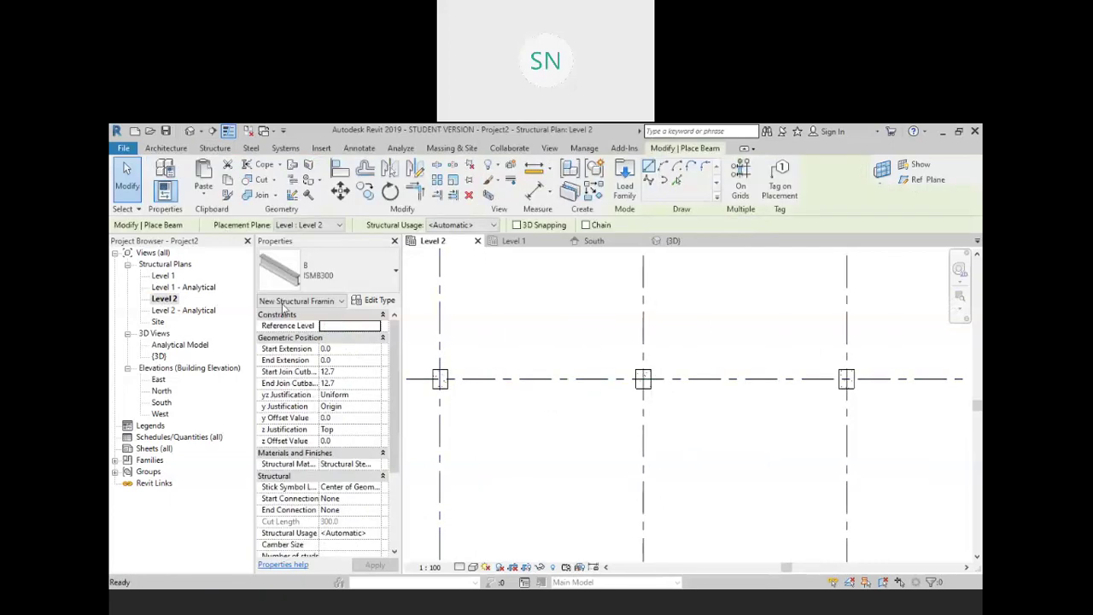
click(317, 271)
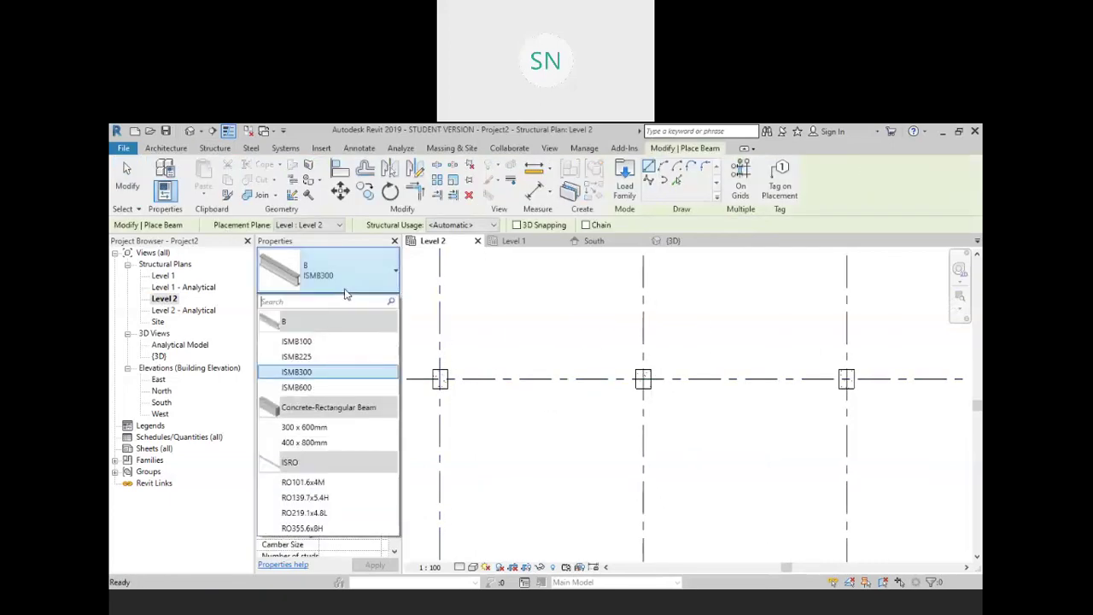
click(329, 444)
Draw the beam along grid 5 from the column at grid 1 to the column at grid 3 and end the command
scroll(455, 367, up, 2)
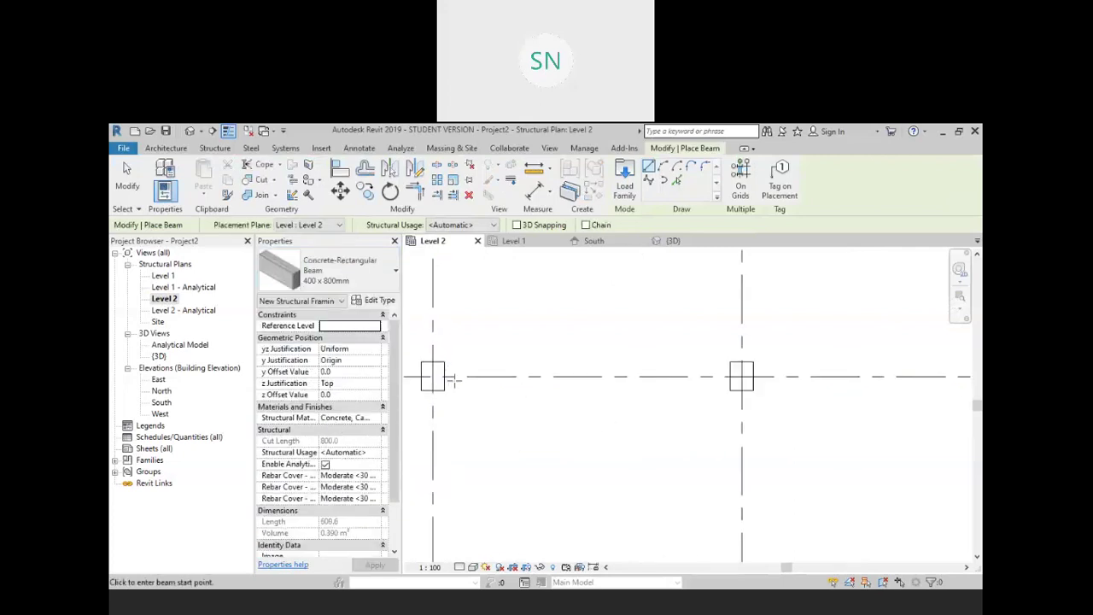
click(432, 376)
scroll(840, 393, down, 1)
middle_drag(840, 393, 632, 407)
scroll(631, 407, up, 1)
click(836, 393)
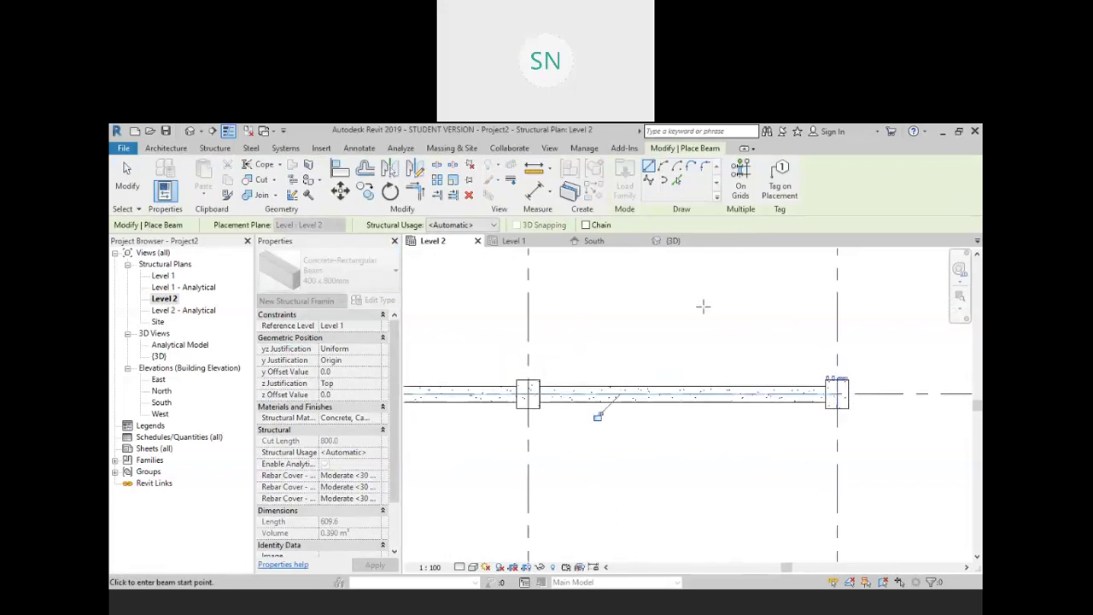
right_click(702, 305)
click(741, 314)
right_click(741, 312)
click(768, 319)
scroll(778, 413, down, 3)
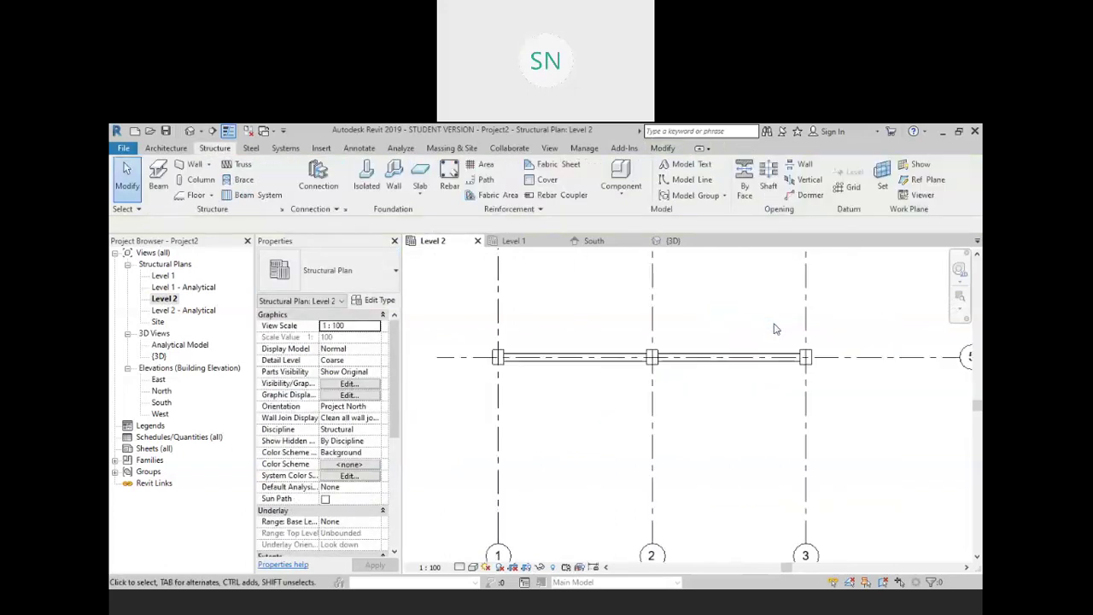
Set the spacing between grids 1 and 2 to 6000 mm on the Level 2 plan and clear the selection
middle_drag(618, 298, 613, 344)
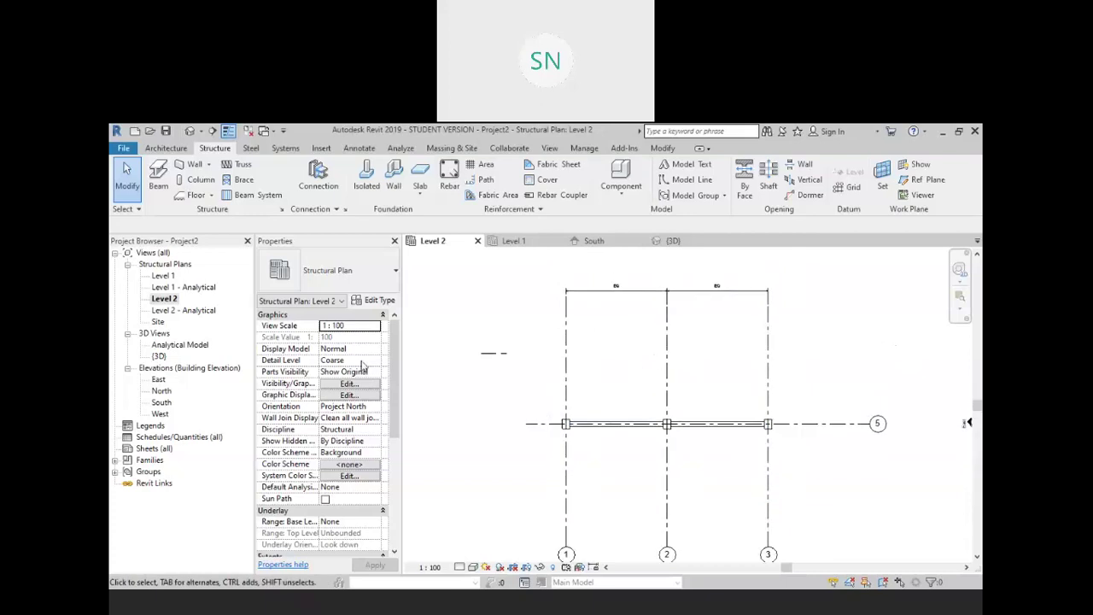
click(670, 354)
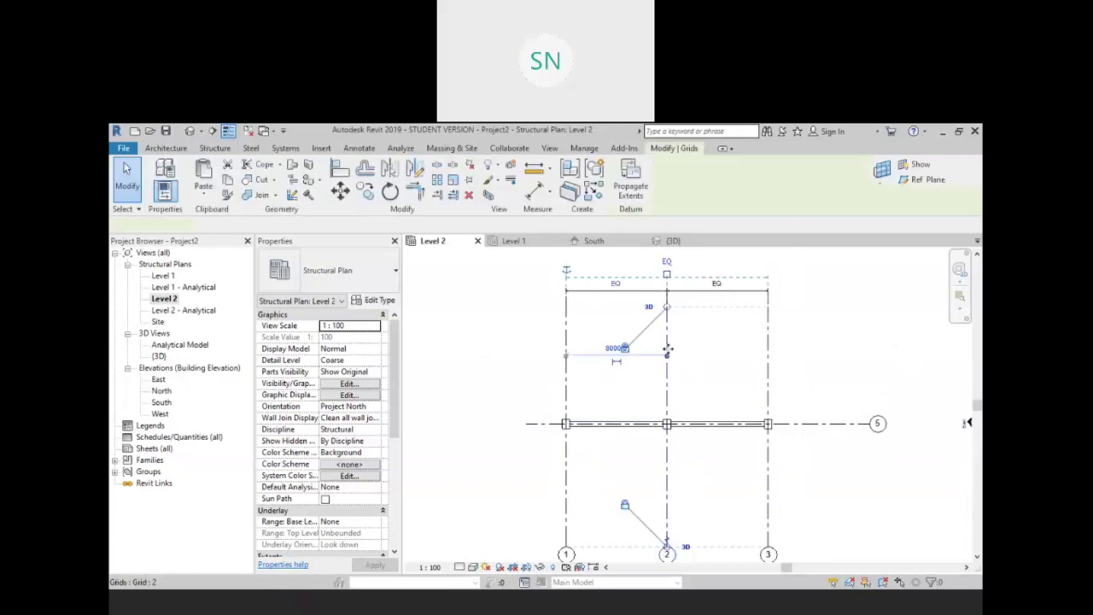
click(615, 348)
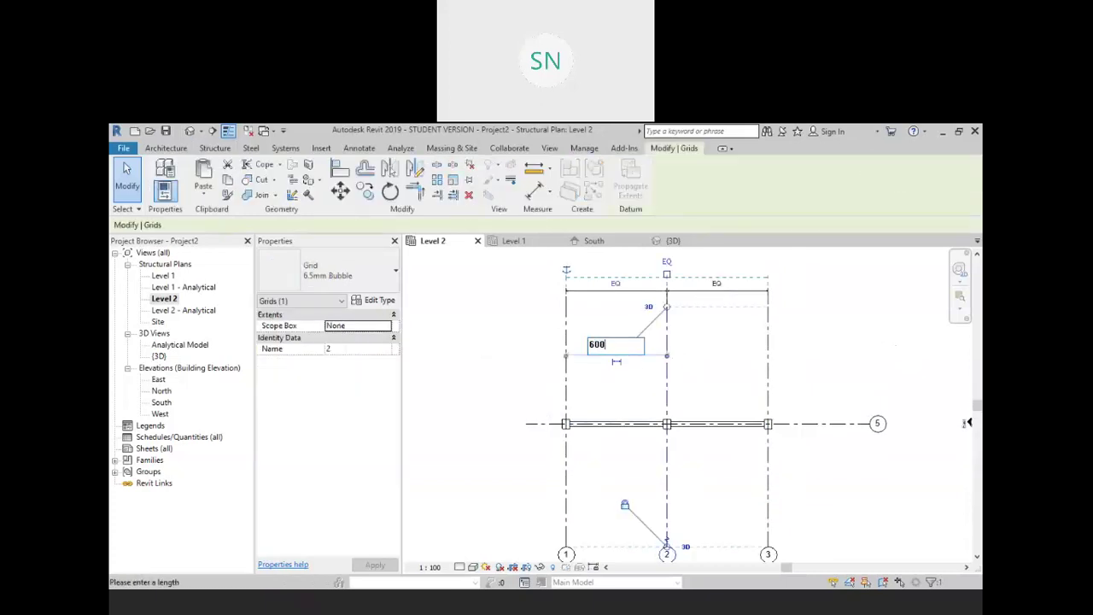
key(Return)
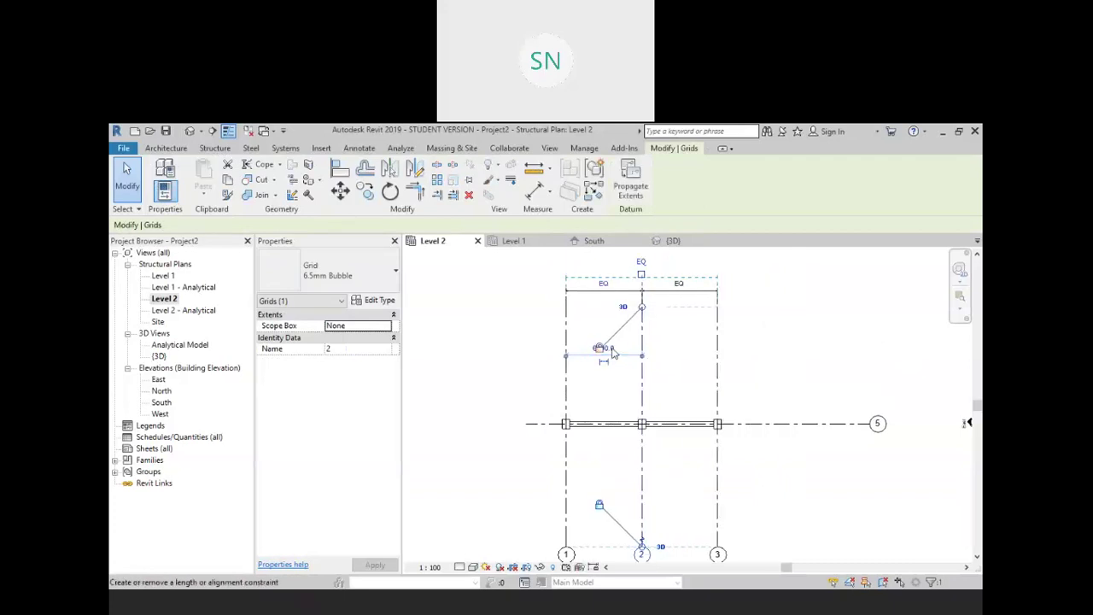
click(791, 391)
middle_drag(749, 444, 674, 365)
scroll(598, 373, up, 2)
middle_drag(590, 376, 691, 417)
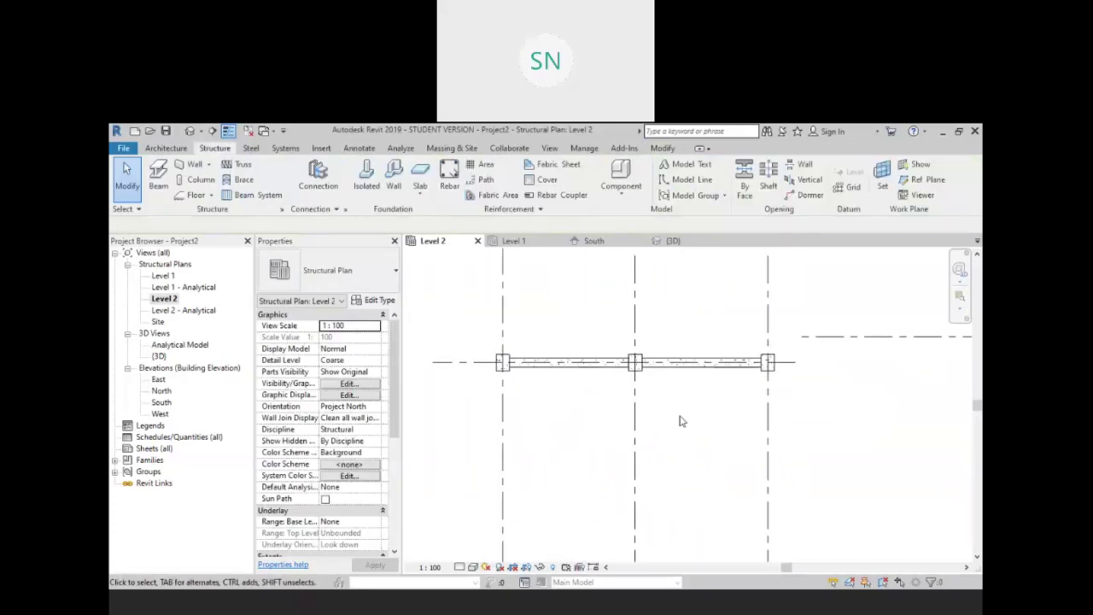
middle_drag(528, 358, 538, 360)
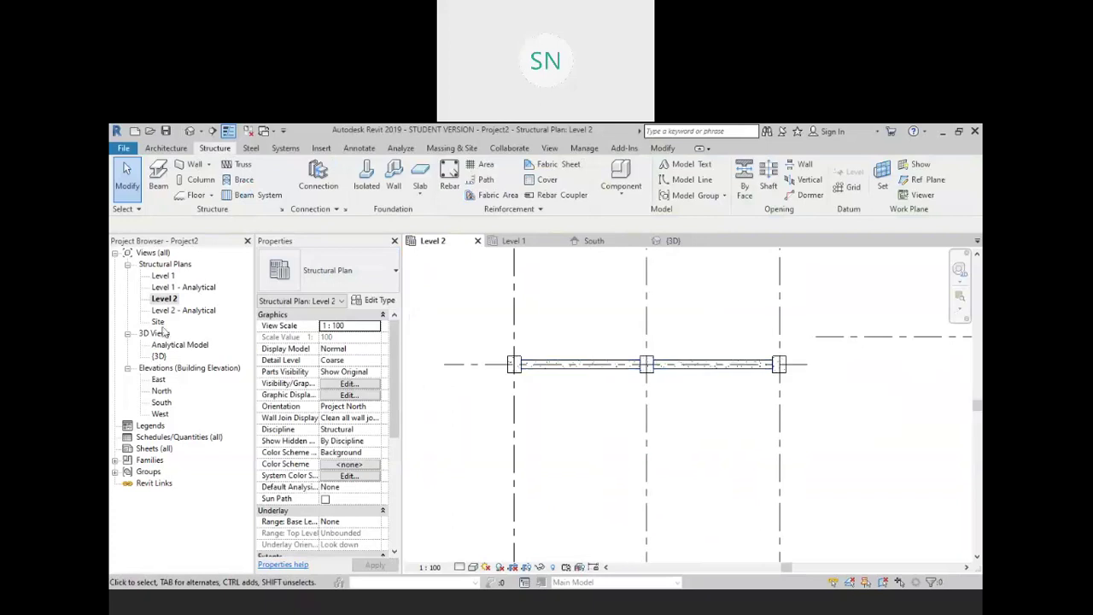
Place M_Footing-Rectangular 1800 x 1200 x 450mm isolated foundations at all three columns in the 3D view and end the command
double_click(164, 275)
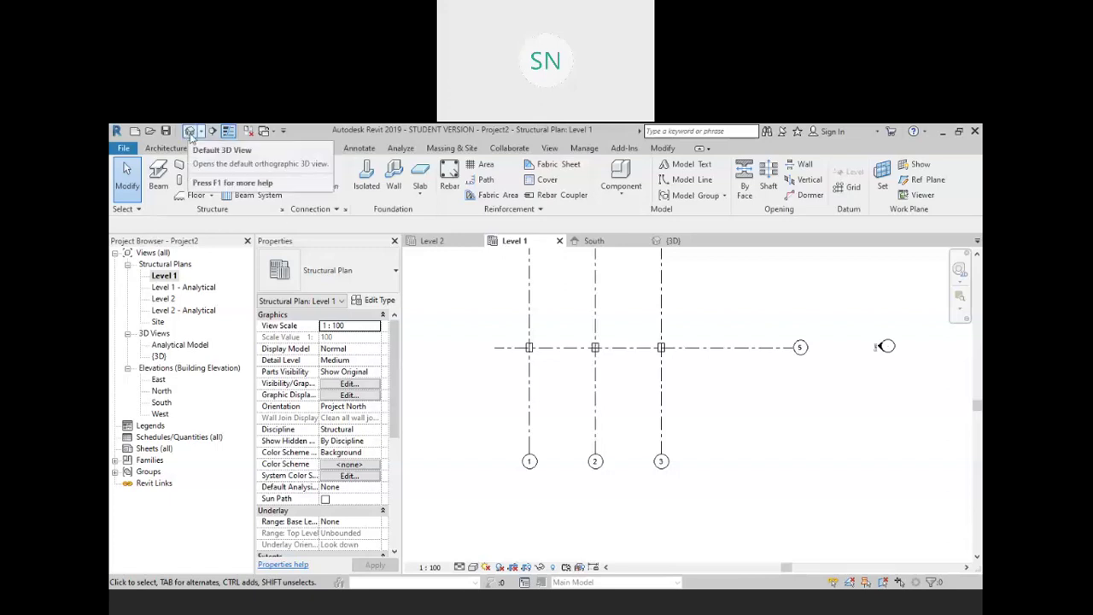
click(190, 131)
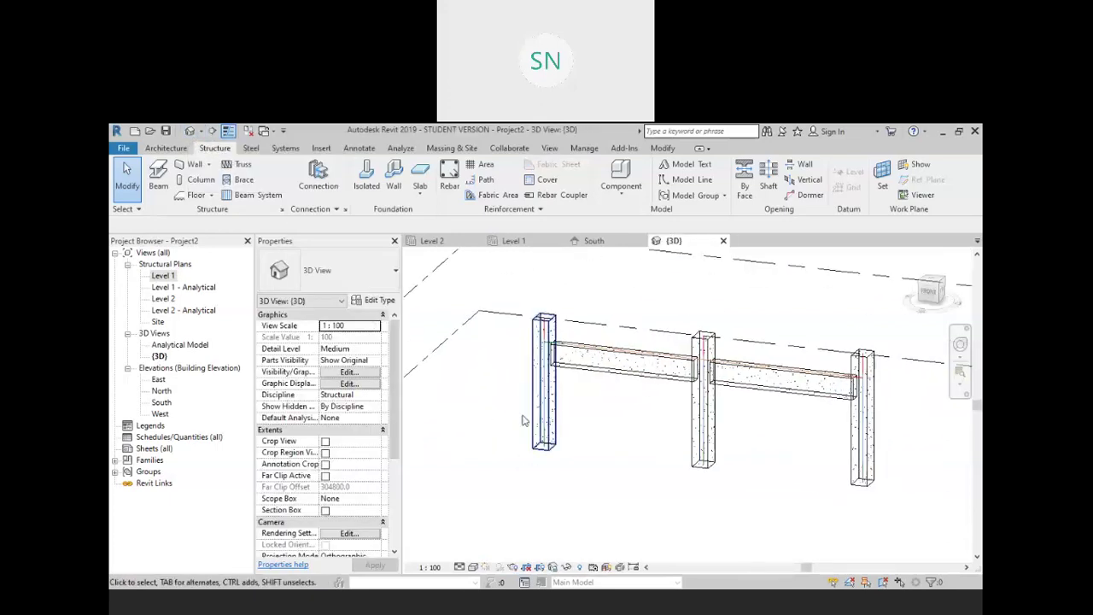
click(367, 181)
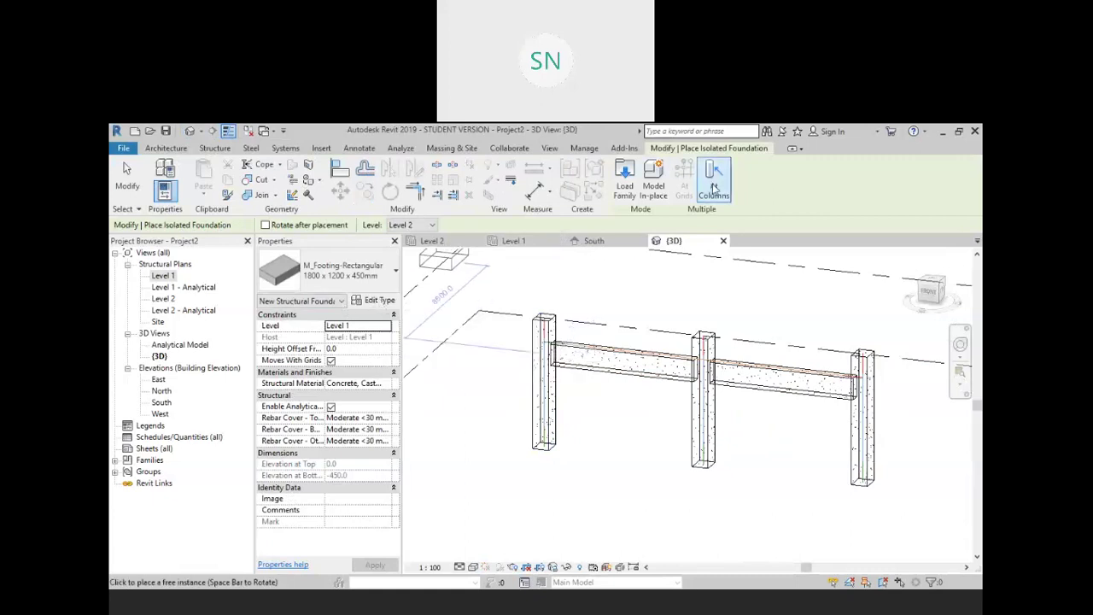
click(713, 184)
click(546, 410)
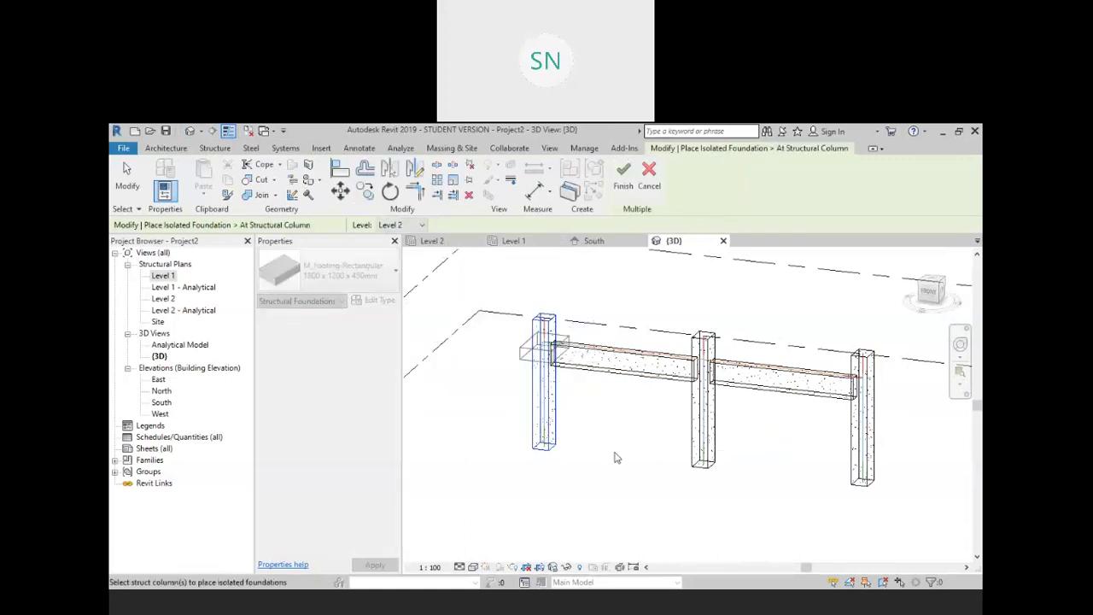
click(702, 427)
click(868, 430)
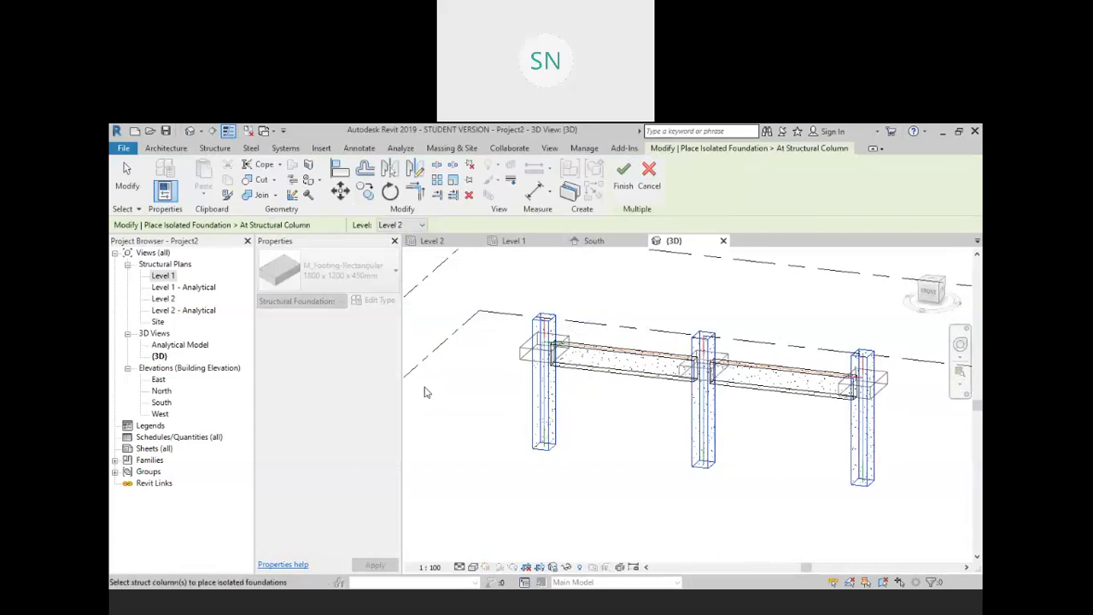
click(623, 172)
right_click(575, 273)
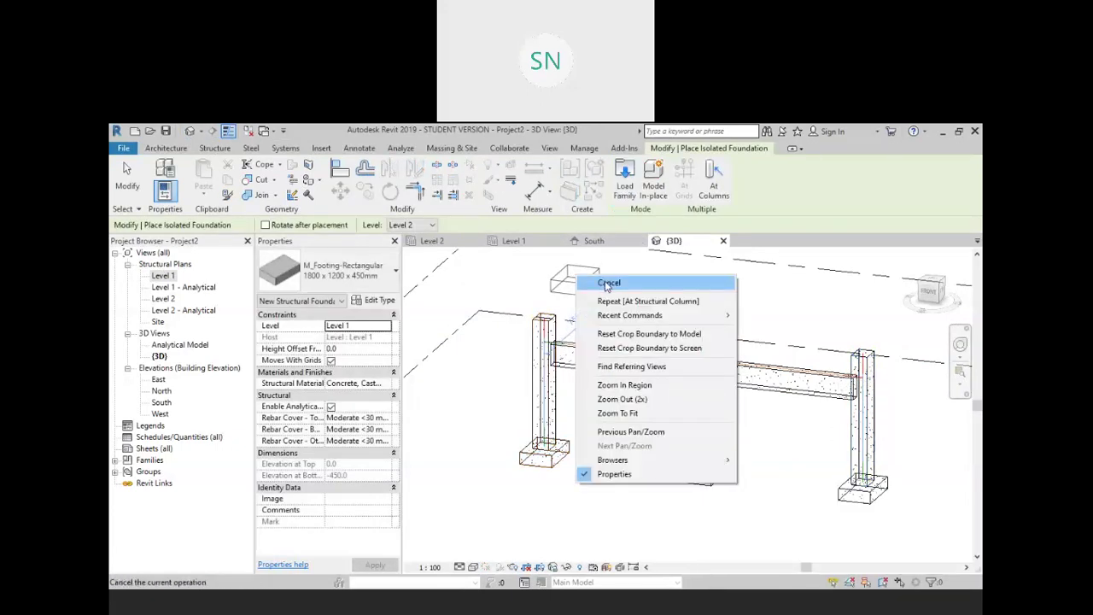
click(606, 284)
right_click(607, 284)
click(631, 293)
middle_drag(698, 483, 727, 498)
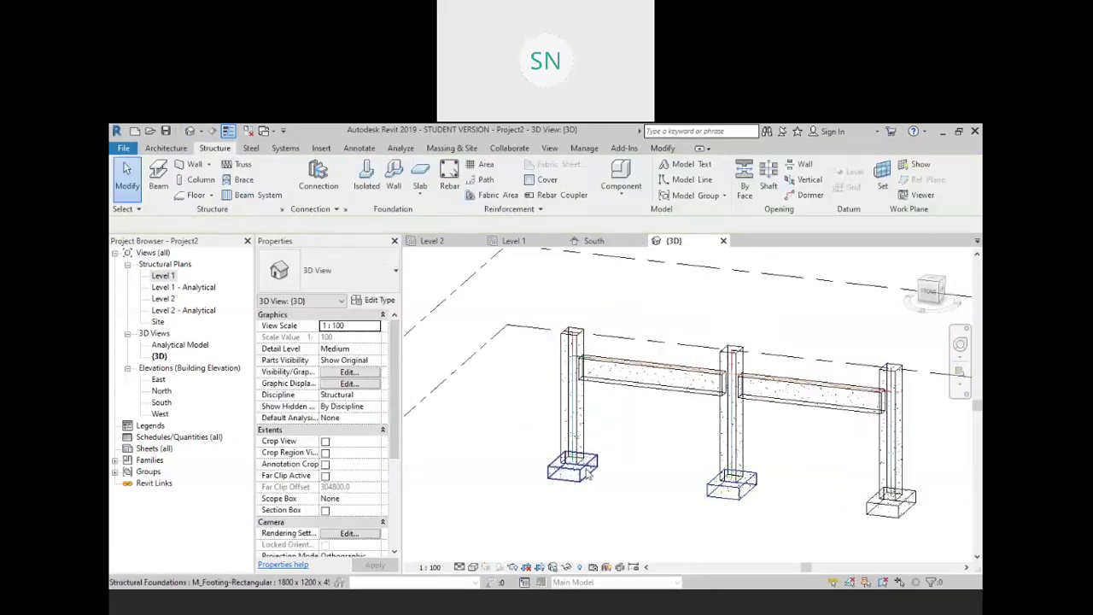
scroll(528, 394, down, 1)
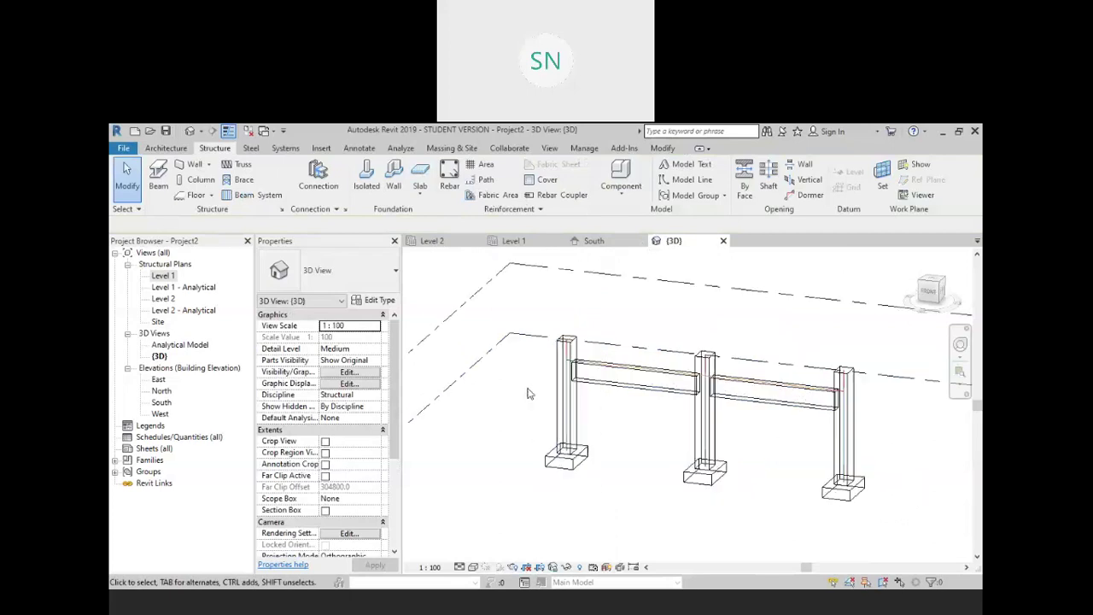
Draw a section on the Level 1 plan along grid 5 through all three columns and end the command
double_click(163, 276)
scroll(613, 389, up, 4)
middle_drag(615, 377, 637, 387)
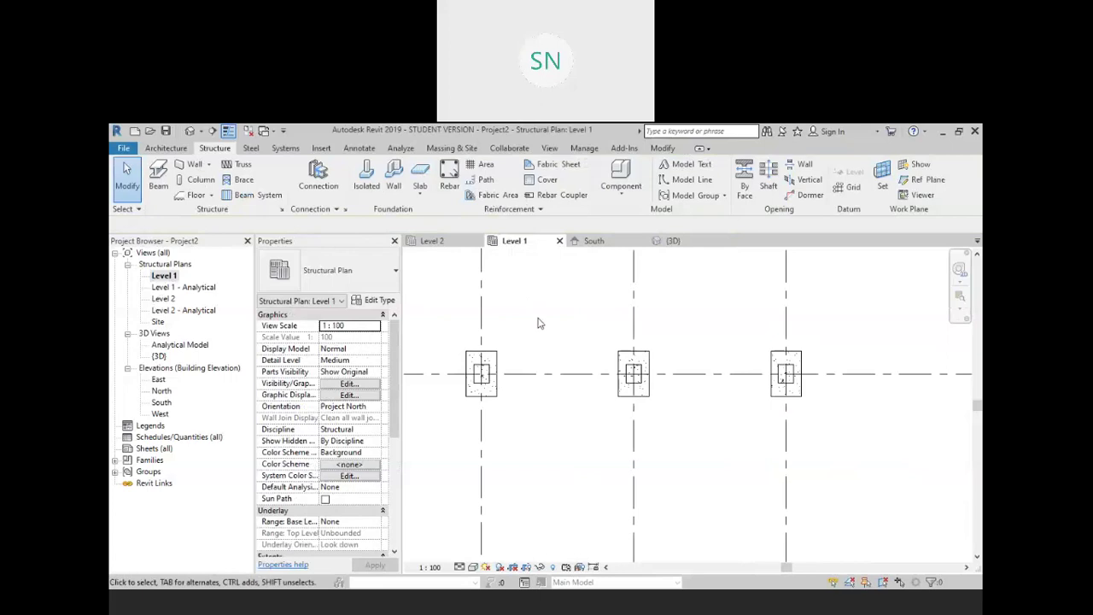
click(211, 132)
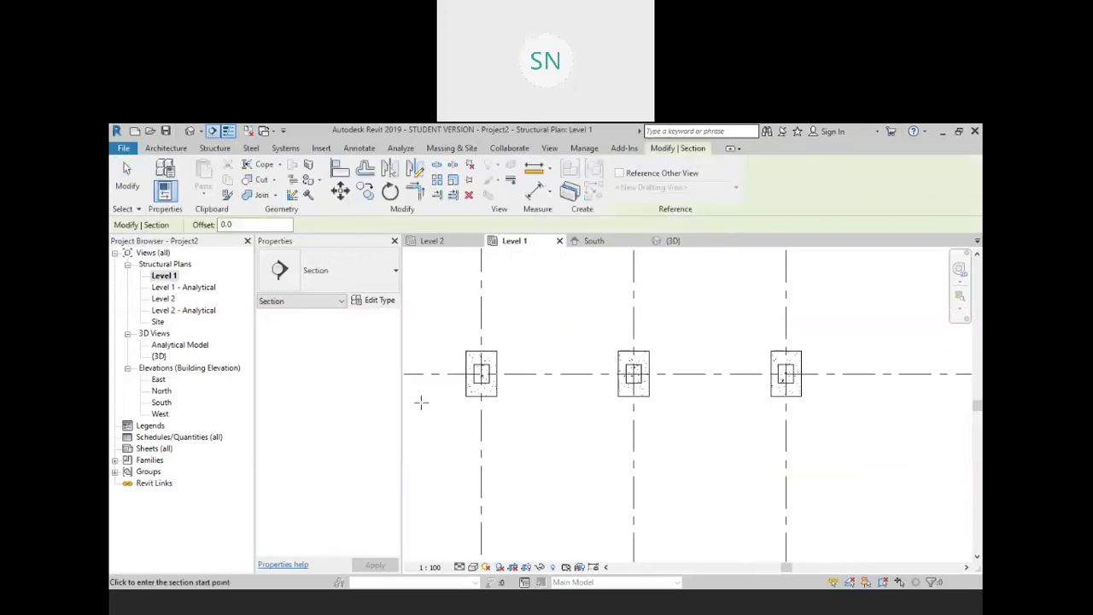
click(410, 373)
click(876, 373)
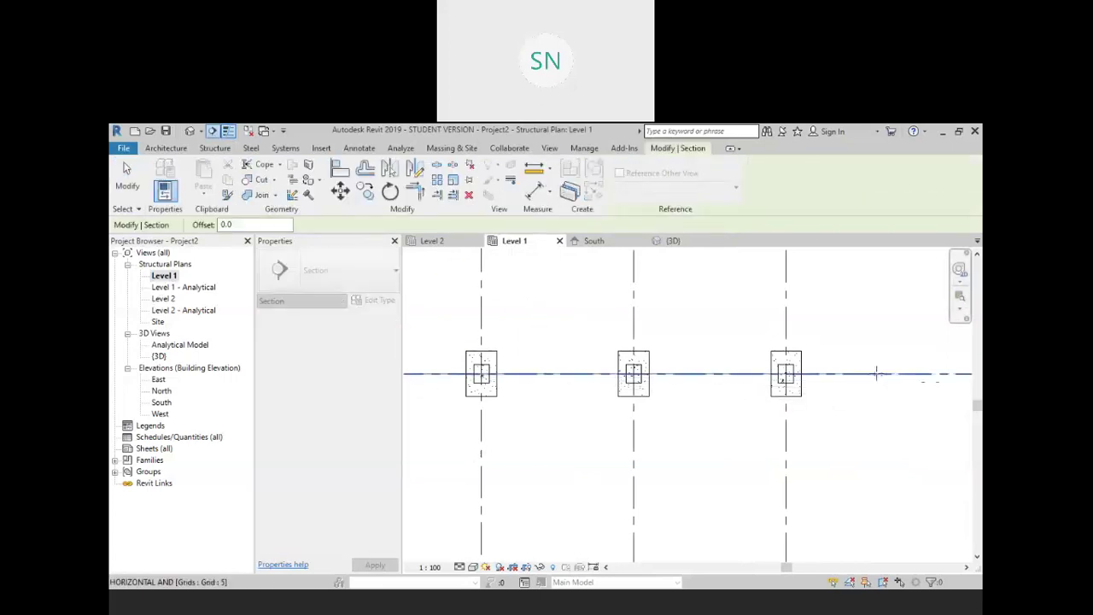
right_click(866, 342)
click(887, 271)
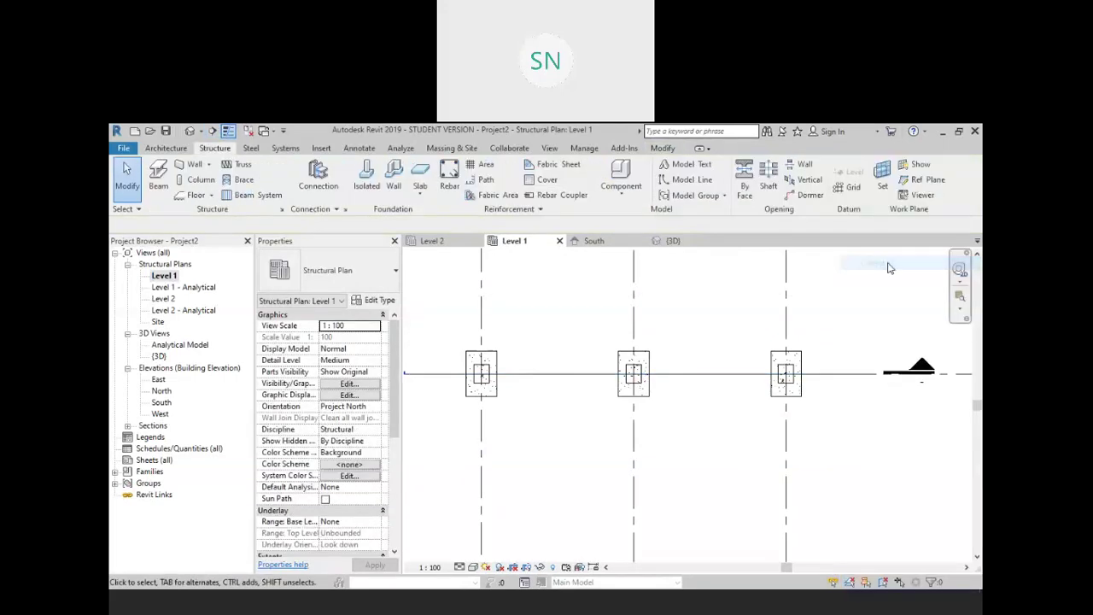
Draw a vertical section between grids 1 and 2 across grid 5, extend its view depth past the grid 1 column and deselect it
middle_drag(869, 328, 633, 421)
click(213, 129)
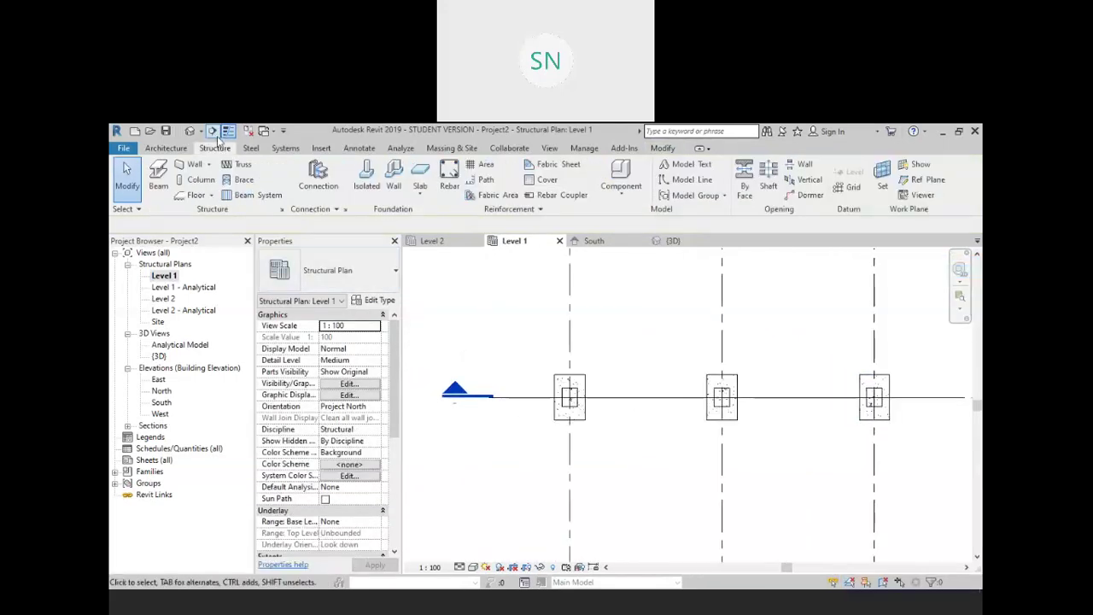
click(653, 340)
click(653, 461)
click(626, 360)
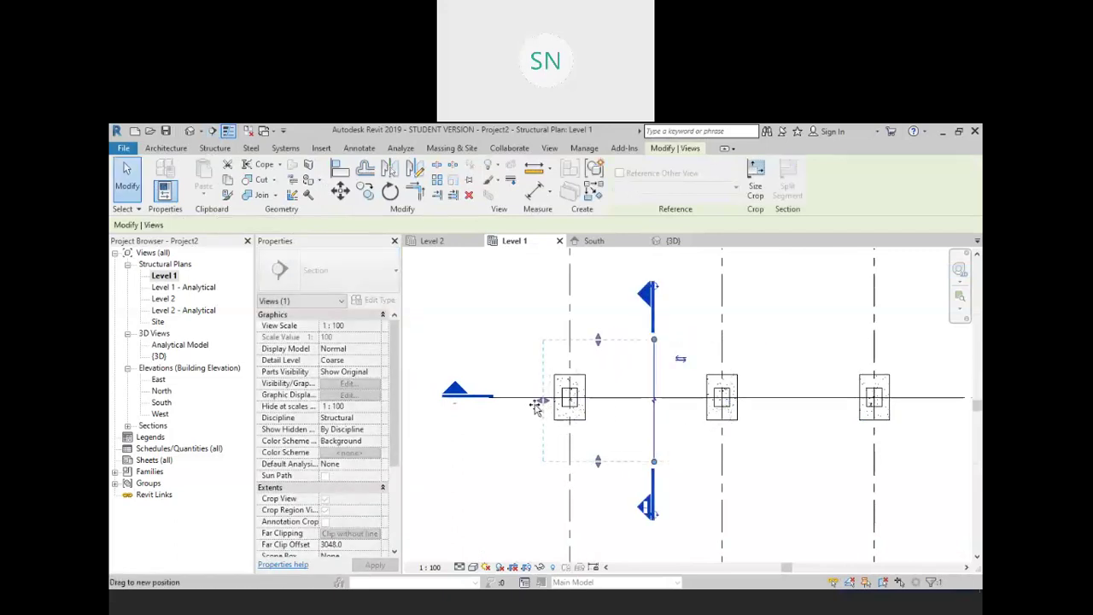
right_click(483, 254)
click(512, 263)
right_click(510, 268)
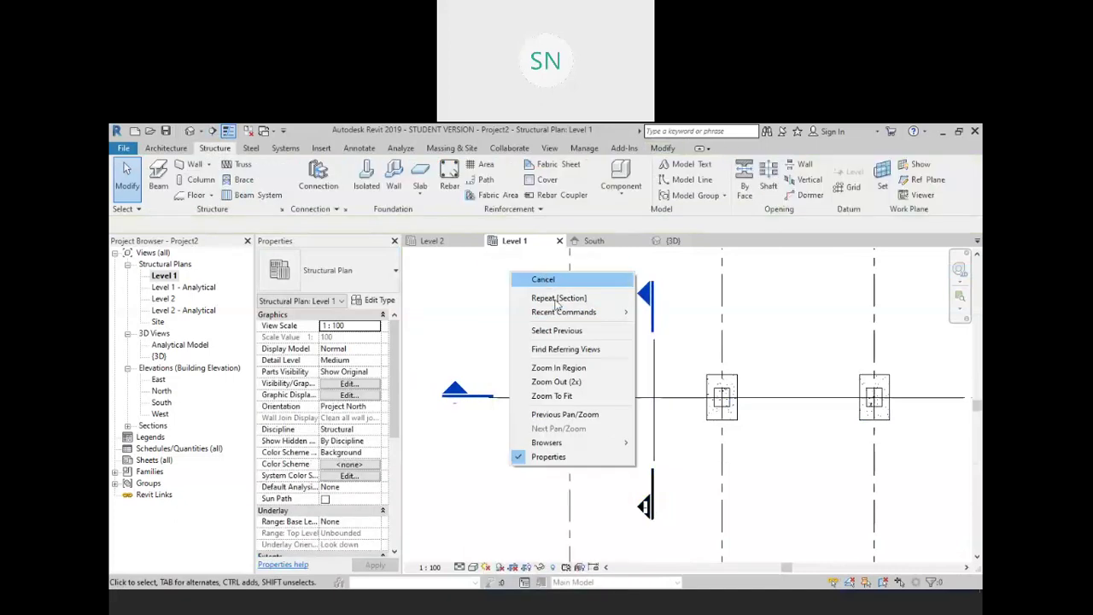
click(545, 278)
middle_drag(595, 349, 507, 327)
middle_drag(554, 409, 612, 440)
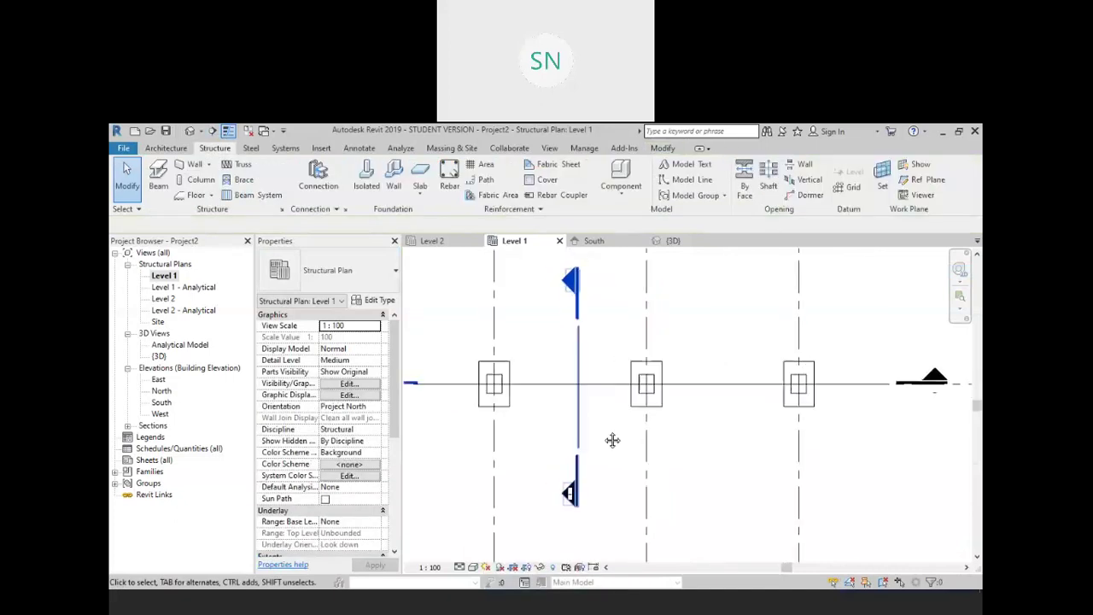
Open Section 2, set its detail level to Fine and switch the visual style to a solid-filled display of the column and beam
click(128, 425)
double_click(167, 449)
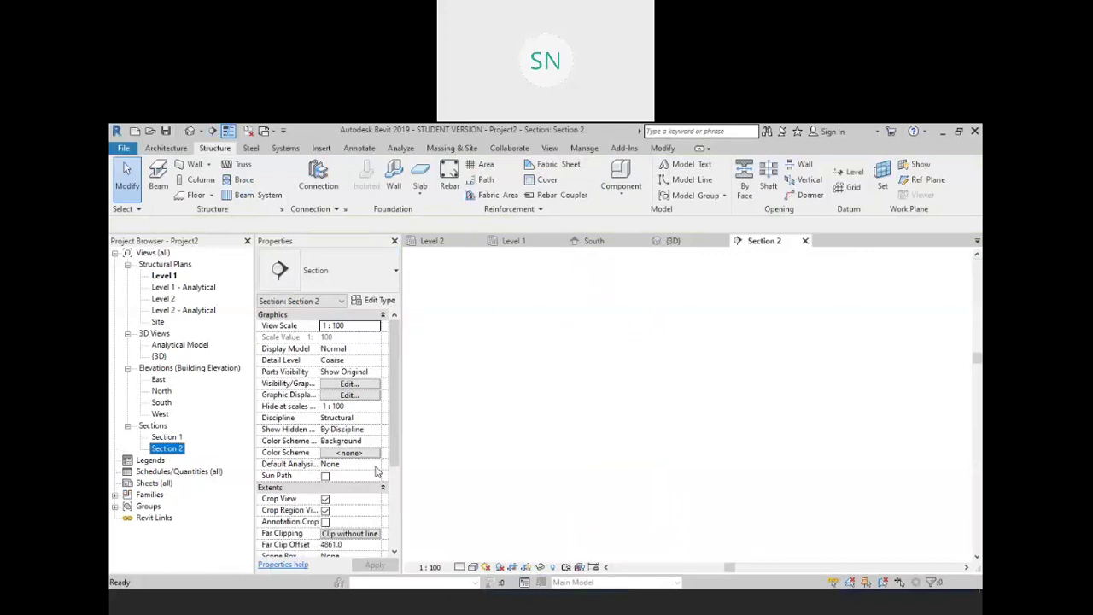
click(462, 567)
click(475, 553)
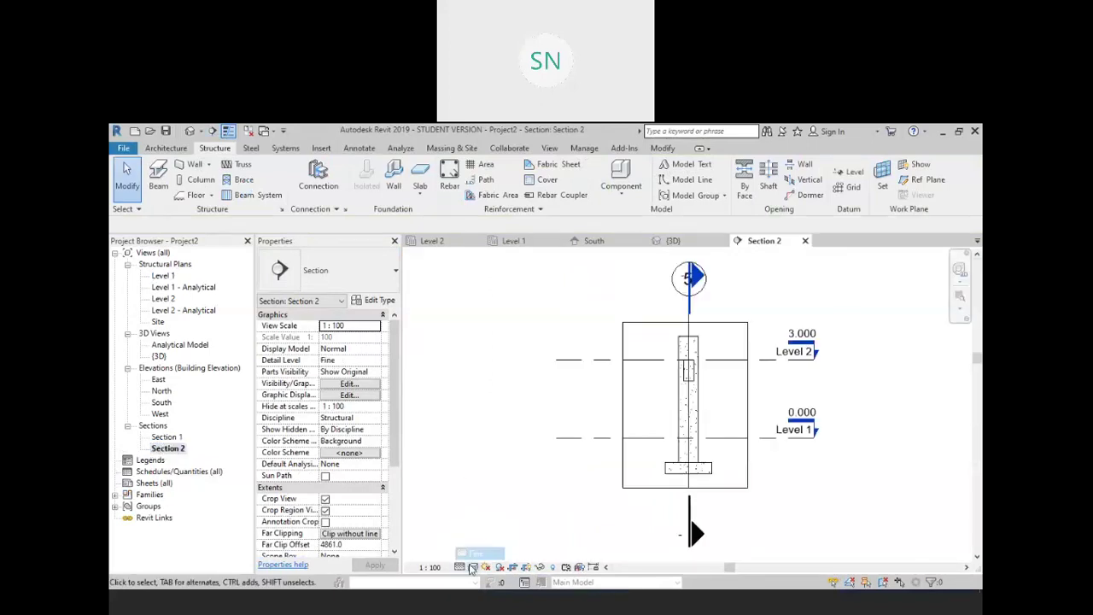
click(472, 566)
click(497, 541)
scroll(703, 367, up, 5)
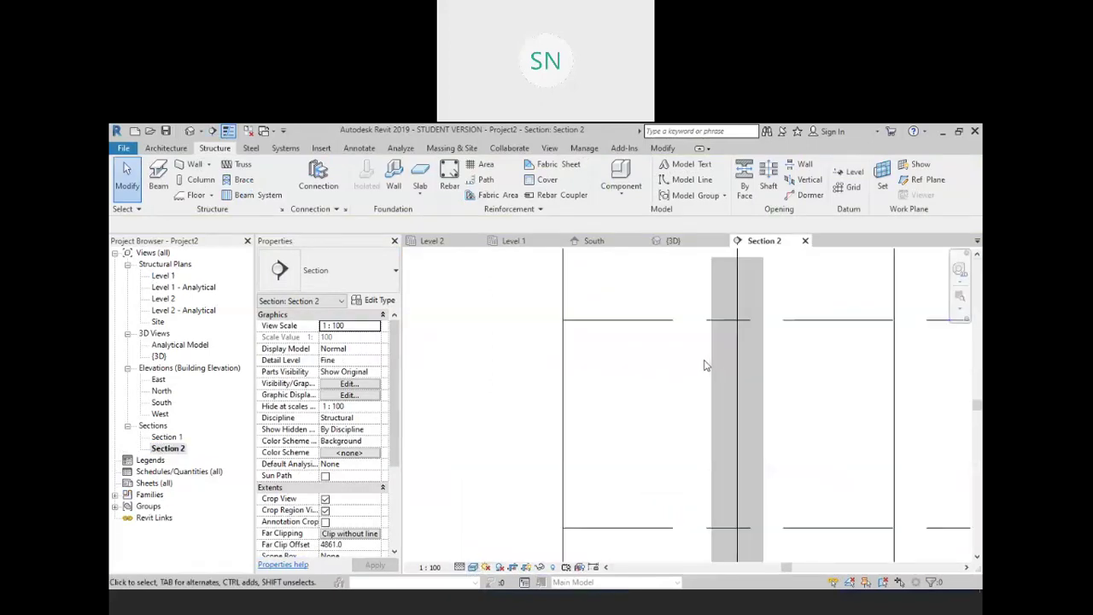
scroll(711, 376, up, 4)
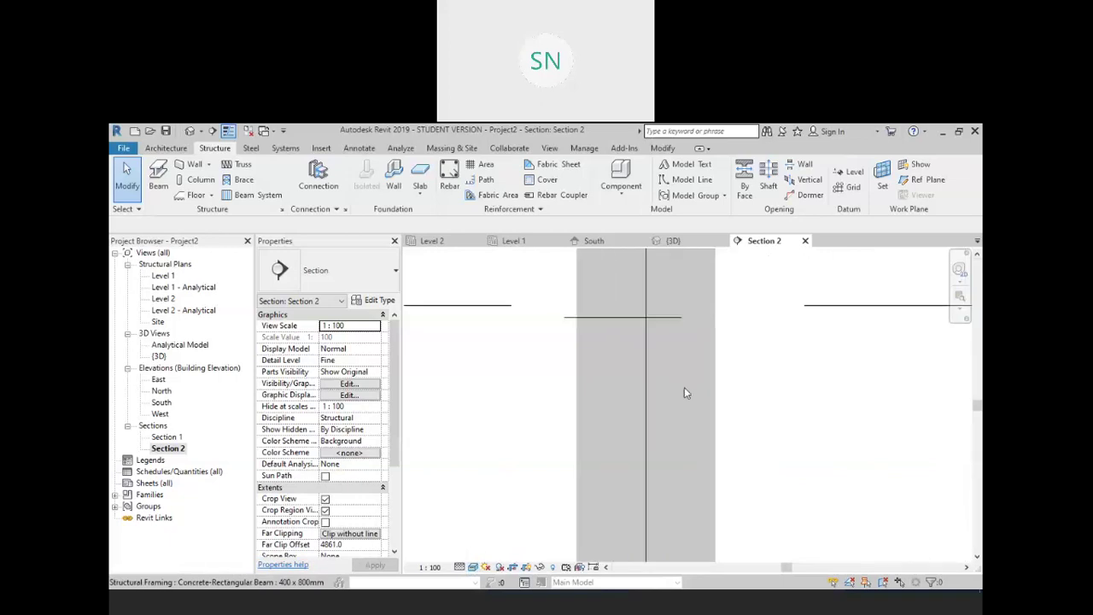
Start placing rebar in the Section 2 beam with shape 1-A and bar type 16T, accepting the rebar shape notice
scroll(658, 422, down, 1)
click(449, 175)
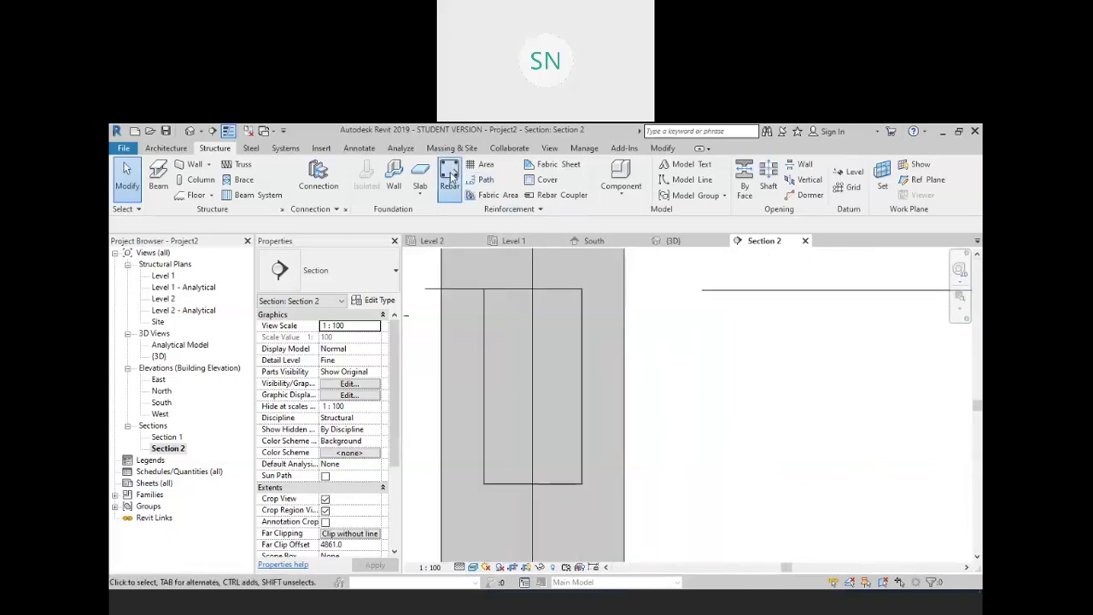
click(571, 390)
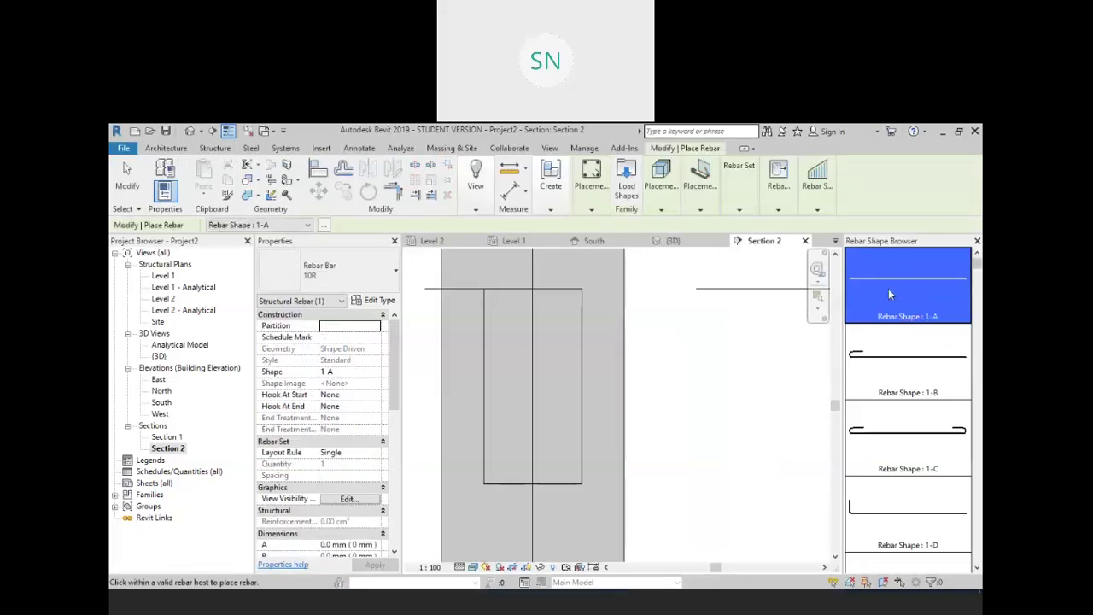
click(325, 271)
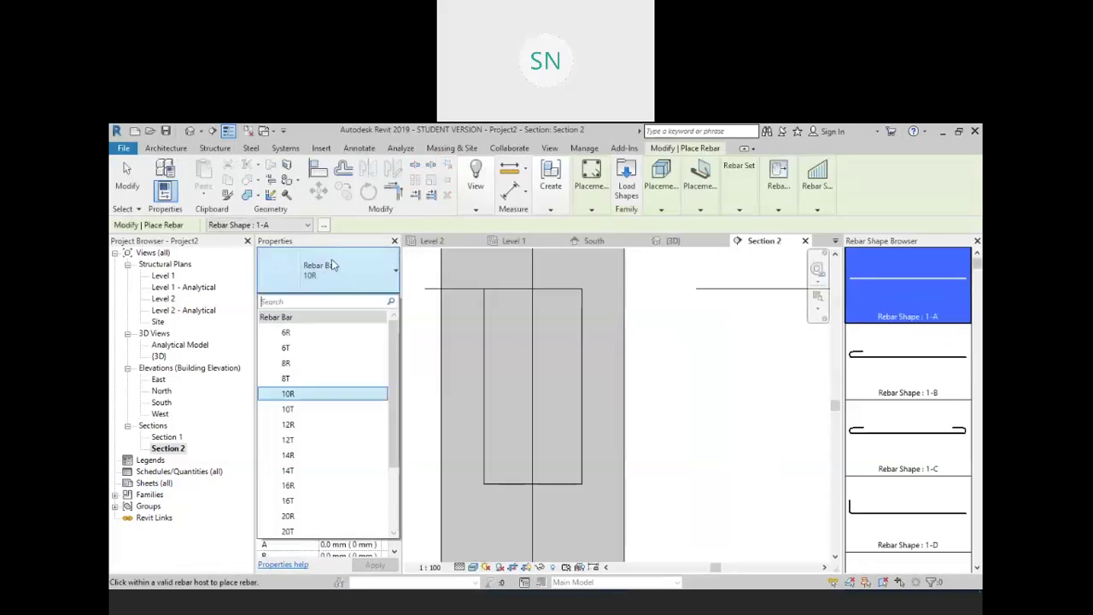
click(310, 500)
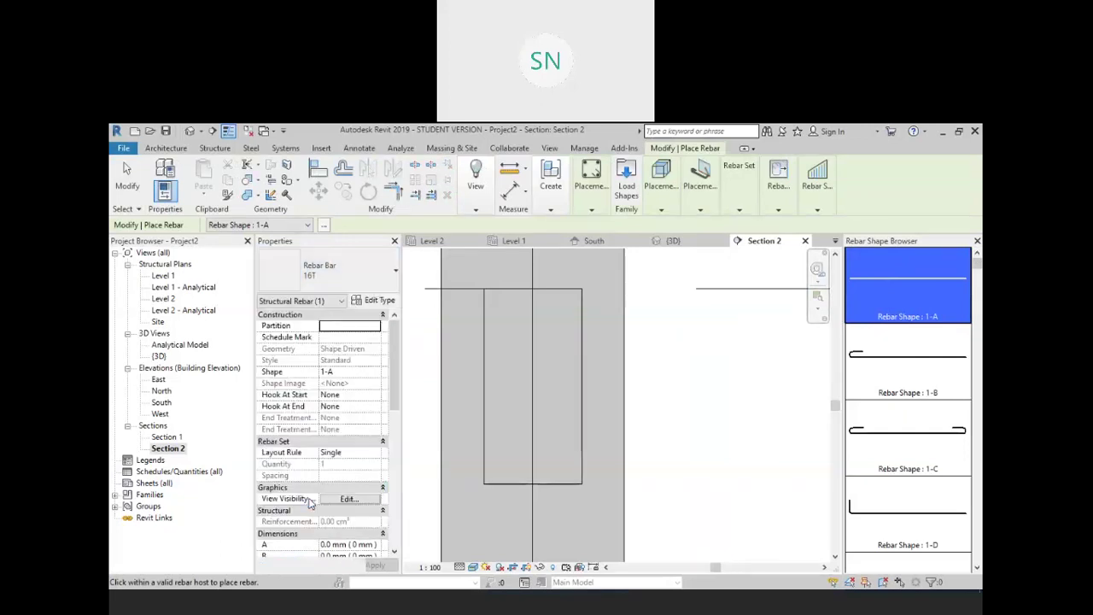
click(513, 341)
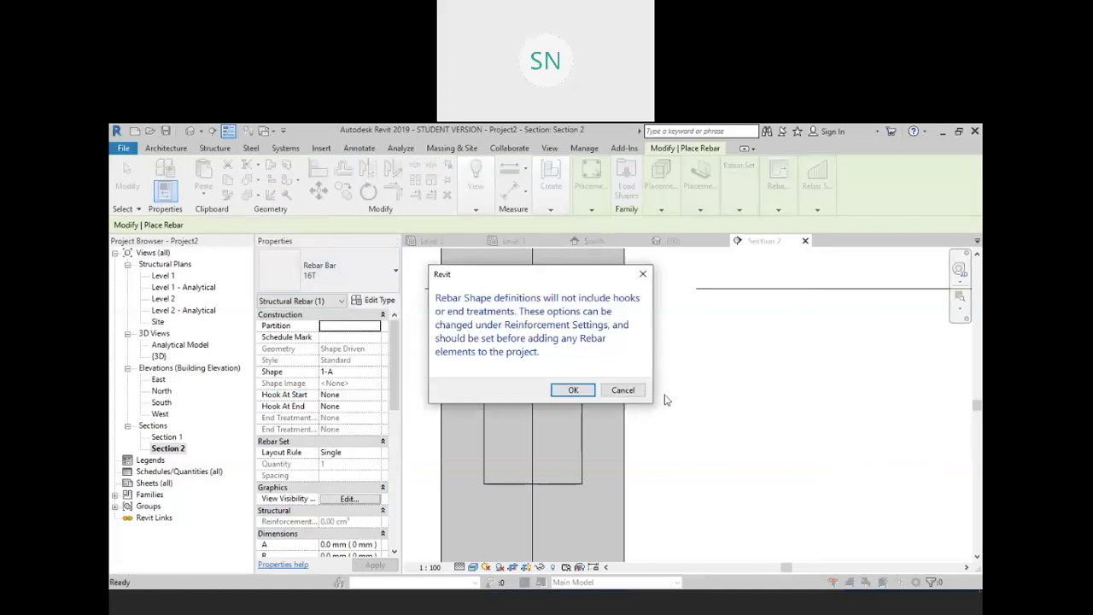
click(573, 390)
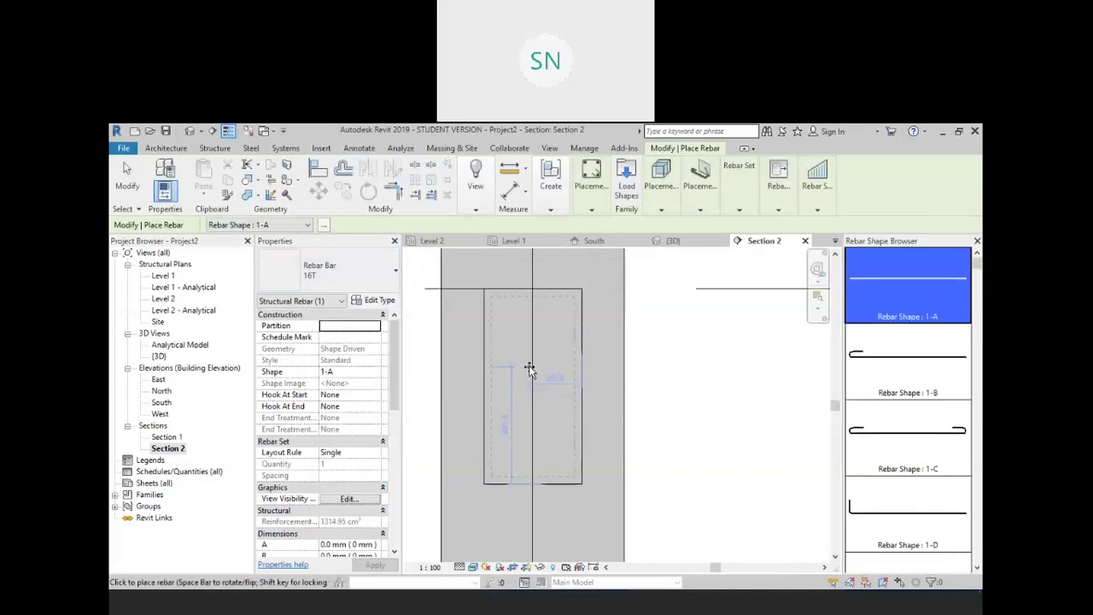
Set the rebar layout to Fixed Number with quantity 3 and place the bars near the beam's top face
scroll(532, 371, up, 4)
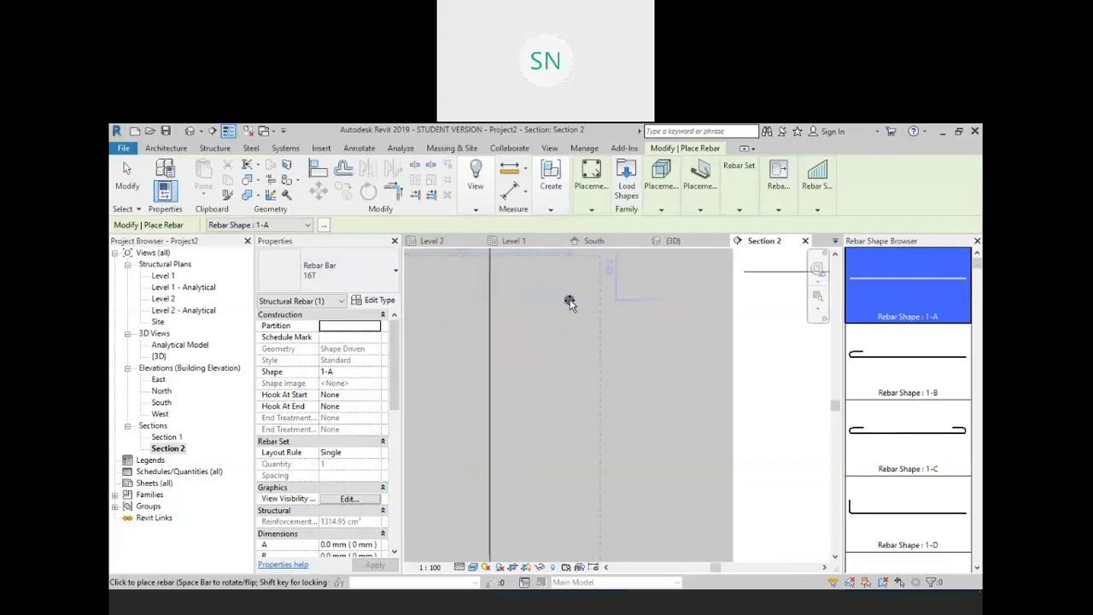
scroll(606, 348, down, 3)
click(739, 183)
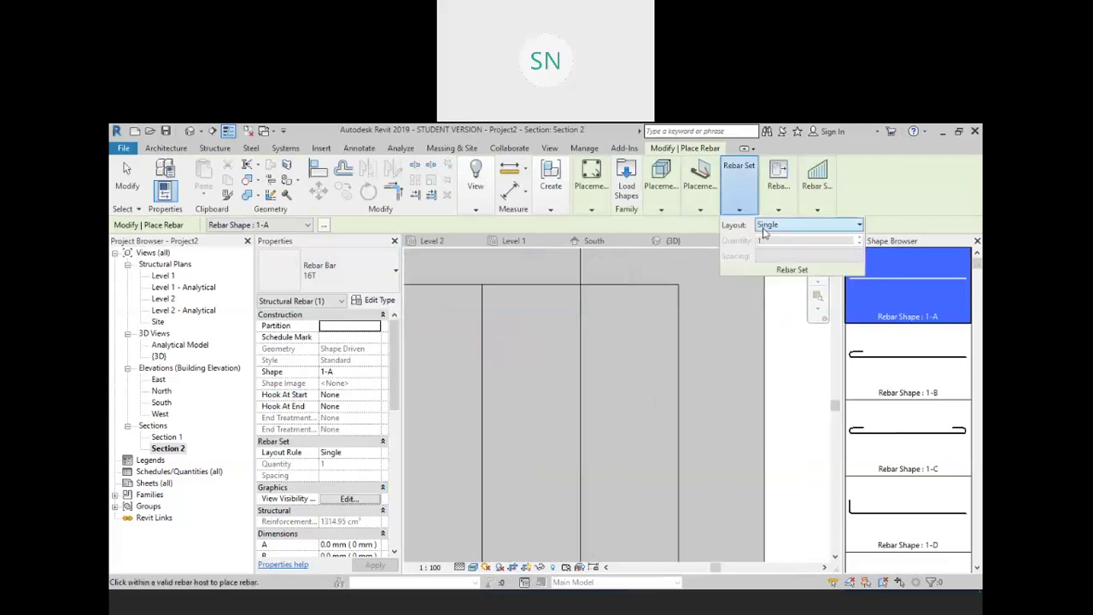
click(779, 227)
click(781, 246)
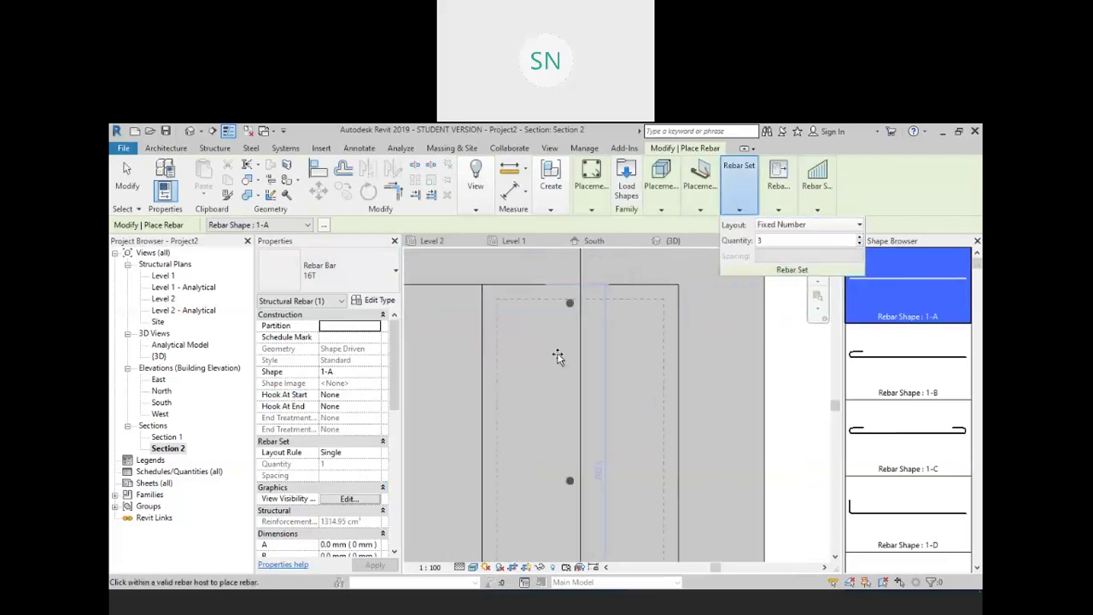
middle_drag(617, 340, 628, 253)
scroll(627, 350, down, 2)
Place a fixed-number set of 6 bars near the beam's bottom face and end the rebar command
click(740, 212)
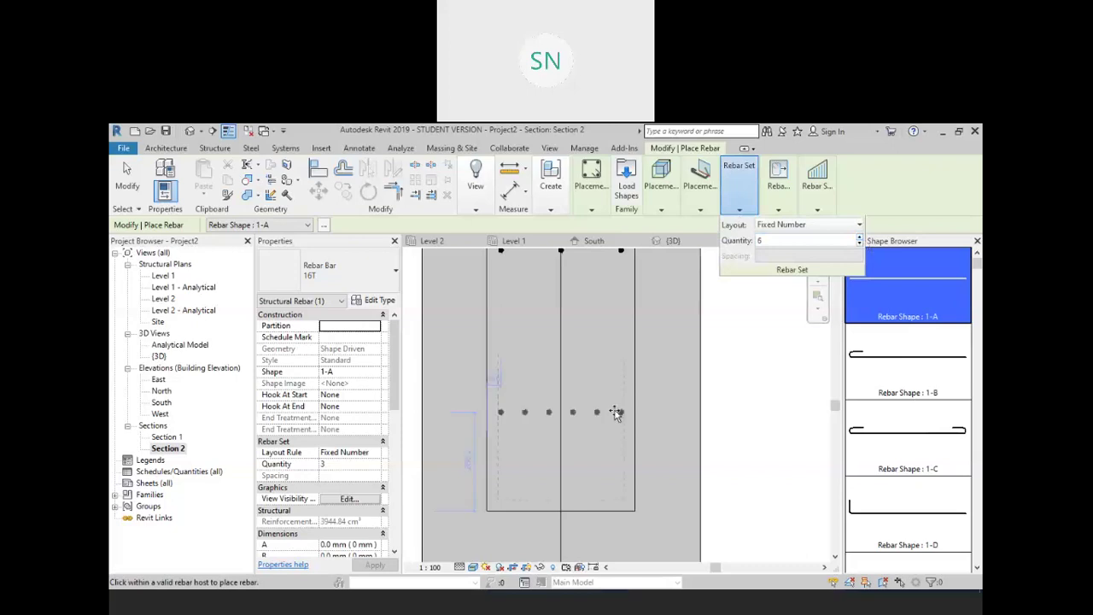
click(601, 468)
middle_drag(698, 358, 723, 401)
right_click(749, 318)
click(767, 325)
right_click(778, 335)
click(793, 343)
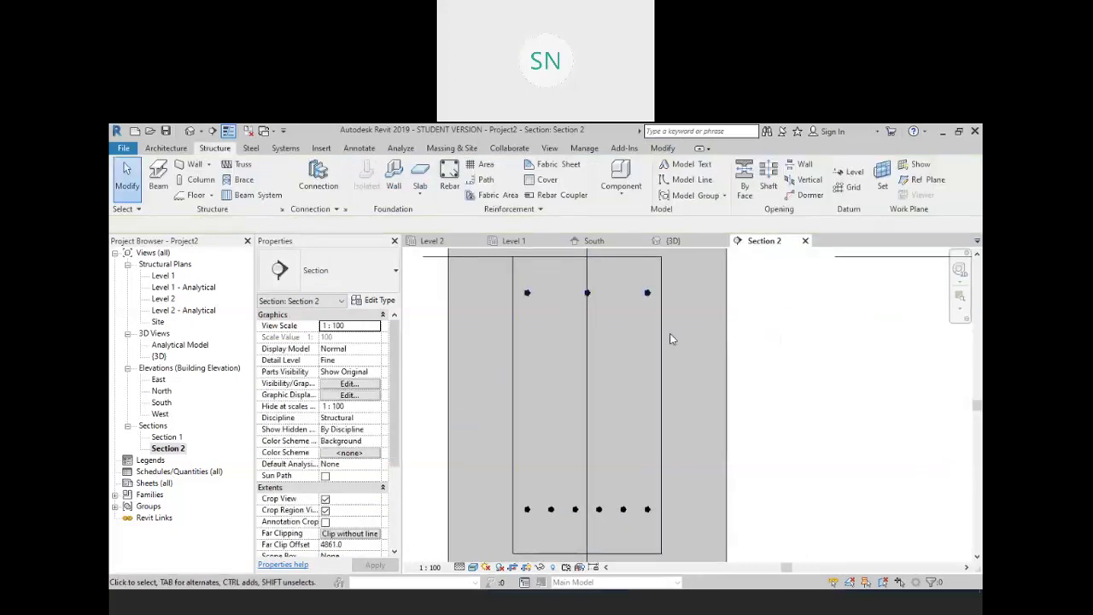
Nudge the top bar set up and the bottom bar set down to the beam's cover lines, then deselect
click(647, 293)
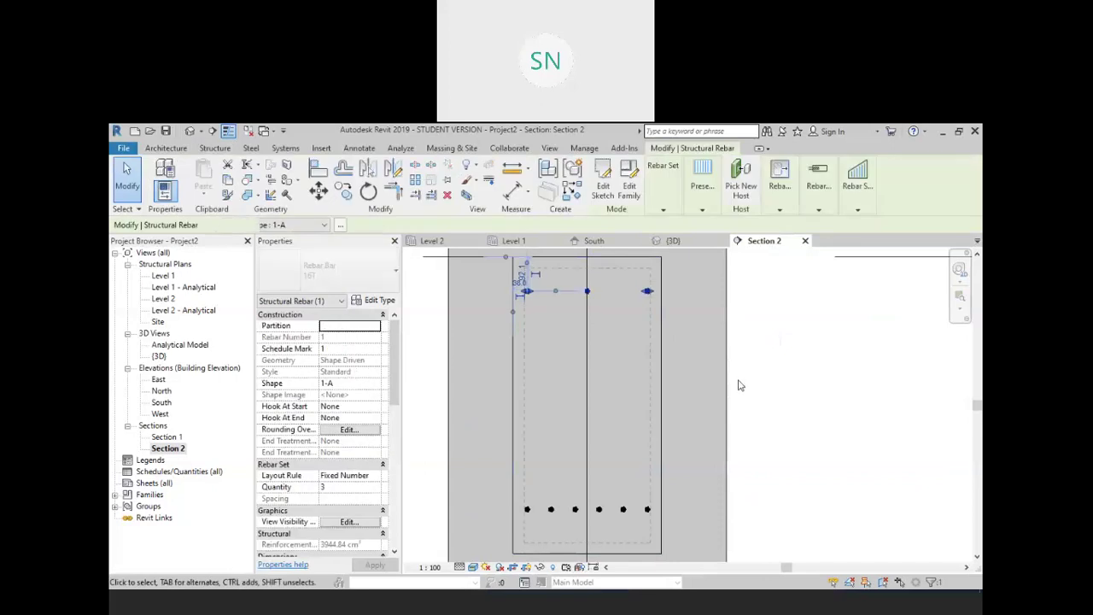
click(647, 511)
key(Down)
key(Down)
key(Down)
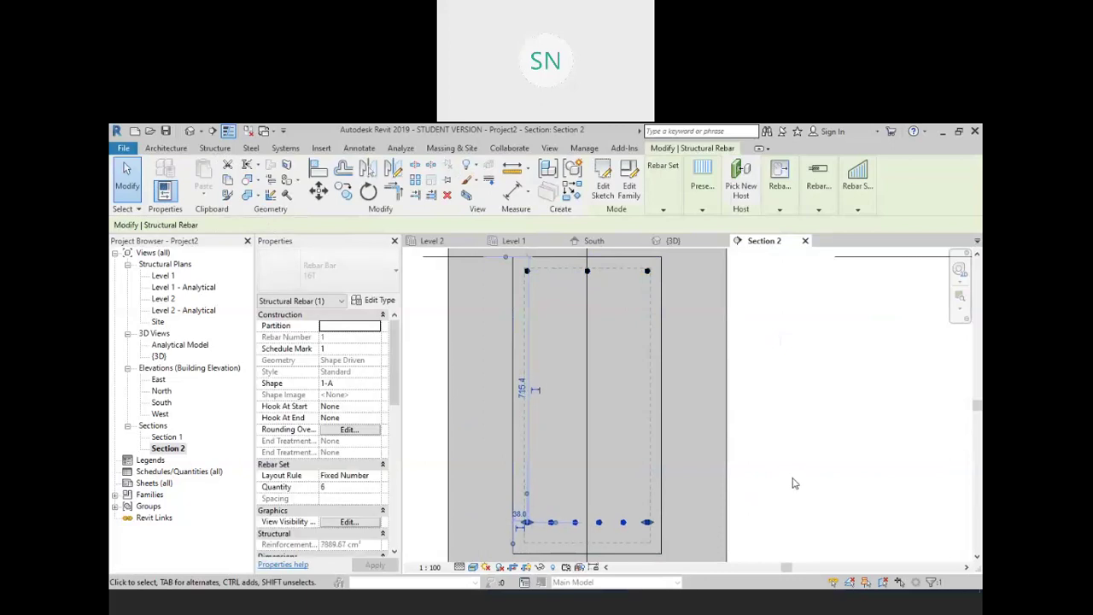
key(Down)
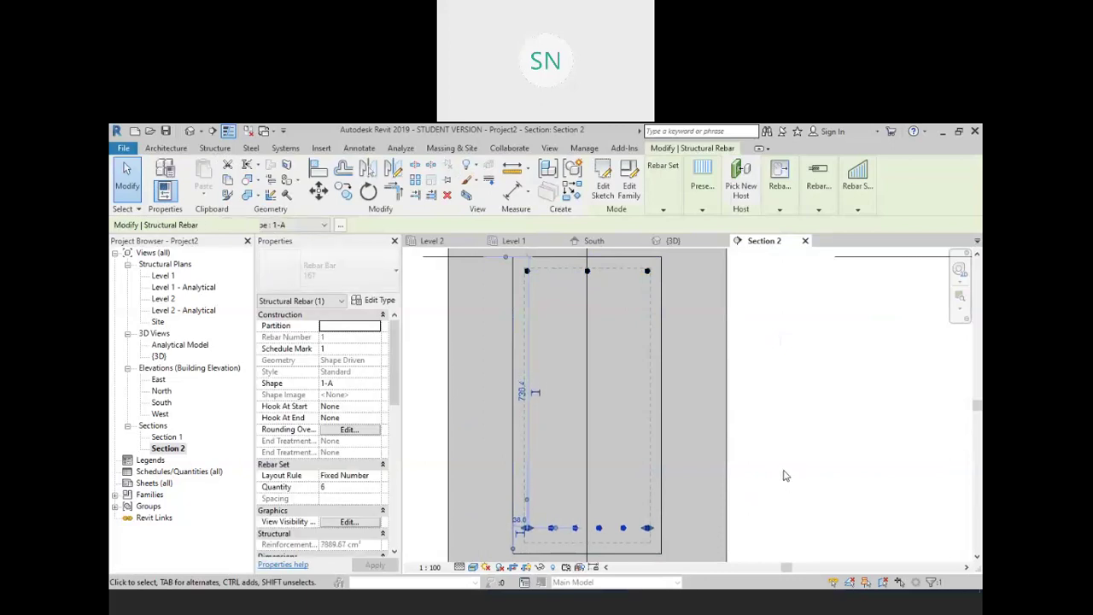
key(Down)
key(Down)
key(Down)
click(798, 447)
Change the three top bars of the beam to bar type 25R and deselect them
middle_drag(577, 391, 646, 432)
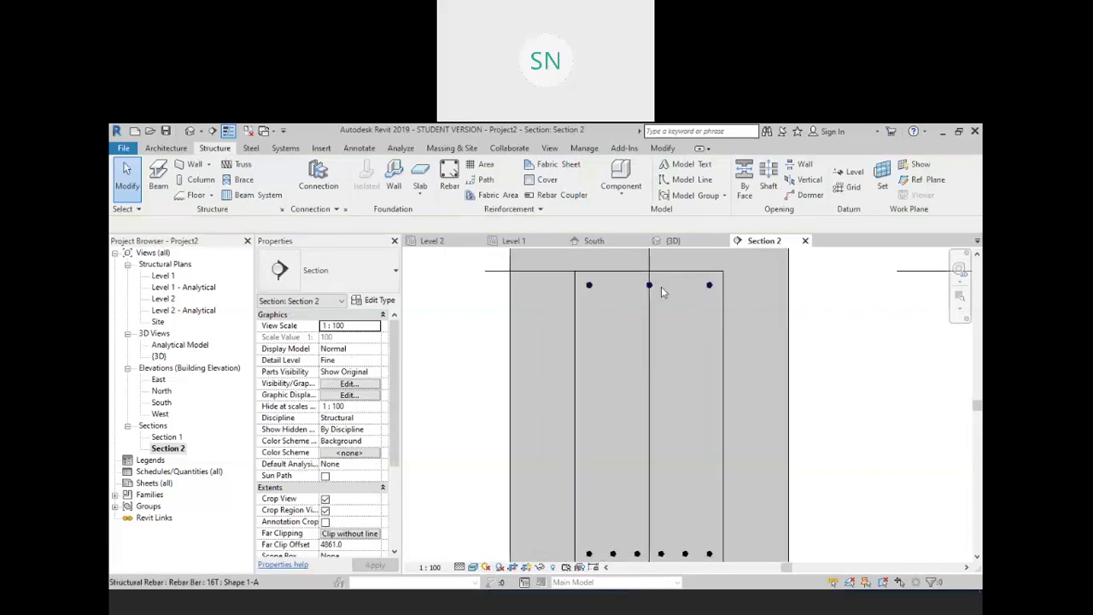
click(720, 339)
key(Escape)
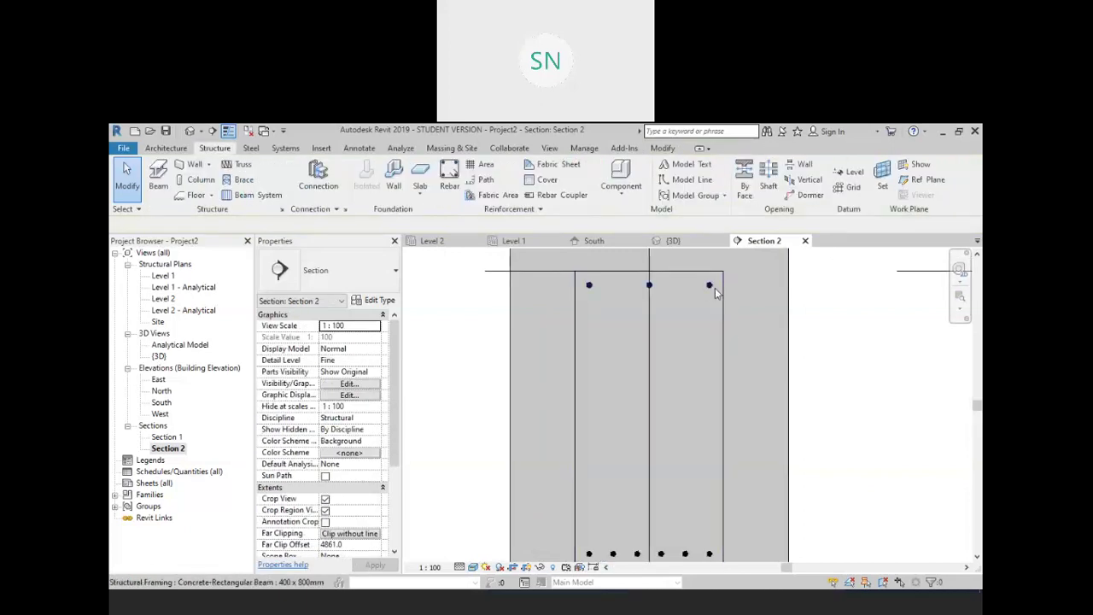
click(709, 287)
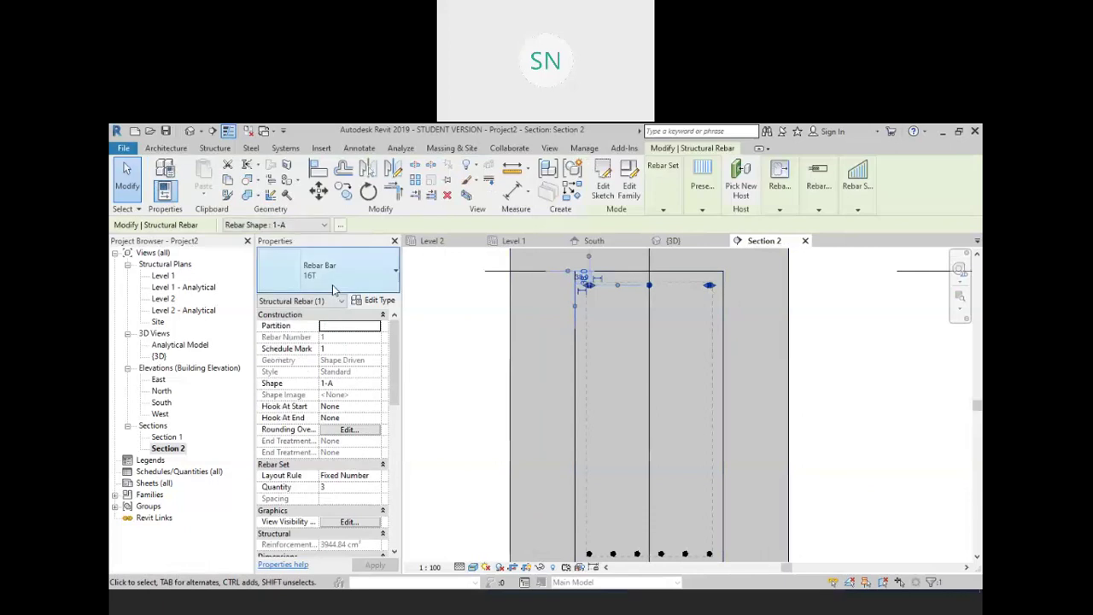
click(332, 282)
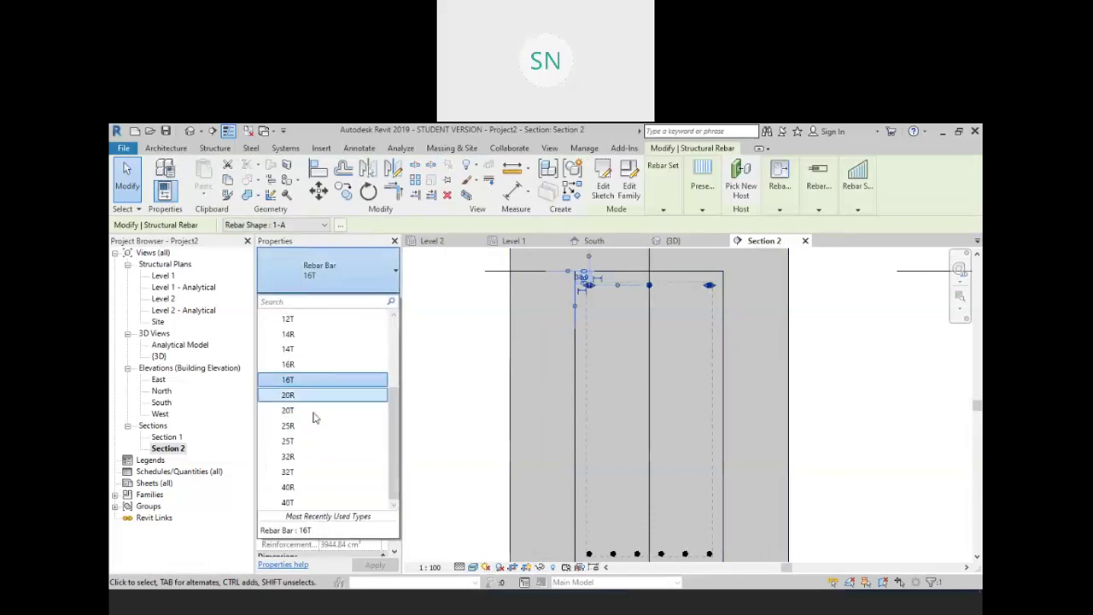
click(308, 426)
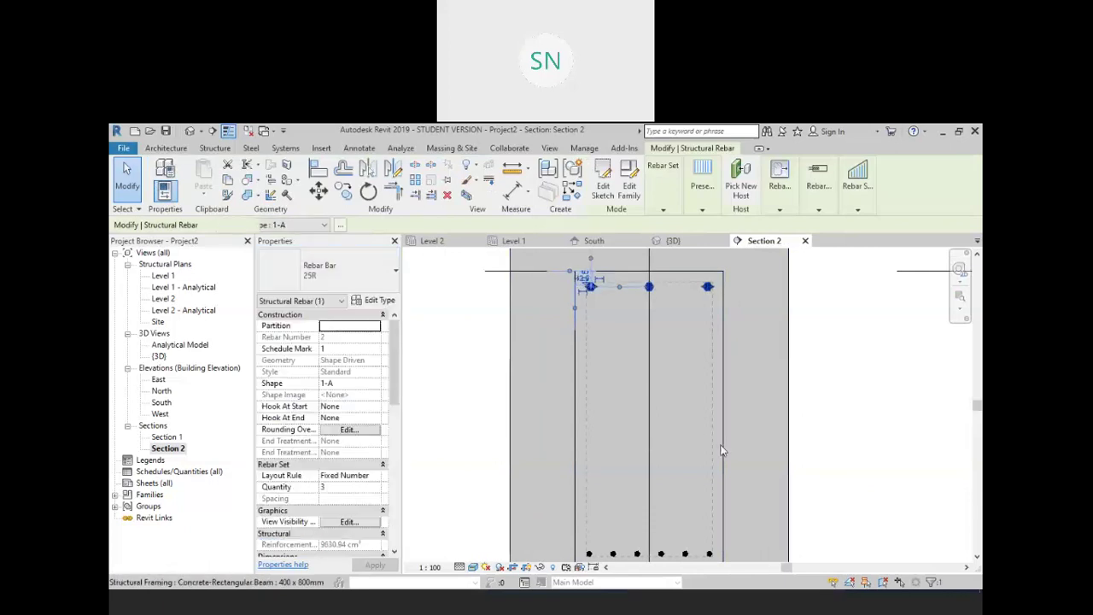
key(Escape)
scroll(646, 320, up, 2)
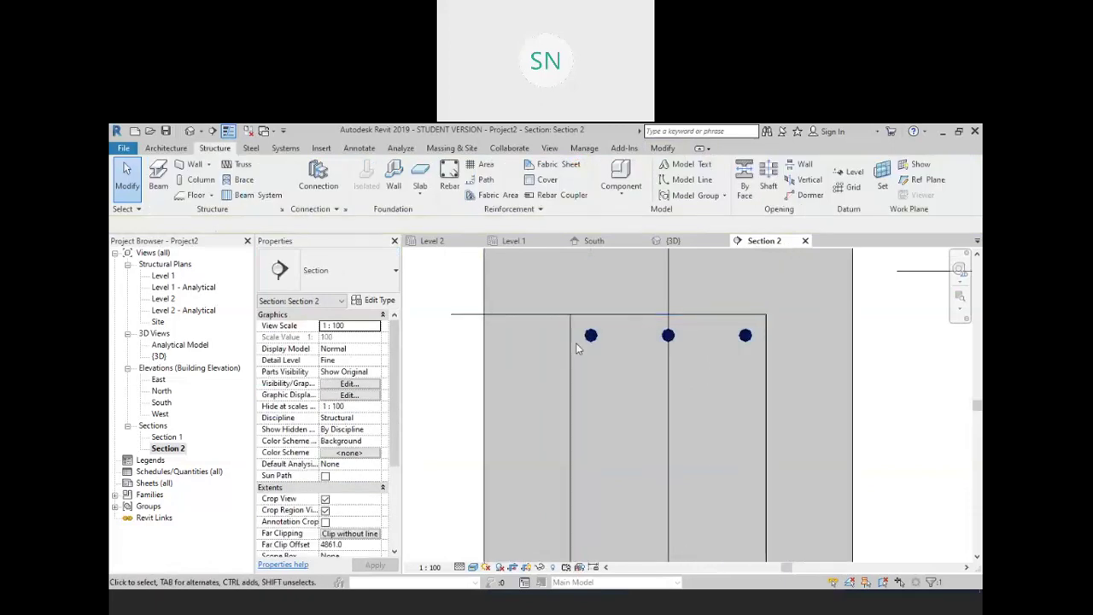
Change the six bottom bars of the beam to bar type 20T and deselect them
middle_drag(777, 439, 737, 307)
scroll(736, 307, down, 1)
middle_drag(742, 439, 742, 371)
scroll(682, 457, up, 1)
click(558, 411)
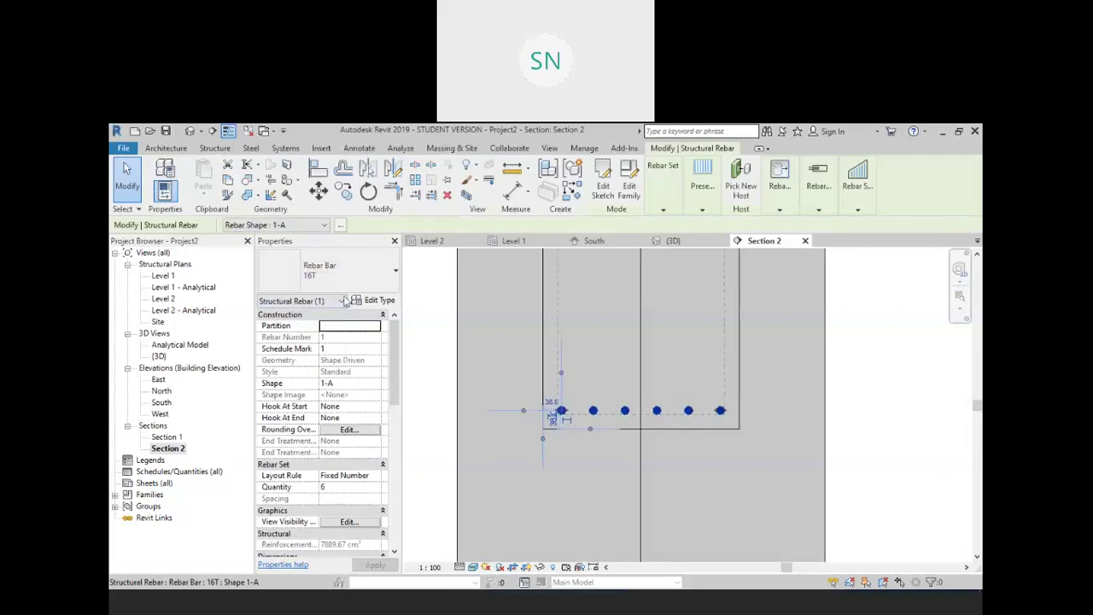
click(333, 271)
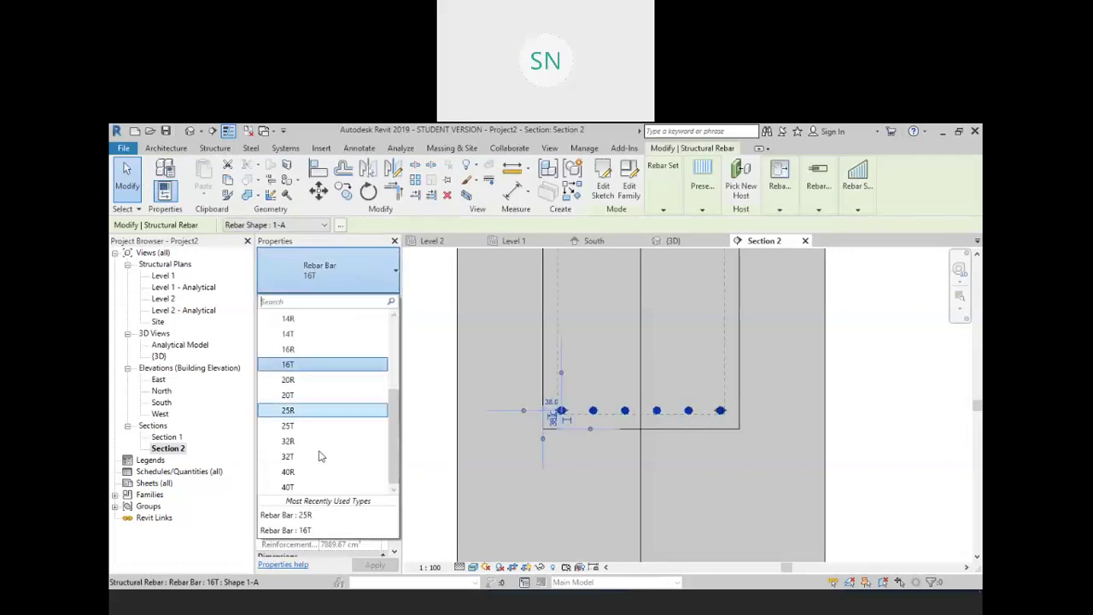
click(308, 396)
key(Escape)
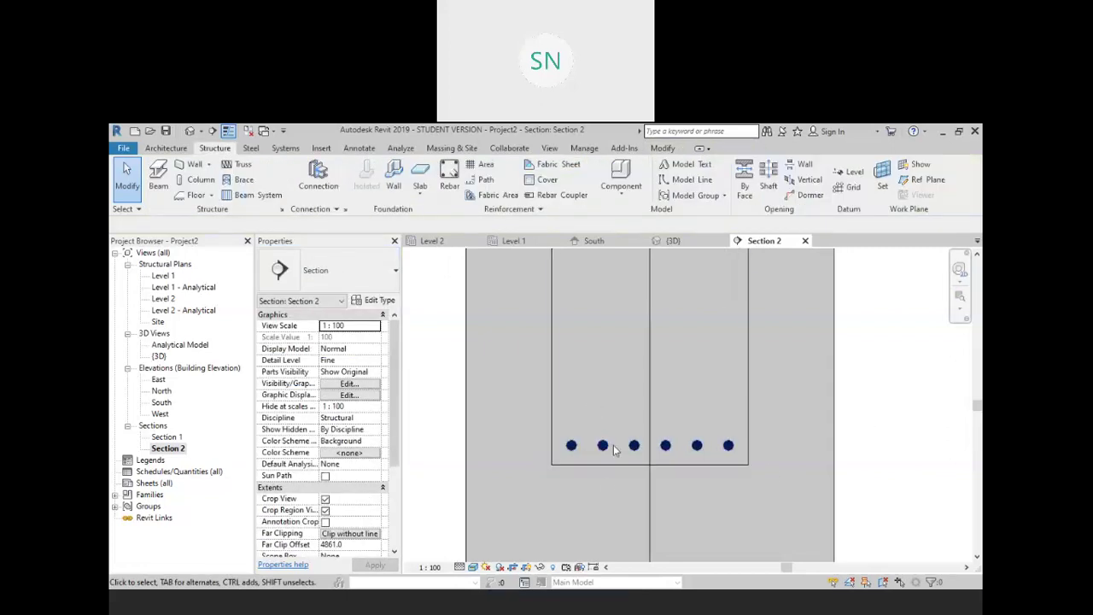
scroll(680, 430, down, 2)
middle_drag(714, 391, 712, 493)
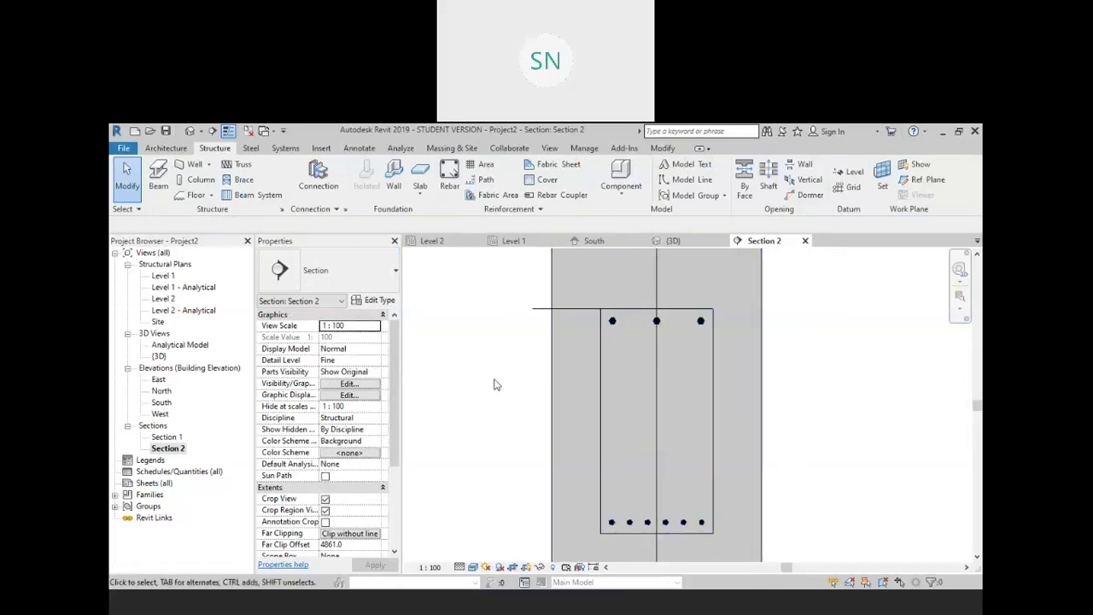
Open the 3D view and examine how the beam's top and bottom bars run into the columns at both ends
click(673, 241)
middle_drag(702, 434, 654, 463)
scroll(670, 408, up, 6)
scroll(787, 459, up, 5)
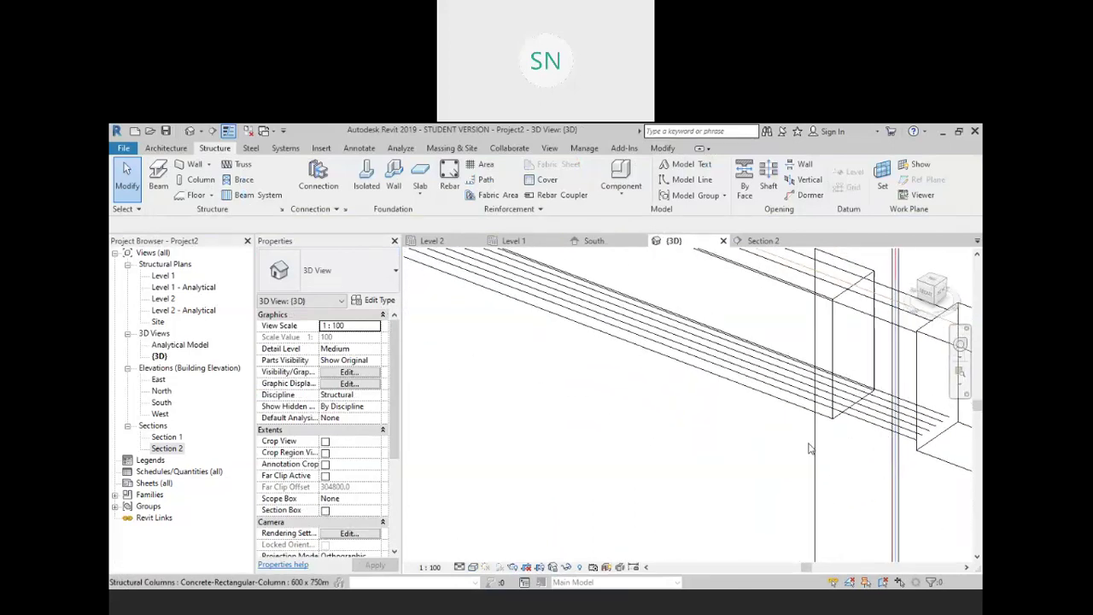
scroll(749, 461, down, 4)
middle_drag(567, 457, 640, 485)
scroll(601, 364, up, 4)
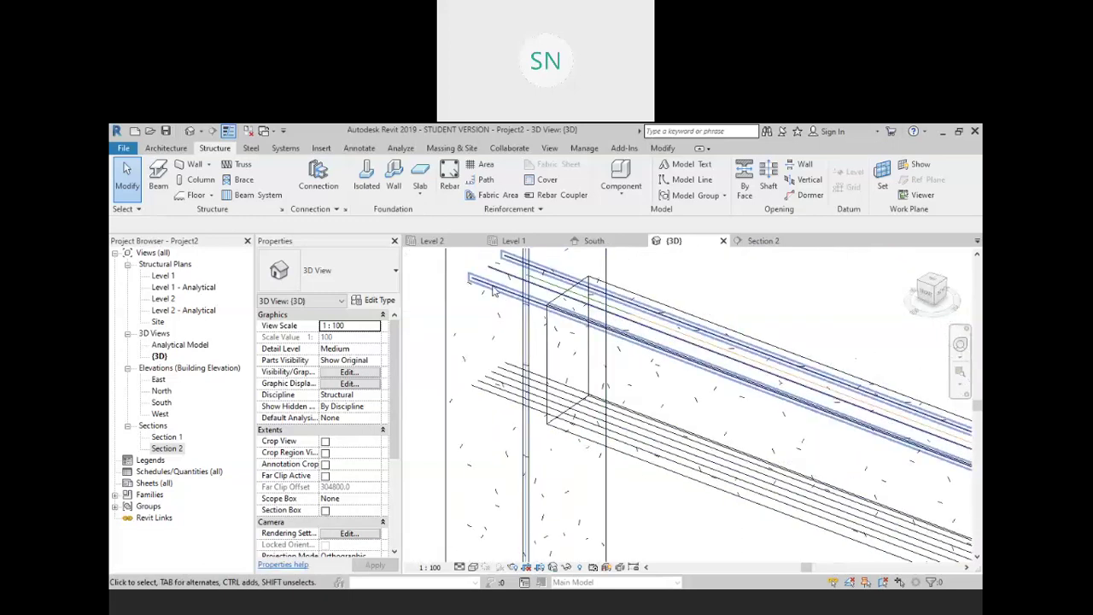
middle_drag(588, 443, 553, 342)
scroll(818, 469, down, 2)
middle_drag(818, 470, 558, 385)
scroll(755, 353, up, 1)
middle_drag(754, 353, 827, 373)
scroll(823, 401, down, 2)
scroll(608, 441, down, 1)
middle_drag(587, 441, 648, 453)
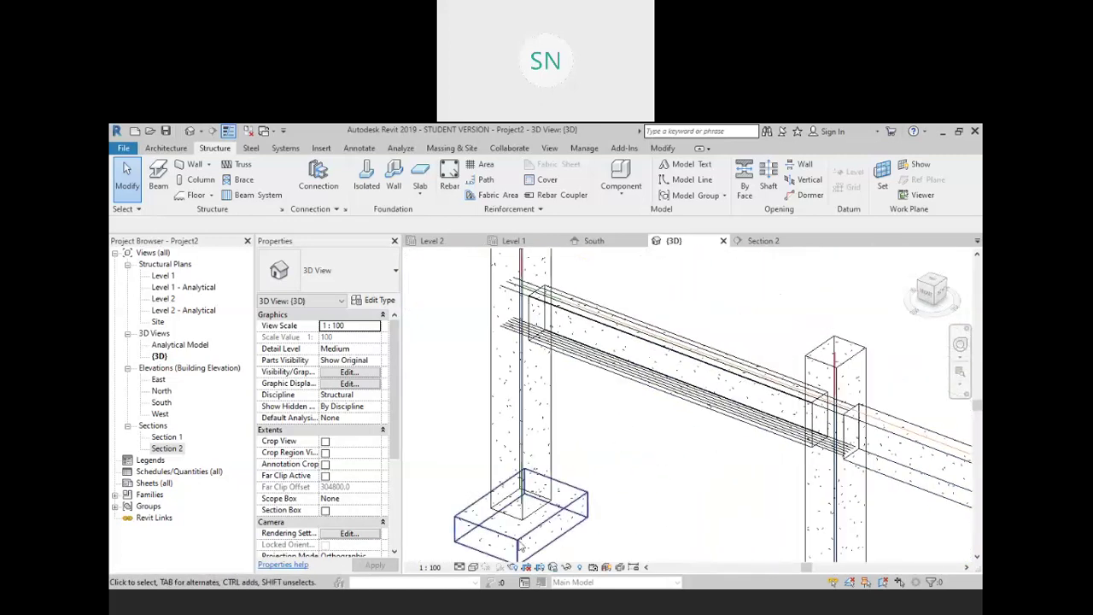
Set the 3D view's visual style to Realistic and bring the whole column and beam frame into view
click(472, 567)
click(504, 543)
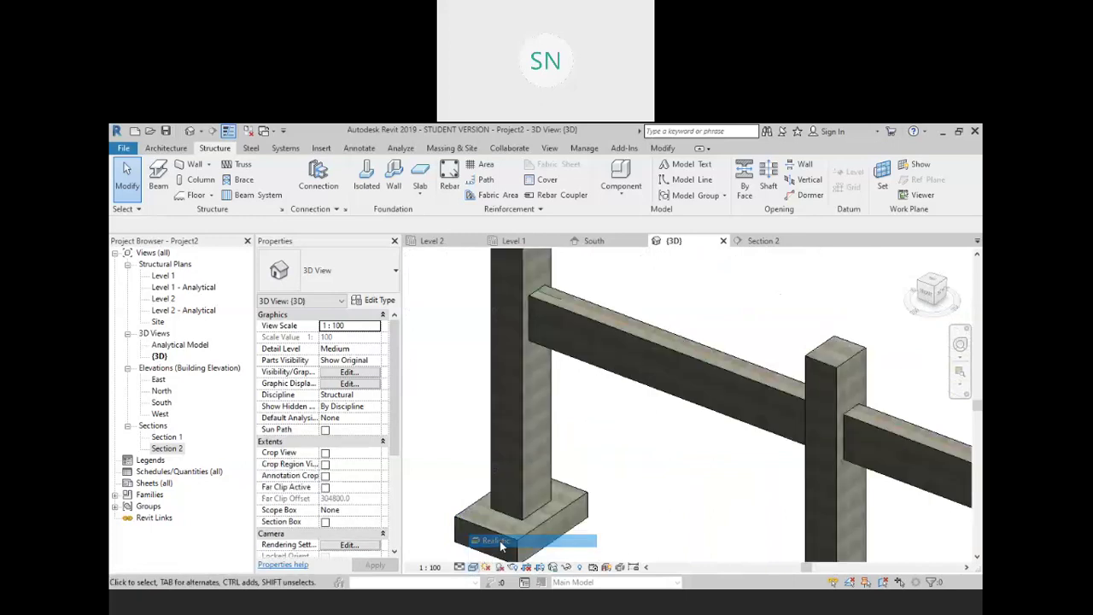
middle_drag(681, 435, 688, 470)
shift+middle_drag(653, 519, 527, 305)
Select the beam's two rebar sets in the 3D view, filtering the selection to Structural Rebar
drag(645, 400, 826, 477)
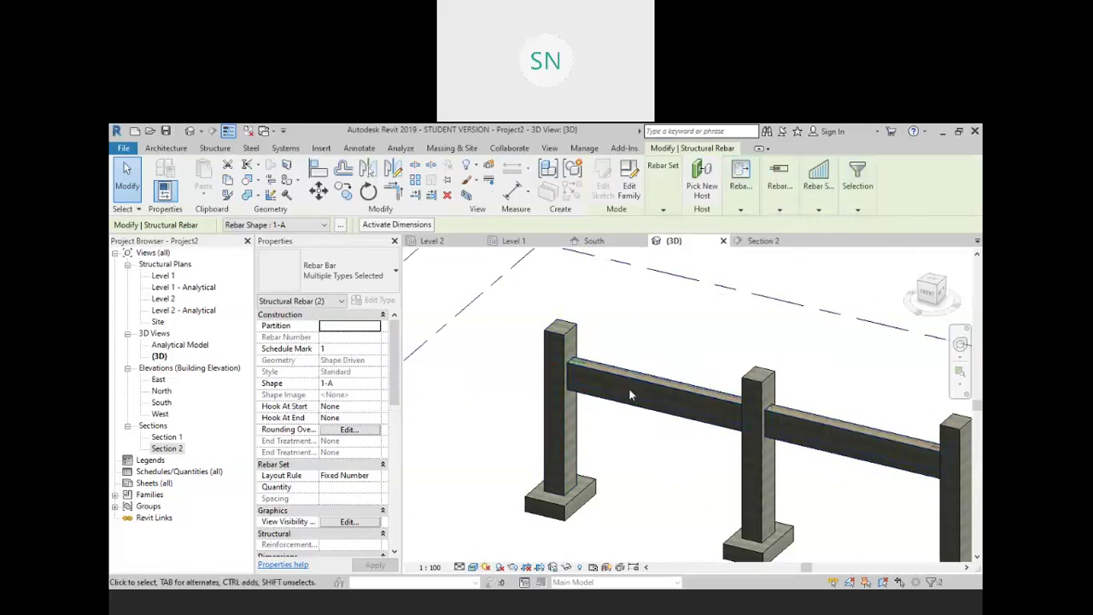
mouse_move(862, 197)
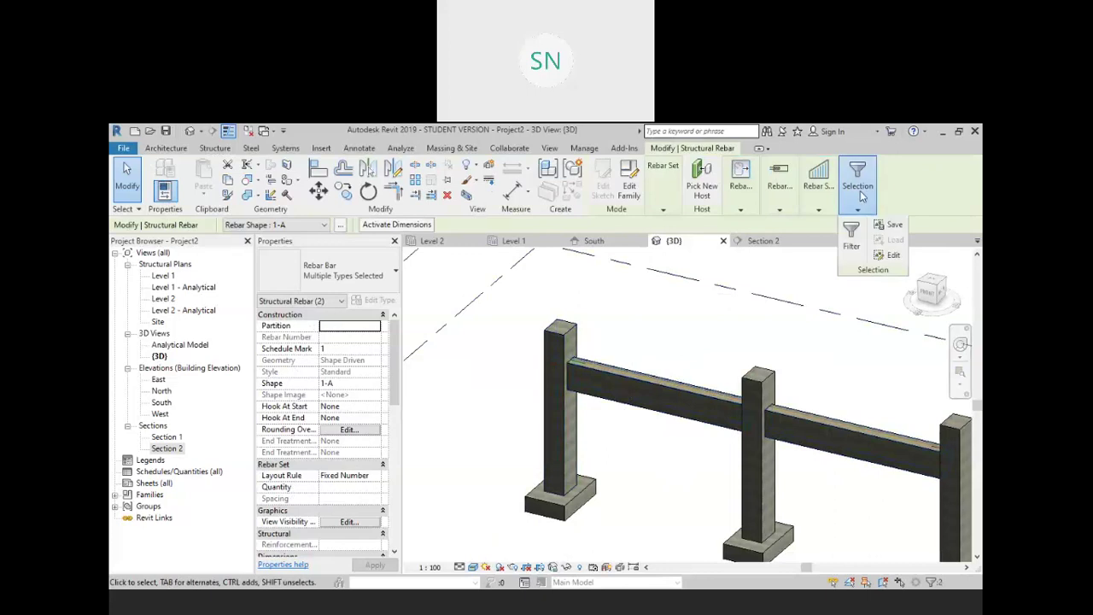
click(851, 238)
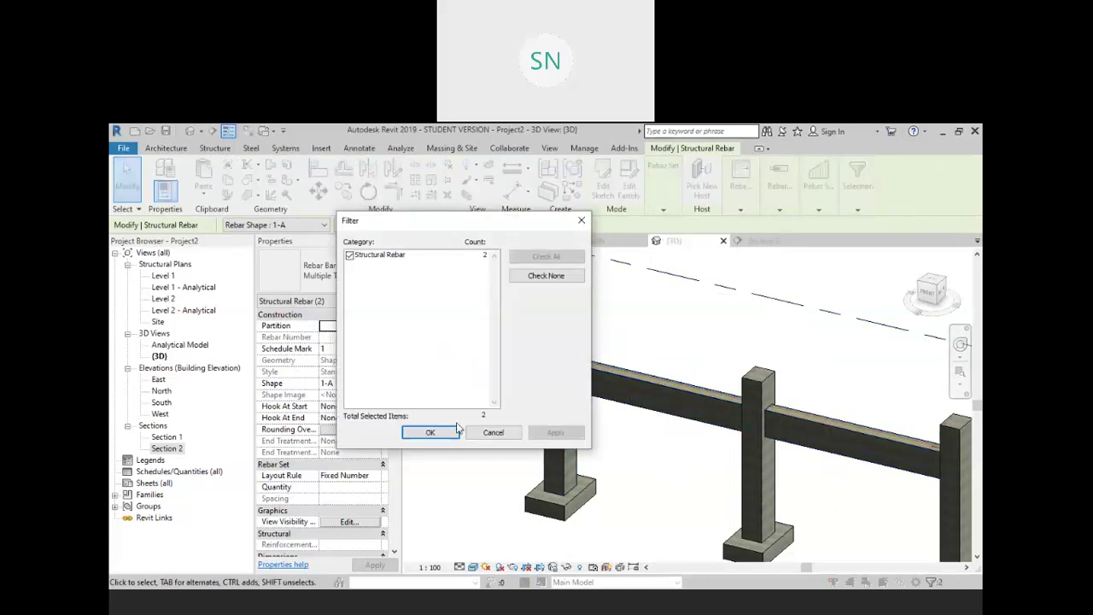
click(430, 433)
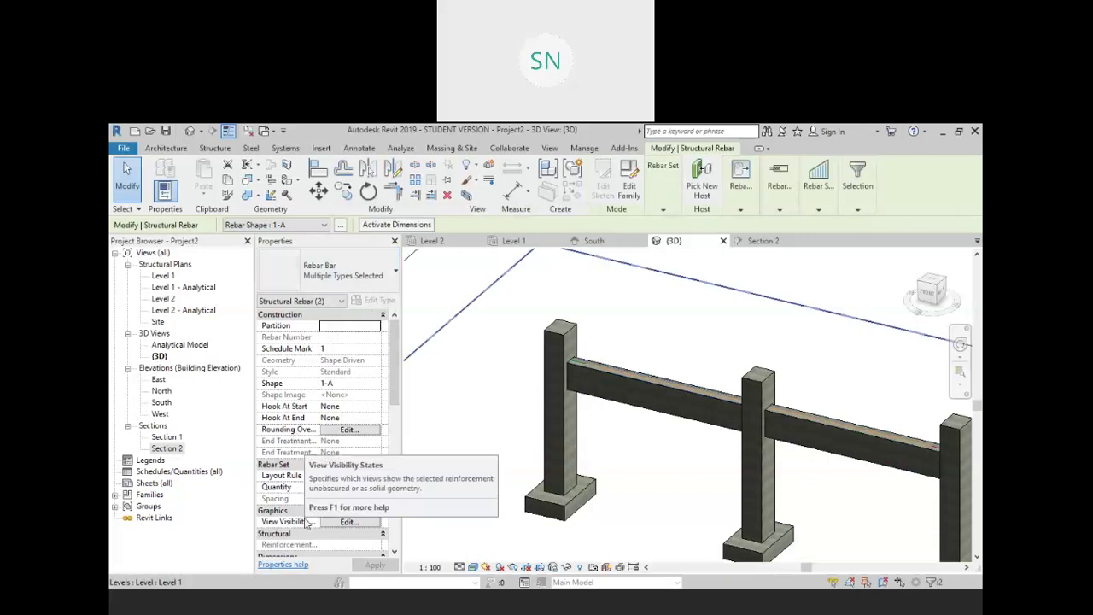
Show the selected rebar sets unobscured and as solid in the {3D} and Analytical Model views, then deselect them
click(348, 521)
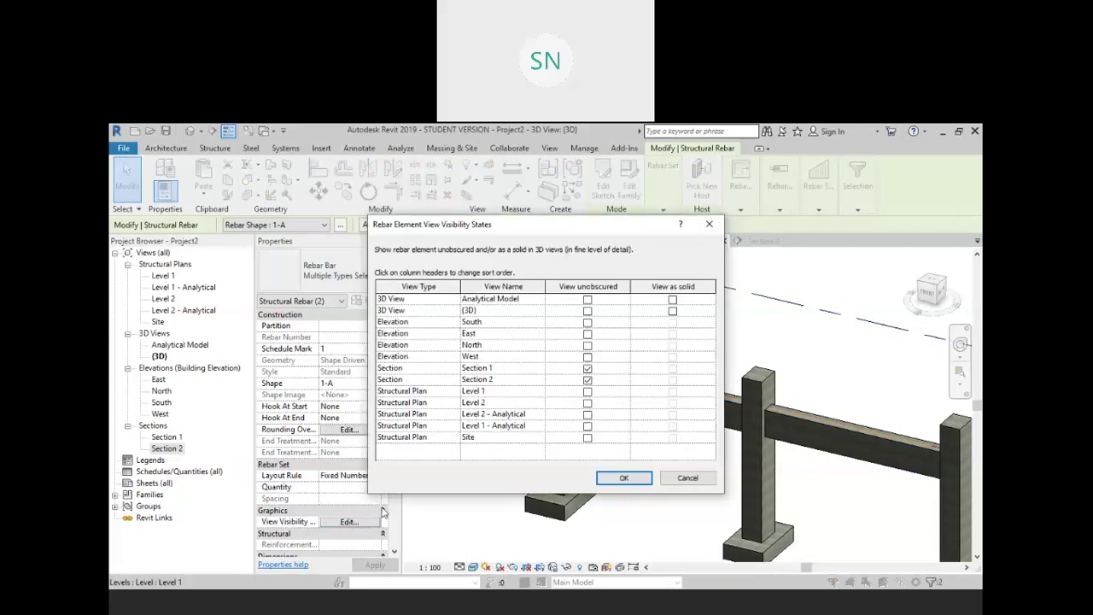
click(588, 312)
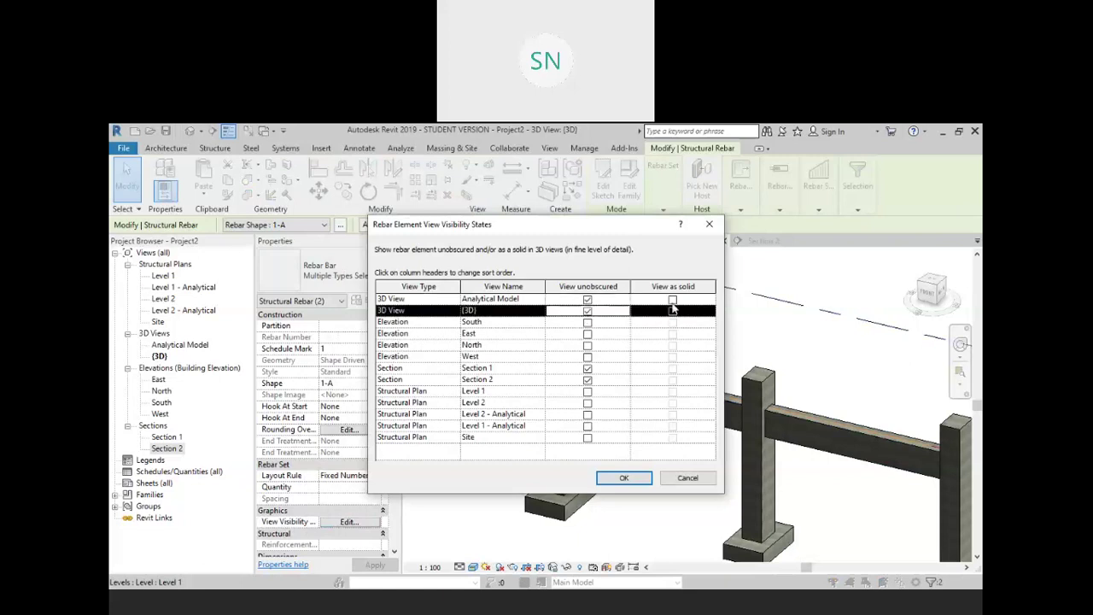
click(673, 312)
click(673, 300)
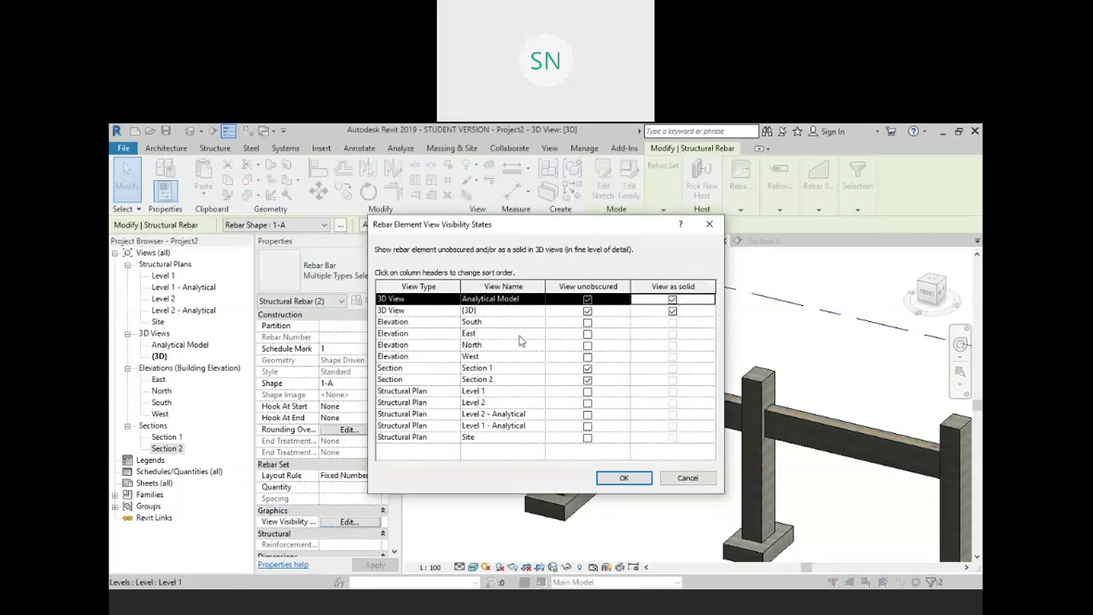
click(633, 482)
click(668, 490)
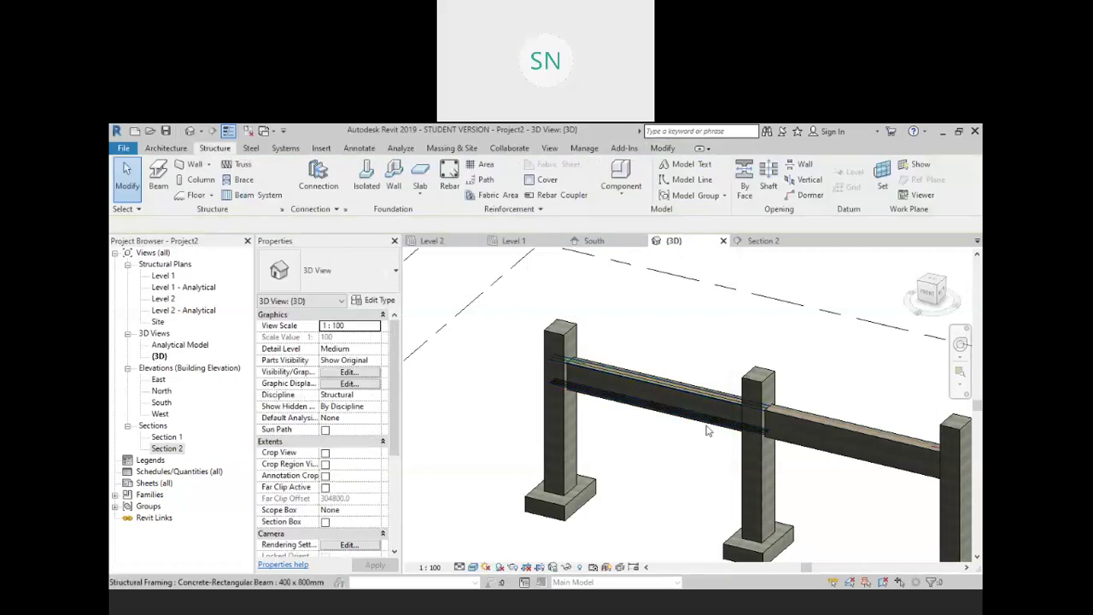
Set the 3D view's detail level to Fine and inspect the beam's bars where they enter the end column
scroll(787, 417, up, 6)
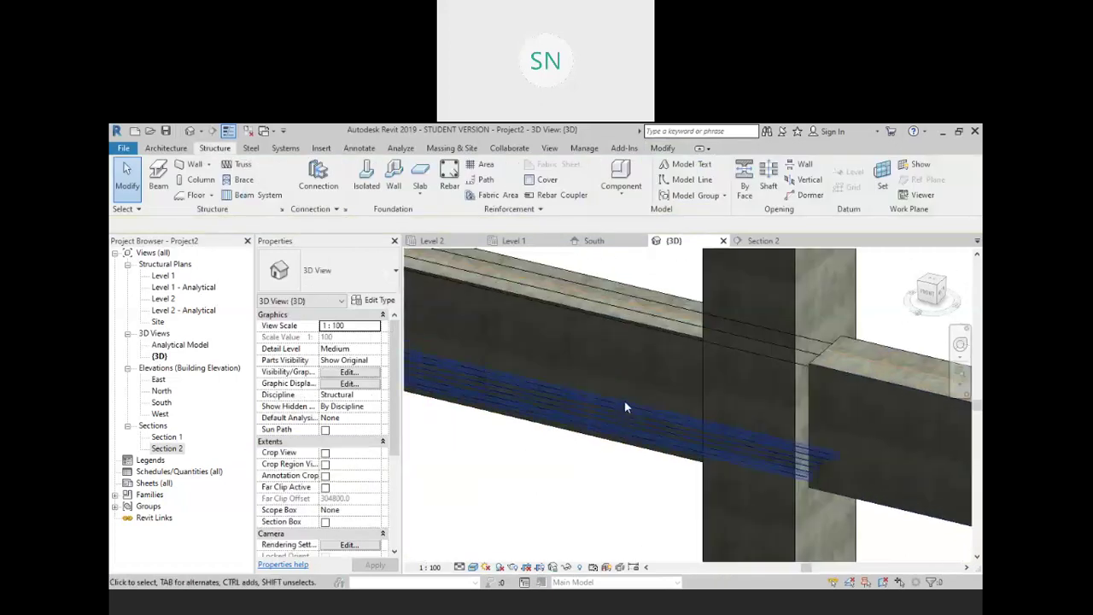
shift+middle_drag(750, 426, 744, 368)
mouse_move(569, 355)
shift+middle_down()
mouse_move(520, 391)
mouse_move(595, 371)
mouse_move(563, 326)
mouse_move(556, 350)
shift+middle_up()
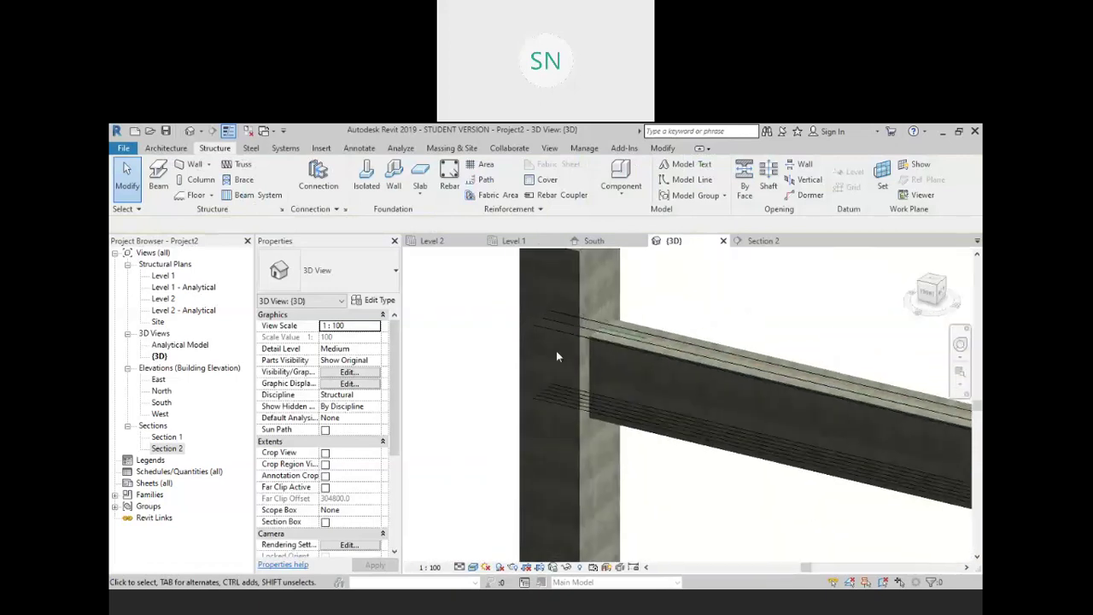
click(459, 567)
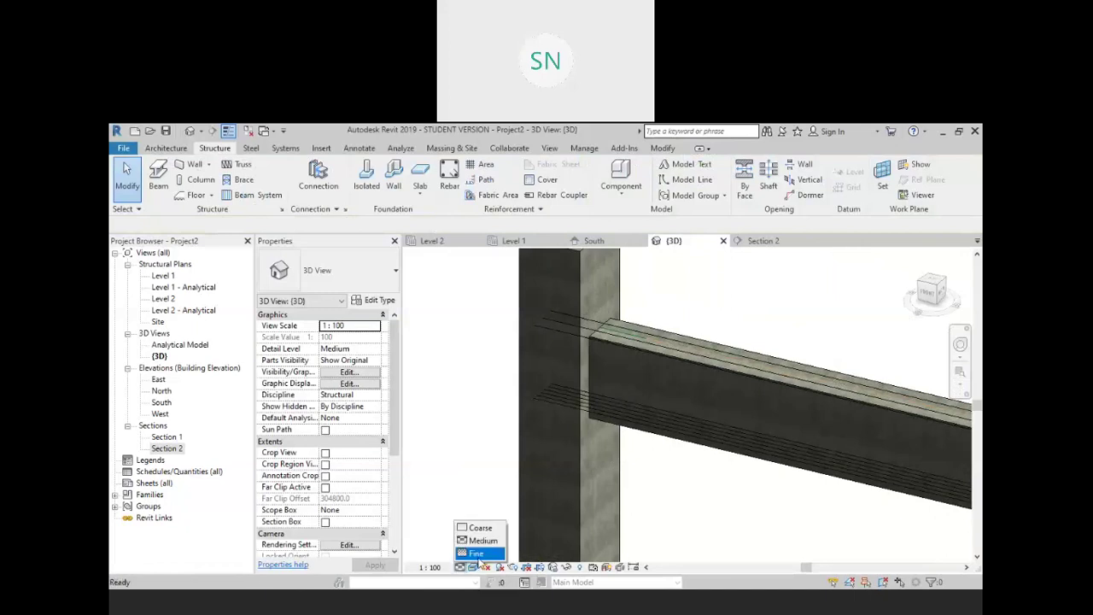
click(478, 559)
scroll(565, 321, up, 4)
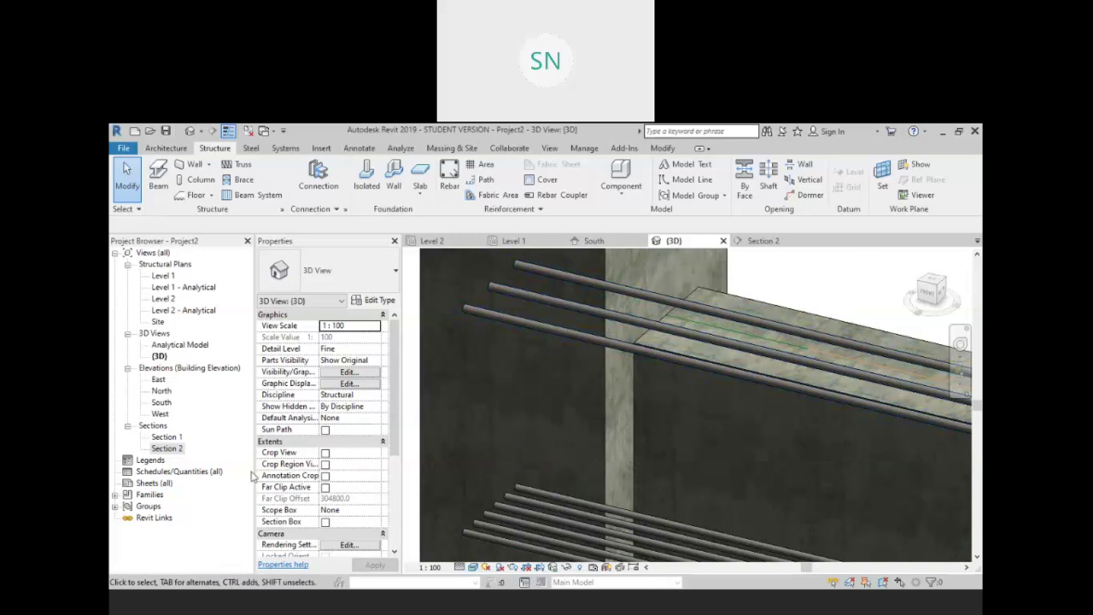
scroll(639, 394, down, 8)
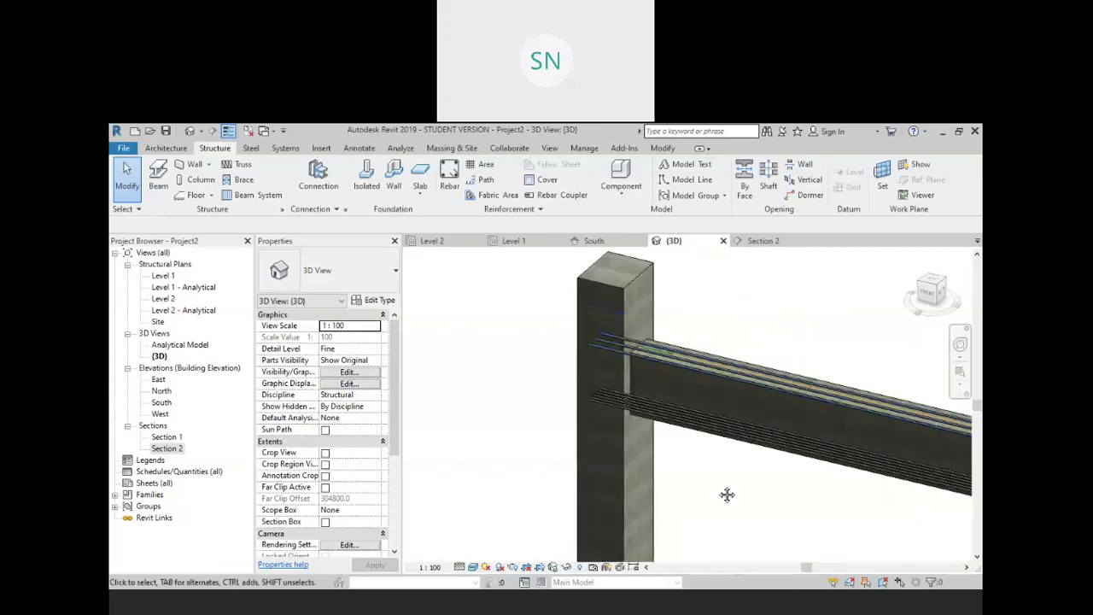
scroll(670, 459, up, 2)
middle_drag(663, 448, 782, 511)
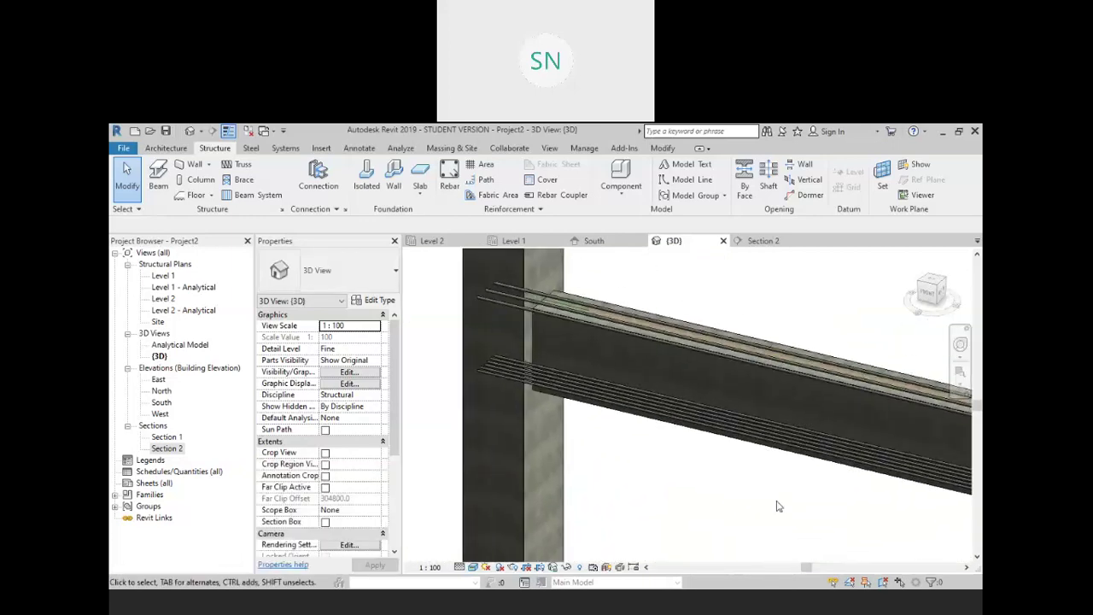
Reduce the quantity of the beam's bottom rebar set to 5 bars and check them at the end column
click(502, 375)
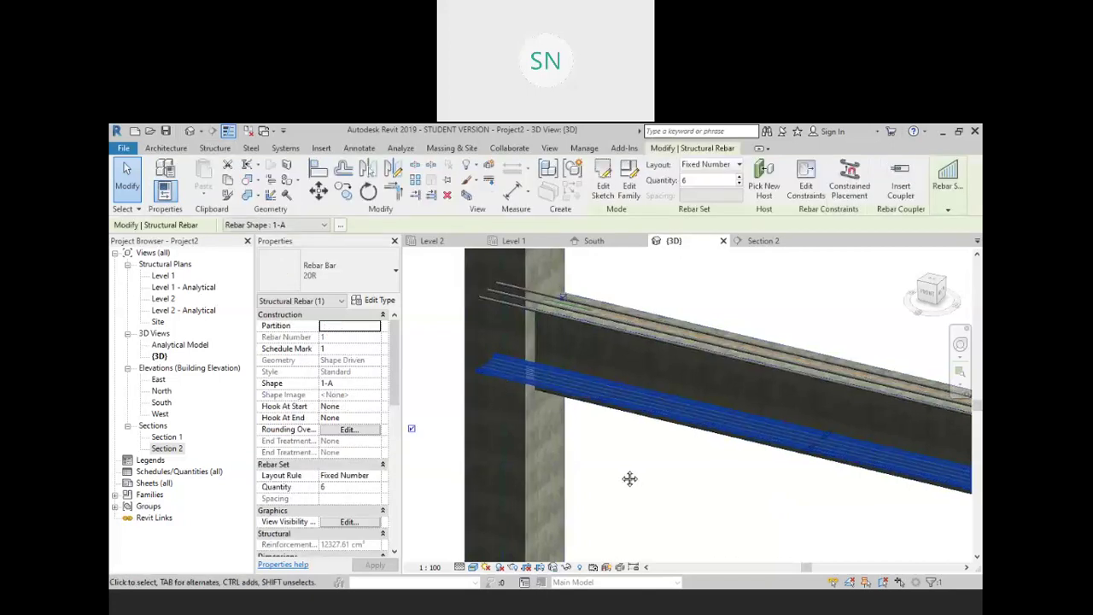
middle_drag(629, 478, 668, 414)
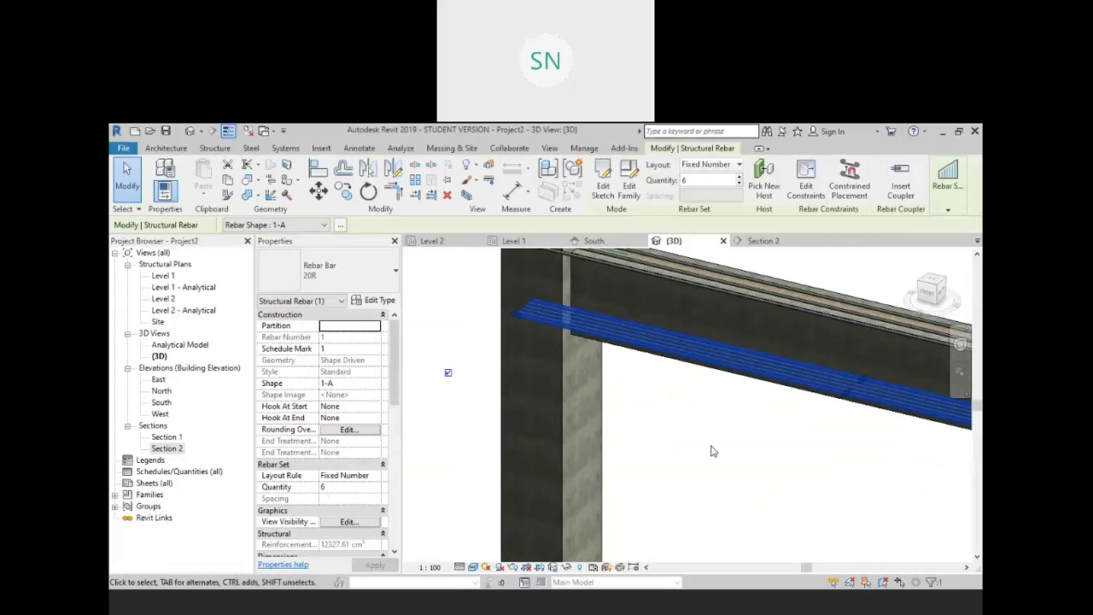
scroll(640, 341, up, 3)
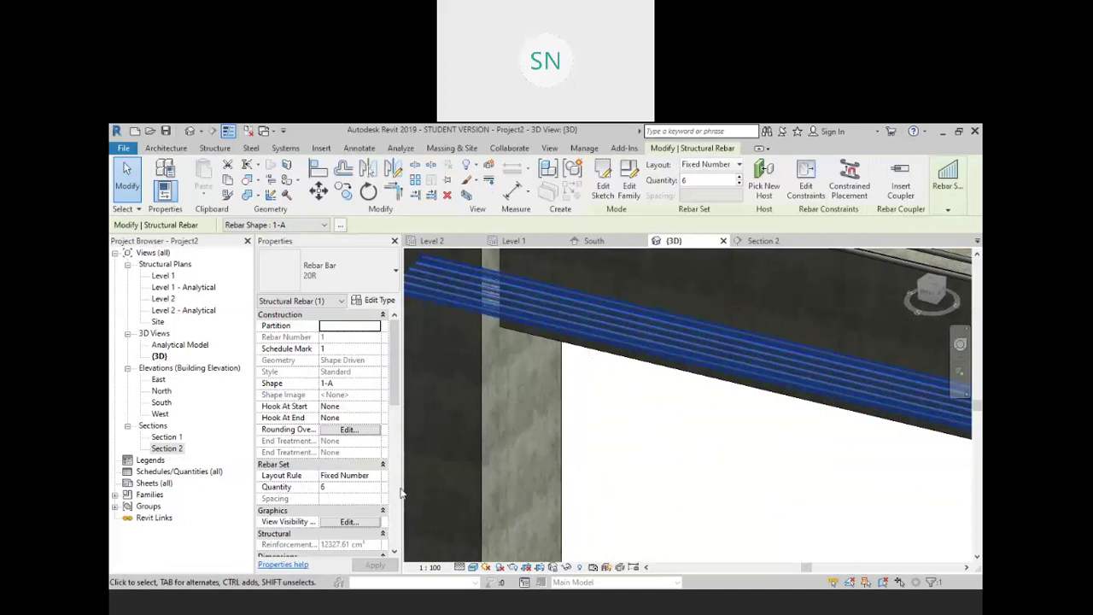
click(374, 493)
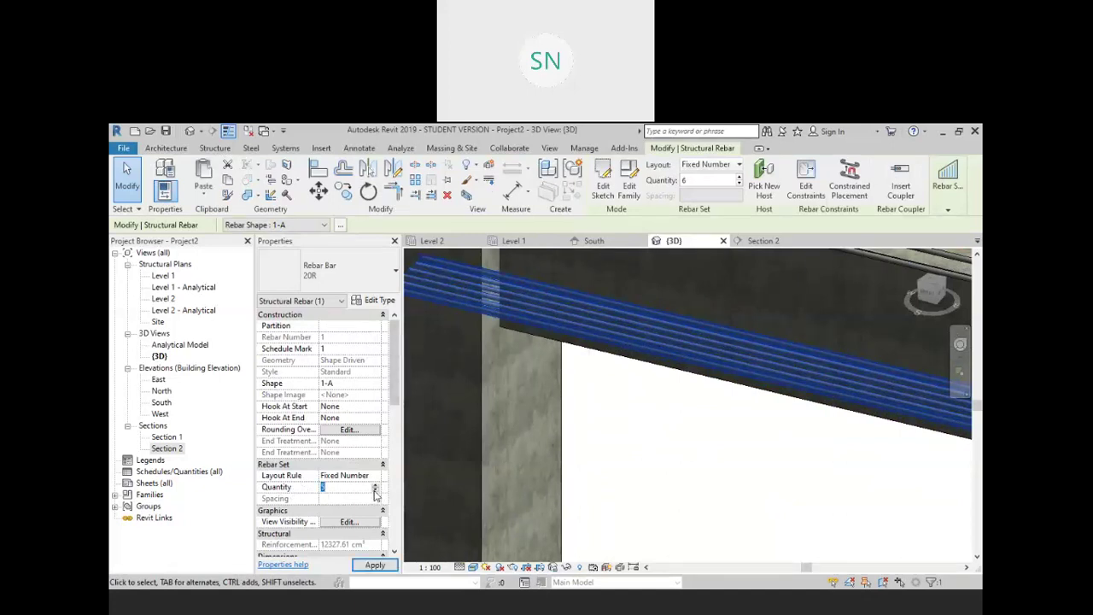
click(671, 440)
middle_drag(710, 439, 780, 484)
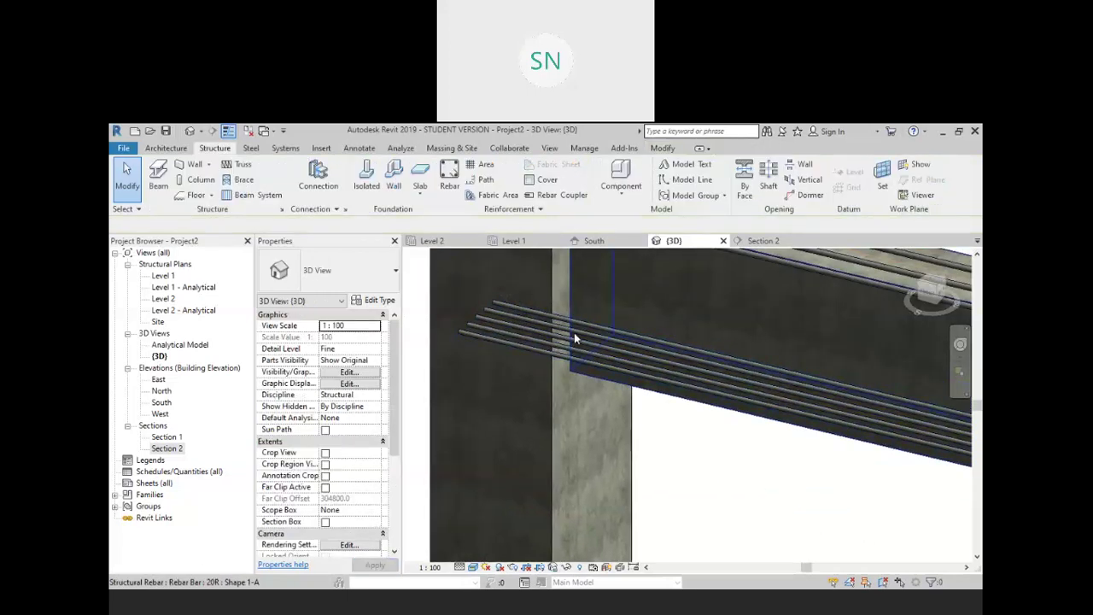
scroll(574, 338, up, 2)
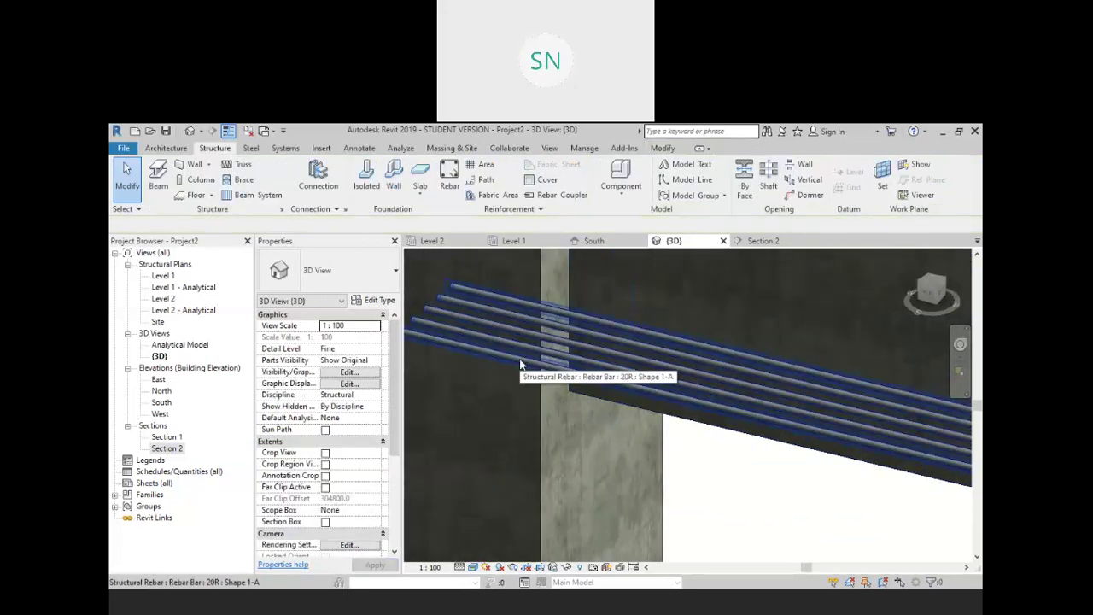
scroll(523, 357, down, 2)
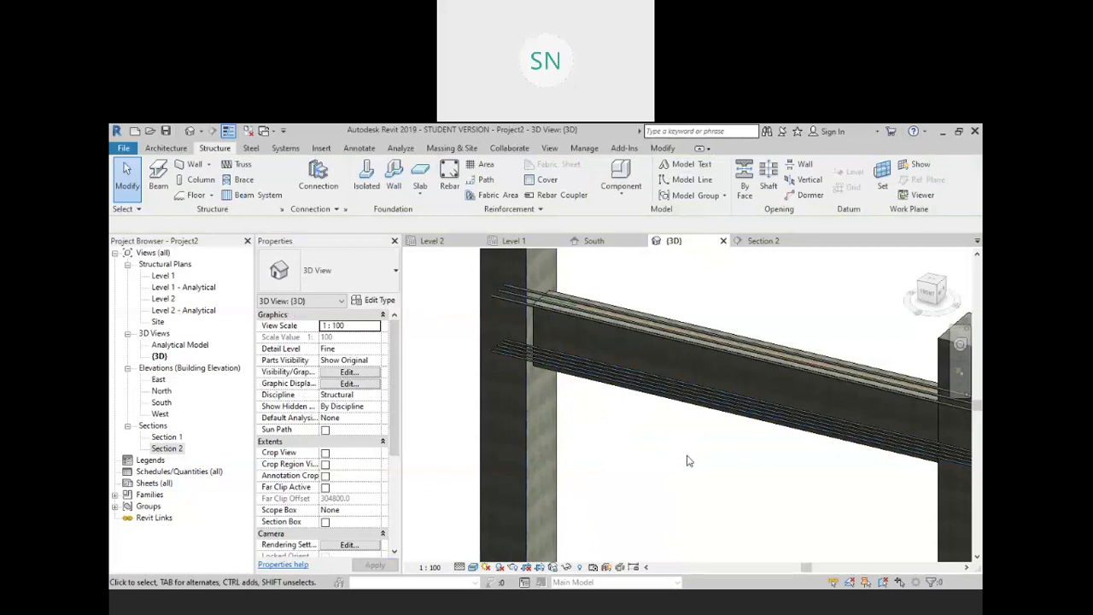
Examine from several angles, including the front, how the beam's top and bottom bars extend into the columns at both ends
shift+middle_drag(685, 461, 721, 444)
shift+middle_drag(824, 510, 789, 545)
scroll(711, 442, up, 1)
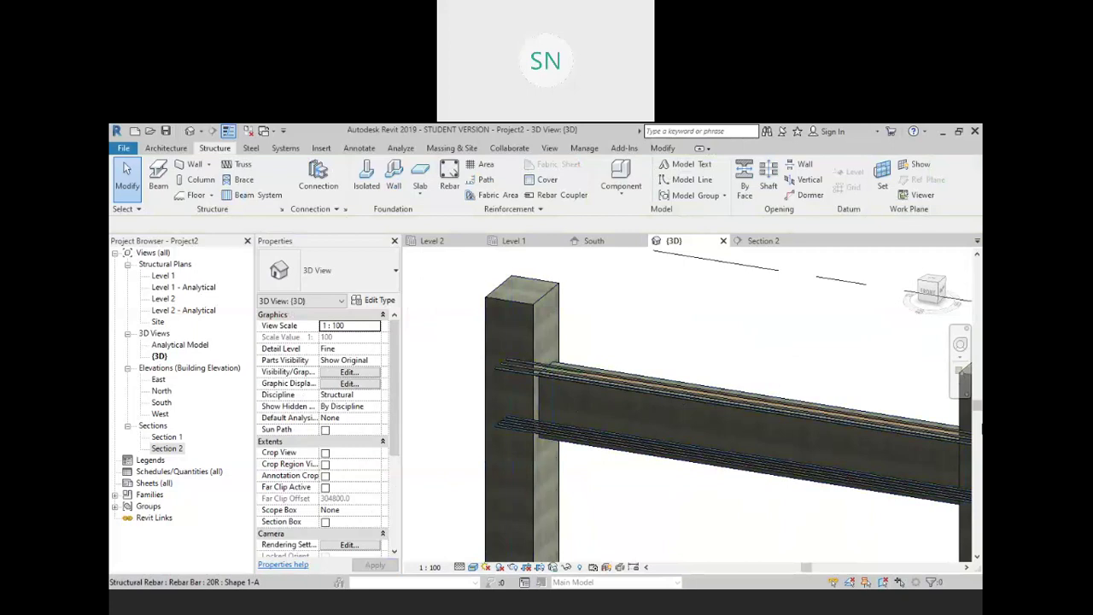
shift+middle_drag(748, 509, 774, 483)
scroll(773, 483, down, 4)
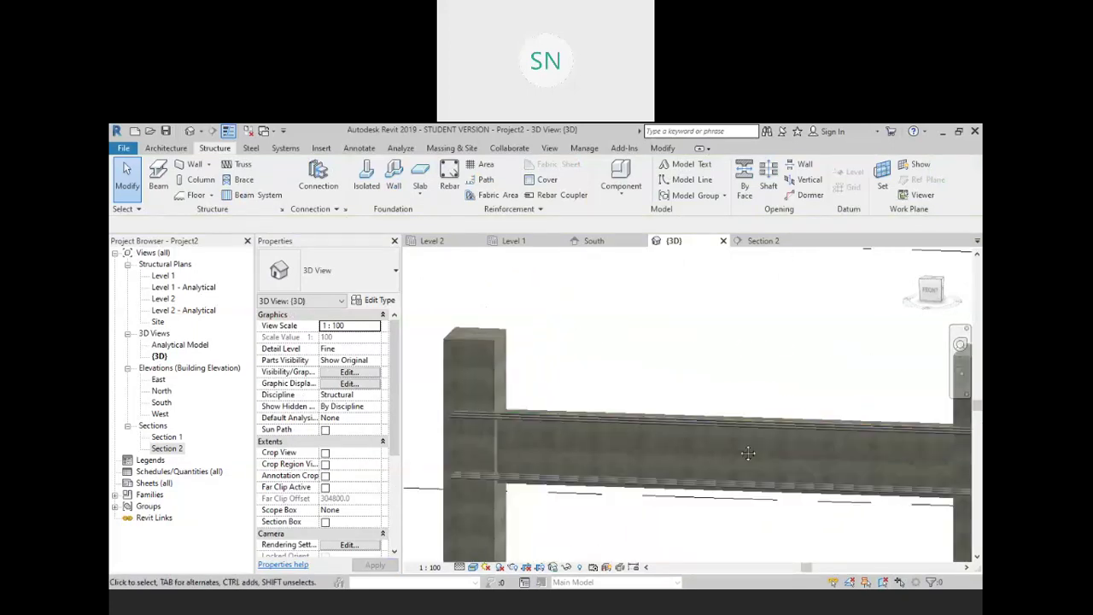
click(931, 296)
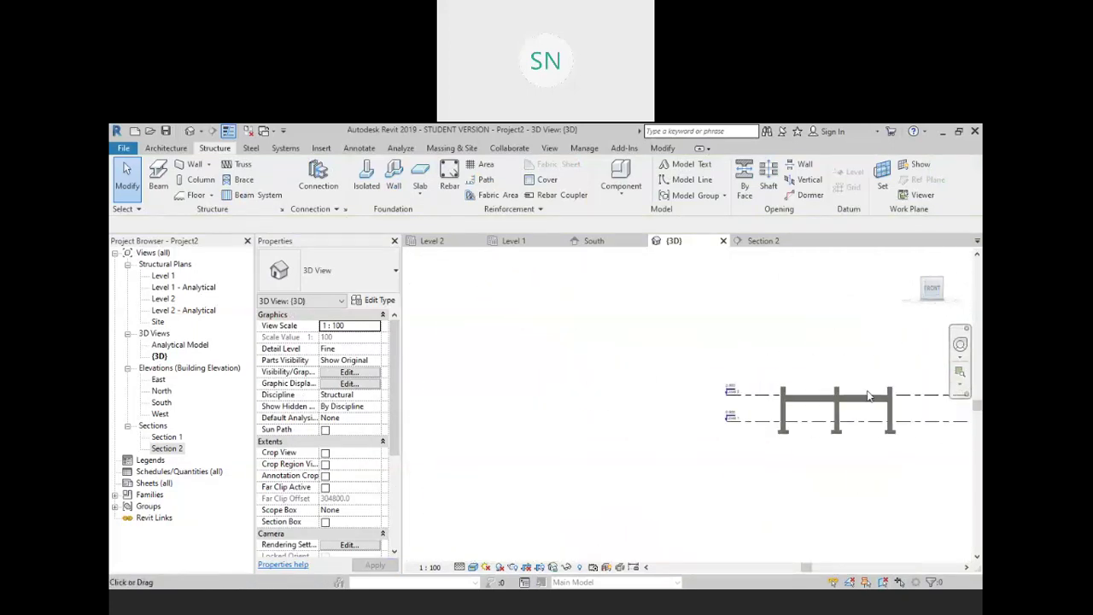
scroll(595, 402, up, 2)
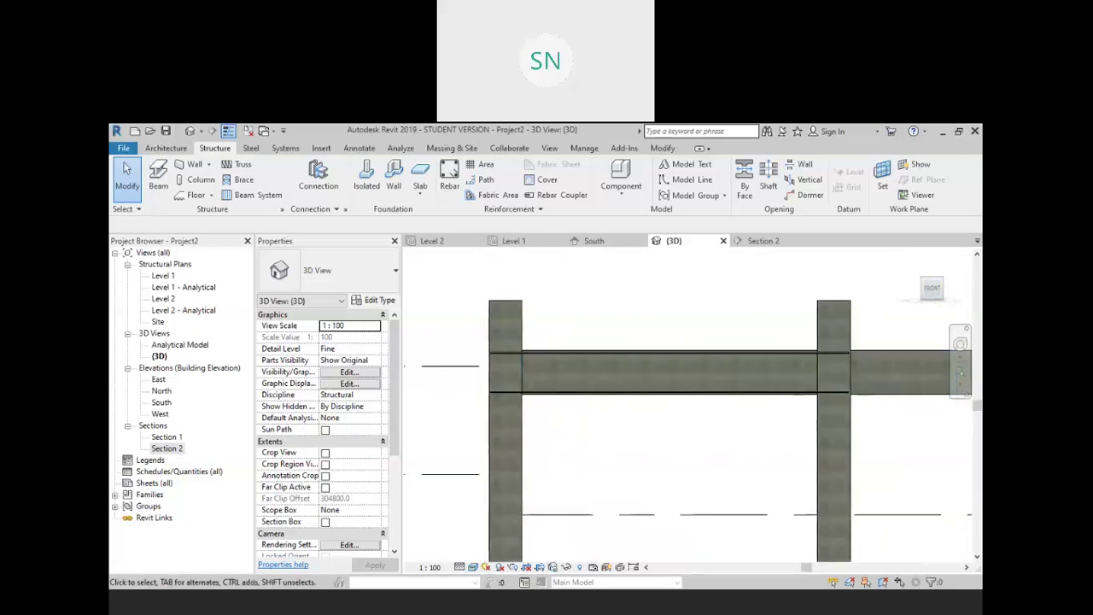
mouse_move(509, 274)
mouse_down()
mouse_move(456, 312)
mouse_move(523, 372)
mouse_move(507, 274)
mouse_up()
mouse_move(799, 322)
mouse_down()
mouse_move(776, 345)
mouse_move(859, 343)
mouse_move(798, 324)
mouse_up()
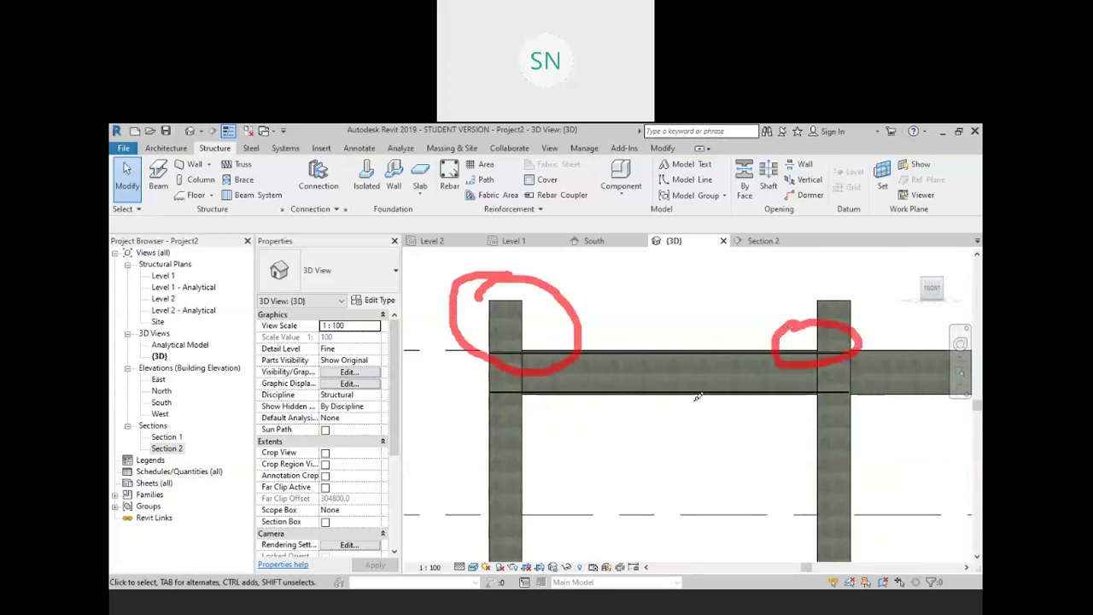
mouse_move(675, 370)
mouse_down()
mouse_move(613, 384)
mouse_move(632, 434)
mouse_move(779, 399)
mouse_move(738, 369)
mouse_move(680, 366)
mouse_up()
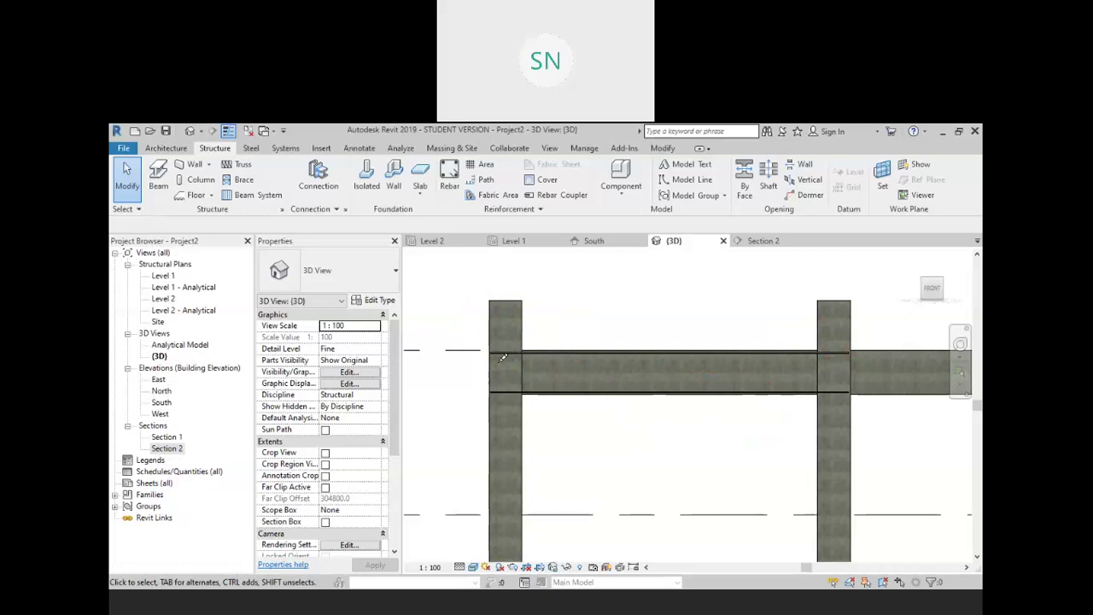
mouse_move(518, 357)
mouse_down()
mouse_move(574, 352)
mouse_move(613, 374)
mouse_move(715, 388)
mouse_move(756, 354)
mouse_move(851, 353)
mouse_up()
shift+middle_drag(598, 367, 480, 331)
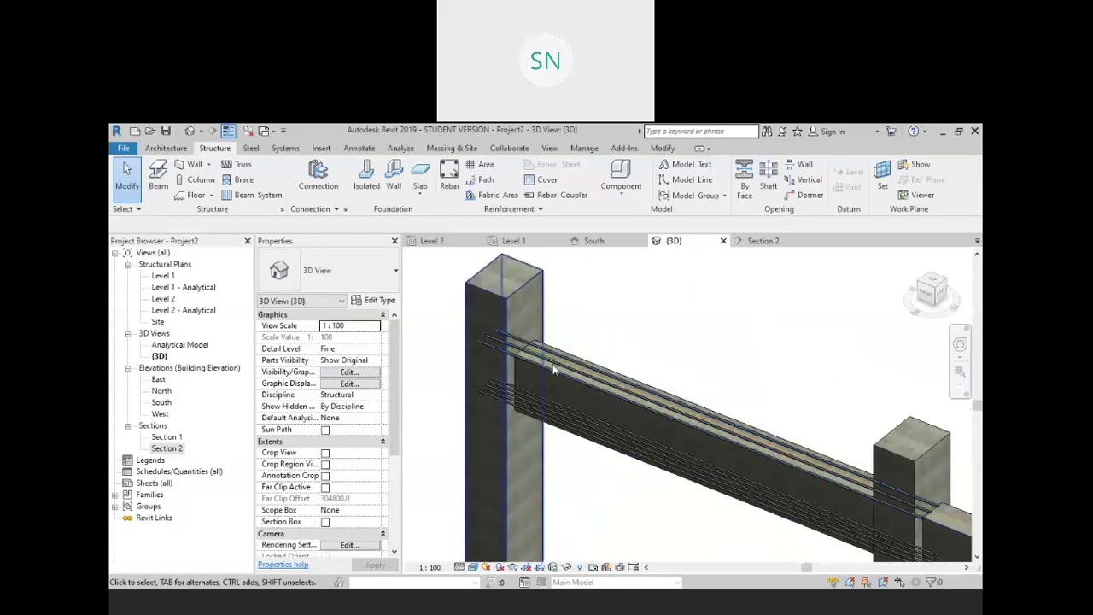
Open Section 1 from its marker in the Level 1 plan and frame the beam between grids 1 and 2
double_click(153, 276)
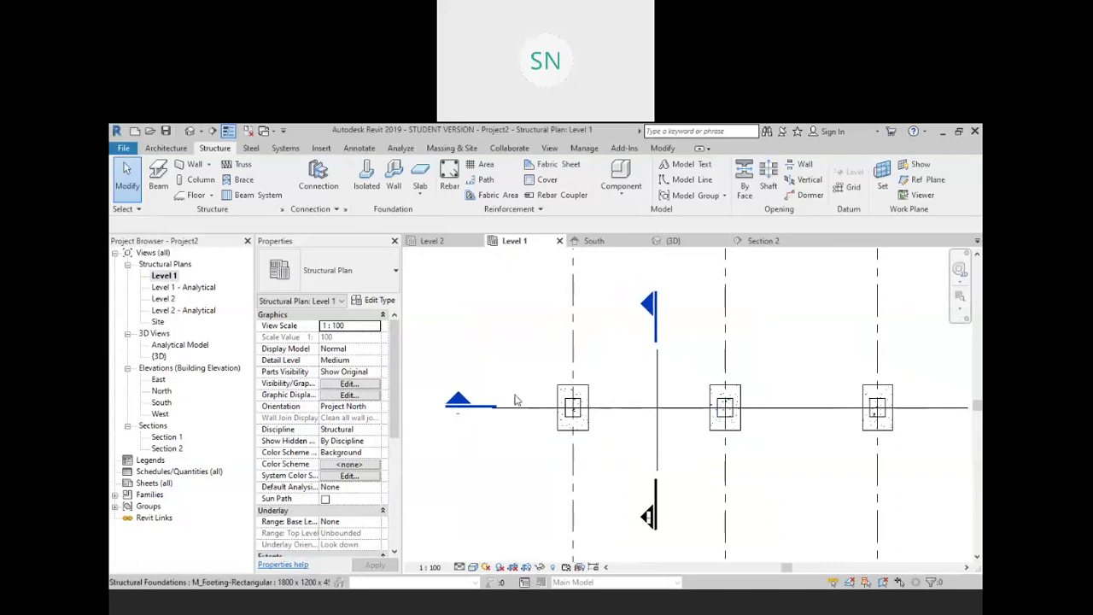
double_click(441, 406)
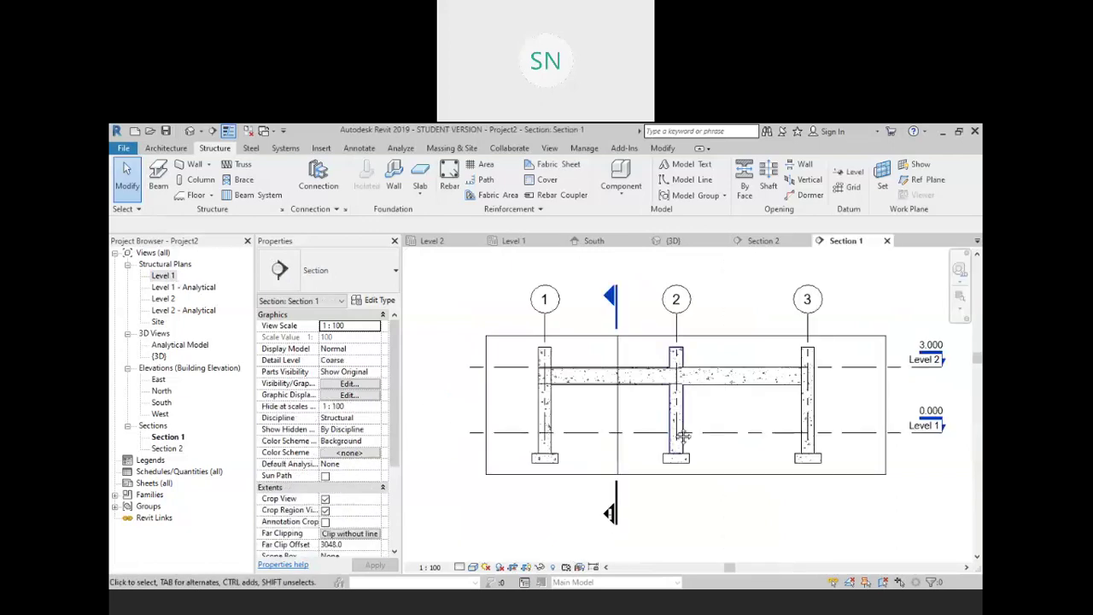
scroll(614, 406, up, 4)
middle_drag(669, 433, 598, 375)
scroll(580, 353, down, 2)
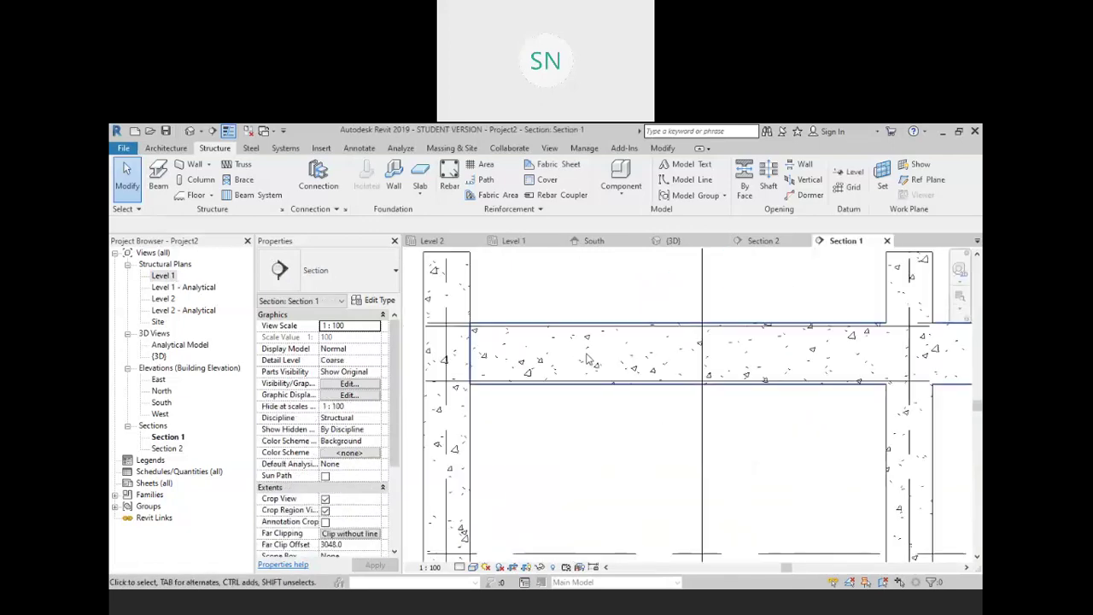
middle_drag(674, 381, 673, 387)
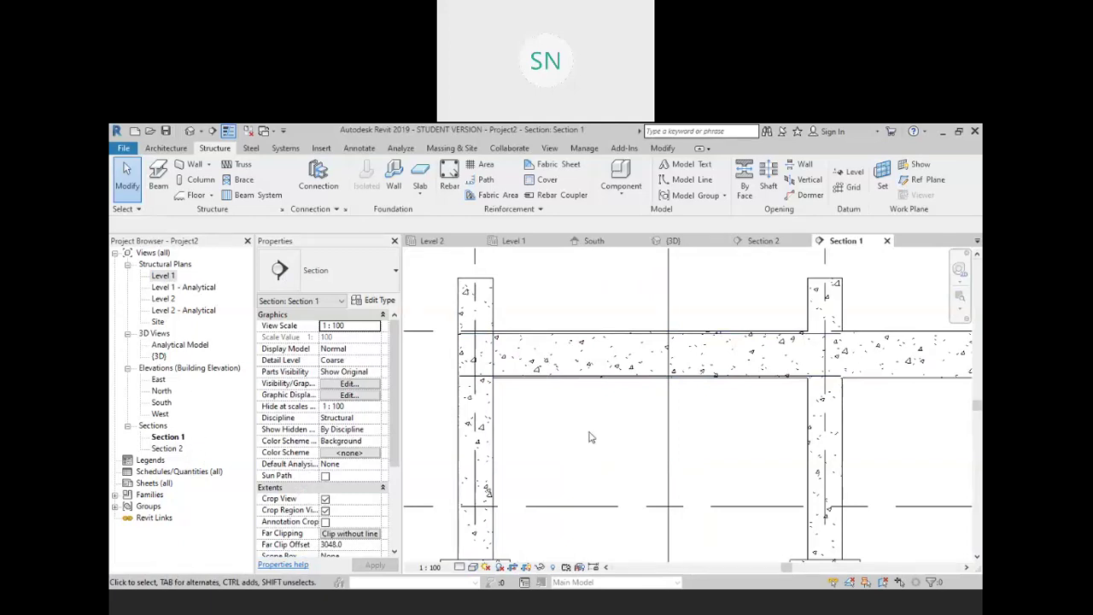
Start the Rebar tool in Section 1 and look through the available rebar shapes for a bent-up beam bar
click(449, 179)
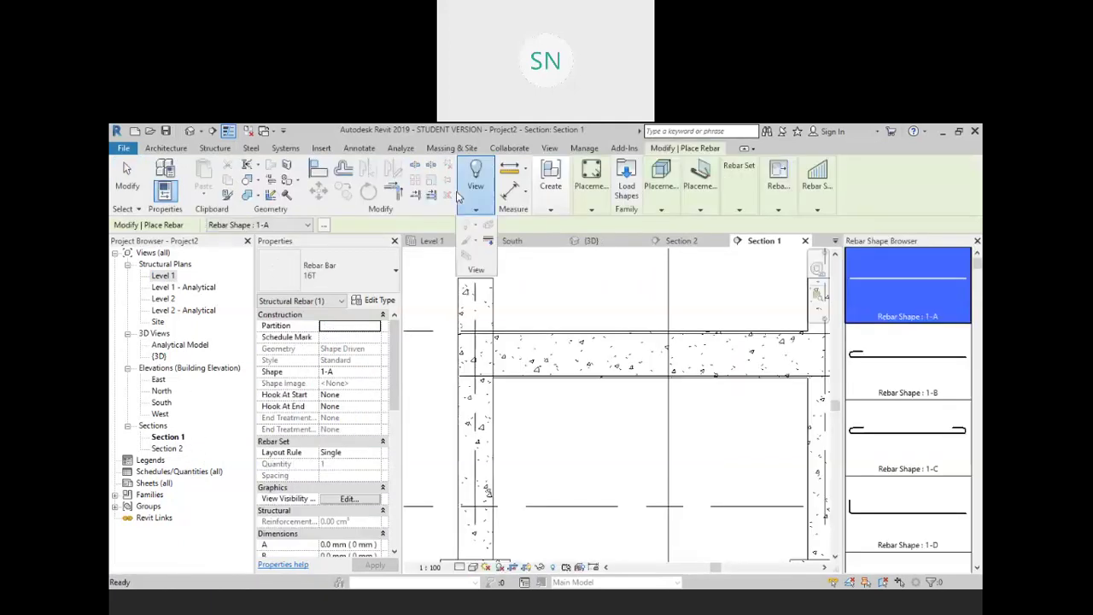
scroll(905, 360, down, 5)
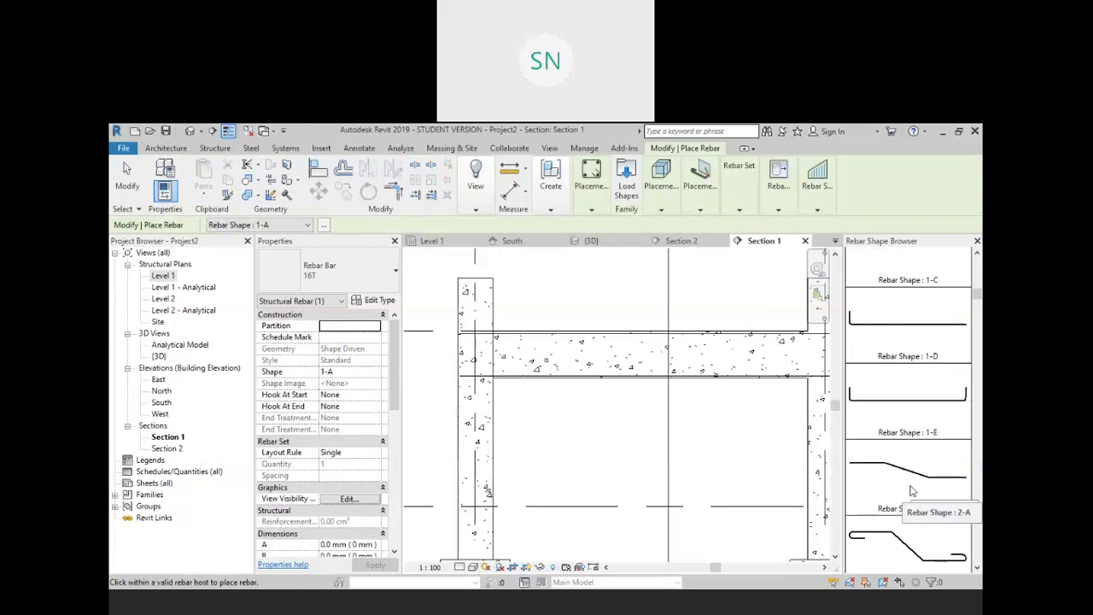
scroll(911, 464, down, 1)
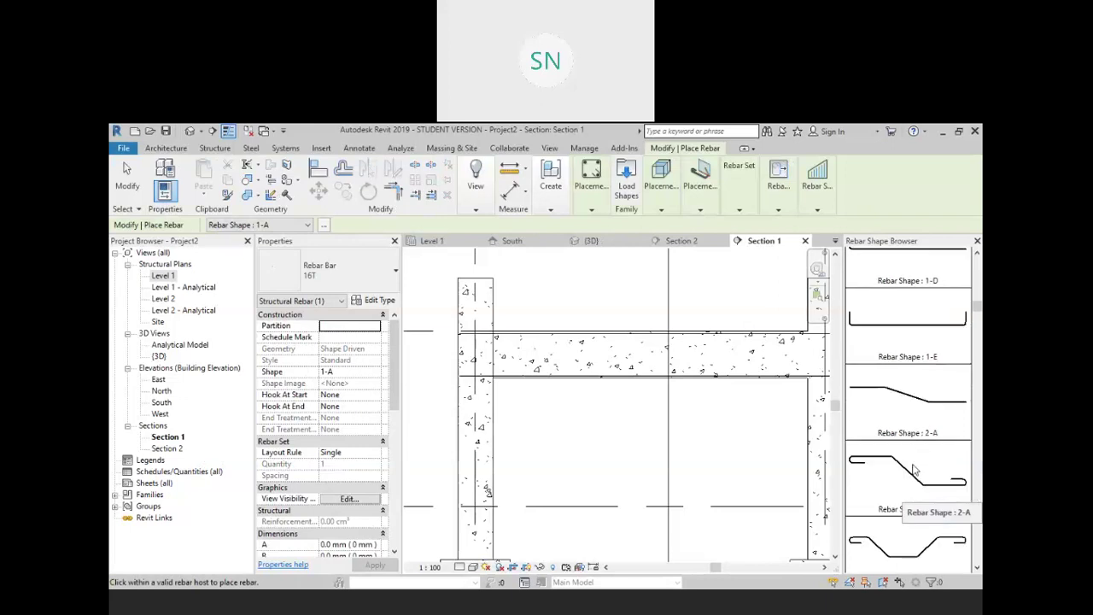
scroll(913, 461, down, 2)
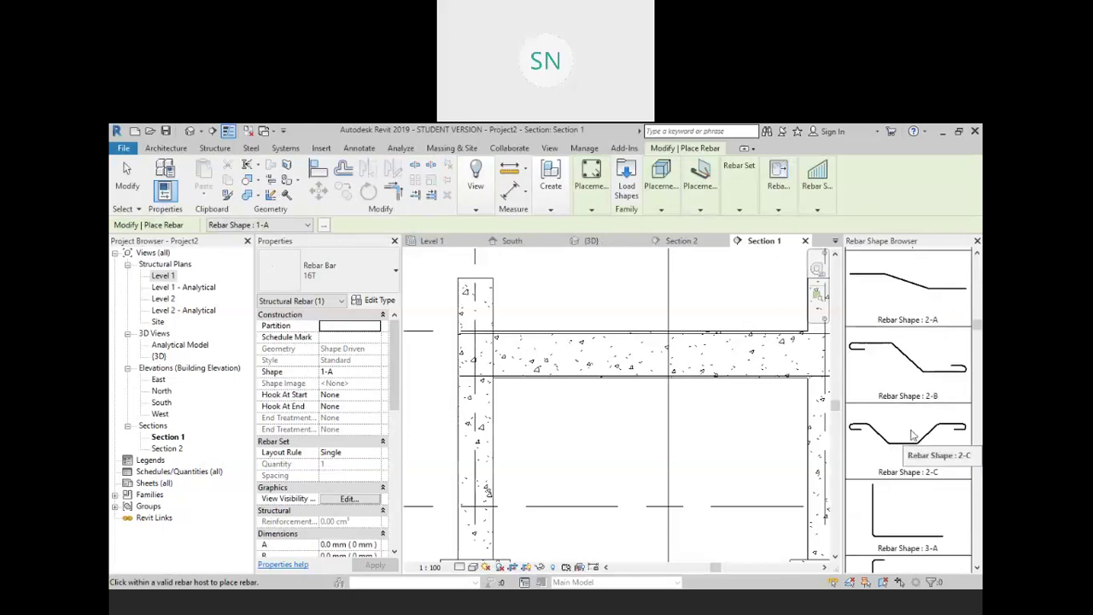
scroll(911, 452, down, 5)
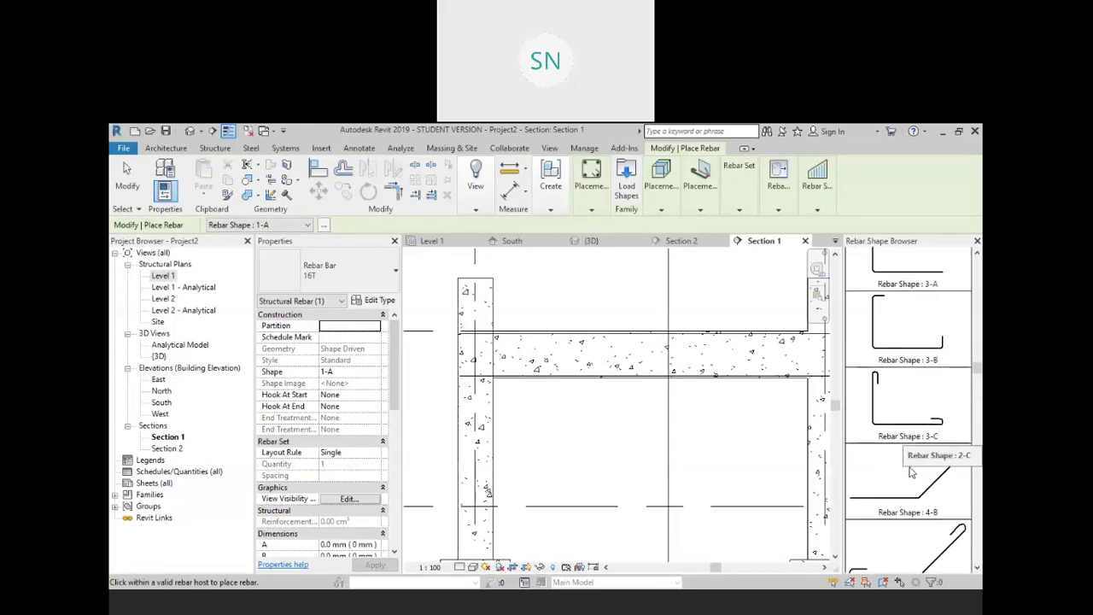
scroll(911, 468, down, 1)
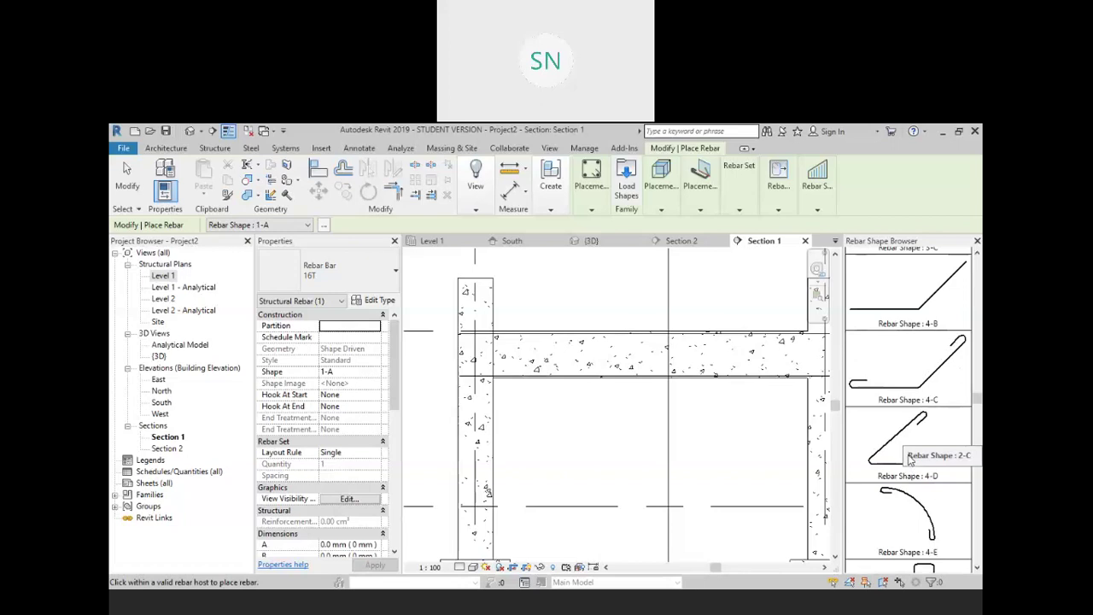
scroll(911, 461, down, 2)
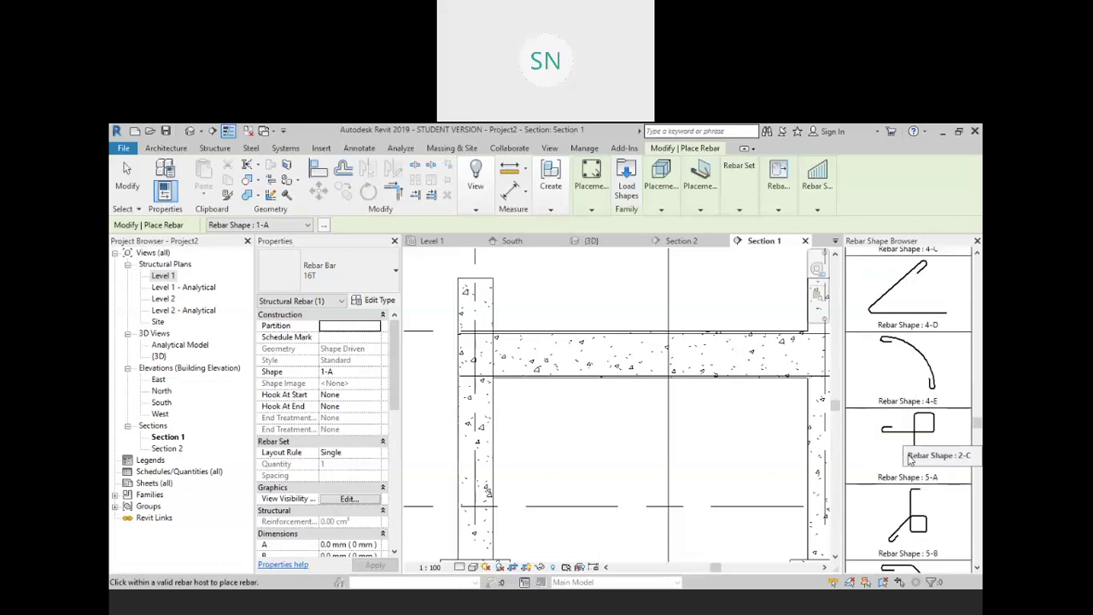
scroll(926, 482, down, 2)
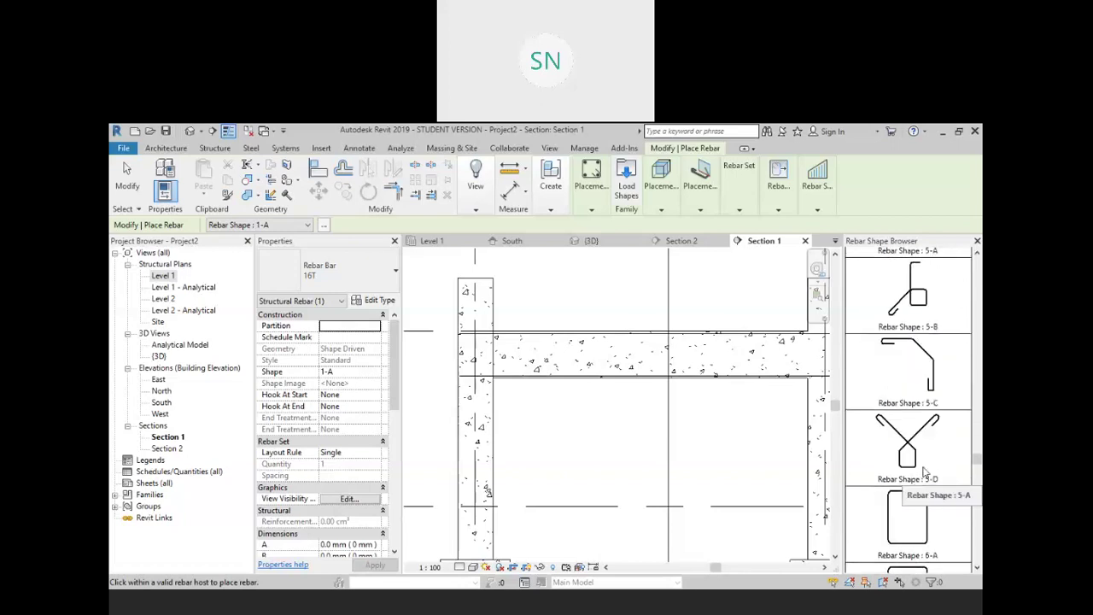
scroll(923, 471, down, 2)
scroll(923, 471, down, 3)
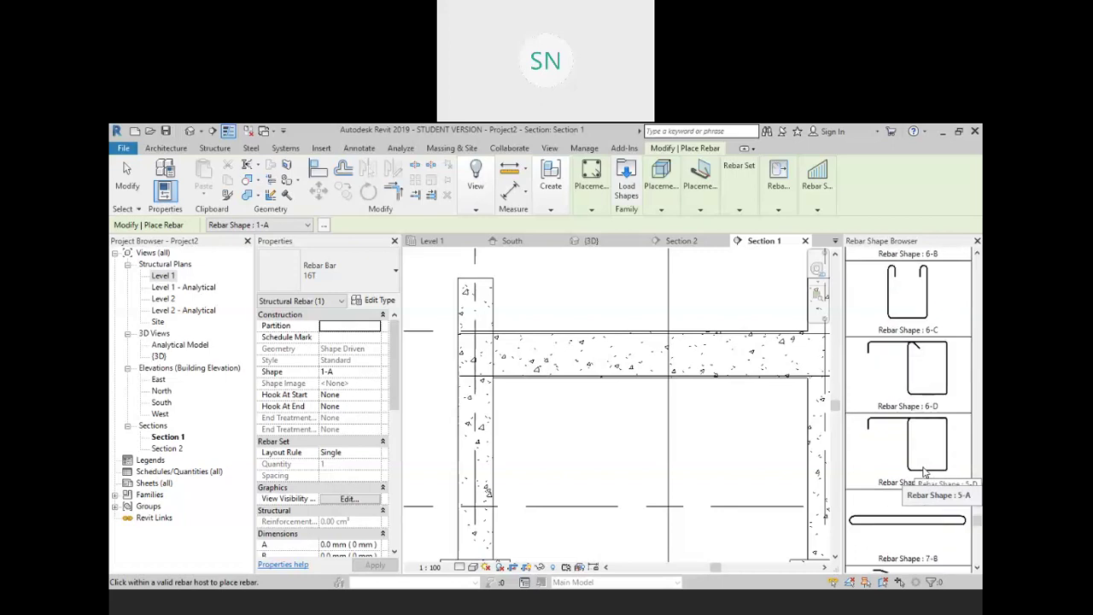
scroll(923, 471, down, 2)
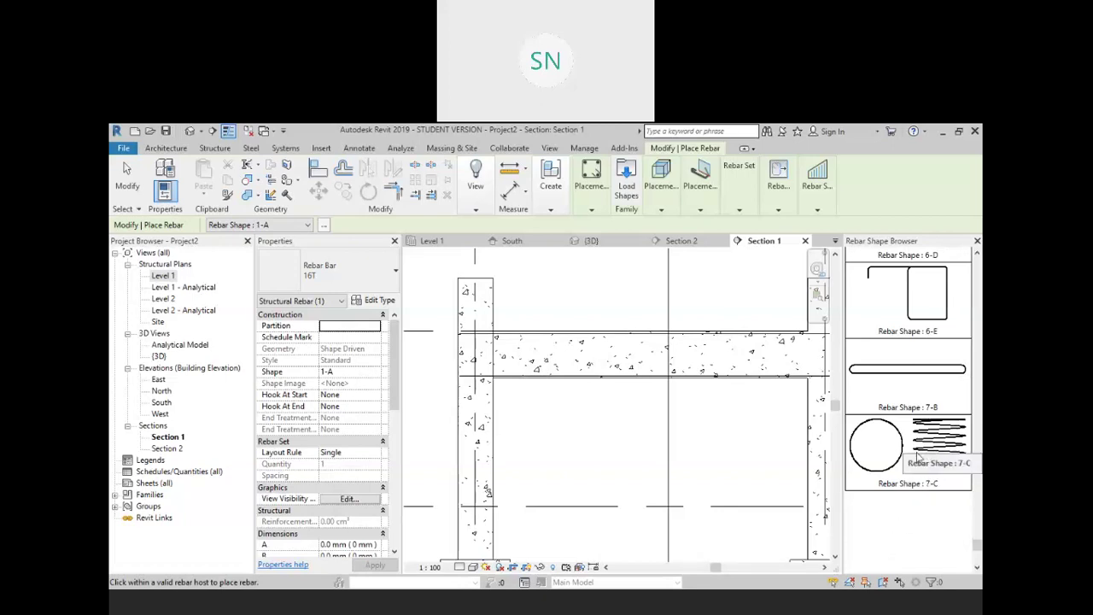
scroll(930, 457, up, 4)
scroll(917, 455, up, 10)
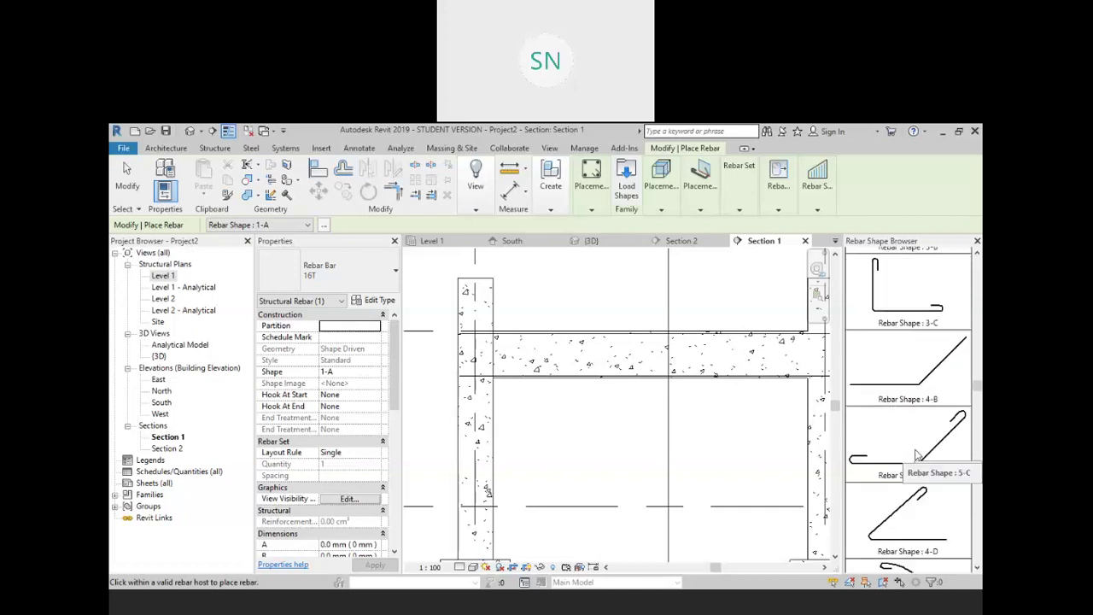
scroll(917, 455, down, 4)
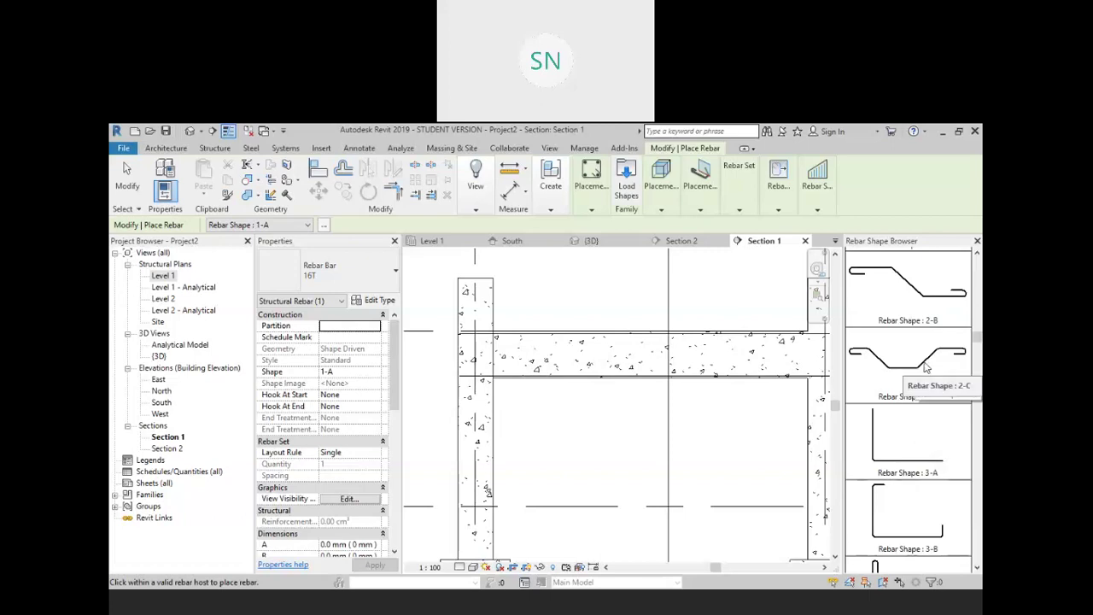
Place a 16T rebar of shape 2-C parallel to the work plane in the beam between the two columns
click(924, 367)
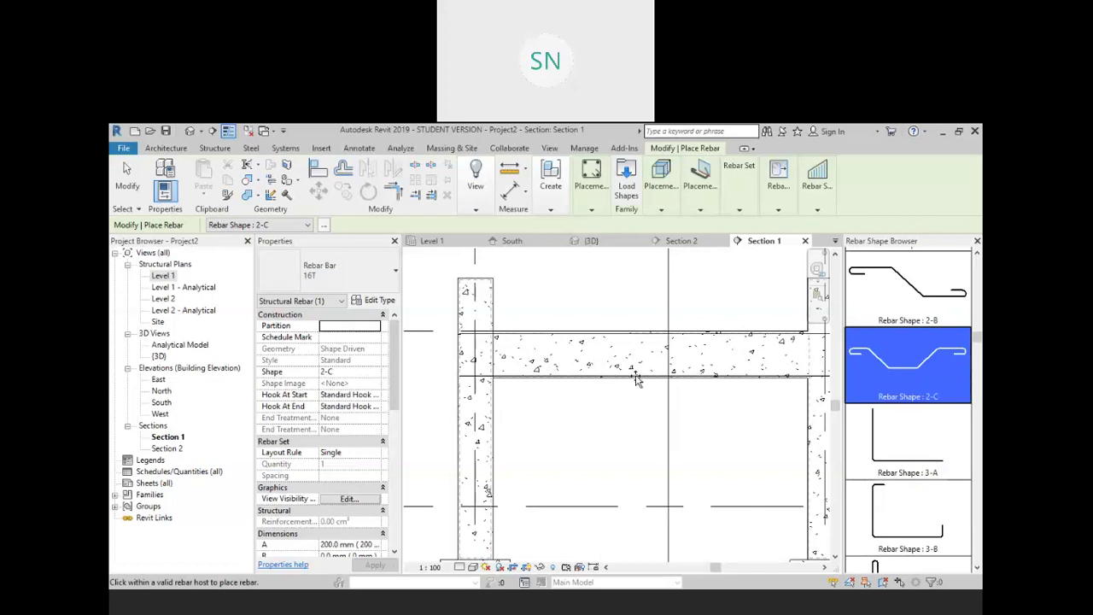
scroll(630, 357, up, 1)
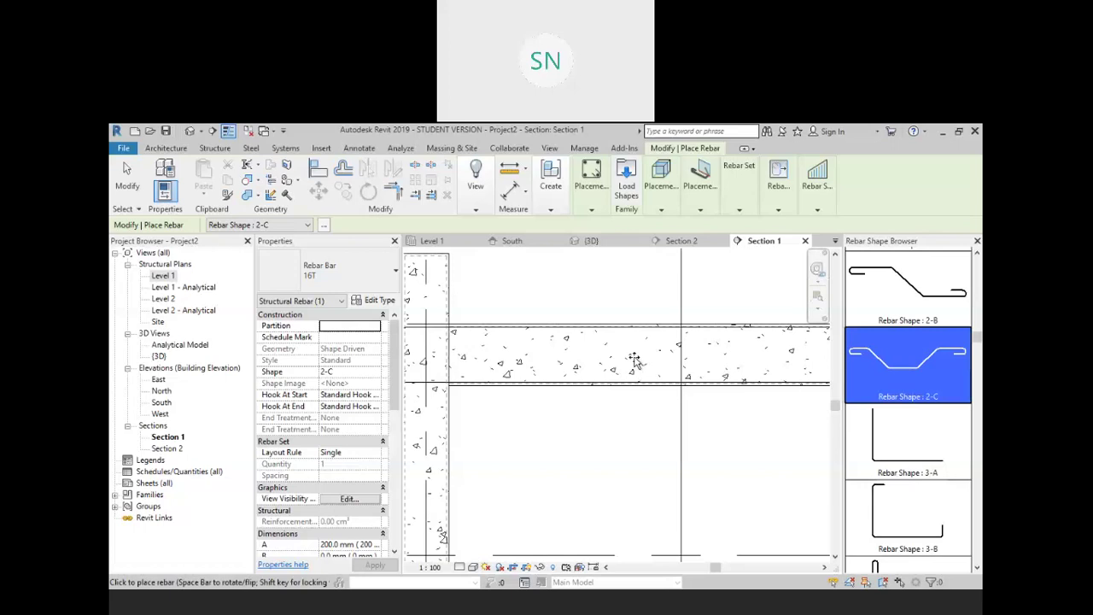
mouse_move(499, 363)
middle_down()
mouse_move(552, 359)
mouse_move(523, 354)
mouse_move(548, 362)
mouse_move(537, 355)
middle_up()
scroll(537, 354, down, 1)
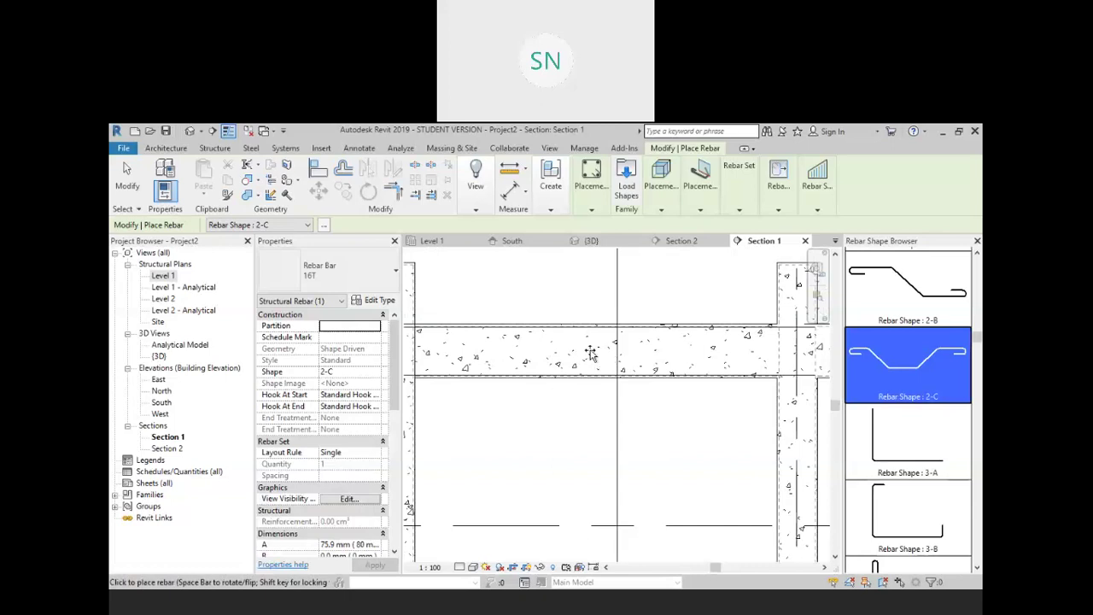
click(700, 183)
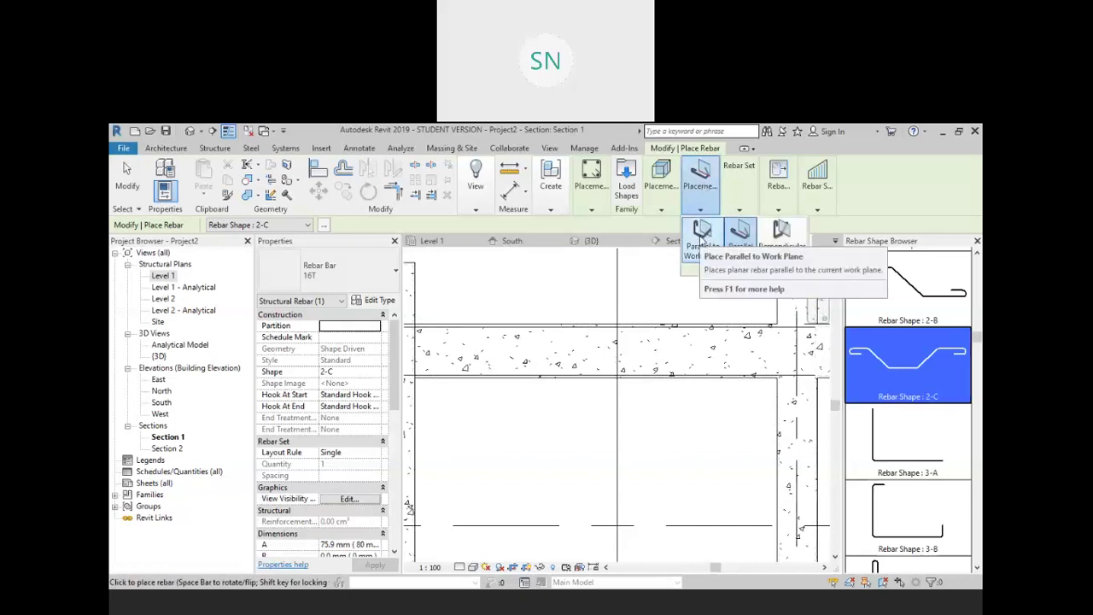
click(701, 238)
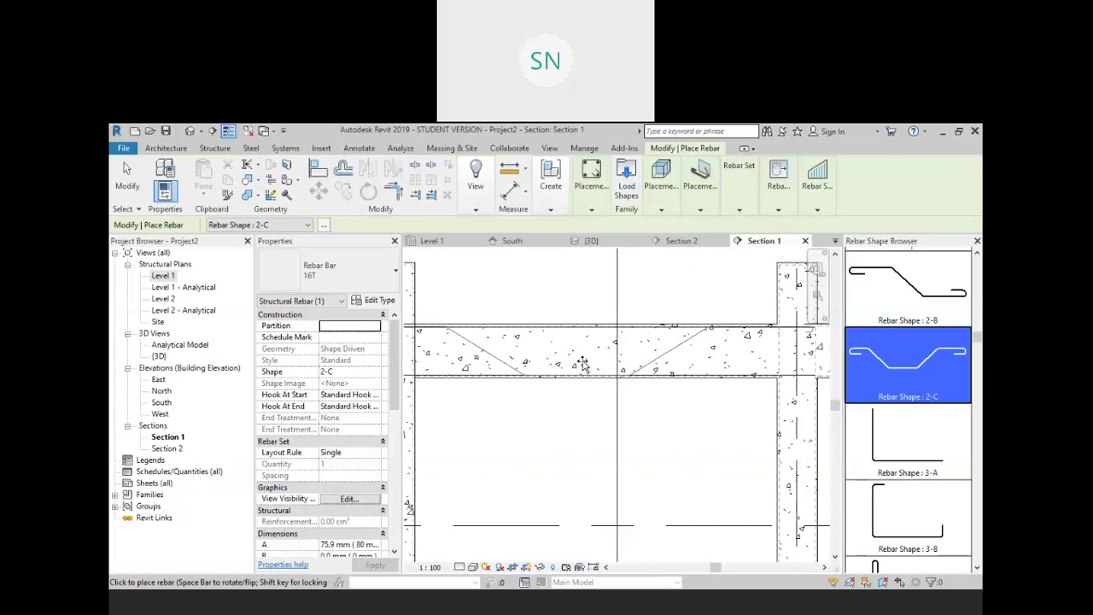
mouse_move(589, 368)
middle_down()
mouse_move(627, 373)
mouse_move(577, 367)
middle_up()
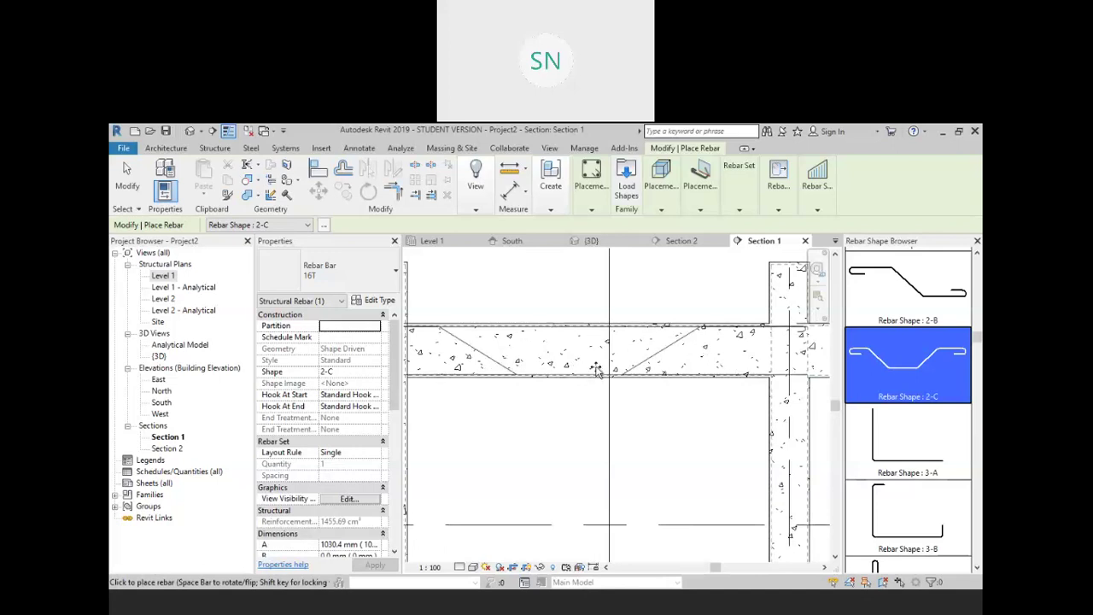
click(598, 296)
scroll(708, 349, down, 3)
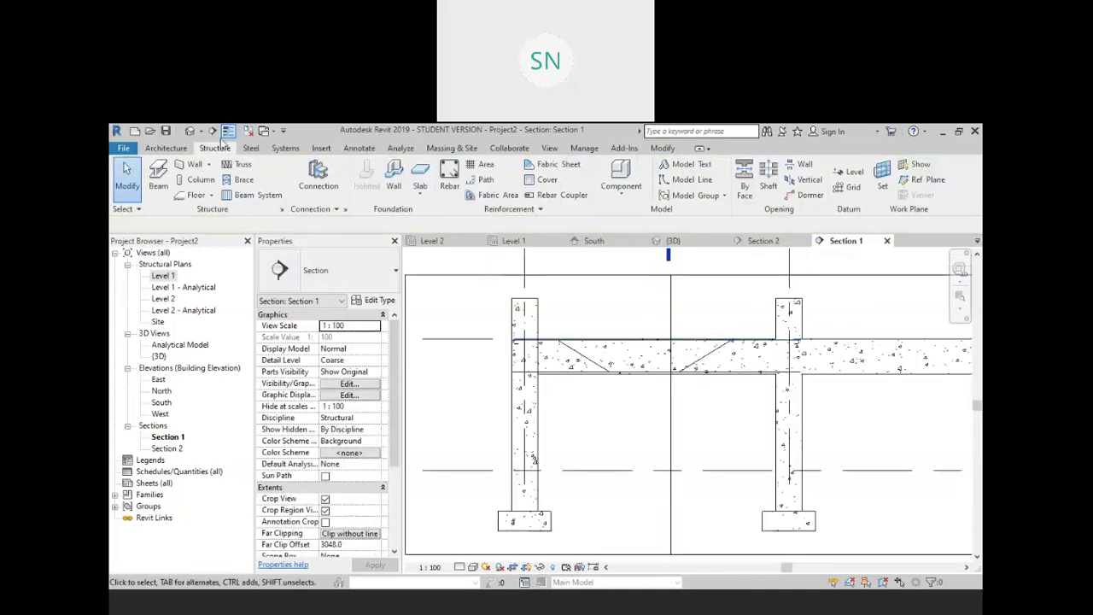
In the 3D view, select all of the beam's rebar and edit its View unobscured state for the {3D} view
click(190, 130)
scroll(739, 329, up, 2)
scroll(608, 374, down, 3)
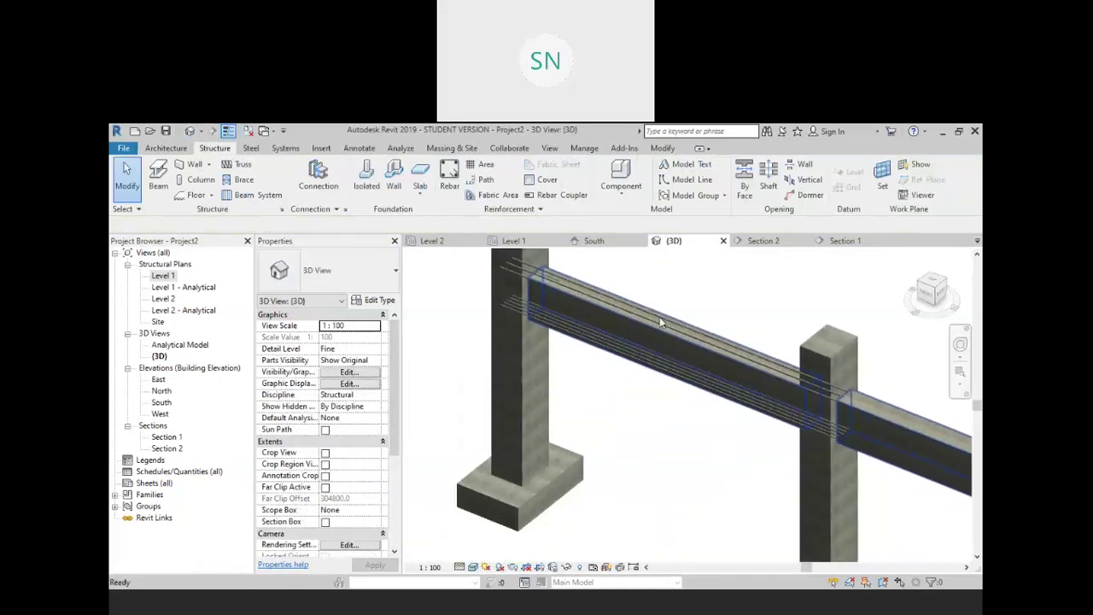
drag(499, 270, 850, 512)
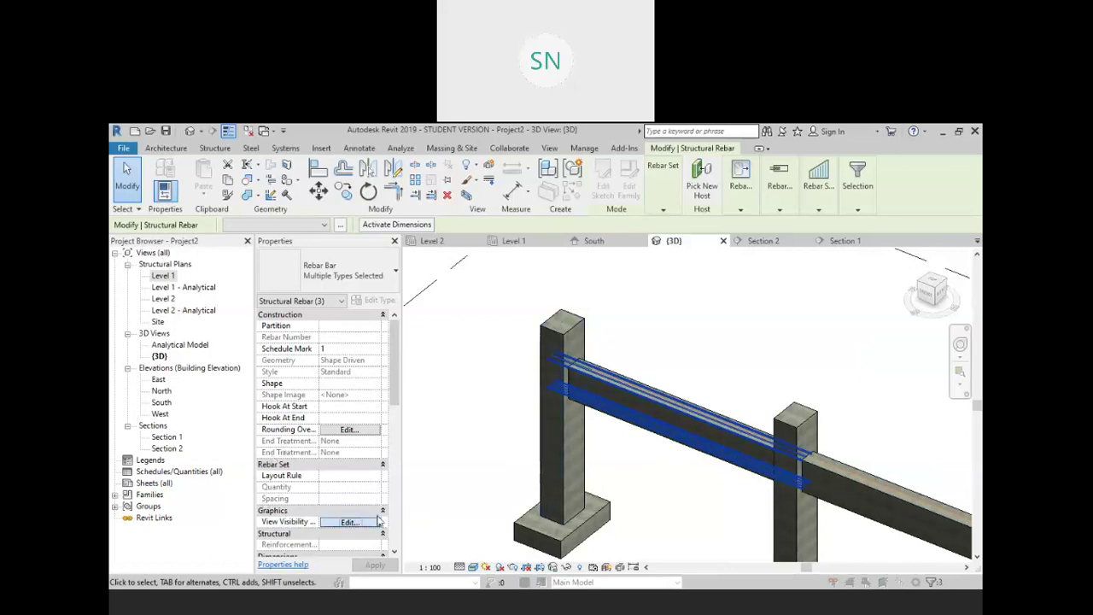
click(348, 521)
click(588, 311)
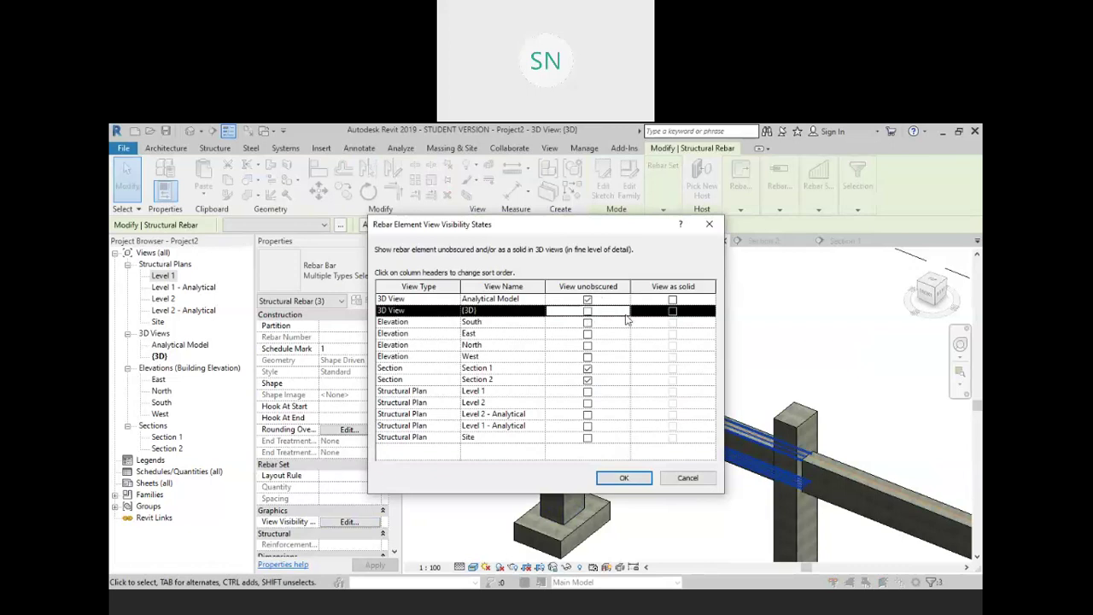
Set the selected rebars to display as solid in the {3D} view, apply the visibility states and deselect the bars
click(674, 318)
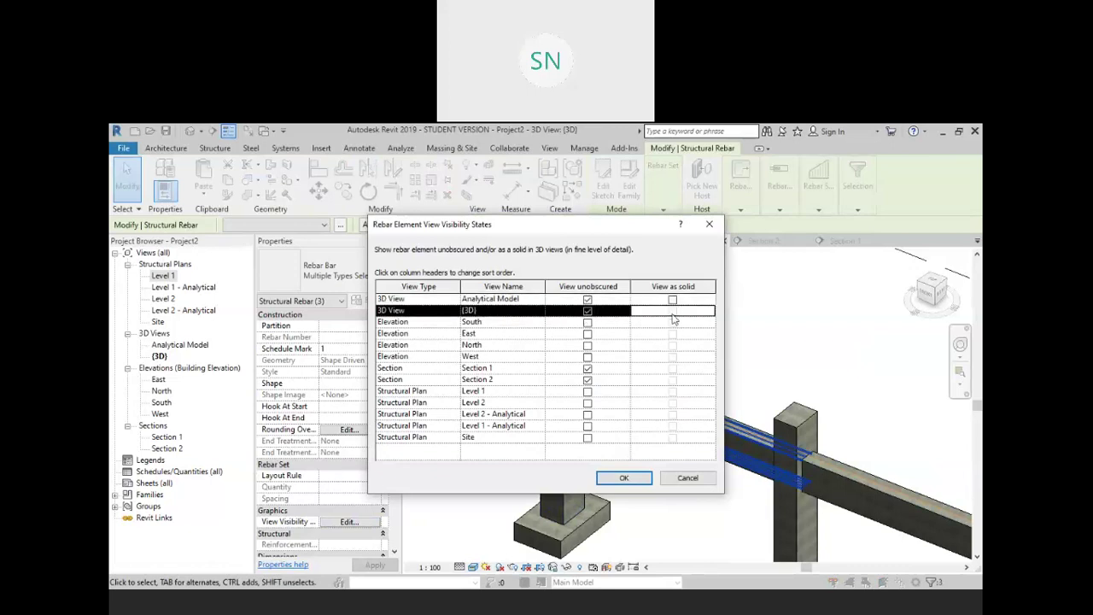
click(673, 300)
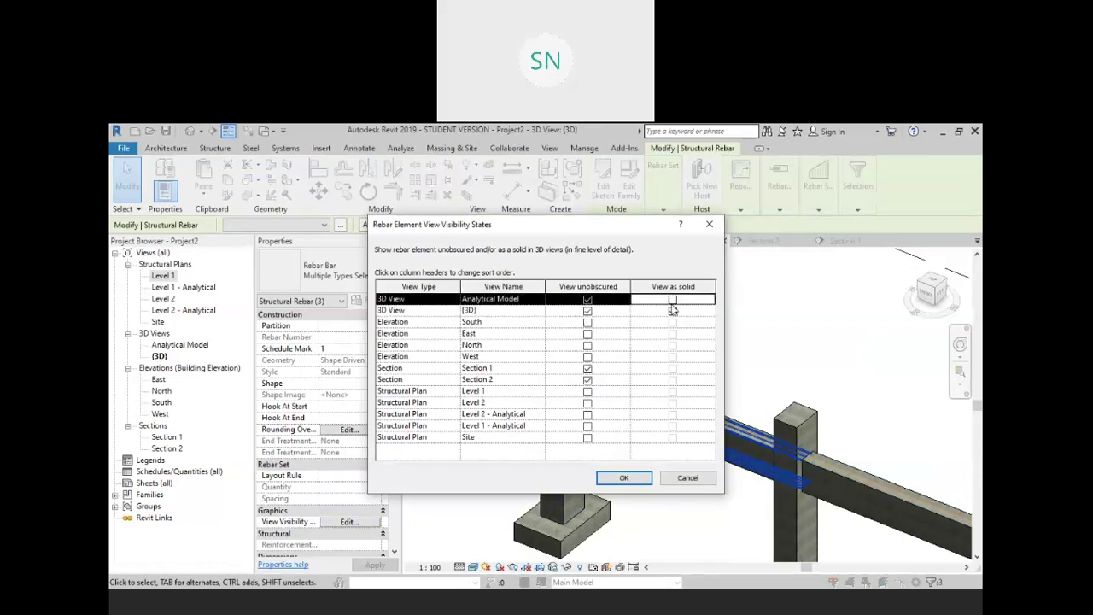
click(626, 479)
click(690, 494)
Change the 3D view's visual style to Wireframe
scroll(688, 466, up, 4)
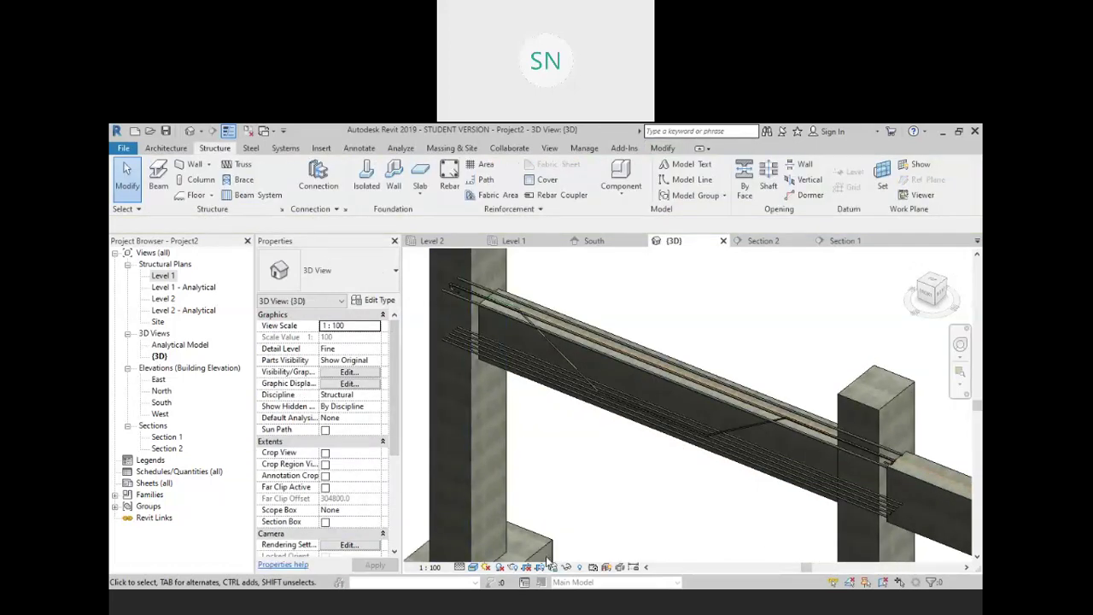
click(473, 567)
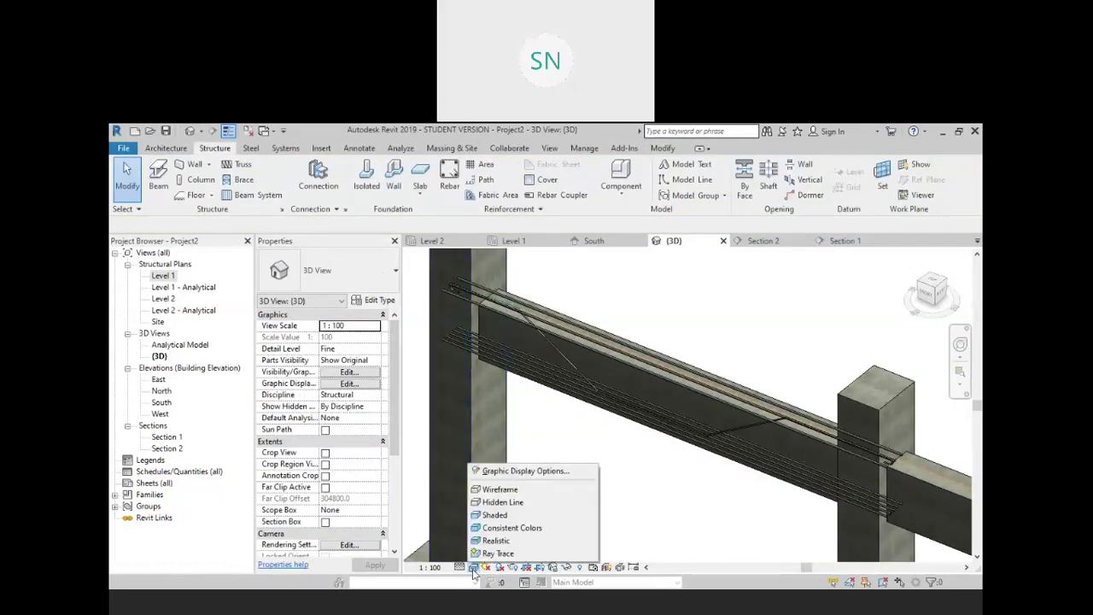
click(499, 489)
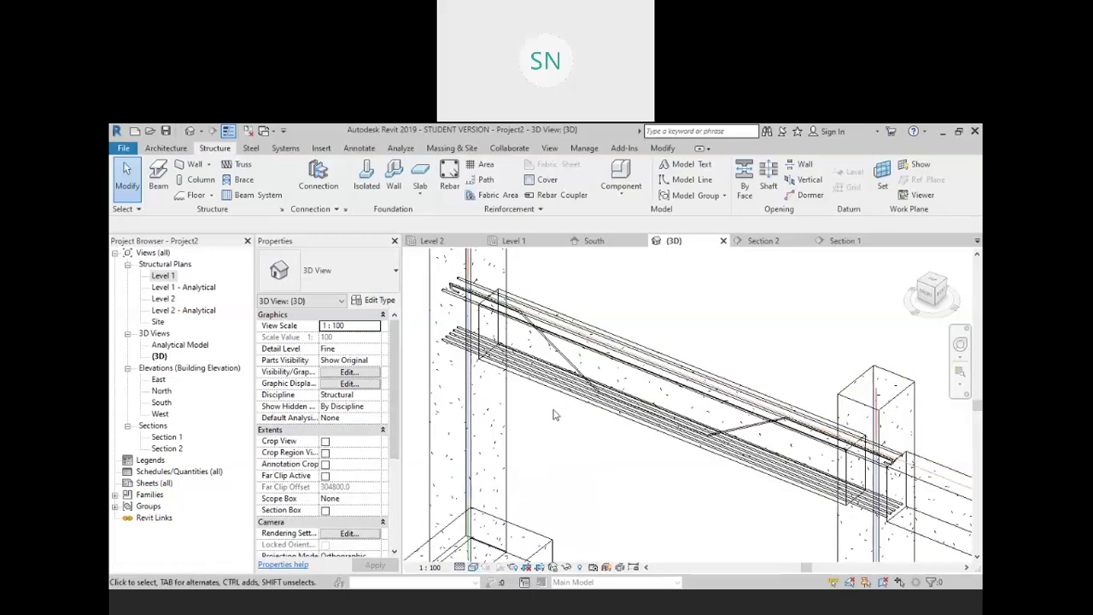
Select the bent 16T bar in the beam and shift its two lower bends along the beam to change the inclined legs
scroll(562, 416, up, 2)
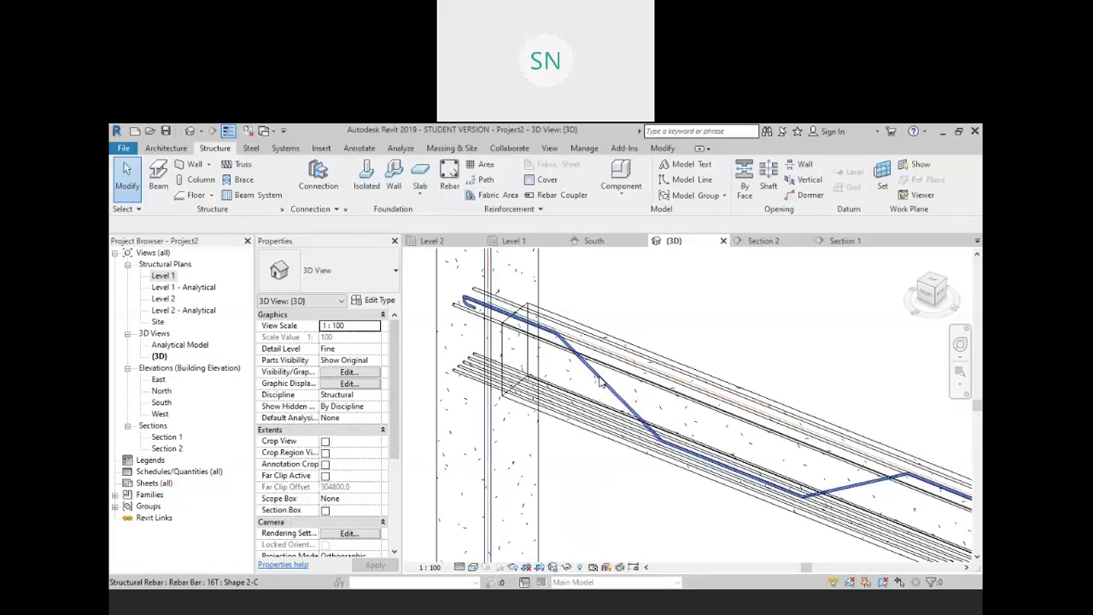
click(601, 381)
shift+middle_drag(607, 510, 642, 475)
drag(644, 477, 583, 489)
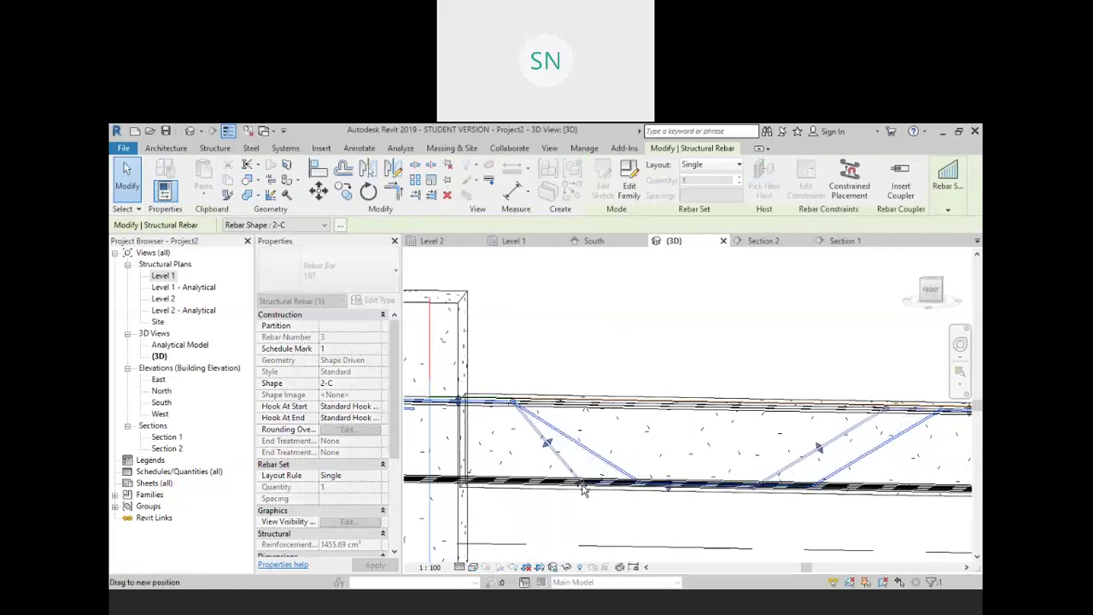
middle_drag(725, 535, 600, 492)
drag(635, 445, 683, 451)
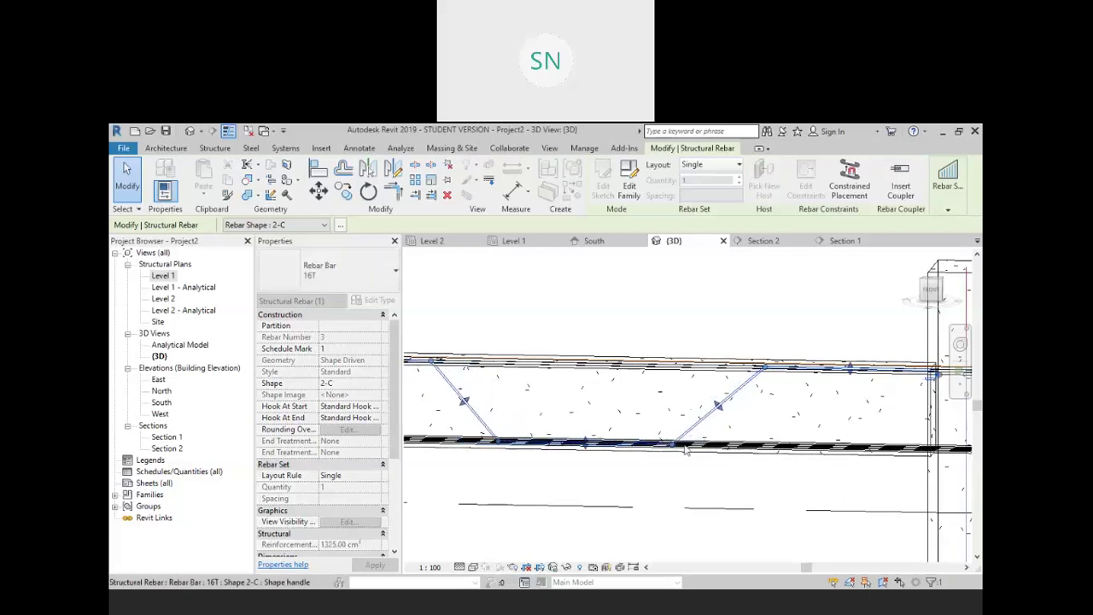
From the front, reposition the bent bar's two inclined legs and stretch its left hooked end into the left column
scroll(835, 387, up, 3)
scroll(835, 388, down, 3)
scroll(593, 433, up, 4)
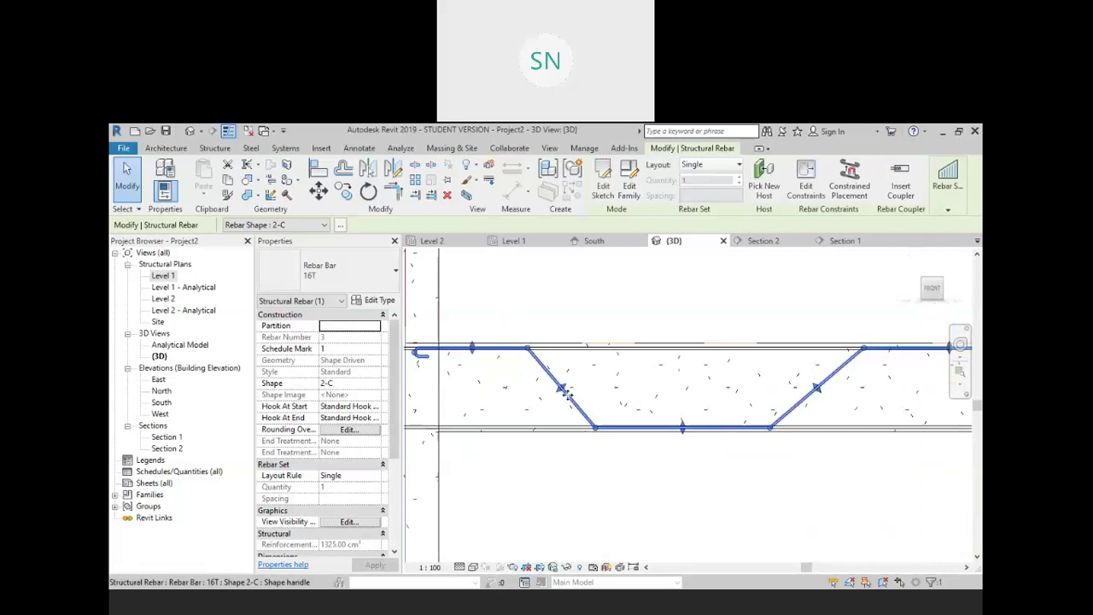
drag(593, 431, 609, 402)
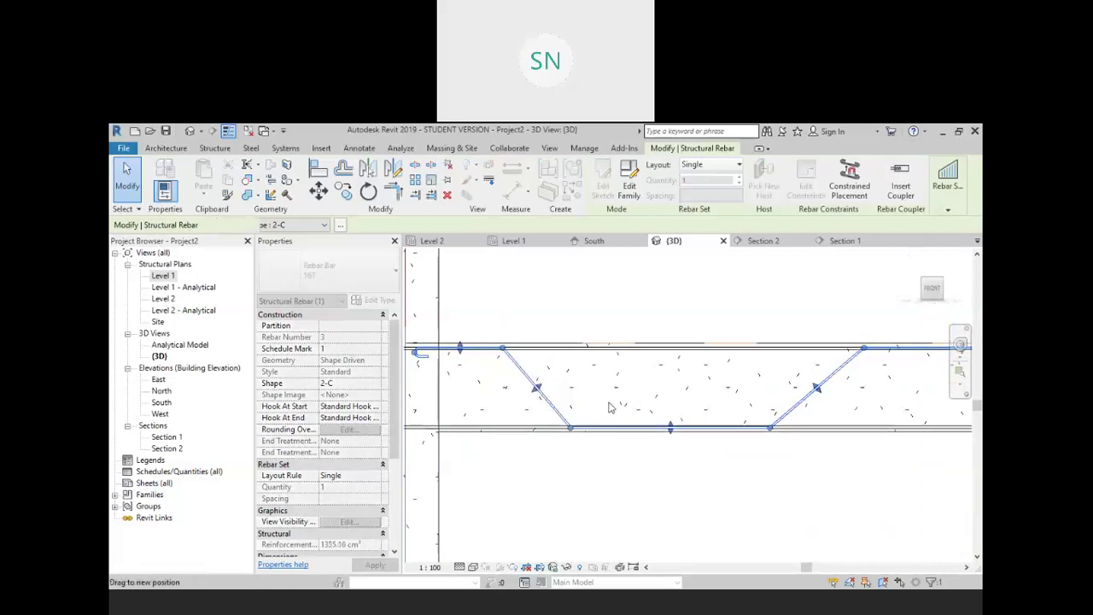
drag(839, 391, 836, 389)
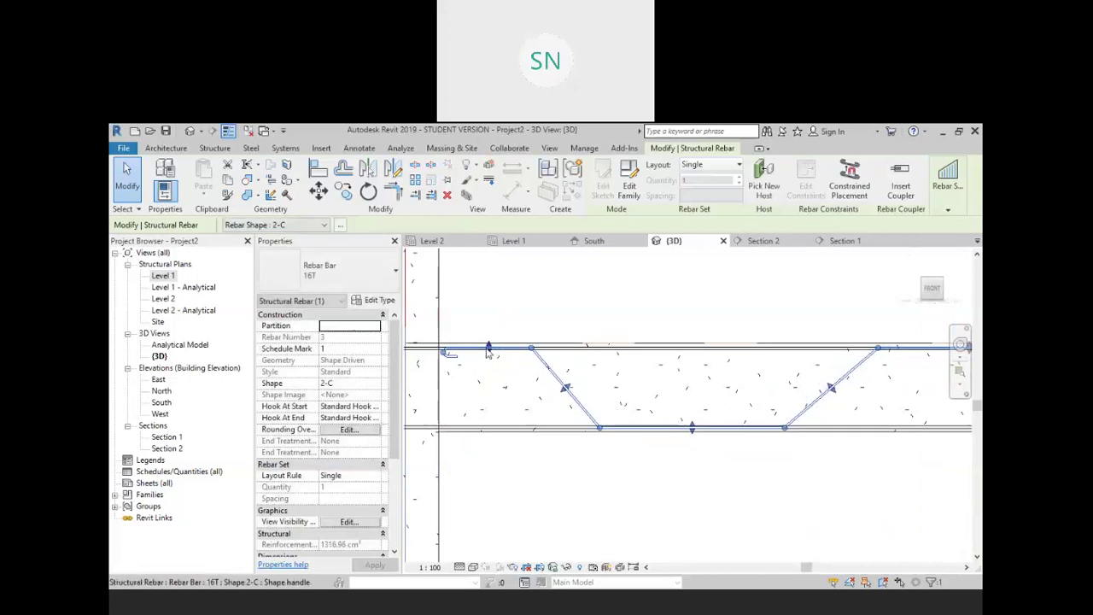
drag(447, 353, 404, 348)
middle_drag(531, 428, 595, 434)
key(Escape)
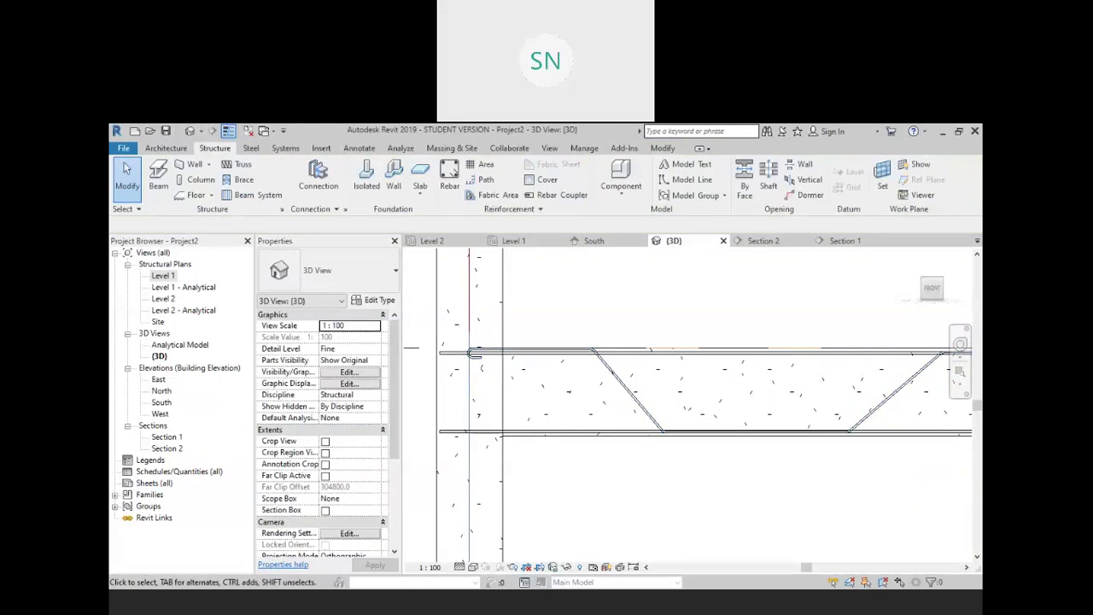
Open the Section 1 view, select the bent bar and adjust its hooked end at the left column
double_click(167, 436)
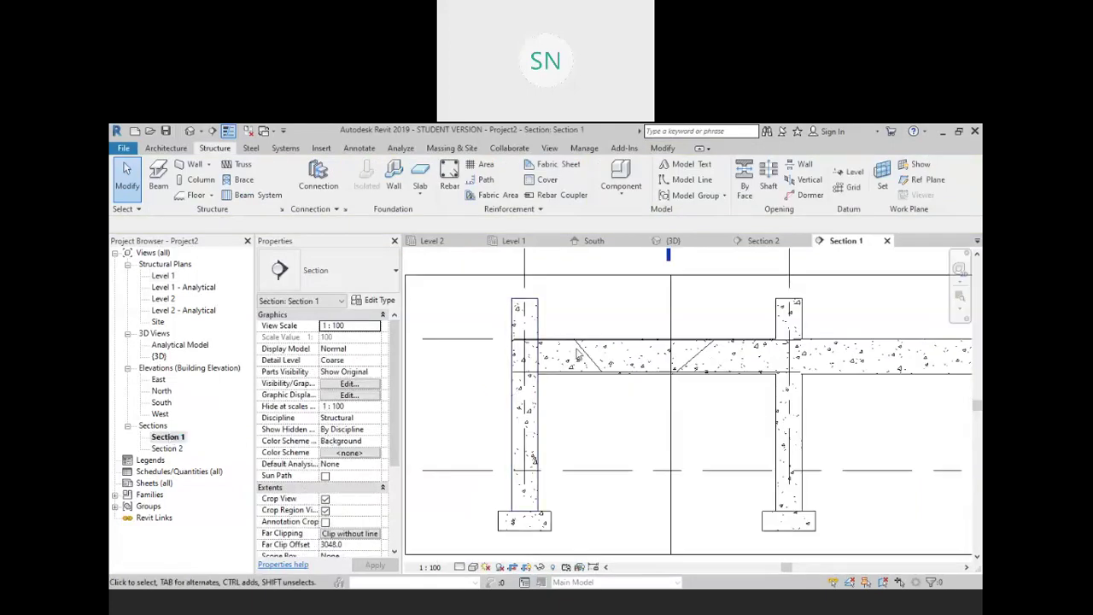
click(577, 354)
scroll(518, 344, up, 2)
drag(517, 347, 612, 390)
Stretch the bent bar's right hooked end into the right column and reposition its bends and inclined legs
middle_drag(894, 347, 755, 354)
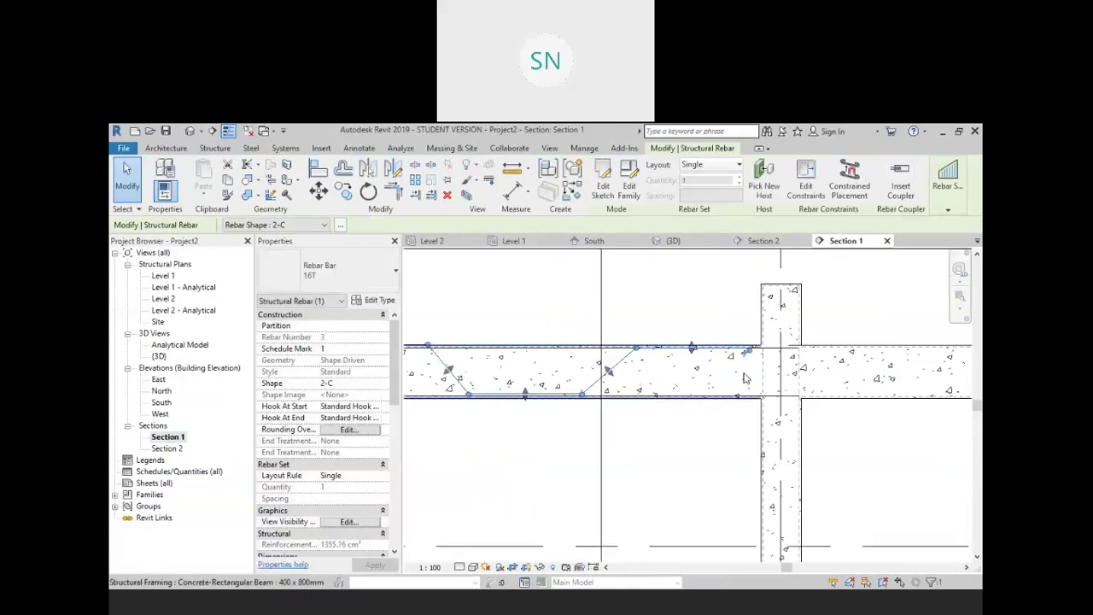
mouse_move(756, 354)
mouse_down()
mouse_move(790, 351)
mouse_move(777, 352)
mouse_up()
mouse_move(657, 347)
mouse_down()
mouse_move(683, 352)
mouse_move(673, 348)
mouse_up()
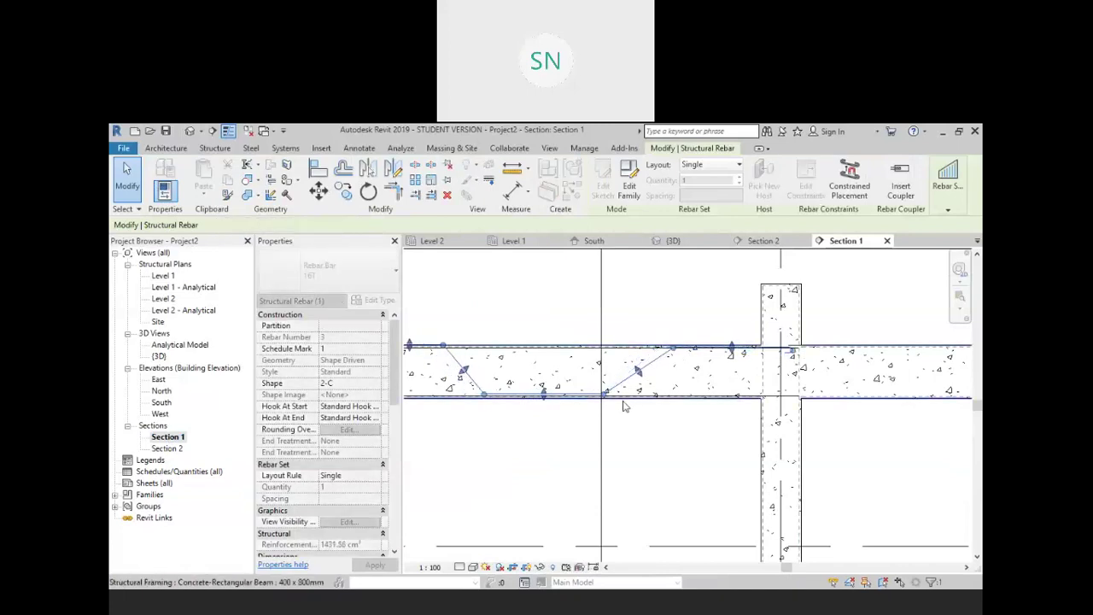
drag(605, 393, 567, 397)
drag(492, 374, 463, 377)
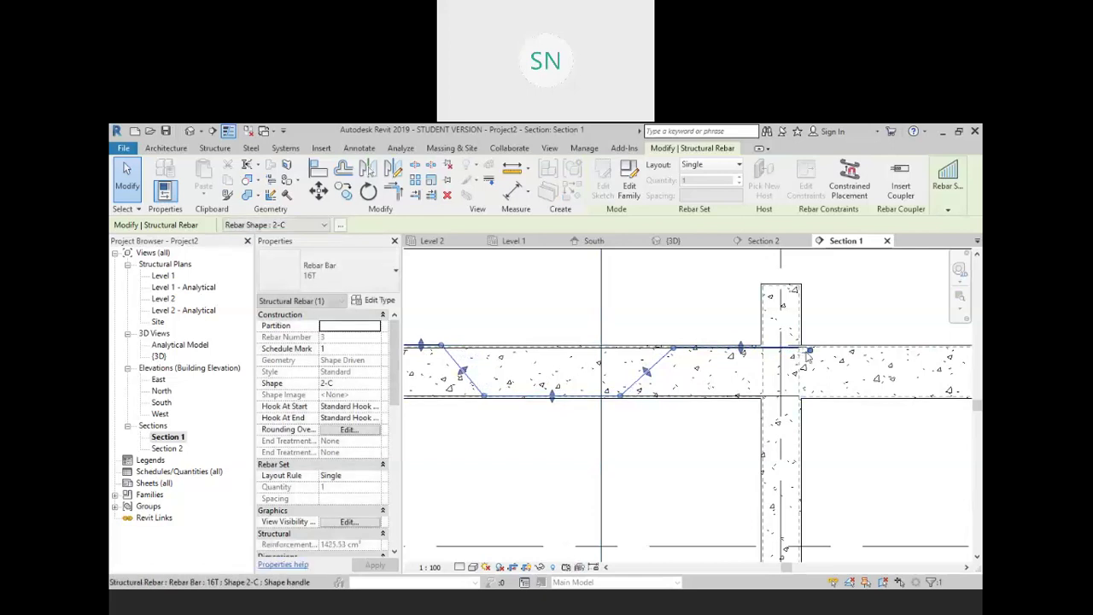
drag(800, 350, 800, 351)
click(696, 450)
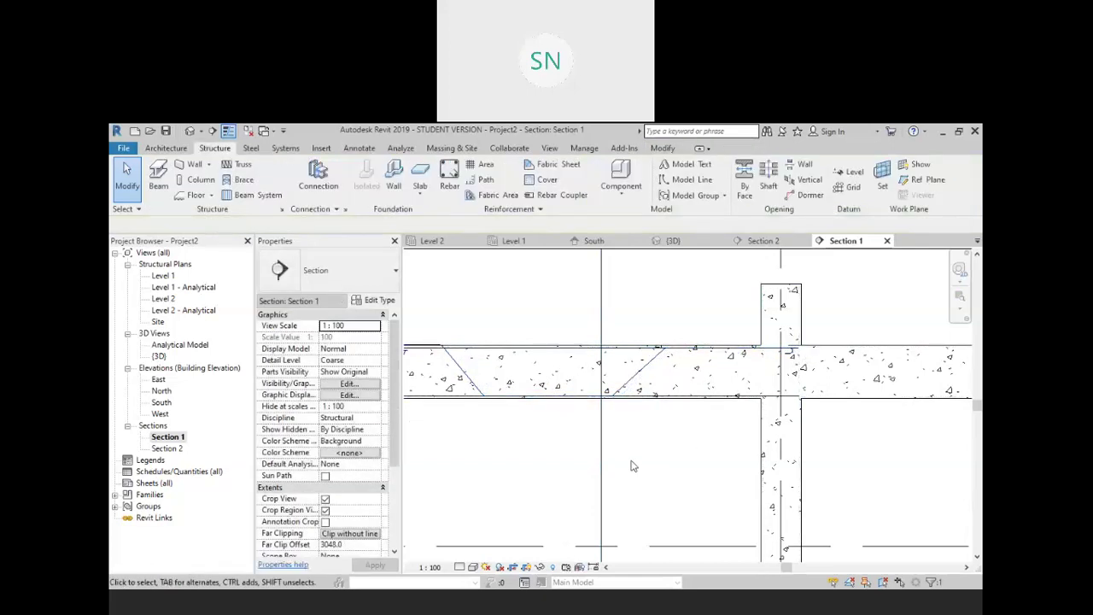
Check the bent bar along the beam between both columns and undo its reshaping edits
scroll(615, 459, down, 1)
middle_drag(616, 460, 712, 437)
scroll(566, 373, up, 2)
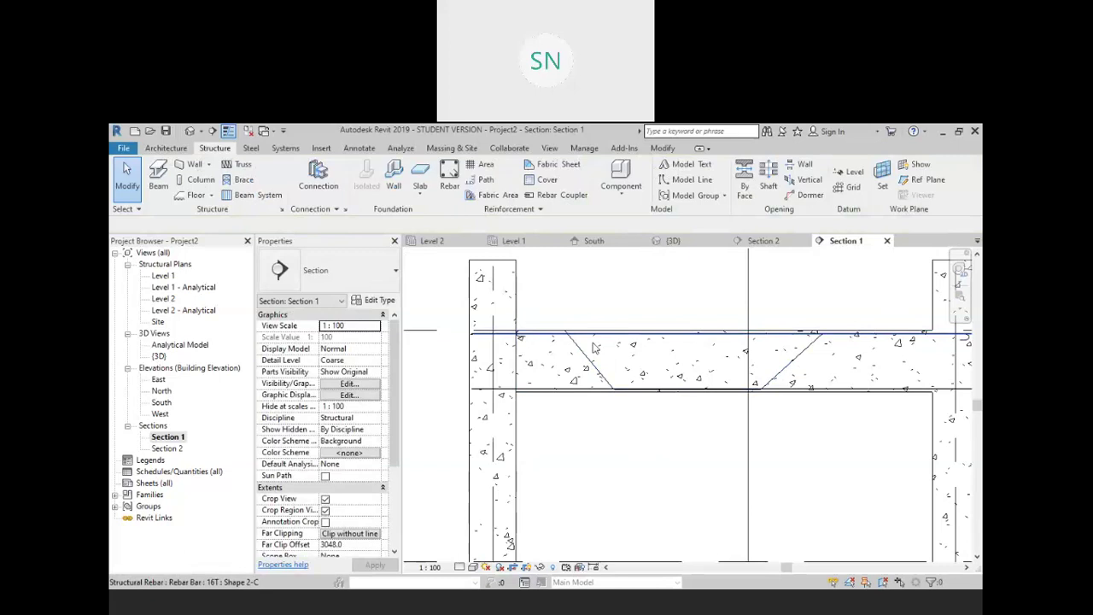
middle_drag(738, 385, 593, 392)
scroll(592, 392, down, 1)
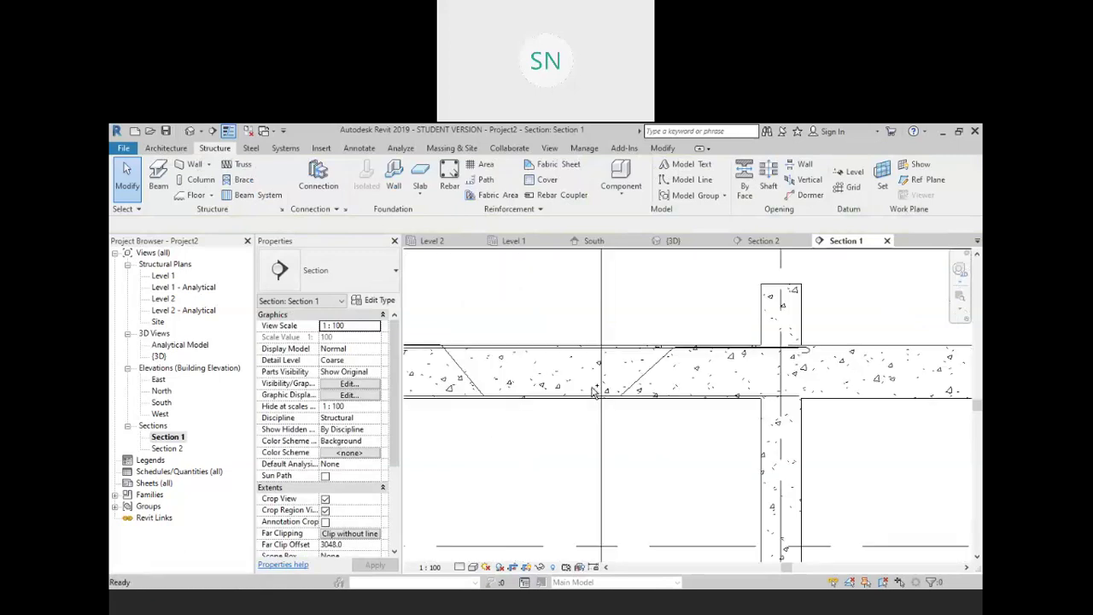
middle_drag(456, 399, 595, 393)
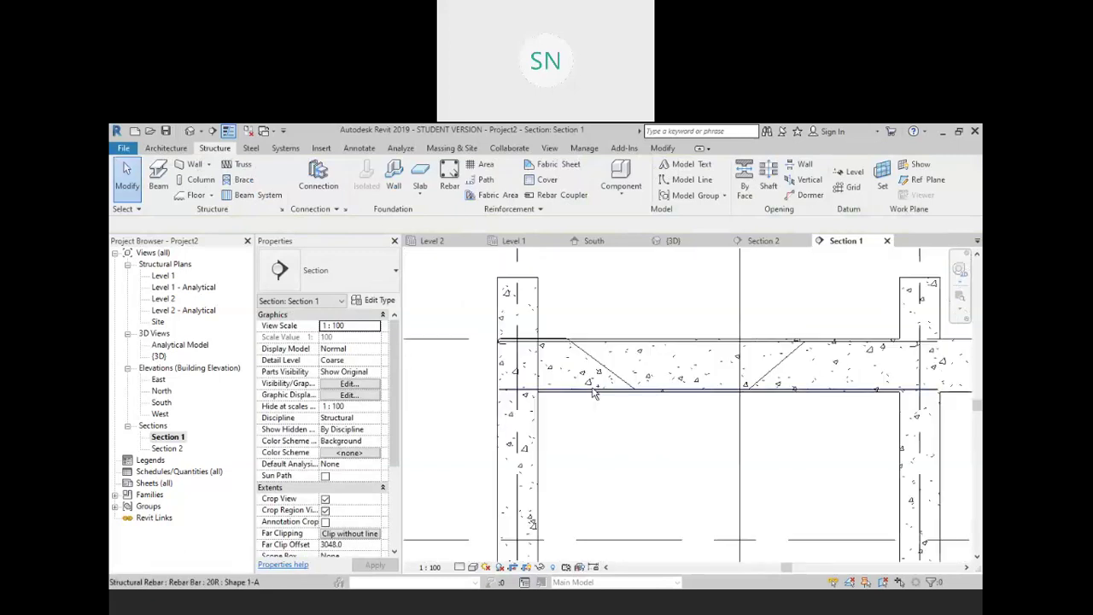
key(ctrl+z)
key(ctrl+z)
key(ctrl+z)
key(ctrl+z)
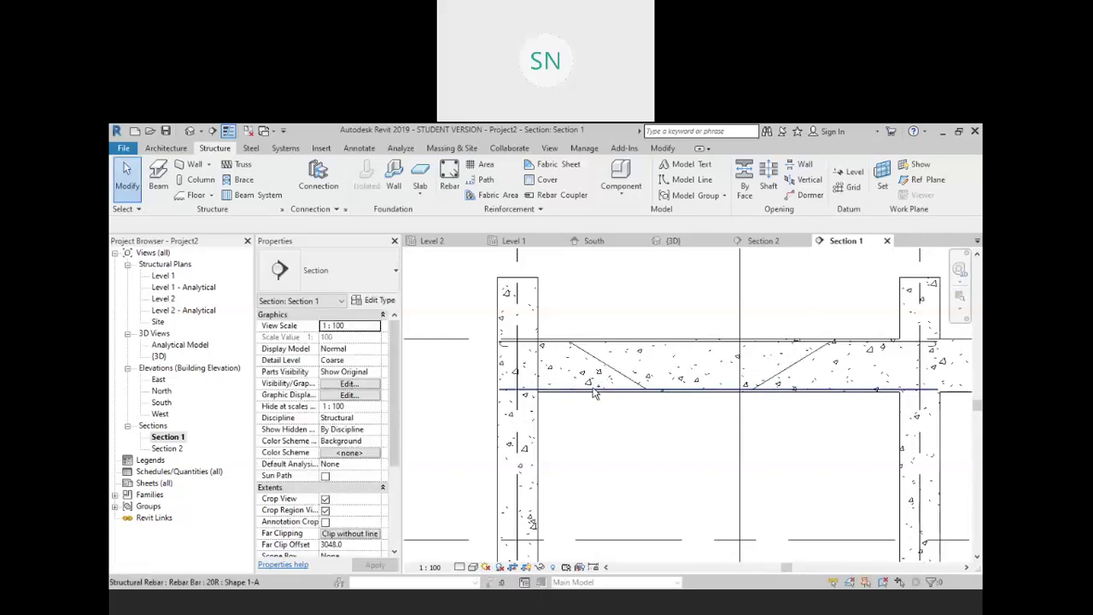
scroll(740, 430, down, 1)
middle_drag(729, 421, 673, 449)
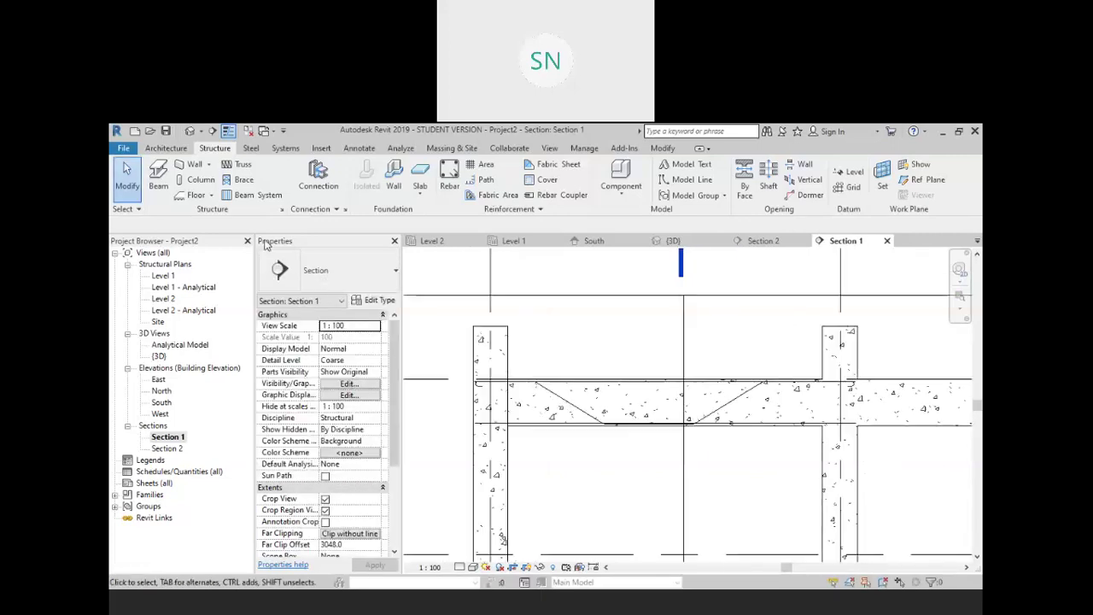
In the 3D view, set the bent 16T bar's layout to Fixed Number with a quantity of 2
click(189, 130)
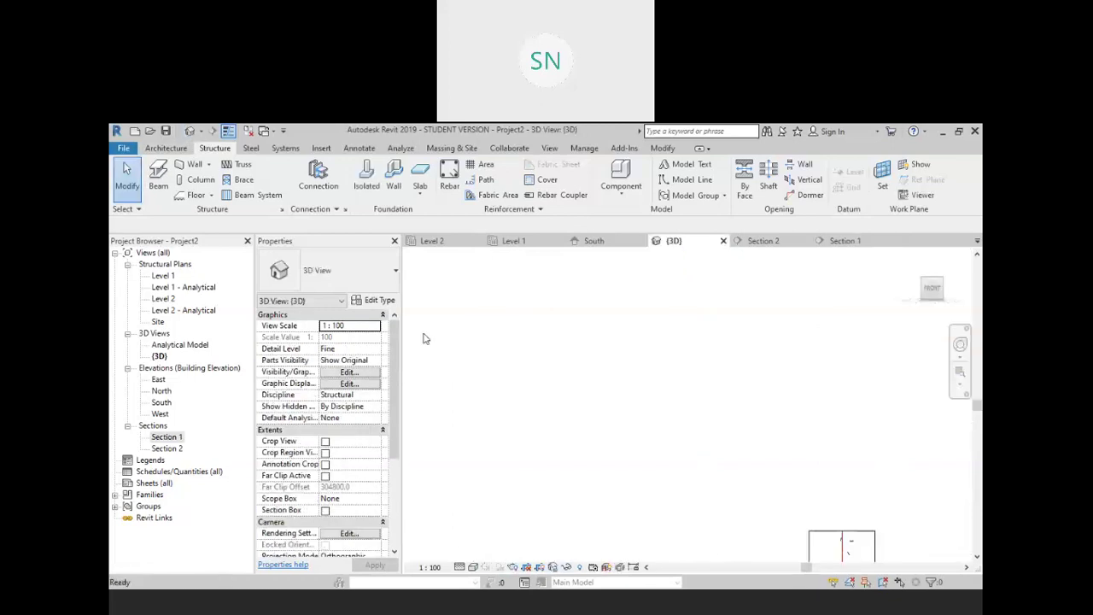
shift+middle_drag(720, 478, 683, 410)
scroll(661, 373, up, 5)
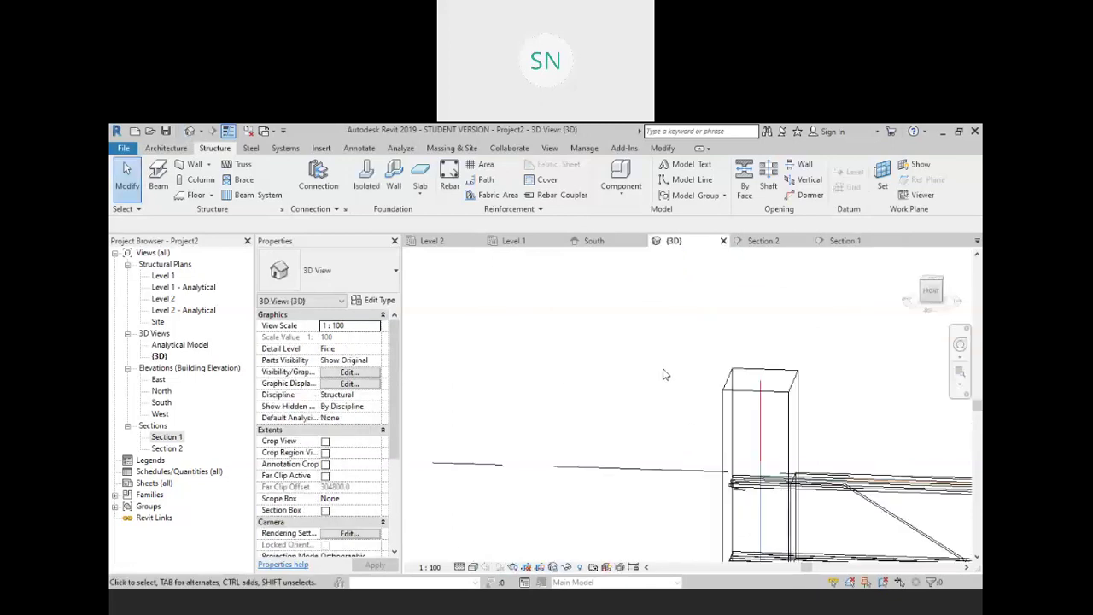
shift+middle_drag(774, 441, 628, 256)
click(773, 392)
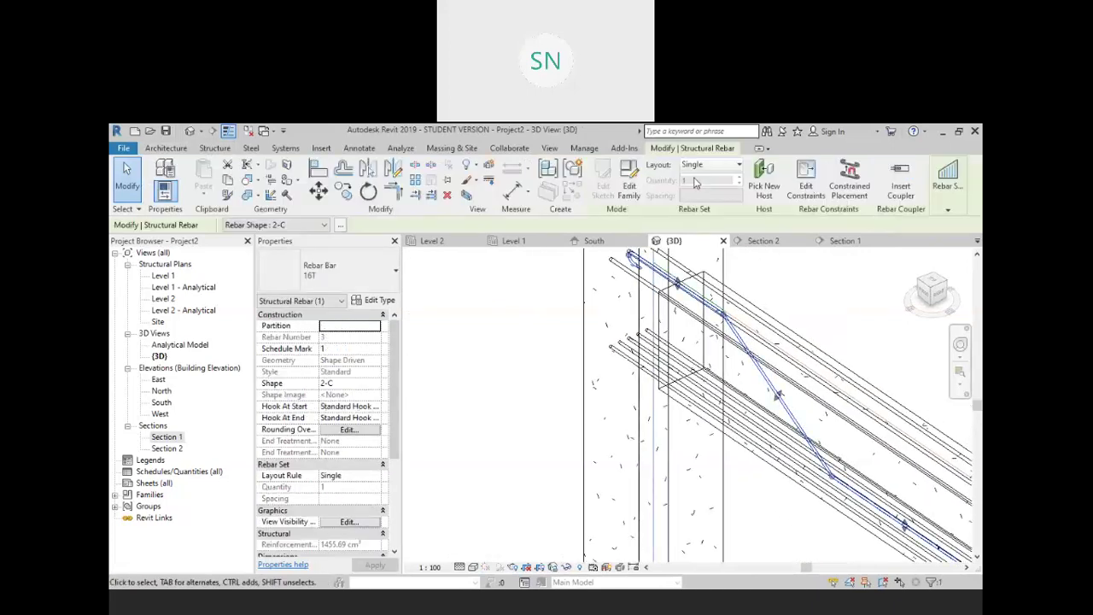
click(712, 165)
click(707, 193)
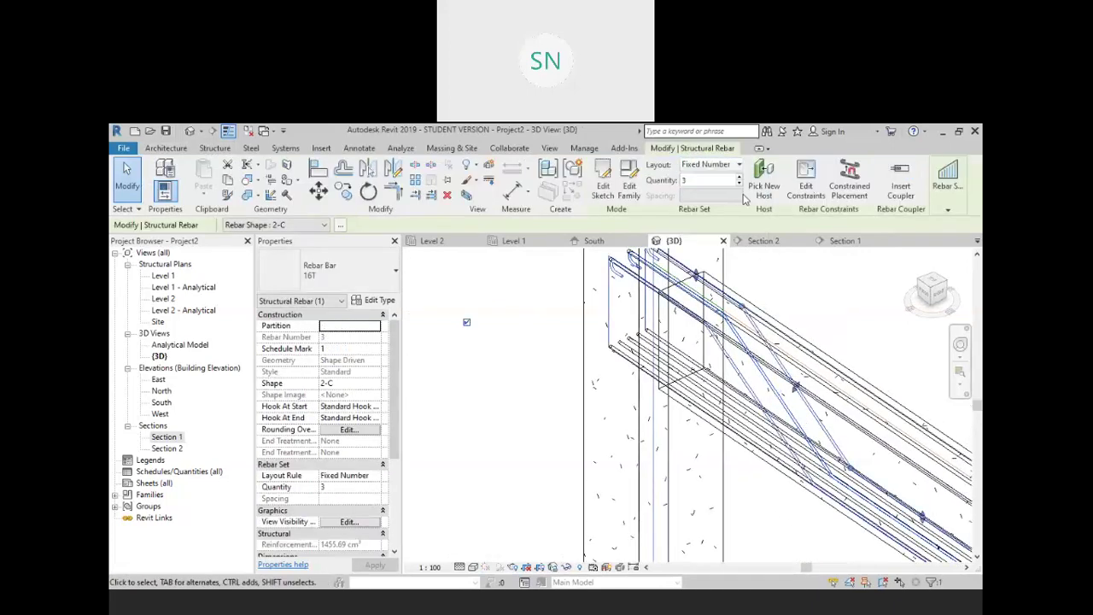
click(738, 184)
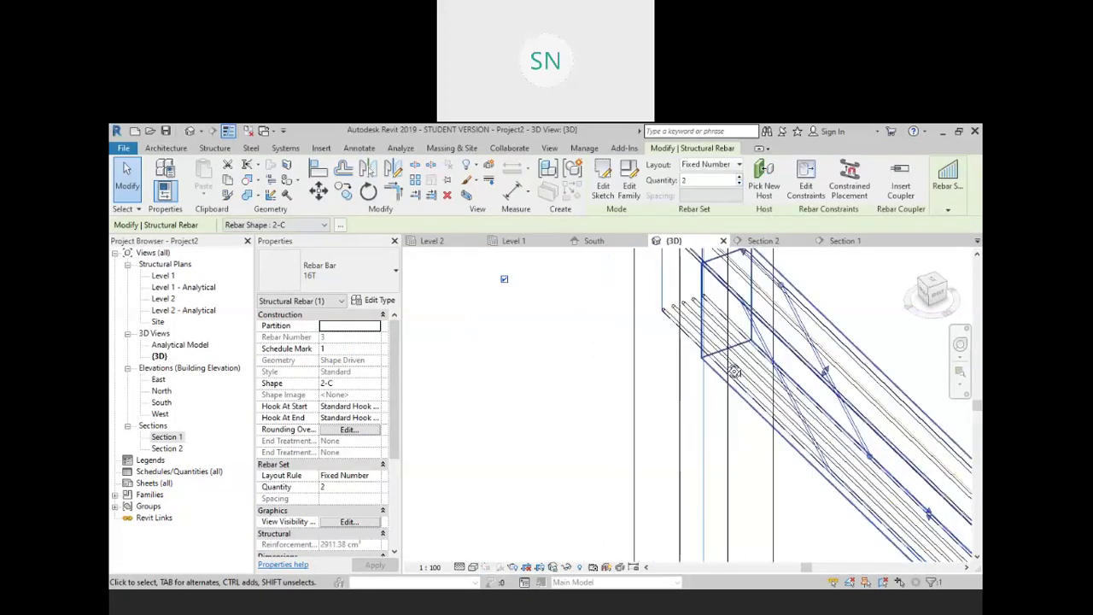
Try larger quantities for the bent bar set, return it to 2 and view the bars from the front
shift+middle_drag(750, 367, 759, 342)
click(739, 178)
click(739, 178)
click(739, 184)
click(739, 185)
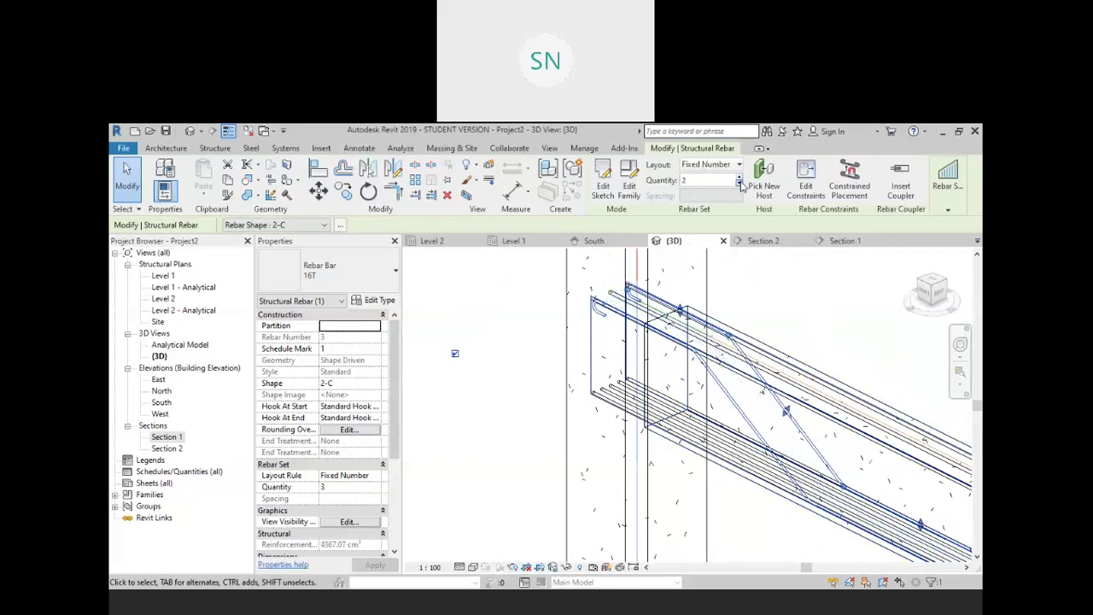
click(509, 339)
shift+middle_drag(509, 339, 680, 424)
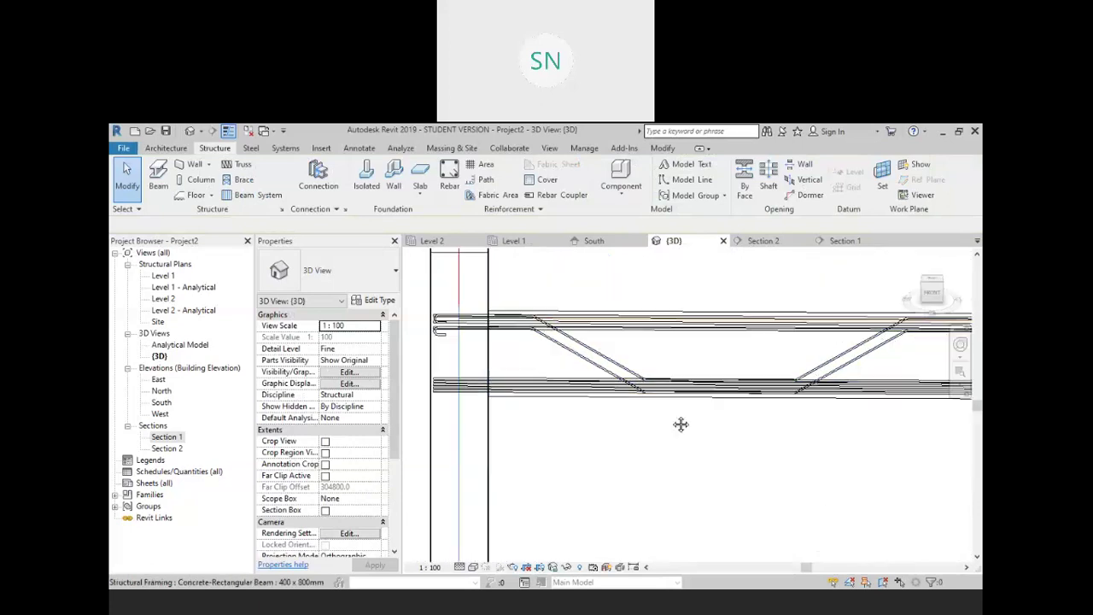
In the Section 1 view, start placing structural rebar with stirrup shape 6-A
double_click(167, 437)
scroll(632, 416, up, 2)
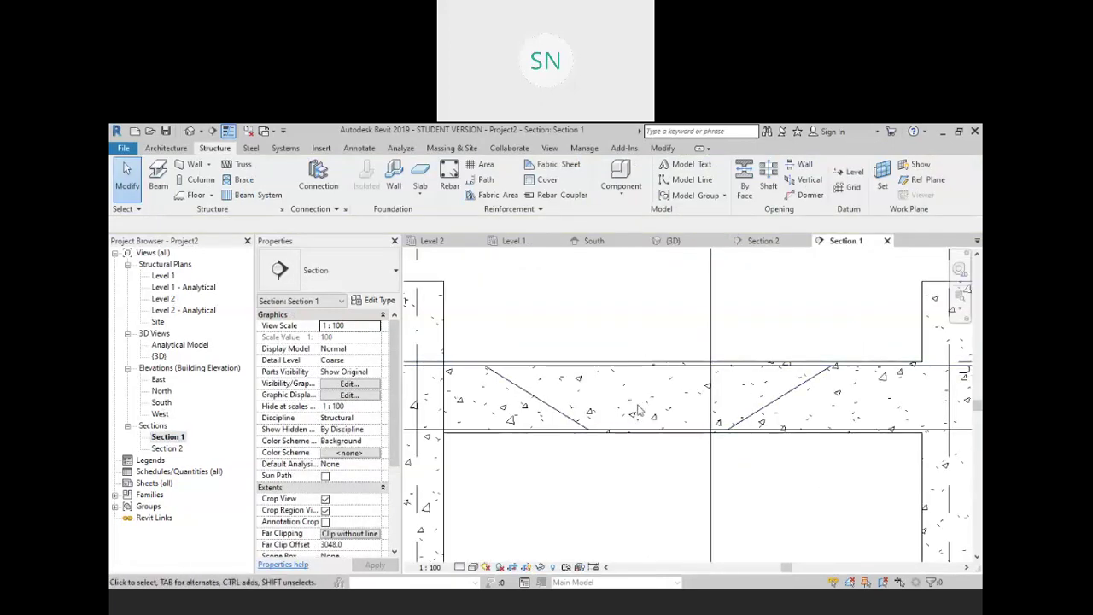
click(449, 185)
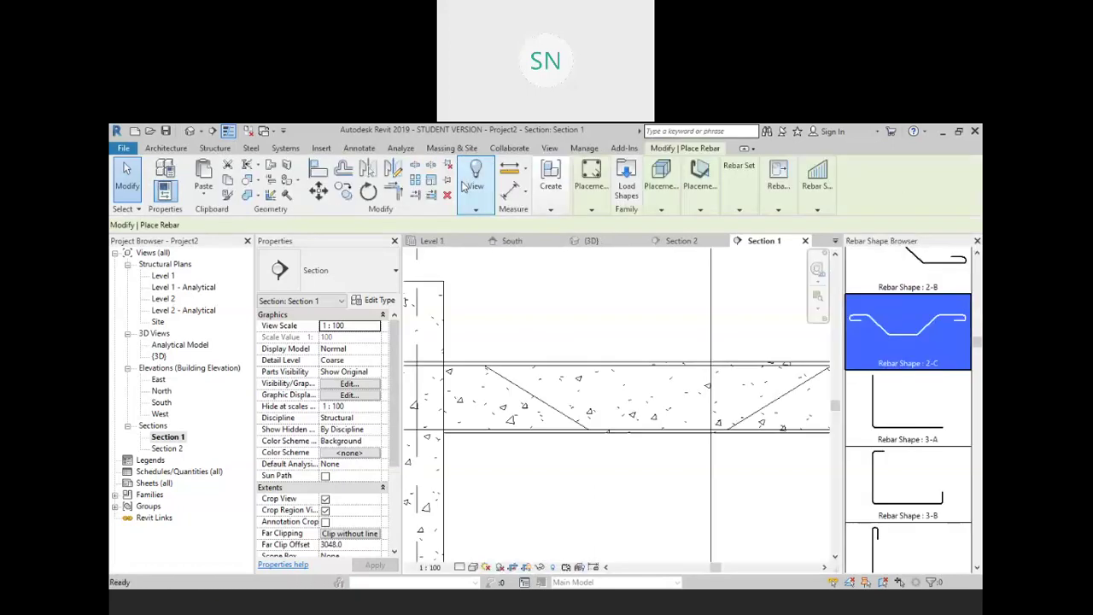
scroll(882, 364, down, 5)
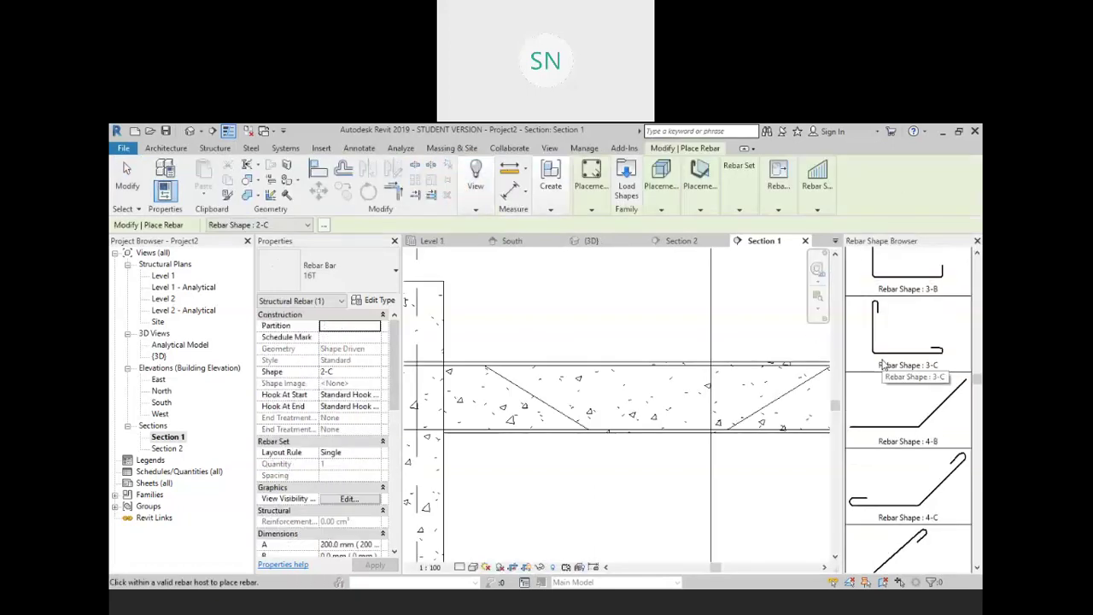
scroll(882, 364, down, 5)
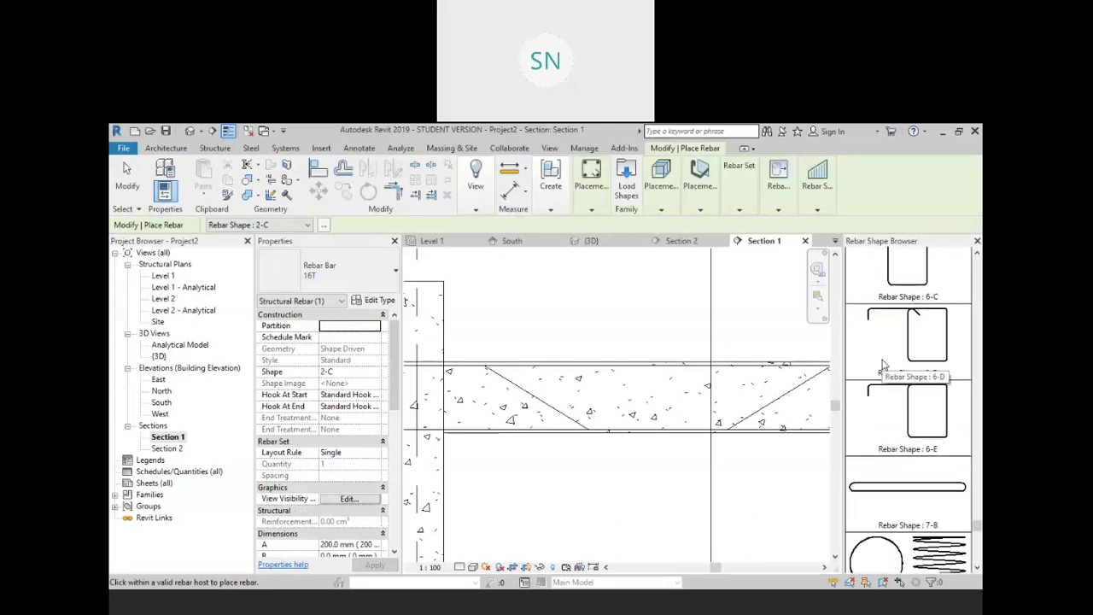
scroll(883, 364, up, 3)
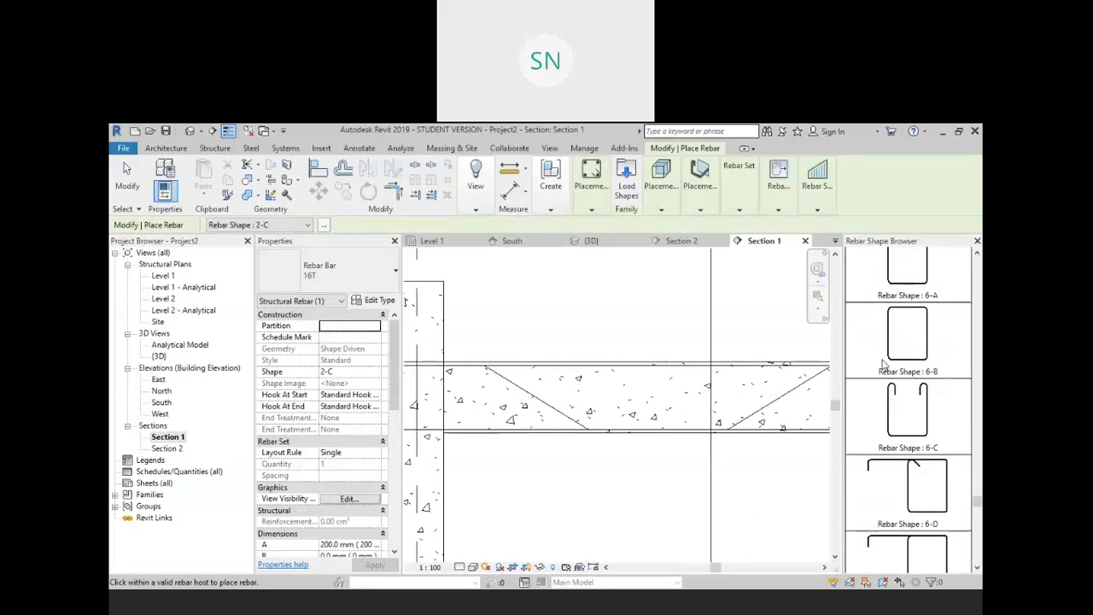
scroll(892, 357, up, 1)
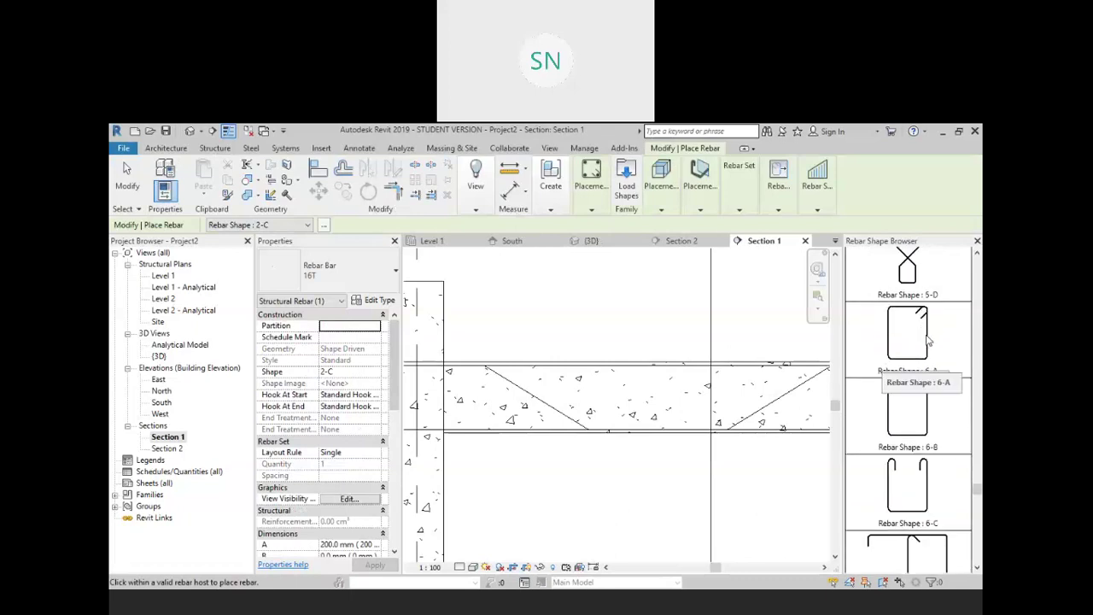
click(927, 339)
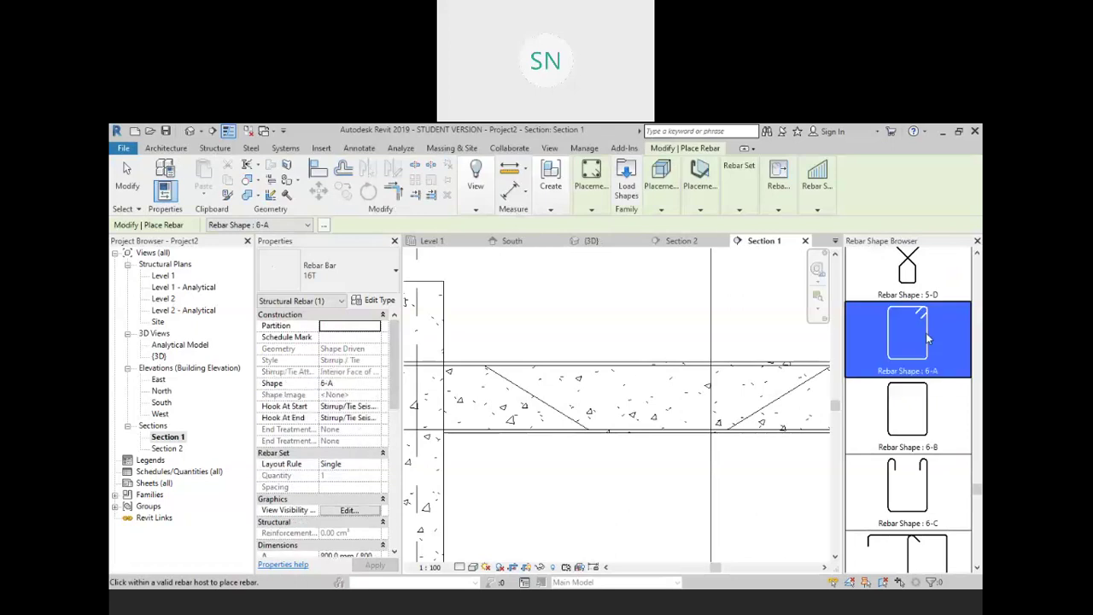
Set the placement orientation so the 6-A stirrup stands across the beam's depth, perpendicular to the section plane
click(700, 178)
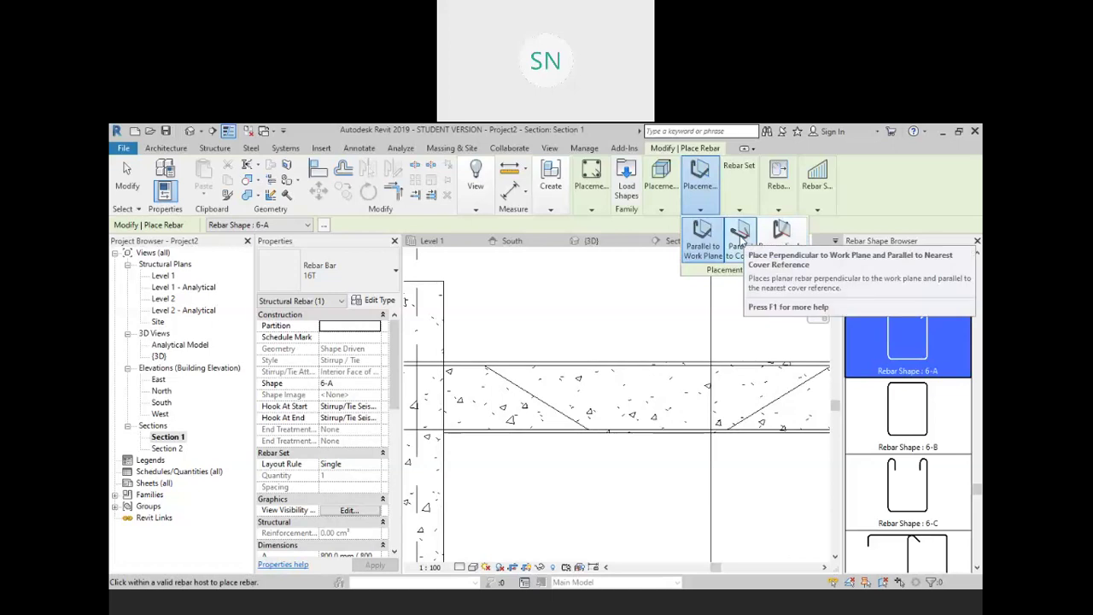
click(745, 239)
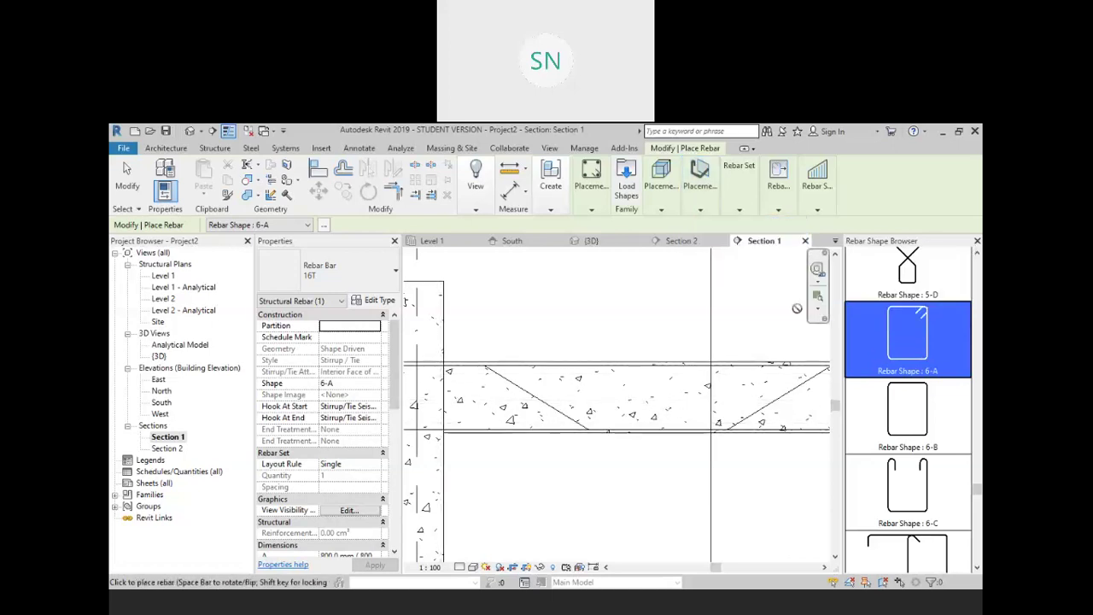
click(740, 210)
click(700, 209)
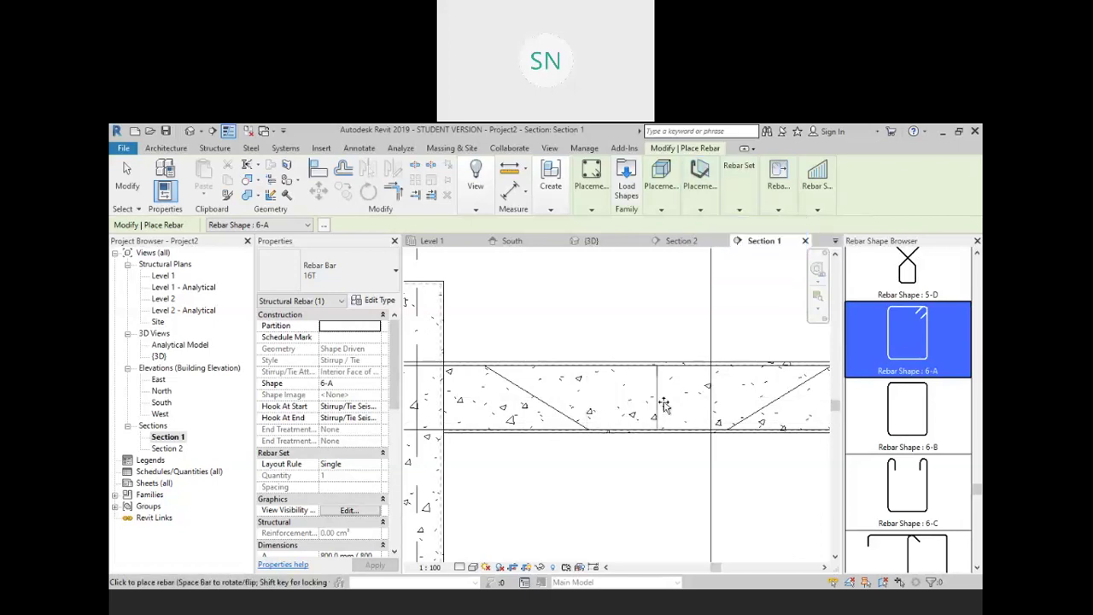
Place the 6-A stirrups along the left beam span with a Maximum Spacing layout at 150 mm and end the command
scroll(626, 400, down, 5)
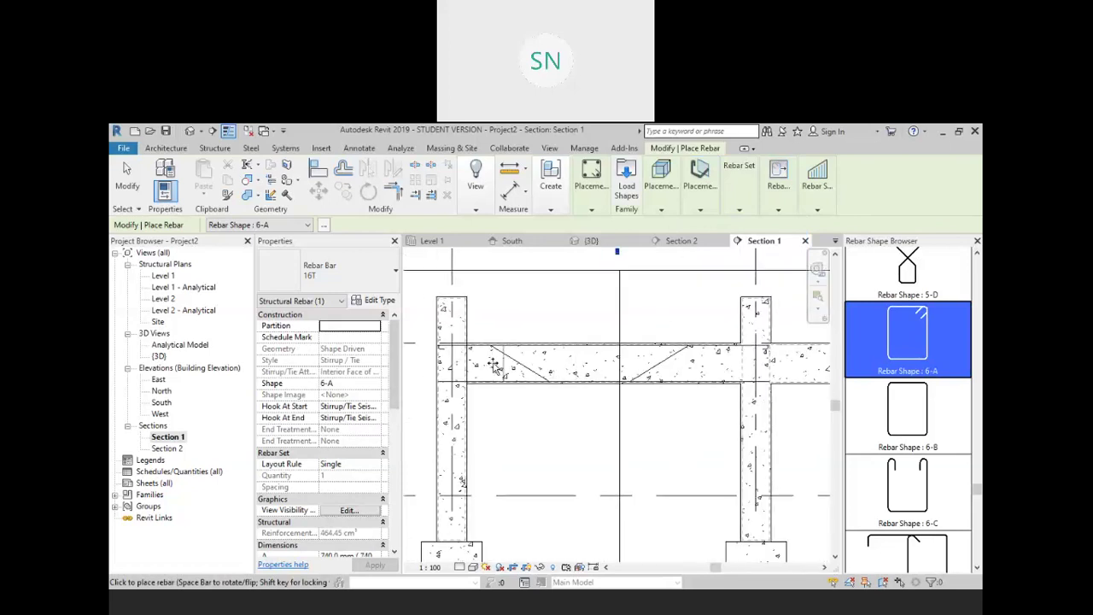
click(740, 209)
click(858, 224)
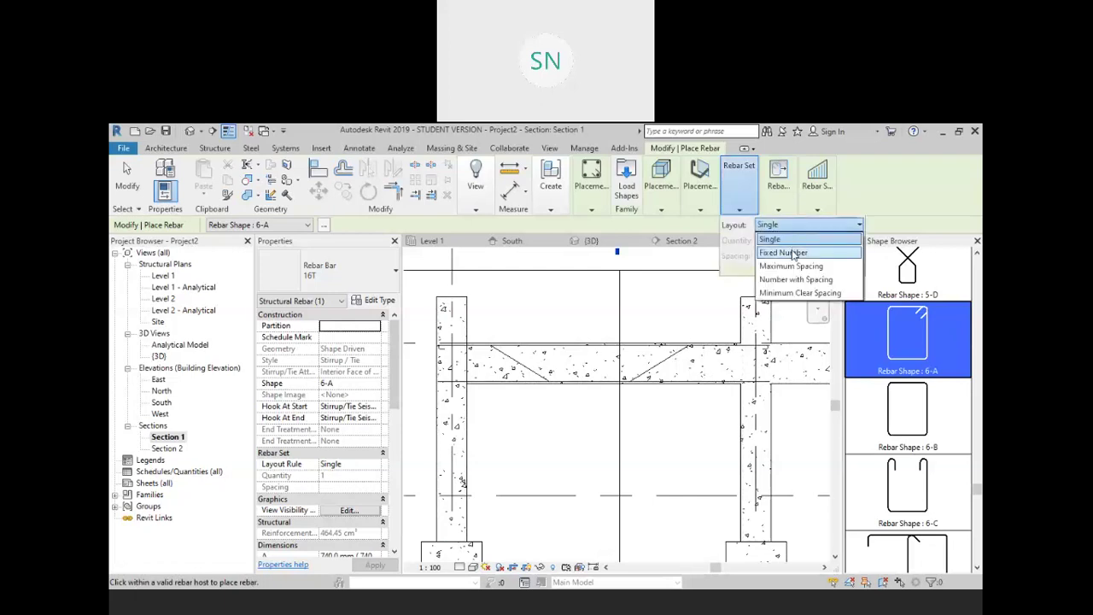
click(806, 266)
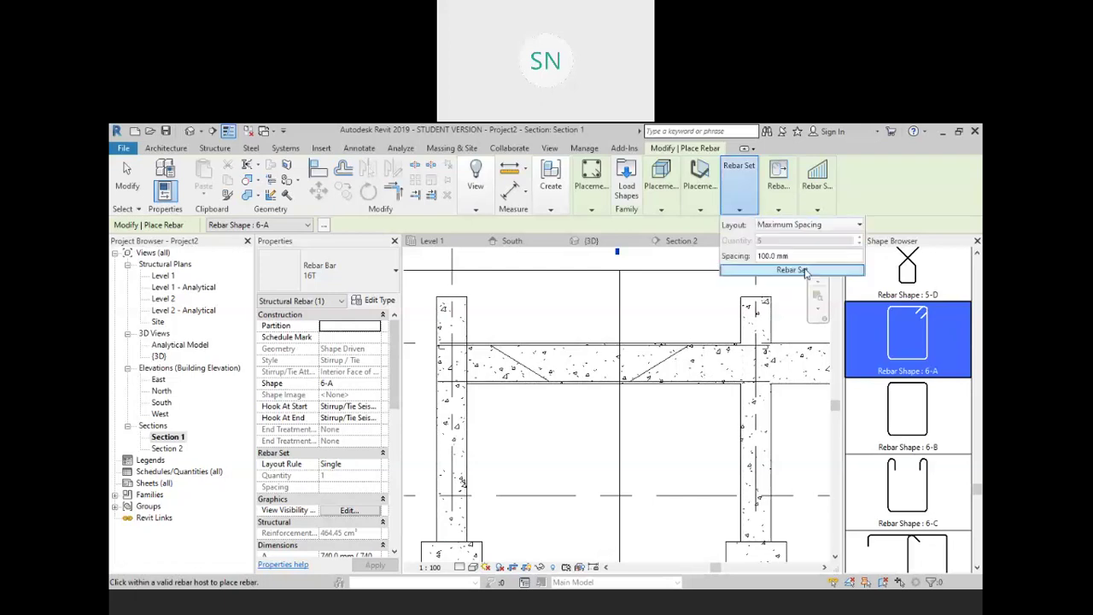
drag(804, 254, 753, 257)
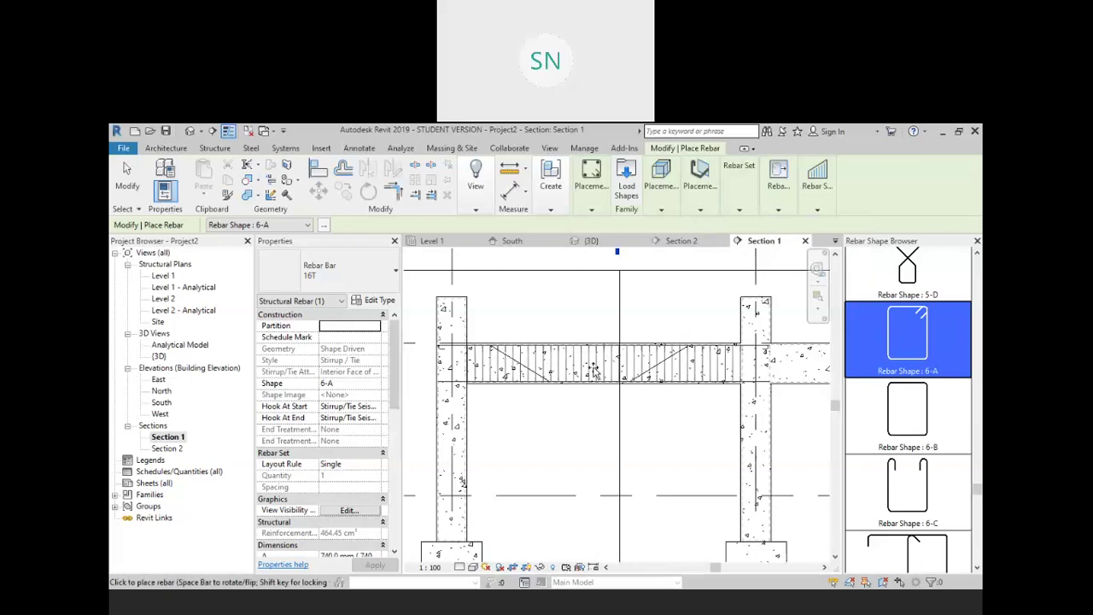
scroll(586, 367, up, 1)
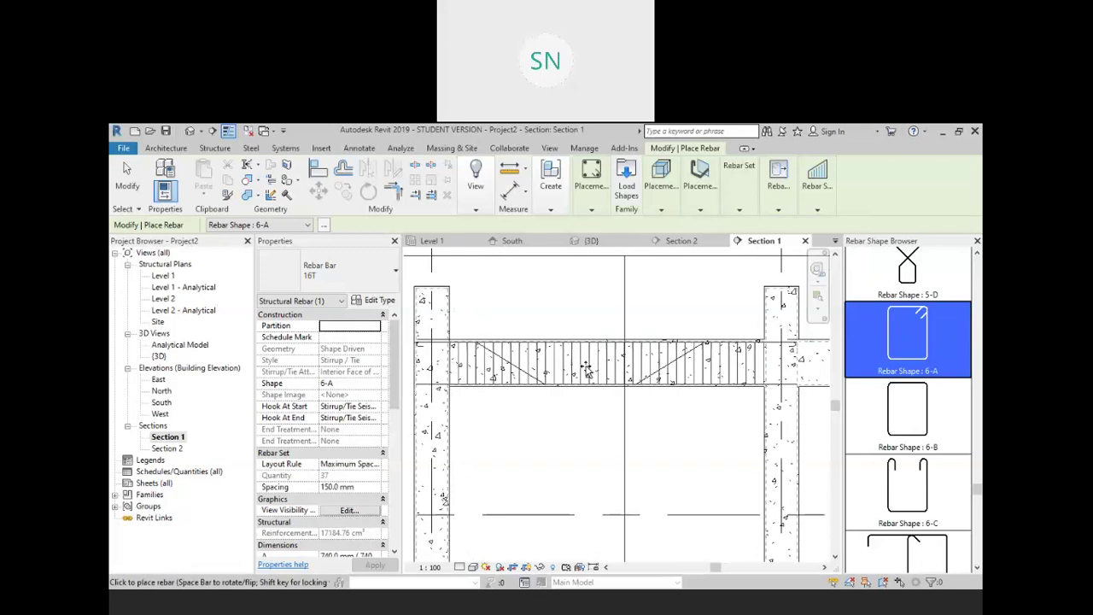
right_click(563, 295)
click(616, 308)
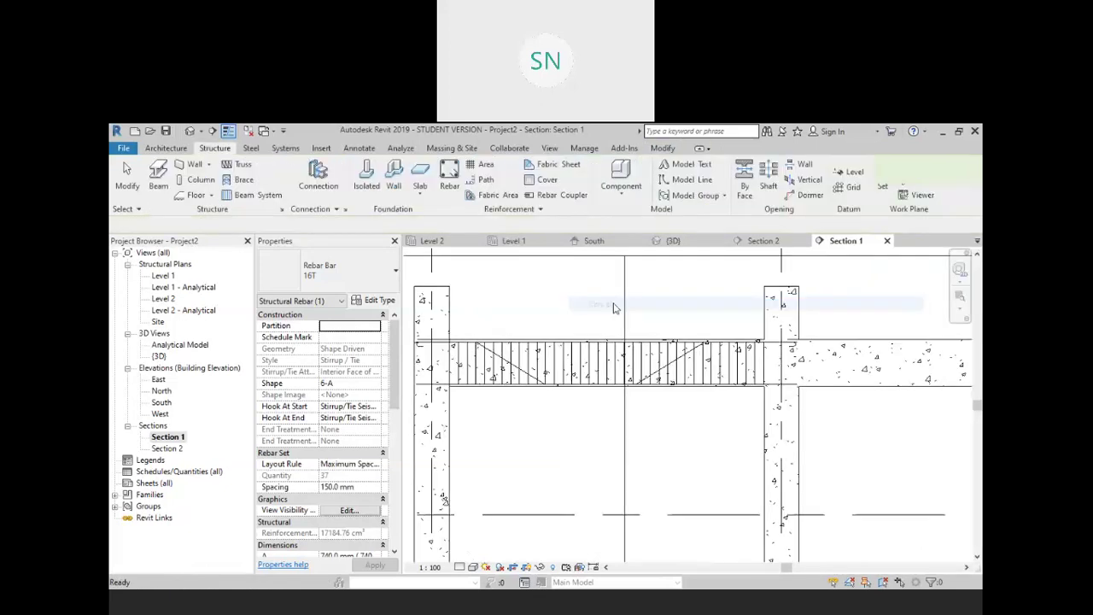
right_click(617, 307)
click(632, 309)
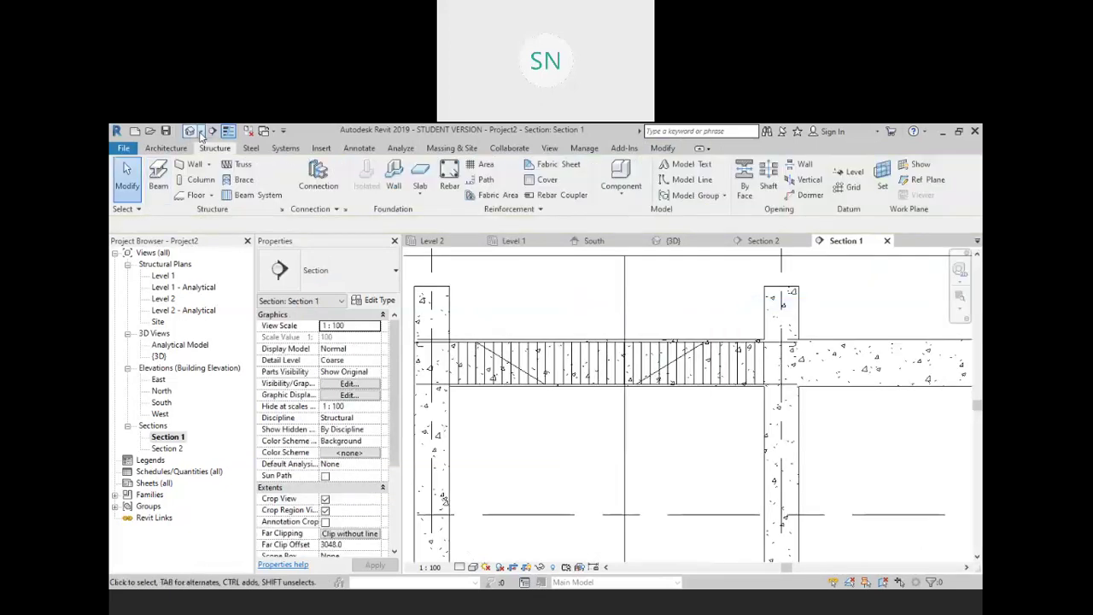
In the 3D view, select the beam's stirrup set and change its bar type to 8T
click(210, 131)
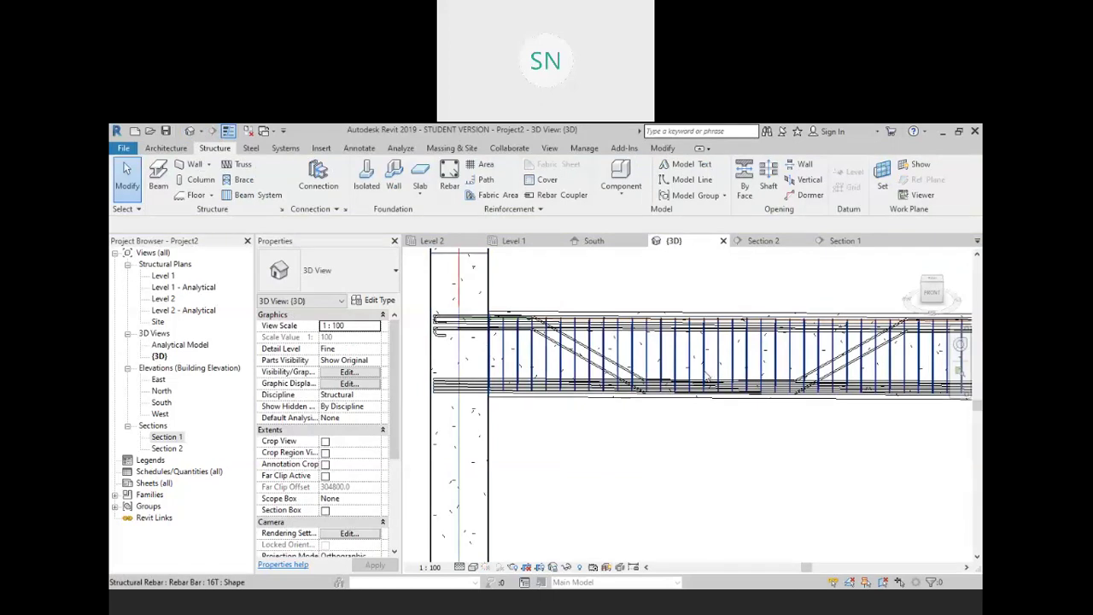
middle_drag(688, 403, 636, 458)
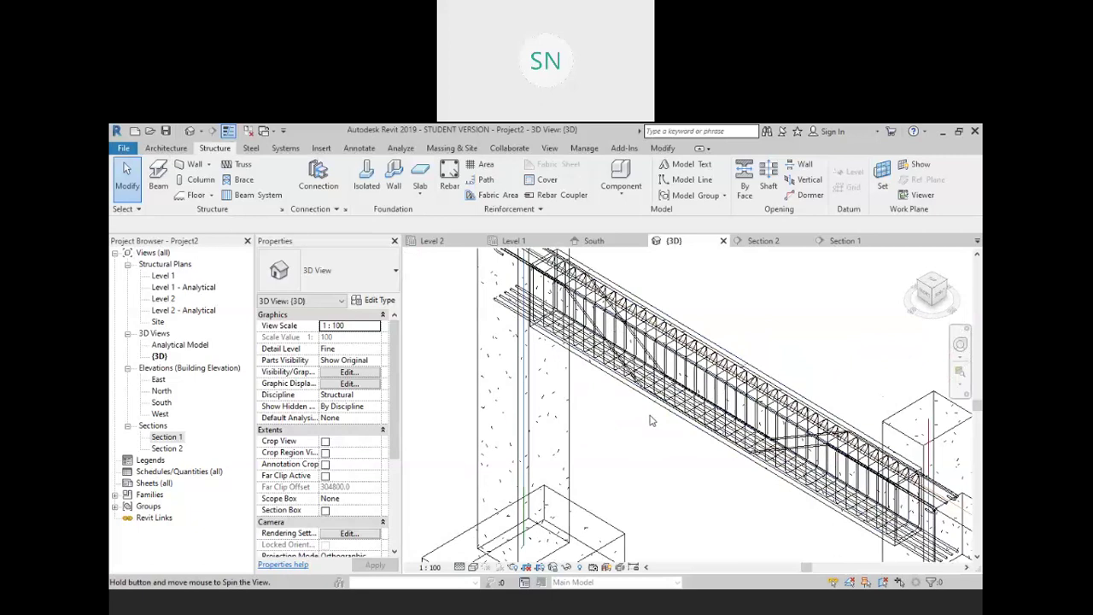
scroll(651, 420, up, 2)
click(692, 359)
scroll(692, 360, down, 2)
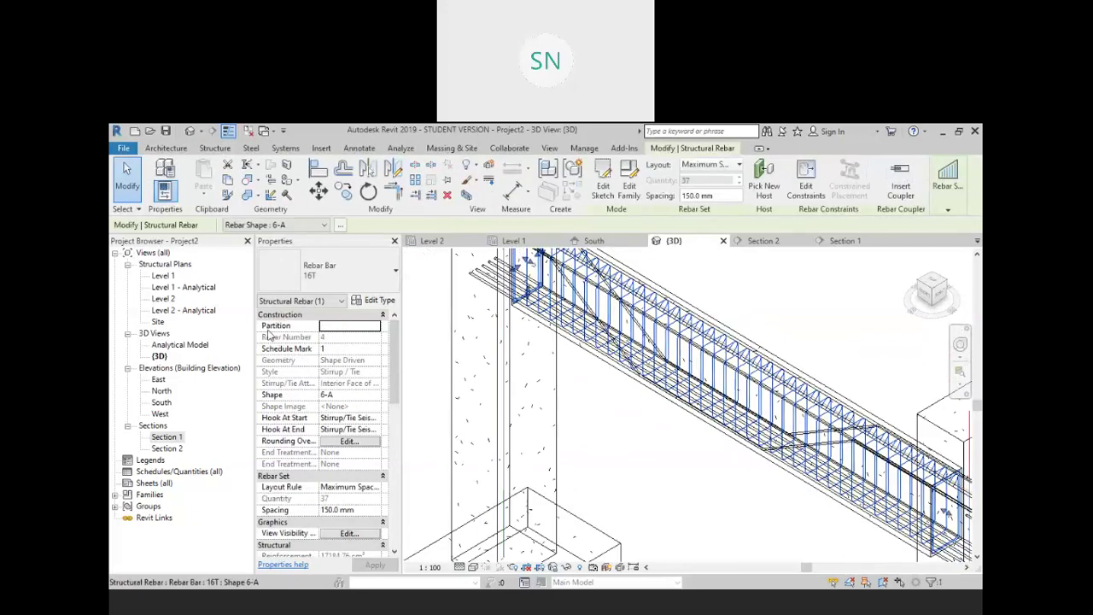
click(327, 269)
scroll(312, 401, up, 3)
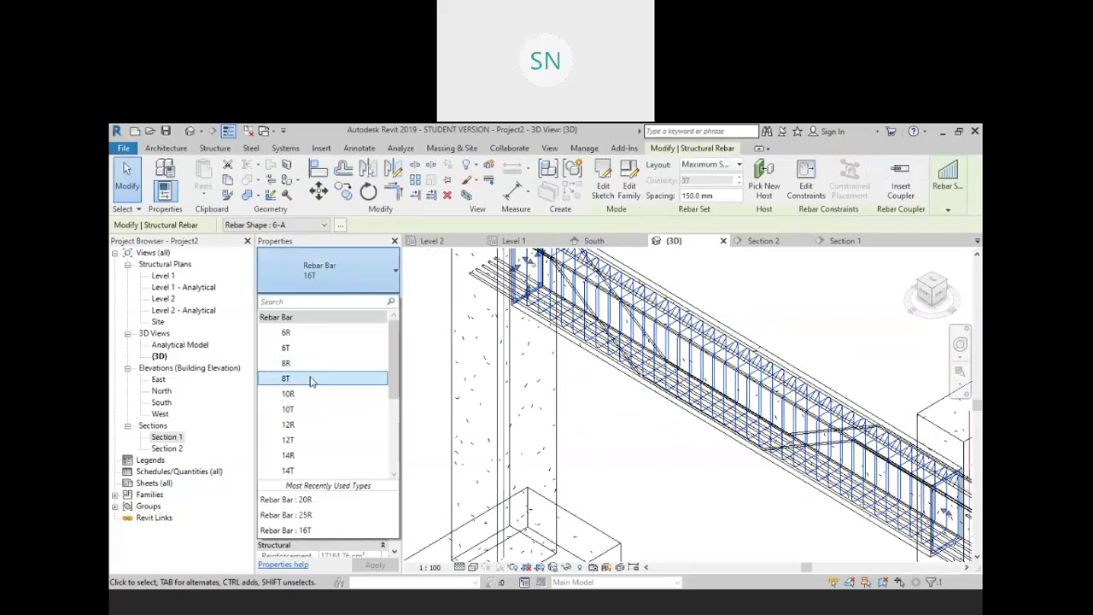
click(641, 454)
shift+middle_drag(646, 456, 698, 457)
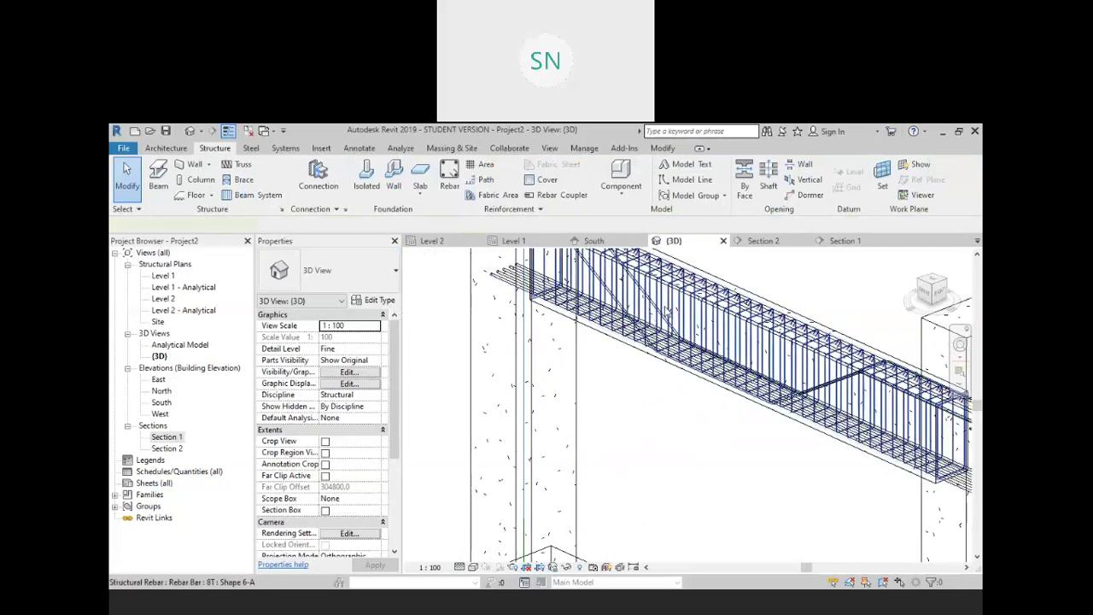
Show the stirrup set unobscured and as solid in the {3D} view, and as solid in the Analytical Model view
click(668, 312)
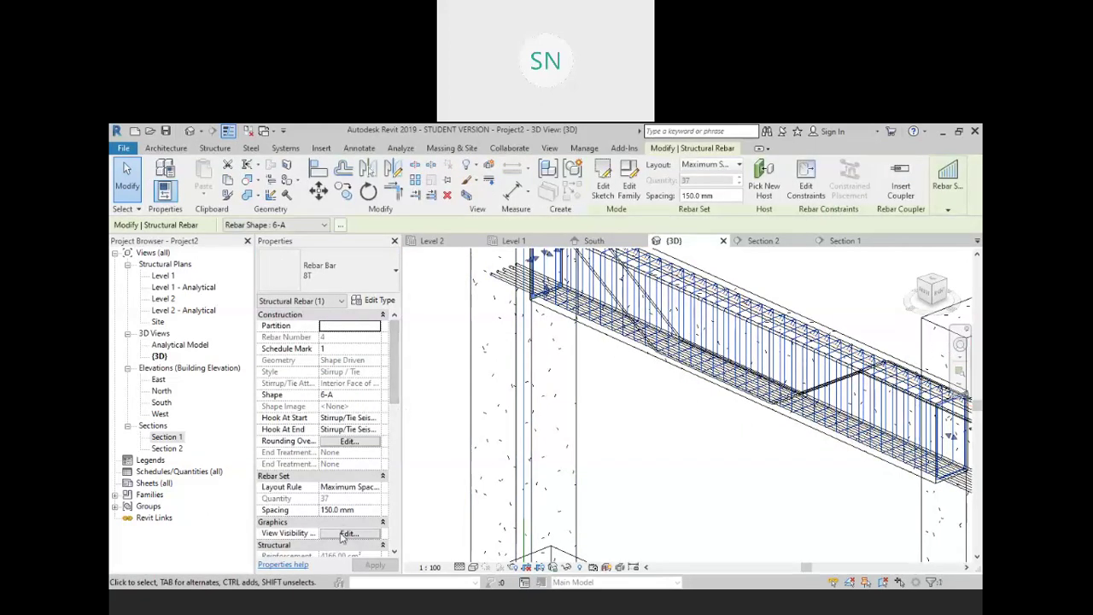
click(346, 533)
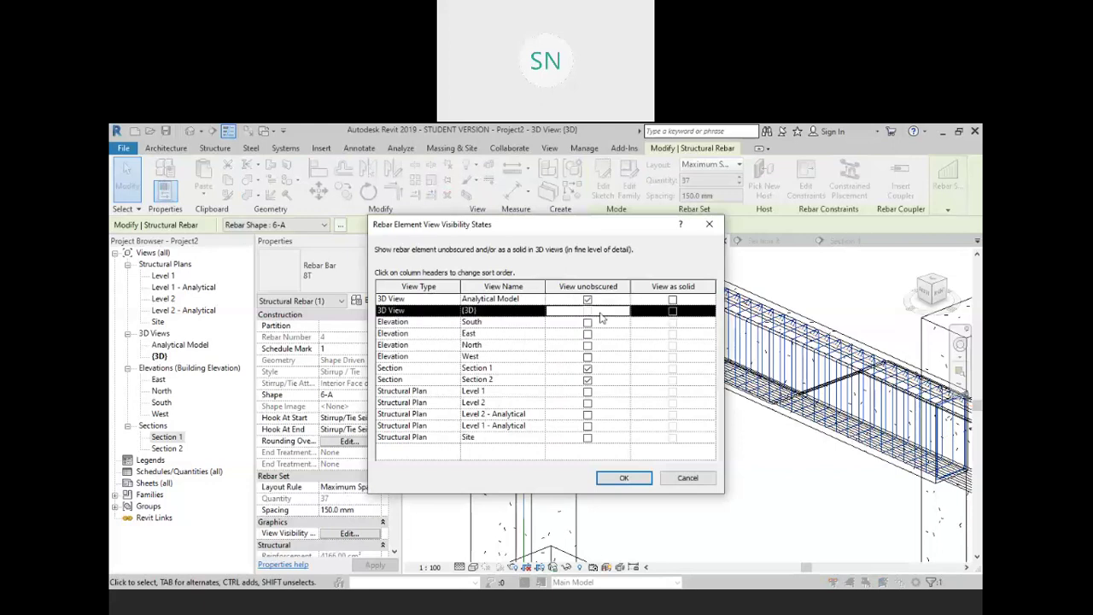
click(672, 310)
click(673, 298)
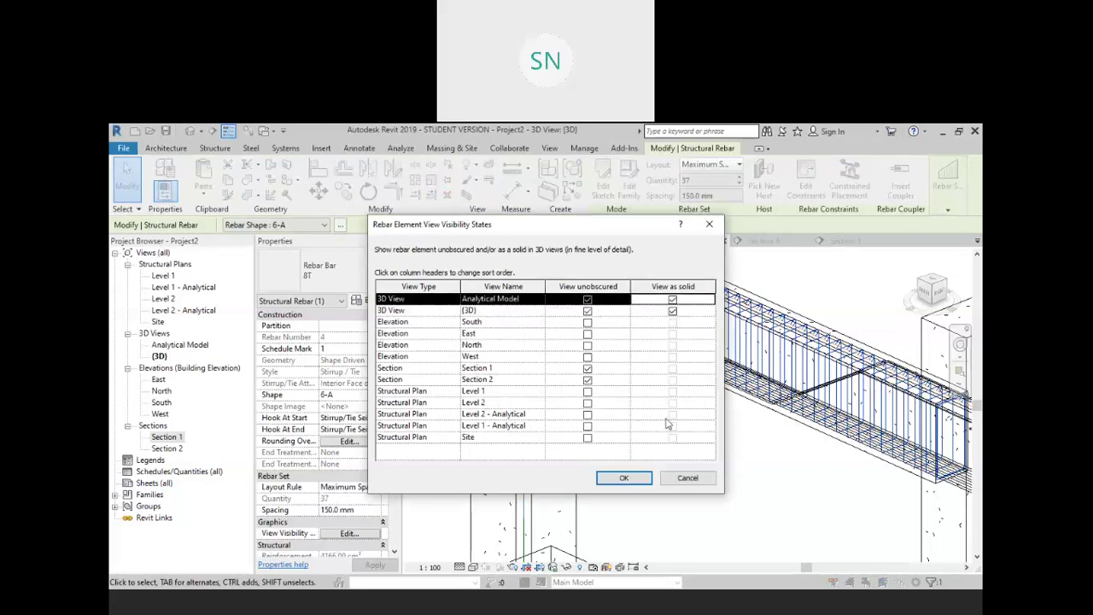
click(623, 478)
click(664, 478)
scroll(657, 444, up, 4)
scroll(670, 378, up, 2)
scroll(675, 409, down, 6)
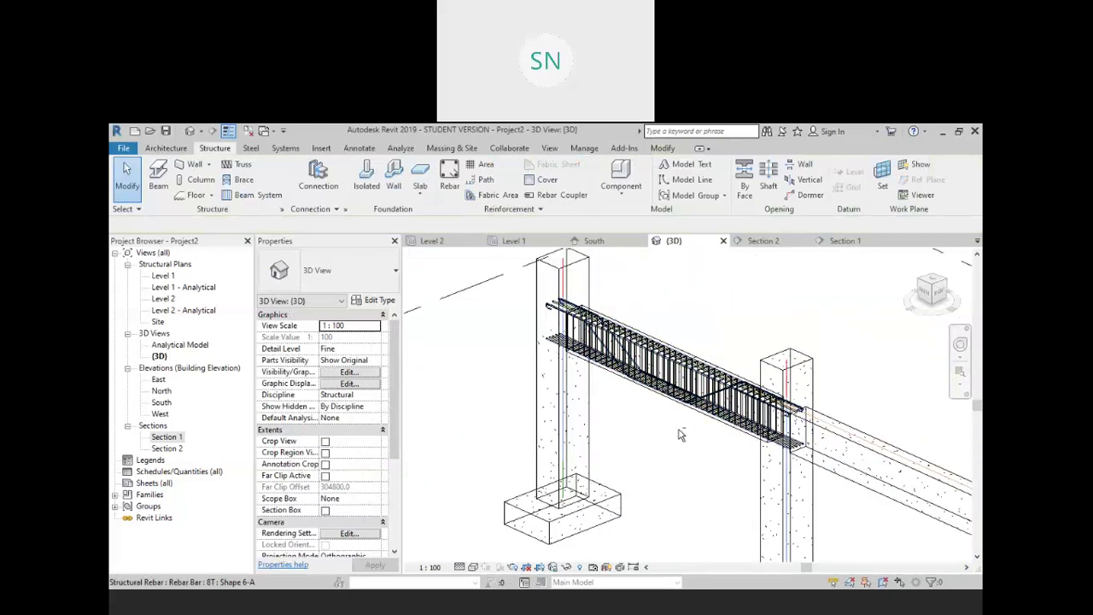
Select all the left beam's reinforcement and filter the selection to the Structural Rebar category
mouse_move(678, 429)
shift+middle_down()
mouse_move(673, 453)
mouse_move(762, 427)
mouse_move(702, 451)
mouse_move(690, 437)
mouse_move(690, 453)
mouse_move(683, 444)
mouse_move(671, 460)
mouse_move(693, 442)
shift+middle_up()
drag(475, 308, 796, 377)
shift+middle_drag(821, 384, 706, 515)
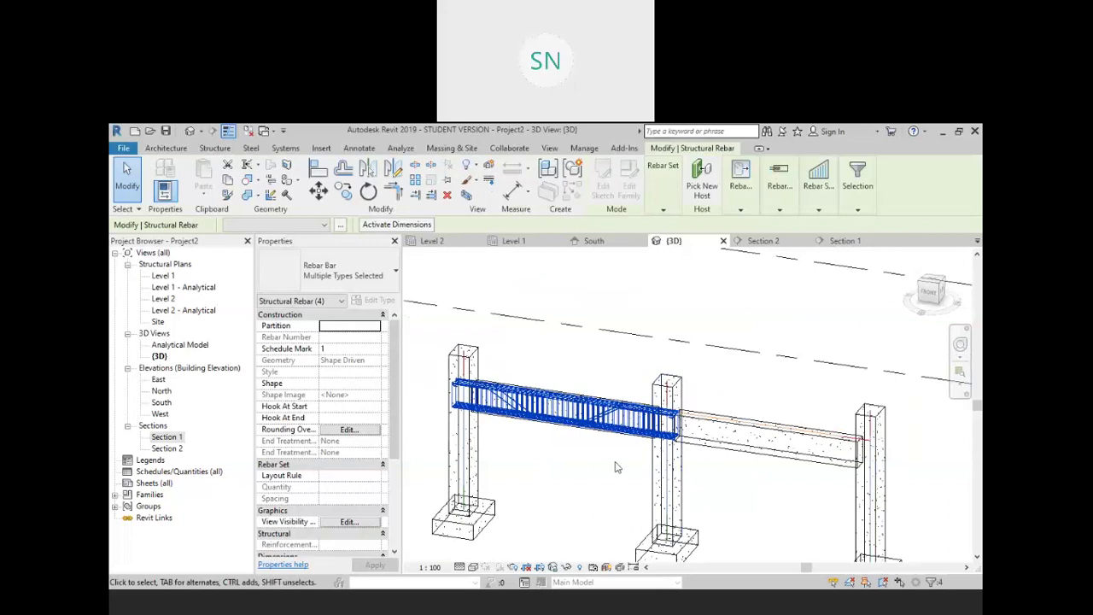
mouse_move(855, 184)
click(848, 226)
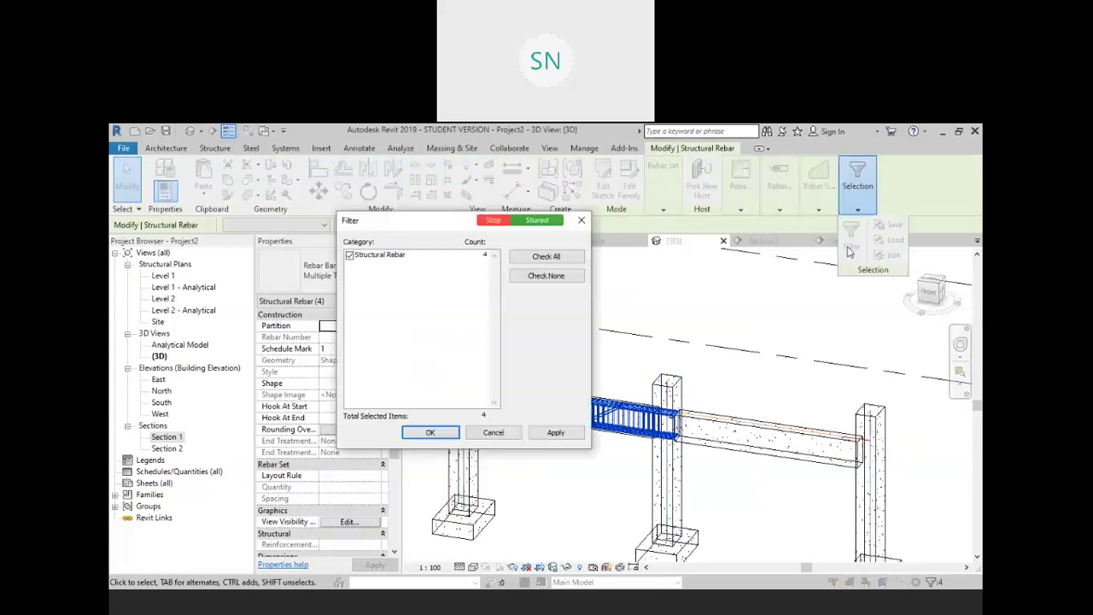
click(443, 438)
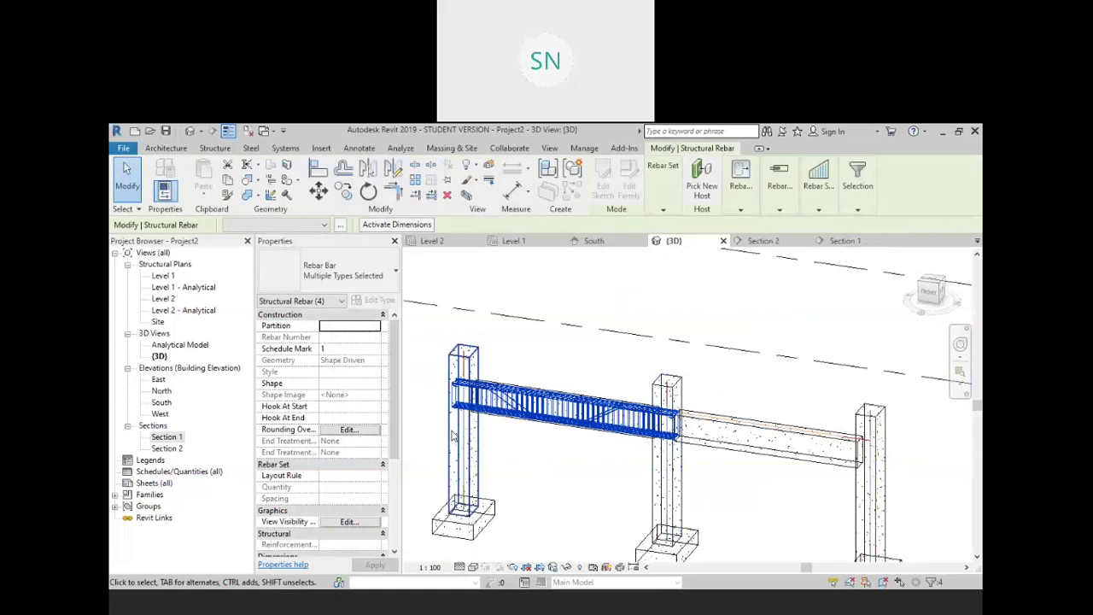
Try to copy the selected reinforcement to the next span, from the top of the left column to the middle column
click(340, 194)
click(466, 351)
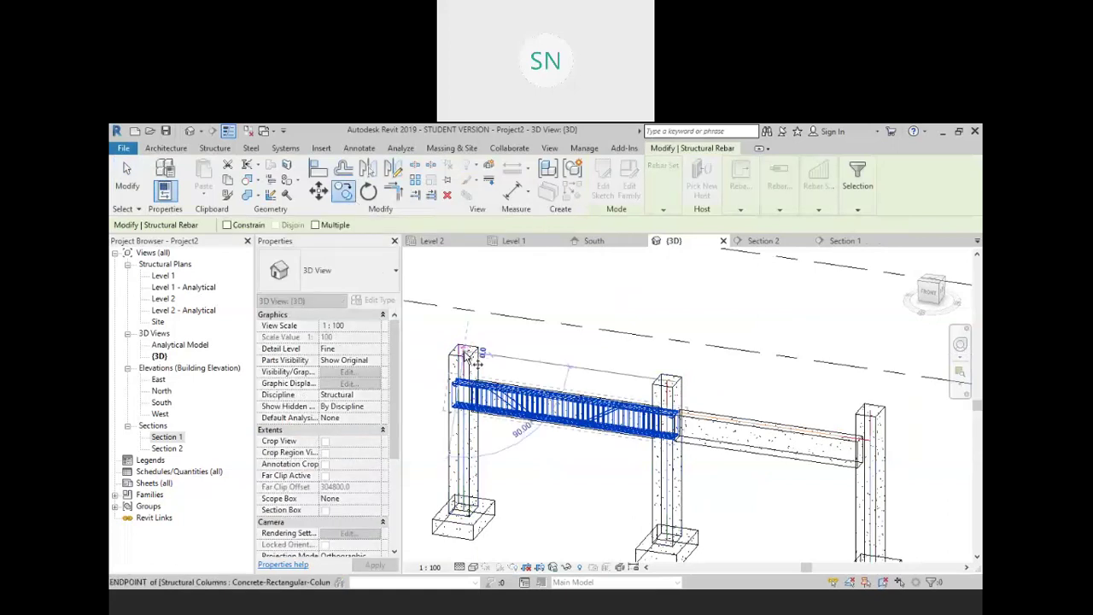
click(682, 376)
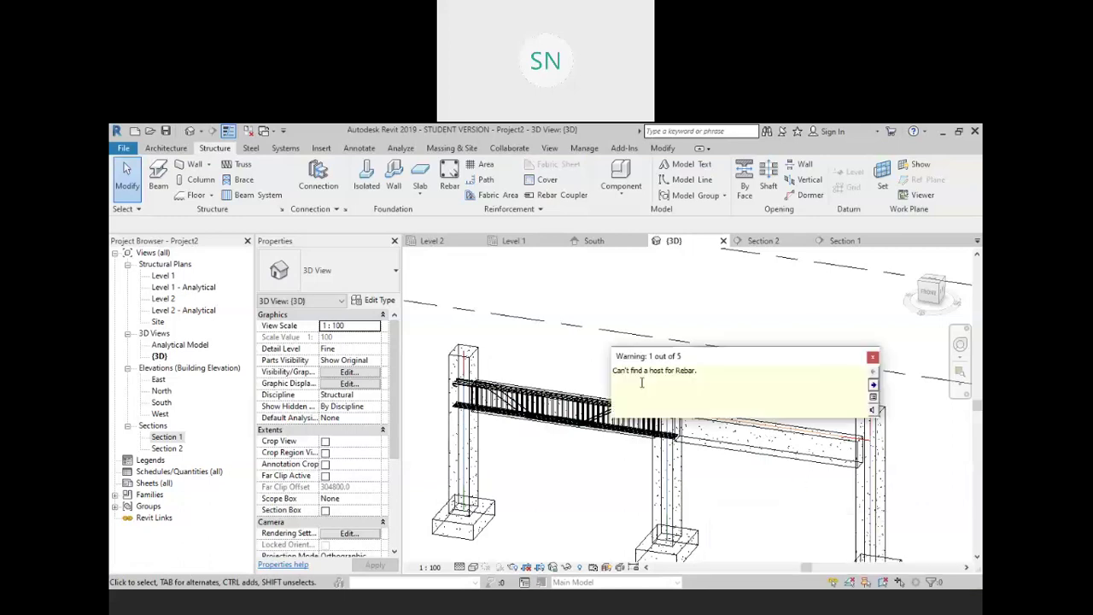
click(871, 358)
Reselect the left beam's reinforcement and try to mirror a copy about a drawn axis in the 3D view
drag(434, 334, 698, 473)
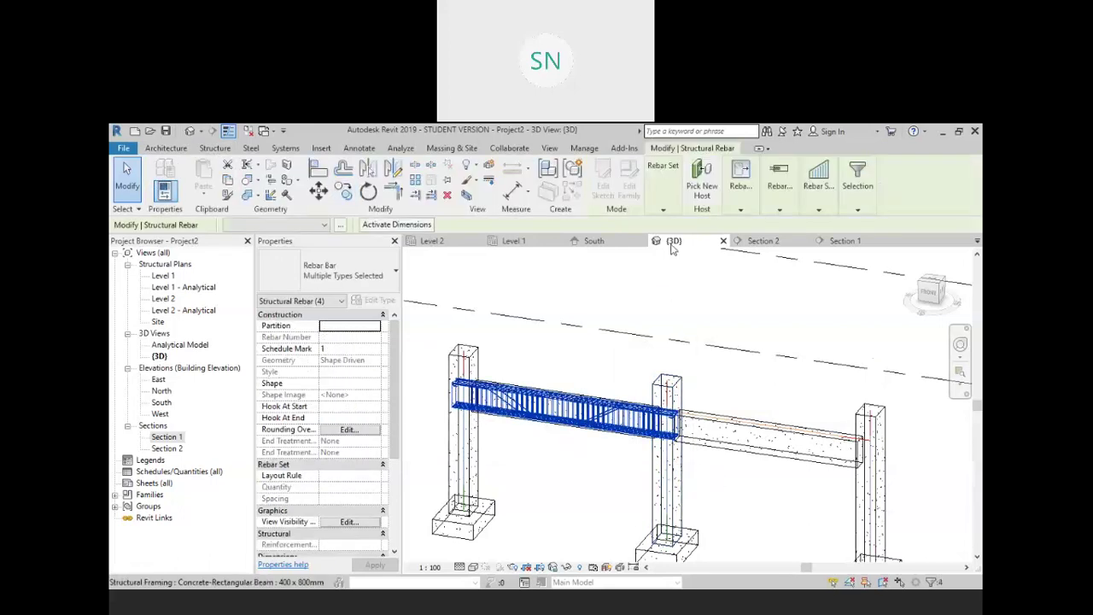
click(392, 169)
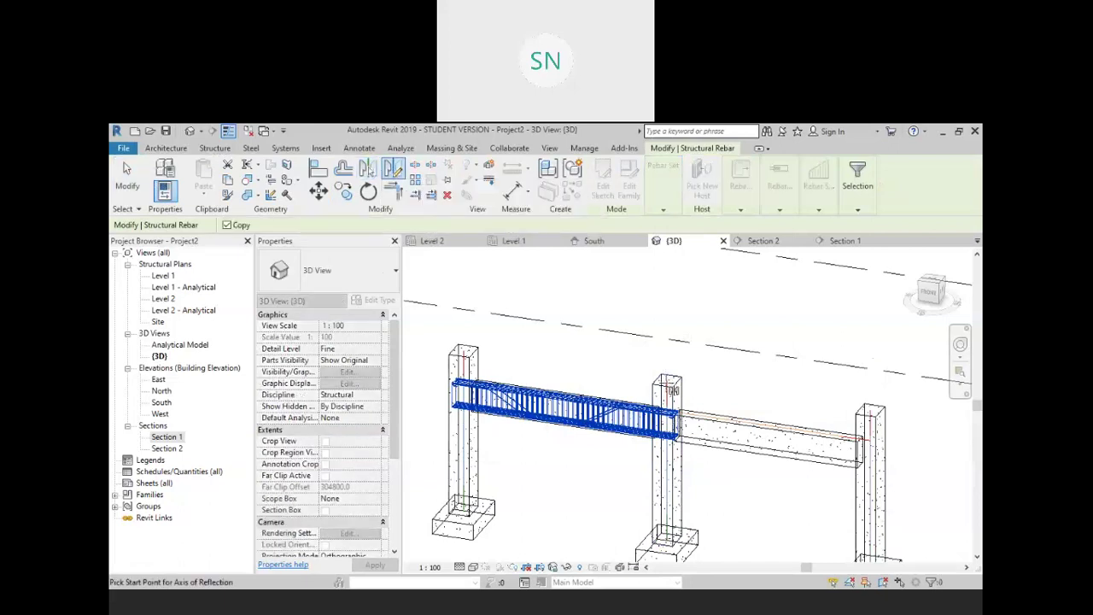
shift+middle_drag(697, 490, 751, 436)
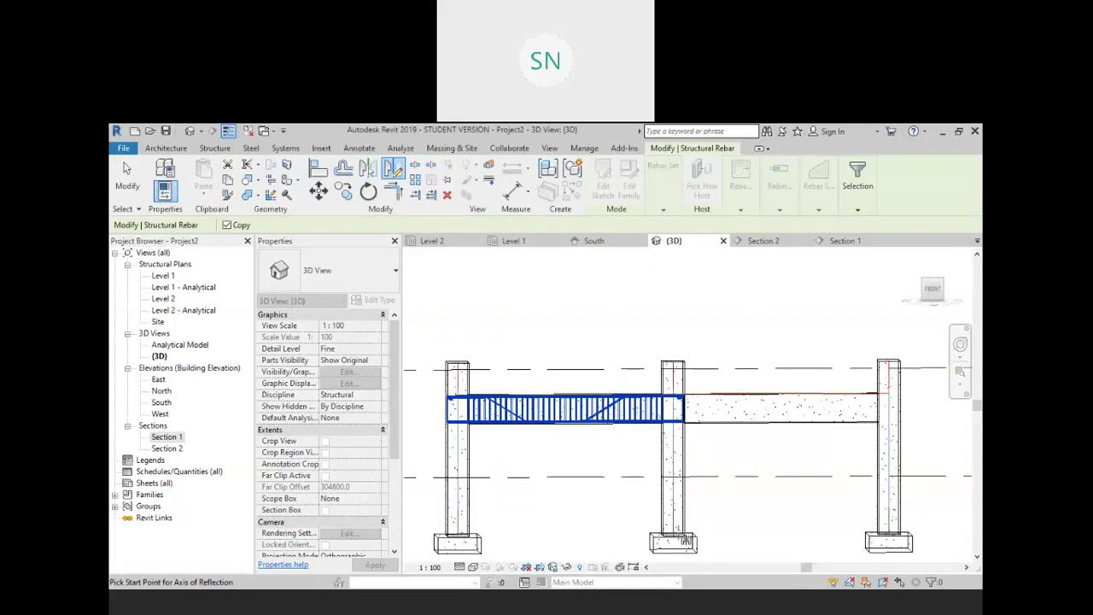
In the Section 1 view, mirror a copy of the left beam's four reinforcement sets about the middle column's centreline at grid 2
double_click(167, 437)
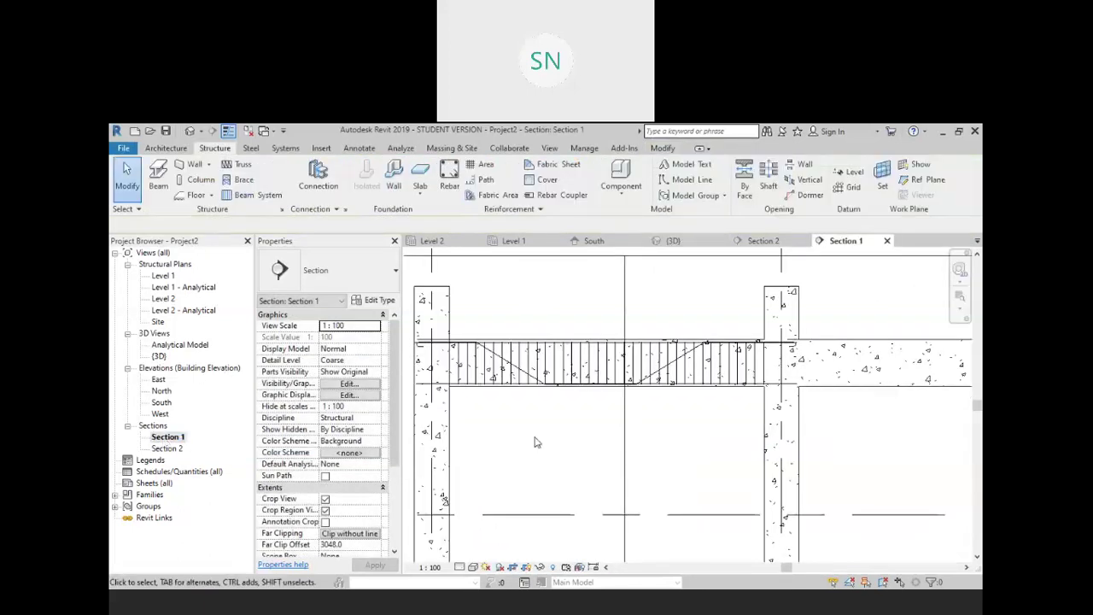
scroll(506, 369, up, 2)
drag(462, 350, 778, 425)
middle_drag(846, 469, 792, 475)
scroll(780, 457, down, 1)
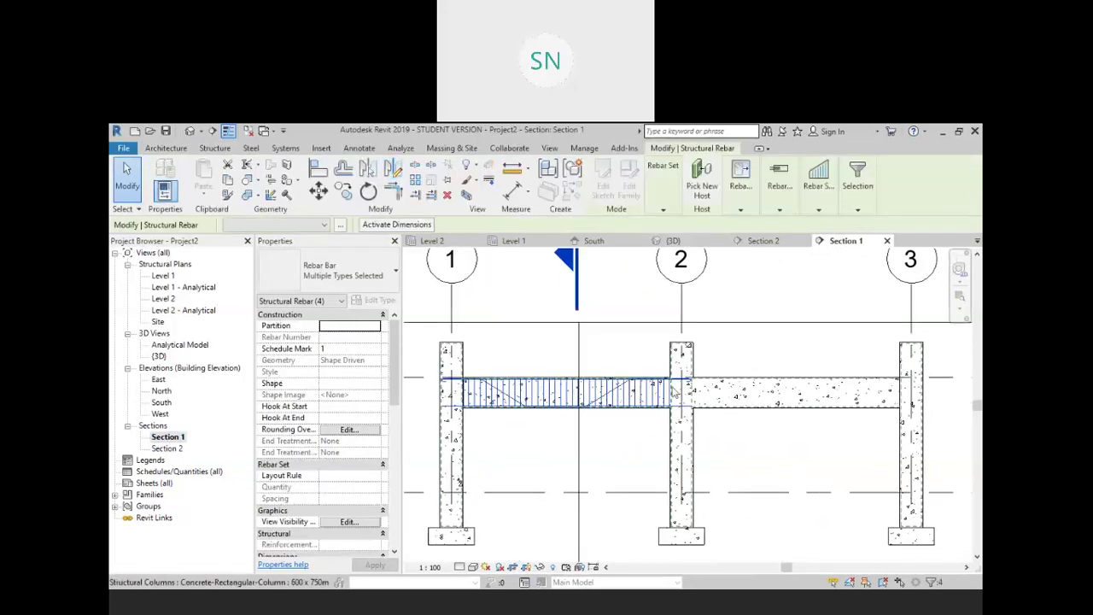
scroll(675, 394, up, 3)
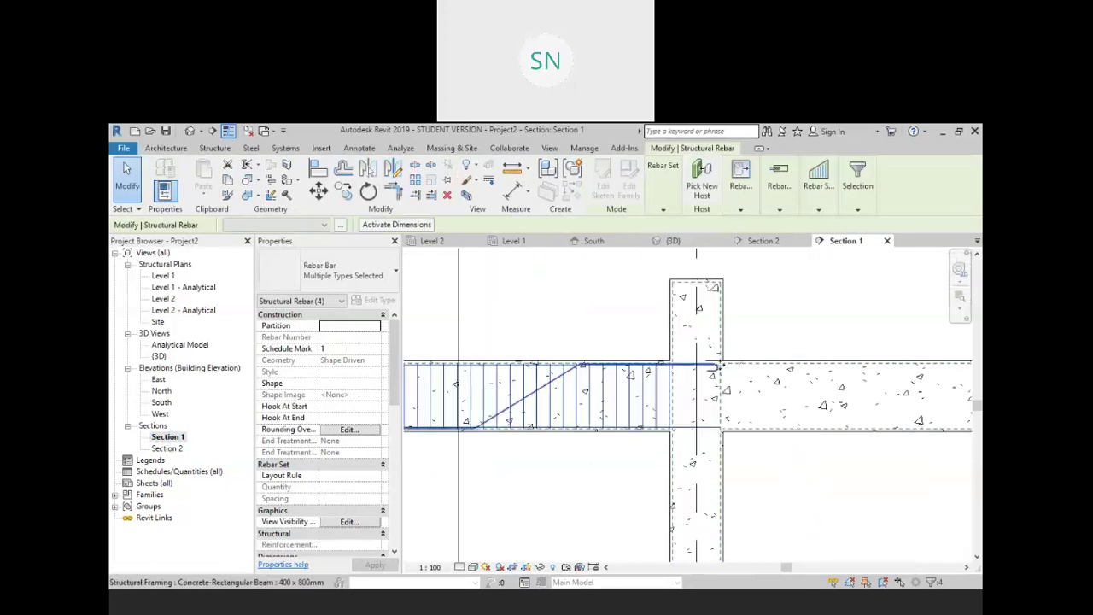
scroll(722, 415, down, 3)
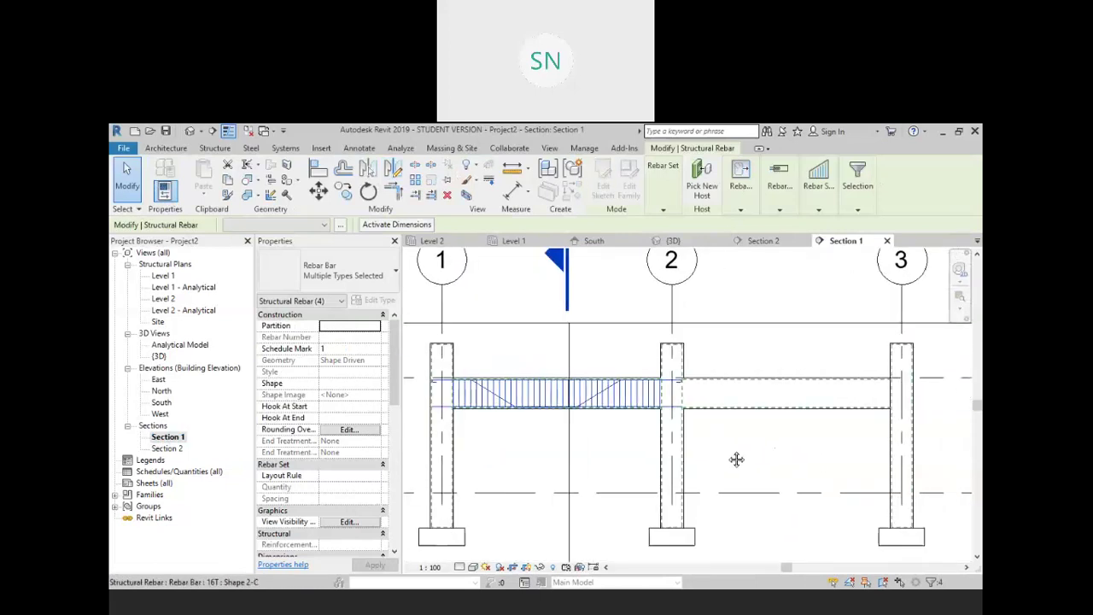
middle_drag(756, 464, 695, 461)
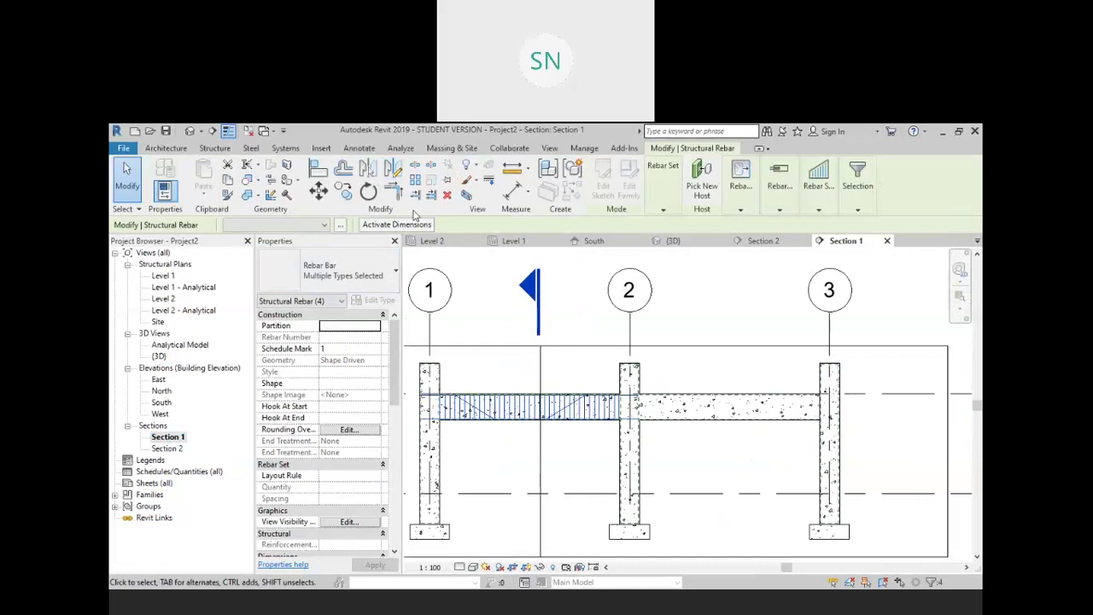
click(365, 169)
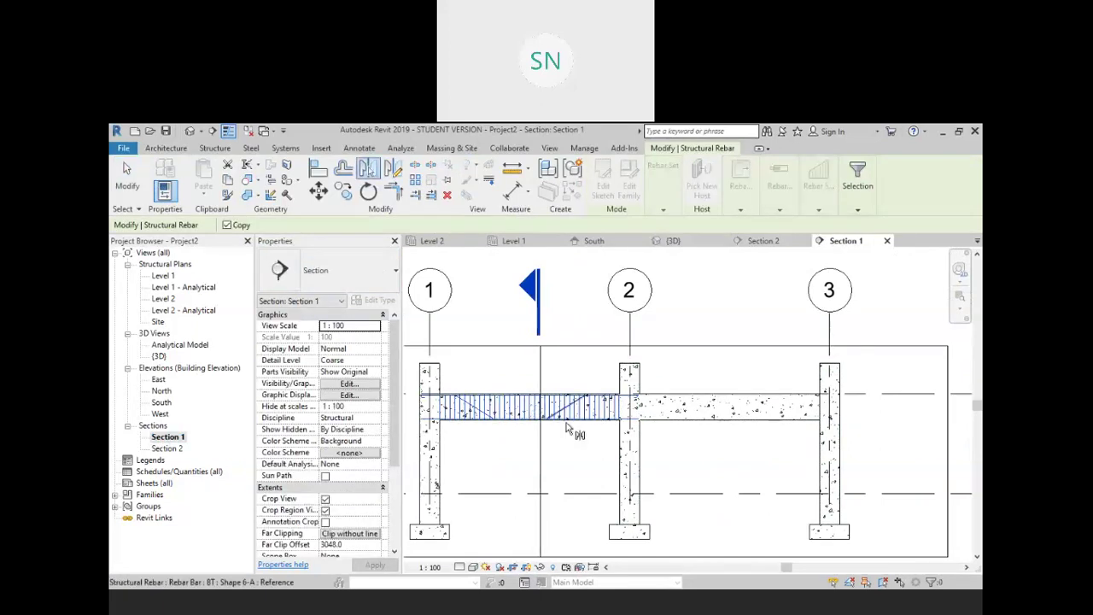
click(632, 457)
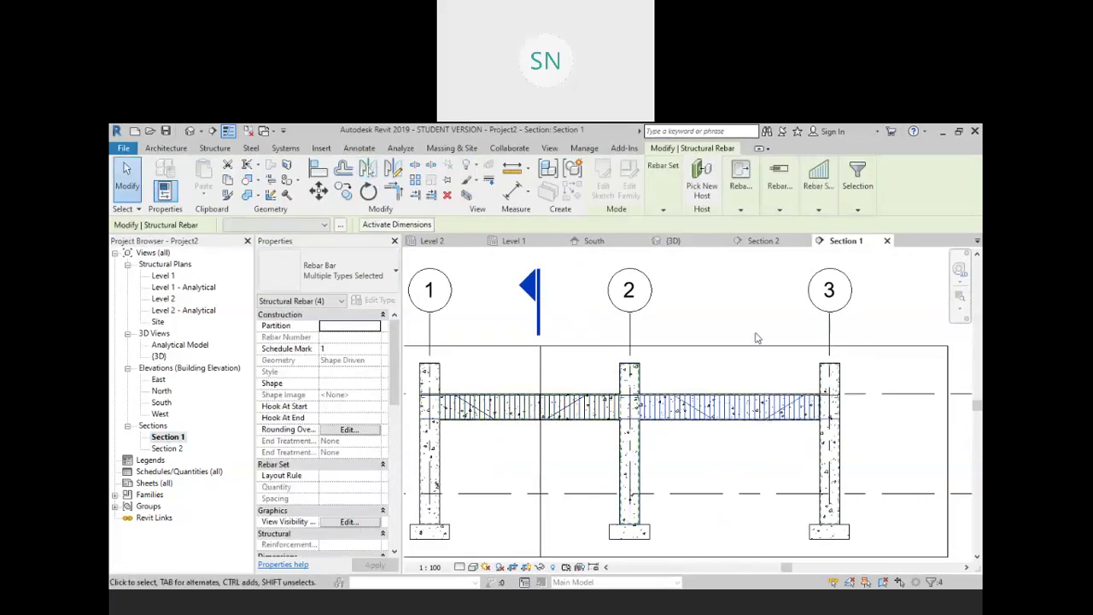
right_click(732, 297)
click(749, 303)
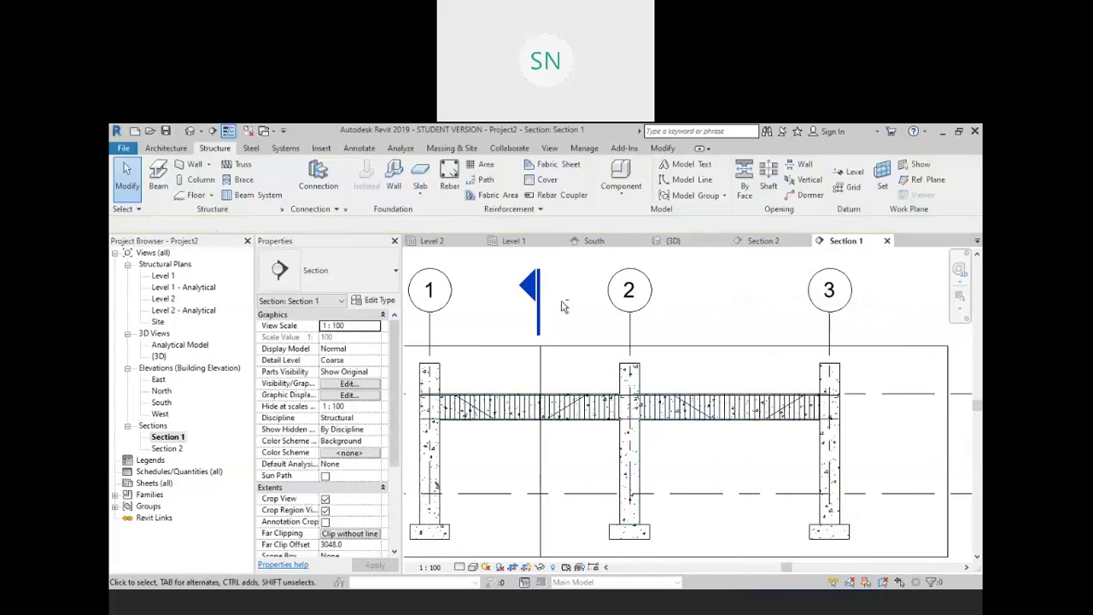
Examine the reinforcement of both beam spans and its column ends from several angles in the 3D view
click(190, 130)
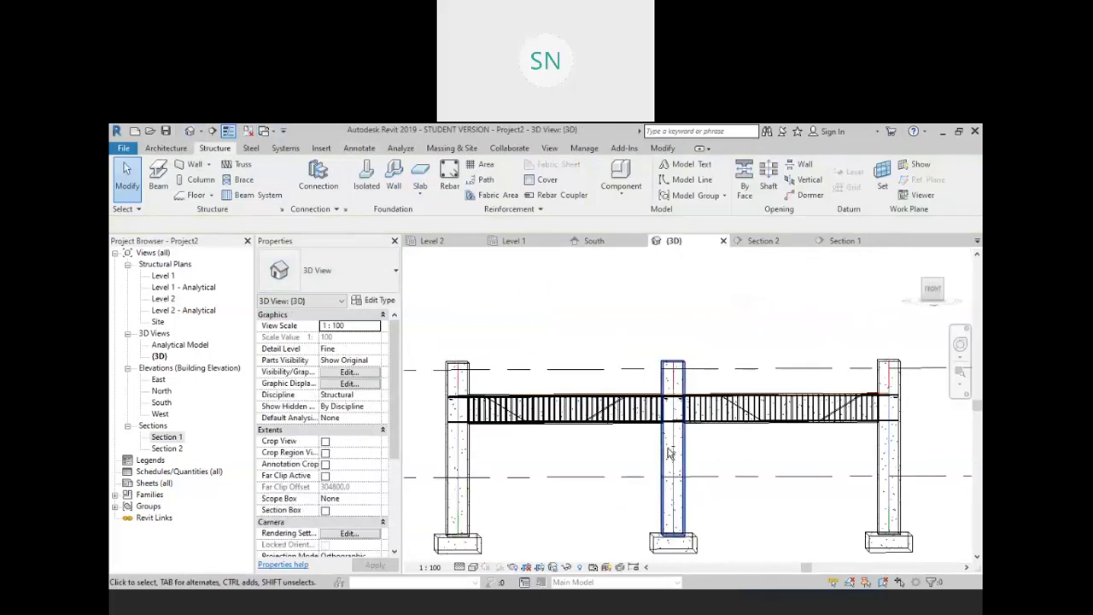
shift+middle_drag(673, 448, 617, 556)
middle_drag(705, 478, 719, 378)
scroll(731, 306, up, 4)
scroll(743, 353, down, 4)
shift+middle_drag(620, 419, 653, 438)
scroll(631, 432, up, 5)
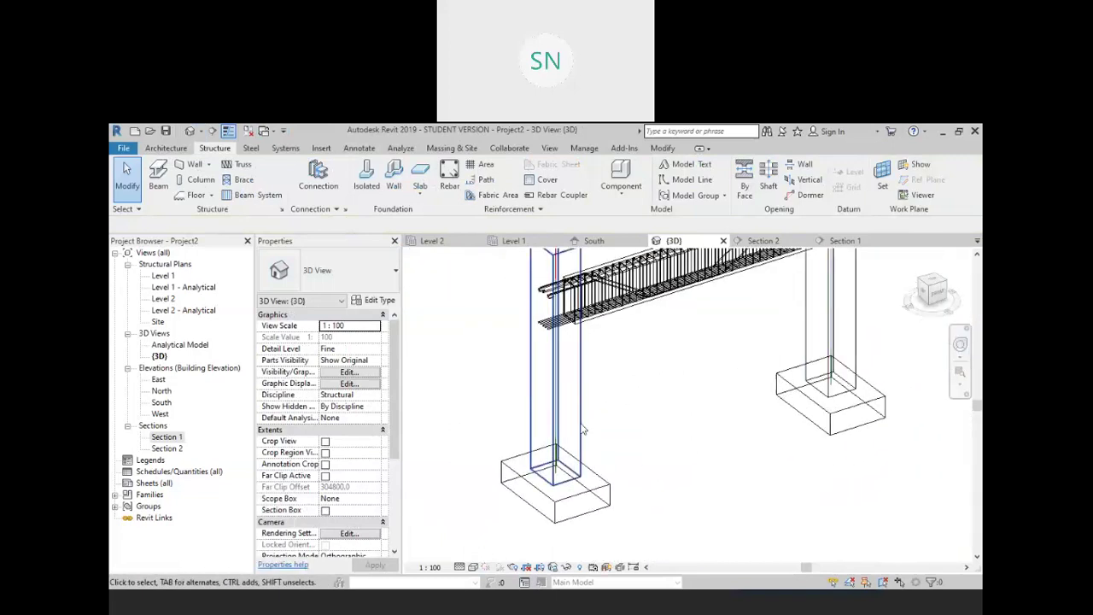
scroll(559, 451, down, 5)
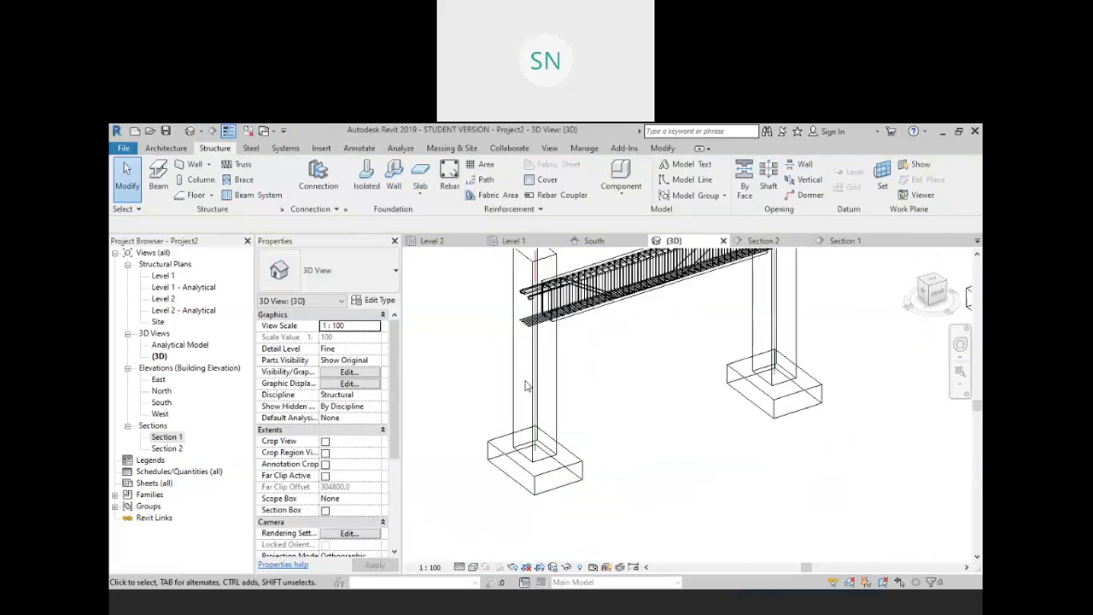
middle_drag(608, 398, 645, 439)
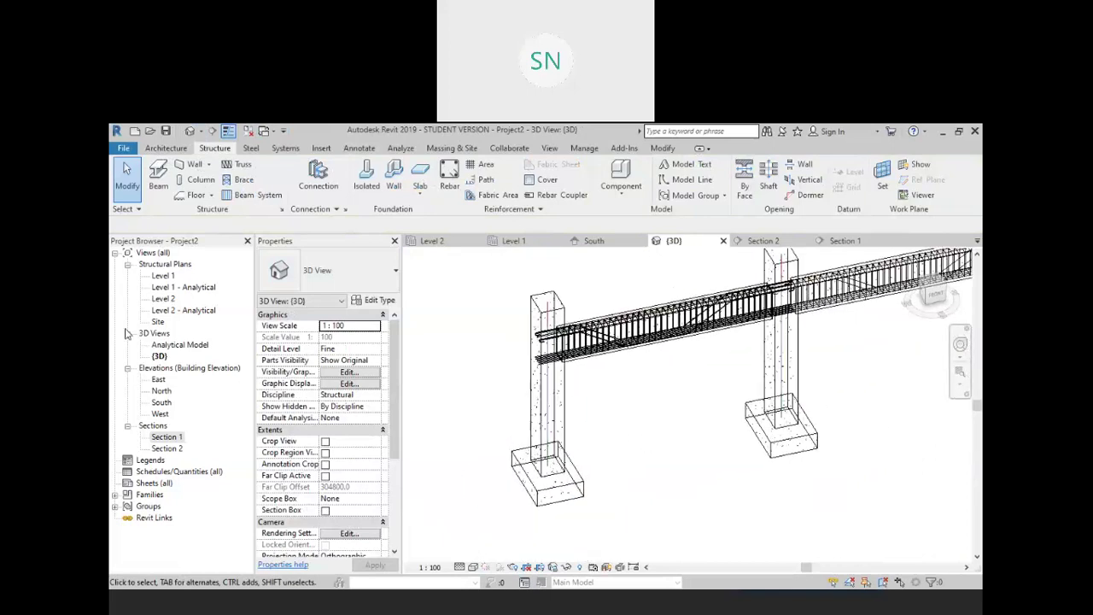
In the Level 1 plan, start placing structural rebar for the column with shape 1-A and bar type 25T
double_click(162, 276)
scroll(565, 424, up, 5)
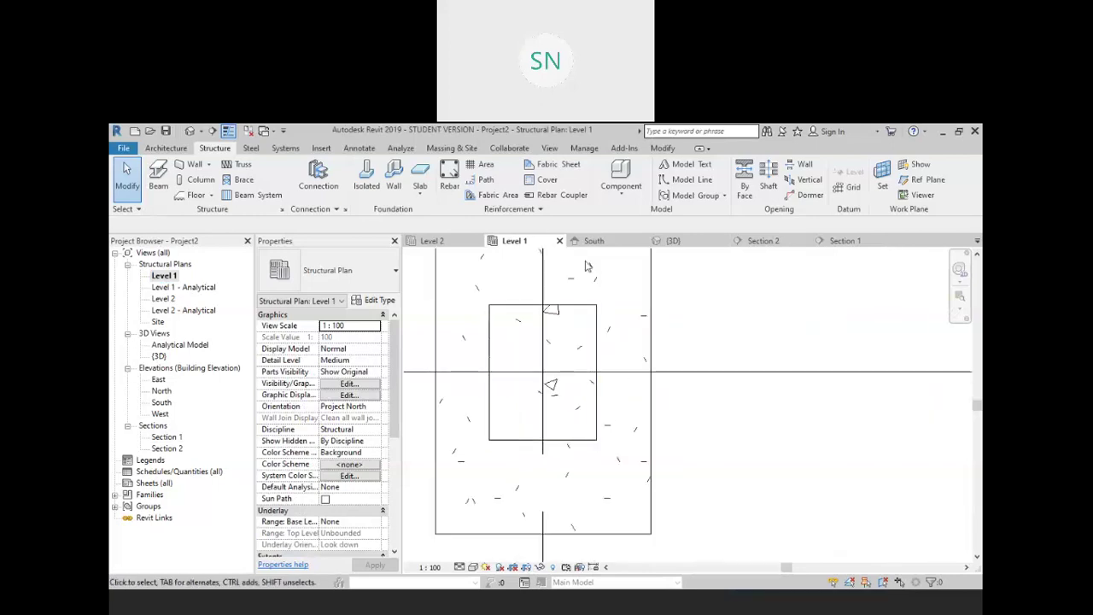
click(449, 180)
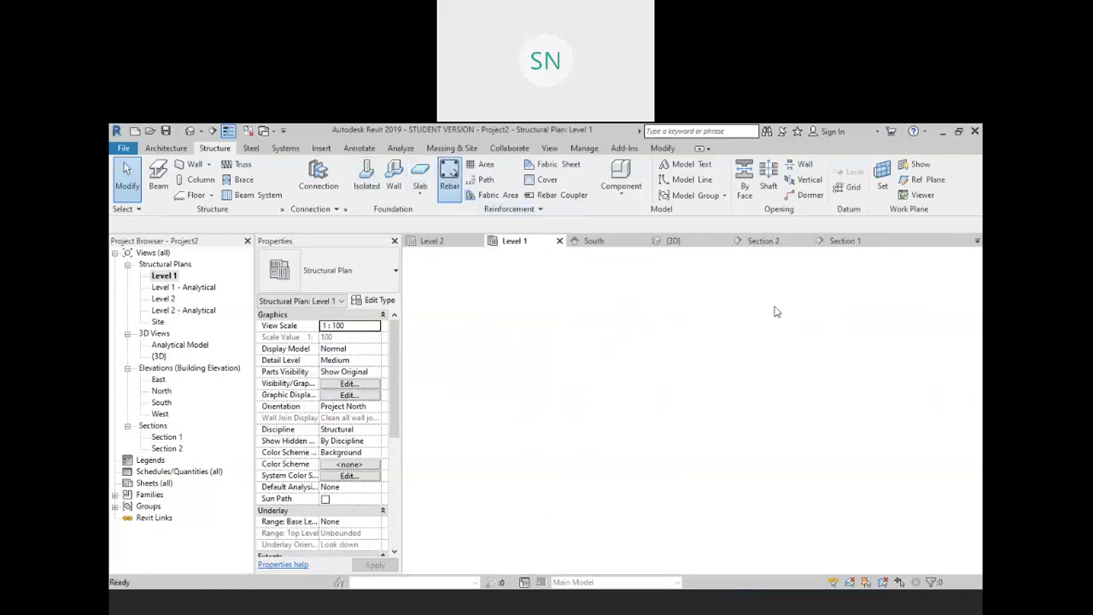
scroll(937, 350, up, 15)
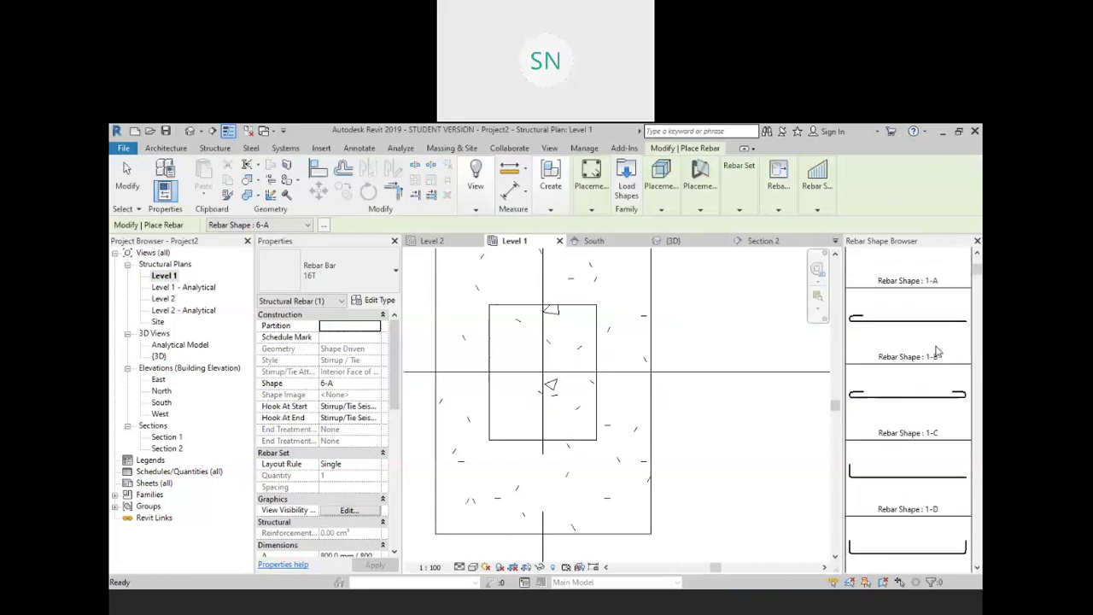
click(929, 310)
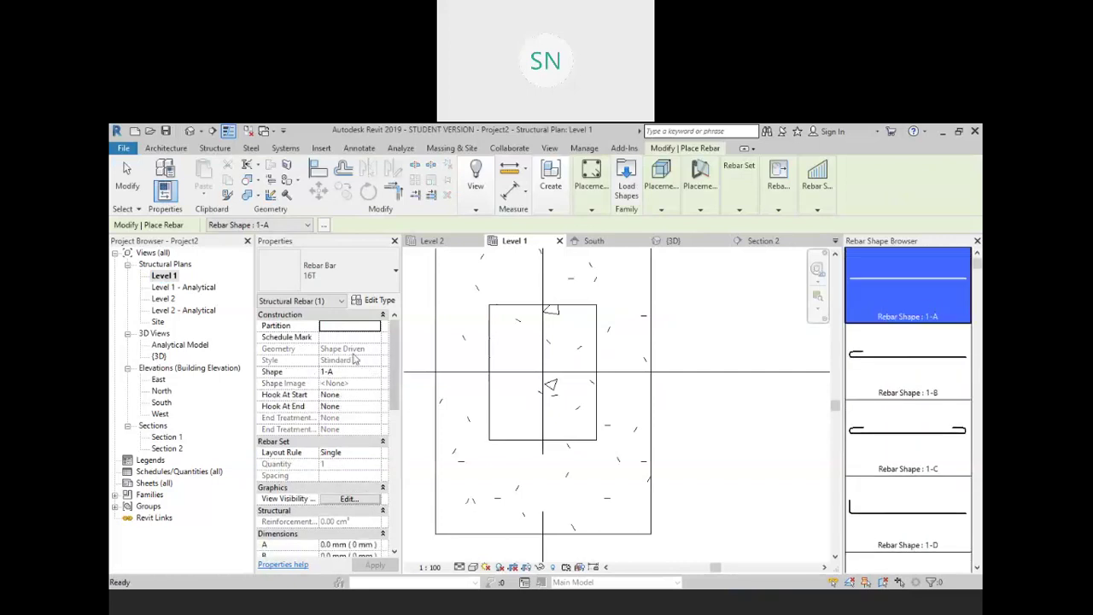
click(342, 271)
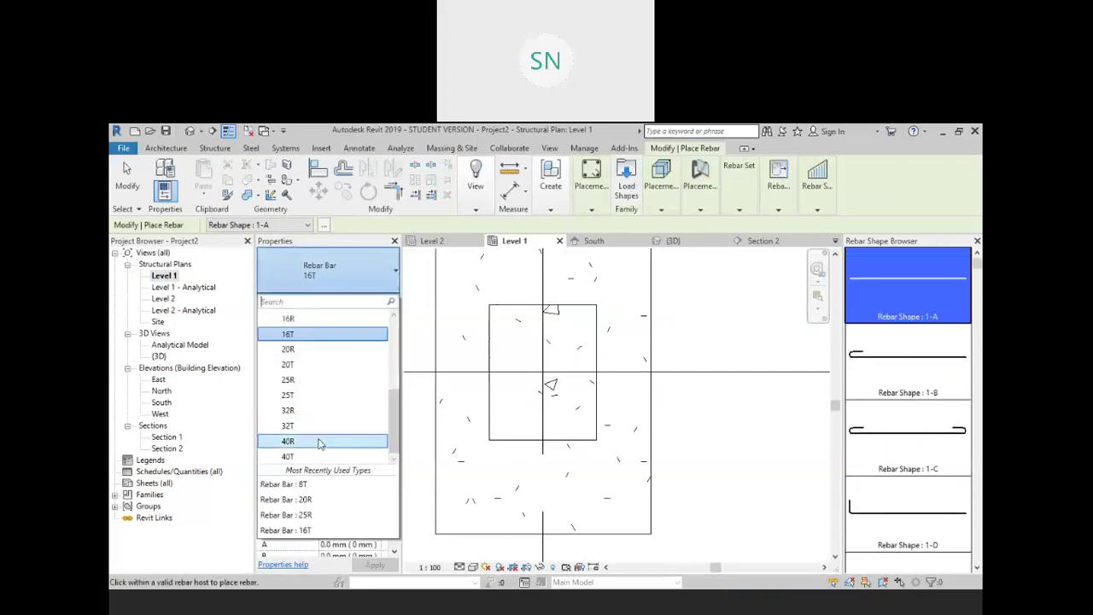
click(315, 395)
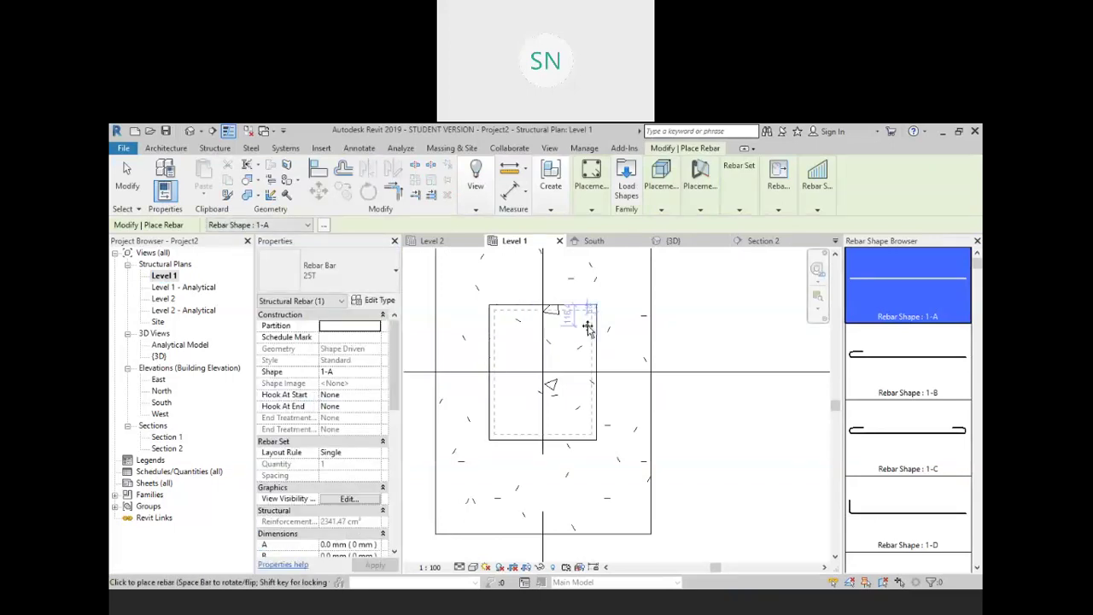
Set the rebar layout to Fixed Number with quantity 5 and place one row near the column's upper edge and one near its lower edge
click(736, 189)
click(782, 224)
click(778, 236)
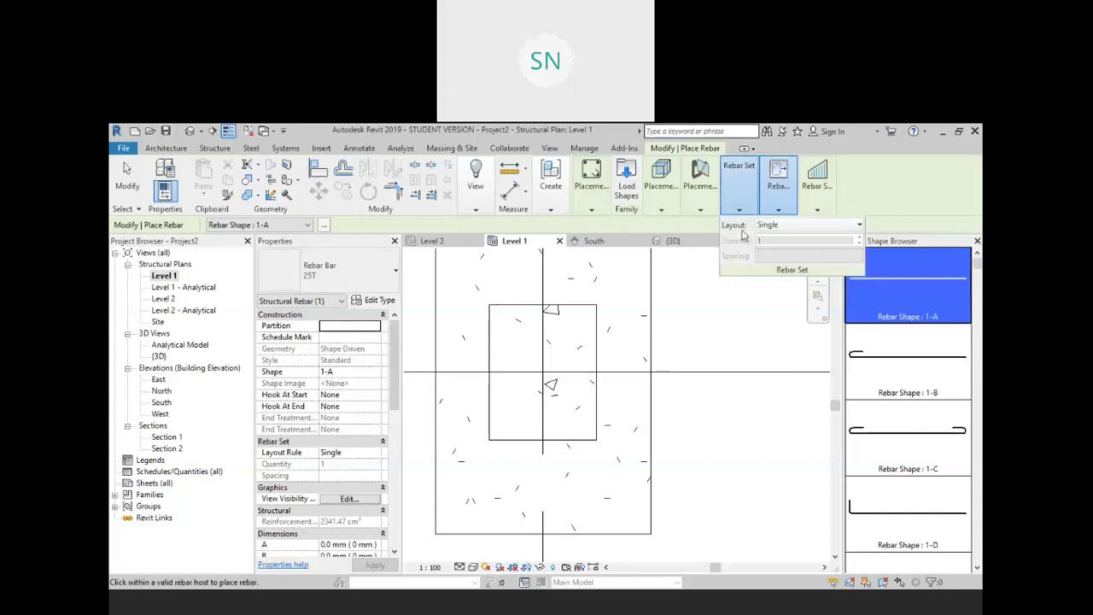
click(782, 225)
click(789, 249)
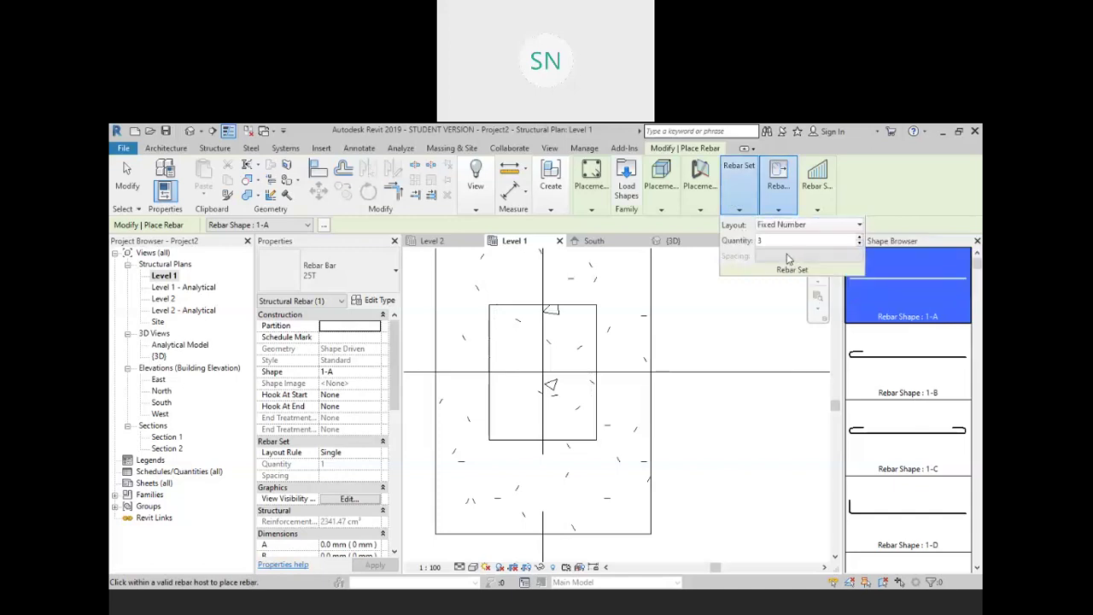
click(859, 238)
click(859, 239)
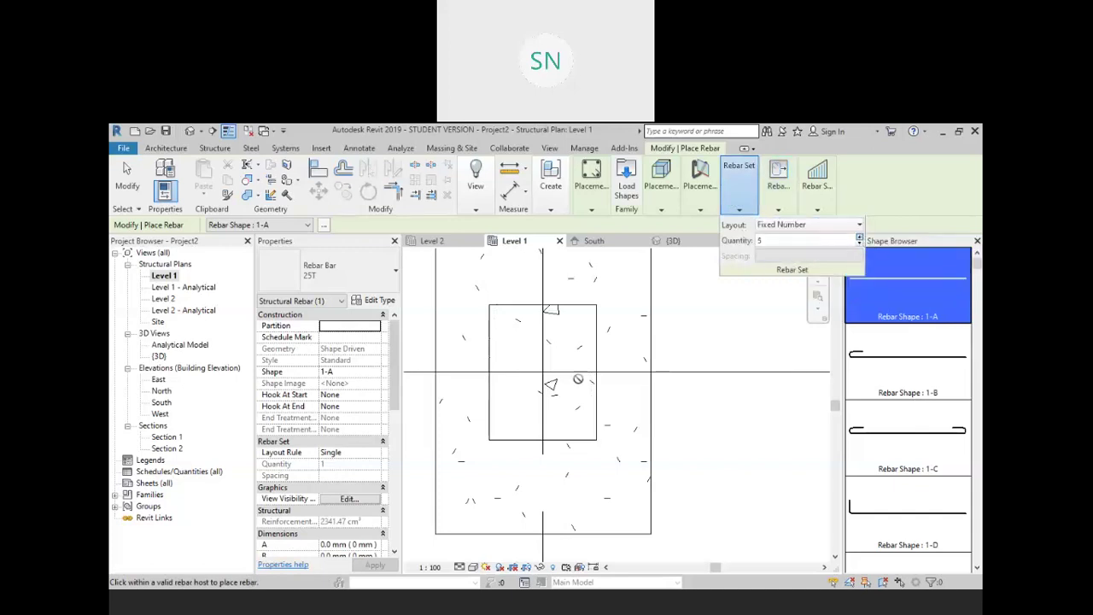
click(566, 333)
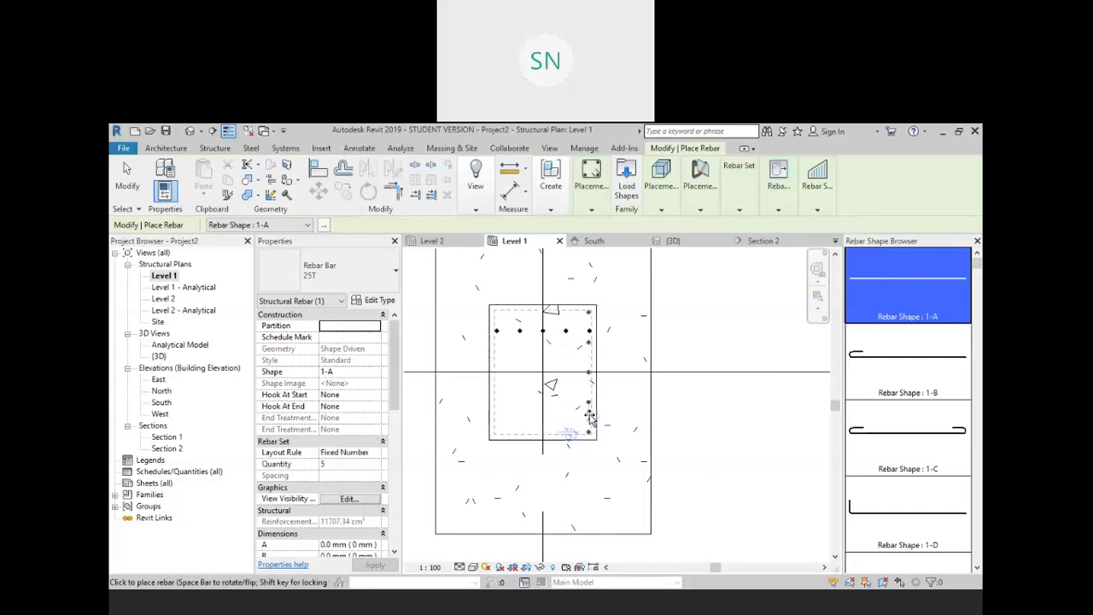
click(543, 420)
Set the rebar quantity to 2 and place two pairs of side bars just above the column's lower row
click(743, 204)
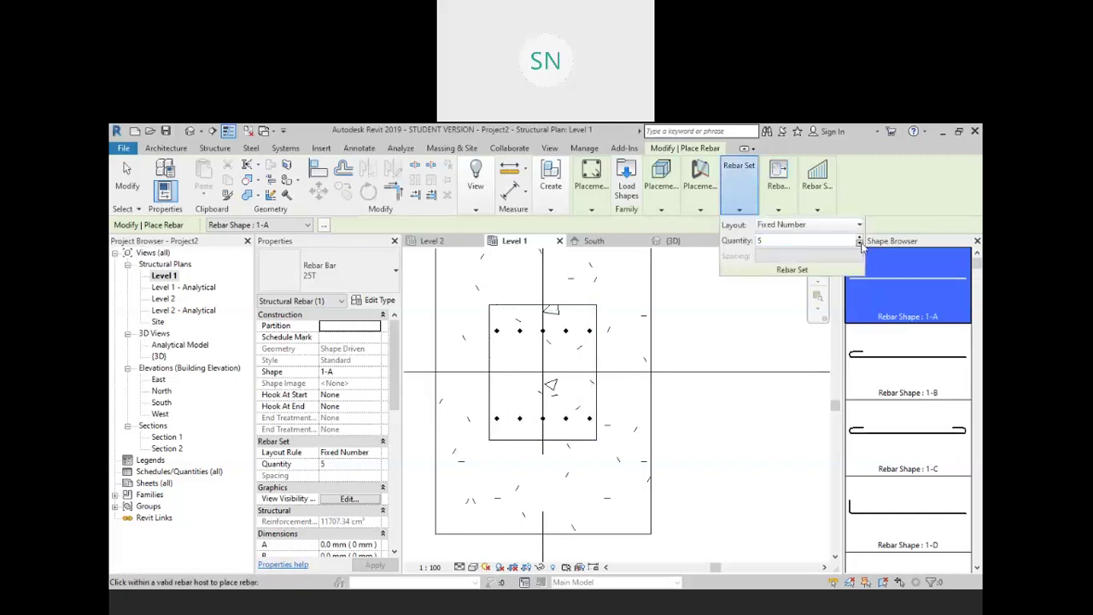
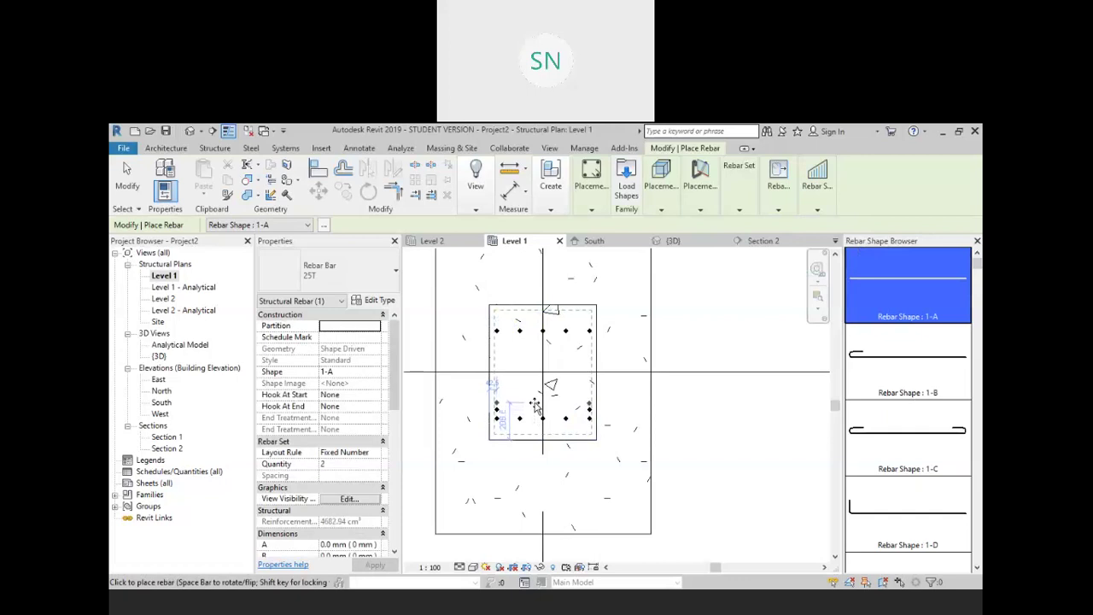
right_click(628, 302)
click(723, 313)
right_click(722, 312)
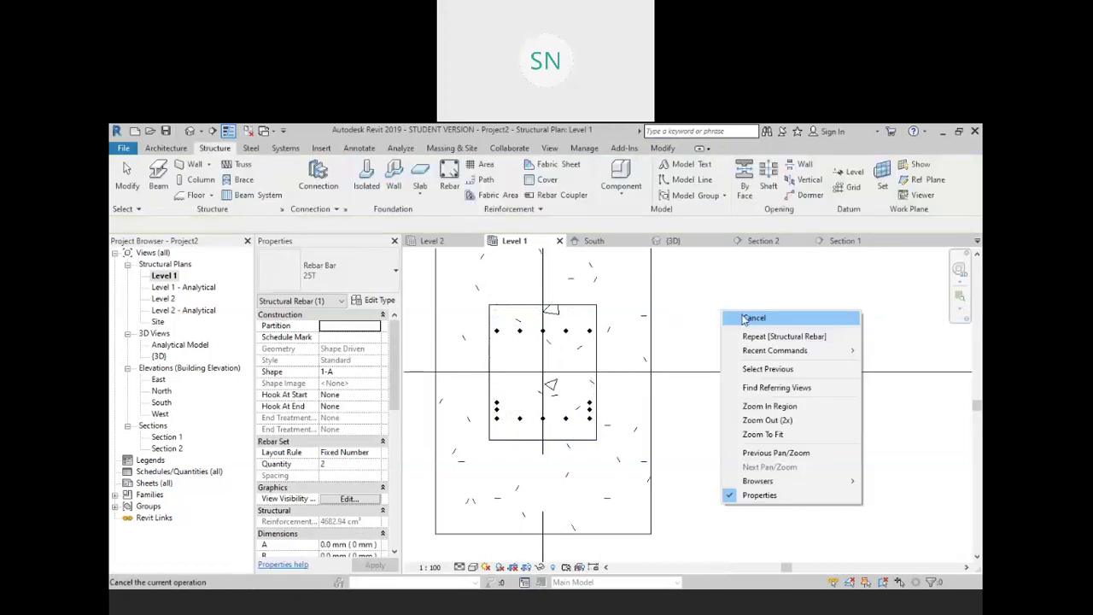
click(744, 319)
Nudge the column's upper five-bar row up to the cover line, about 42 mm from the upper face
scroll(634, 401, up, 5)
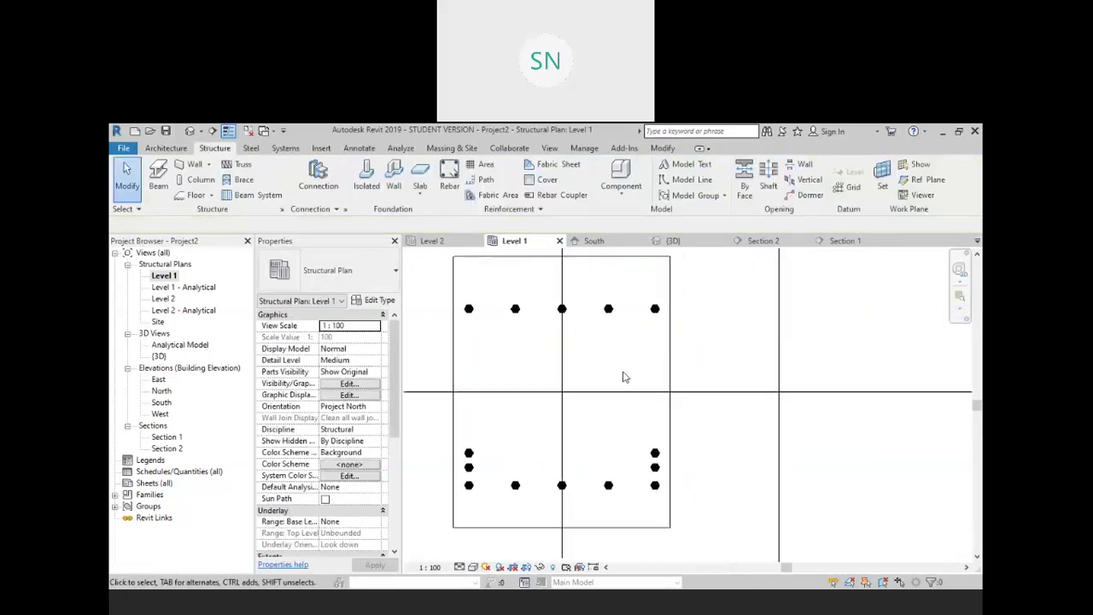
click(730, 420)
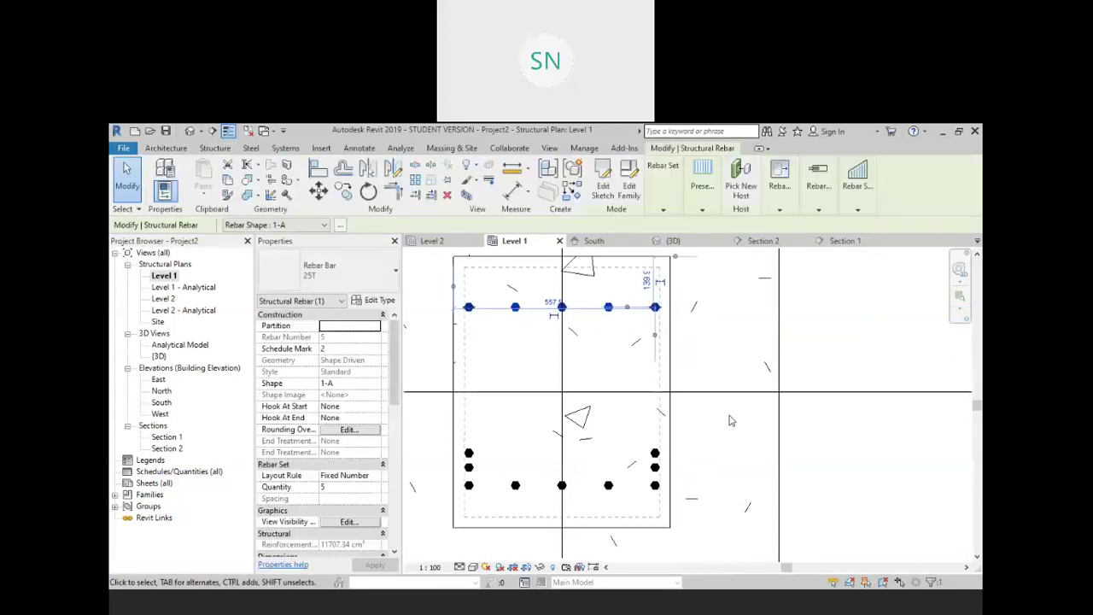
key(Up)
key(Up)
key(Up)
key(Up)
key(Up)
key(Up)
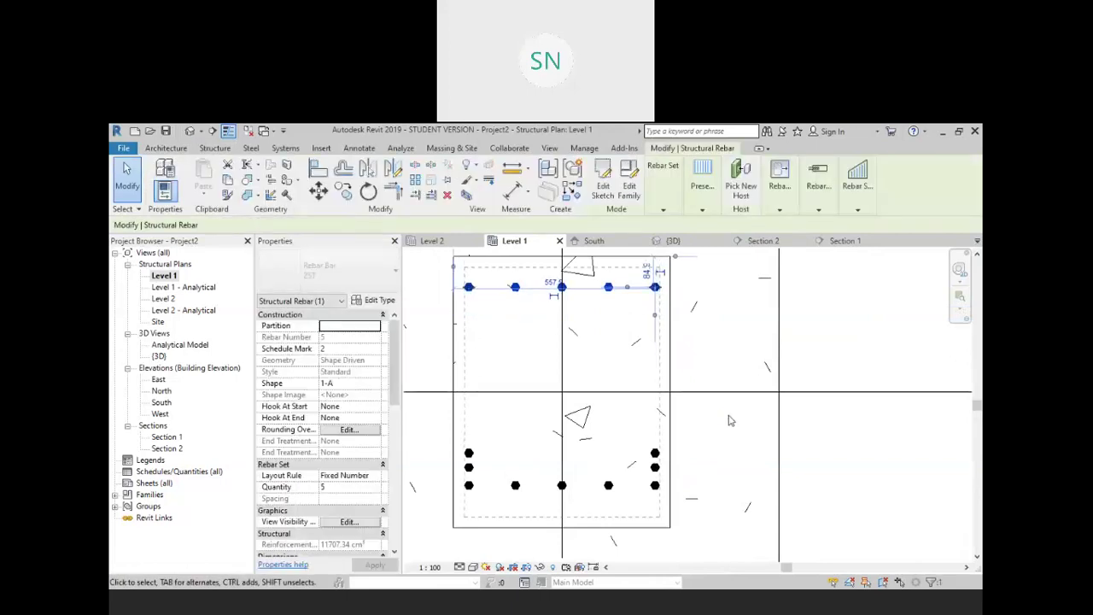
key(Up)
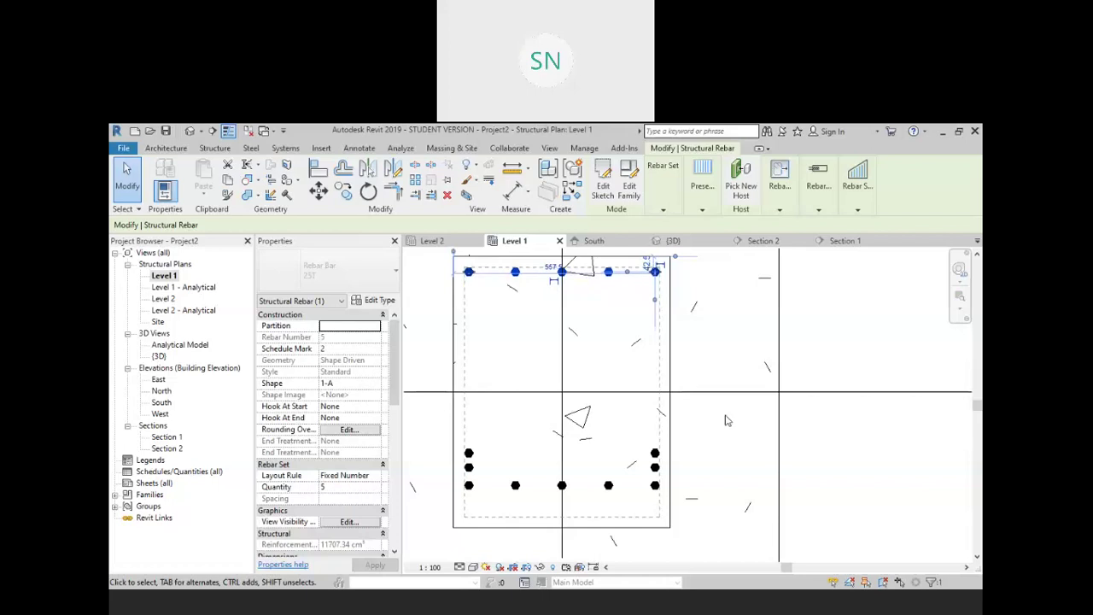
Nudge the column's lower five-bar row down to the cover line, about 42 mm from the lower face
click(607, 488)
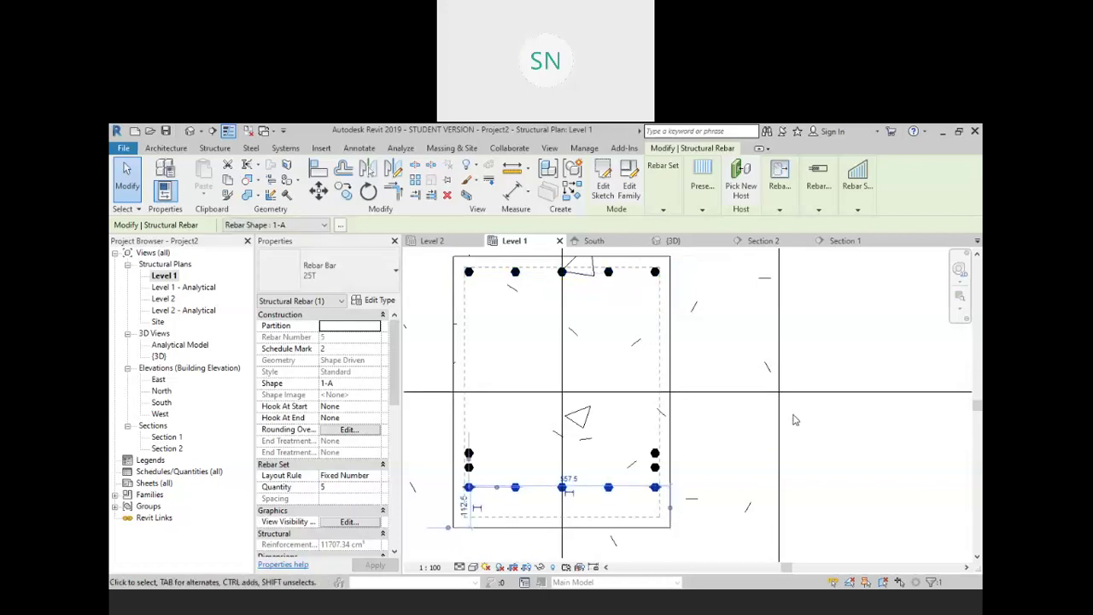
key(Down)
key(Down)
key(Down)
key(Down)
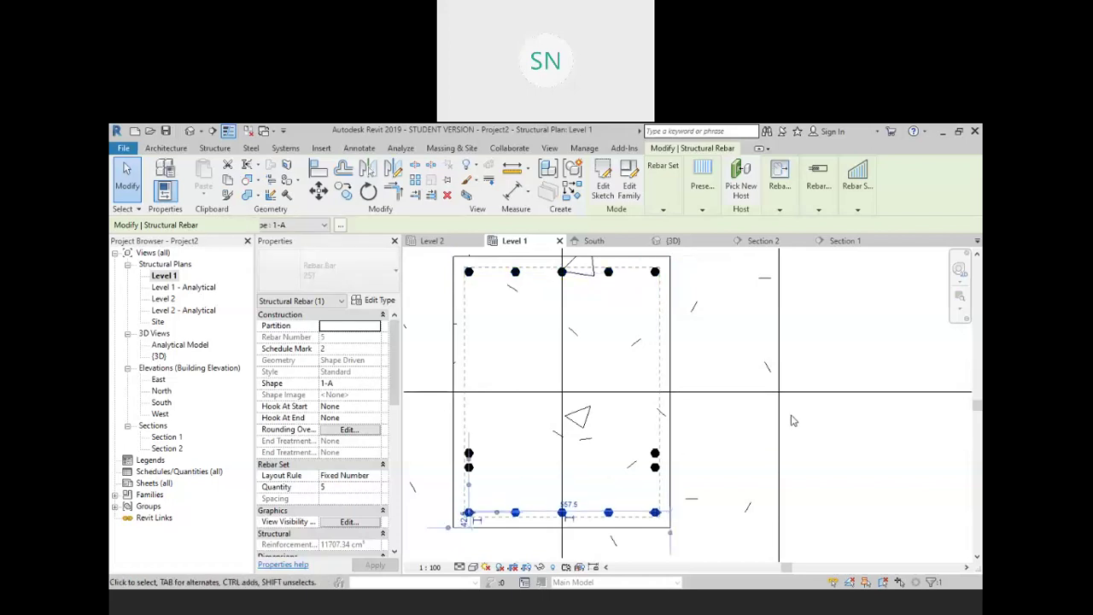
Move the upper pair of side bars up near the upper row, and nudge the lower pair up away from the lower row
click(654, 455)
drag(635, 413, 638, 330)
click(655, 467)
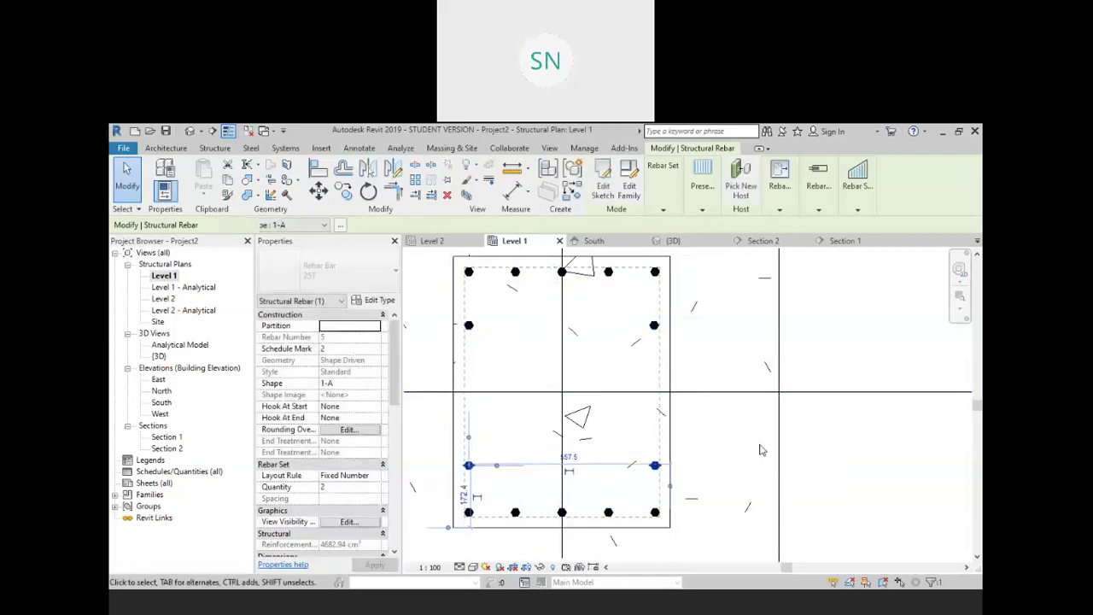
key(Up)
key(Up)
key(Up)
key(Up)
key(Up)
key(Up)
key(Up)
key(Up)
key(Up)
Nudge the upper pair of side bars down to about 500 mm above the column's lower face, evening out the bar spacing
click(653, 329)
key(Down)
key(Down)
key(Down)
key(Down)
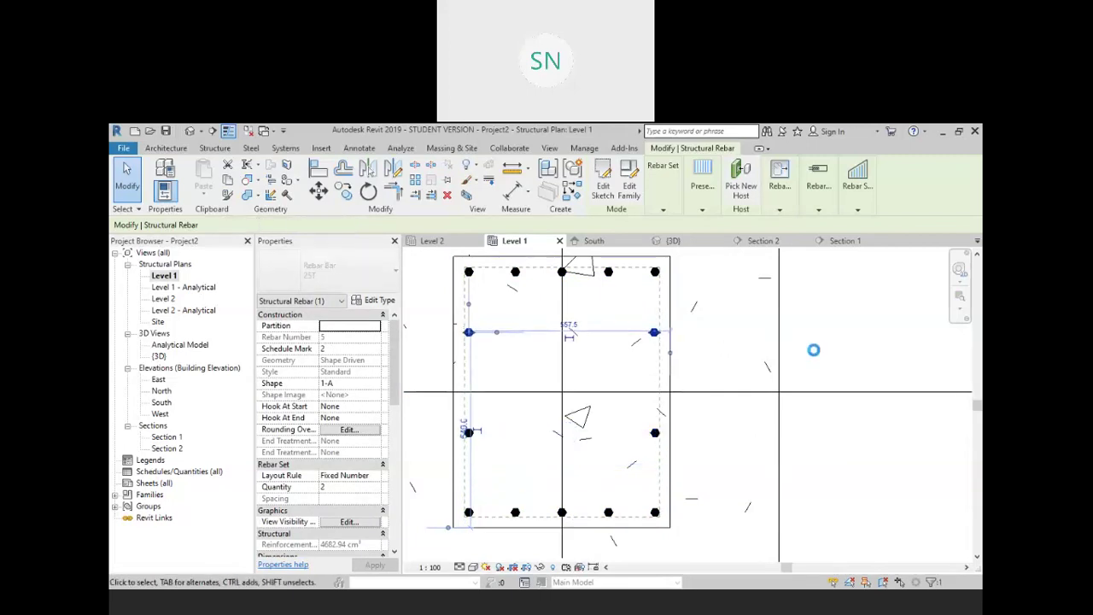
key(Down)
key(Down)
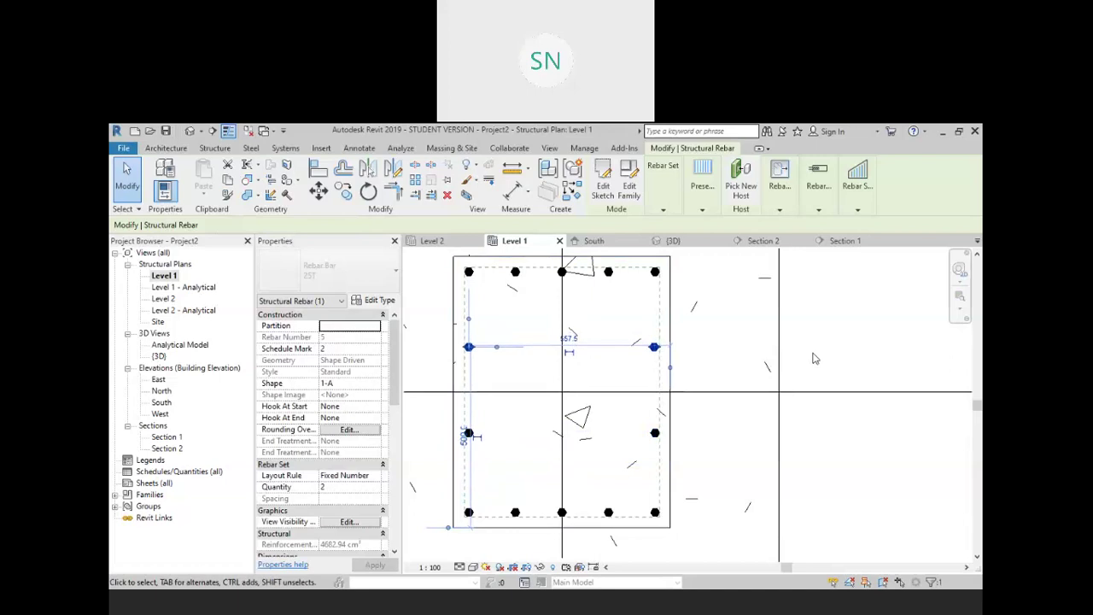
key(Escape)
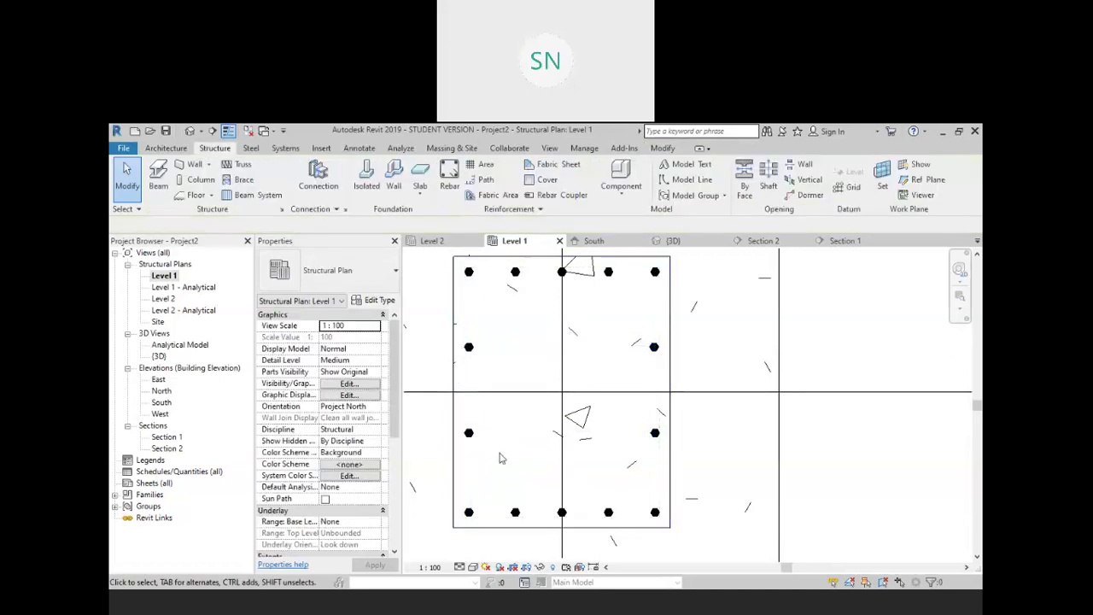
Inspect the column's vertical bar layout in the Level 1 plan and in the 3D view
scroll(803, 429, down, 2)
scroll(828, 398, up, 1)
scroll(785, 376, down, 2)
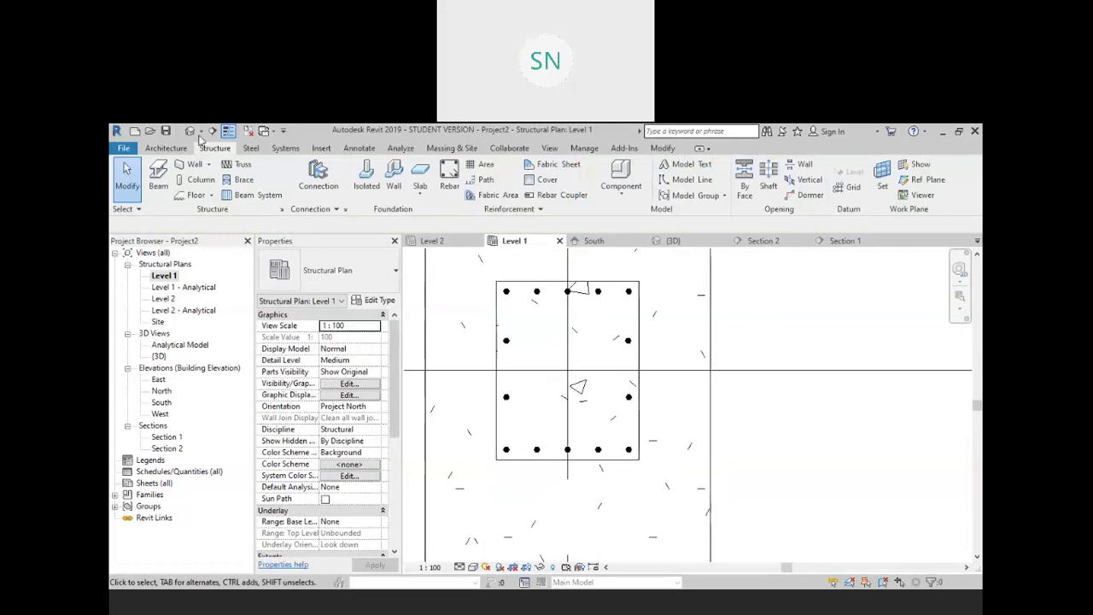
click(193, 132)
shift+middle_drag(668, 425, 676, 488)
scroll(523, 423, up, 2)
middle_drag(598, 414, 665, 407)
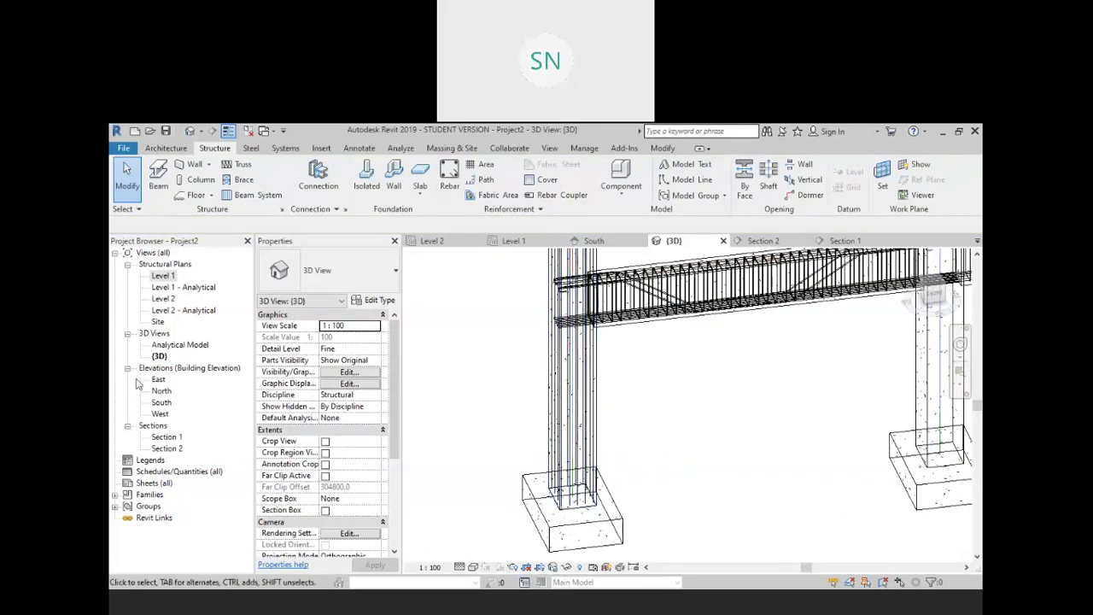
In Section 1, place shape 6-A stirrups of 25T bar in the grid 1 column with a 100 mm maximum spacing layout
double_click(167, 437)
scroll(666, 464, up, 3)
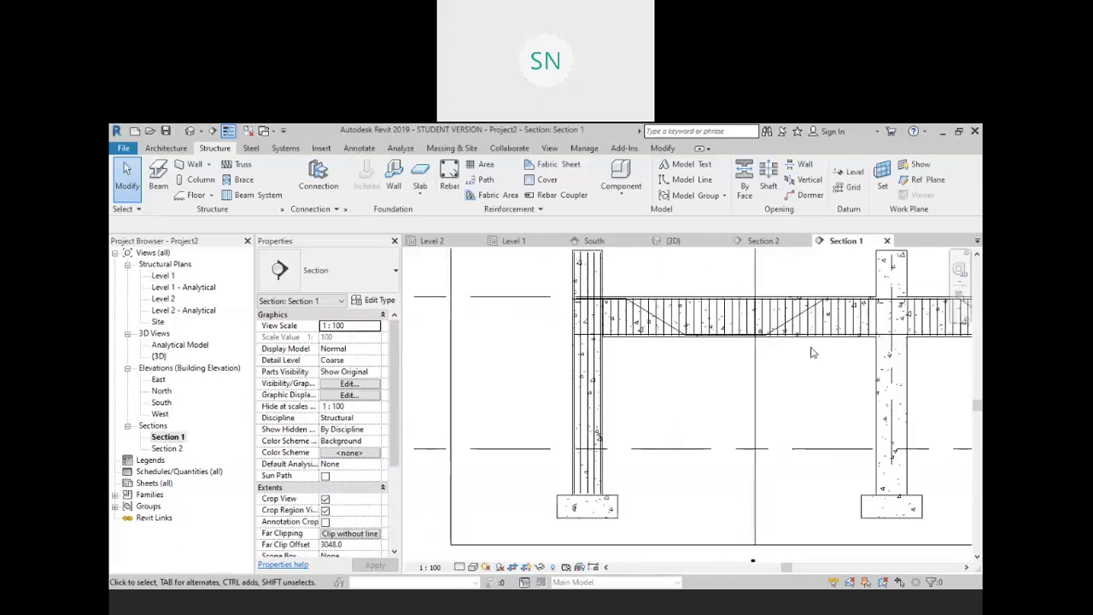
click(449, 176)
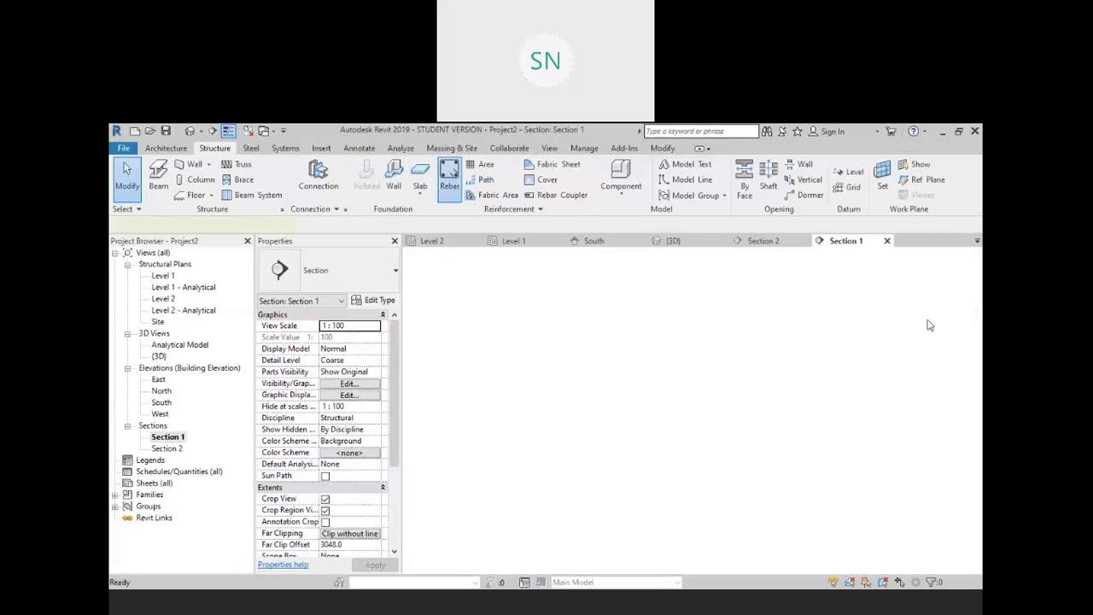
scroll(930, 349, down, 10)
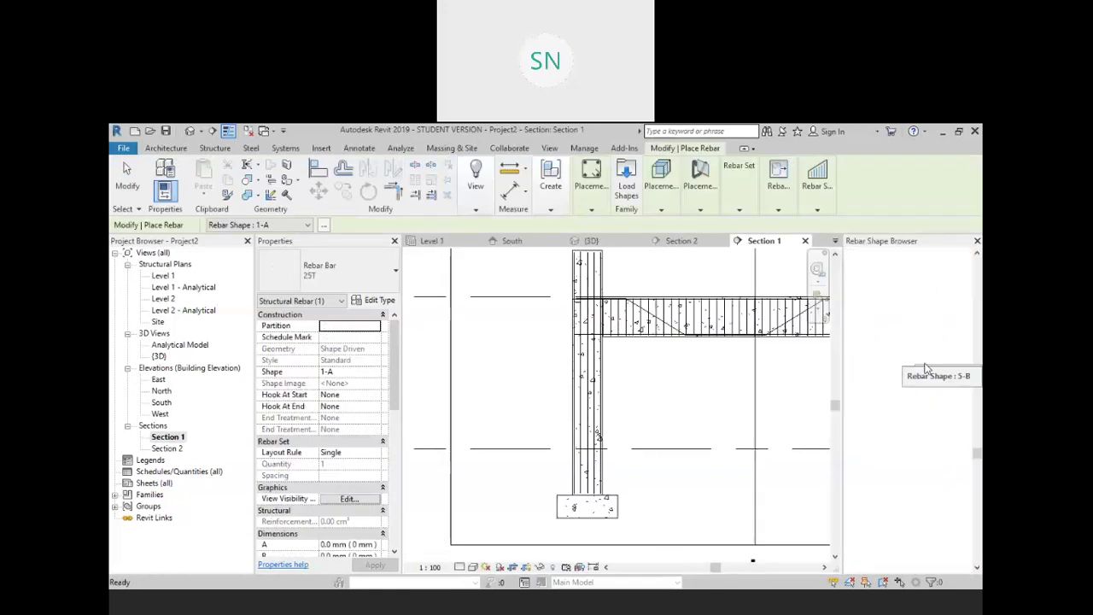
click(932, 379)
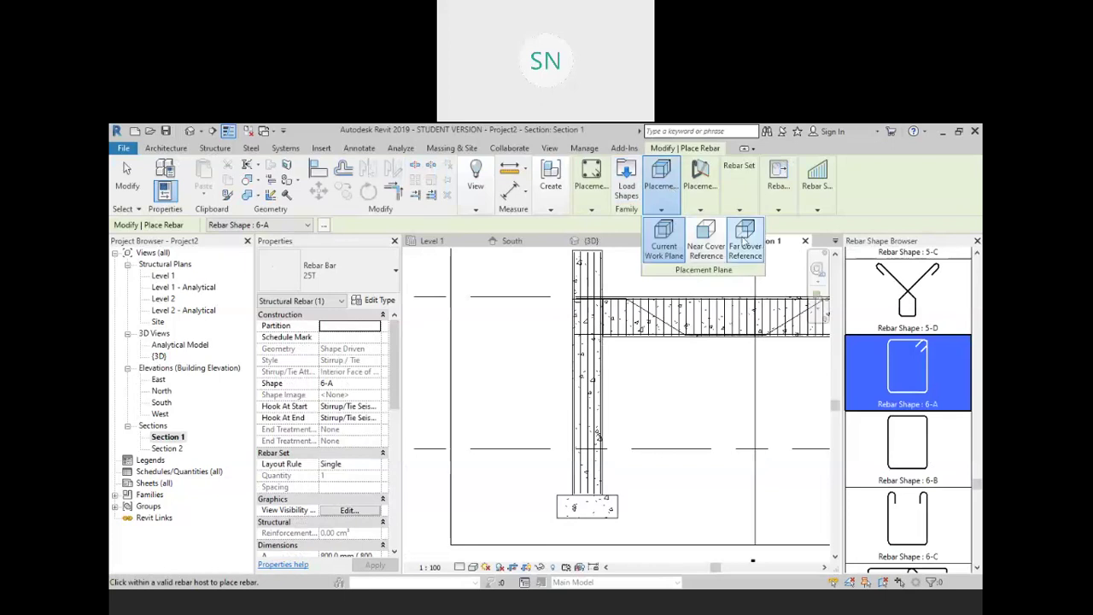
mouse_move(711, 201)
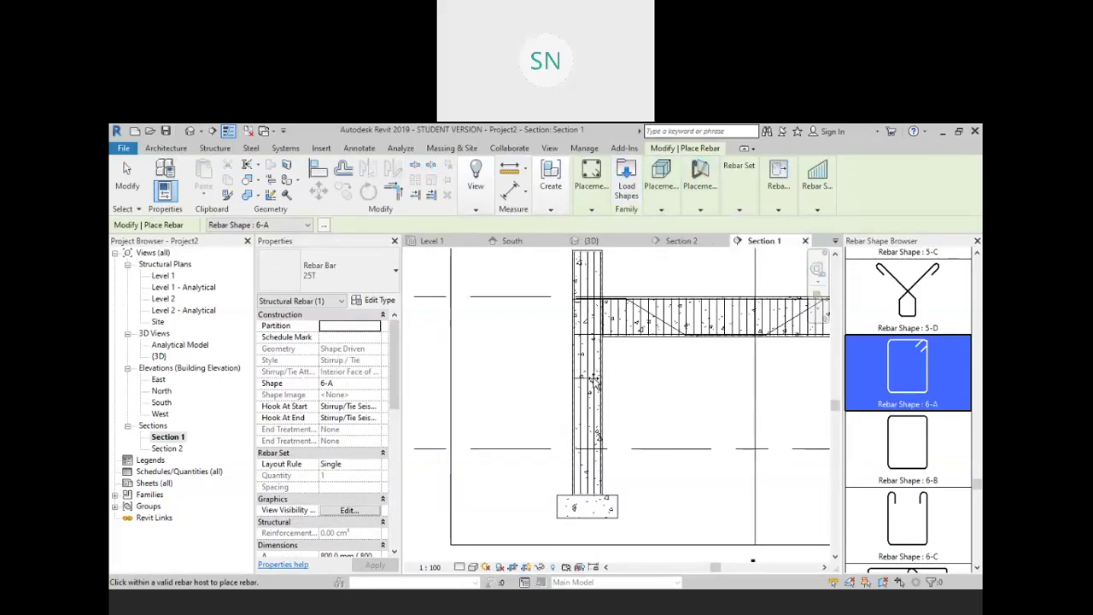
click(802, 225)
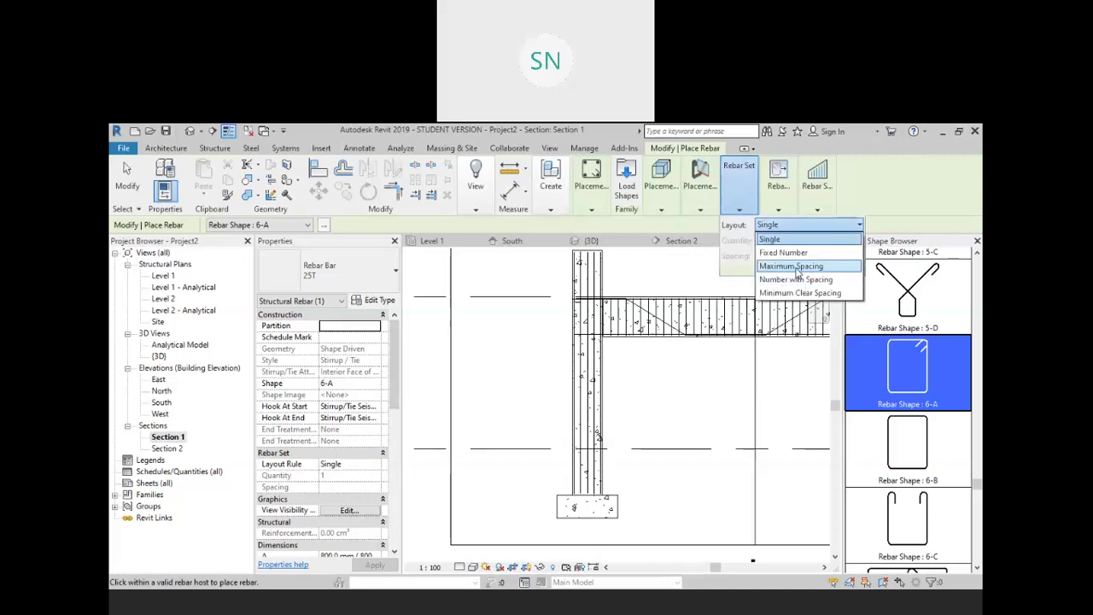
click(796, 268)
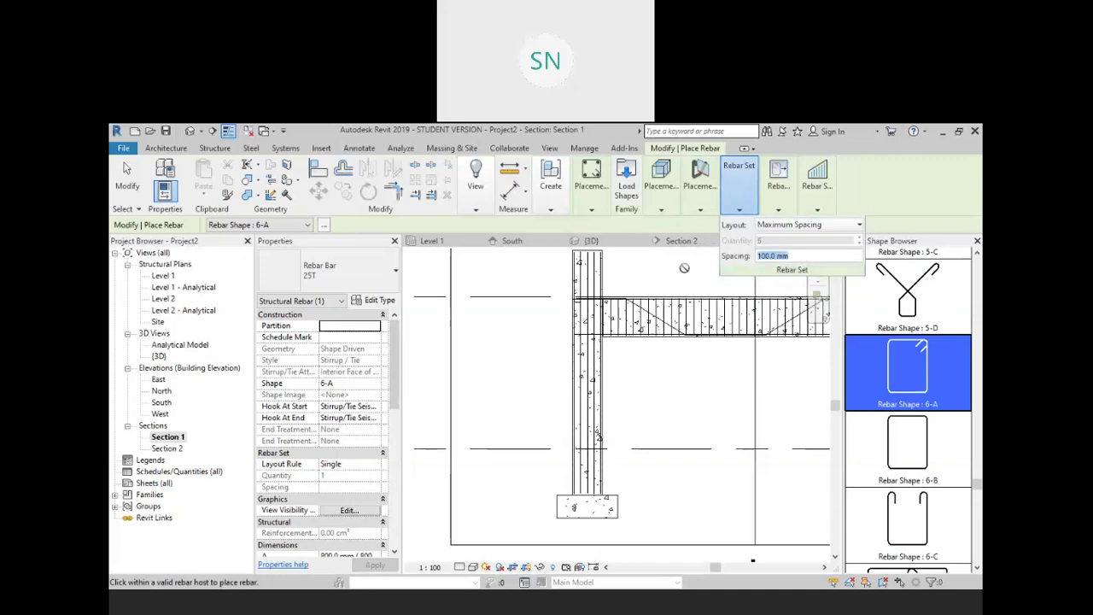
click(591, 401)
right_click(676, 371)
click(720, 380)
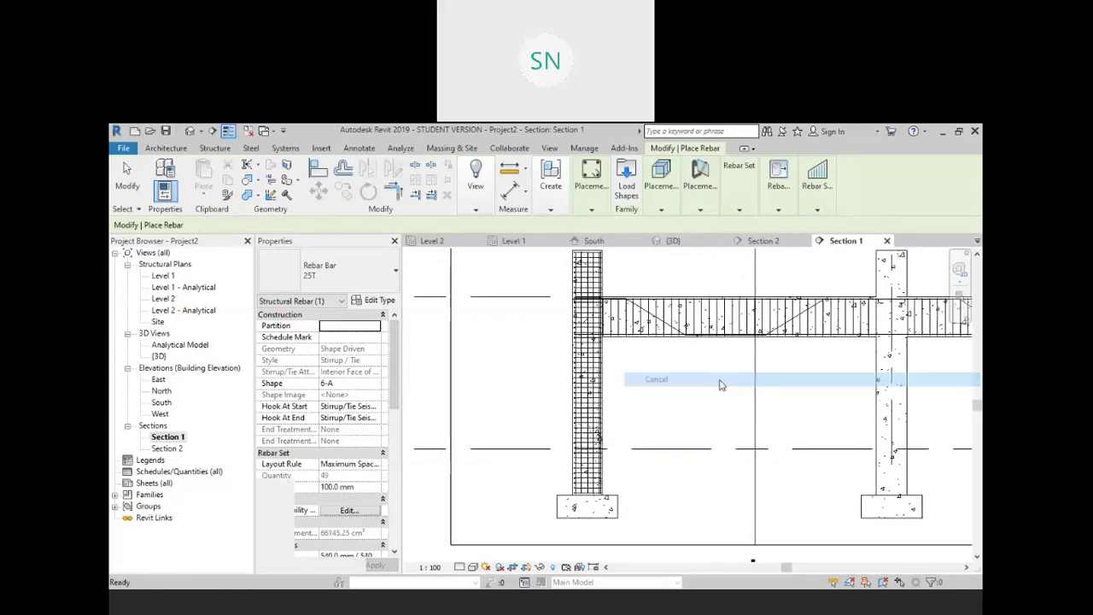
right_click(705, 377)
click(733, 384)
Copy the grid 1 column with its vertical bars and stirrups 6000 mm onto the grid 2 column, using the column's upper corner as base point
scroll(719, 456, down, 2)
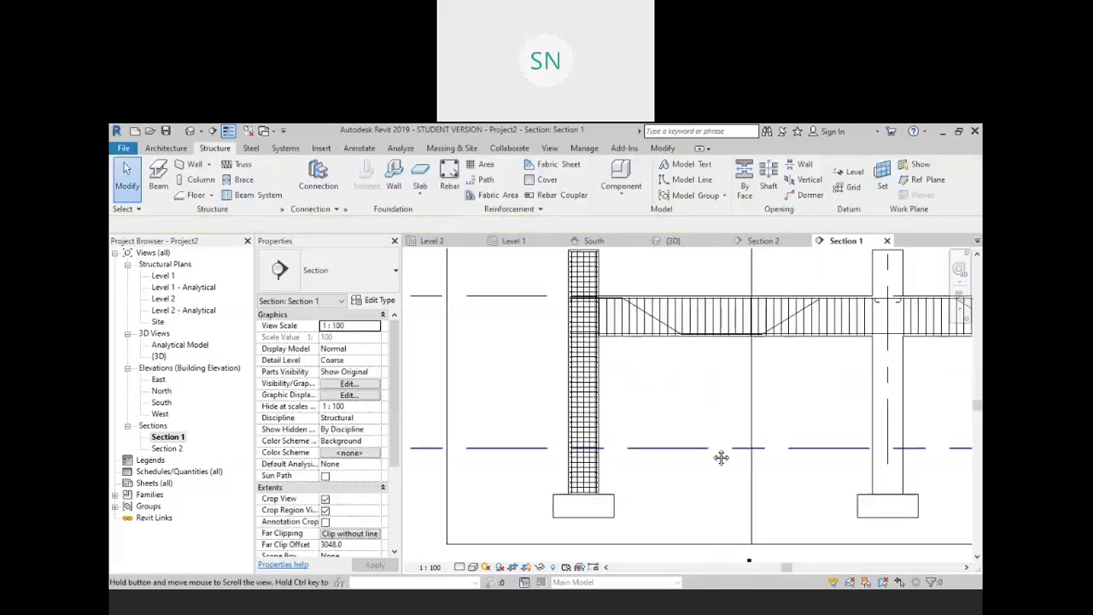
drag(566, 275, 615, 506)
middle_drag(688, 468, 653, 468)
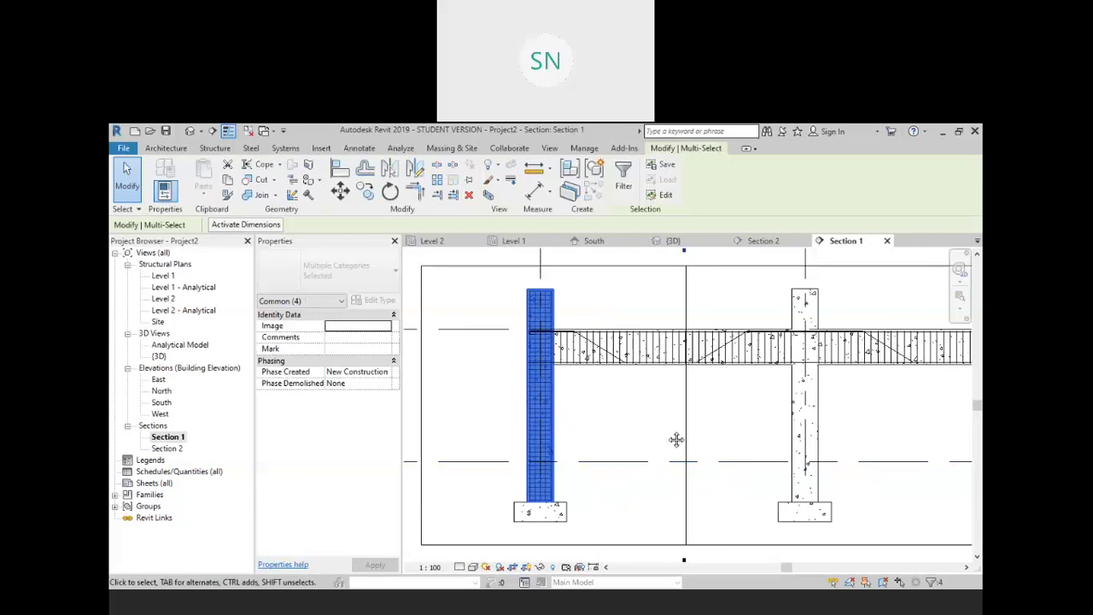
middle_drag(675, 439, 646, 444)
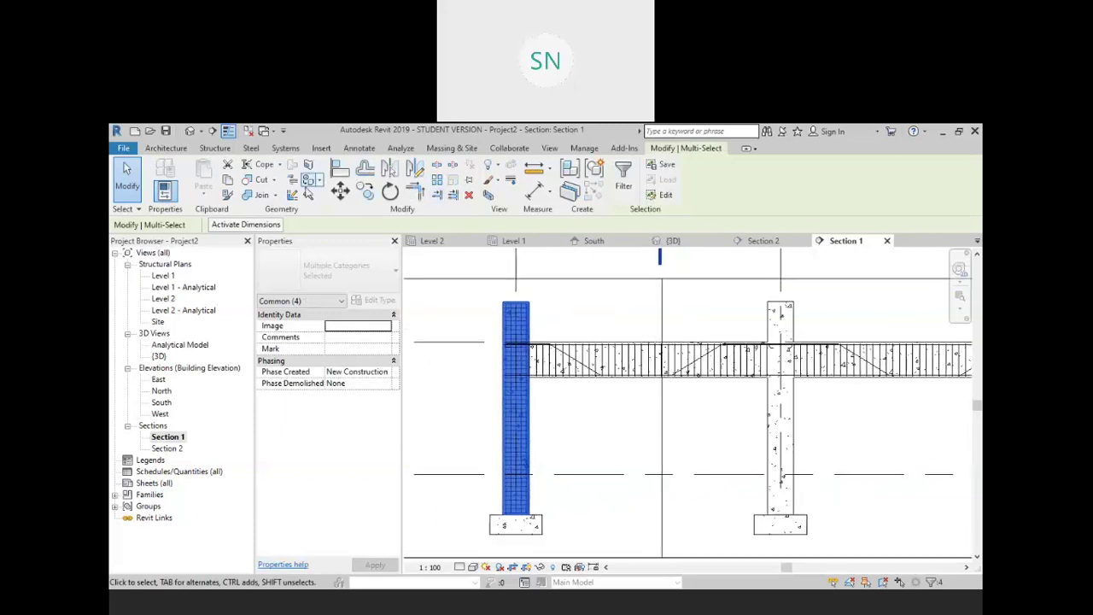
click(364, 190)
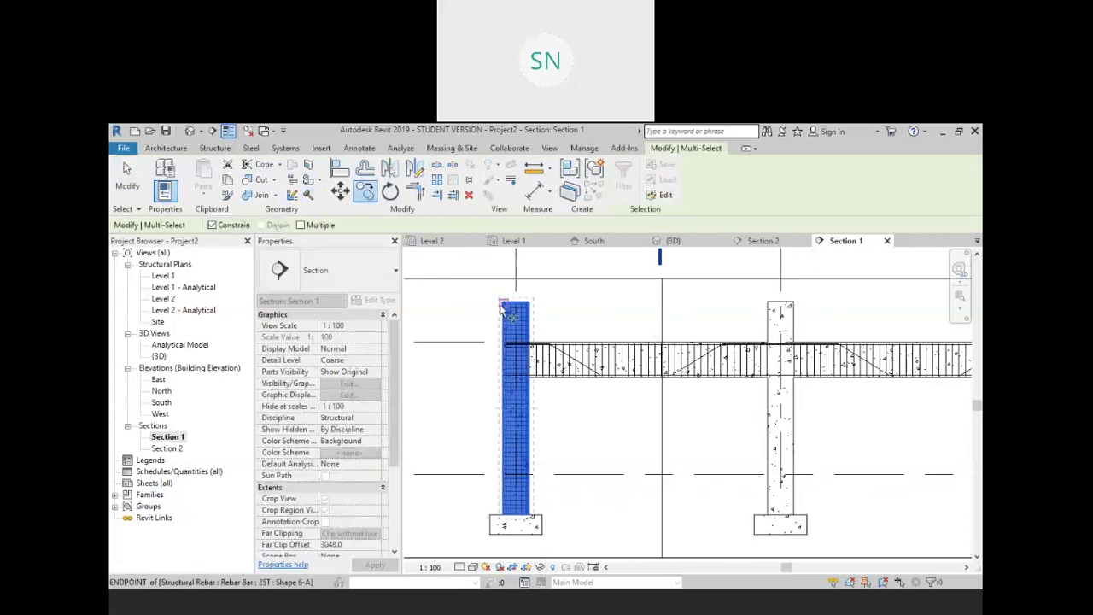
scroll(504, 309, up, 5)
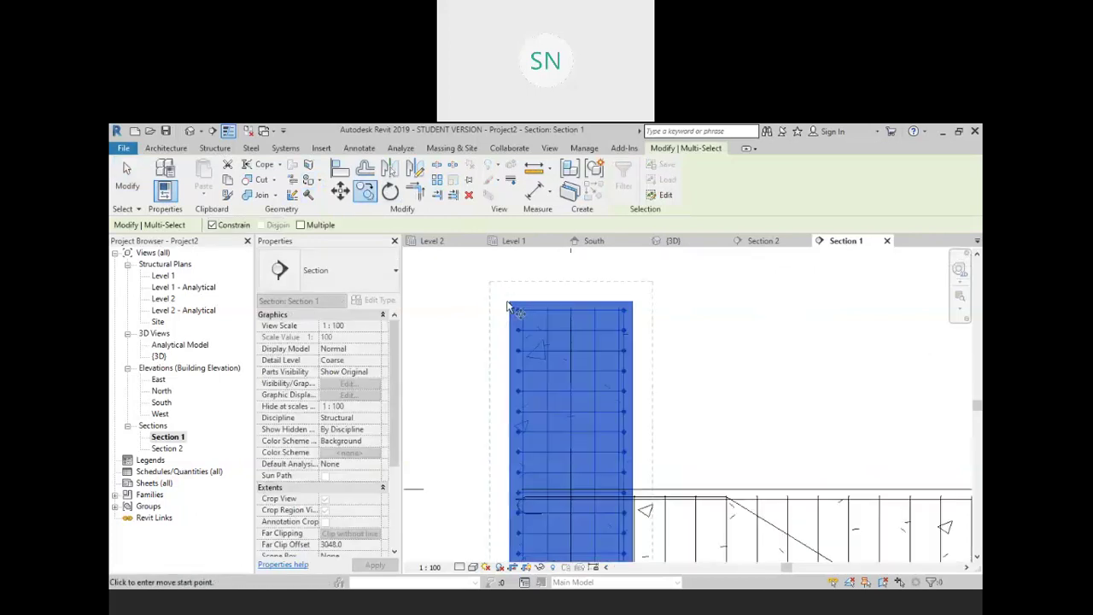
click(510, 303)
middle_drag(714, 334, 500, 317)
scroll(607, 331, down, 3)
scroll(606, 332, down, 3)
scroll(758, 311, up, 4)
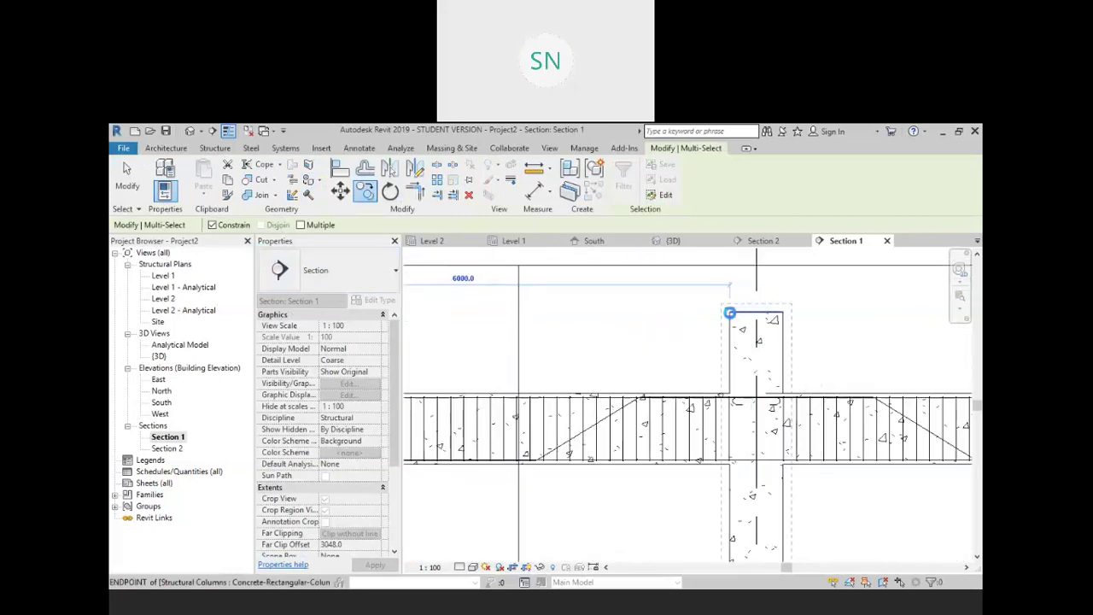
click(729, 314)
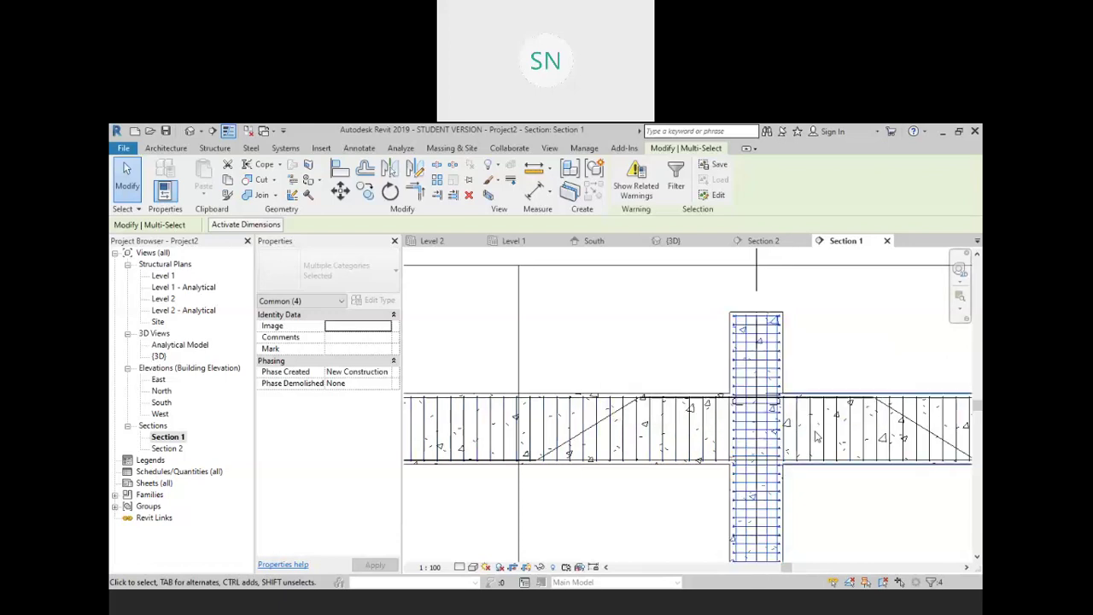
Copy the reinforced column from grid 2 onto the grid 3 column by matching upper corners, and dismiss the duplicate warning
middle_drag(816, 436, 657, 384)
scroll(642, 372, down, 2)
middle_drag(710, 333, 522, 338)
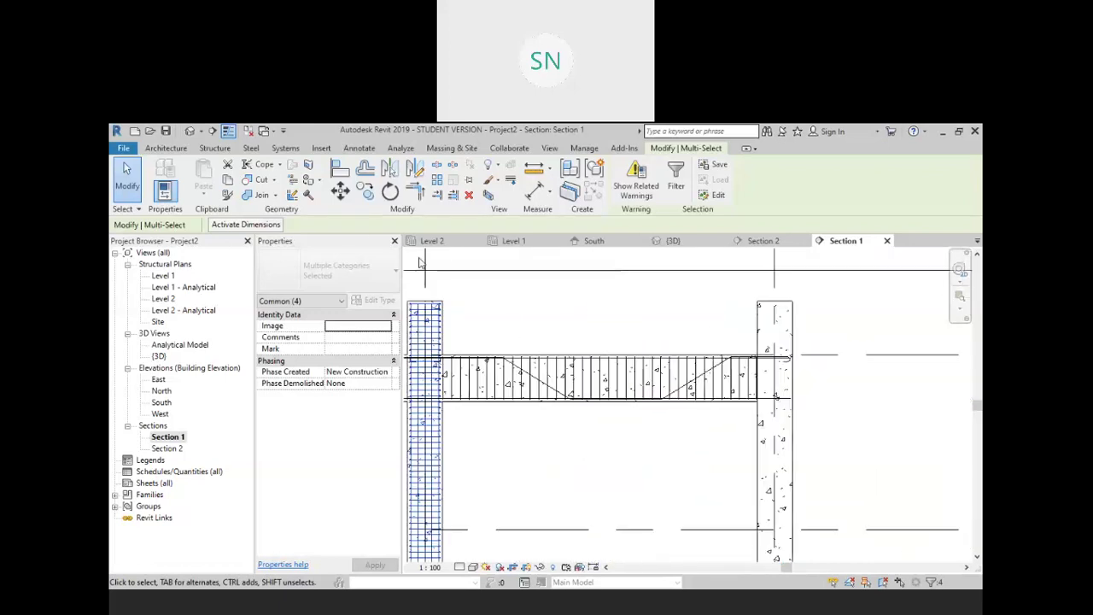
click(364, 191)
scroll(502, 315, up, 6)
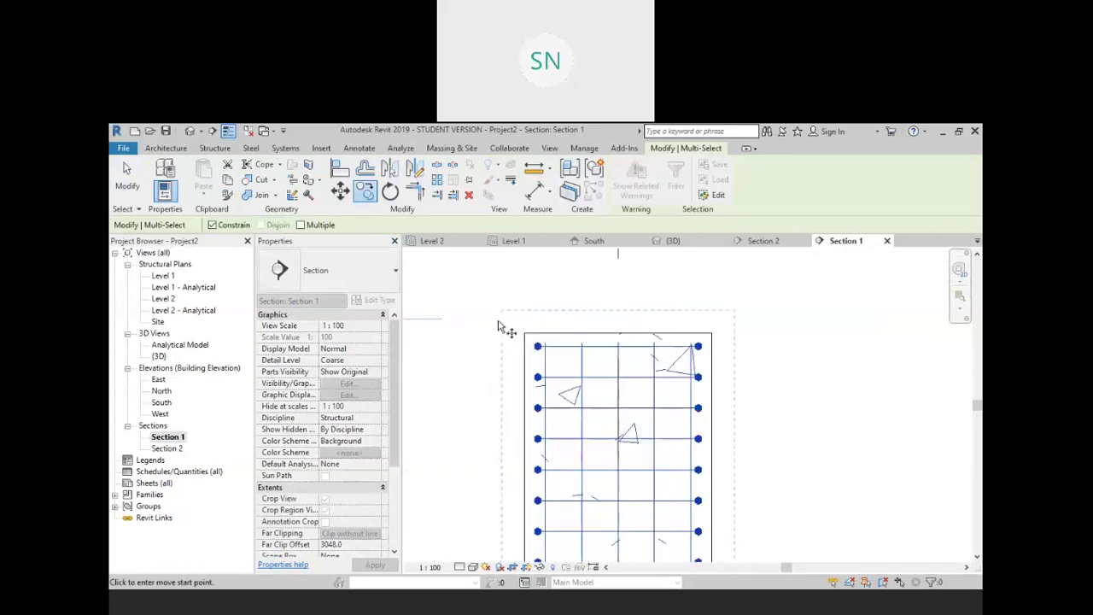
click(525, 335)
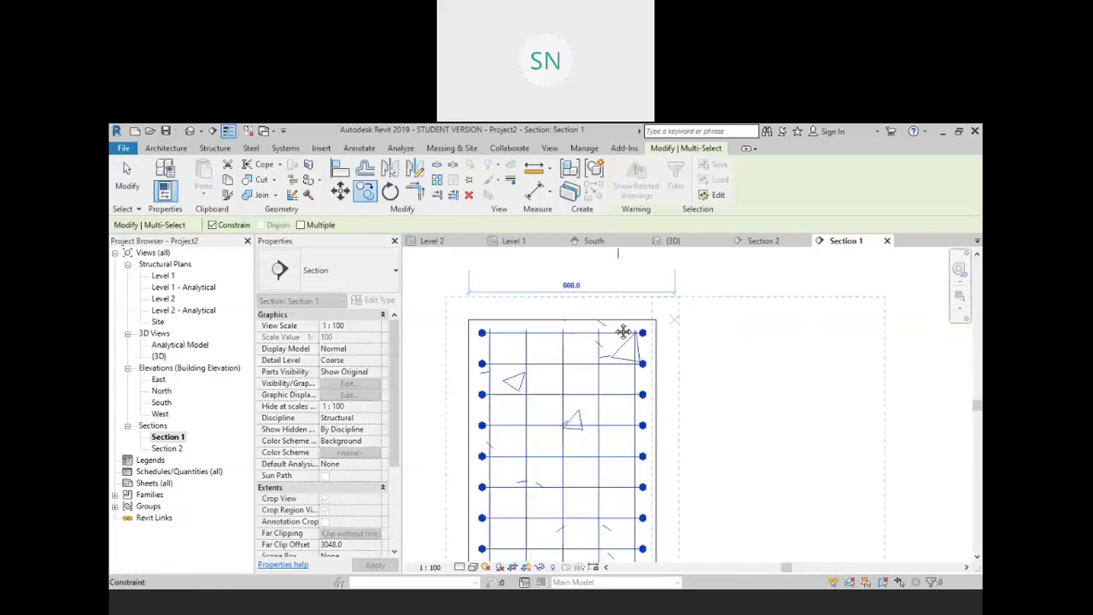
scroll(540, 307, down, 3)
scroll(540, 307, down, 2)
middle_drag(963, 302, 794, 320)
scroll(783, 313, up, 3)
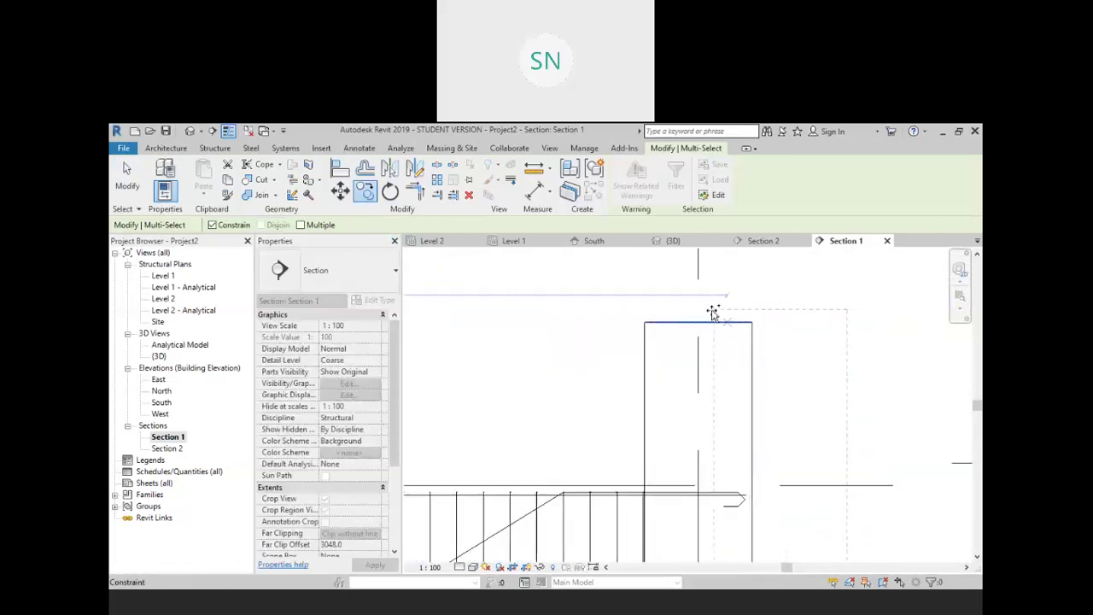
click(644, 323)
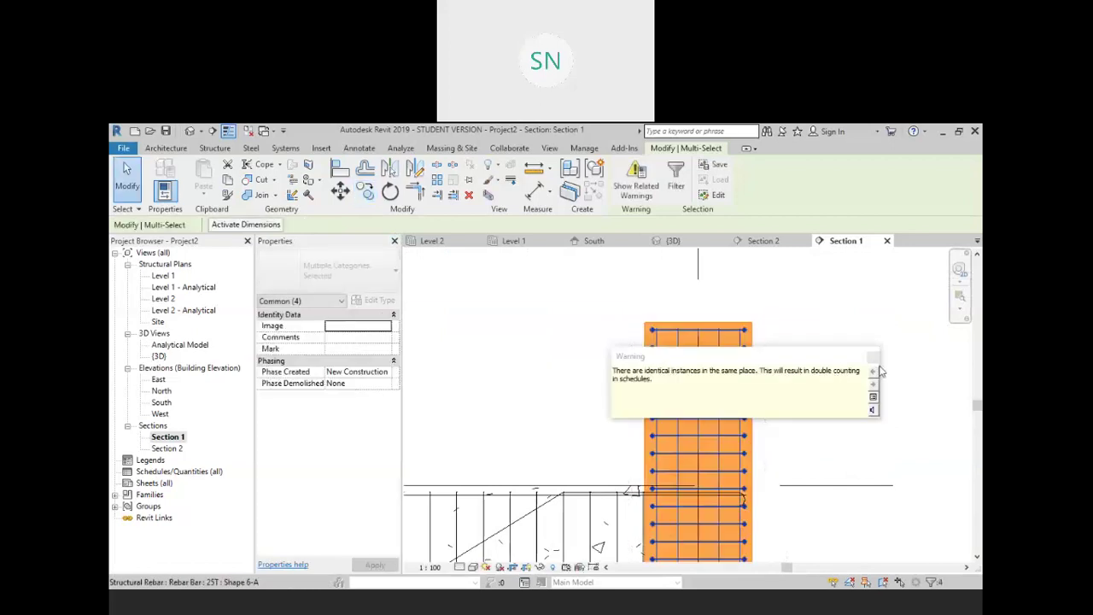
click(872, 357)
scroll(854, 376, down, 5)
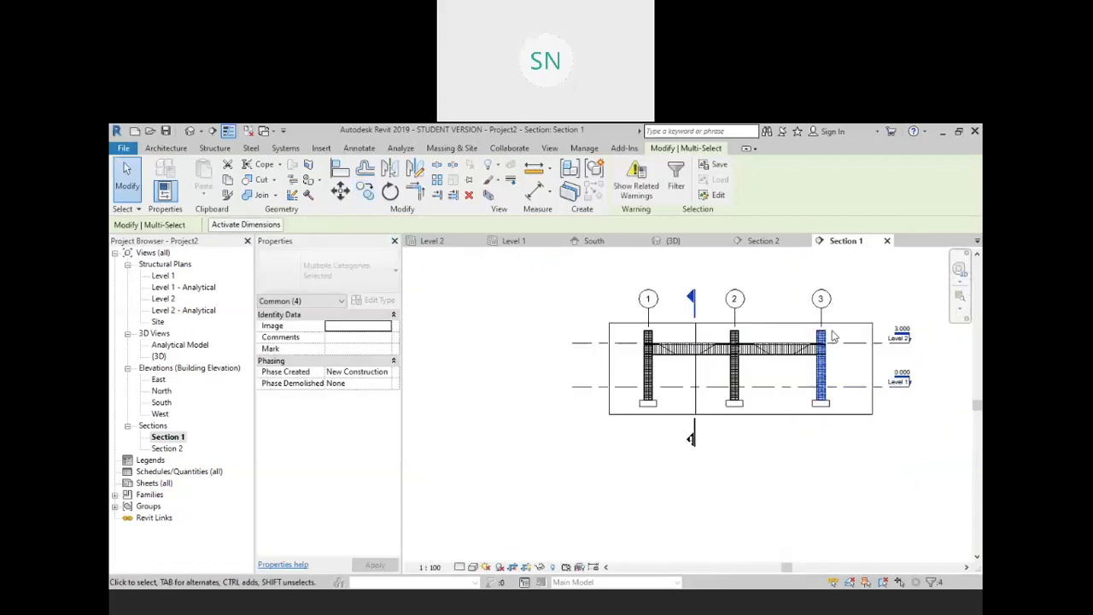
key(Escape)
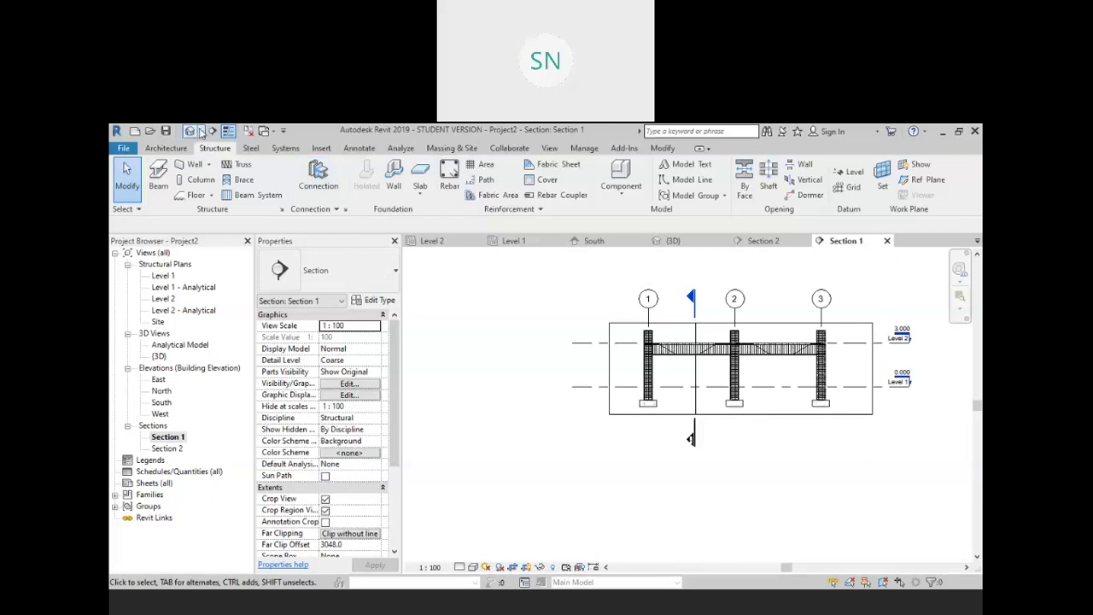
In the 3D view, change the bar type of one column's 6-A stirrup set to 8T
click(196, 131)
scroll(571, 275, up, 6)
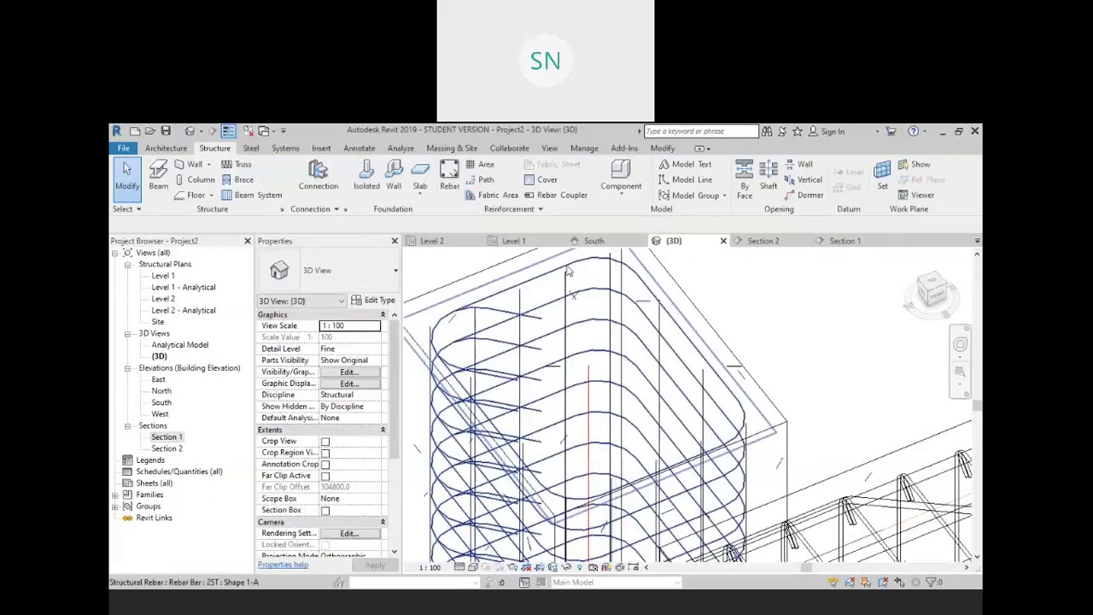
click(568, 272)
scroll(568, 282, down, 3)
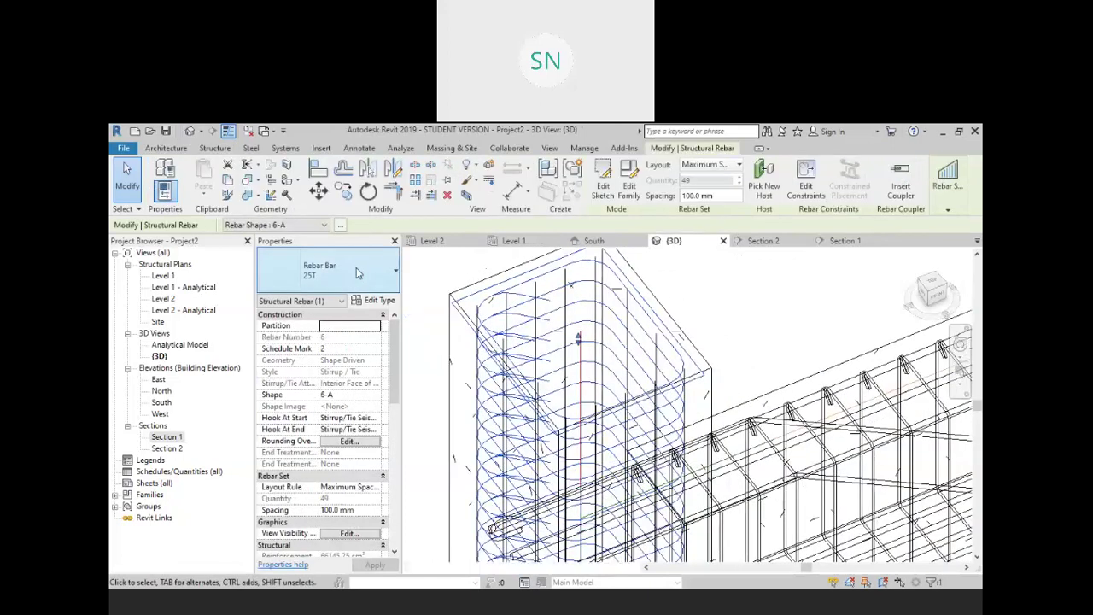
click(350, 271)
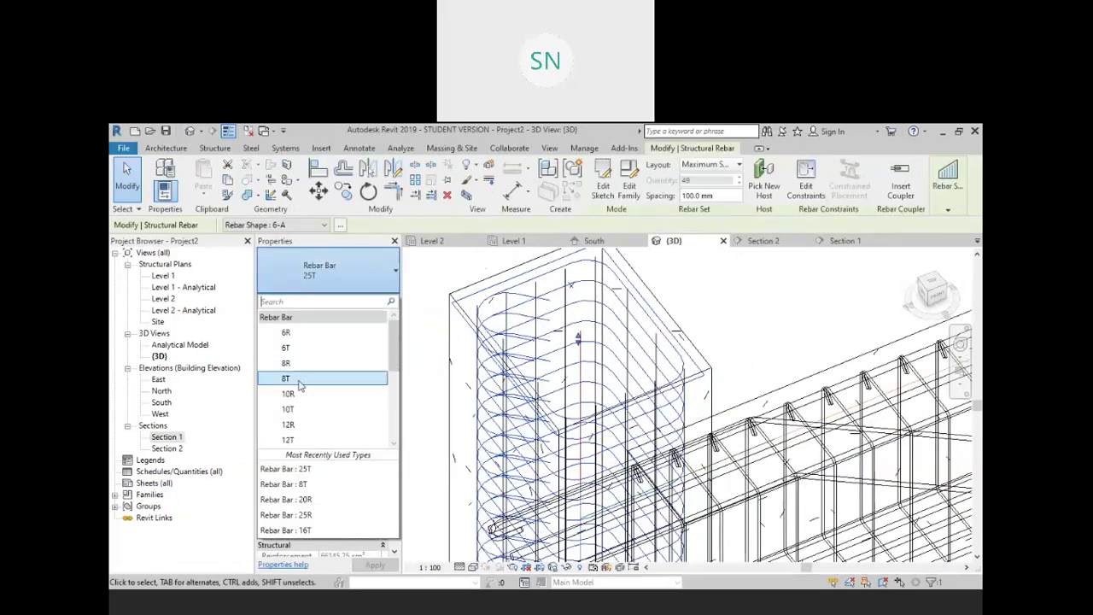
click(327, 384)
scroll(689, 436, down, 2)
key(Escape)
Change the bar type of another column's 25T stirrup set to 8R
scroll(690, 435, down, 5)
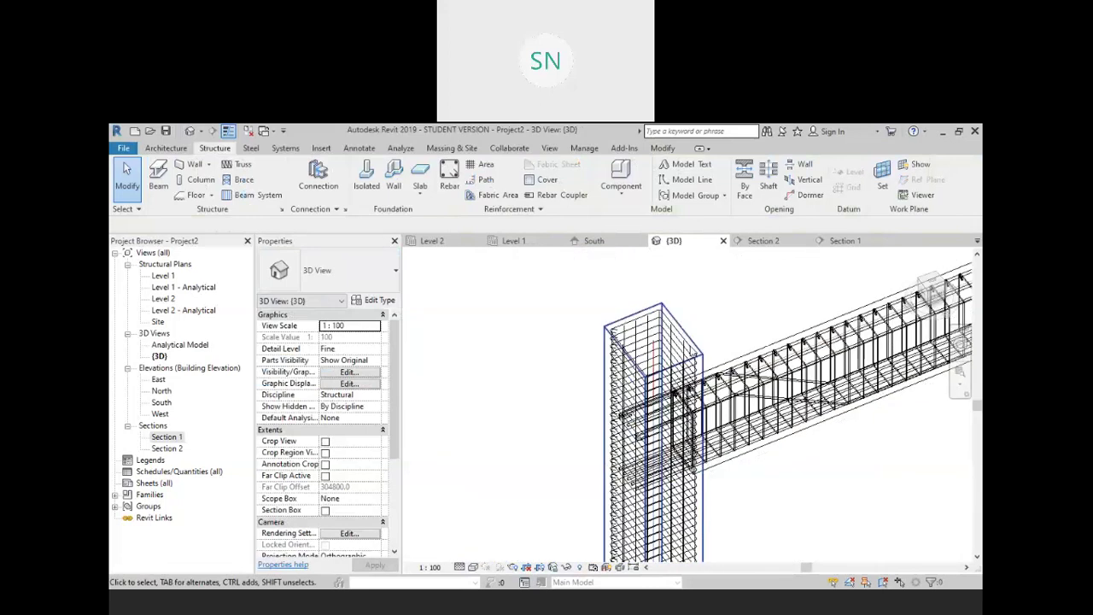
scroll(690, 437, up, 10)
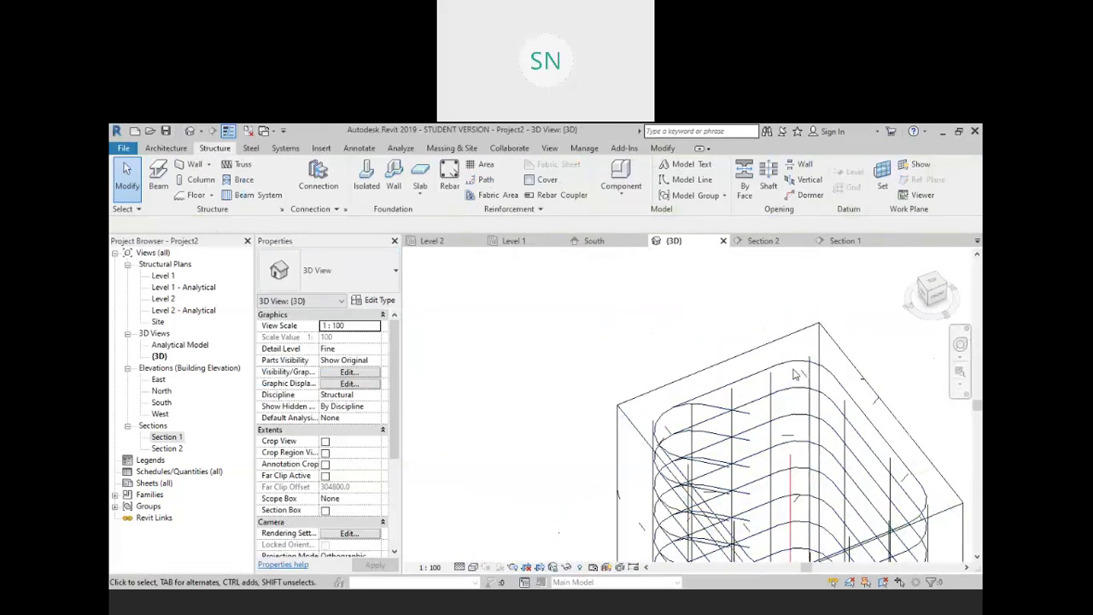
click(794, 371)
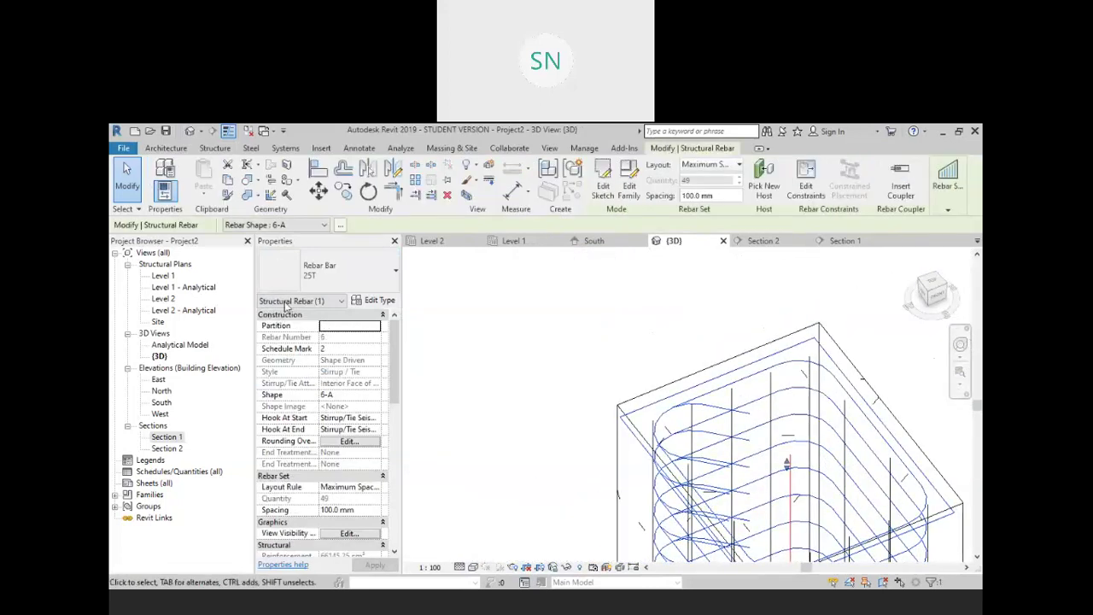
click(325, 284)
scroll(317, 342, up, 3)
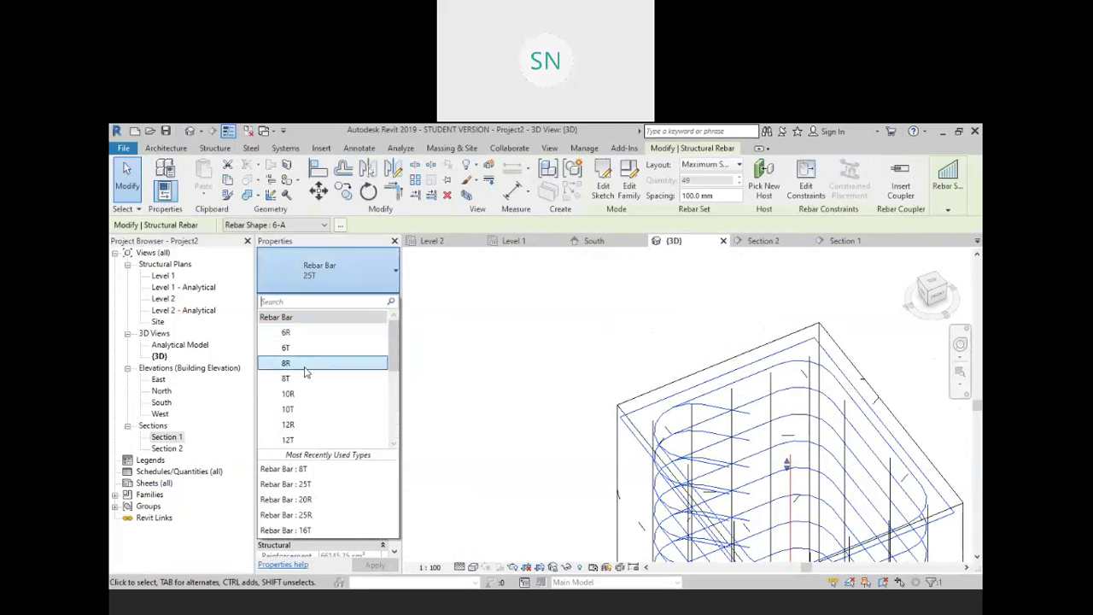
click(305, 365)
Change the bar type of the remaining column's 25T stirrup set to 20T
middle_drag(765, 331, 688, 333)
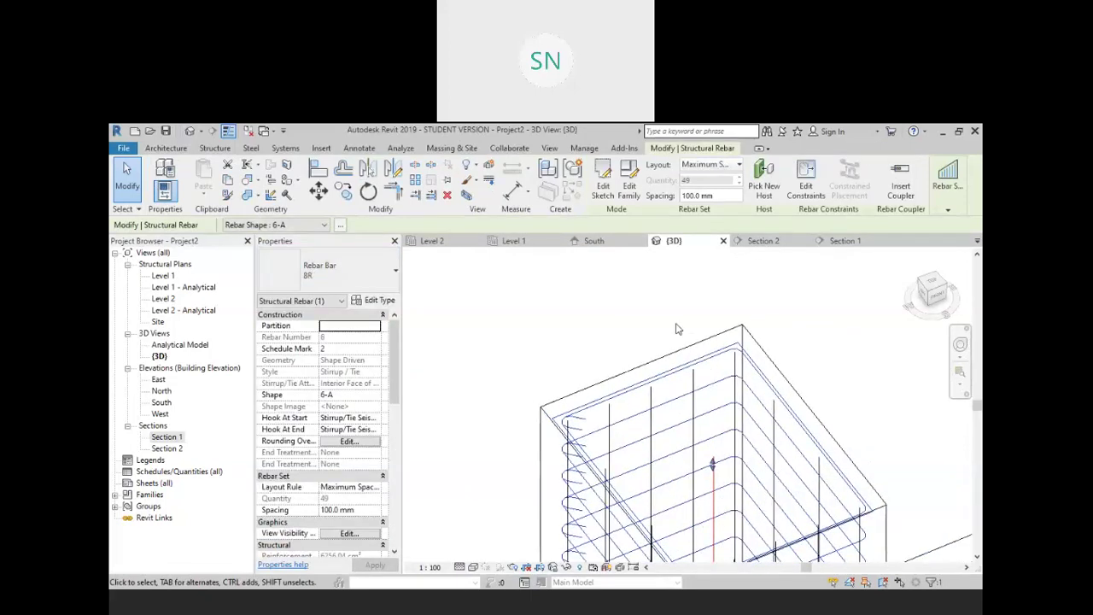
scroll(549, 333, down, 5)
middle_drag(551, 333, 846, 345)
scroll(859, 344, up, 4)
scroll(862, 346, up, 3)
click(857, 355)
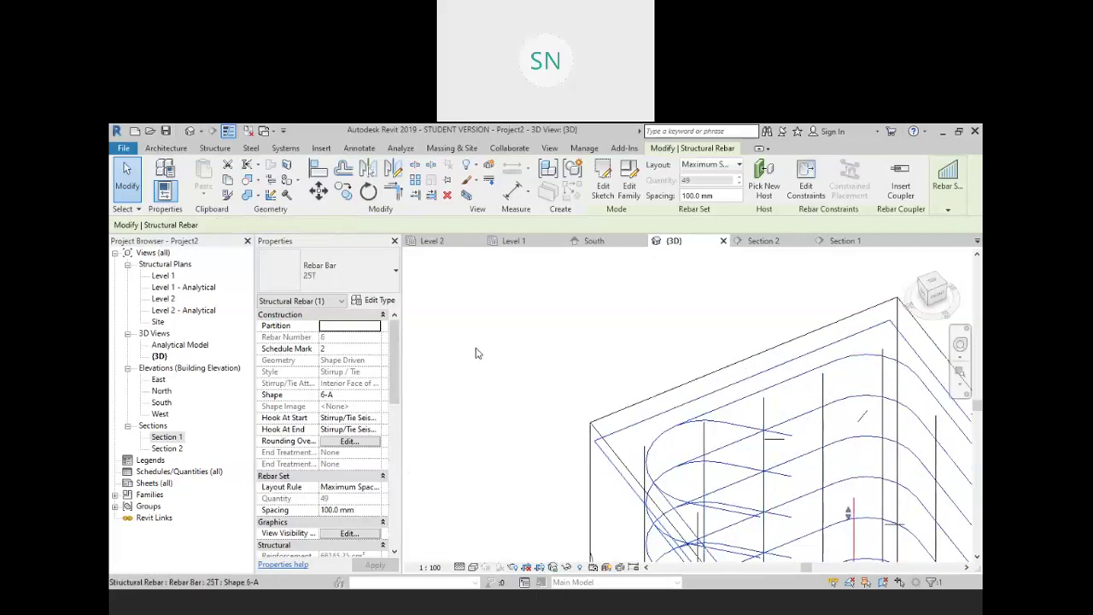
click(361, 274)
click(306, 346)
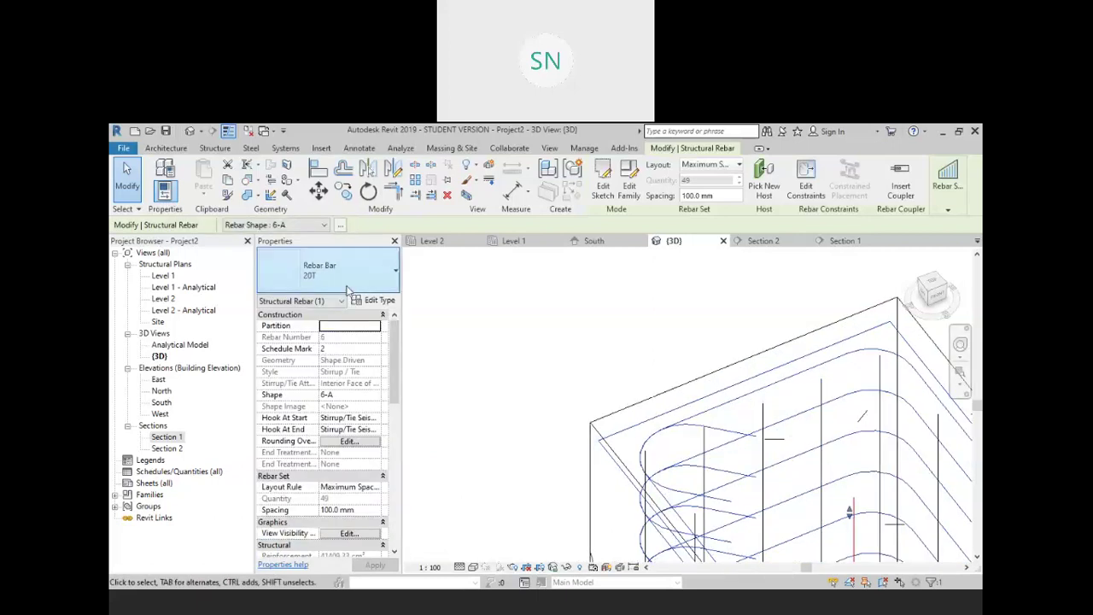
click(342, 272)
click(466, 381)
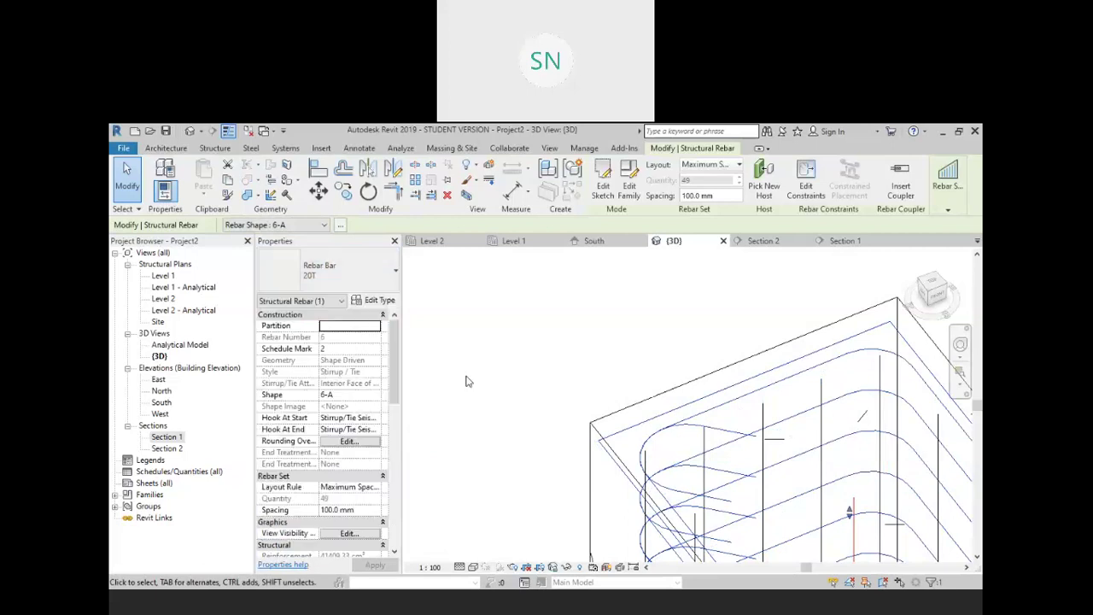
Select the whole three-column frame in the 3D view and filter the selection to Structural Rebar only
click(467, 380)
scroll(639, 325, down, 5)
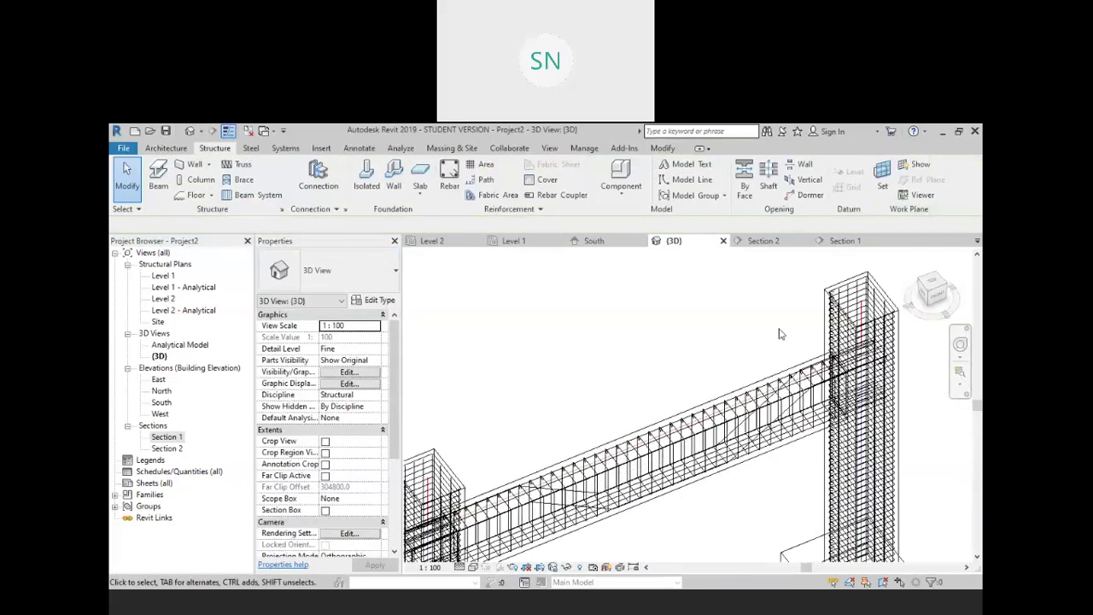
scroll(779, 334, down, 5)
shift+middle_drag(710, 459, 642, 386)
shift+middle_drag(683, 422, 671, 518)
middle_drag(717, 485, 723, 323)
scroll(722, 324, down, 2)
middle_drag(584, 297, 606, 372)
drag(582, 307, 829, 517)
shift+middle_drag(829, 518, 841, 413)
click(679, 179)
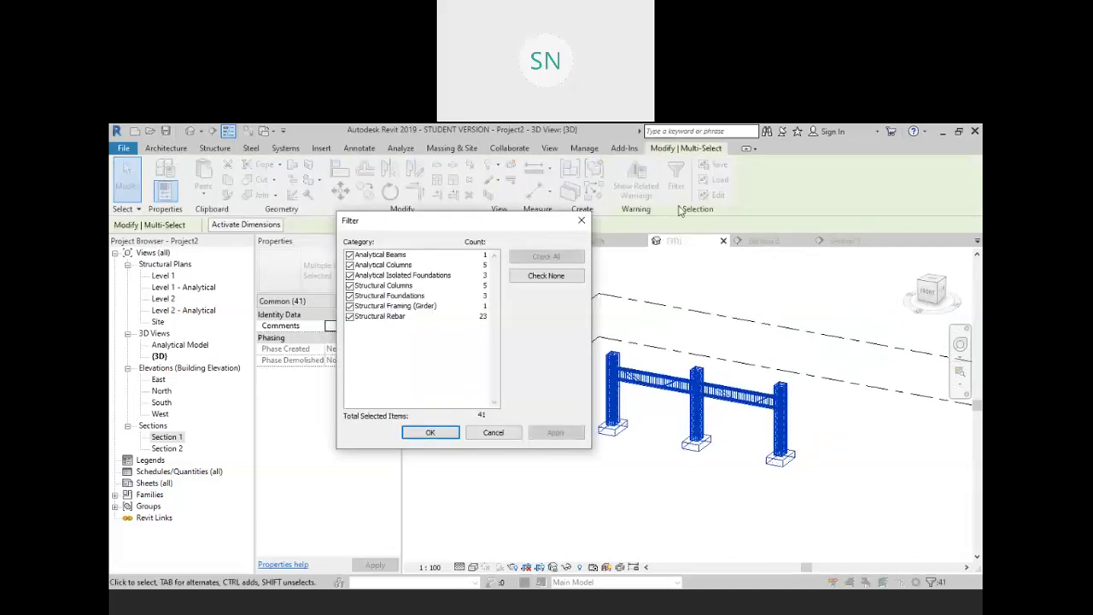
click(552, 278)
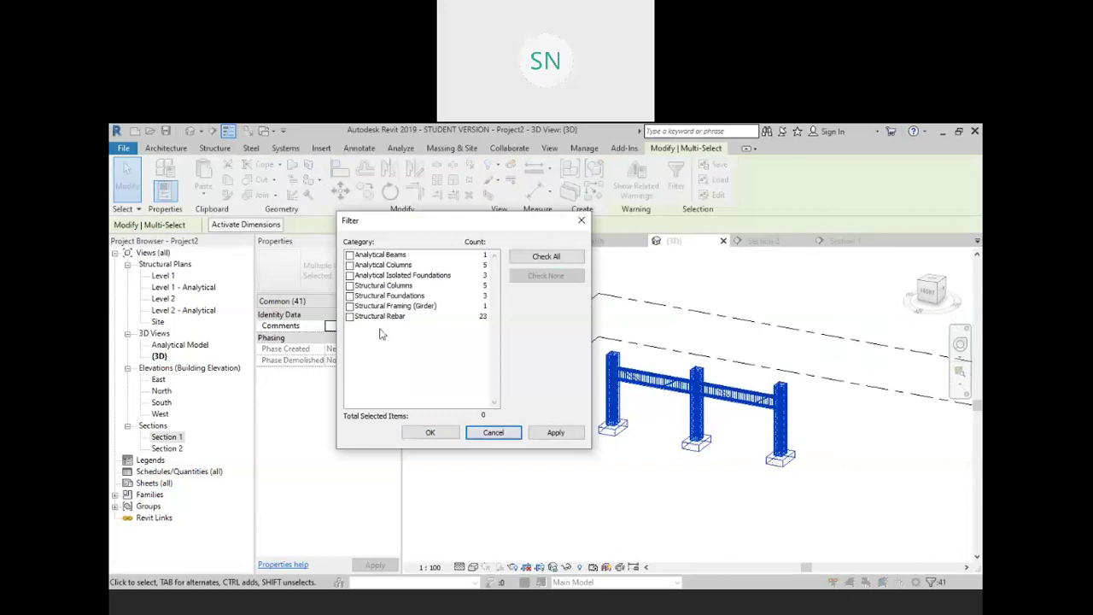
click(349, 318)
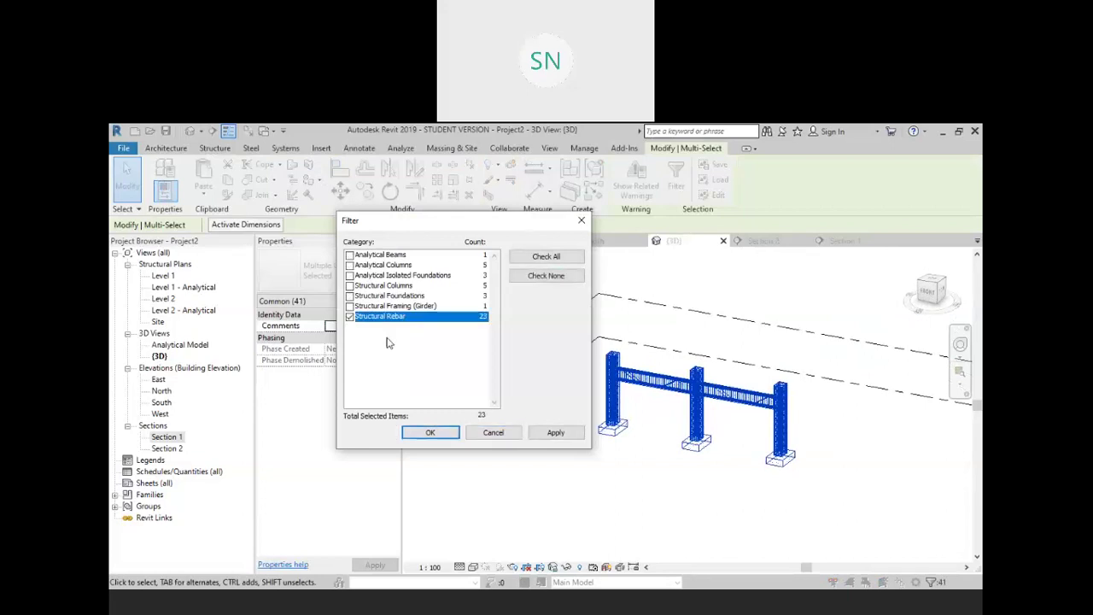
click(553, 433)
click(432, 432)
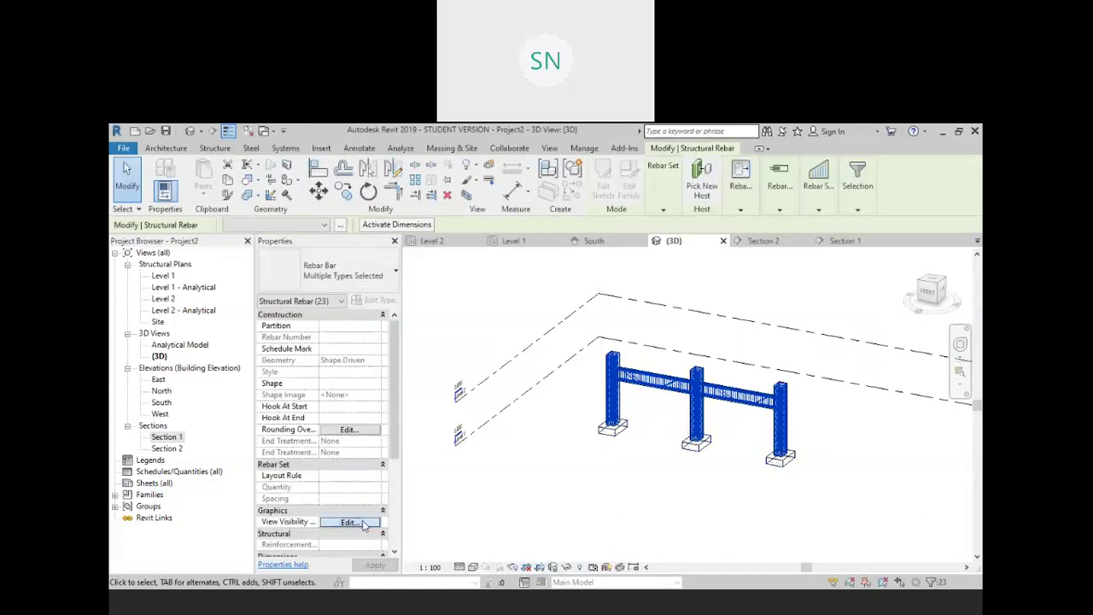
Show the selected rebar unobscured in the {3D} view, and as solid in both the {3D} and Analytical Model views
click(350, 521)
click(587, 310)
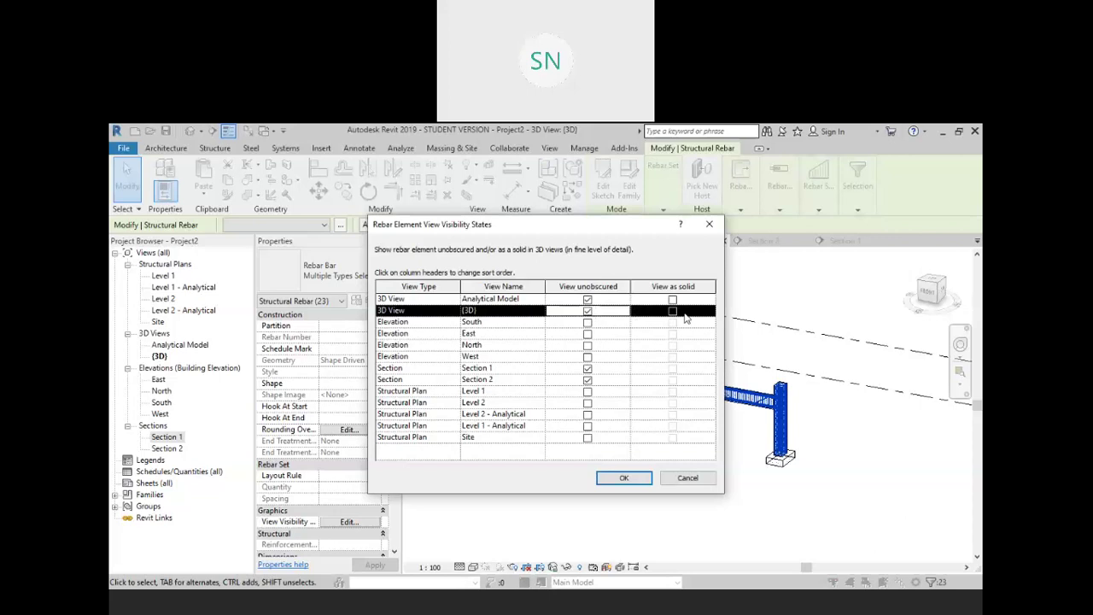
click(673, 311)
click(673, 298)
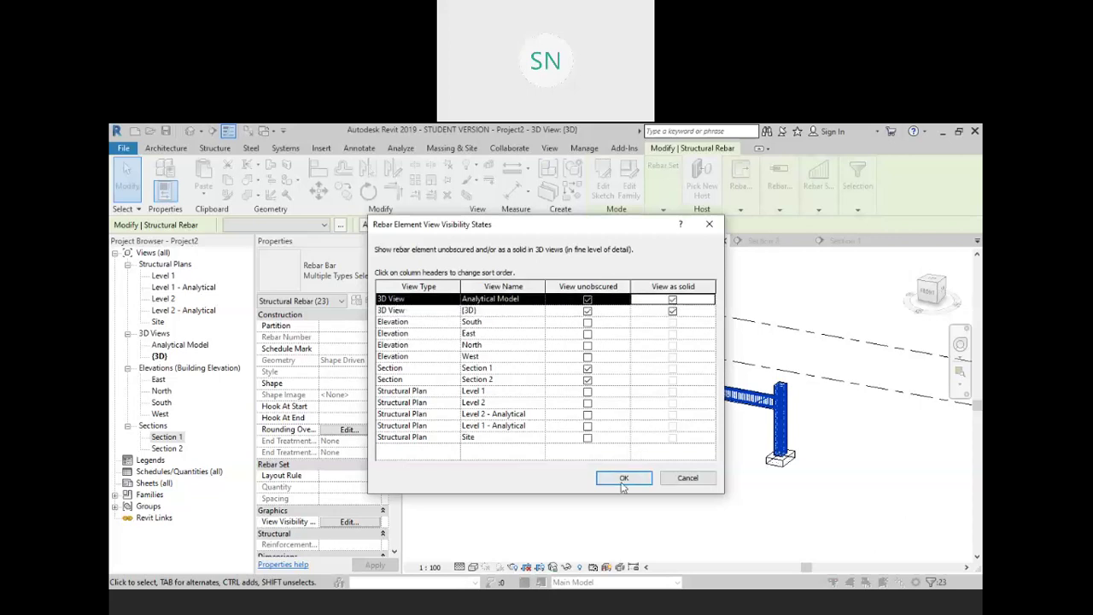
click(624, 478)
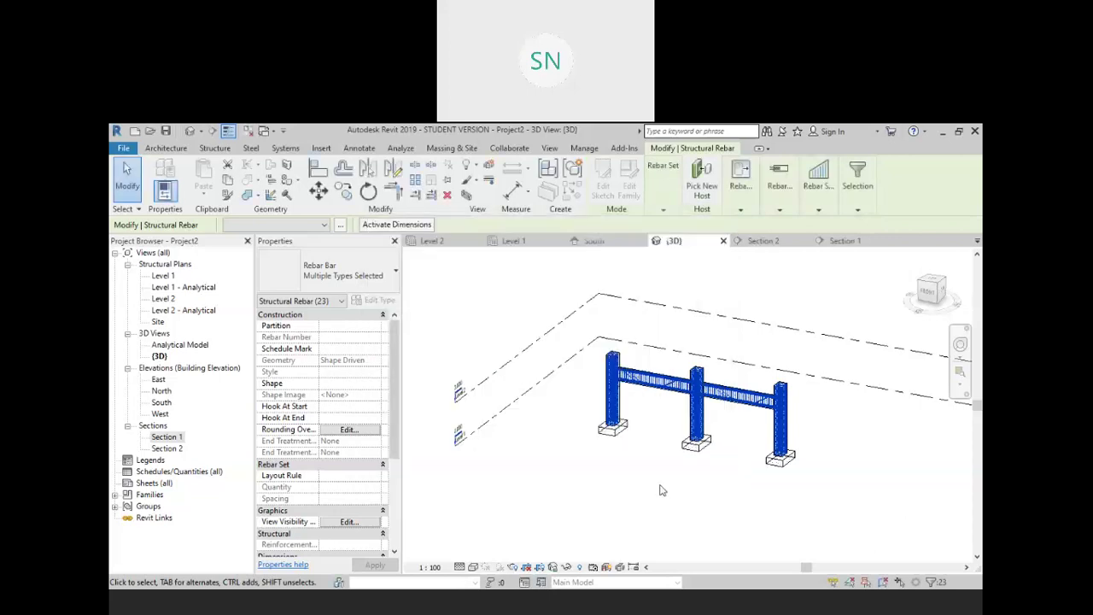
Set the 3D view's visual style to Realistic and clear the rebar selection
click(475, 567)
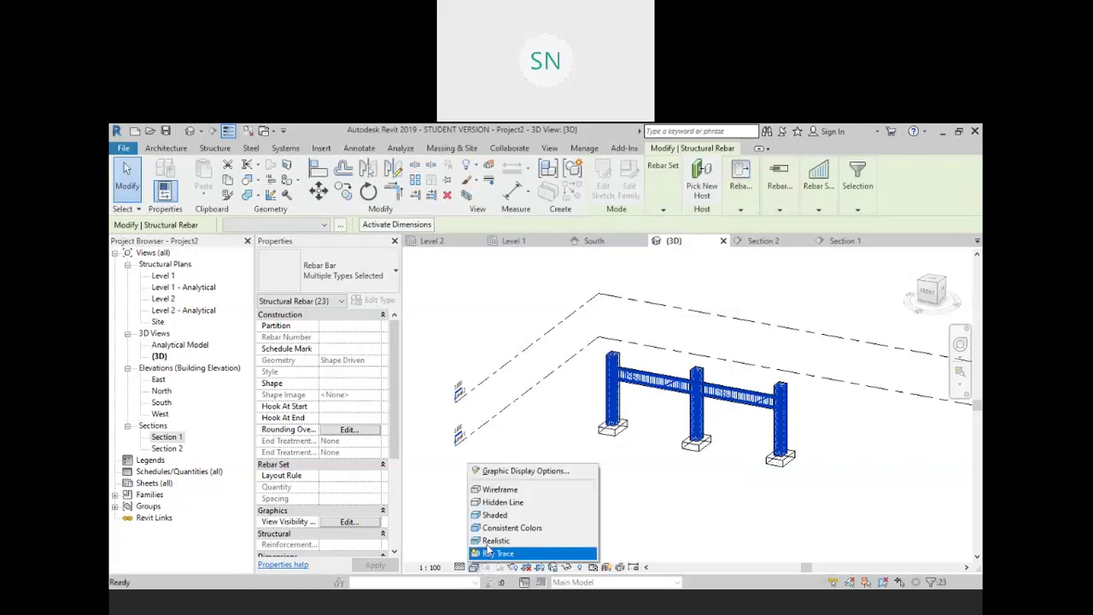
click(514, 538)
click(679, 413)
Examine the solid rebar in the beams and columns, down to where a column's cage meets its footing
scroll(683, 348, up, 1)
scroll(708, 465, up, 8)
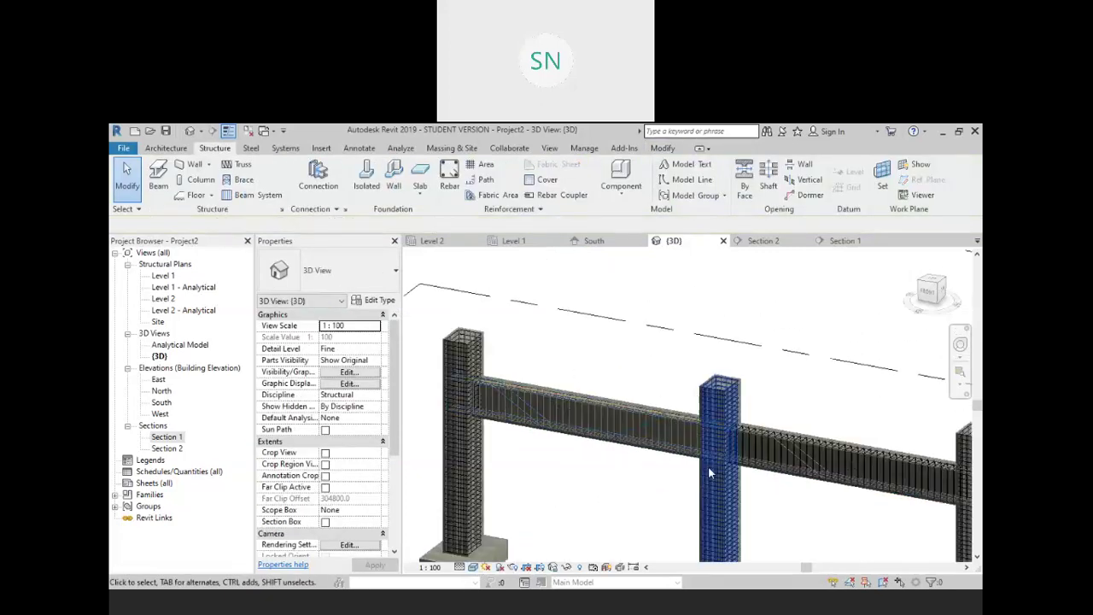
scroll(726, 380, down, 1)
middle_drag(720, 505, 465, 491)
scroll(697, 398, up, 4)
scroll(698, 399, down, 3)
middle_drag(836, 472, 486, 471)
scroll(870, 442, up, 2)
scroll(871, 442, up, 2)
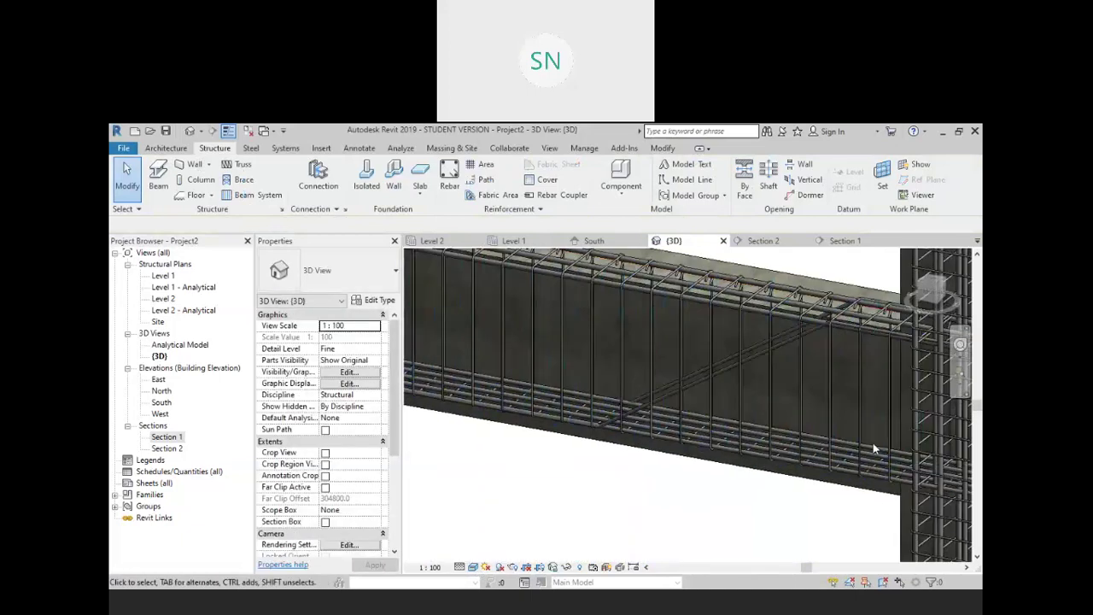
scroll(803, 407, up, 4)
scroll(786, 391, down, 5)
shift+middle_drag(734, 391, 695, 415)
scroll(611, 485, up, 2)
shift+middle_drag(611, 485, 659, 511)
scroll(655, 412, up, 5)
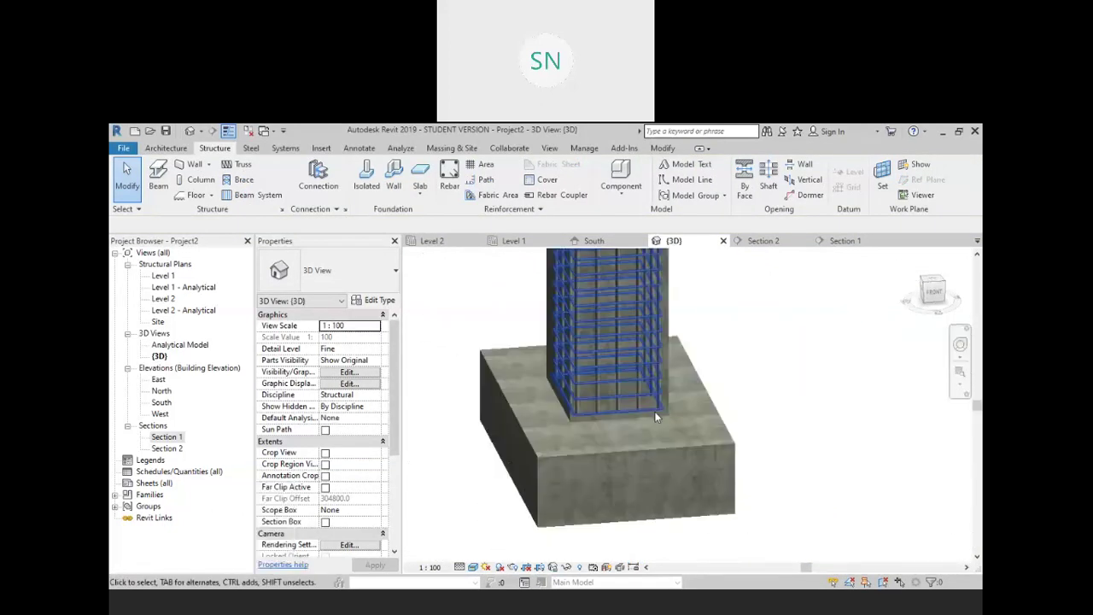
scroll(655, 411, up, 1)
shift+middle_drag(617, 455, 592, 341)
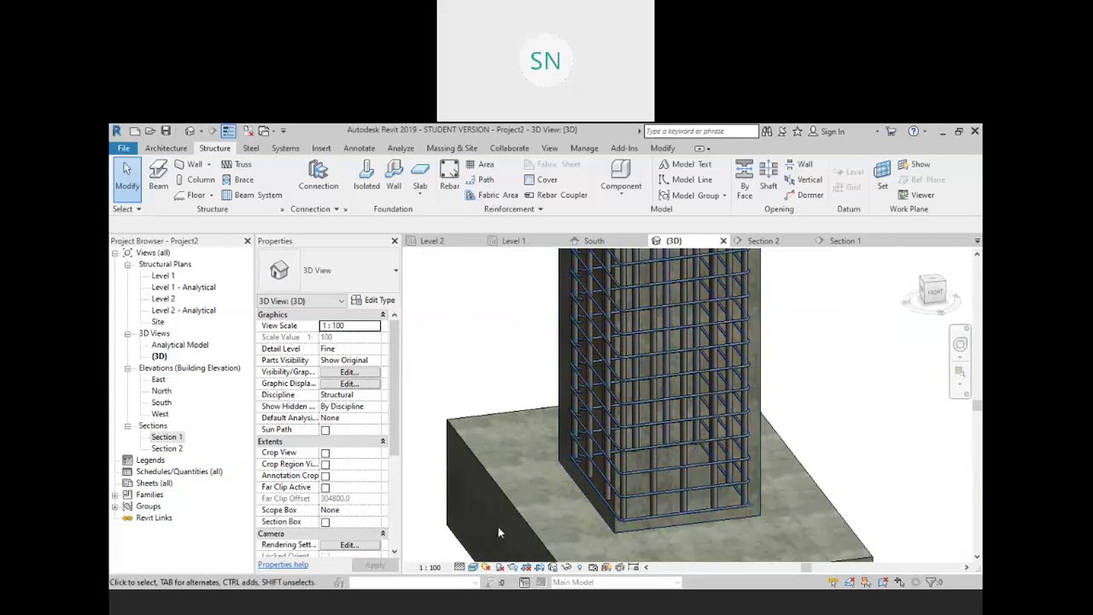
scroll(495, 439, down, 2)
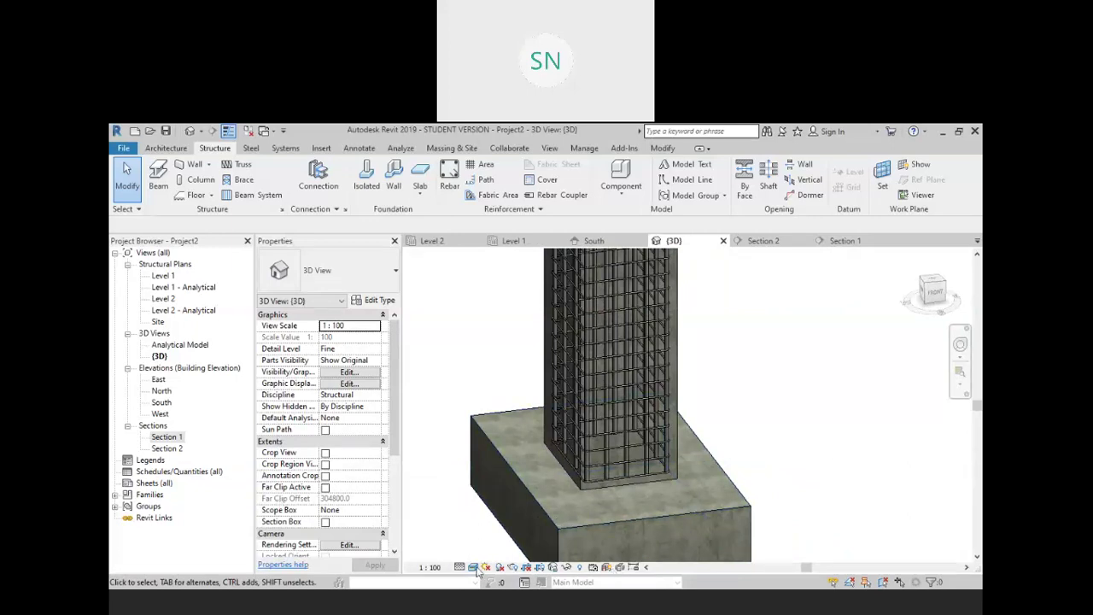
scroll(856, 402, down, 4)
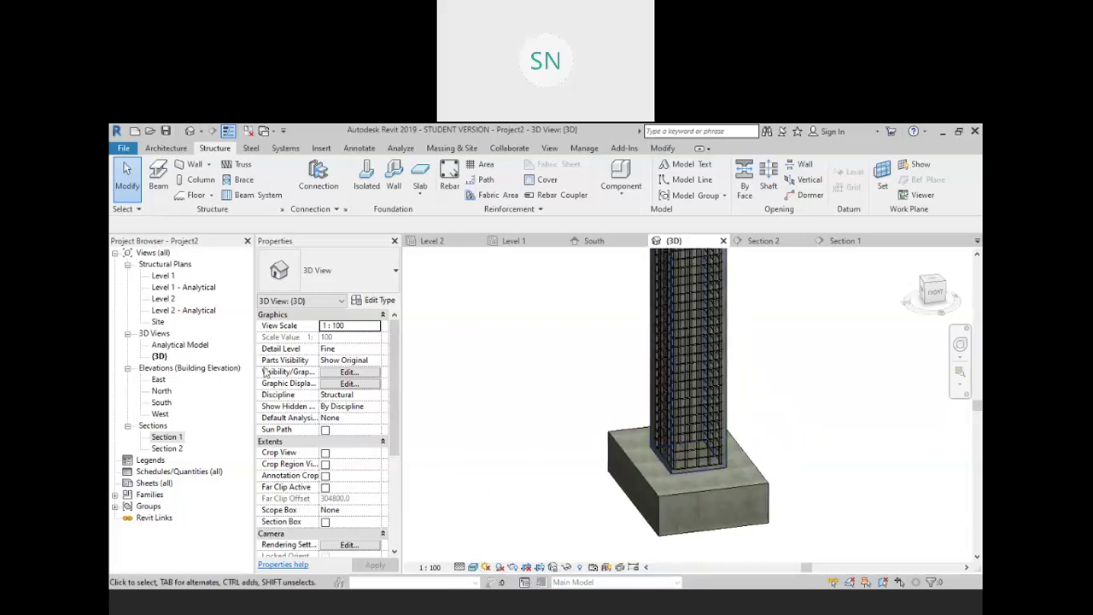
Open Section 1 and start a sketched rebar at a column's base, with the 600 x 750 mm column as host
double_click(164, 435)
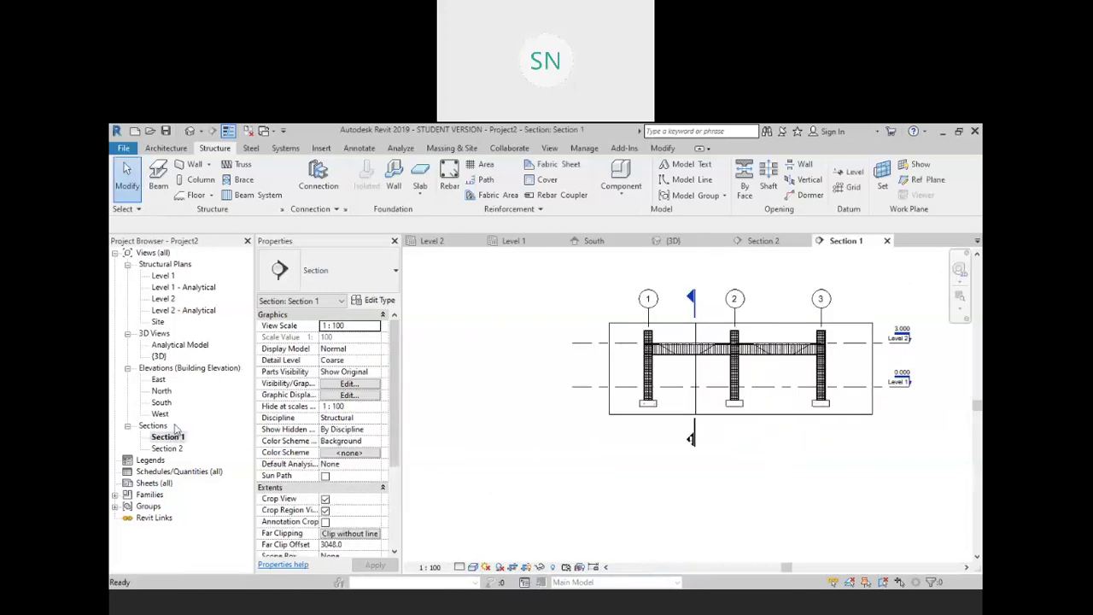
scroll(574, 415, up, 3)
scroll(577, 410, up, 5)
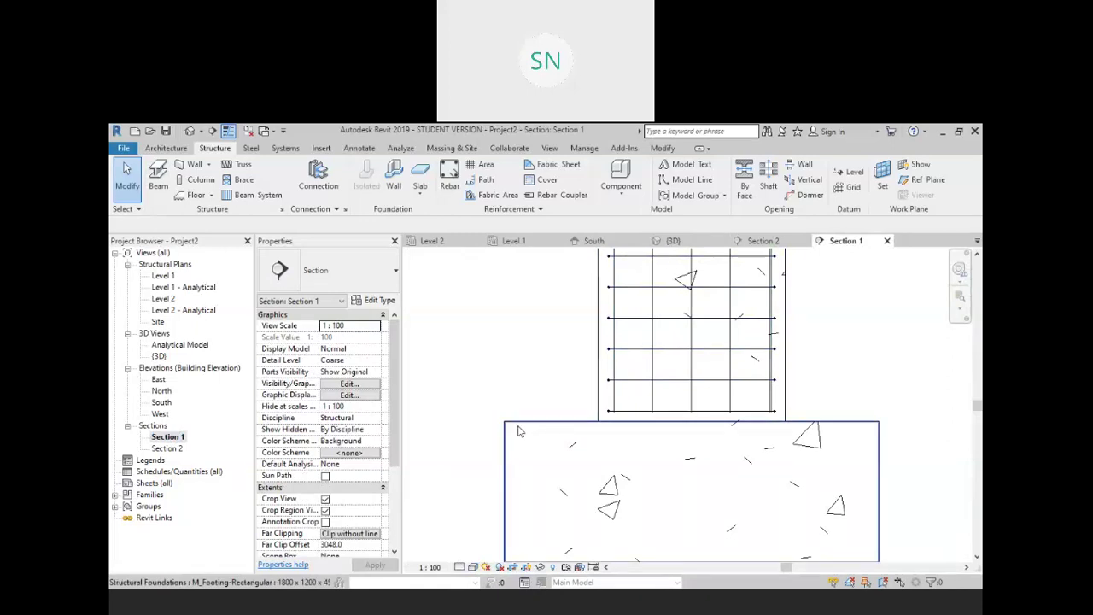
scroll(560, 418, down, 1)
middle_drag(704, 337, 700, 393)
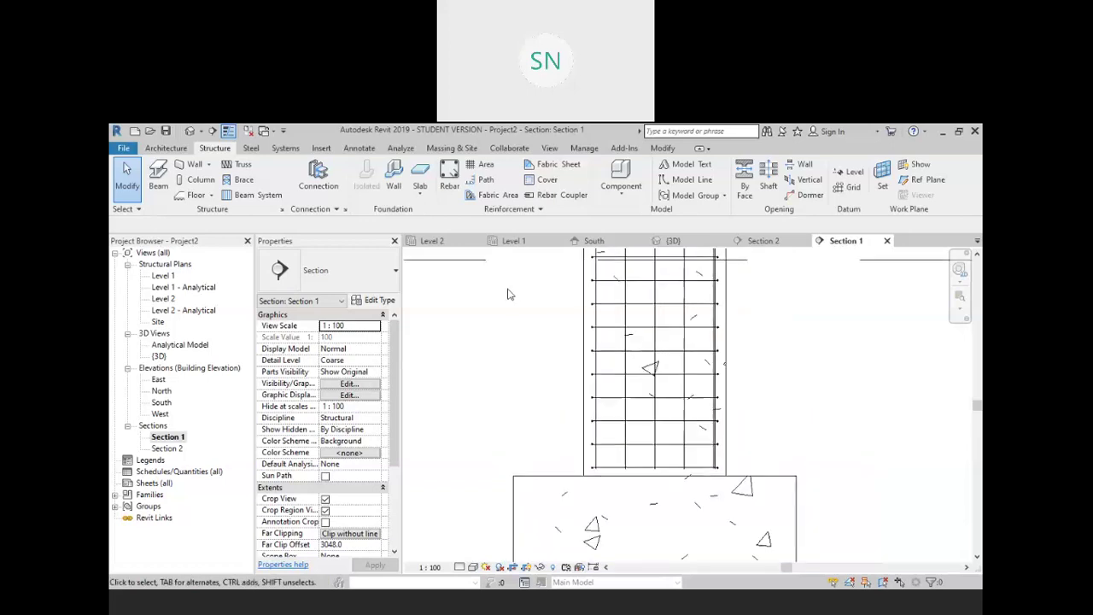
click(449, 177)
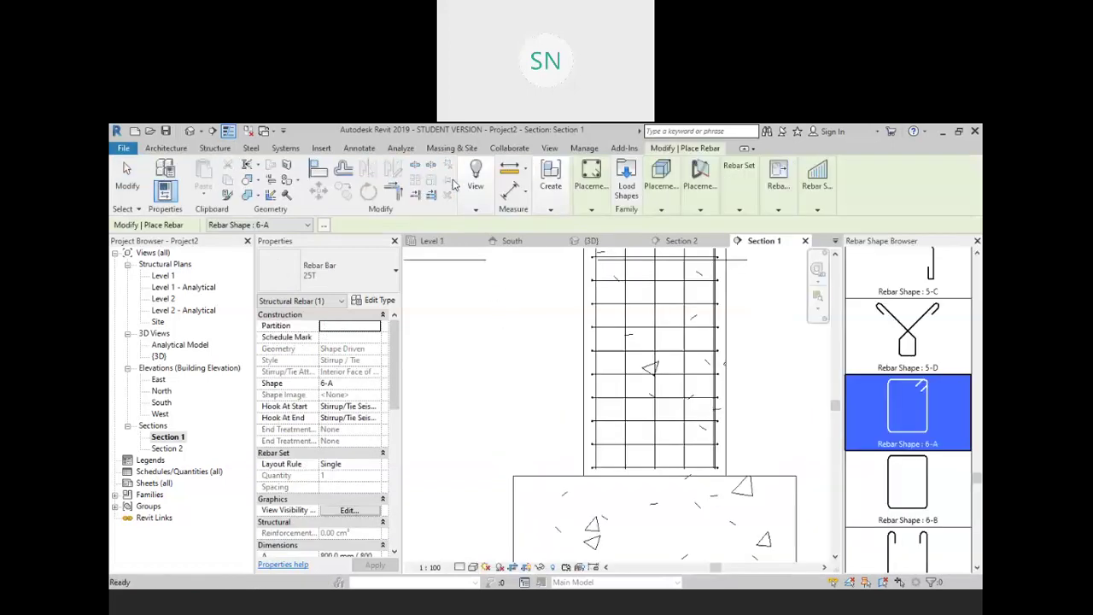
click(598, 207)
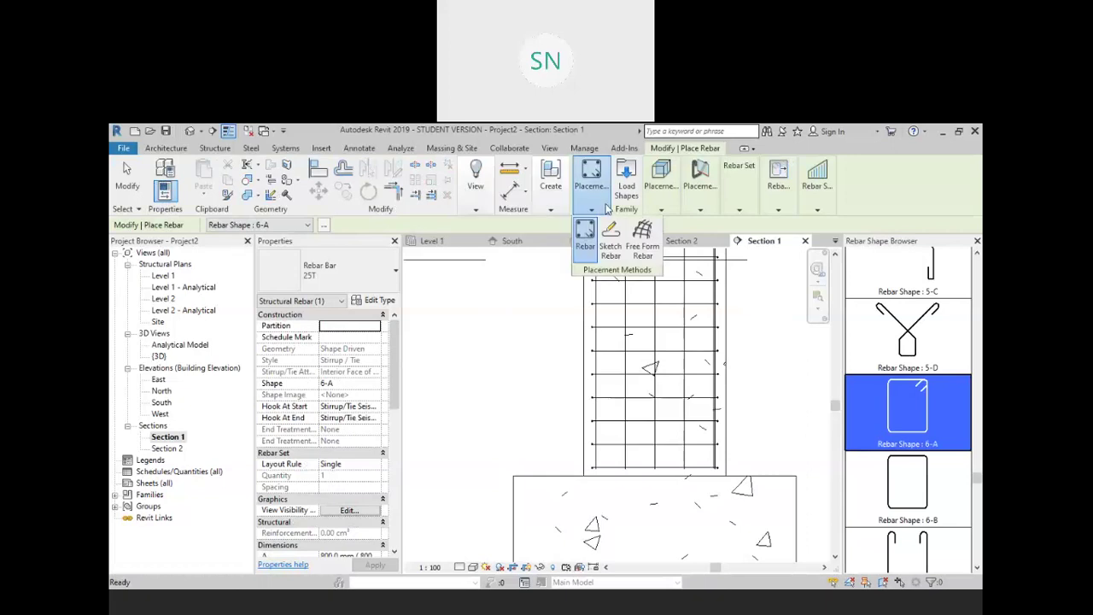
click(620, 246)
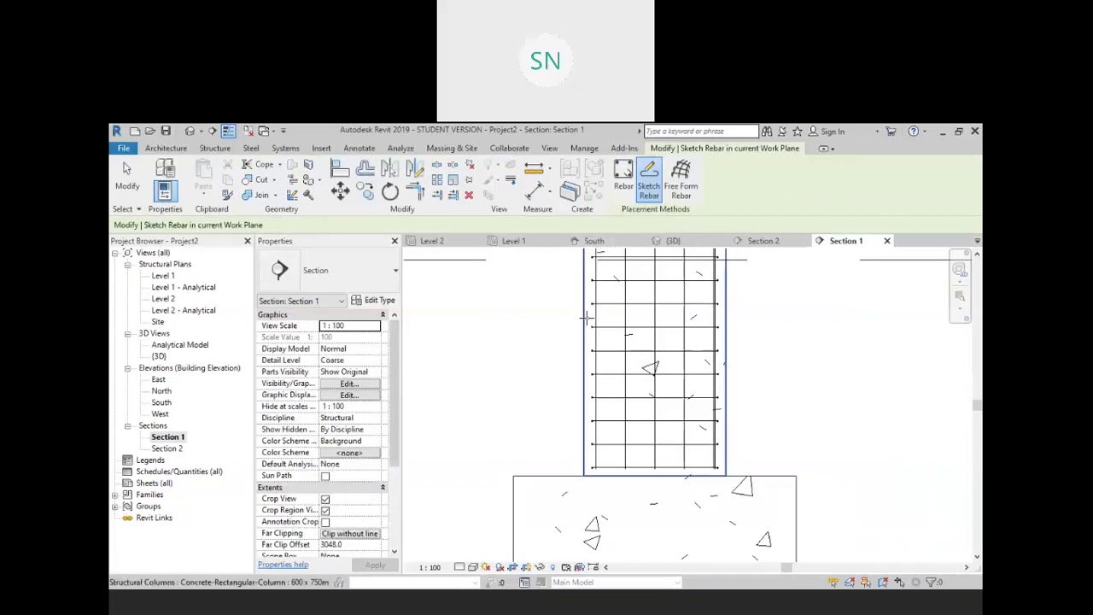
click(587, 317)
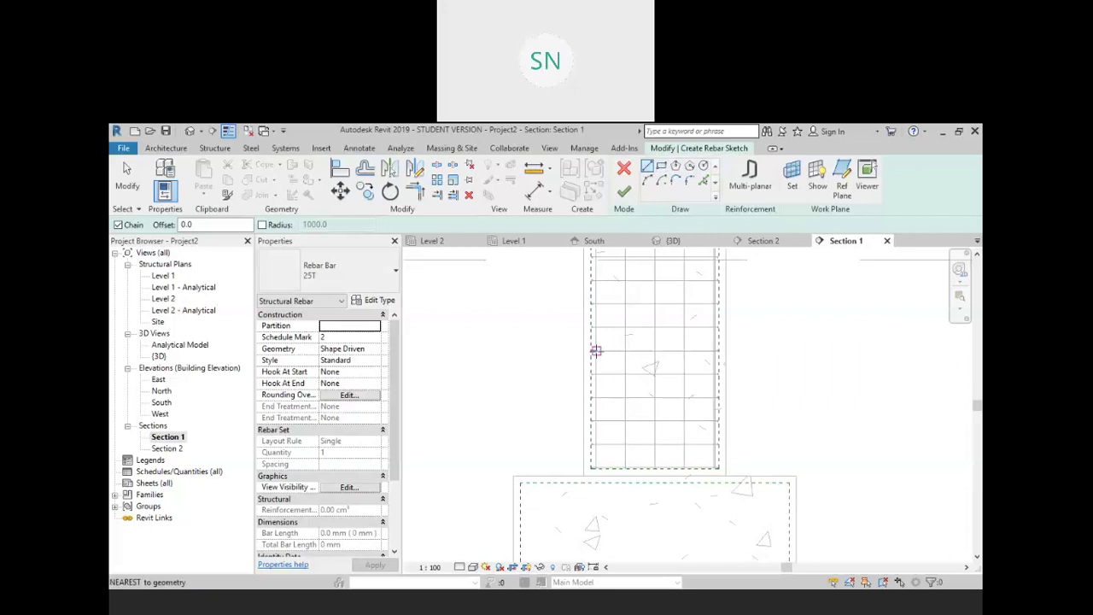
Sketch a starter bar about 860 mm down the column into the footing, then 280 mm outward, 180 mm down and 259.5 mm back inward
click(598, 291)
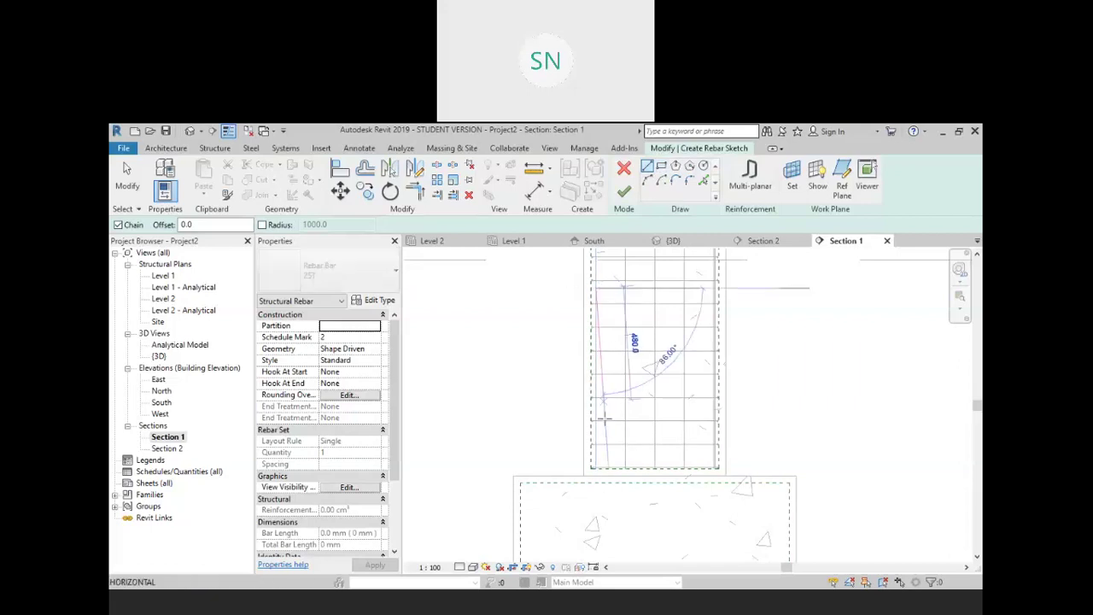
click(595, 489)
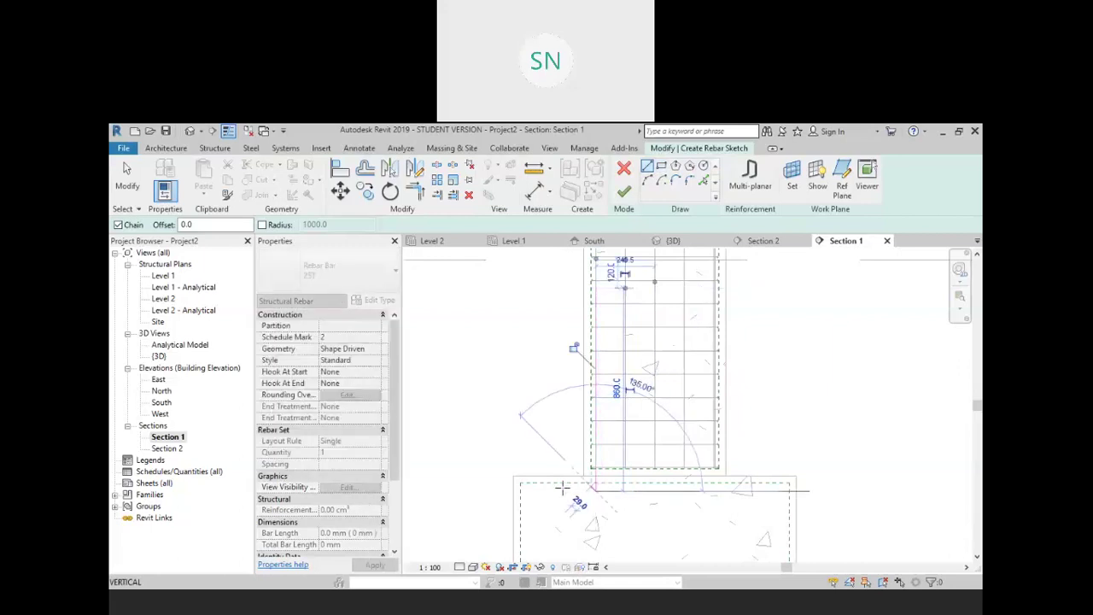
click(529, 490)
middle_drag(541, 517, 528, 413)
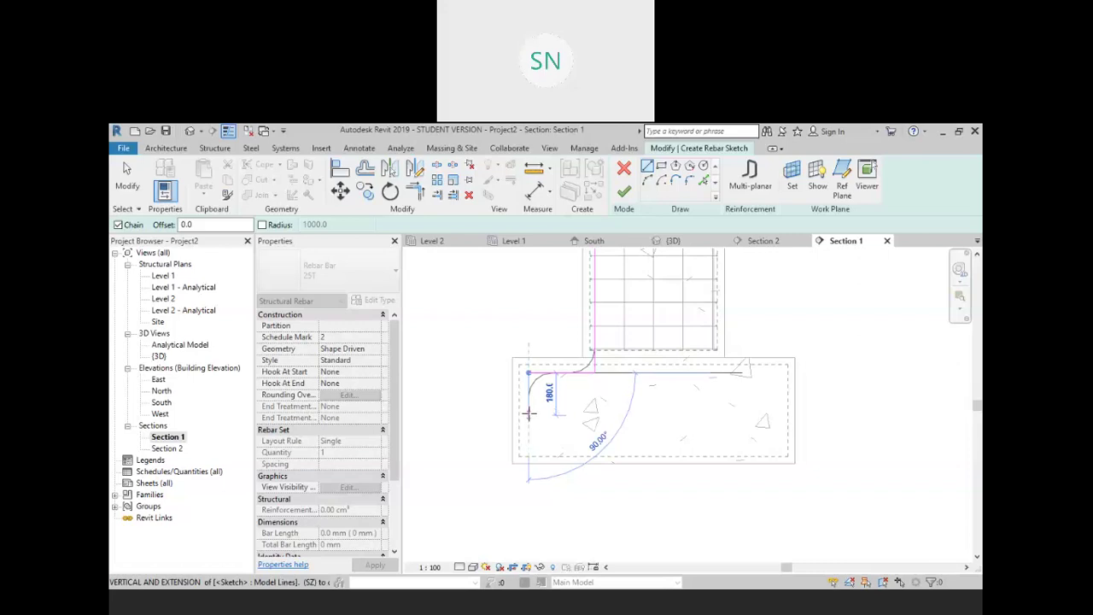
click(529, 415)
click(589, 415)
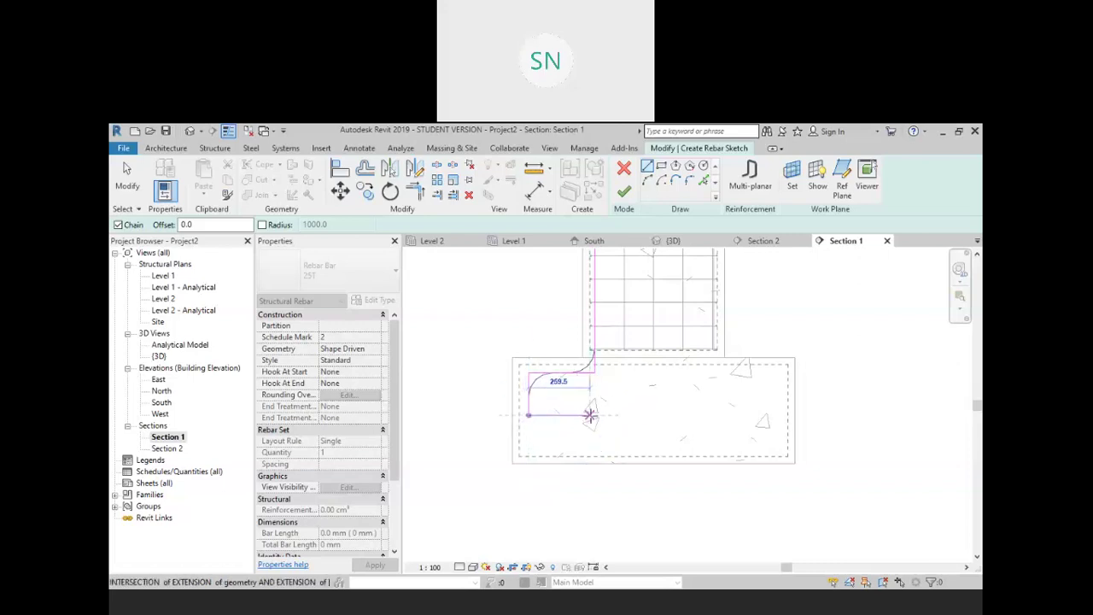
right_click(638, 420)
click(663, 238)
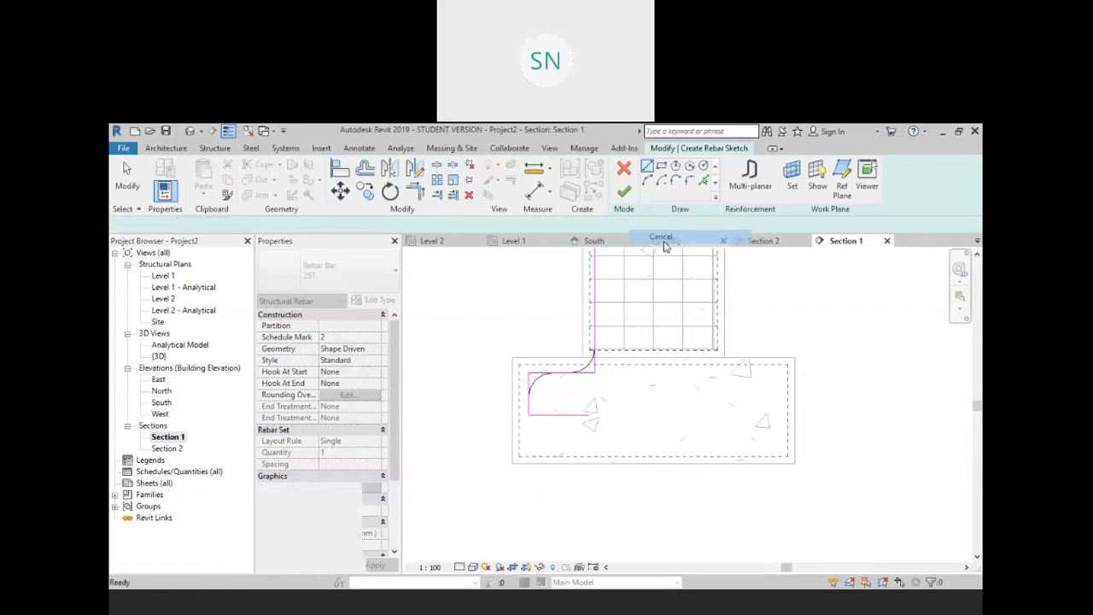
right_click(811, 298)
click(832, 309)
Move the sketch's lowest horizontal segment down in the footing until the outer vertical leg is 290 mm long
scroll(563, 423, up, 3)
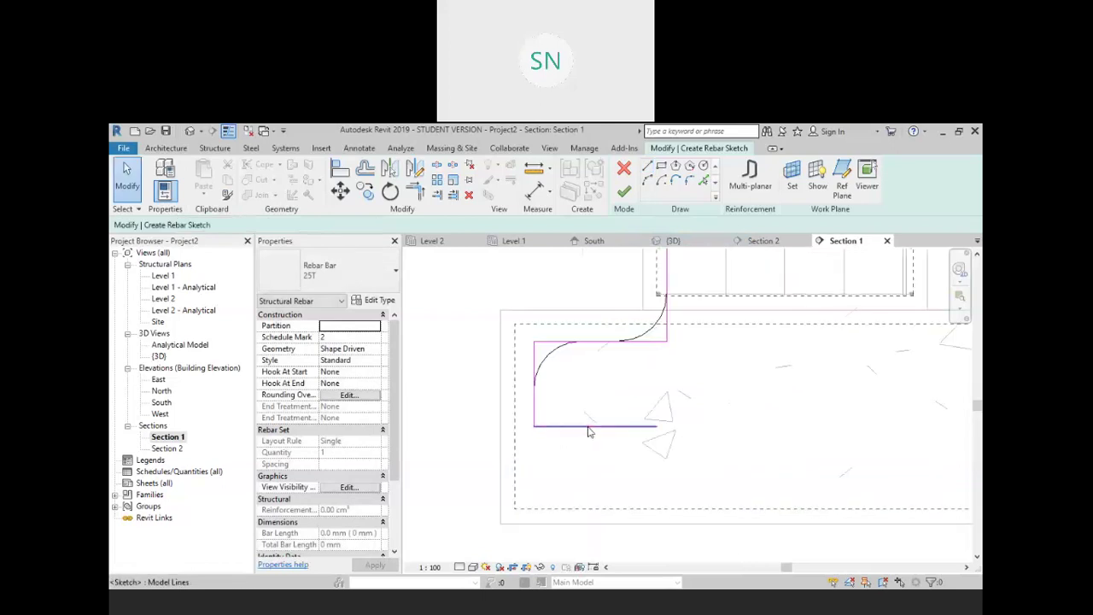
key(Down)
key(Down)
key(Down)
key(Down)
key(Down)
key(Down)
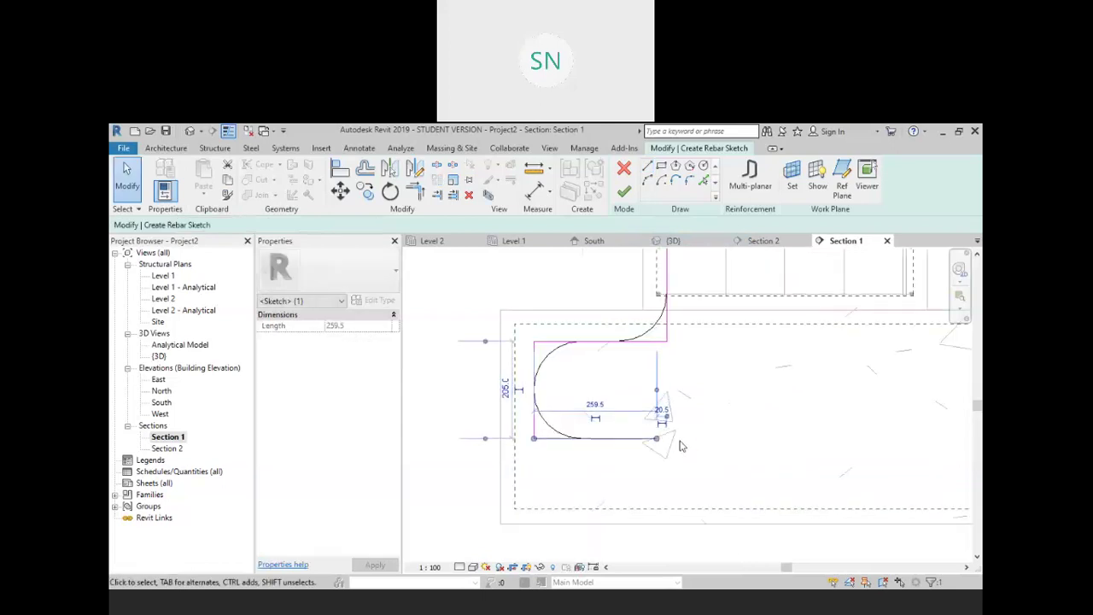
key(Down)
key(Down)
key(Down)
key(Down)
key(Down)
key(Down)
key(Down)
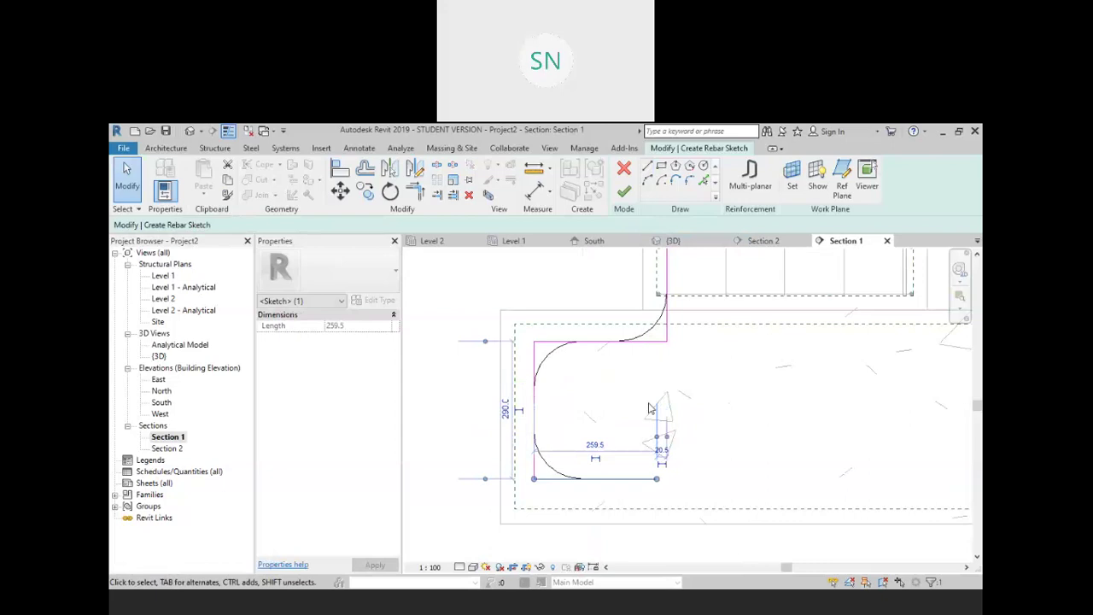
Finish the starter bar sketch and switch to the 3D view
scroll(650, 408, down, 2)
click(580, 333)
middle_drag(673, 362, 682, 388)
mouse_move(712, 328)
middle_down()
mouse_move(717, 372)
mouse_move(706, 381)
middle_up()
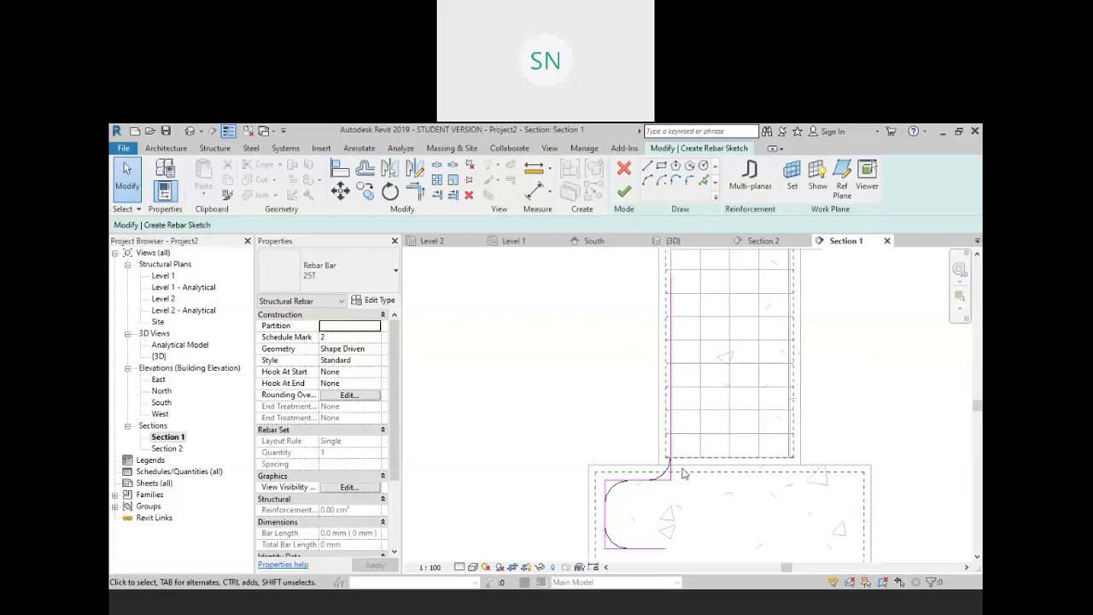
middle_drag(682, 474, 693, 359)
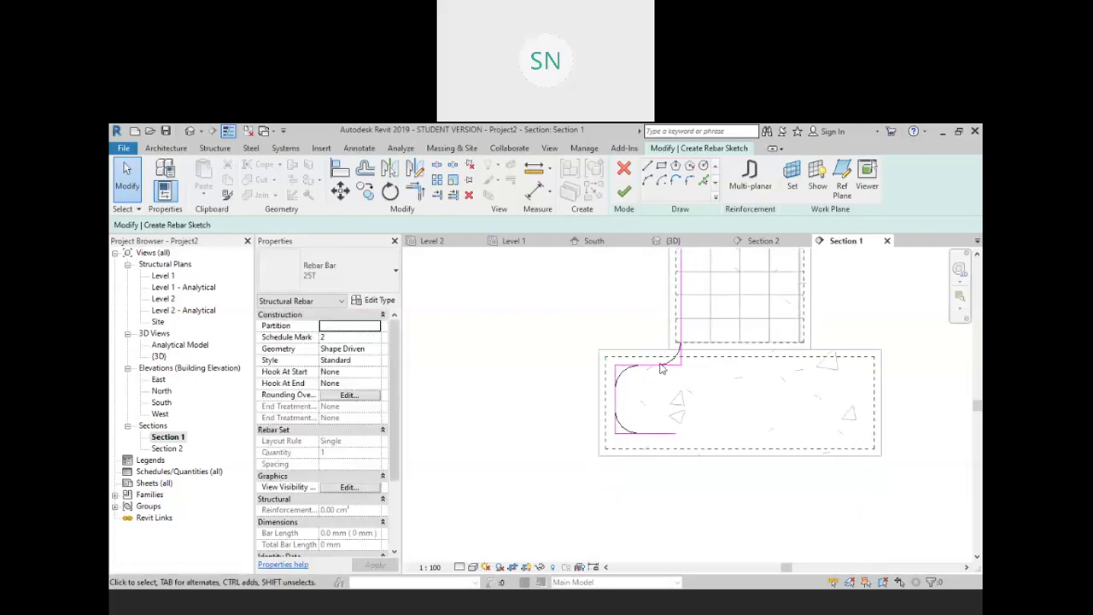
middle_drag(661, 367, 651, 479)
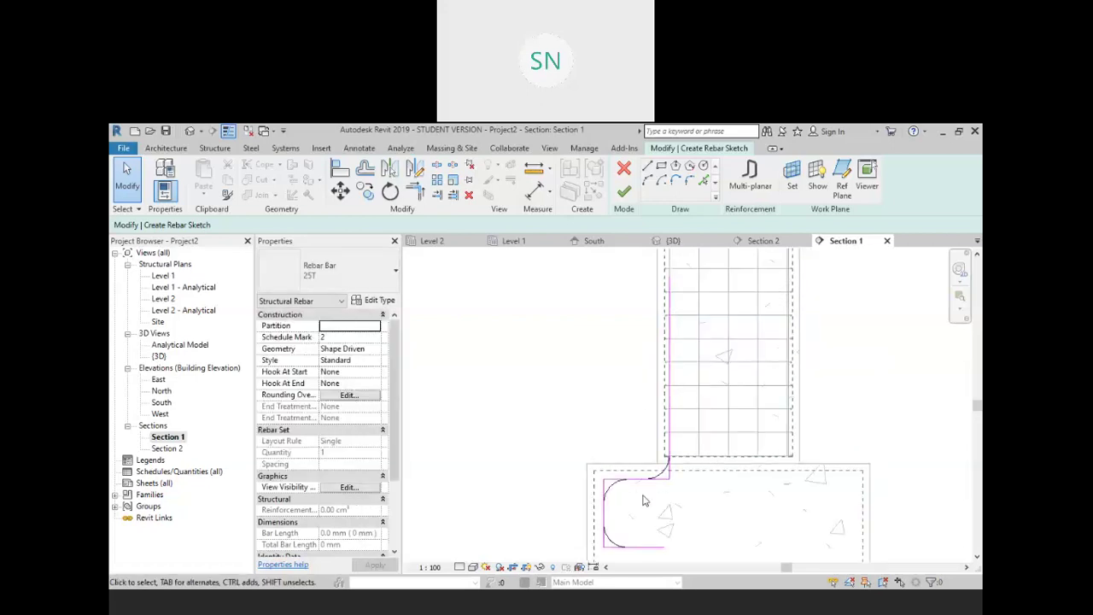
click(623, 191)
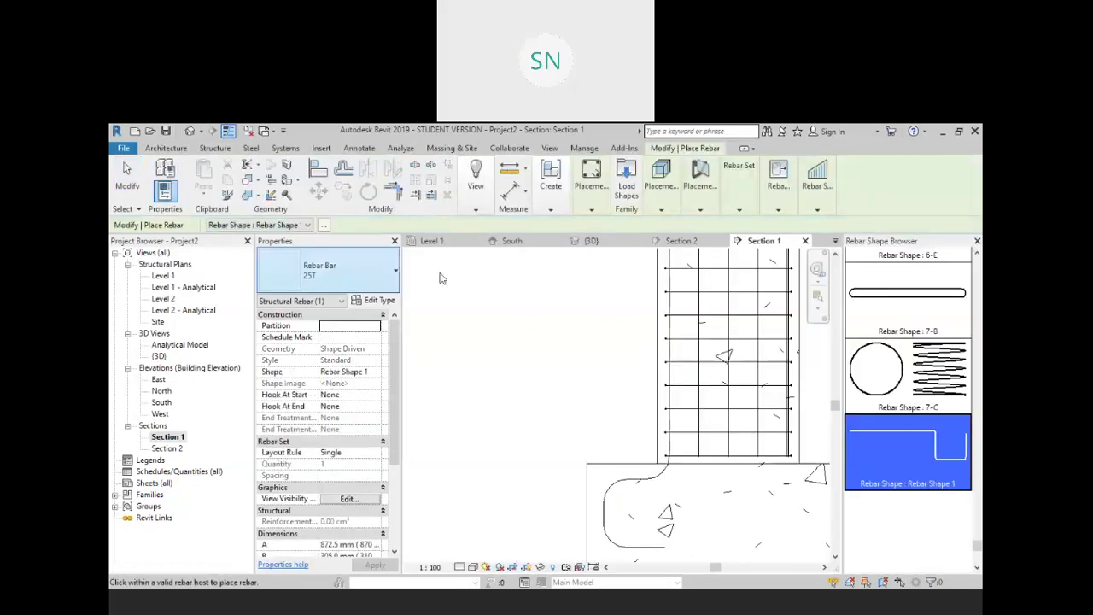
click(189, 133)
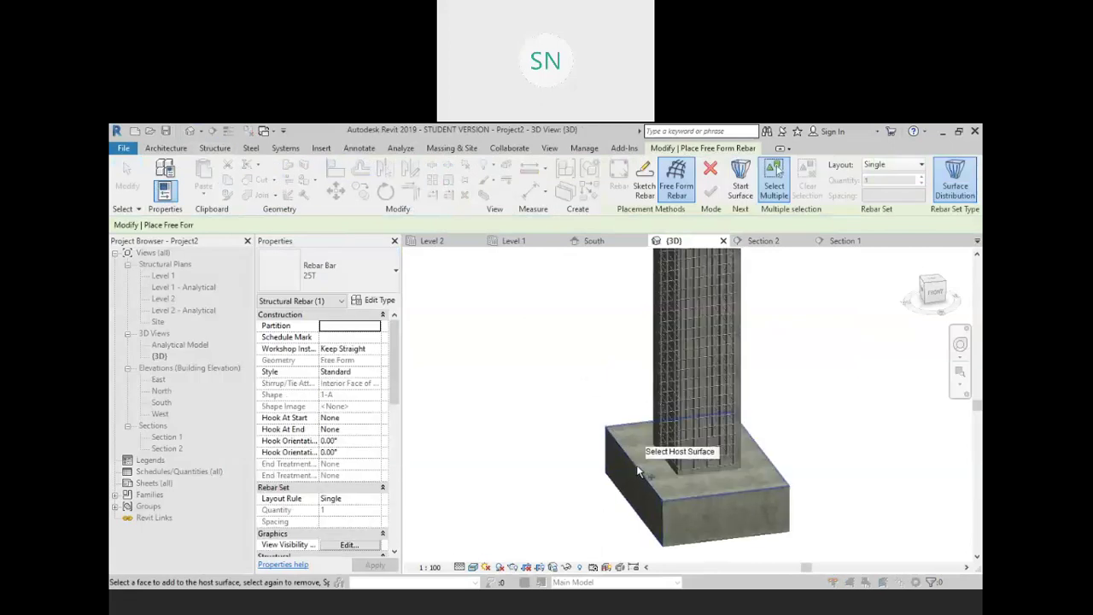
Leave the rebar placement and set the 3D view's visual style to Wireframe
drag(725, 442, 856, 553)
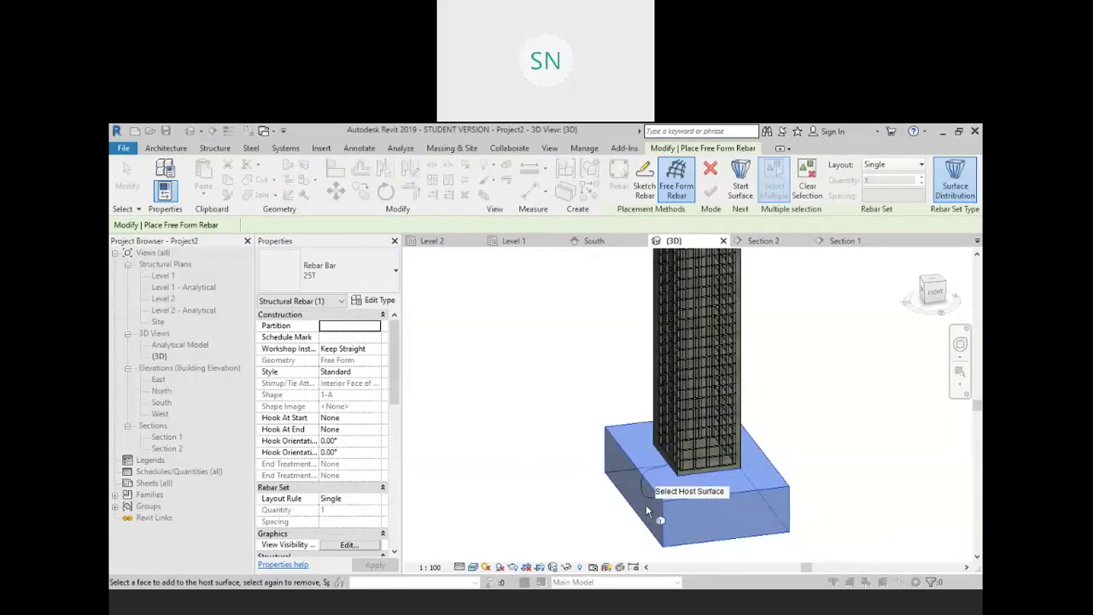
scroll(646, 509, up, 2)
scroll(645, 509, up, 1)
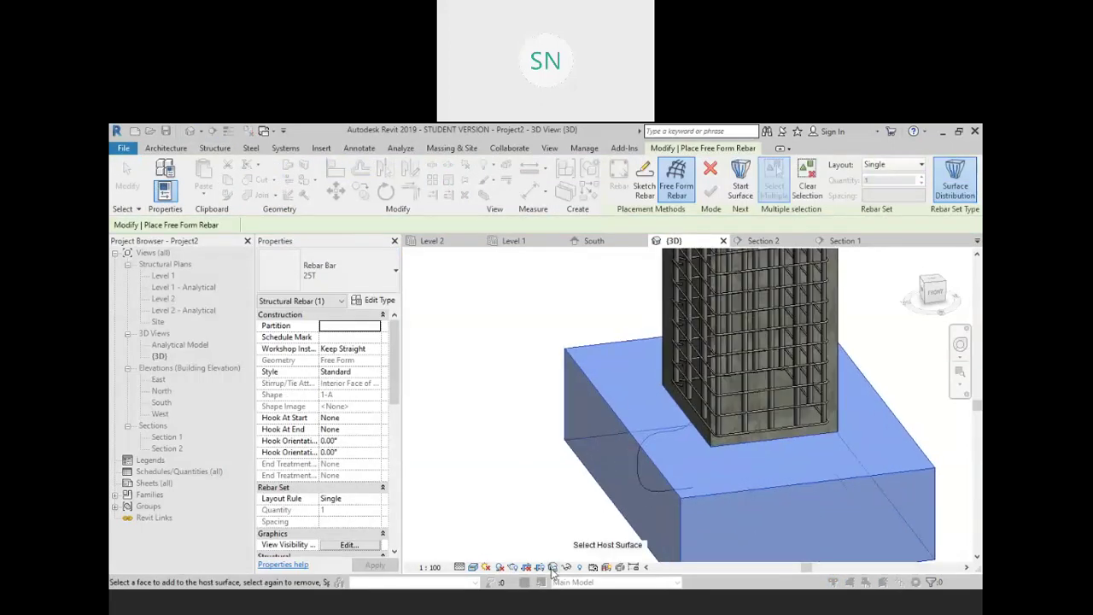
click(475, 571)
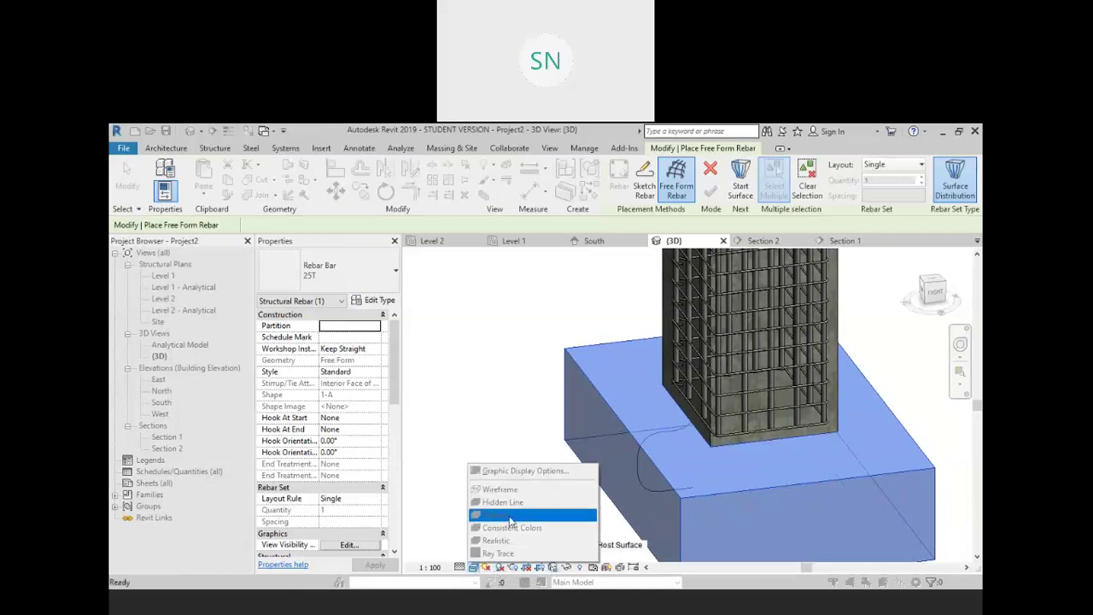
click(422, 469)
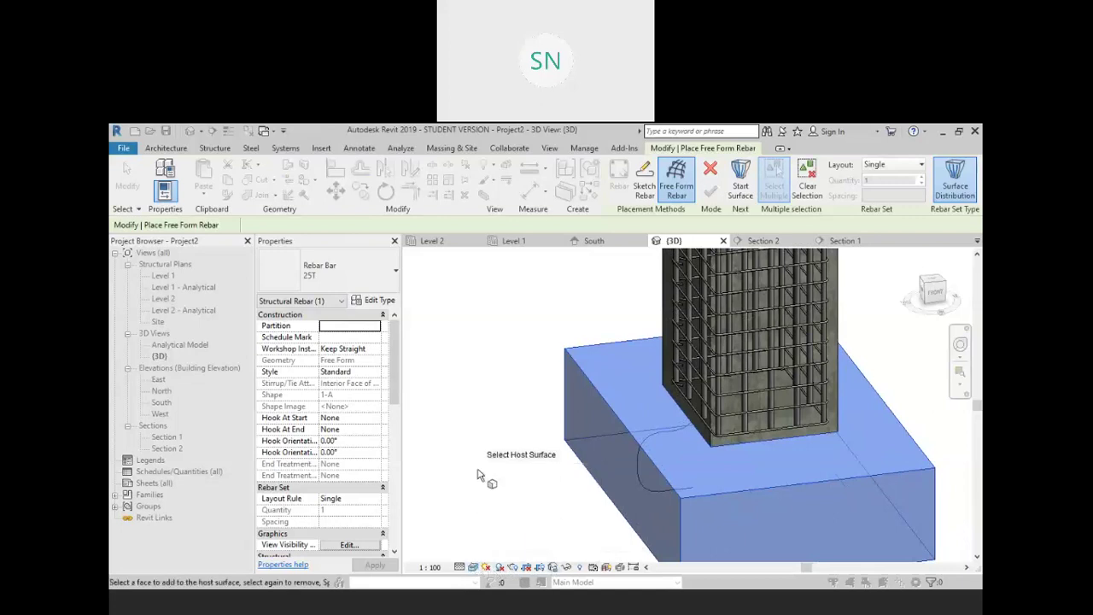
key(Escape)
click(472, 566)
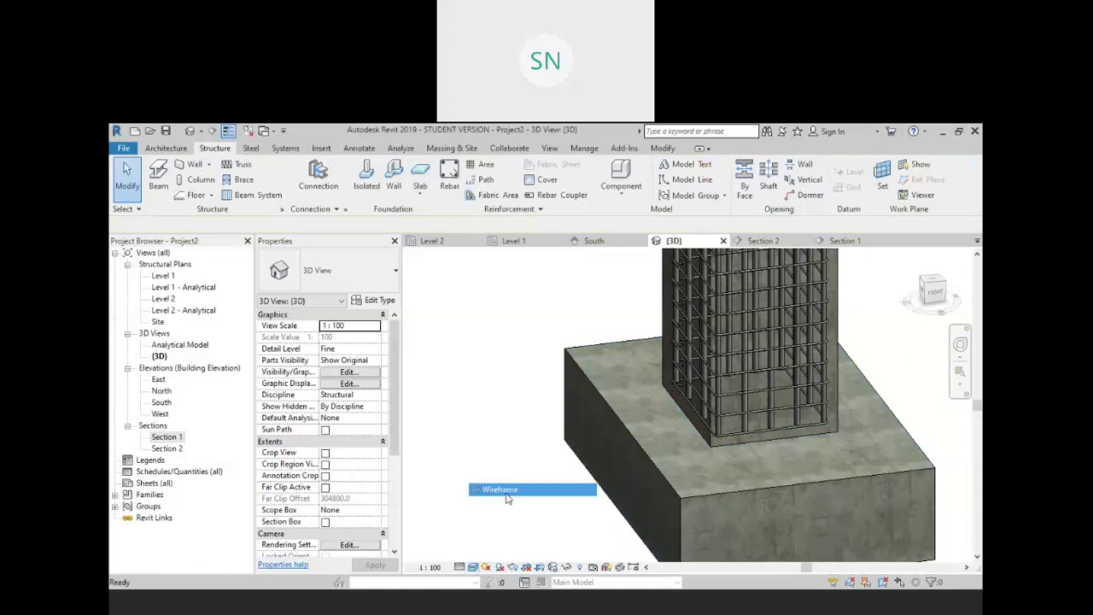
click(507, 490)
Change the sketched starter bar at the column base to the 25R bar type
click(668, 432)
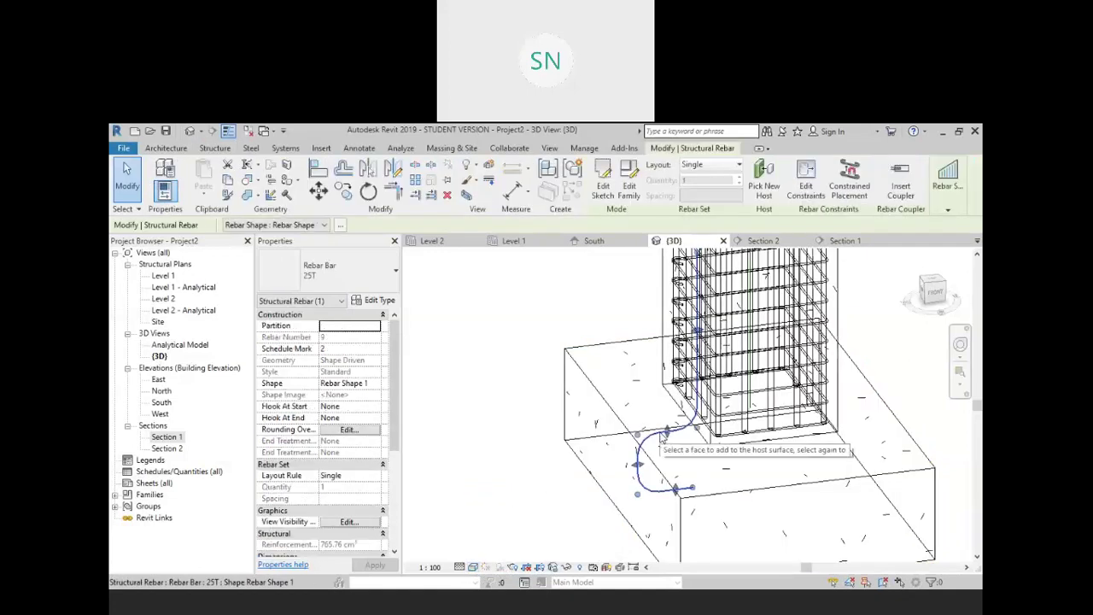
click(372, 276)
scroll(316, 341, up, 1)
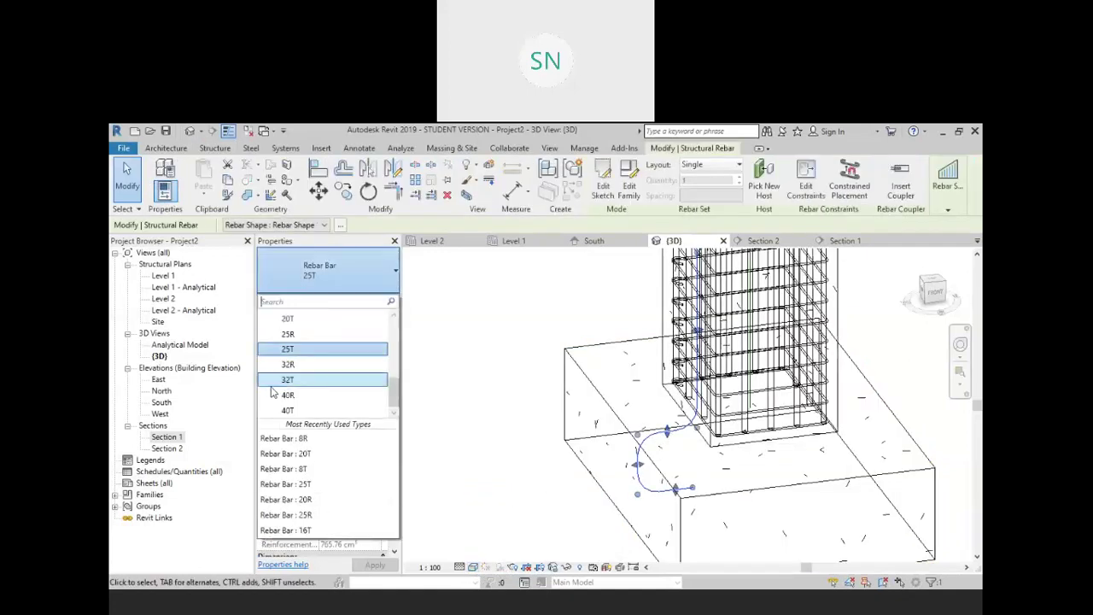
click(310, 338)
shift+middle_drag(631, 427, 648, 433)
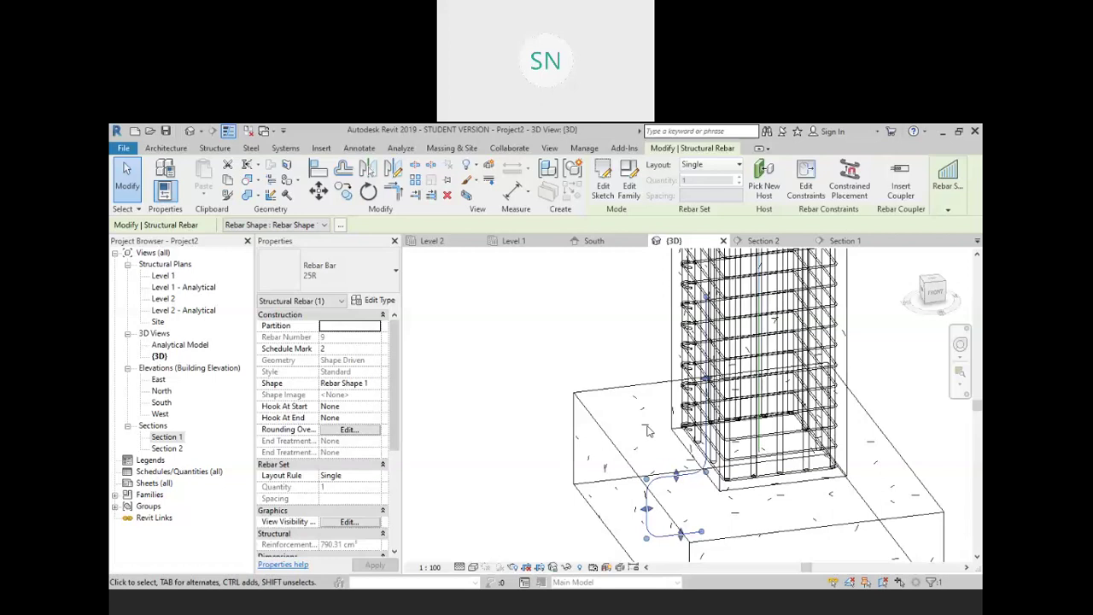
Set the starter bar's layout to Fixed Number with a quantity of 6
click(711, 164)
click(705, 191)
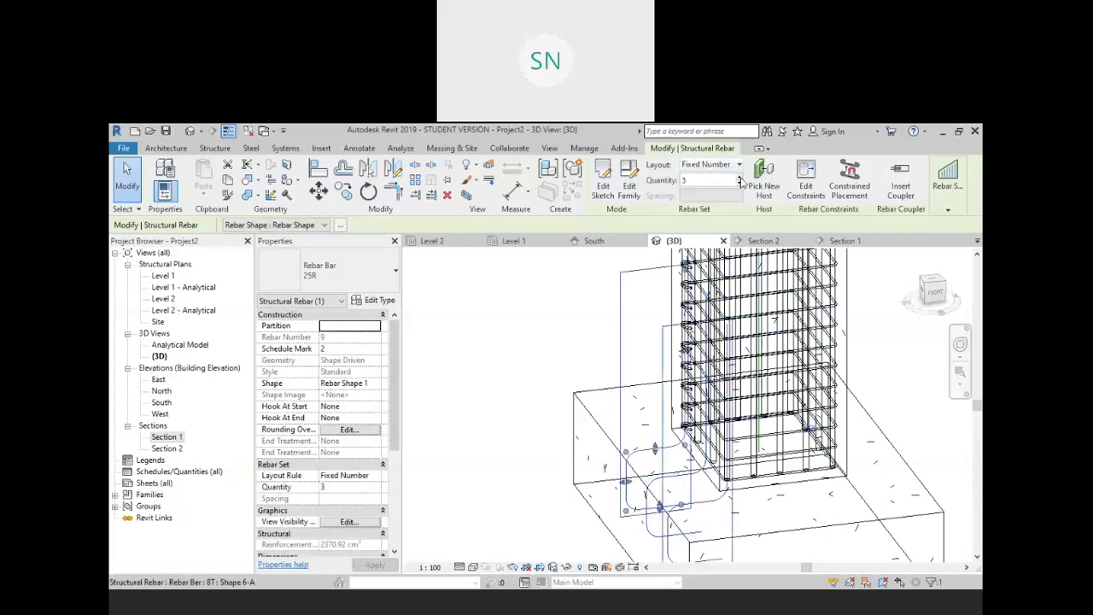
click(739, 177)
click(739, 177)
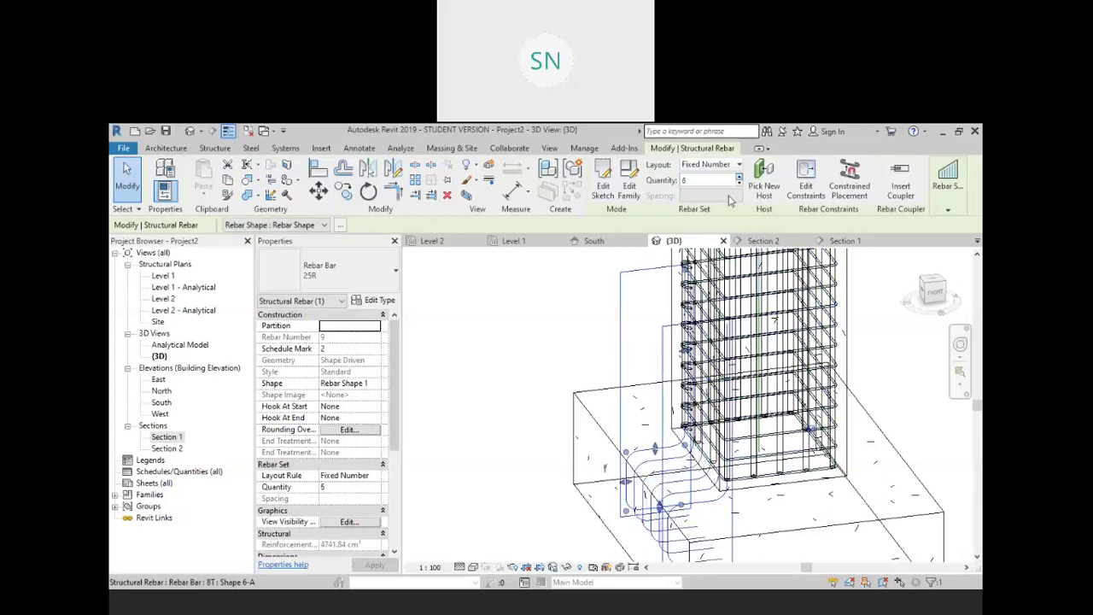
click(530, 299)
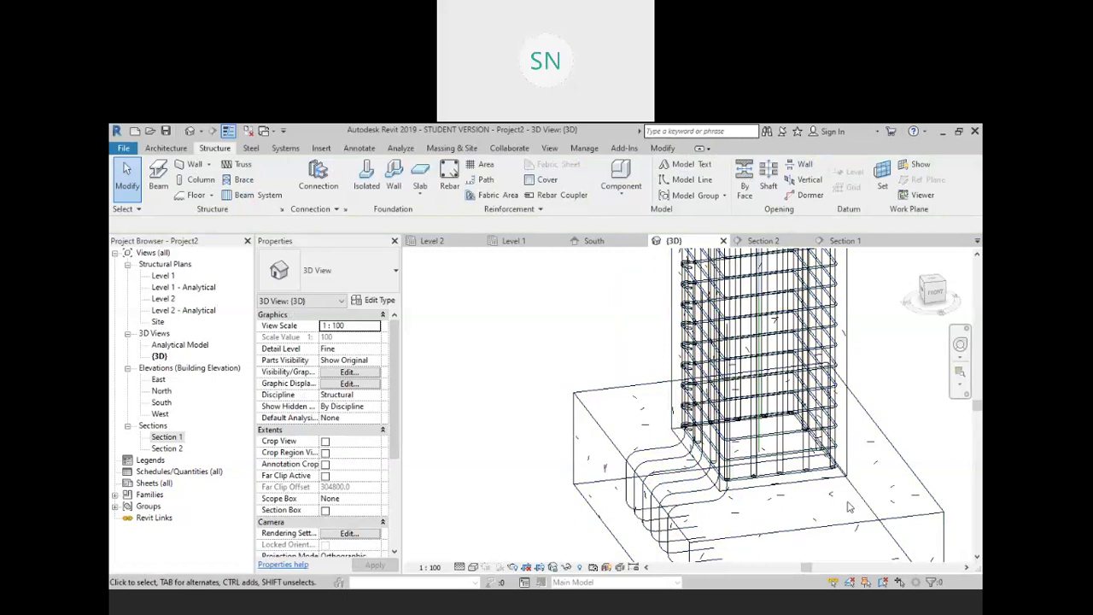
In Section 1, mirror the starter bar set about the column's centre to the opposite side of the footing
double_click(166, 438)
scroll(627, 497, up, 3)
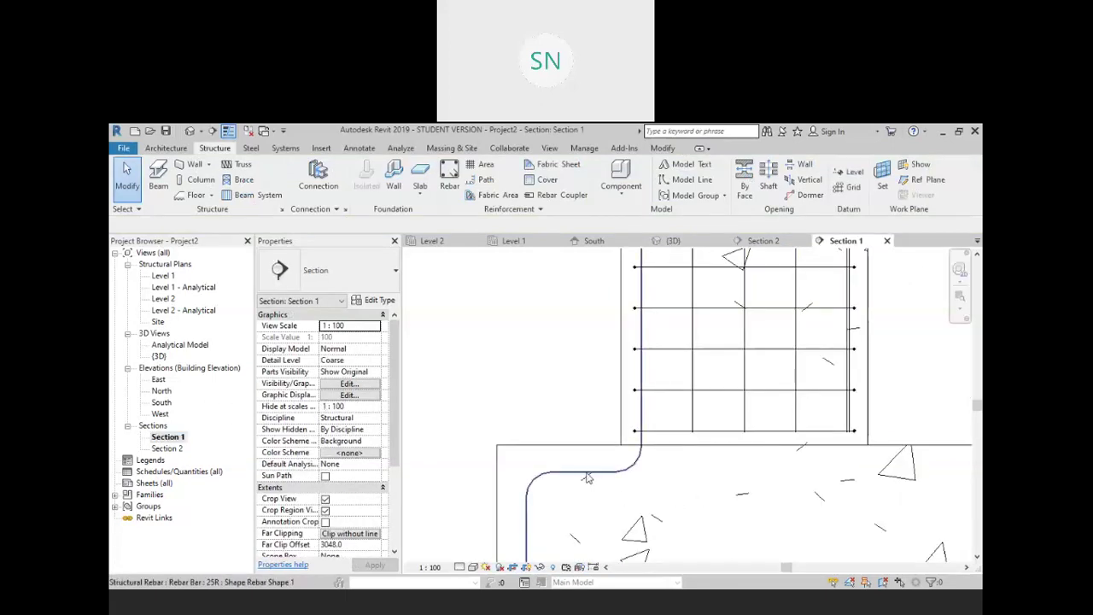
click(592, 477)
scroll(756, 484, down, 4)
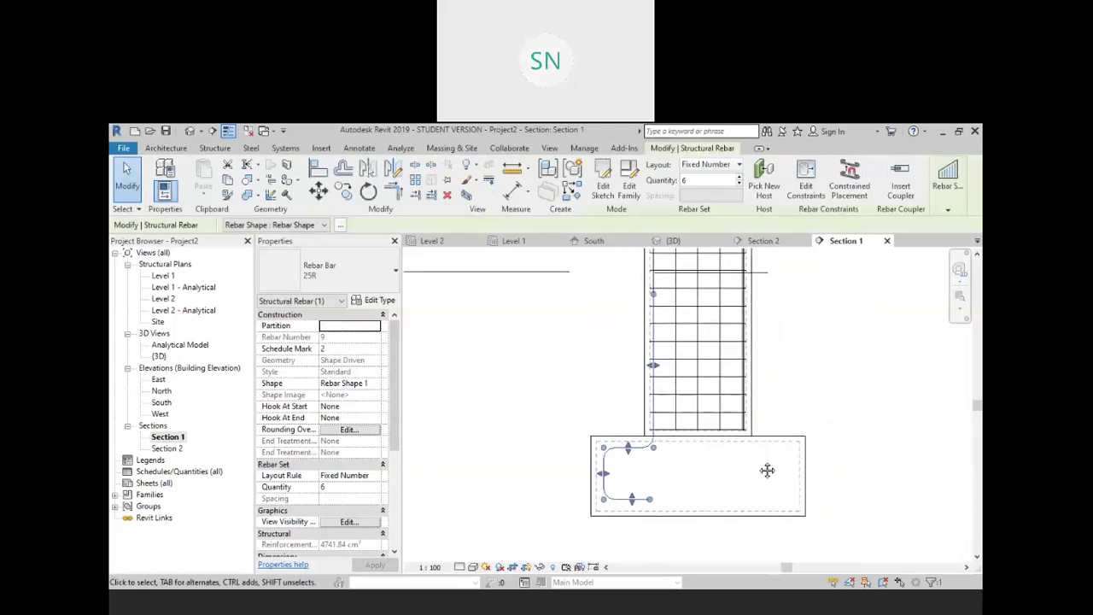
click(368, 167)
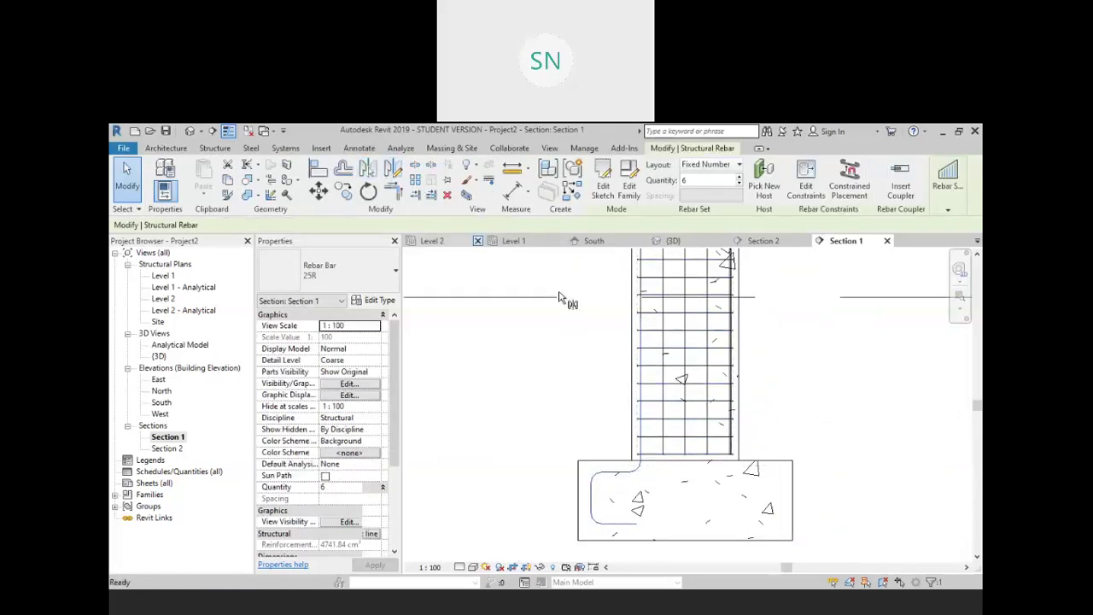
click(686, 354)
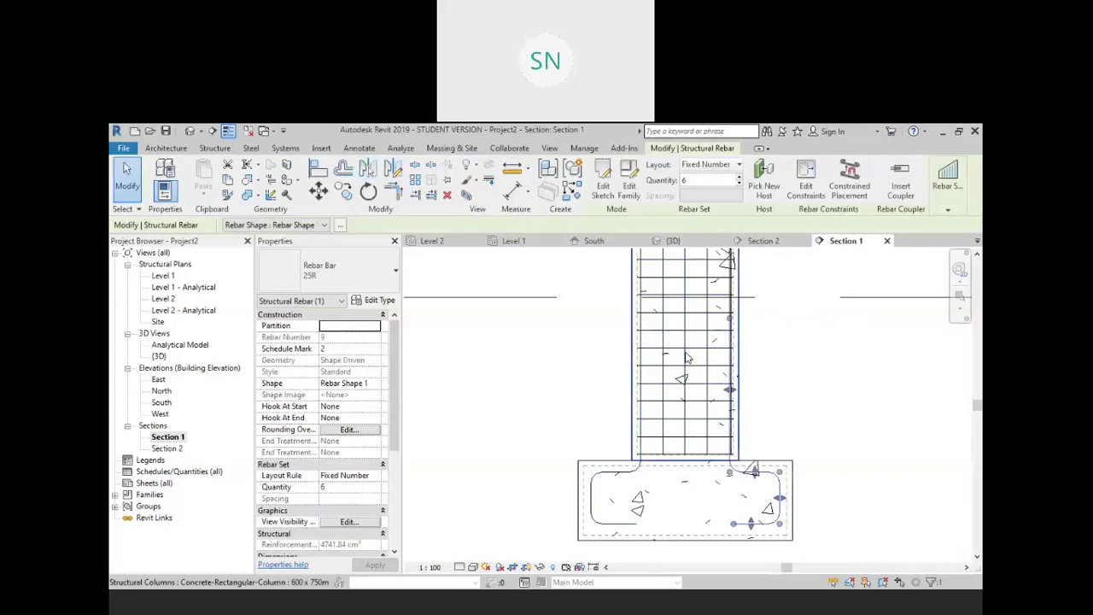
right_click(817, 339)
click(845, 266)
right_click(826, 367)
click(858, 375)
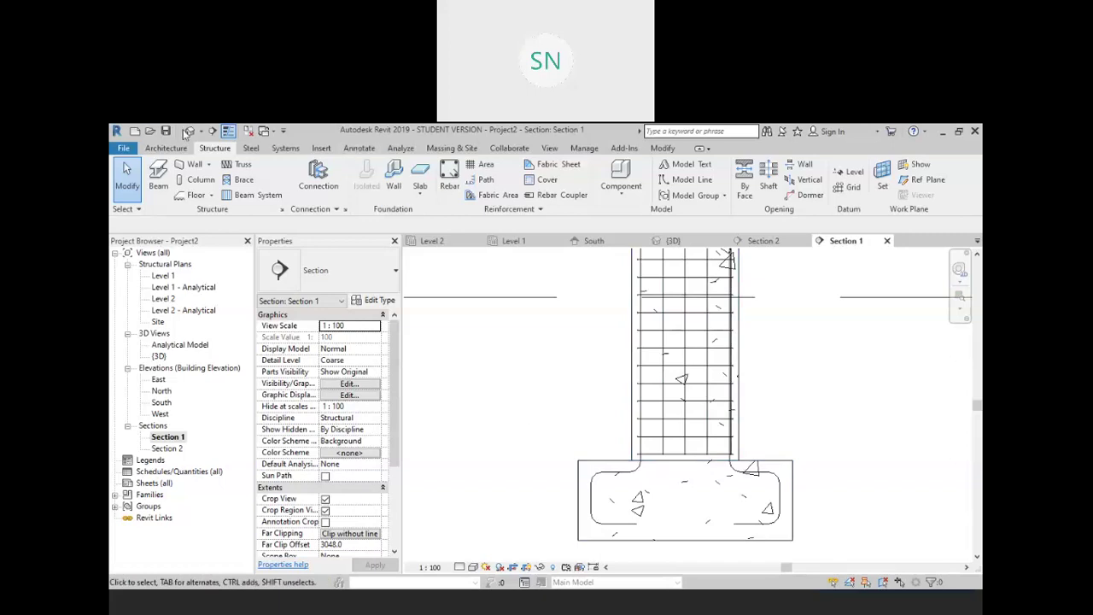
Examine both starter bar sets and the surrounding column and beam reinforcement in the 3D view
click(190, 131)
scroll(772, 375, up, 3)
shift+middle_drag(794, 402, 705, 401)
scroll(704, 401, down, 5)
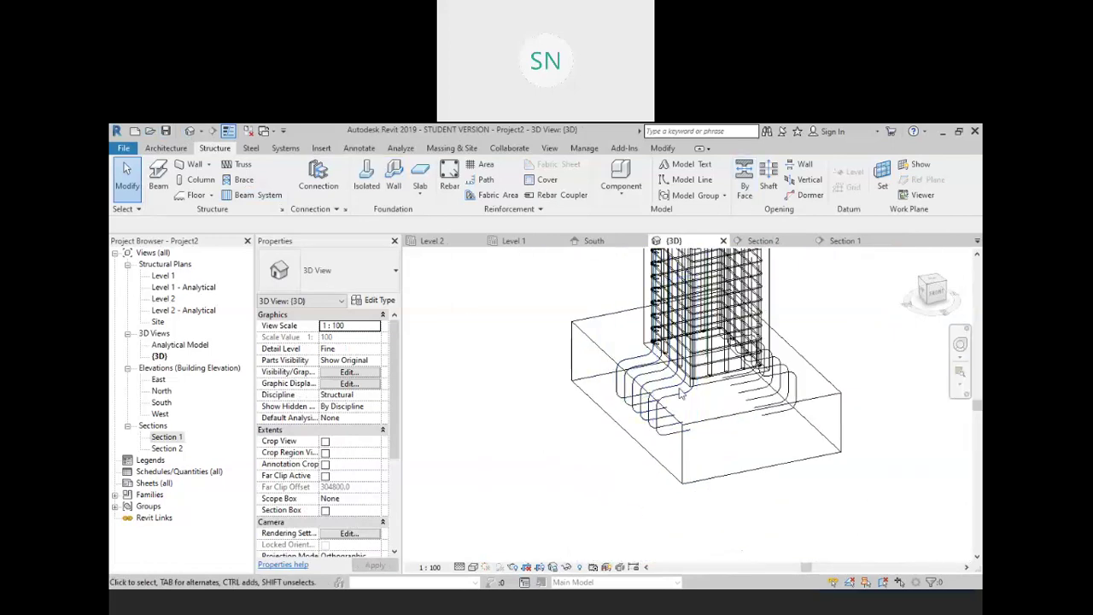
scroll(702, 437, up, 2)
scroll(701, 437, up, 3)
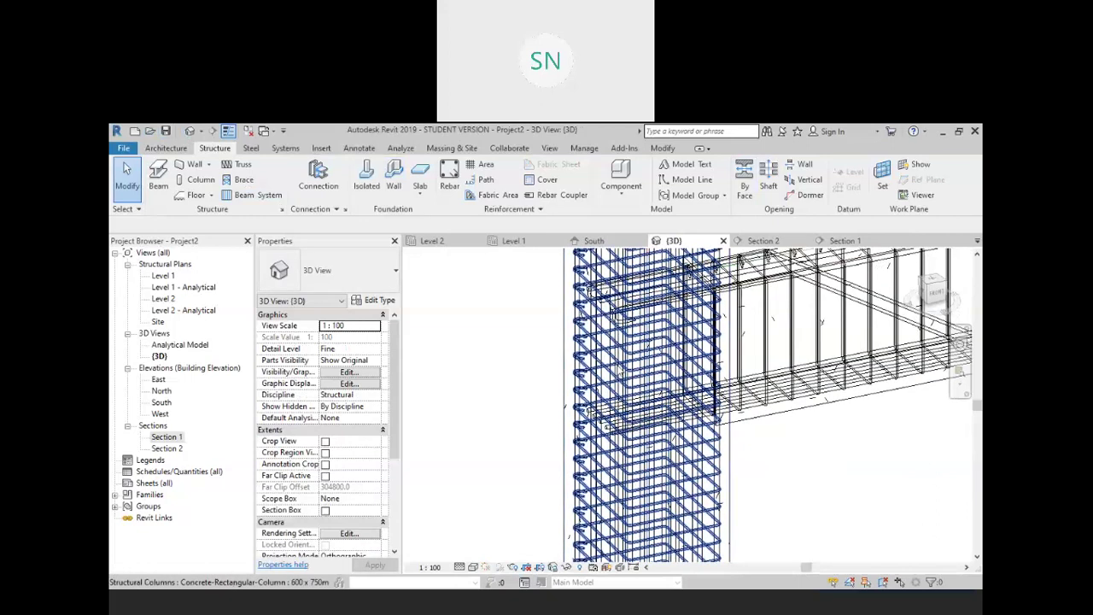
shift+middle_drag(636, 380, 561, 457)
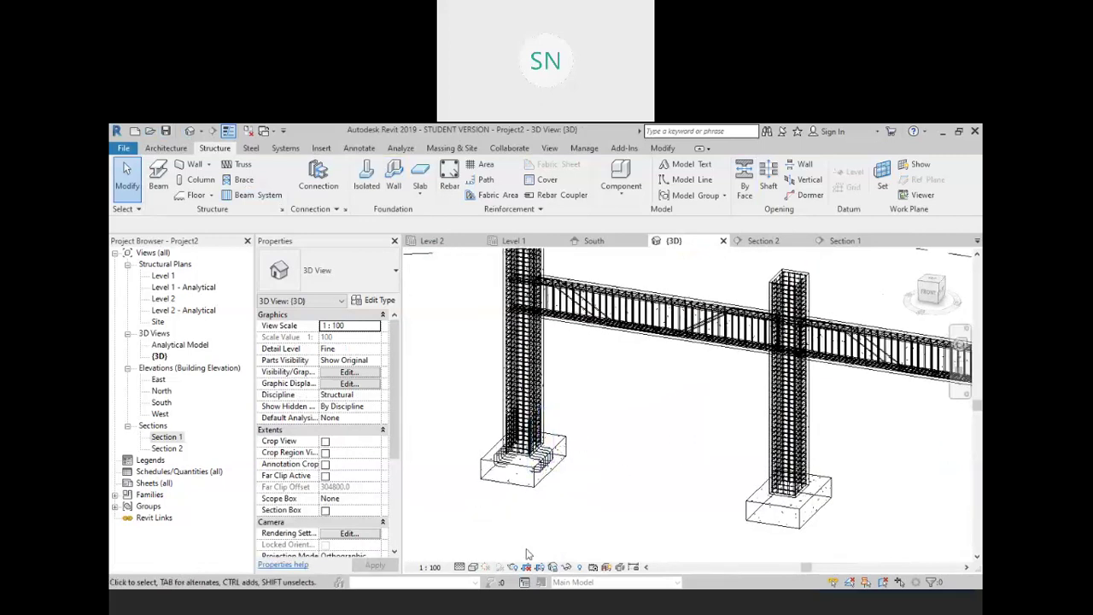
Set the 3D view's visual style to Realistic and look over the whole frame
click(473, 567)
click(508, 541)
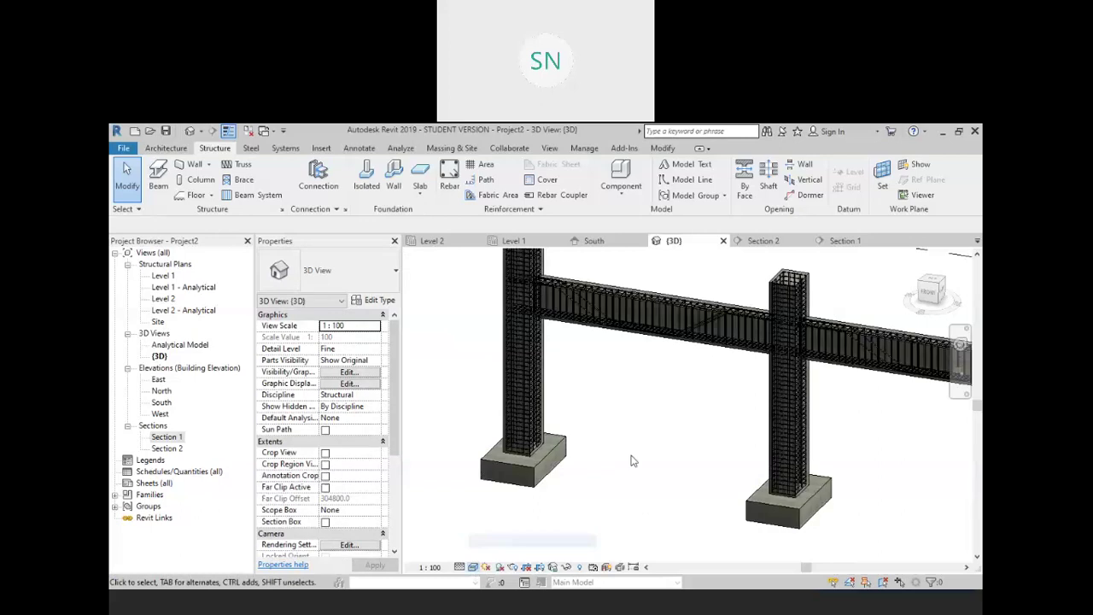
mouse_move(675, 487)
shift+middle_down()
mouse_move(709, 475)
mouse_move(679, 447)
mouse_move(804, 488)
mouse_move(741, 401)
shift+middle_up()
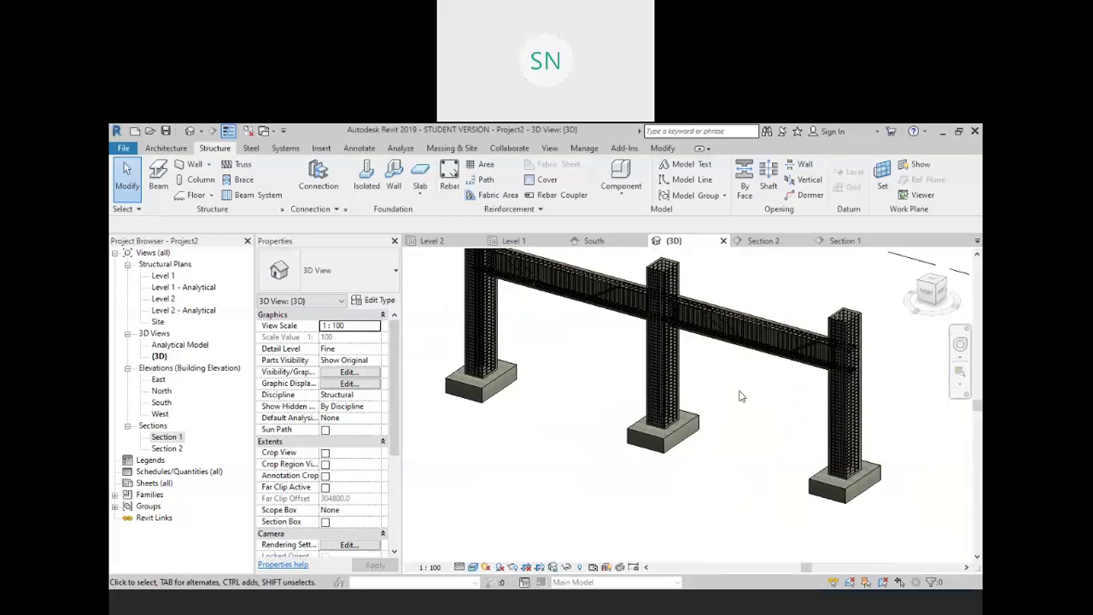
middle_drag(718, 407, 759, 390)
mouse_move(632, 408)
middle_down()
mouse_move(690, 430)
mouse_move(705, 412)
mouse_move(695, 439)
mouse_move(695, 366)
mouse_move(700, 398)
mouse_move(693, 389)
middle_up()
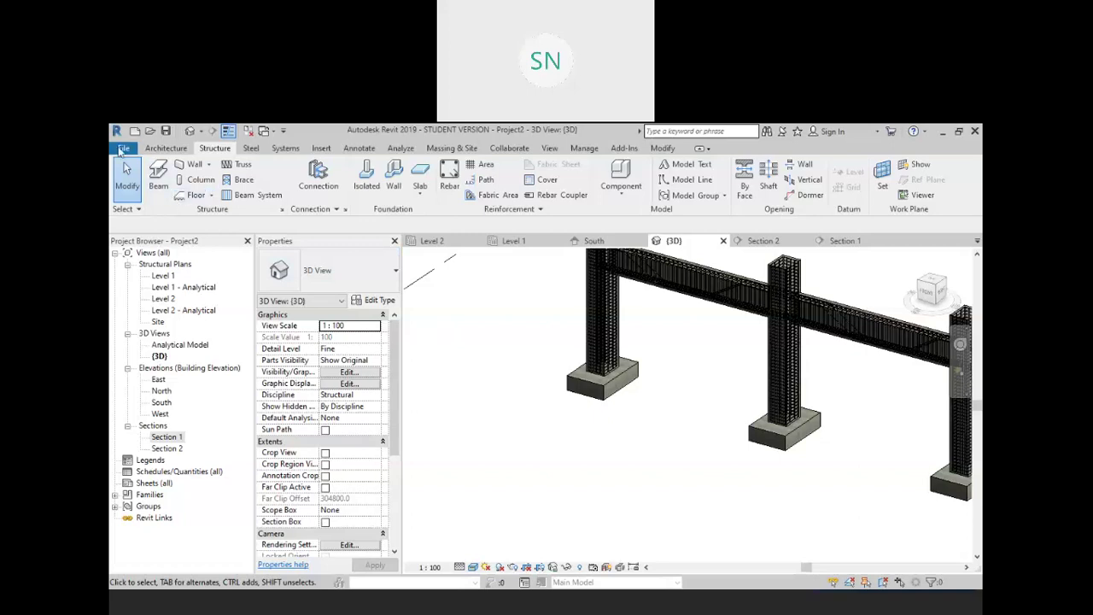
Open the Level 1 structural plan and start a structural floor of type Generic 300mm
double_click(164, 276)
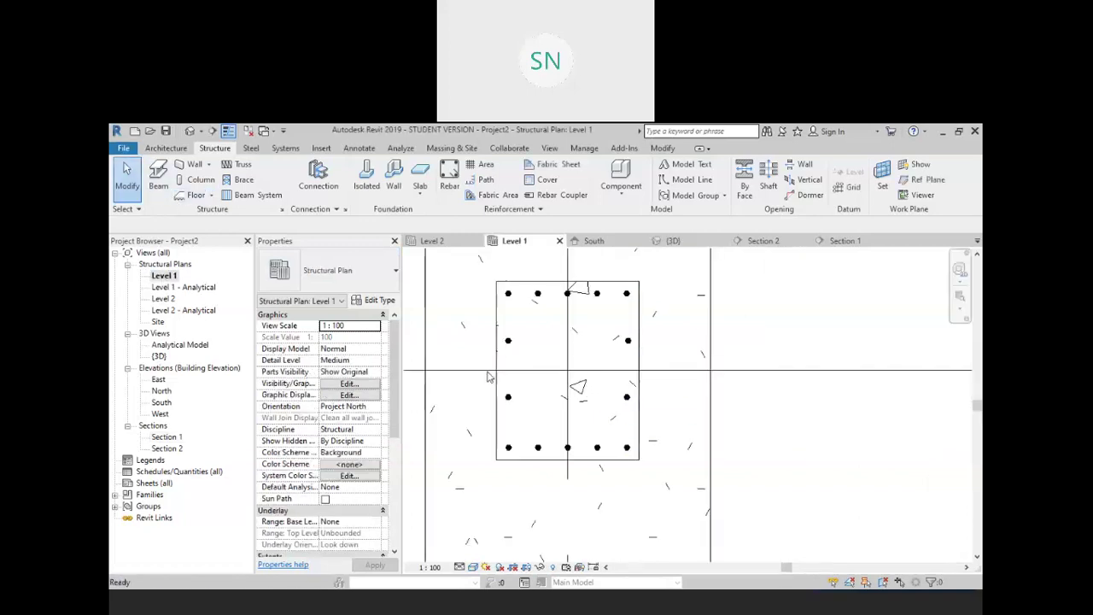
scroll(627, 343, down, 4)
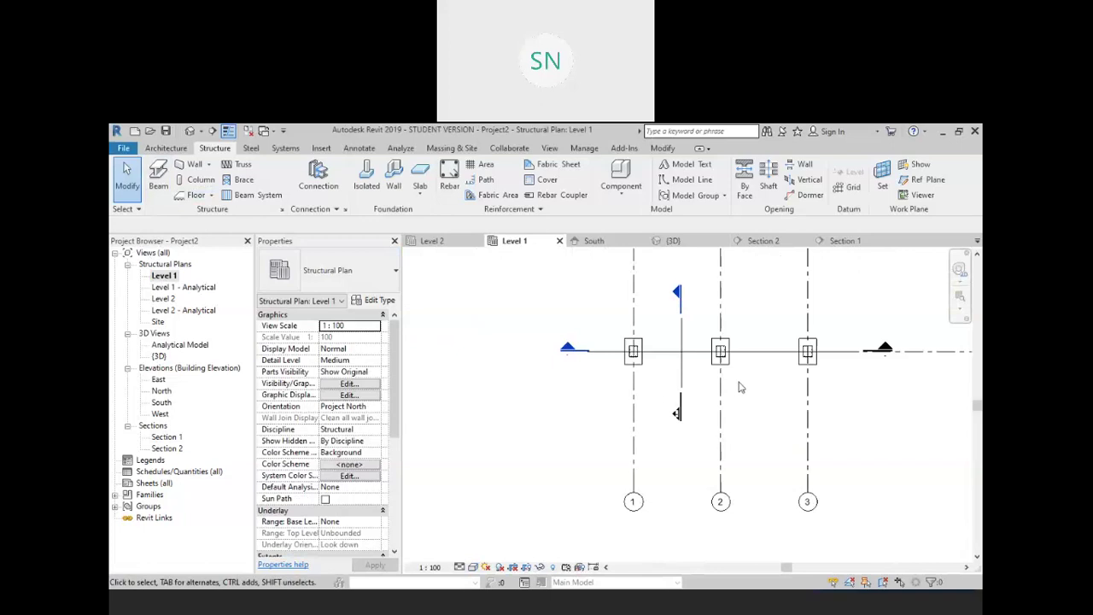
scroll(815, 427, up, 1)
scroll(695, 421, up, 2)
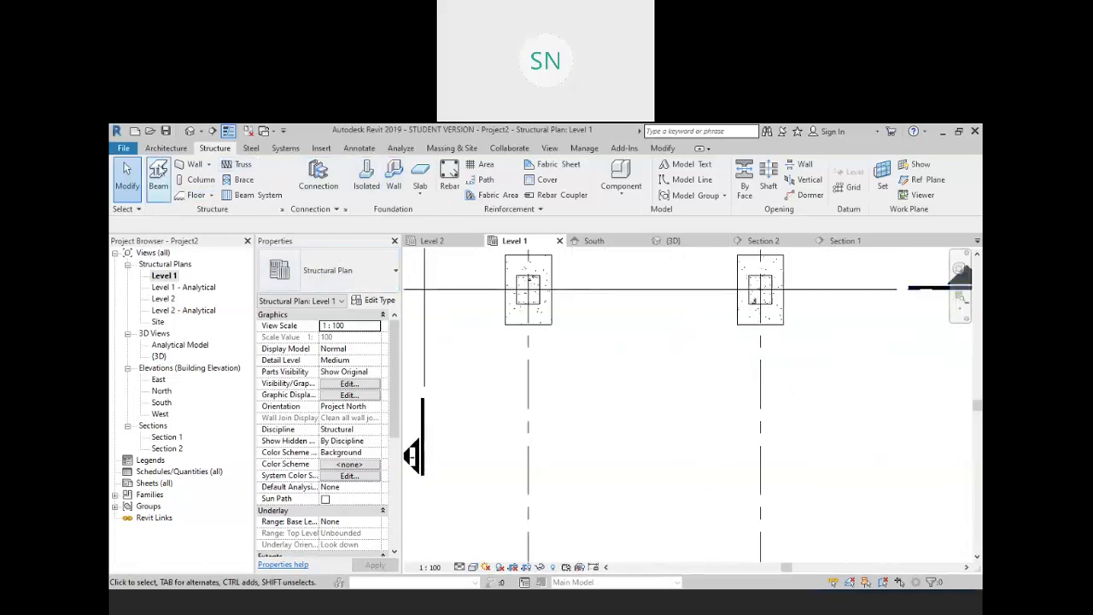
click(195, 194)
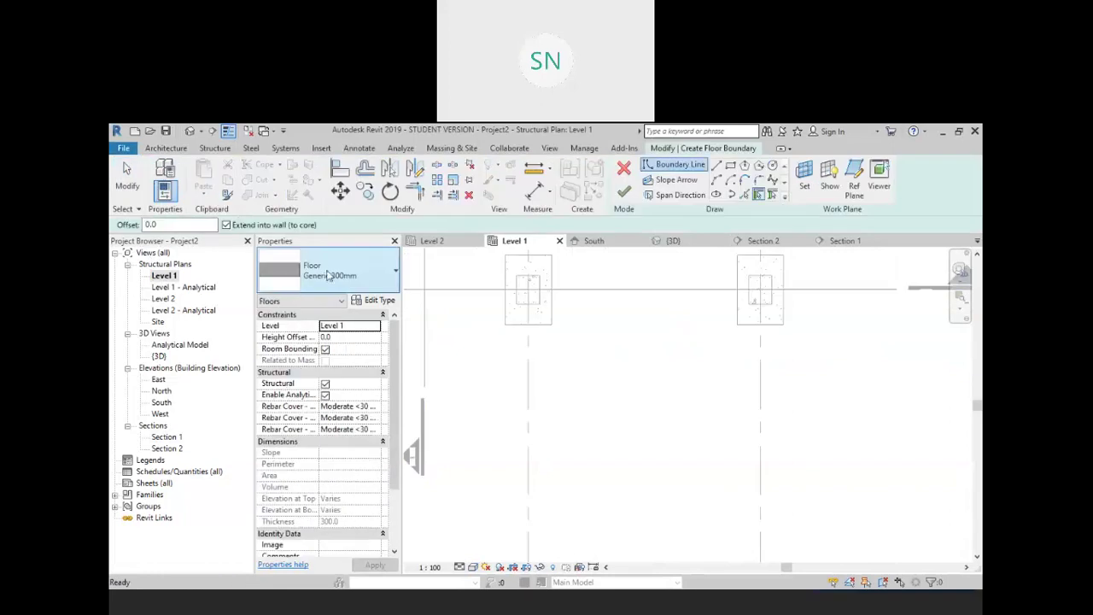
click(375, 280)
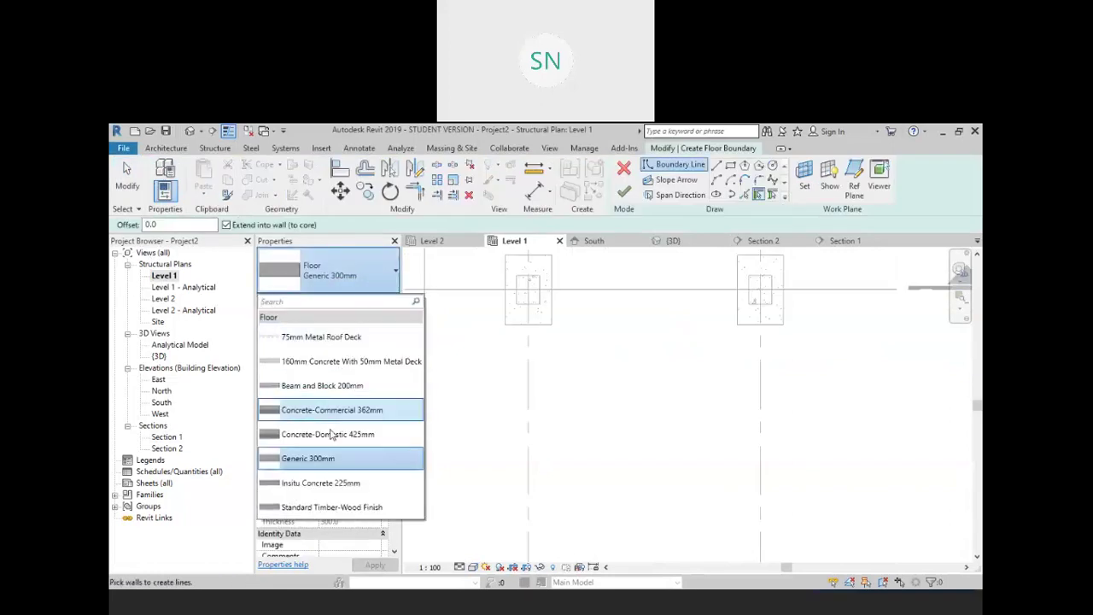
click(328, 463)
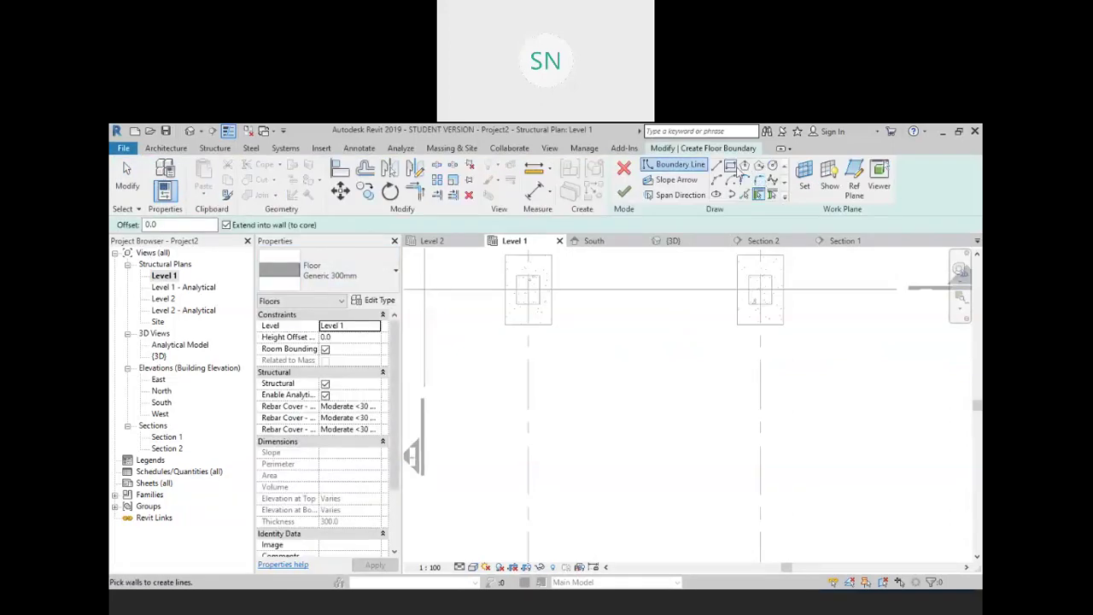
Sketch a rectangular floor boundary about 4100 x 3300 mm between grids 2 and 3, south of the columns, and finish the floor
click(730, 165)
click(583, 357)
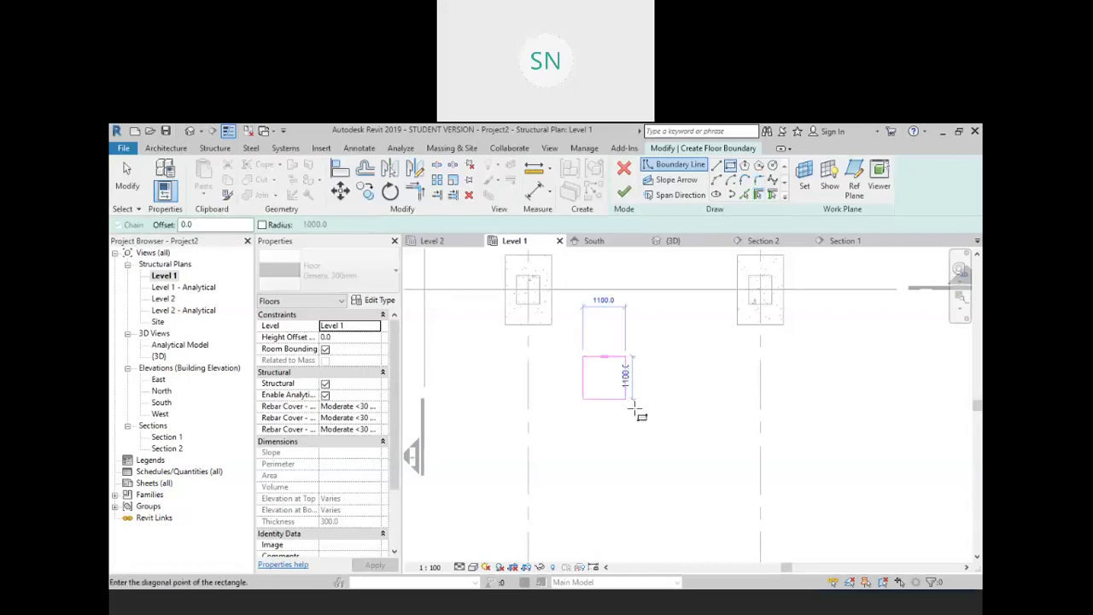
click(739, 485)
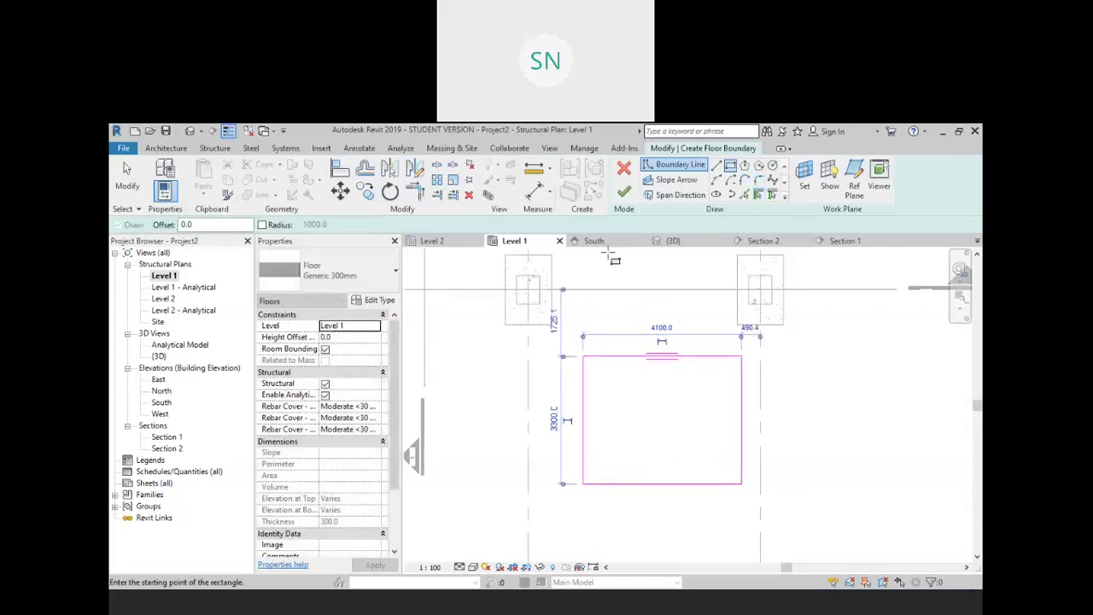
click(623, 191)
right_click(841, 301)
click(879, 314)
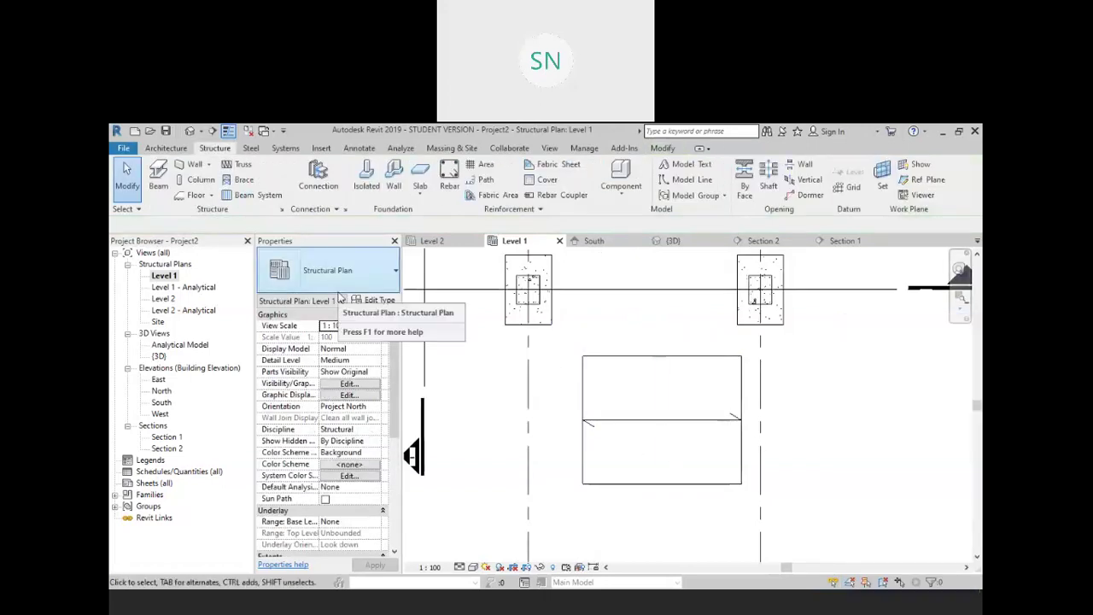
Add structural area reinforcement to the new floor with a rectangular boundary matching its 4100 x 3300 mm outline, and finish the sketch
scroll(670, 437, up, 2)
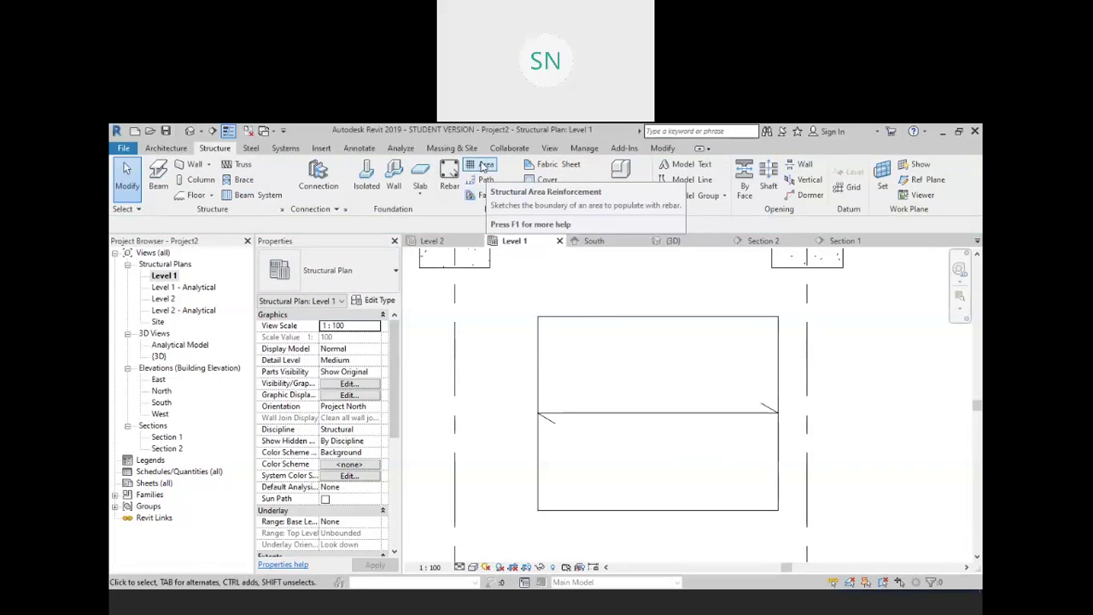
click(483, 165)
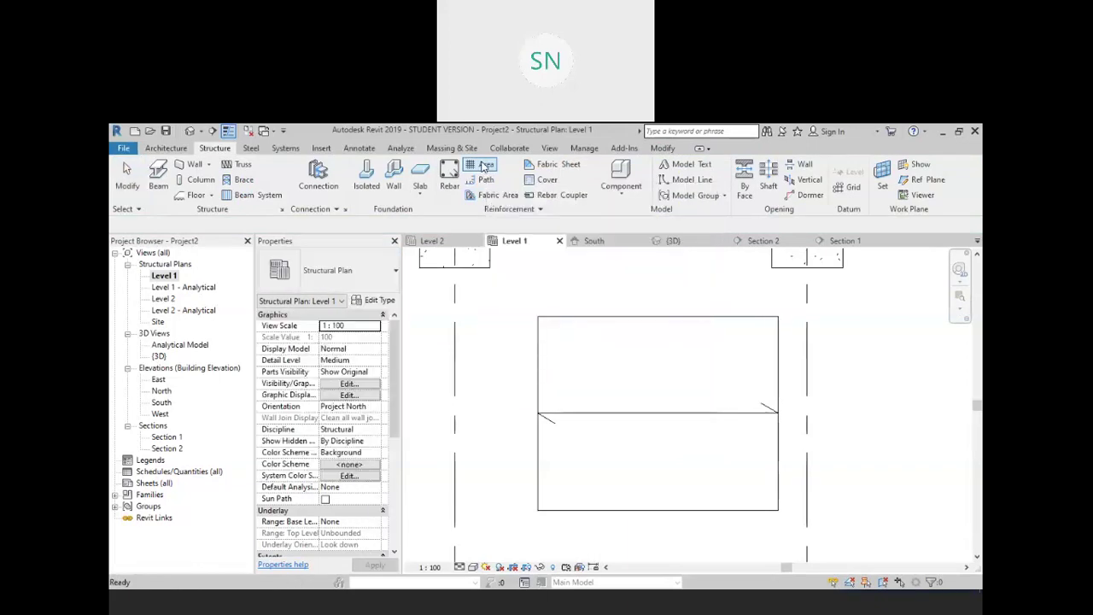
click(557, 316)
click(733, 165)
click(538, 318)
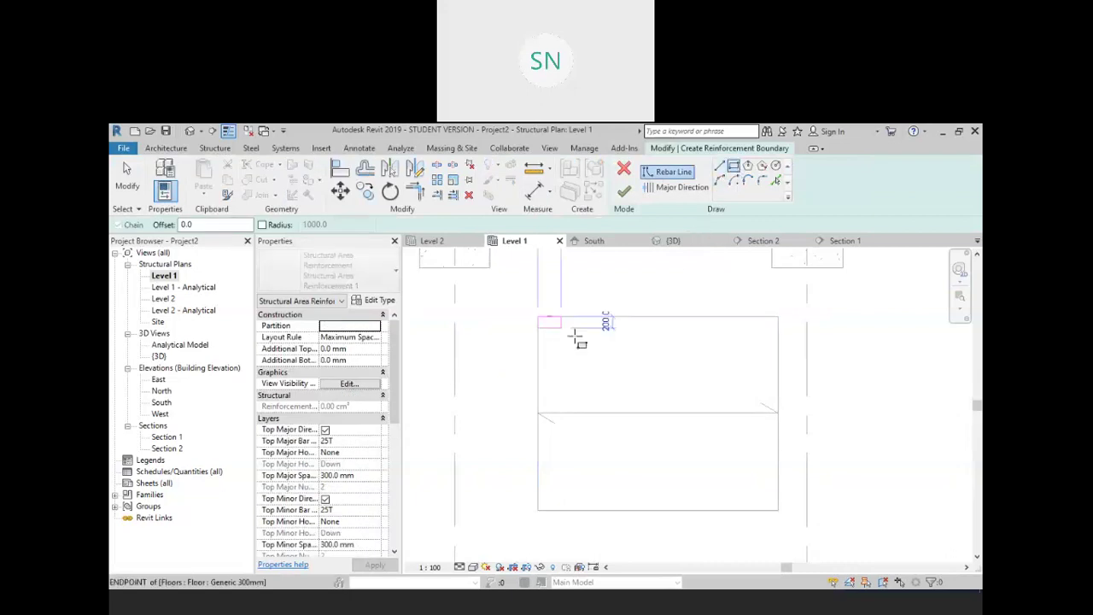
click(779, 510)
click(623, 192)
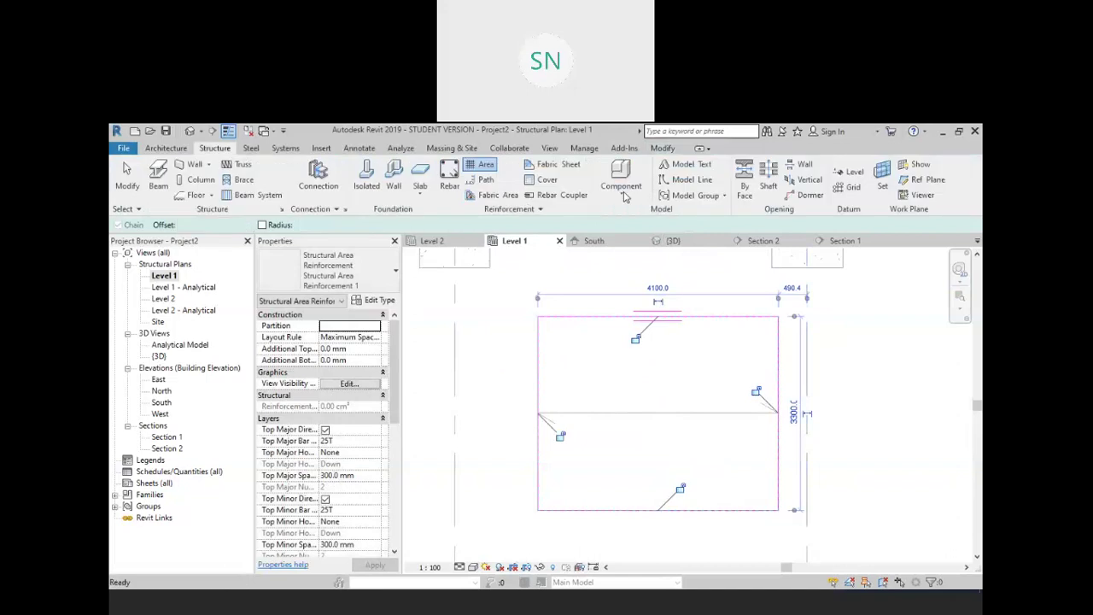
Leave the area reinforcement command and open the default 3D view close up on the new slab
right_click(871, 293)
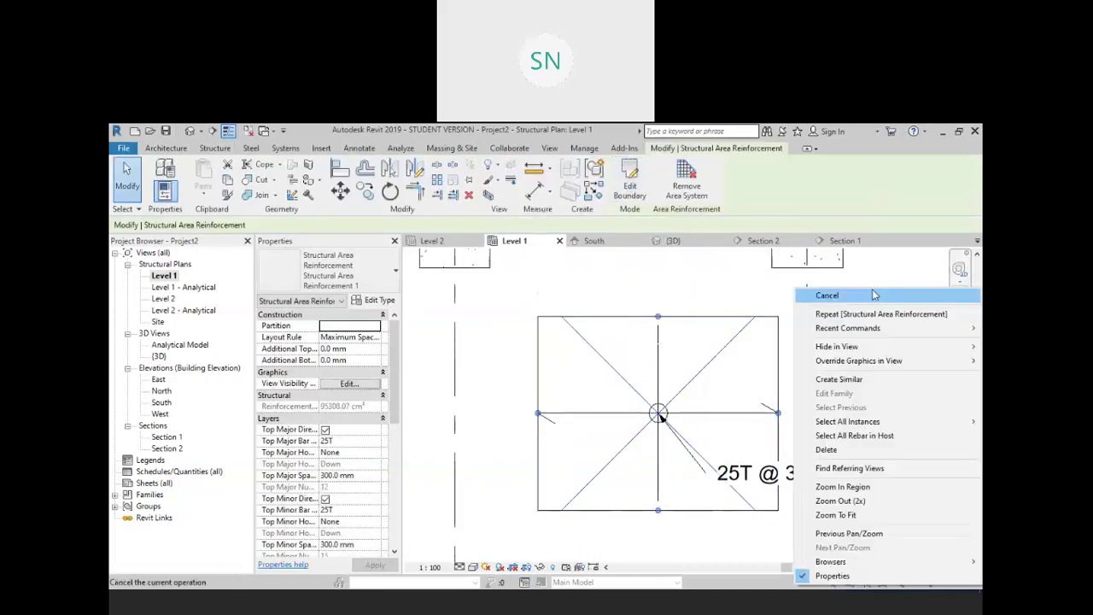
click(879, 296)
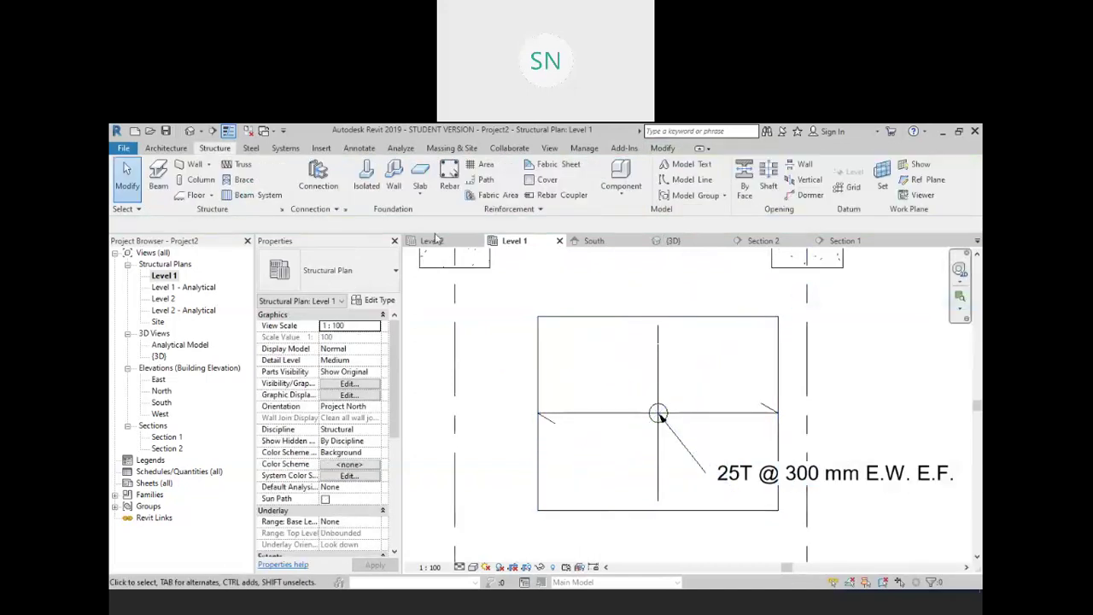
click(192, 131)
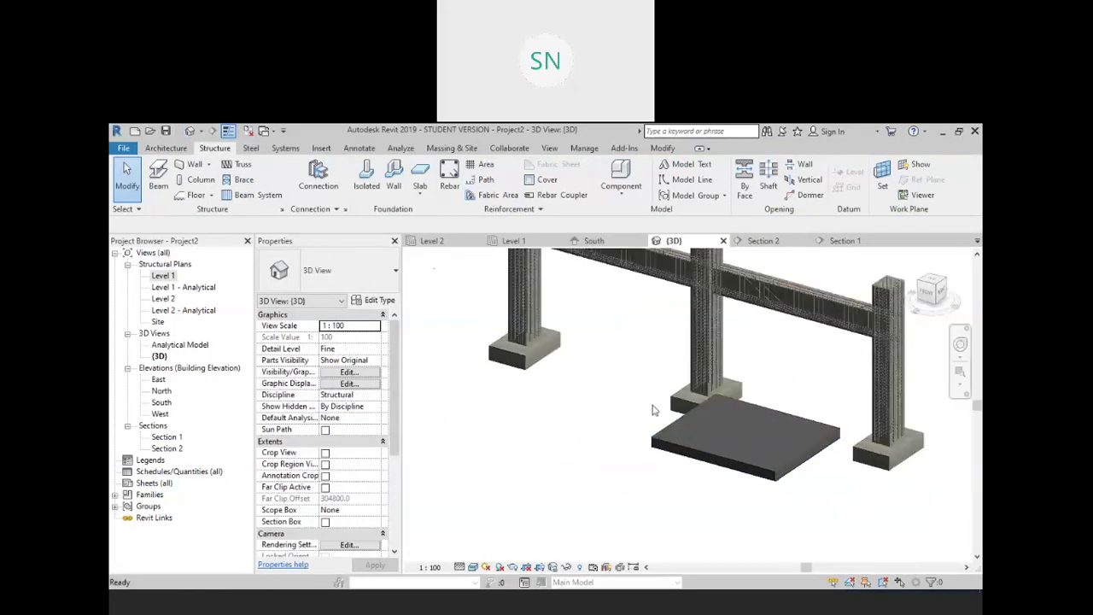
scroll(747, 435, up, 5)
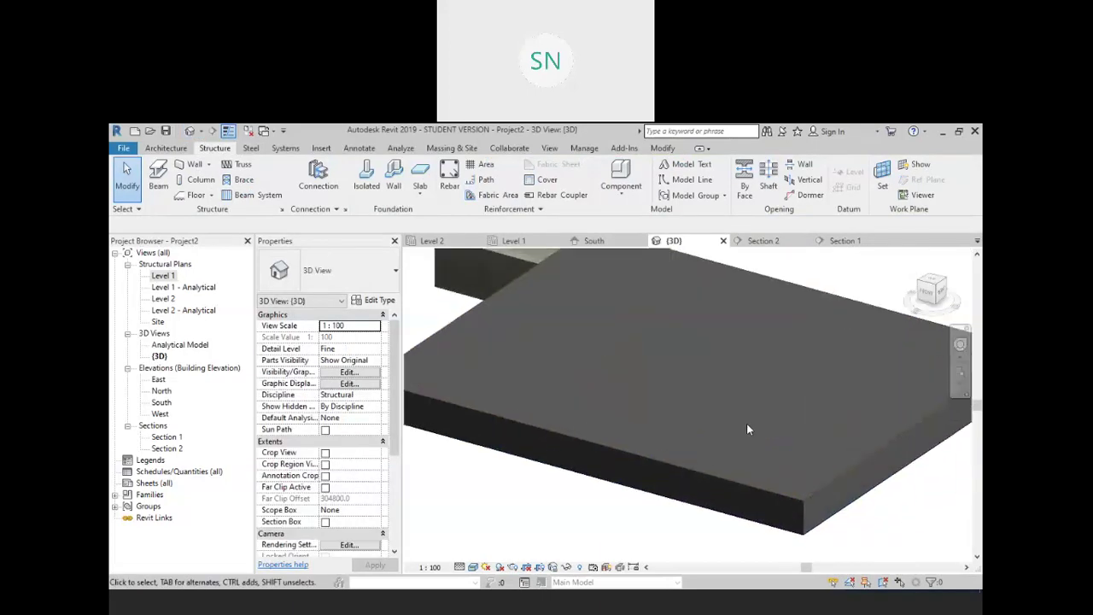
Set the slab's area reinforcement to be shown unobscured and as solid in the {3D} view
click(772, 461)
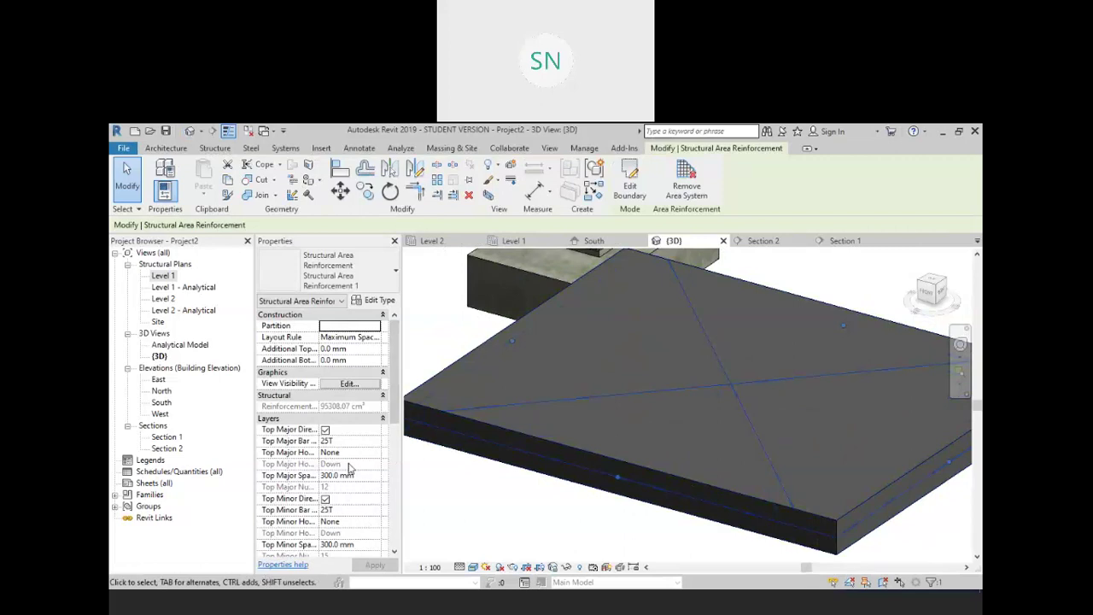
click(348, 383)
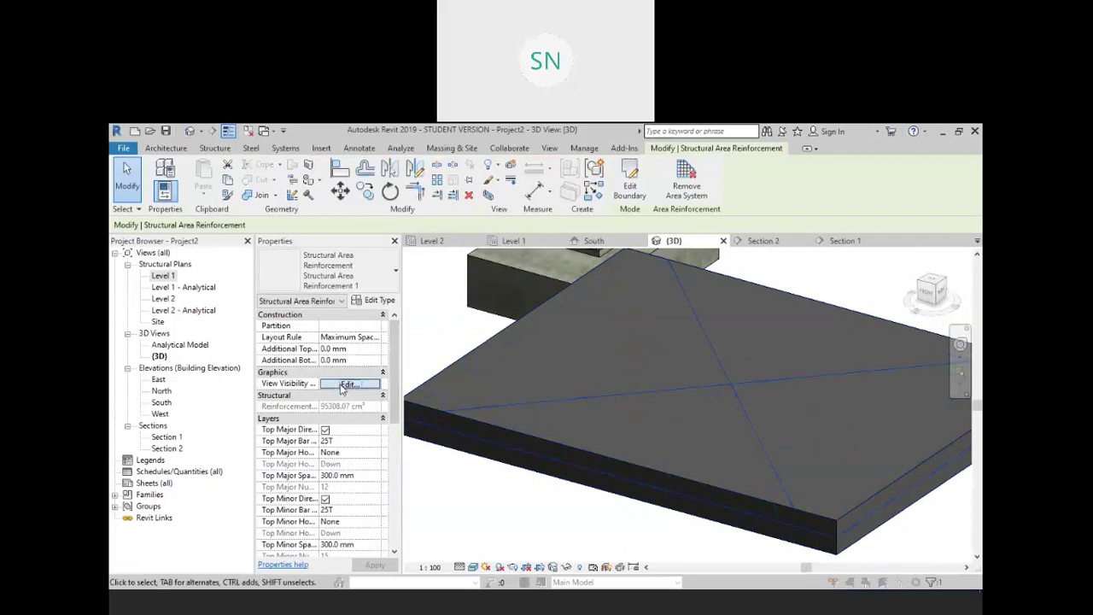
click(588, 300)
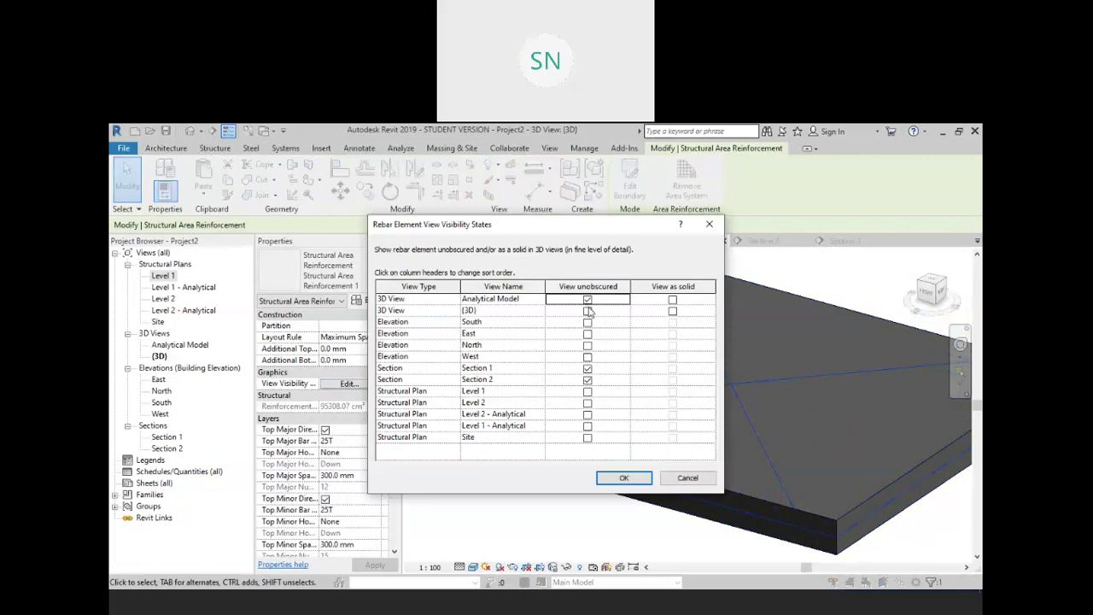
click(587, 311)
click(673, 311)
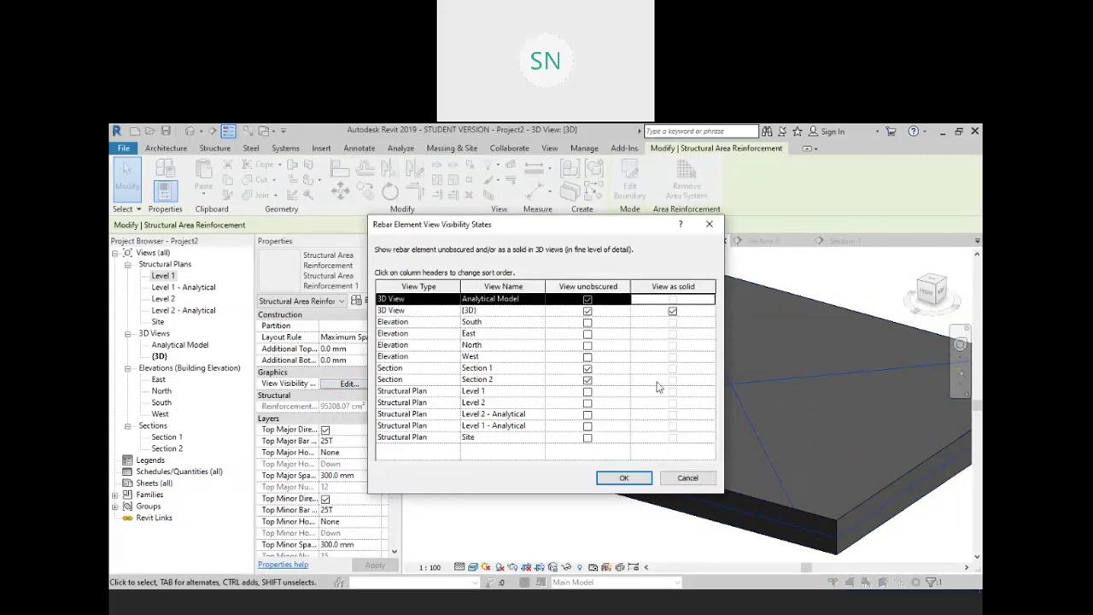
click(631, 478)
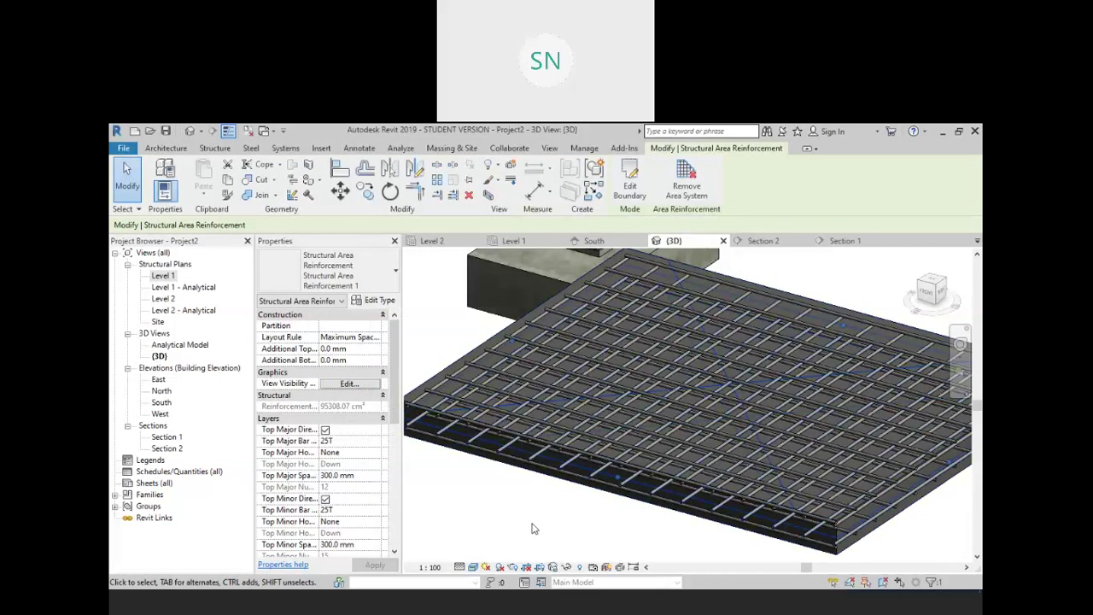
Examine the slab's top and bottom bar layers from several angles in the 3D view
click(531, 528)
middle_drag(561, 518, 627, 517)
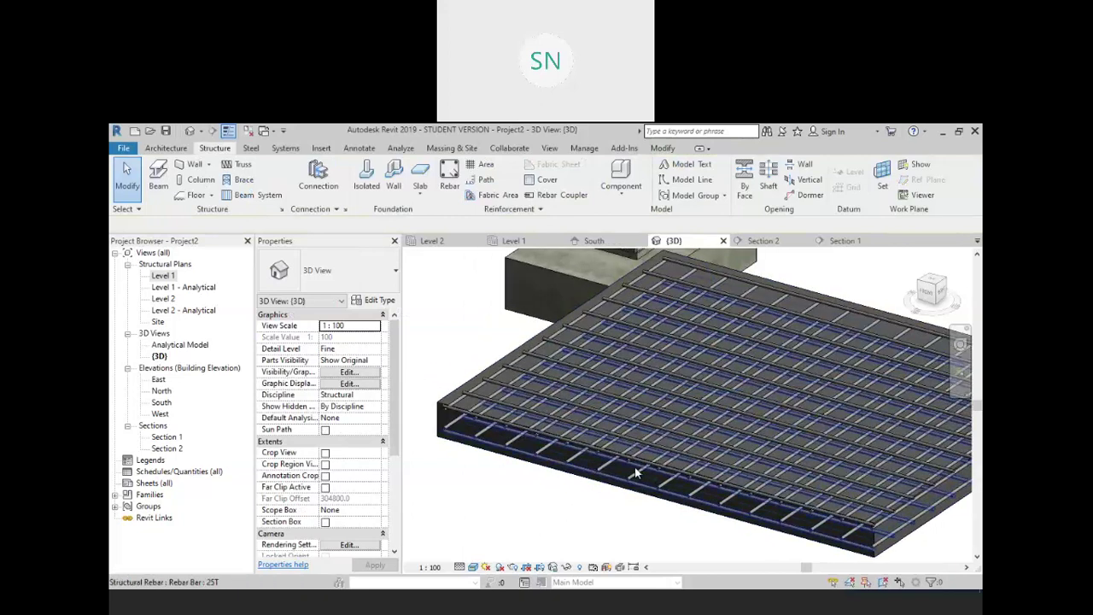
shift+middle_drag(634, 464, 667, 461)
scroll(566, 332, up, 5)
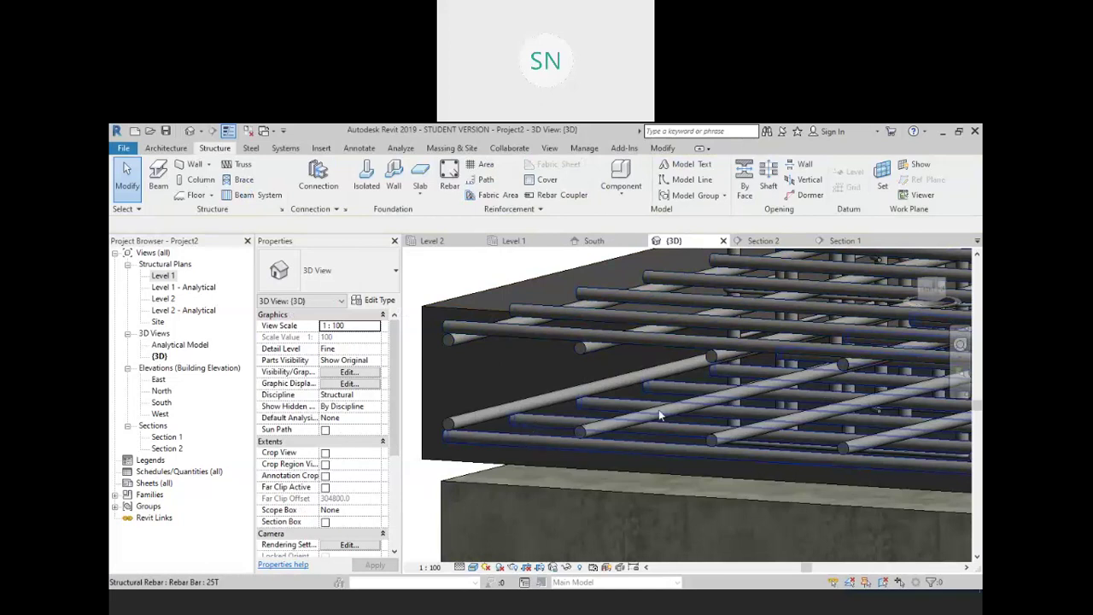
scroll(658, 409, down, 5)
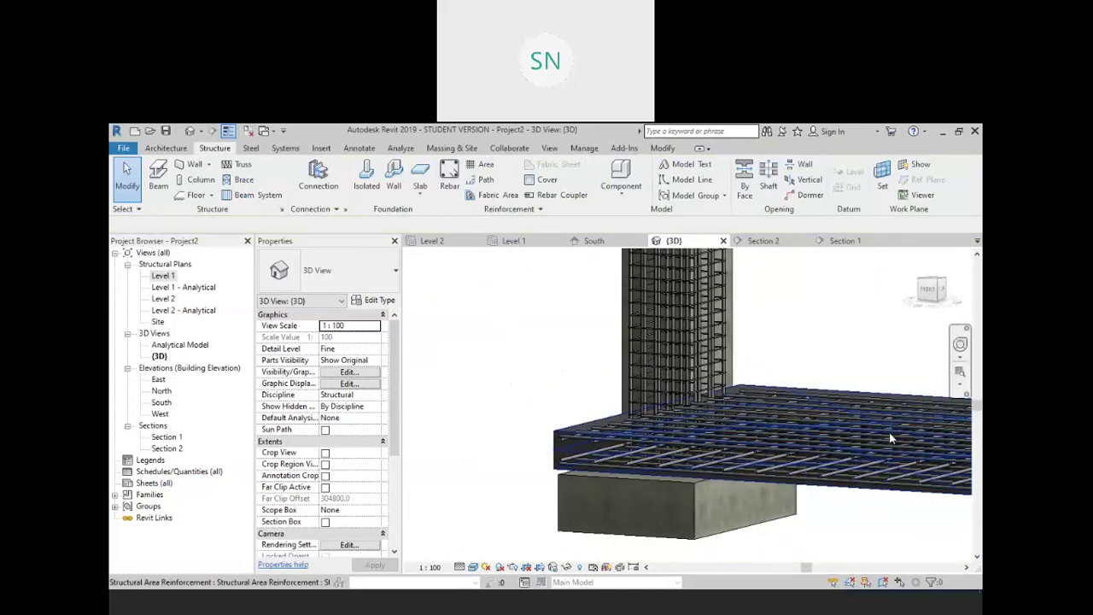
shift+middle_drag(580, 470, 854, 419)
Try the slab's area reinforcement without its top major direction bars, and re-enable that layer
click(839, 393)
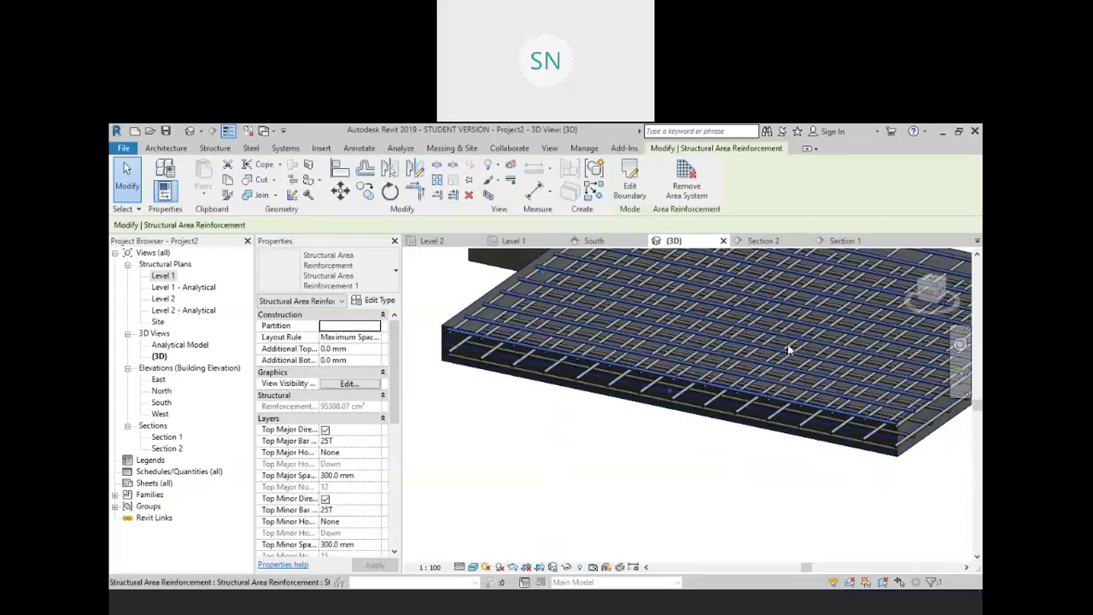
shift+middle_drag(702, 470, 512, 359)
scroll(537, 368, up, 6)
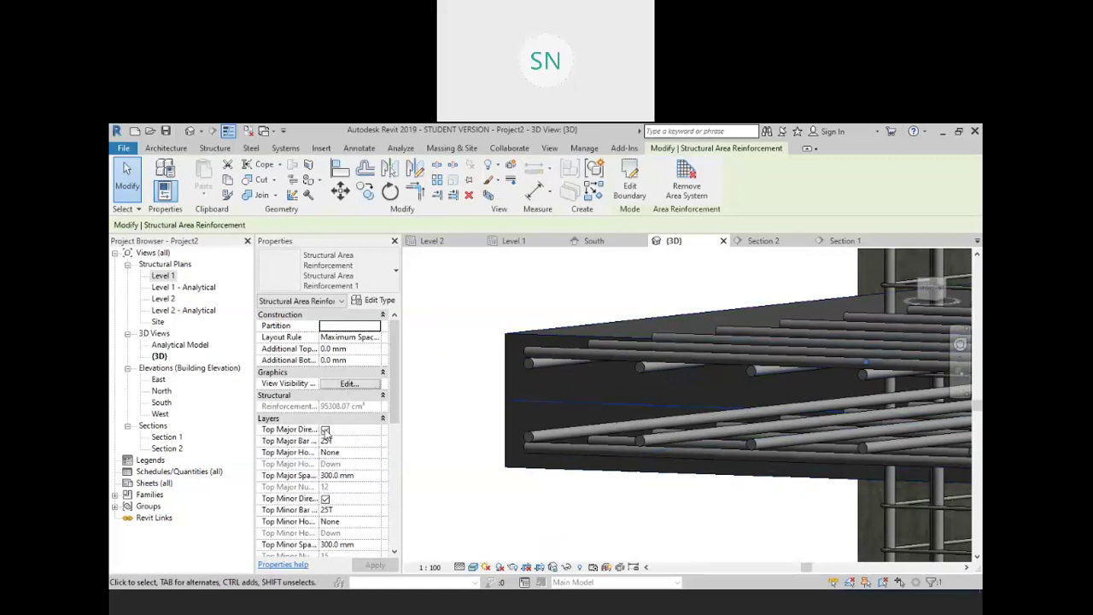
click(324, 430)
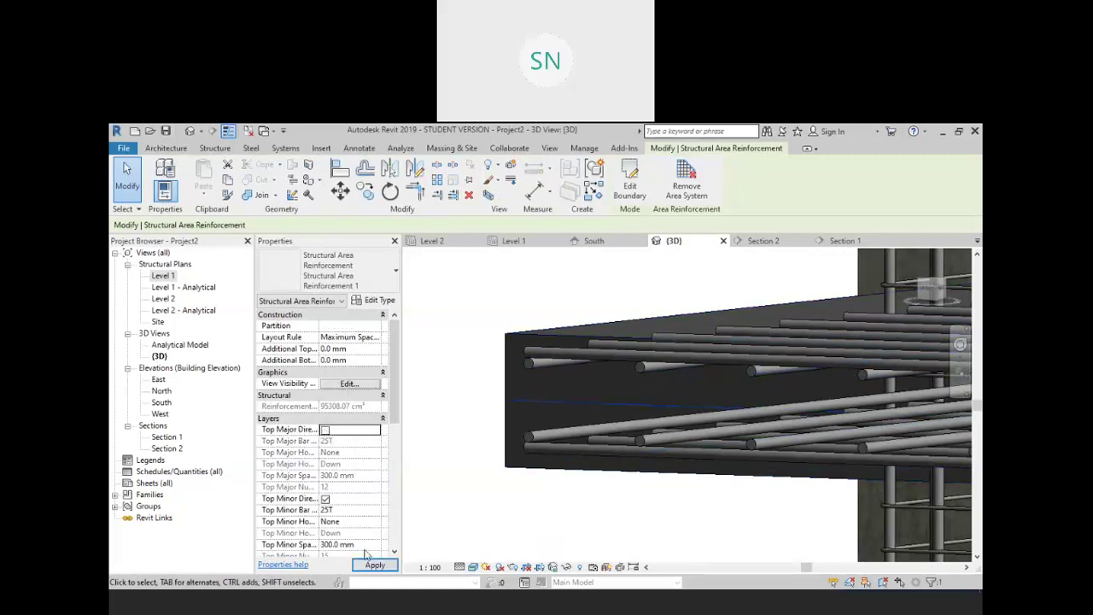
click(373, 565)
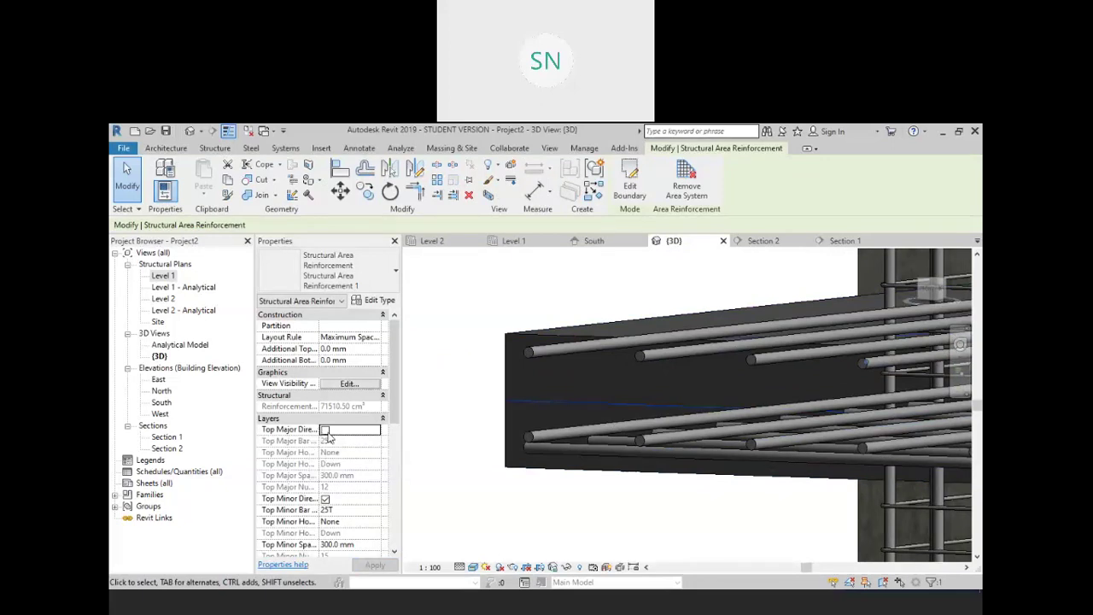
click(325, 431)
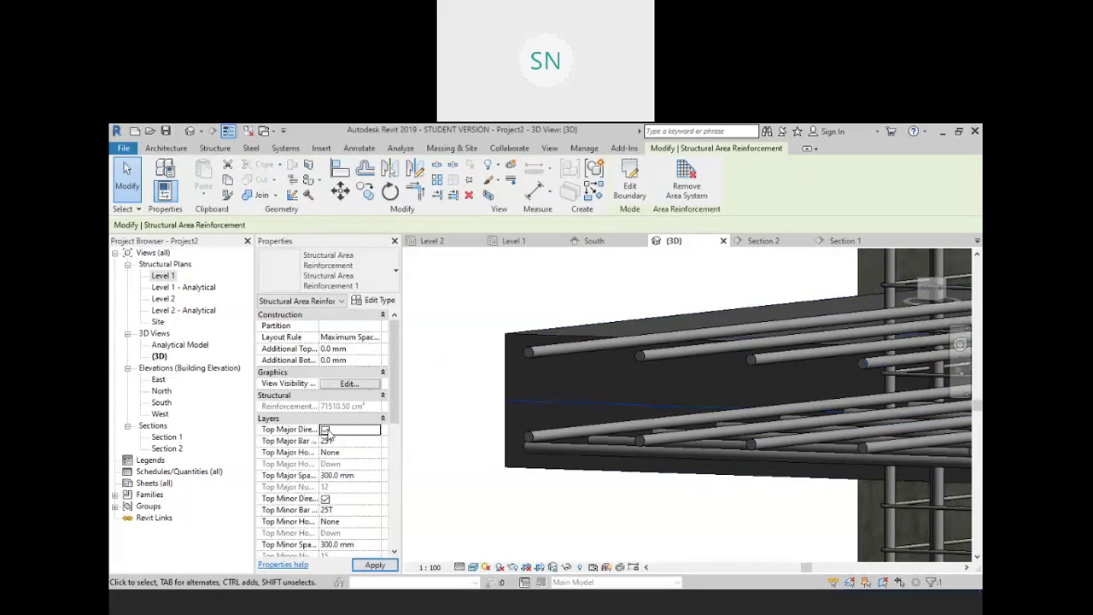
Set the top major hook type of the area reinforcement to Standard Hook - 90 deg. and apply it
click(335, 441)
click(341, 453)
click(374, 454)
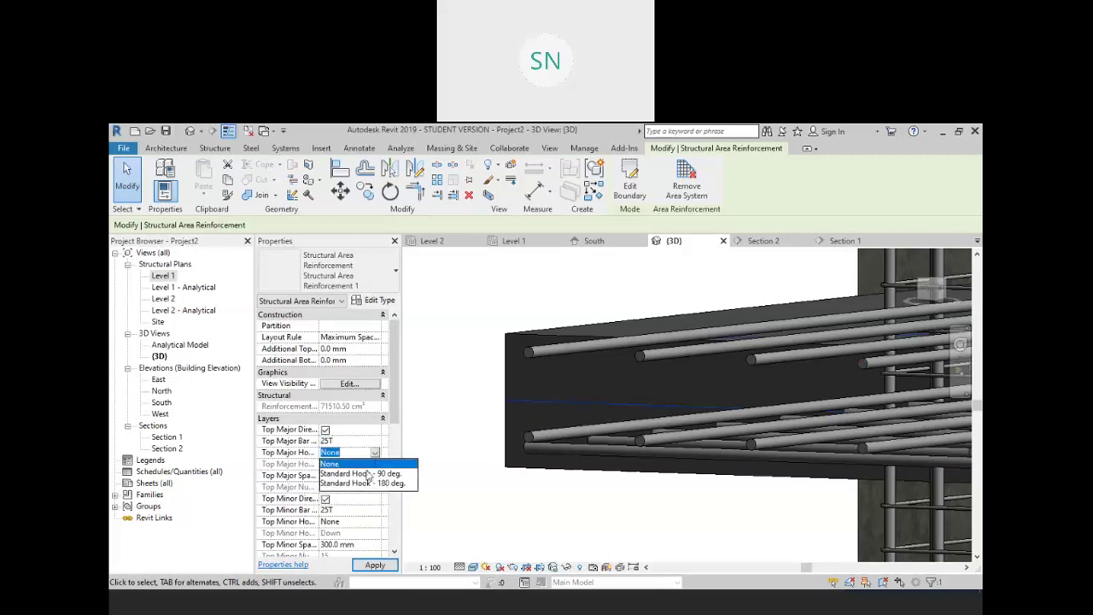
click(368, 473)
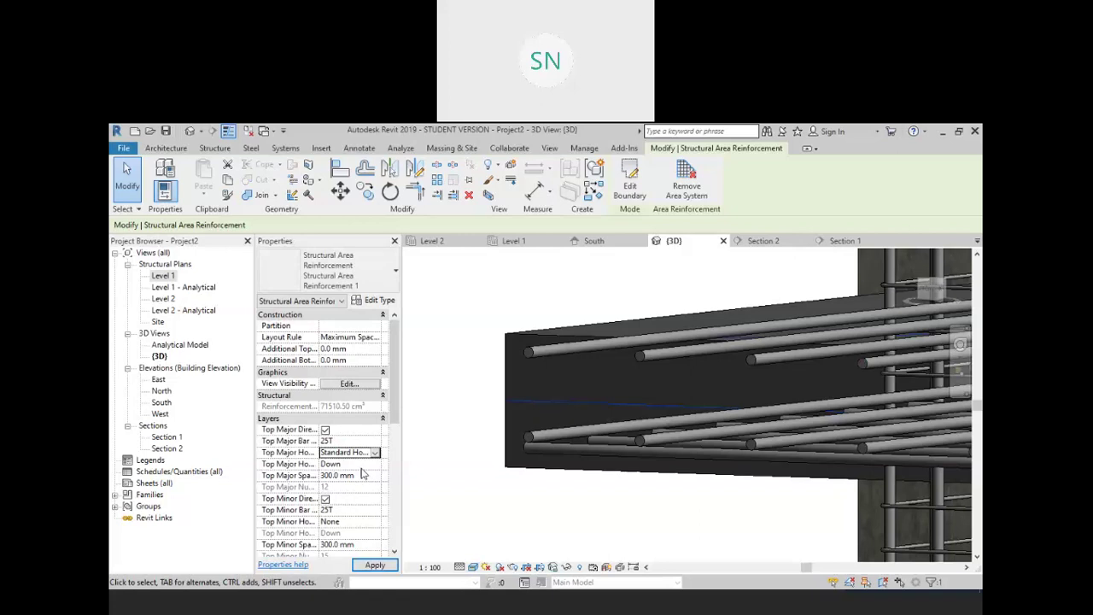
click(375, 565)
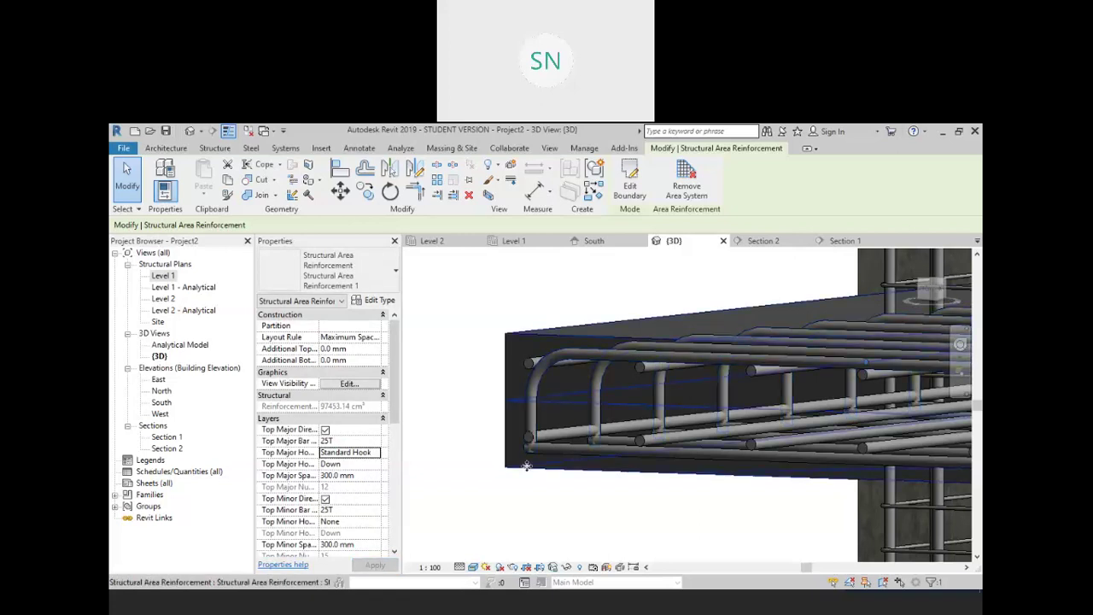
Try a top major spacing of 500 mm on the area reinforcement and restore it to 300 mm
click(375, 475)
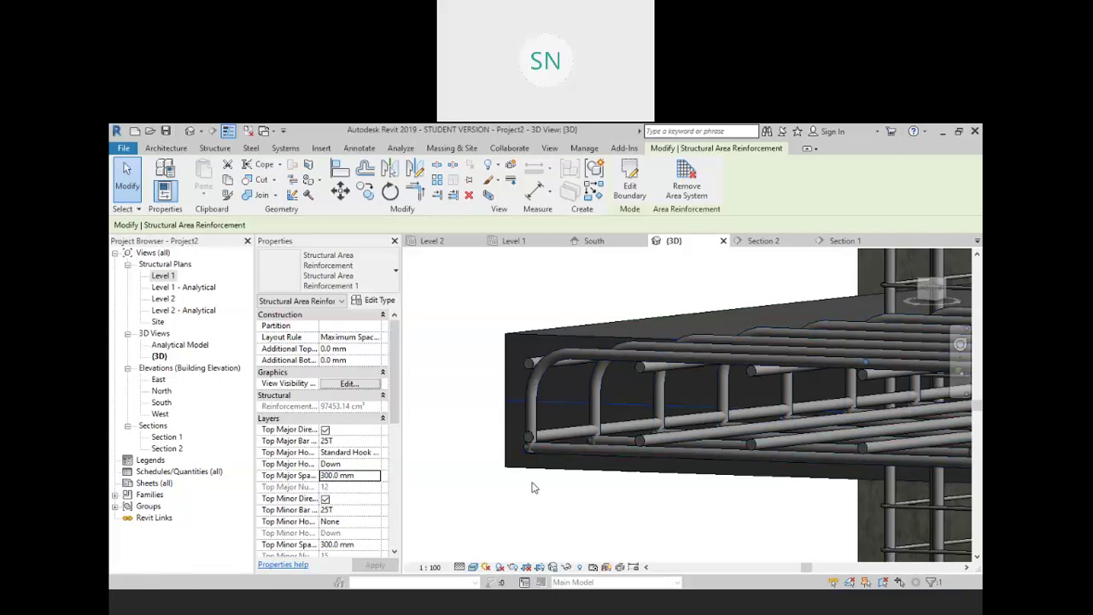
click(368, 475)
text(500)
click(375, 566)
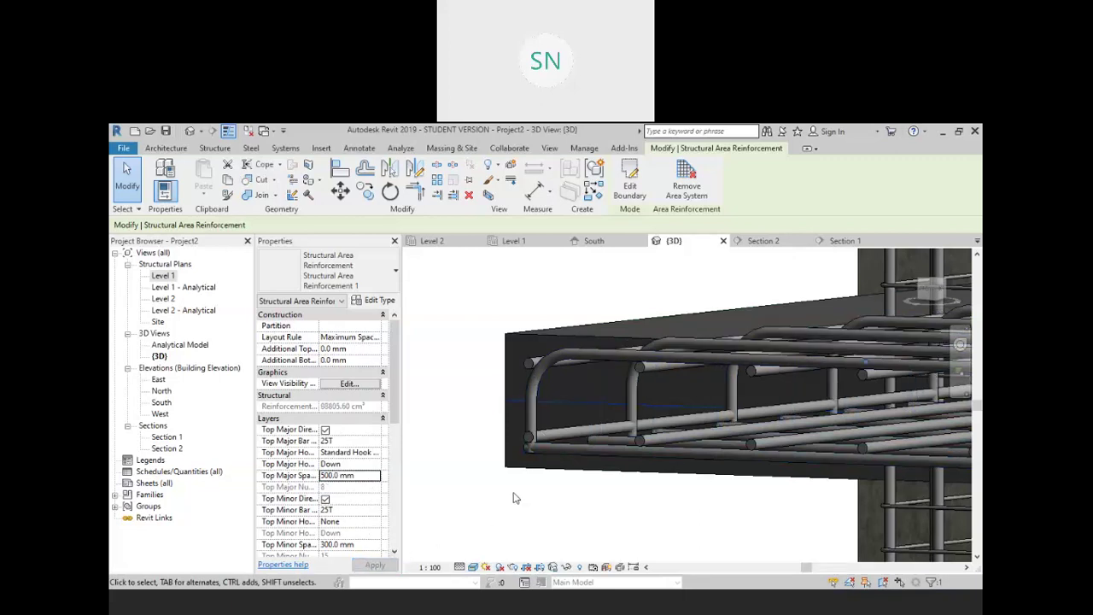
click(289, 477)
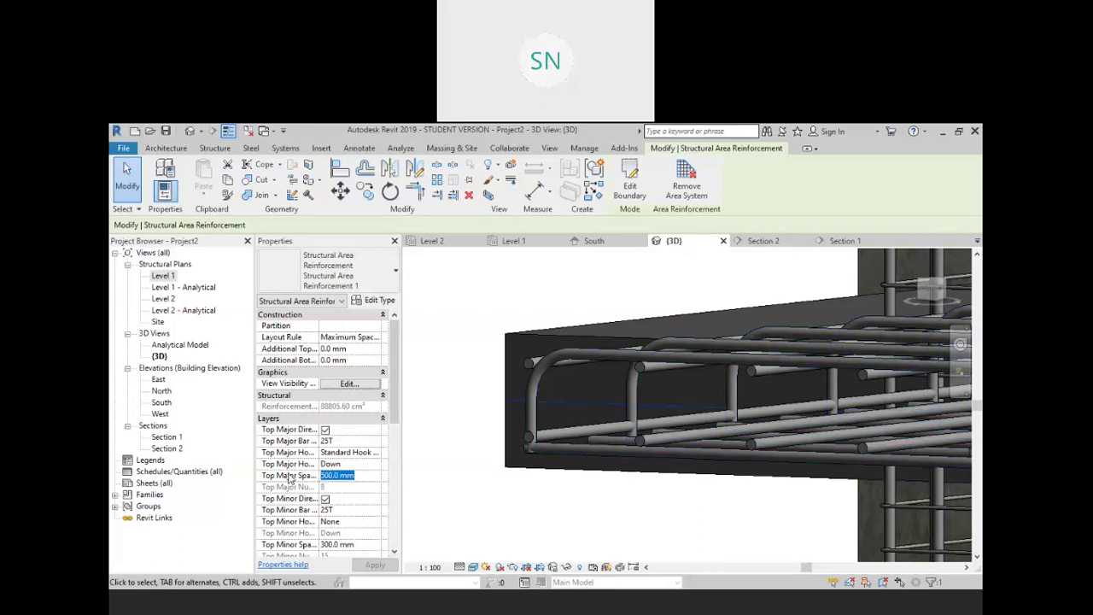
text(300)
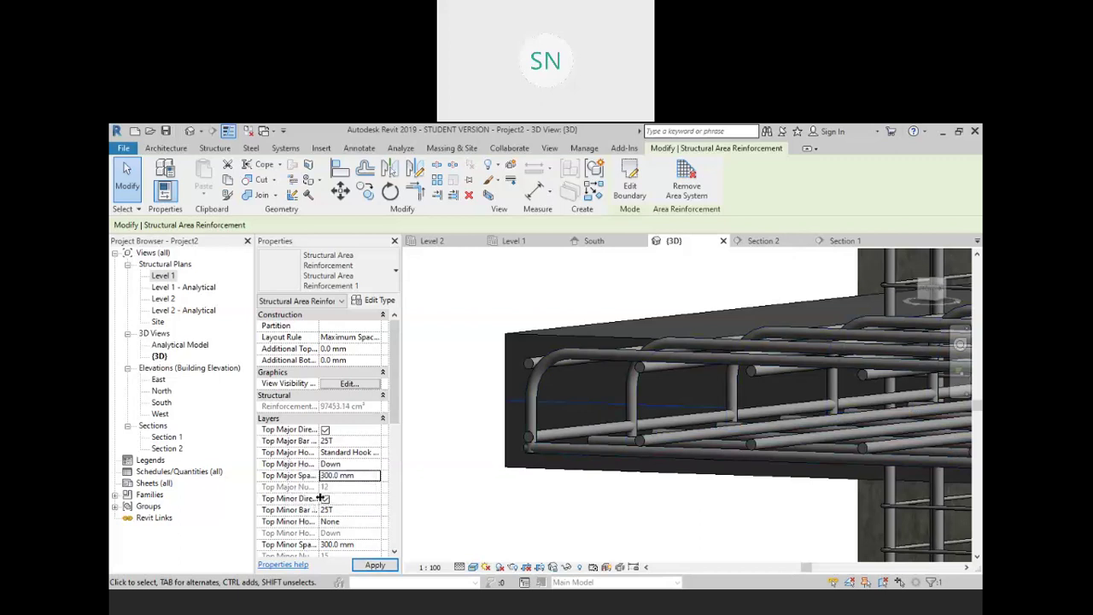
Switch the top minor direction bars off and back on, and set their bar type to 6R
click(326, 499)
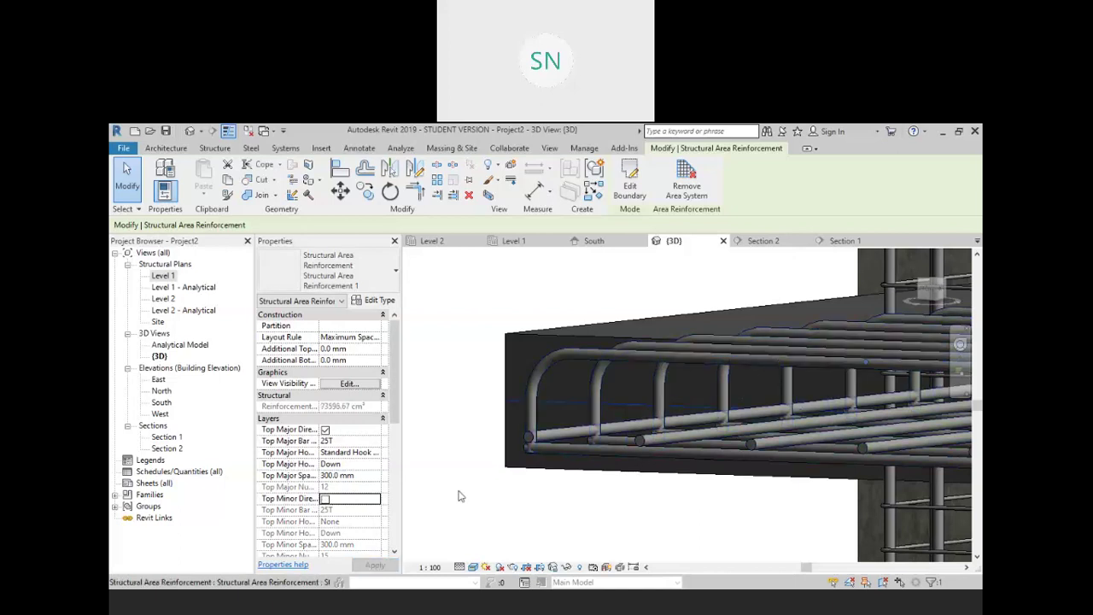
click(325, 499)
click(350, 509)
click(374, 511)
scroll(336, 530, up, 4)
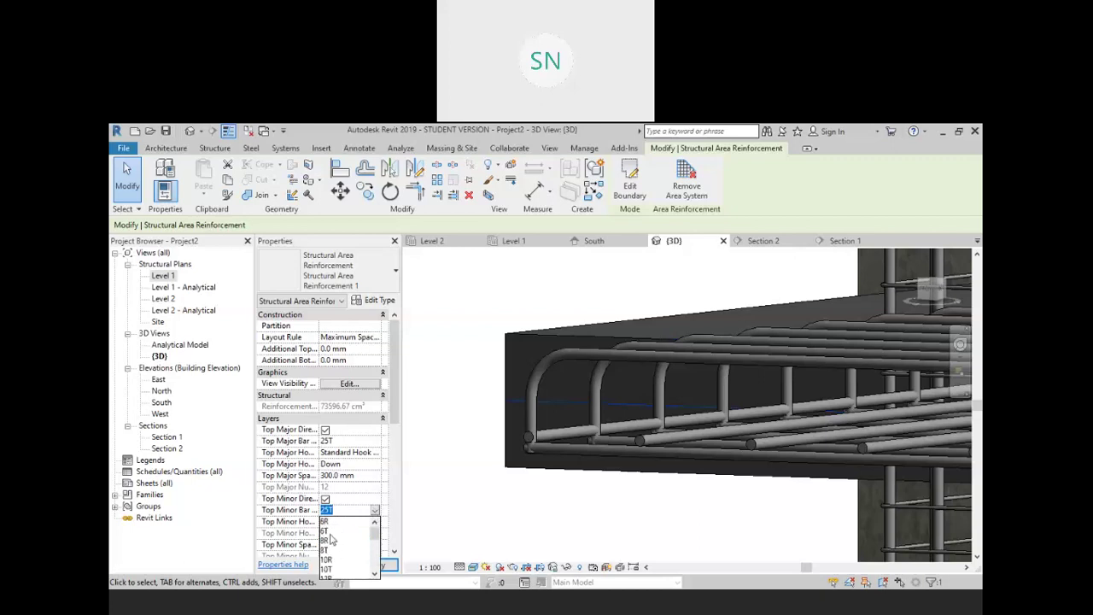
click(325, 523)
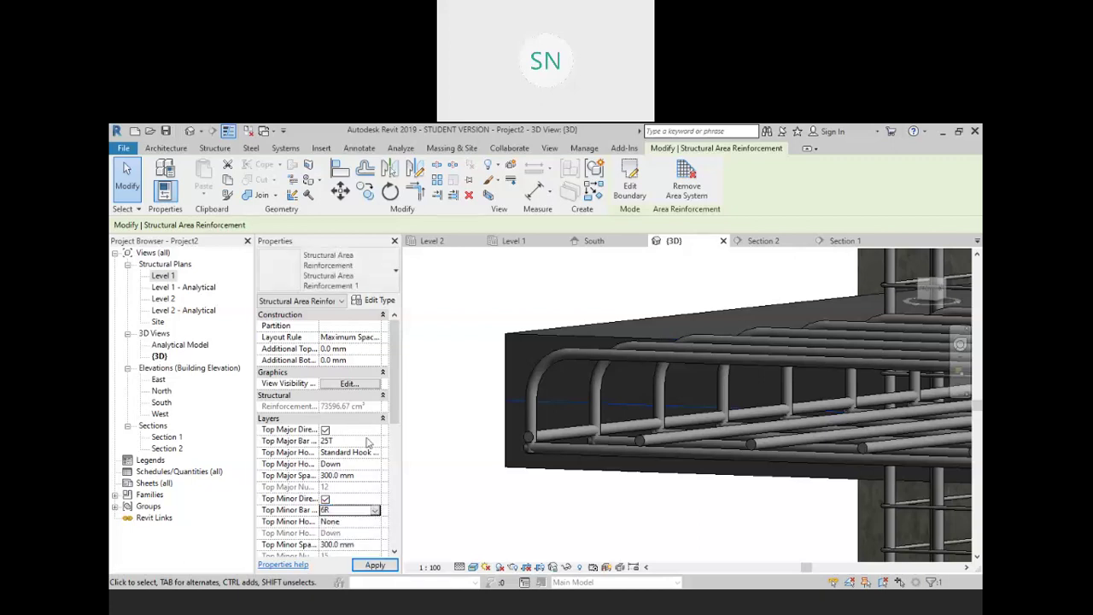
Set the top major bar type to 8R, apply it, and view the changed top bars at the slab edge
click(375, 441)
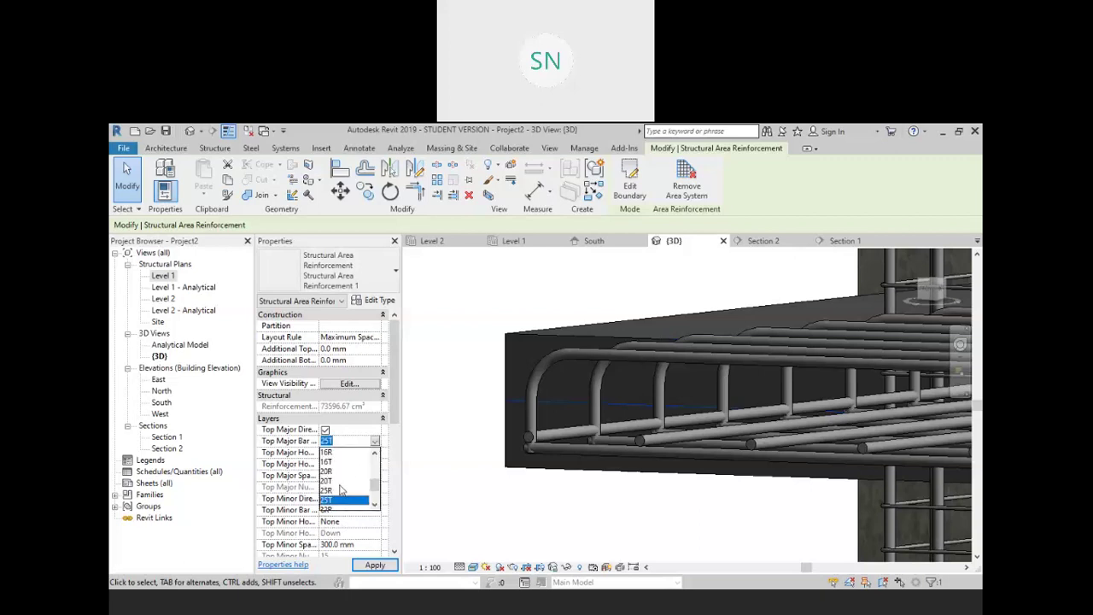
scroll(340, 488, up, 3)
click(329, 473)
click(374, 565)
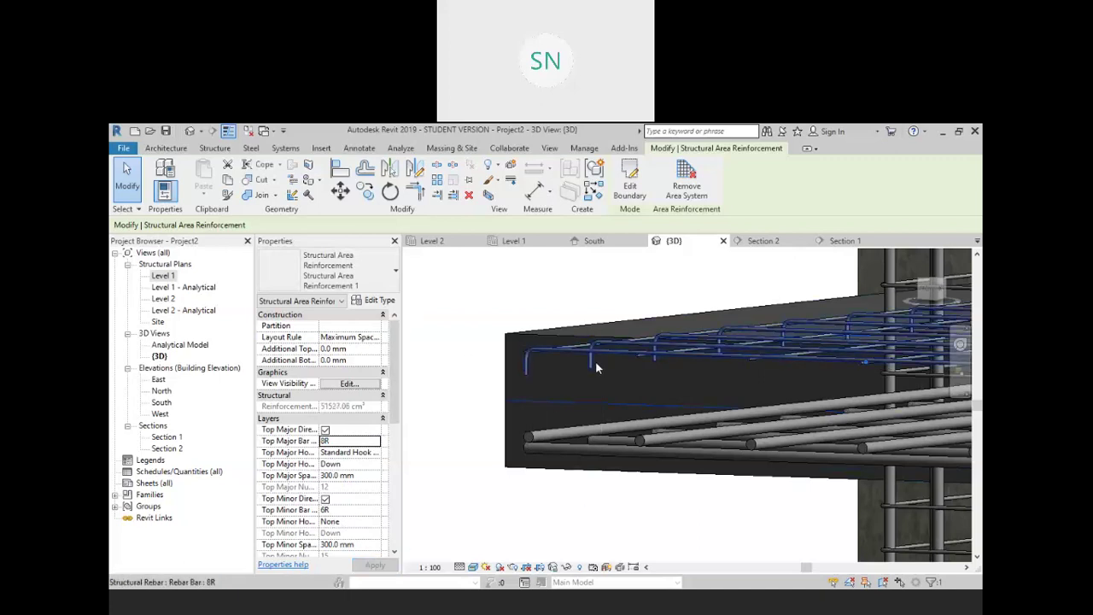
shift+middle_drag(596, 365, 385, 482)
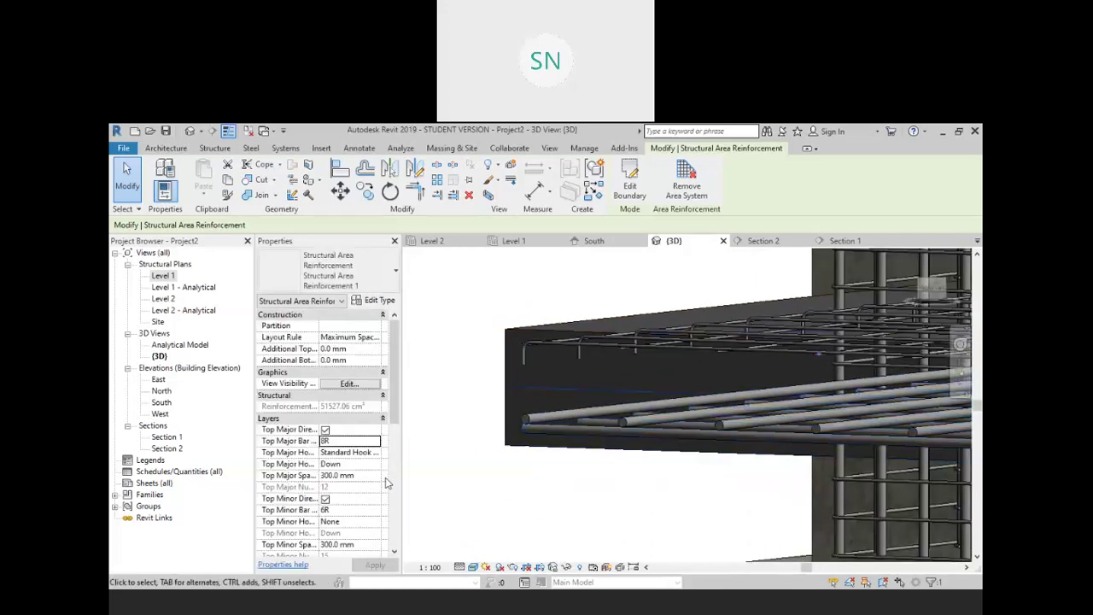
Turn off both the top major and top minor direction layers of the area reinforcement
mouse_move(395, 405)
mouse_down()
mouse_move(396, 474)
mouse_move(392, 402)
mouse_move(394, 423)
mouse_up()
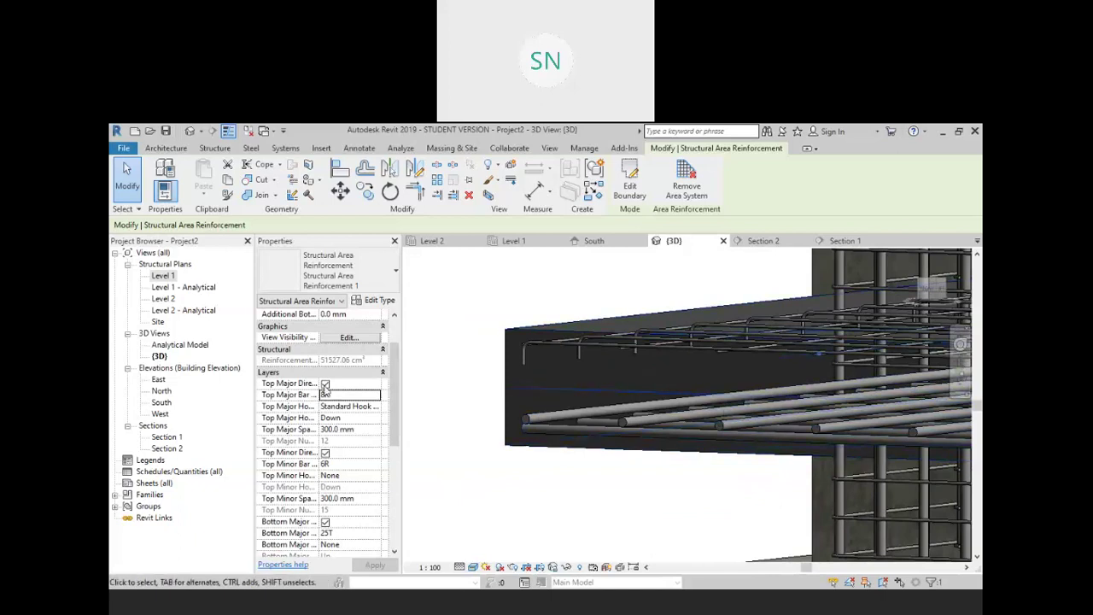
click(325, 385)
click(325, 452)
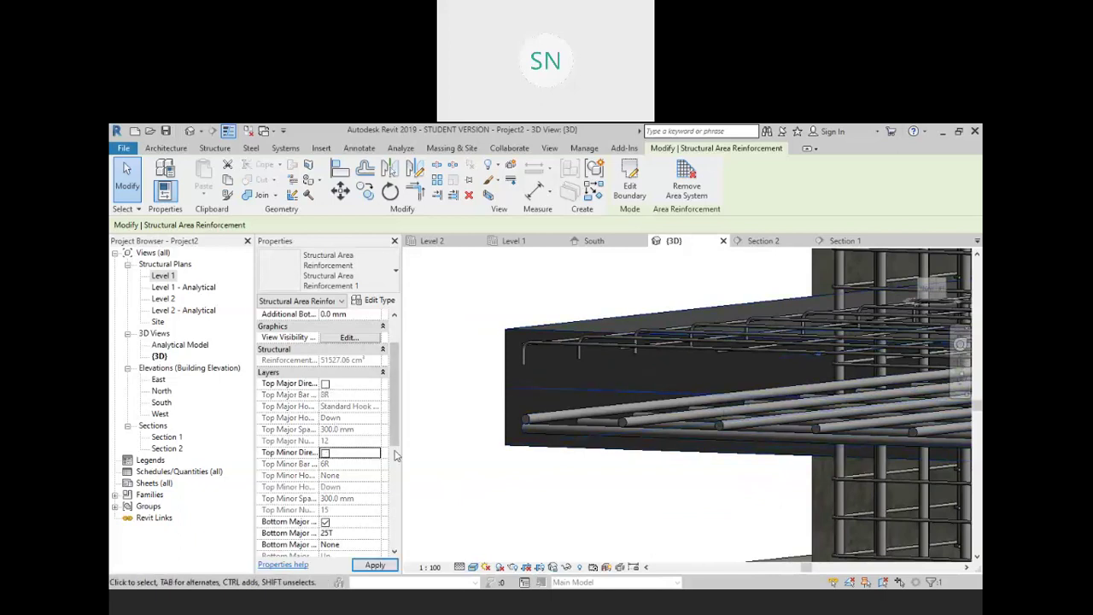
Set the bottom major bar type of the area reinforcement to 10R
scroll(394, 461, down, 2)
scroll(394, 465, down, 1)
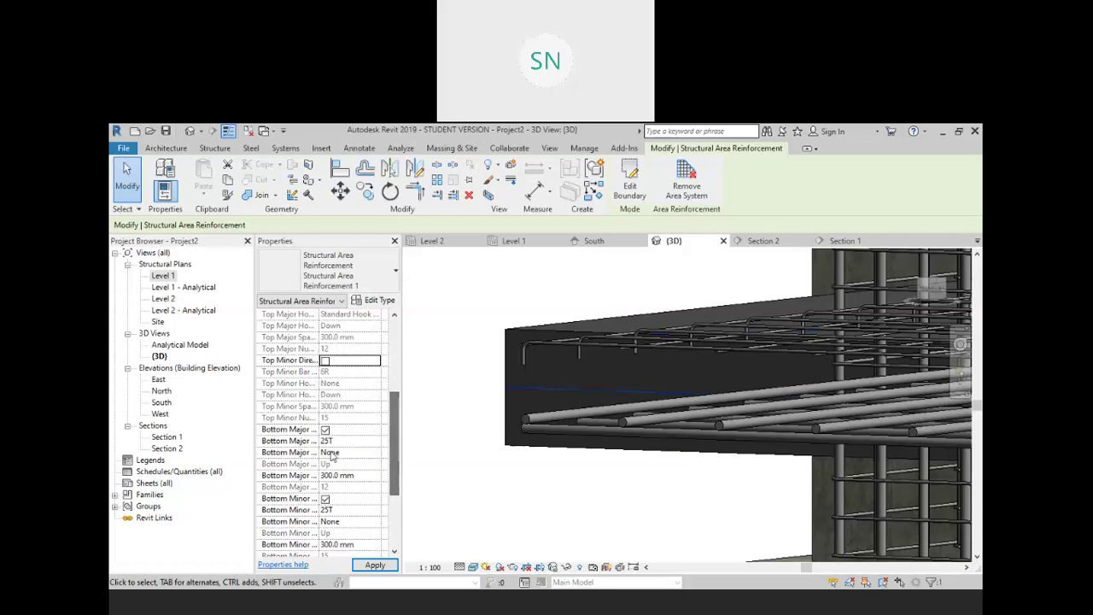
click(376, 441)
click(374, 441)
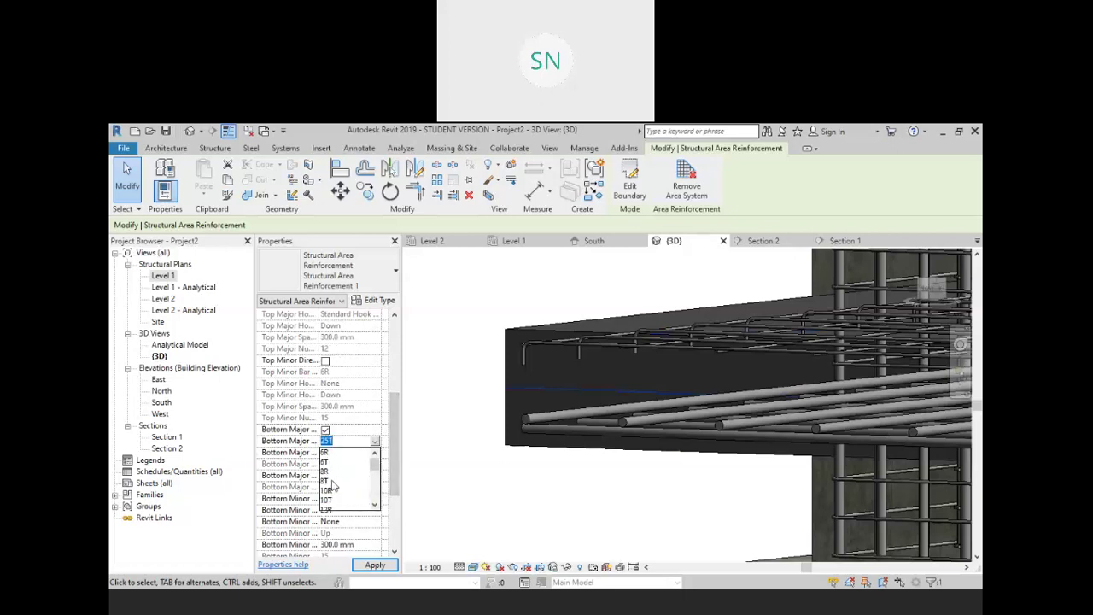
click(334, 491)
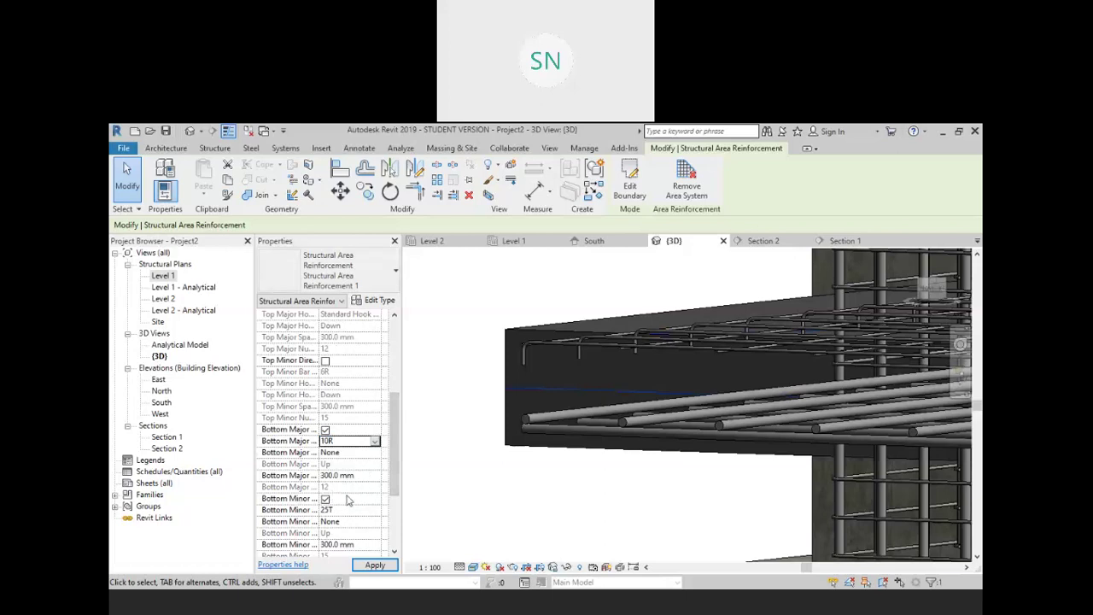
Set the bottom minor bar type of the area reinforcement to 8R
click(368, 510)
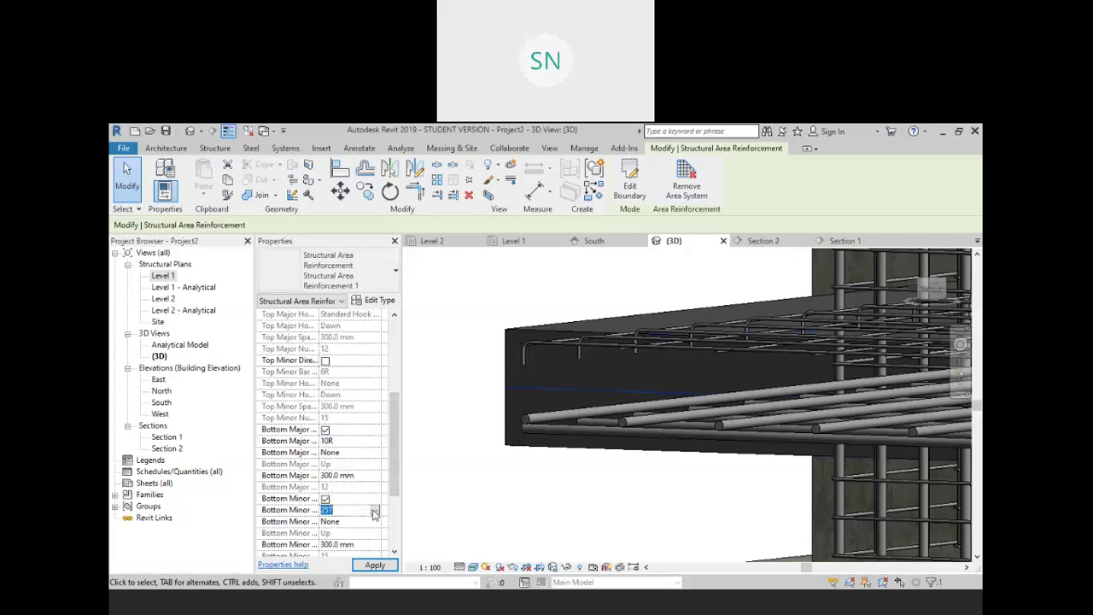
click(374, 512)
scroll(345, 537, up, 3)
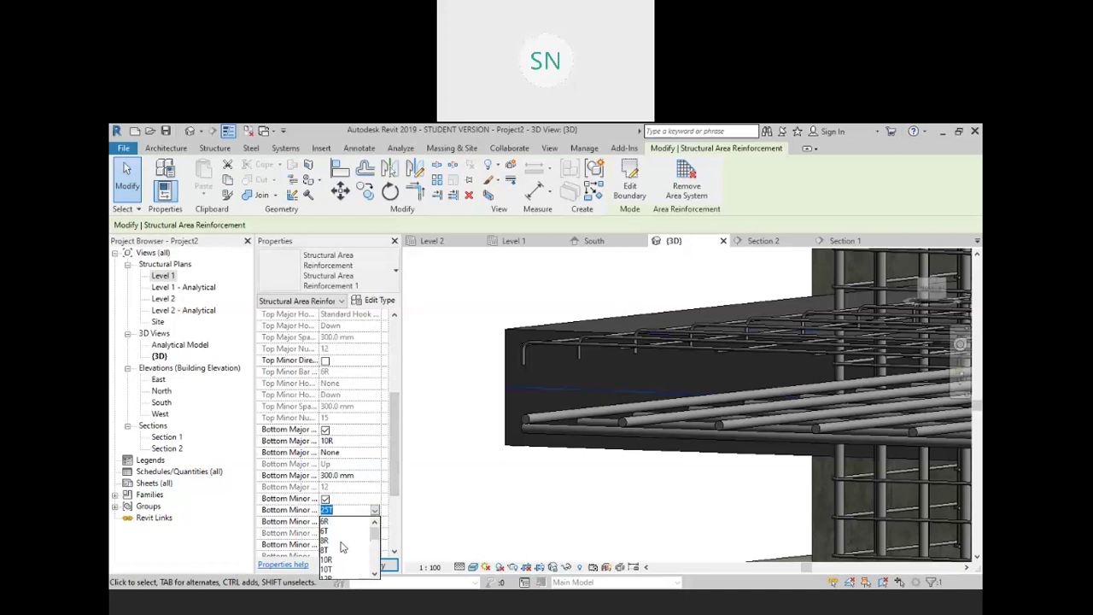
click(325, 541)
Set the bottom major and bottom minor bar spacing to 100 mm and apply the changes
click(355, 475)
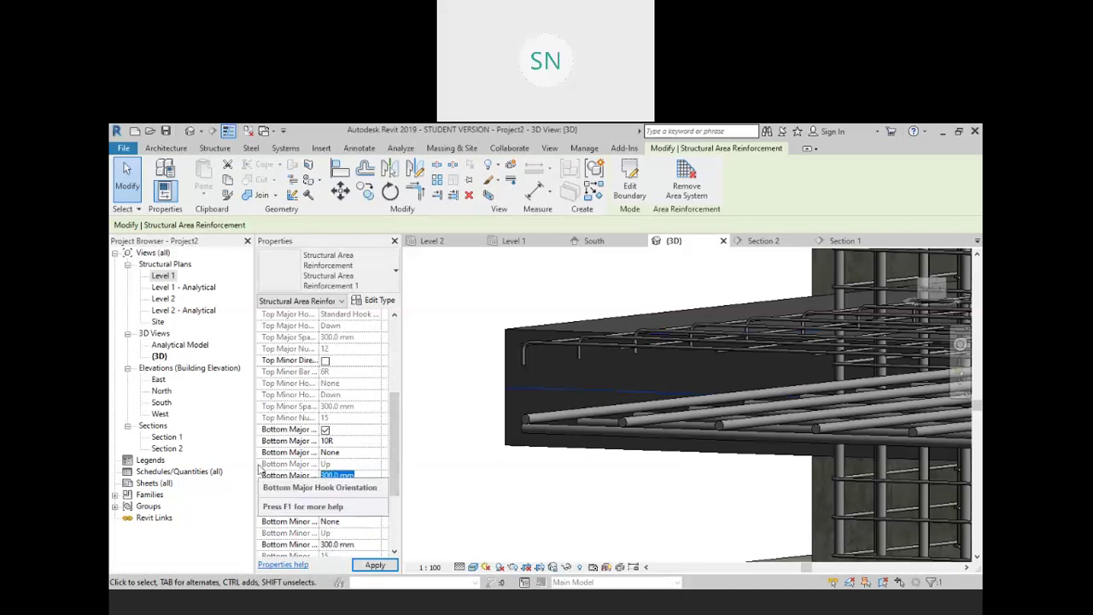
text(100)
click(346, 544)
text(100)
click(373, 566)
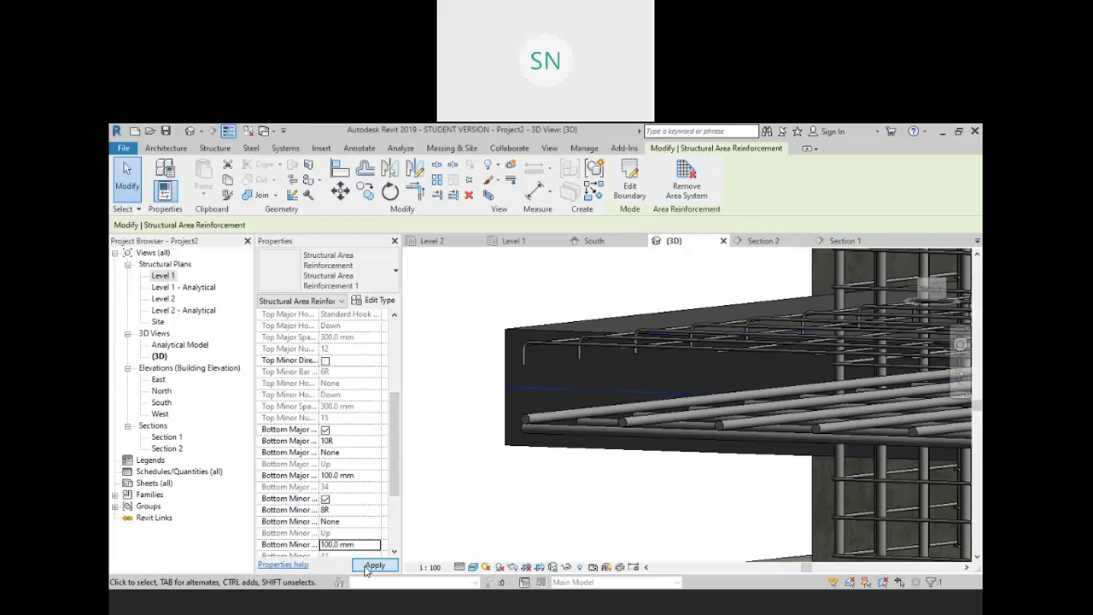
Deselect the area reinforcement and examine the slab's bottom bar mesh from several angles
click(468, 497)
scroll(571, 329, down, 2)
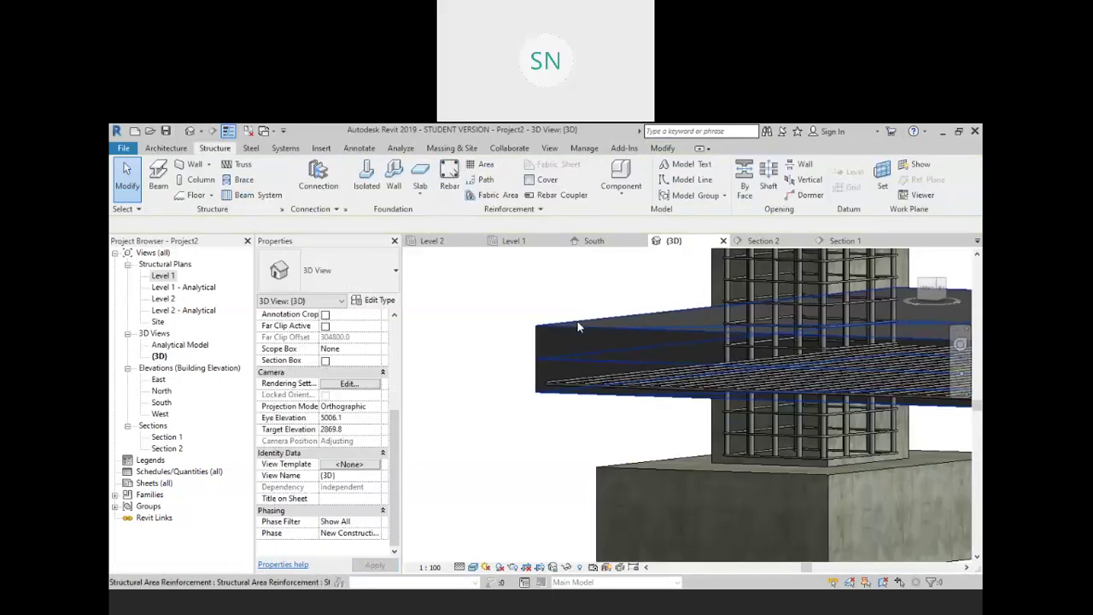
scroll(577, 327, down, 1)
shift+middle_drag(577, 326, 787, 382)
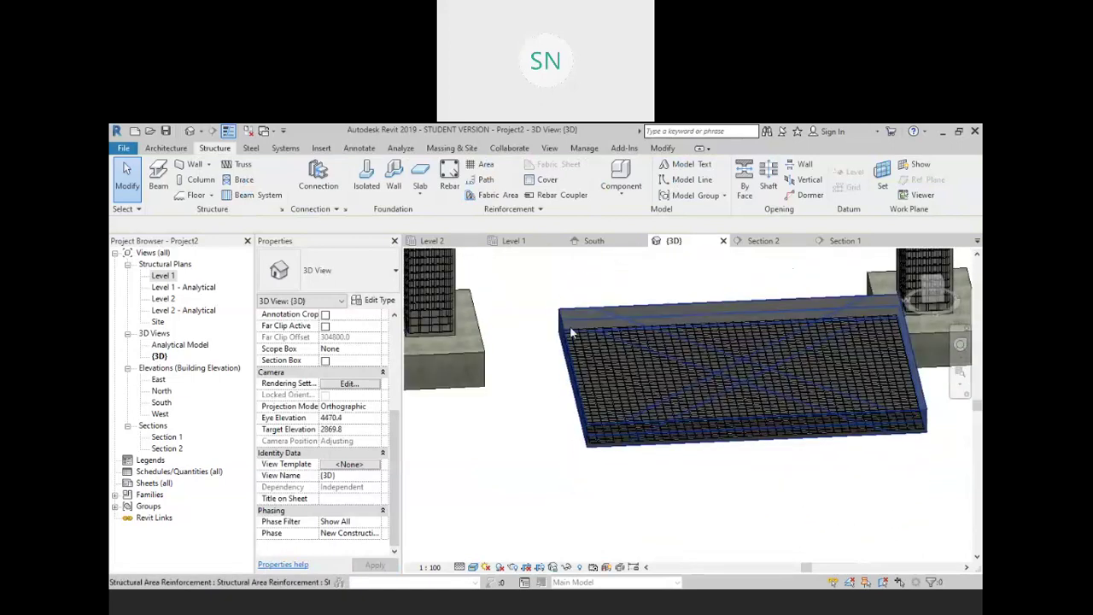
shift+middle_drag(570, 332, 672, 534)
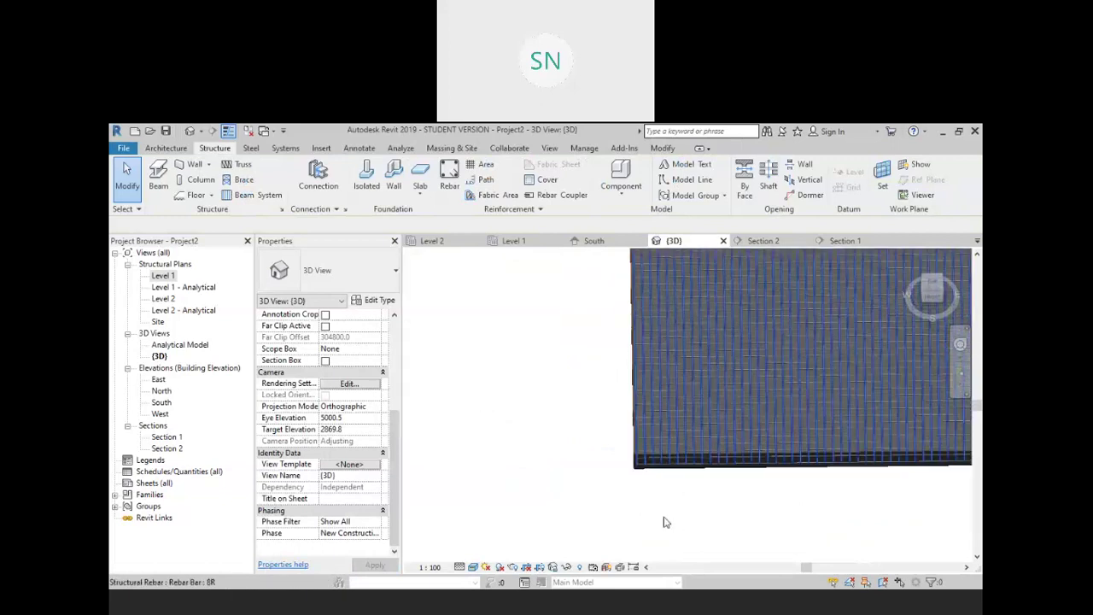
shift+middle_drag(629, 361, 600, 413)
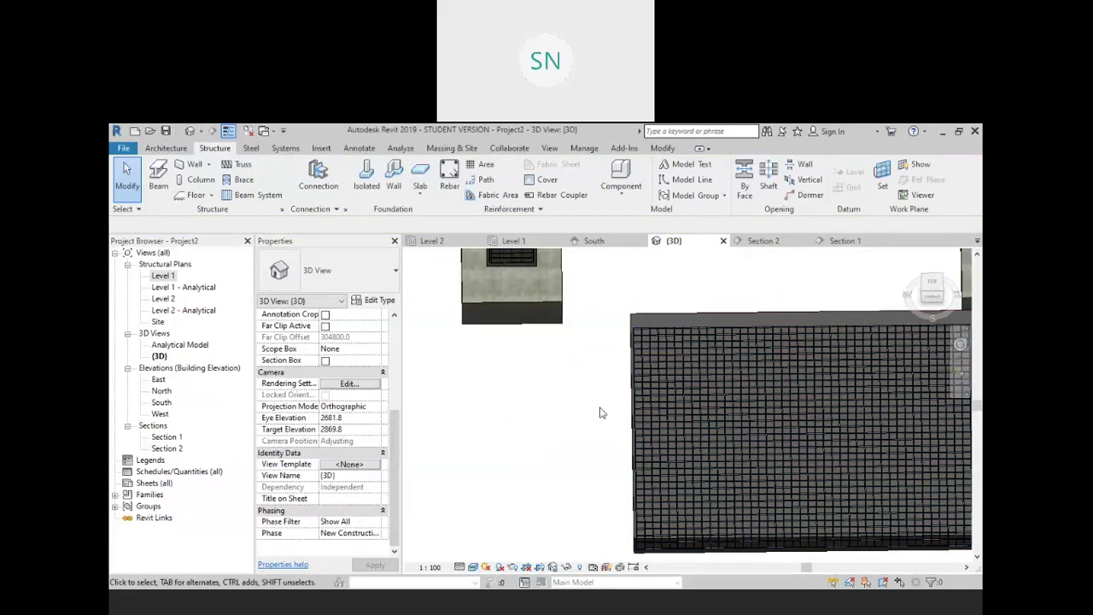
shift+middle_drag(535, 454, 562, 388)
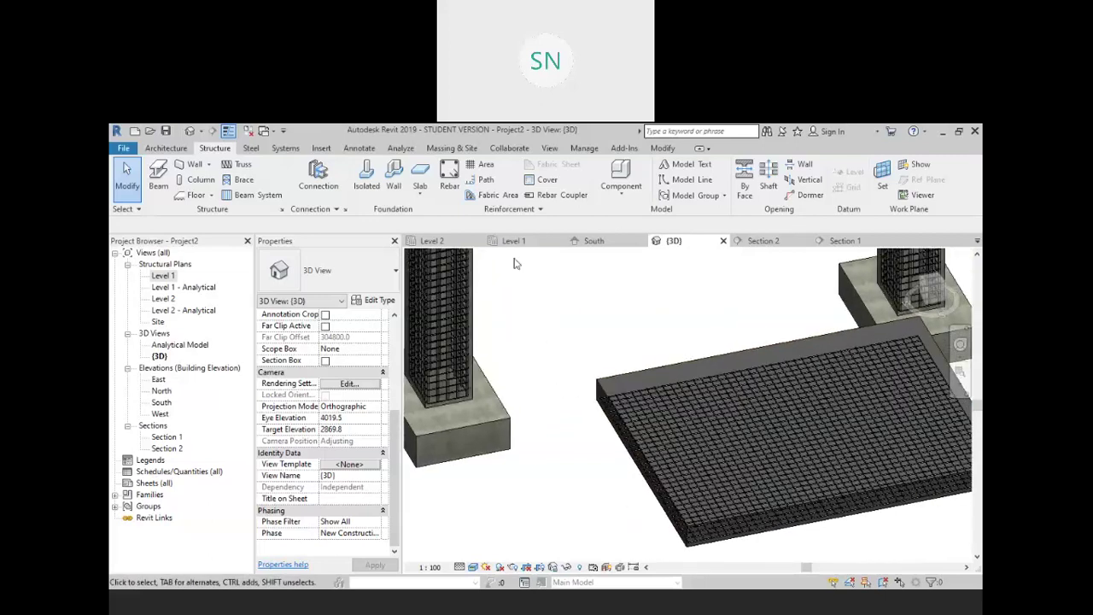
Start a path reinforcement hosted by the floor slab, using the straight line tool for its path
click(483, 178)
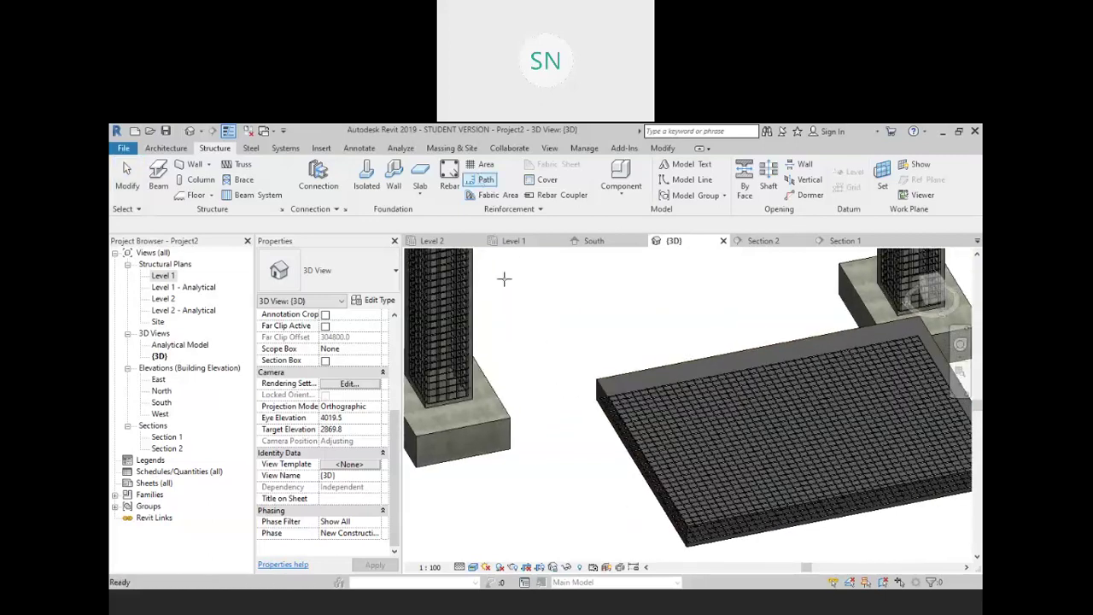
click(598, 404)
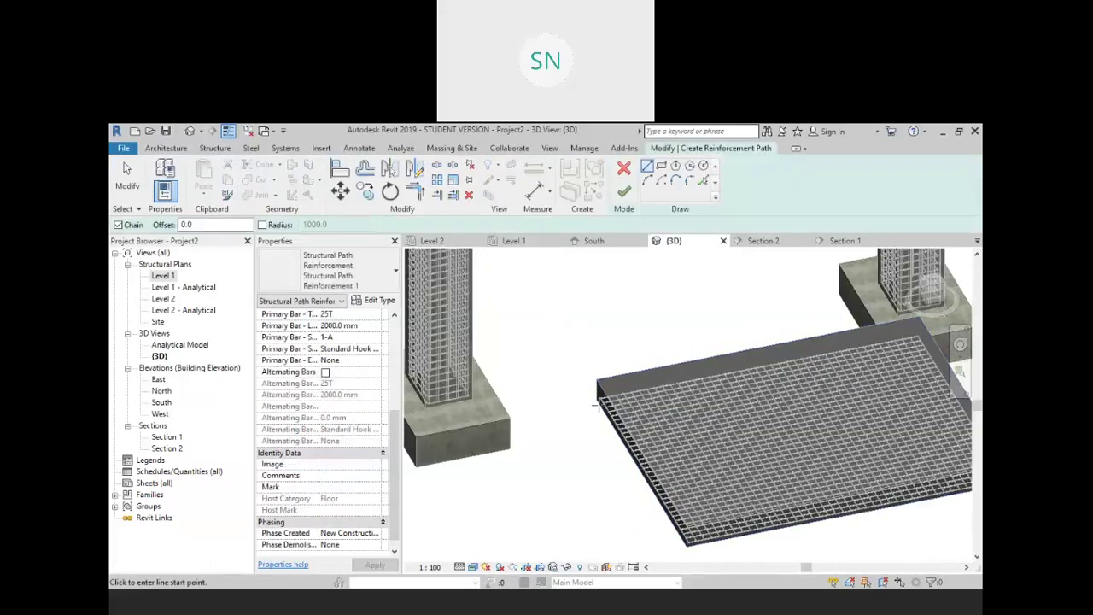
click(647, 166)
click(597, 374)
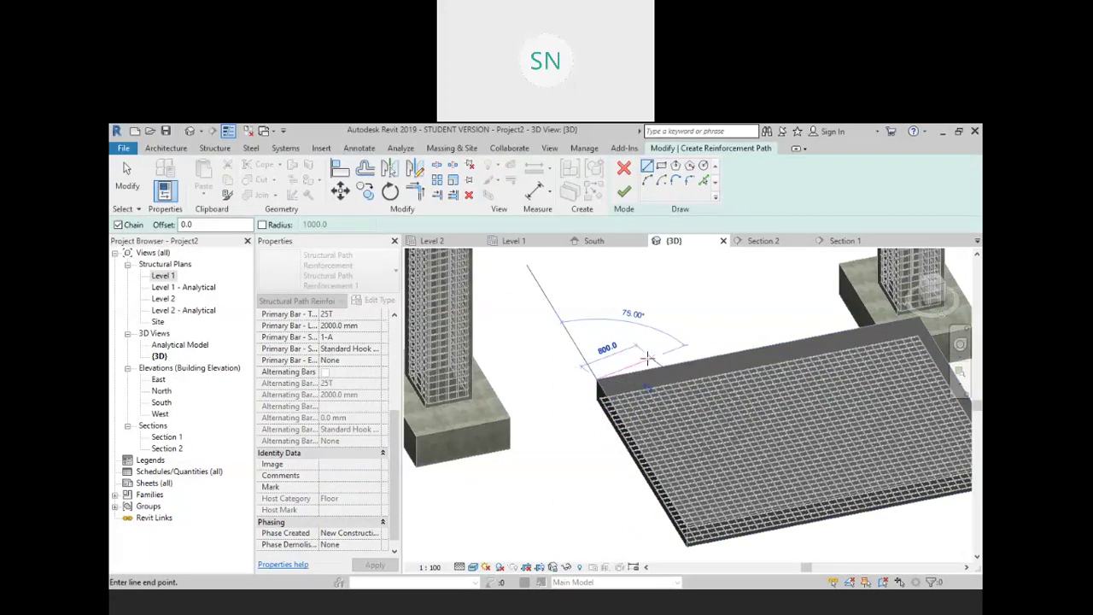
key(Escape)
middle_drag(636, 363, 467, 385)
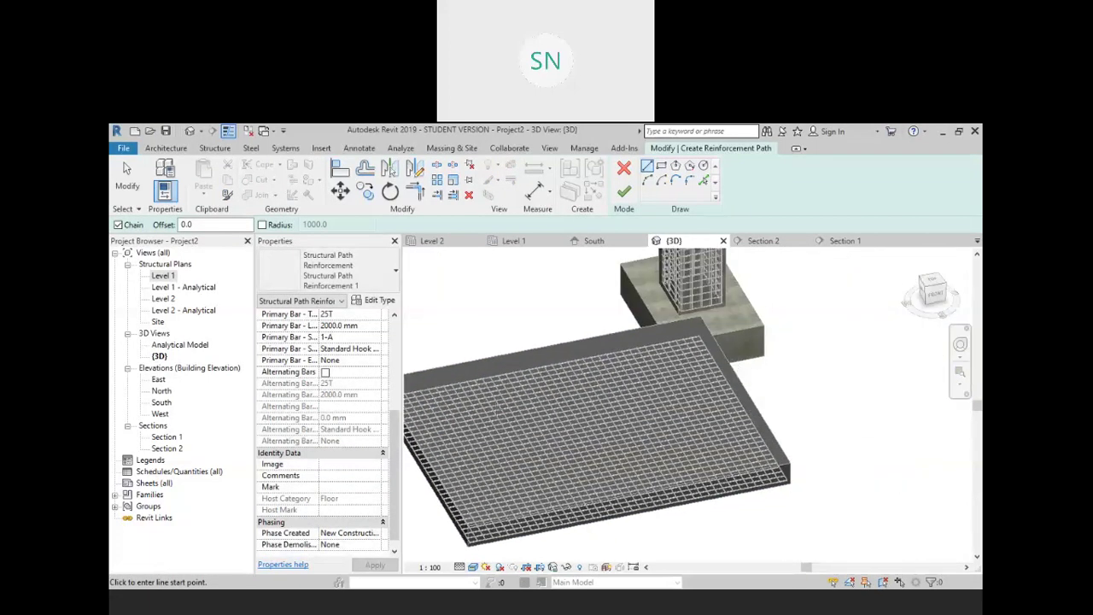
Draw the reinforcement path along the slab's long front edge and the adjoining side edge, and finish the path
click(793, 469)
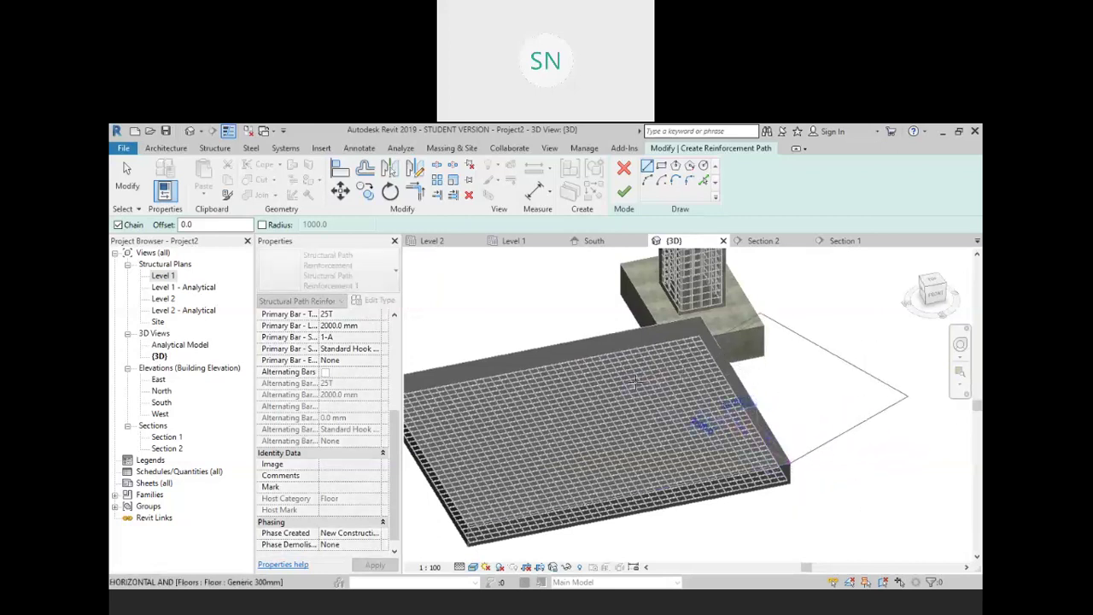
middle_drag(489, 519, 690, 476)
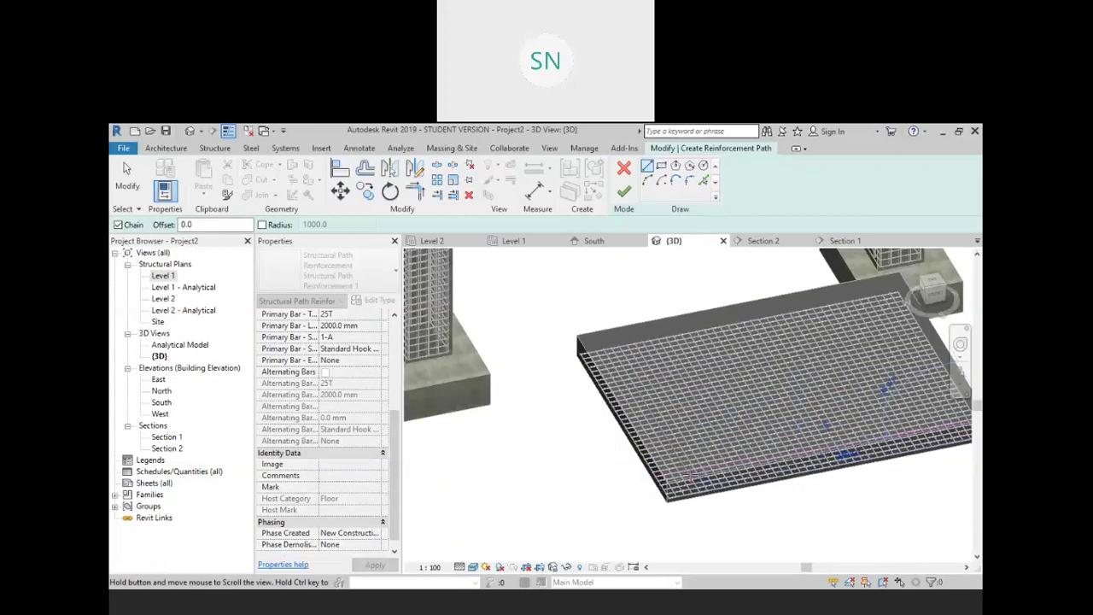
scroll(645, 486, up, 5)
click(644, 491)
middle_drag(595, 413, 630, 519)
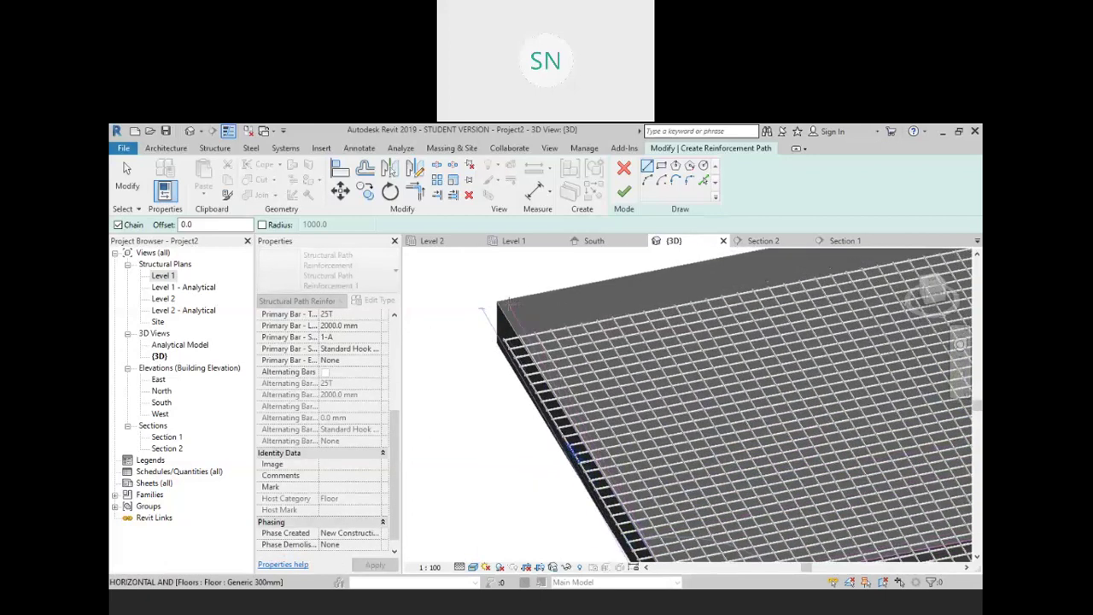
click(495, 300)
scroll(500, 299, down, 5)
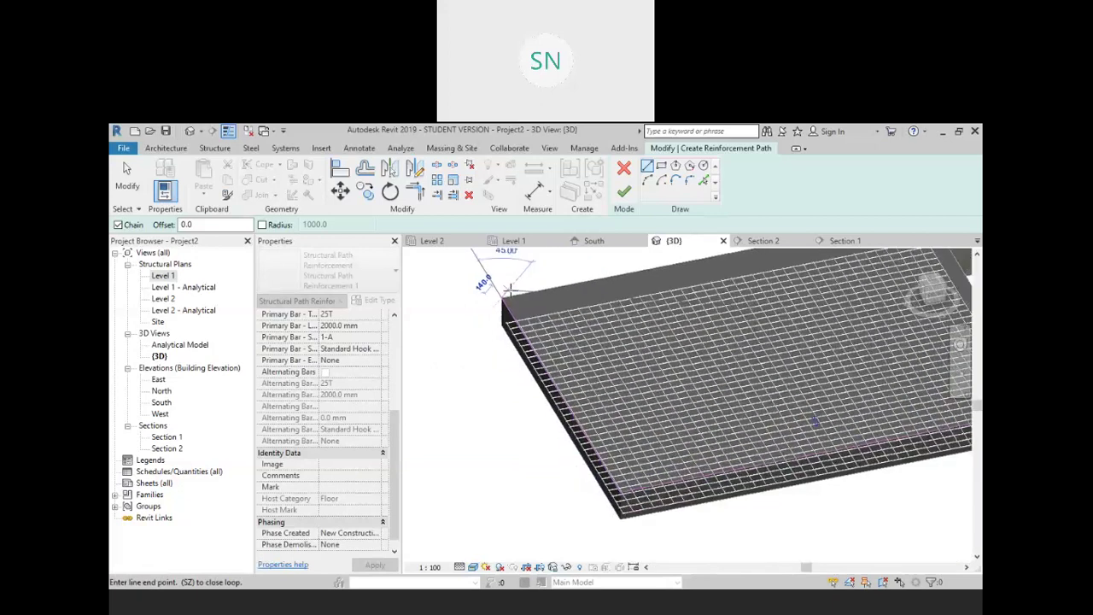
middle_drag(745, 333, 727, 386)
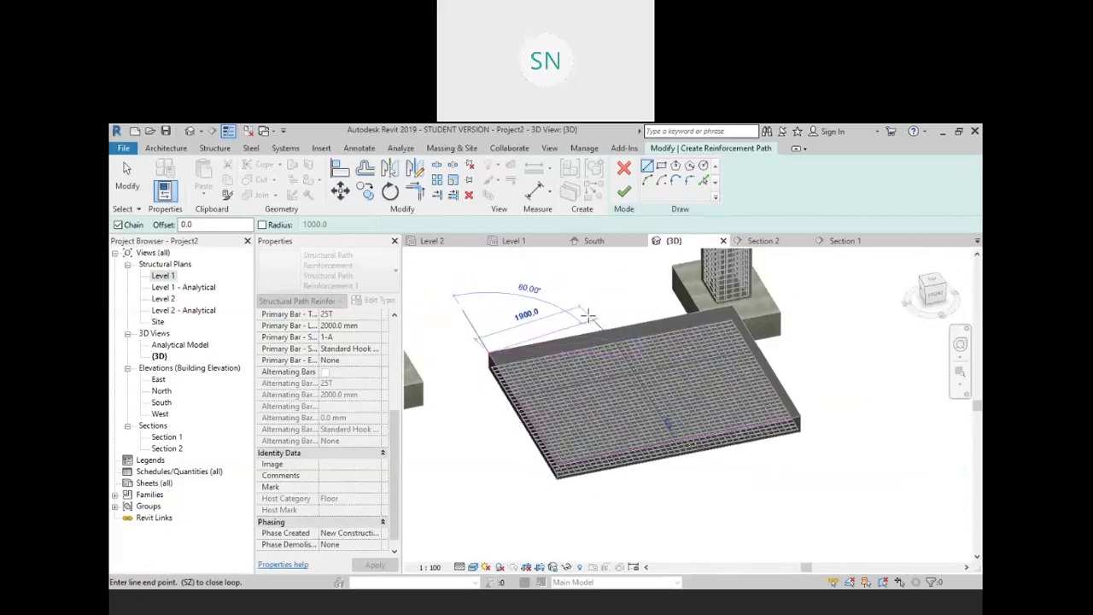
right_click(557, 286)
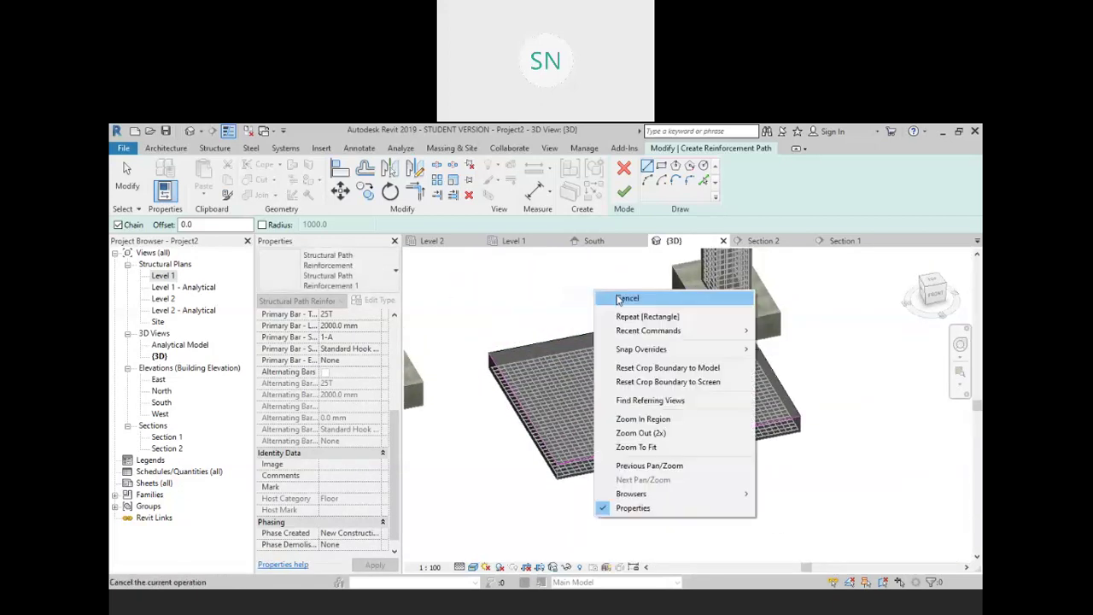
click(621, 299)
click(622, 193)
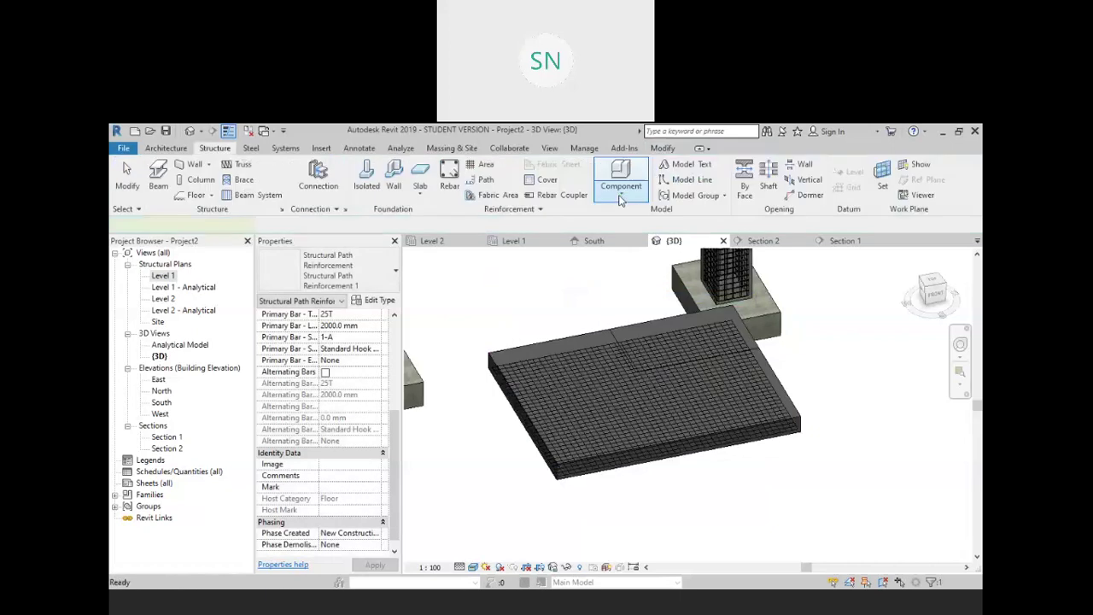
Select the new path reinforcement on the slab and set its primary bar length to 1000 mm
click(880, 383)
shift+middle_drag(880, 487, 811, 478)
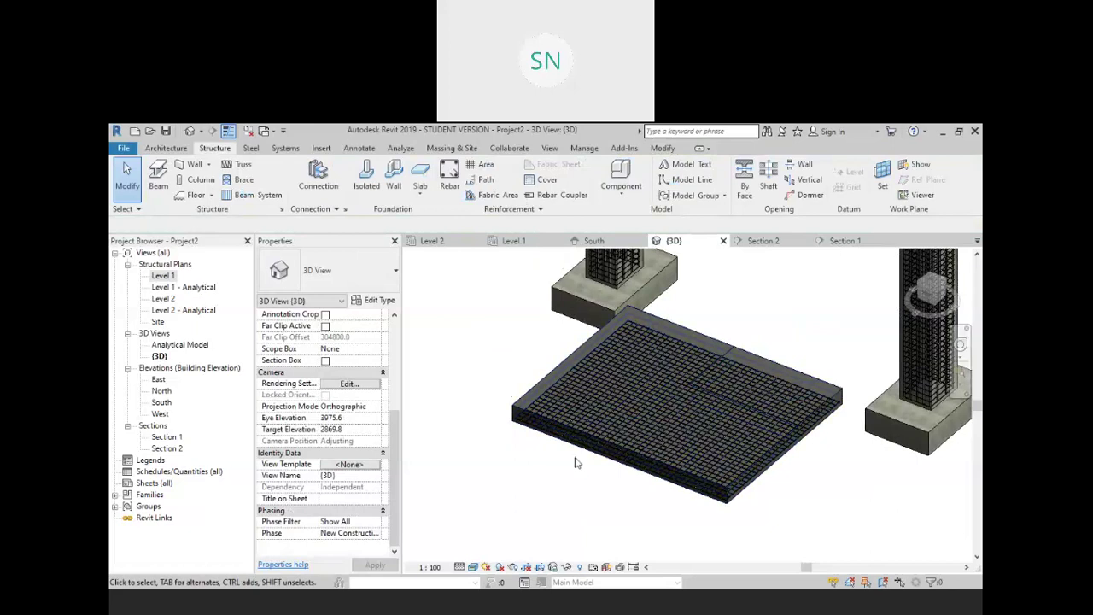
scroll(741, 508, up, 3)
scroll(735, 508, up, 2)
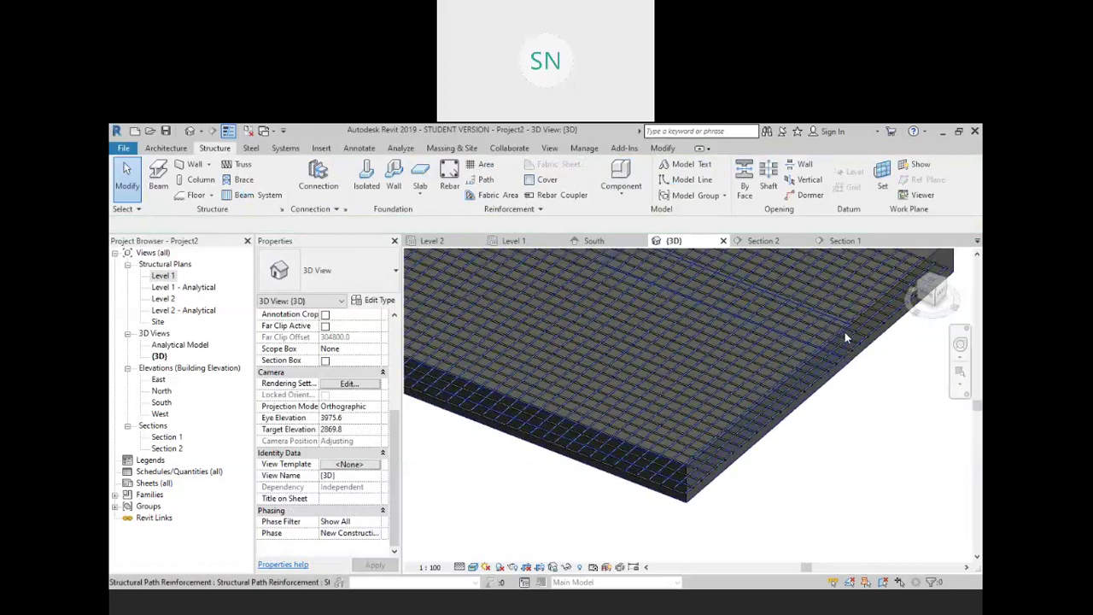
click(844, 333)
scroll(837, 478, down, 3)
shift+middle_drag(837, 478, 709, 512)
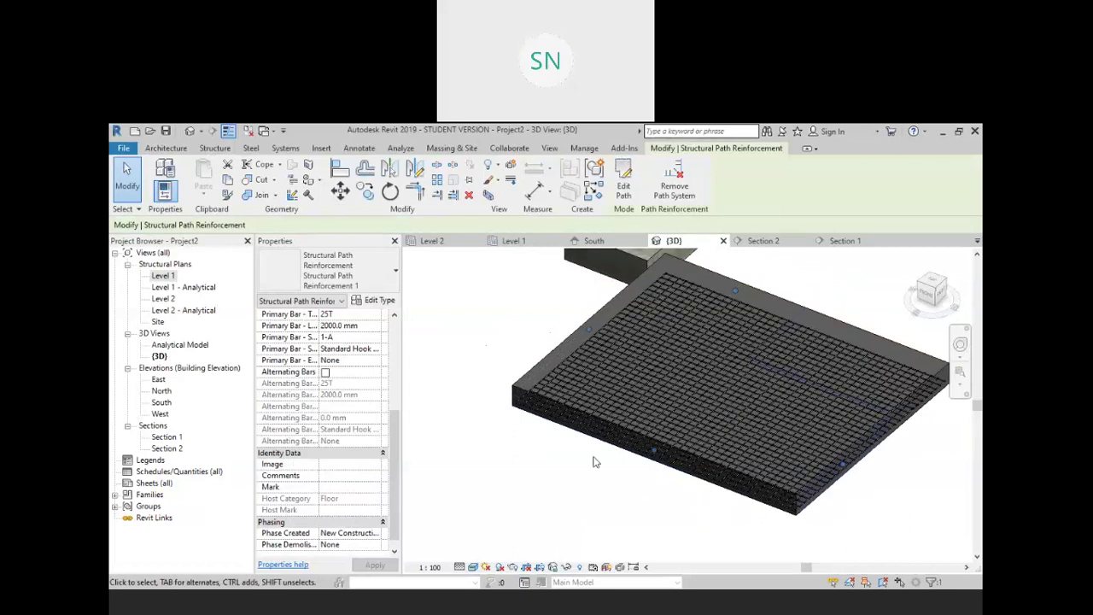
click(325, 326)
text(1000)
key(Return)
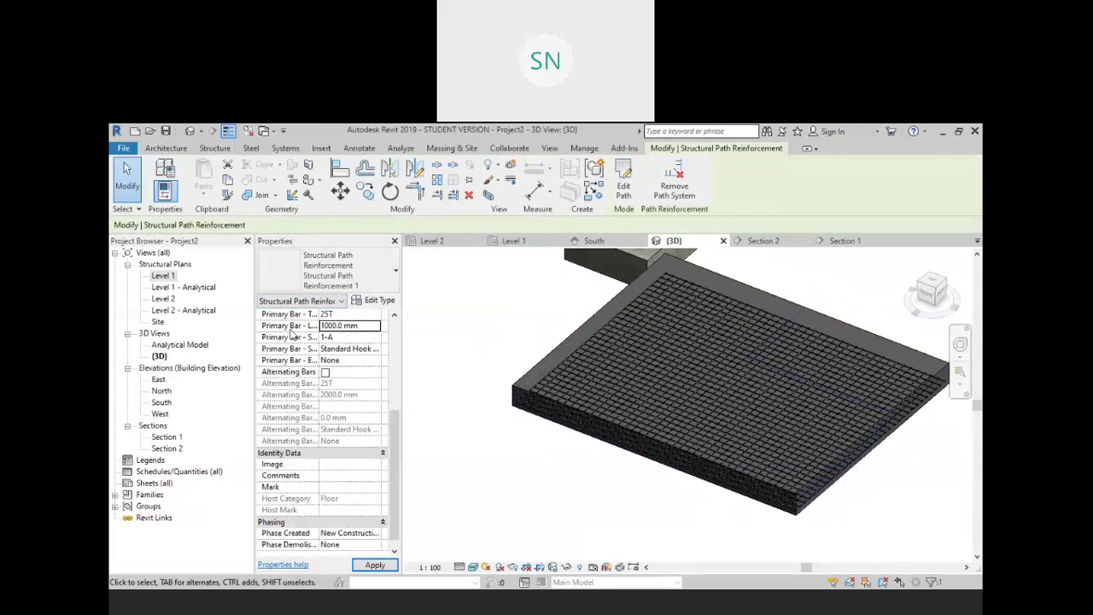
click(376, 564)
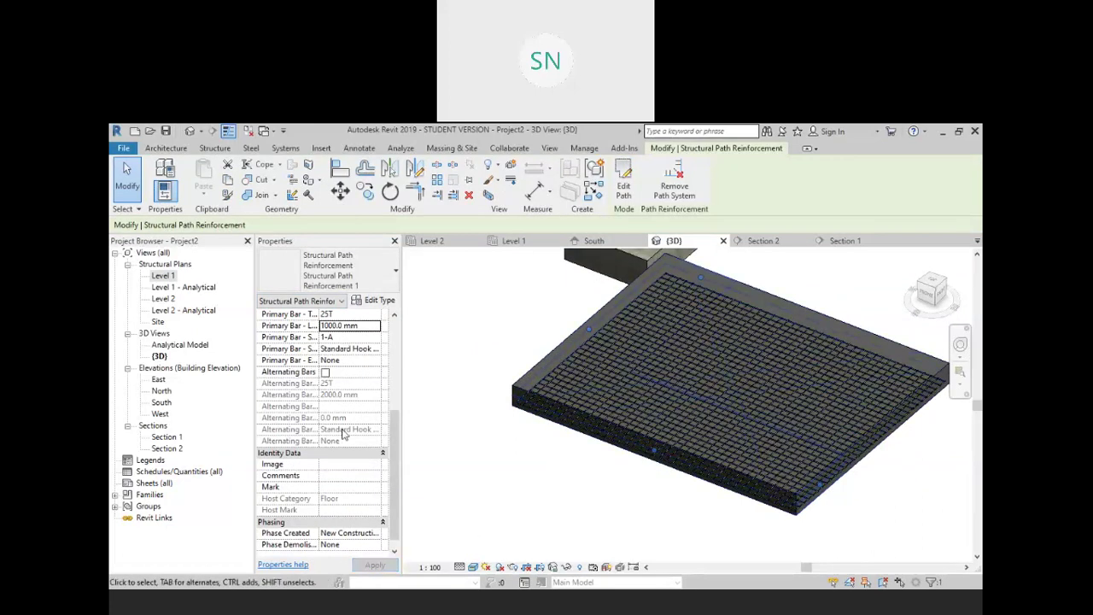
Make the path reinforcement visible unobscured and as solid in the {3D} and Analytical Model views
scroll(321, 510, up, 3)
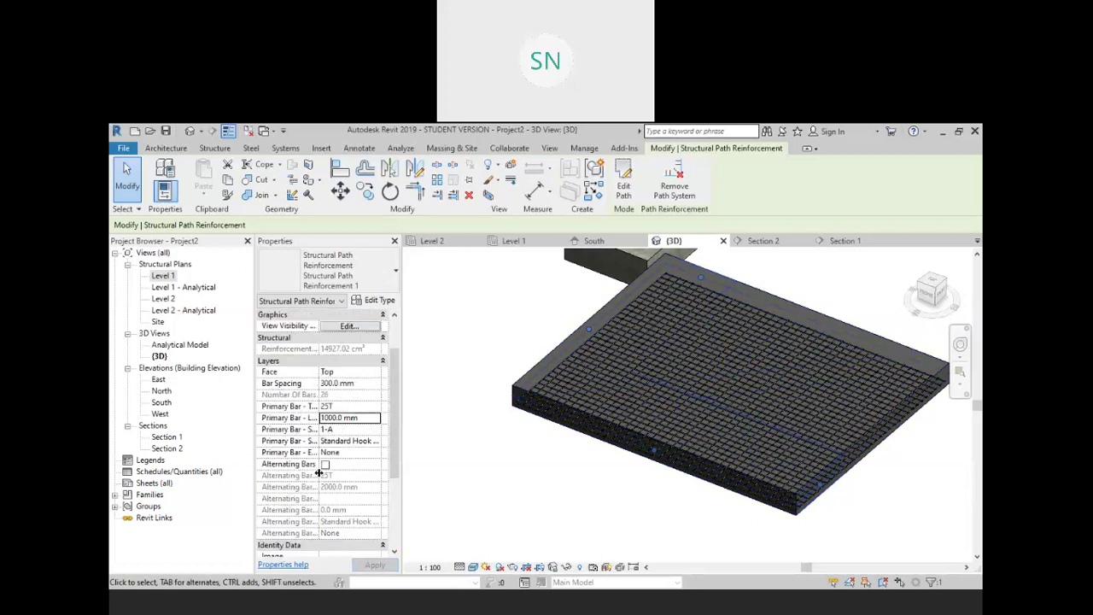
scroll(311, 409, up, 2)
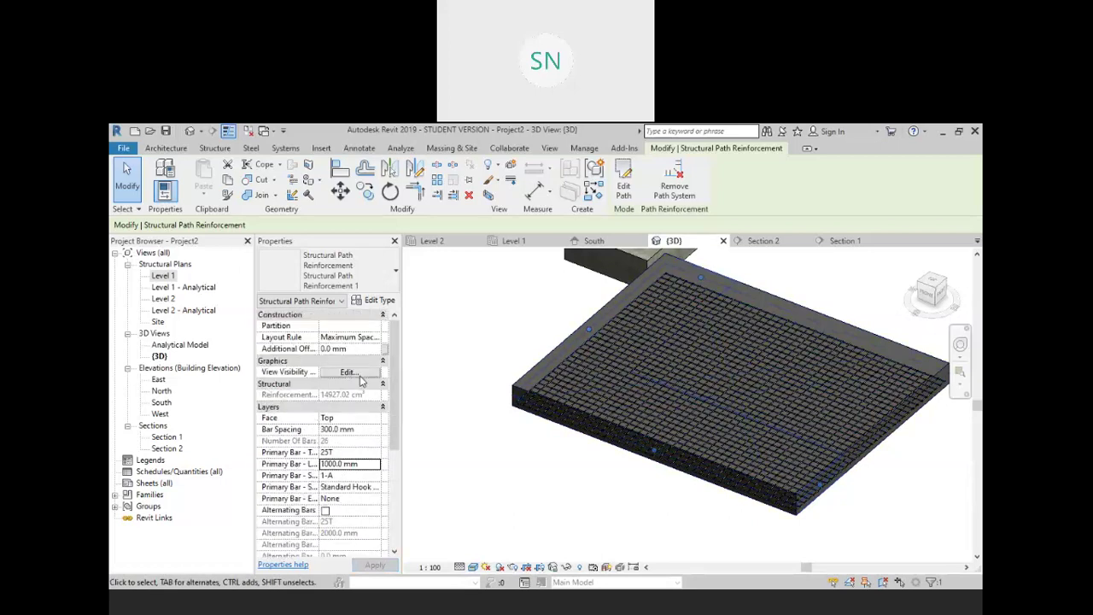
click(350, 372)
click(587, 300)
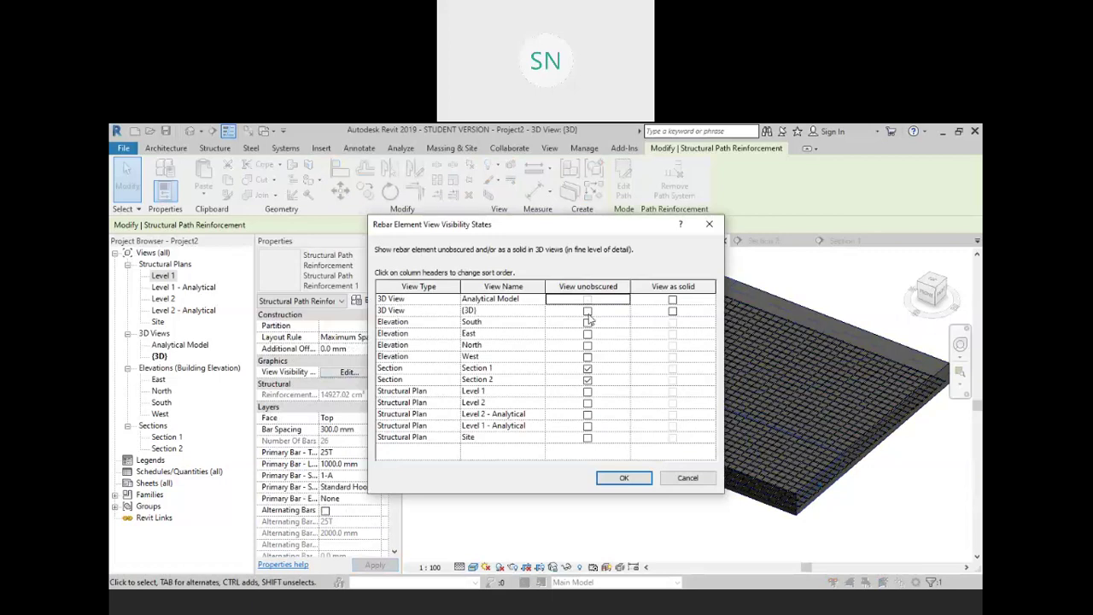
click(588, 312)
click(673, 312)
click(673, 301)
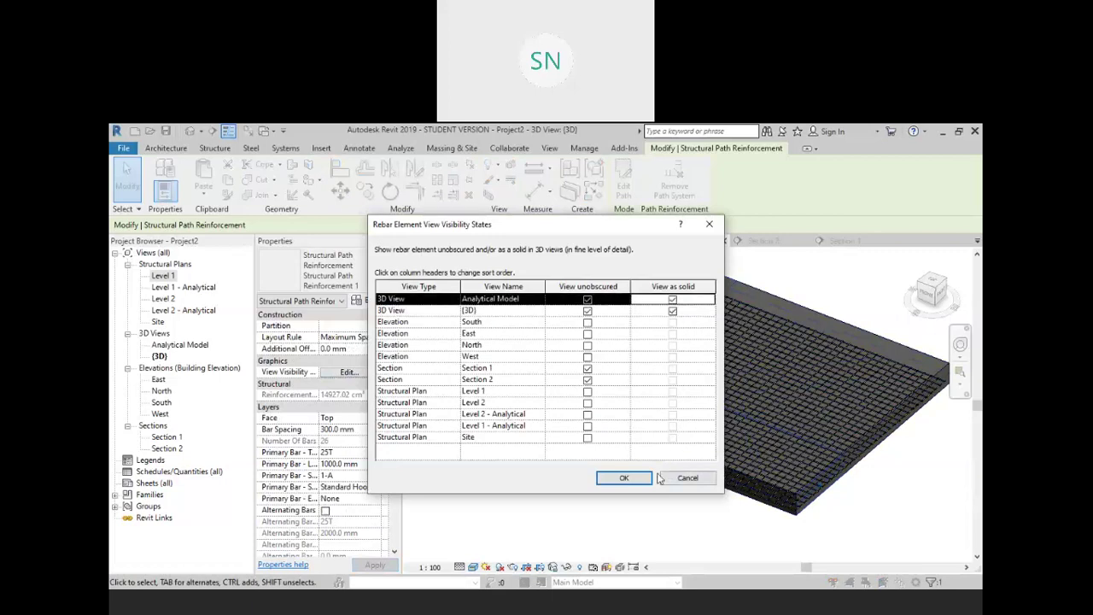
click(637, 478)
Examine the hooked path reinforcement bars along the slab edges up close, including one selected bar set
click(570, 495)
middle_drag(685, 490, 712, 503)
scroll(874, 497, up, 4)
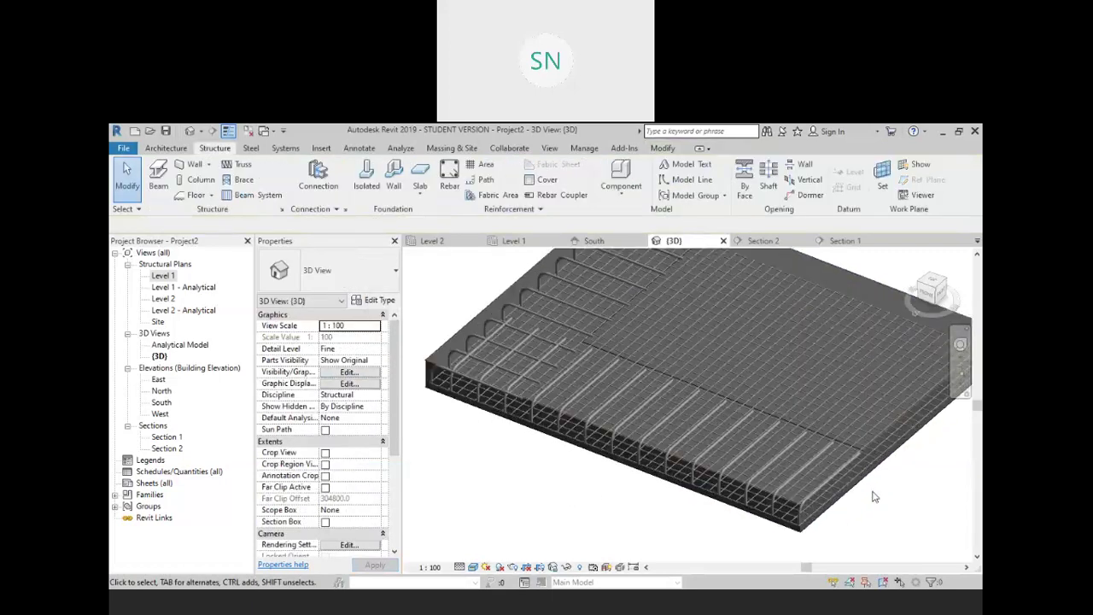
shift+middle_drag(869, 518, 593, 436)
middle_drag(685, 461, 709, 470)
scroll(688, 367, up, 1)
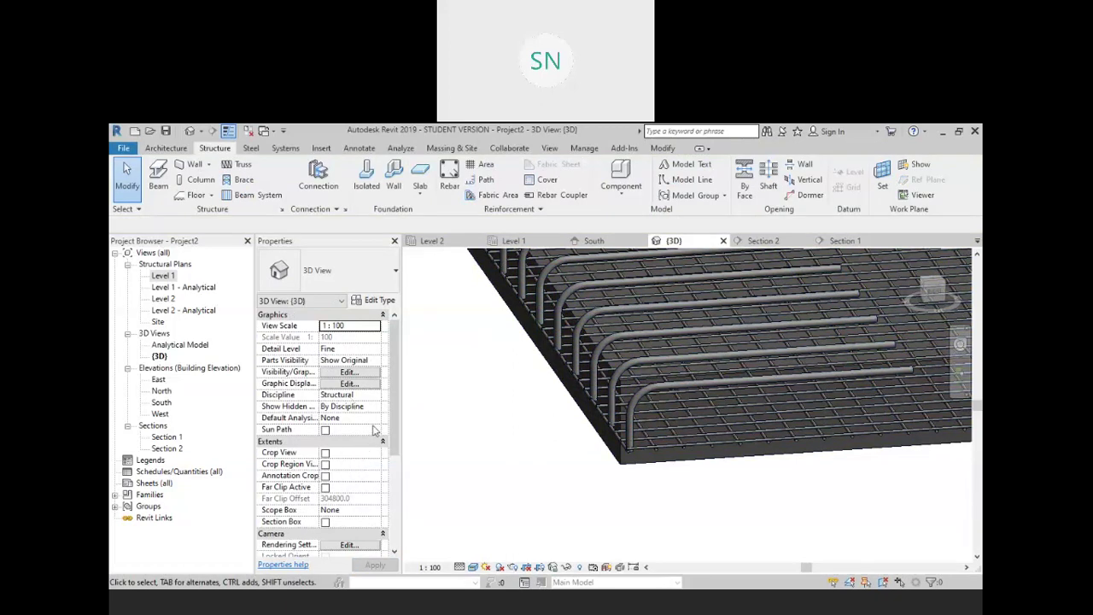
click(667, 389)
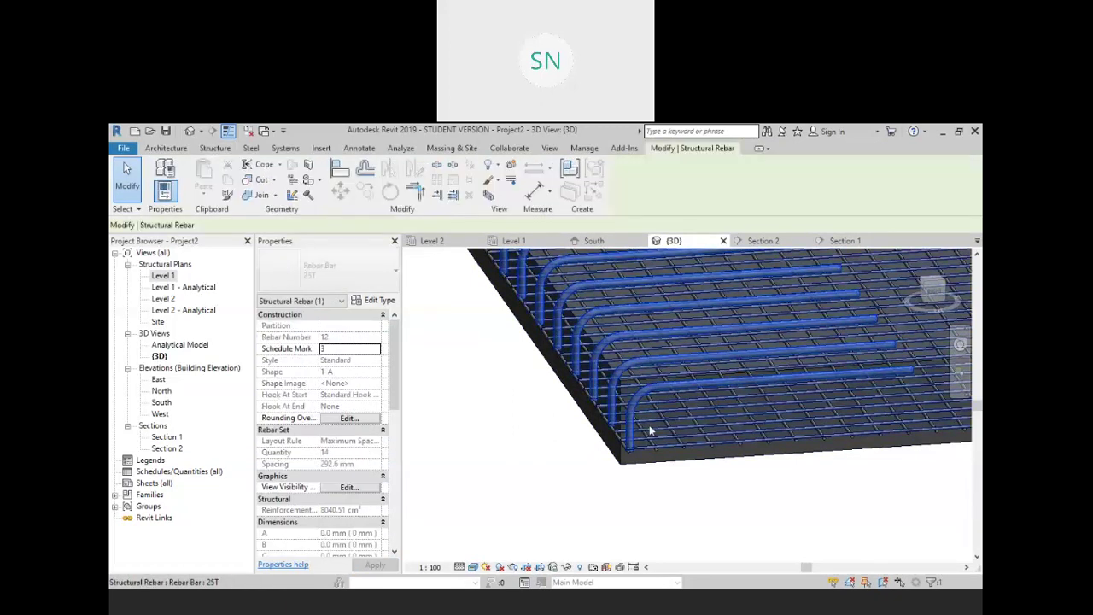
click(493, 437)
scroll(527, 472, down, 3)
shift+middle_drag(578, 526, 595, 478)
Select the path reinforcement again and set its primary bar type to 12R
click(487, 341)
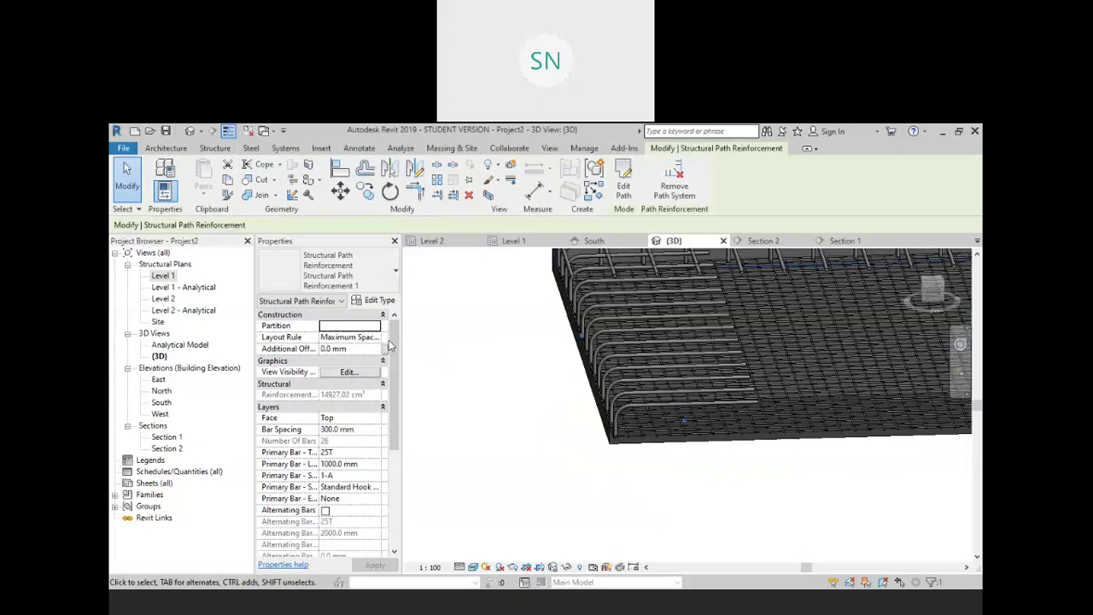
scroll(388, 349, down, 3)
click(365, 393)
click(374, 396)
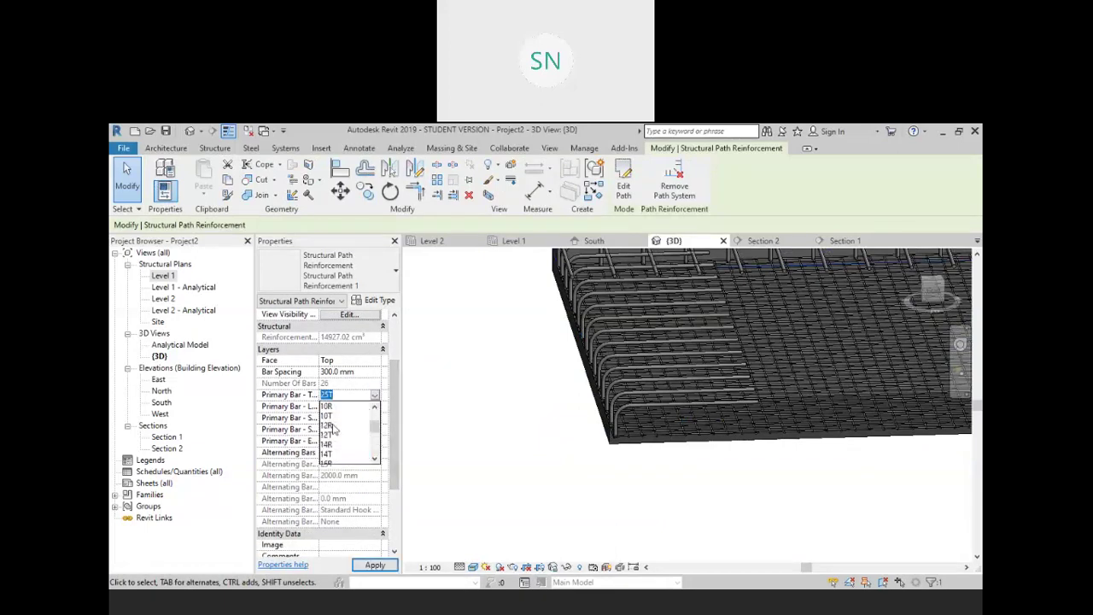
click(334, 425)
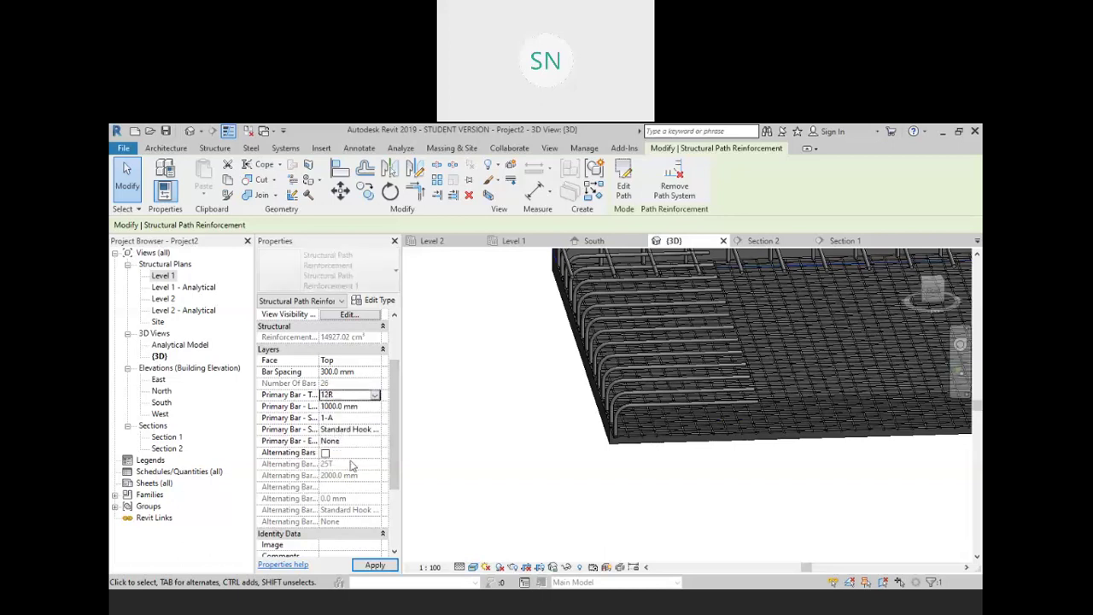
Apply the 12R primary bar type and turn on alternating bars for the path reinforcement
click(373, 564)
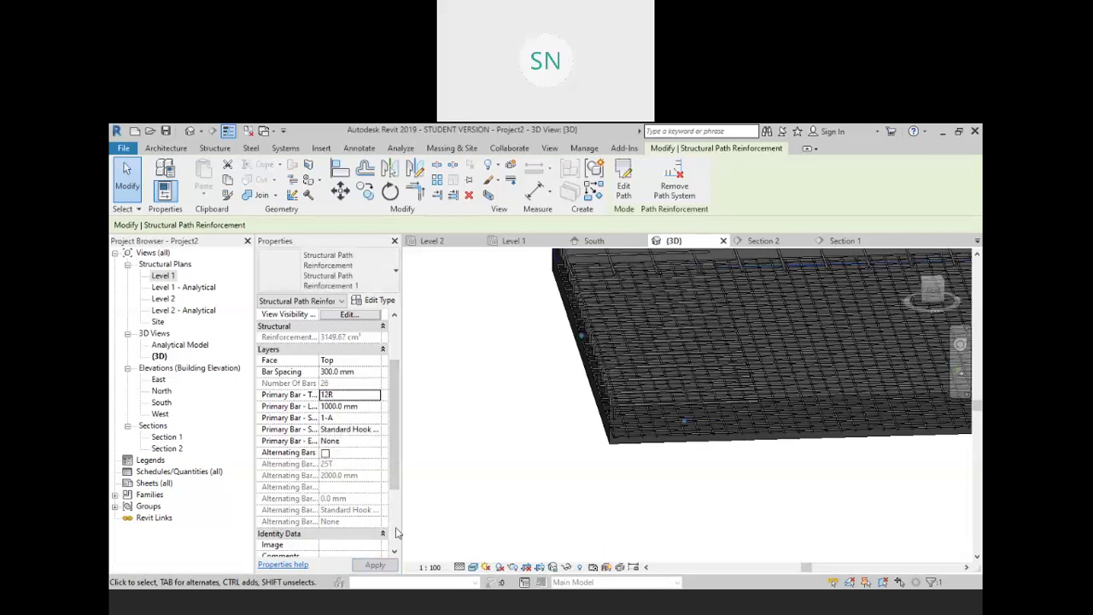
click(367, 407)
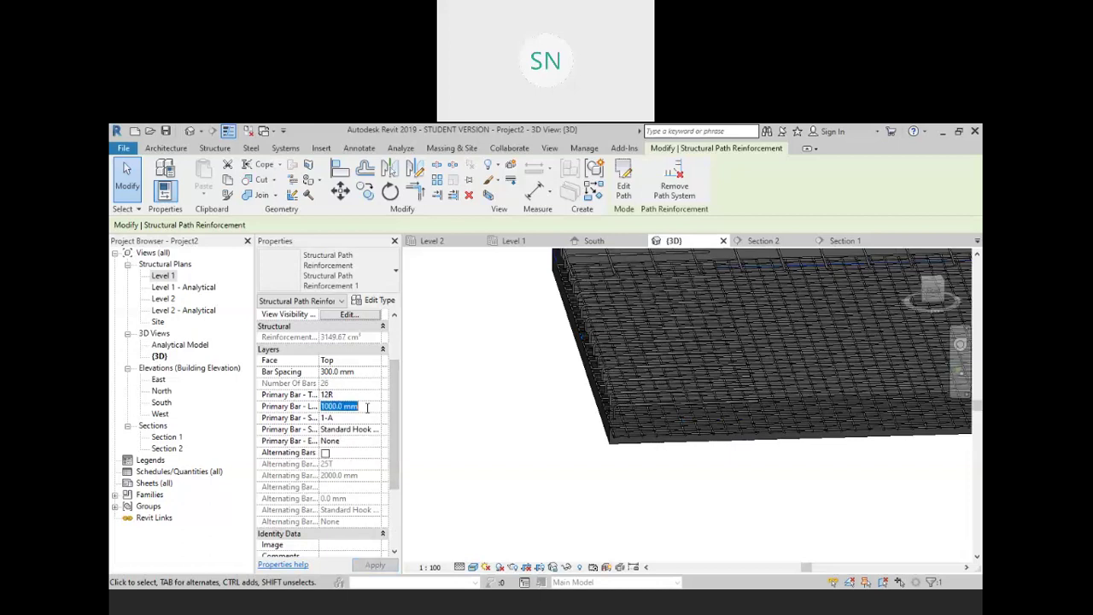
click(360, 418)
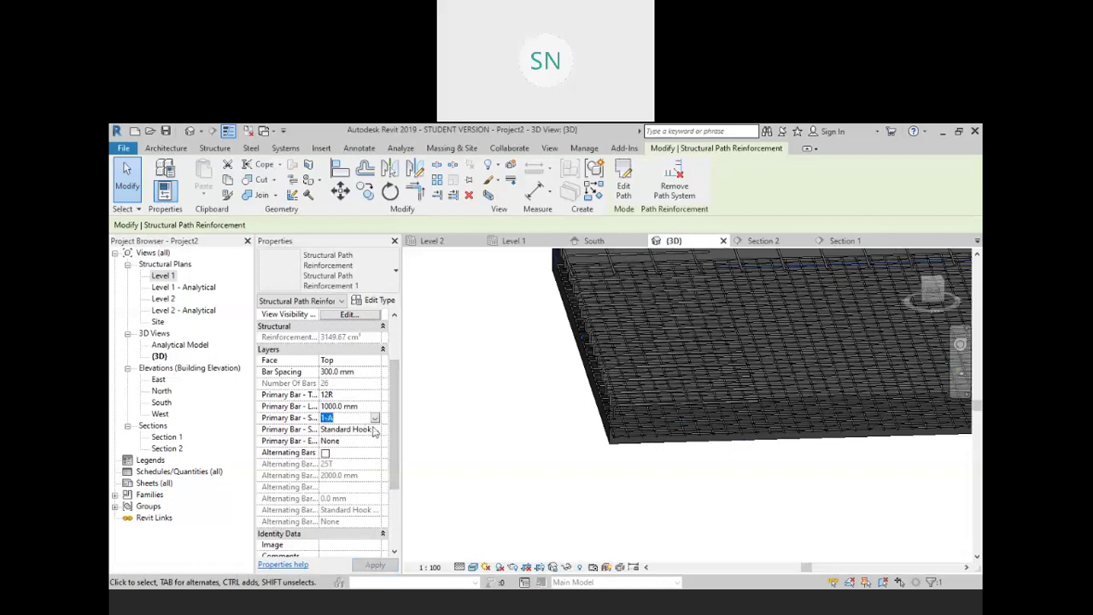
click(375, 430)
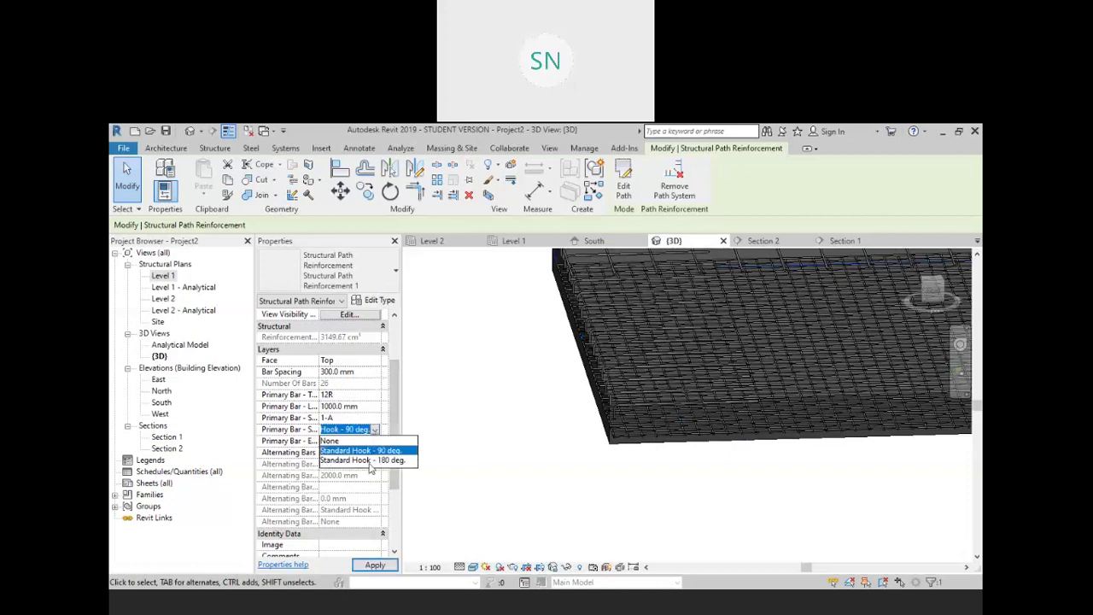
click(396, 392)
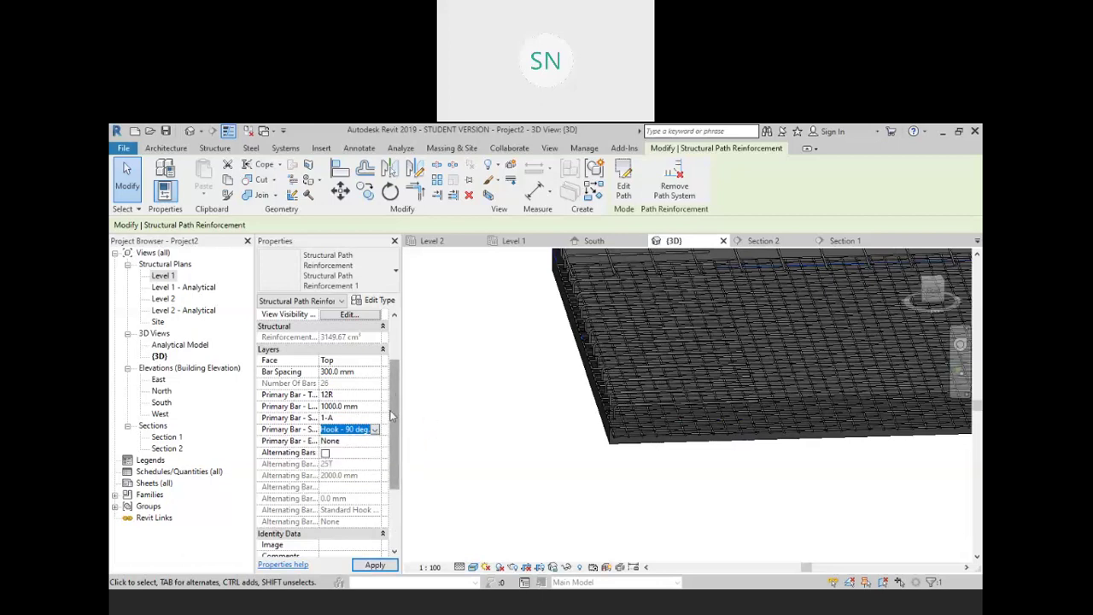
click(325, 453)
click(374, 565)
shift+middle_drag(570, 458, 670, 468)
scroll(704, 476, up, 2)
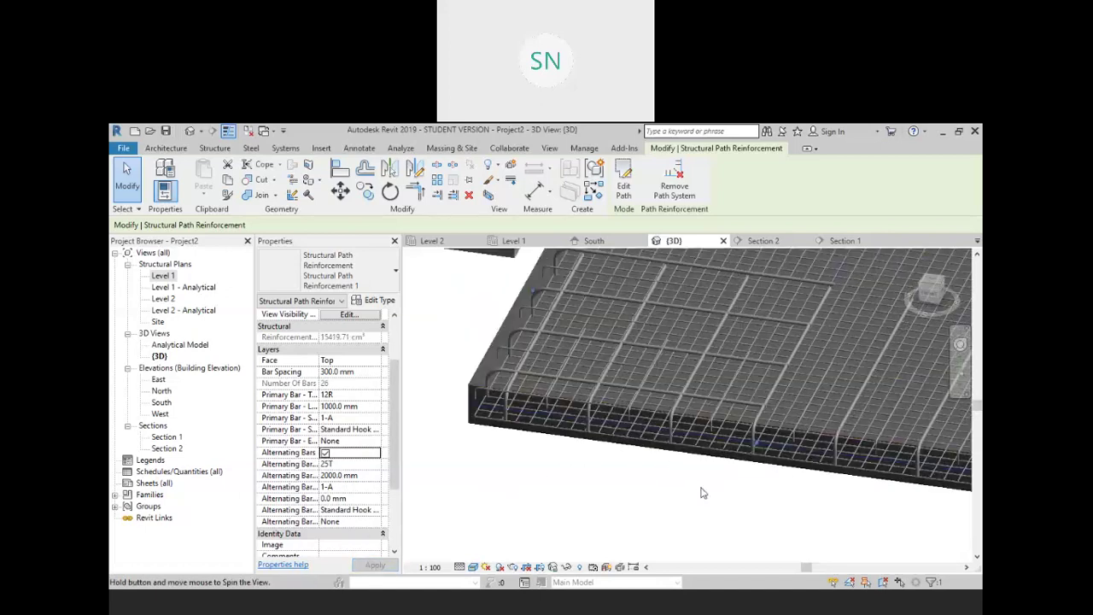
scroll(651, 427, up, 1)
shift+middle_drag(725, 446, 383, 463)
Set the path reinforcement's alternating bar type to 16R
click(375, 465)
click(375, 464)
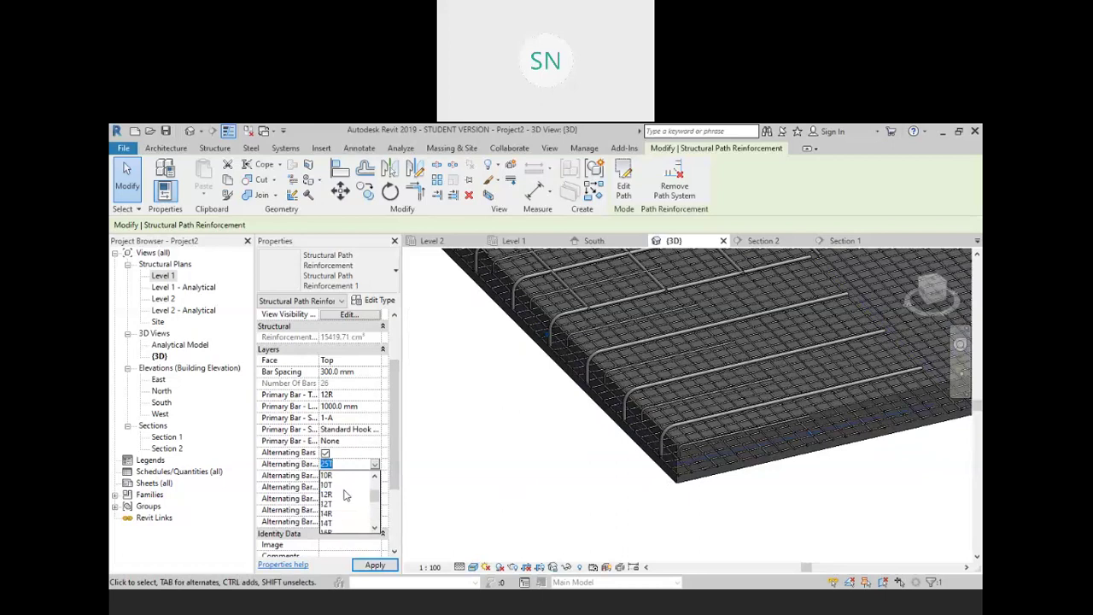
scroll(343, 513, down, 1)
click(336, 495)
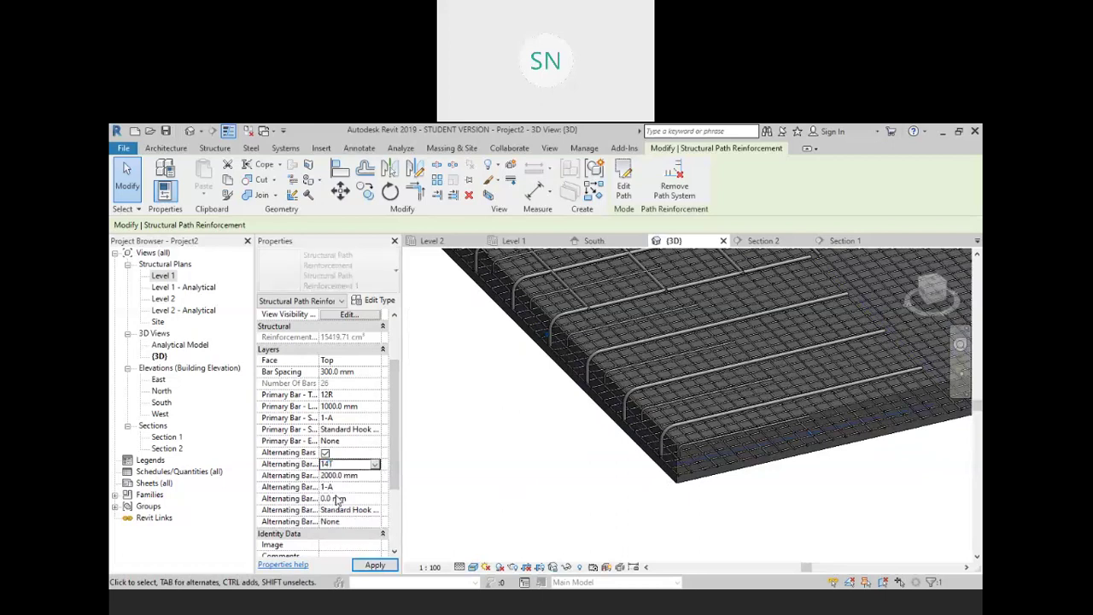
click(375, 465)
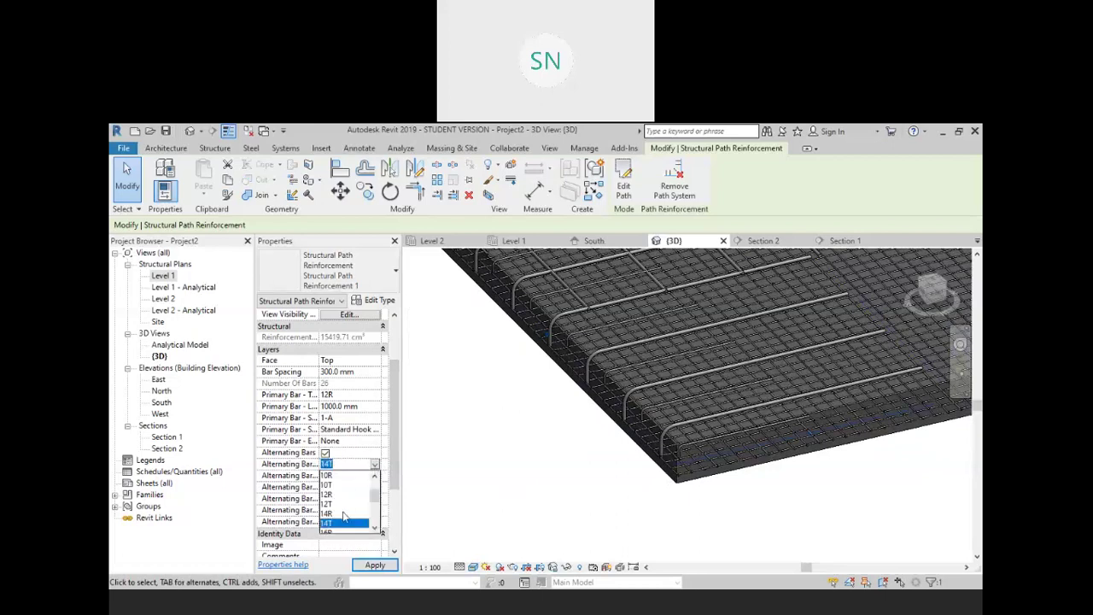
scroll(343, 514, down, 1)
click(335, 504)
click(374, 564)
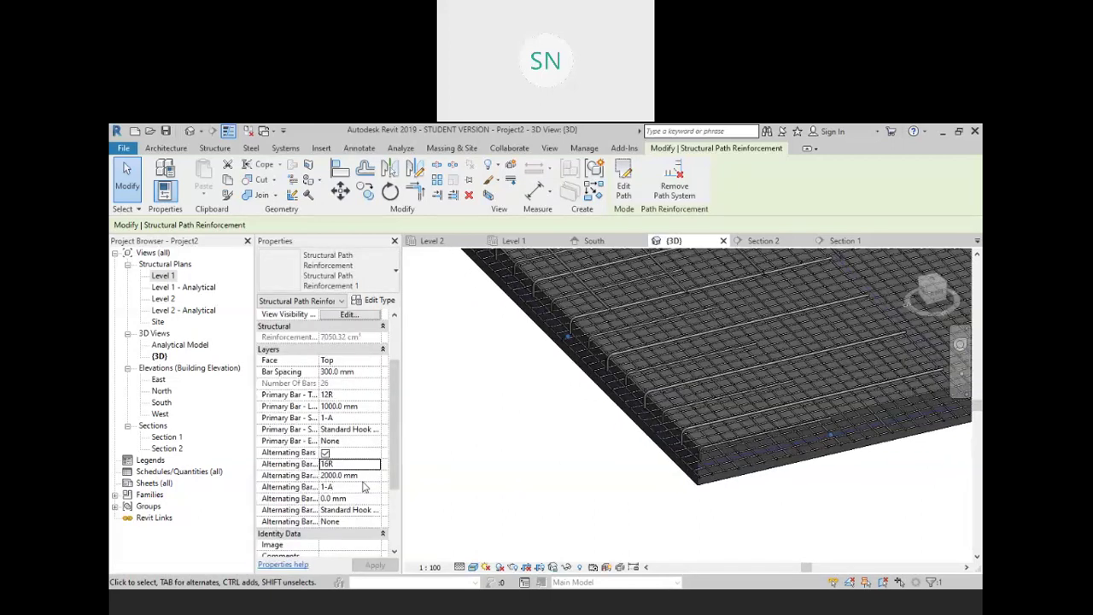
Try bar shapes 1-B and 1-C for the path reinforcement's alternating bars
click(368, 475)
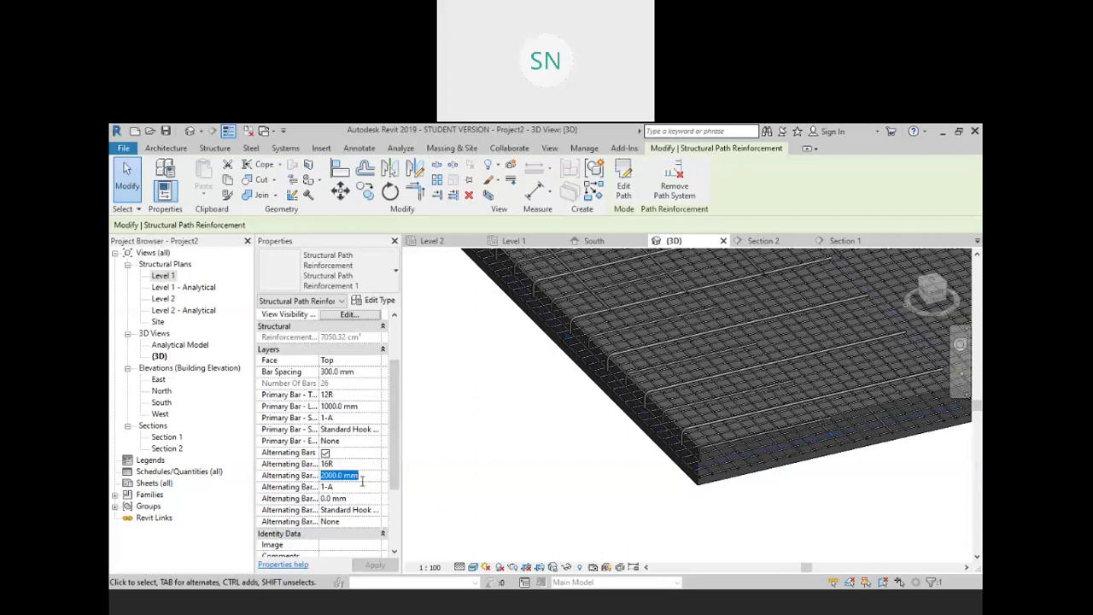
click(361, 488)
click(374, 487)
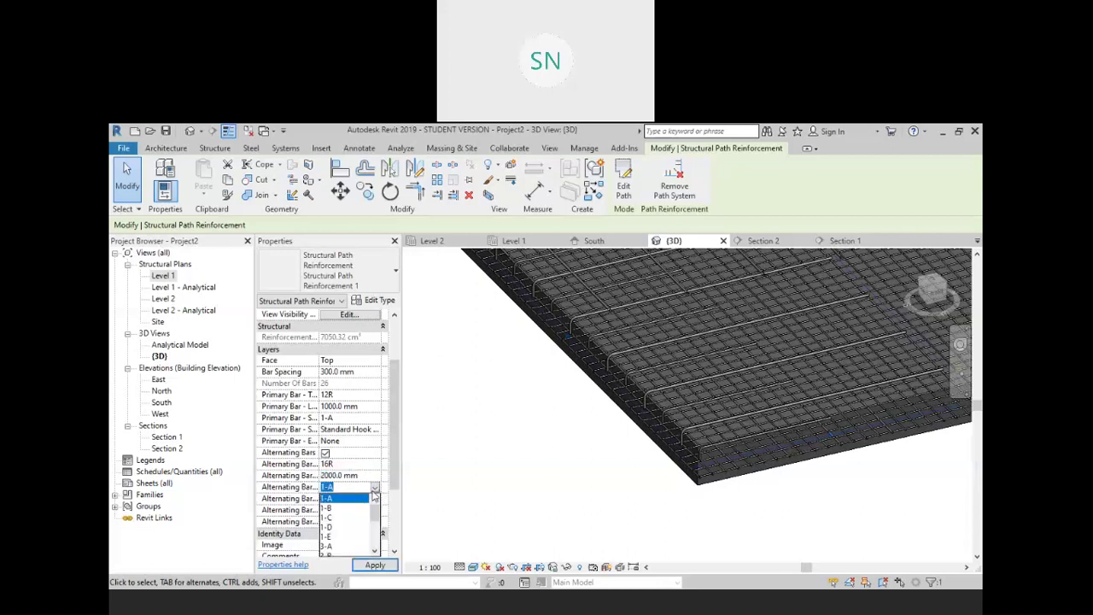
click(329, 508)
click(375, 566)
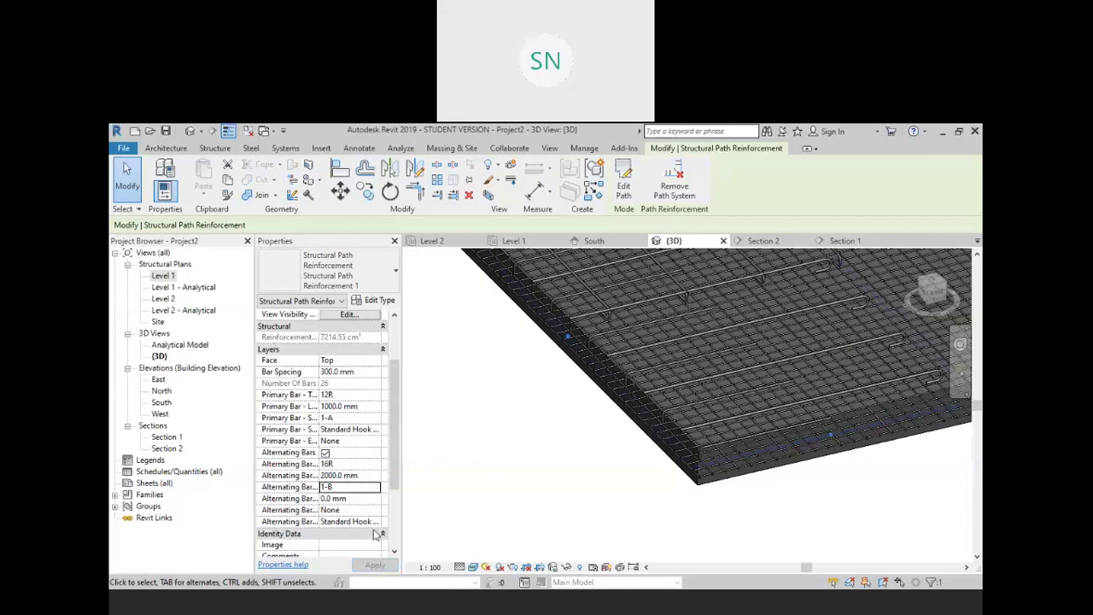
click(374, 488)
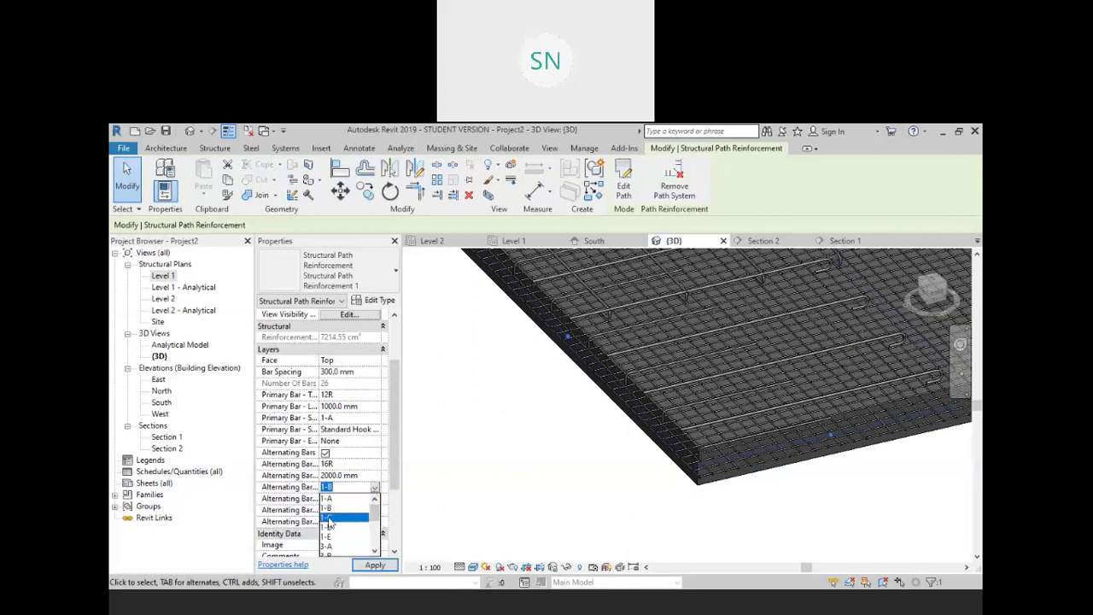
click(330, 521)
click(374, 565)
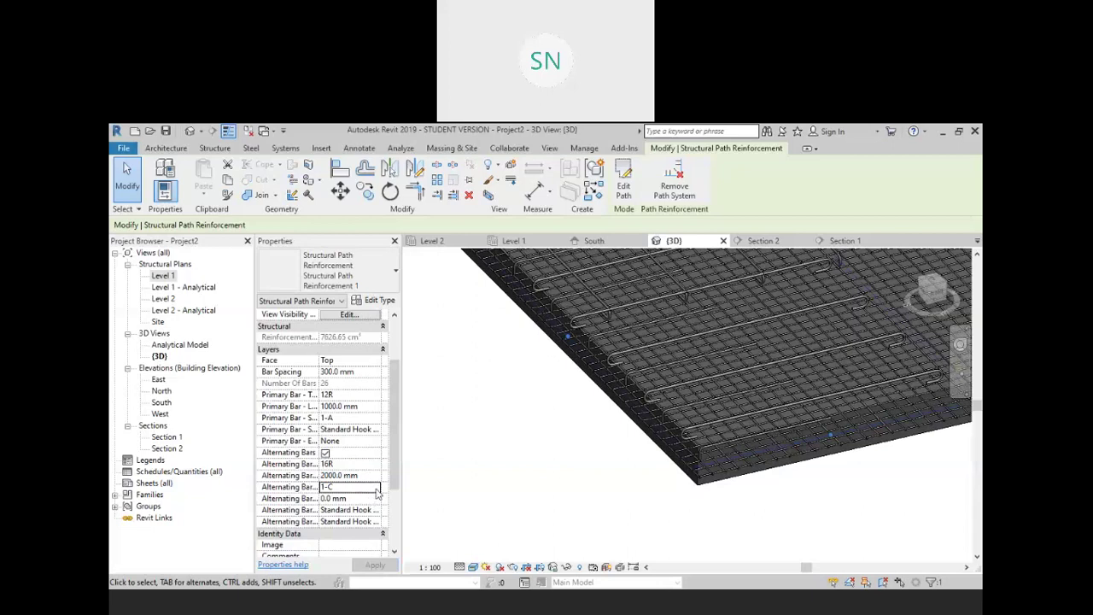
Try bar shapes 1-D and 1-E for the path reinforcement's alternating bars
click(374, 486)
click(326, 528)
click(373, 565)
click(372, 491)
click(374, 487)
click(328, 538)
click(376, 565)
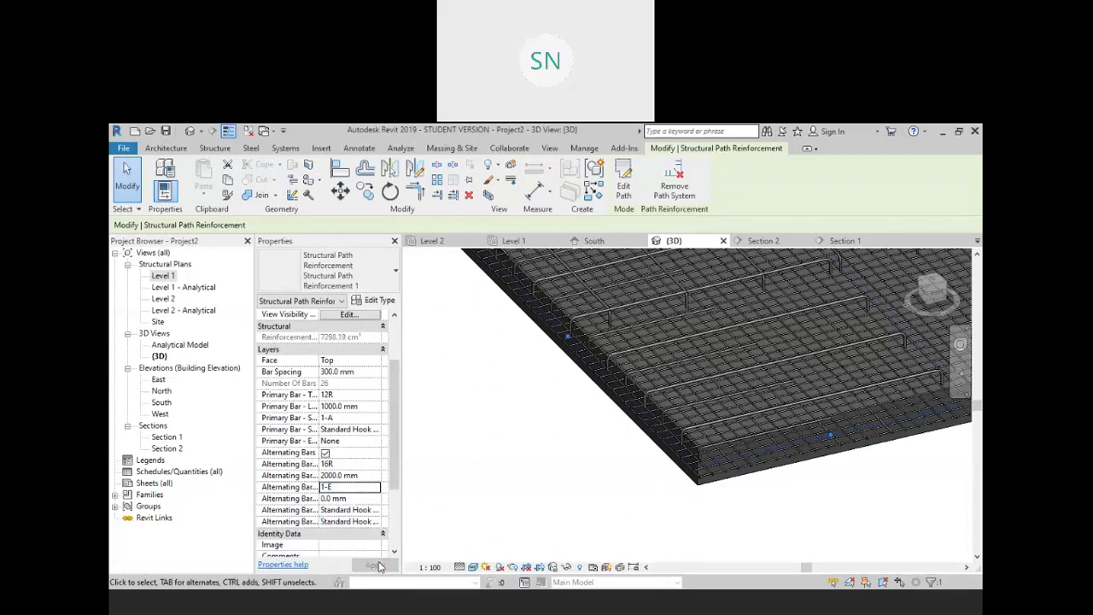
Set the bar shape to 3-A for both the alternating and the primary bars of the path reinforcement
click(374, 486)
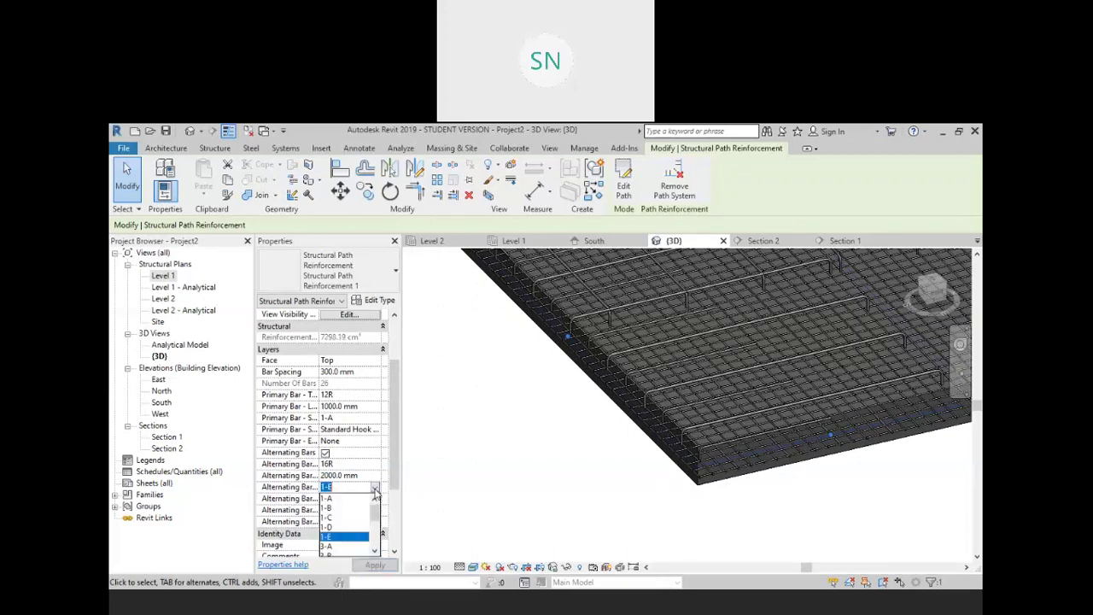
click(330, 547)
click(376, 565)
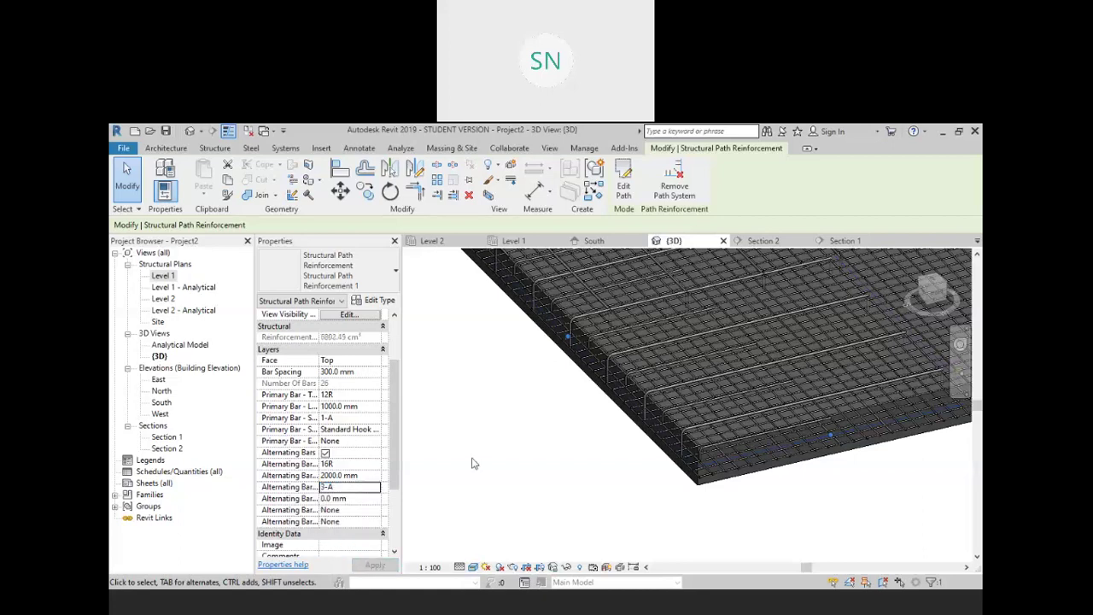
scroll(368, 421, down, 1)
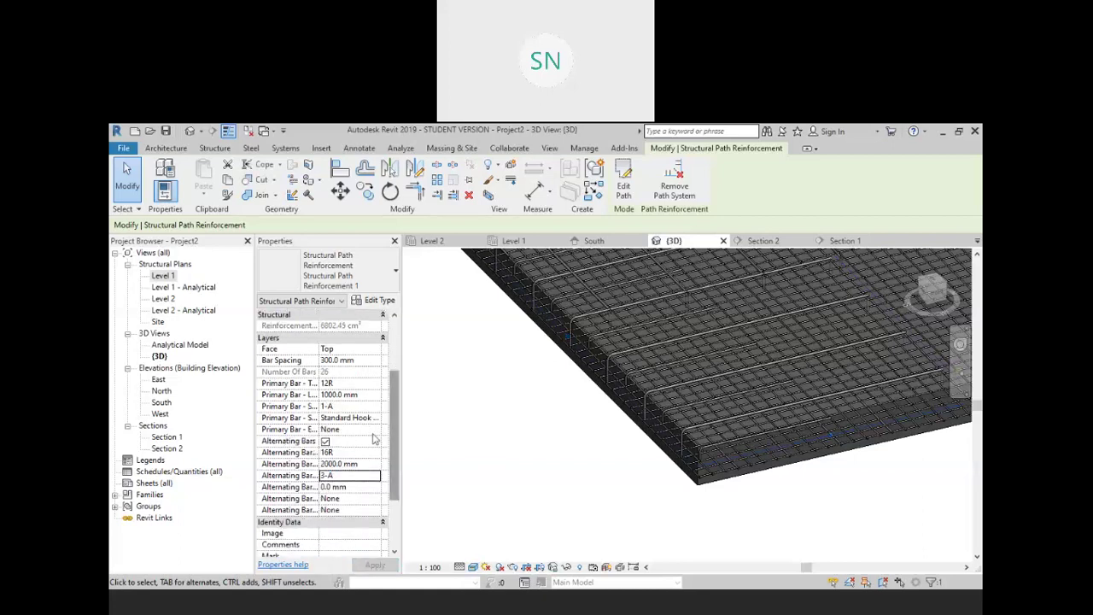
click(374, 407)
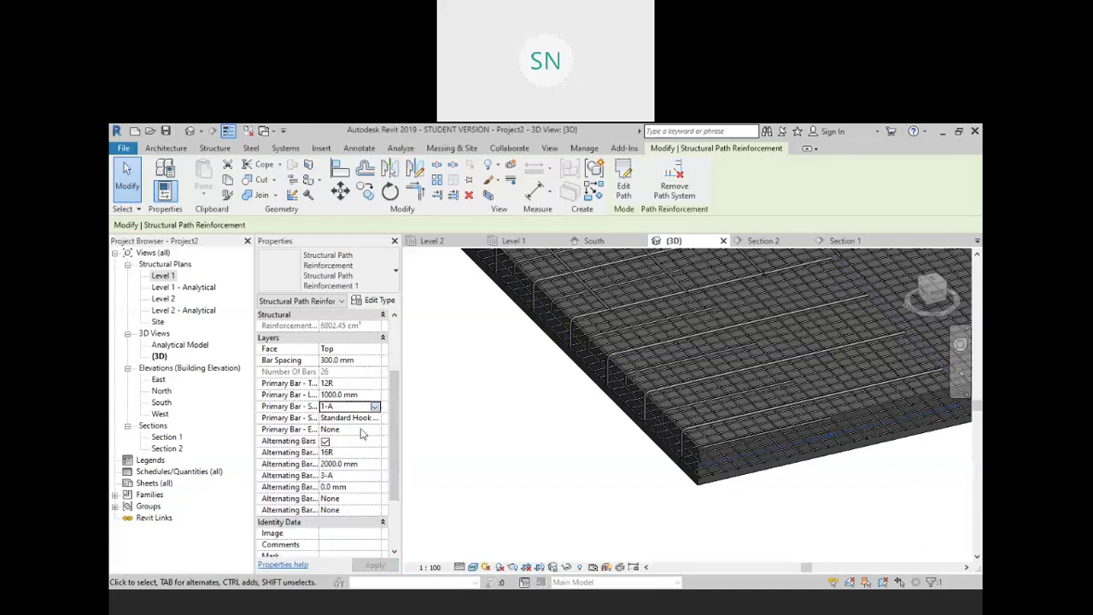
click(375, 408)
click(327, 465)
click(374, 564)
Try the Bottom face for the path reinforcement, switch it back to Top and deselect it
drag(393, 410, 399, 354)
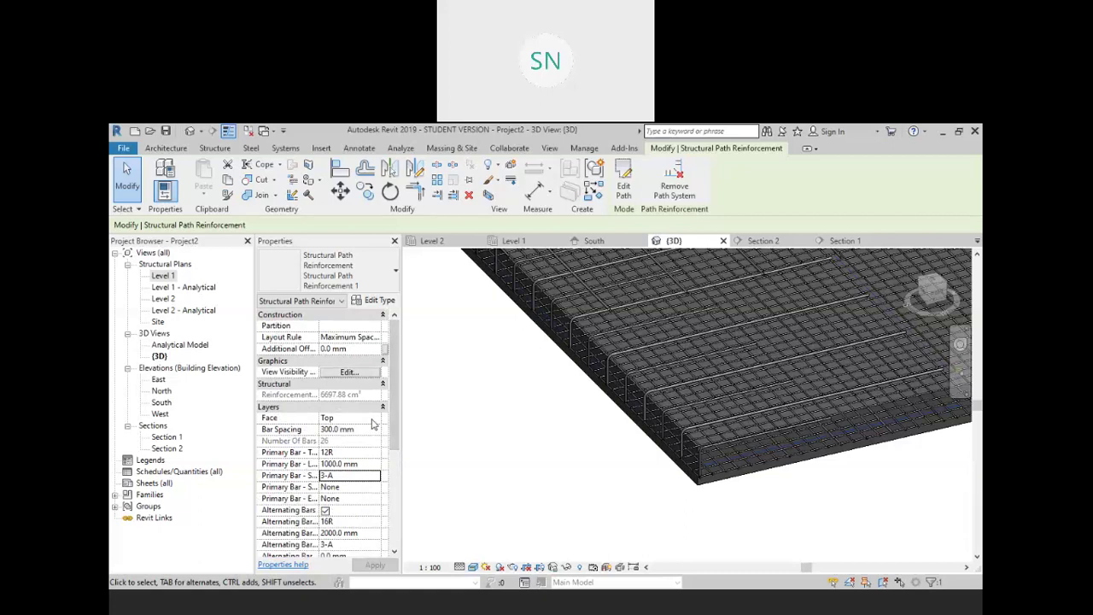
click(376, 419)
click(358, 442)
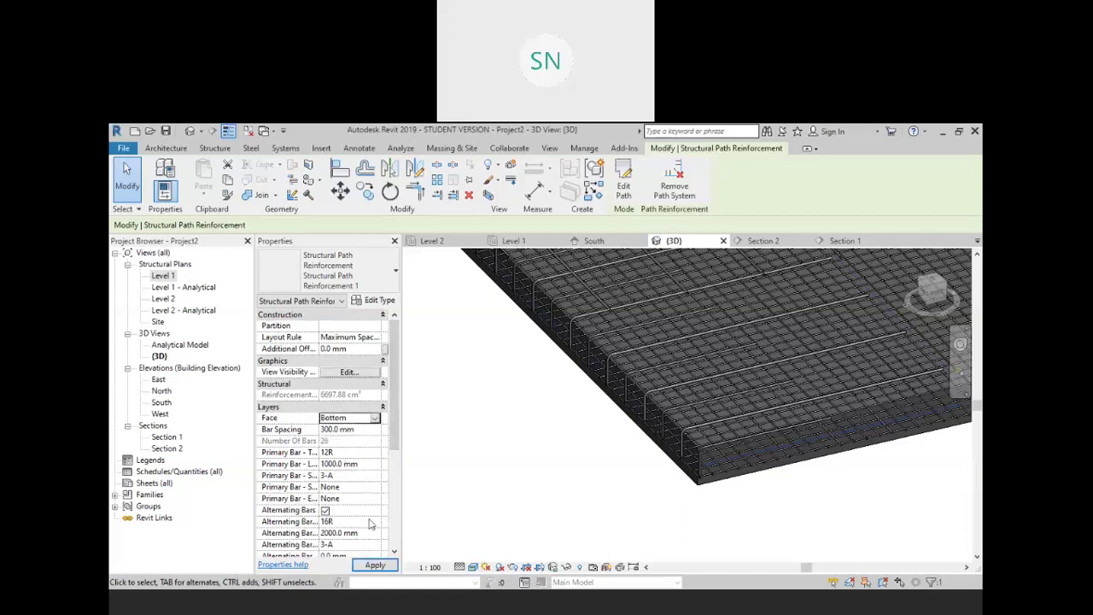
click(376, 566)
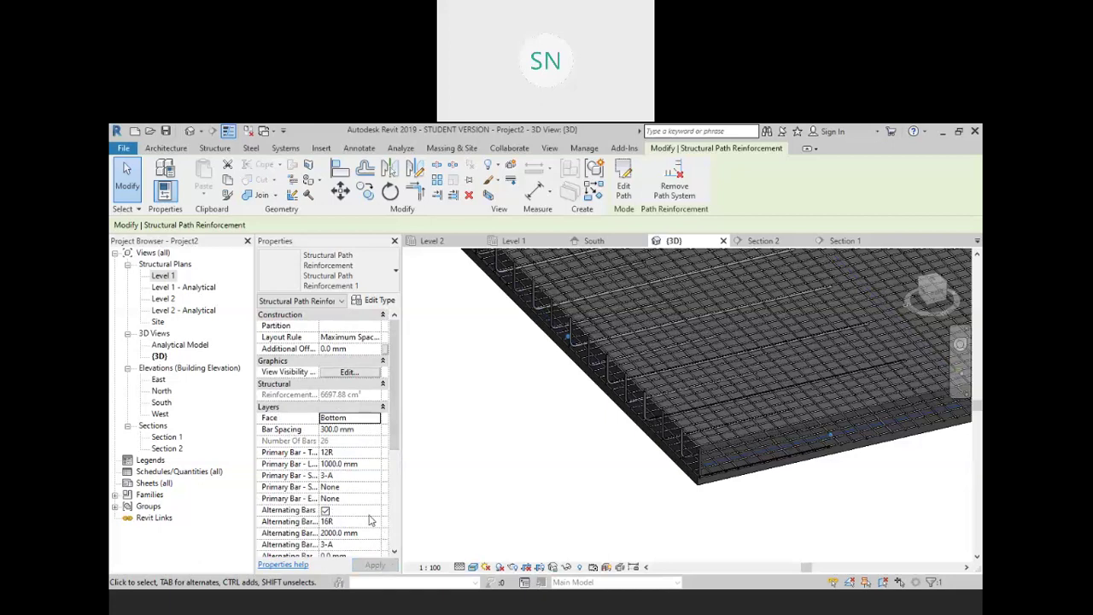
click(375, 417)
click(341, 429)
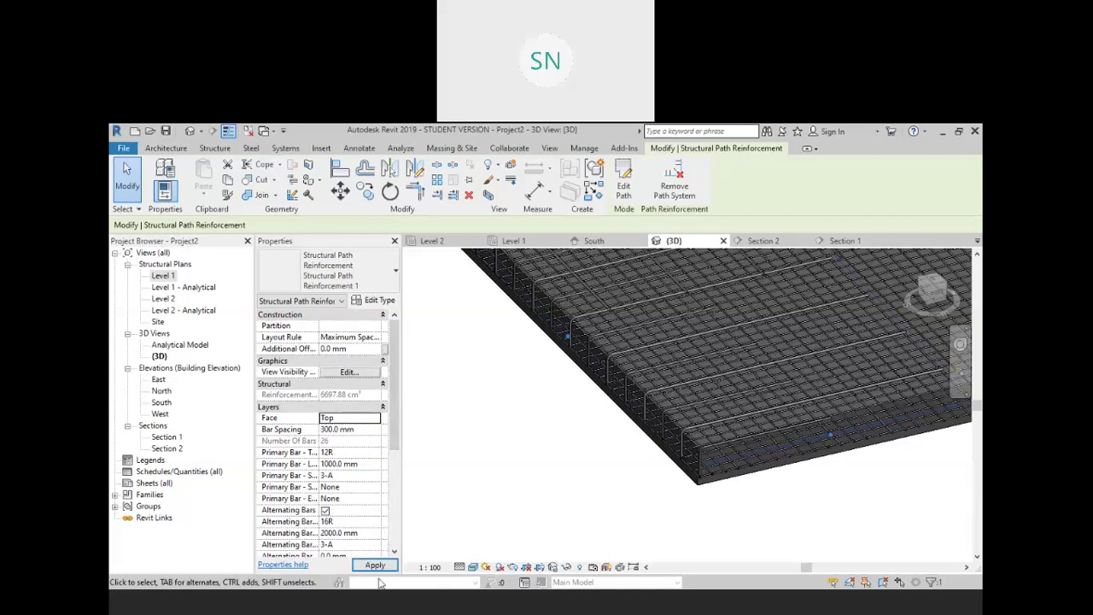
click(560, 486)
Examine the reinforced slab and frame as a whole and the rebar where a beam meets its column up close
scroll(654, 488, down, 6)
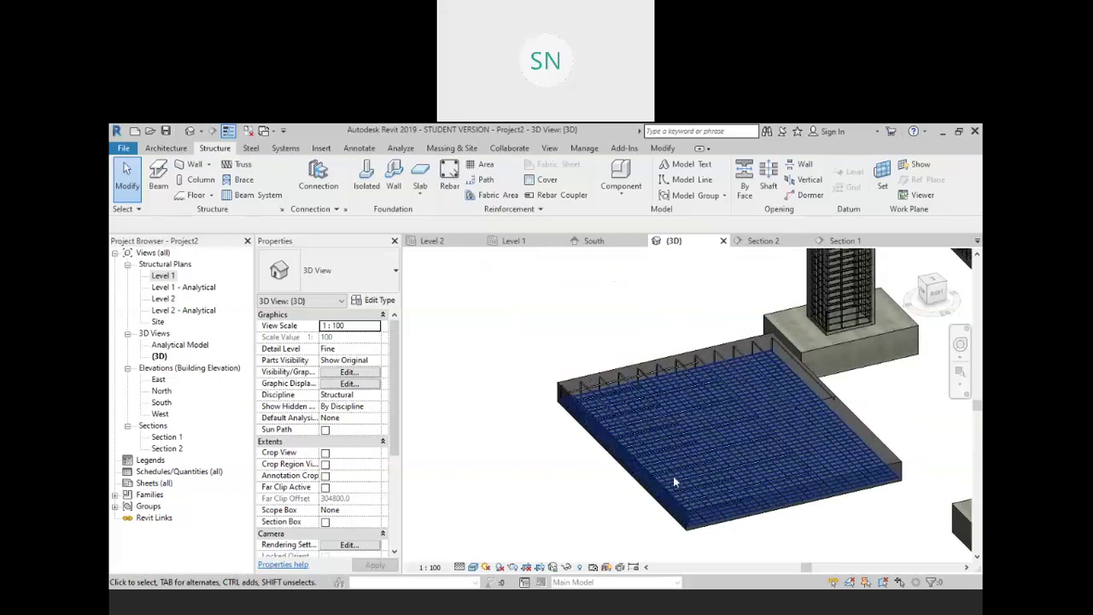
mouse_move(672, 482)
shift+middle_down()
mouse_move(735, 344)
mouse_move(588, 505)
mouse_move(623, 509)
mouse_move(695, 485)
mouse_move(706, 509)
mouse_move(592, 490)
mouse_move(641, 513)
mouse_move(689, 493)
shift+middle_up()
scroll(624, 506, down, 5)
scroll(661, 473, up, 2)
shift+middle_drag(644, 428, 614, 464)
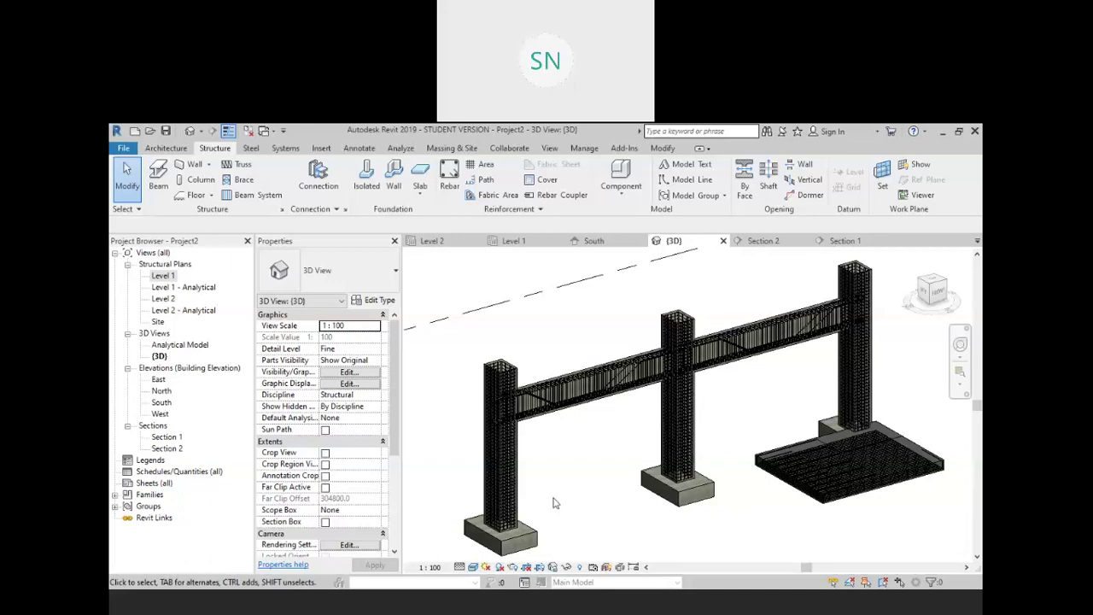
shift+middle_drag(696, 488, 711, 453)
scroll(898, 480, up, 6)
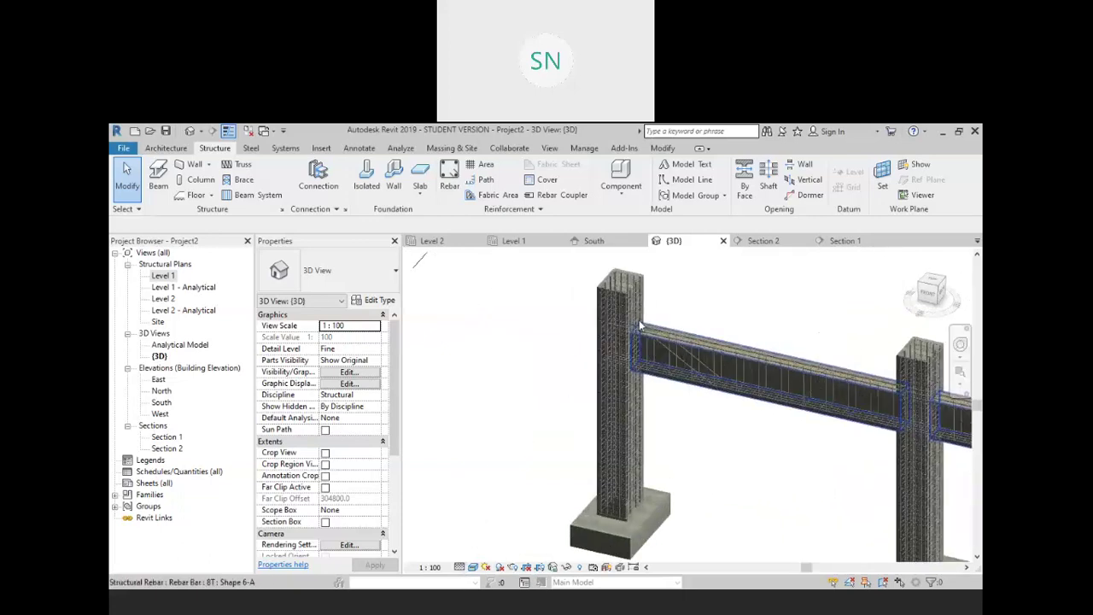
middle_drag(899, 475, 811, 463)
scroll(502, 345, up, 2)
scroll(502, 346, up, 2)
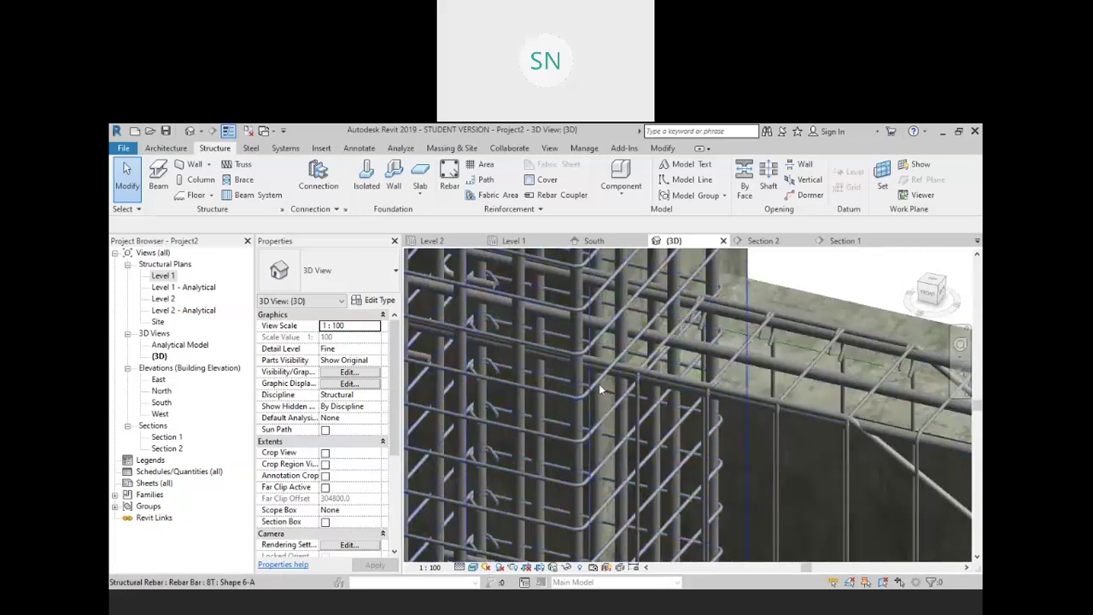
scroll(677, 429, down, 8)
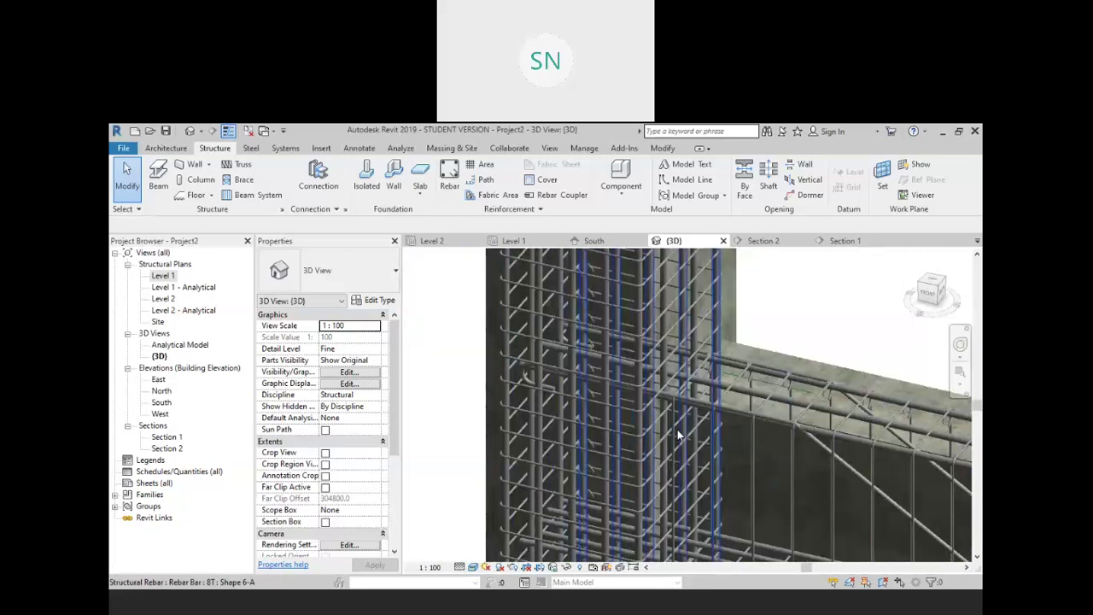
scroll(679, 423, down, 4)
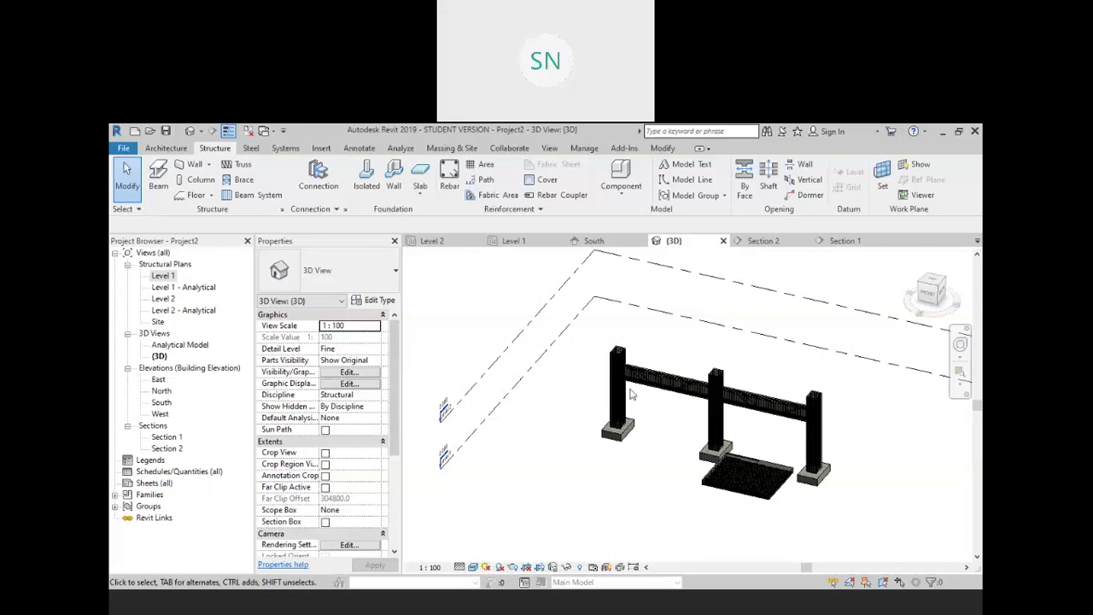
scroll(632, 394, down, 2)
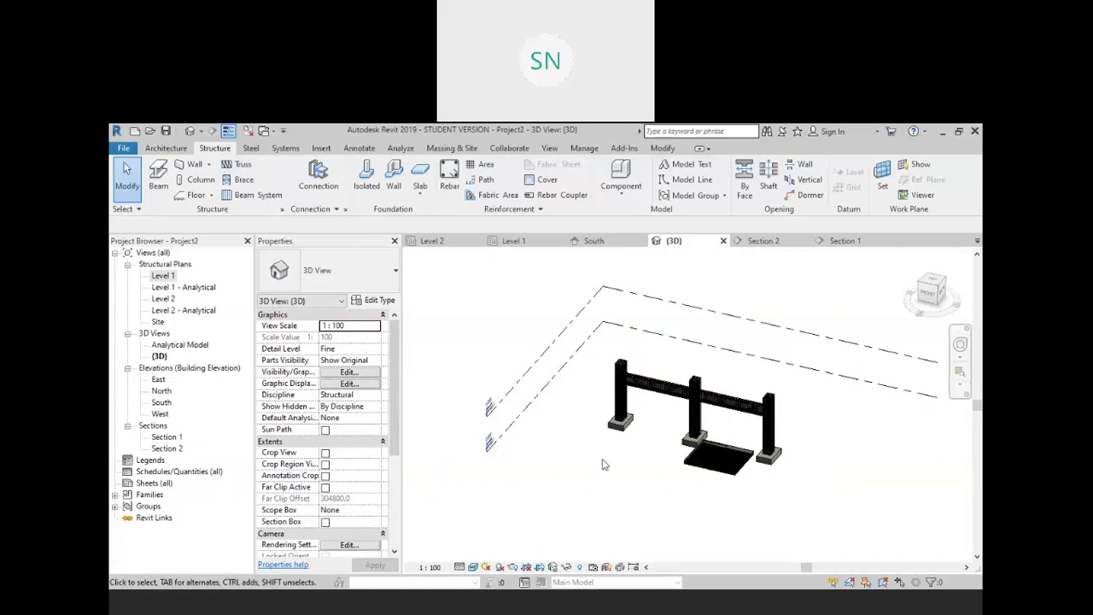
Select the whole frame, its footings, the slab and all reinforcement in the 3D view and delete them
shift+middle_drag(582, 452, 626, 541)
drag(809, 513, 565, 363)
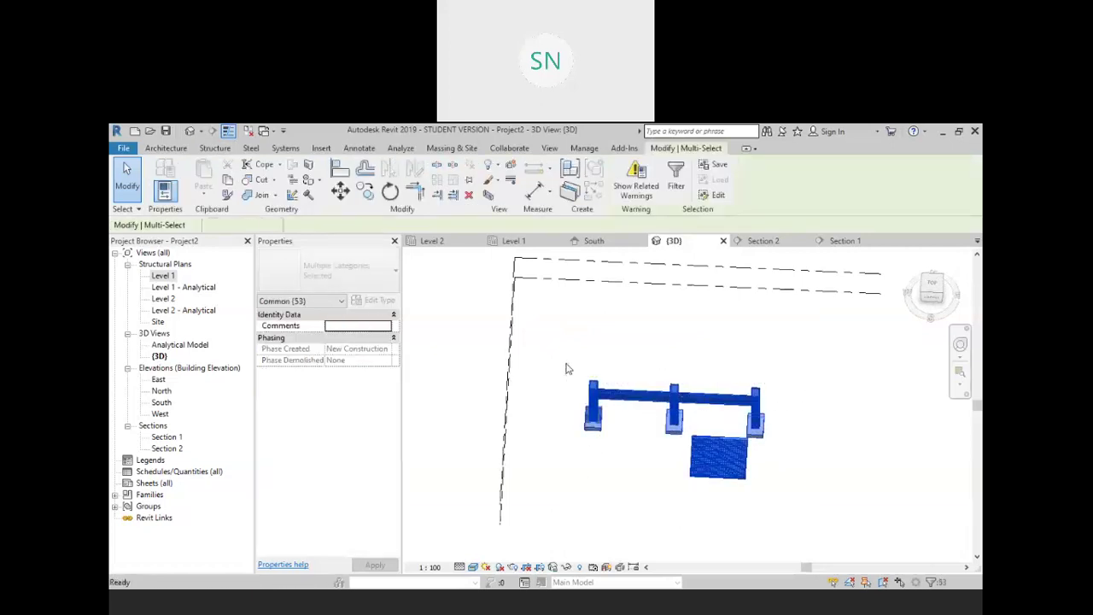
key(Delete)
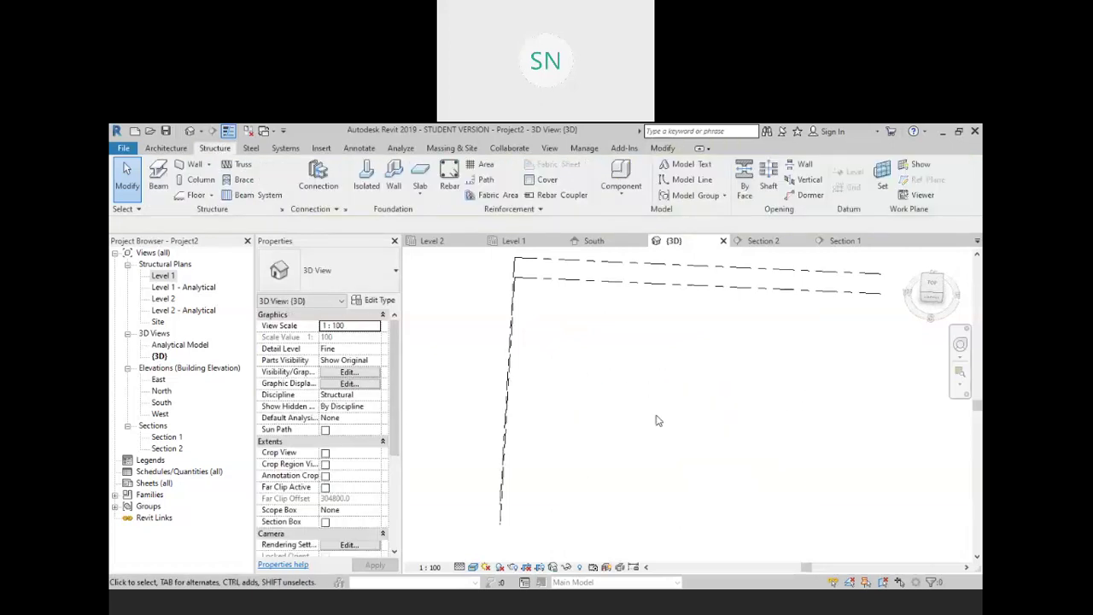
Open the Level 1 structural plan with the whole grid in view
click(166, 278)
double_click(167, 278)
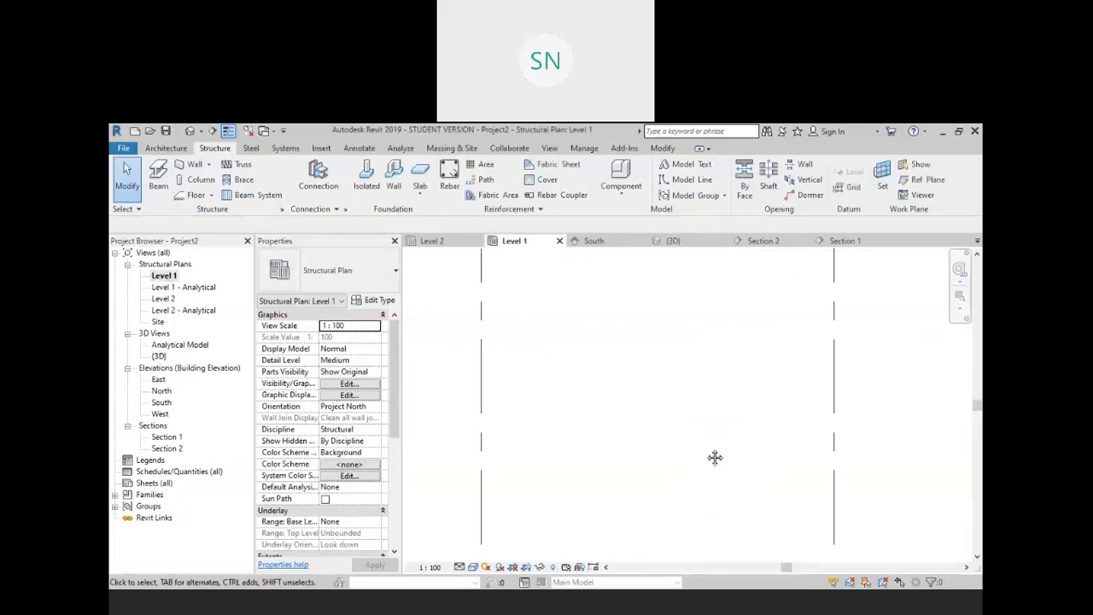
scroll(720, 444, down, 3)
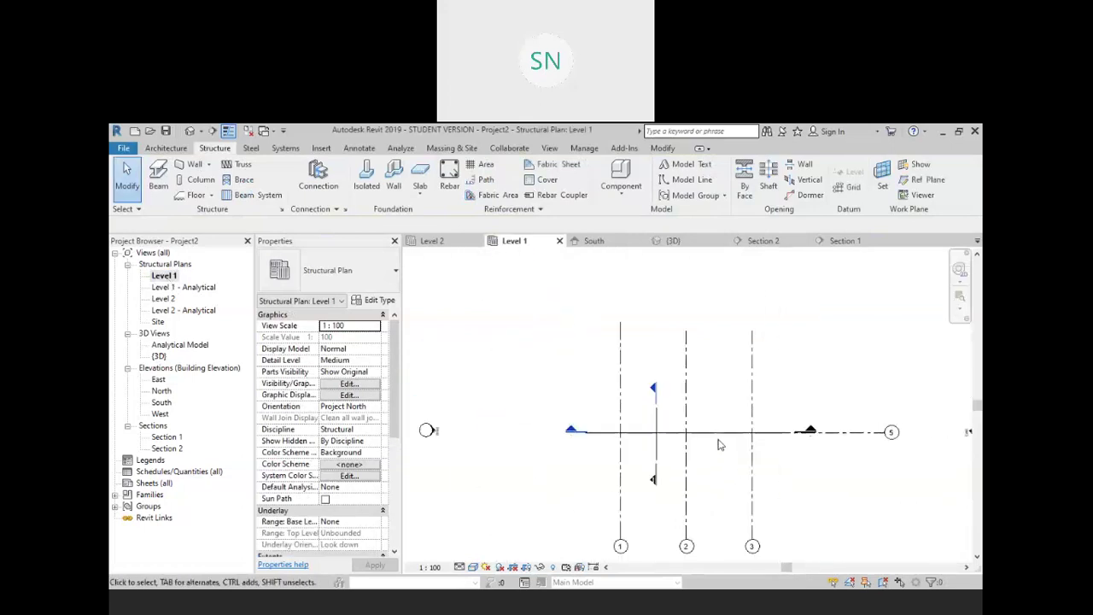
Delete the two section marks, Section 2 and Section 1, from the Level 1 plan together with their views
scroll(768, 478, down, 1)
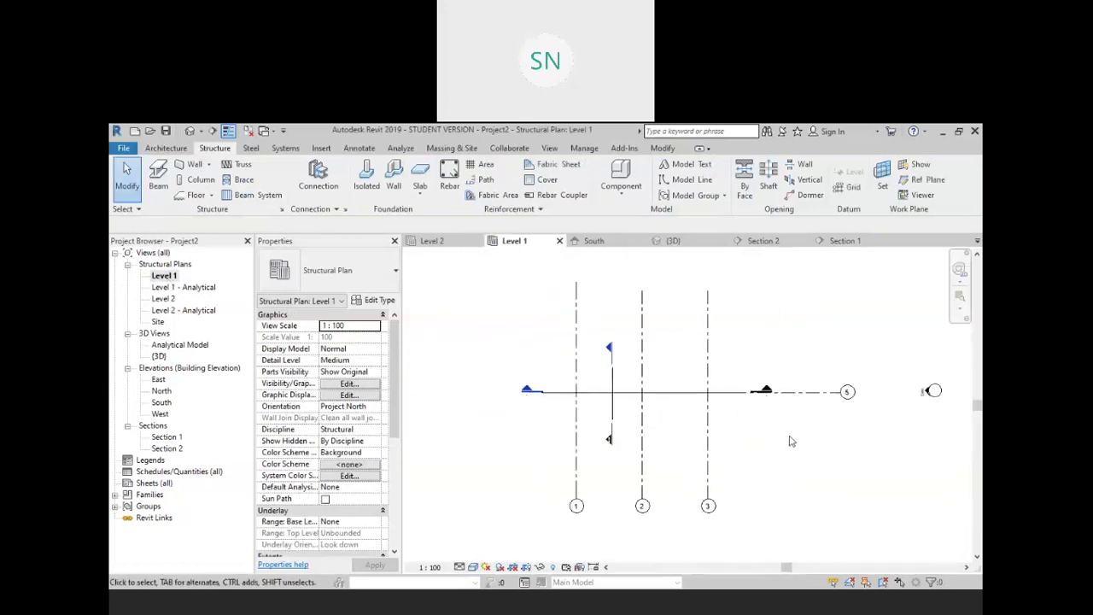
click(614, 380)
key(Delete)
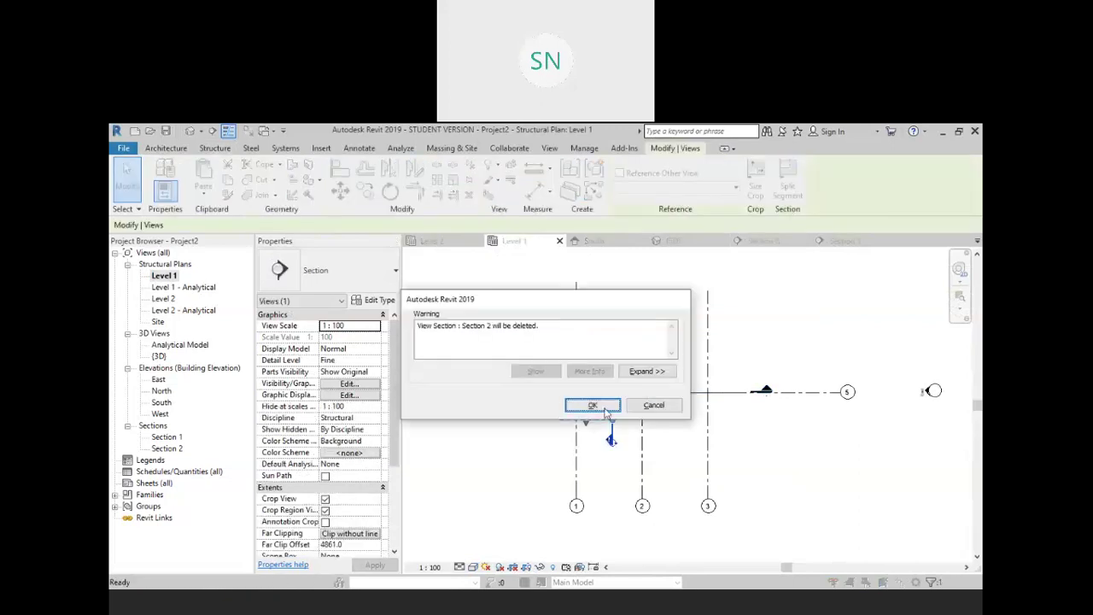
click(653, 404)
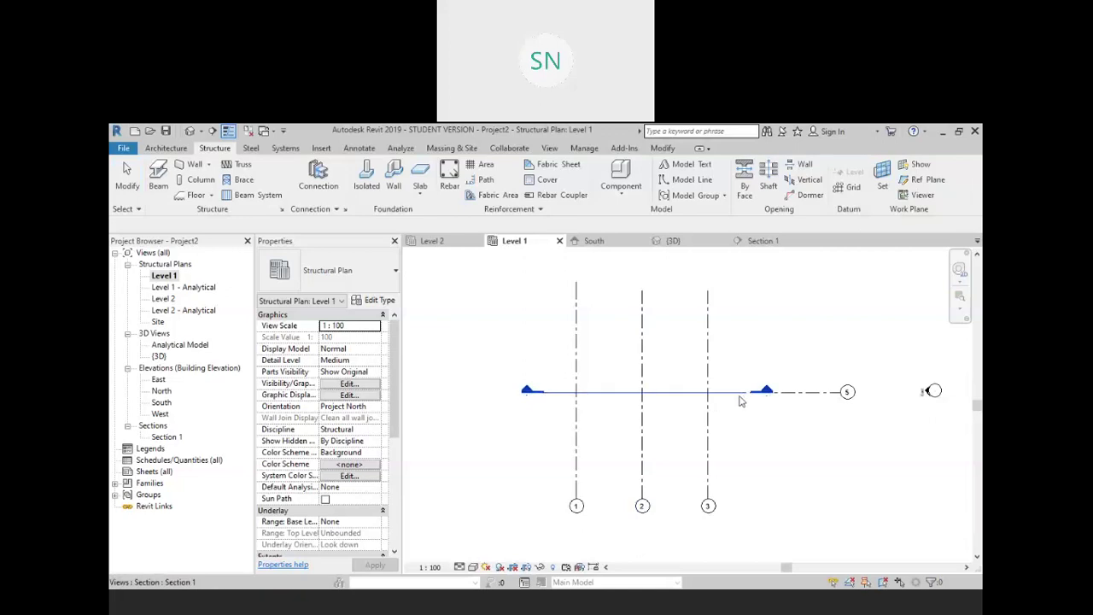
click(741, 401)
key(Delete)
click(653, 404)
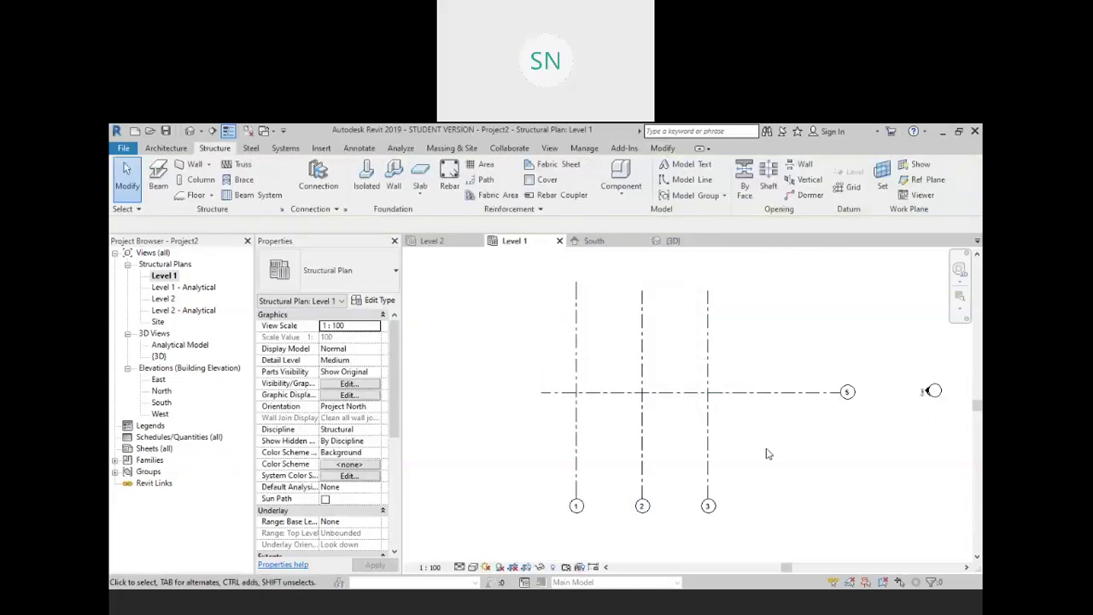
Delete horizontal grid 5 so that only vertical grids 1 to 3 remain in the plan
click(799, 392)
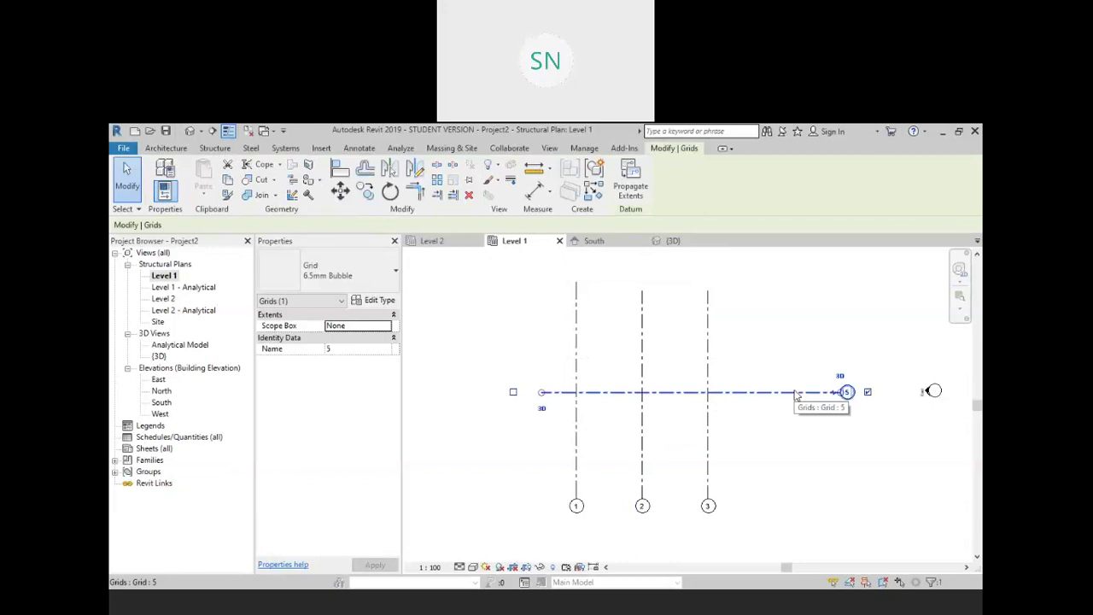
key(Delete)
scroll(776, 441, down, 2)
middle_drag(742, 388, 698, 405)
scroll(612, 379, up, 1)
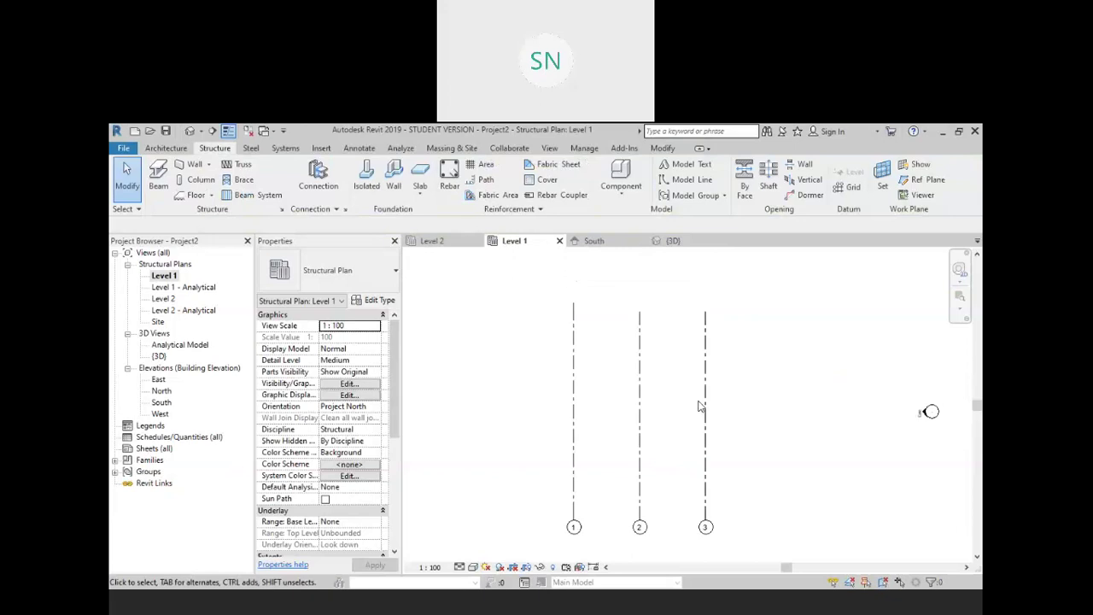
middle_drag(700, 408, 757, 416)
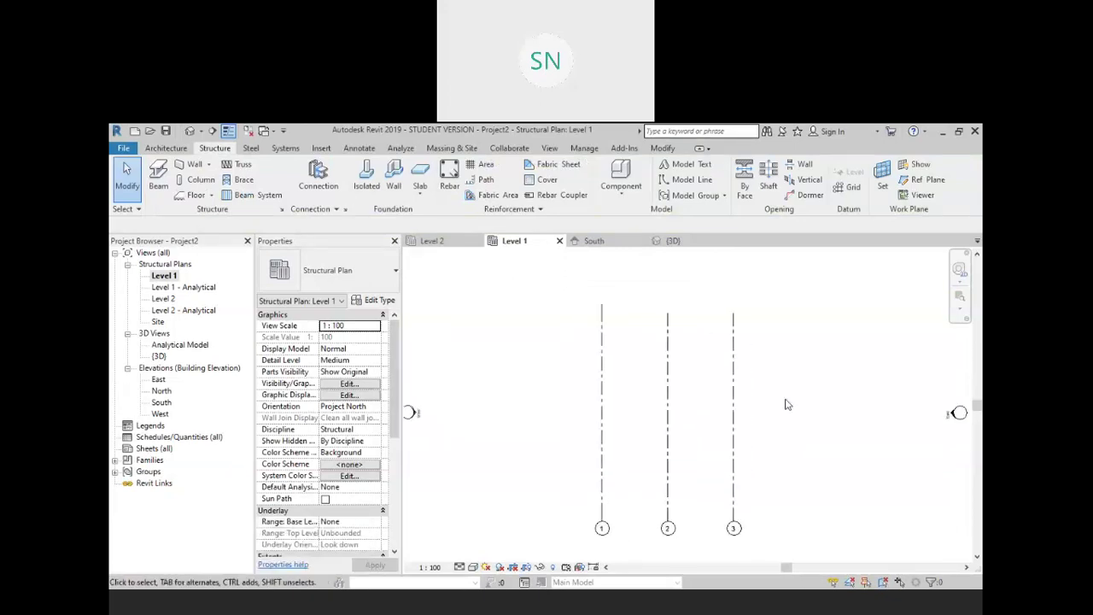
scroll(747, 448, up, 2)
scroll(766, 428, down, 1)
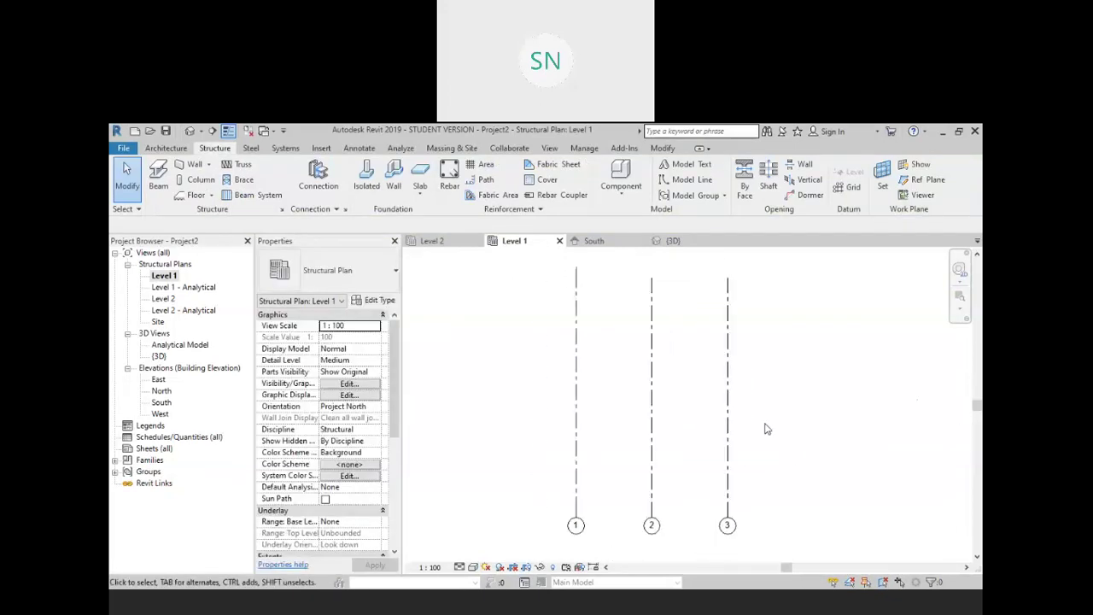
Draw a horizontal grid line across grids 1 to 3 just above their bubbles, with its bubble beside grid 1, and name it A
click(848, 186)
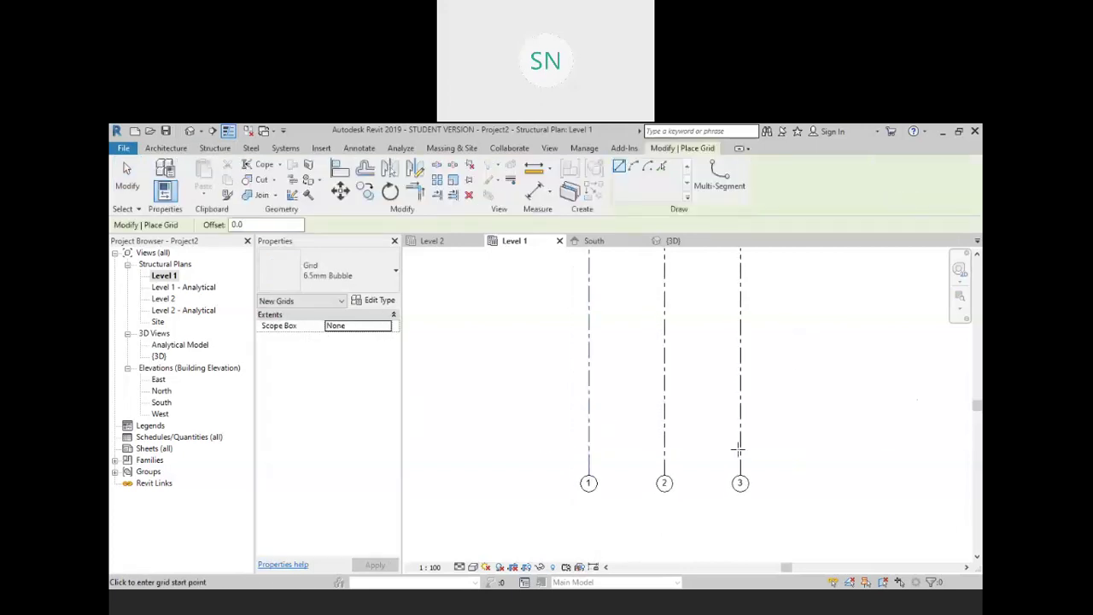
click(788, 454)
click(549, 452)
right_click(538, 384)
right_click(568, 396)
click(597, 402)
click(550, 452)
click(540, 454)
drag(540, 453, 466, 446)
text(A)
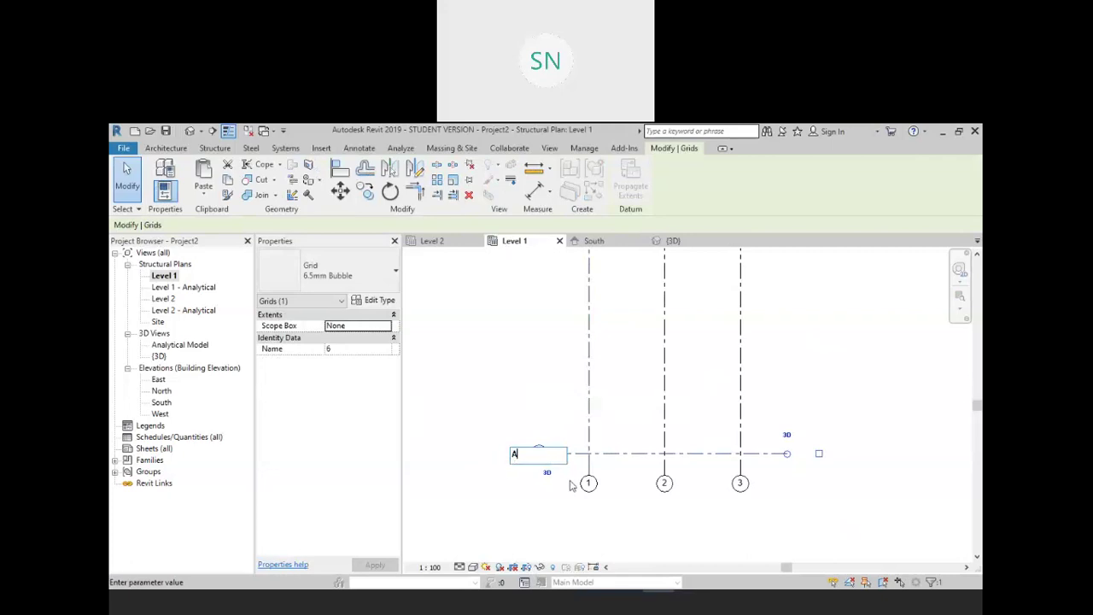
key(Return)
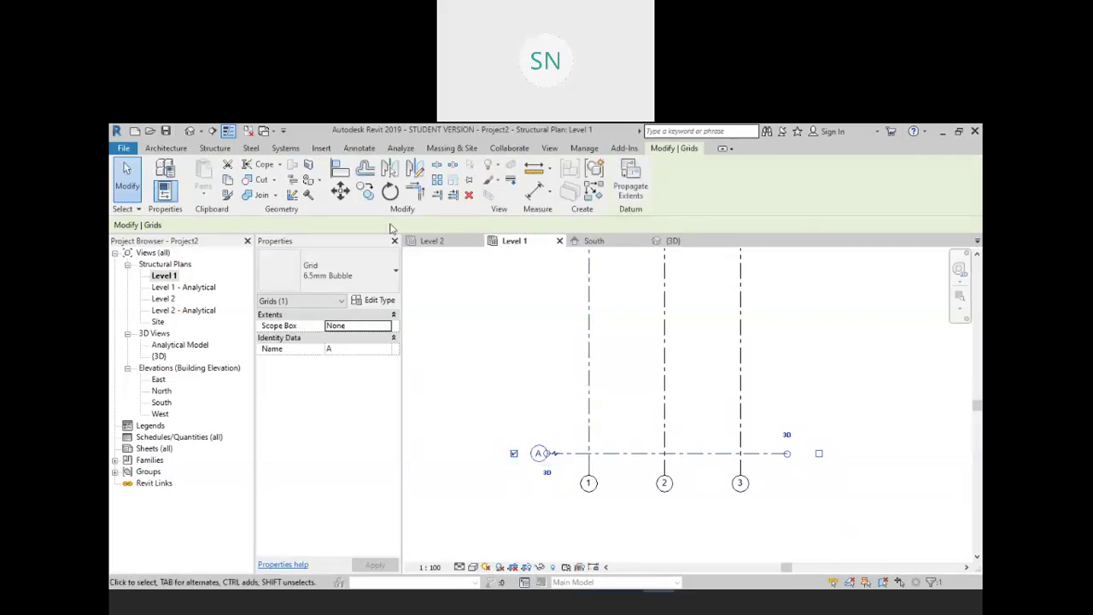
Array grid A vertically upward at 5000 mm spacing with a count of 6 to make grids A to F
click(439, 181)
click(608, 455)
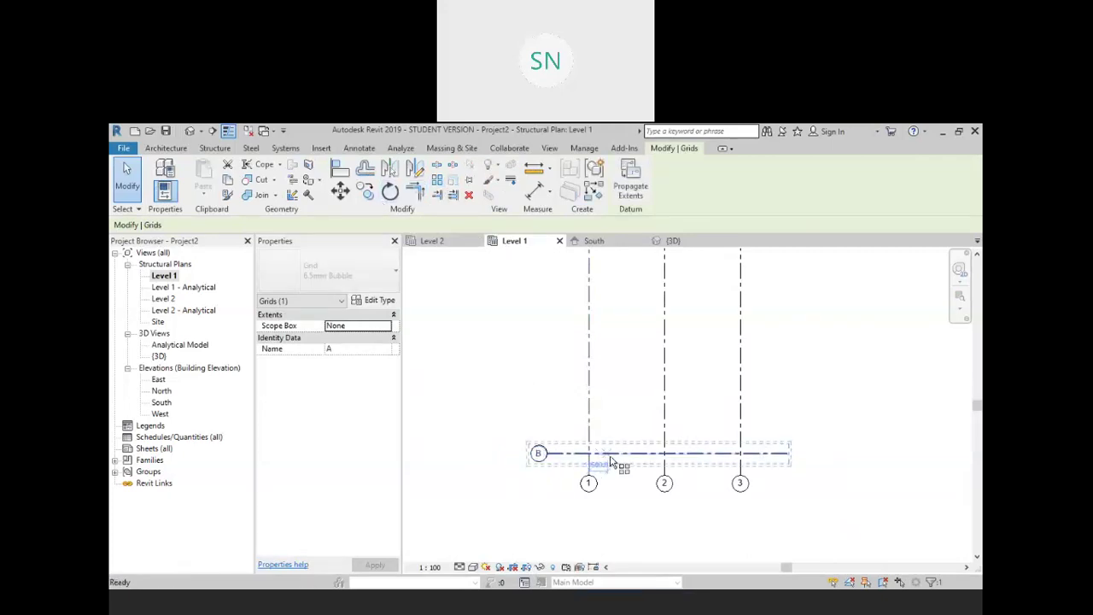
click(612, 457)
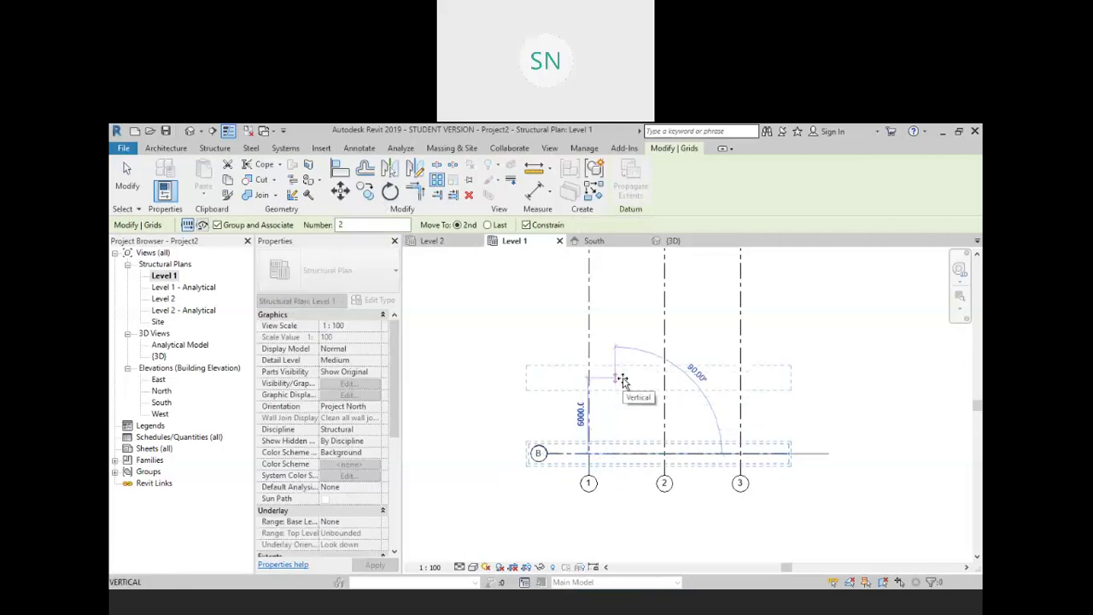
text(5000)
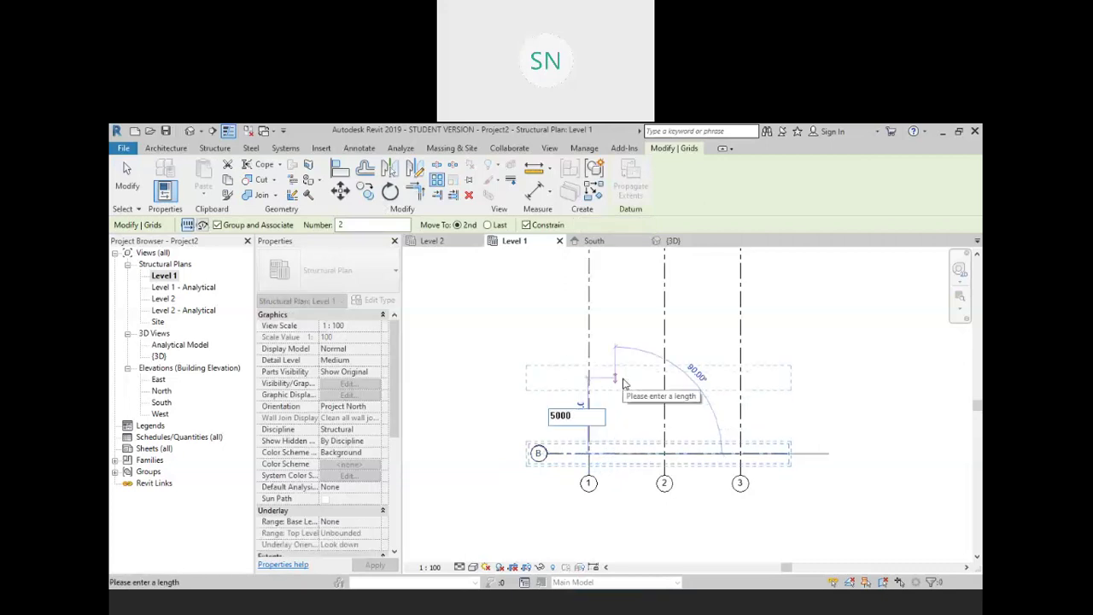
key(Return)
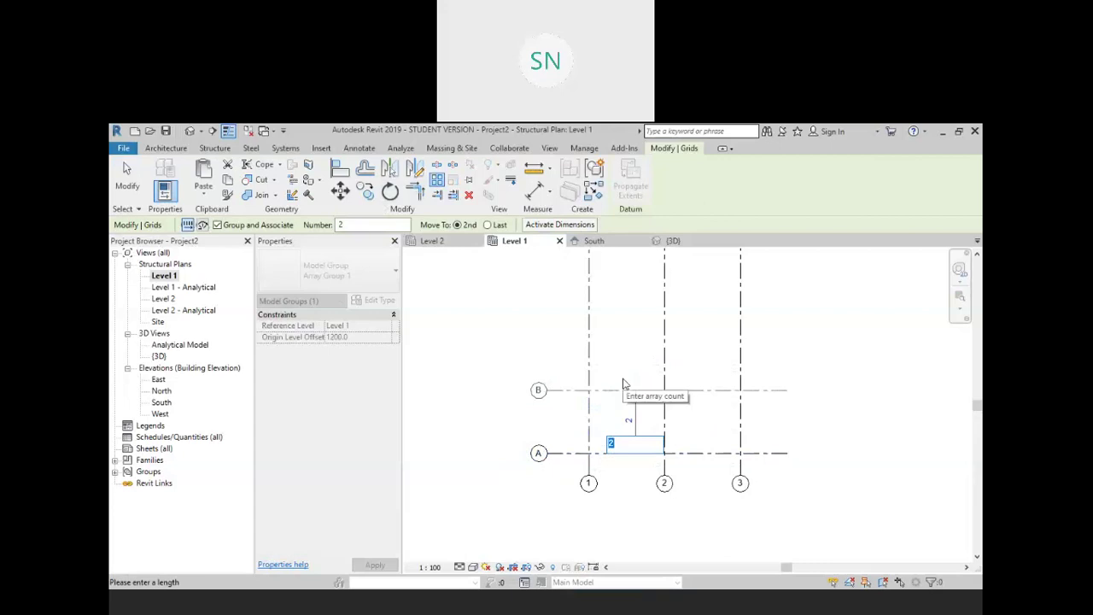
key(Return)
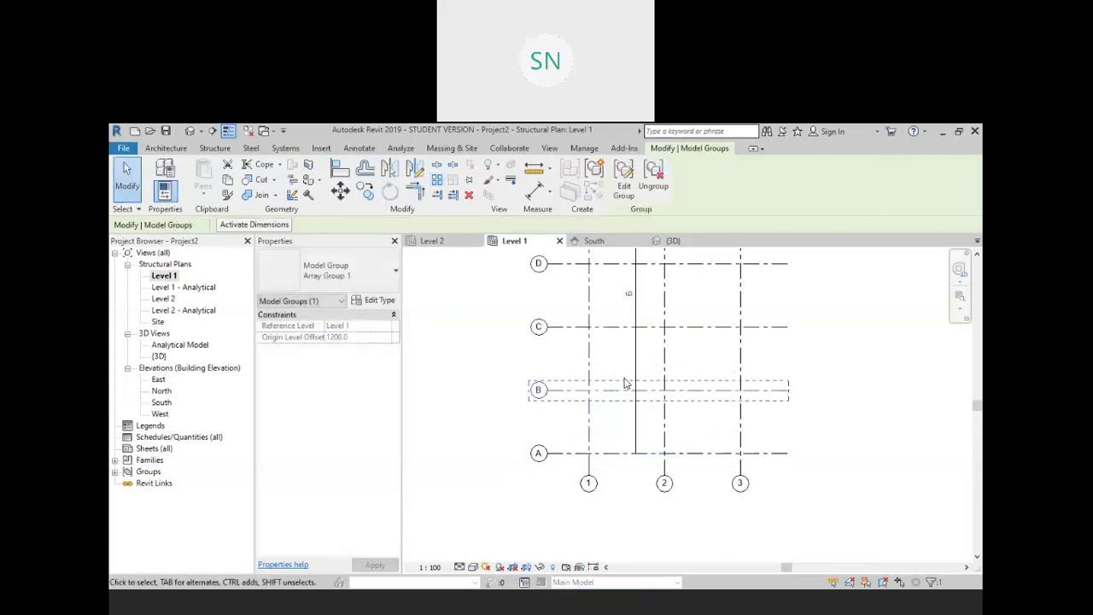
scroll(720, 439, down, 3)
right_click(790, 283)
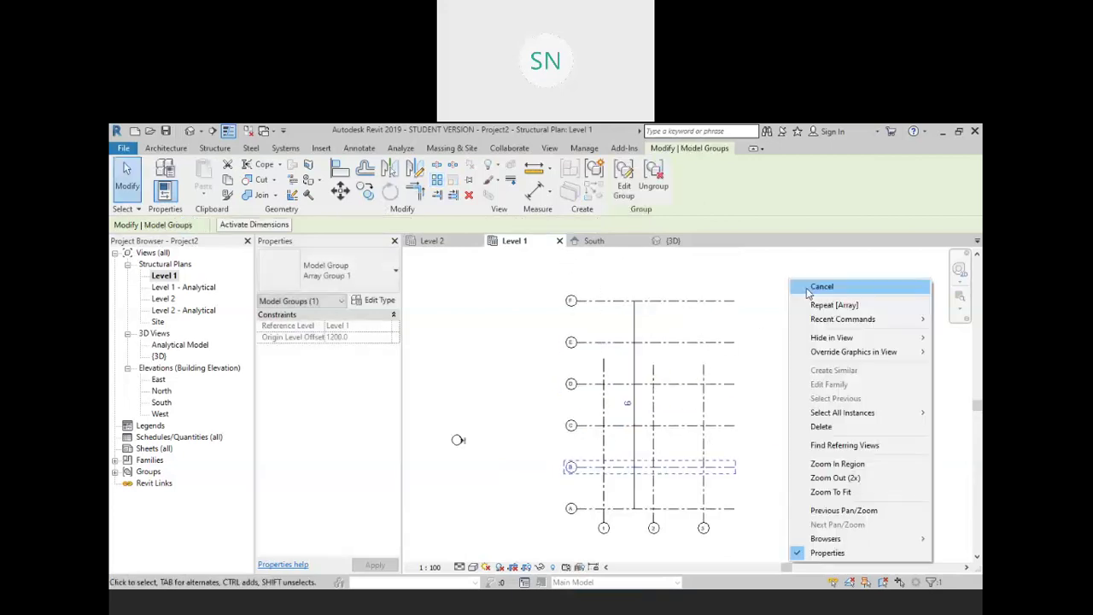
click(819, 287)
right_click(820, 289)
click(821, 294)
Extend the upper ends of vertical grids 1 to 3 past grid F
click(703, 375)
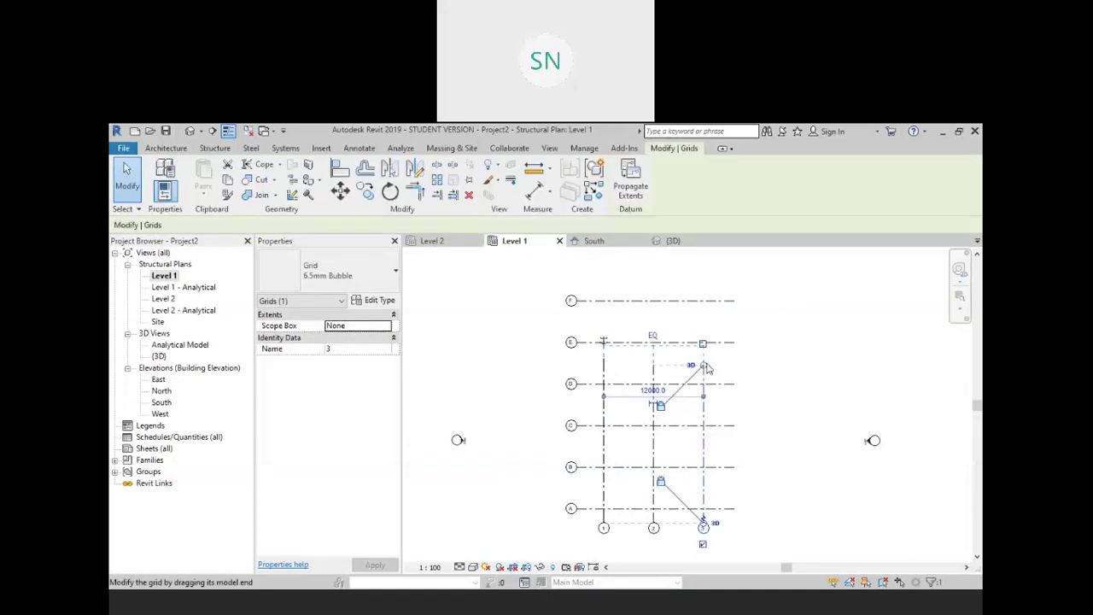
drag(703, 368, 704, 271)
click(746, 298)
middle_drag(803, 362, 825, 355)
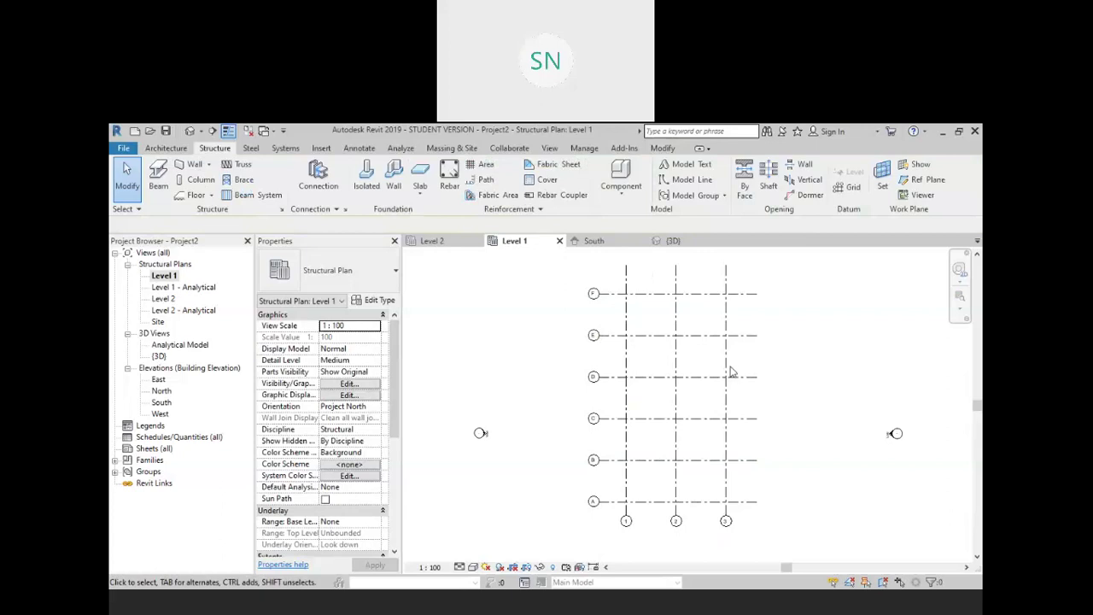
scroll(720, 361, up, 2)
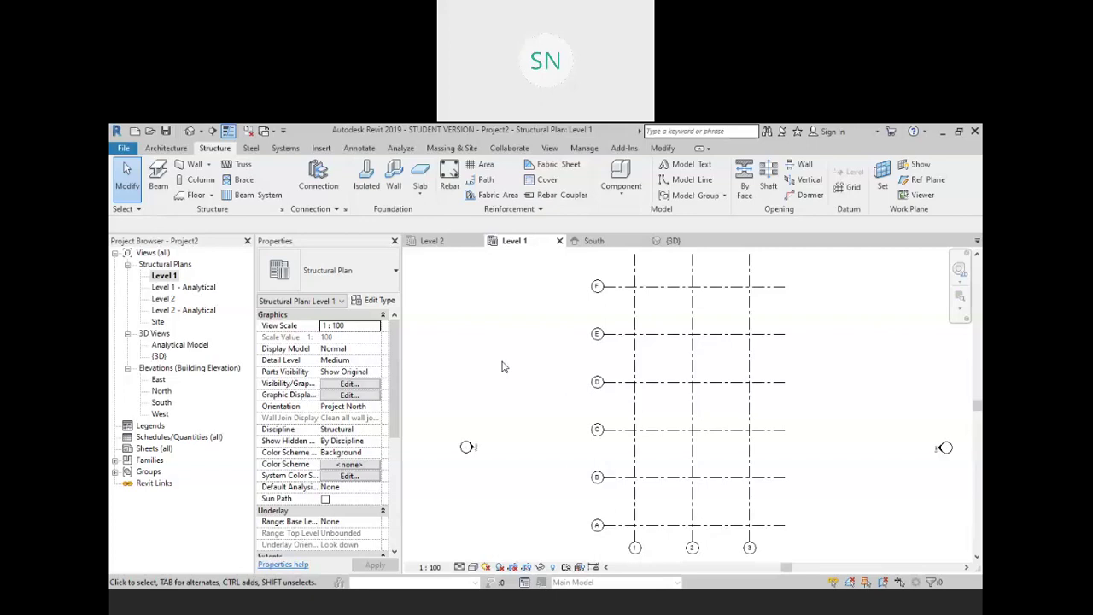
Try to place ISMB300 steel beams along all grid lines at once on Level 1 and check the 3D view
click(158, 179)
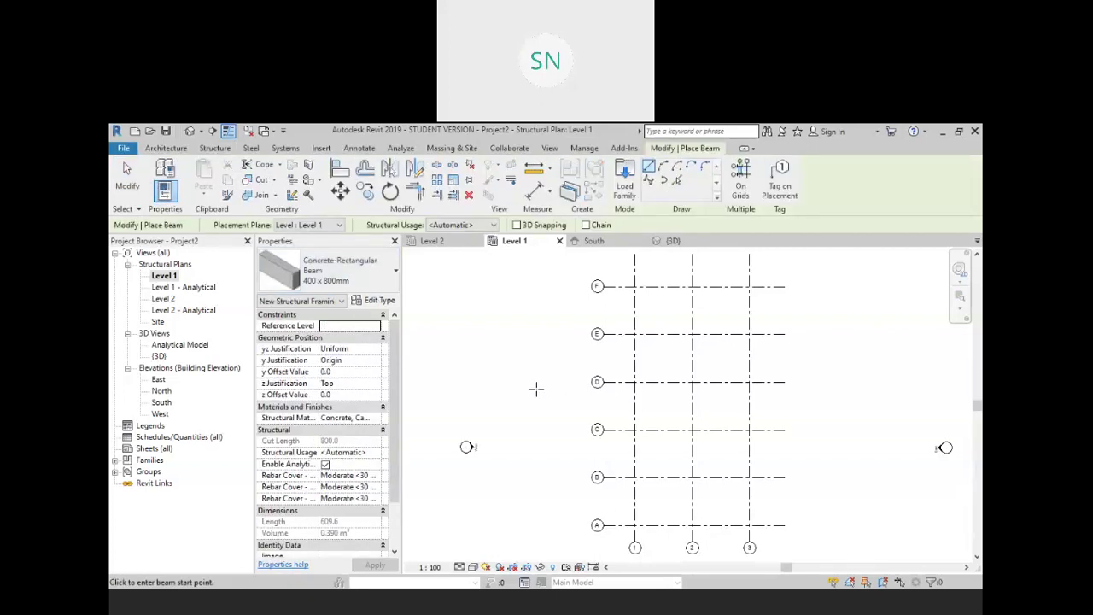
click(342, 271)
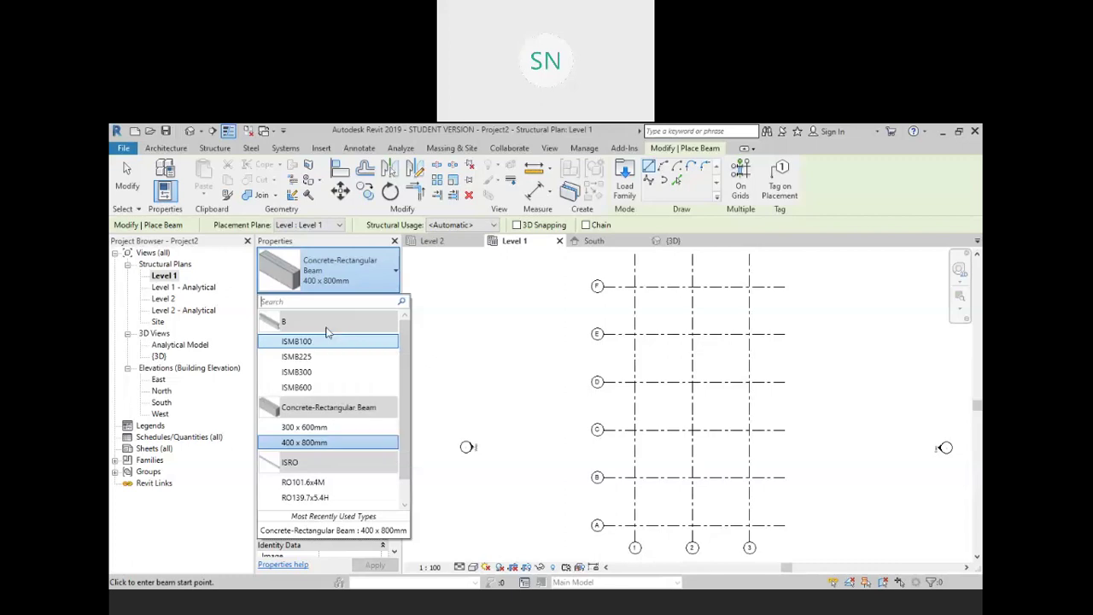
click(314, 372)
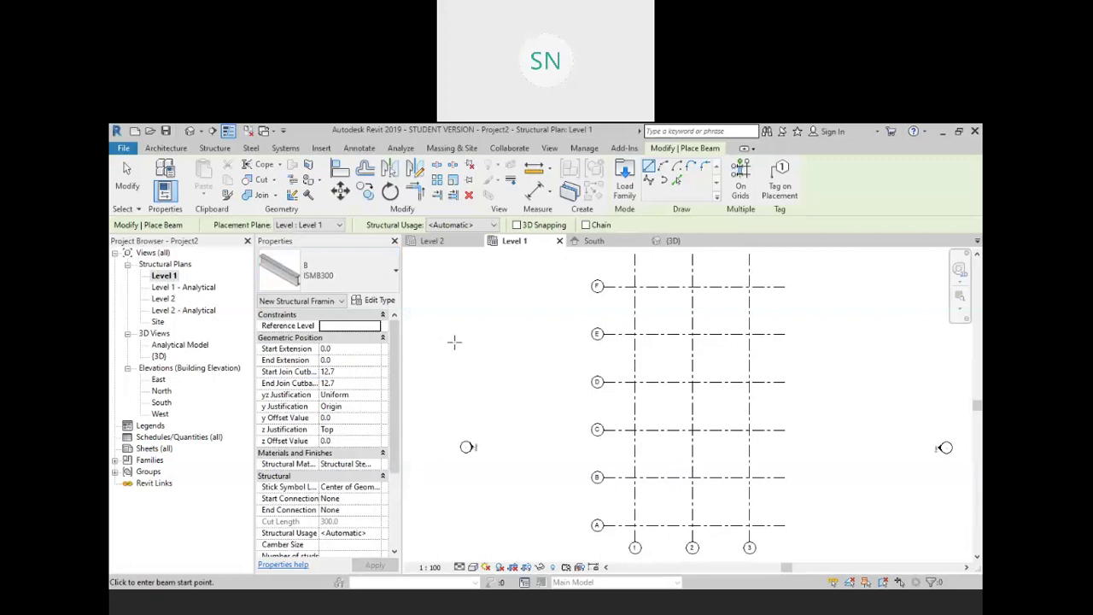
click(740, 185)
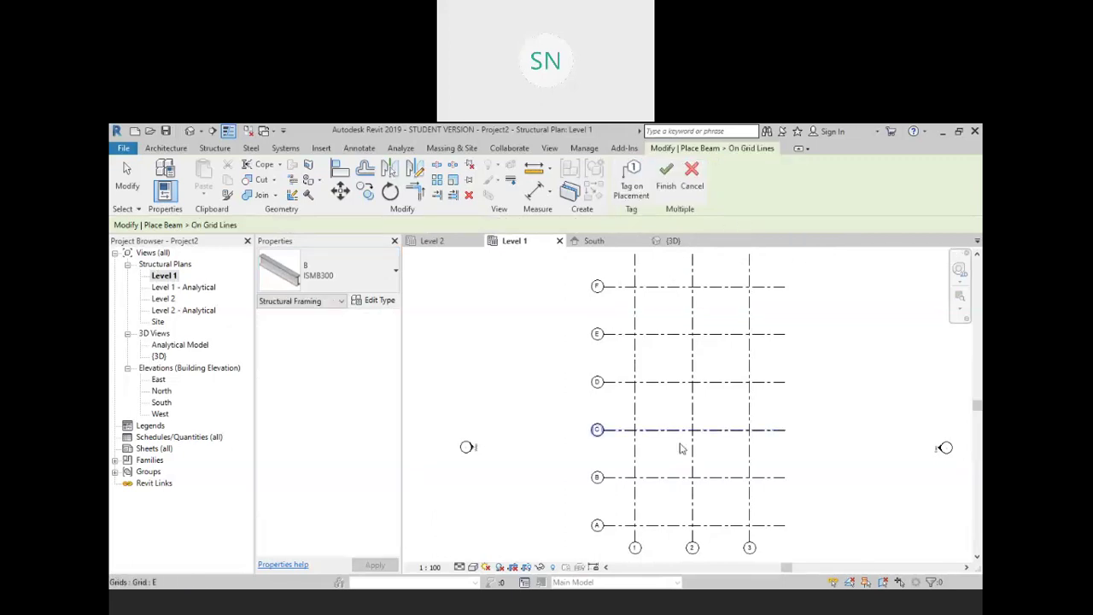
drag(759, 530, 626, 273)
click(671, 191)
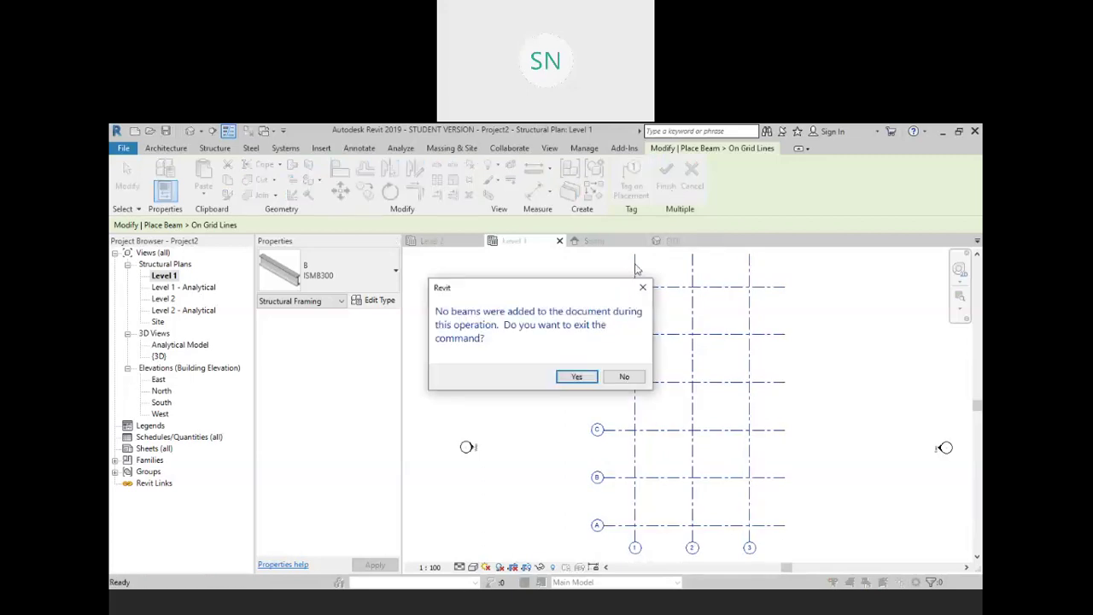
click(576, 376)
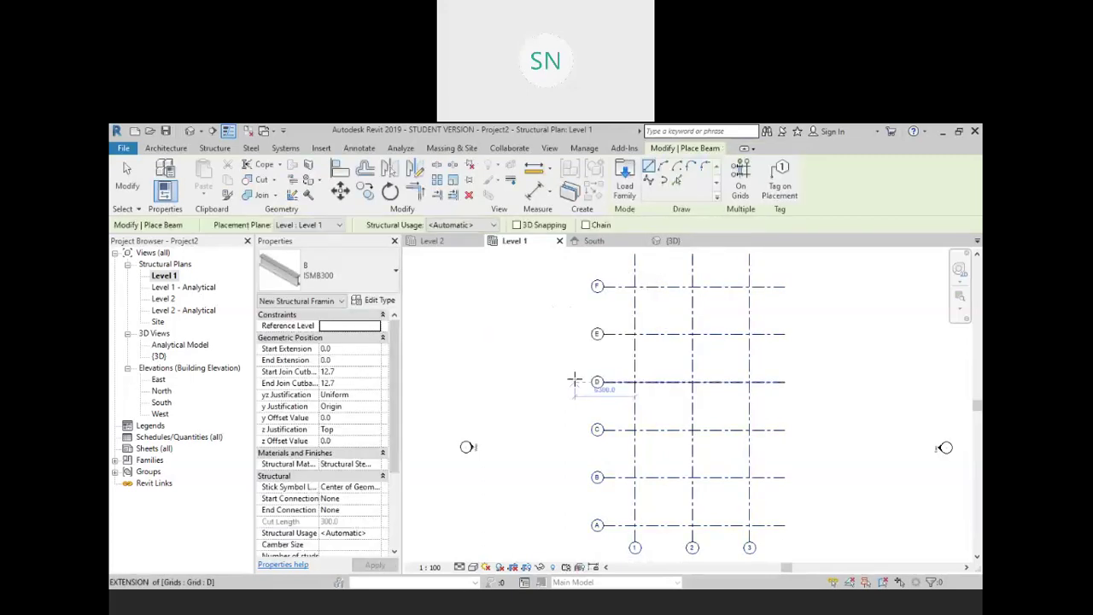
right_click(537, 323)
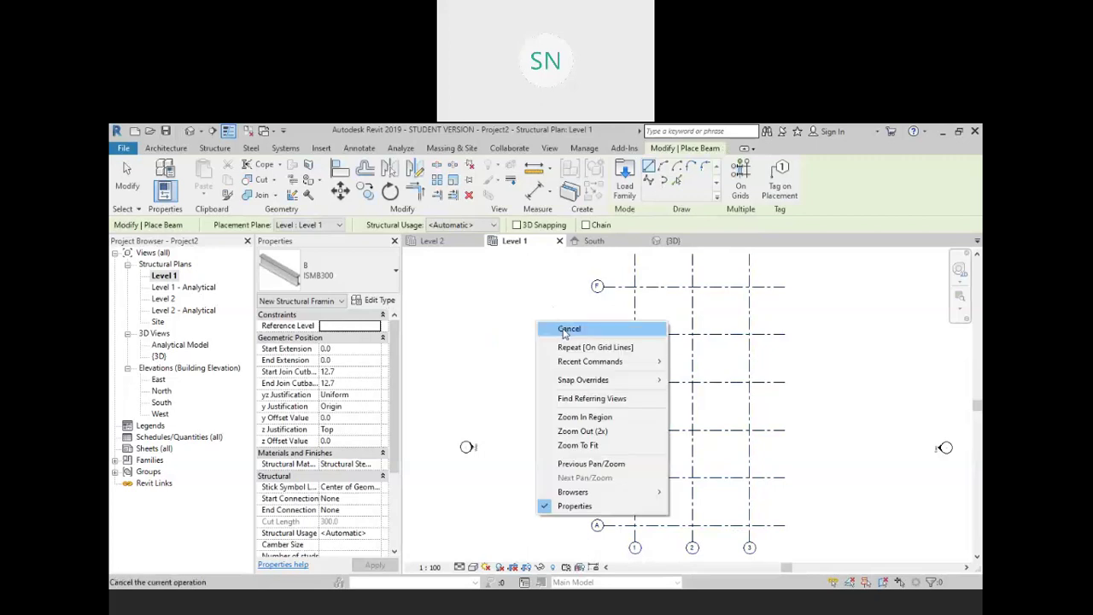
click(561, 330)
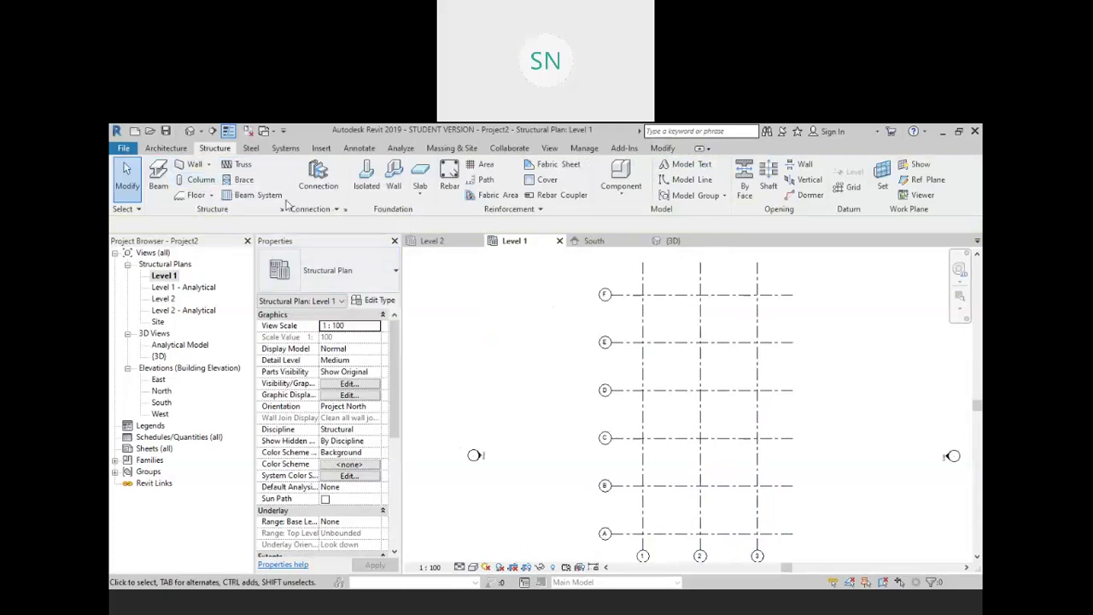
click(670, 241)
scroll(624, 369, down, 2)
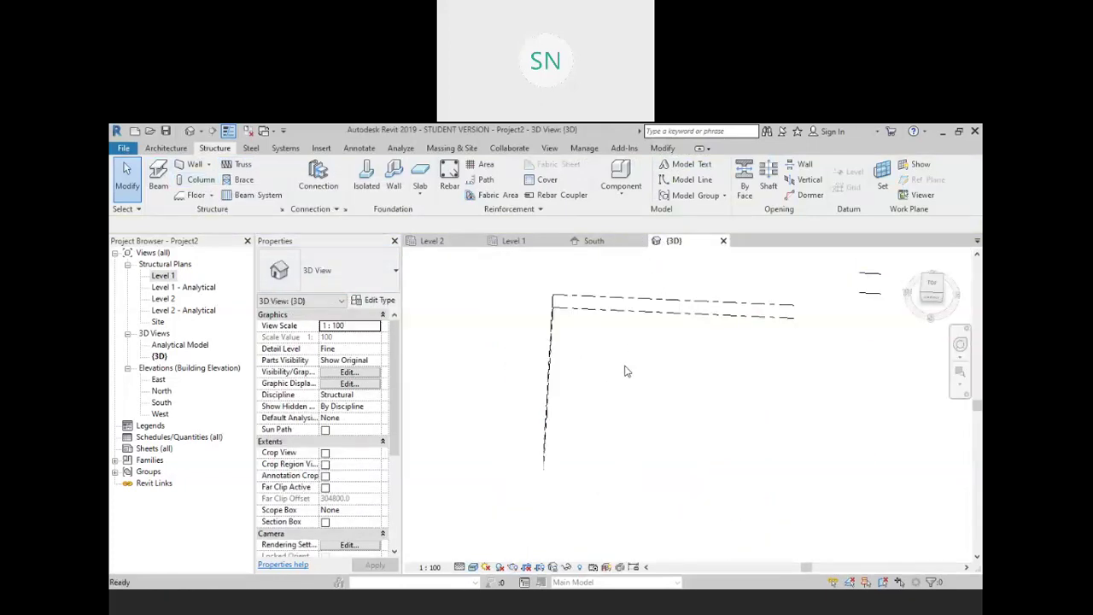
click(512, 244)
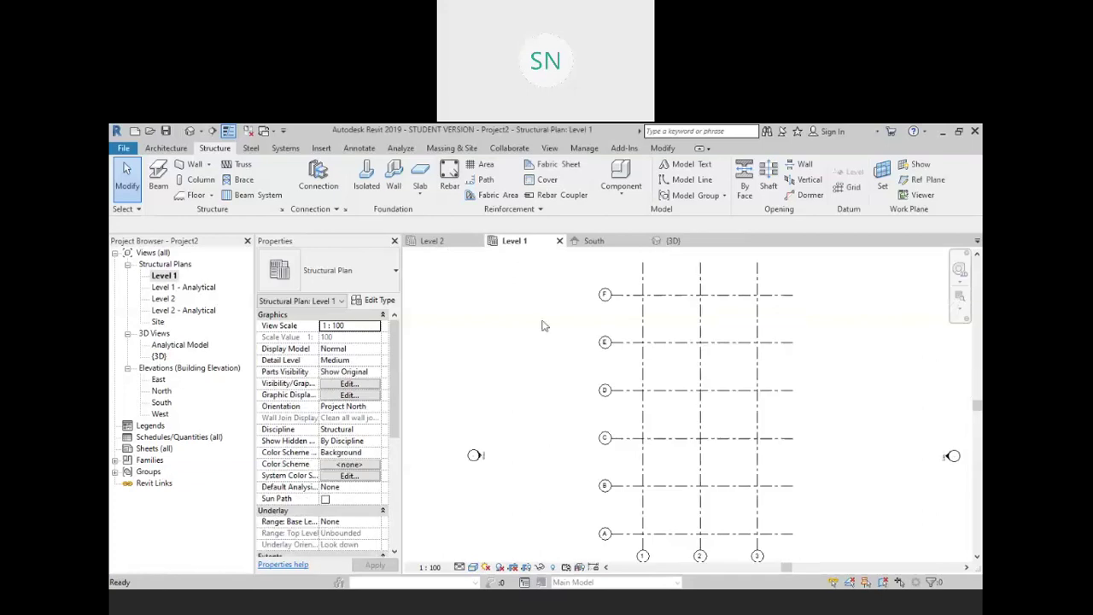
Start placing vertical structural columns on Level 1 with the B Column ISMB300 type
click(202, 180)
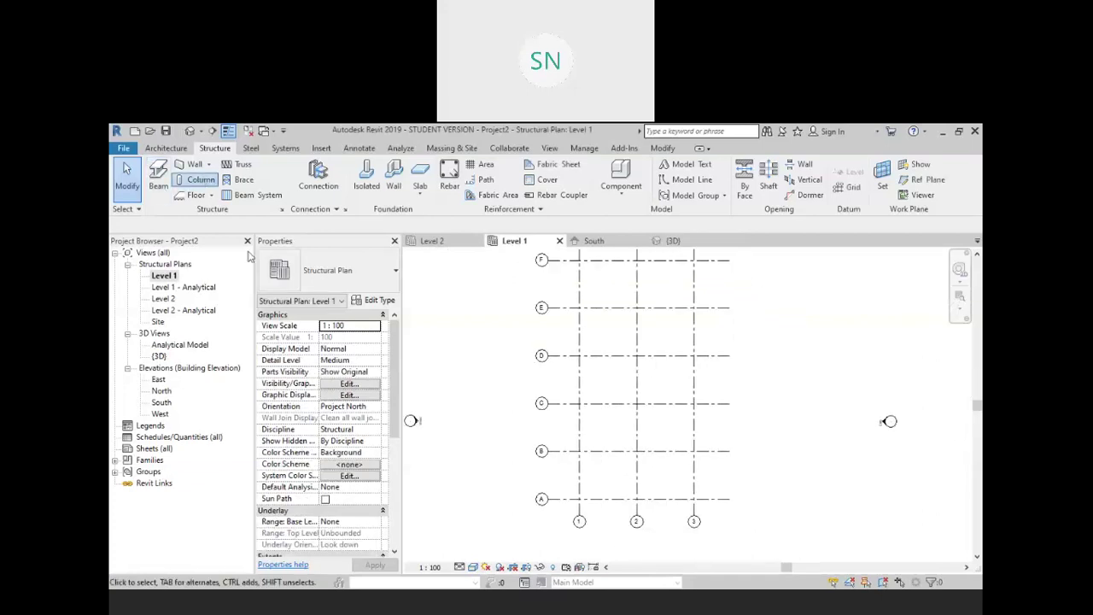
click(465, 324)
click(393, 273)
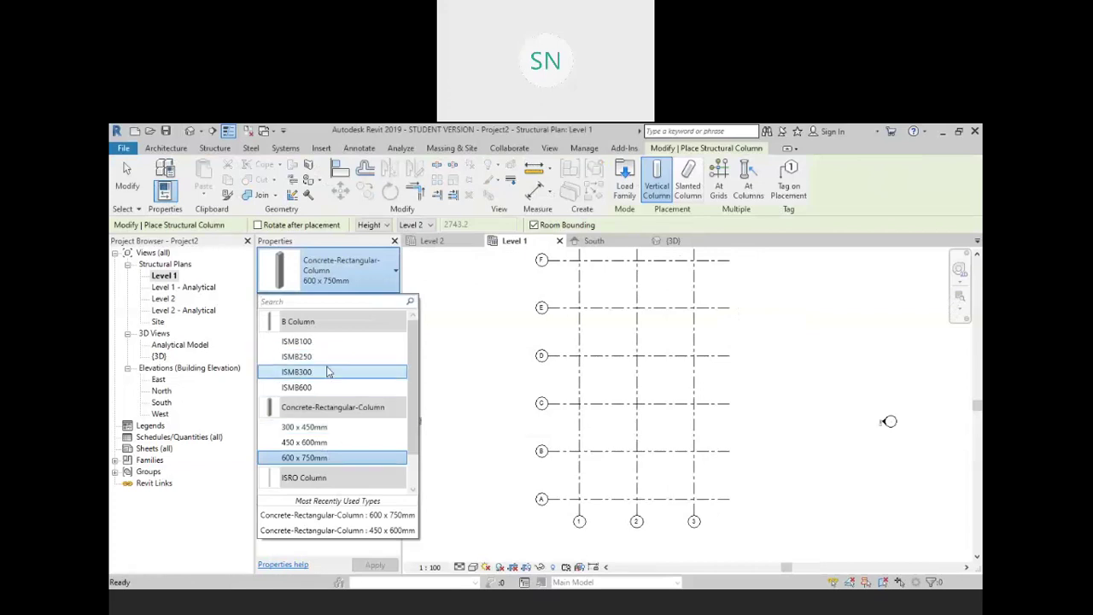
click(328, 372)
middle_drag(705, 383, 714, 403)
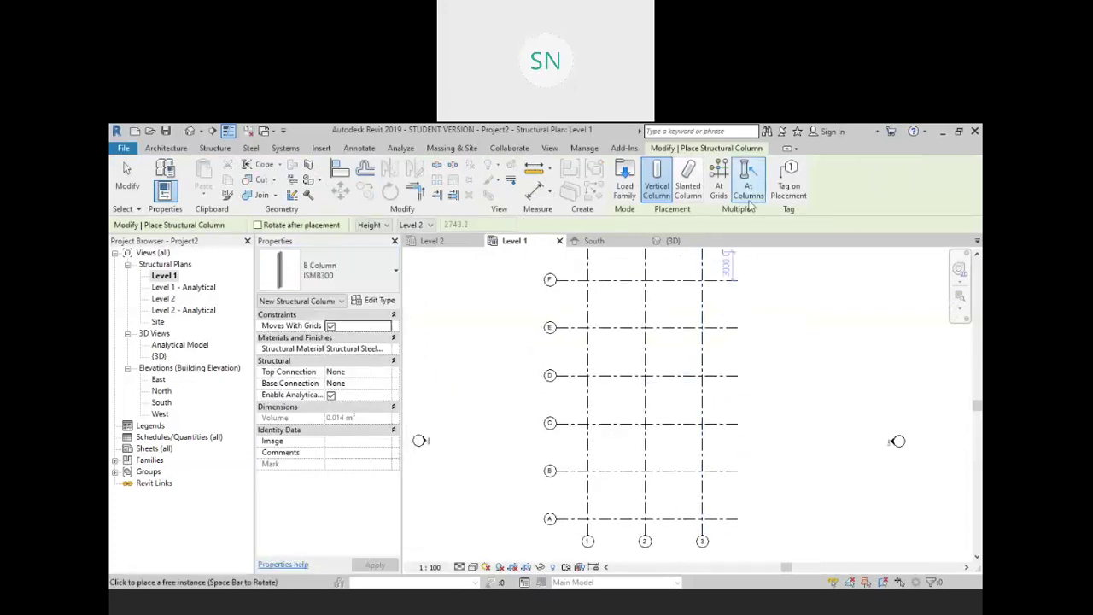
click(718, 180)
drag(728, 537, 812, 538)
click(682, 186)
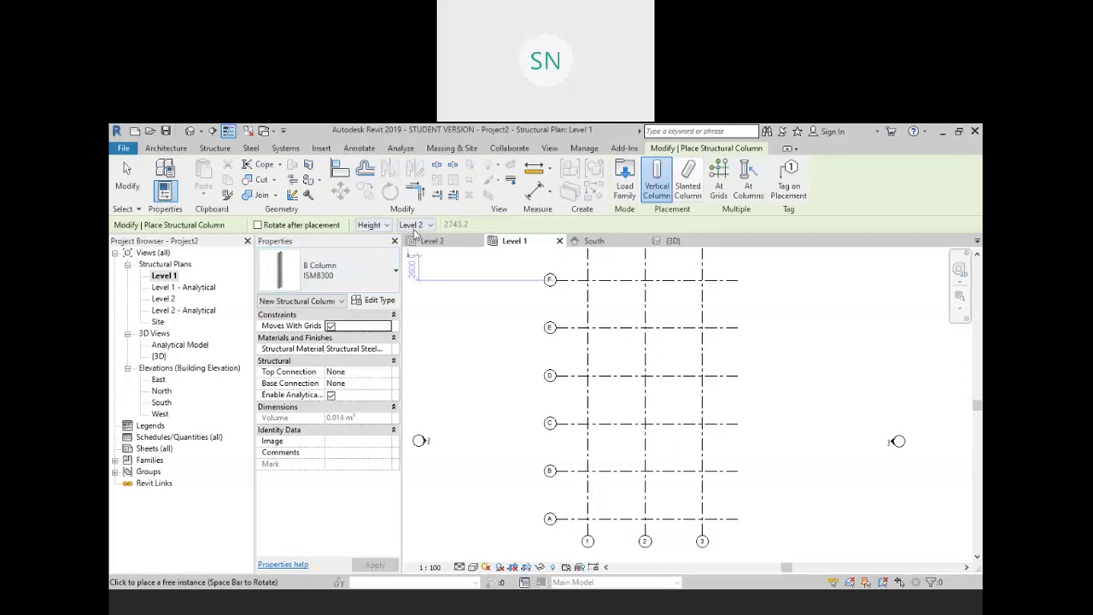
Place ISMB300 columns up to Level 2 at all intersections of grids 1 to 3 with grids A to F
click(718, 186)
drag(723, 538, 580, 271)
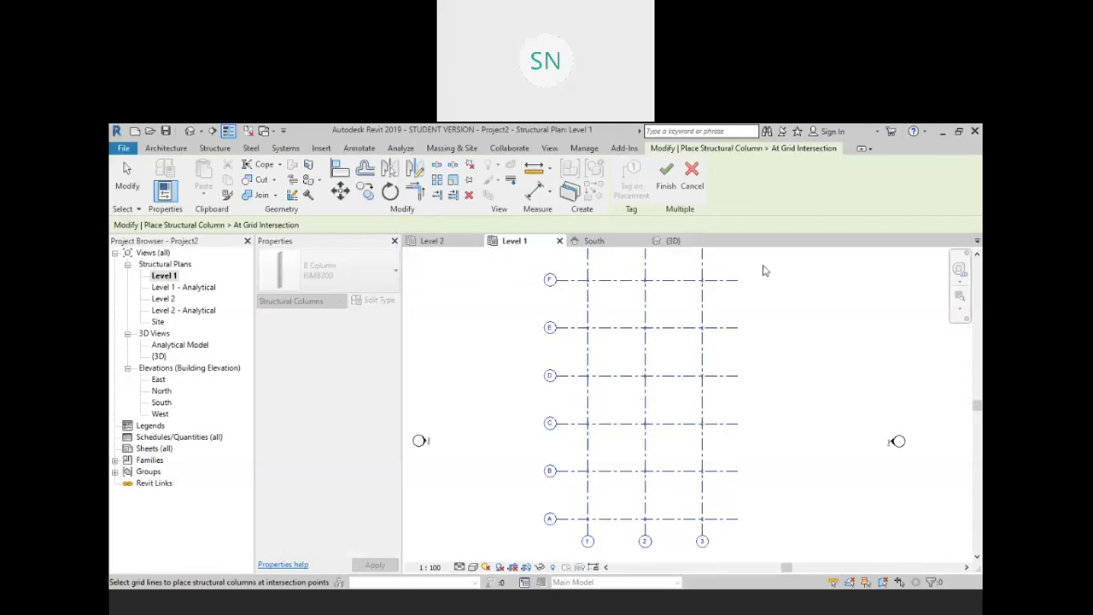
click(665, 181)
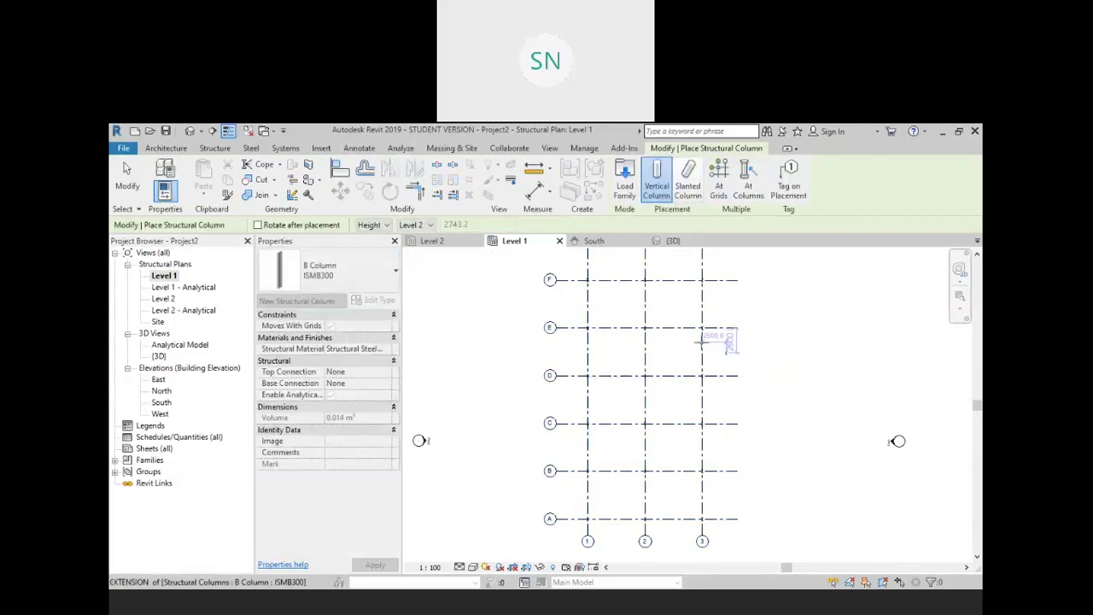
scroll(692, 324, up, 6)
scroll(653, 325, down, 6)
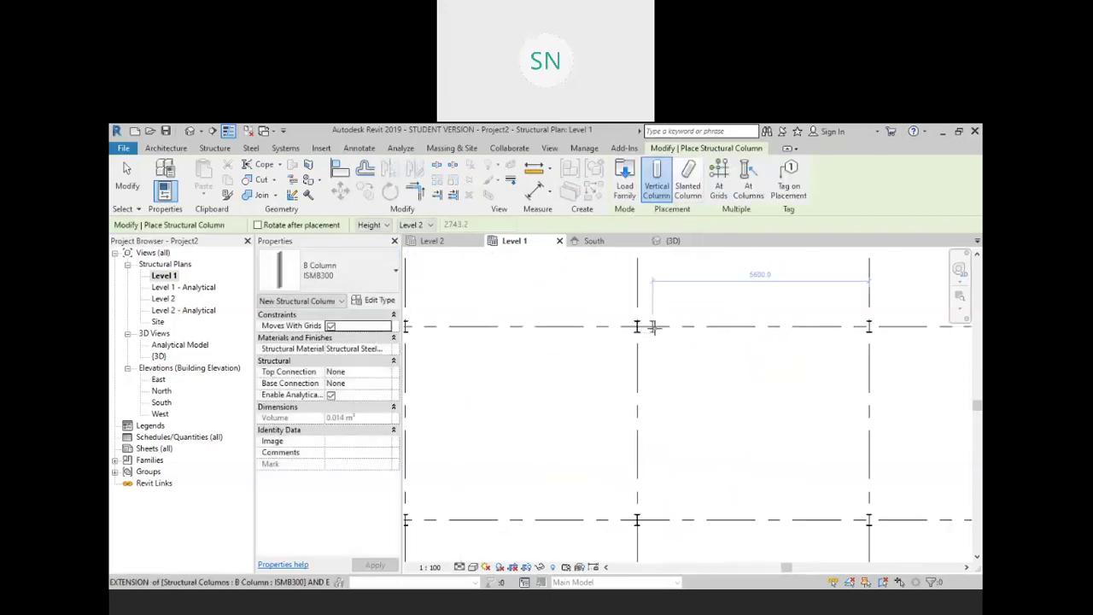
right_click(531, 295)
click(559, 302)
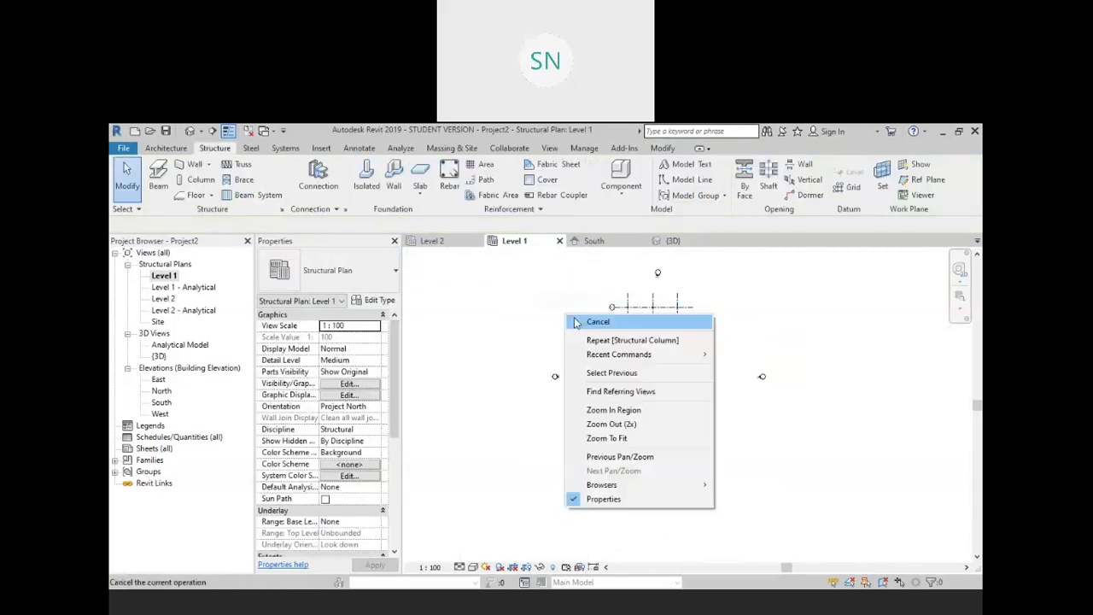
scroll(668, 395, up, 3)
scroll(678, 393, down, 1)
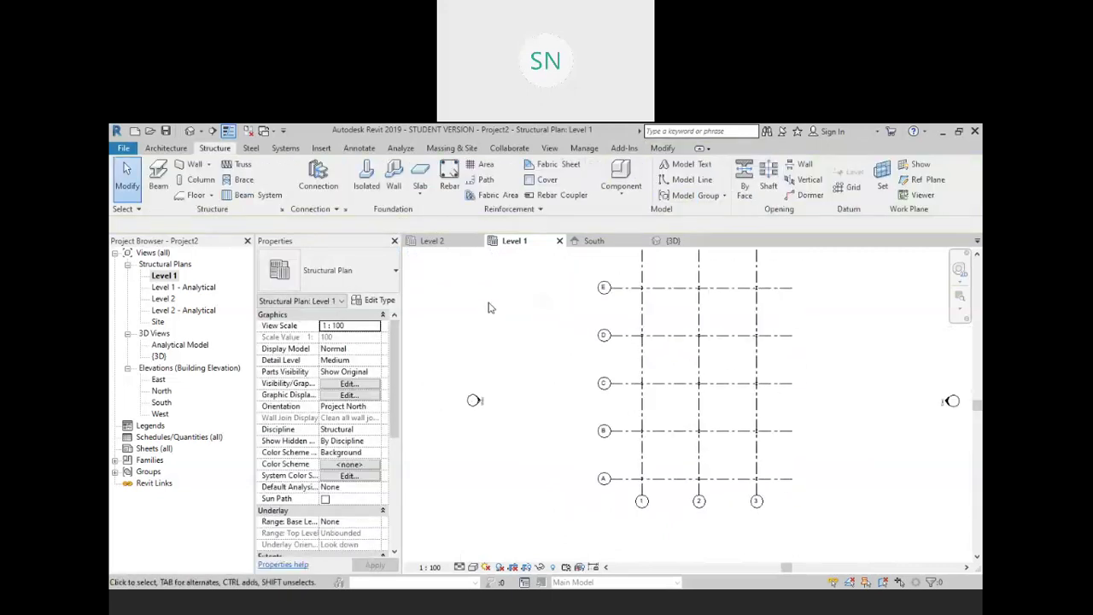
Examine the placed steel columns from an angled viewpoint in the 3D view
click(212, 131)
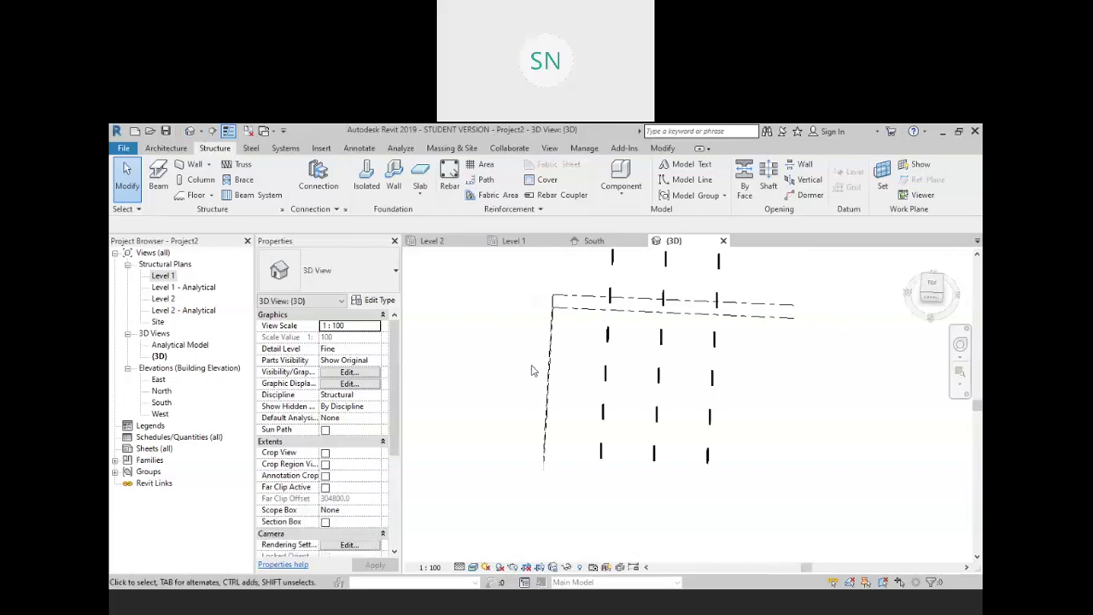
shift+middle_drag(599, 281, 735, 307)
scroll(715, 435, up, 5)
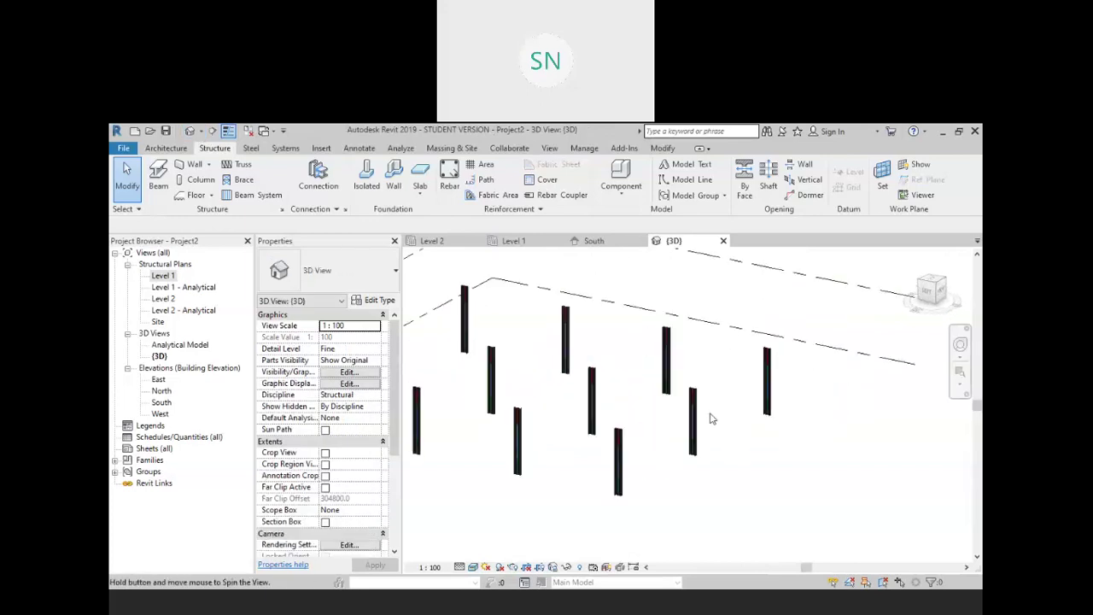
scroll(716, 446, down, 1)
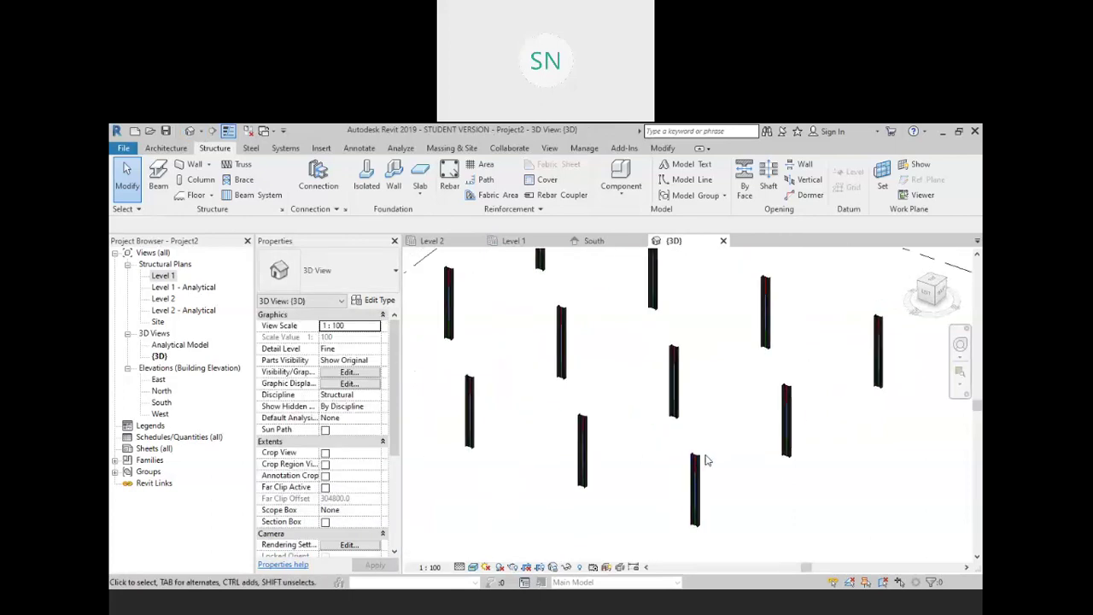
Open the Level 2 structural plan and bring grid A with columns 1 to 3 into view
scroll(700, 458, up, 3)
scroll(665, 402, down, 5)
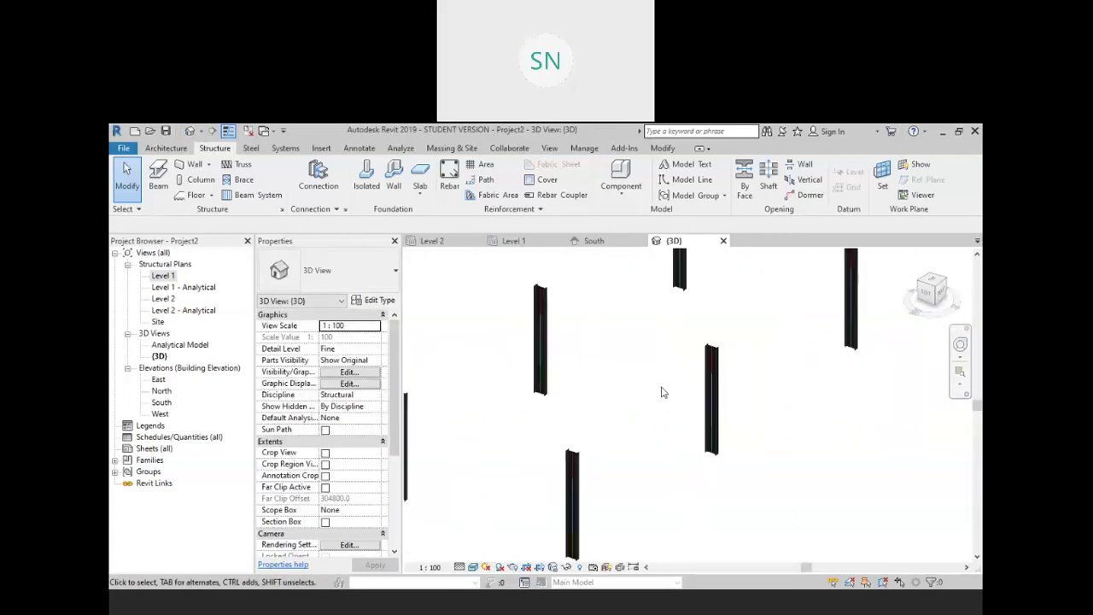
double_click(164, 298)
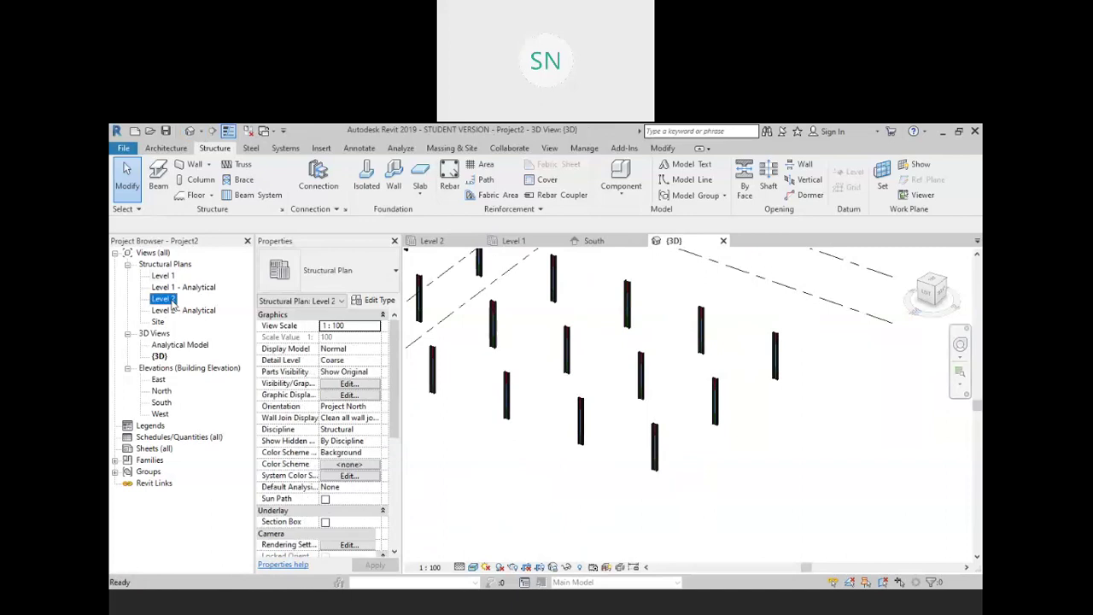
scroll(659, 309, down, 3)
scroll(627, 363, up, 5)
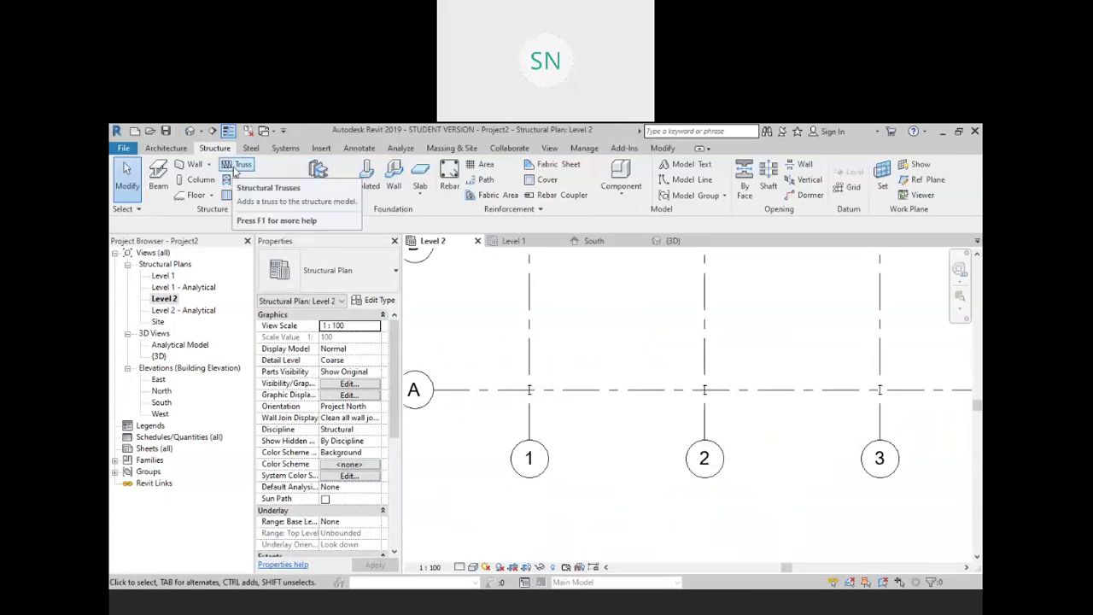
Start the Truss command and browse to the Structural Trusses folder of the US Imperial library for loading a family
click(238, 165)
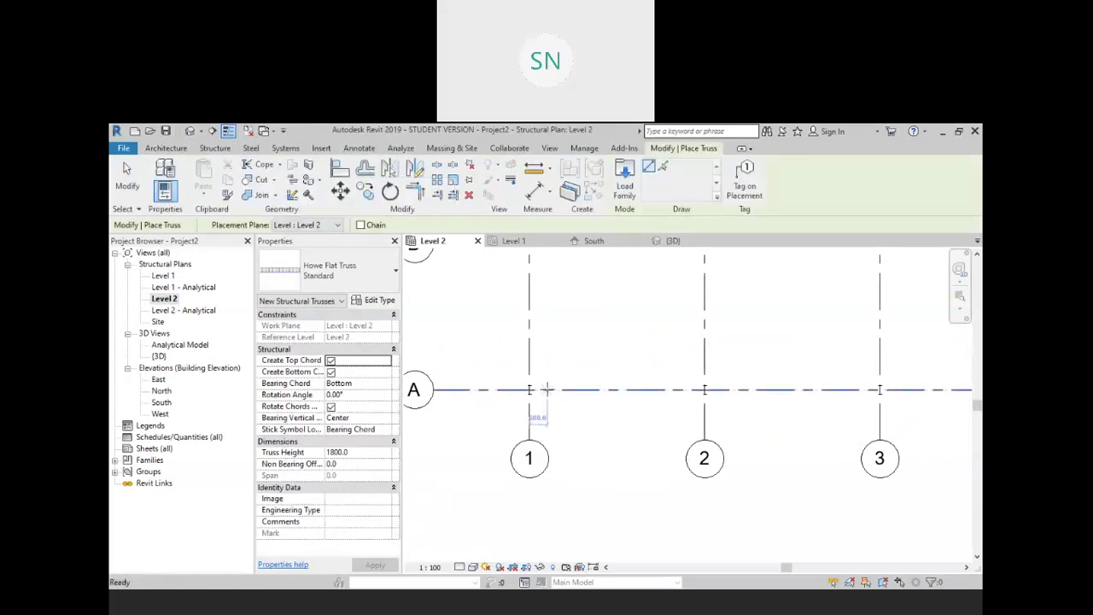
scroll(546, 390, up, 5)
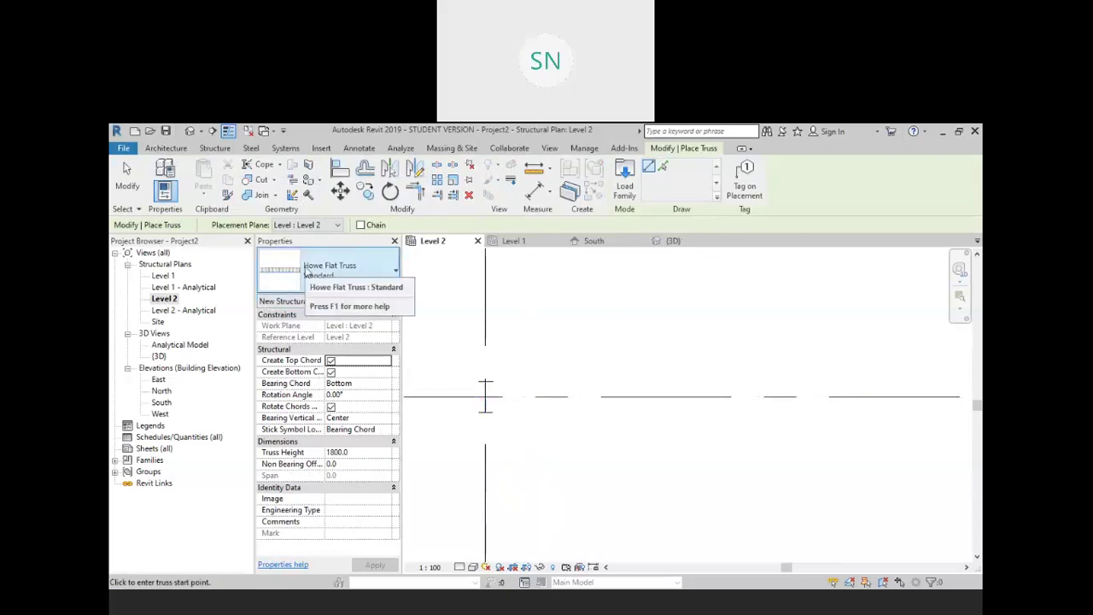
click(624, 179)
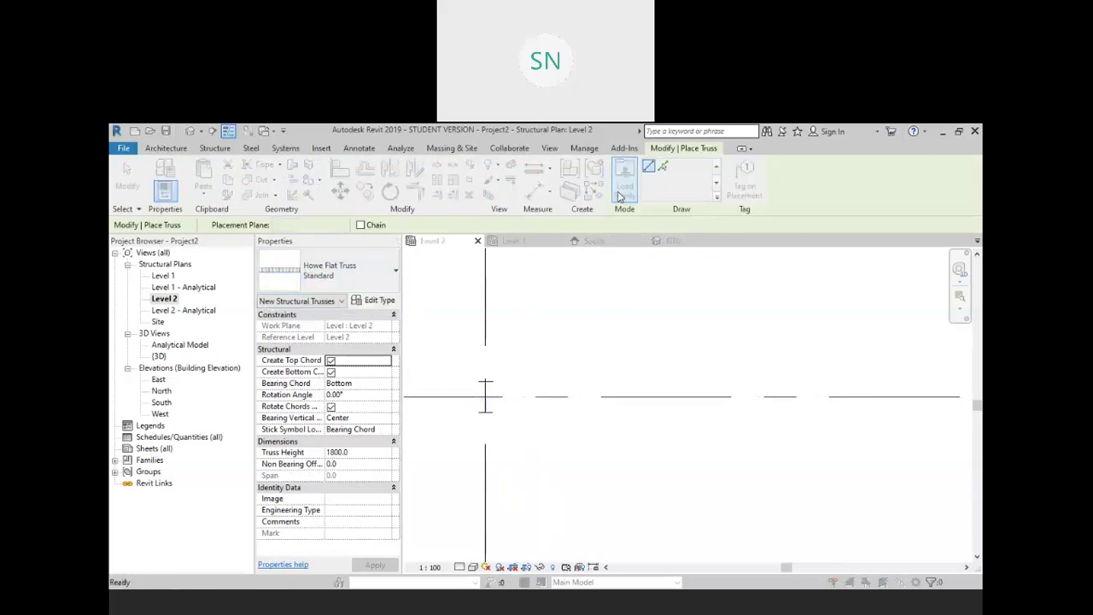
click(702, 226)
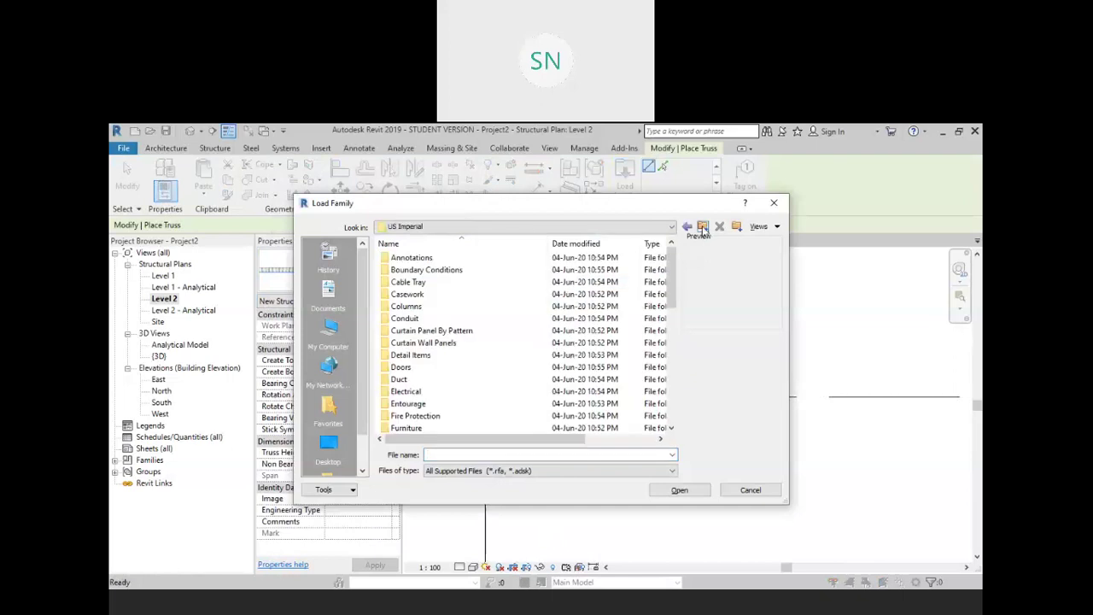
scroll(402, 389, down, 7)
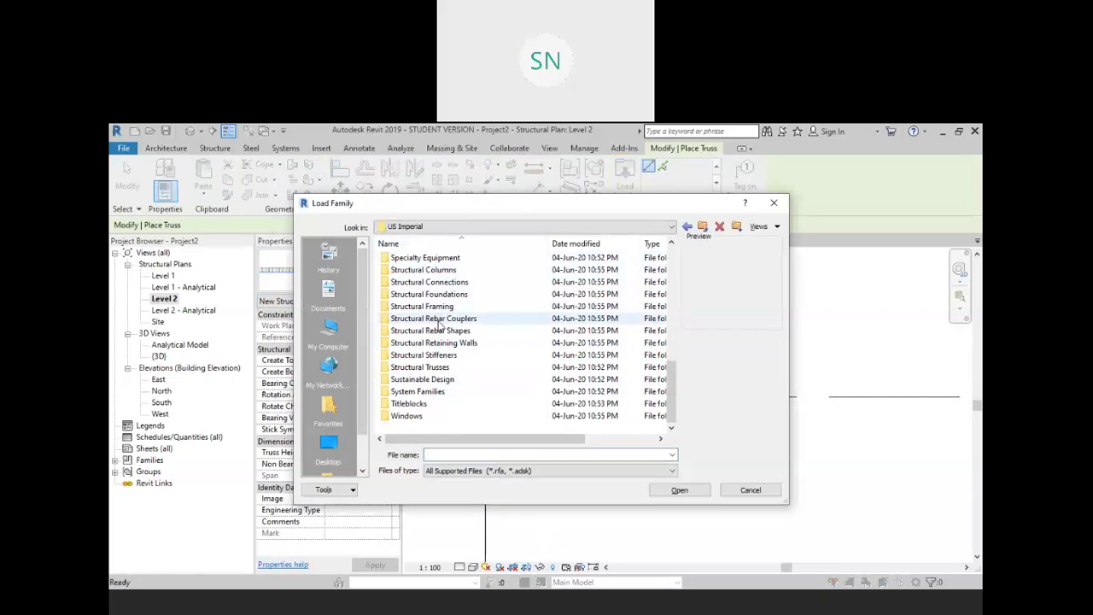
double_click(448, 367)
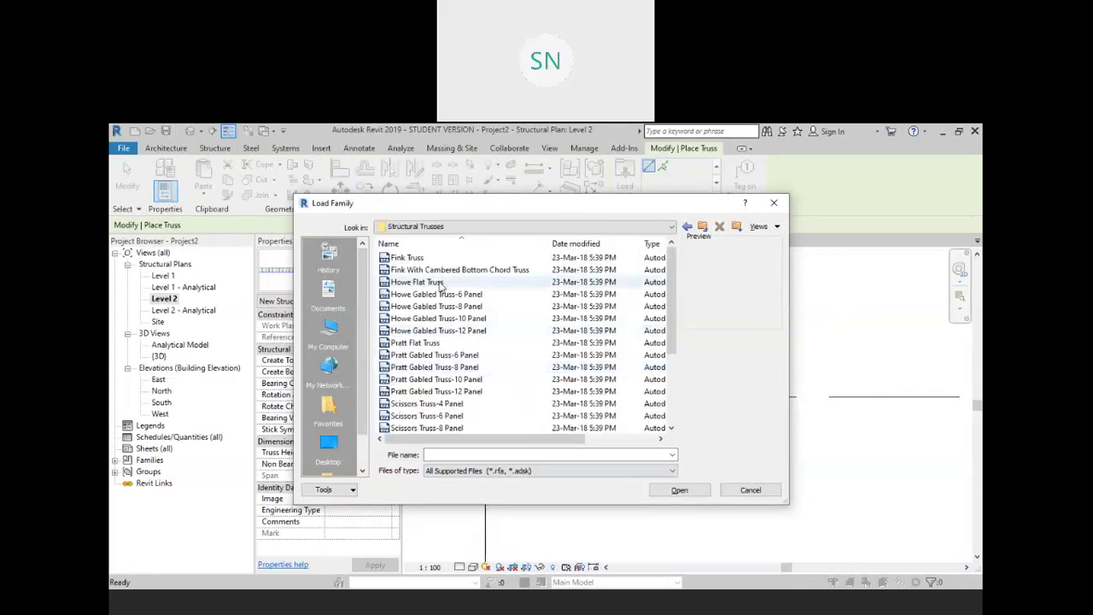
Preview the available truss families and load the Simple Fink or W Truss
click(410, 257)
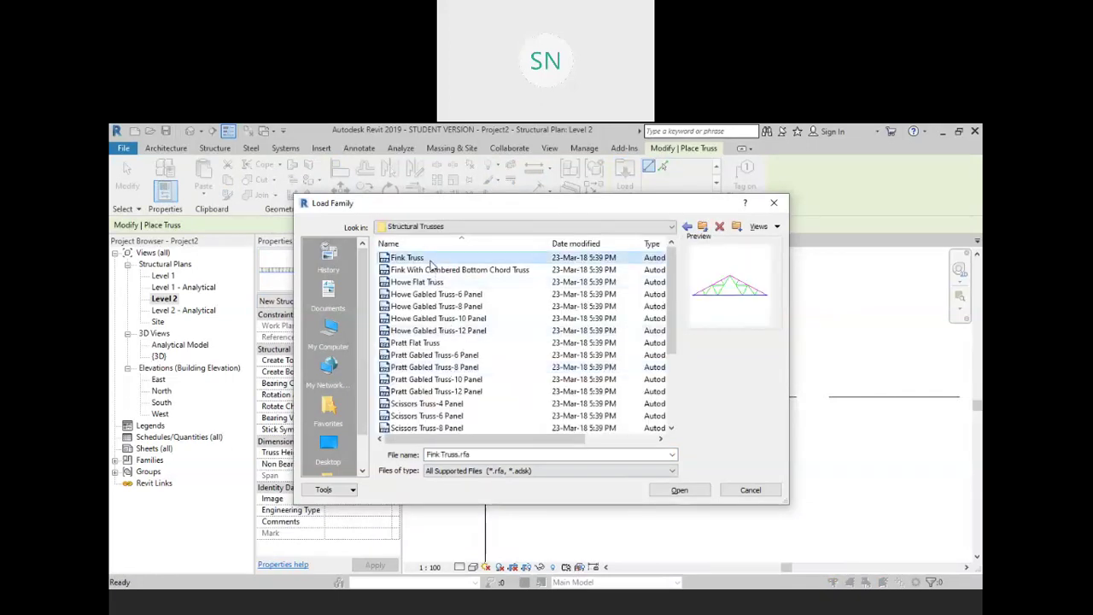
key(Down)
key(Down)
key(Down)
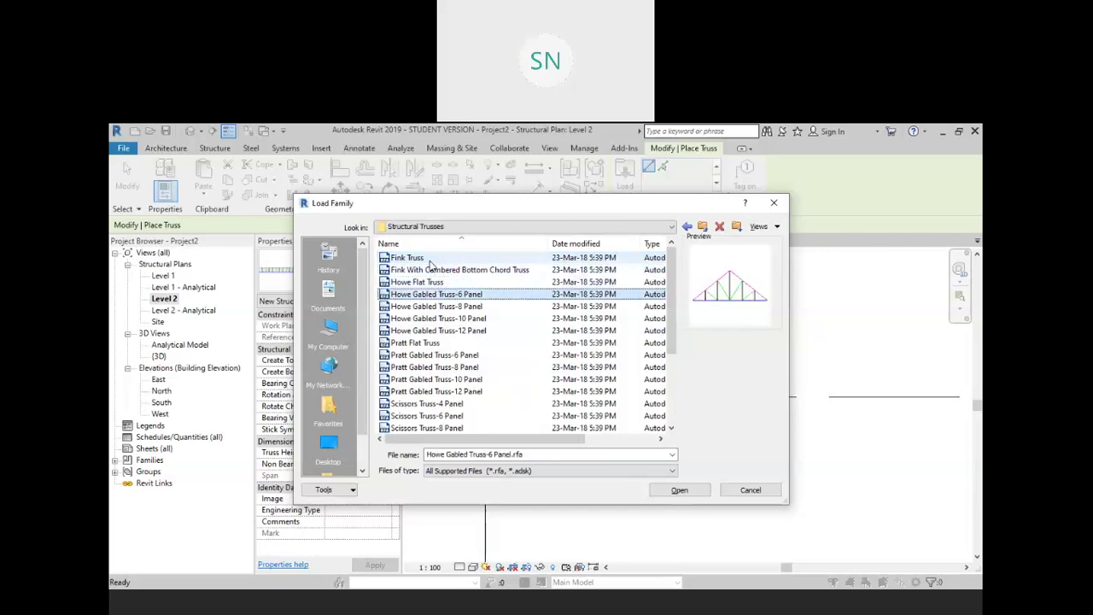
key(Up)
key(Down)
key(Down)
key(Down)
key(Down)
key(Down)
key(Down)
key(Down)
key(Down)
key(Down)
key(Down)
key(Down)
key(Down)
key(Down)
key(Down)
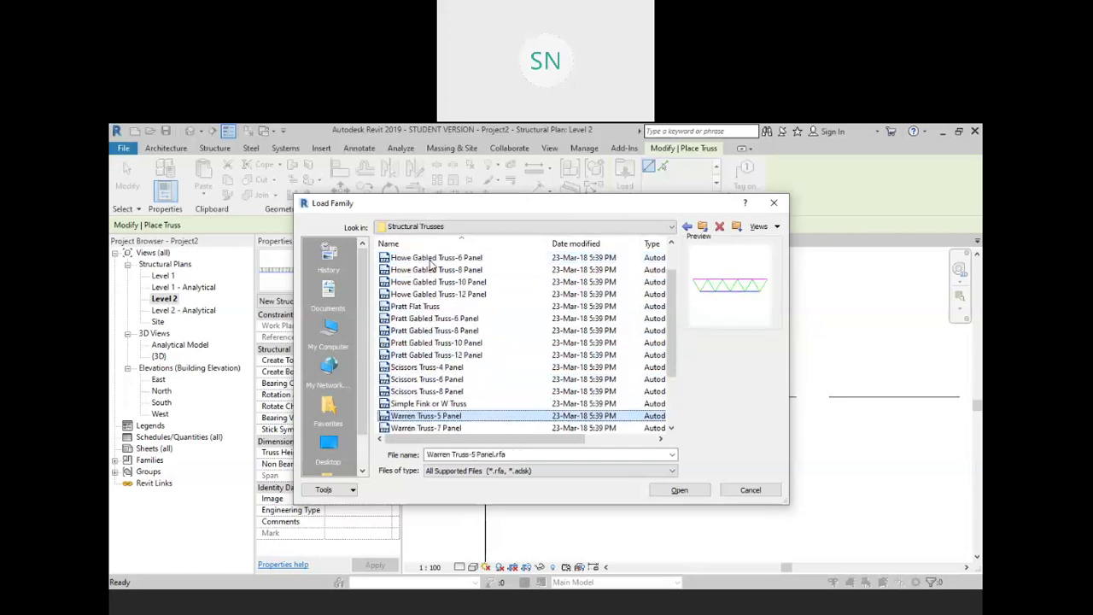
key(Up)
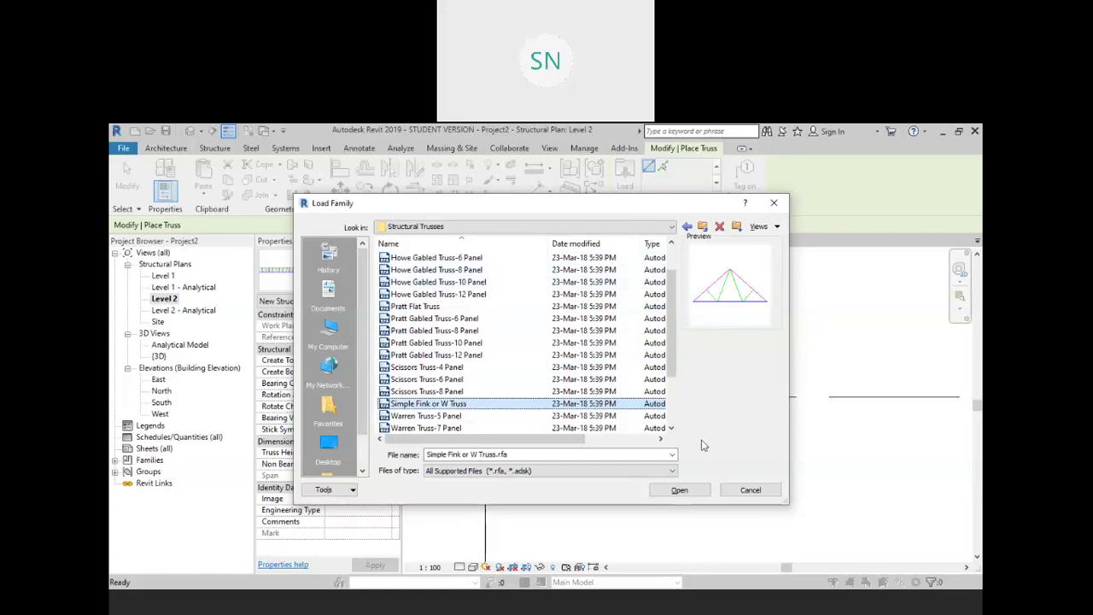
click(680, 490)
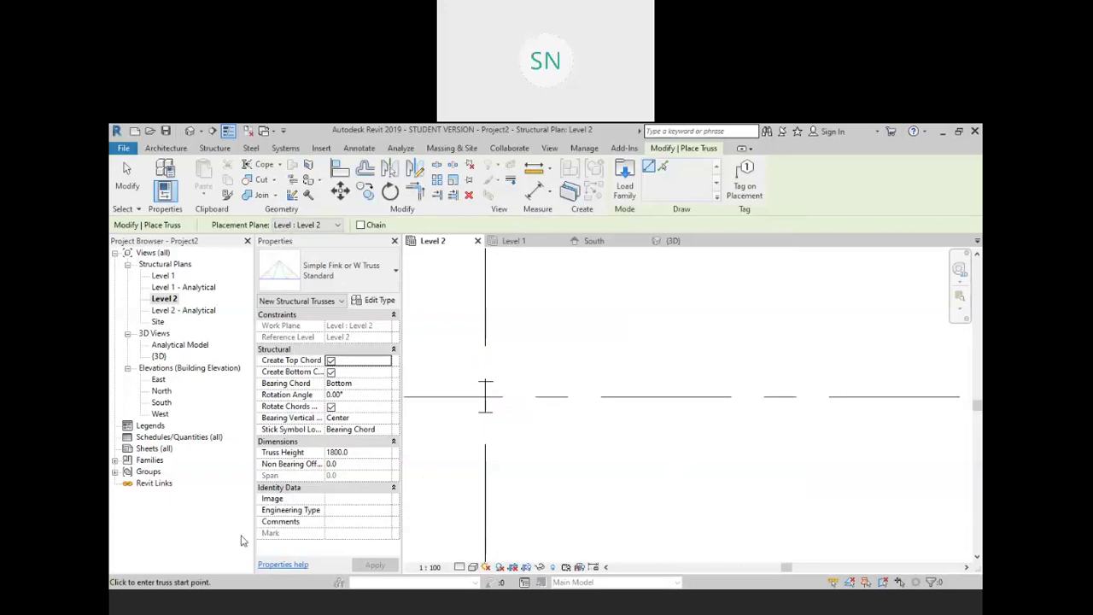
Place the truss on Level 2 along grid A, from the column at grid 1 to the column at grid 3
scroll(546, 435, down, 3)
scroll(500, 430, up, 3)
click(434, 409)
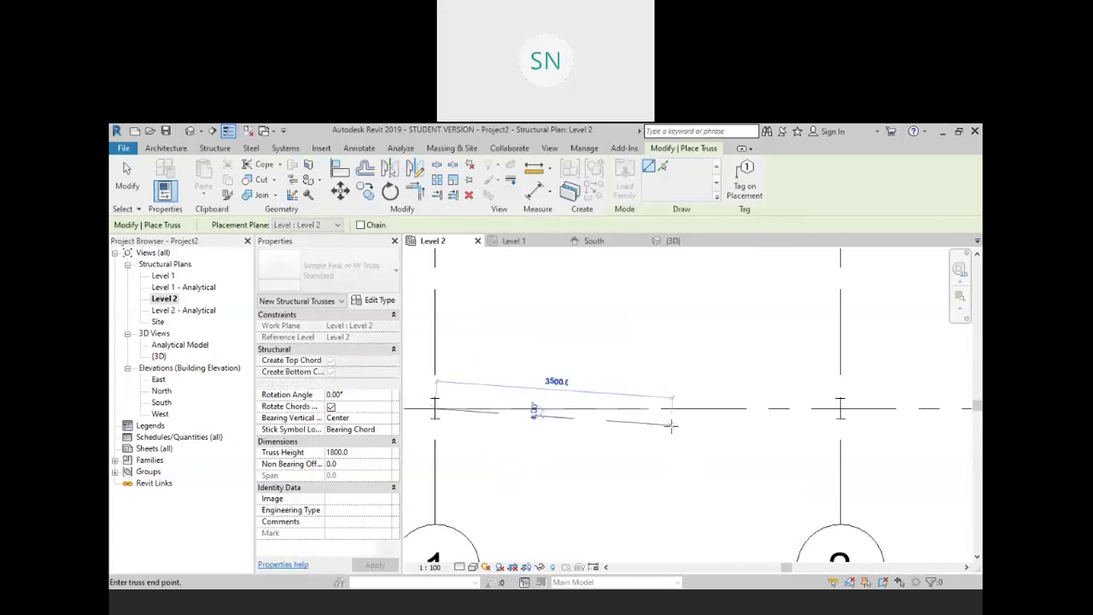
scroll(598, 422, down, 2)
middle_drag(878, 431, 777, 426)
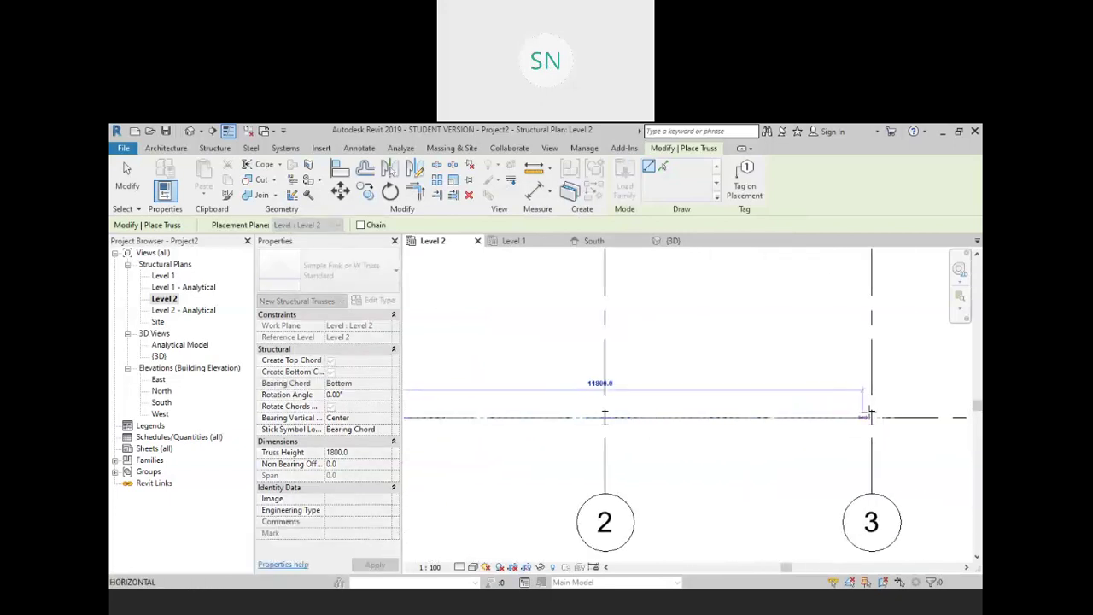
right_click(797, 312)
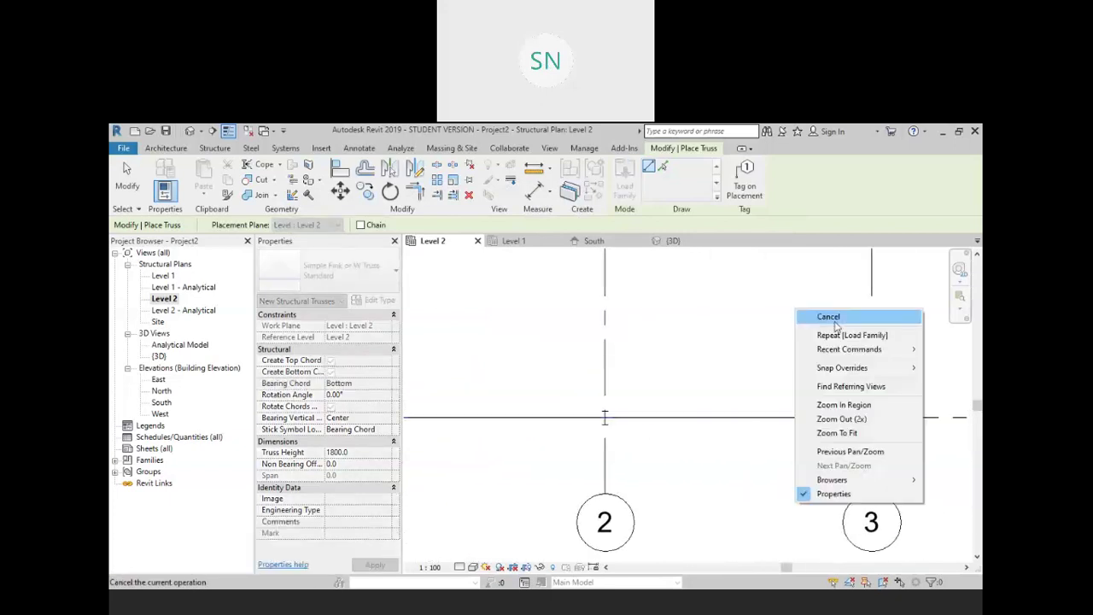
click(867, 330)
scroll(755, 361, down, 3)
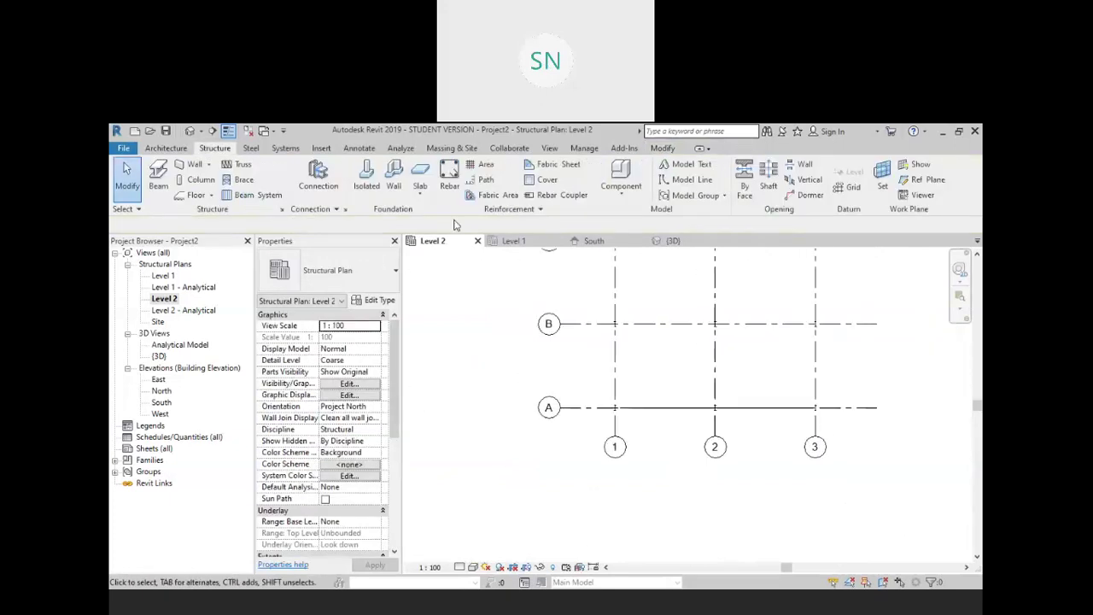
Open the 3D view and inspect the new truss on its supporting columns
click(193, 130)
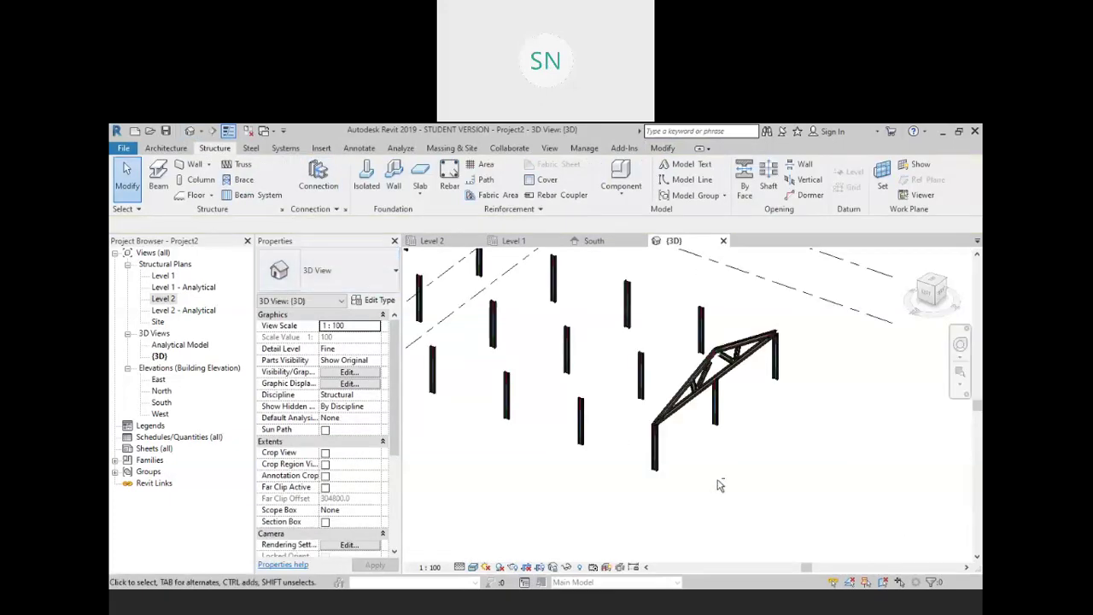
scroll(683, 452, up, 3)
scroll(684, 392, up, 1)
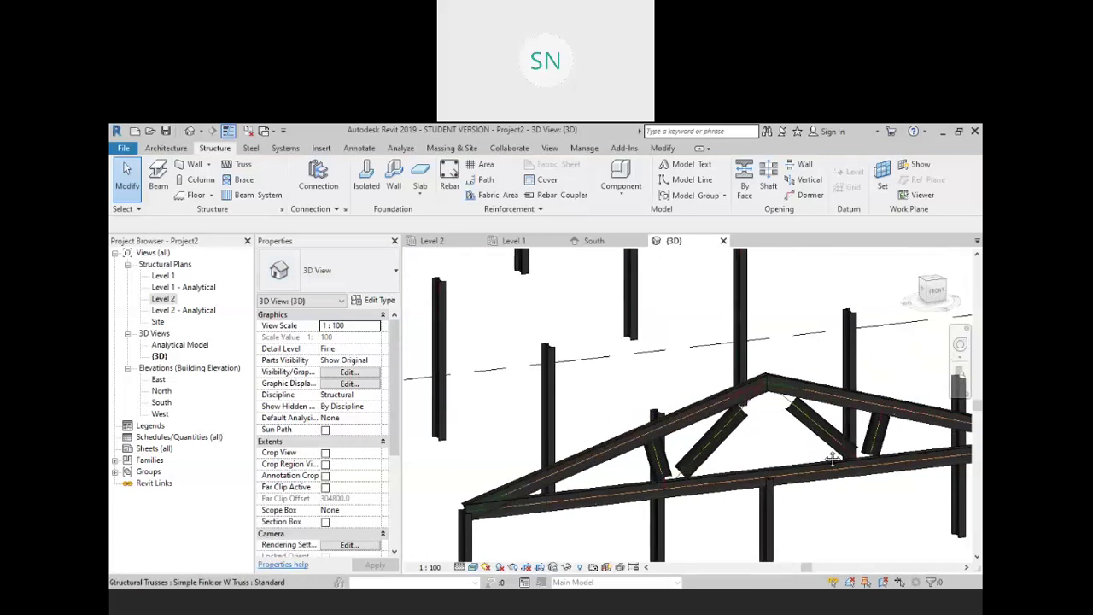
scroll(808, 472, down, 2)
shift+middle_drag(807, 473, 831, 500)
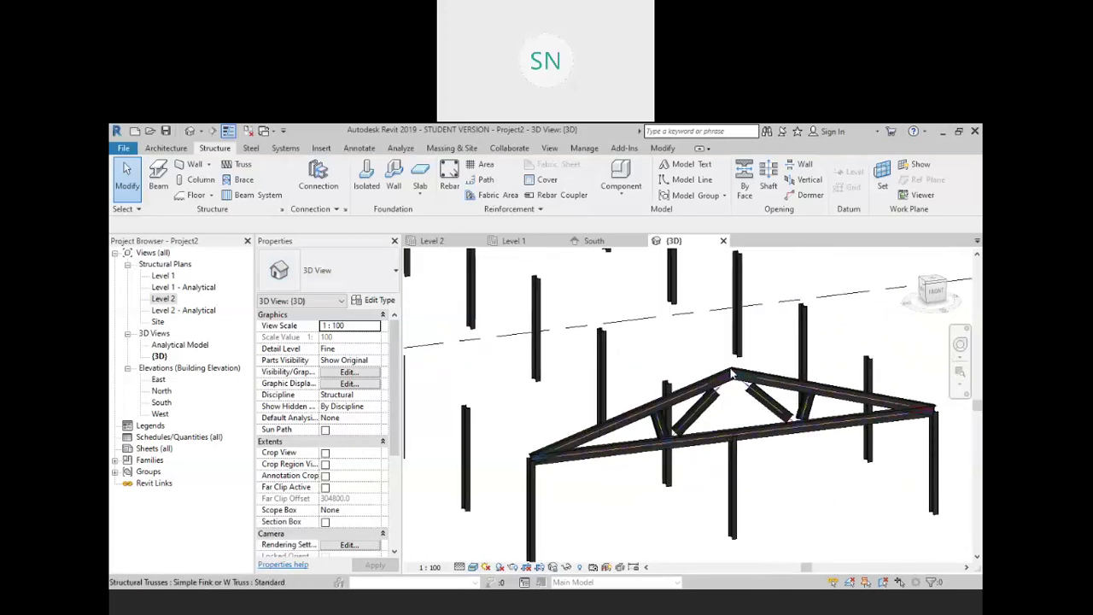
Open the type properties of the placed truss and review its chord, web and construction parameters
click(731, 373)
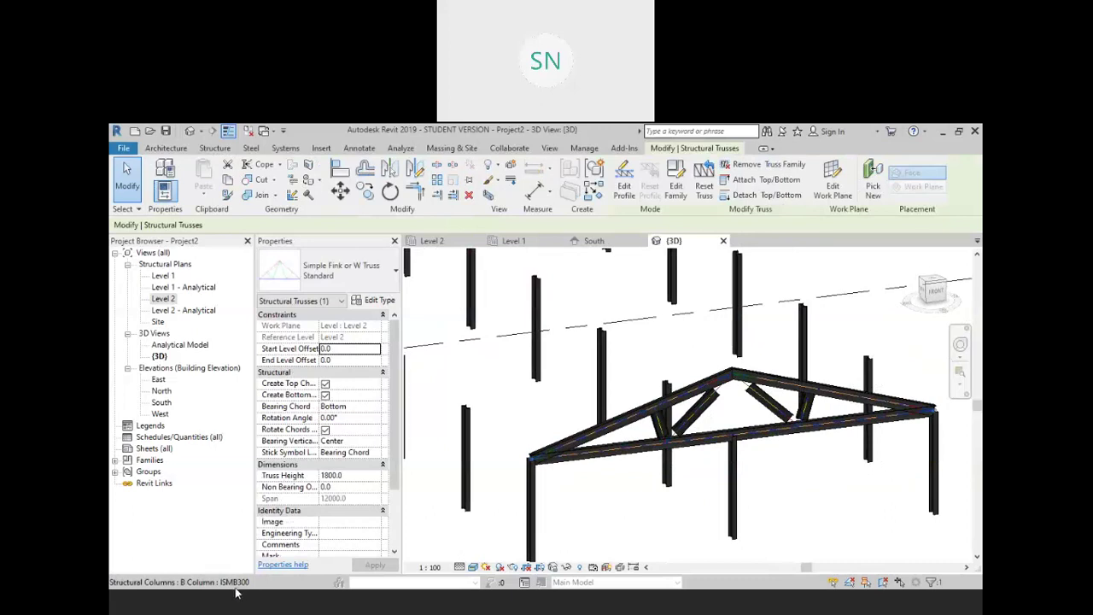
click(376, 301)
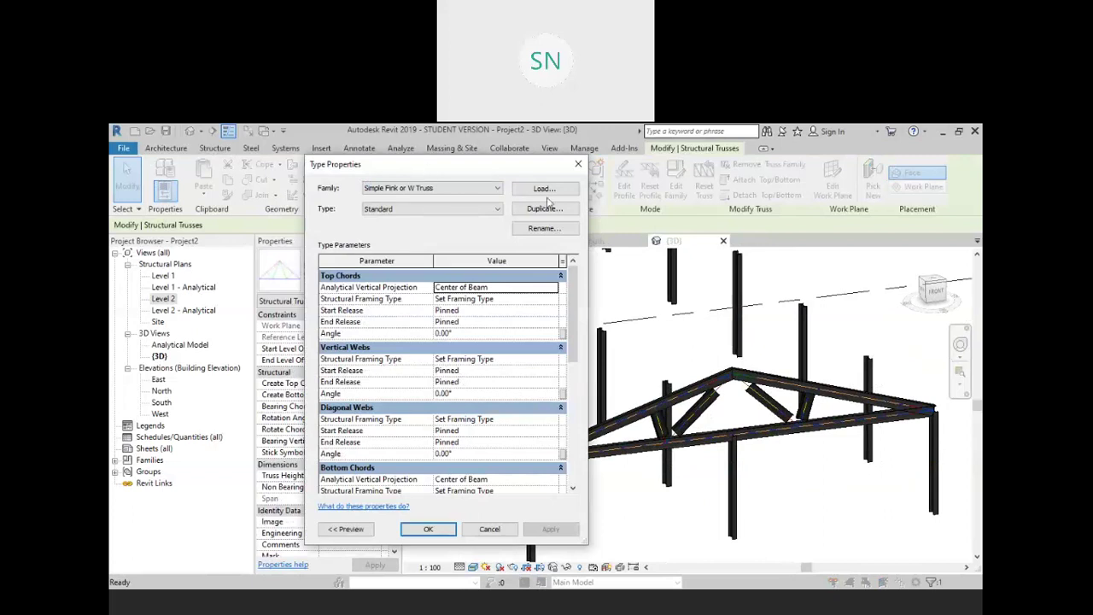
drag(589, 165, 750, 160)
scroll(668, 342, down, 3)
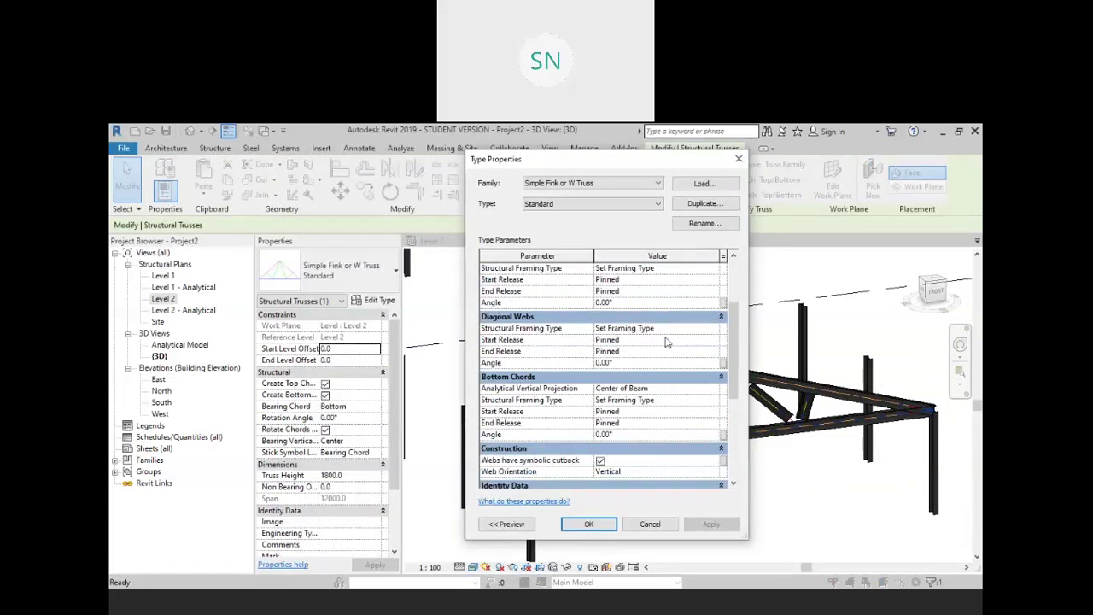
scroll(668, 341, down, 3)
scroll(636, 343, down, 3)
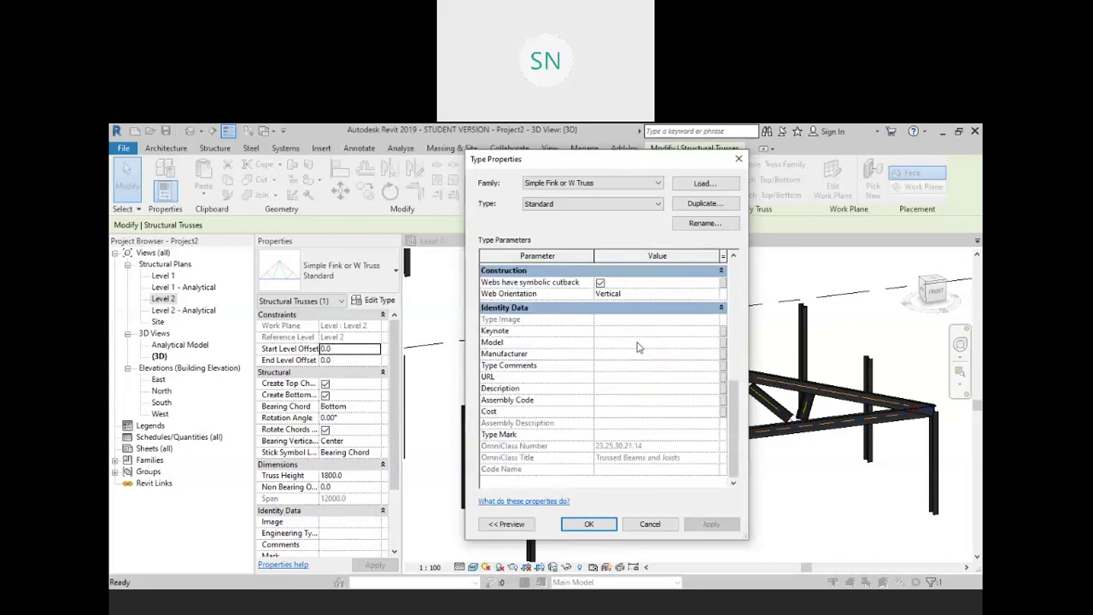
scroll(636, 346, up, 10)
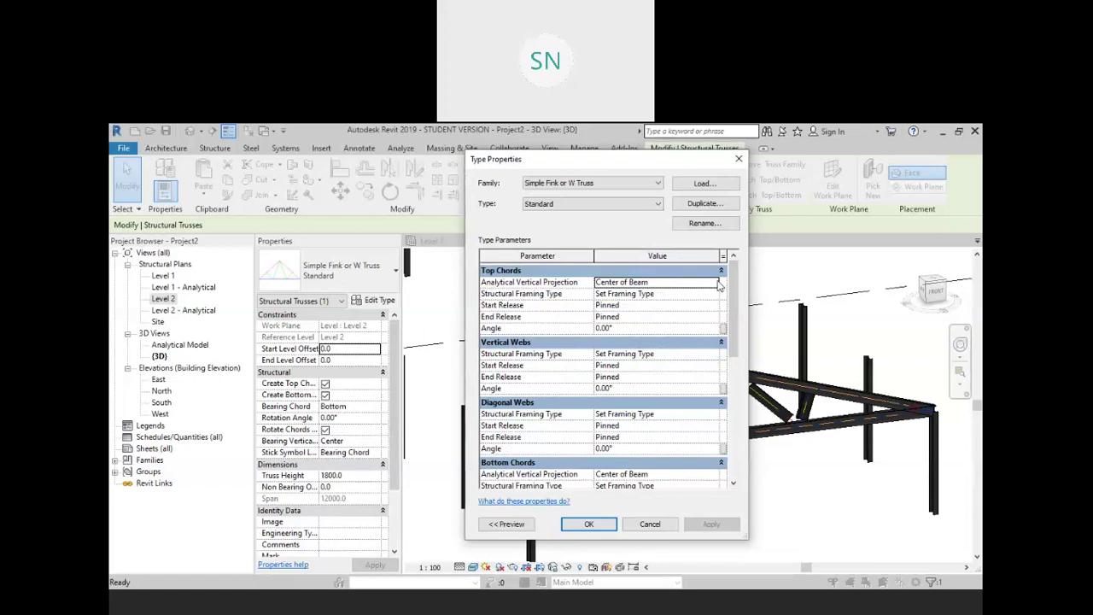
Check the top chords' analytical vertical projection and the framing types available for the vertical and diagonal webs
click(715, 283)
click(716, 283)
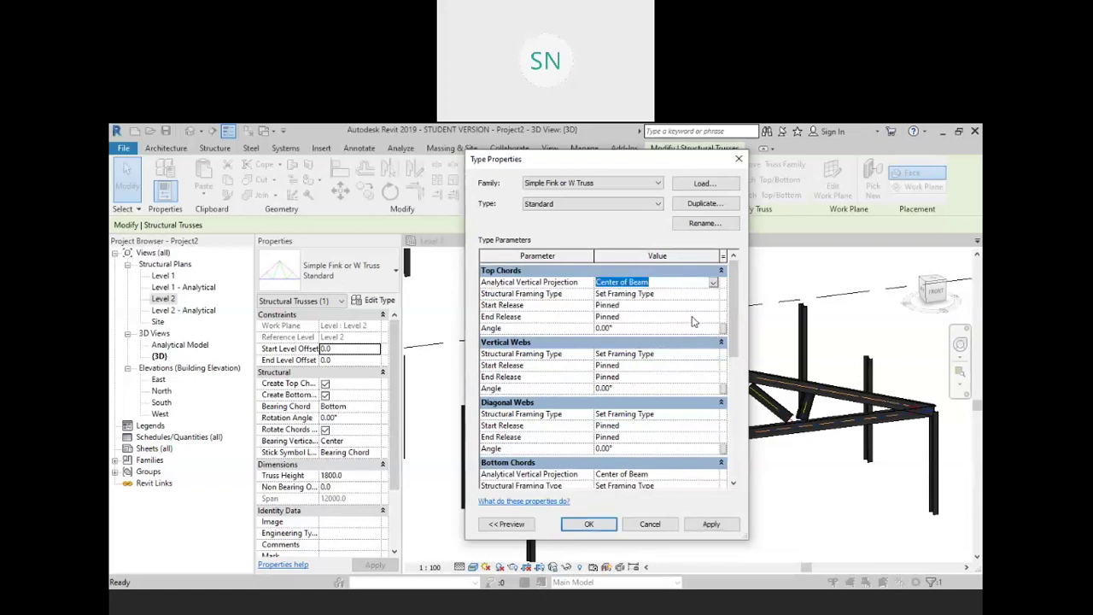
click(713, 356)
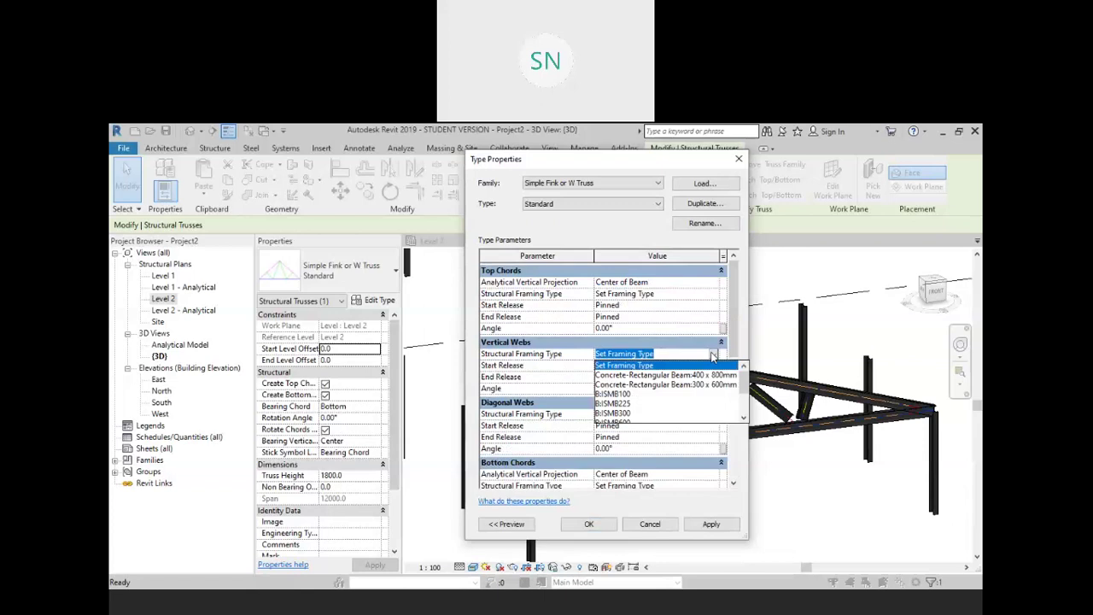
click(713, 355)
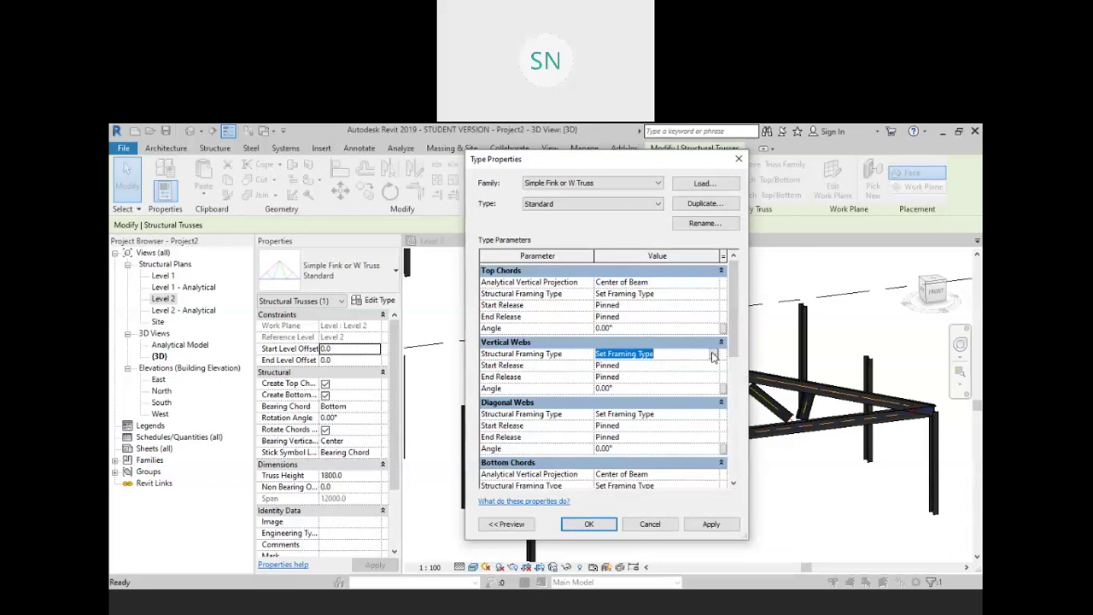
click(716, 415)
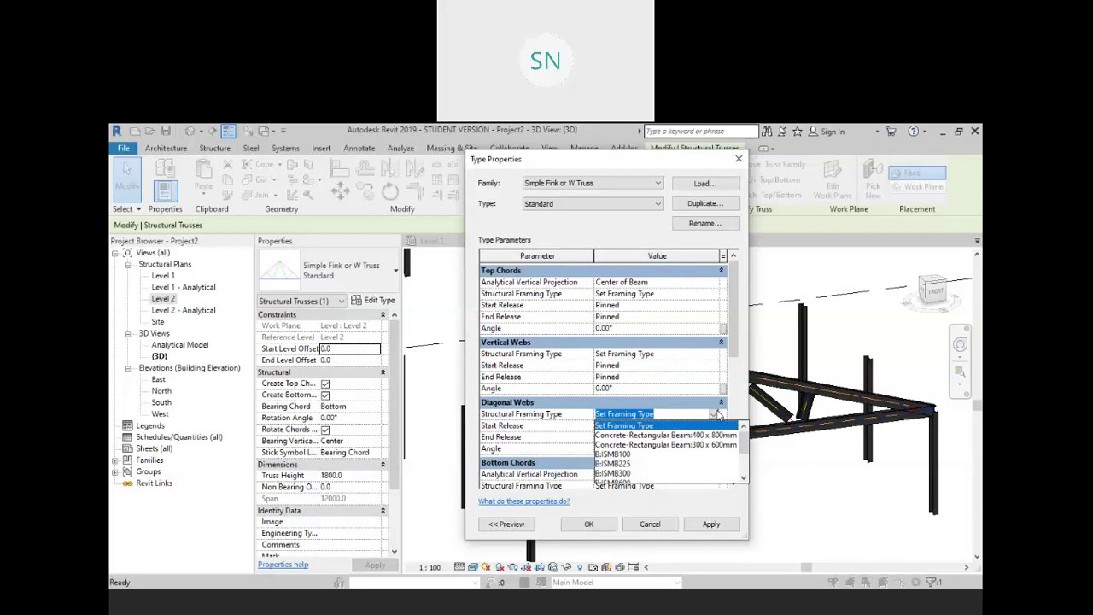
click(716, 297)
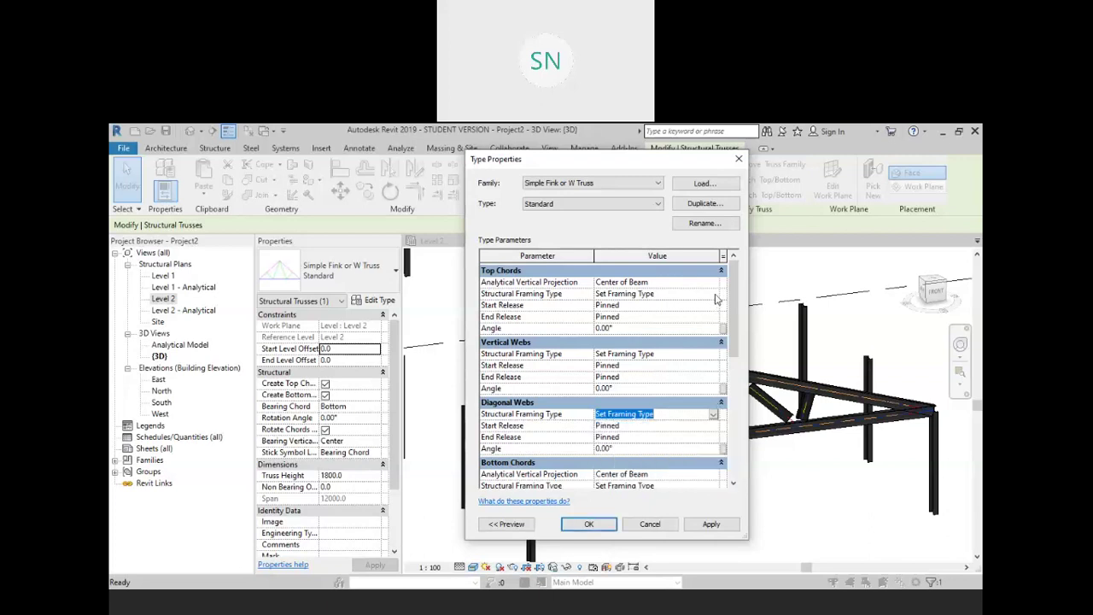
Set the top chords' structural framing type to B:ISMB100 and apply it to the truss
click(715, 295)
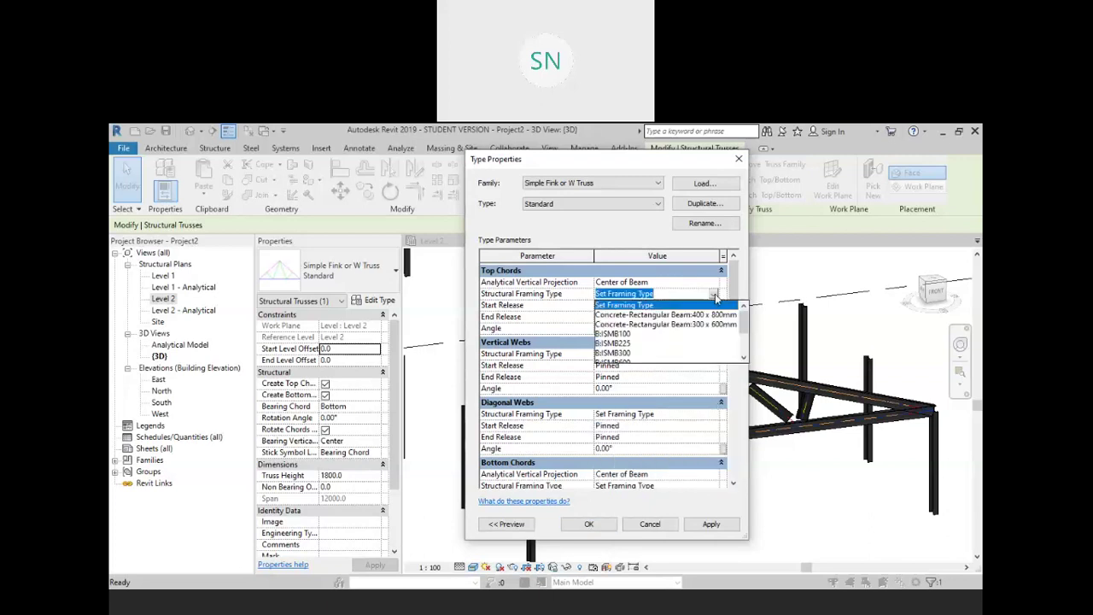
click(623, 333)
click(708, 524)
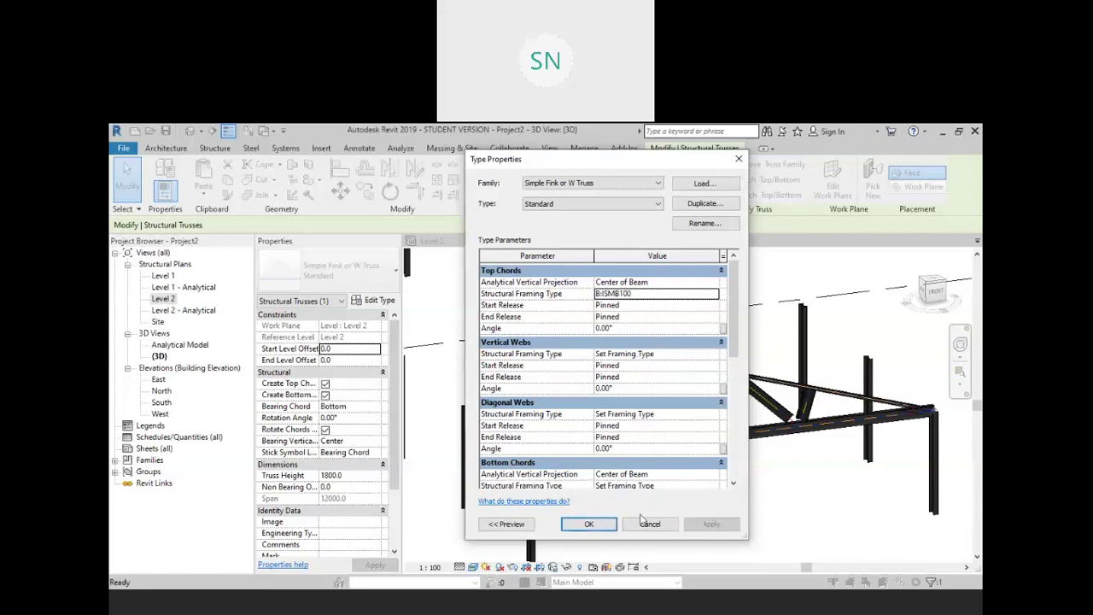
Set the top chords' structural framing type to B:ISMB300 and apply it to the truss
click(716, 296)
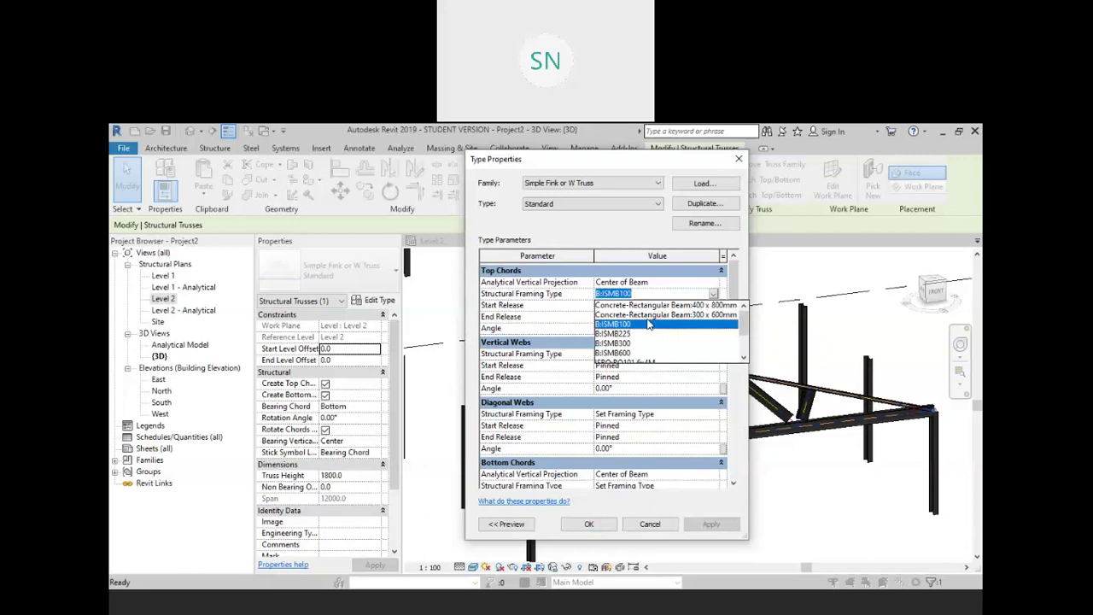
click(635, 344)
click(711, 524)
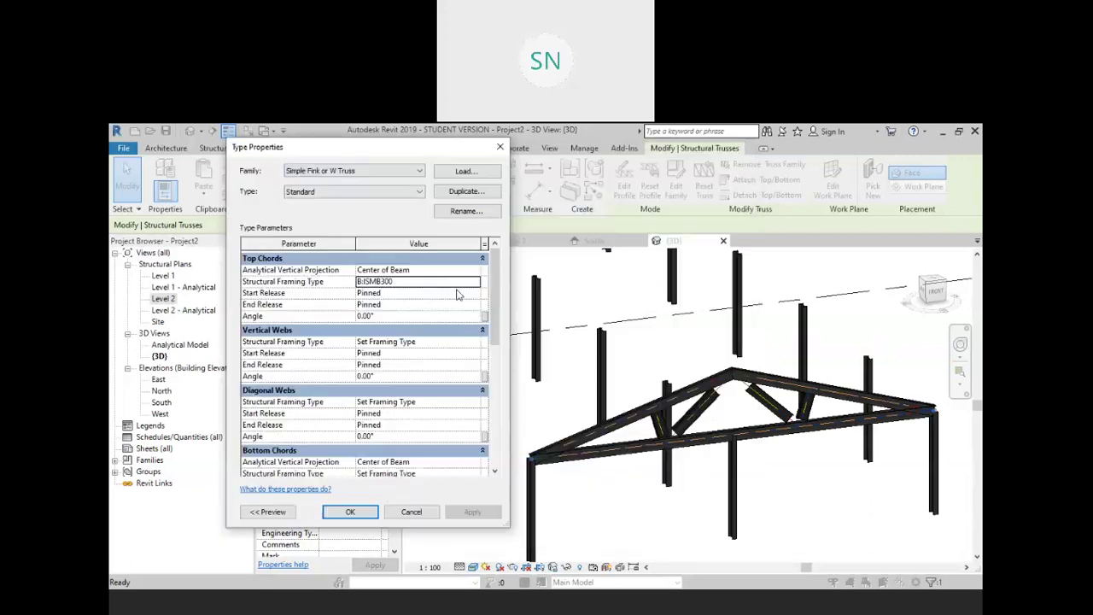
Set the vertical webs' structural framing type to B:ISMB100 and apply it to the truss
click(480, 342)
click(476, 342)
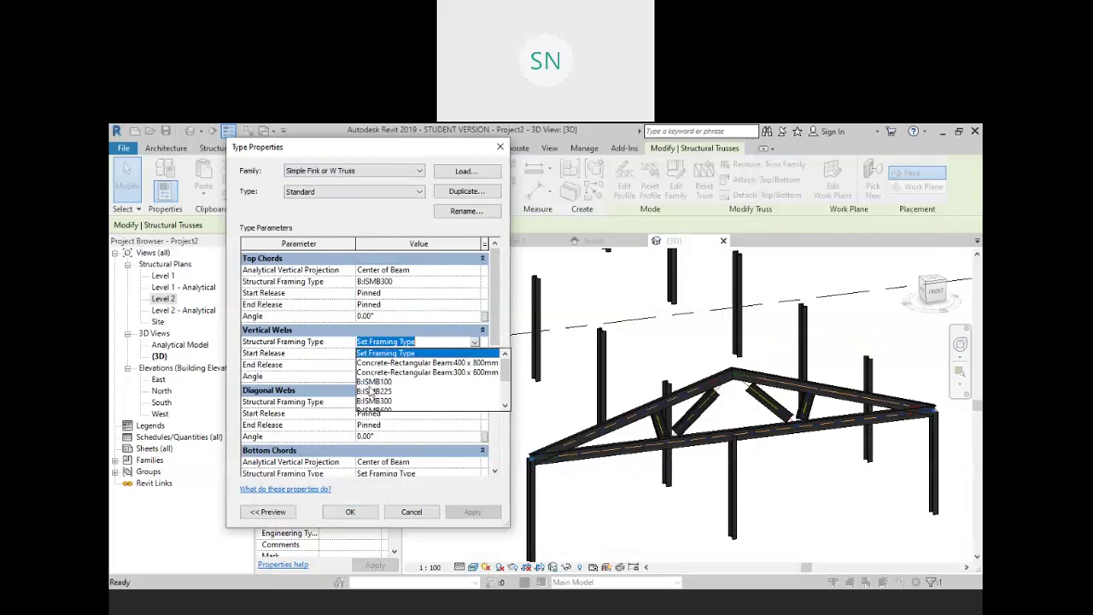
click(384, 388)
click(472, 511)
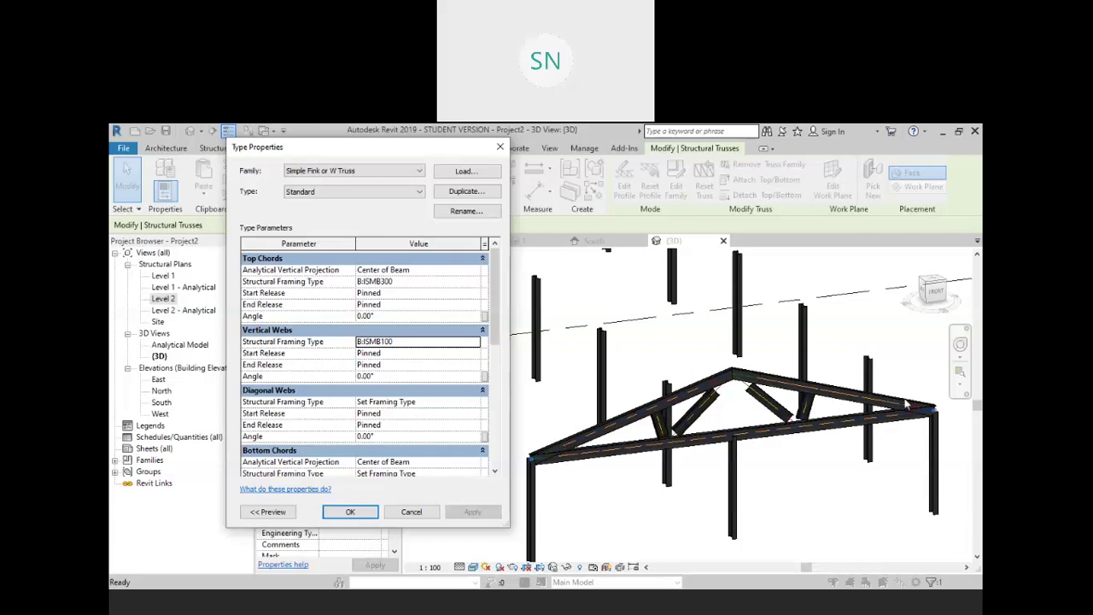
Set the vertical webs' structural framing type to B:ISMB225 and apply it to the truss
click(474, 342)
click(475, 341)
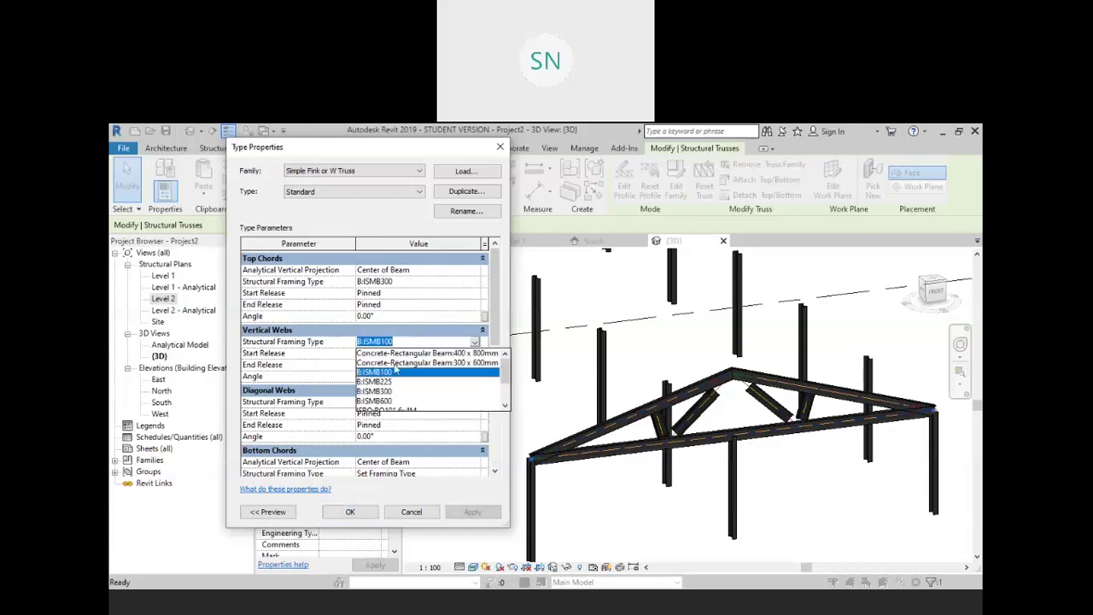
click(376, 381)
click(472, 512)
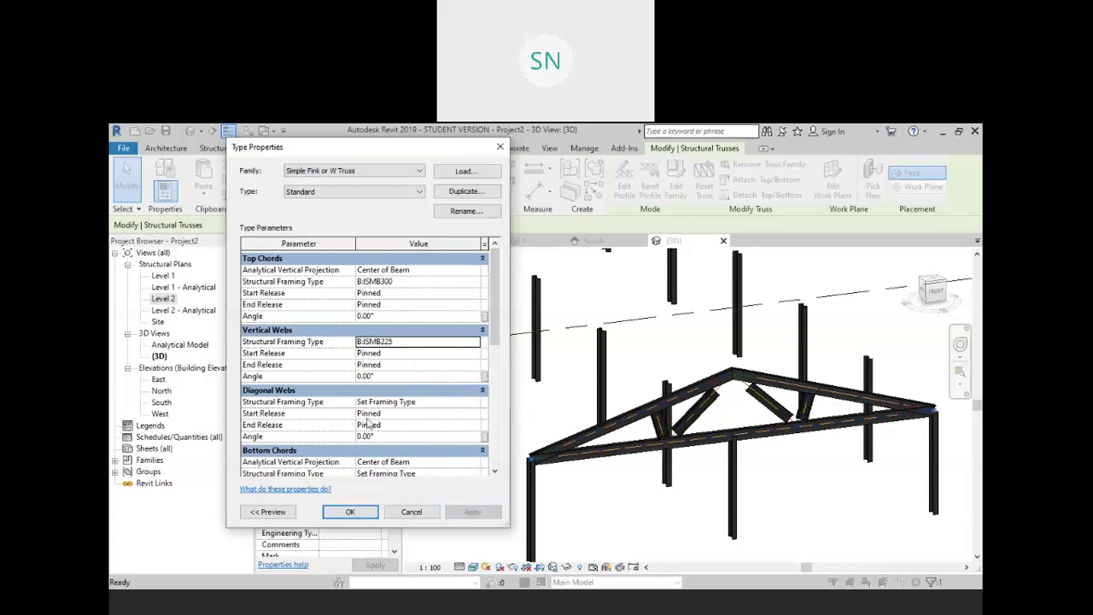
Set the diagonal webs' structural framing type to B:ISMB100 and apply it to the truss
click(478, 401)
click(475, 401)
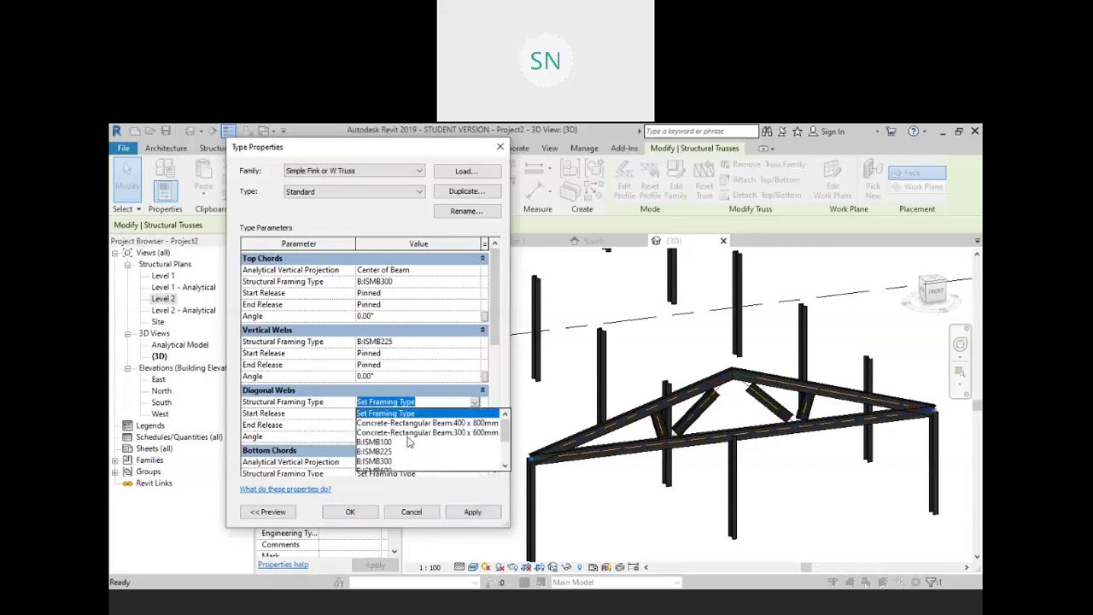
click(376, 443)
click(472, 512)
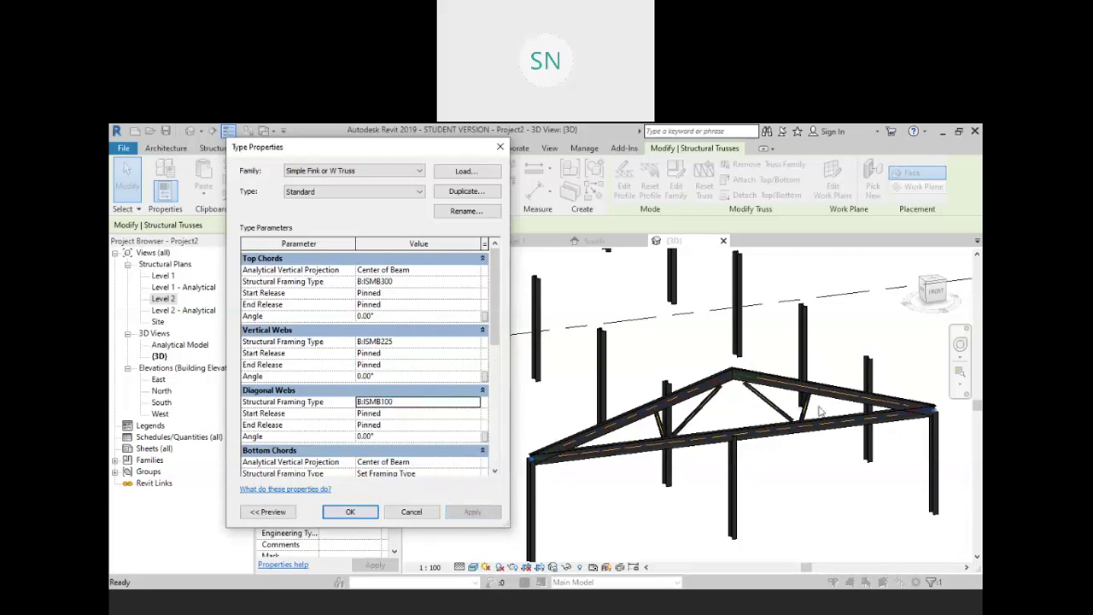
Set the top chords' structural framing type to B:ISMB225 and apply it to the truss
click(475, 282)
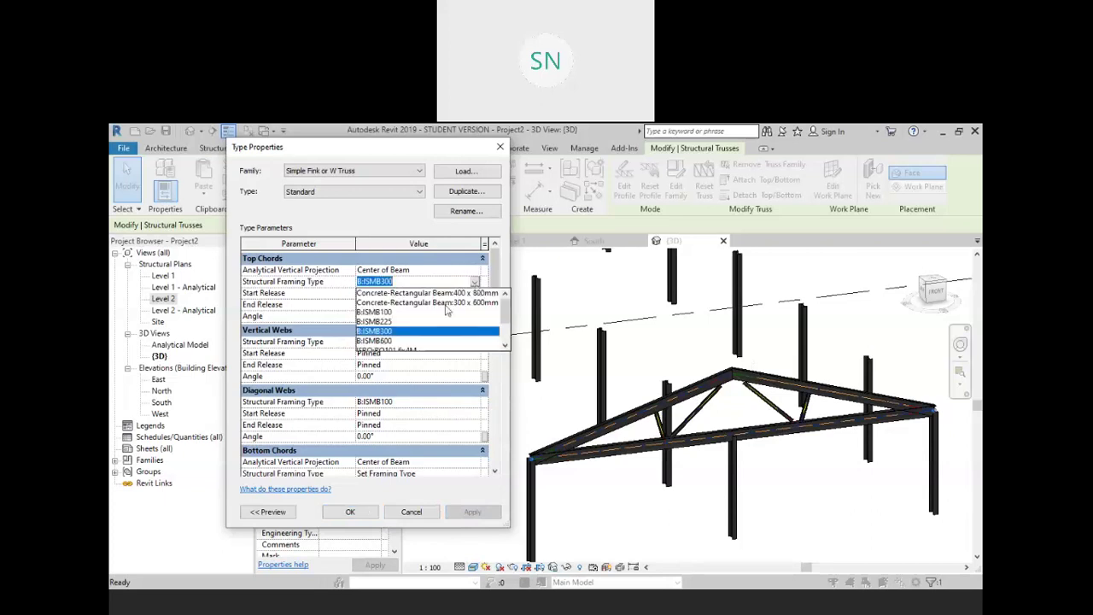
click(388, 322)
click(467, 511)
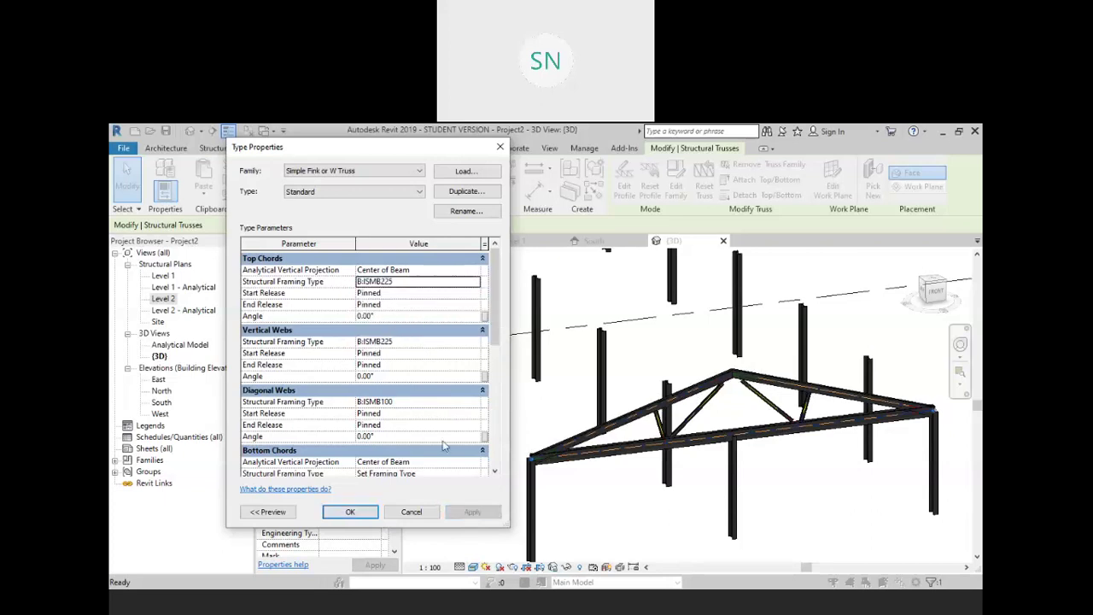
Set the bottom chords' structural framing type to B:ISMB225, apply it and accept the truss type properties
scroll(491, 400, down, 5)
scroll(483, 375, up, 2)
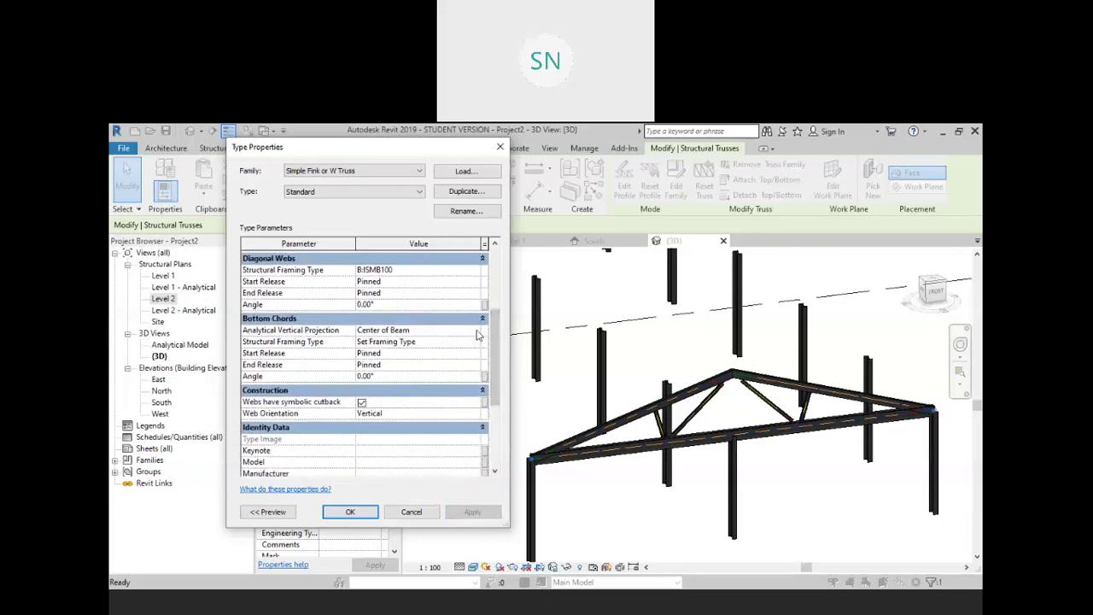
click(477, 345)
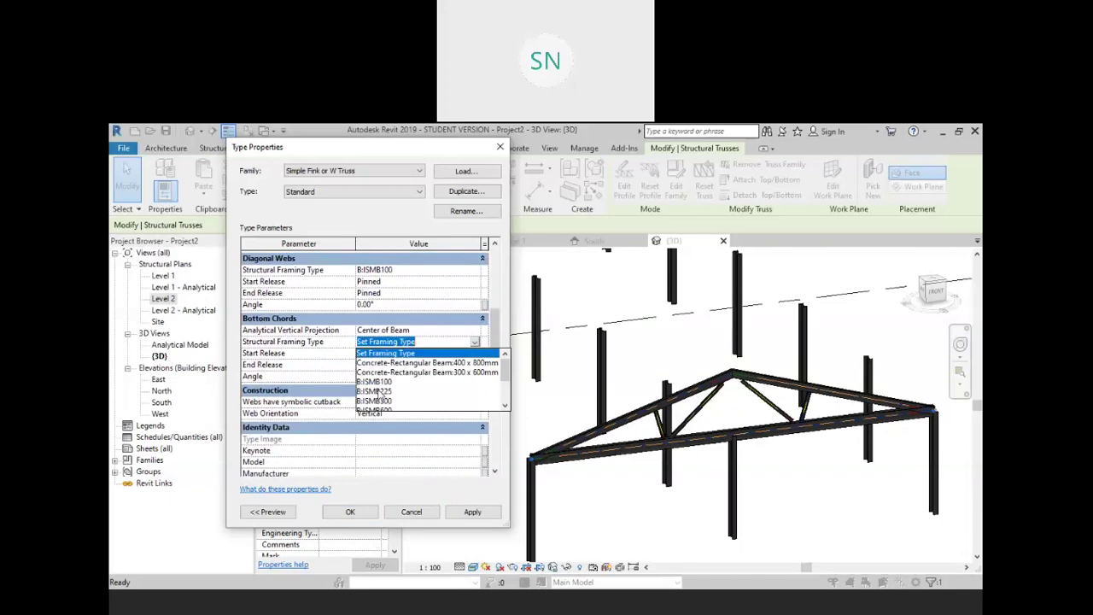
click(382, 395)
click(470, 515)
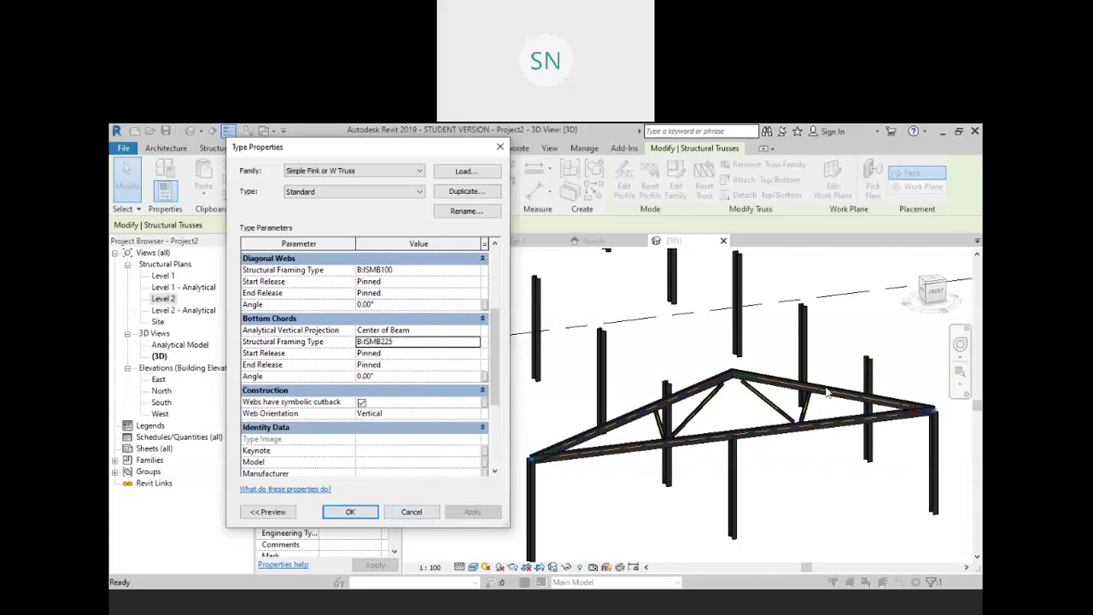
click(350, 511)
Deselect the truss and inspect how its diagonal webs meet the top chords near the ridge
click(646, 536)
shift+middle_drag(665, 520, 692, 524)
scroll(751, 478, up, 6)
shift+middle_drag(749, 455, 768, 478)
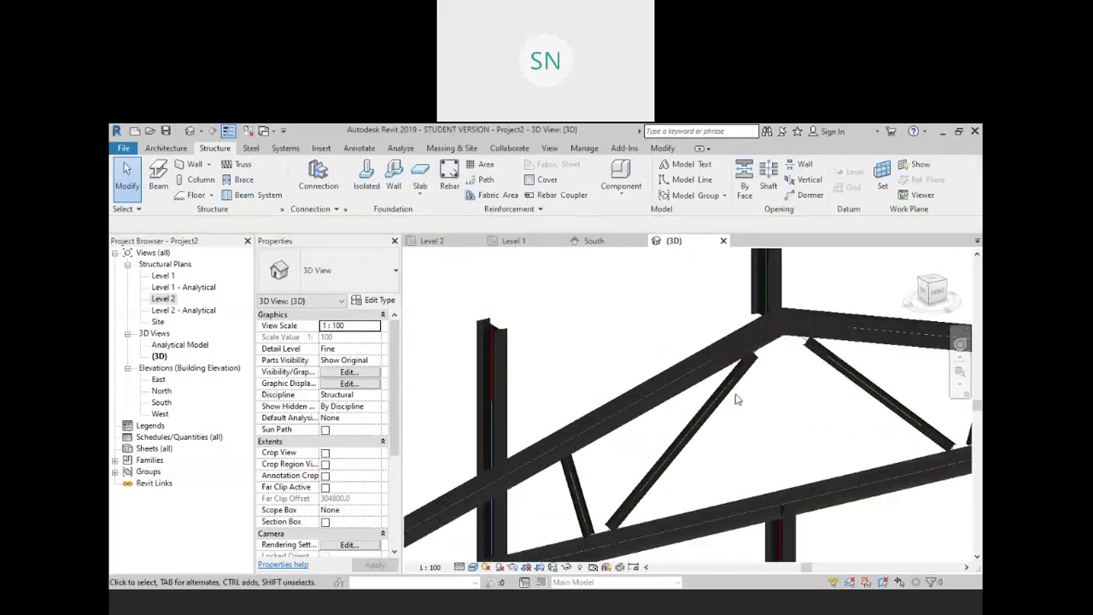
scroll(844, 343, up, 5)
scroll(646, 364, down, 6)
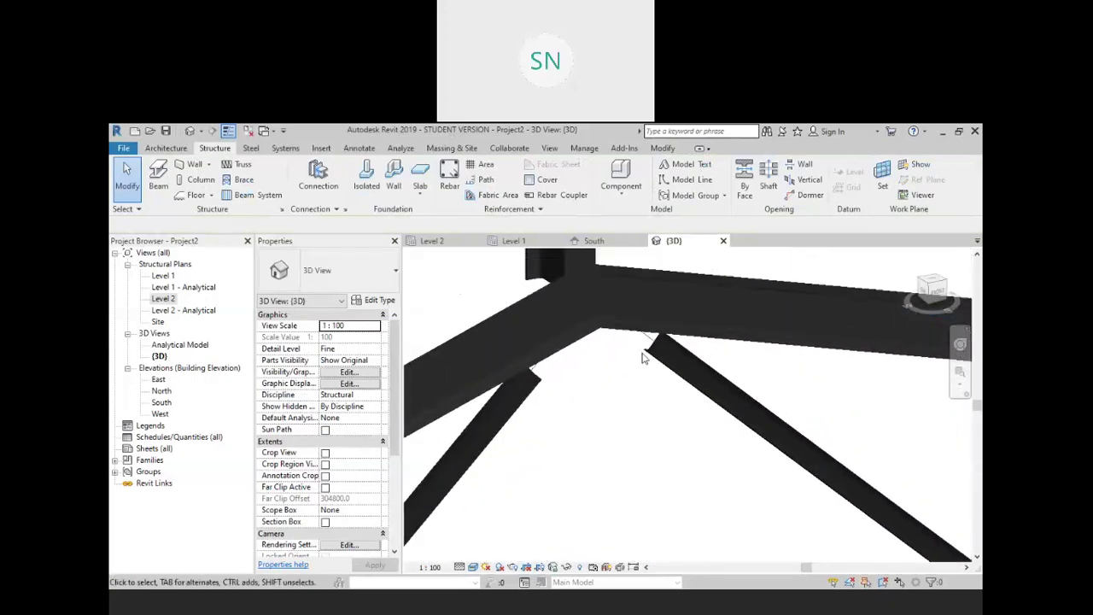
shift+middle_drag(649, 438, 730, 423)
Reopen the truss's type properties and apply ISRO:RO219.1x4.8L as the diagonal webs' structural framing type
click(709, 410)
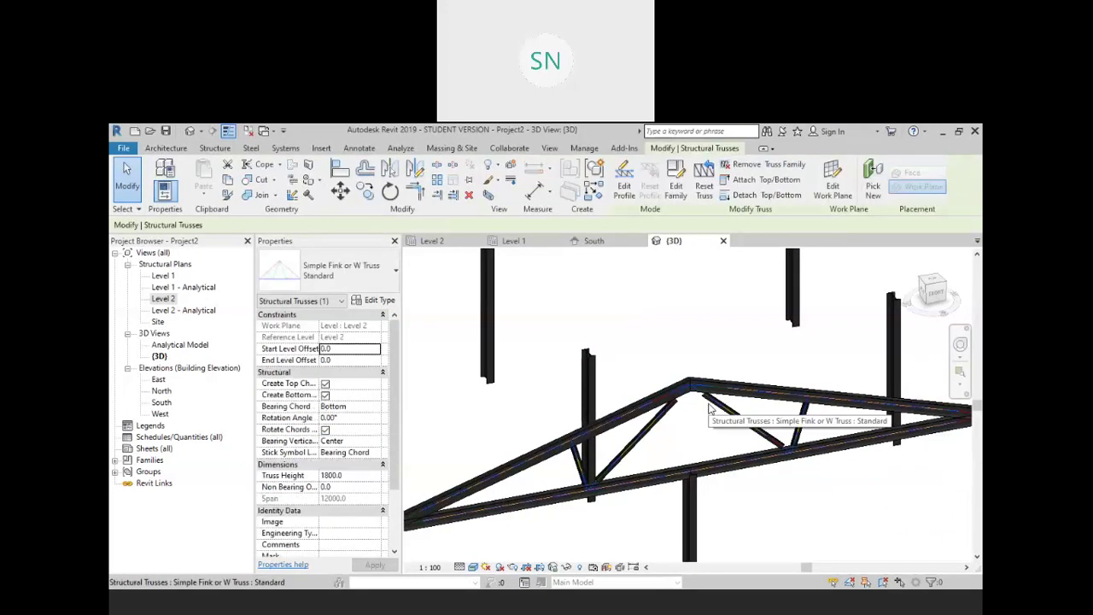
click(376, 306)
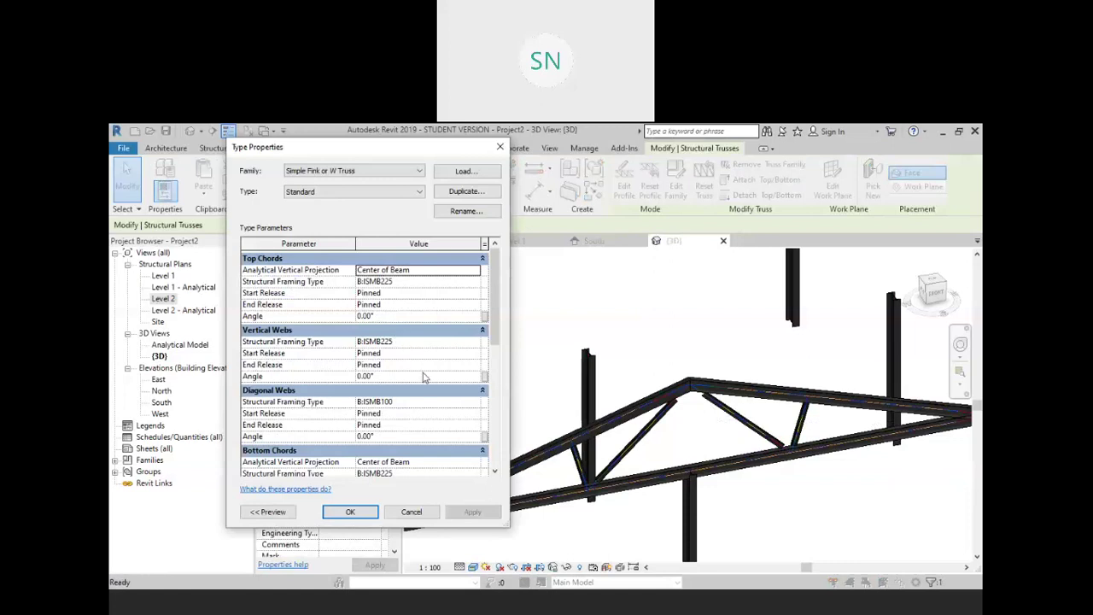
scroll(416, 376, down, 1)
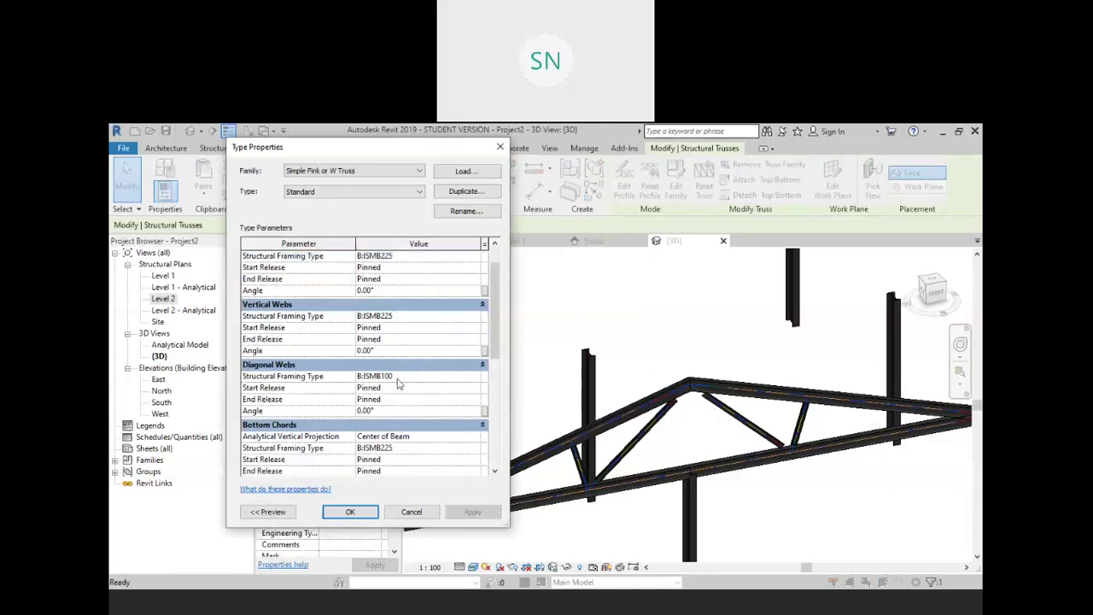
click(474, 376)
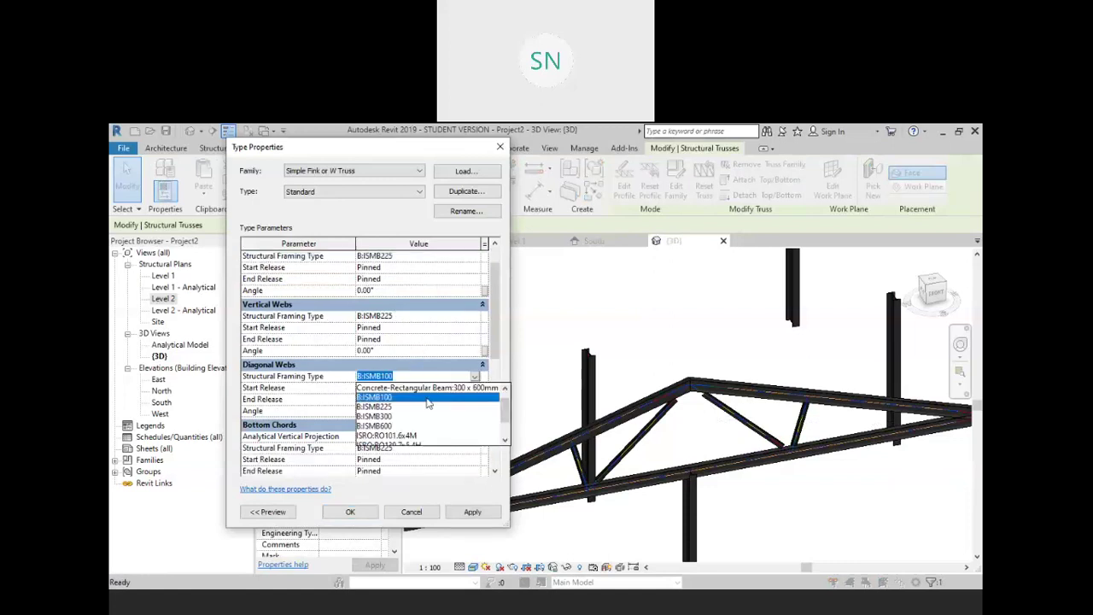
scroll(428, 403, down, 2)
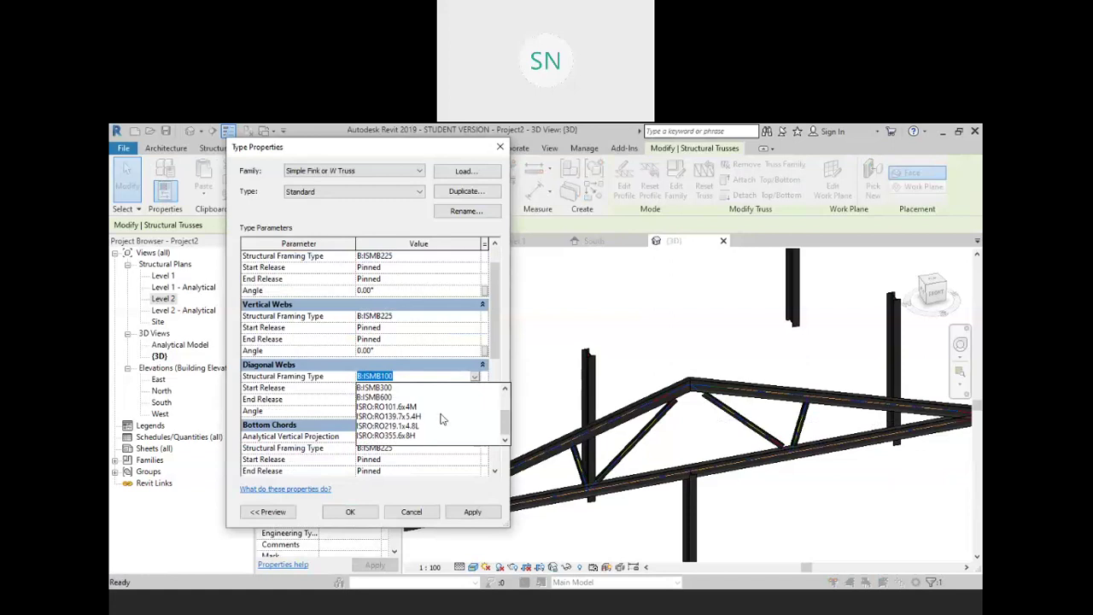
click(384, 426)
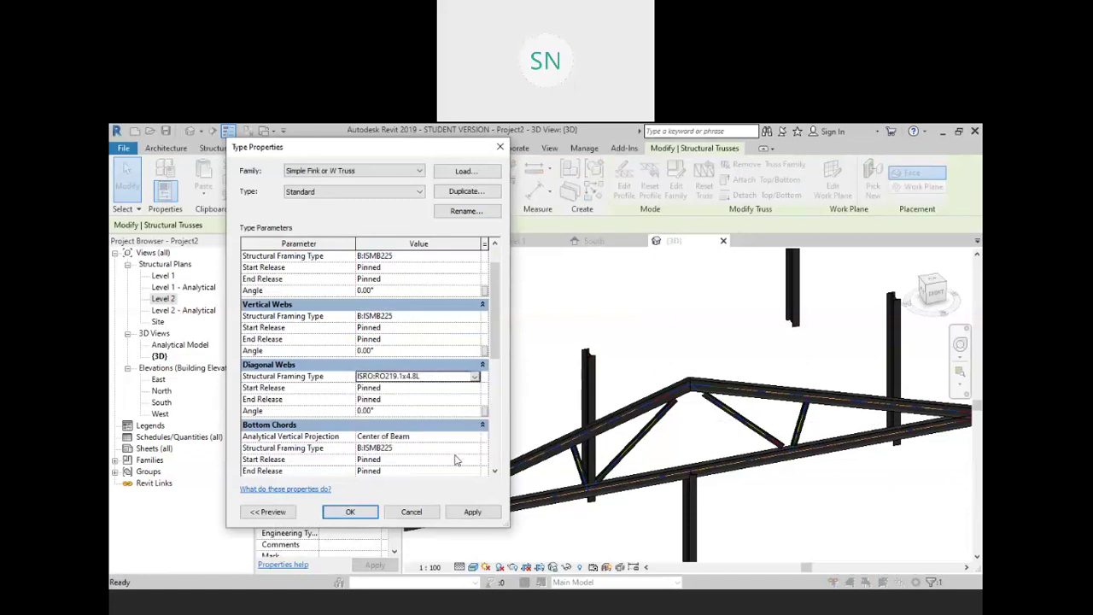
click(470, 511)
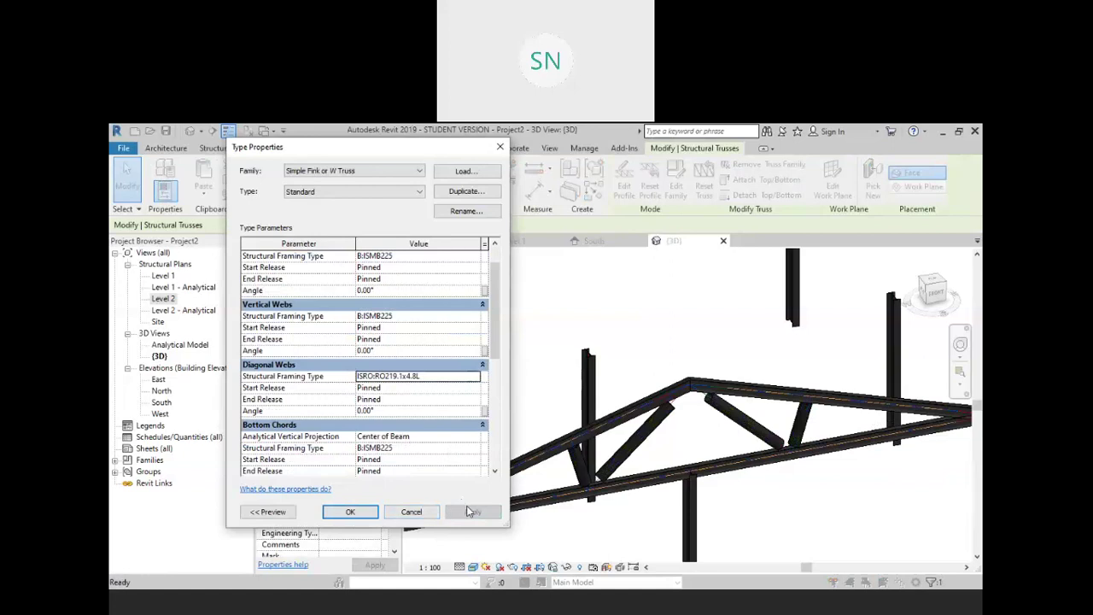
Set the diagonal webs' structural framing type back to B:ISMB100, accept the type properties and deselect the truss
click(479, 378)
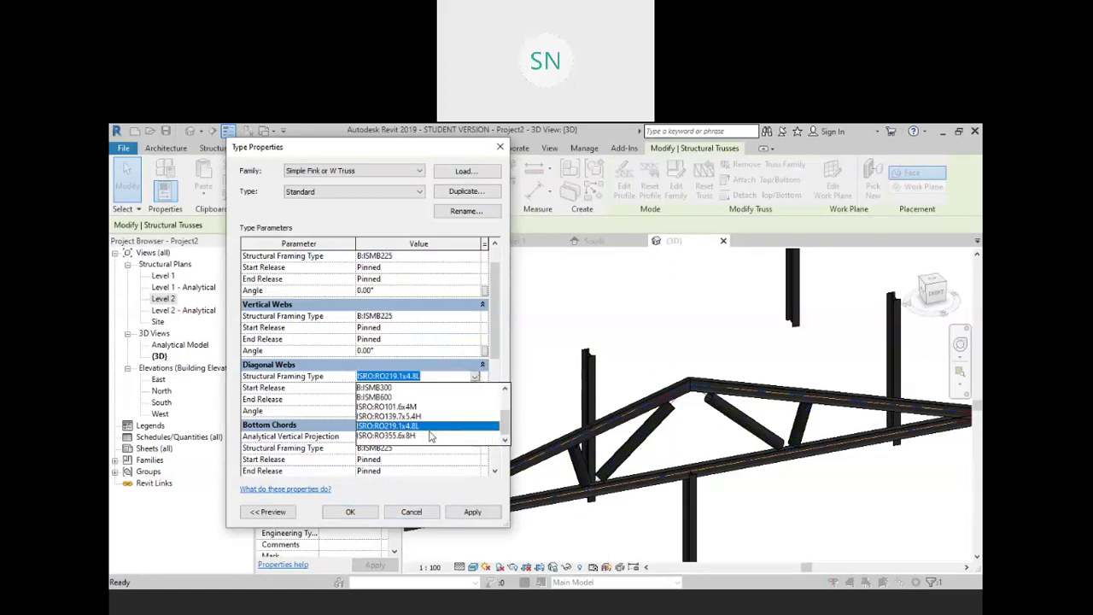
scroll(431, 436, up, 2)
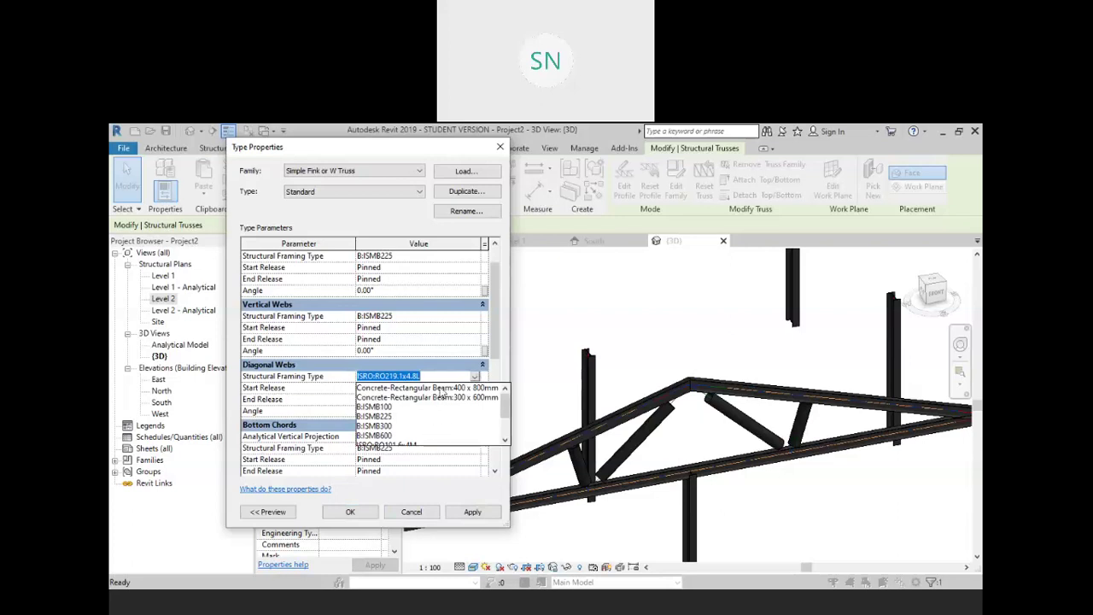
click(380, 408)
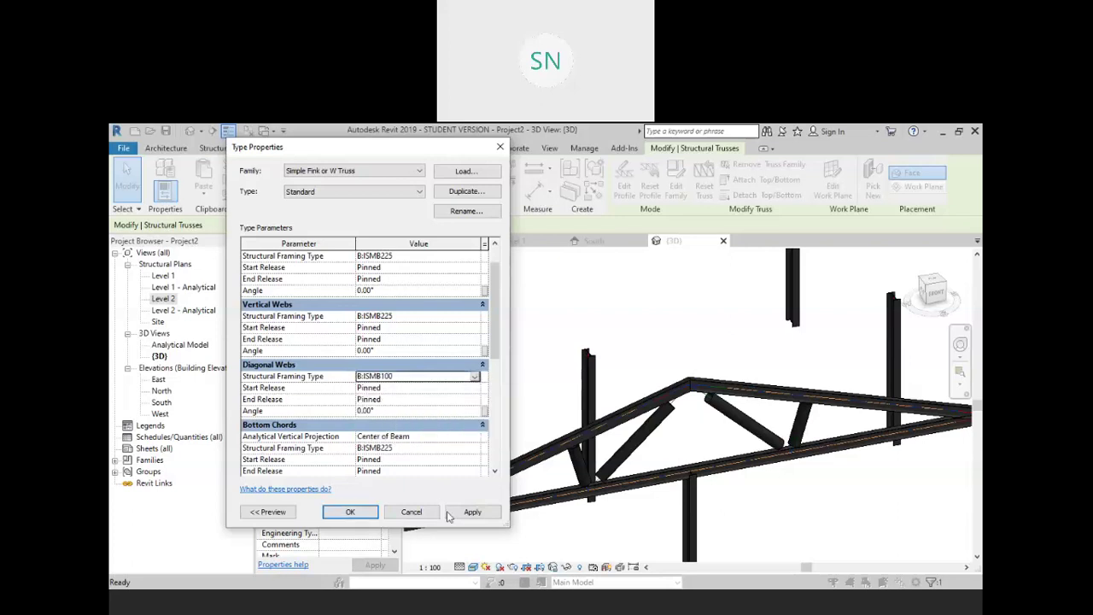
click(367, 510)
click(624, 345)
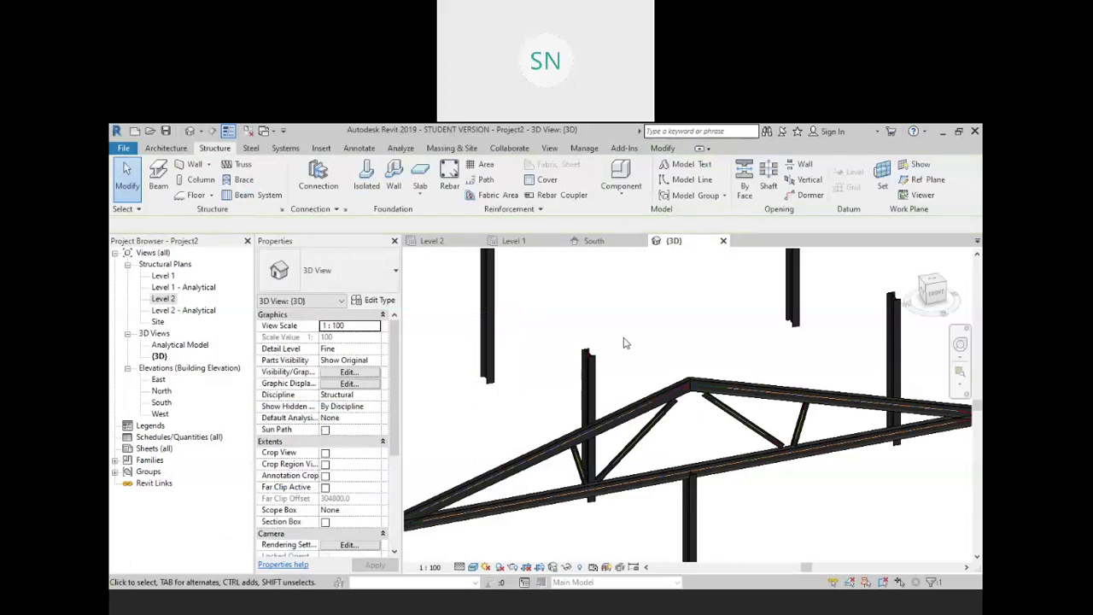
Start loading a family and open the Steel folder under Structural Framing in the US Imperial library
scroll(672, 298, down, 2)
shift+middle_drag(570, 423, 623, 406)
scroll(615, 358, down, 2)
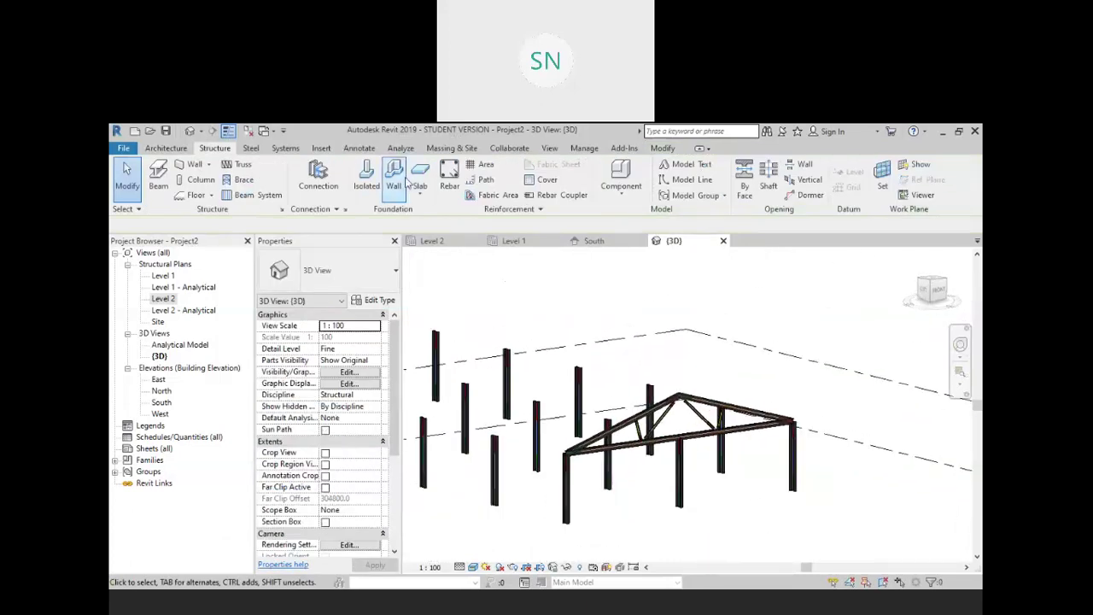
click(549, 149)
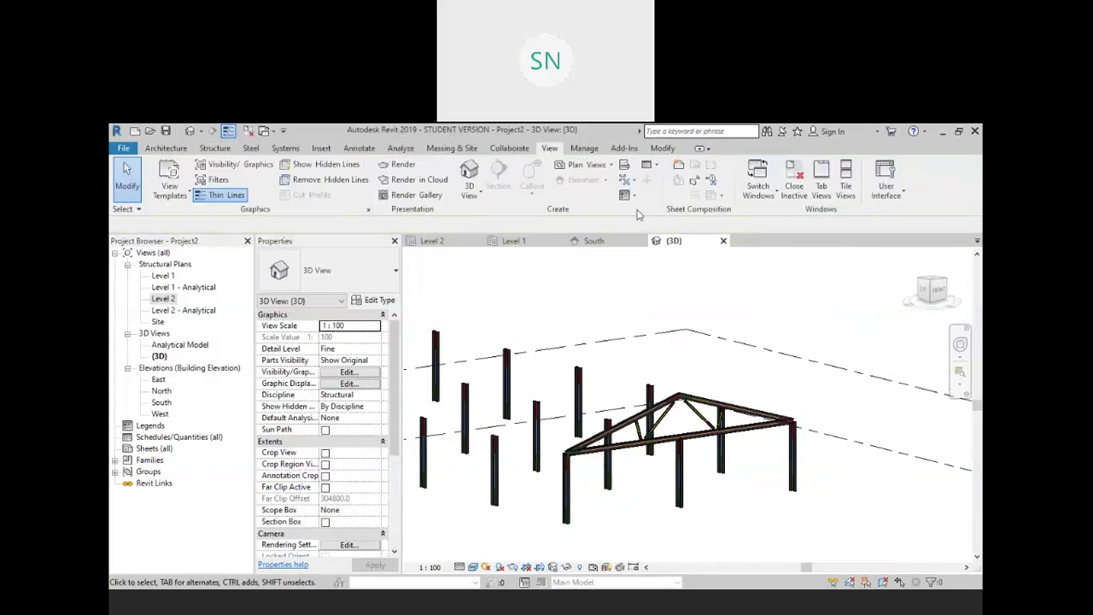
click(321, 148)
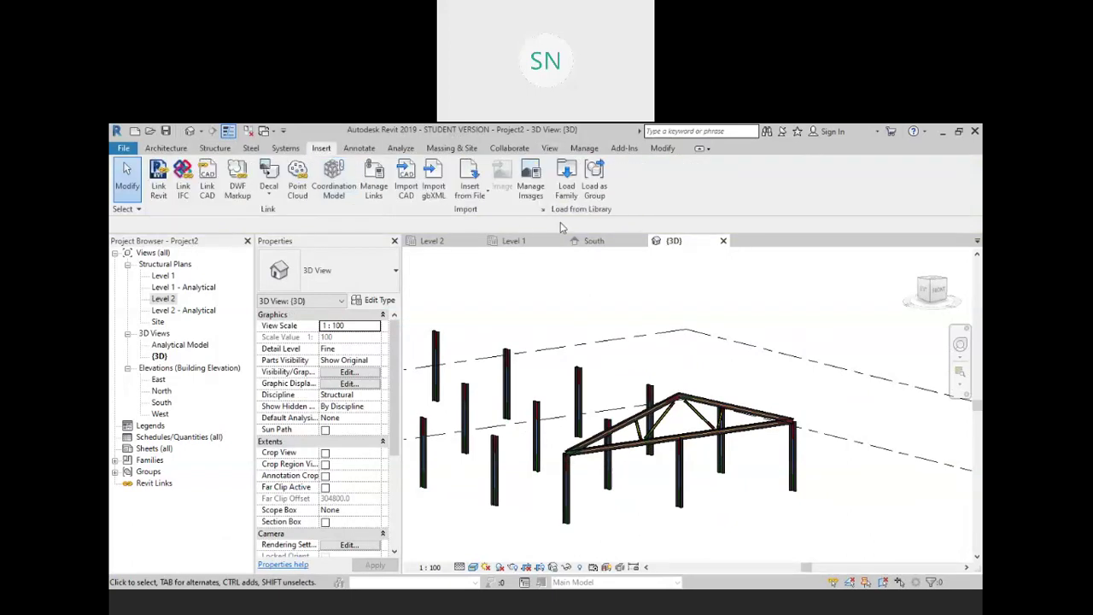
click(568, 181)
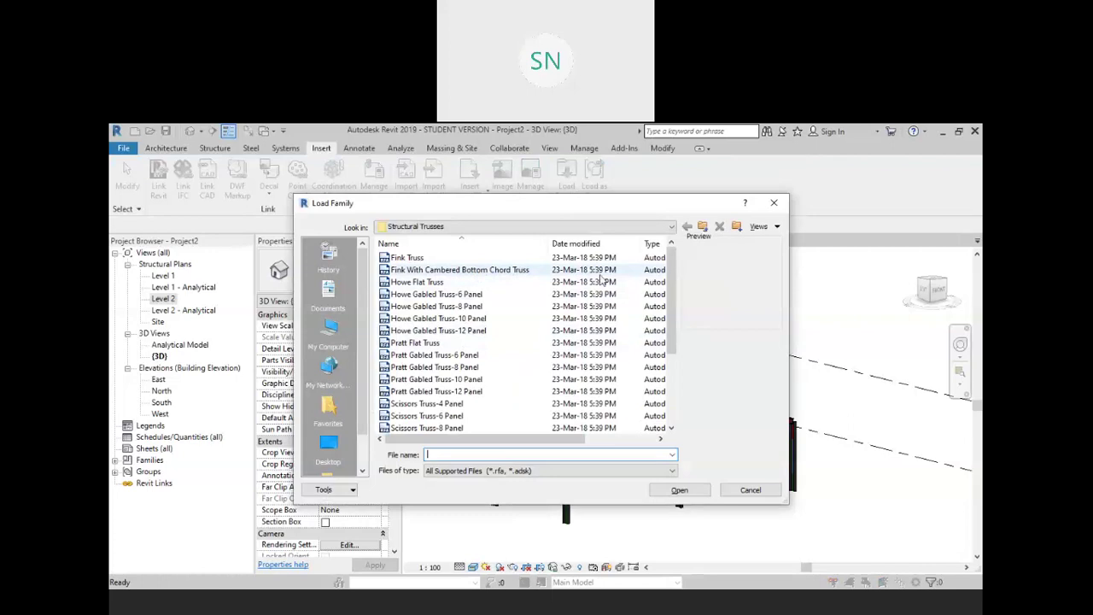
click(702, 227)
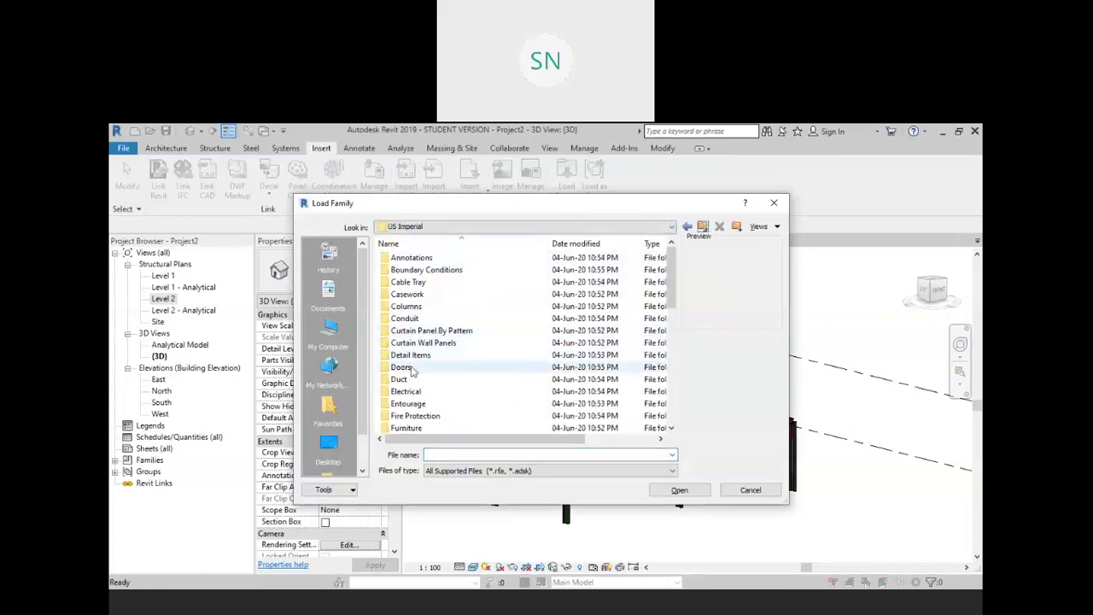
scroll(440, 367, down, 3)
scroll(441, 367, down, 5)
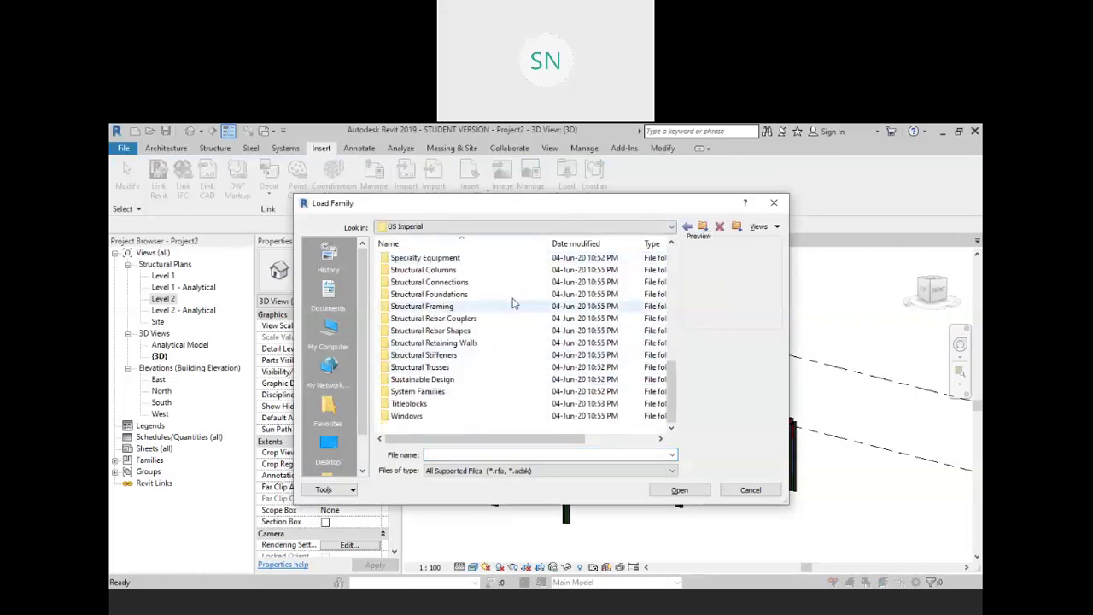
double_click(463, 306)
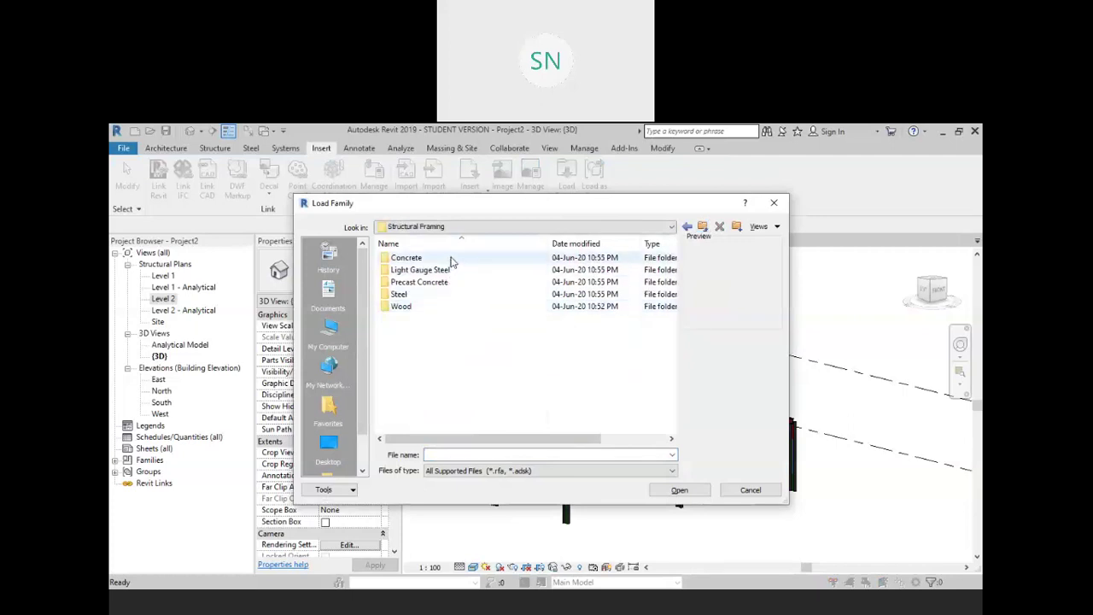
double_click(409, 293)
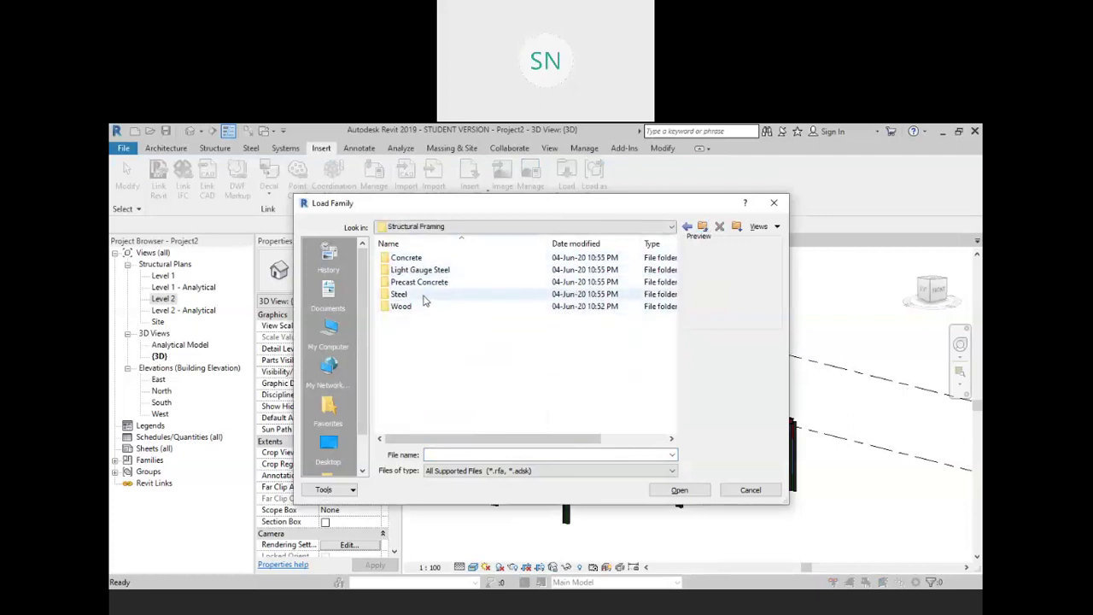
Browse the previews of the Steel framing families and open L-Angle for loading
click(435, 270)
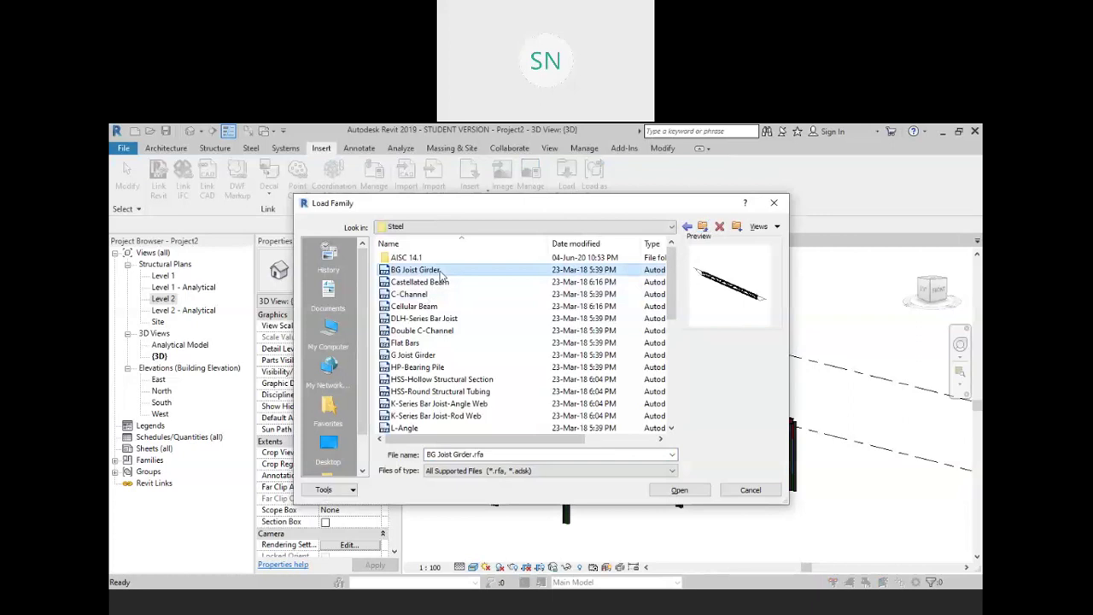
key(Down)
key(Down)
key(Down)
key(Down)
key(Down)
key(Down)
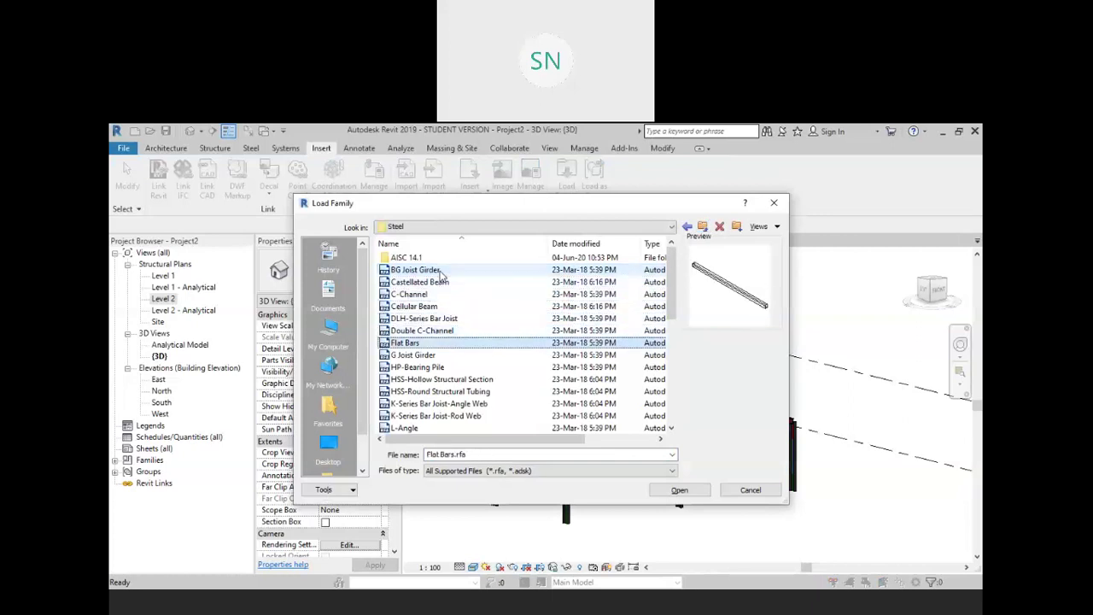
key(Down)
key(Down)
key(Down)
key(Down)
key(Down)
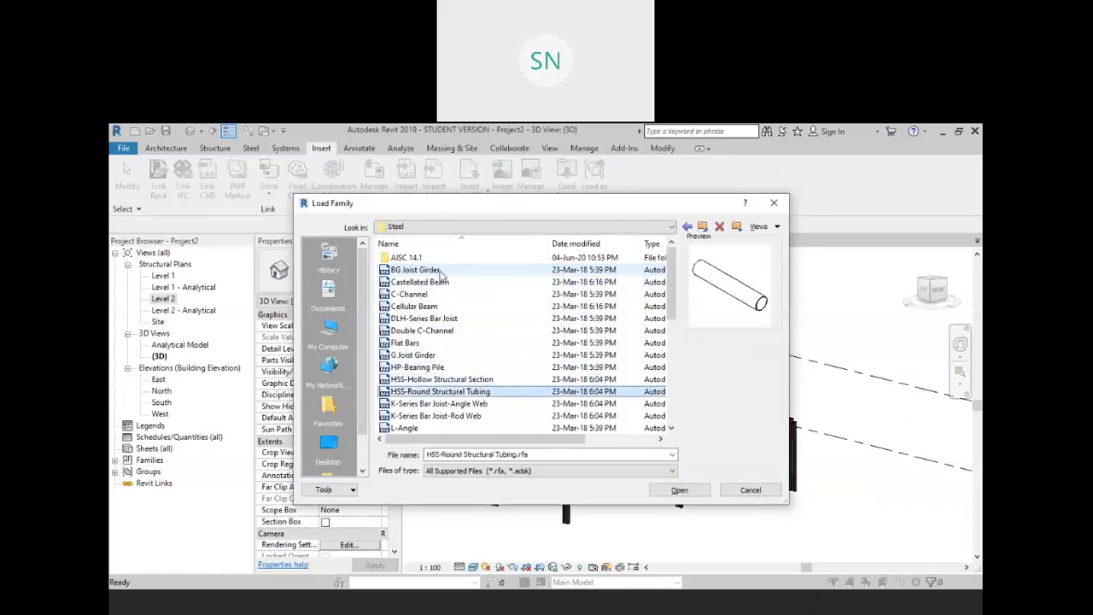
key(Down)
key(Down)
key(Down)
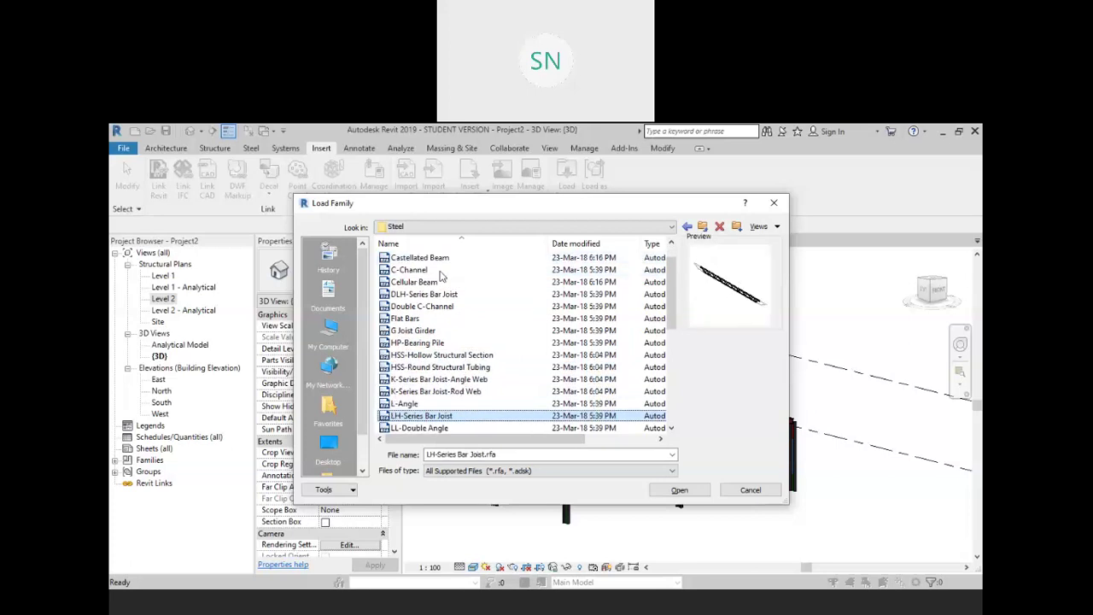
key(Up)
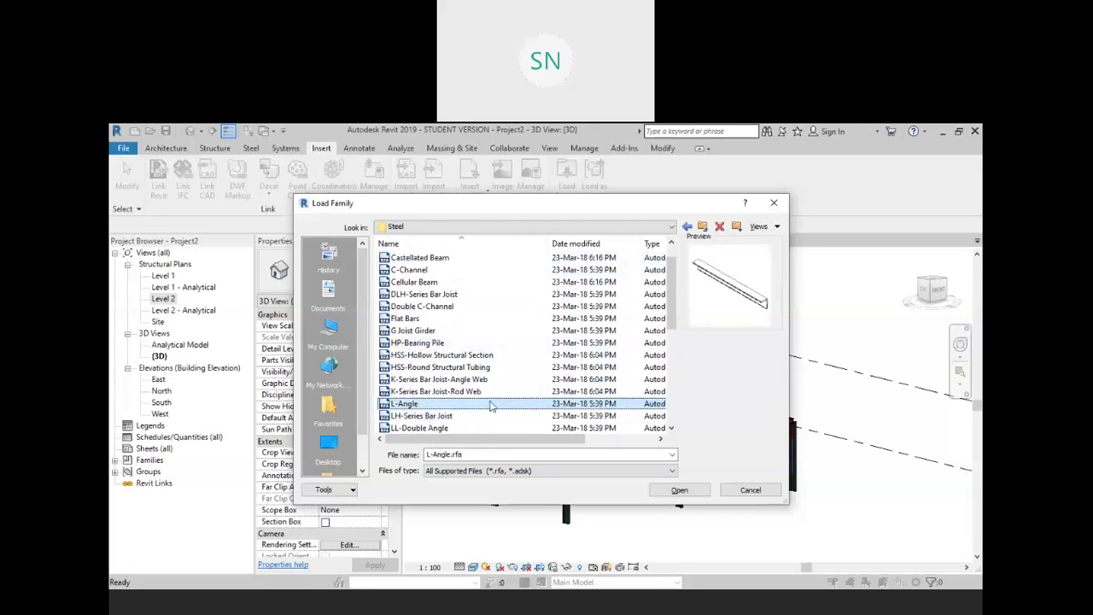
click(693, 491)
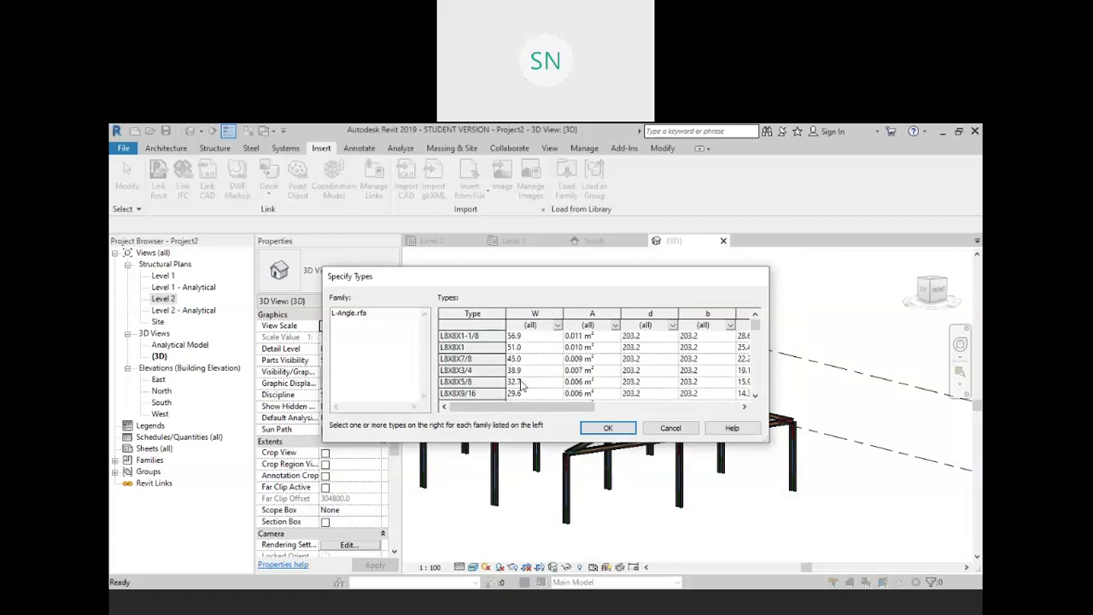
Load all L-Angle types from L8X8X1-1/8 through L2X2X1/8, accepting the large number of family types
click(474, 336)
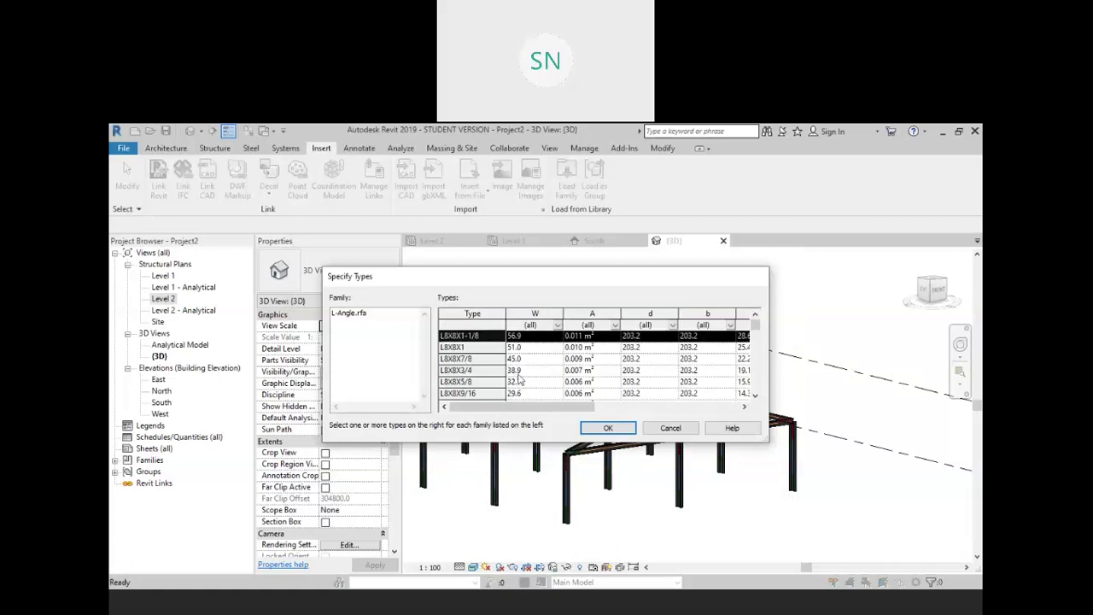
scroll(518, 379, down, 2)
scroll(524, 373, down, 15)
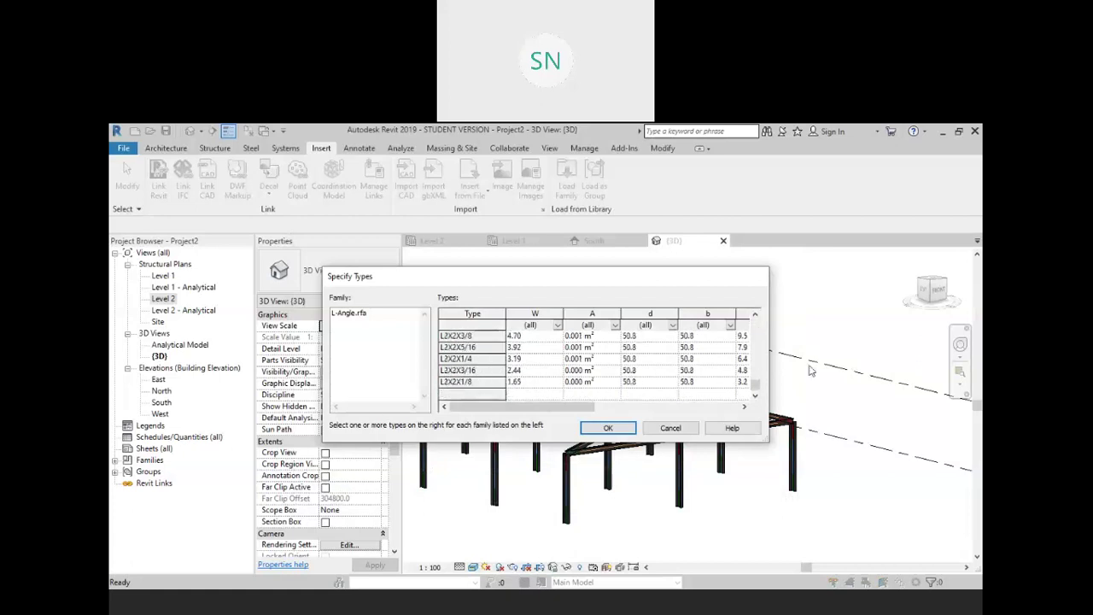
shift+click(465, 382)
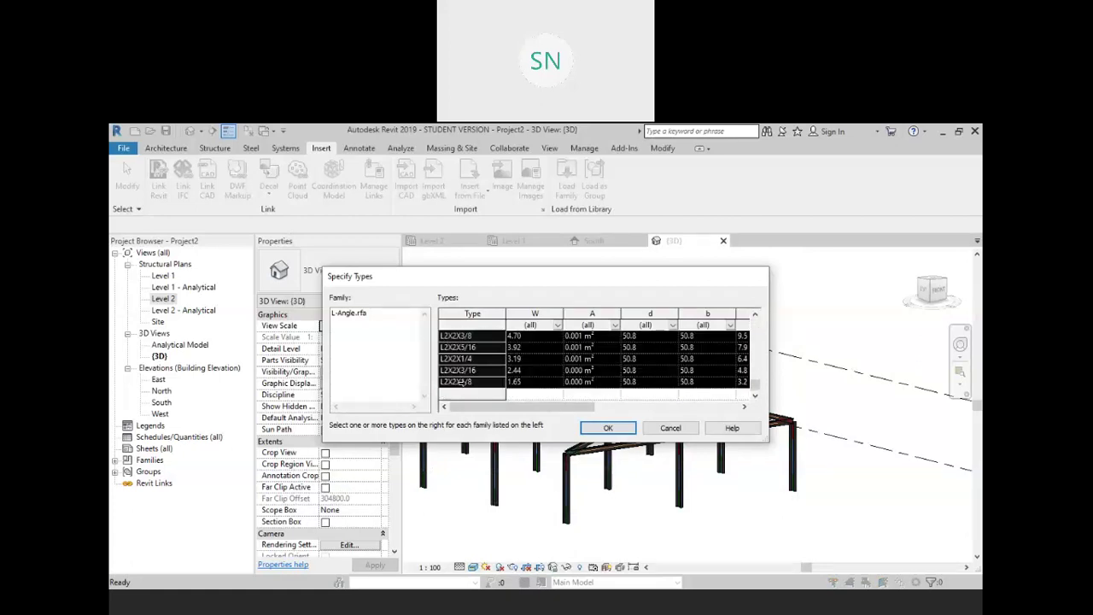
click(607, 428)
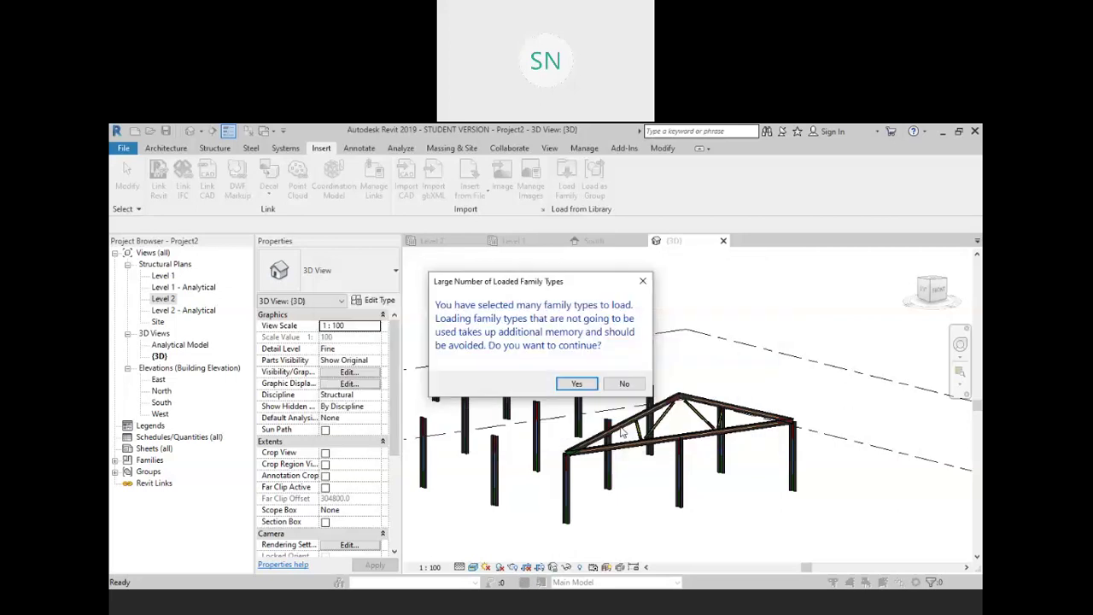
click(577, 384)
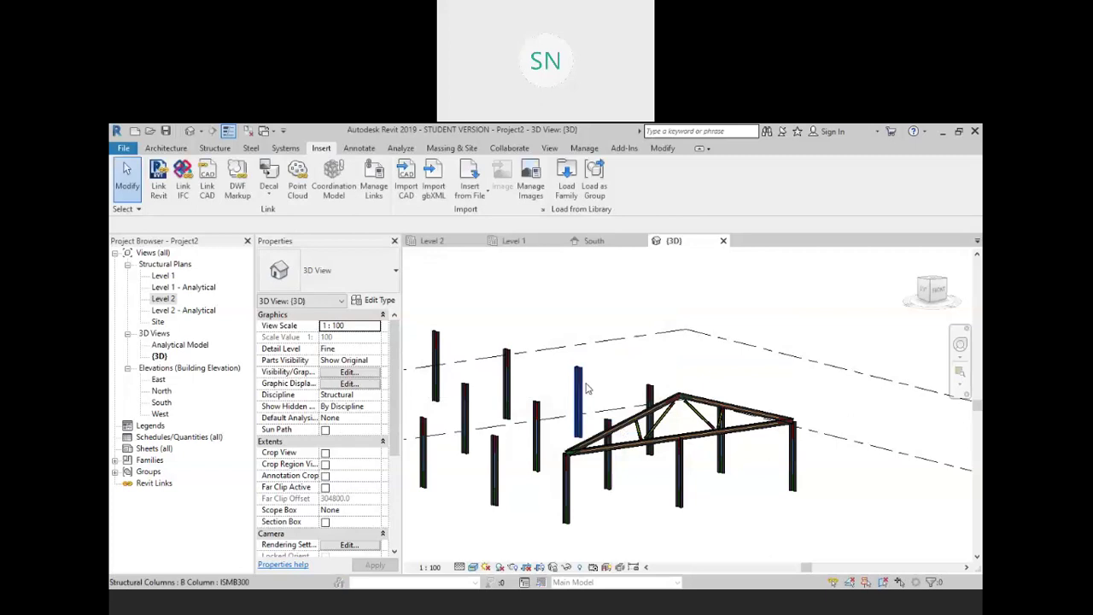
Open the type properties of the Simple Fink or W Truss and apply L-Angle:L8X8X1-1/8 as the diagonal webs' structural framing type
scroll(717, 441, up, 2)
scroll(717, 442, up, 1)
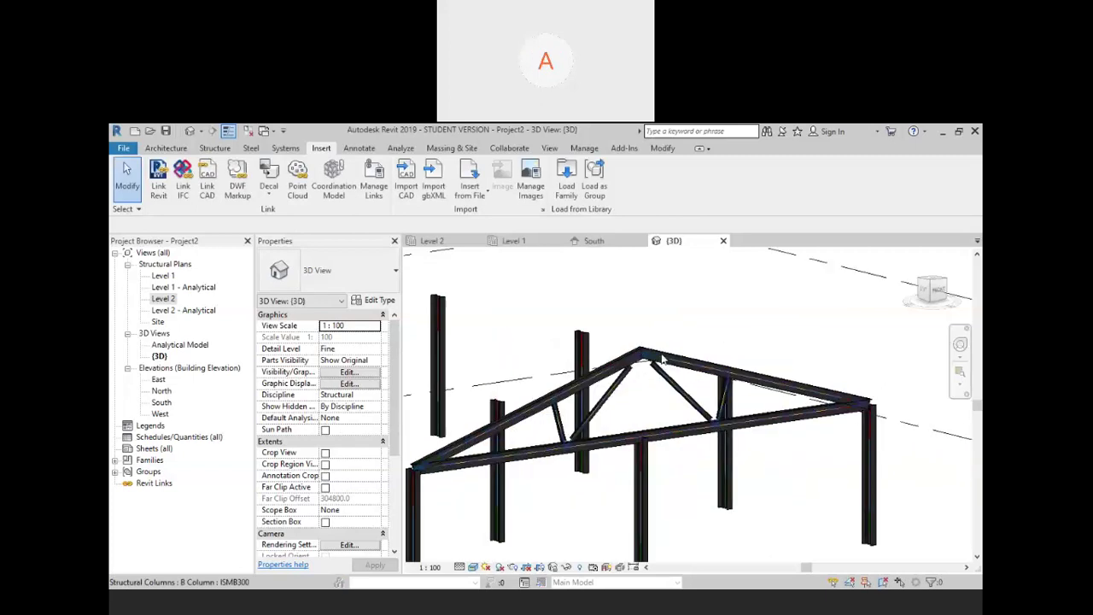
click(661, 353)
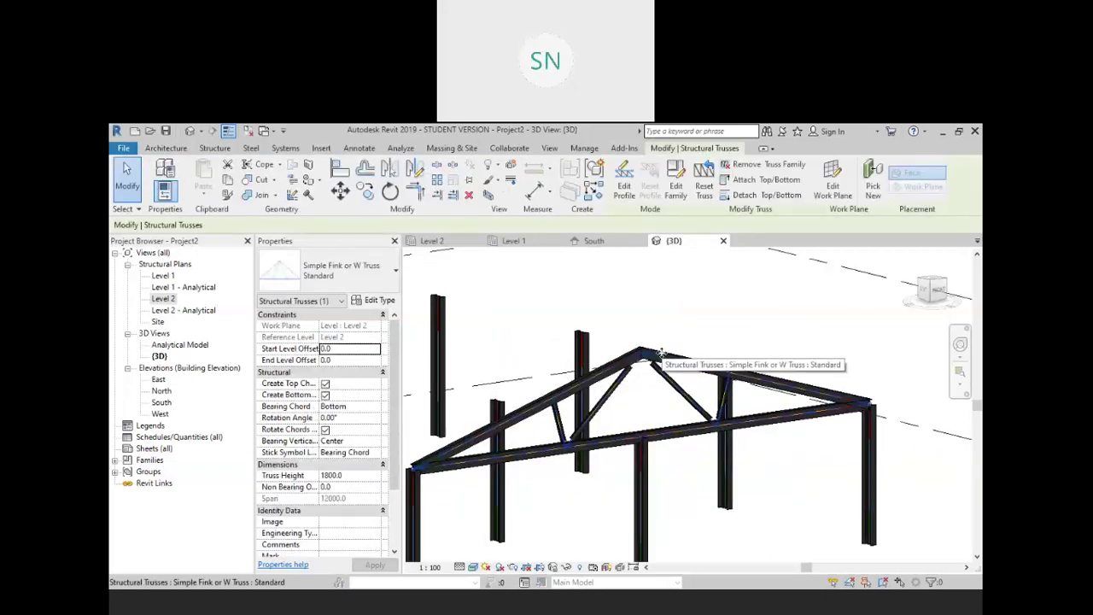
click(379, 302)
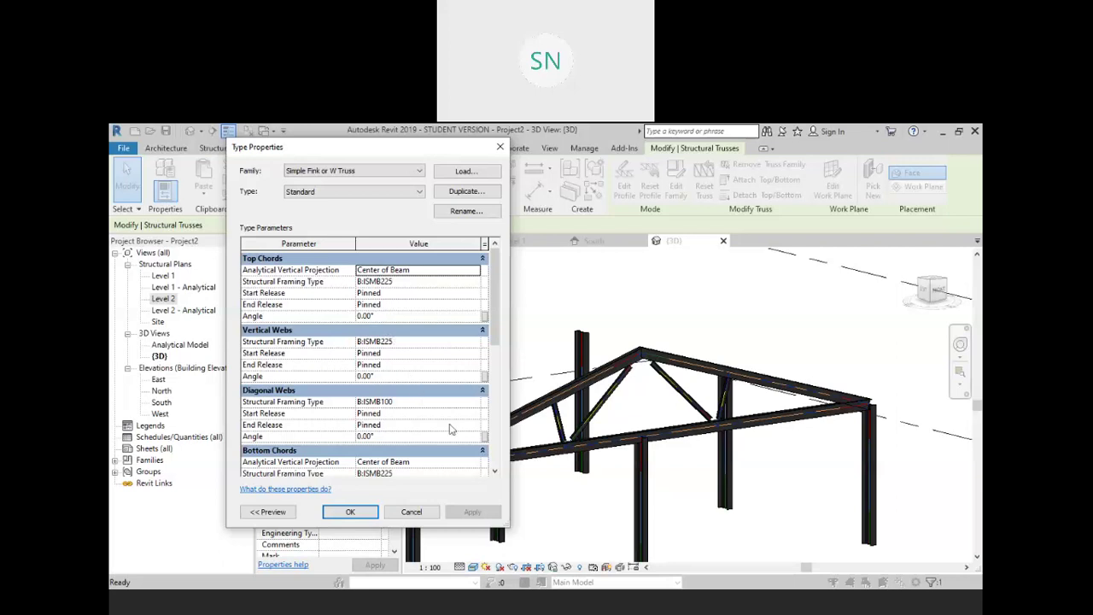
click(474, 403)
click(475, 404)
scroll(410, 444, down, 5)
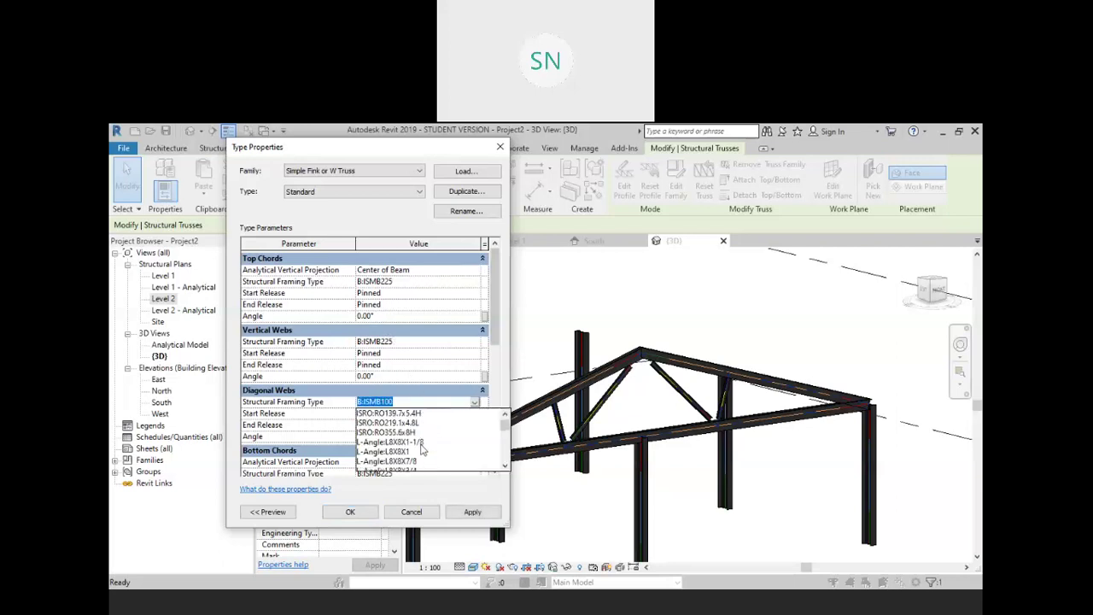
scroll(407, 445, up, 1)
click(400, 442)
click(463, 512)
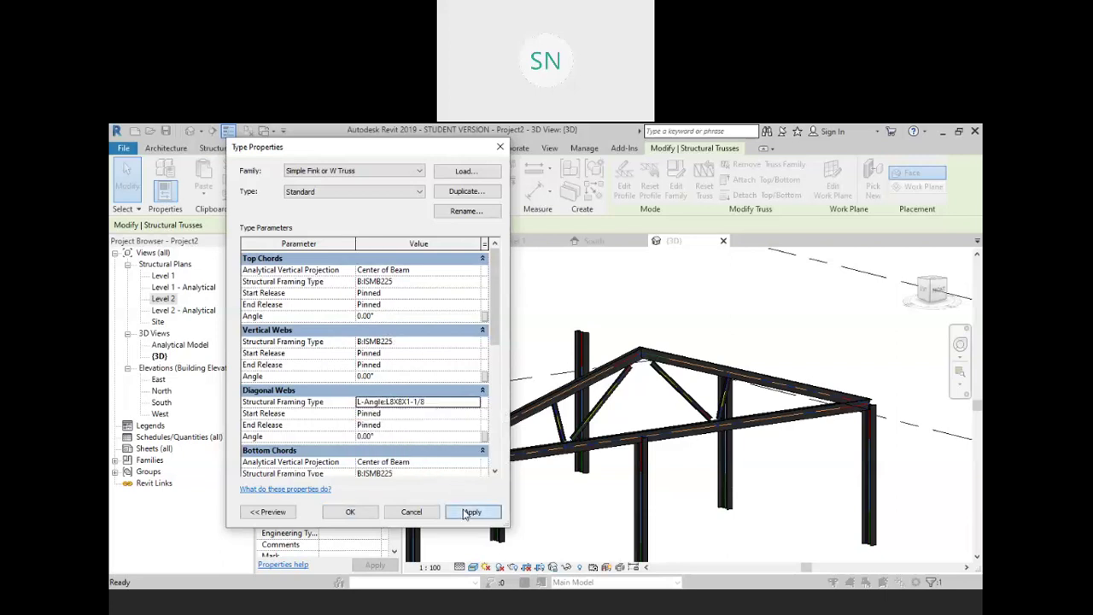
Set the diagonal webs' structural framing type to L-Angle:L8X8X1, accept the type properties and deselect the truss
click(474, 402)
scroll(428, 442, down, 2)
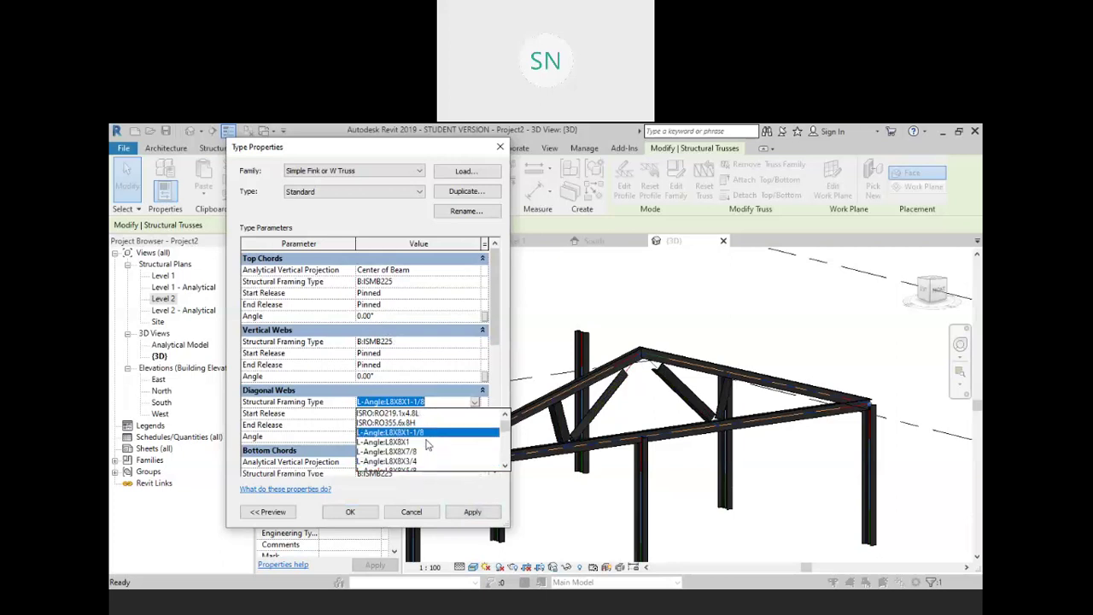
scroll(429, 444, up, 1)
click(427, 442)
click(472, 513)
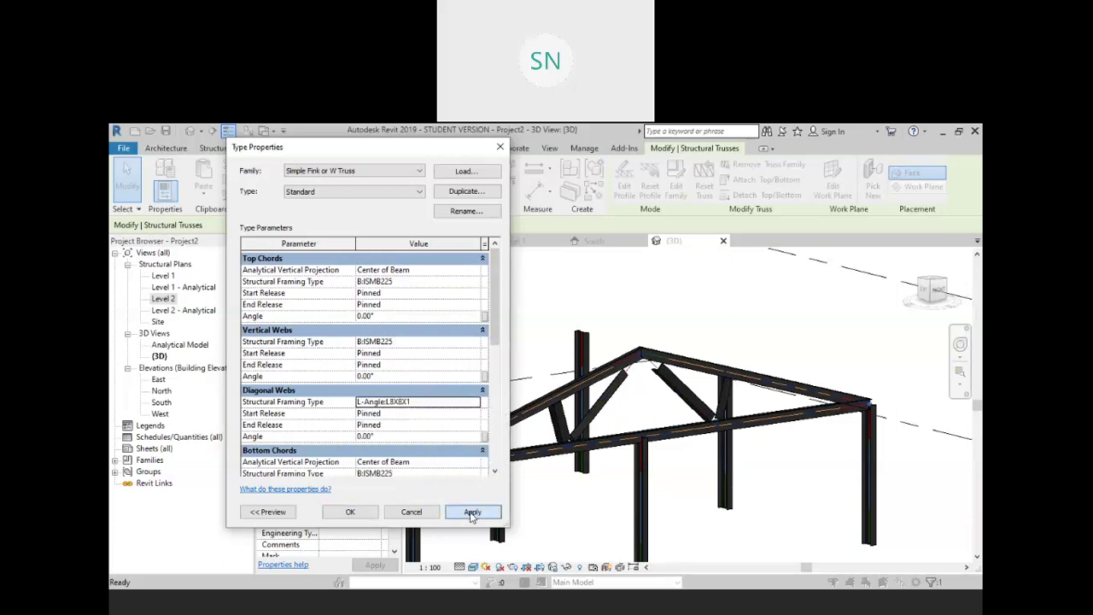
click(350, 511)
click(683, 498)
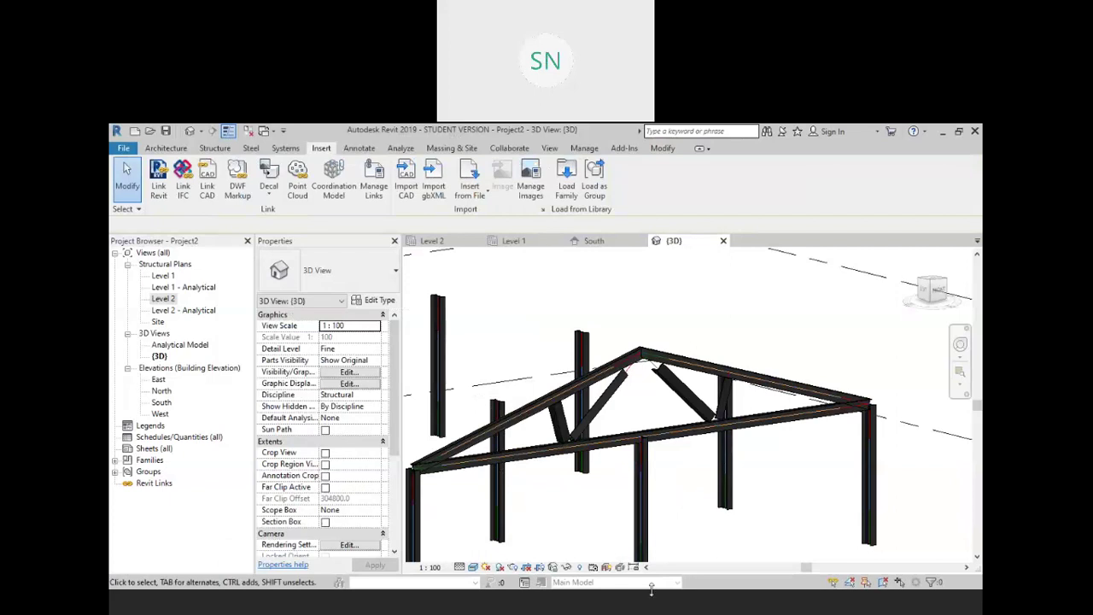
Open the Level 2 structural plan and set its detail level to Fine
scroll(705, 418, down, 3)
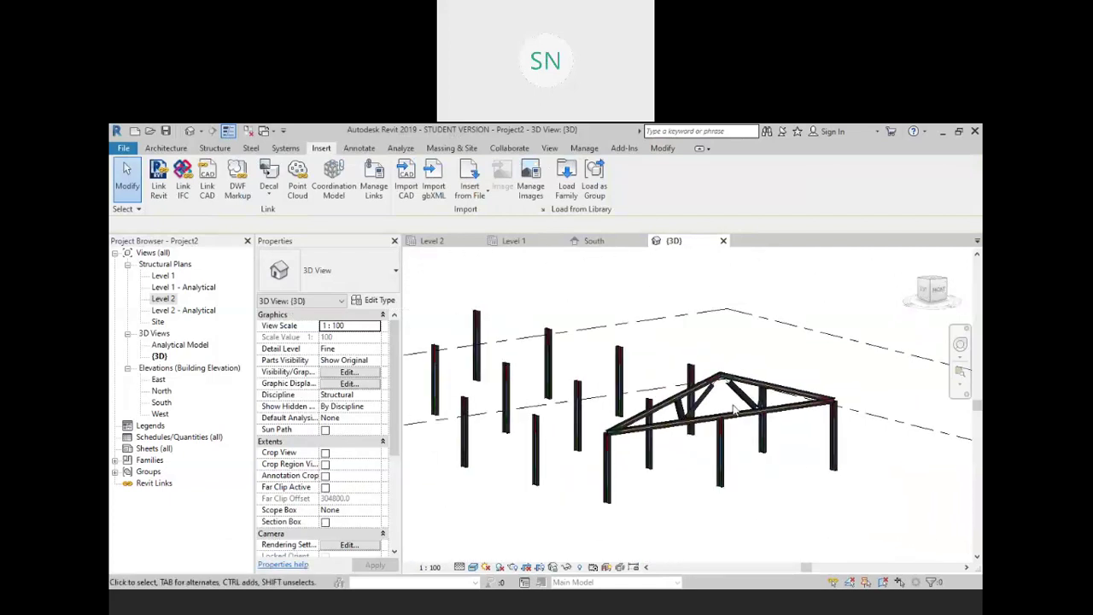
shift+middle_drag(721, 341, 821, 442)
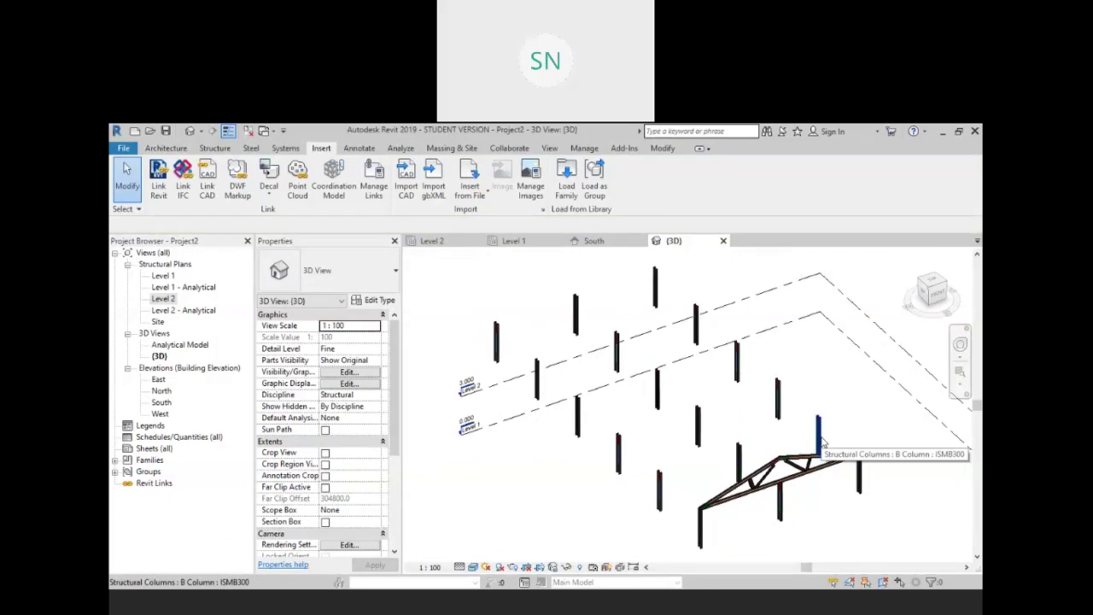
double_click(165, 300)
middle_drag(814, 463, 745, 515)
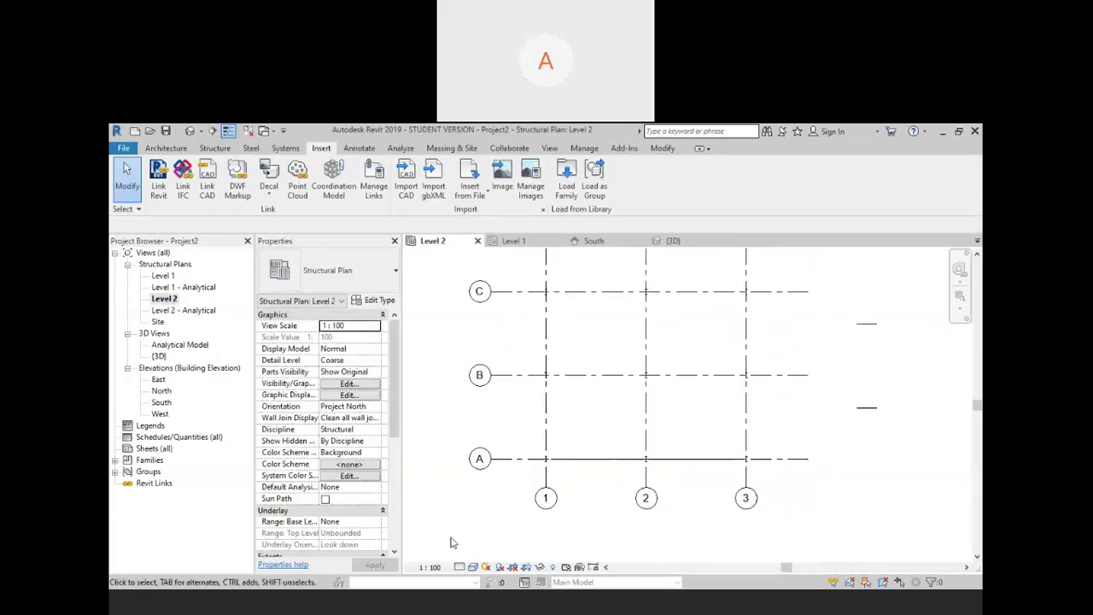
click(459, 567)
click(474, 556)
scroll(596, 468, up, 3)
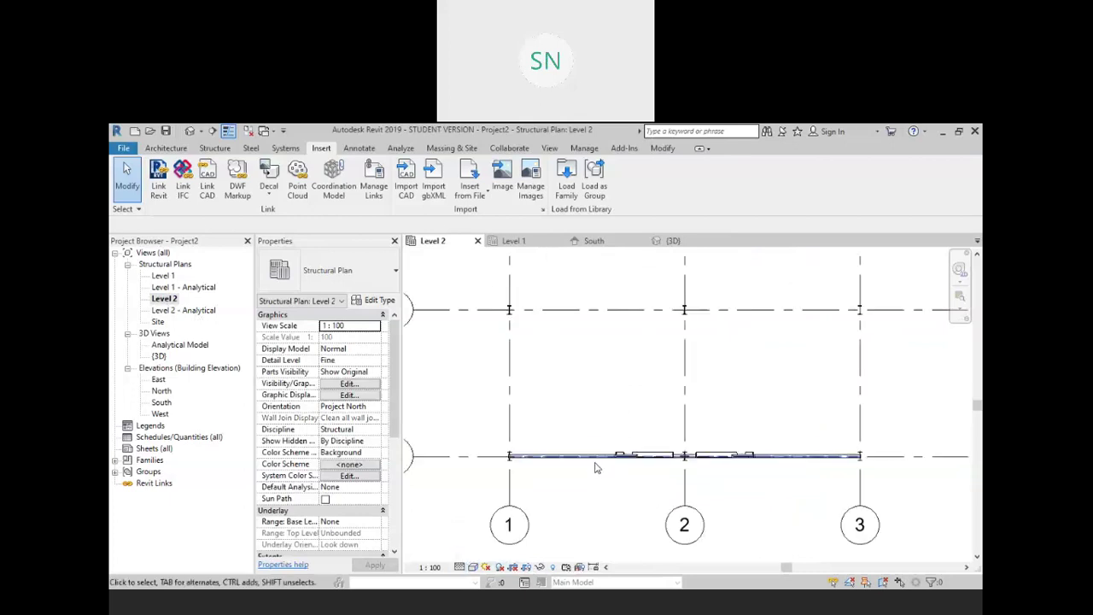
Select the truss on grid A and copy it to grids B and C using the Multiple option
scroll(596, 468, up, 1)
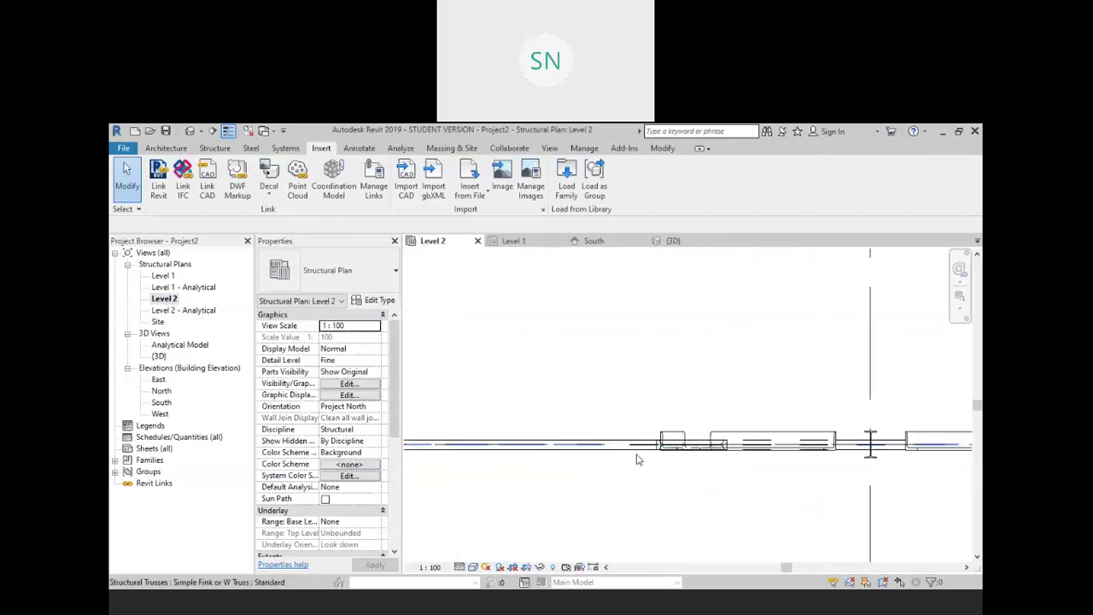
click(636, 457)
scroll(633, 468, down, 2)
middle_drag(633, 429, 637, 462)
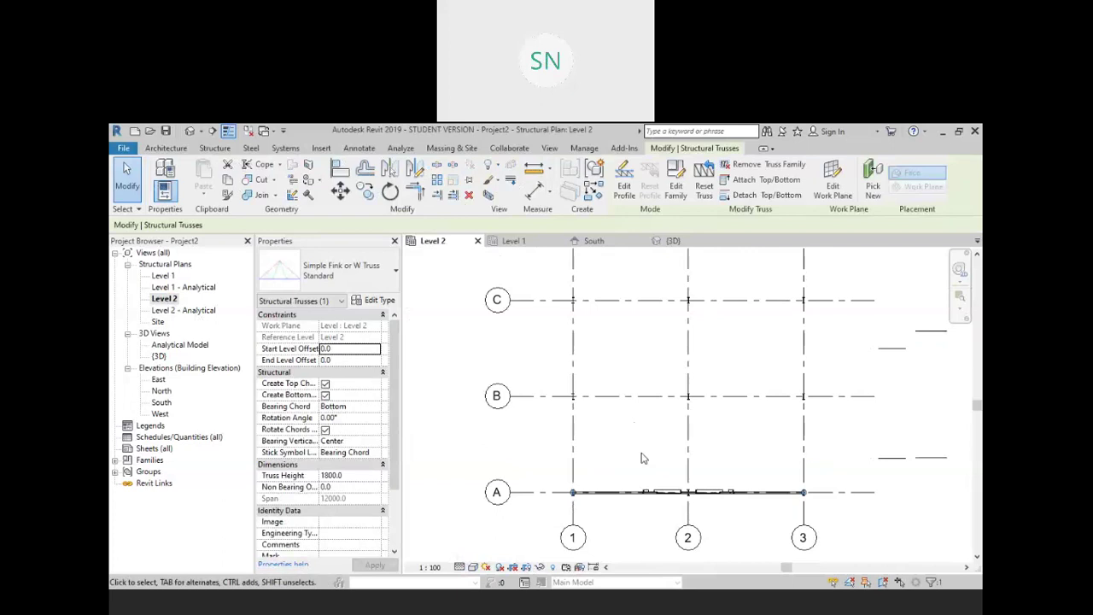
click(364, 191)
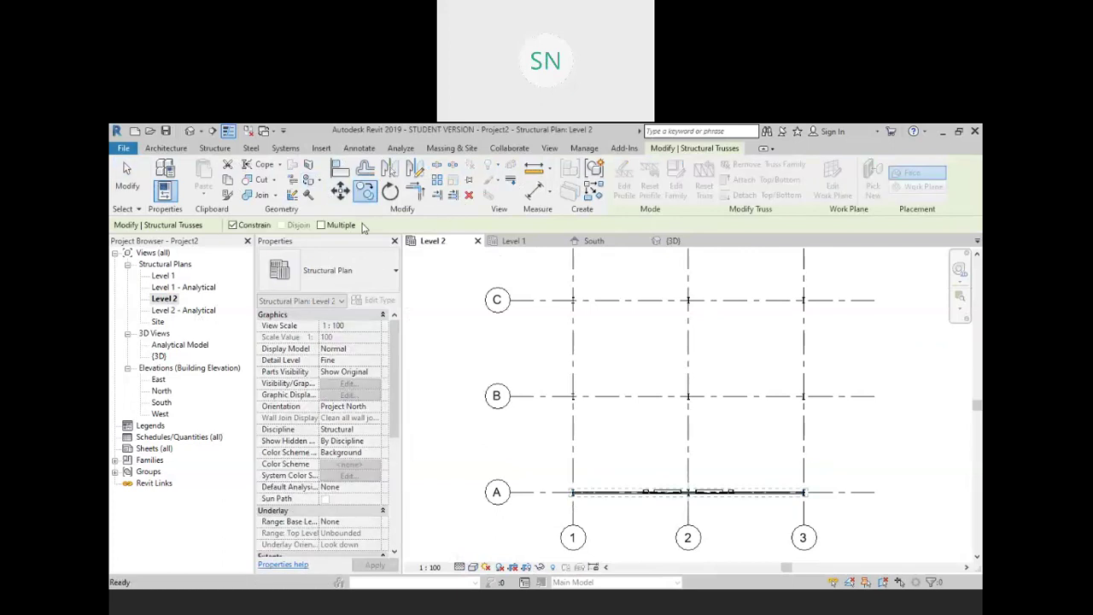
click(873, 492)
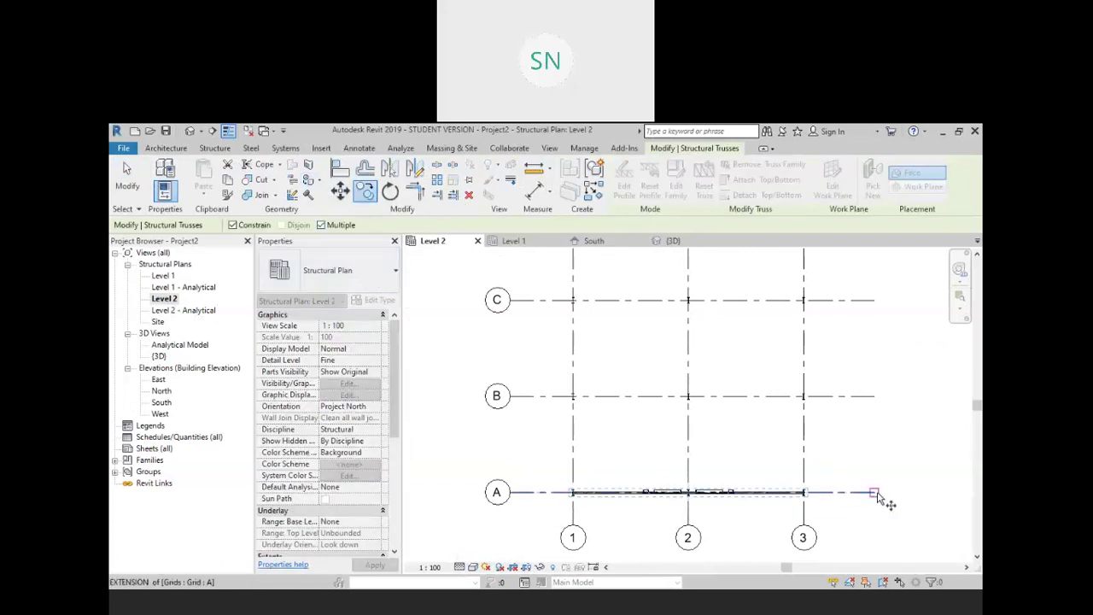
click(873, 395)
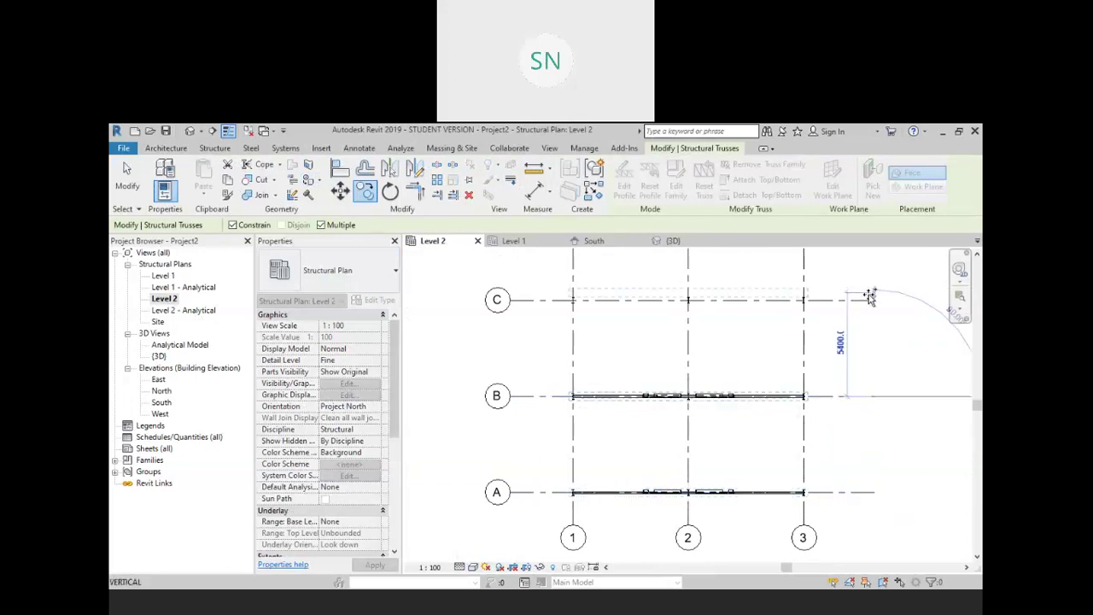
click(872, 298)
middle_drag(873, 299, 888, 438)
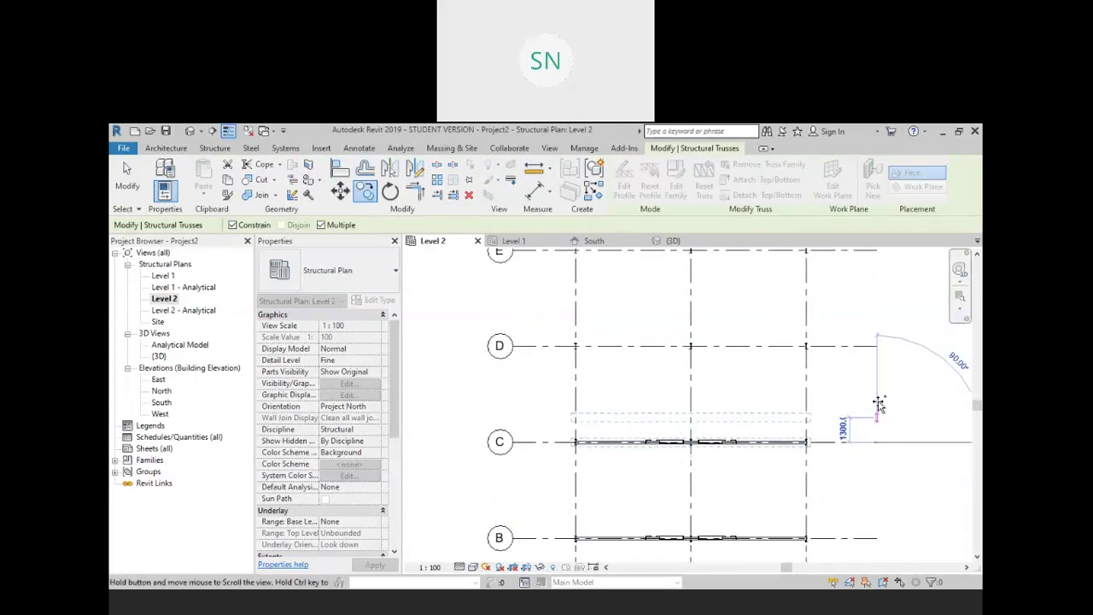
Place further copies of the truss on grids D, E and F and end the Copy command
click(875, 344)
middle_drag(885, 293, 882, 346)
click(879, 325)
middle_drag(883, 276, 898, 402)
click(881, 320)
right_click(884, 290)
click(885, 298)
right_click(886, 295)
mouse_move(896, 294)
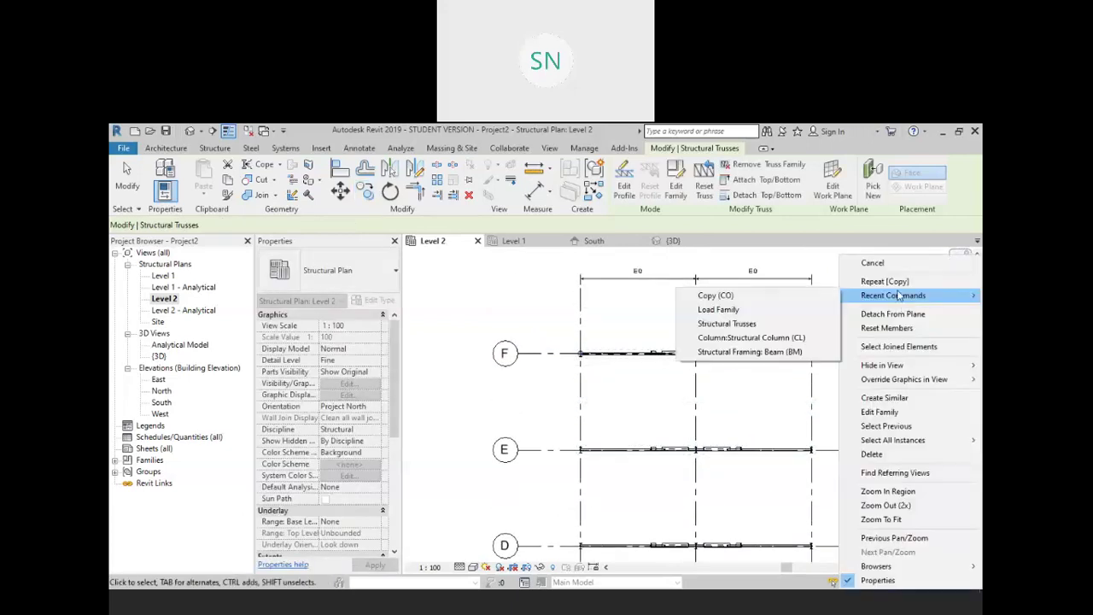
click(879, 264)
Switch to the 3D view and look over the row of copied trusses on their columns
scroll(845, 286, down, 4)
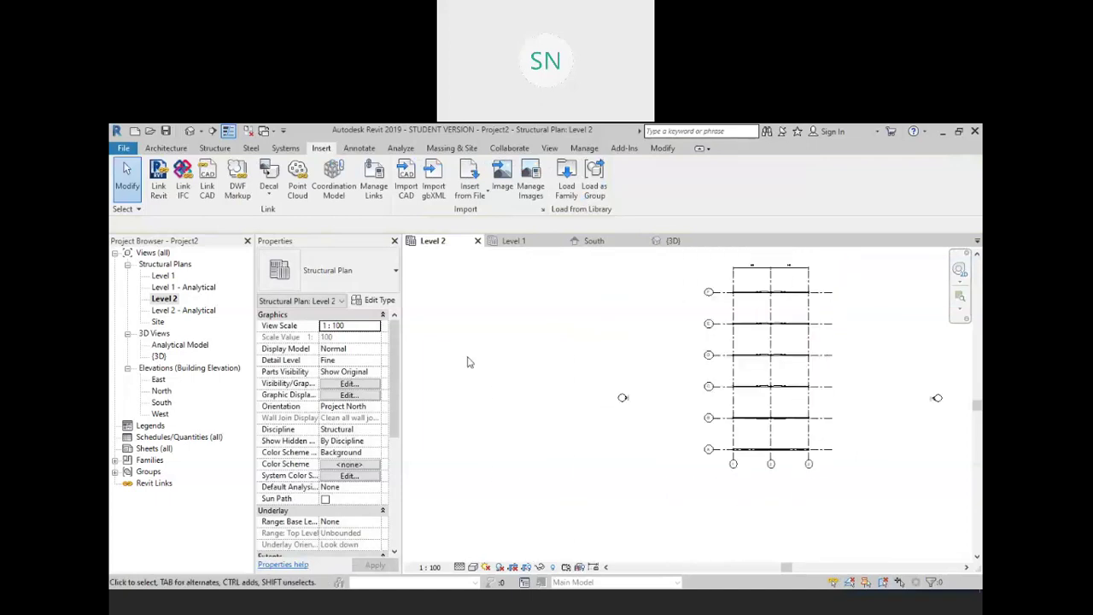
click(188, 135)
shift+middle_drag(476, 383, 507, 358)
scroll(751, 401, up, 5)
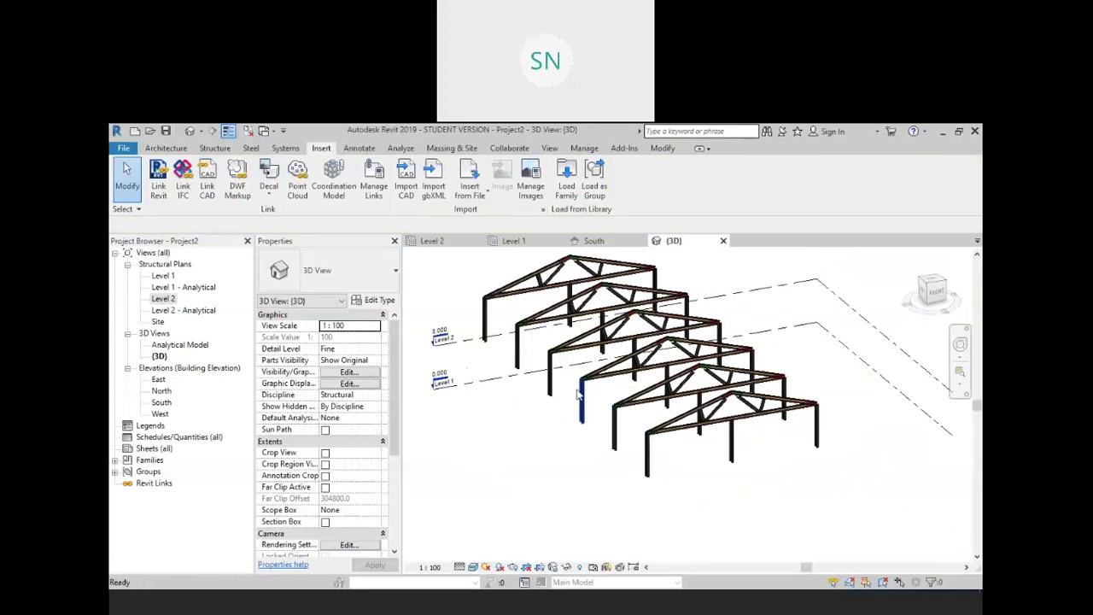
Select one of the copied trusses in the 3D view and examine its truss height and other instance properties
click(779, 404)
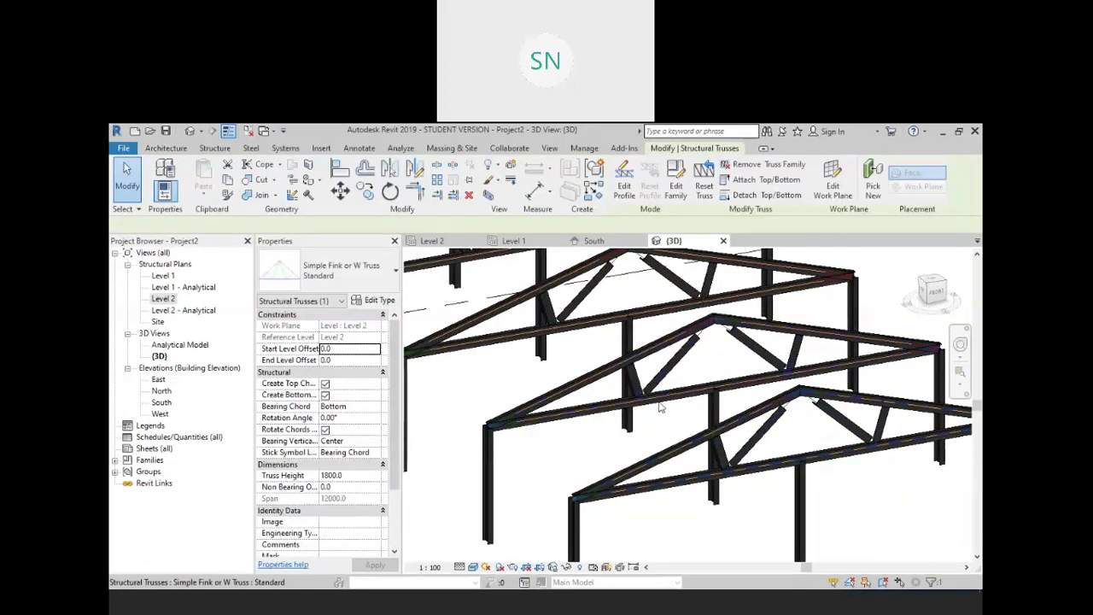
scroll(674, 401, down, 2)
shift+middle_drag(529, 504, 273, 361)
scroll(320, 375, down, 3)
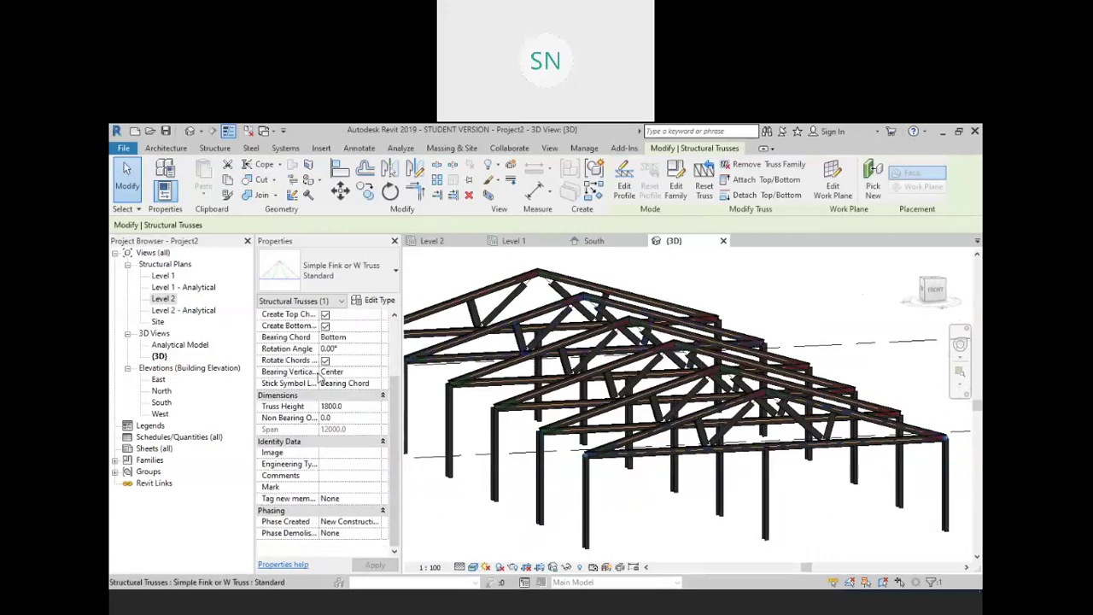
scroll(320, 376, up, 3)
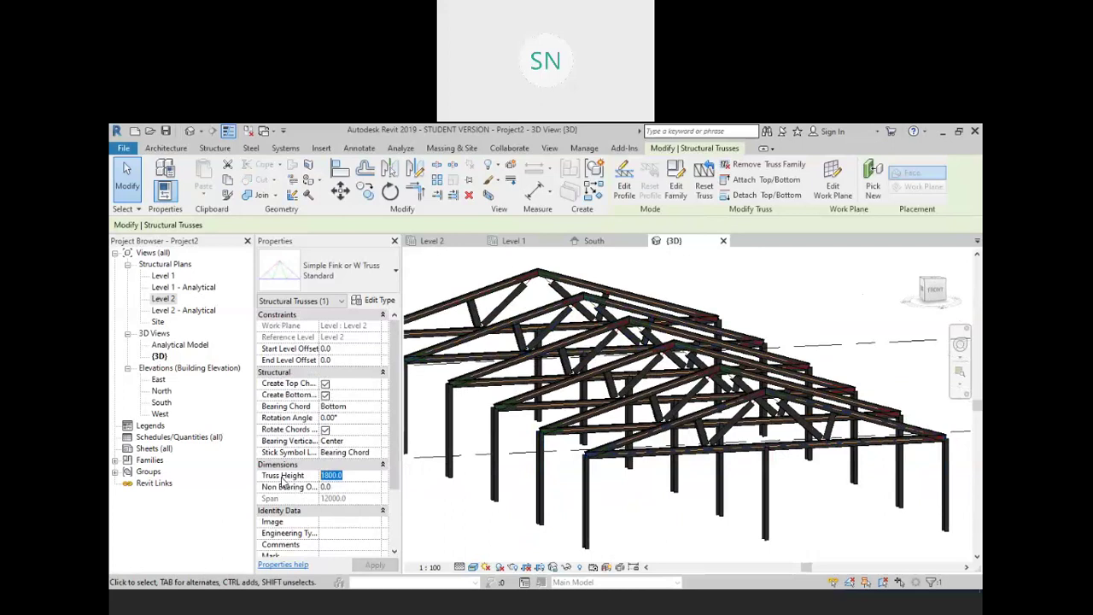
click(436, 522)
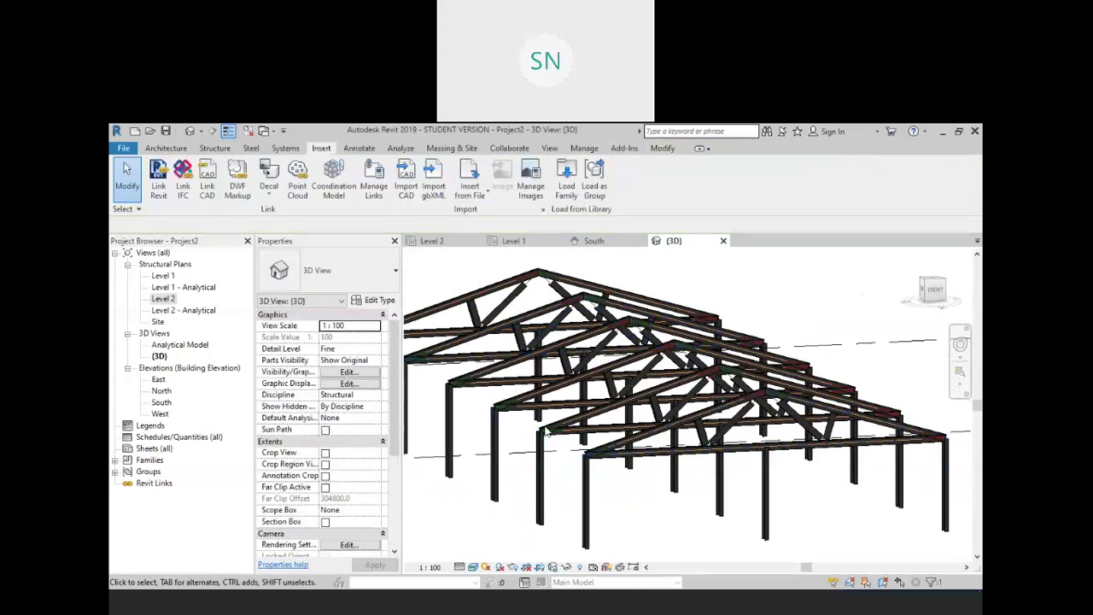
shift+middle_drag(546, 433, 504, 436)
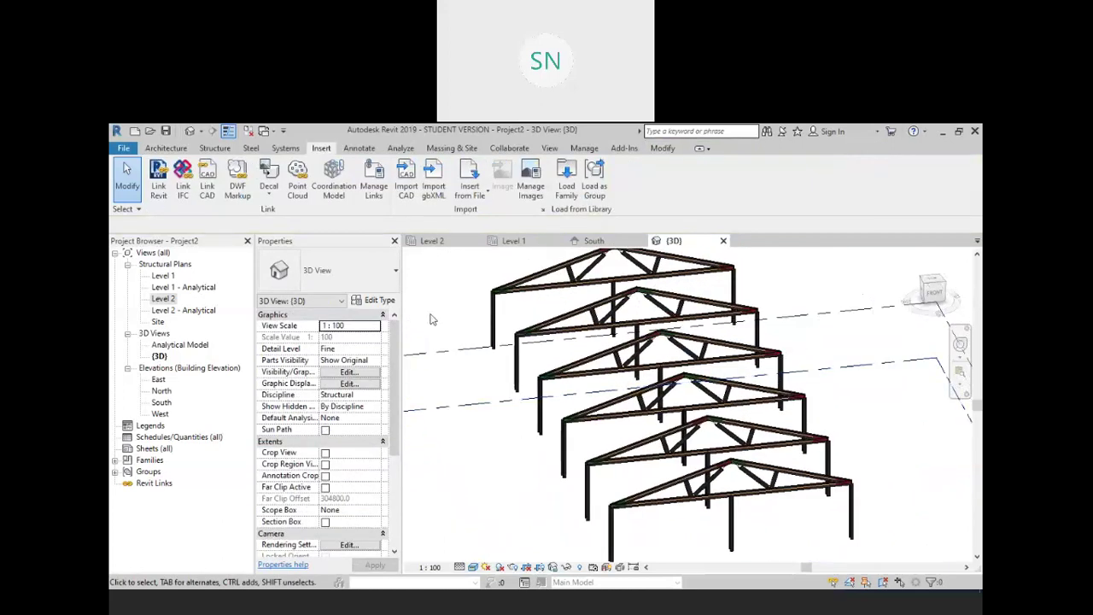
Open the Level 2 structural plan and start a structural floor of type 75mm Metal Roof Deck
double_click(162, 299)
middle_drag(785, 354, 721, 390)
scroll(742, 412, up, 3)
scroll(678, 306, down, 1)
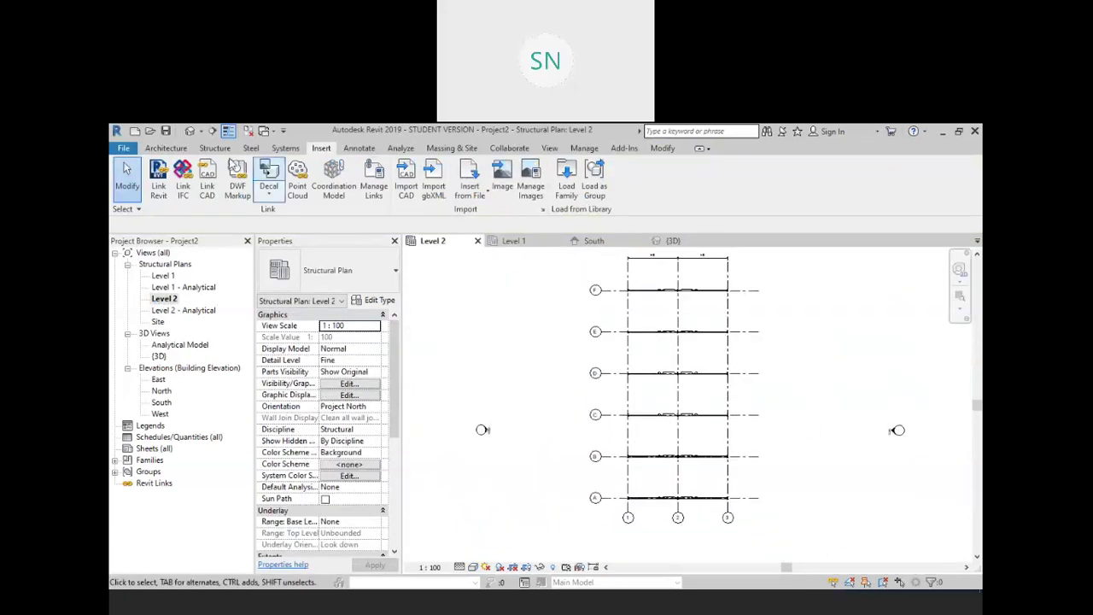
click(218, 149)
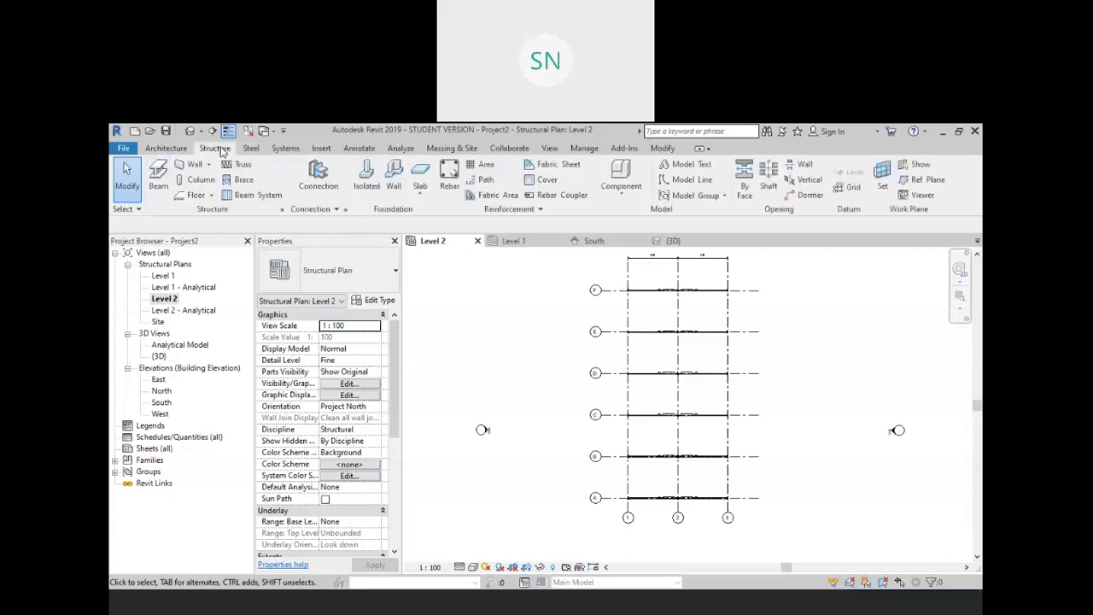
click(203, 195)
click(376, 279)
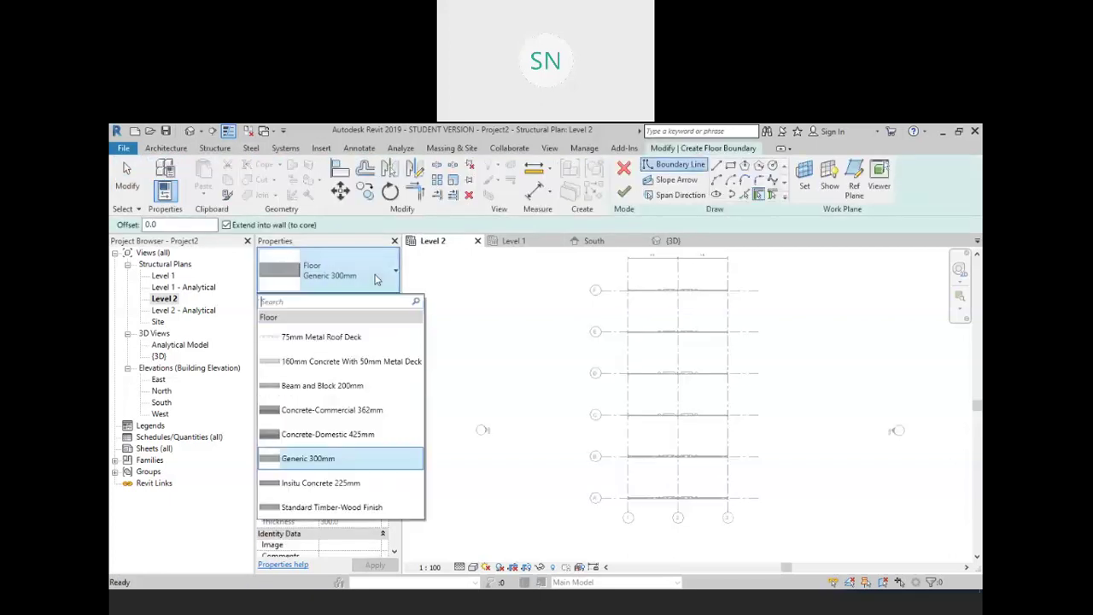
mouse_move(345, 346)
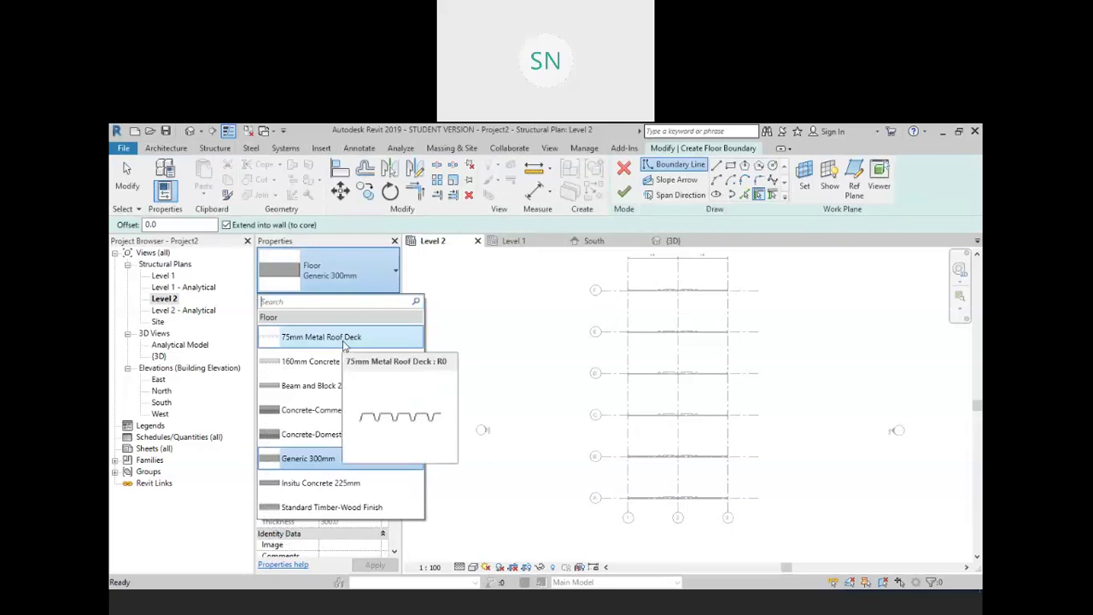
click(333, 338)
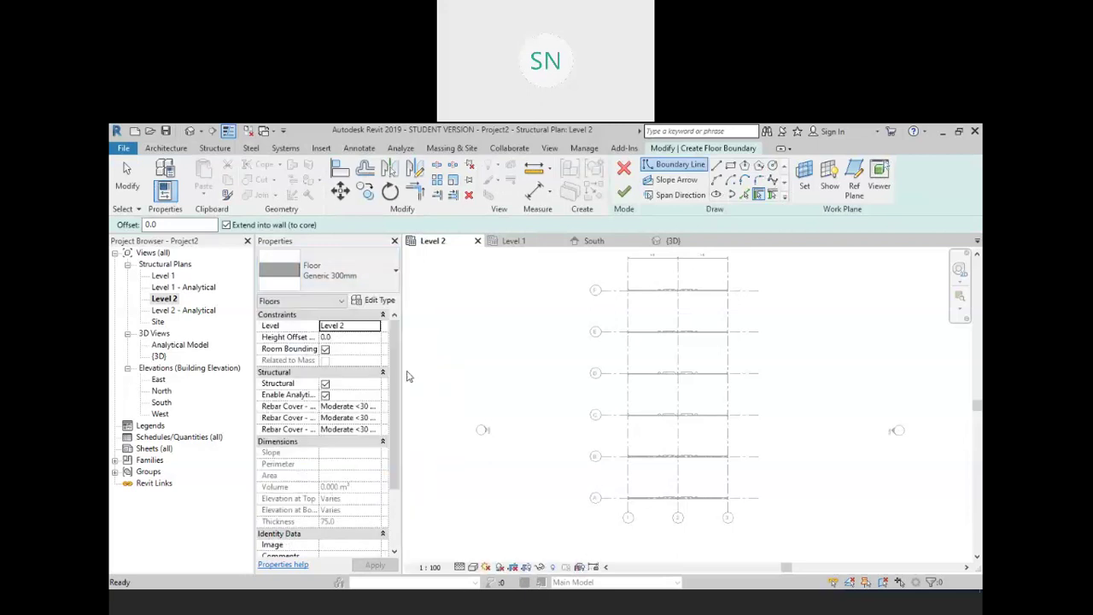
Examine the layer structure, material and thickness of the 75mm Metal Roof Deck floor type
click(367, 303)
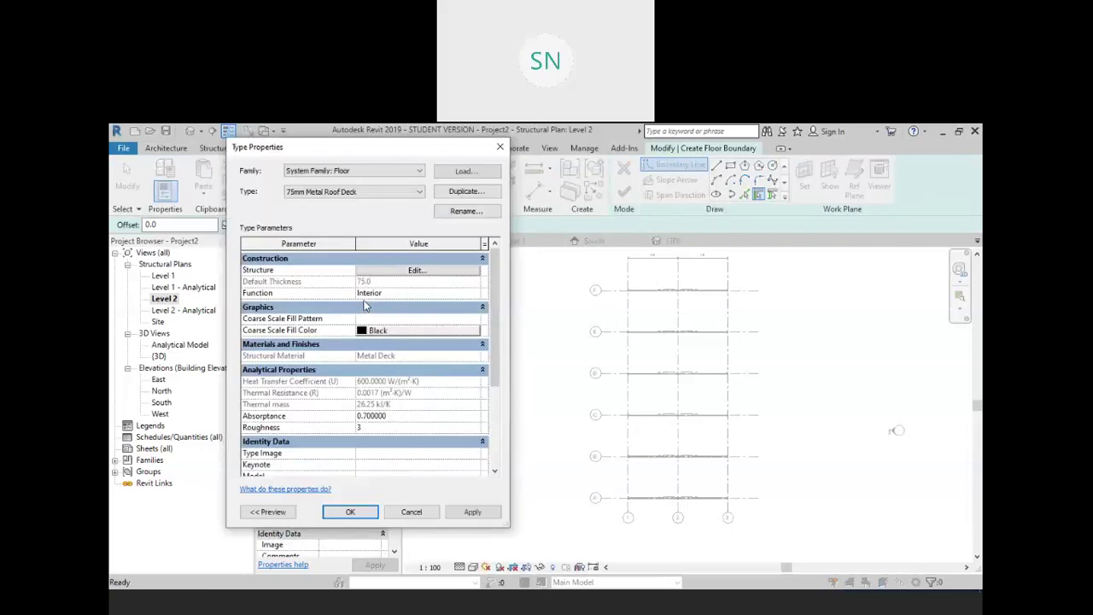
click(416, 271)
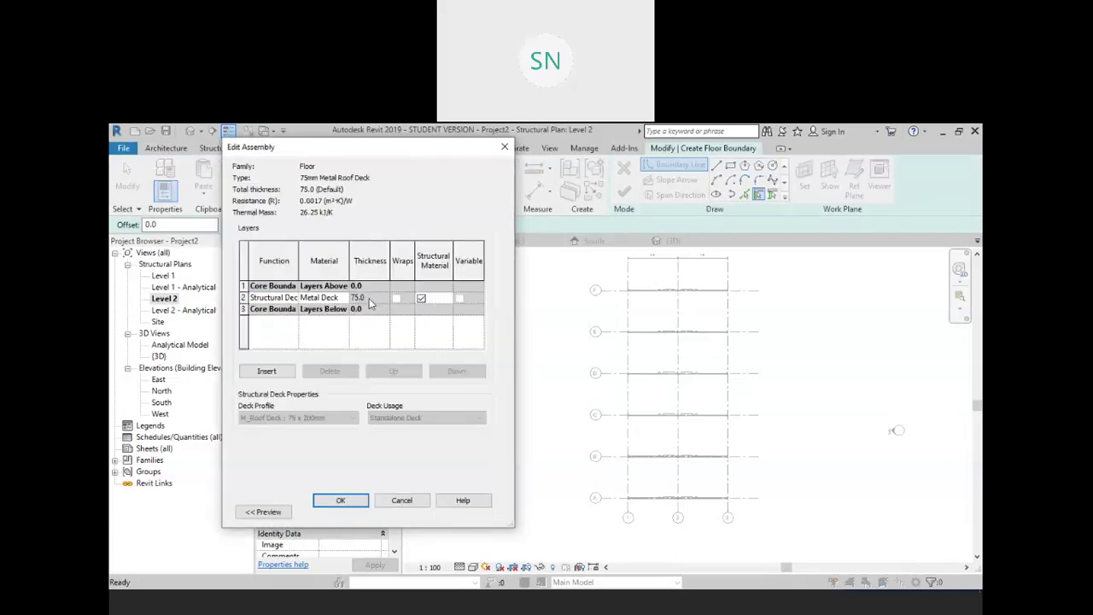
click(340, 499)
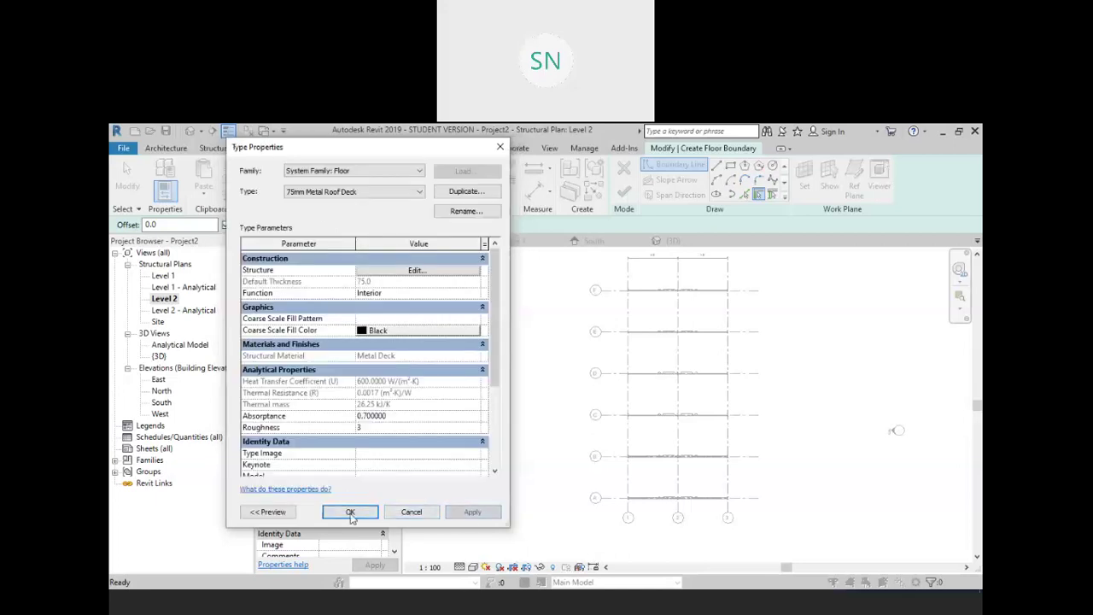
click(350, 511)
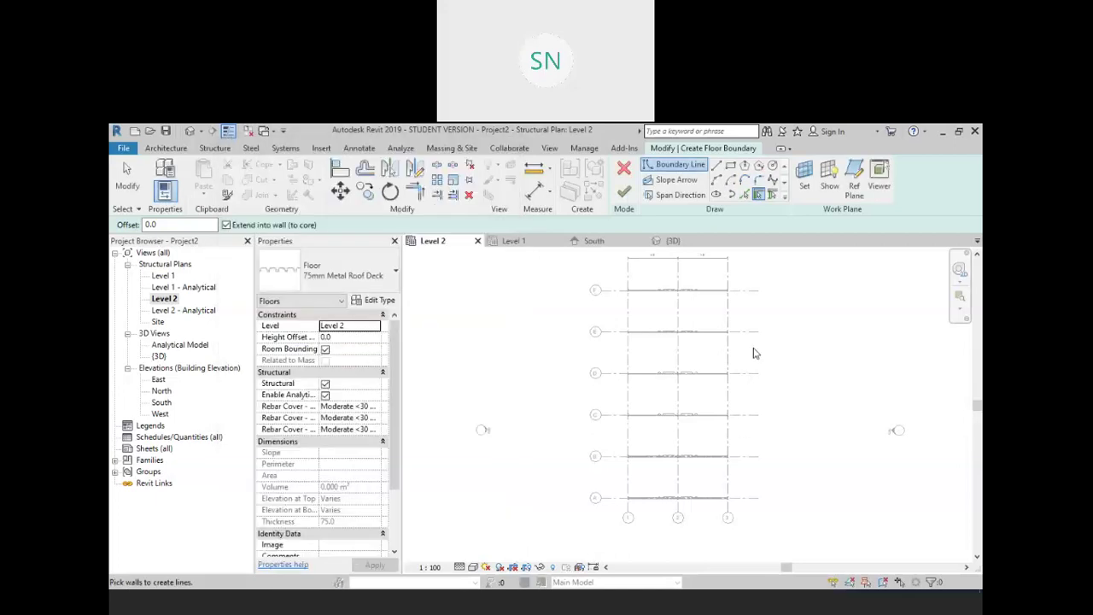
Create floor boundary lines offset 500 mm outward from grids 1, 3, F and A by picking the grid lines
middle_drag(902, 346, 879, 350)
click(730, 165)
click(756, 195)
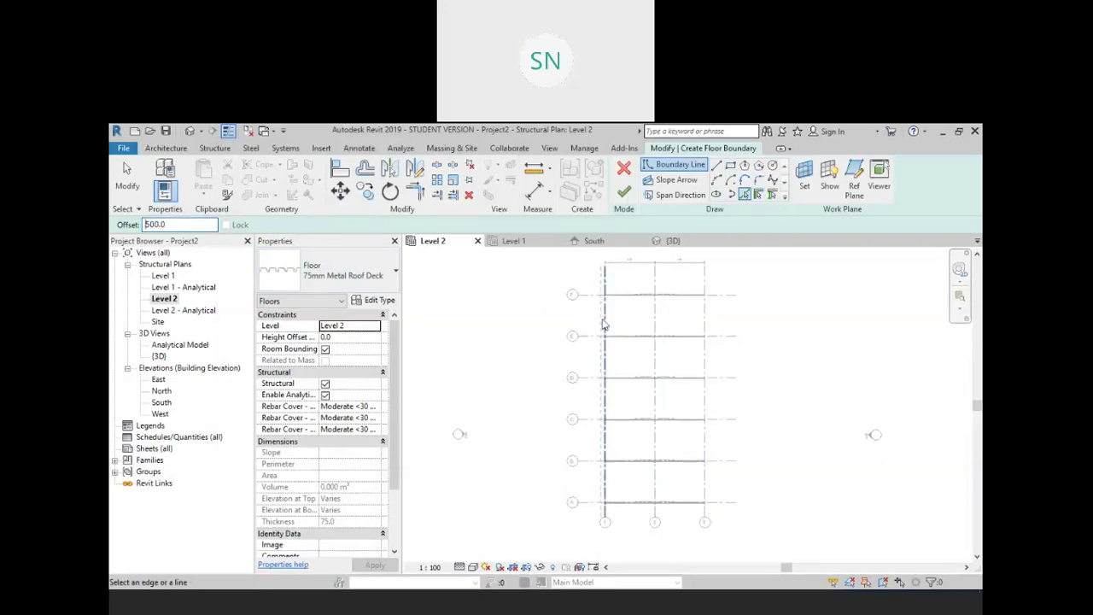
click(604, 355)
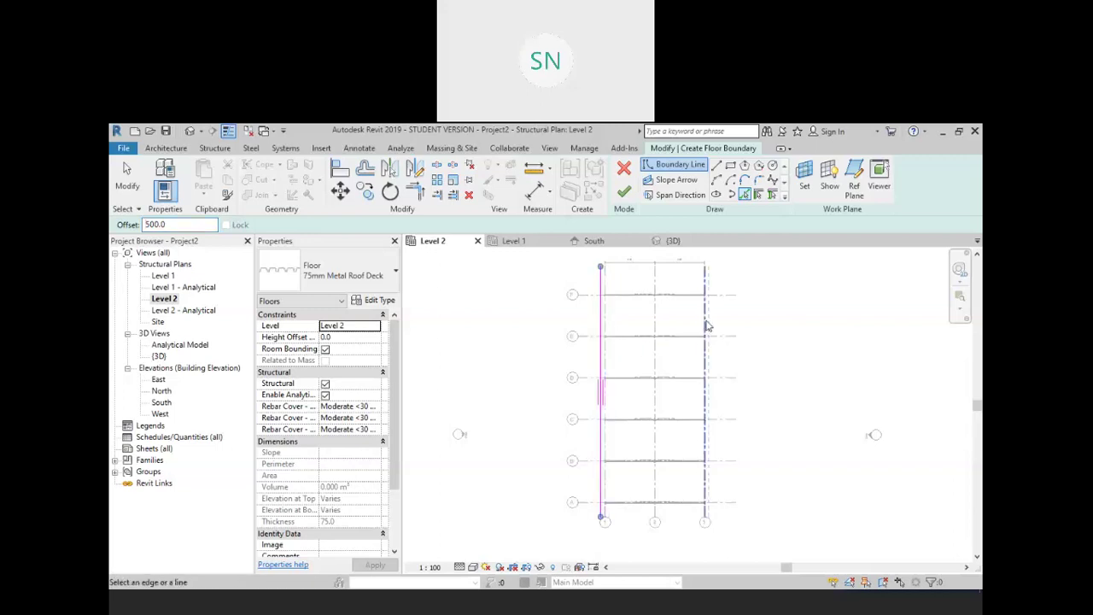
click(706, 325)
click(725, 295)
click(725, 507)
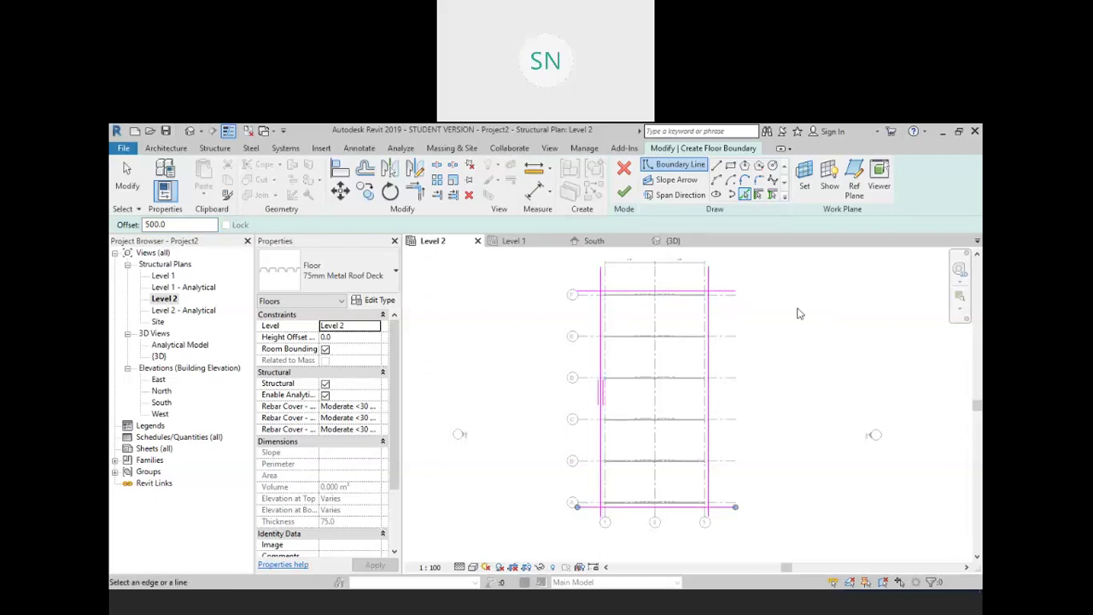
right_click(798, 309)
right_click(822, 316)
click(833, 325)
Trim the floor boundary lines to corners at both ends of the line along grid F
scroll(700, 307, up, 2)
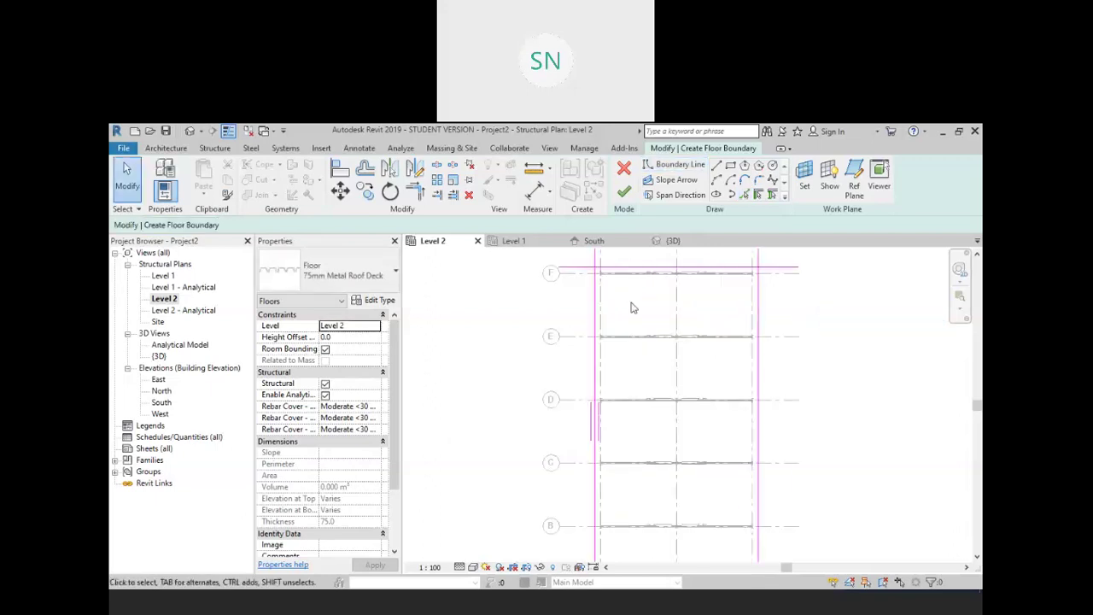
click(413, 192)
click(622, 271)
click(596, 340)
click(740, 270)
click(755, 282)
Trim the boundary corners at both ends of the grid A line and finish the floor sketch
middle_drag(754, 281, 737, 239)
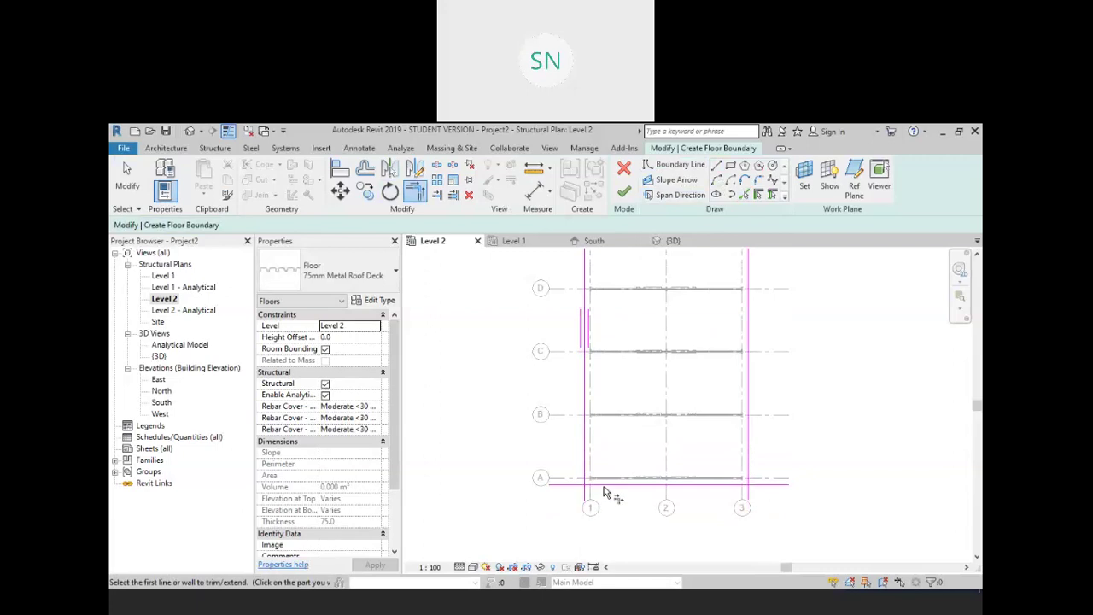
click(589, 475)
click(603, 484)
click(746, 477)
click(763, 483)
right_click(797, 356)
click(845, 367)
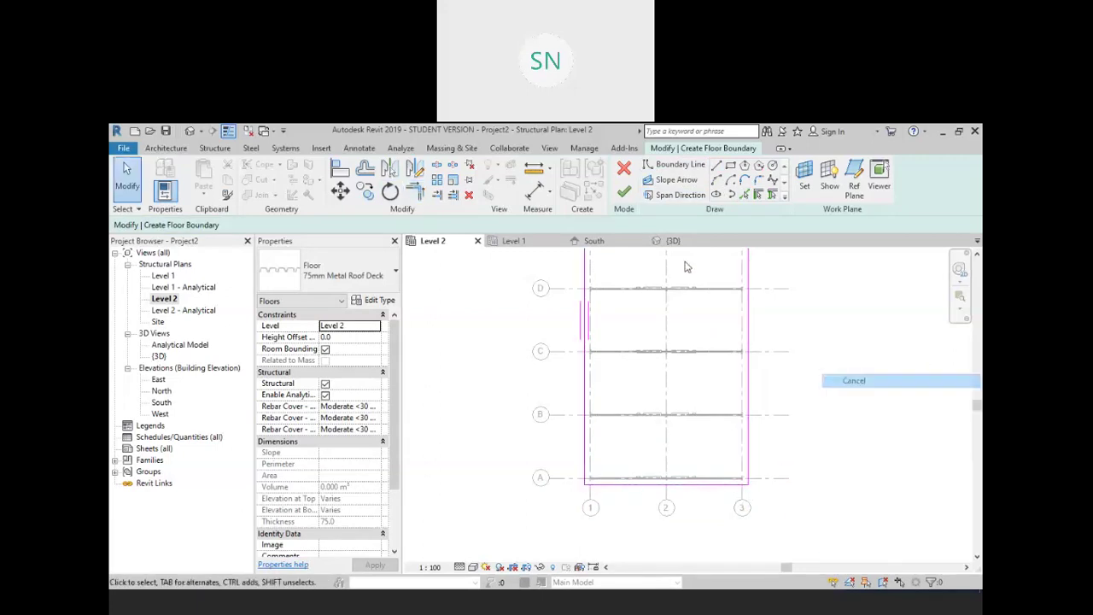
click(624, 191)
key(Escape)
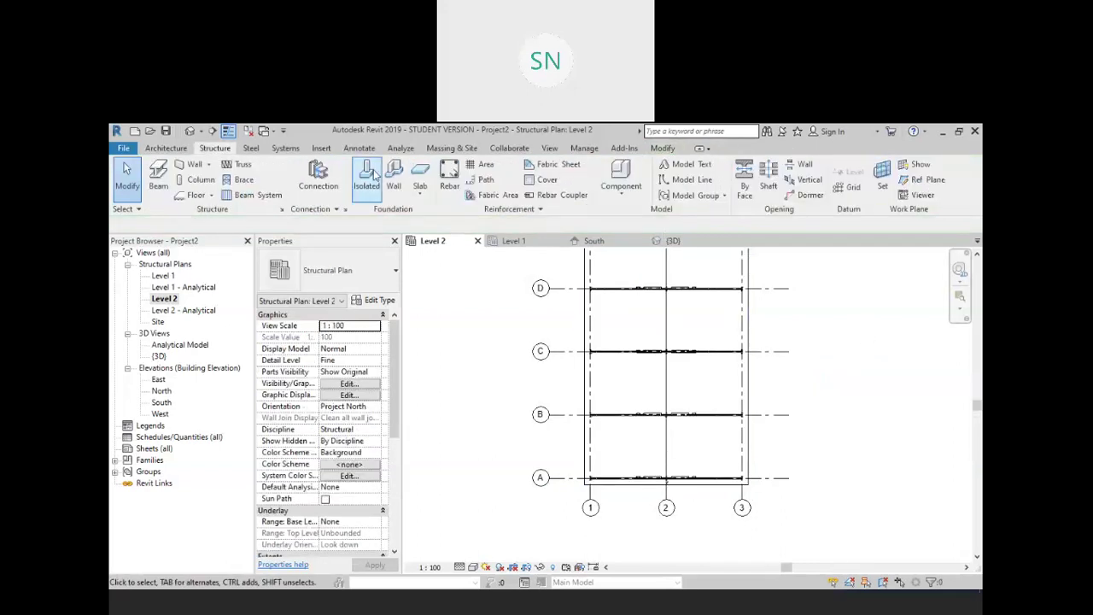
Open the 3D view and examine the new roof deck's edge, properties and position relative to the trusses
click(188, 133)
shift+middle_drag(719, 481, 778, 487)
middle_drag(778, 487, 799, 377)
scroll(702, 429, up, 6)
shift+middle_drag(661, 448, 832, 504)
scroll(854, 495, up, 5)
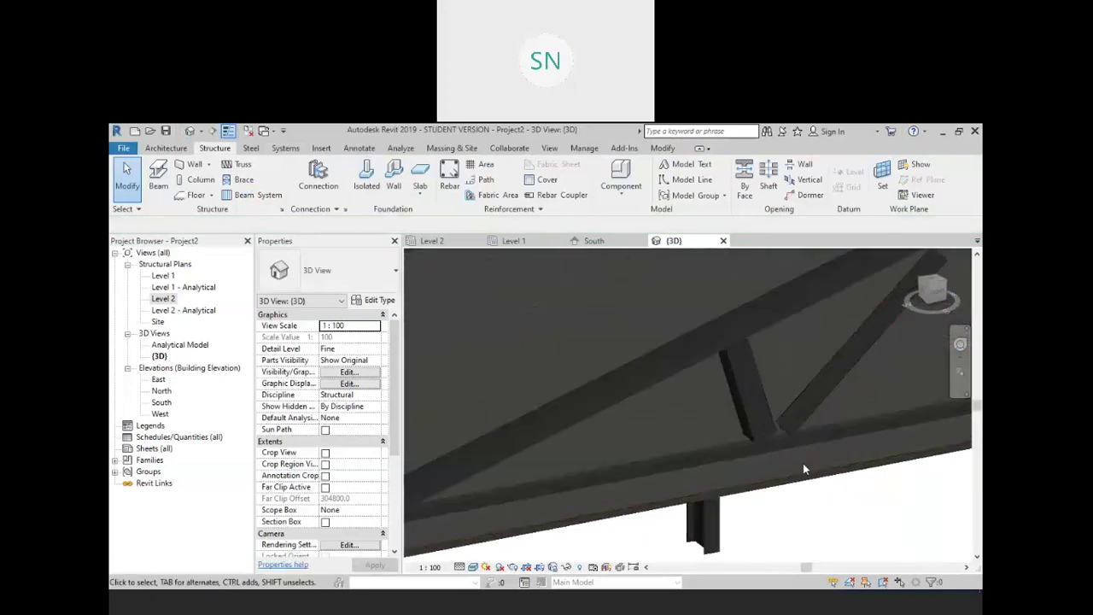
scroll(869, 483, up, 4)
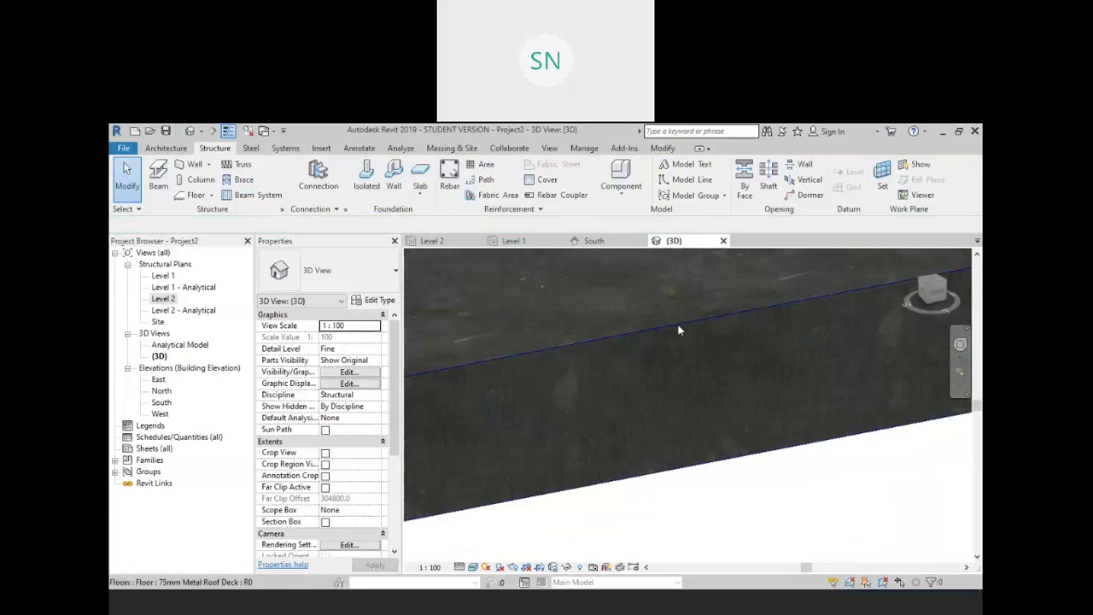
click(673, 332)
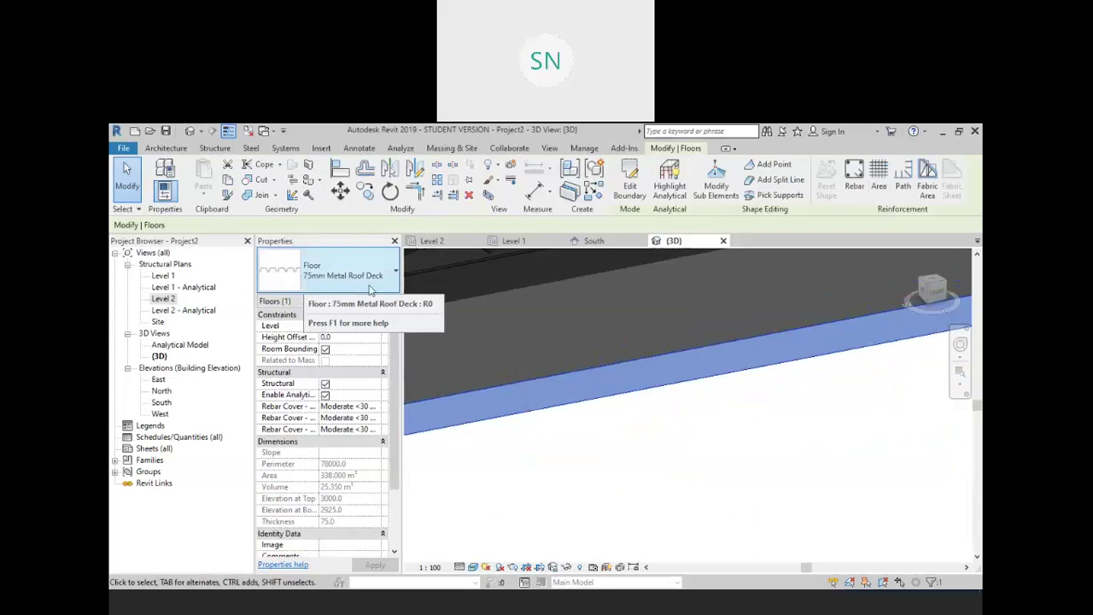
shift+middle_drag(732, 500, 712, 448)
click(685, 493)
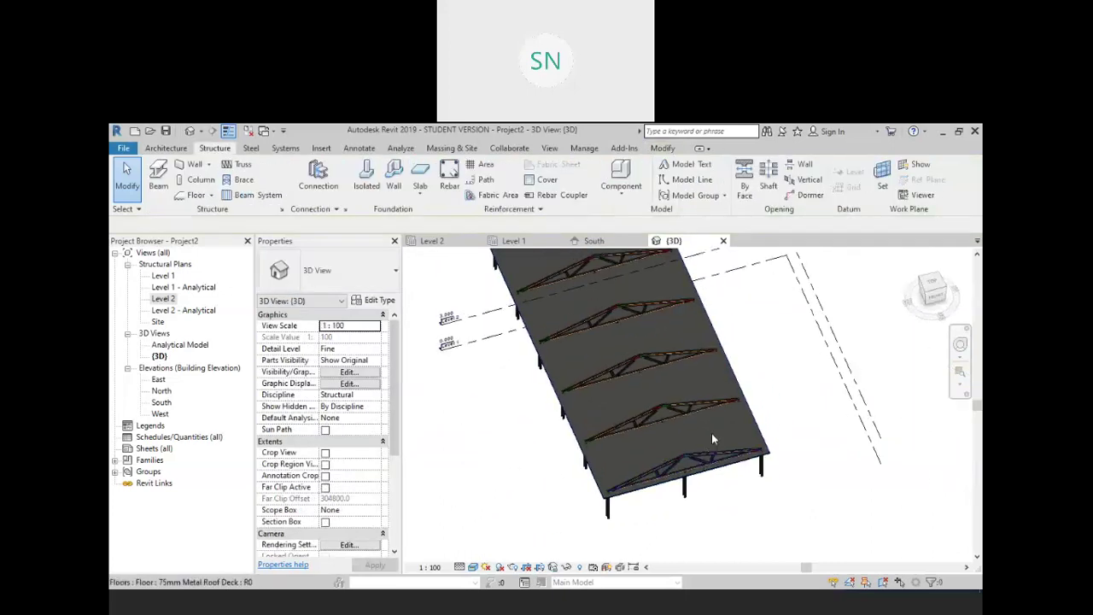
scroll(713, 438, down, 3)
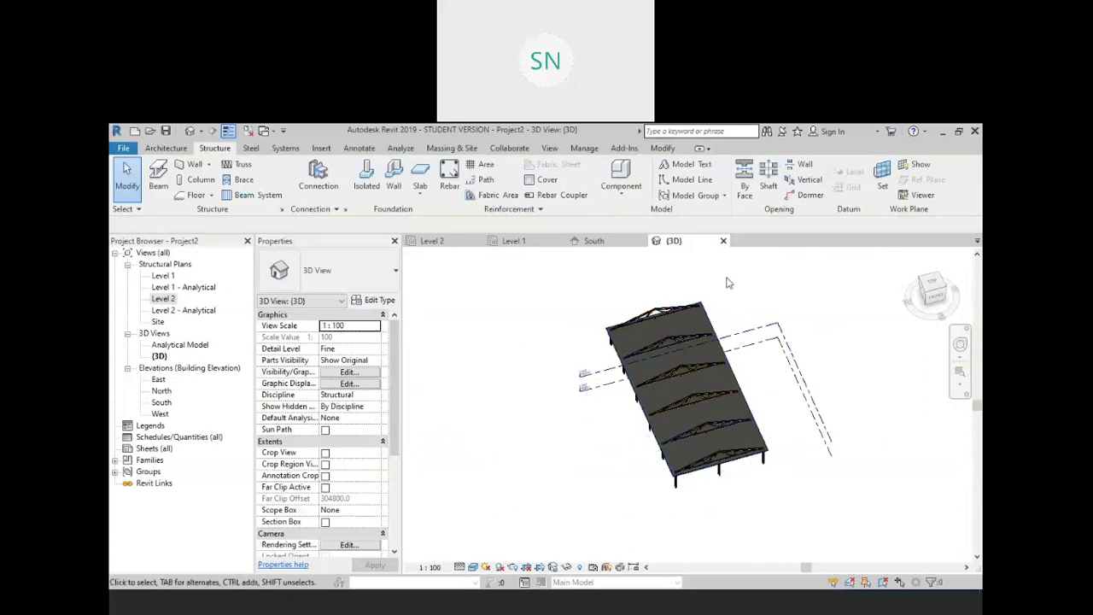
shift+middle_drag(757, 292, 771, 264)
scroll(762, 299, up, 3)
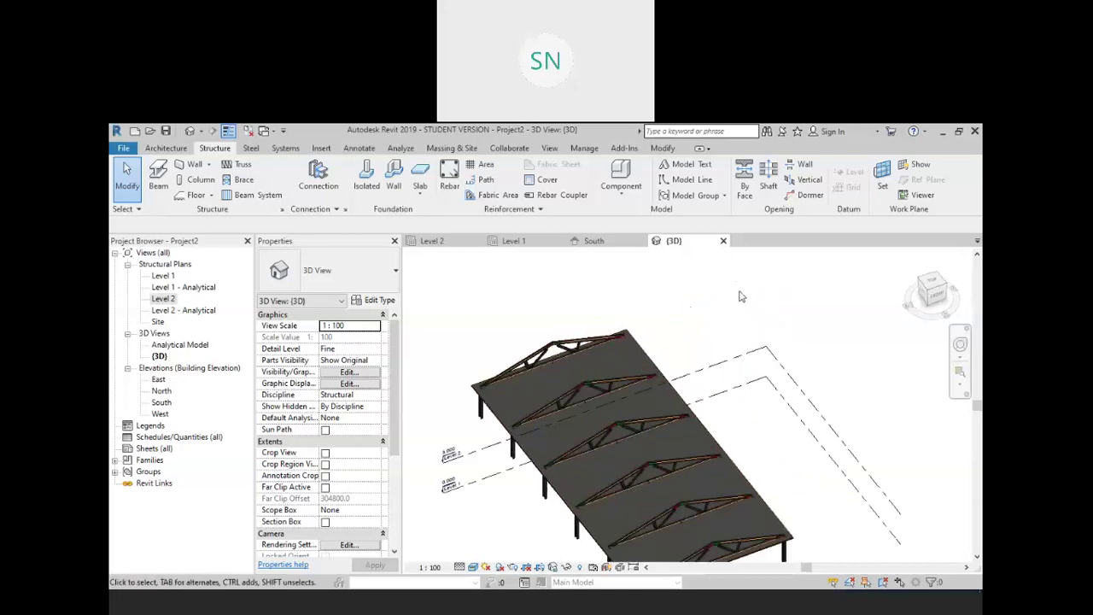
Add a split line to the roof deck floor along its middle, from the grid F edge to the grid A edge
click(641, 346)
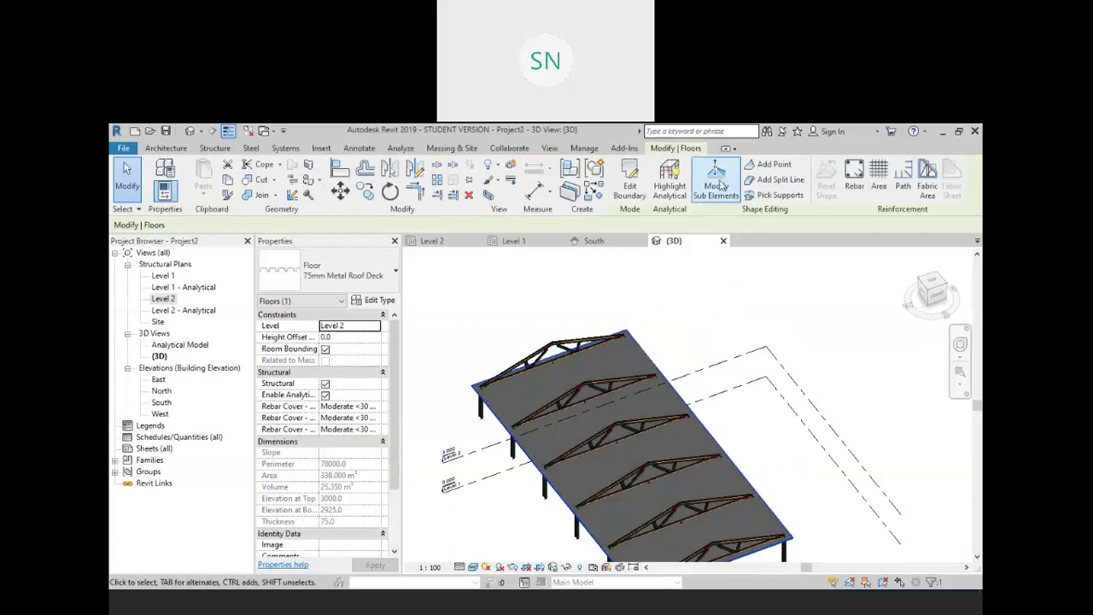
click(716, 186)
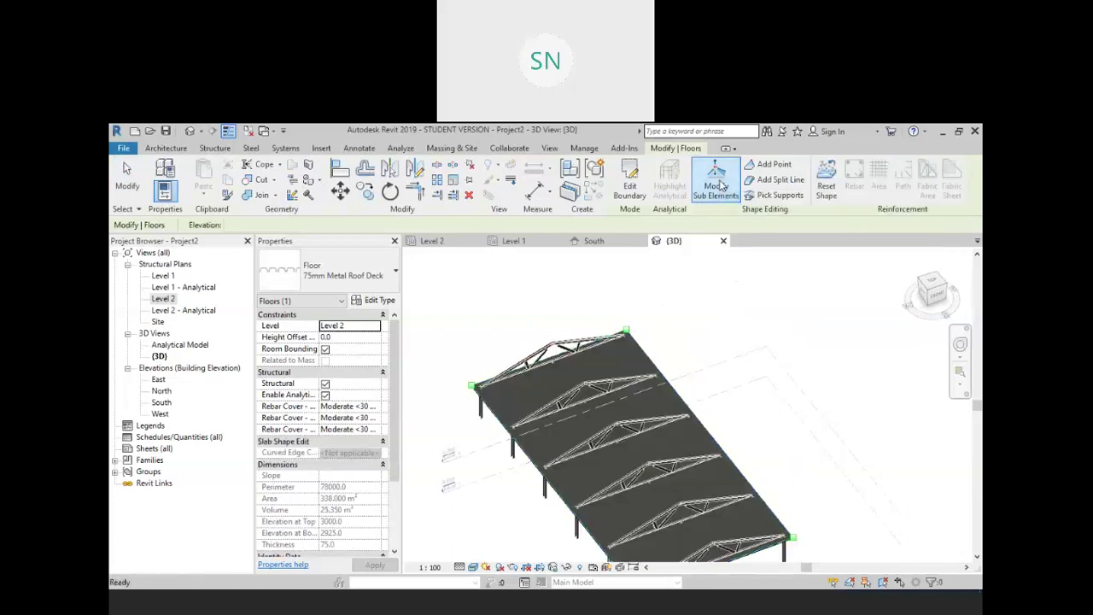
click(774, 179)
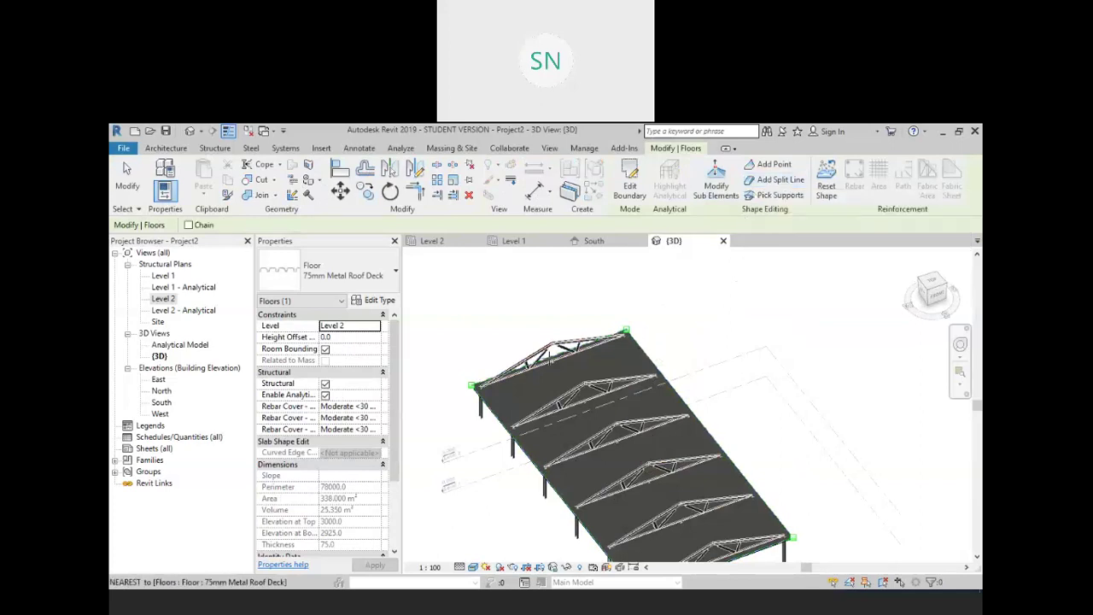
click(555, 362)
middle_drag(637, 469, 579, 358)
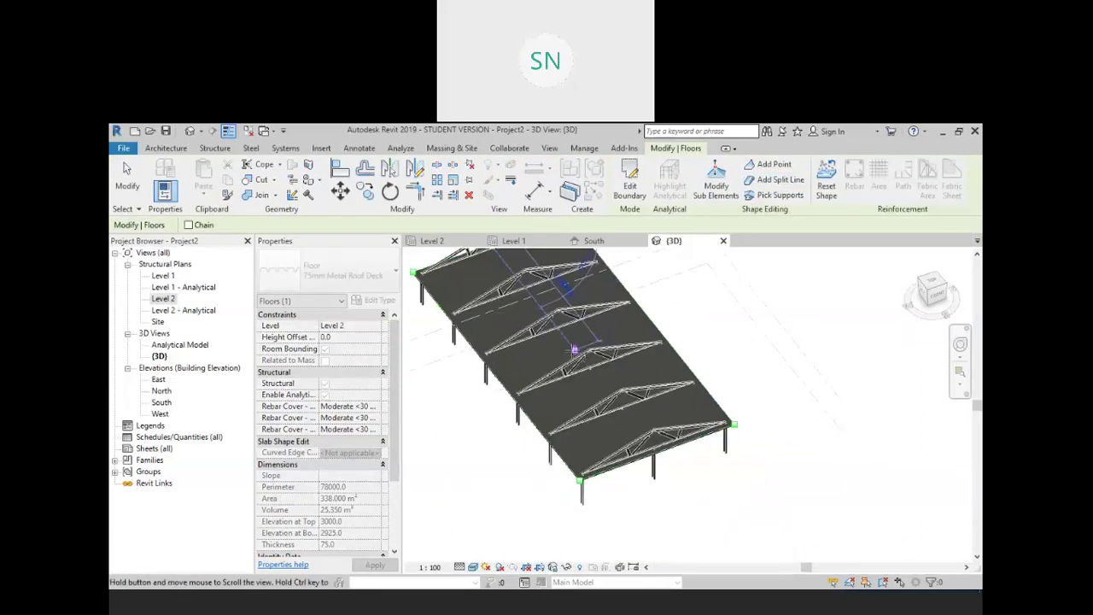
scroll(579, 358, up, 5)
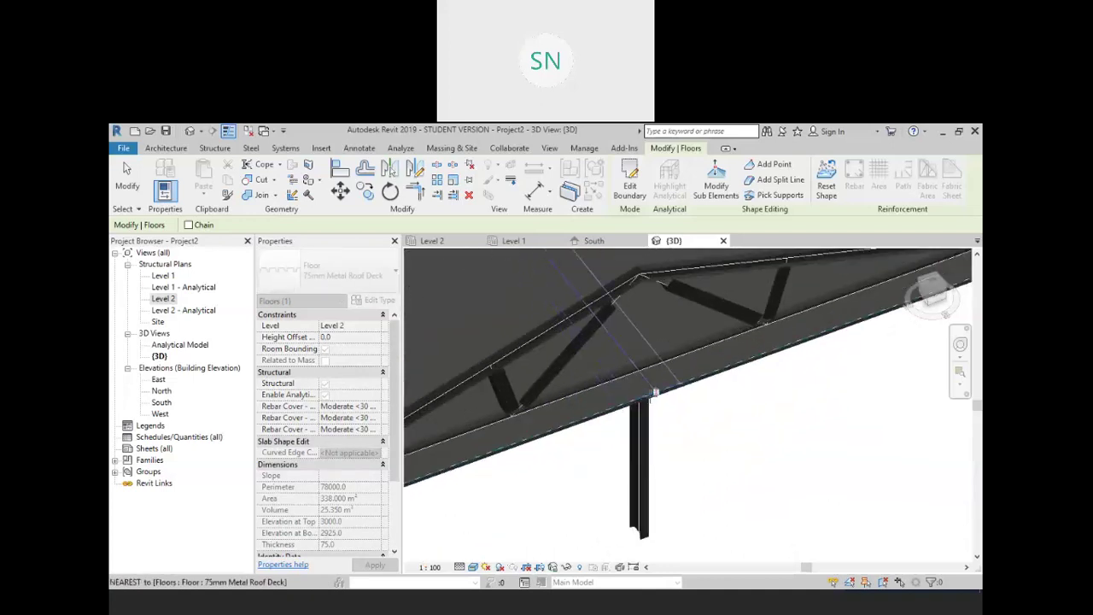
scroll(702, 445, down, 8)
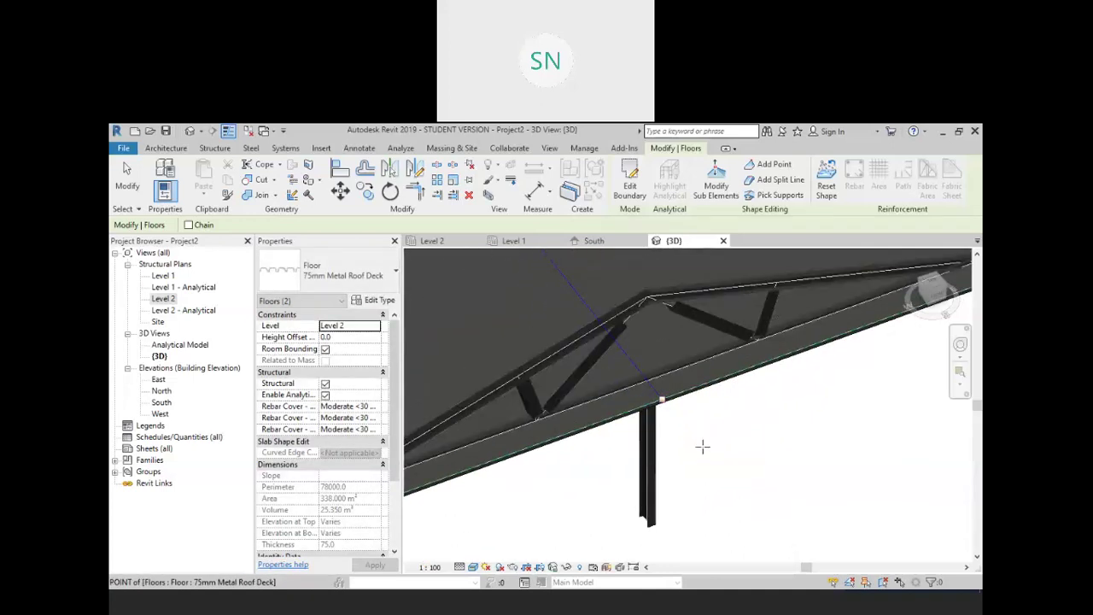
right_click(711, 323)
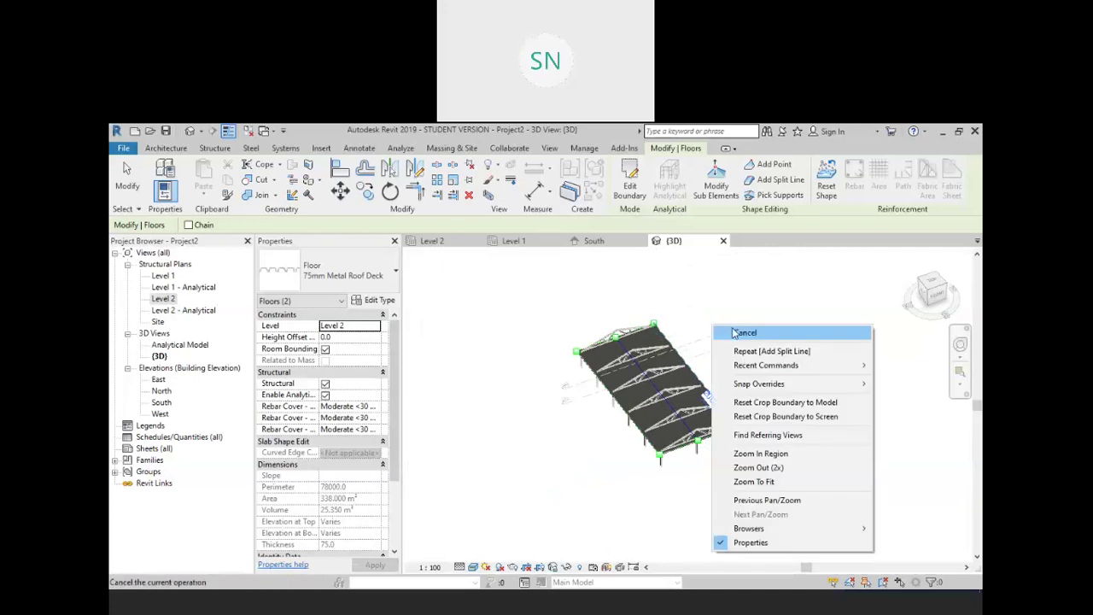
click(751, 335)
scroll(693, 387, up, 4)
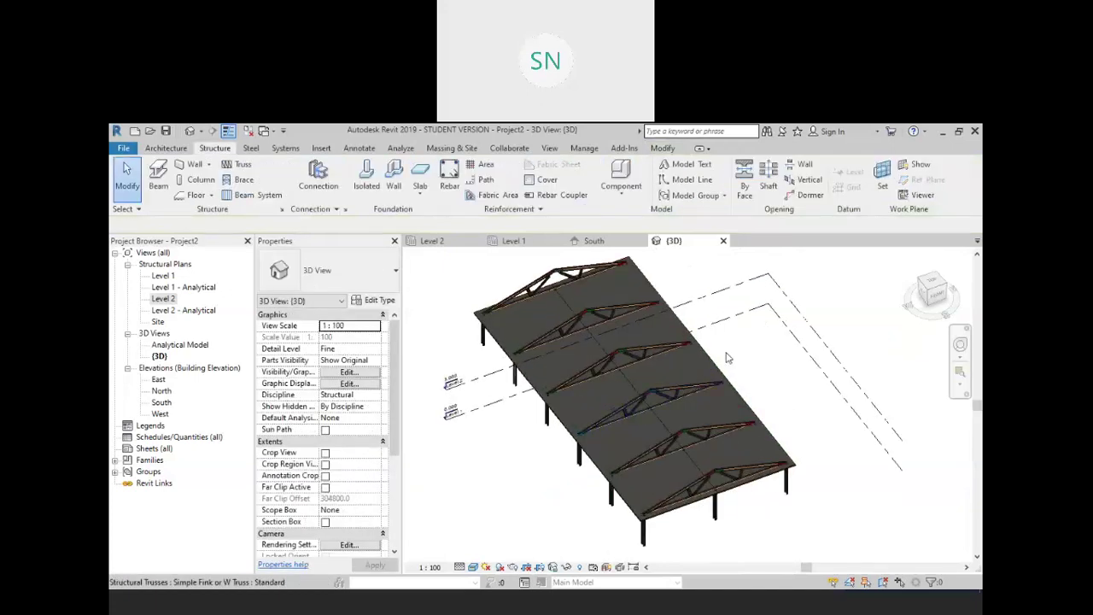
Raise the roof deck floor's middle split line to an elevation of 1800 and end the shape editing
click(711, 360)
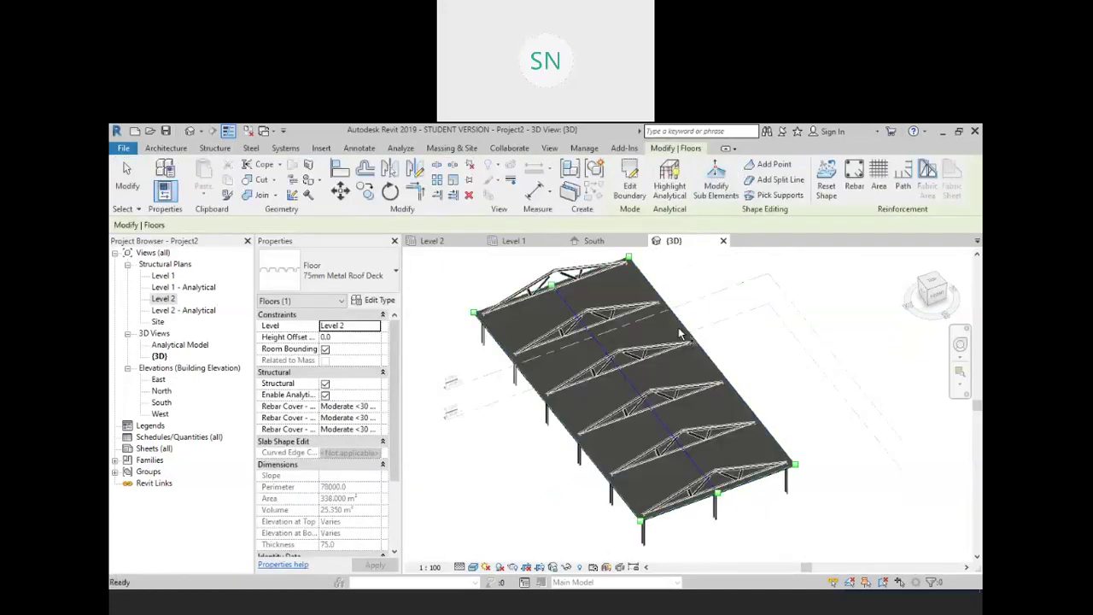
click(627, 387)
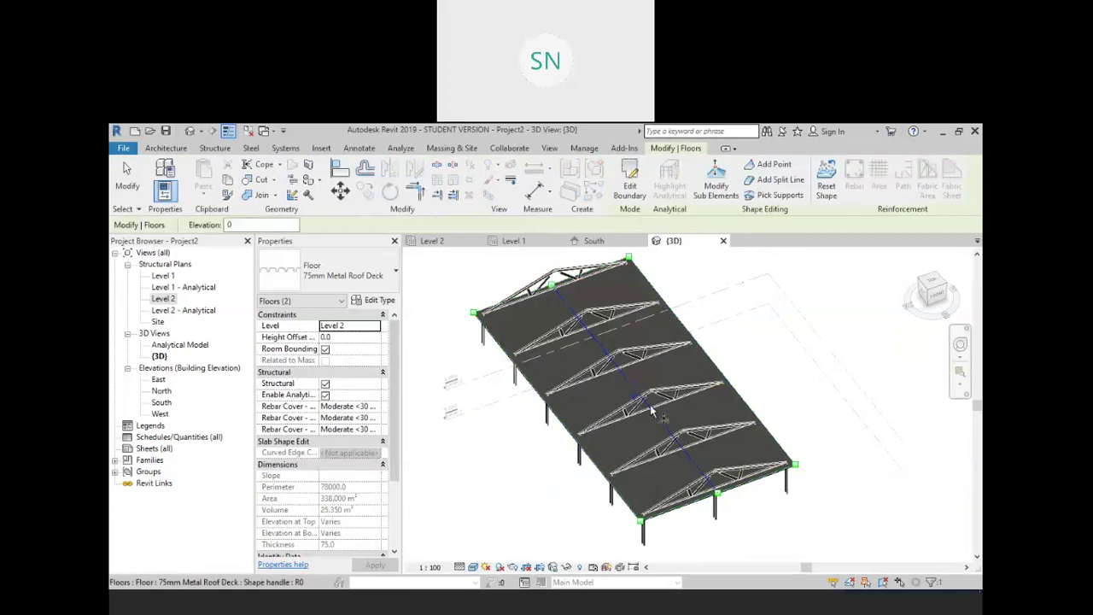
click(644, 389)
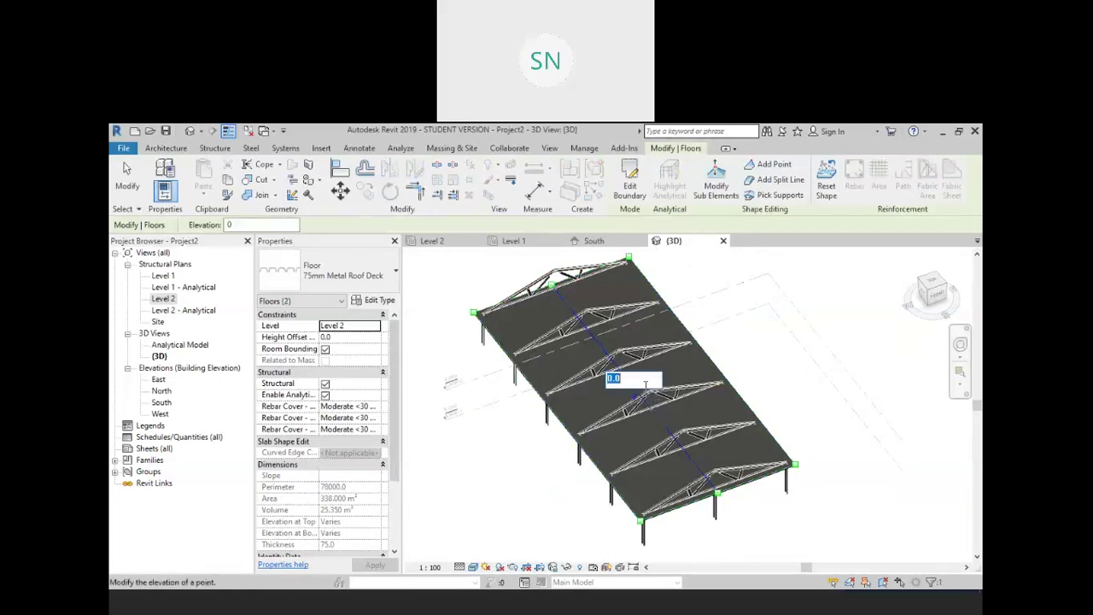
key(Return)
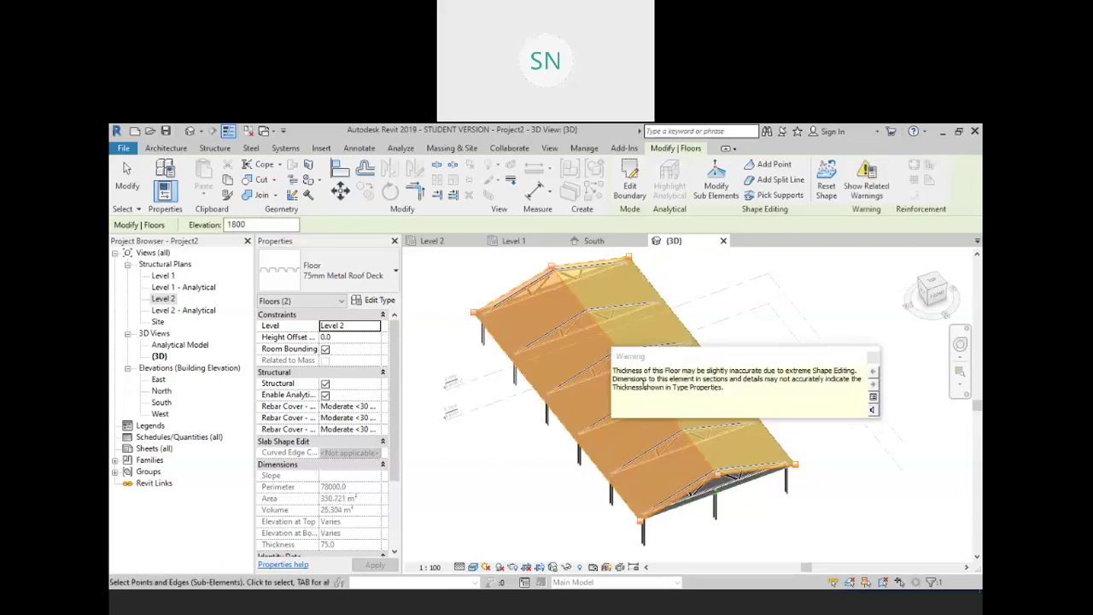
click(872, 359)
shift+middle_drag(858, 427, 812, 377)
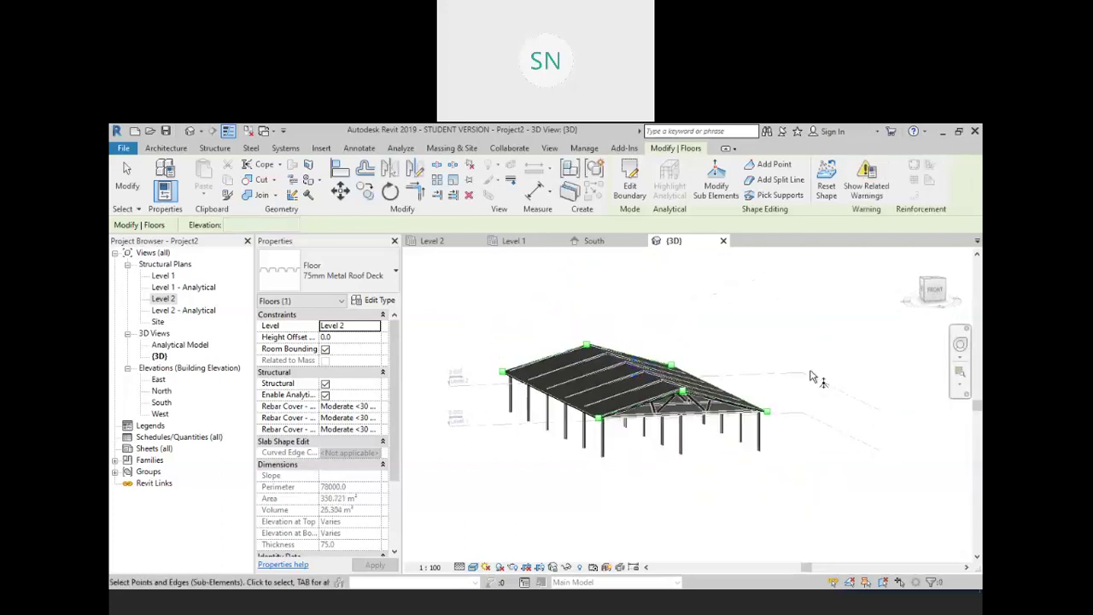
right_click(788, 444)
click(811, 282)
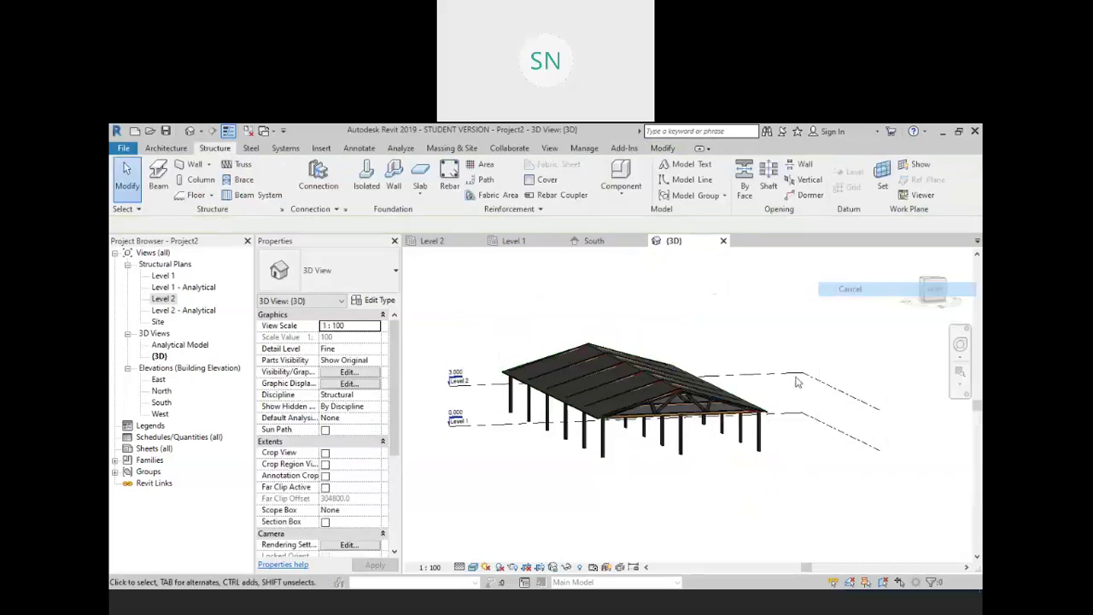
Try deleting the flat analytical floor at the base of the trusses and undo the deletion
shift+middle_drag(772, 440, 787, 455)
scroll(728, 434, up, 8)
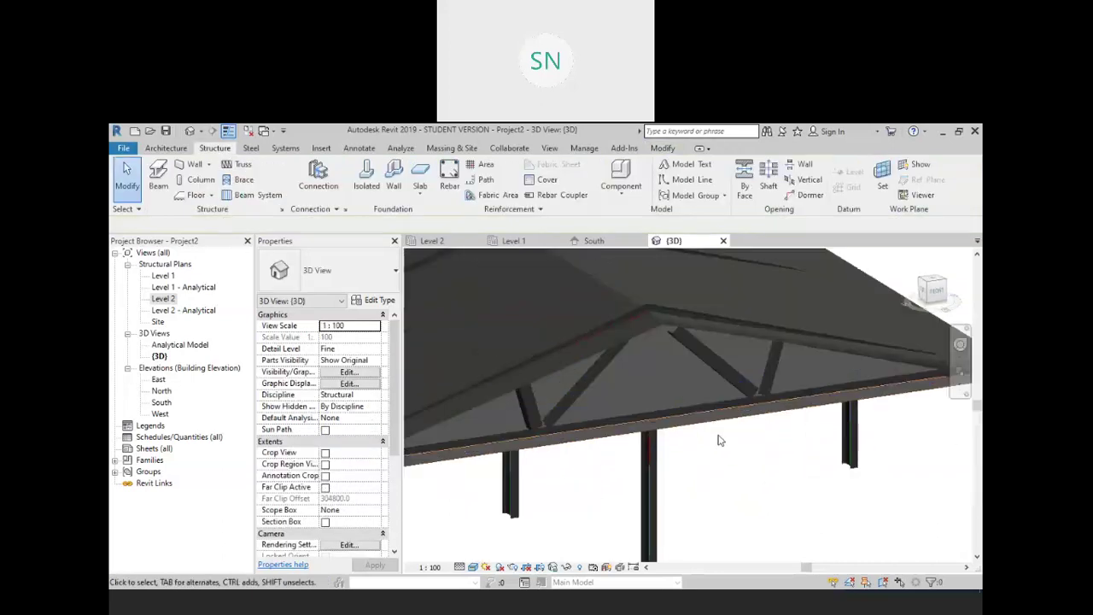
scroll(727, 431, down, 2)
click(720, 429)
scroll(716, 431, down, 4)
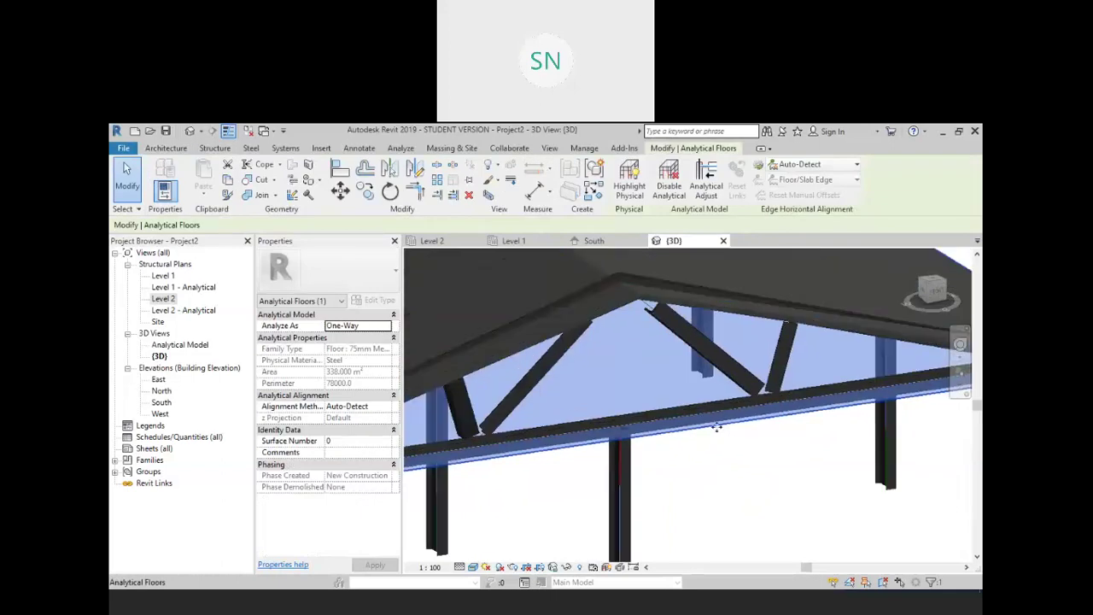
scroll(715, 427, down, 5)
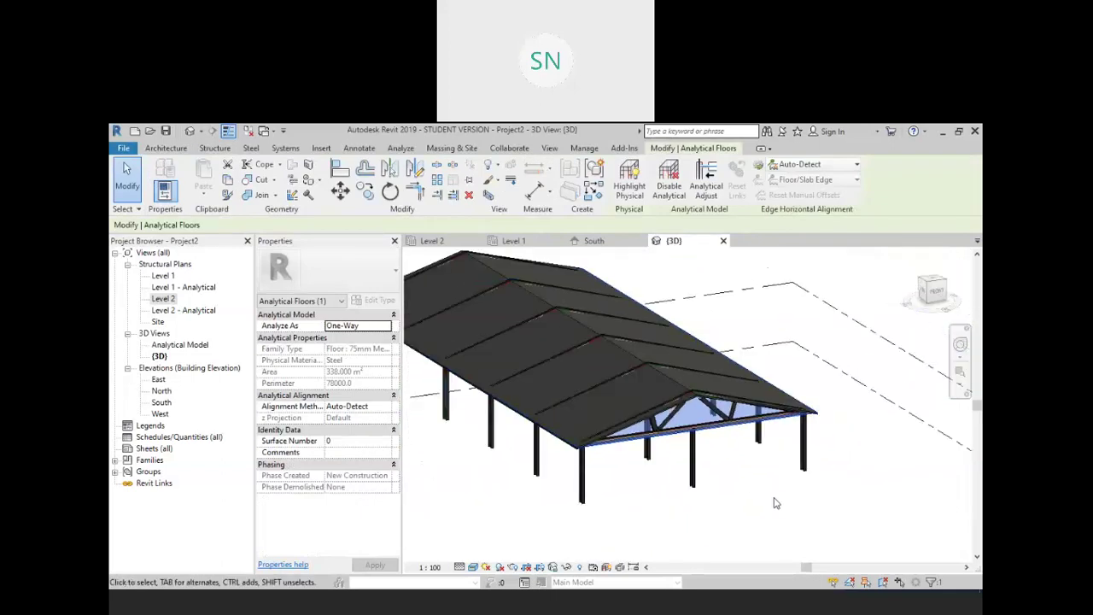
key(Delete)
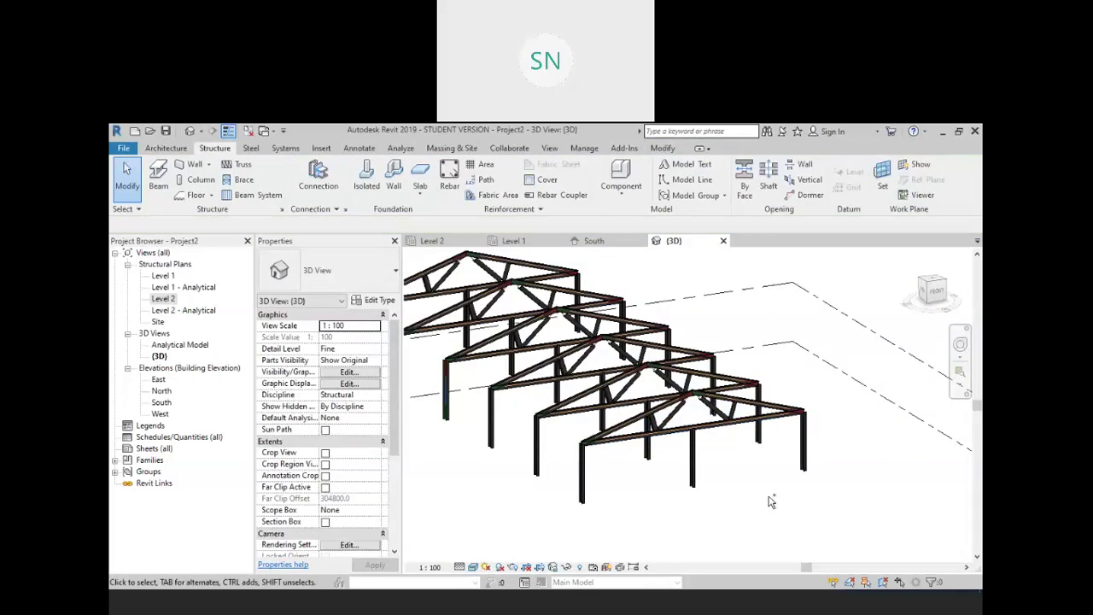
key(ctrl+z)
Examine the properties of the analytical floor at the base of the gable-end truss
shift+middle_drag(770, 507, 766, 539)
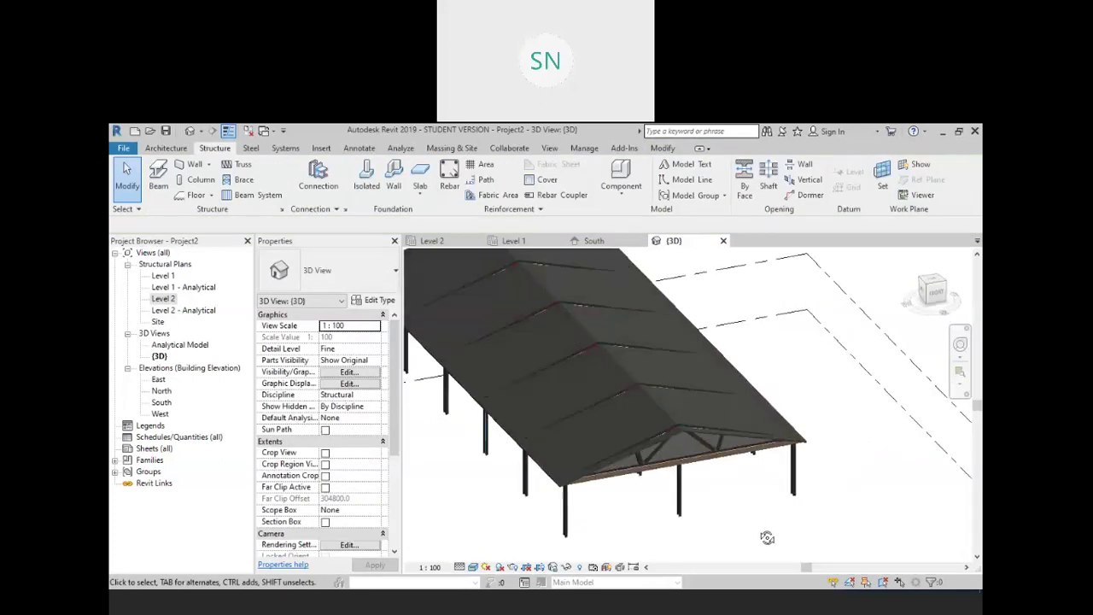
scroll(682, 463, up, 3)
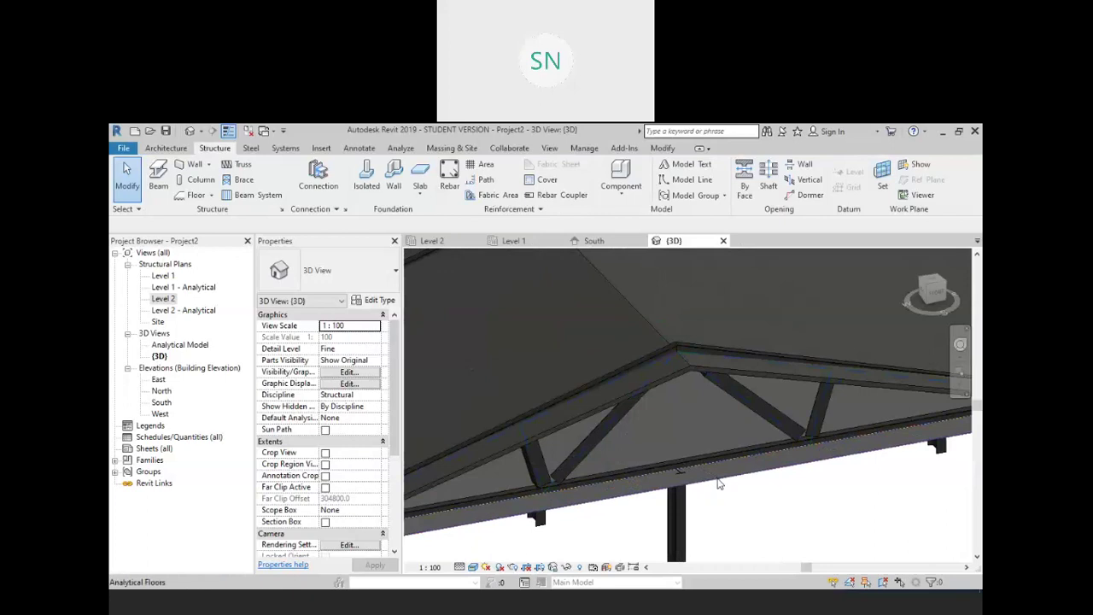
click(715, 481)
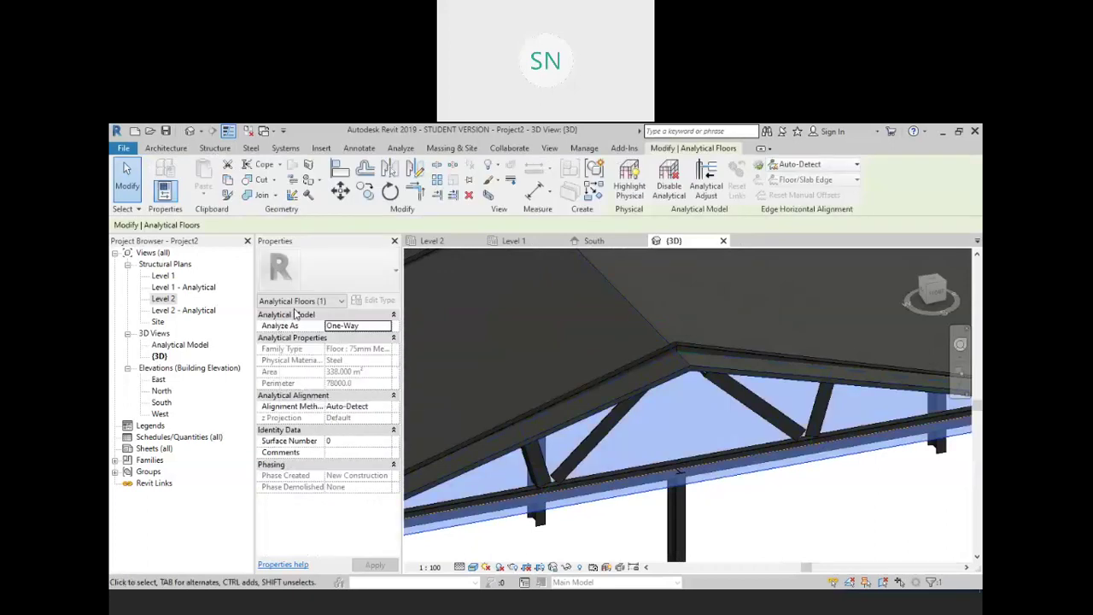
scroll(604, 332, down, 8)
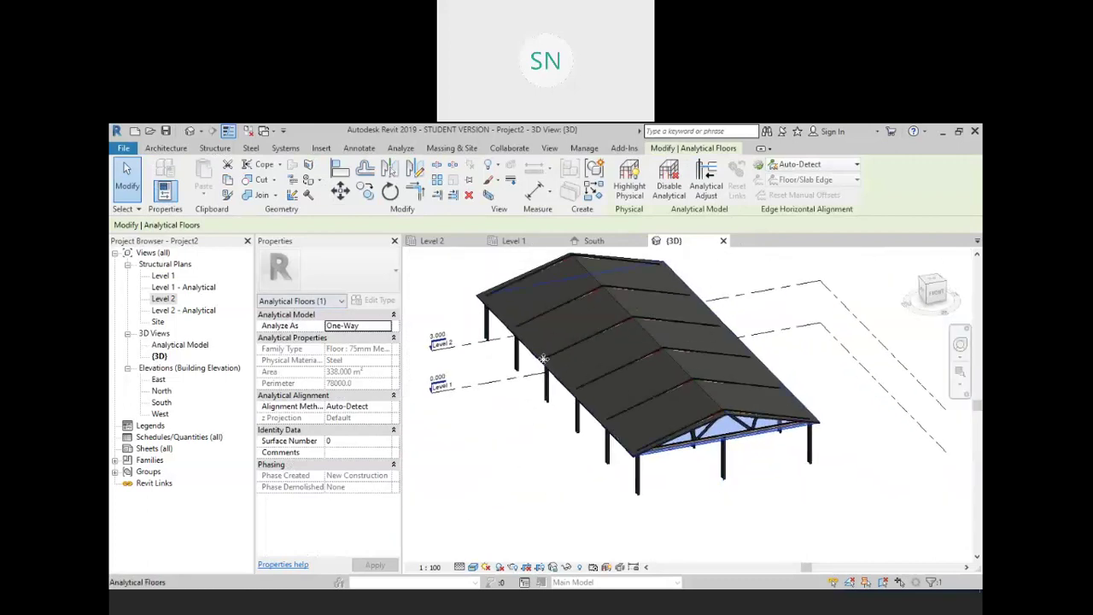
middle_drag(453, 292, 490, 314)
click(491, 313)
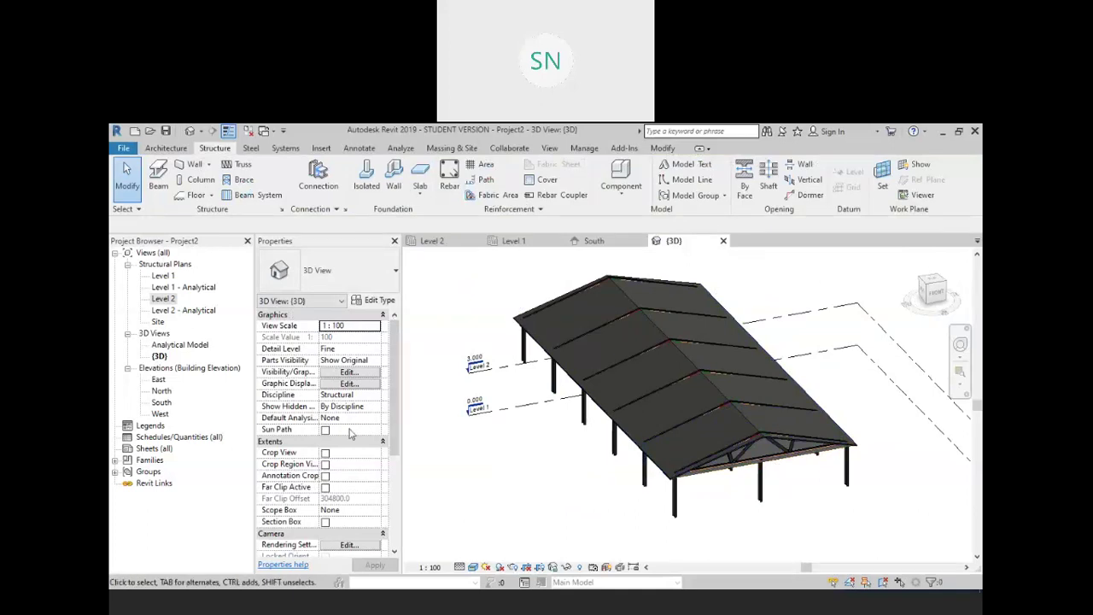
Turn off the visibility of Analytical Floors in the 3D view's Visibility/Graphic Overrides
click(347, 373)
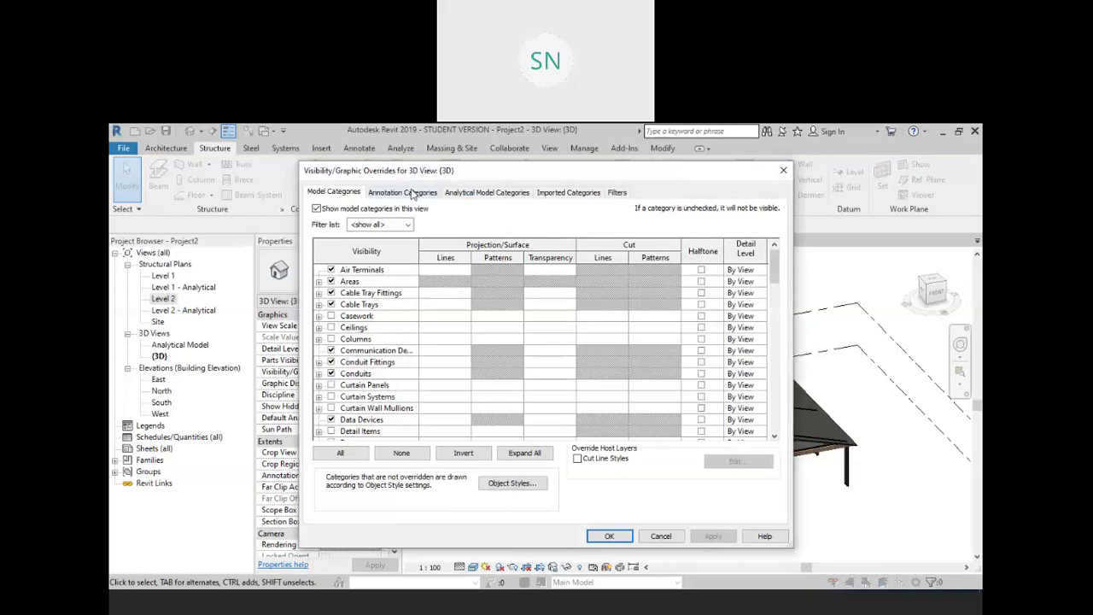
click(487, 192)
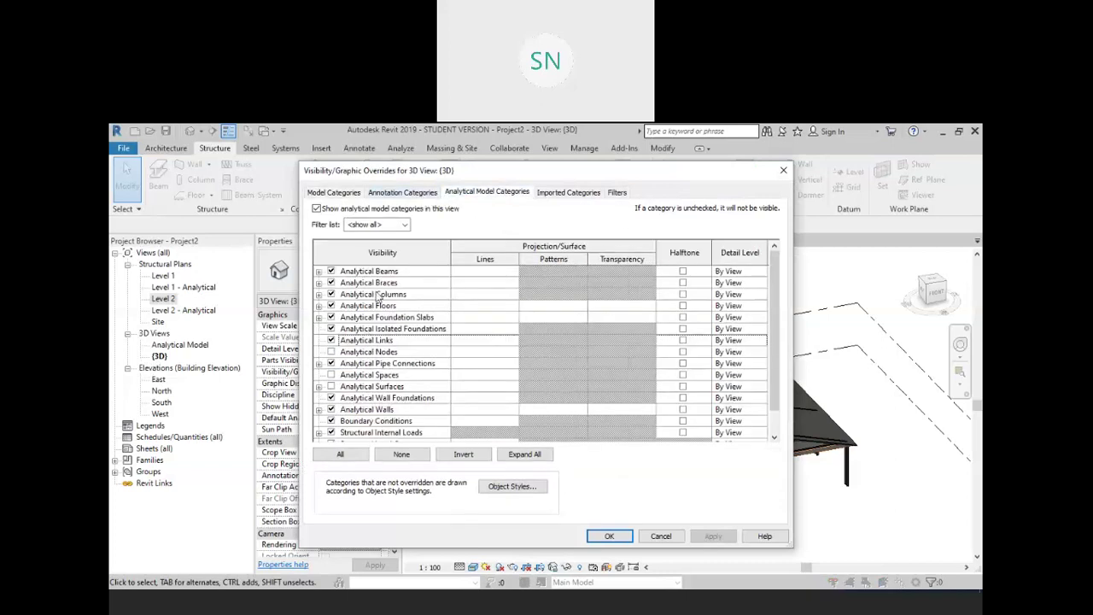
scroll(377, 299, down, 1)
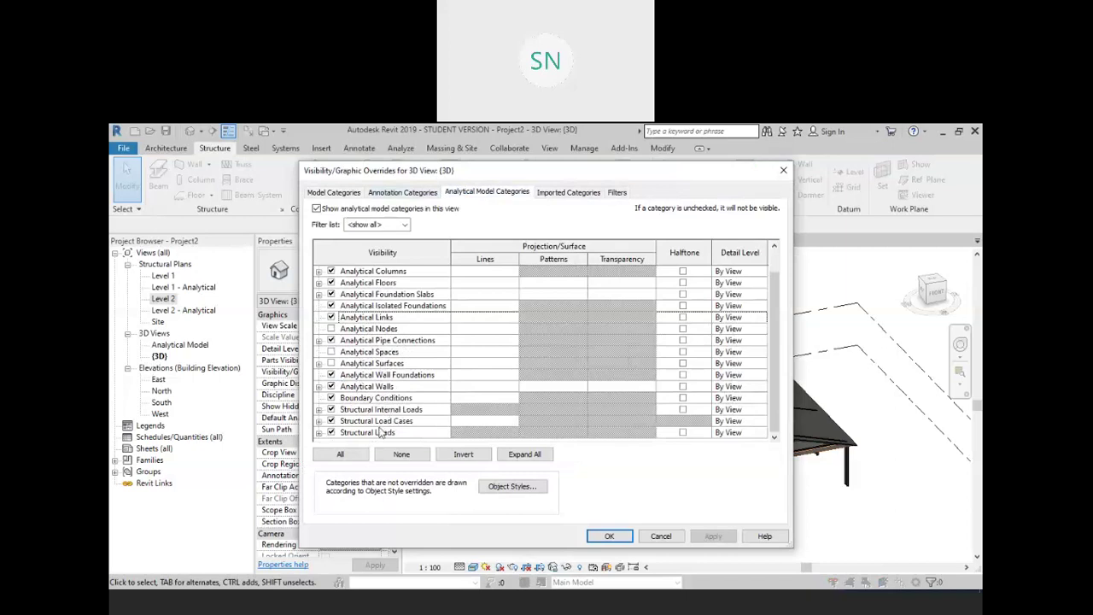
scroll(375, 341, up, 1)
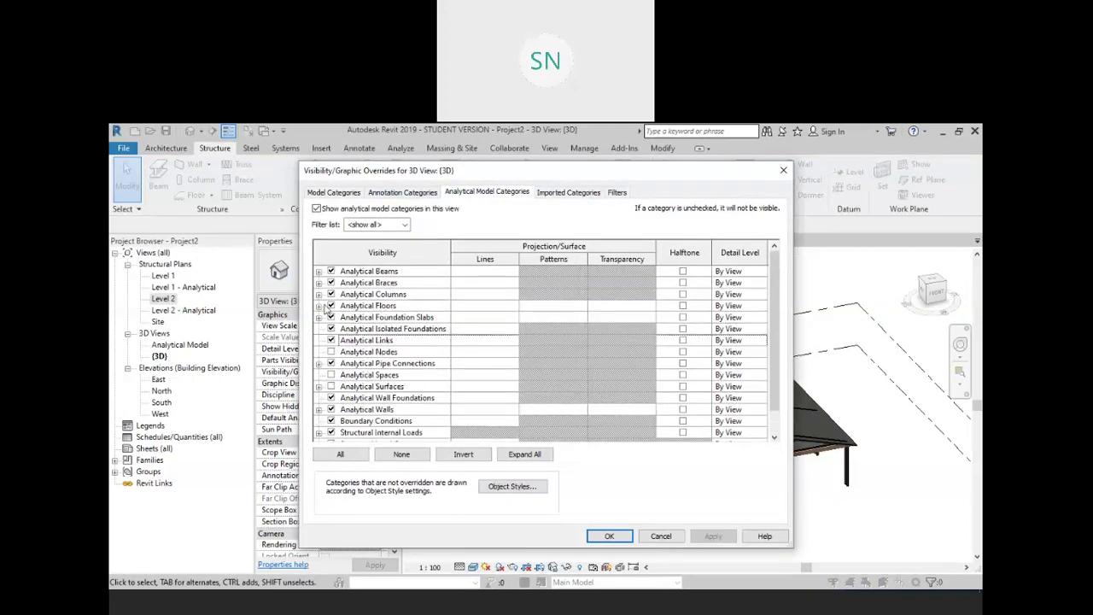
click(318, 305)
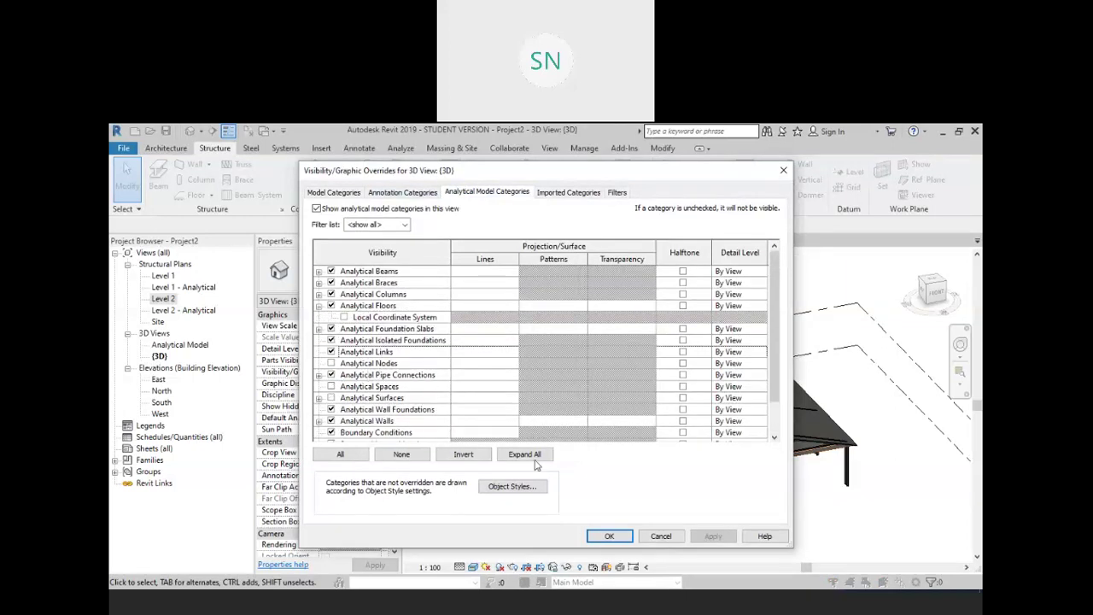
click(331, 306)
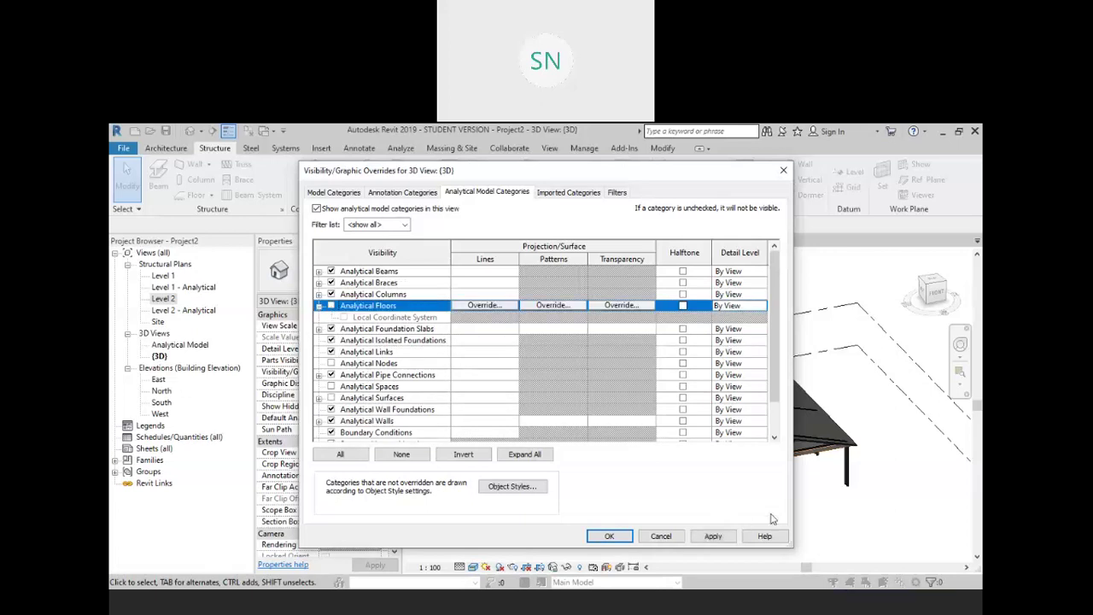
click(712, 536)
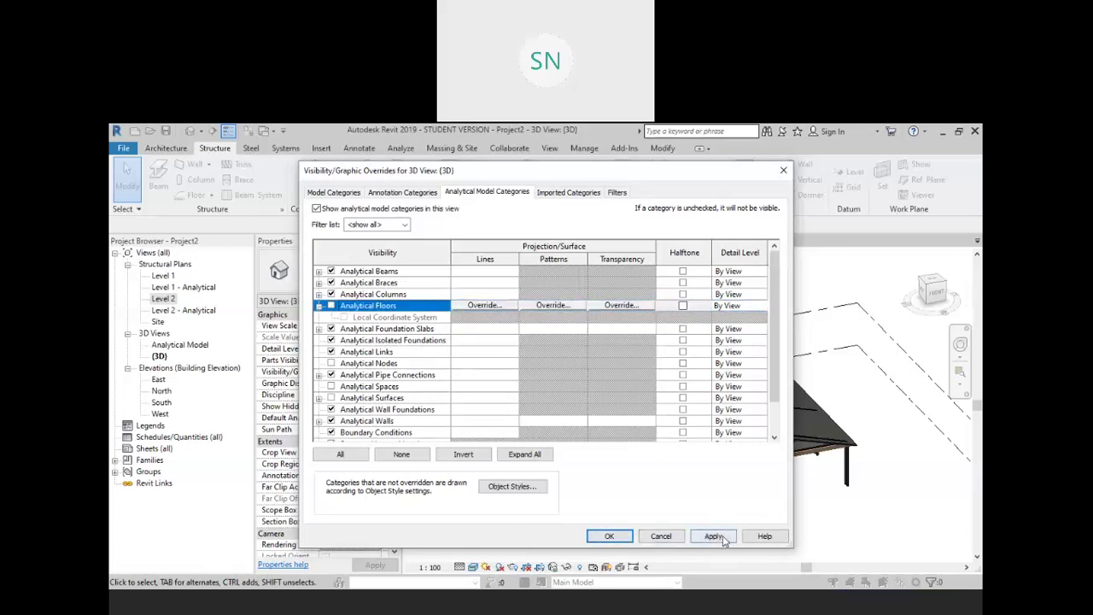
click(609, 537)
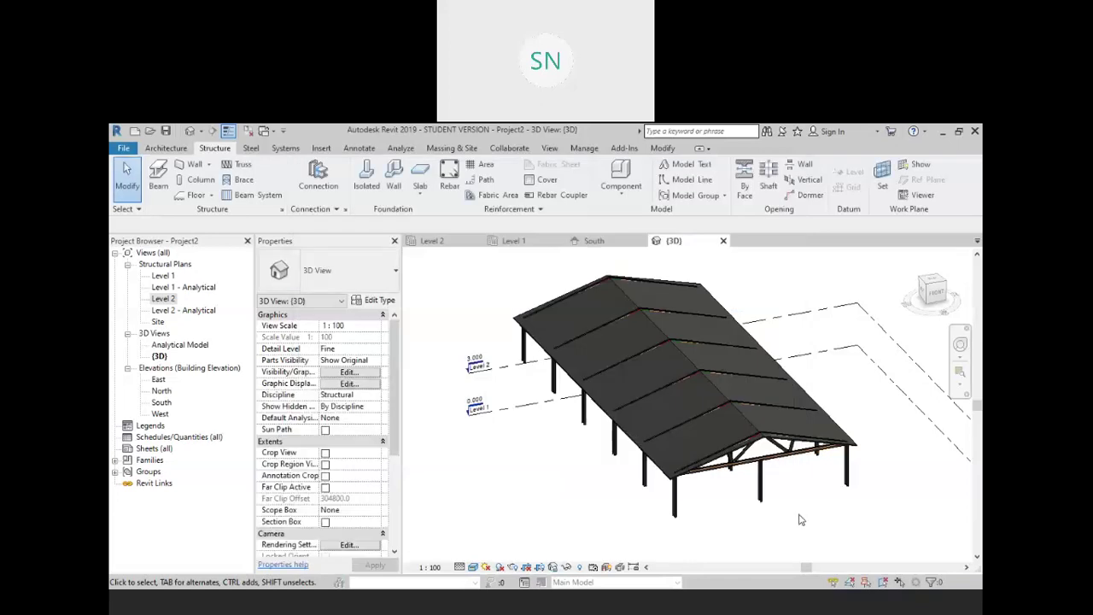
Set the elevation of the roof deck's ridge split line to 1900
shift+middle_drag(772, 515, 739, 491)
scroll(695, 410, up, 3)
scroll(696, 411, down, 5)
shift+middle_drag(696, 411, 788, 468)
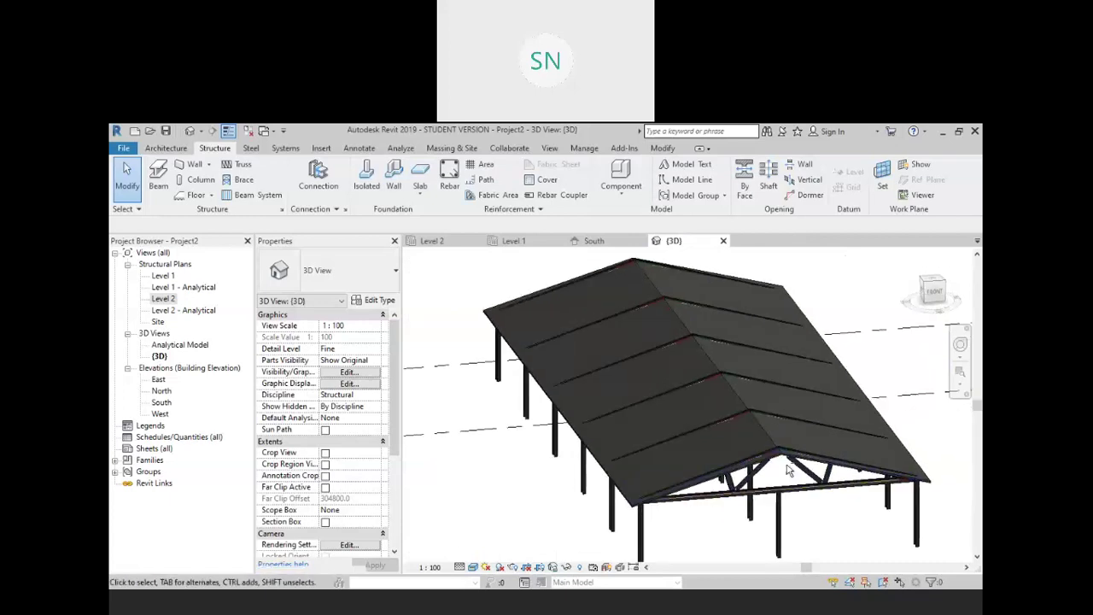
click(686, 328)
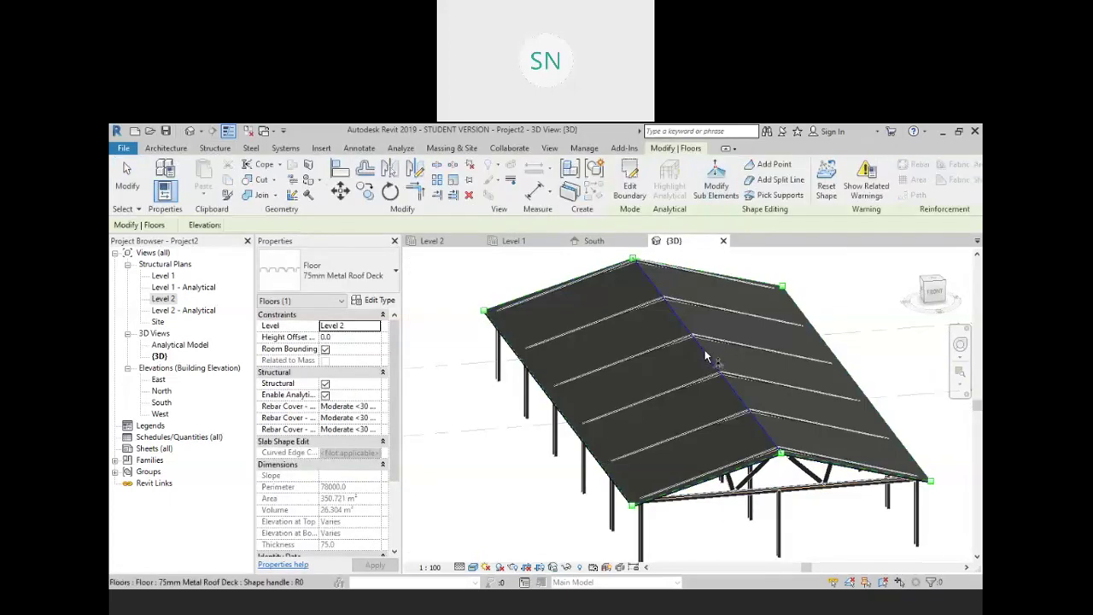
click(707, 357)
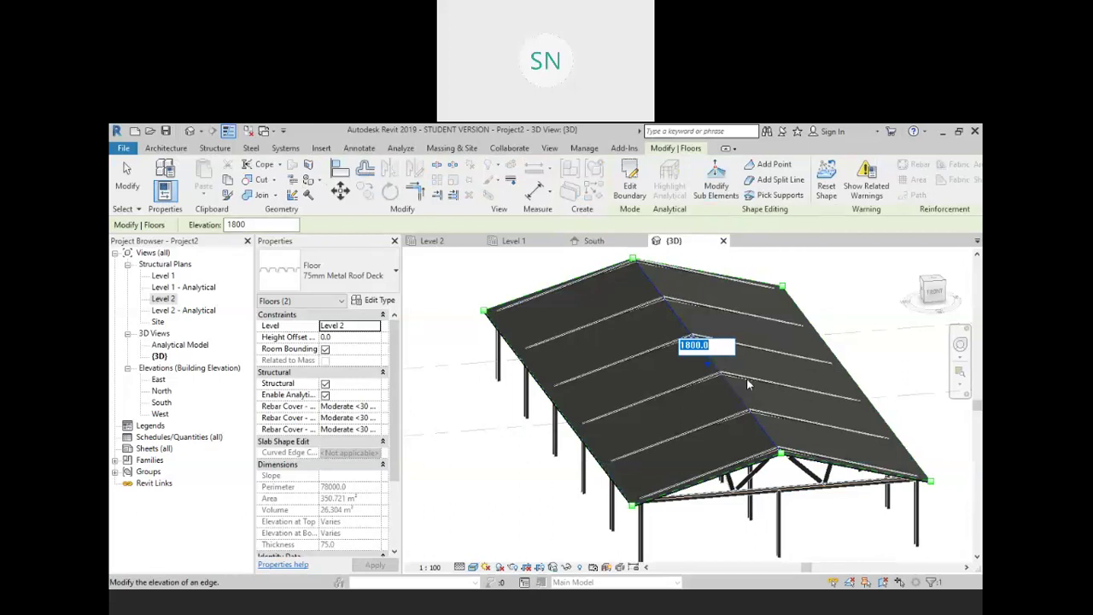
click(748, 384)
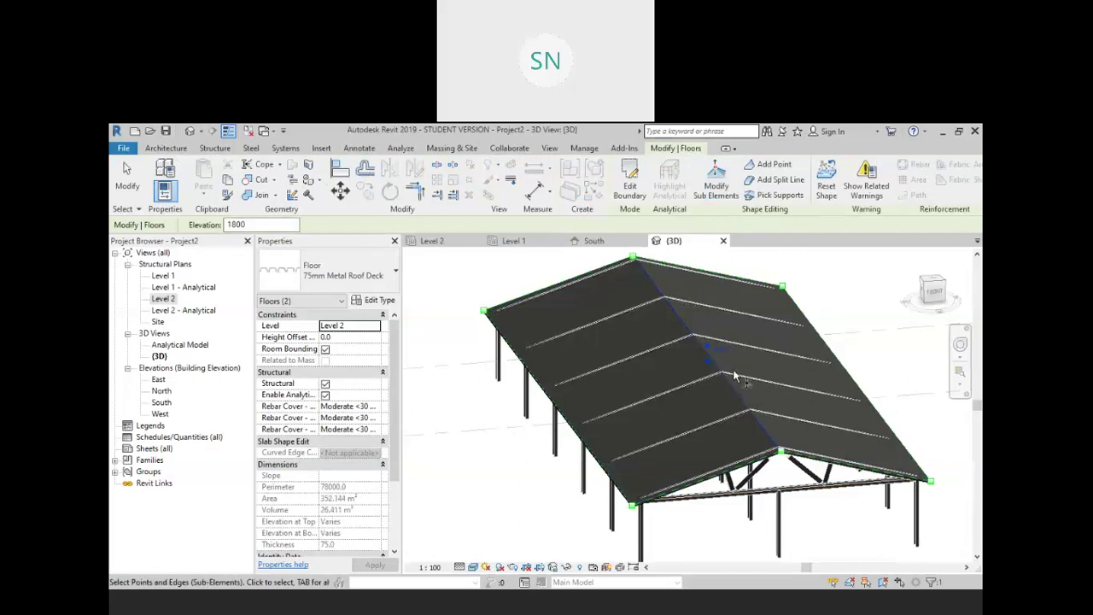
Raise the roof deck's ridge split line to an elevation of 2000
click(719, 350)
click(707, 345)
text(20)
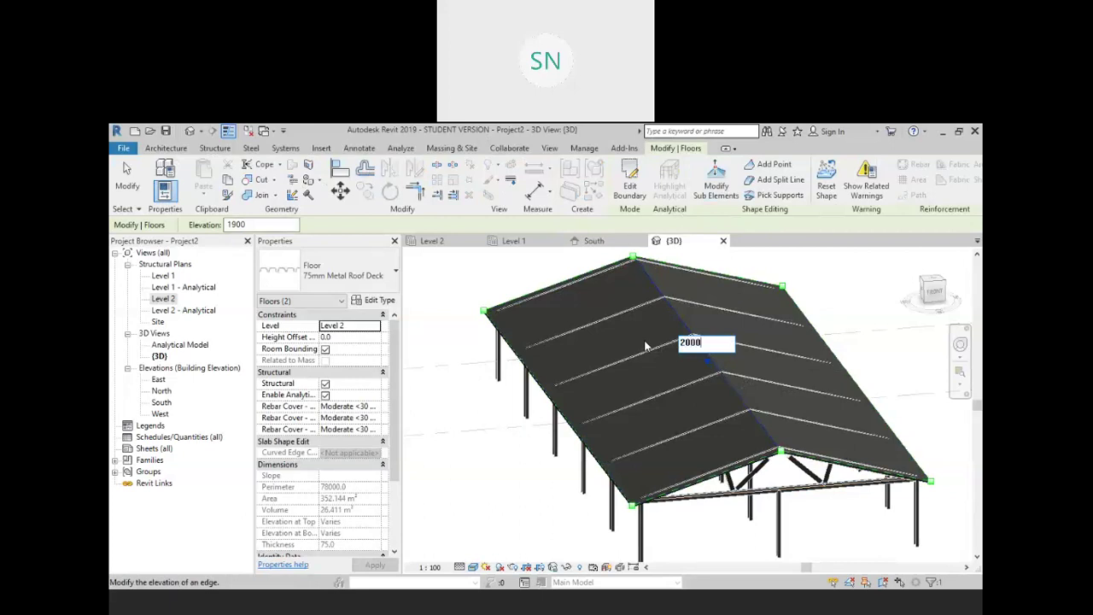
text(0)
key(Return)
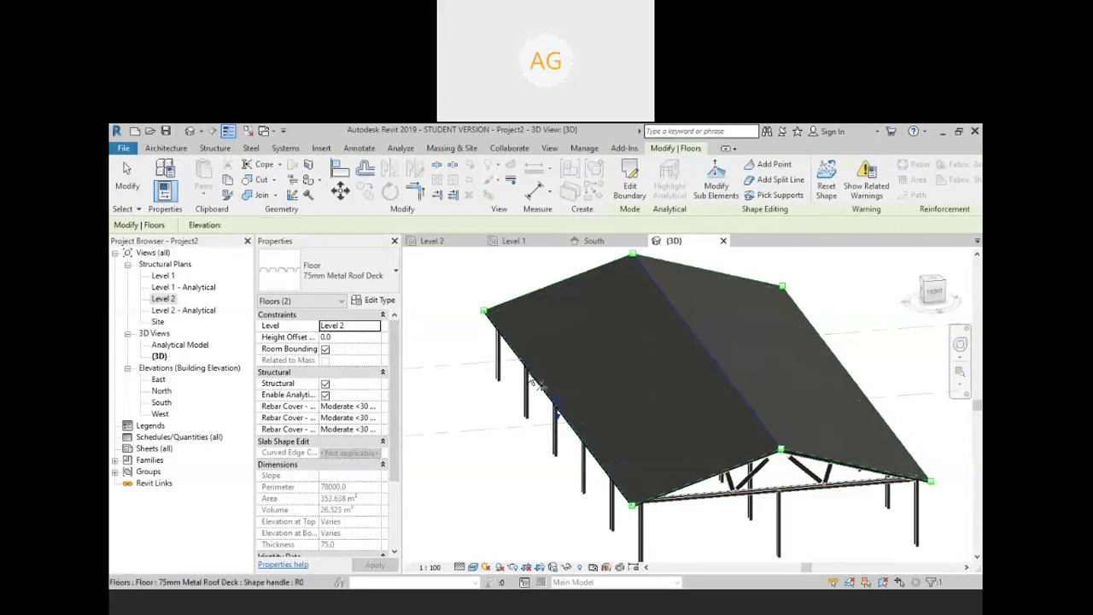
Set the elevation of both long eave edges of the roof deck to 100
drag(558, 413, 572, 428)
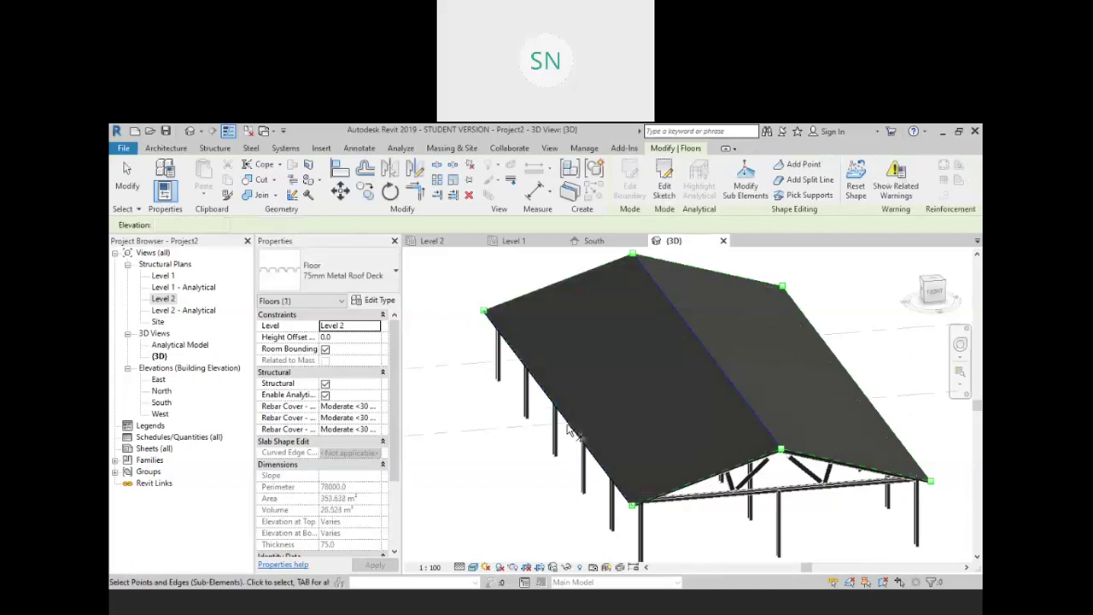
click(567, 409)
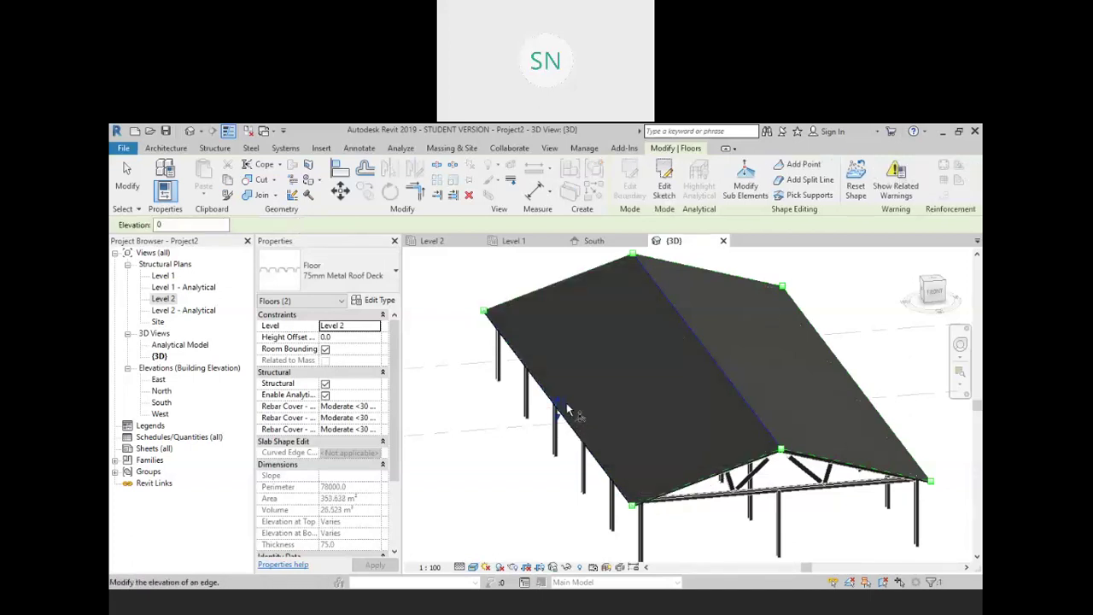
click(567, 403)
text(10)
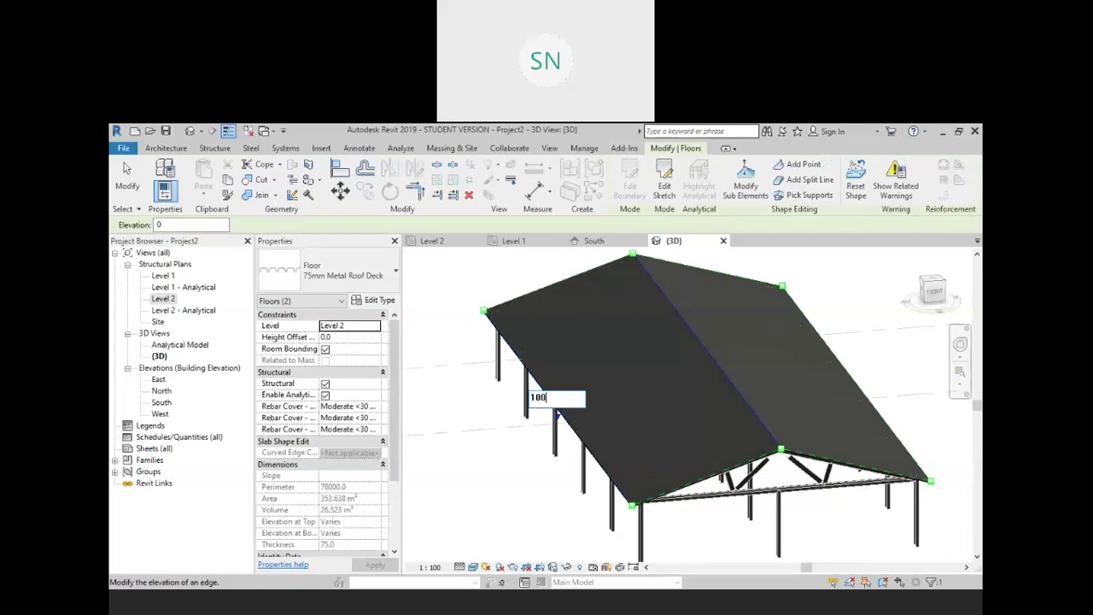
text(0)
key(Return)
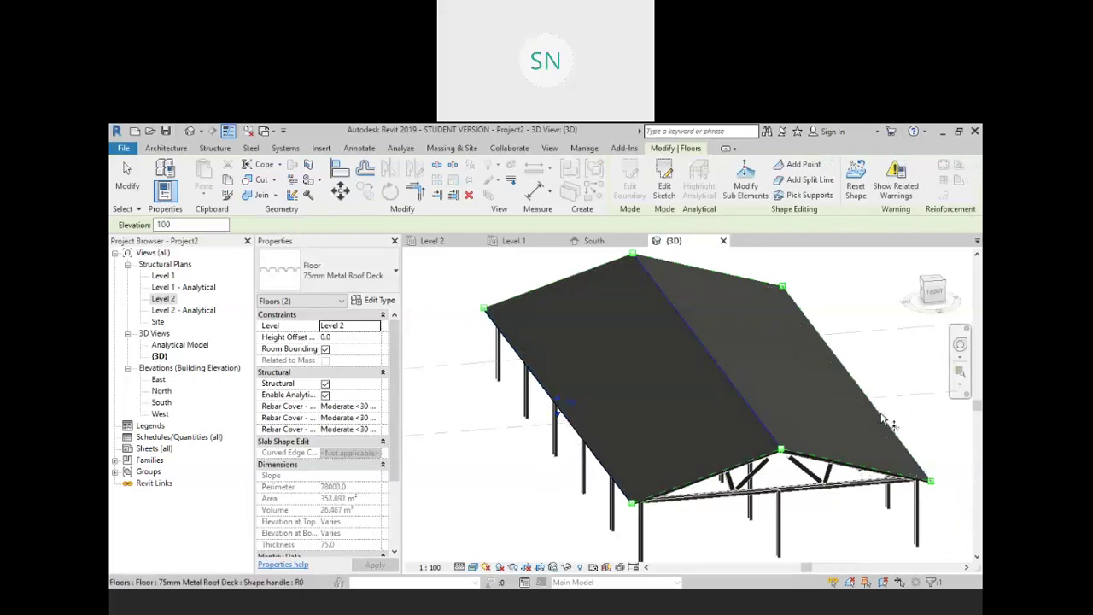
click(885, 397)
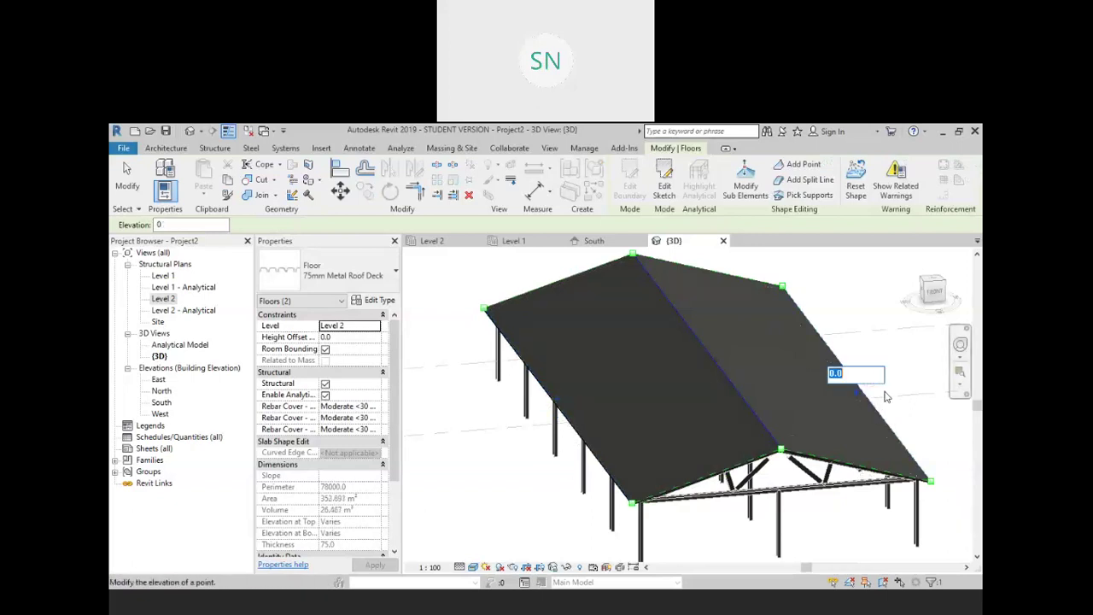
key(Return)
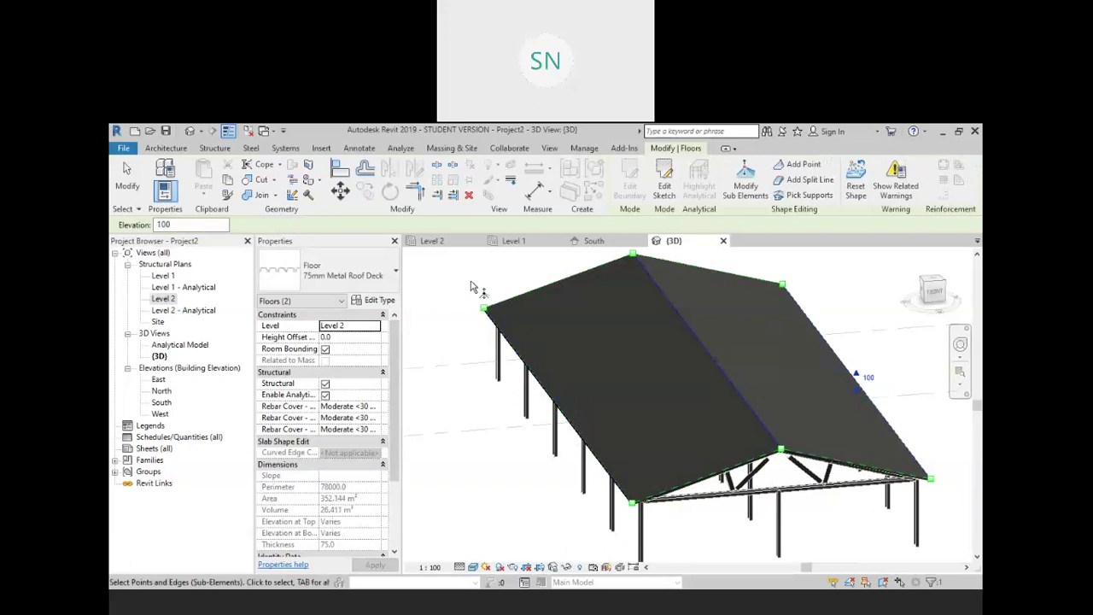
End the roof deck's shape editing and examine from several angles how the gable sits over the trusses and columns
right_click(471, 275)
click(502, 280)
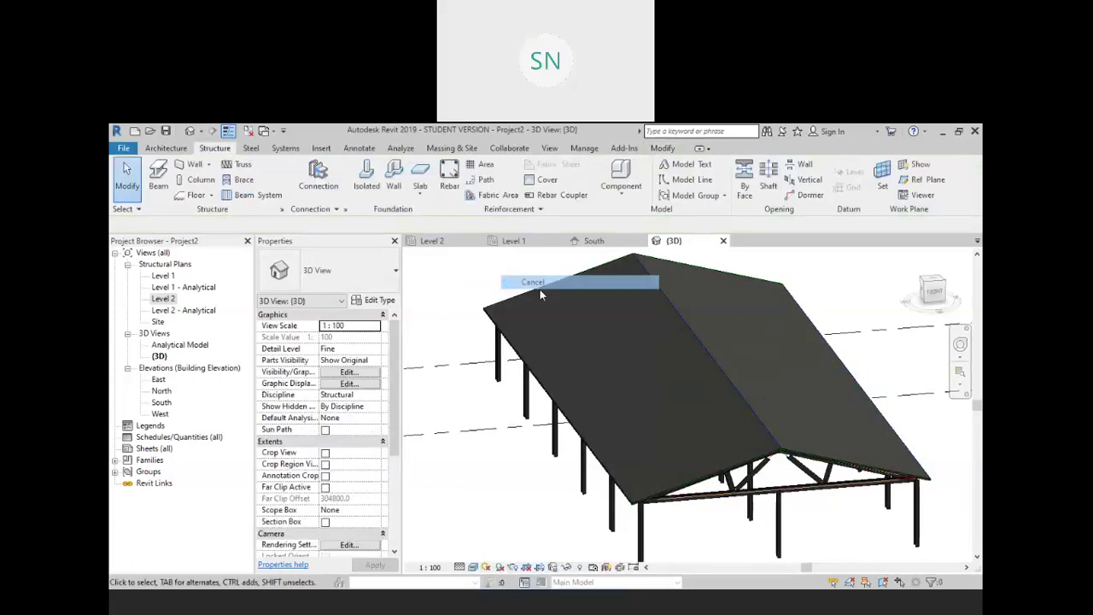
scroll(743, 427, down, 5)
shift+middle_drag(687, 431, 756, 461)
scroll(757, 462, up, 5)
mouse_move(775, 498)
shift+middle_down()
mouse_move(801, 429)
mouse_move(780, 498)
mouse_move(757, 507)
shift+middle_up()
scroll(756, 506, down, 5)
shift+middle_drag(706, 470, 697, 518)
scroll(704, 510, up, 3)
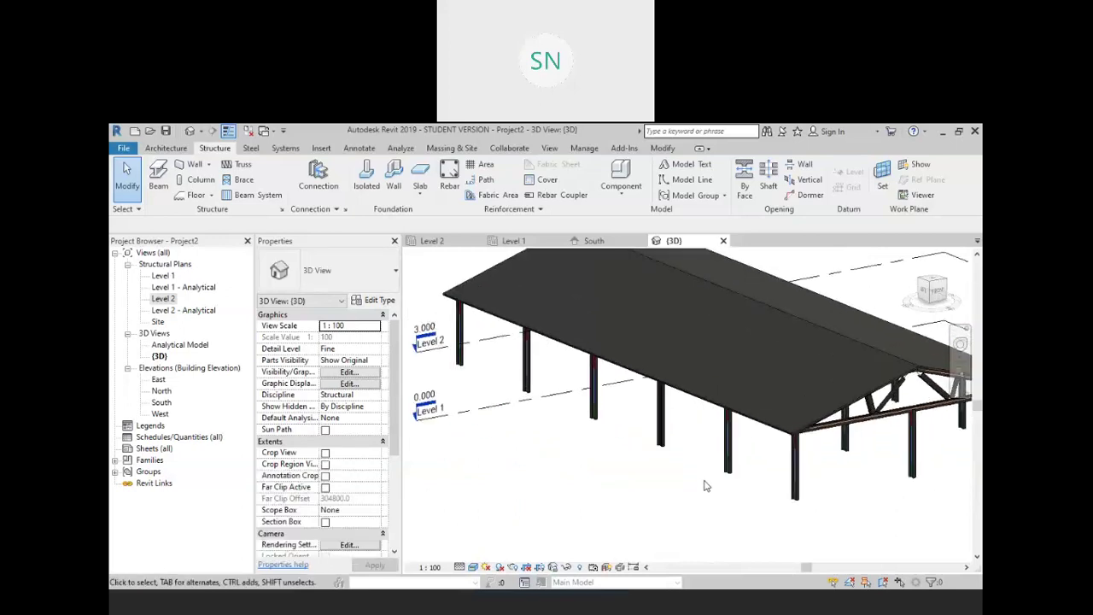
middle_drag(697, 479, 836, 408)
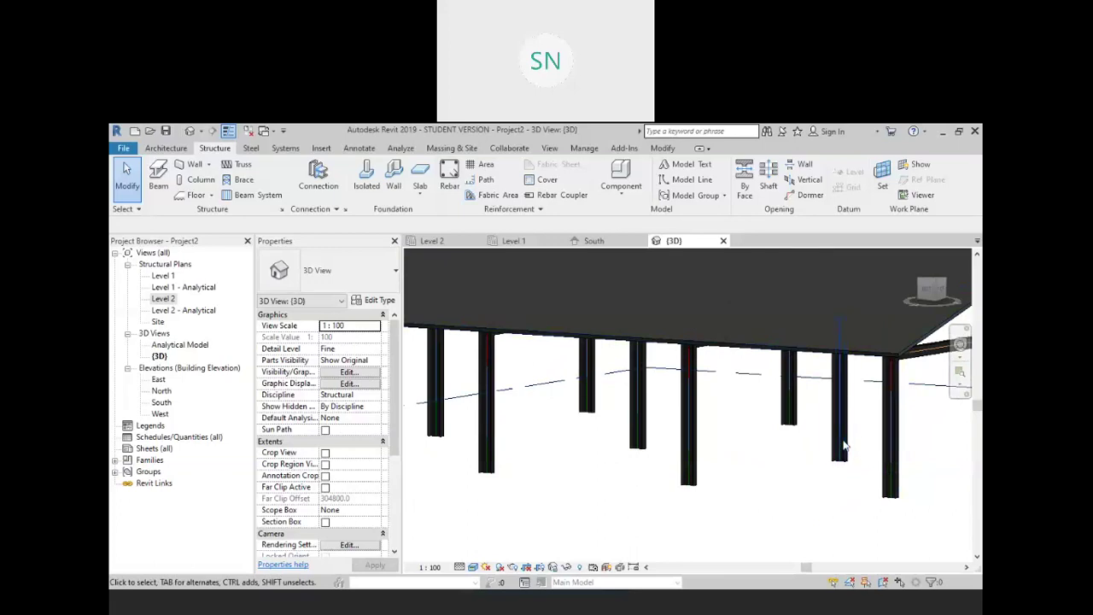
shift+middle_drag(915, 452, 761, 443)
scroll(728, 420, up, 2)
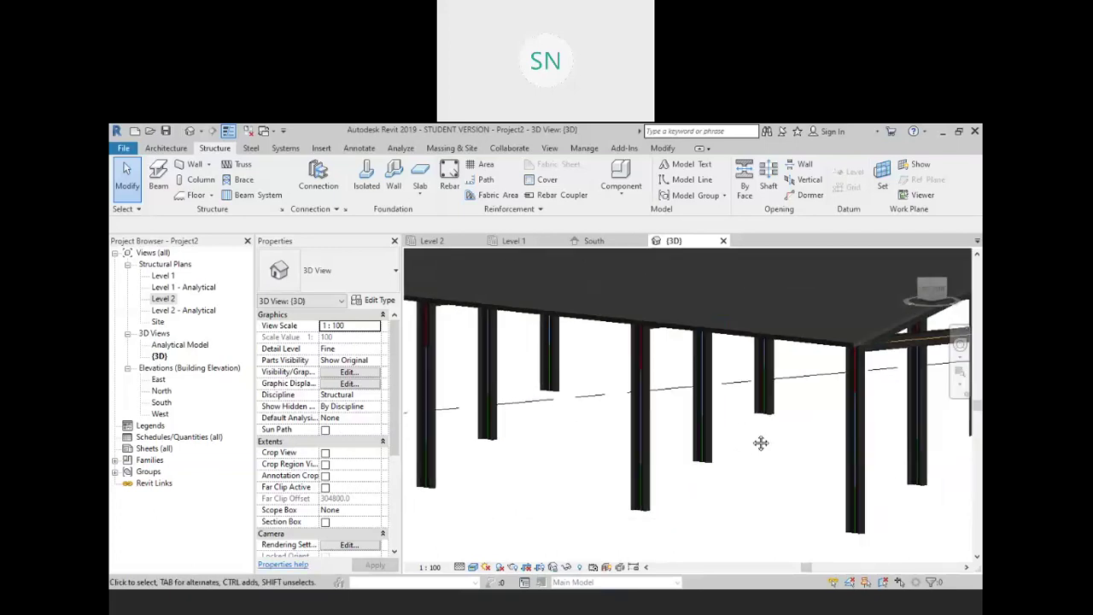
scroll(748, 470, down, 2)
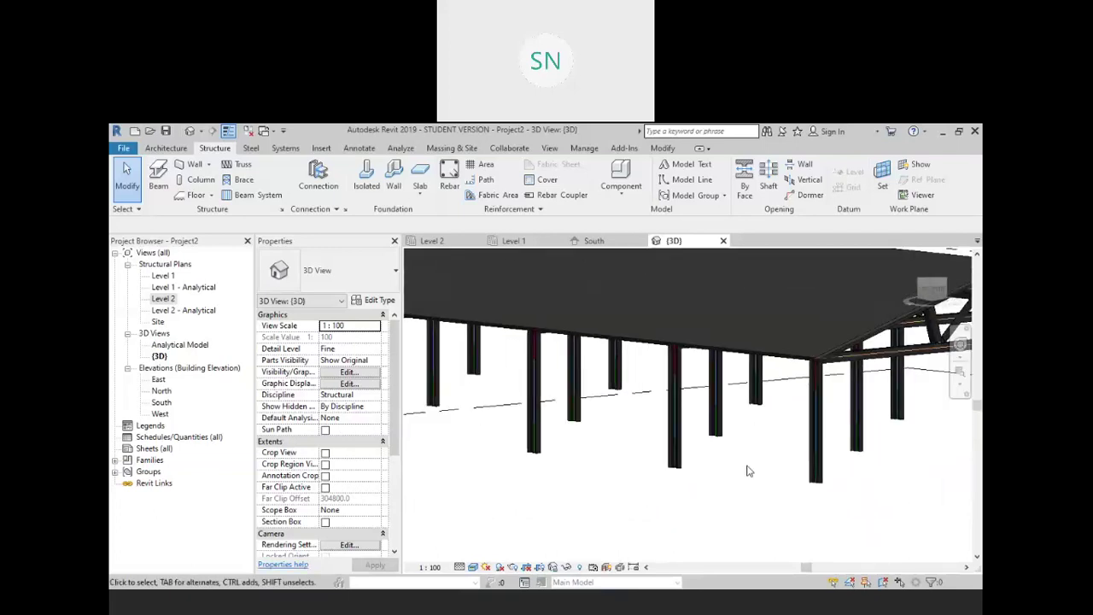
In the Level 1 structural plan, set a new brace to start at Level 1 offset 300 and end at Level 2 offset -300
double_click(164, 277)
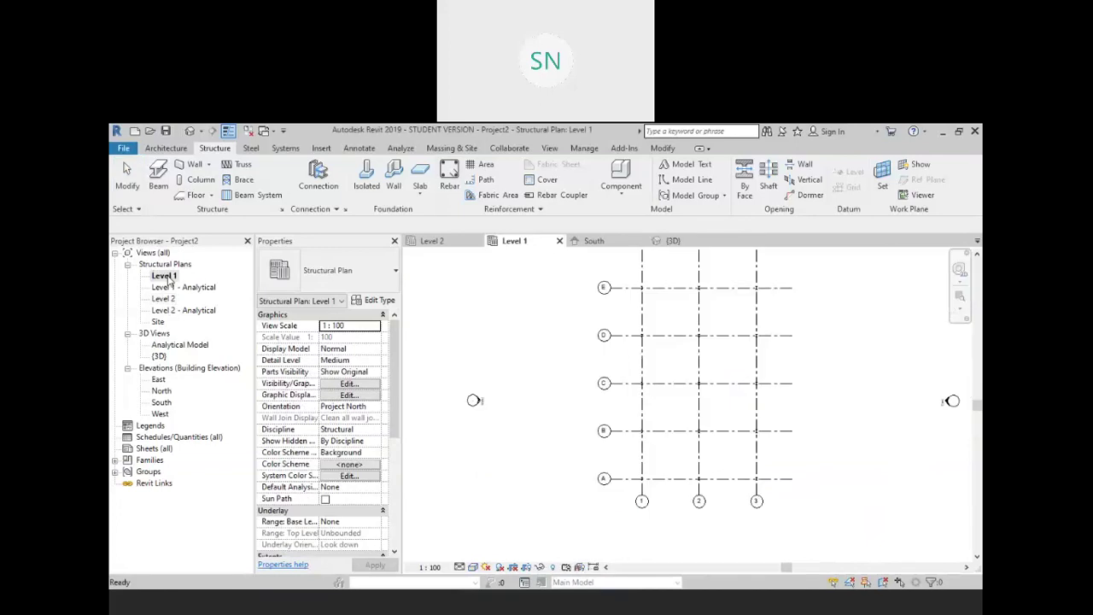
scroll(658, 432, down, 1)
scroll(670, 415, up, 2)
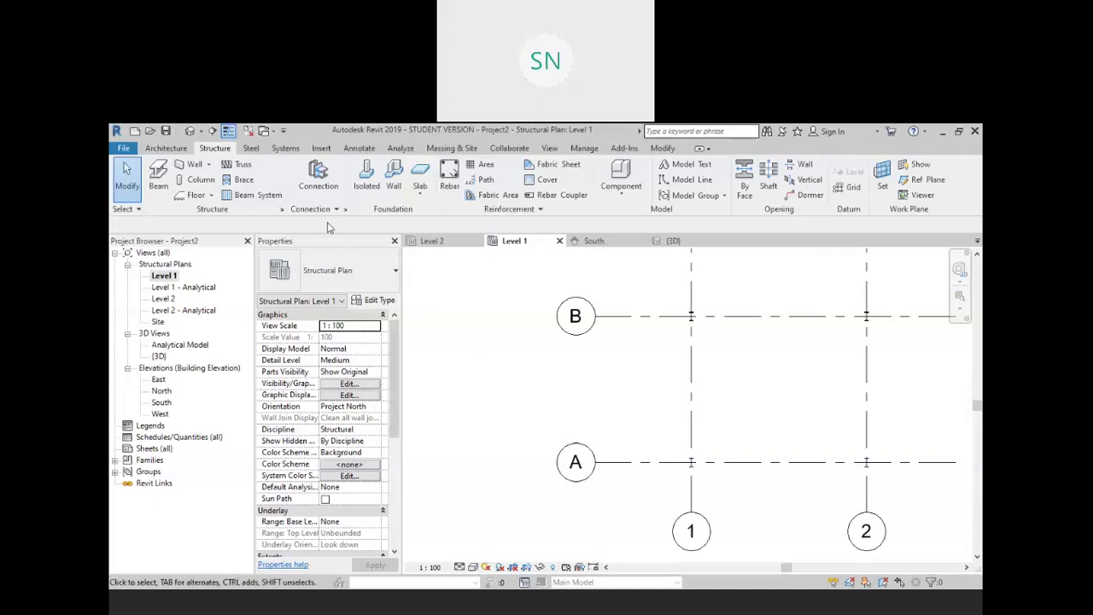
click(241, 180)
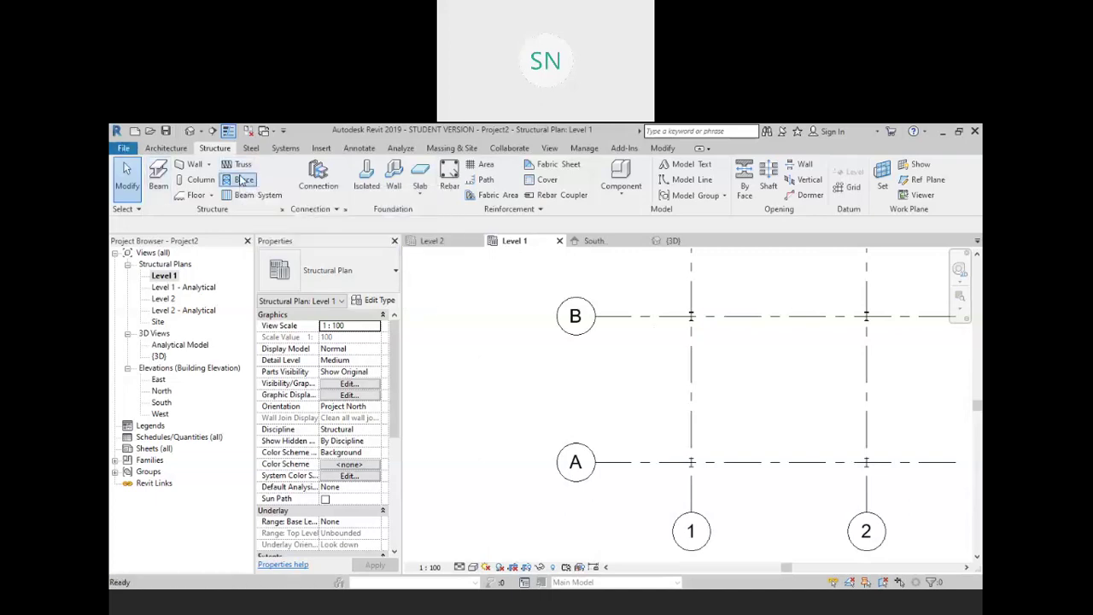
click(272, 226)
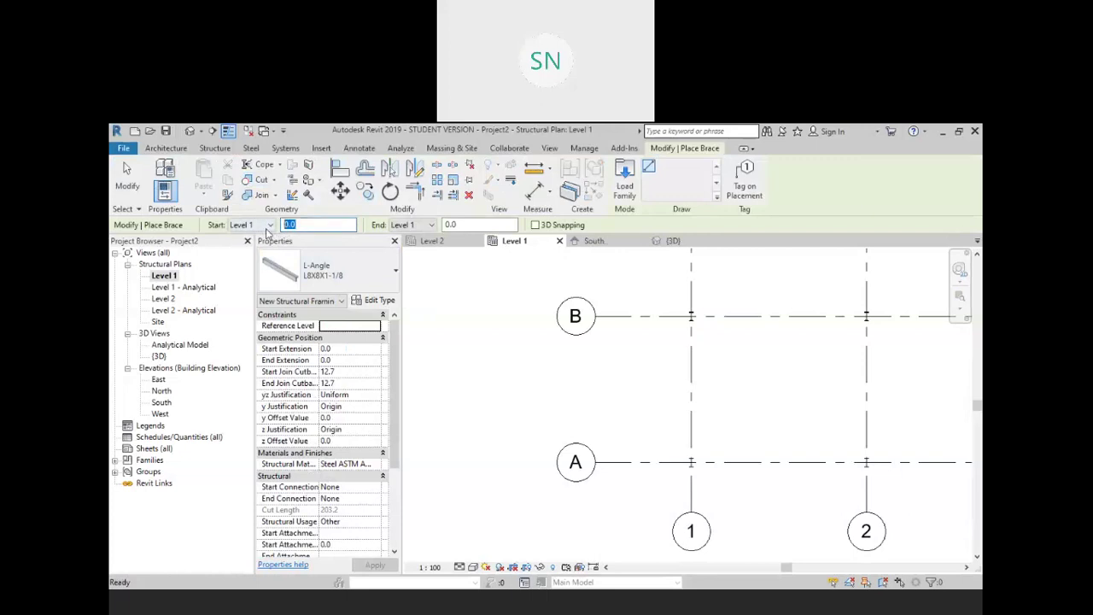
text(300)
click(455, 224)
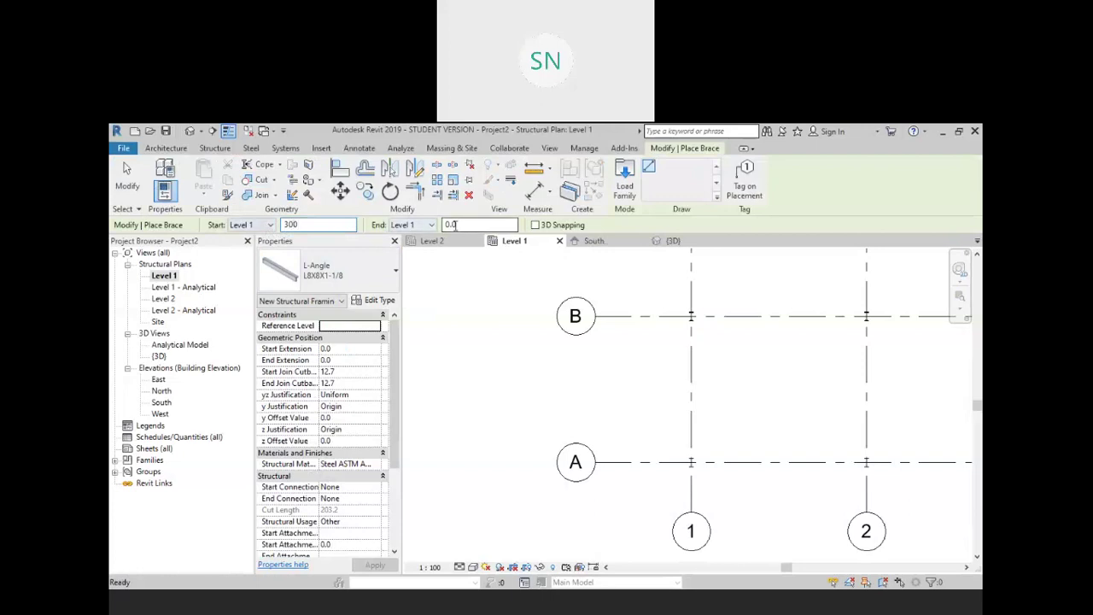
click(431, 225)
click(406, 251)
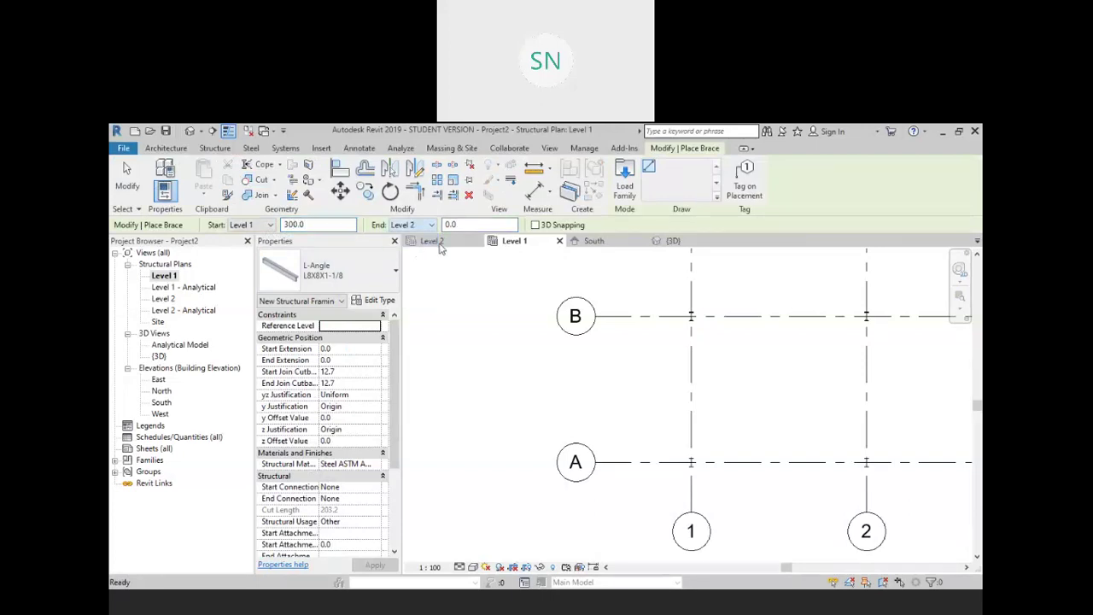
double_click(467, 225)
text(-30)
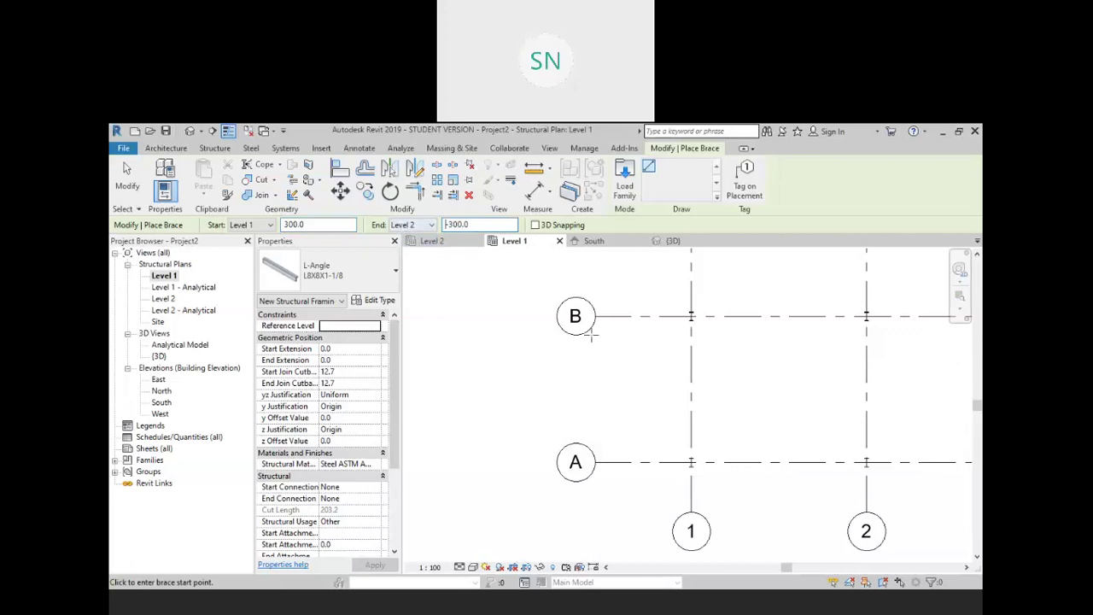
Choose the ISMB100 section as the brace type
click(366, 280)
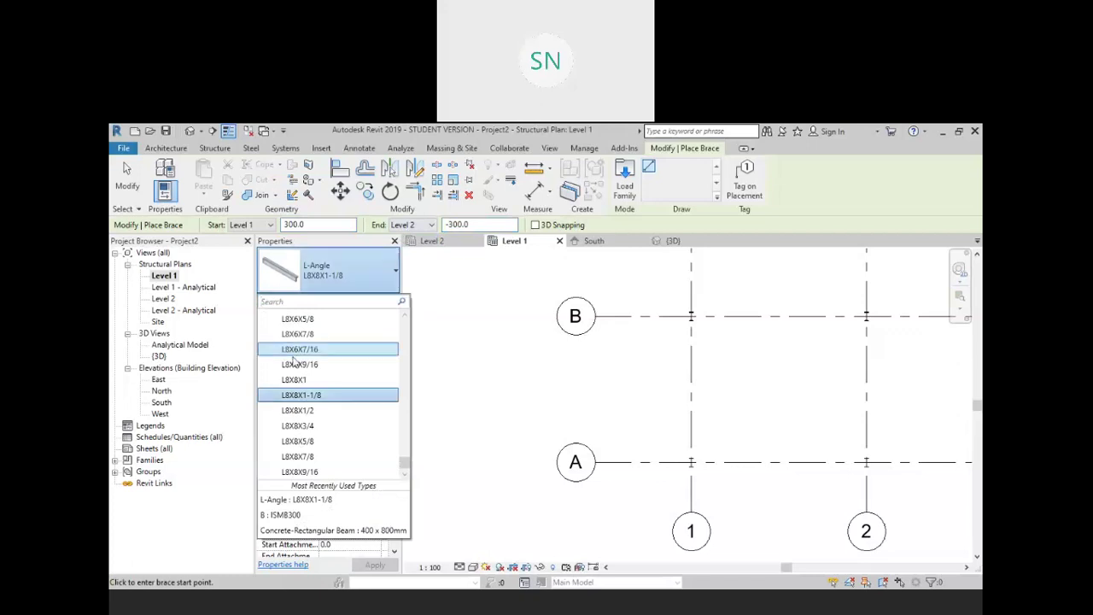
scroll(301, 367, up, 10)
scroll(301, 368, up, 10)
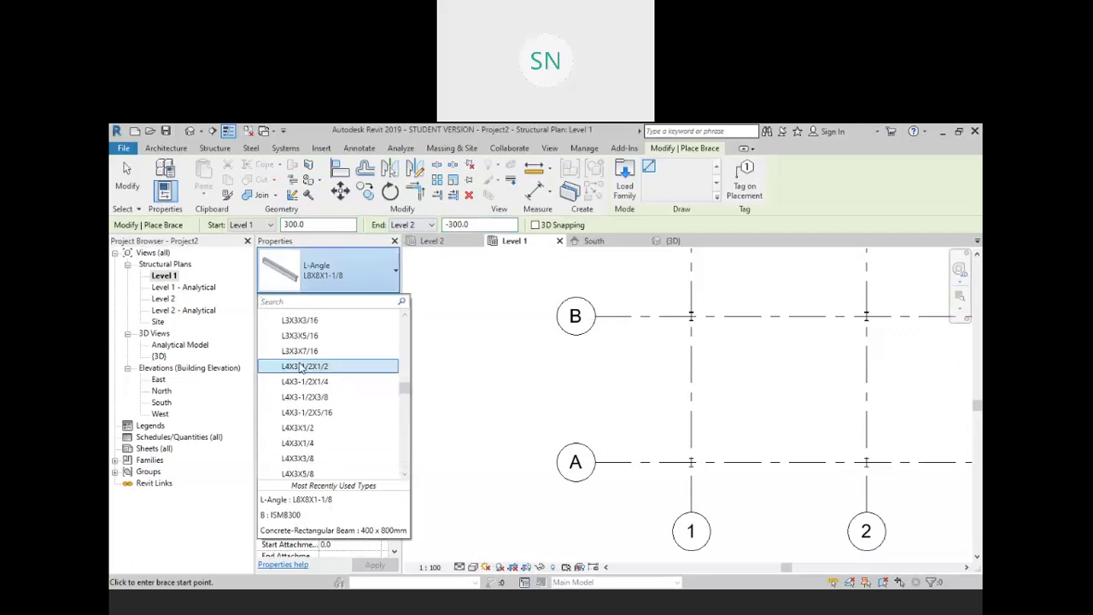
scroll(301, 367, up, 2)
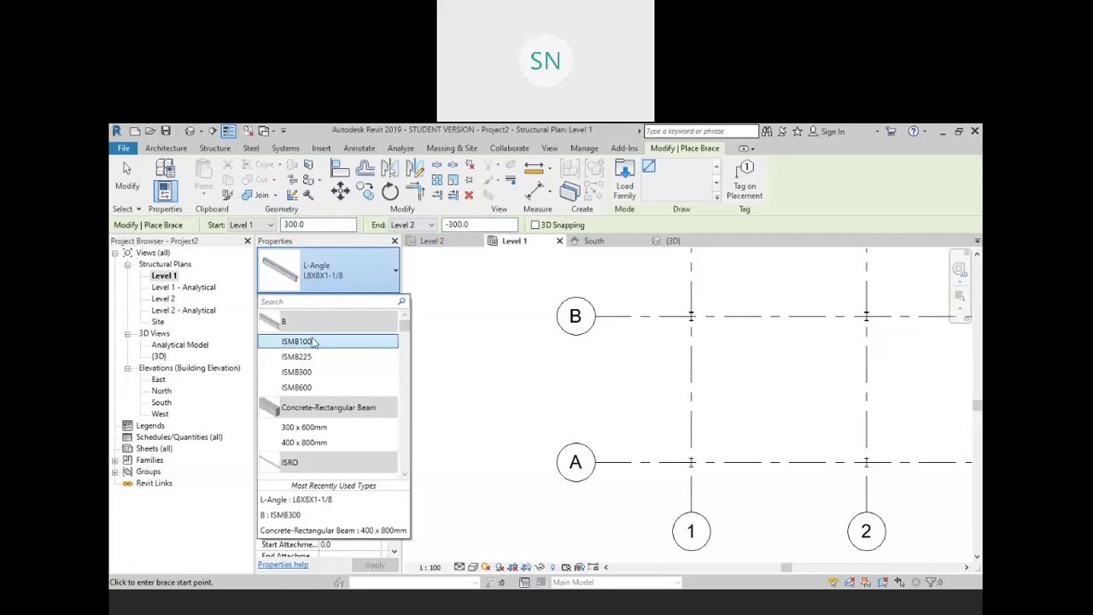
click(312, 342)
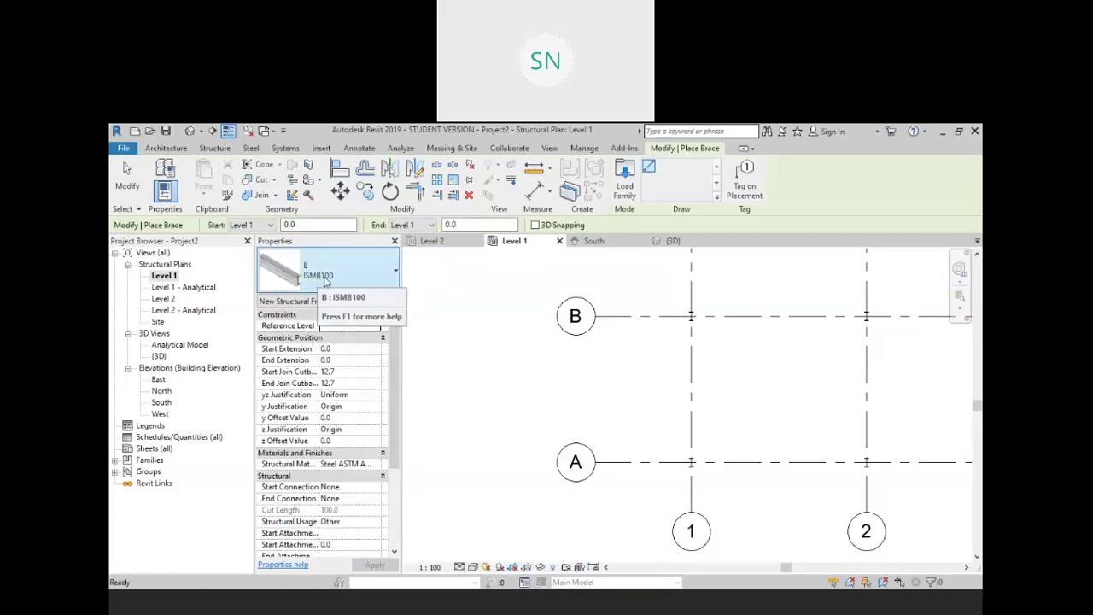
Set the brace type to the ISRO section RO101.6x4M
click(357, 271)
scroll(329, 375, down, 5)
scroll(328, 380, down, 10)
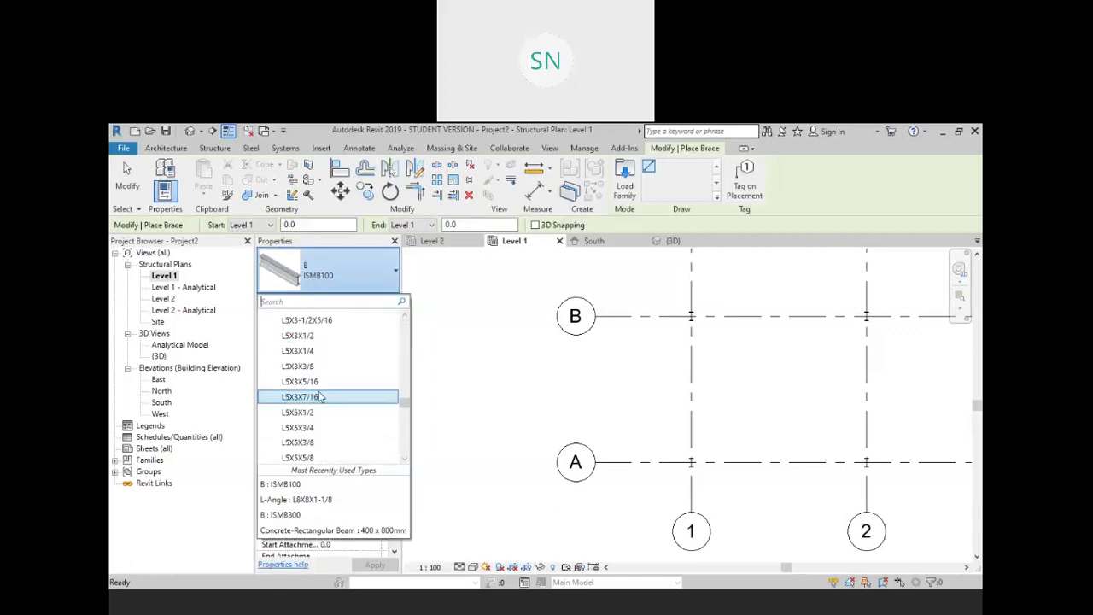
scroll(319, 399, down, 4)
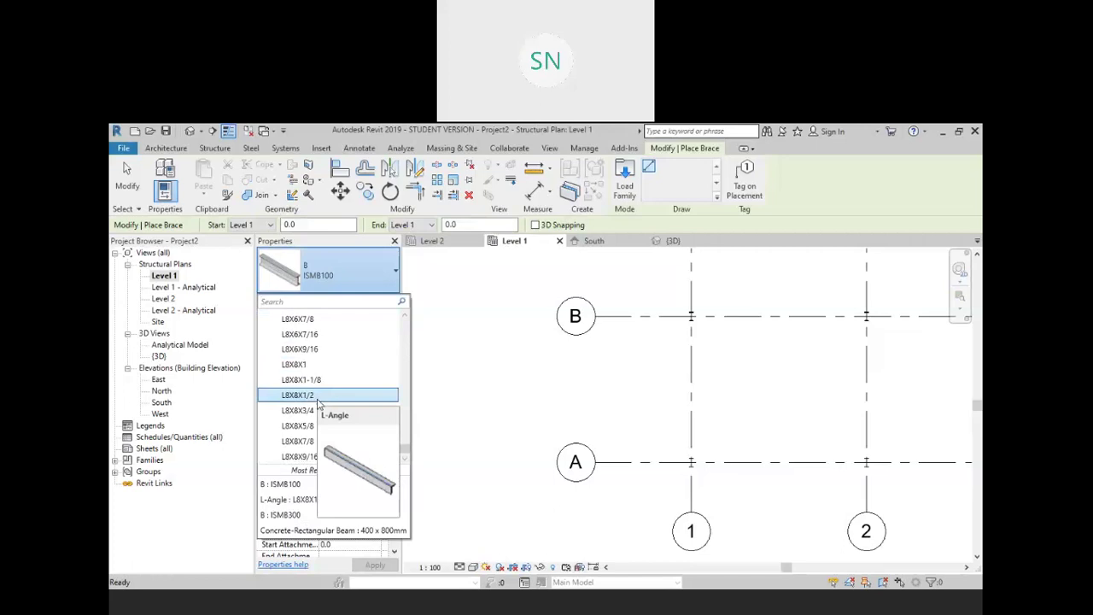
drag(404, 448, 407, 333)
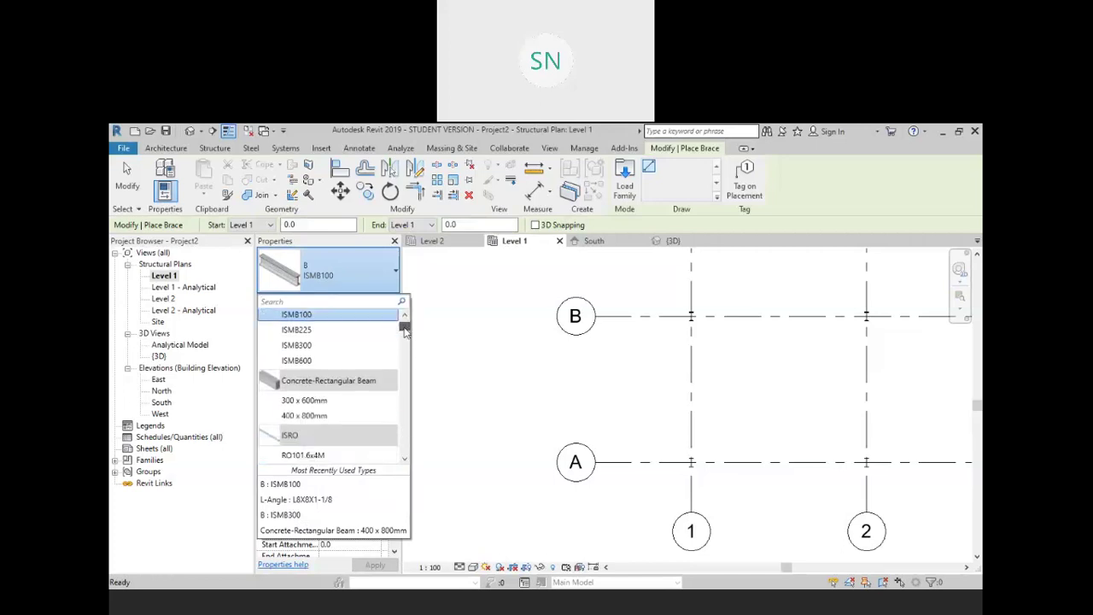
scroll(341, 410, down, 3)
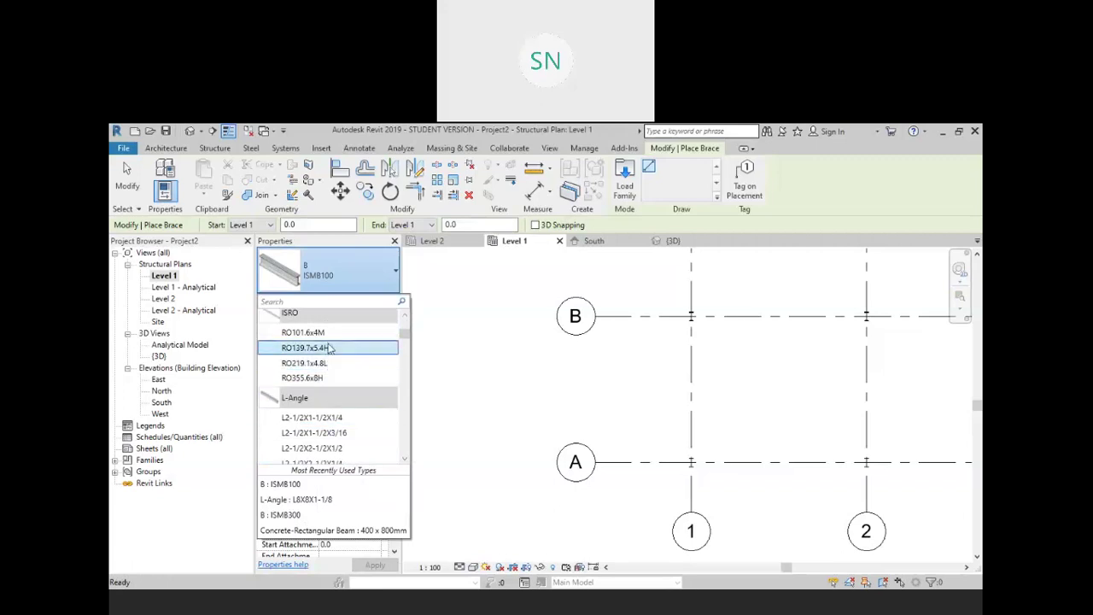
click(338, 334)
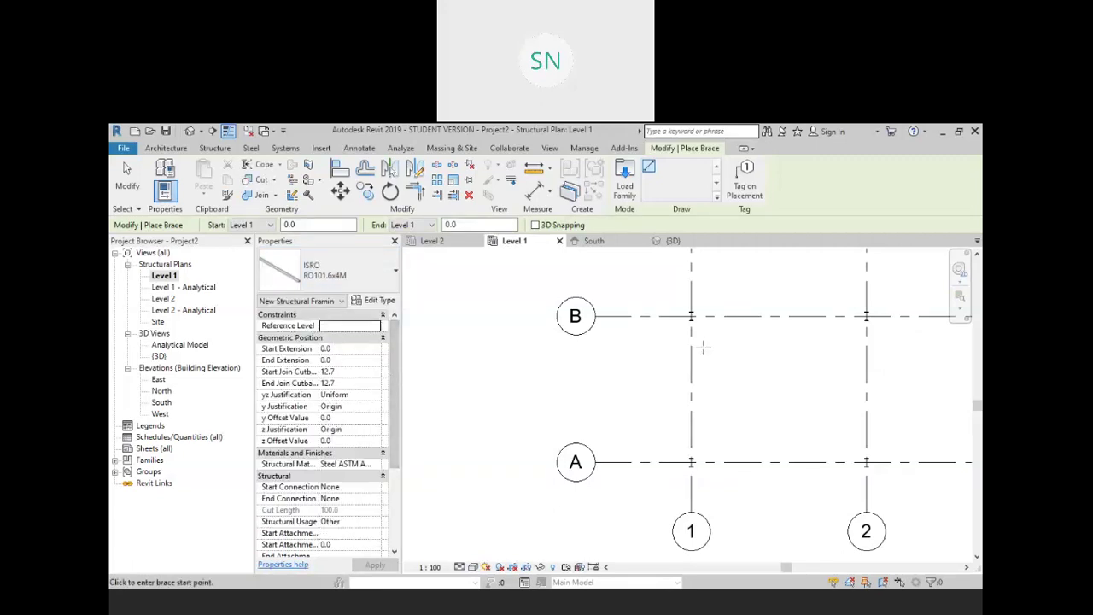
Draw a brace along grid 1 from the column at grid B to the column at grid A, with both ends at Level 1 offset 0
scroll(705, 346, up, 4)
middle_drag(690, 321, 691, 390)
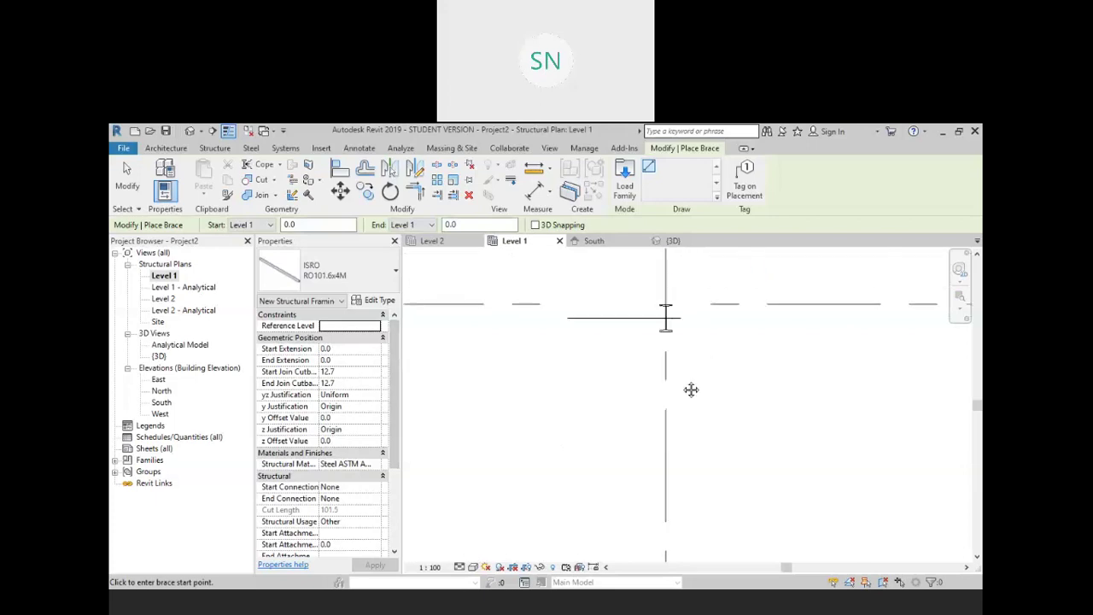
click(666, 318)
middle_drag(654, 525, 651, 435)
click(651, 444)
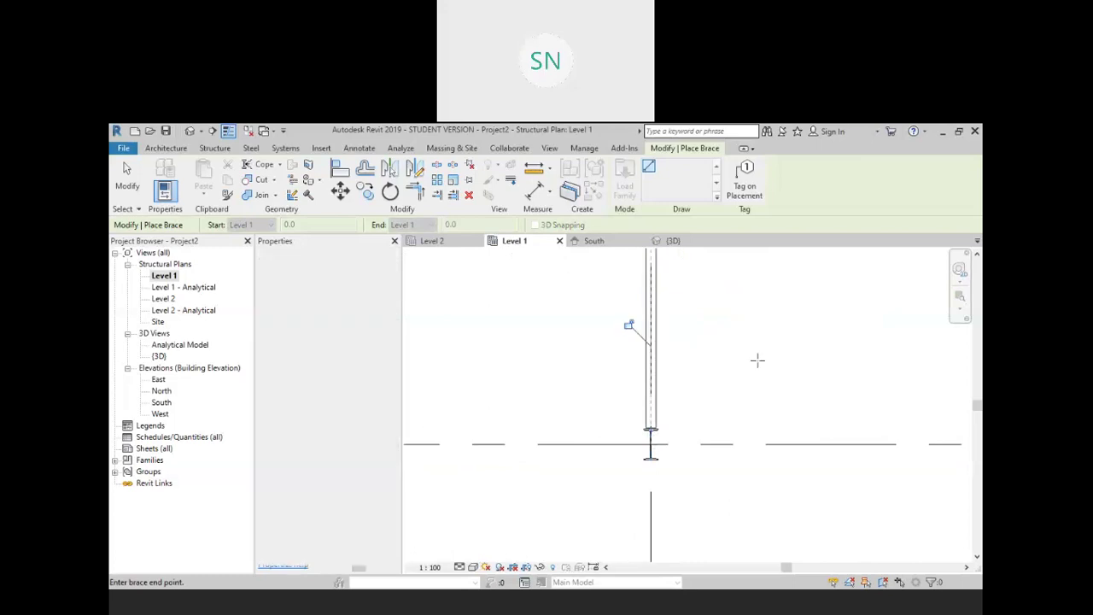
right_click(746, 322)
right_click(776, 338)
click(809, 343)
middle_drag(555, 256, 627, 378)
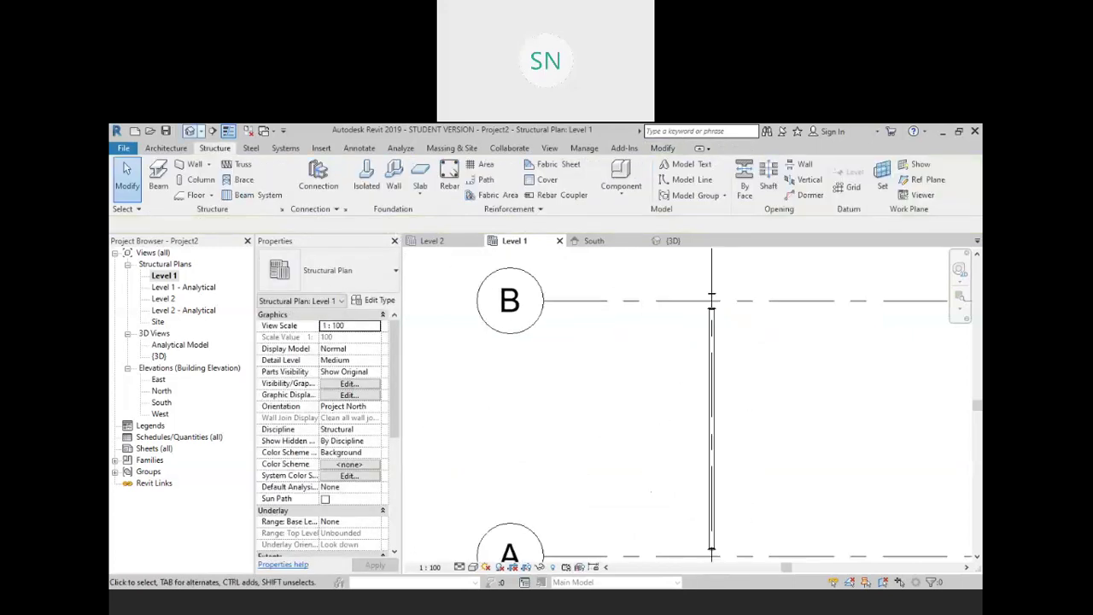
Check the new brace in the 3D view and delete it from between the columns at grids A and B
click(195, 131)
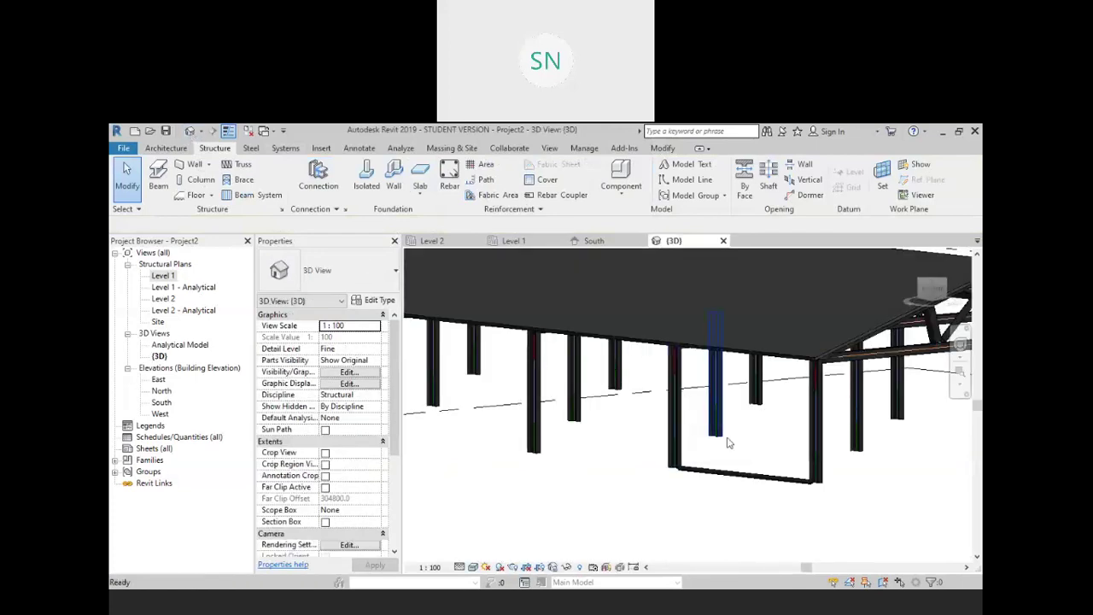
shift+middle_drag(720, 507, 671, 476)
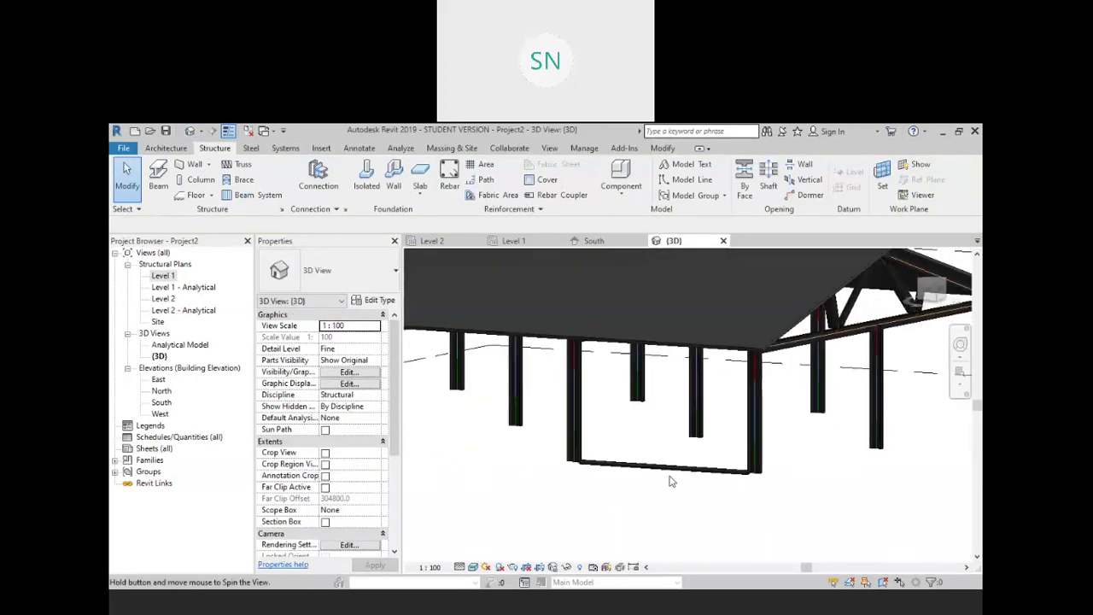
scroll(705, 474, up, 3)
click(758, 467)
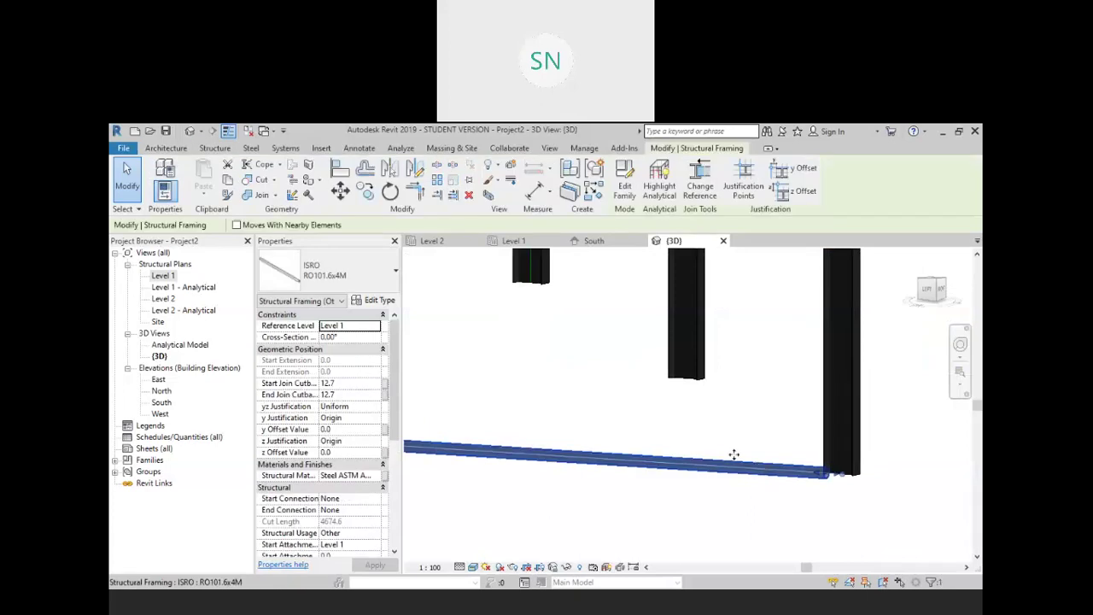
scroll(732, 456, down, 2)
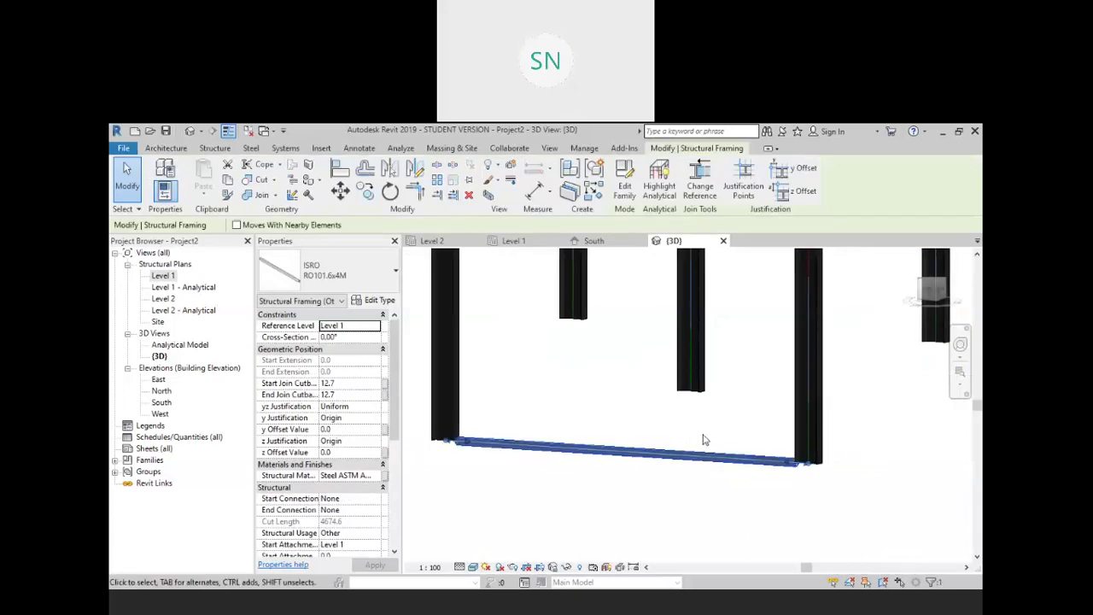
key(Delete)
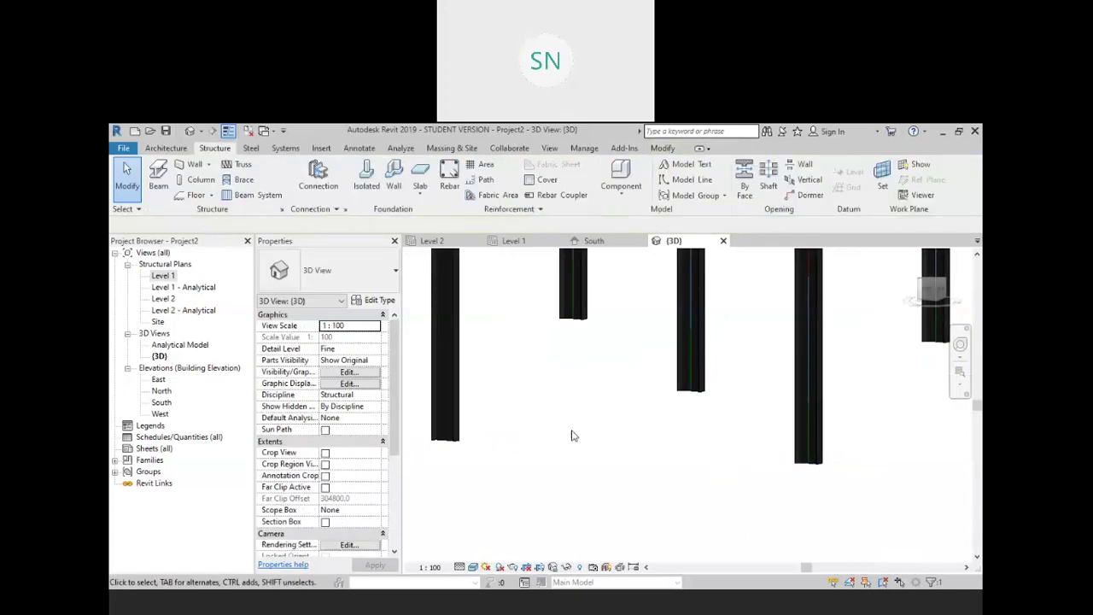
middle_drag(572, 432, 602, 467)
scroll(523, 417, down, 1)
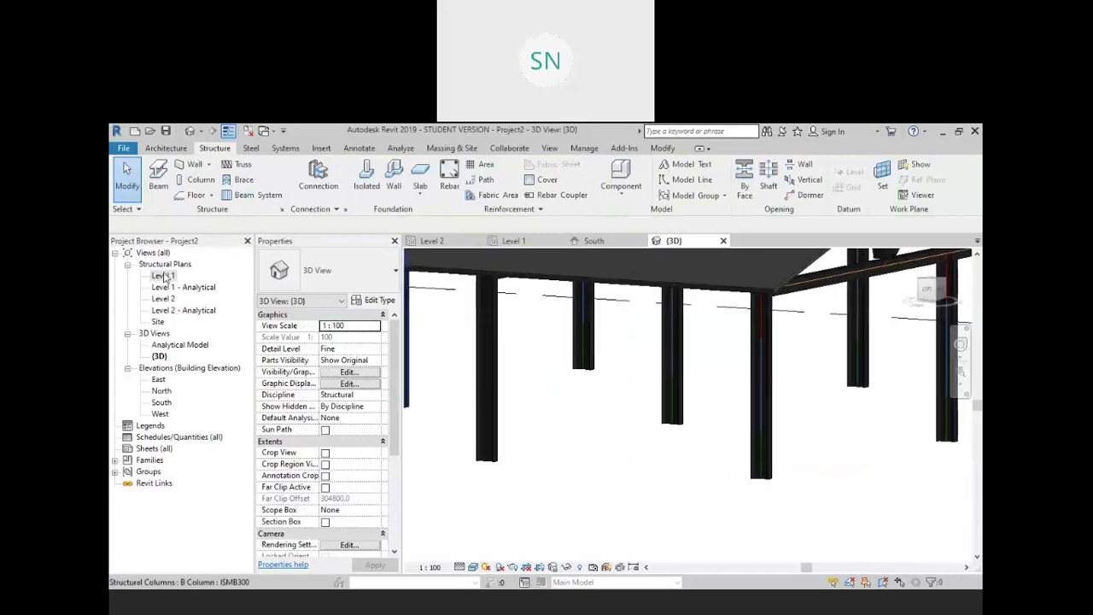
Set up another brace in the Level 1 plan, starting at Level 1 offset 300 and ending at Level 2 offset -300
double_click(164, 276)
middle_drag(647, 387, 579, 381)
click(240, 179)
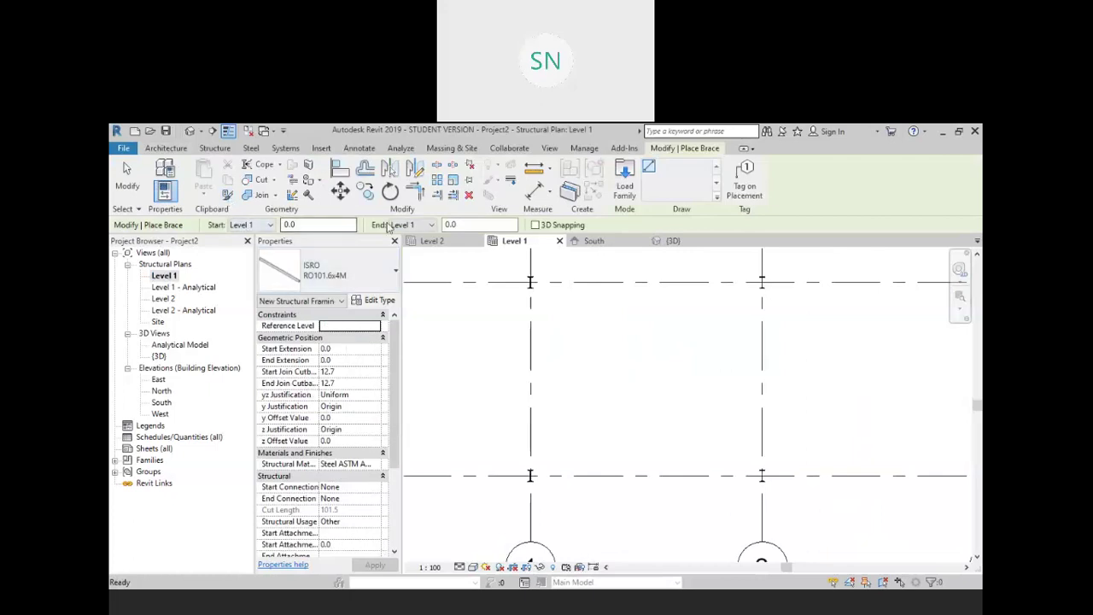
click(431, 224)
click(408, 244)
click(318, 224)
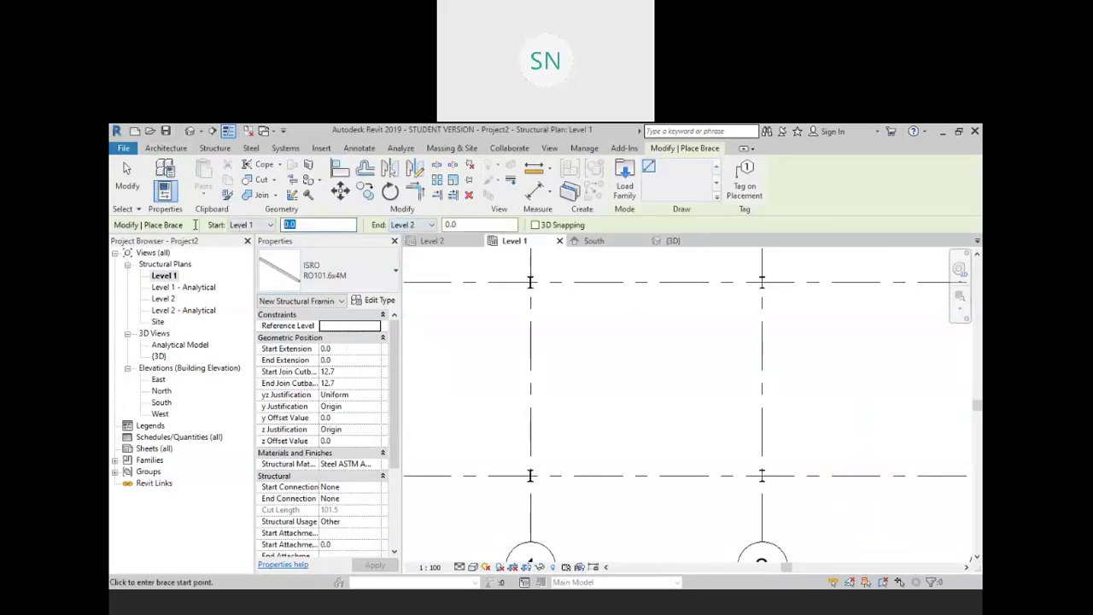
text(300)
key(Tab)
text(-300)
Place the brace along grid 1 from the column at grid B to the column at grid A
click(529, 283)
click(529, 475)
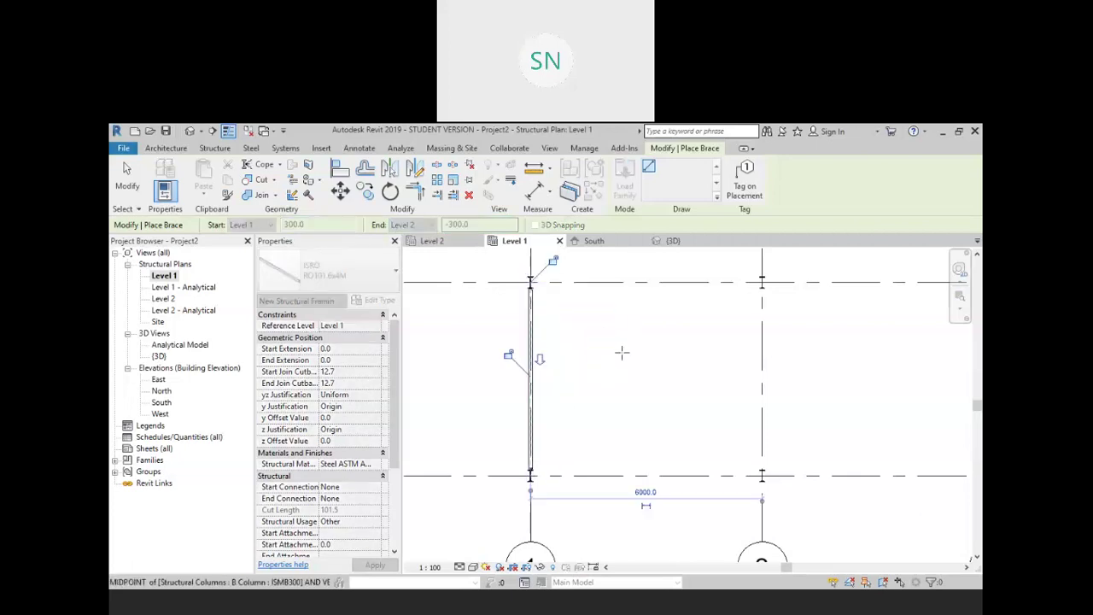
right_click(621, 353)
right_click(641, 359)
click(662, 367)
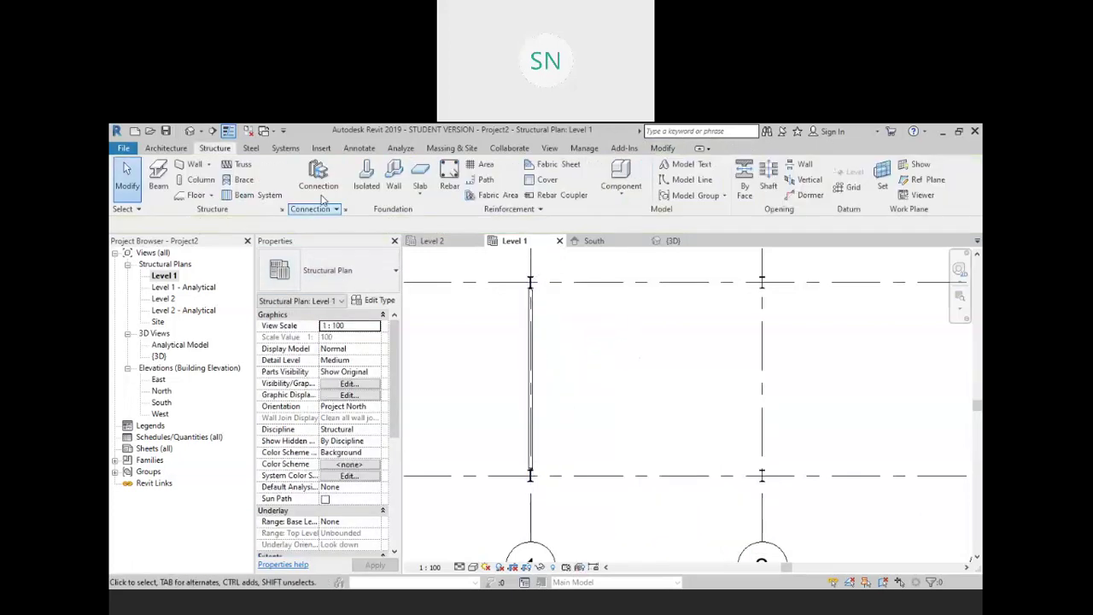
Examine the upper end of the inclined brace at the corner column in the 3D view
click(672, 241)
shift+middle_drag(620, 455, 704, 340)
scroll(775, 358, up, 5)
scroll(559, 407, down, 2)
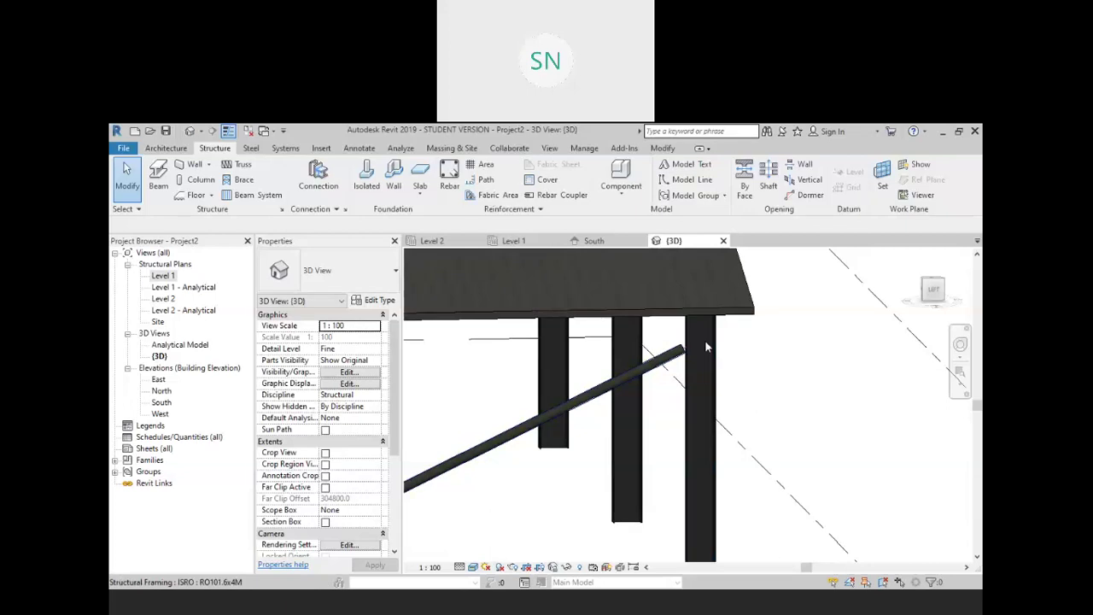
Add a generic structural connection between the corner column and the upper end of the inclined brace
scroll(627, 444, up, 3)
shift+middle_drag(626, 444, 610, 373)
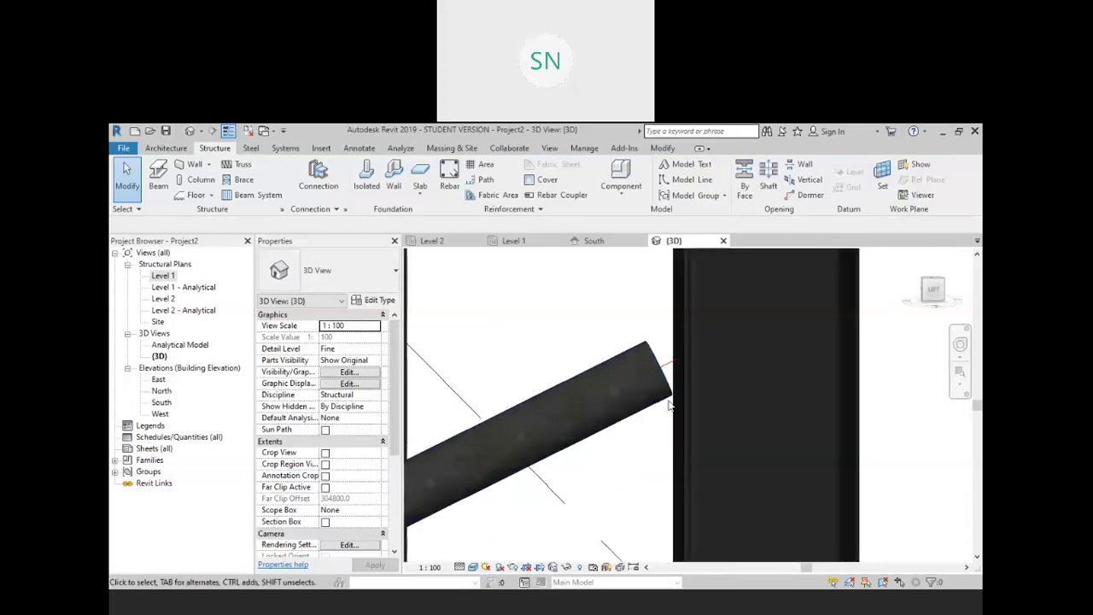
scroll(670, 406, down, 2)
shift+middle_drag(671, 406, 633, 398)
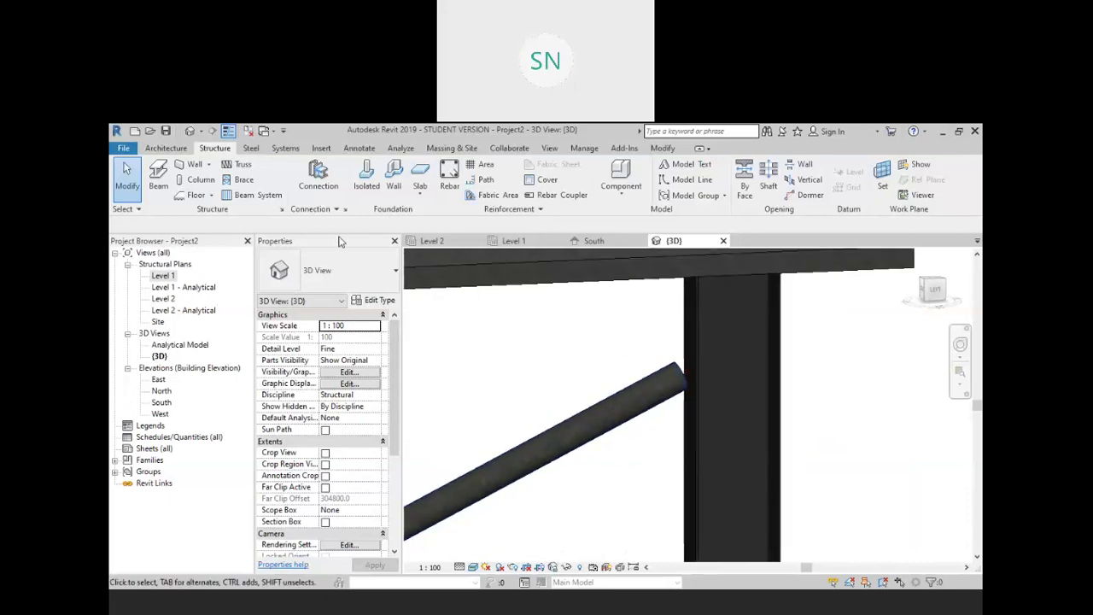
click(318, 186)
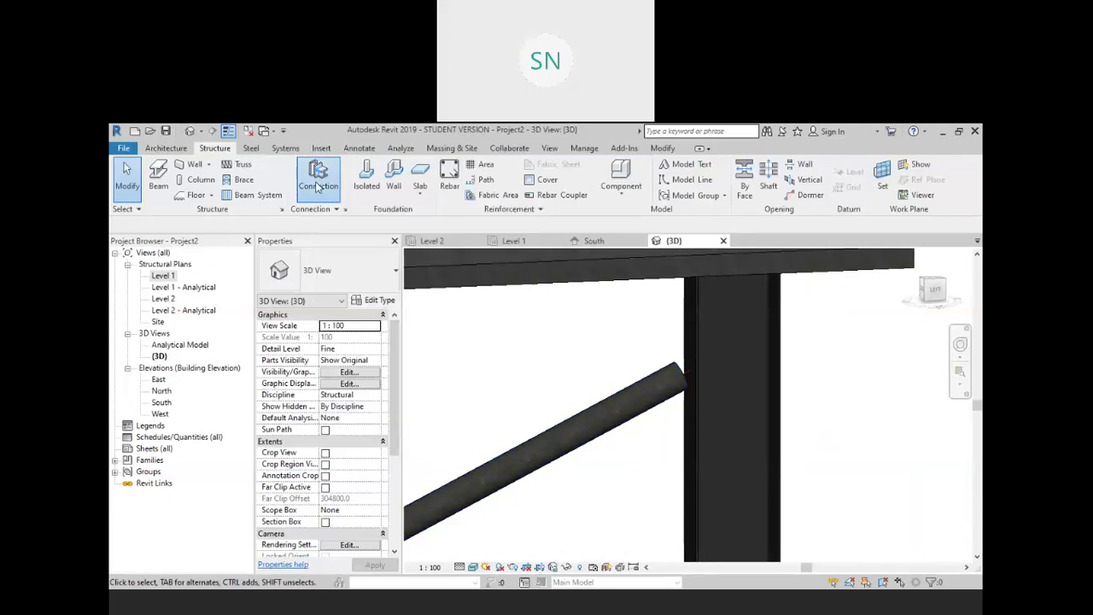
drag(837, 483, 619, 342)
key(Return)
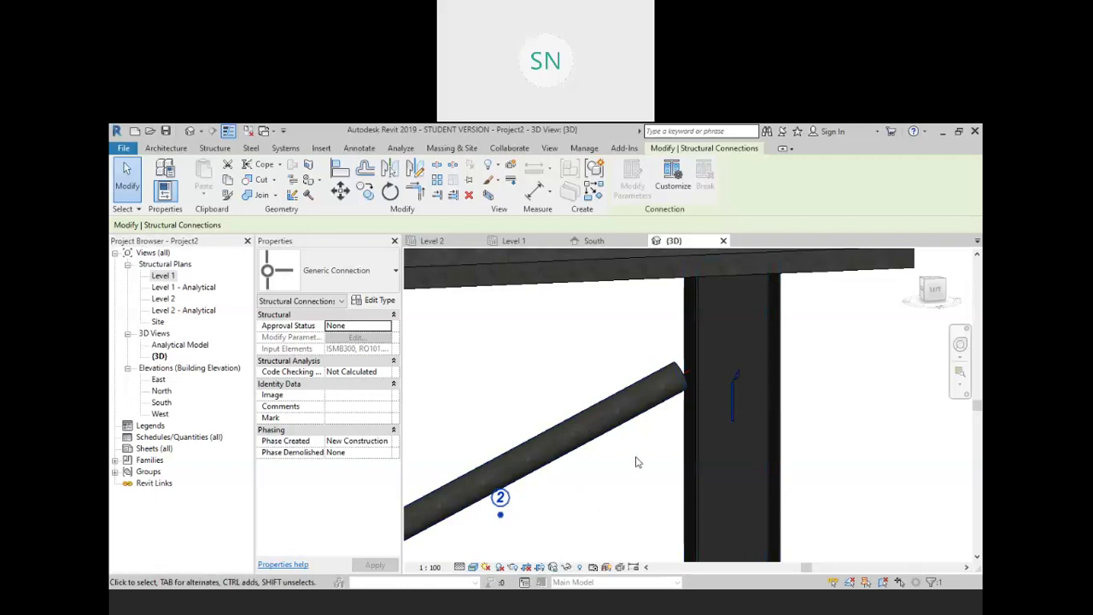
click(385, 273)
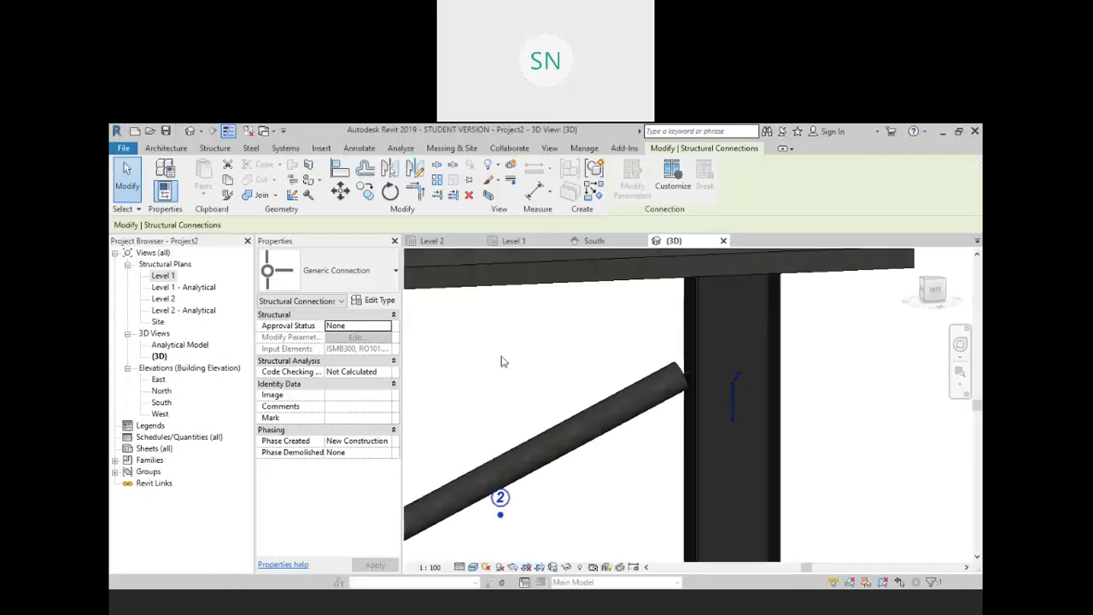
key(Escape)
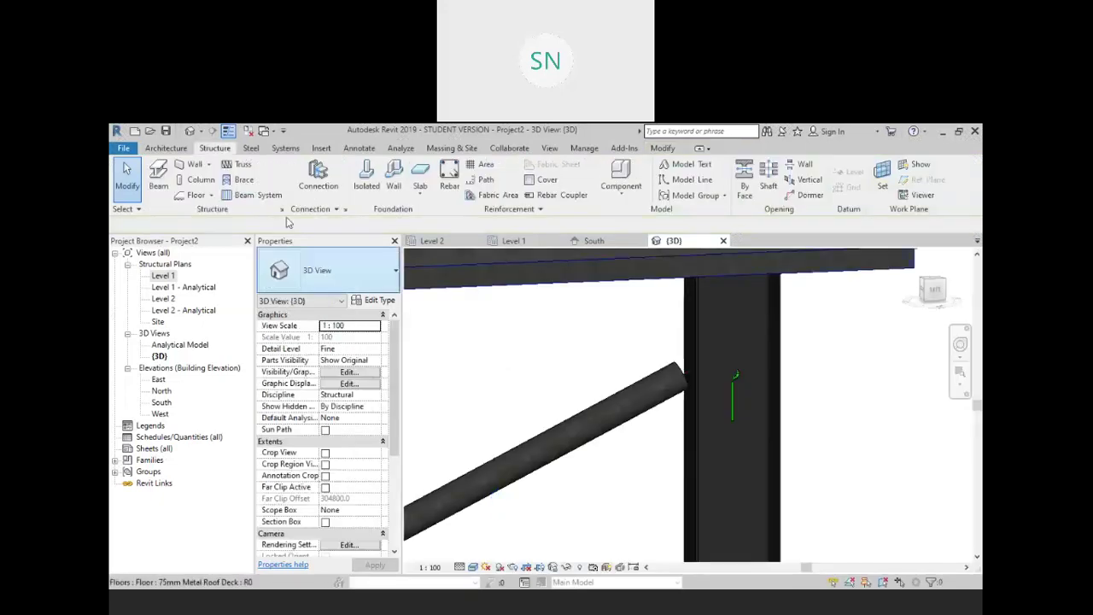
Save the project to the Desktop as Project2
click(166, 130)
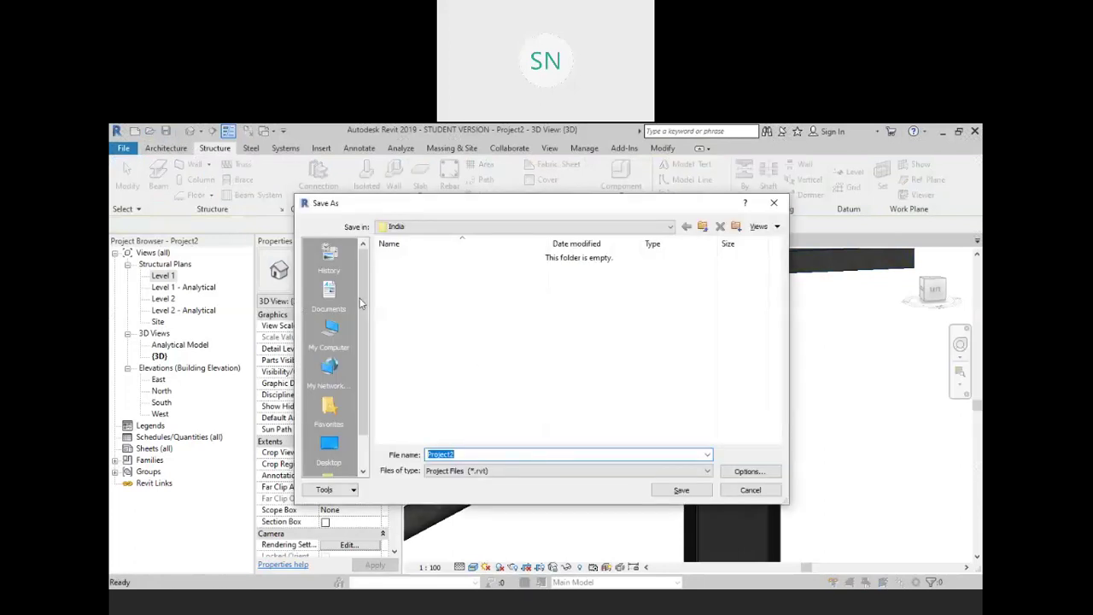
click(331, 333)
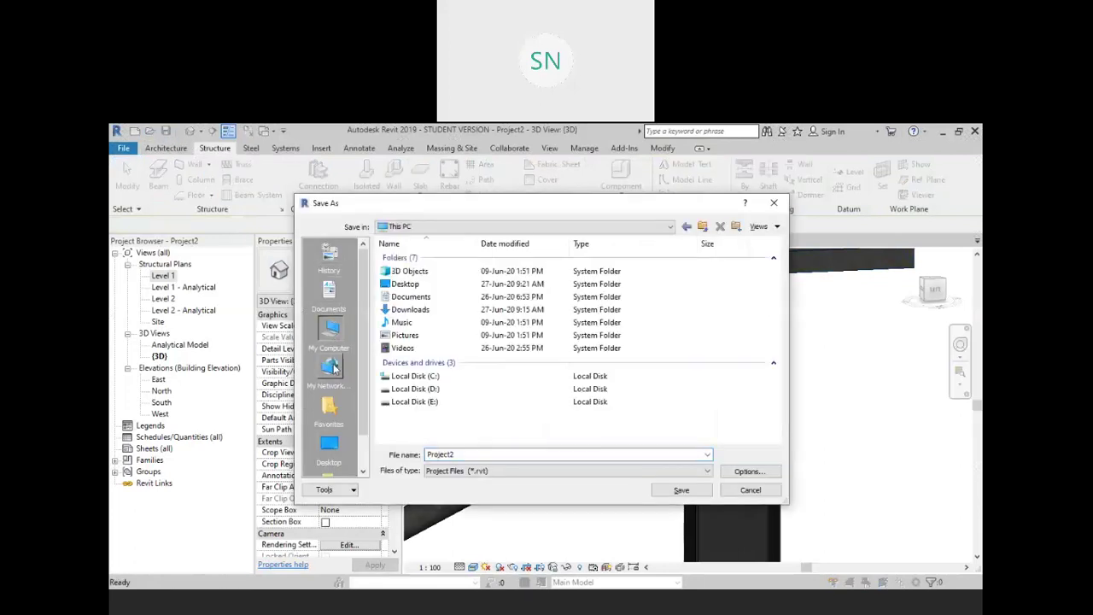
click(329, 444)
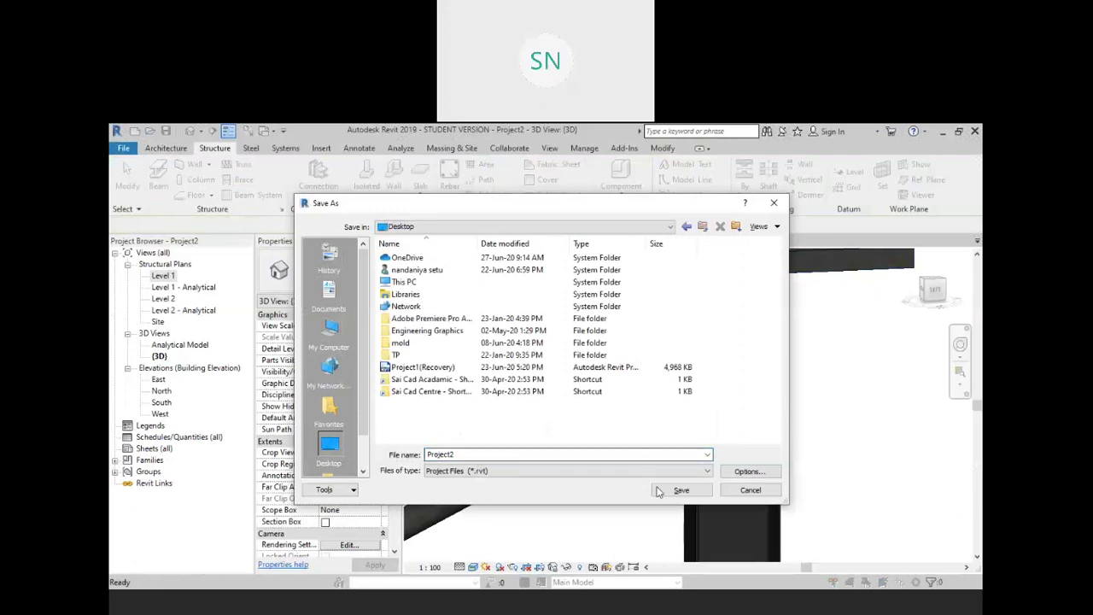
click(691, 490)
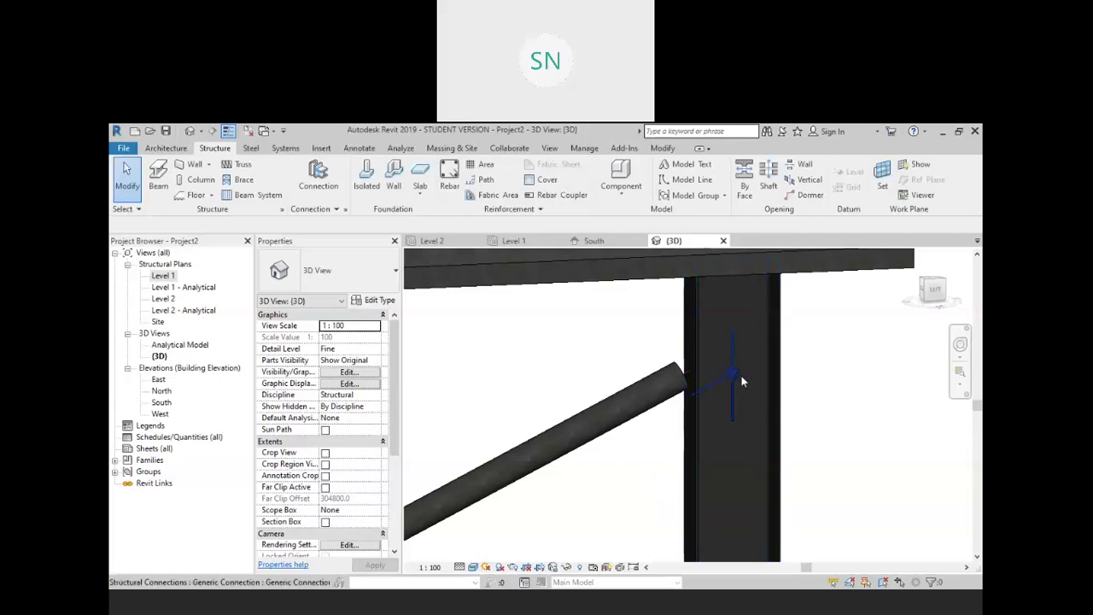
click(741, 376)
click(361, 270)
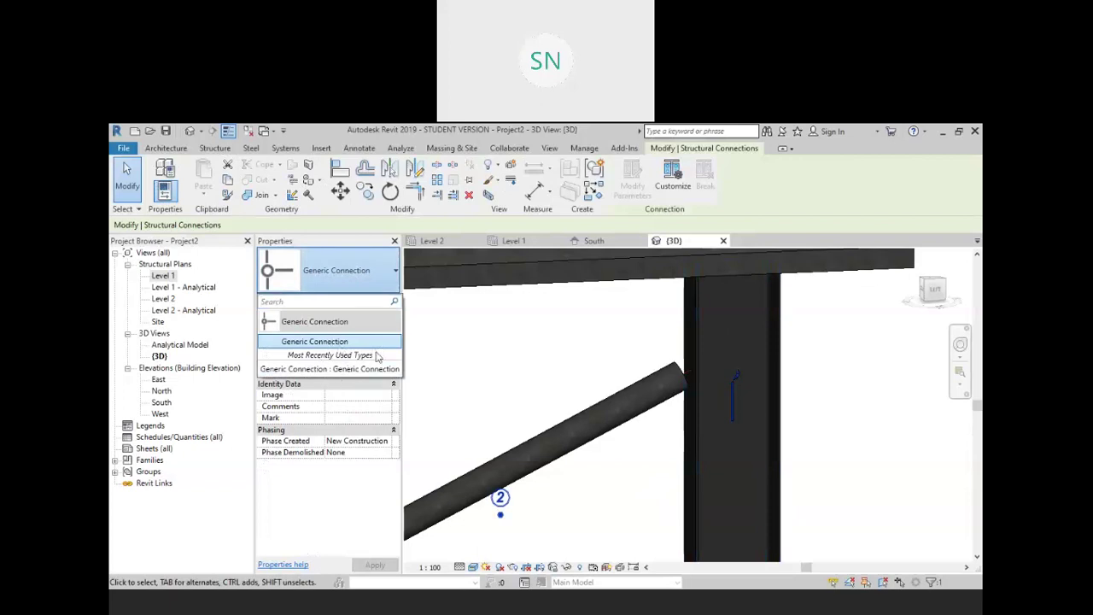
click(469, 359)
click(477, 356)
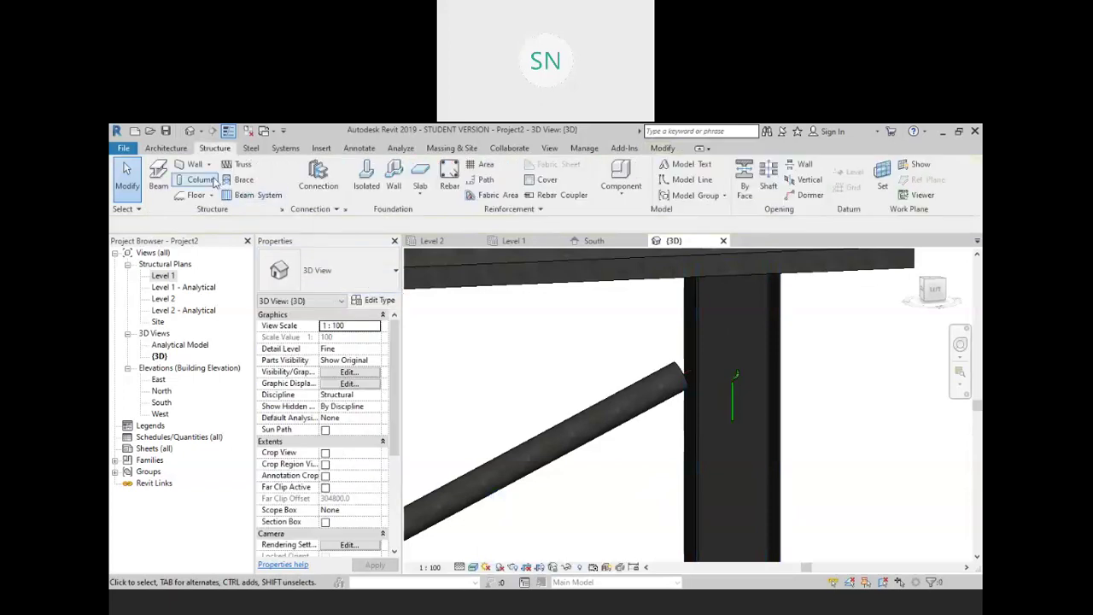
Load all available steel connections into the project through the Structural Connection Settings
click(250, 149)
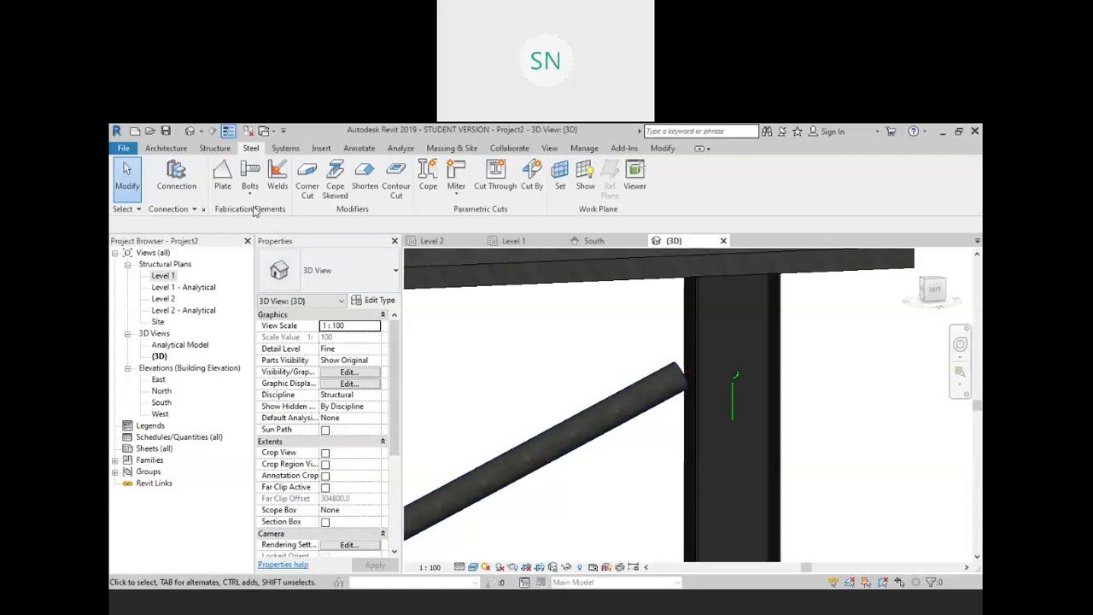
click(204, 210)
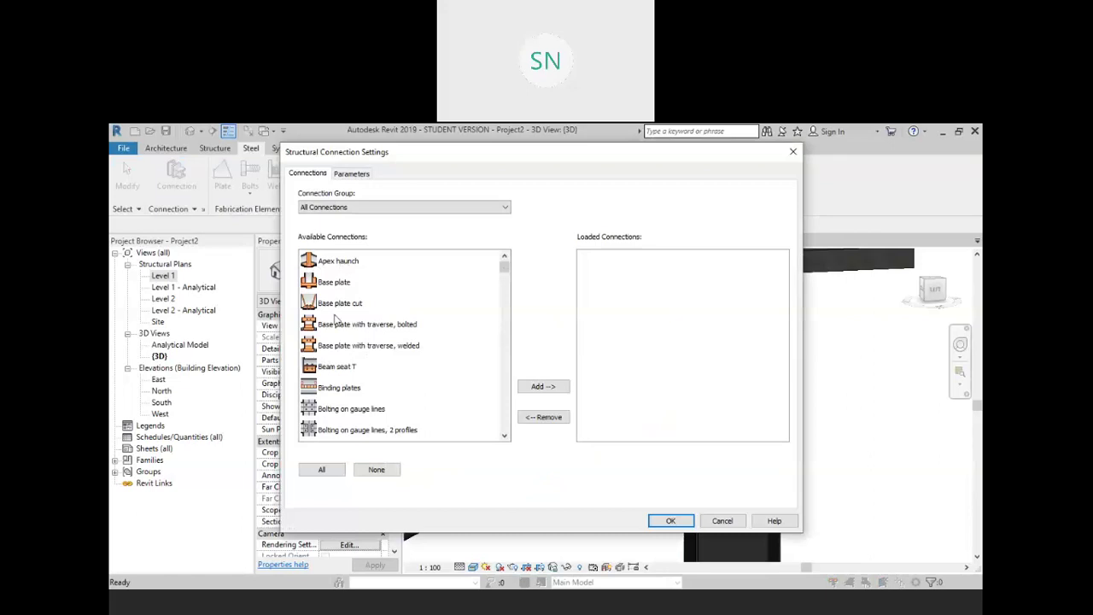
scroll(358, 376, down, 4)
scroll(356, 382, up, 5)
click(322, 470)
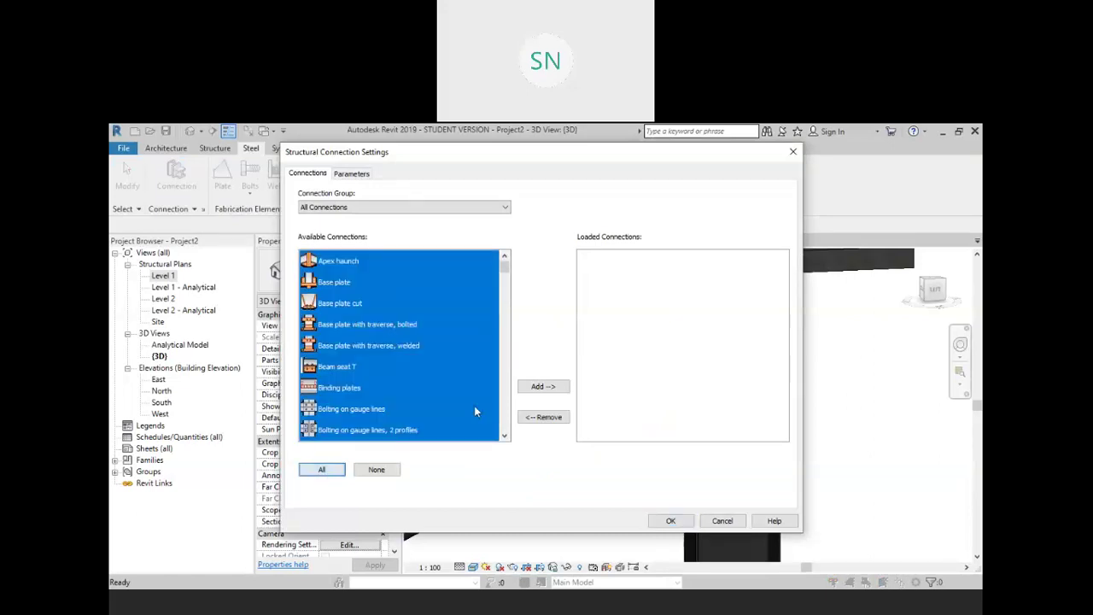
click(540, 387)
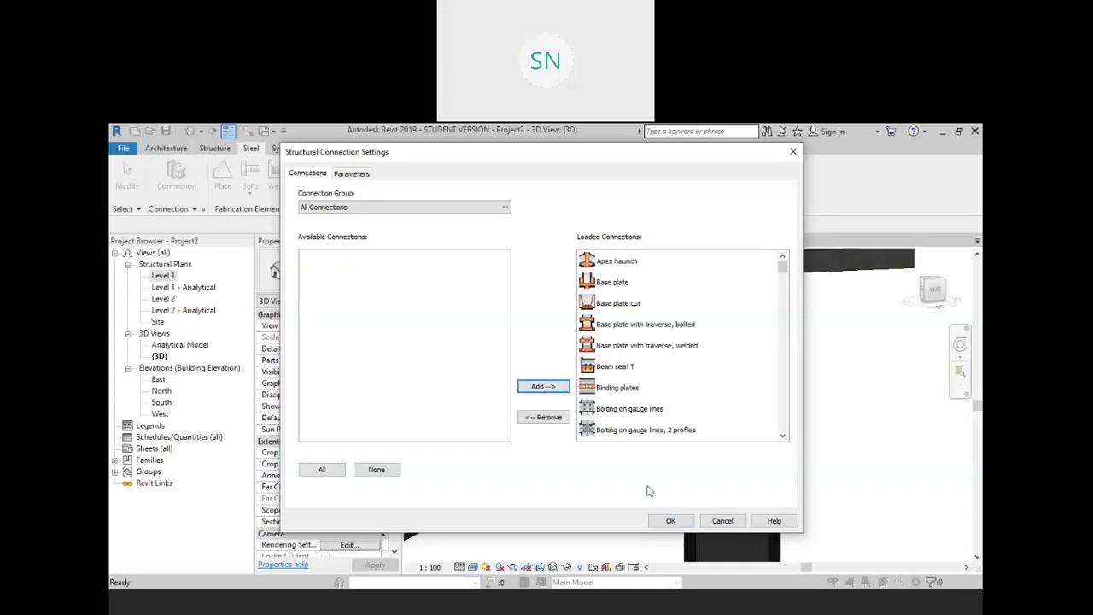
click(669, 521)
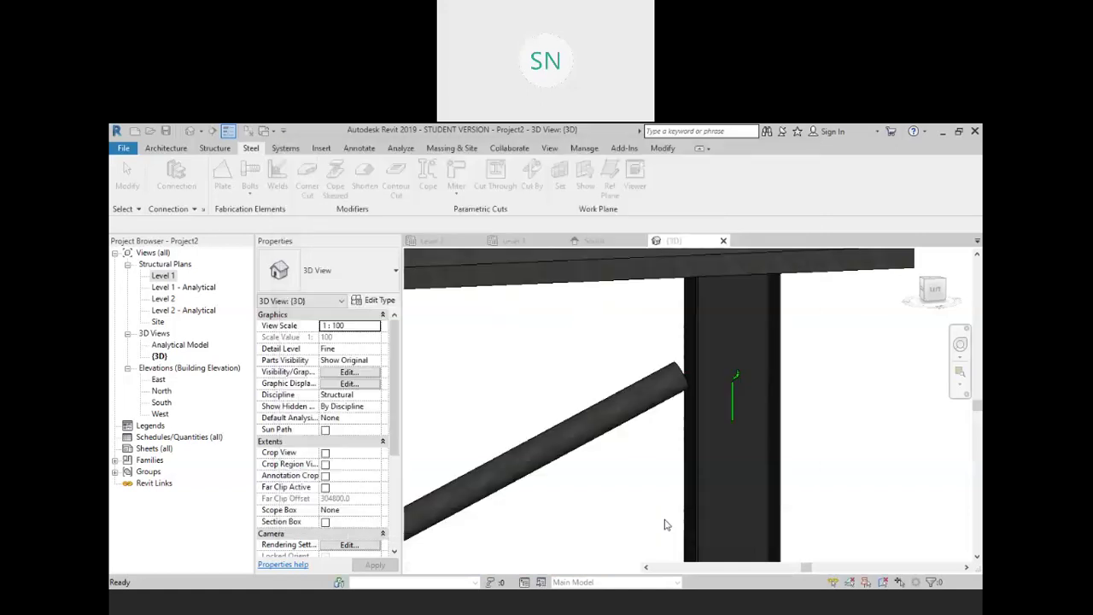
Change the generic connection between the brace and the corner column to the type Tube connection with sandwich plates
click(739, 378)
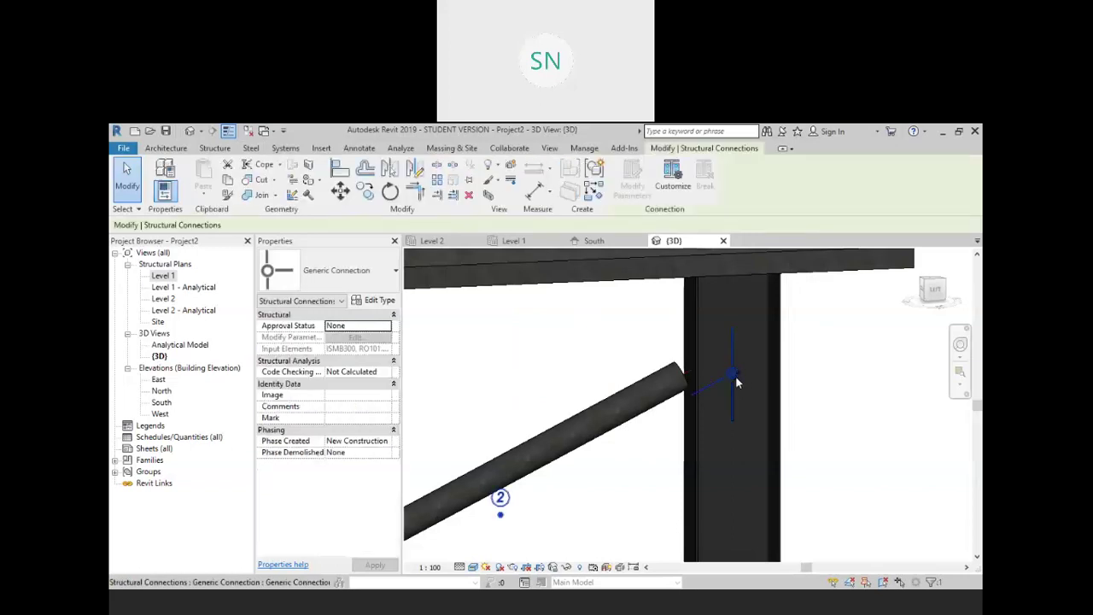
click(314, 286)
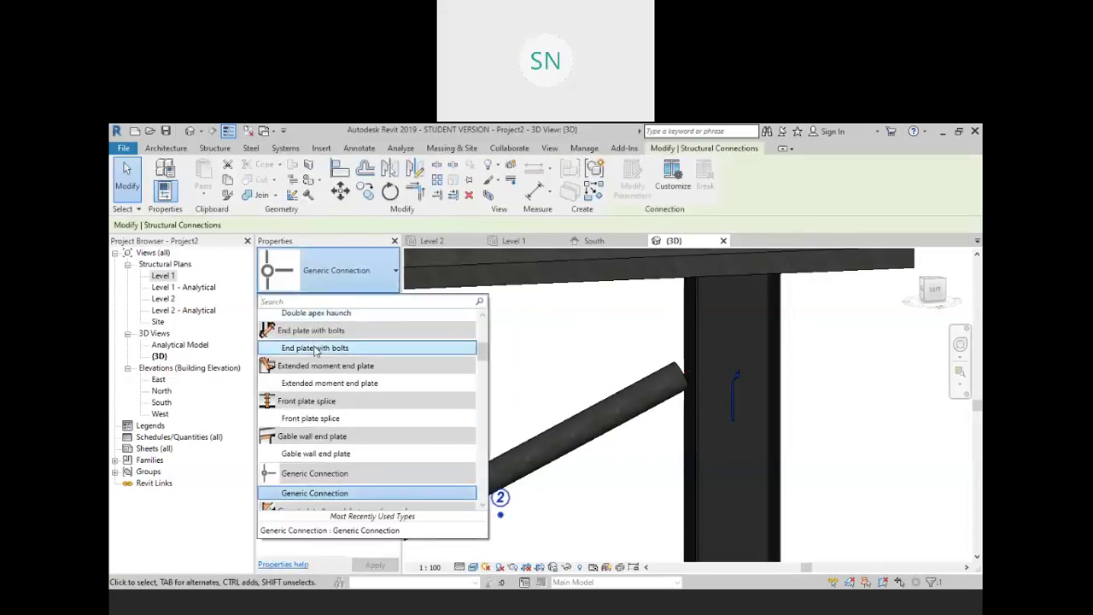
mouse_move(315, 350)
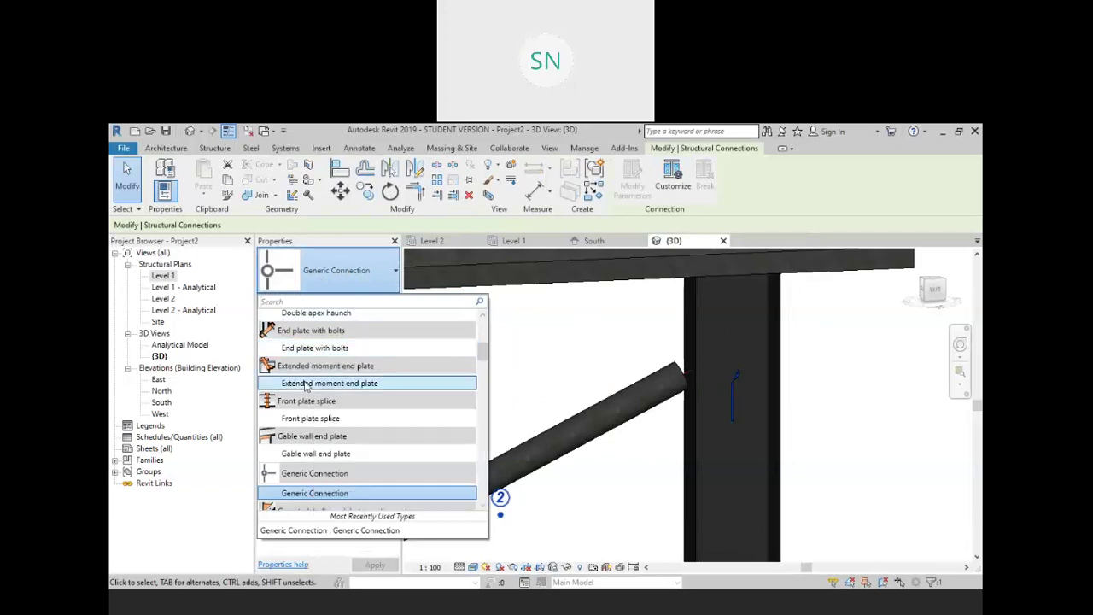
scroll(305, 386, down, 2)
scroll(305, 386, down, 2)
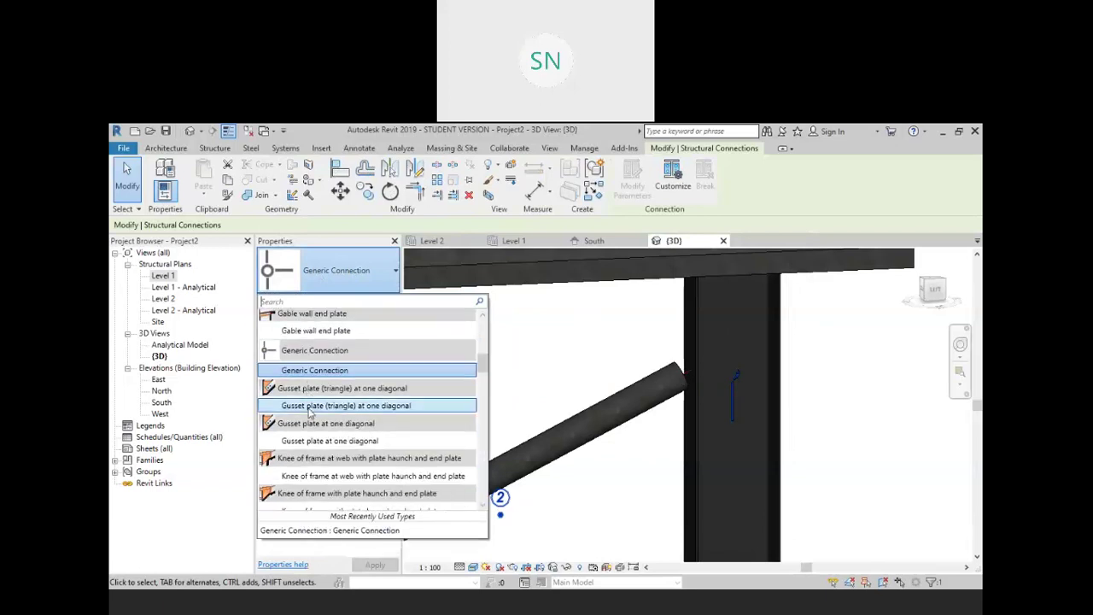
mouse_move(315, 407)
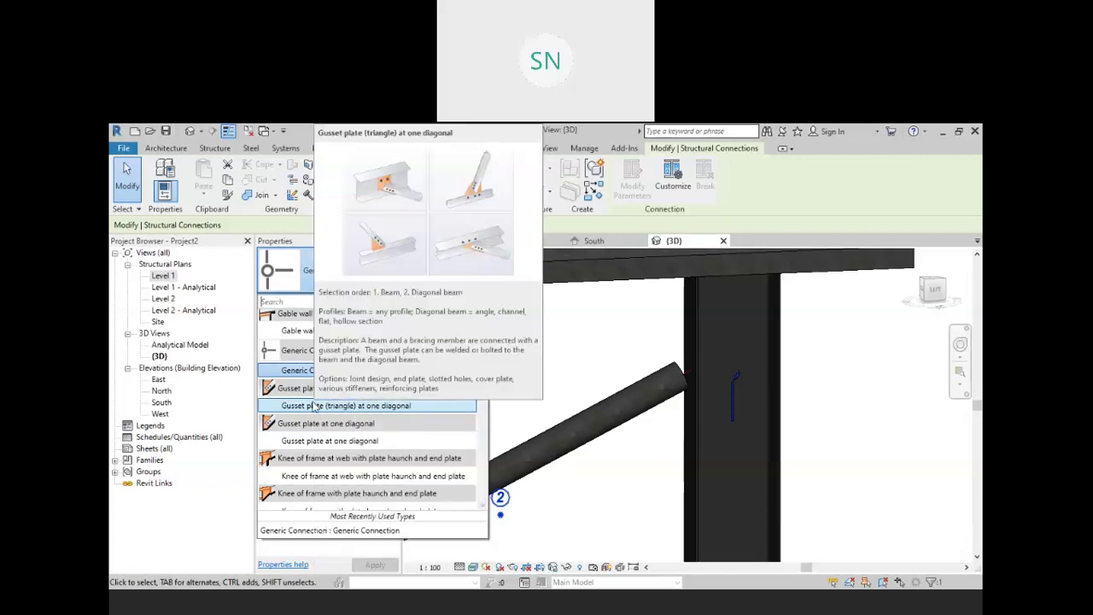
mouse_move(304, 442)
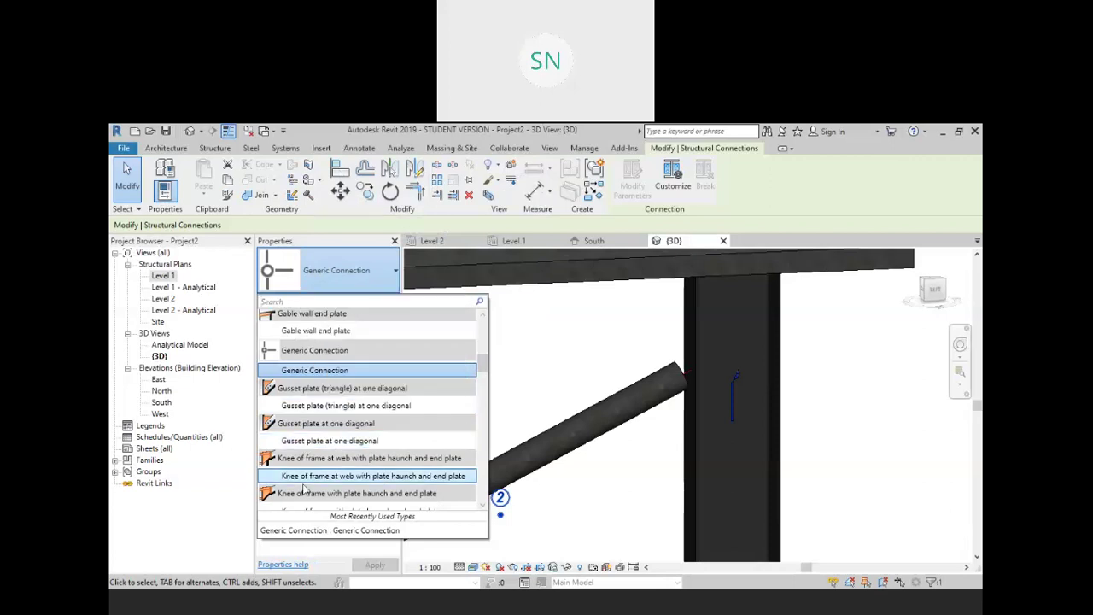
scroll(304, 488, down, 5)
mouse_move(319, 373)
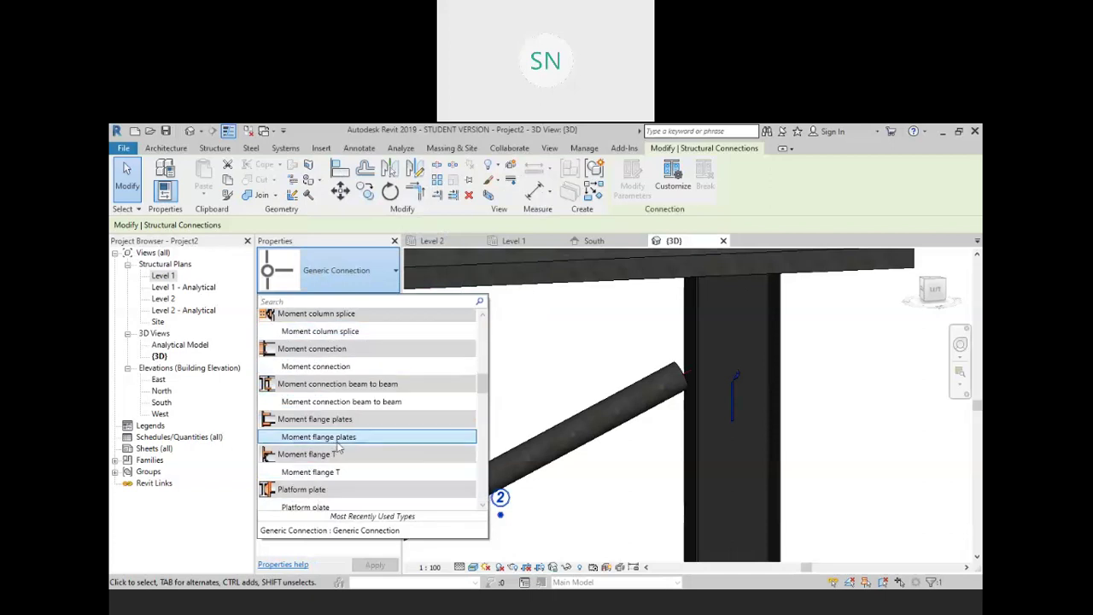
scroll(338, 451, down, 5)
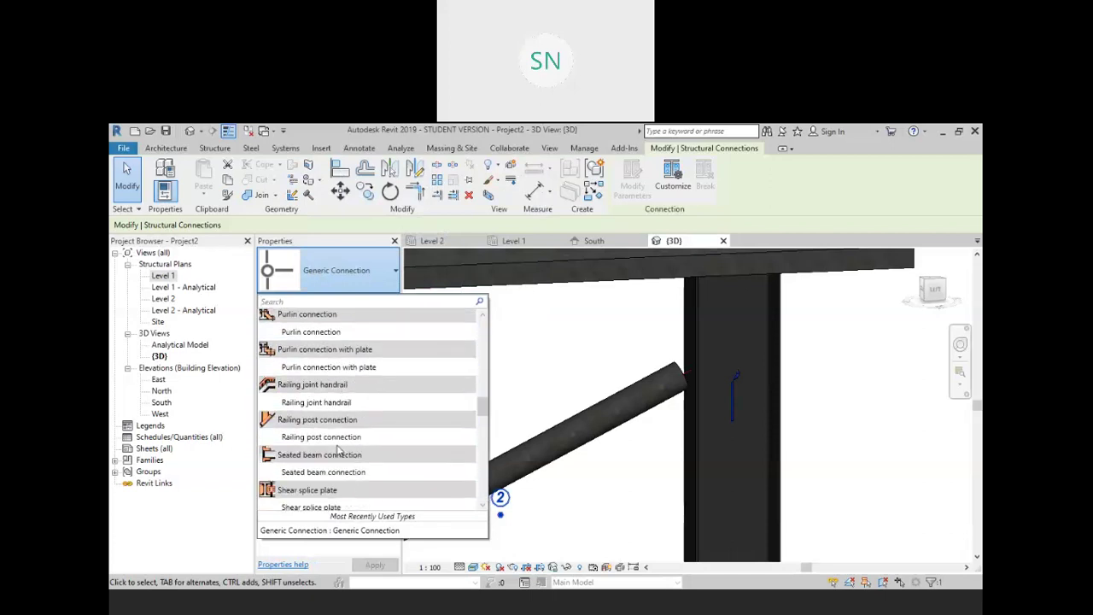
mouse_move(324, 477)
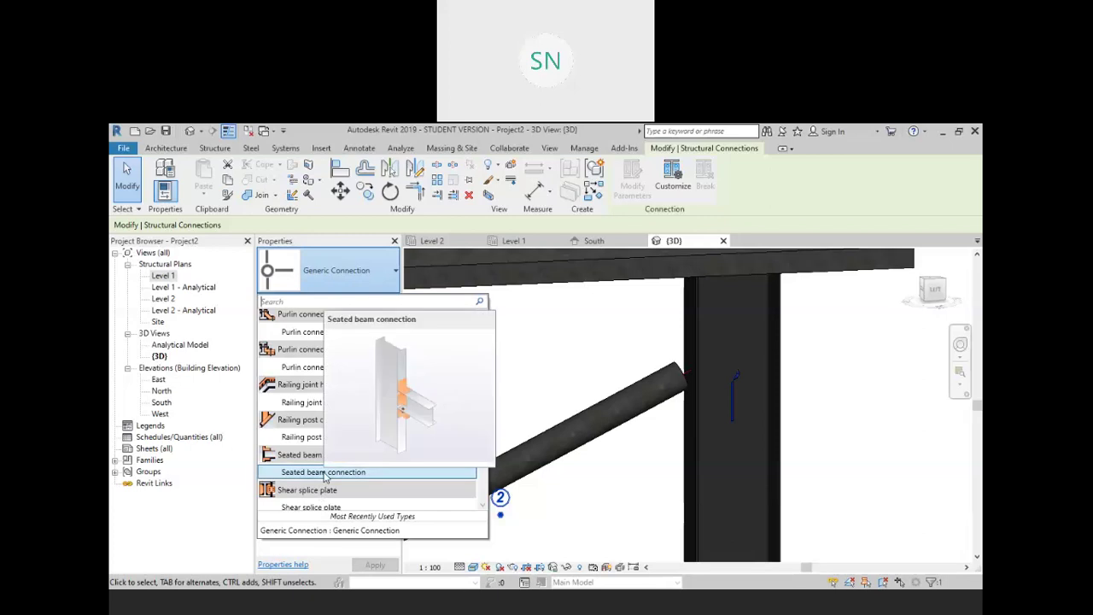
scroll(324, 474, down, 3)
scroll(326, 472, down, 3)
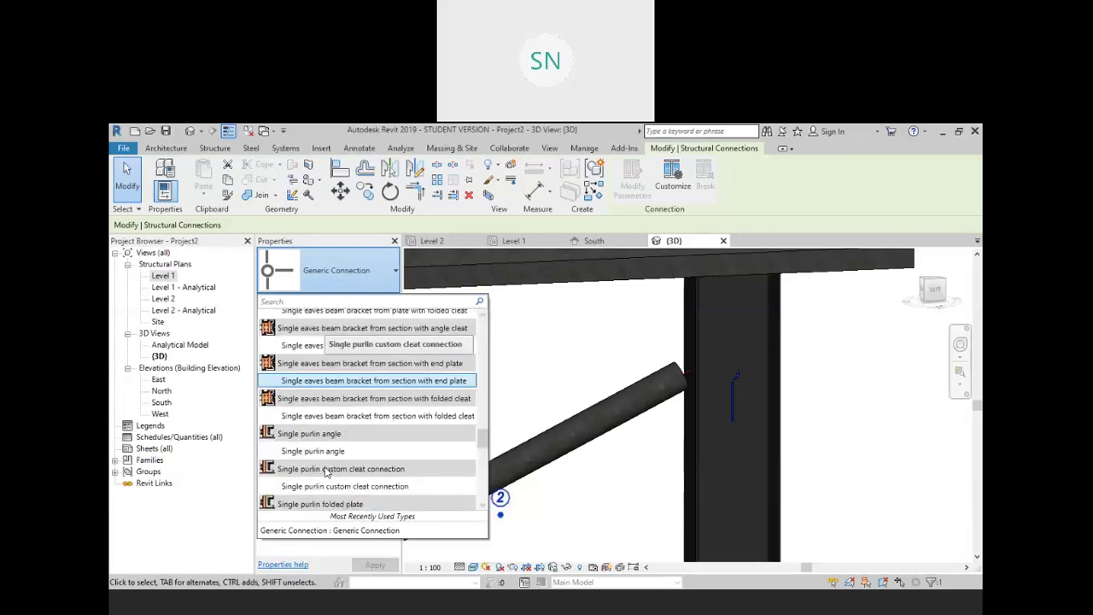
scroll(326, 465, down, 6)
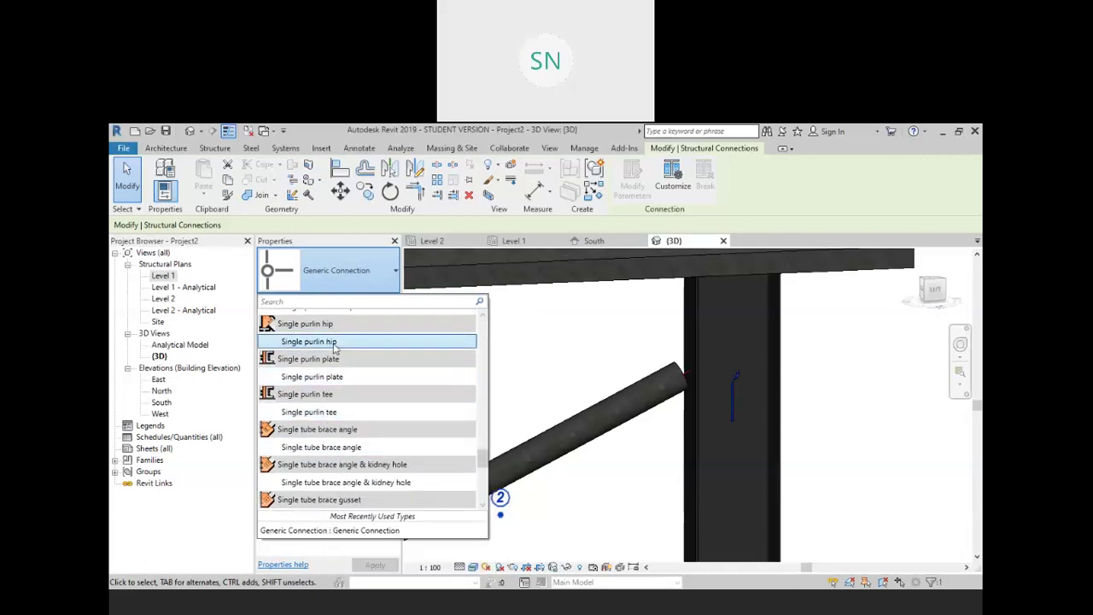
scroll(333, 344, up, 2)
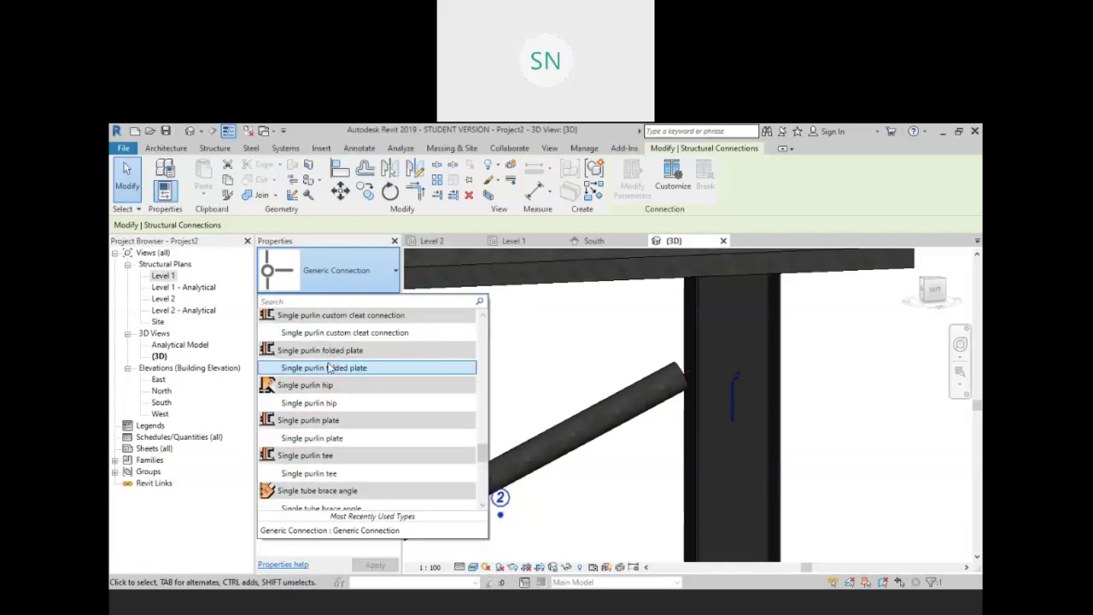
scroll(328, 369, up, 1)
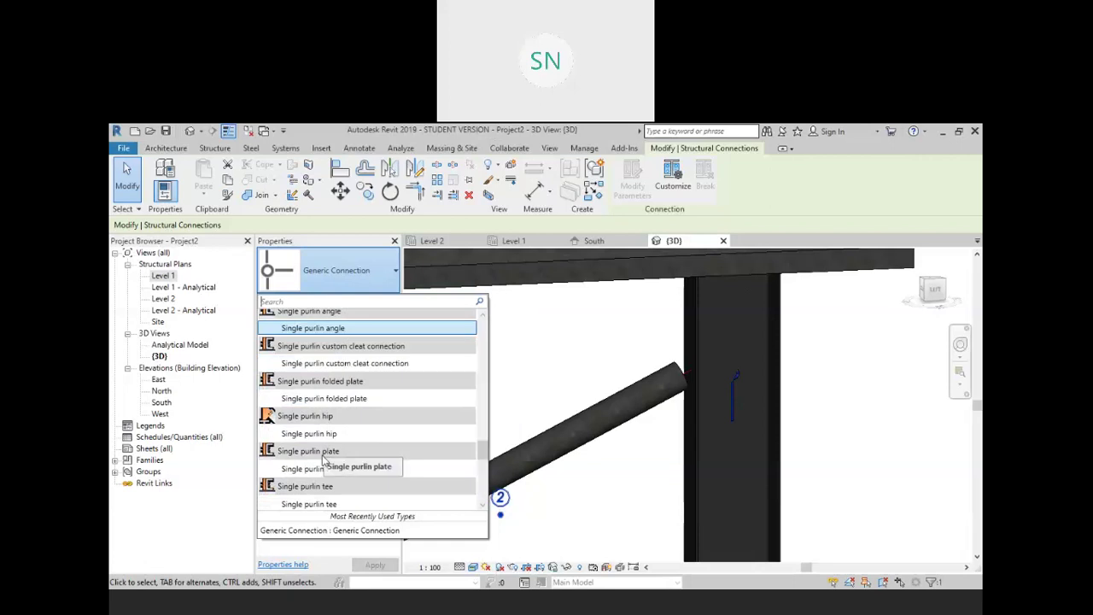
scroll(322, 499, down, 6)
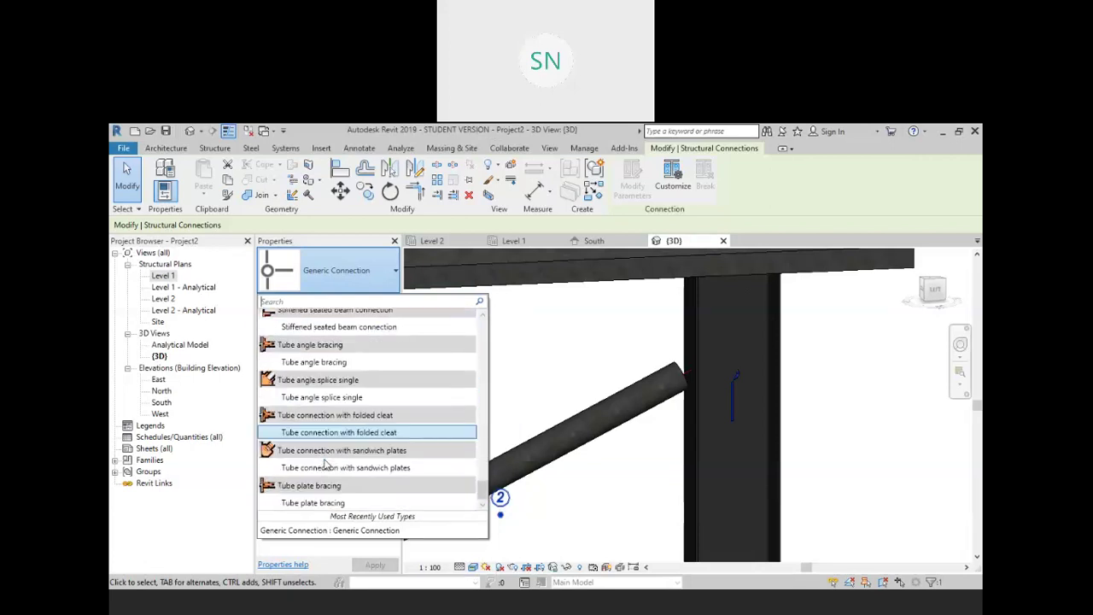
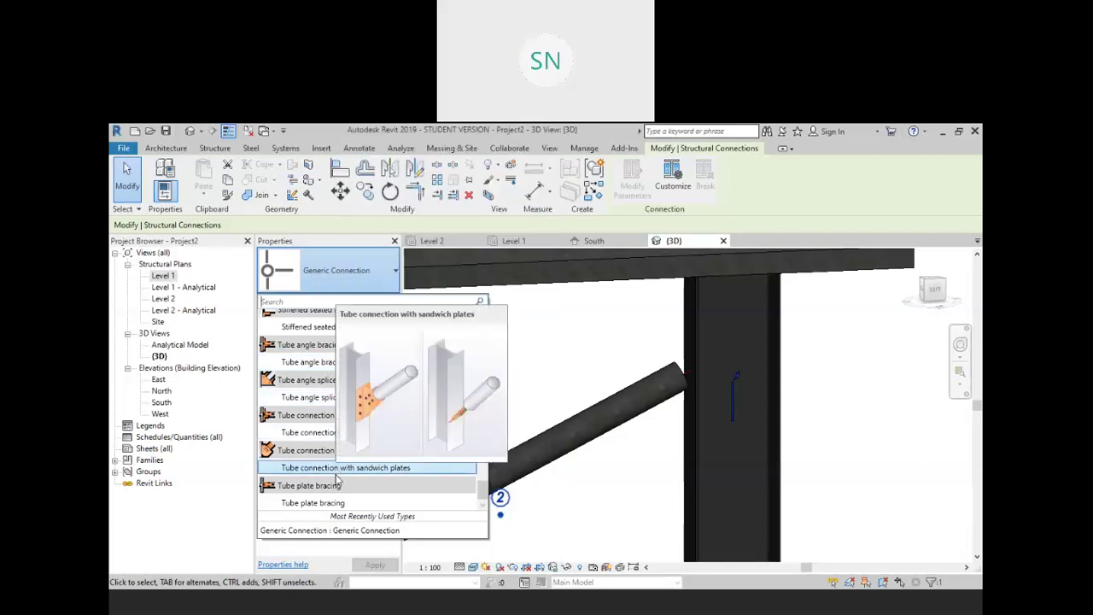
mouse_move(339, 504)
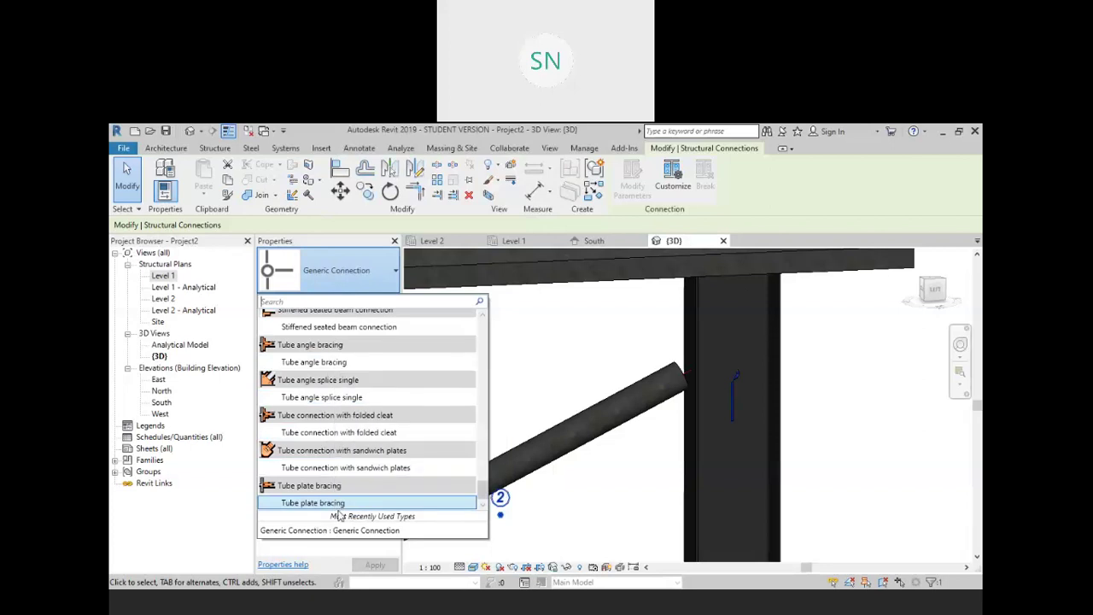
click(350, 468)
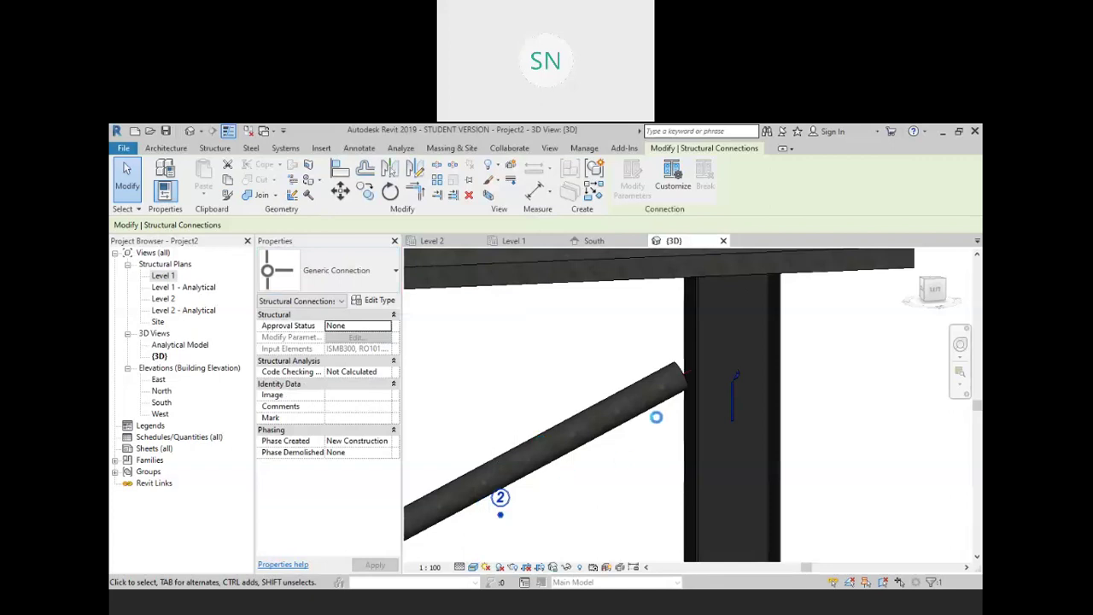
click(636, 467)
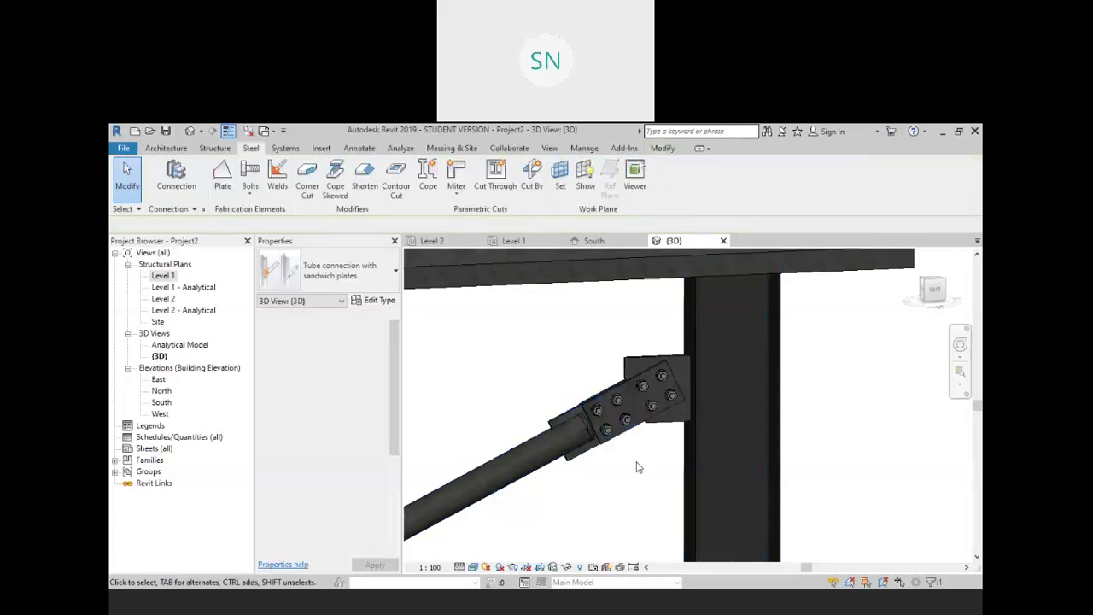
Examine the sandwich-plate connection between the inclined brace and the corner column, including its bolts, plates and the slotted tube end
shift+middle_drag(636, 469, 654, 519)
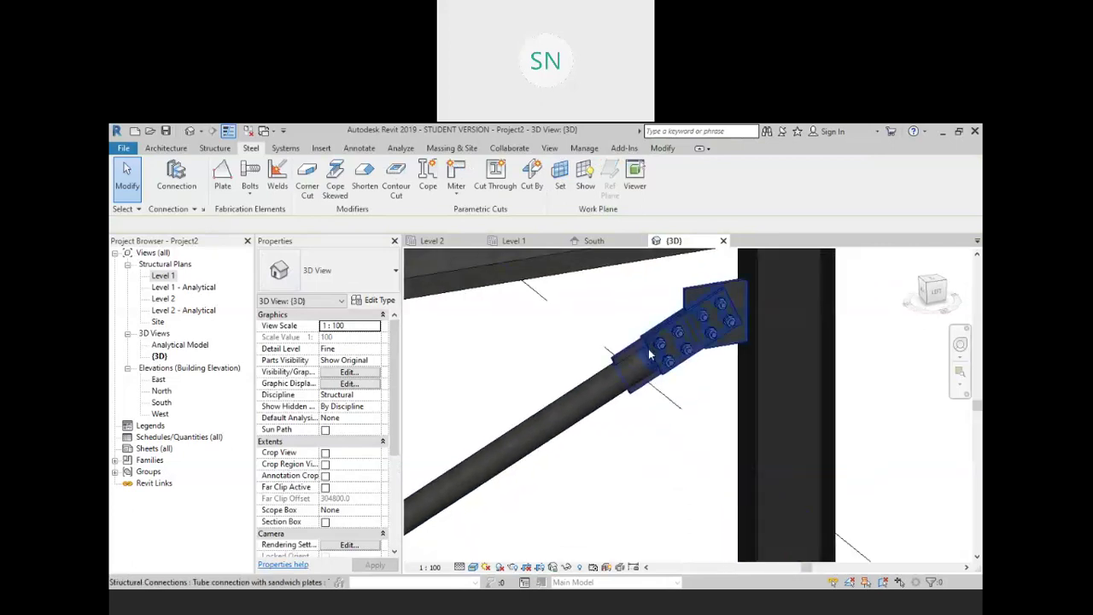
scroll(671, 391, up, 5)
scroll(603, 387, down, 4)
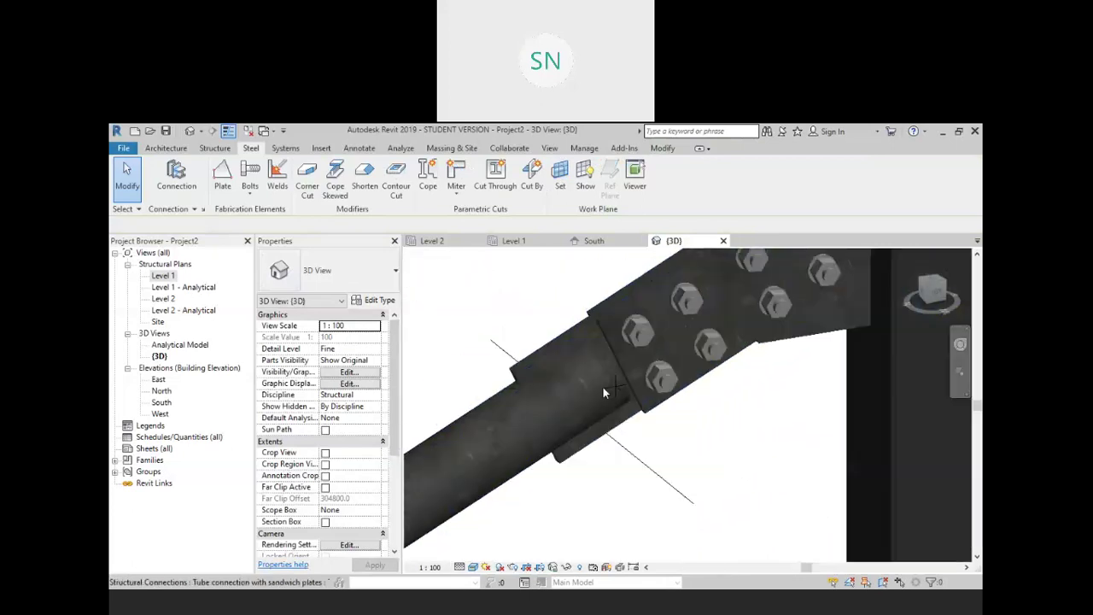
shift+middle_drag(615, 378, 631, 404)
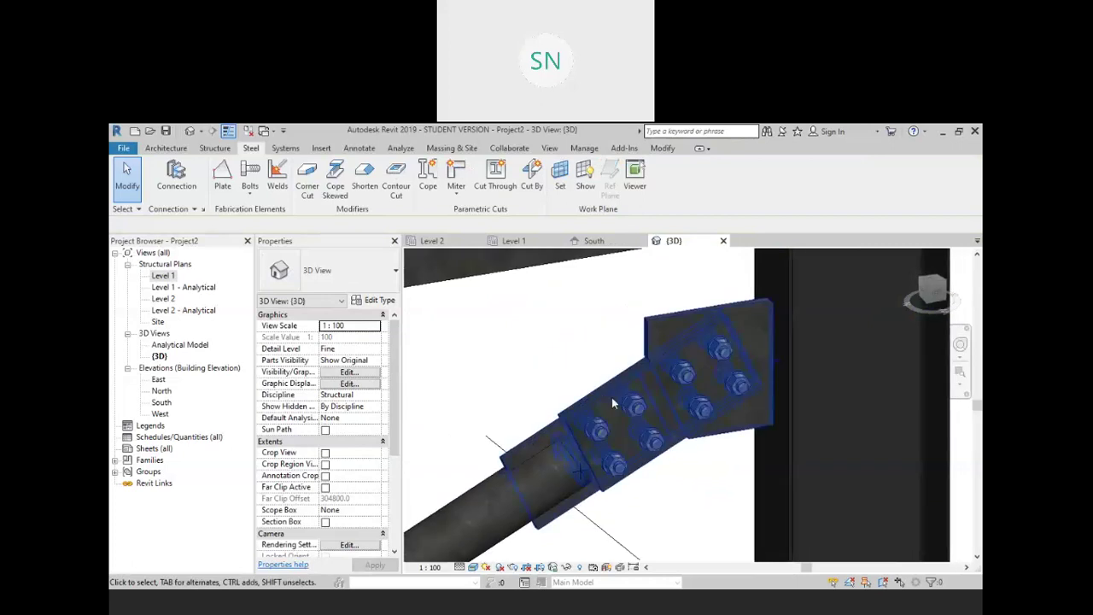
scroll(774, 359, up, 3)
scroll(772, 376, up, 2)
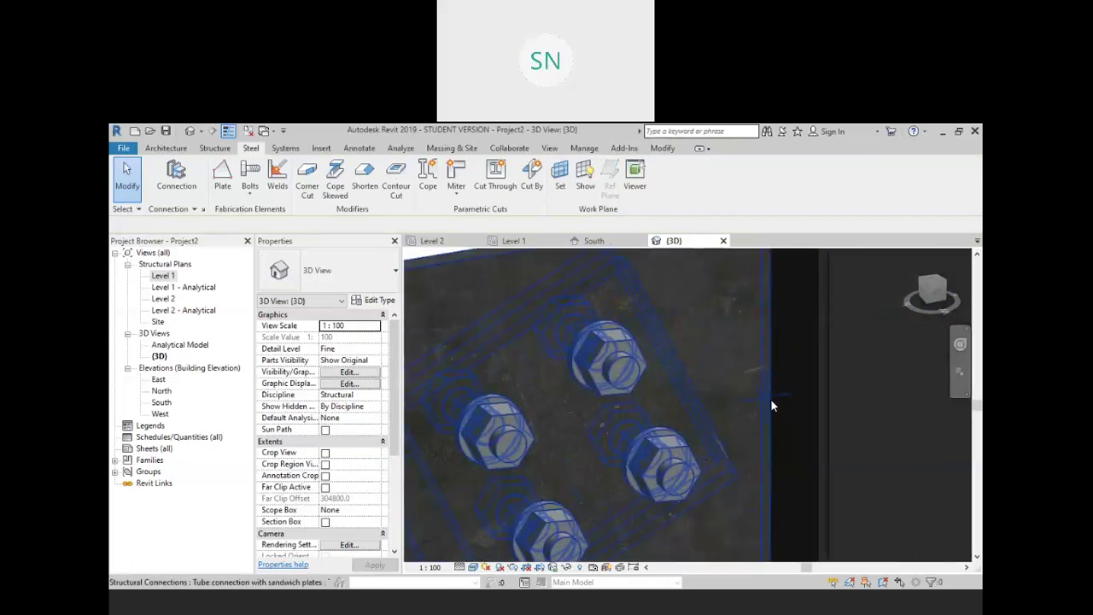
scroll(768, 395, down, 4)
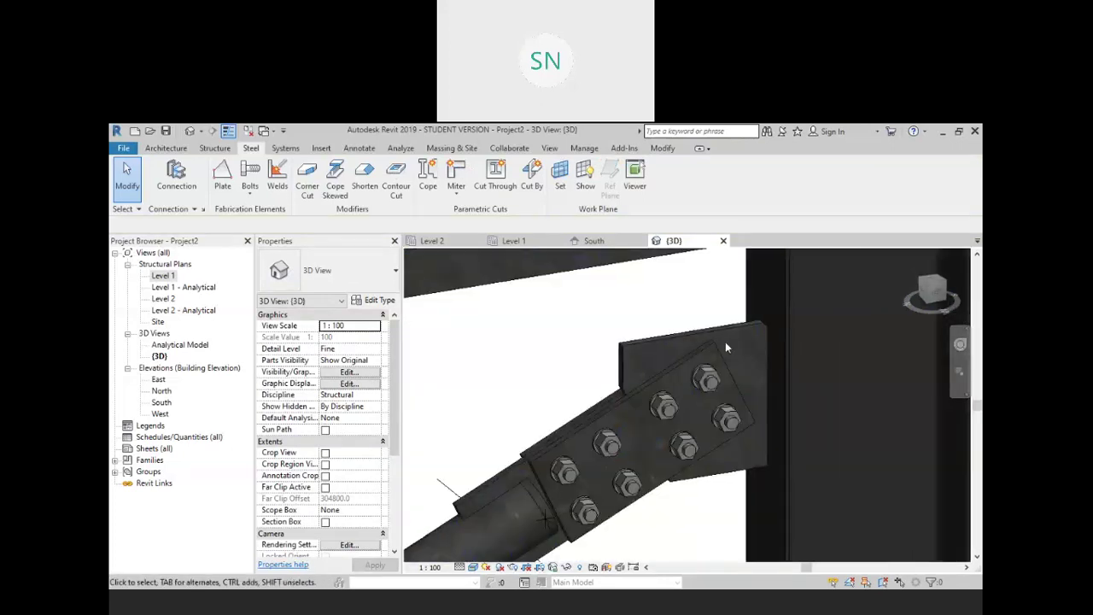
scroll(747, 271, down, 3)
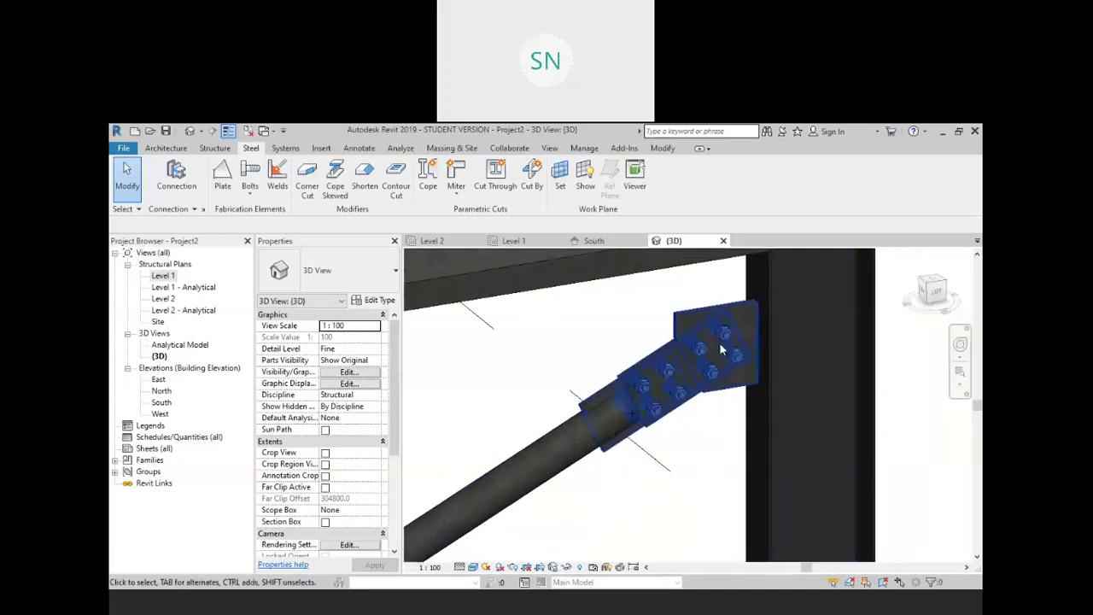
middle_drag(663, 428, 706, 377)
scroll(674, 359, up, 5)
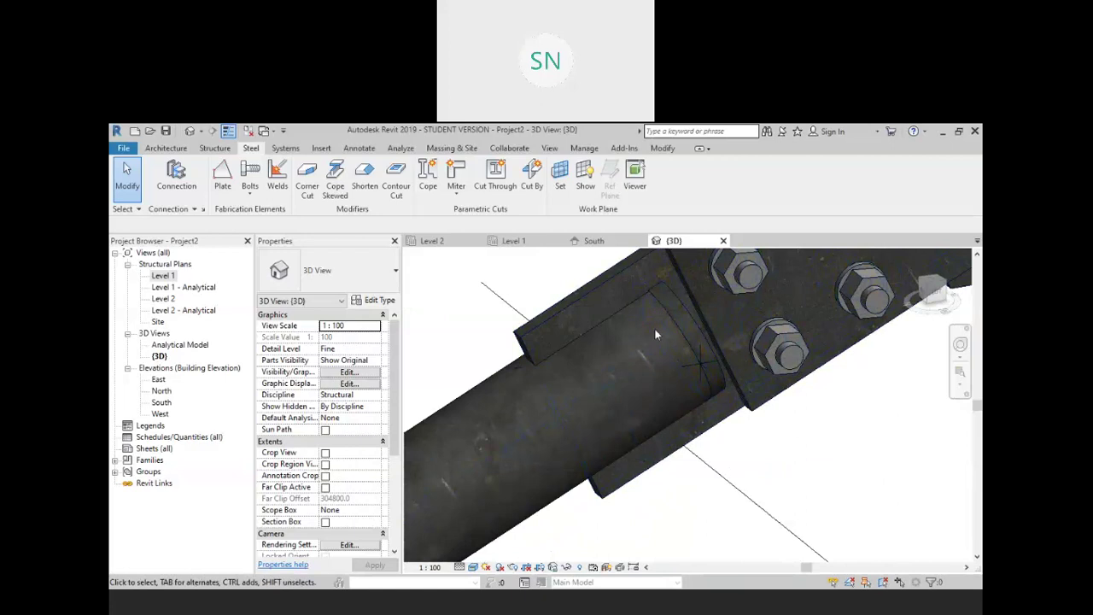
scroll(659, 317, down, 5)
scroll(682, 317, up, 2)
middle_drag(683, 328, 688, 348)
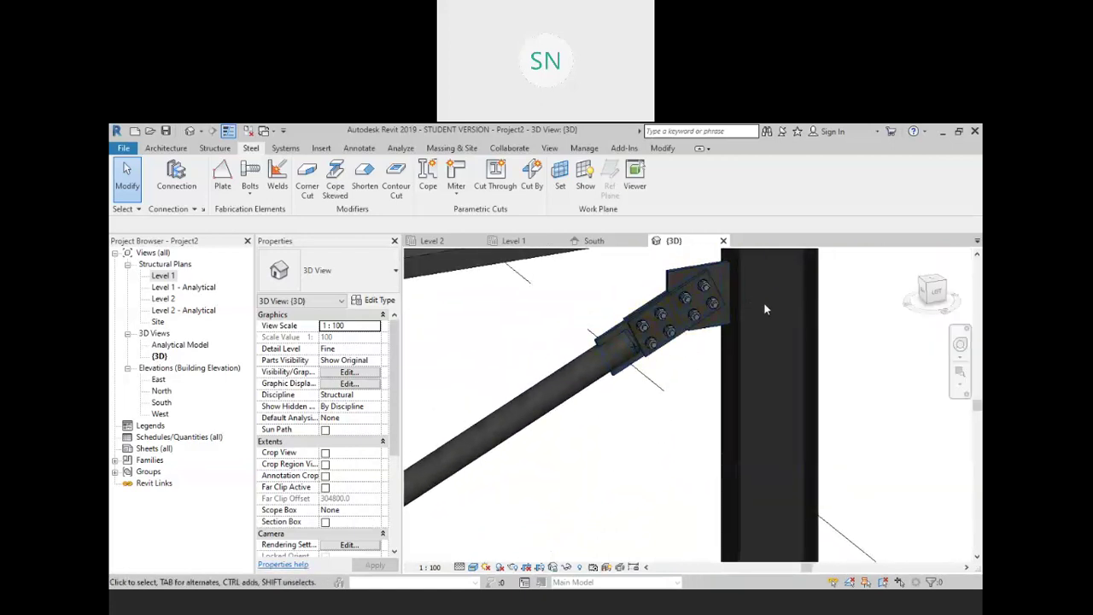
Change the connection at the brace's upper end to the type Tube plate bracing and inspect its plates and bolts
click(716, 322)
click(373, 290)
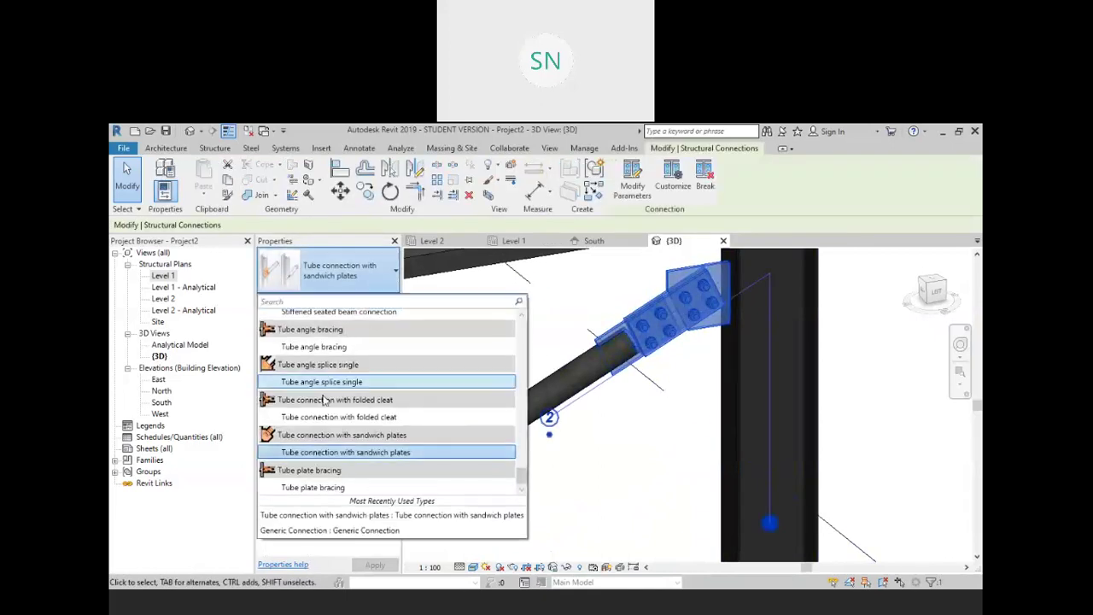
click(313, 495)
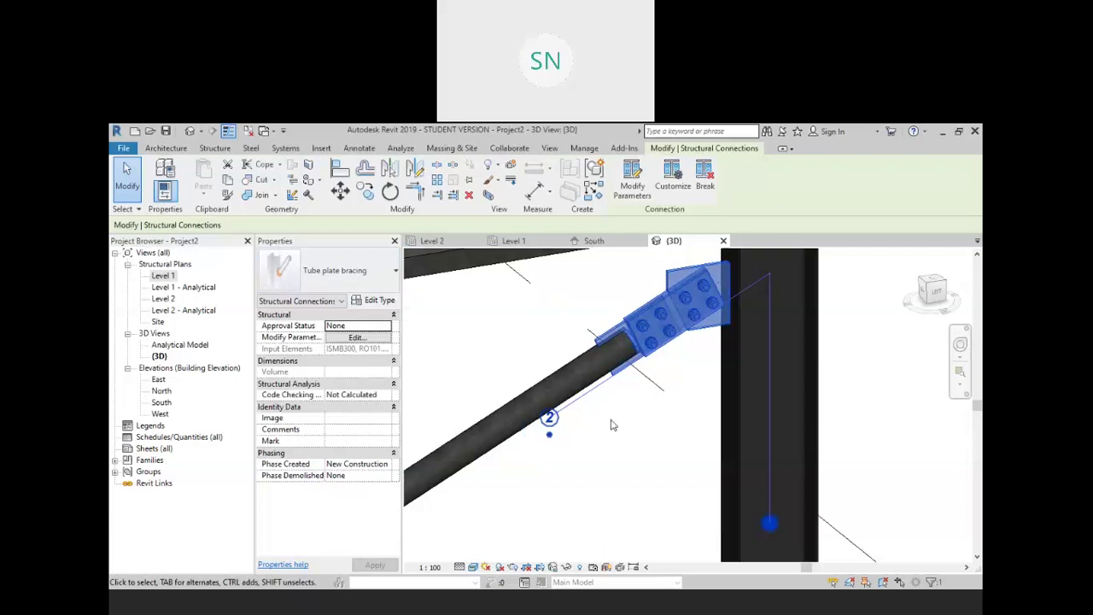
click(709, 381)
scroll(691, 359, up, 5)
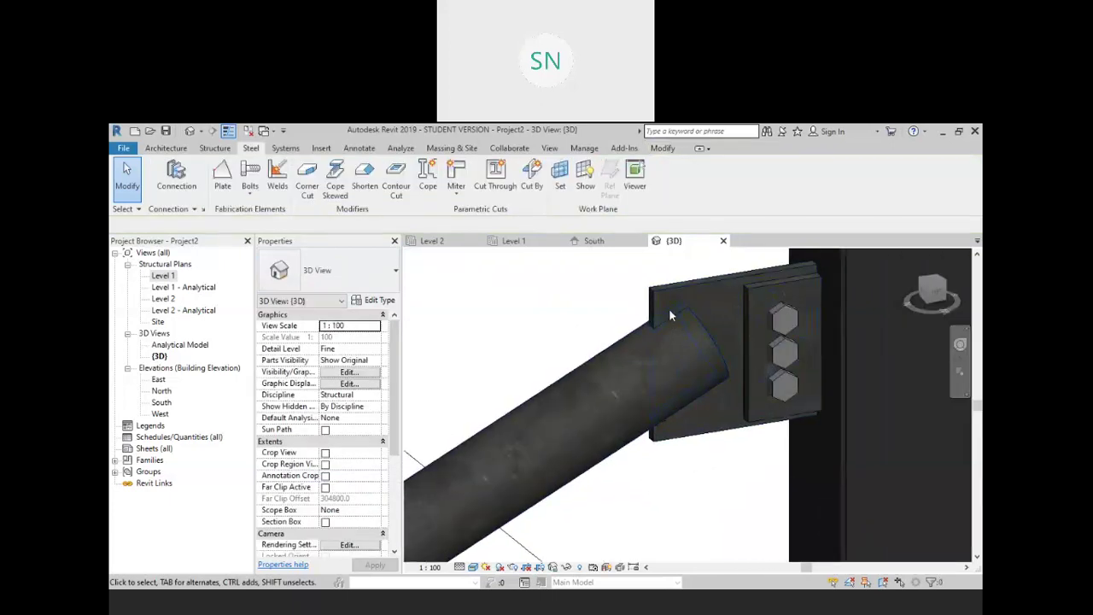
scroll(685, 341, down, 3)
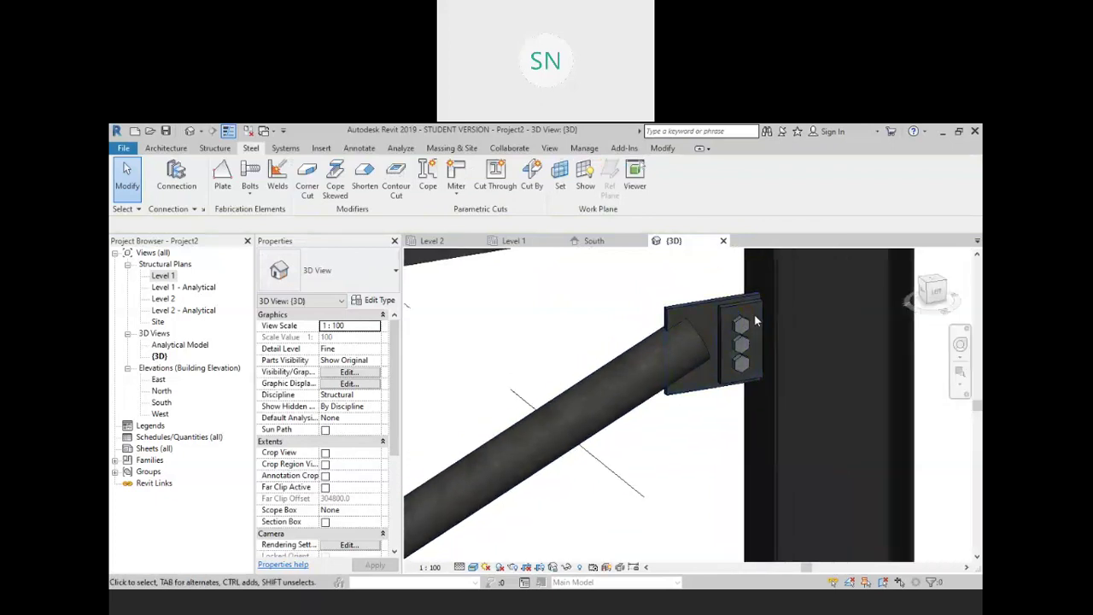
scroll(736, 305, up, 2)
scroll(705, 325, down, 3)
Try the type Tube connection with folded cleat on the connection at the brace's upper end
click(715, 321)
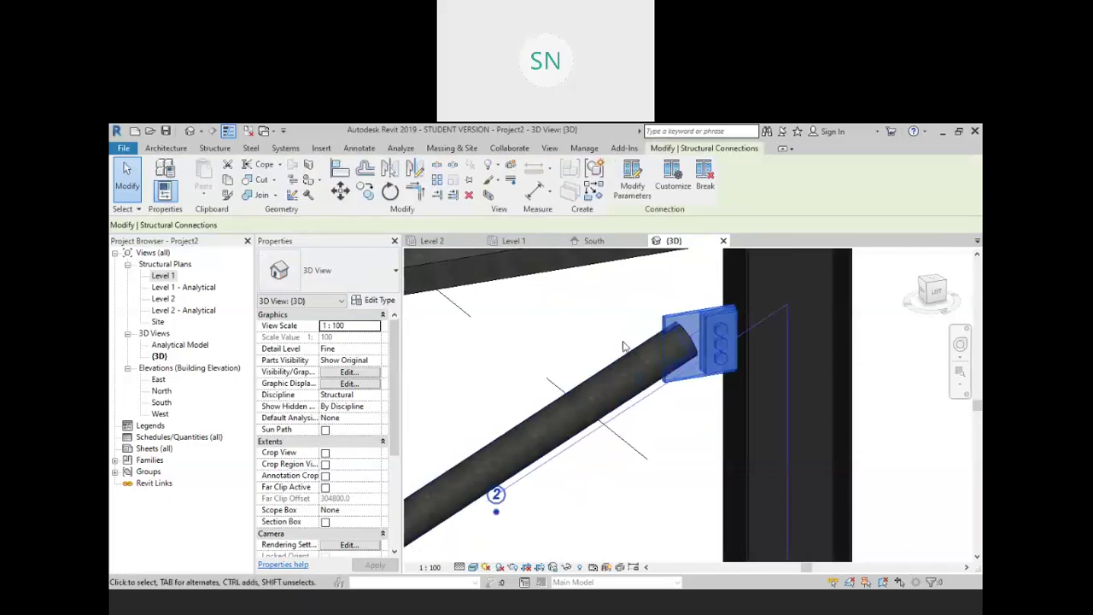
click(362, 279)
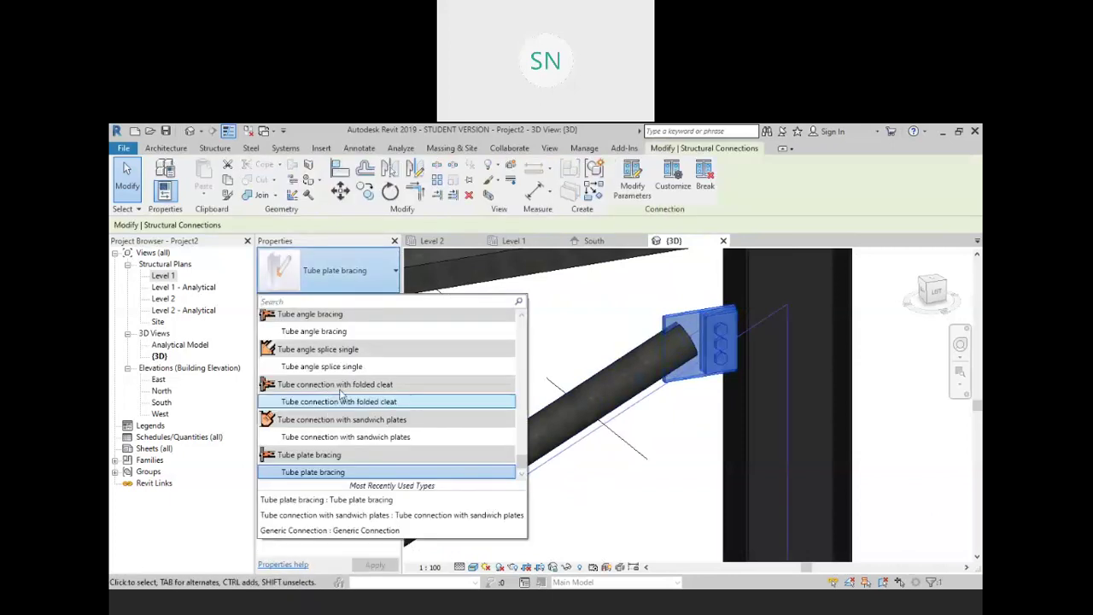
mouse_move(350, 405)
click(350, 402)
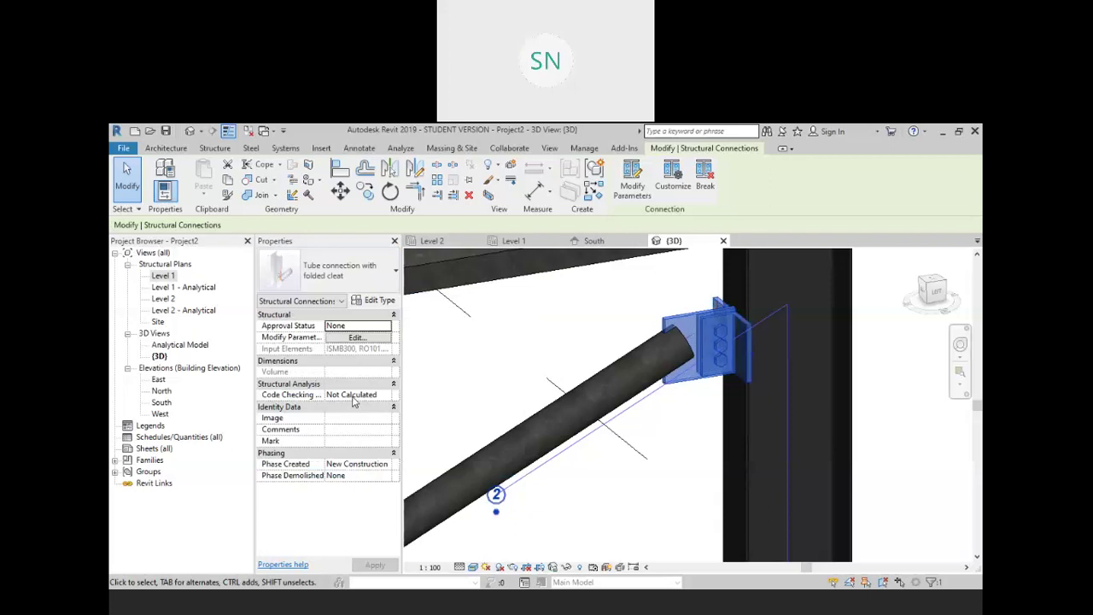
Try the type Tube angle bracing on the connection at the brace's upper end
click(356, 278)
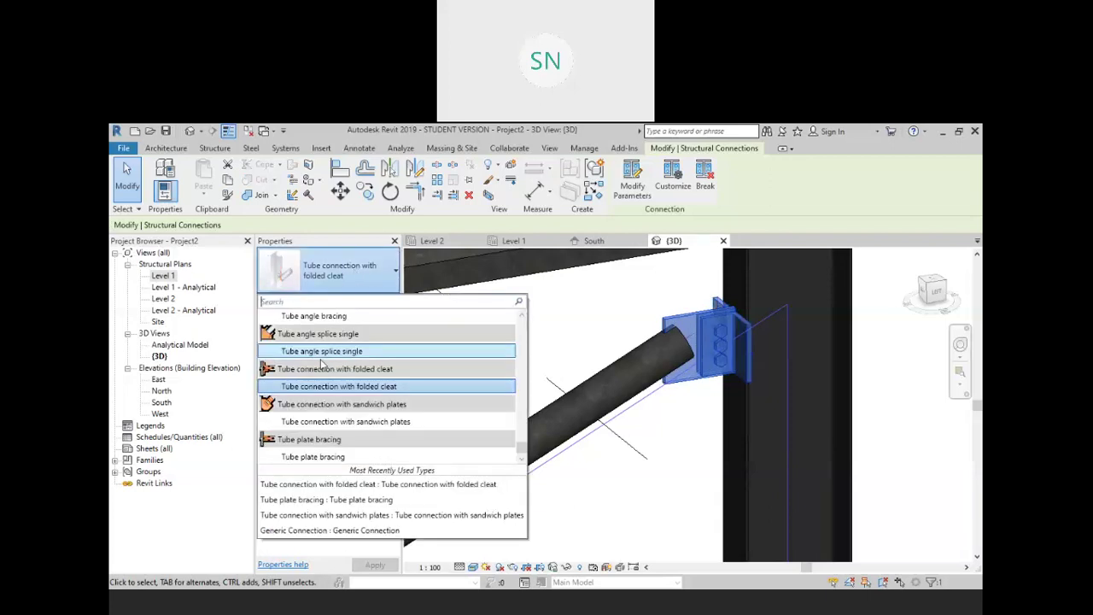
scroll(332, 362, up, 1)
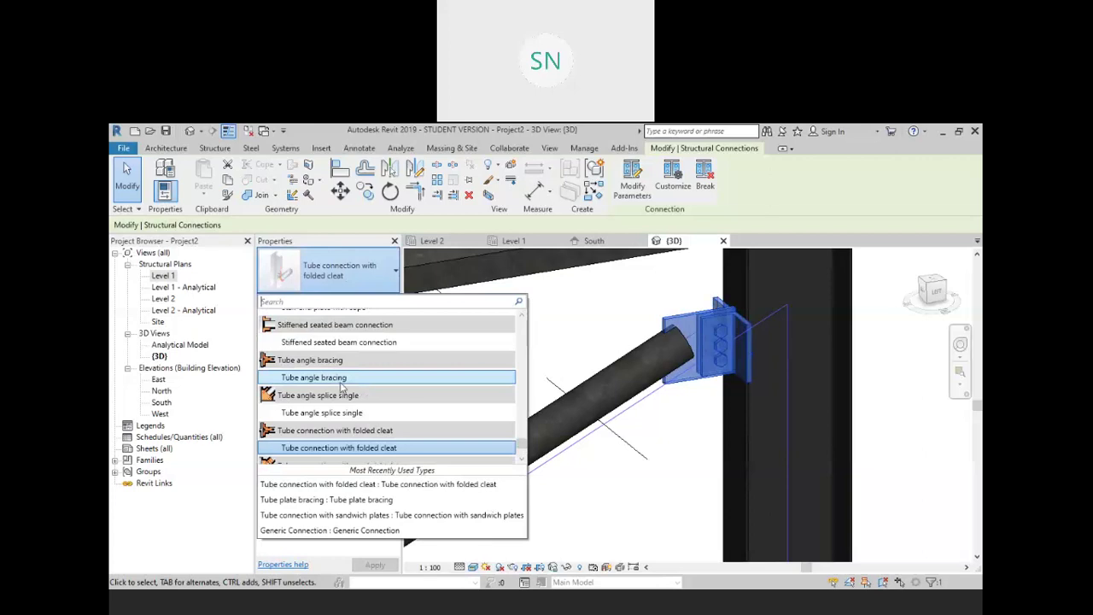
click(357, 379)
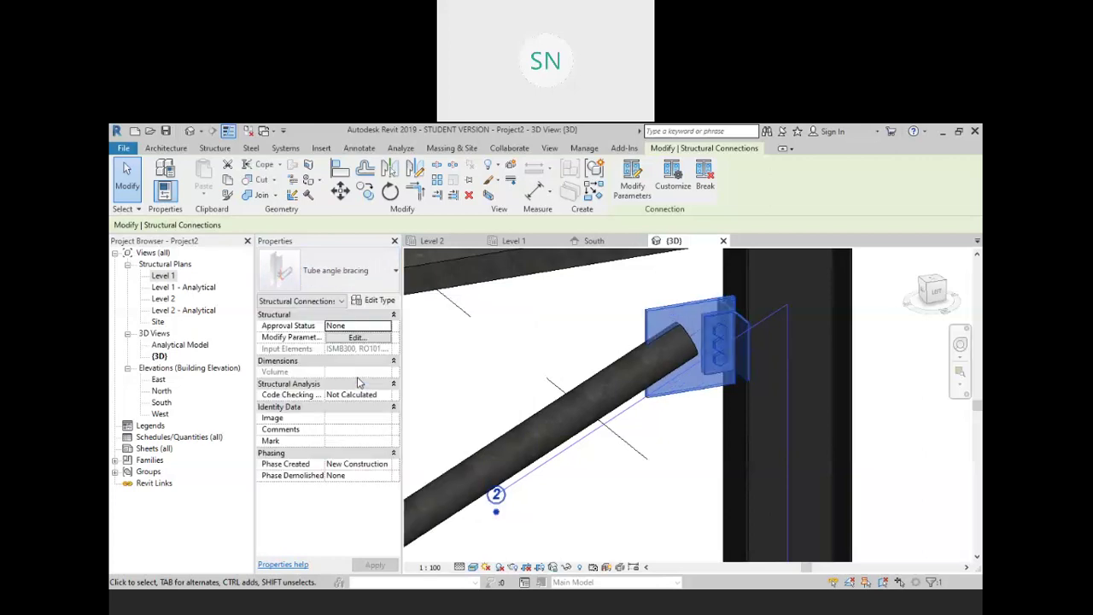
Set the connection at the brace's upper end back to the type Tube connection with sandwich plates
click(354, 273)
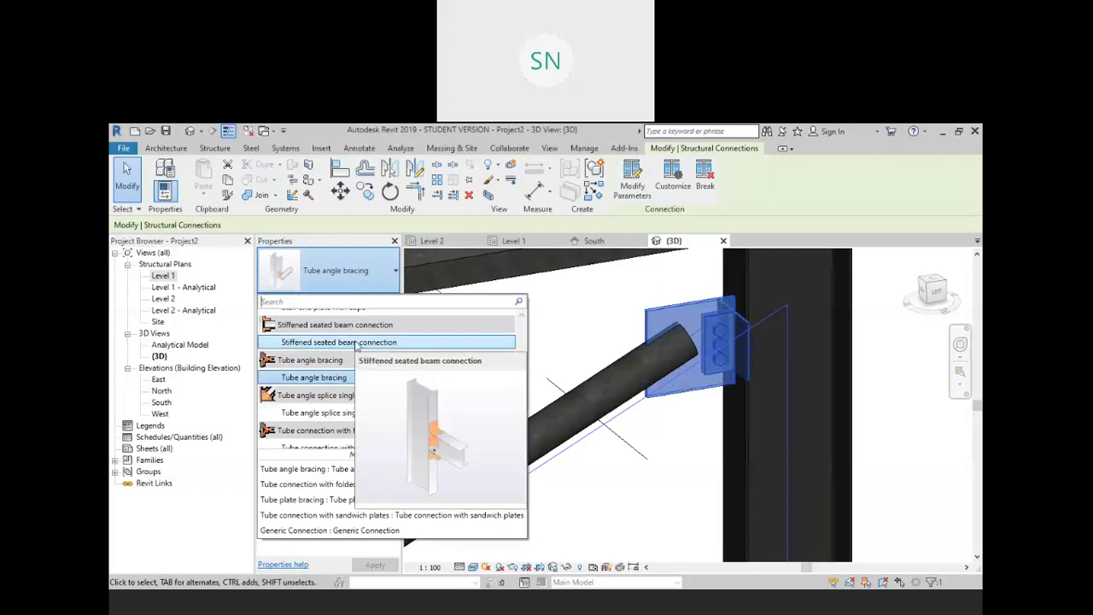
scroll(358, 375, down, 2)
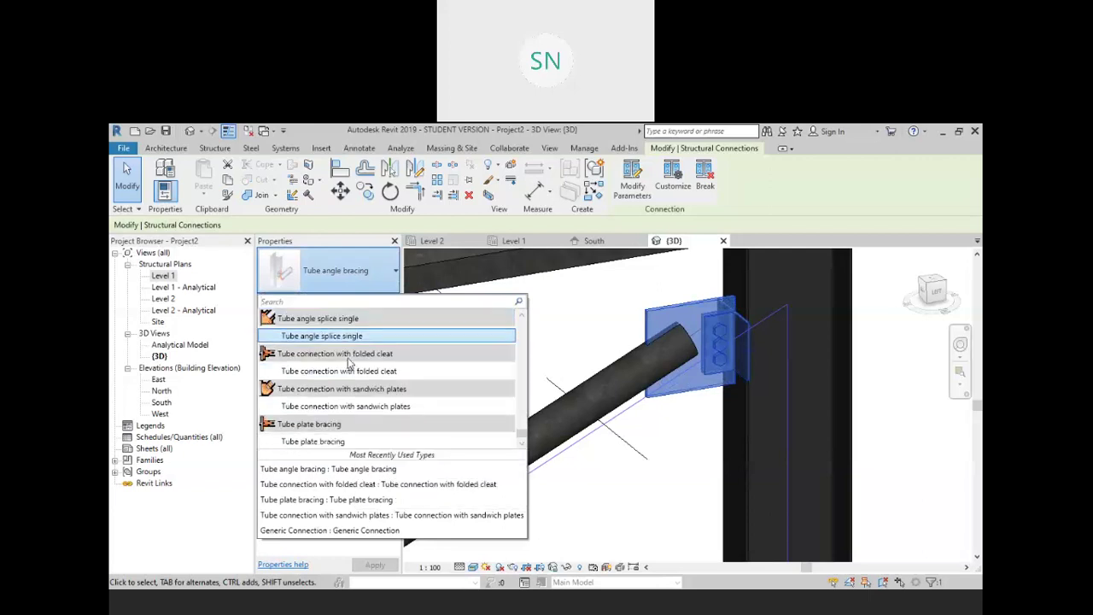
click(365, 406)
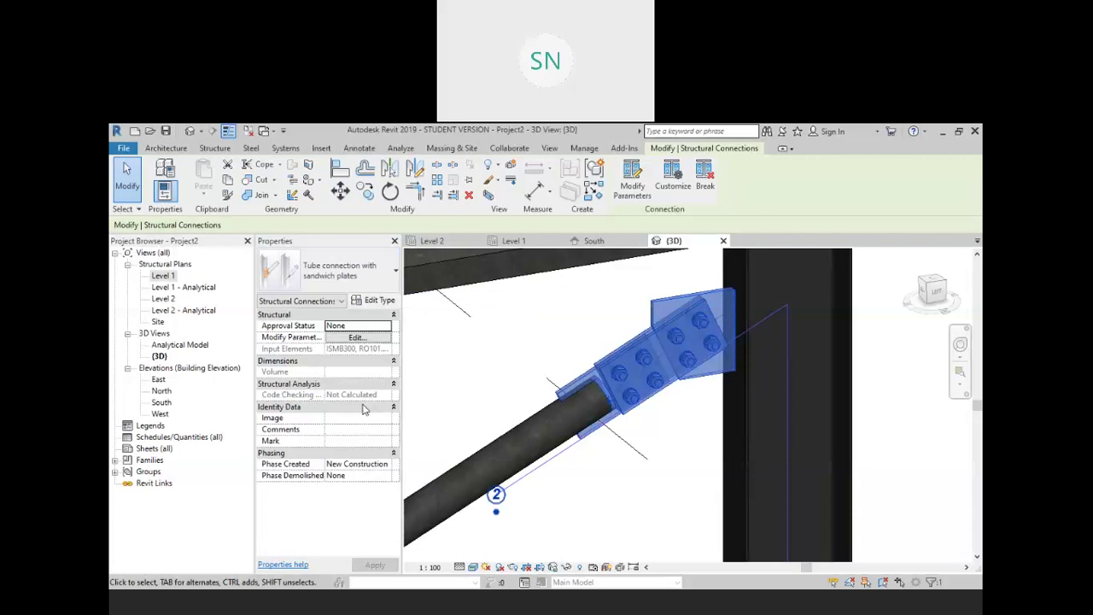
key(Escape)
Add a generic structural connection between the brace's lower end and the column it meets near the ground
scroll(538, 468, down, 5)
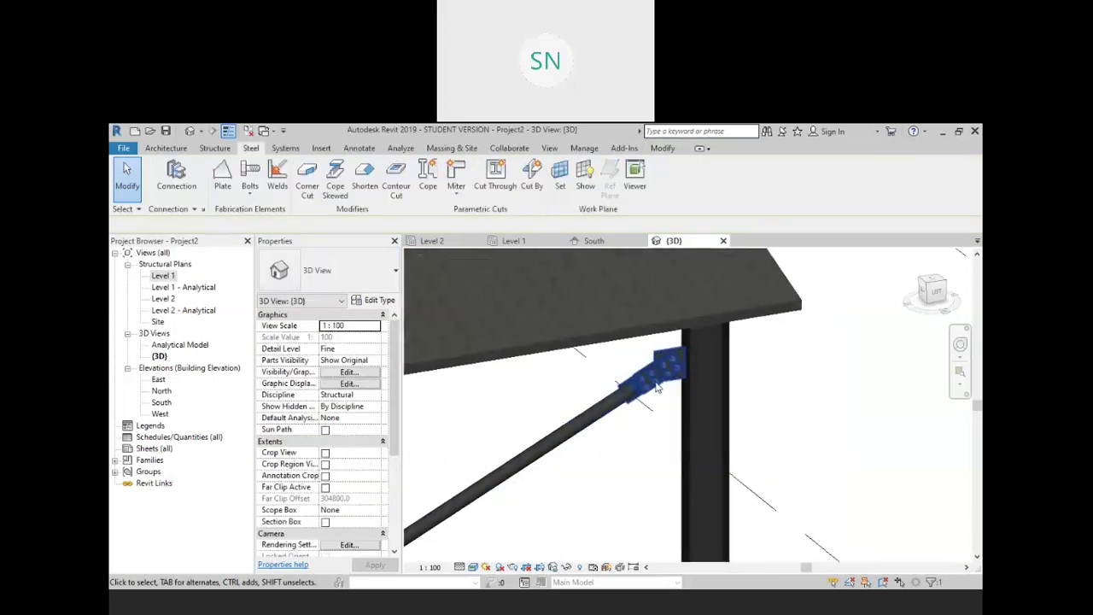
scroll(546, 470, up, 6)
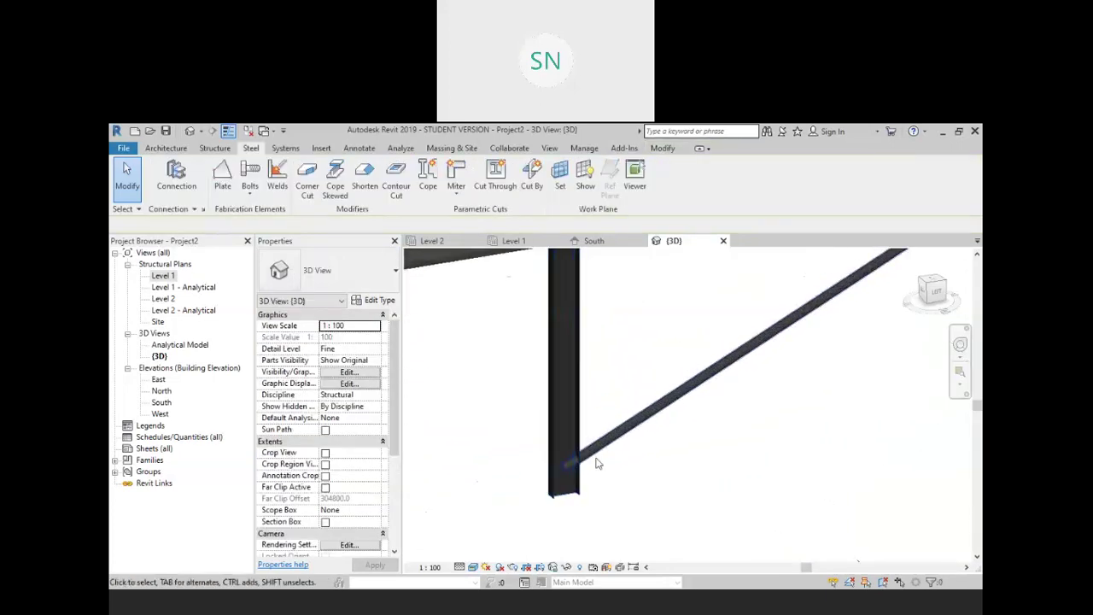
scroll(600, 486, up, 1)
shift+middle_drag(616, 493, 600, 350)
scroll(599, 351, down, 1)
click(196, 181)
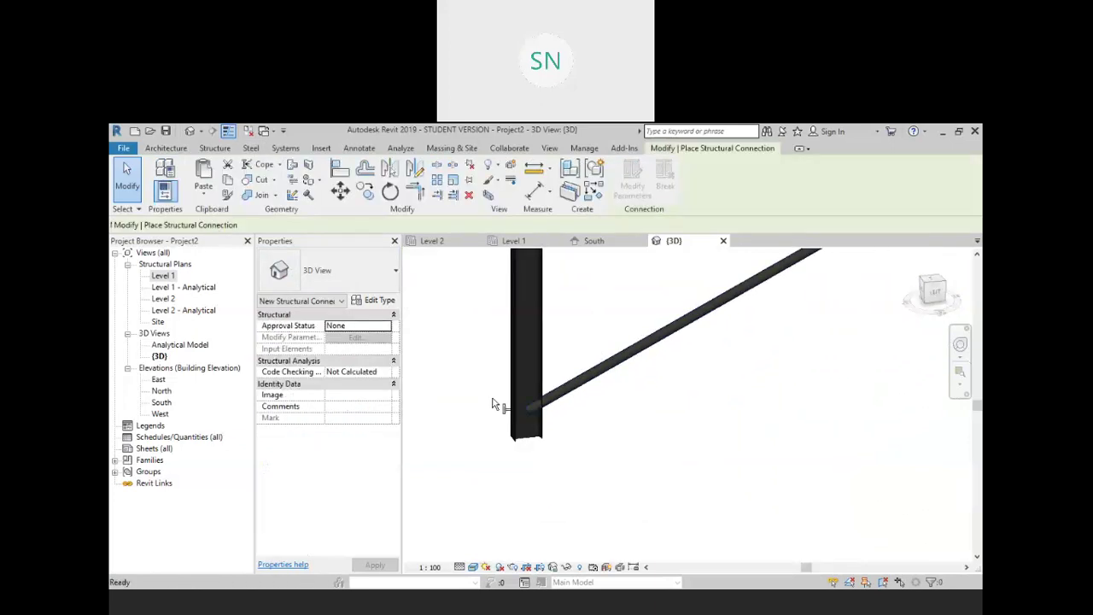
drag(572, 433, 486, 376)
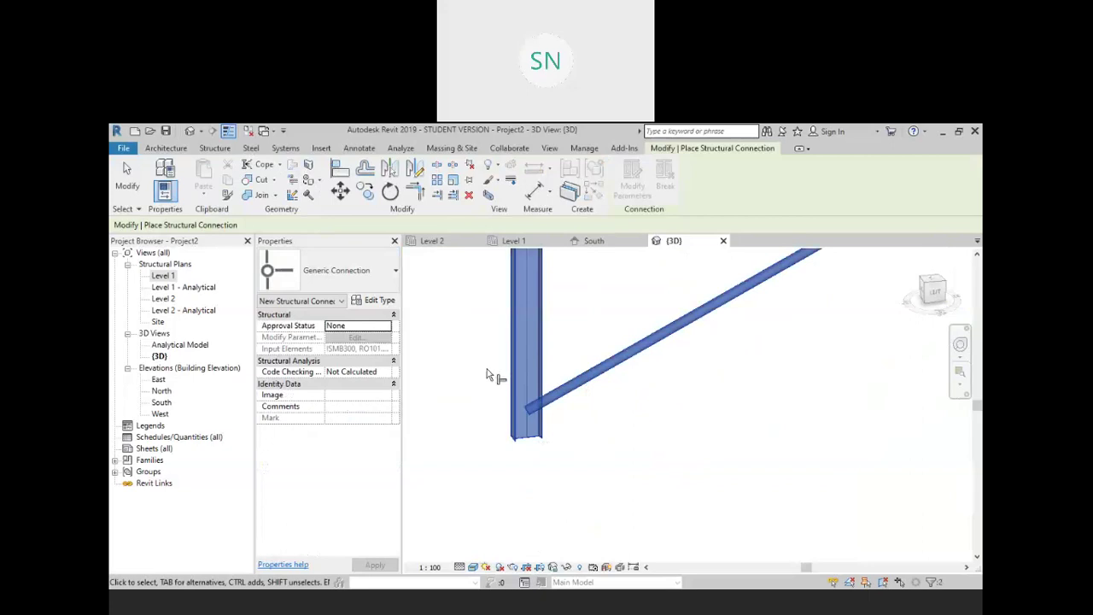
key(Return)
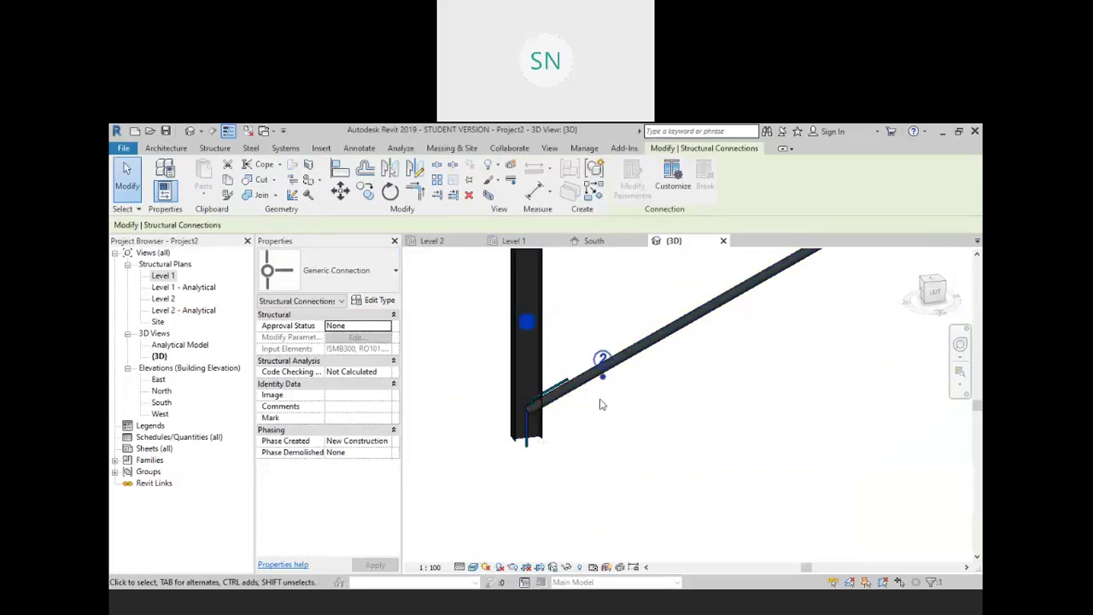
Change the generic connection at the brace's lower end to the type Tube connection with sandwich plates
click(329, 270)
scroll(336, 387, down, 3)
scroll(335, 386, down, 10)
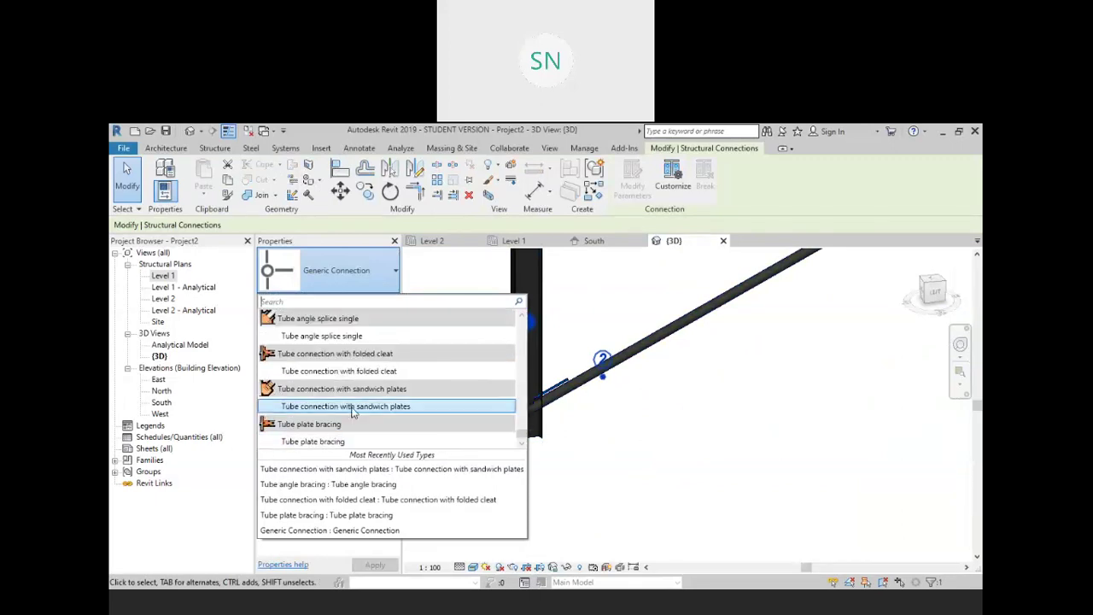
click(356, 406)
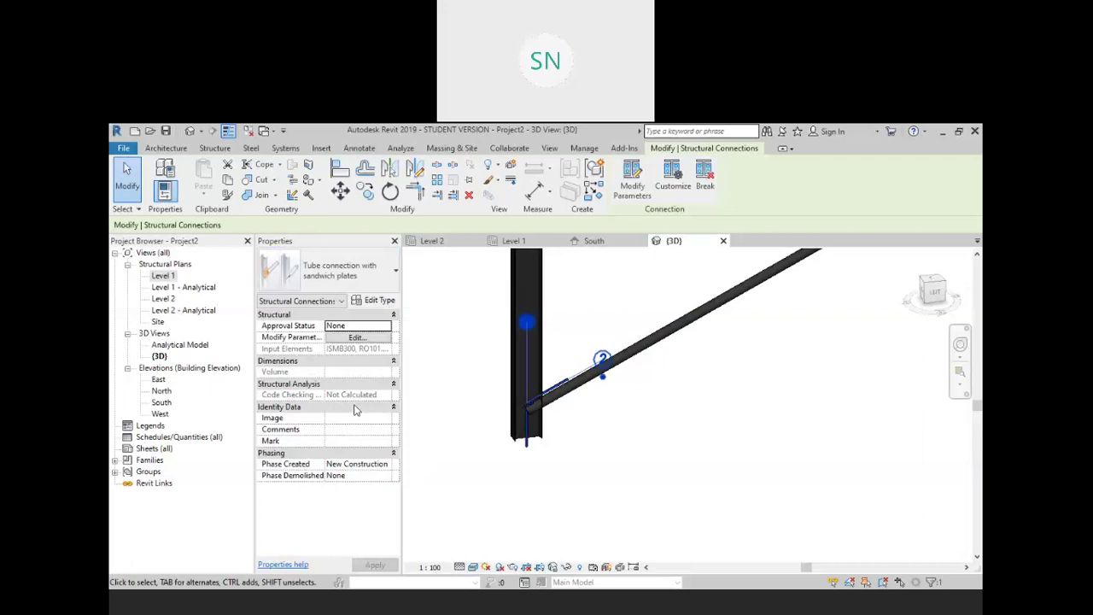
click(661, 458)
Add a generic structural connection at the base of the ISMB300 column whose foot has no brace
shift+middle_drag(662, 458, 451, 444)
shift+middle_drag(671, 445, 700, 384)
scroll(629, 379, up, 2)
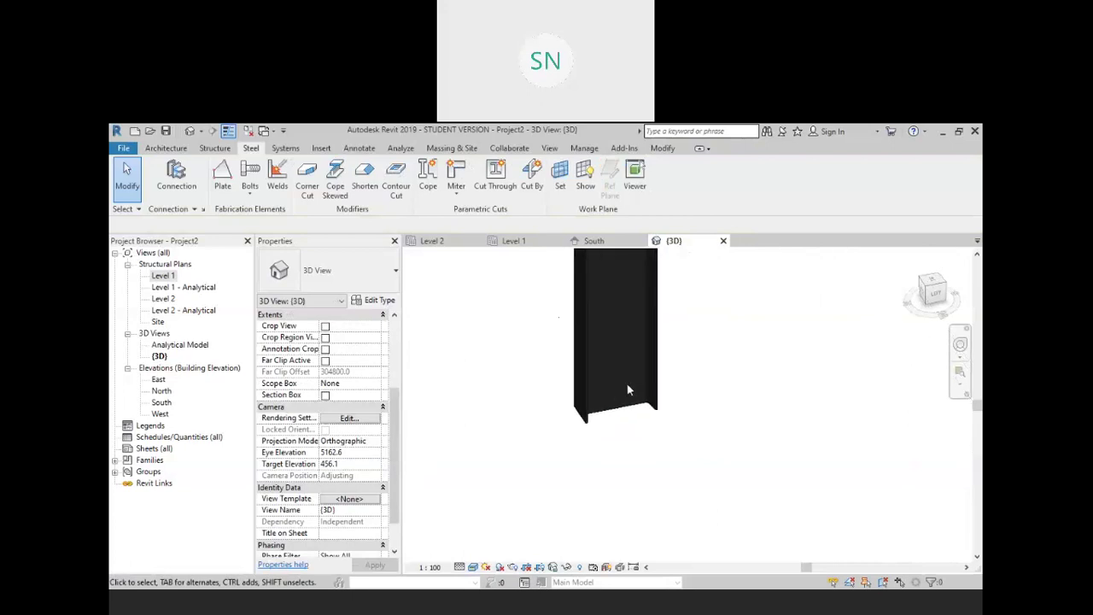
scroll(595, 376, down, 2)
middle_drag(584, 395, 604, 398)
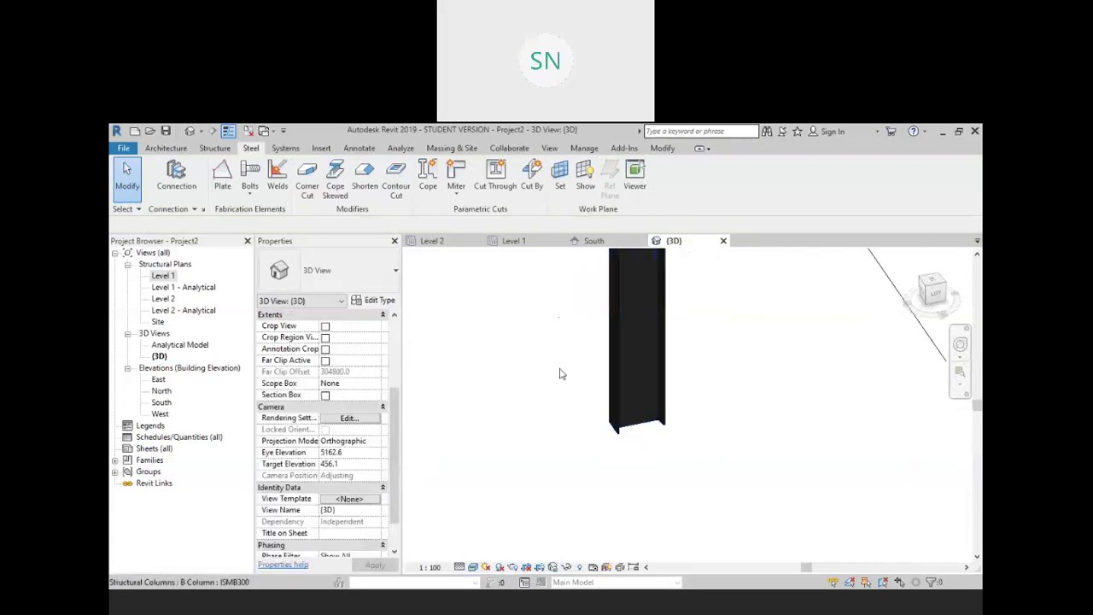
click(176, 175)
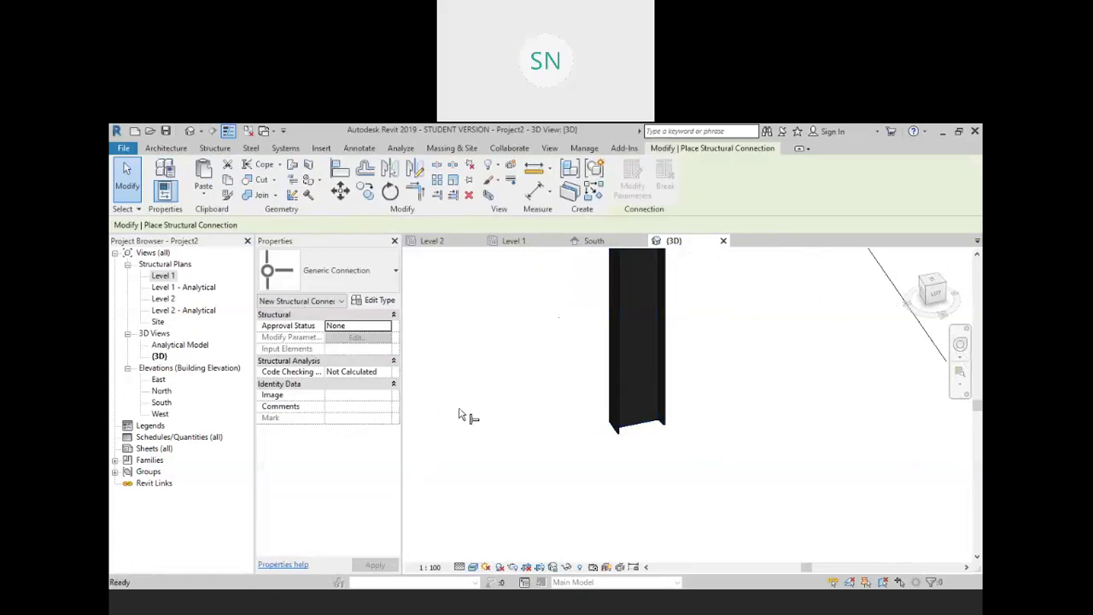
click(589, 378)
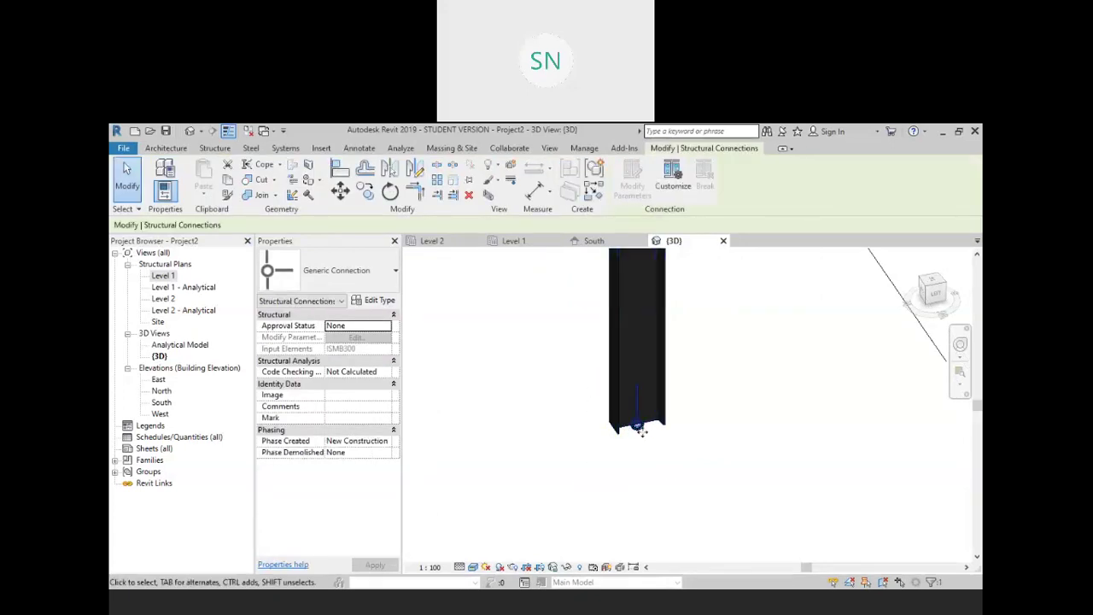
Change the generic connection at the foot of the ISMB300 column to the type Base plate
click(358, 271)
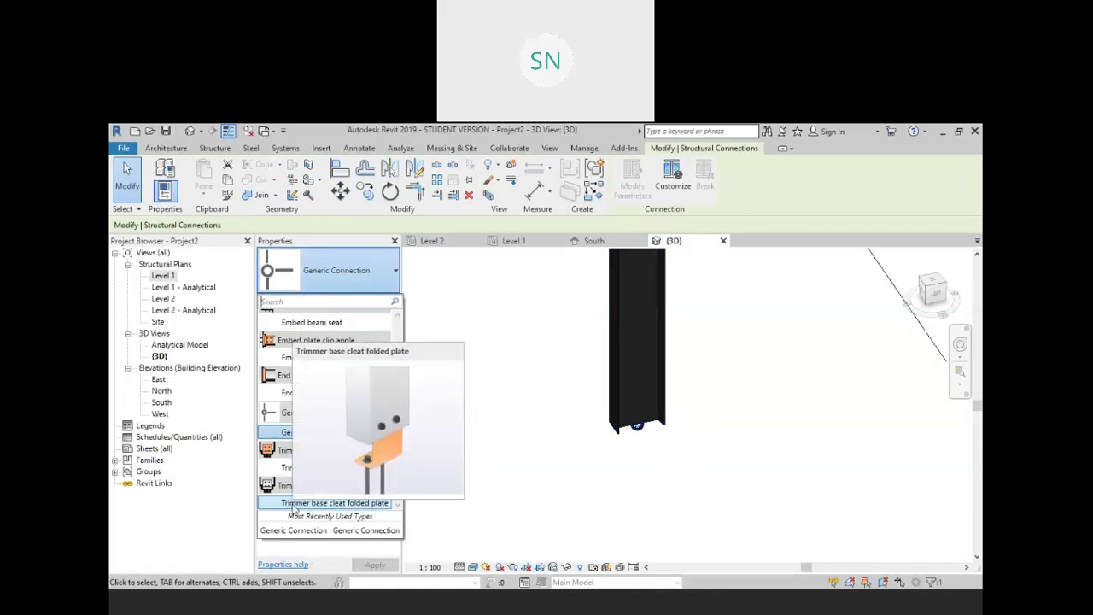
scroll(303, 399, up, 1)
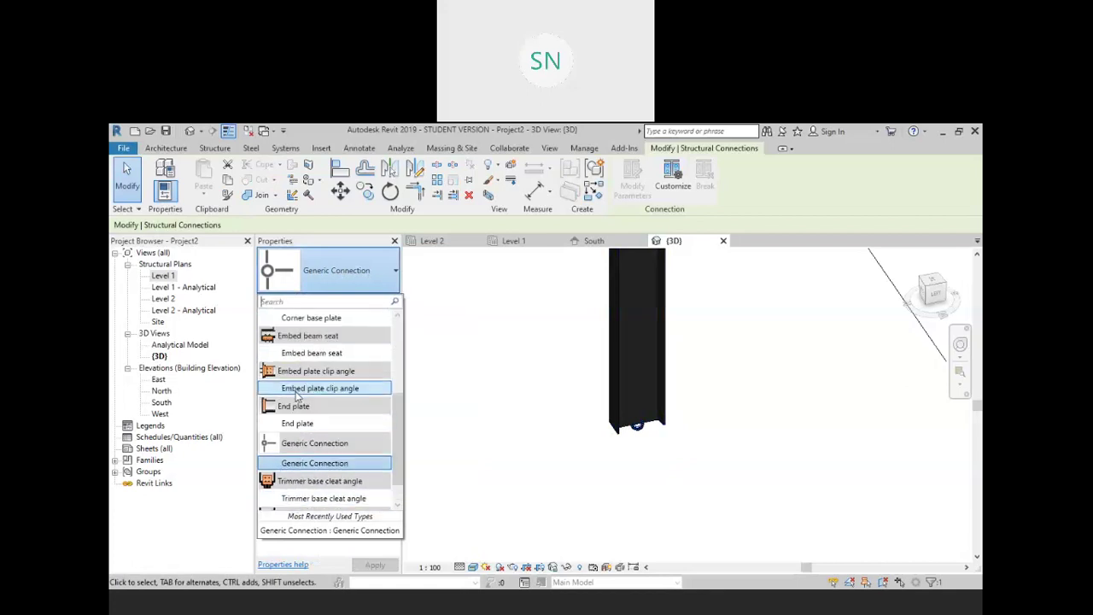
mouse_move(331, 390)
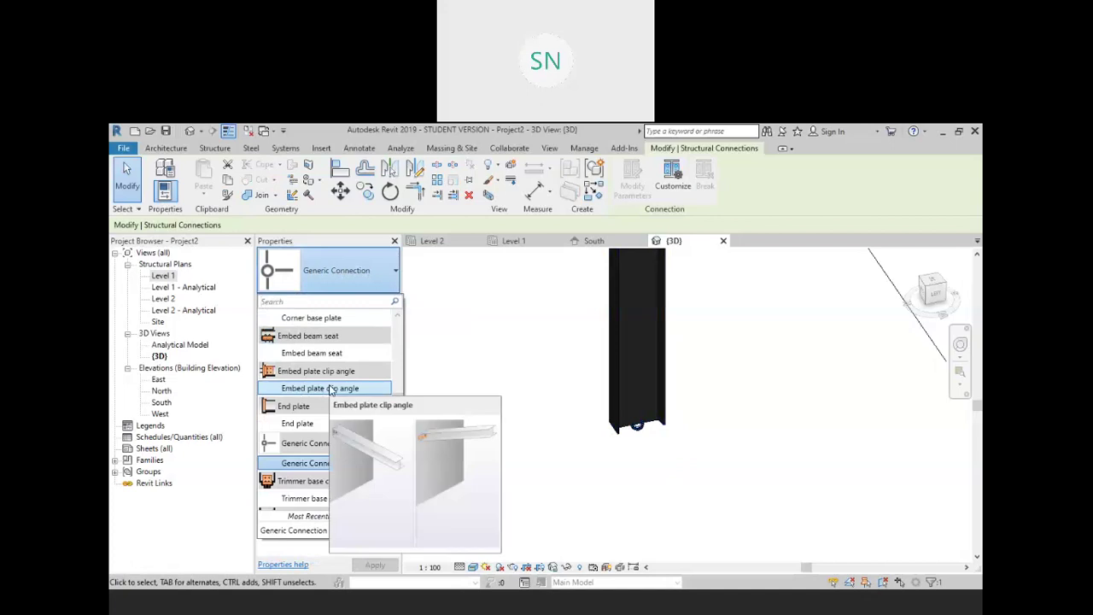
scroll(330, 385, up, 4)
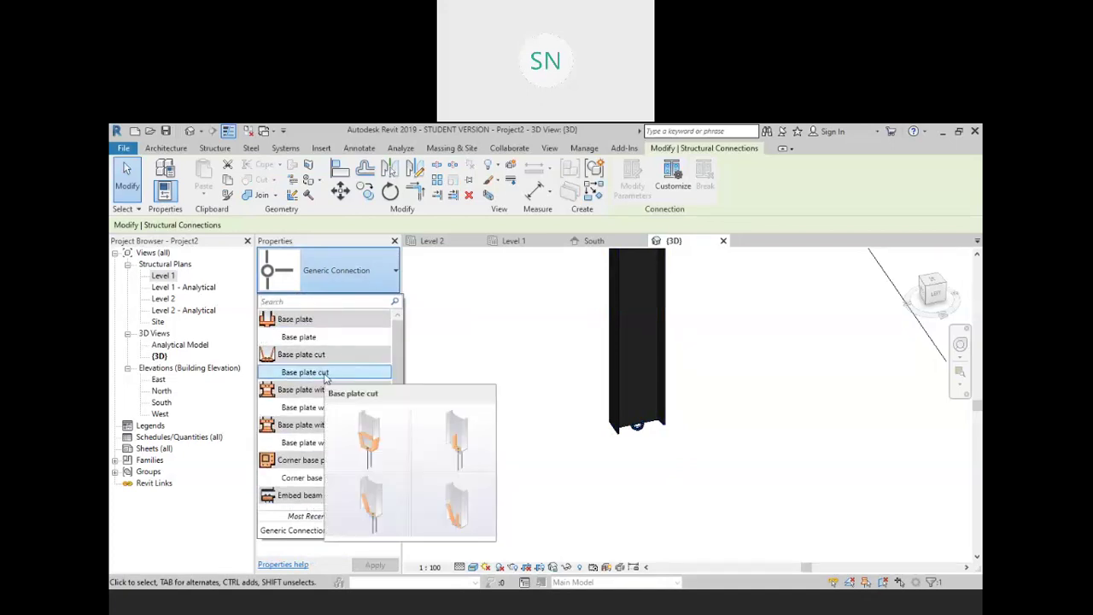
mouse_move(324, 341)
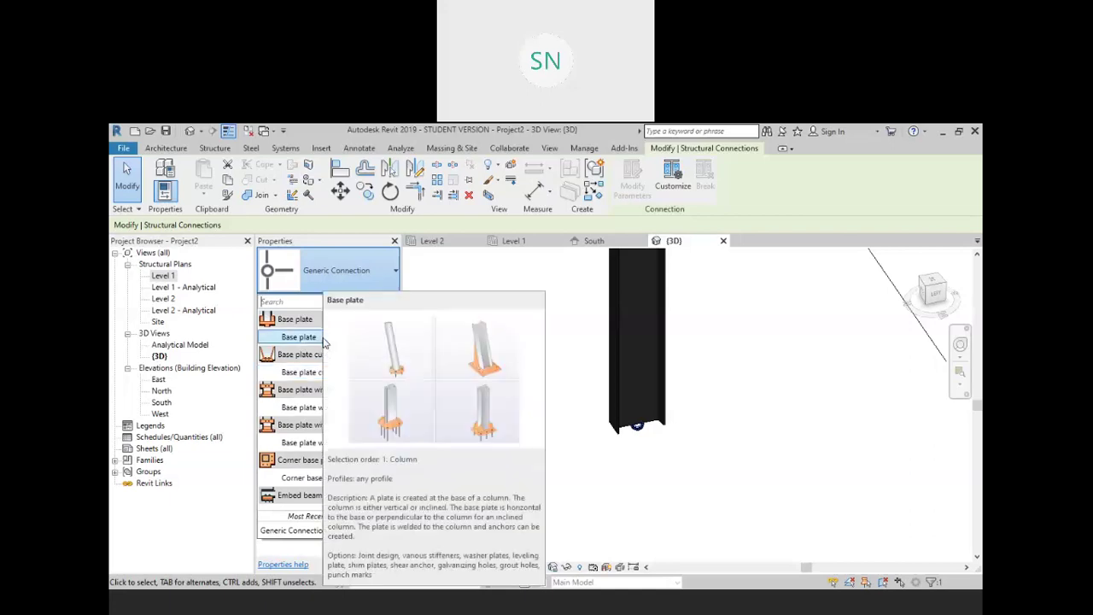
click(299, 339)
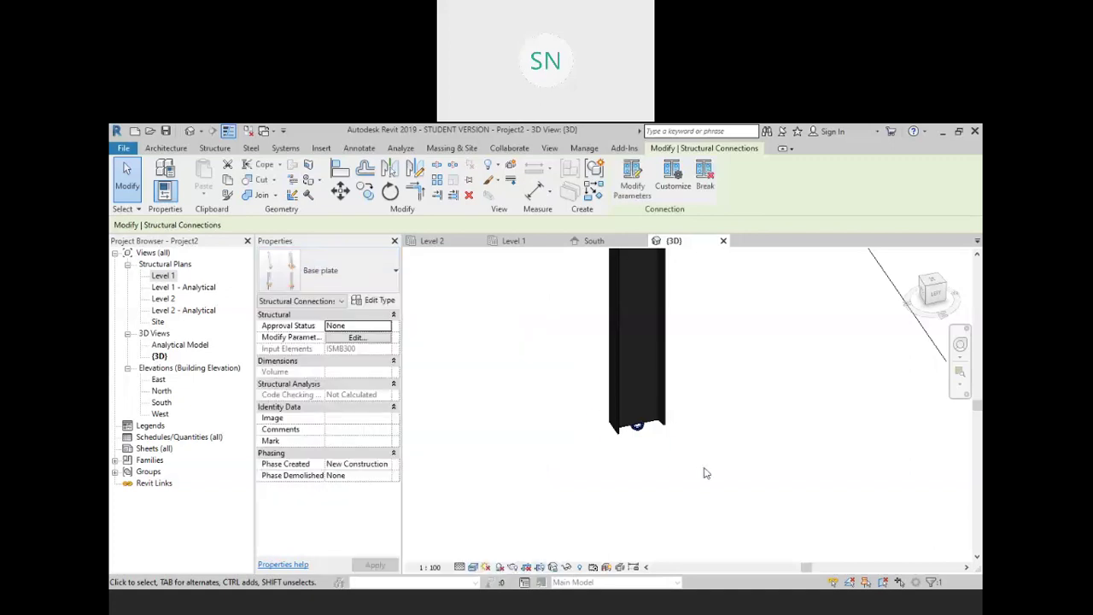
shift+middle_drag(707, 472, 608, 474)
scroll(632, 475, up, 5)
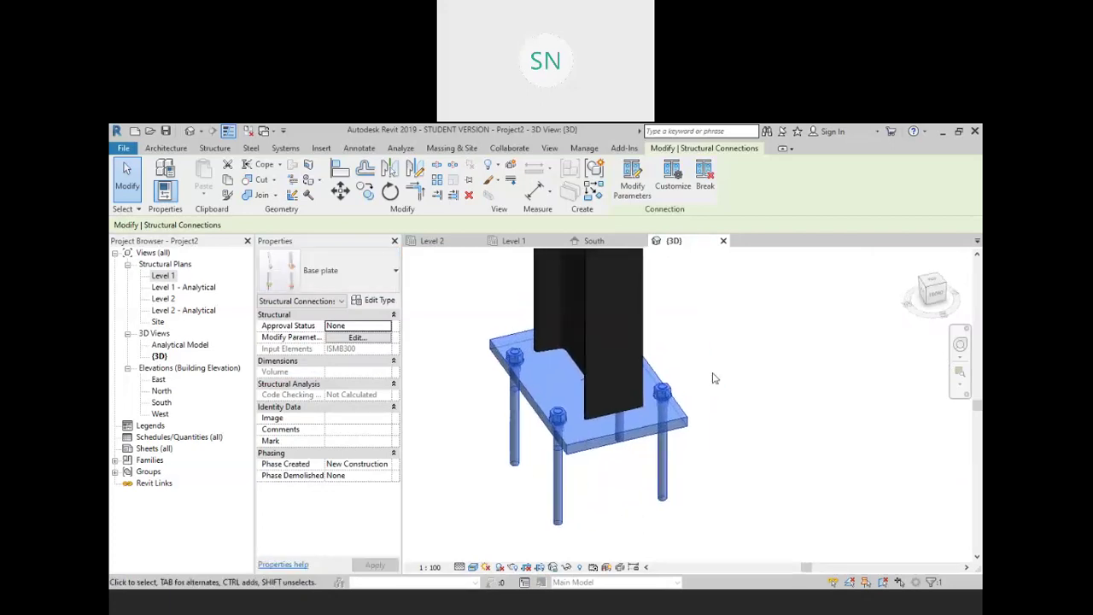
click(756, 430)
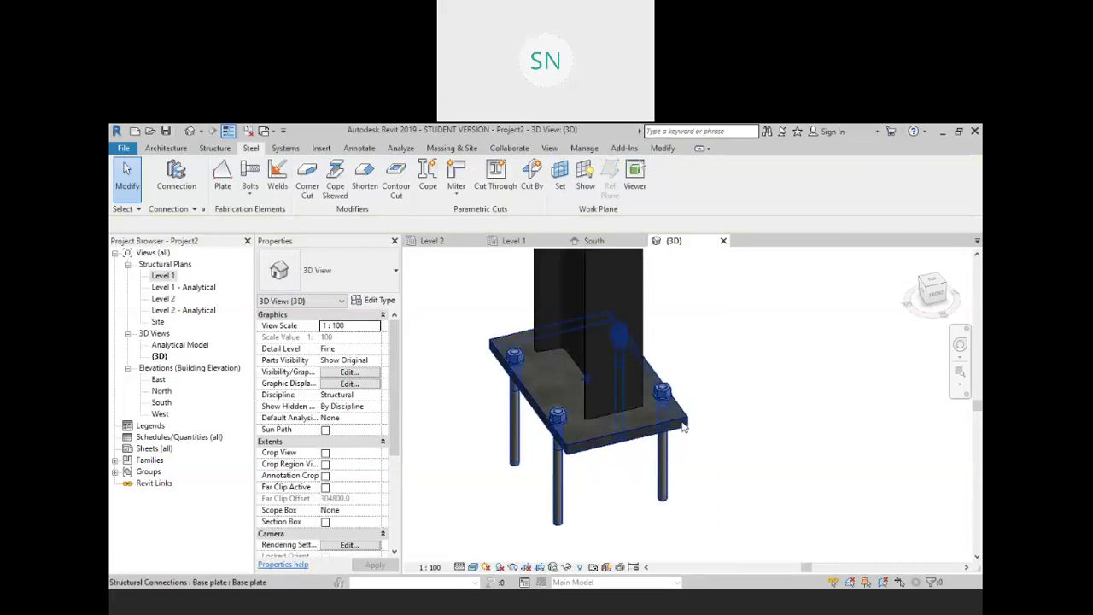
Set Projection 1 of the column's base plate to 150, keeping all projections equal
click(683, 425)
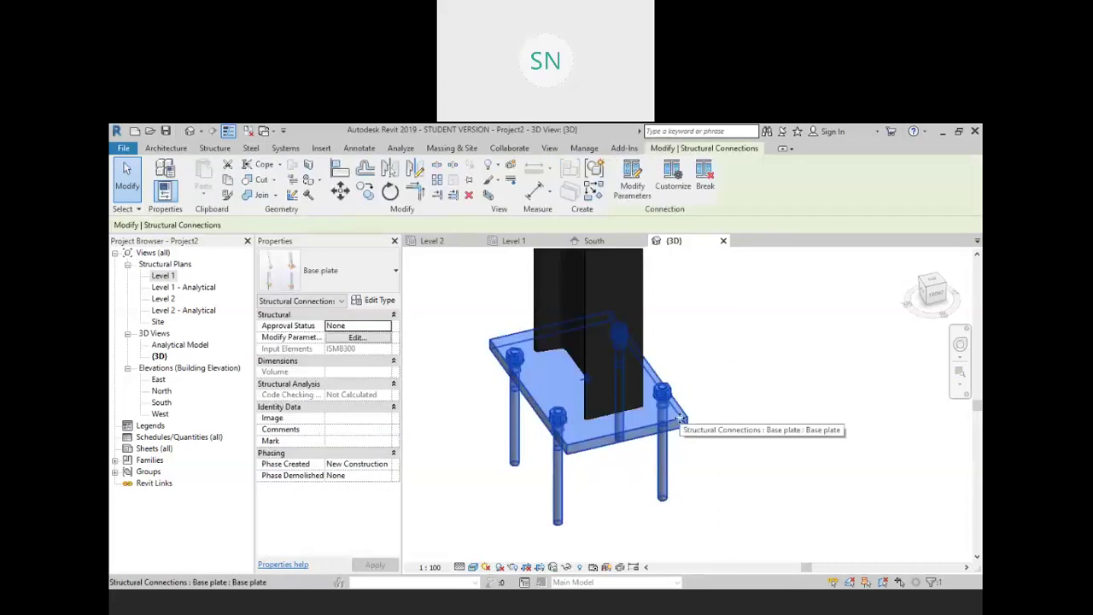
click(630, 190)
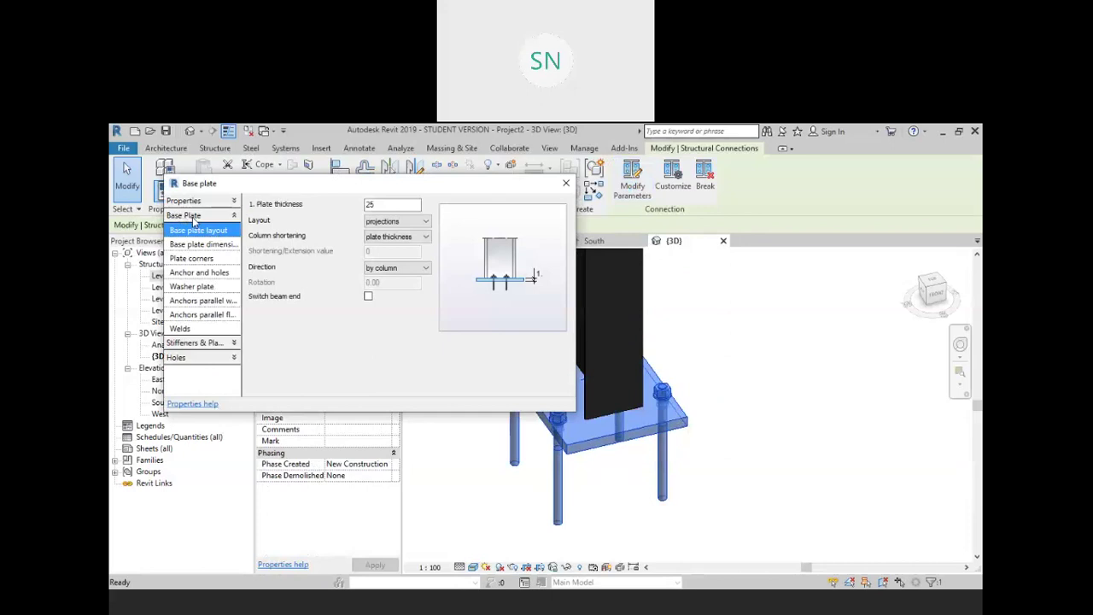
double_click(376, 205)
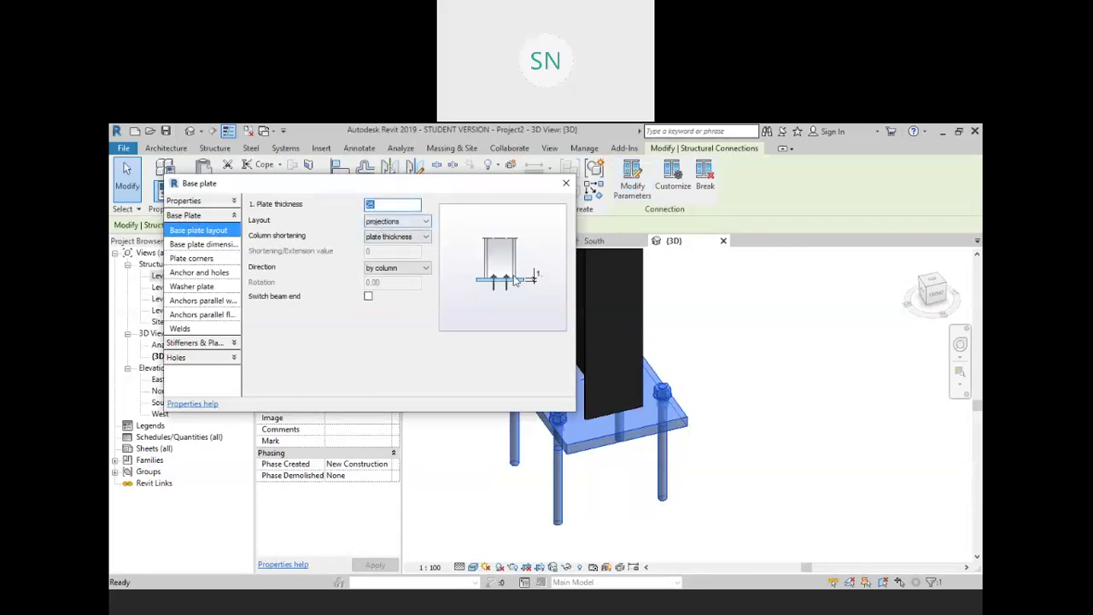
click(198, 244)
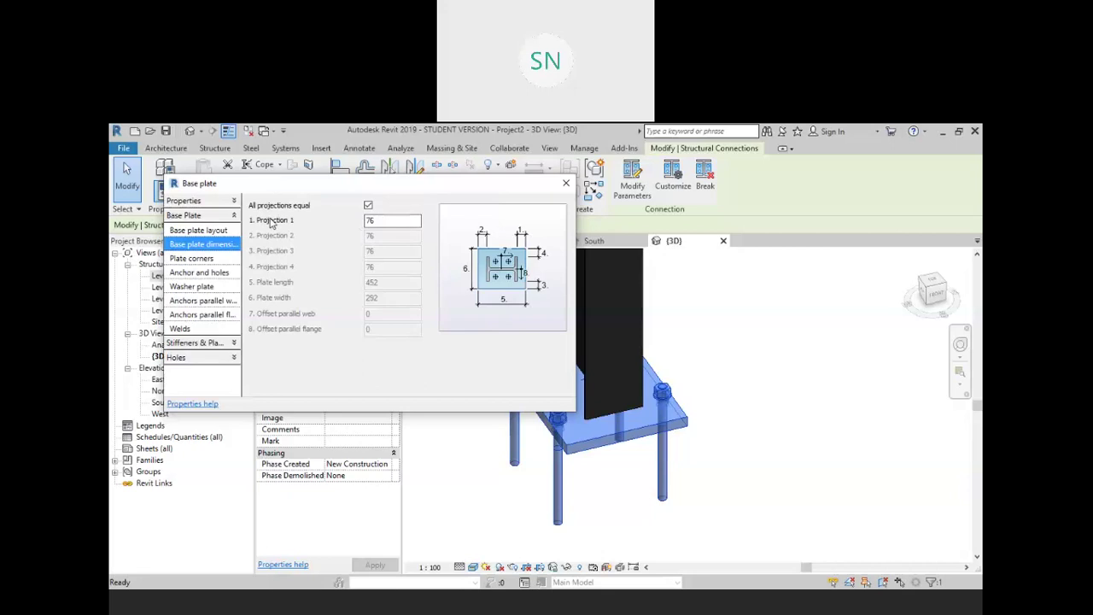
drag(383, 222, 343, 226)
text(10)
drag(385, 223, 299, 223)
text(150)
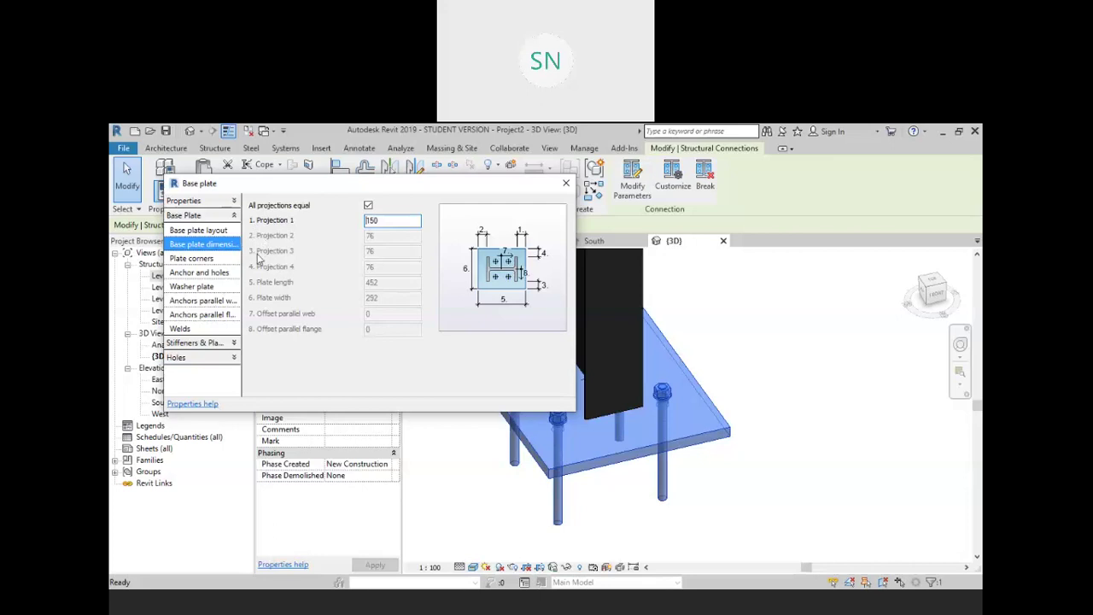
Give all four corners of the base plate the fillet corner shape
click(193, 259)
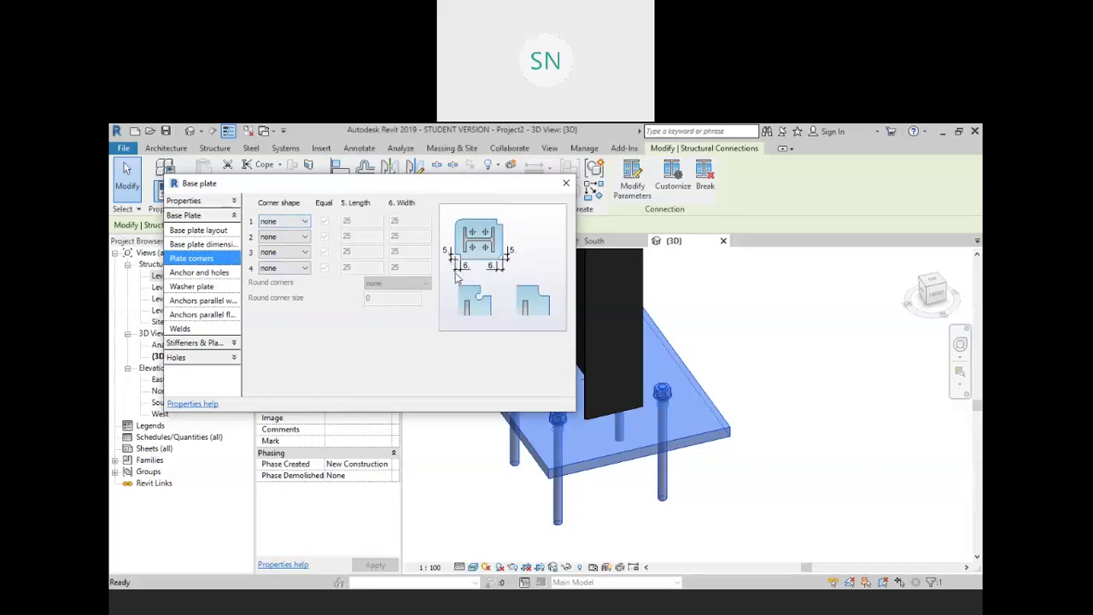
click(300, 222)
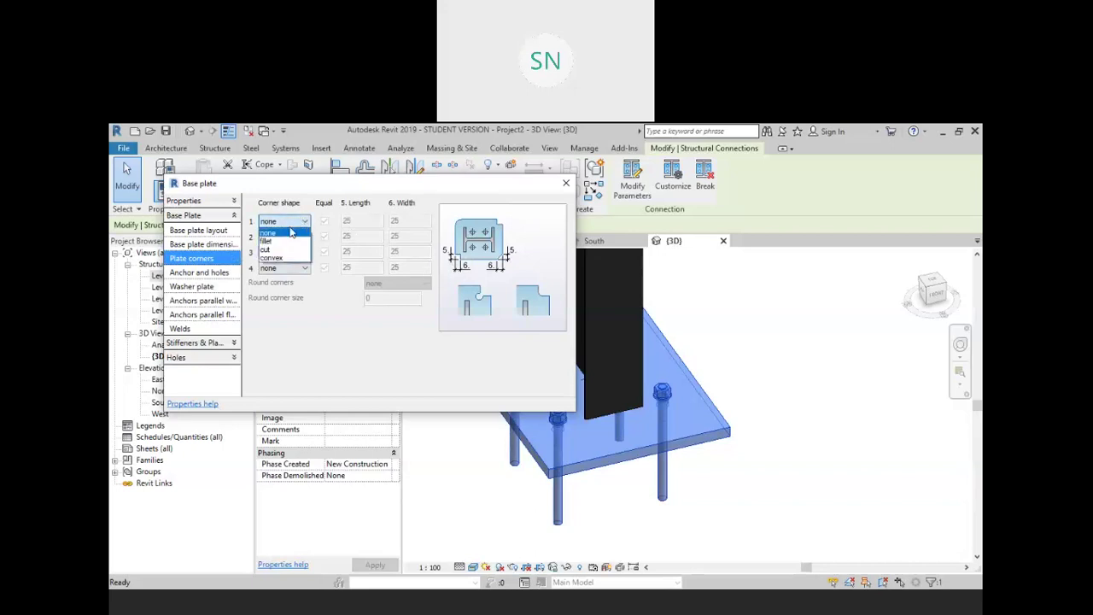
click(271, 243)
click(303, 236)
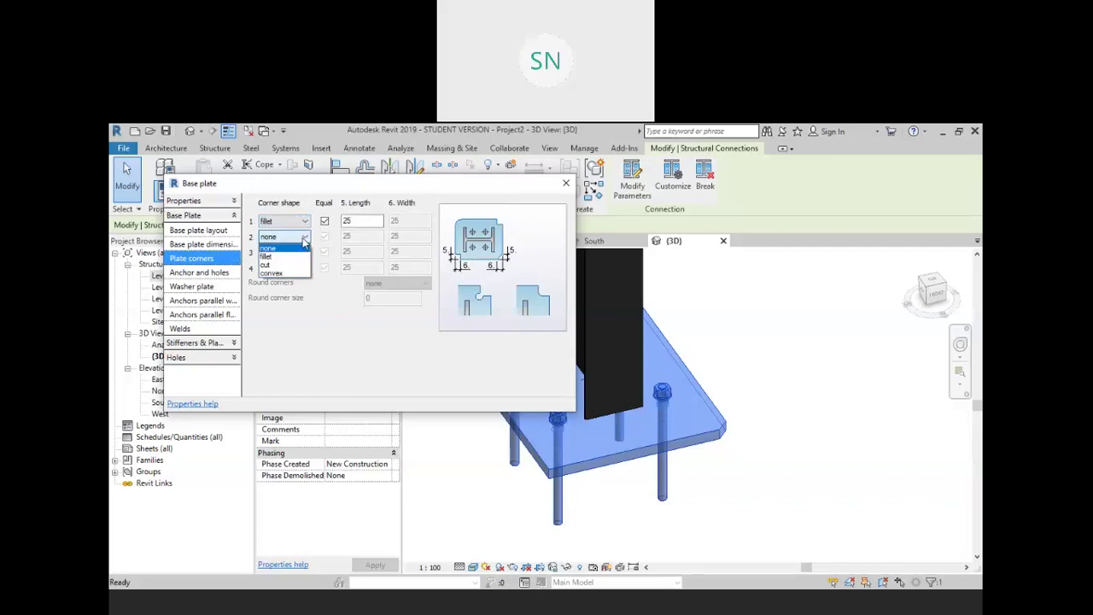
click(275, 256)
click(303, 252)
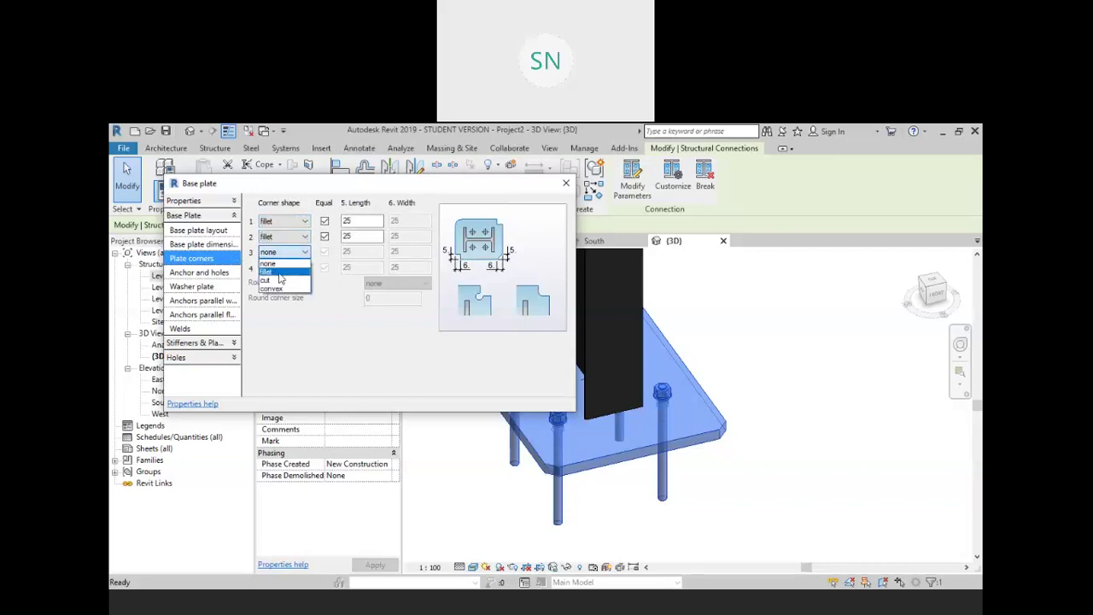
click(282, 272)
click(304, 268)
click(273, 288)
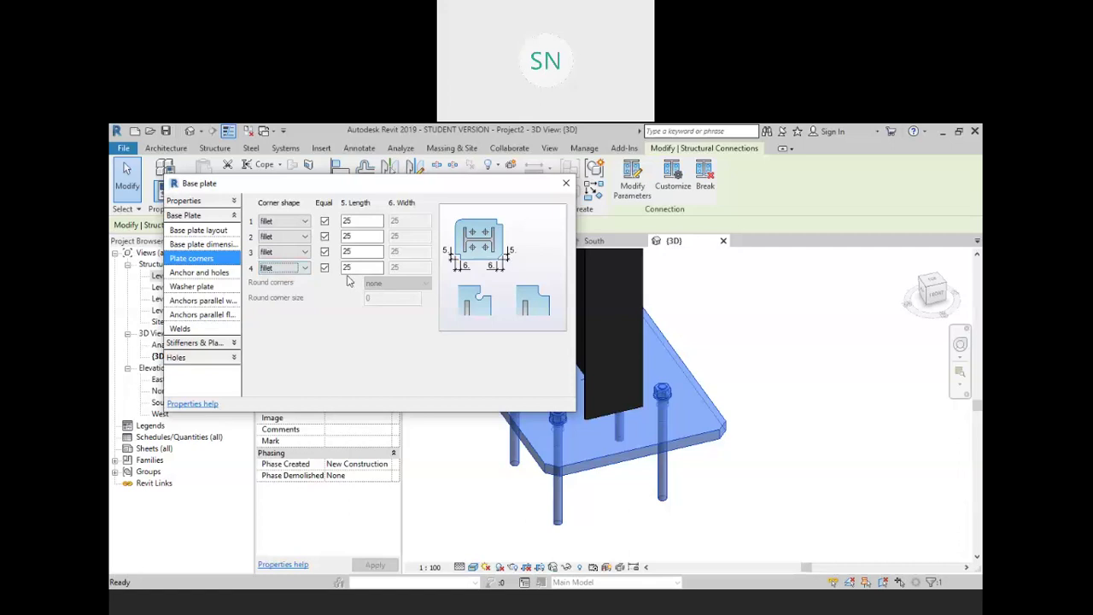
Set the base plate's anchor type to US J-Square Anchors
click(204, 273)
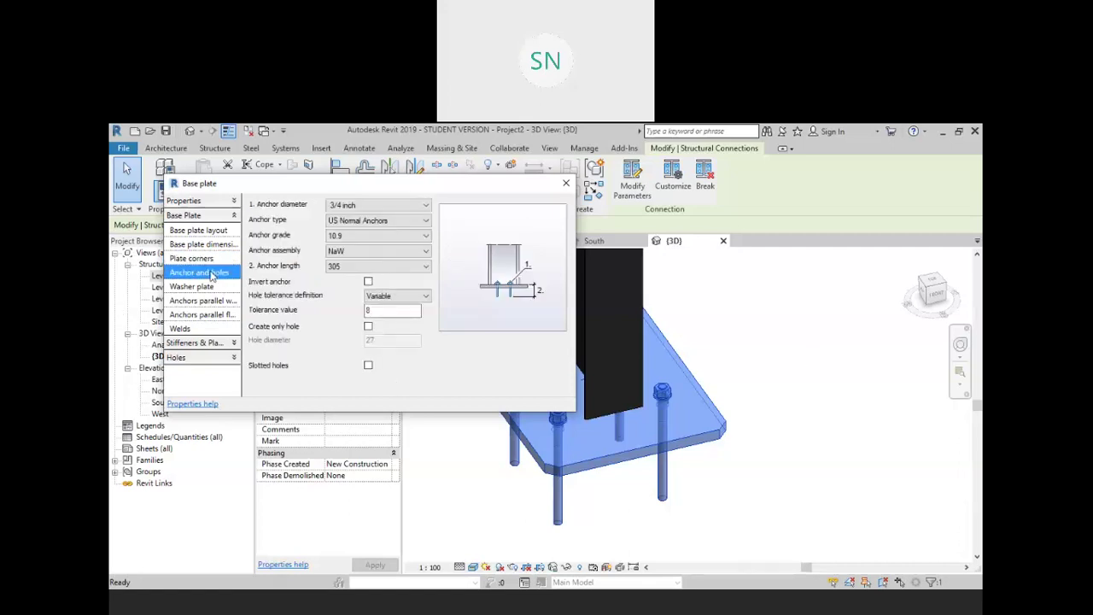
click(406, 225)
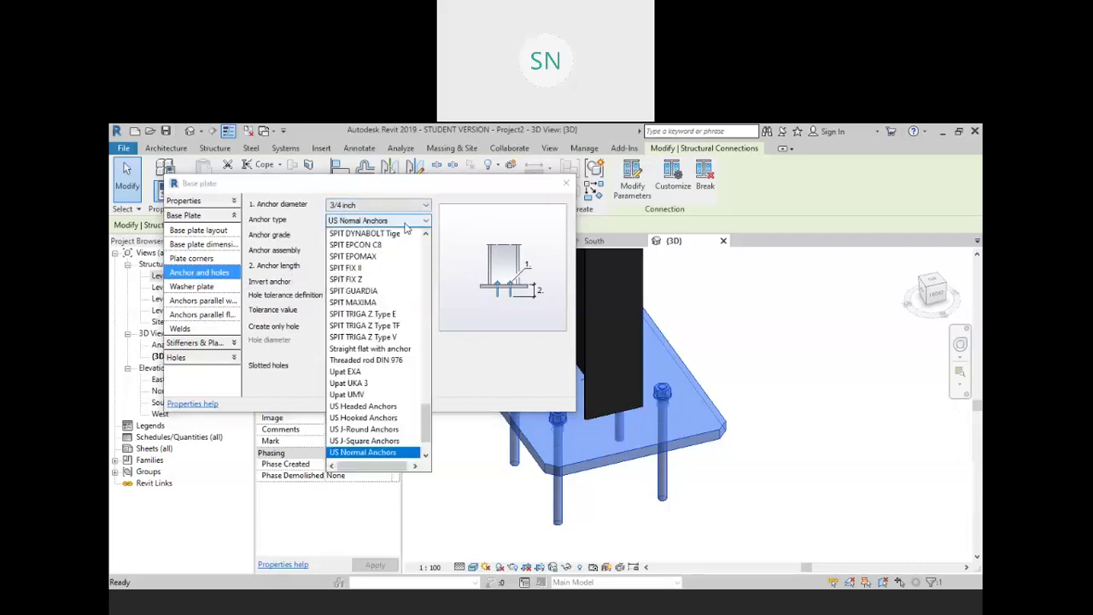
click(364, 440)
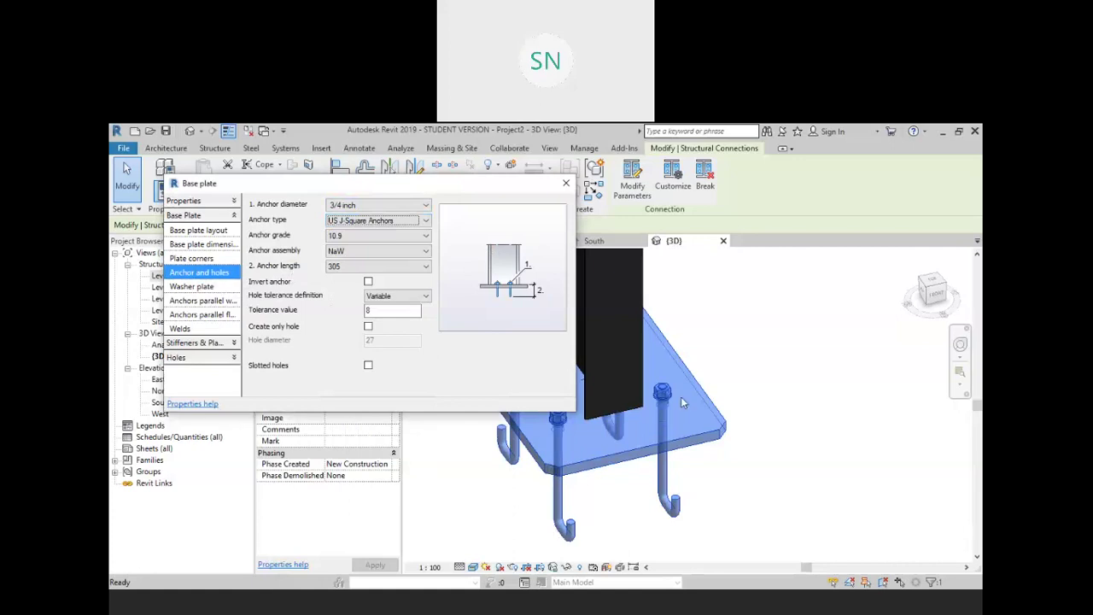
Try an anchor length of 508 and an anchor diameter of 20.00 mm, and return the diameter to 3/4 inch
click(351, 267)
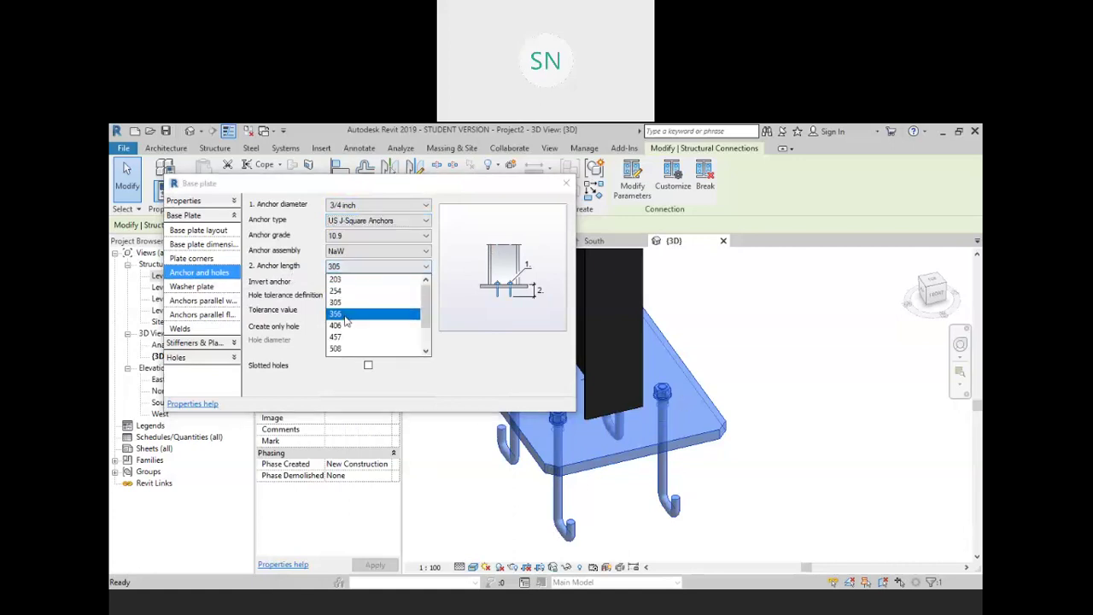
click(350, 348)
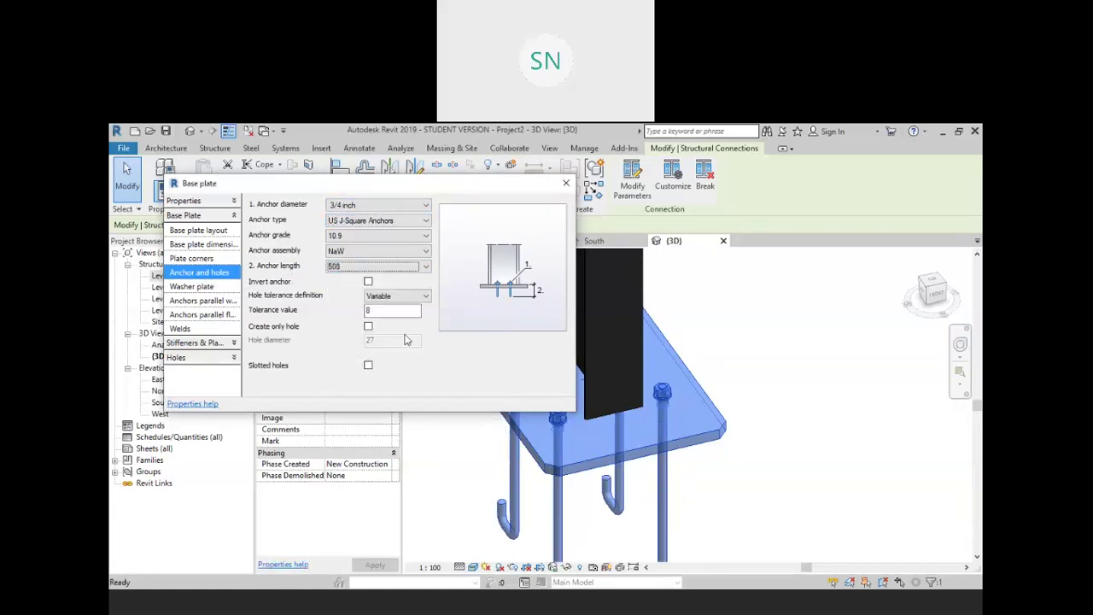
click(359, 205)
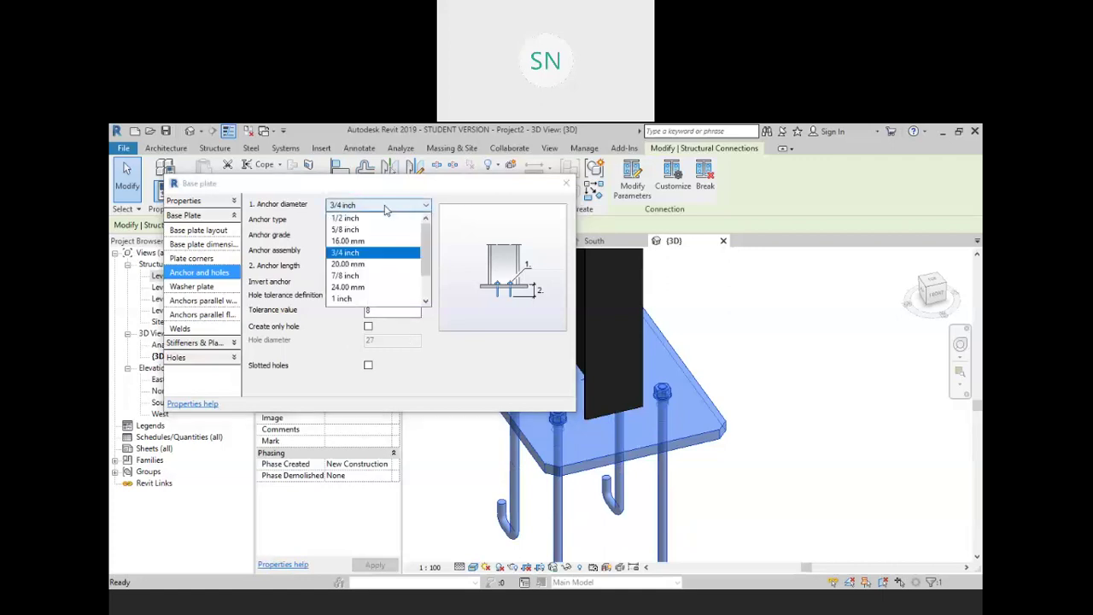
click(354, 263)
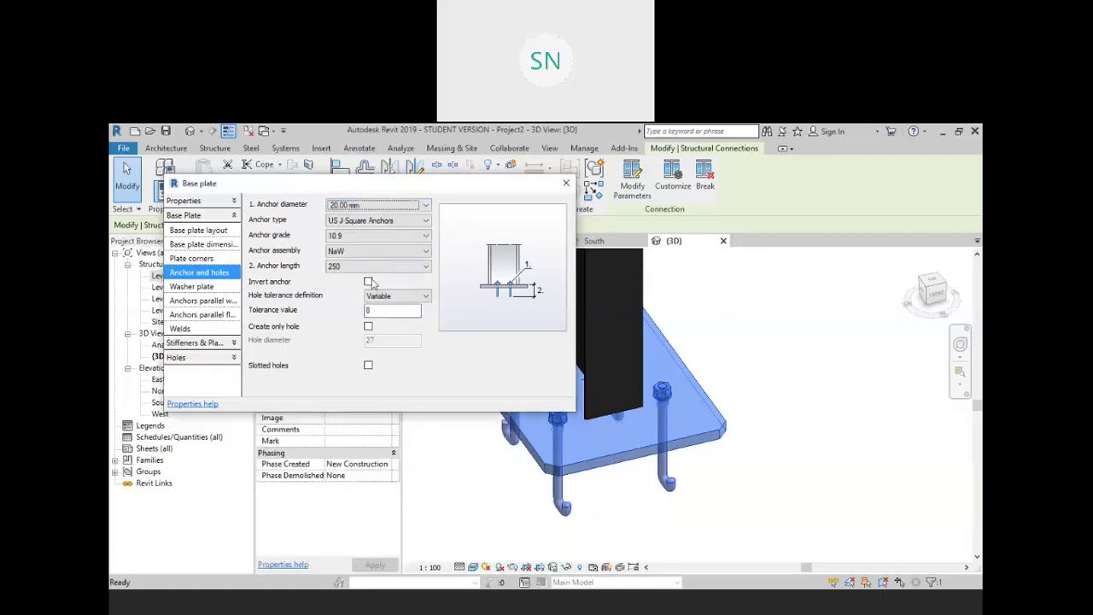
click(422, 206)
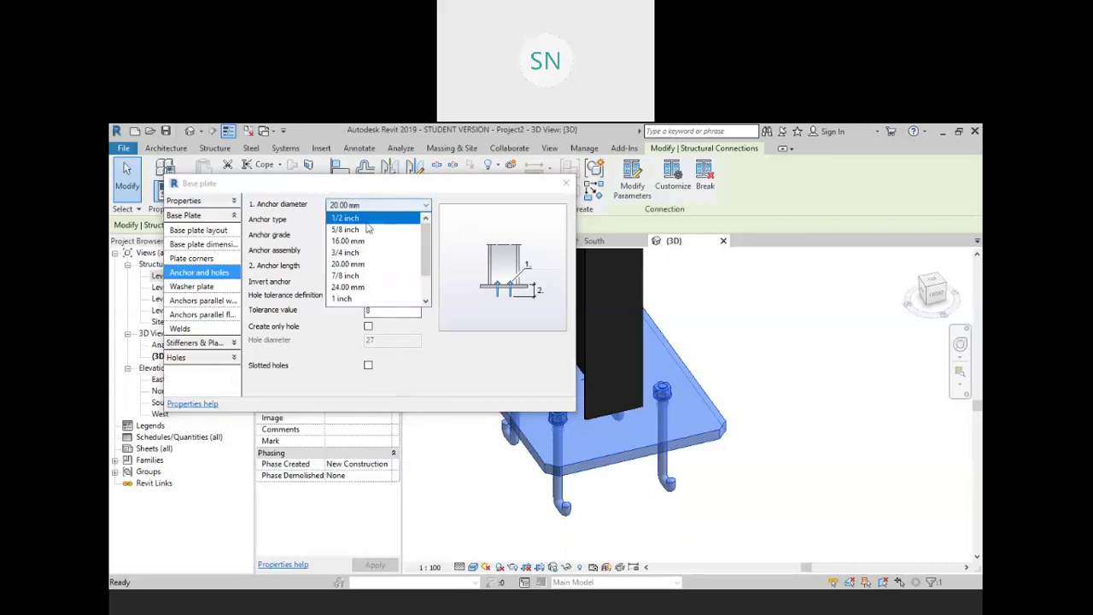
click(346, 252)
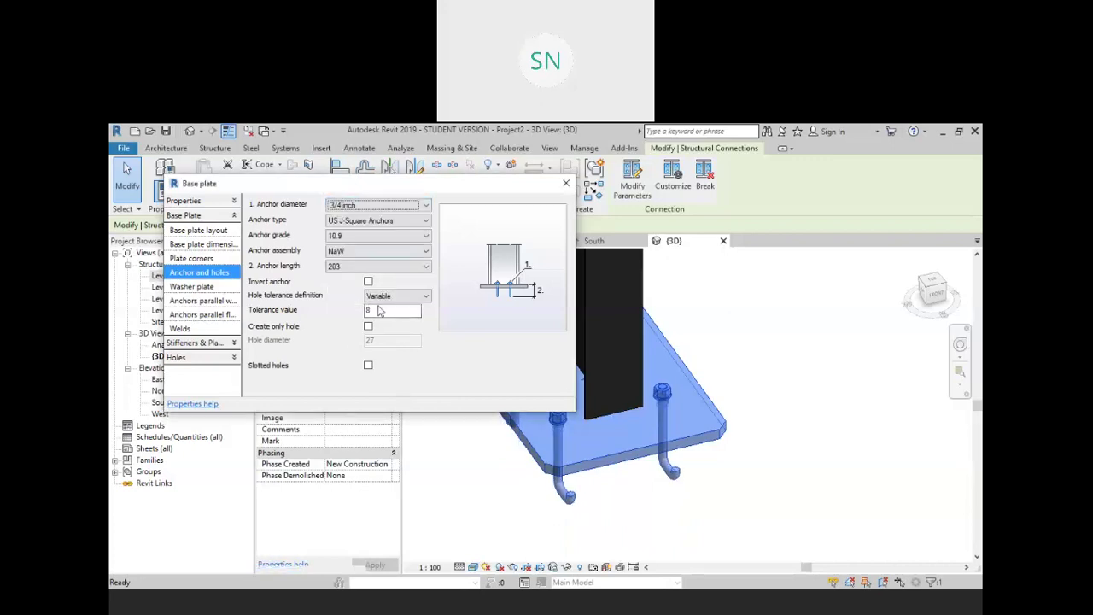
Set the length of the base plate's J-square anchors to 457
click(380, 265)
click(357, 337)
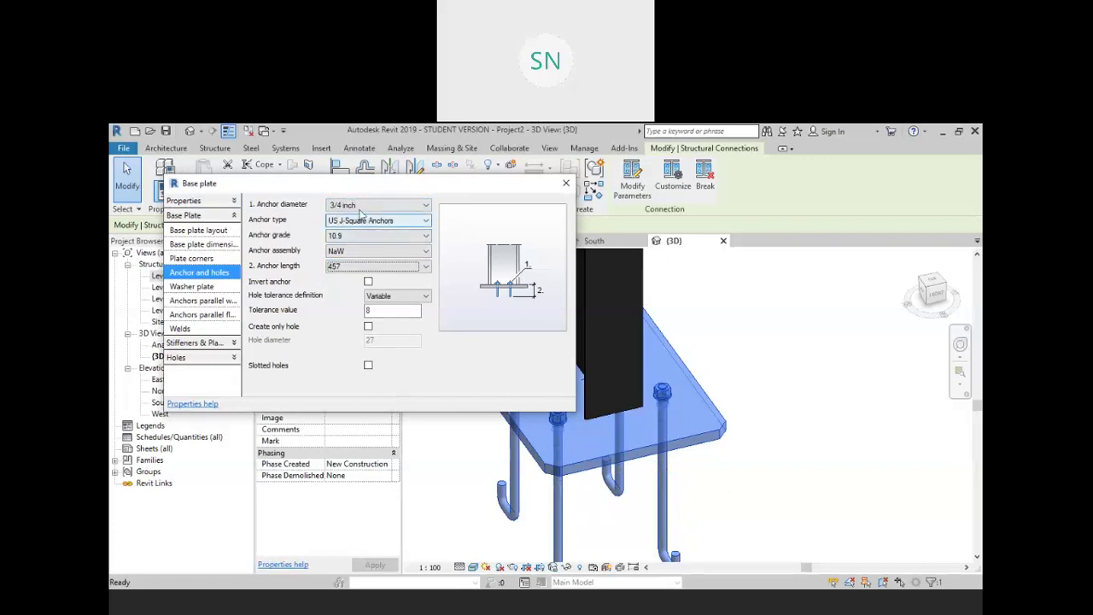
shift+middle_drag(637, 440, 717, 449)
scroll(717, 449, up, 2)
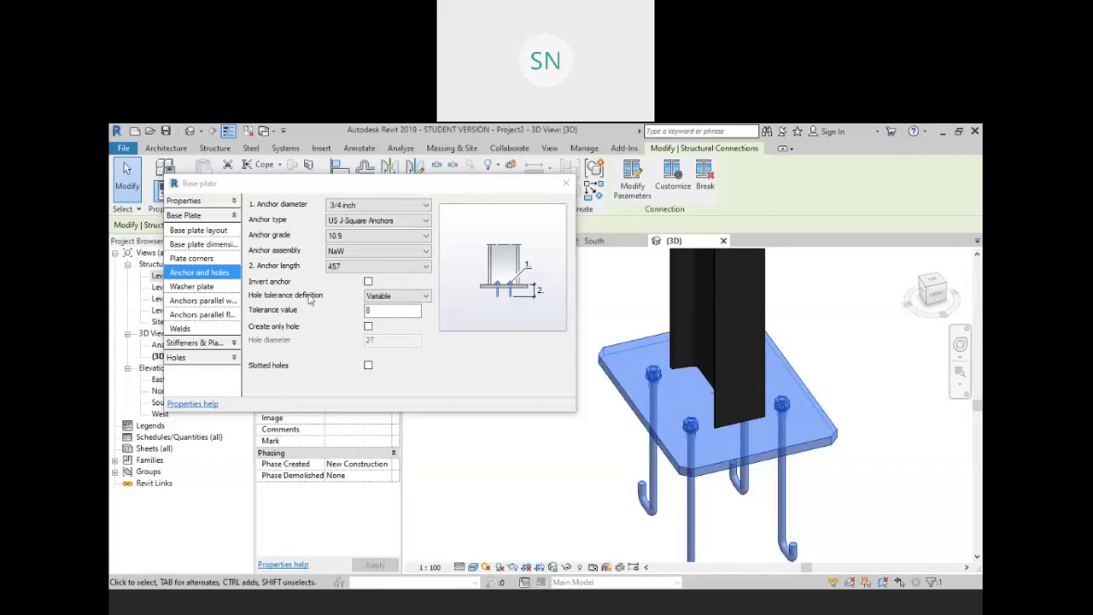
Set the anchors parallel to the web to a number of 4 with an intermediate distance of 100, keeping Group 2 at none
click(199, 303)
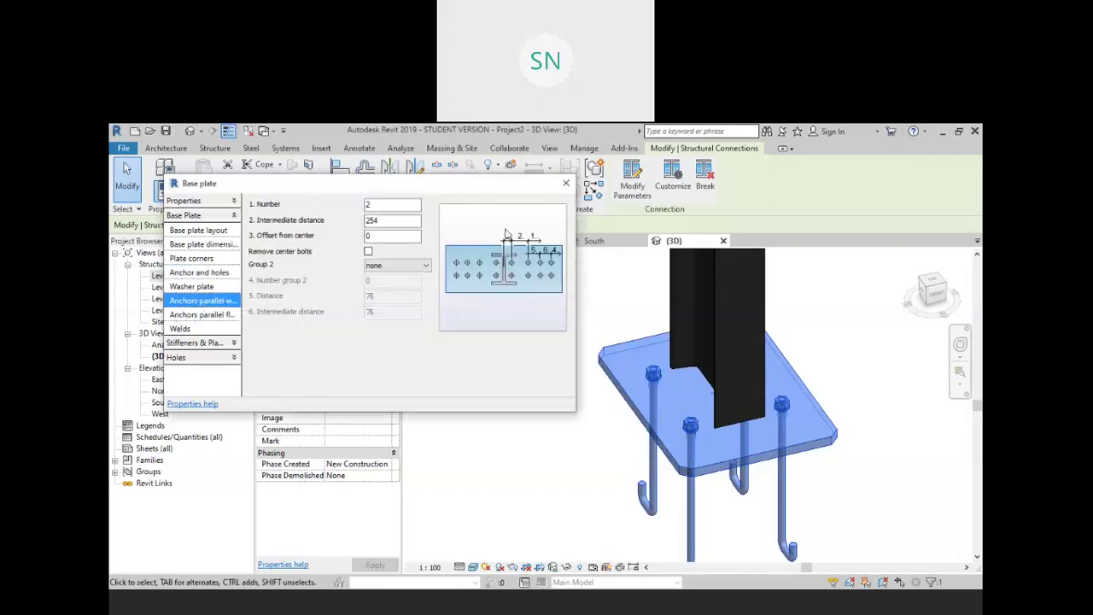
double_click(388, 205)
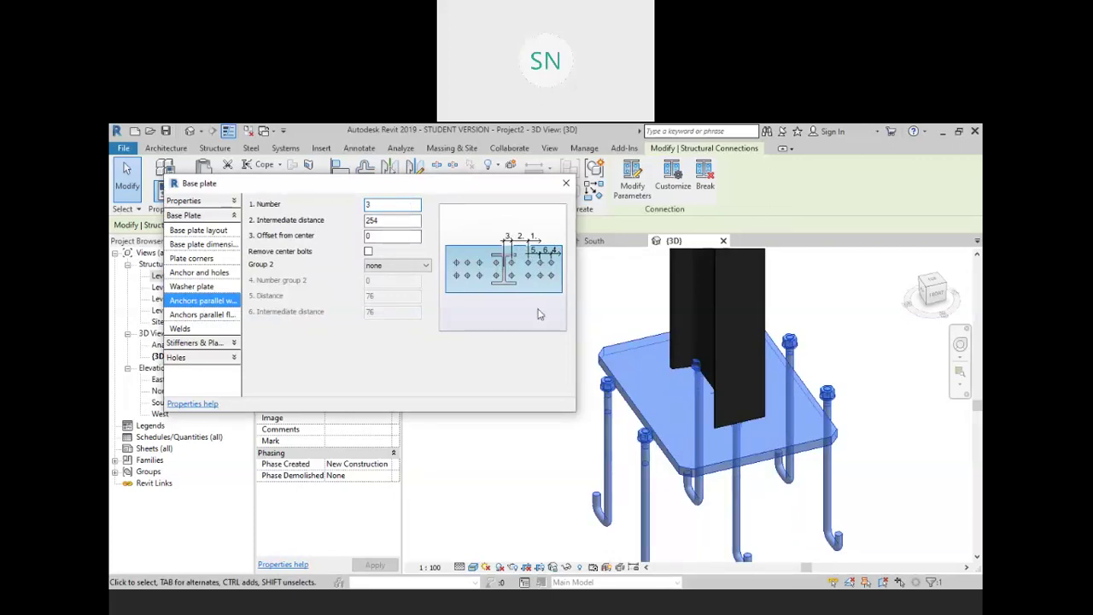
drag(379, 205, 330, 207)
text(4)
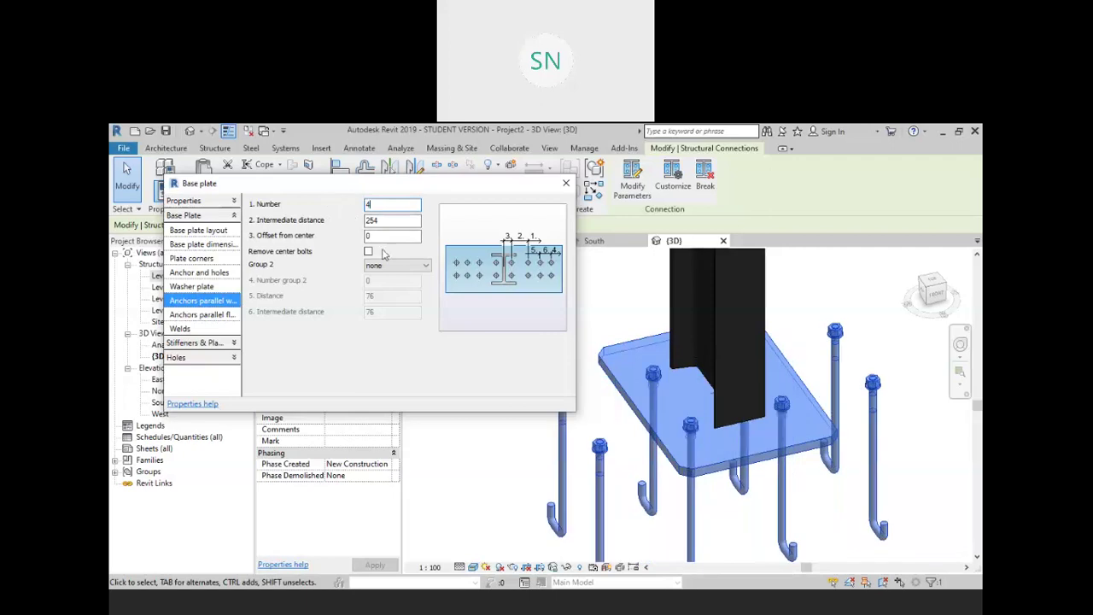
drag(394, 221, 323, 220)
text(100)
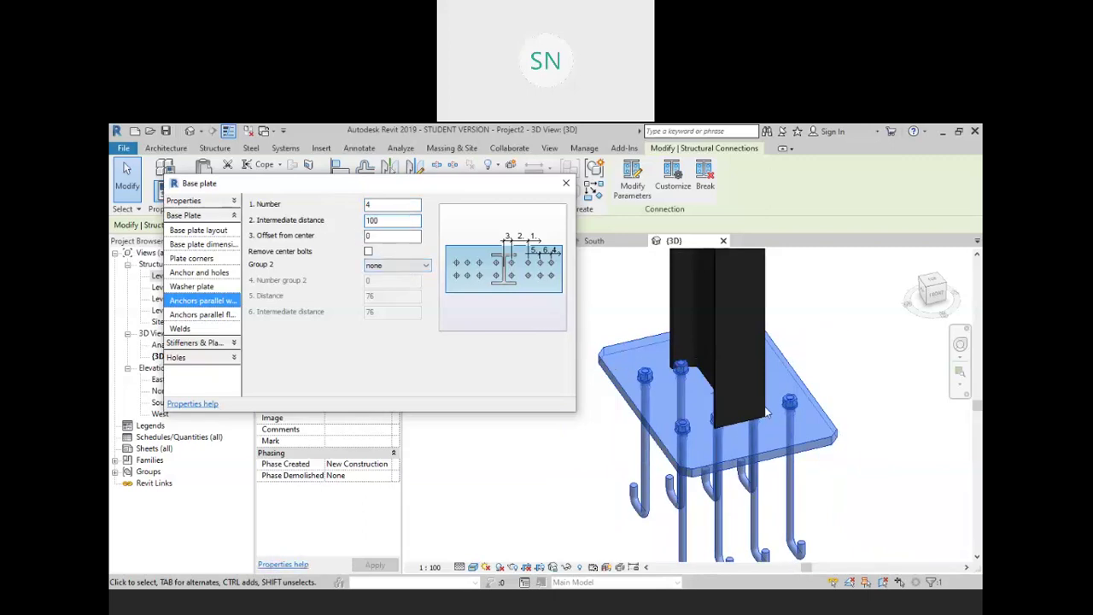
click(378, 235)
click(413, 267)
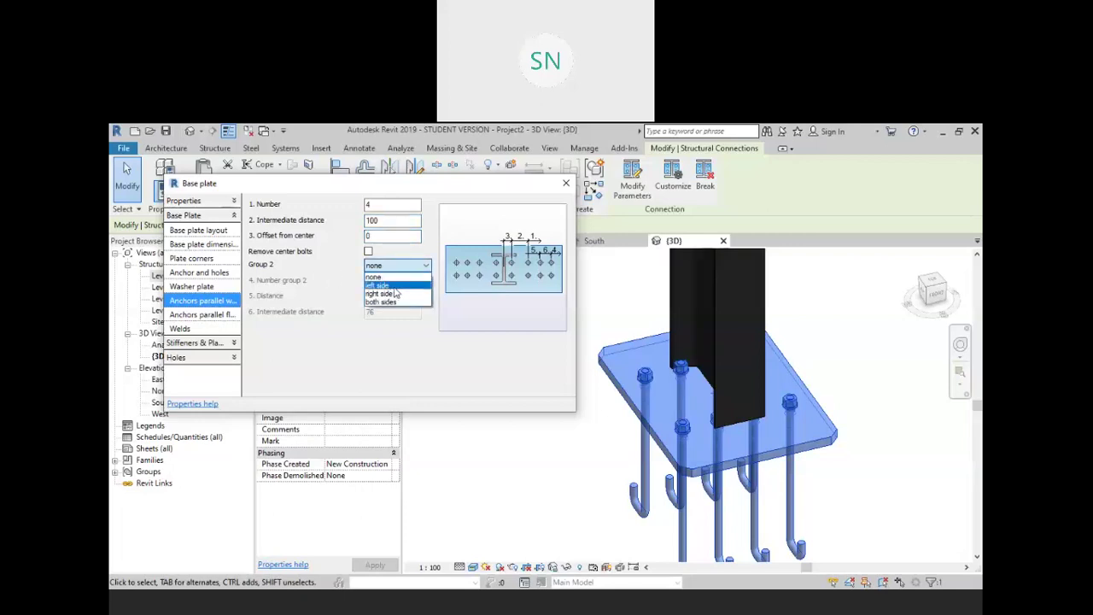
click(396, 273)
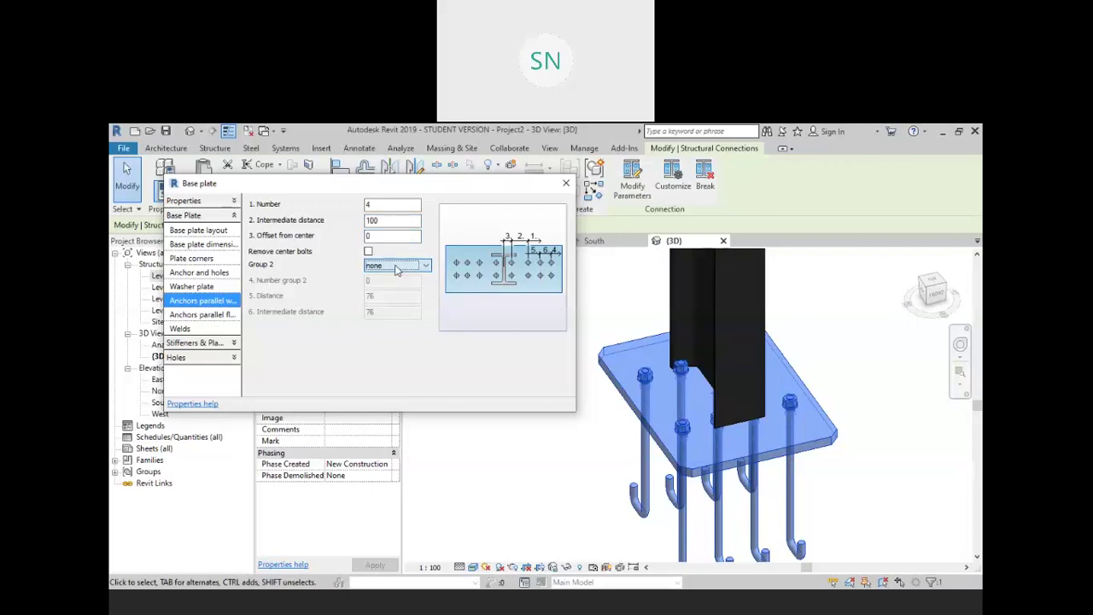
Set the intermediate distance of the two anchors parallel to the flange to 400, trying 300 and 350 first, and close the base plate parameters
click(213, 315)
double_click(389, 220)
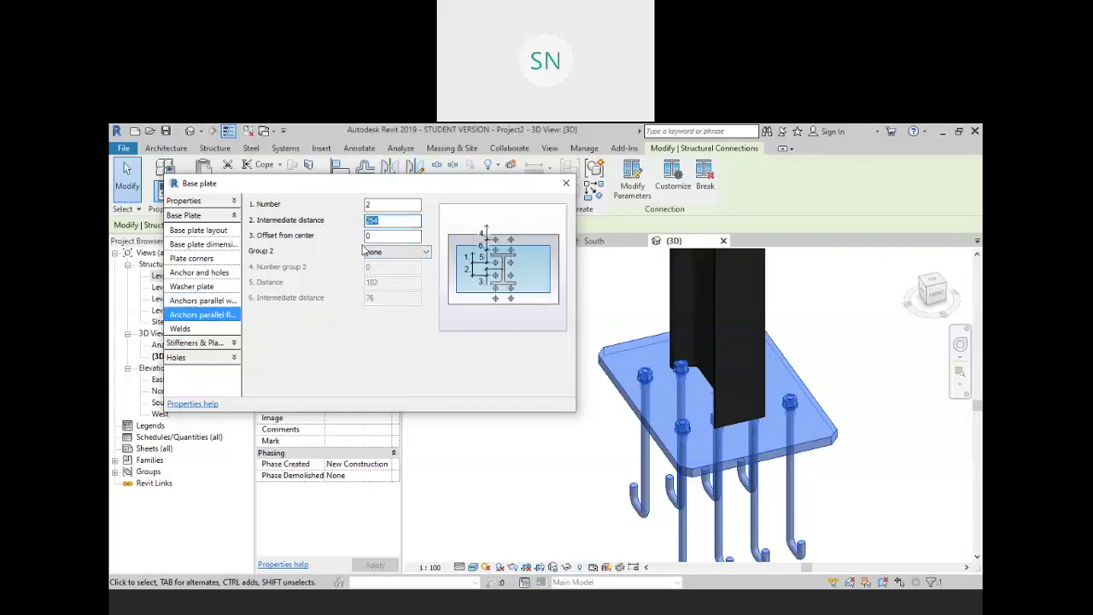
text(300)
key(Return)
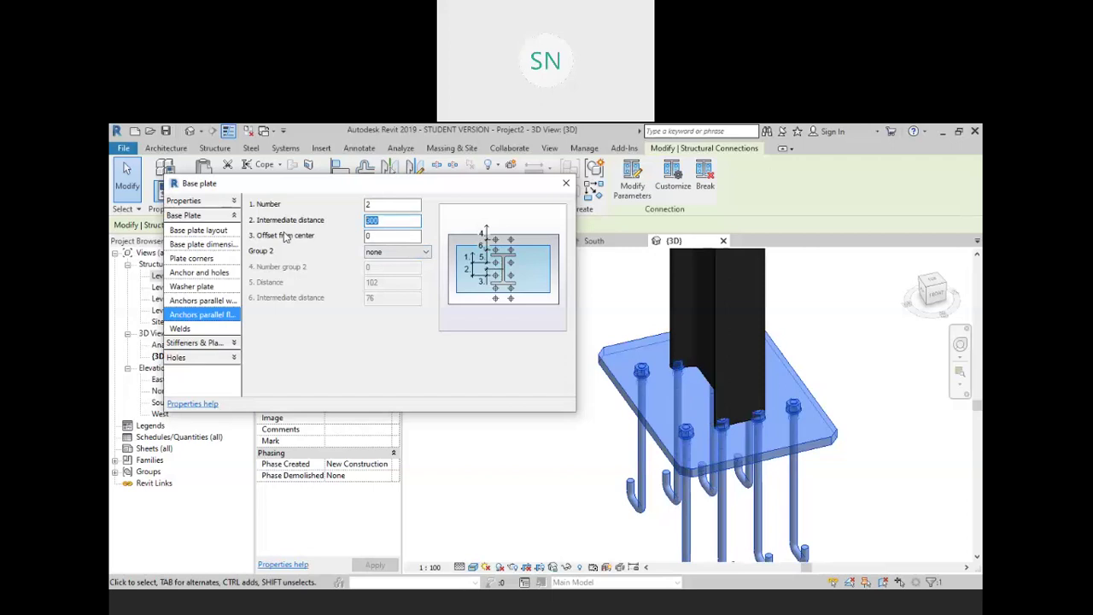
text(35)
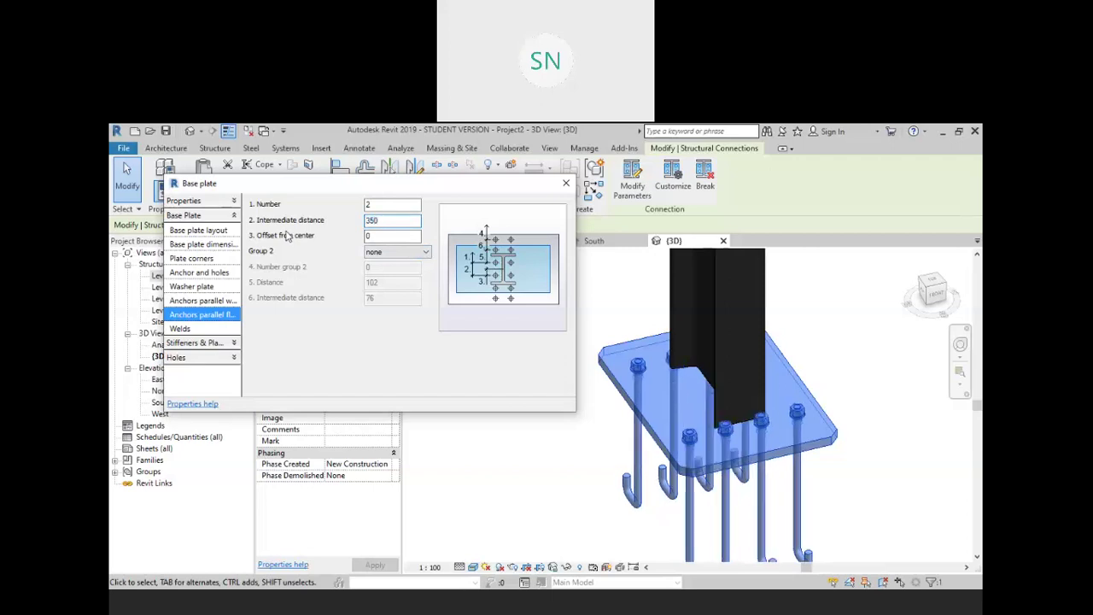
text(3)
drag(382, 221, 297, 230)
text(400)
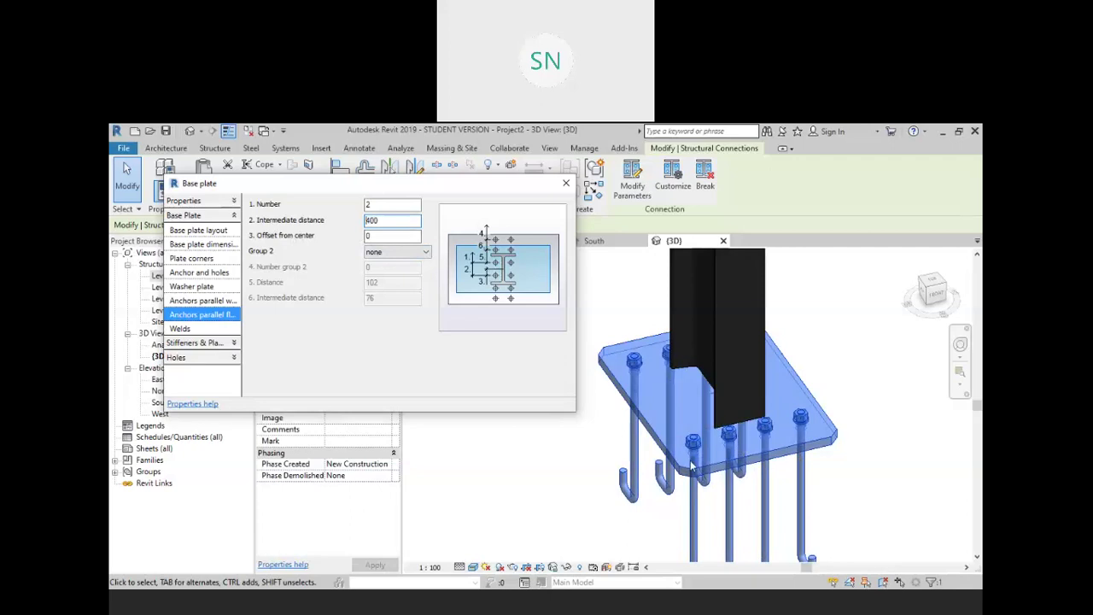
shift+middle_drag(695, 474, 751, 401)
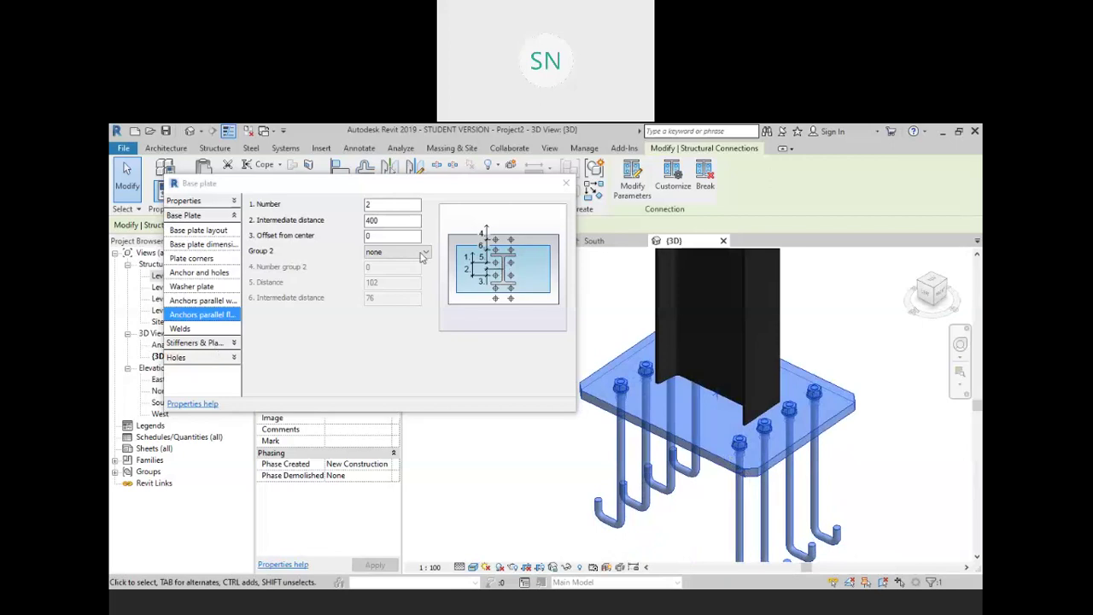
click(566, 183)
click(526, 372)
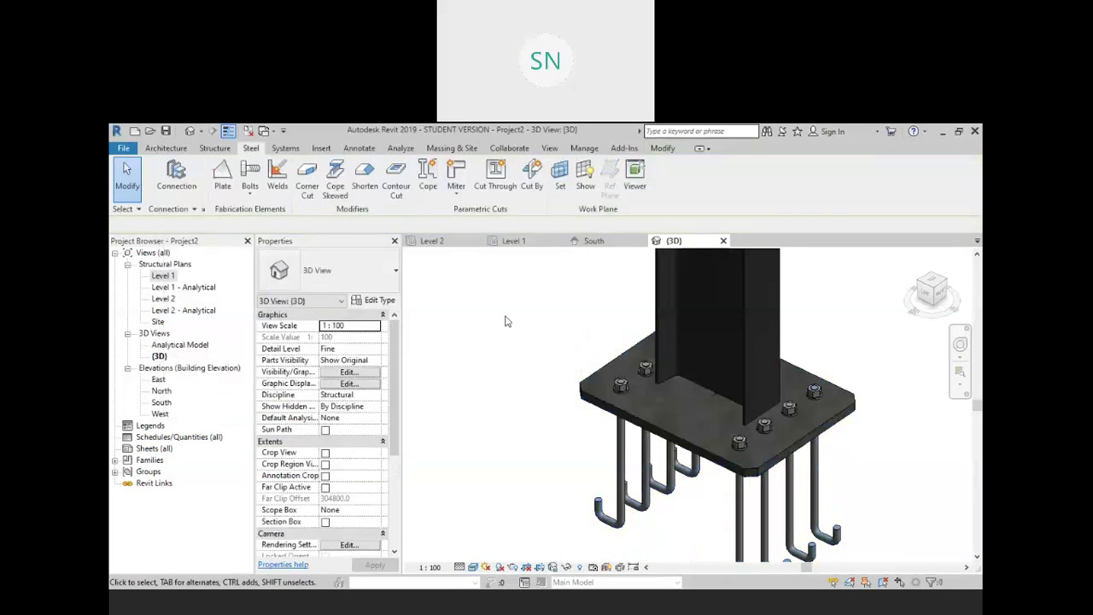
Examine the sandwich-plate tube connections at both ends of the brace between the columns
scroll(508, 321, down, 3)
shift+middle_drag(508, 321, 649, 410)
scroll(666, 435, down, 4)
scroll(631, 384, up, 6)
click(621, 372)
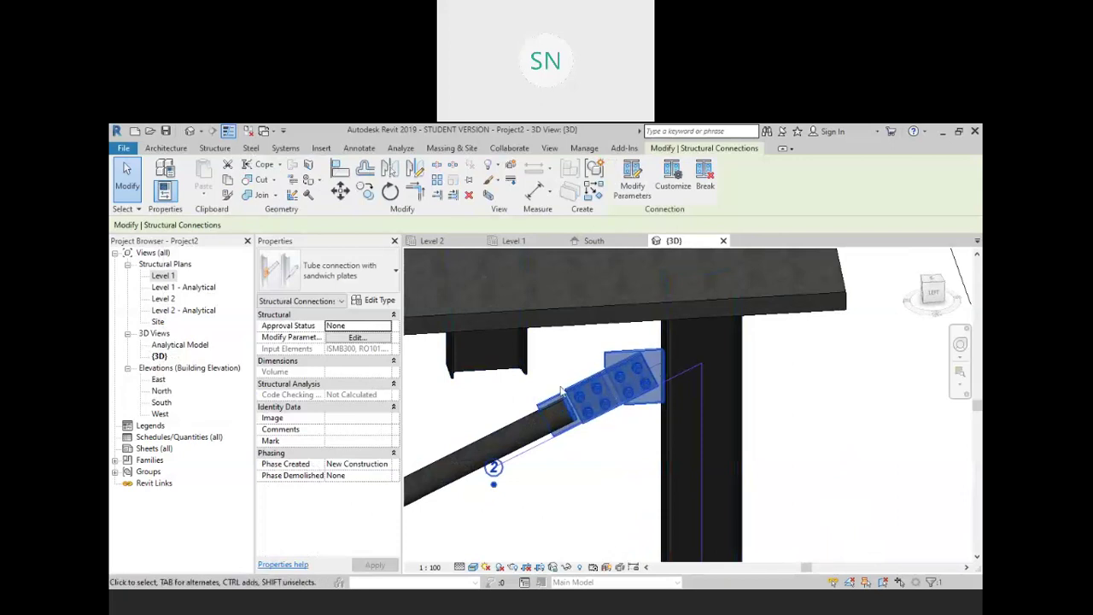
scroll(620, 424, down, 4)
shift+middle_drag(621, 425, 642, 512)
click(639, 471)
middle_drag(523, 458, 561, 473)
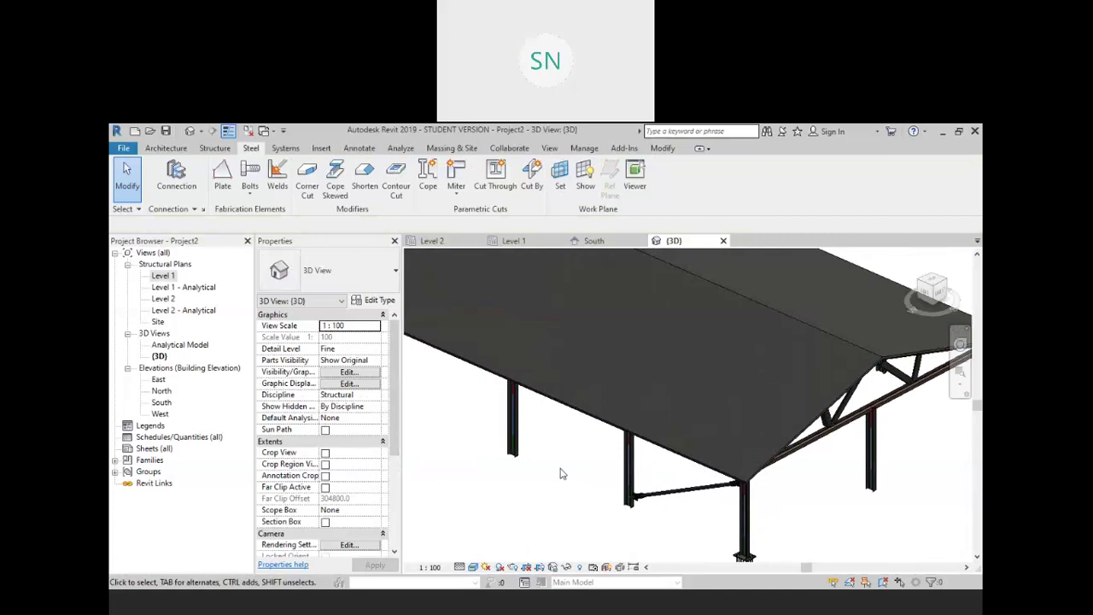
middle_drag(478, 426, 567, 455)
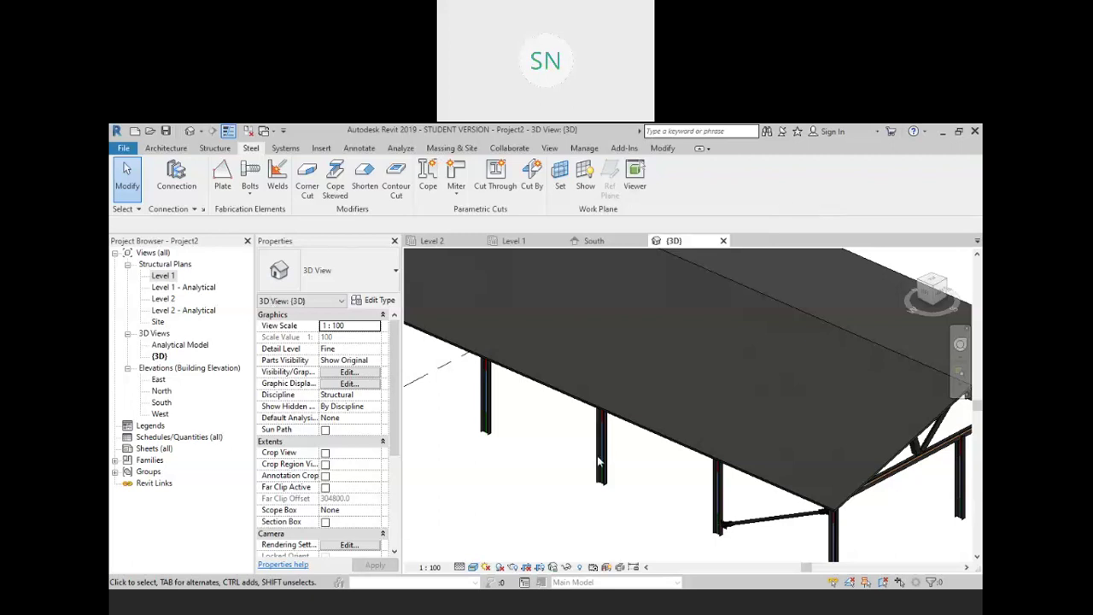
scroll(543, 468, down, 4)
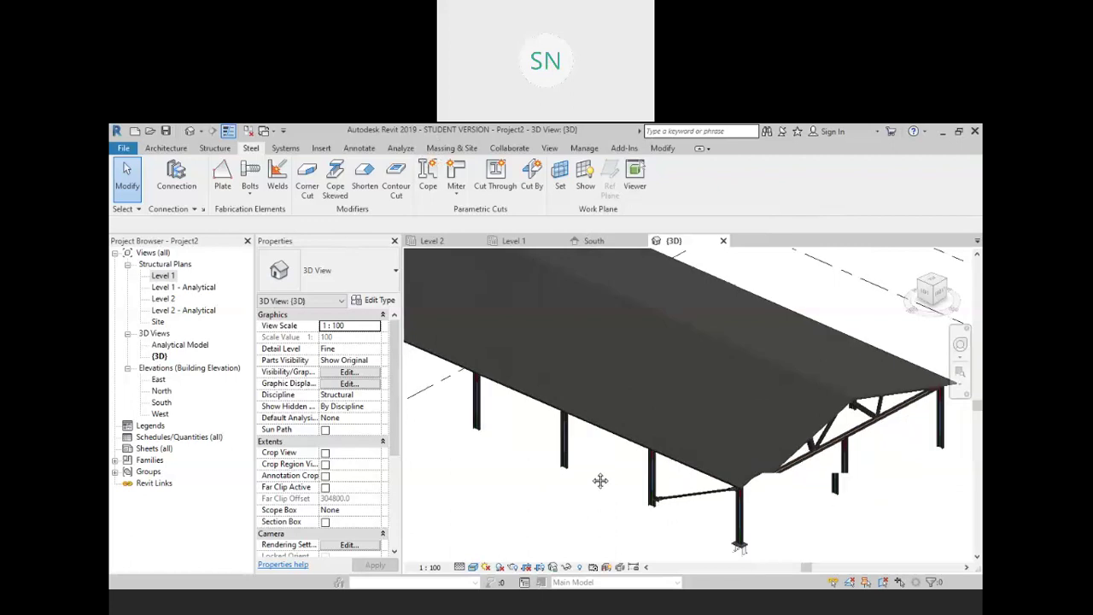
scroll(626, 485, up, 6)
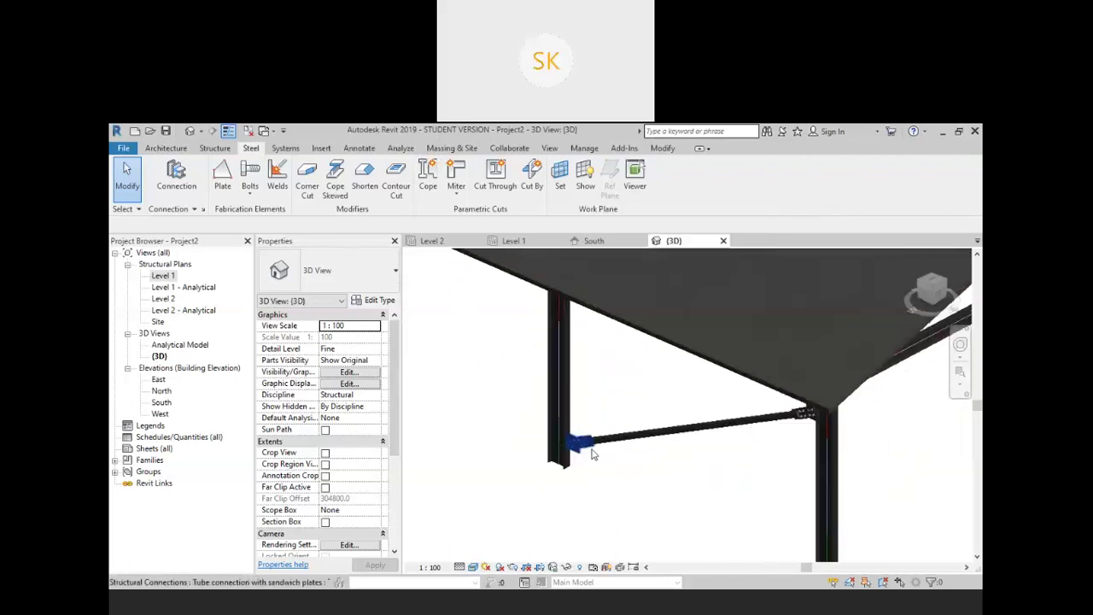
scroll(595, 458, up, 2)
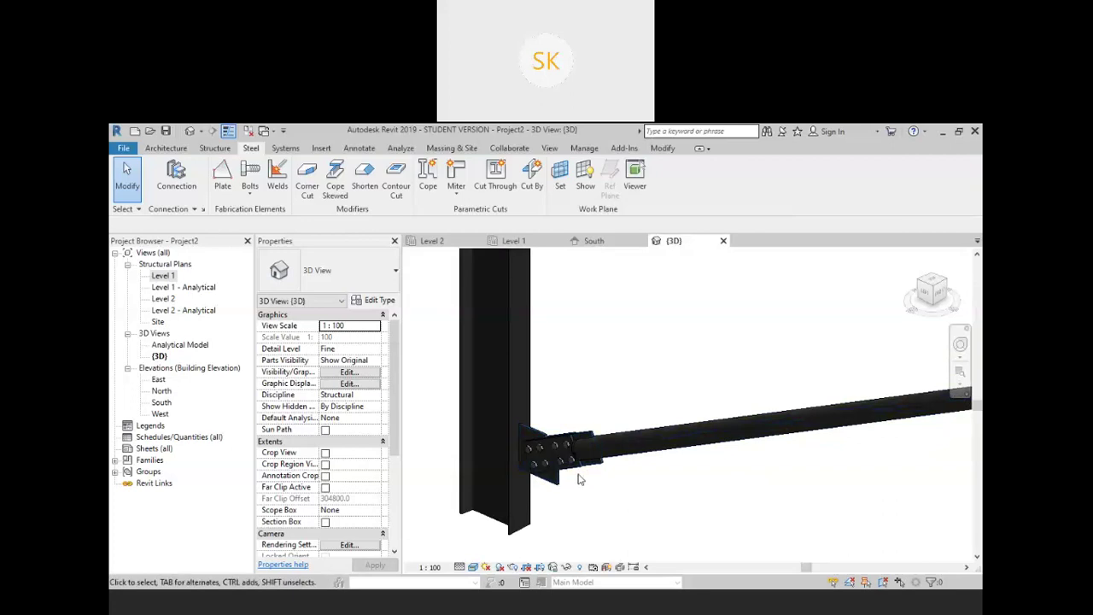
Examine the front Fink truss, checking where its web members meet the top and bottom chords
scroll(560, 453, down, 8)
middle_drag(675, 469, 532, 439)
scroll(664, 386, up, 5)
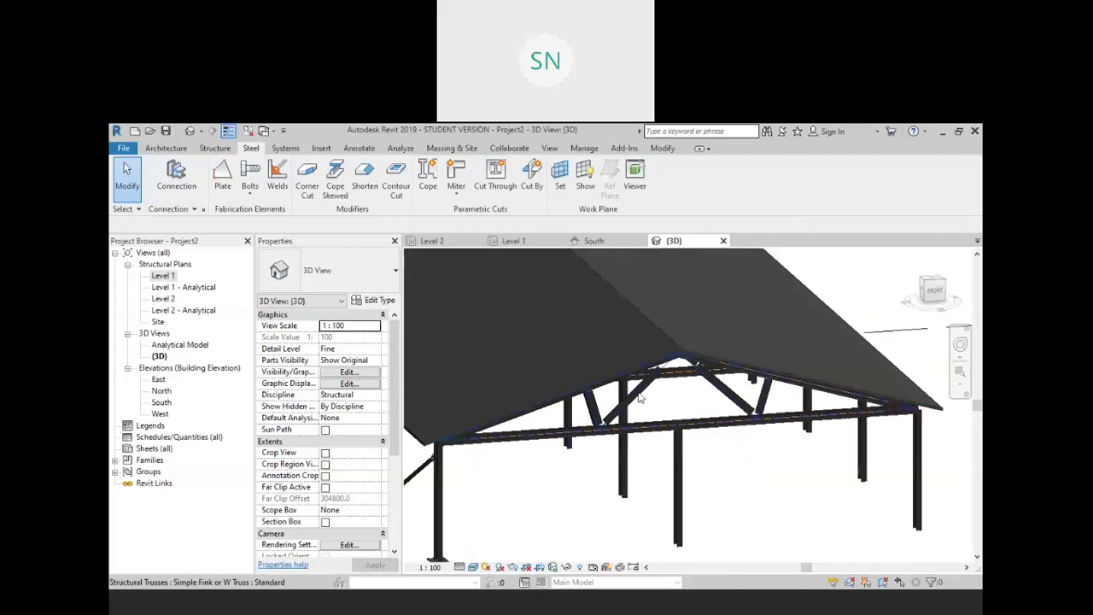
middle_drag(664, 386, 561, 340)
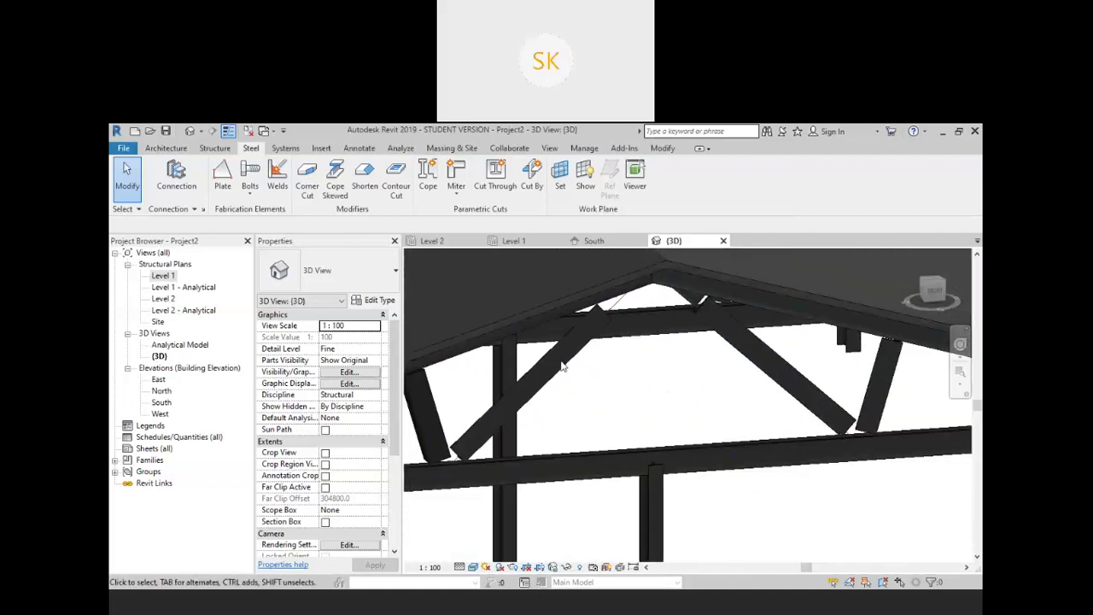
click(547, 358)
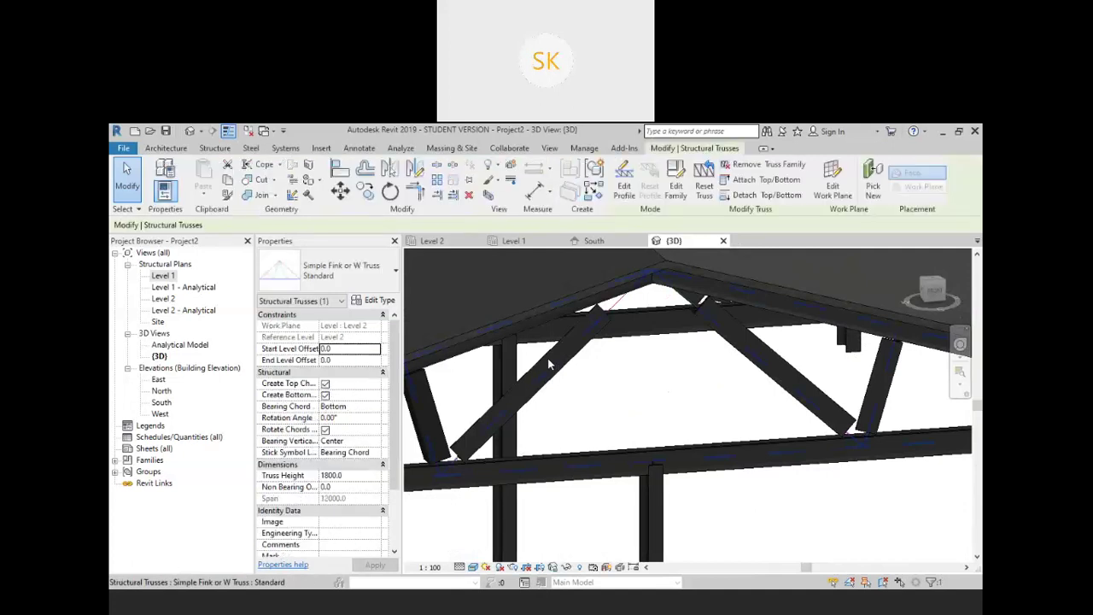
shift+middle_drag(547, 358, 596, 387)
scroll(547, 357, down, 1)
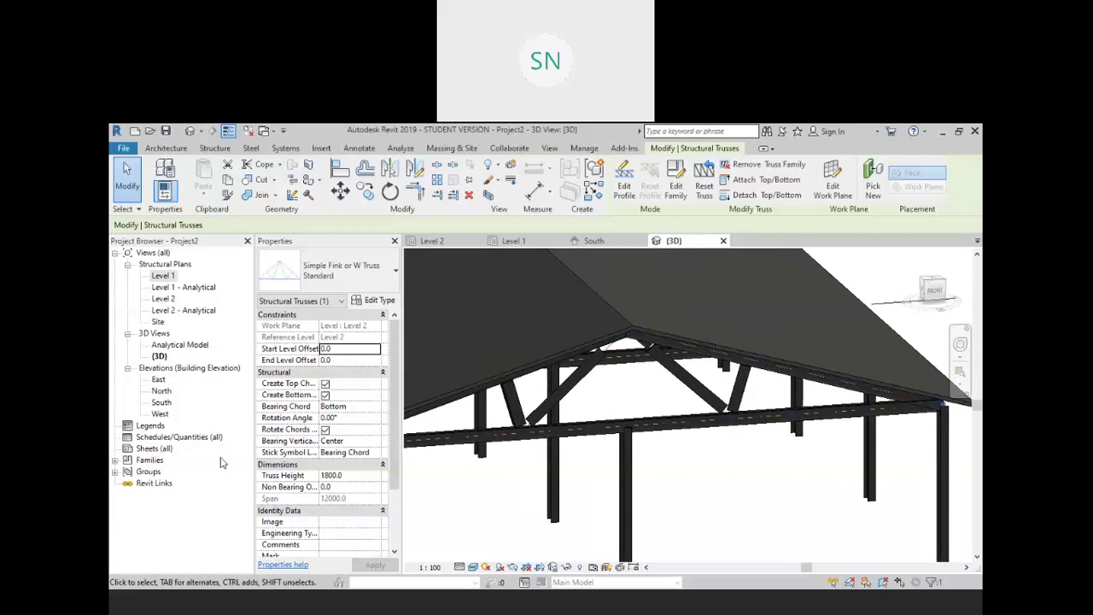
scroll(612, 385, up, 2)
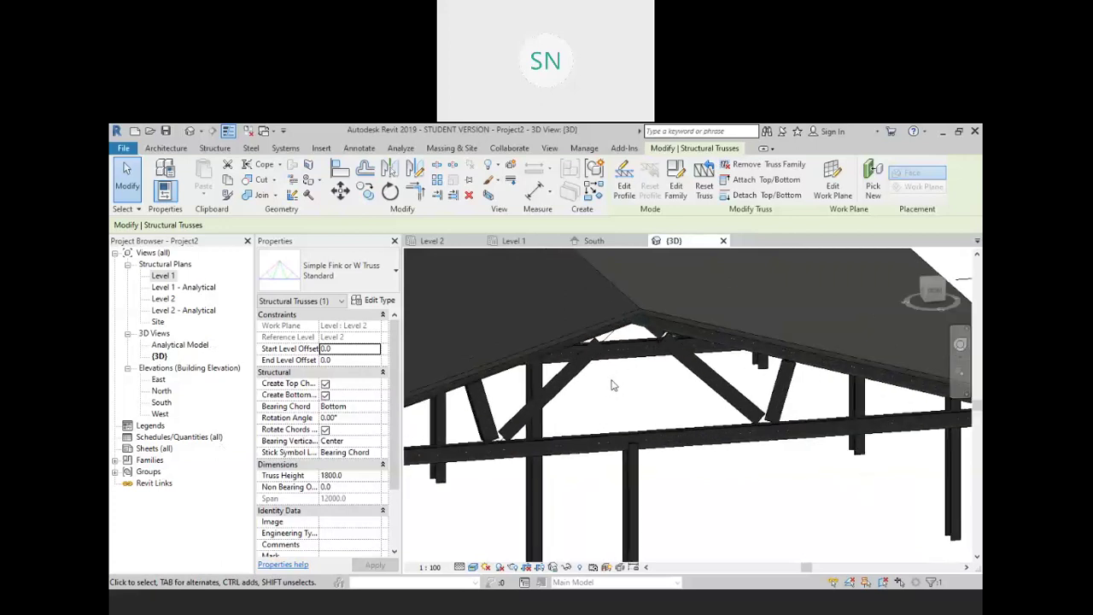
scroll(539, 338, down, 3)
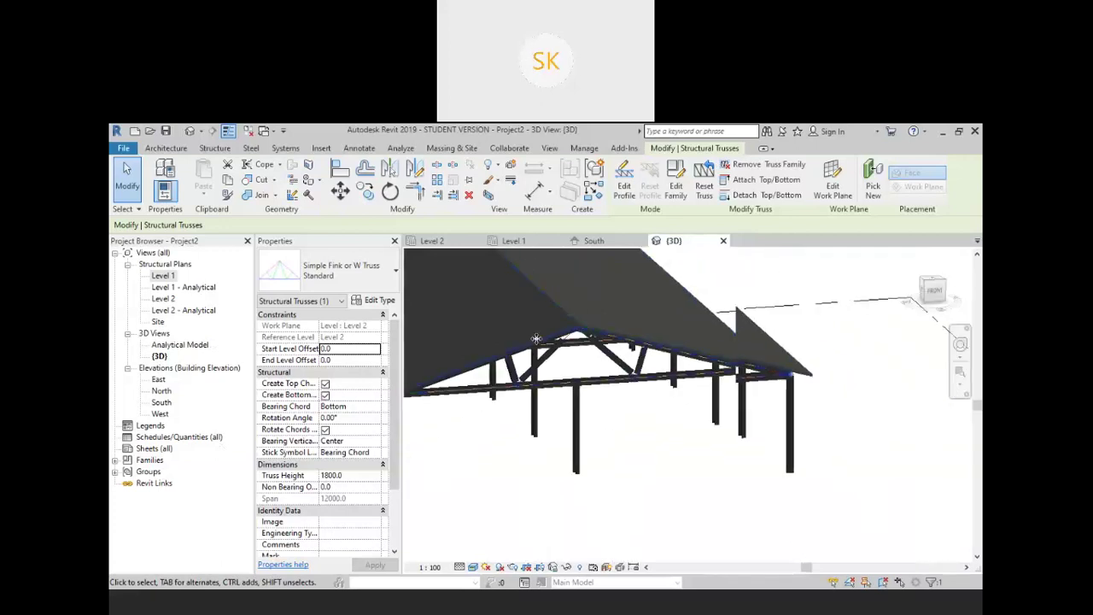
scroll(636, 374, up, 4)
scroll(595, 432, down, 2)
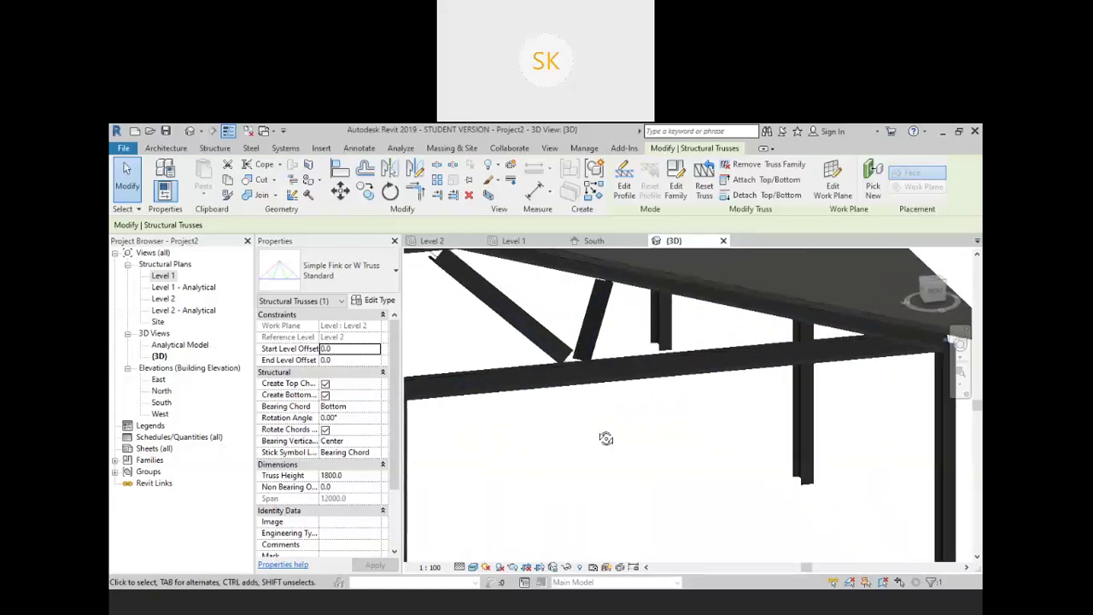
scroll(590, 444, up, 5)
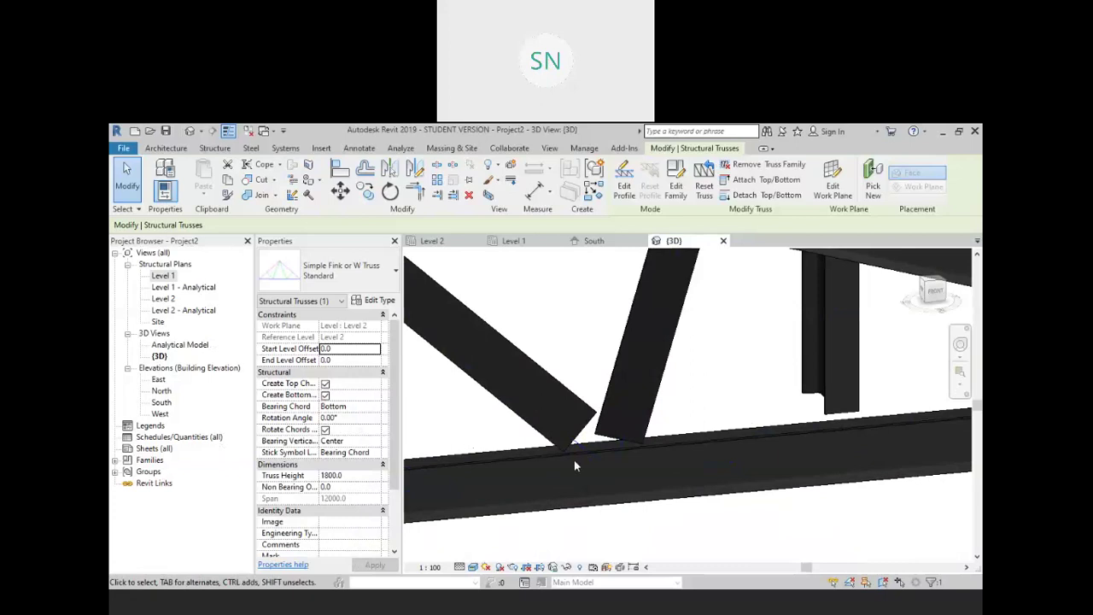
shift+middle_drag(574, 460, 568, 445)
scroll(570, 443, down, 1)
middle_drag(563, 376, 576, 388)
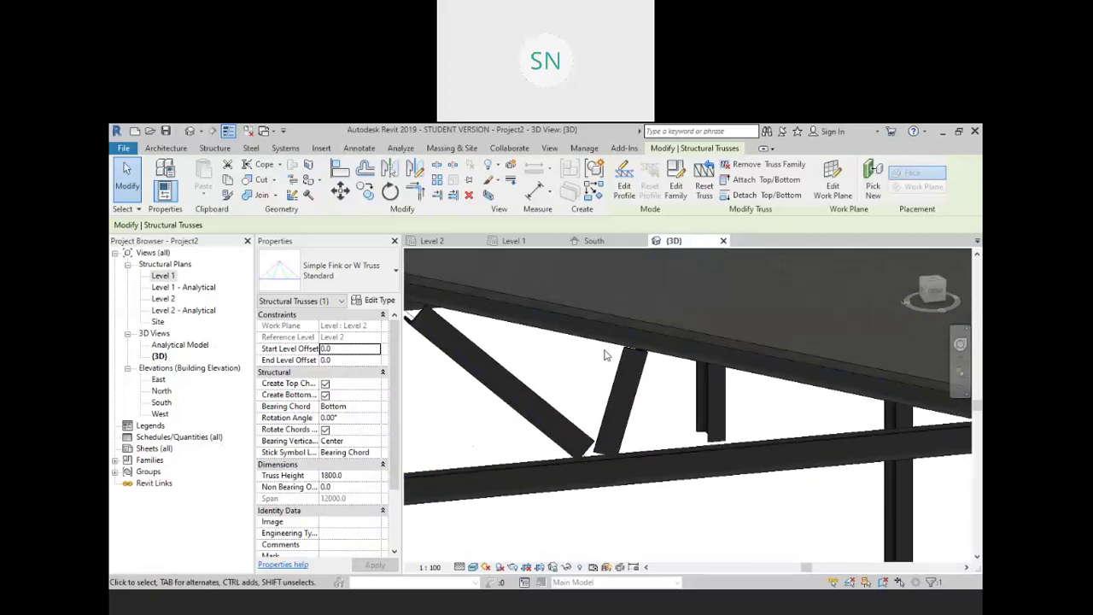
scroll(605, 352, up, 1)
middle_drag(583, 407, 578, 385)
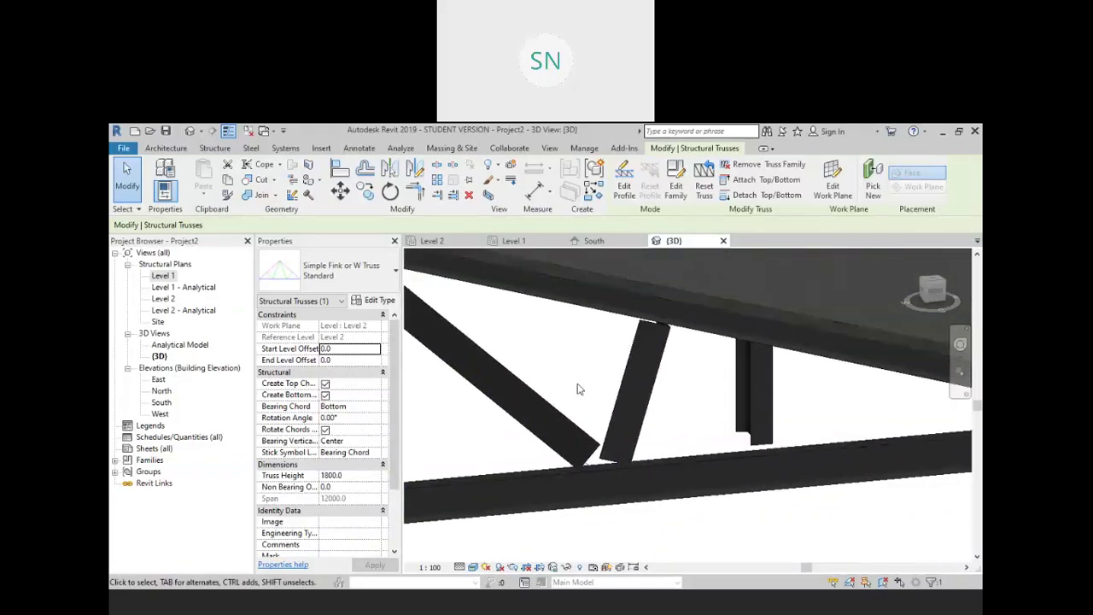
click(584, 344)
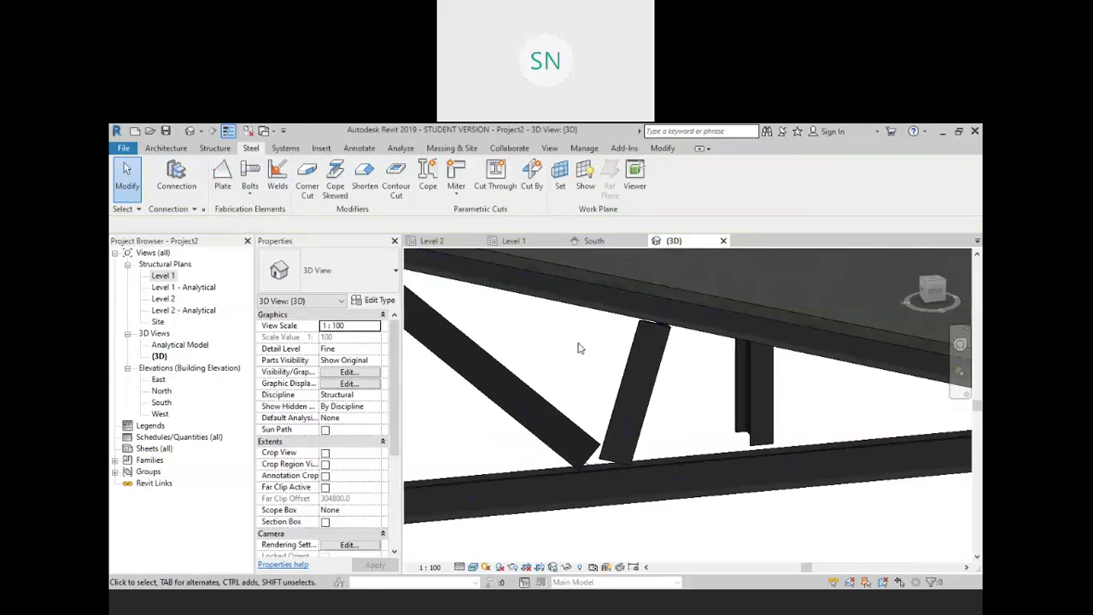
middle_drag(545, 346, 554, 351)
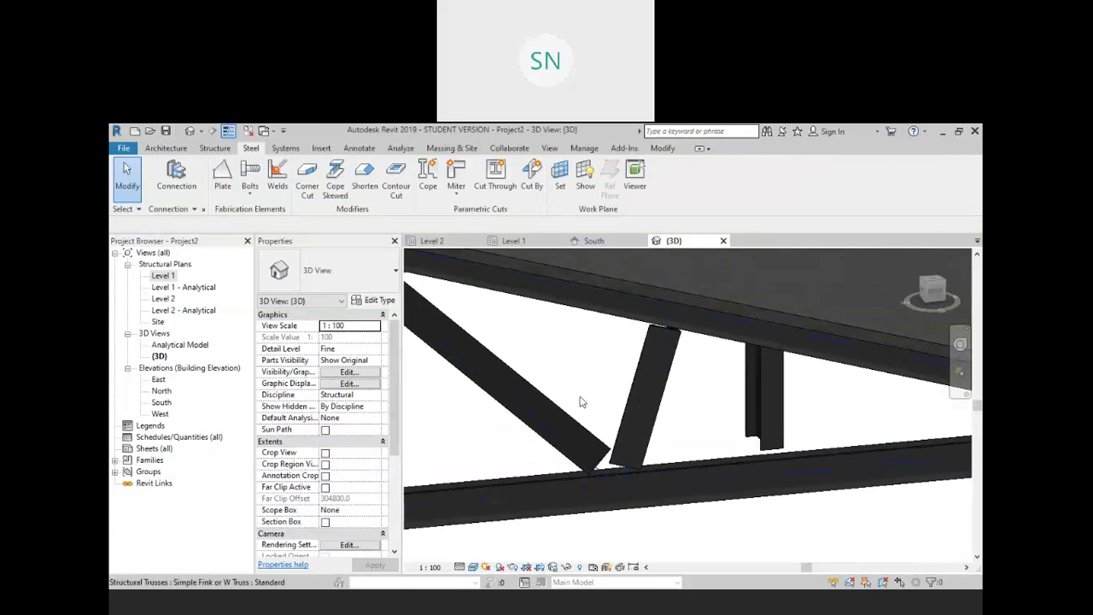
Cope the short L8X8X1 web member against the truss's ISMB225 bottom chord and check the cut
click(428, 175)
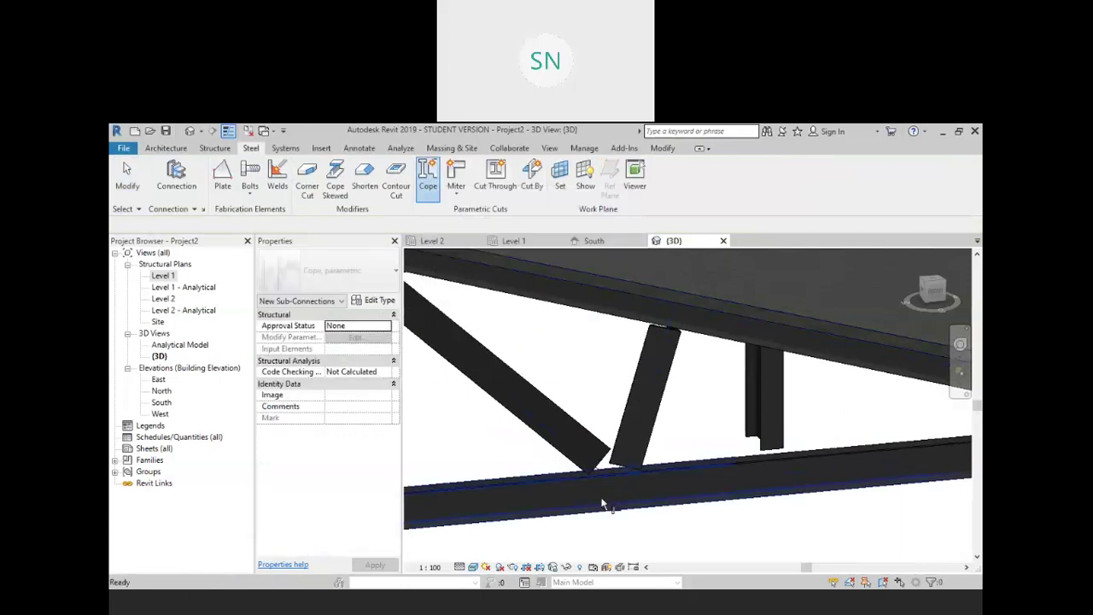
drag(667, 531, 626, 416)
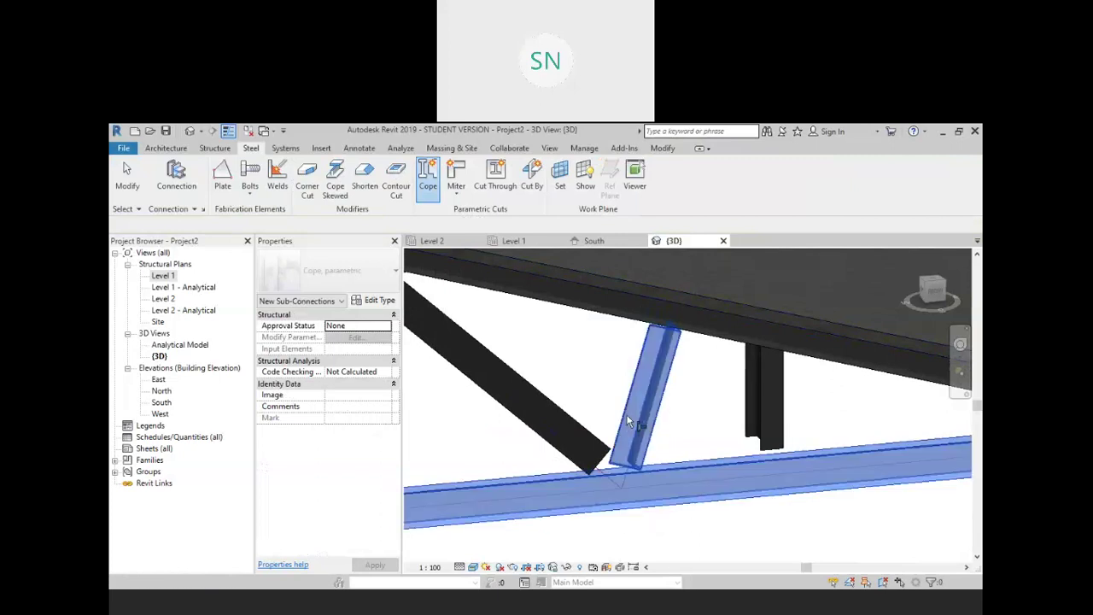
click(629, 431)
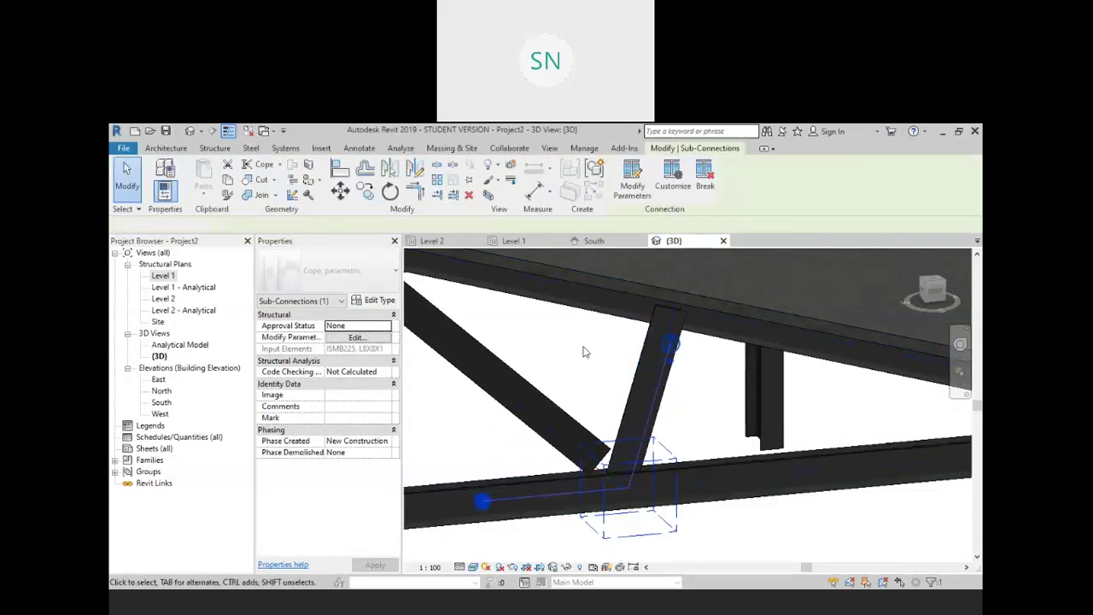
key(Escape)
scroll(622, 464, up, 4)
scroll(616, 484, down, 2)
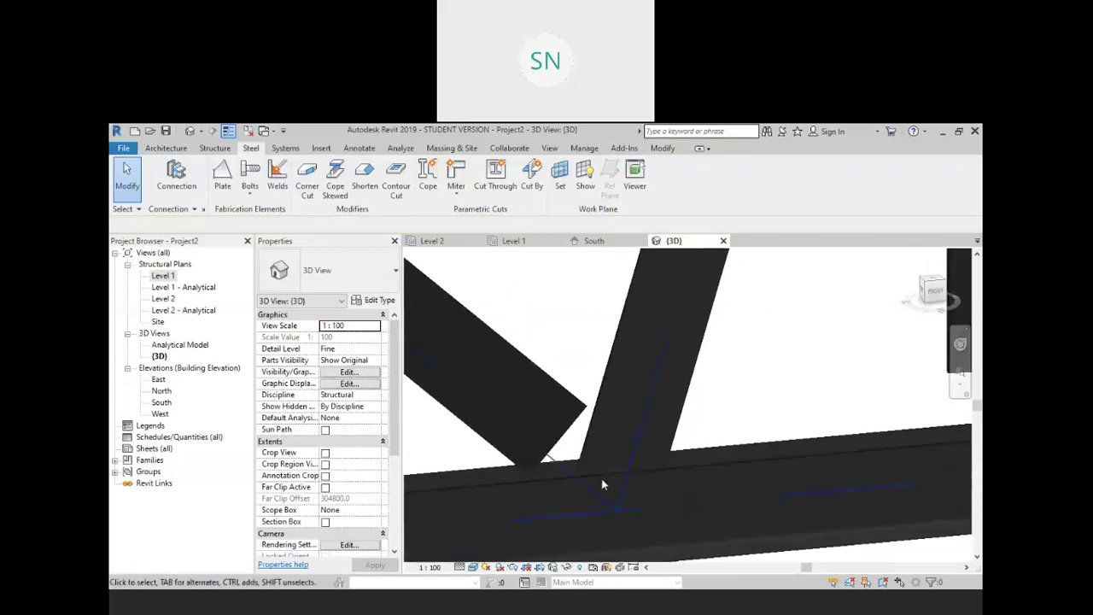
scroll(610, 479, up, 2)
shift+middle_drag(606, 478, 563, 544)
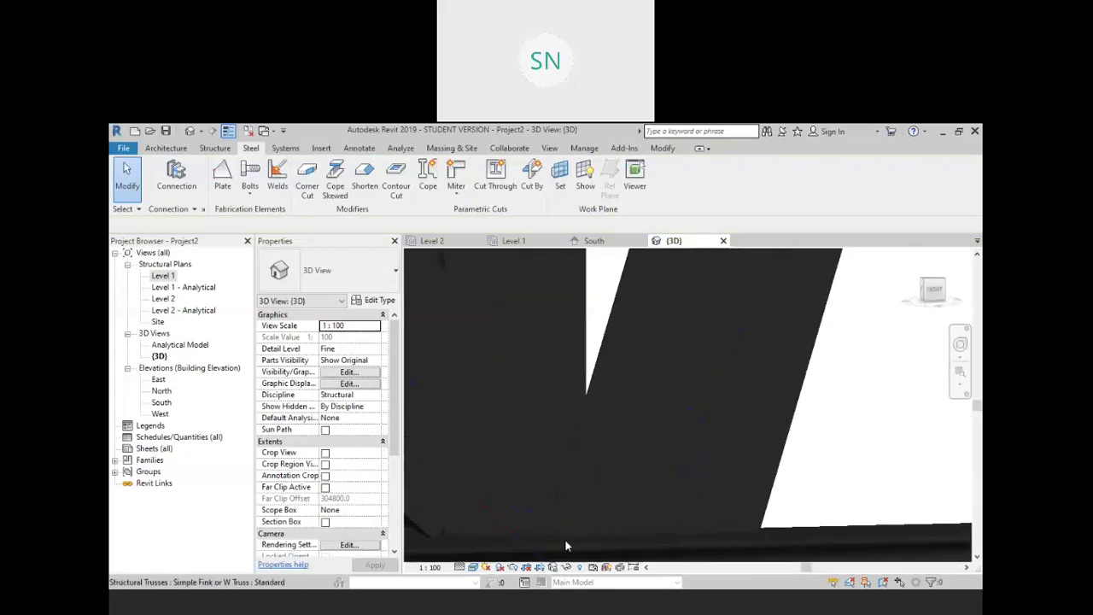
Cope the upper end of the same short web member against the sloping ISMB225 top chord
shift+middle_drag(649, 520, 654, 438)
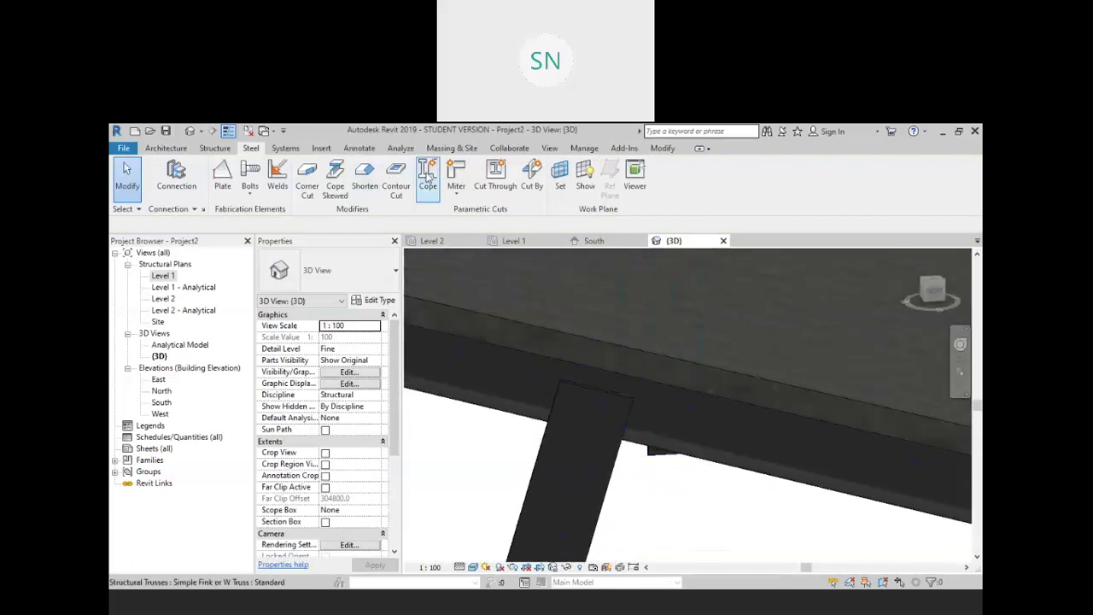
click(428, 175)
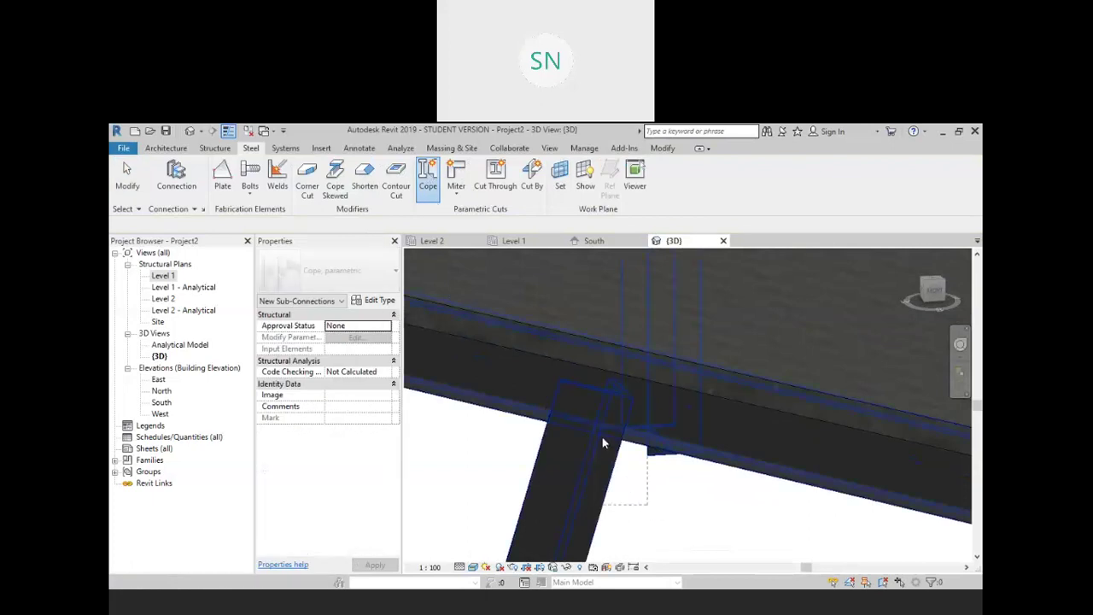
click(580, 430)
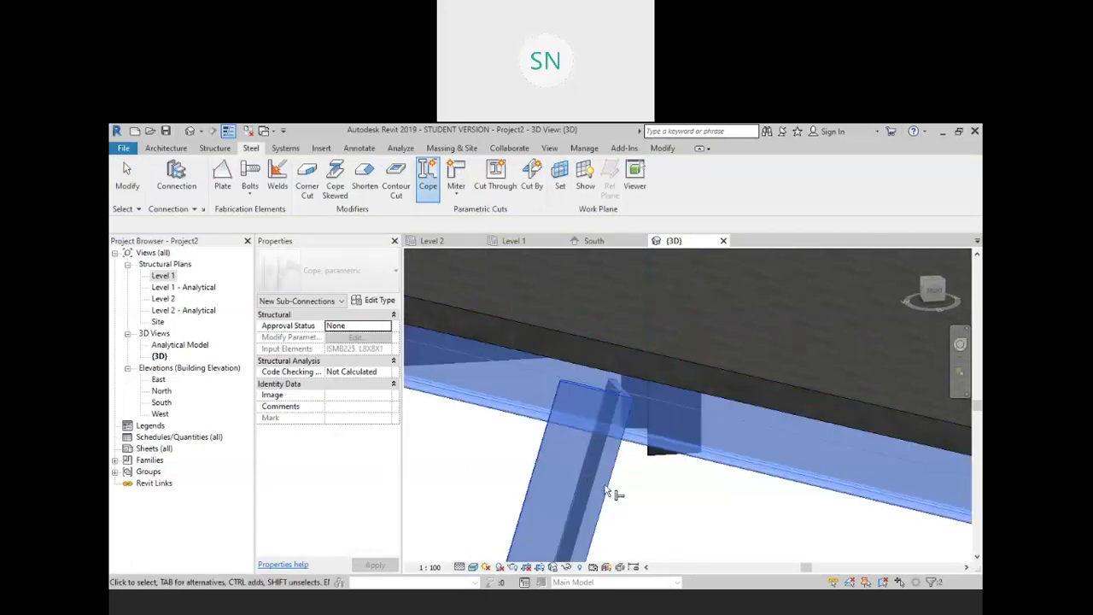
scroll(545, 373, down, 4)
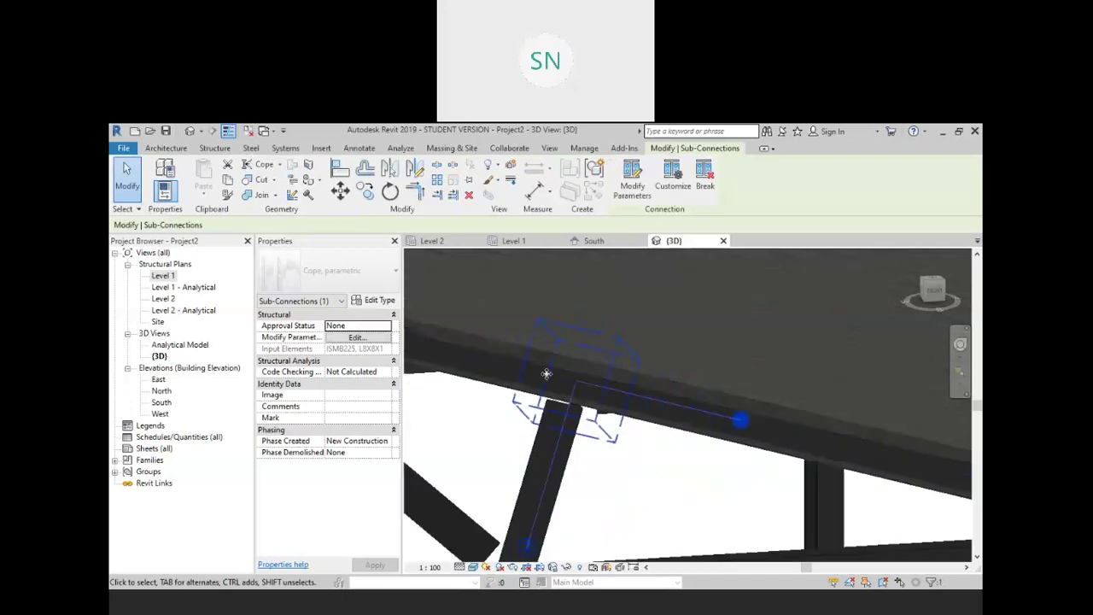
click(642, 486)
middle_drag(581, 491, 607, 467)
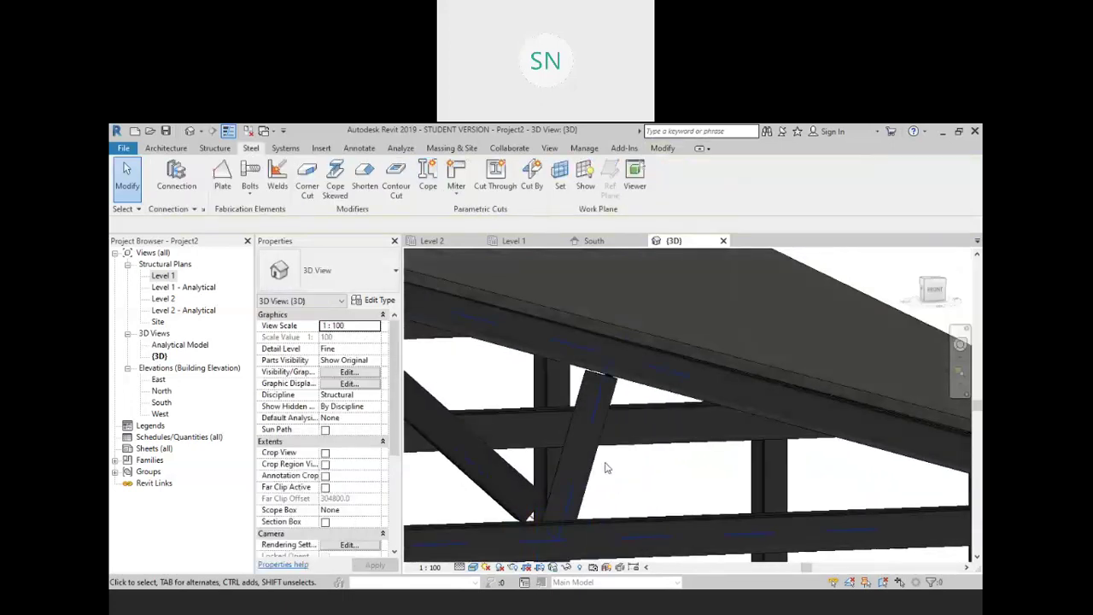
scroll(634, 384, up, 2)
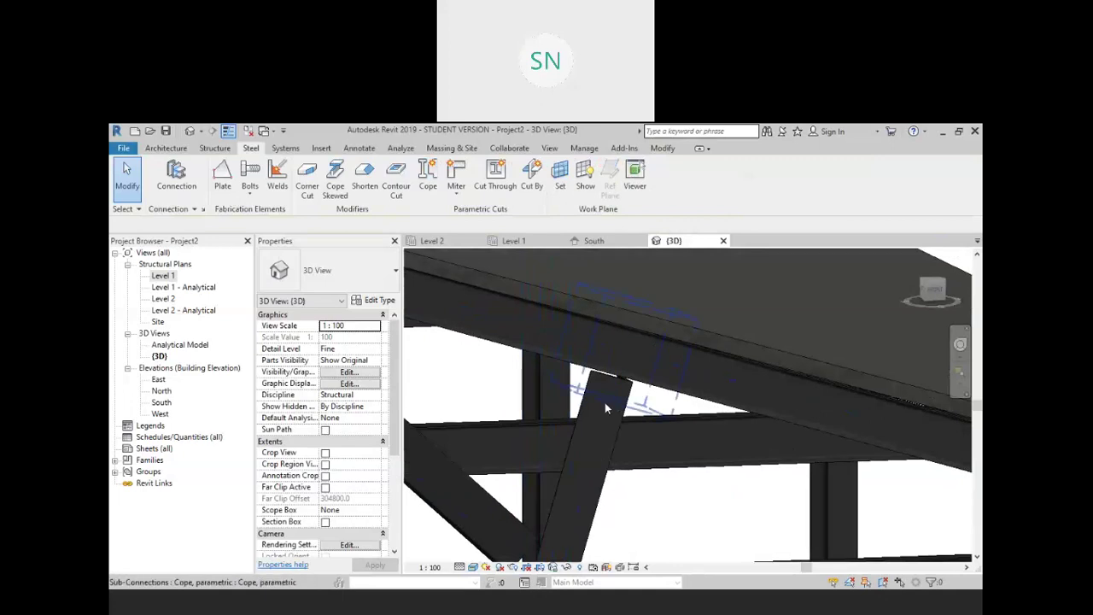
Examine the coped ends of the short web member and the adjoining long diagonal at the front truss's chords
scroll(610, 393, down, 5)
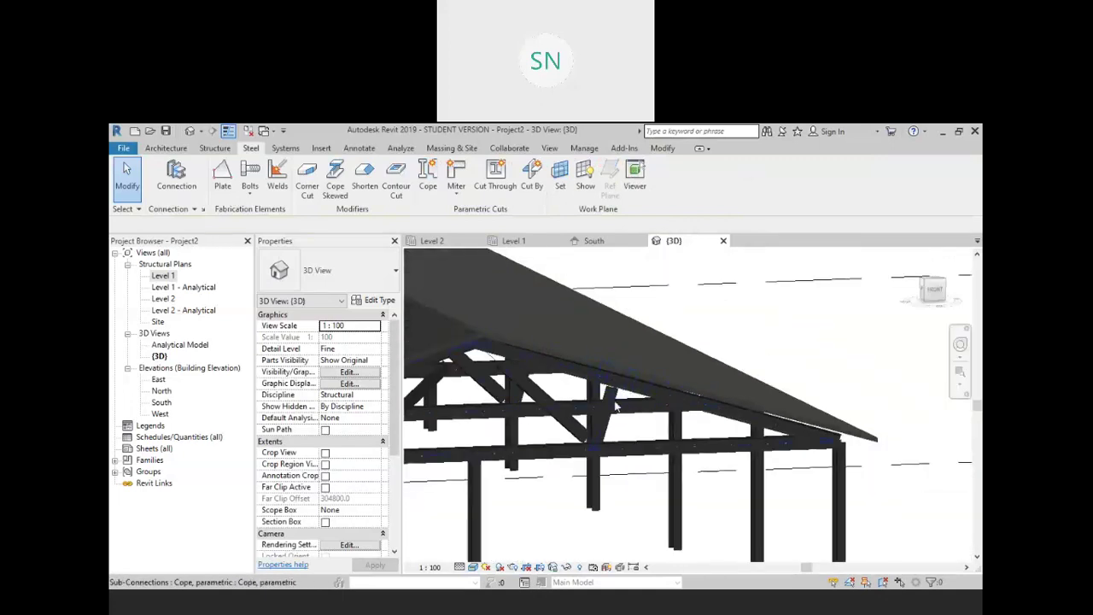
middle_drag(541, 415, 612, 468)
scroll(659, 515, up, 1)
scroll(659, 515, up, 3)
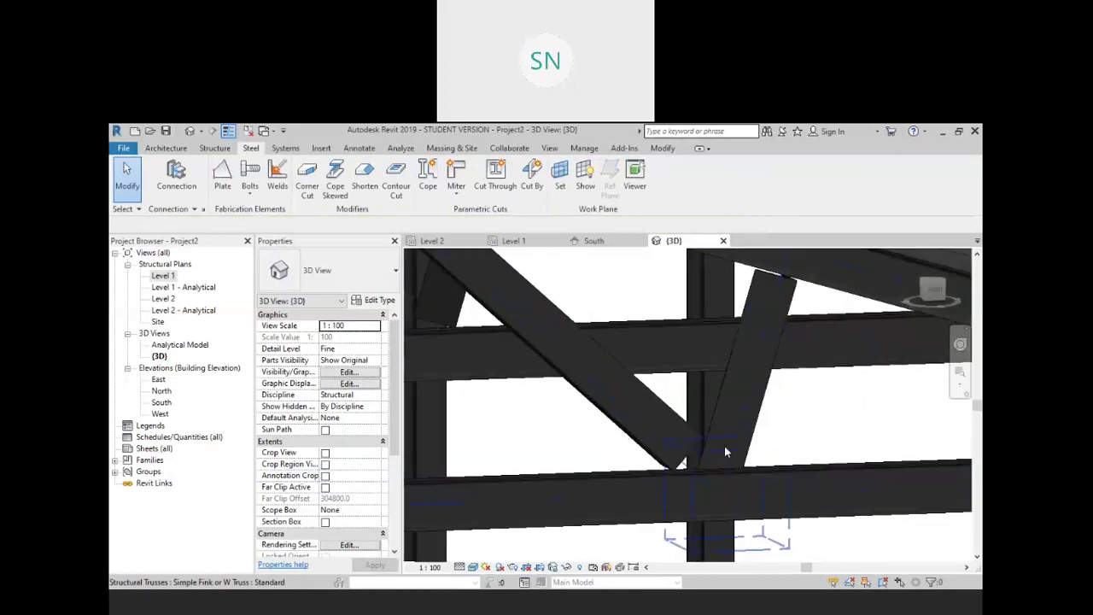
middle_drag(685, 486, 637, 528)
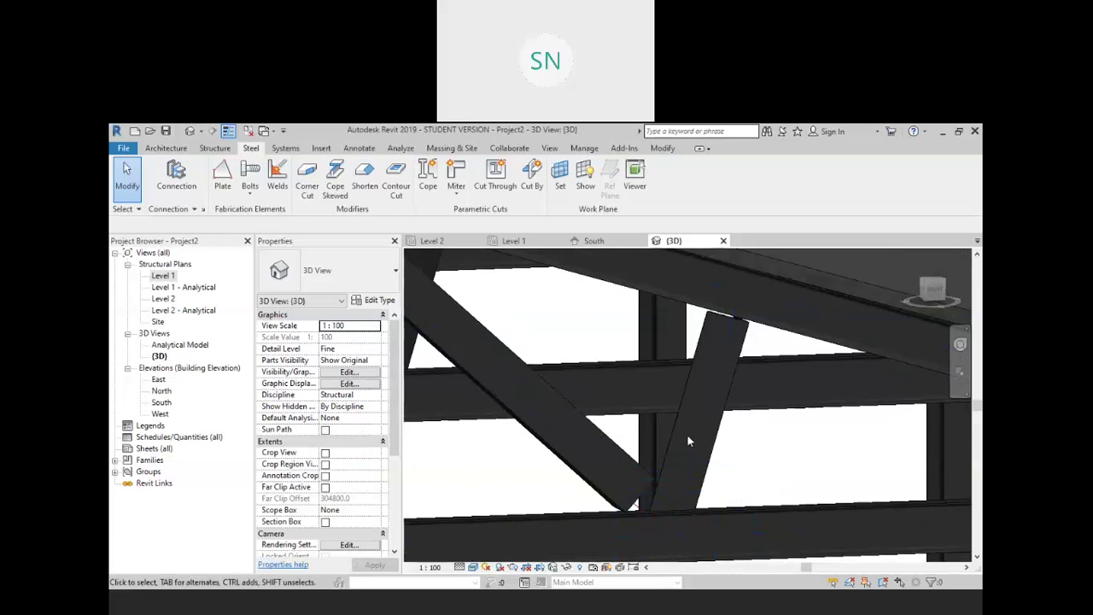
shift+middle_drag(527, 519, 668, 506)
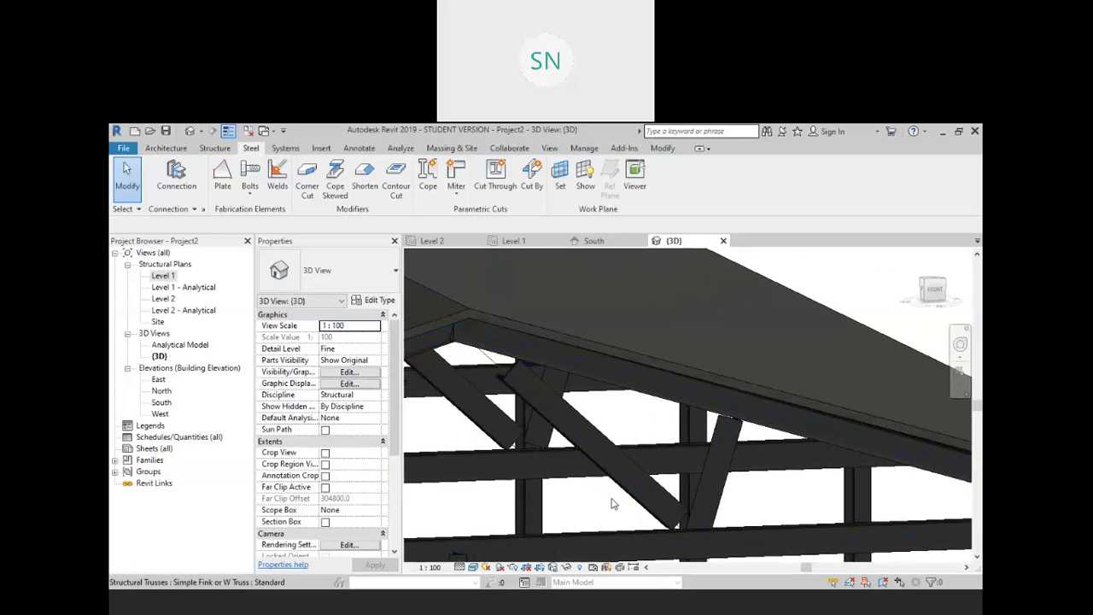
scroll(611, 491, up, 3)
scroll(611, 488, down, 3)
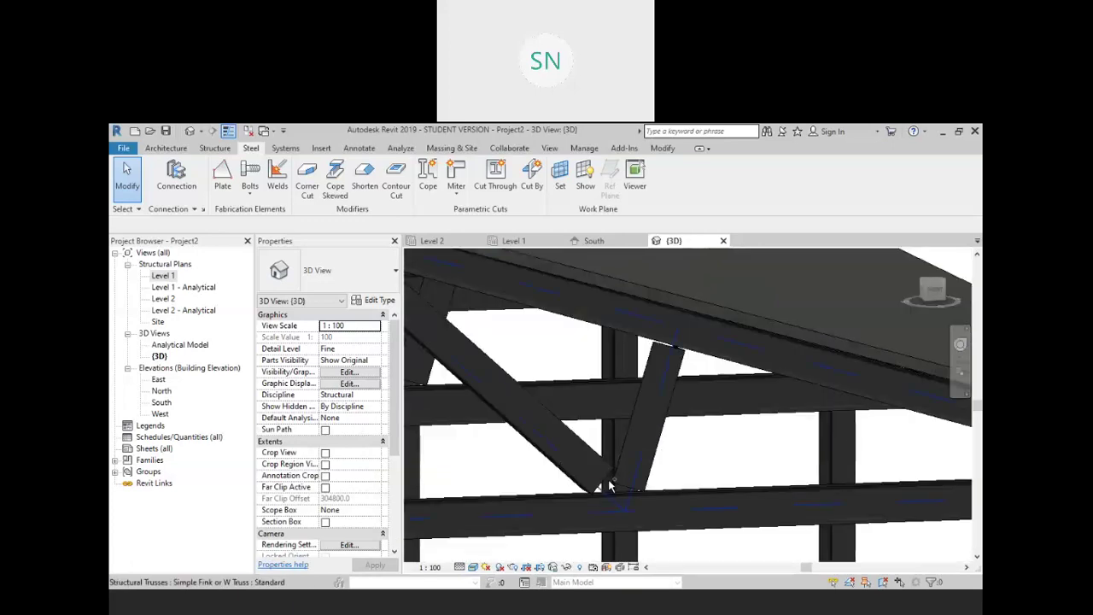
shift+middle_drag(587, 455, 580, 507)
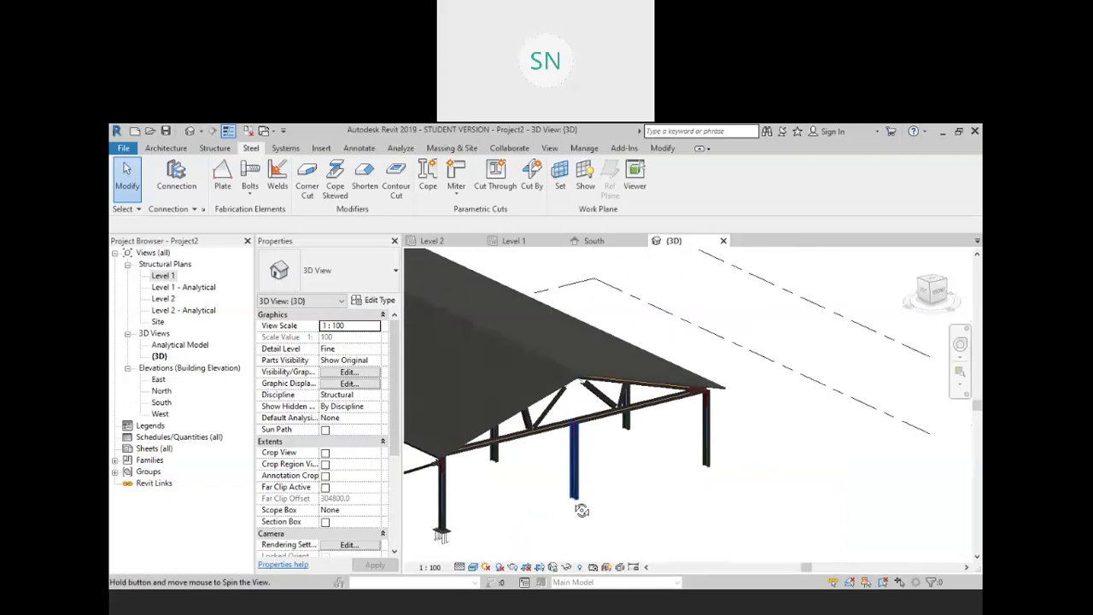
Review the complete shed model from an isometric angle, including the front truss, roof, columns and braced end bay
scroll(580, 409, up, 4)
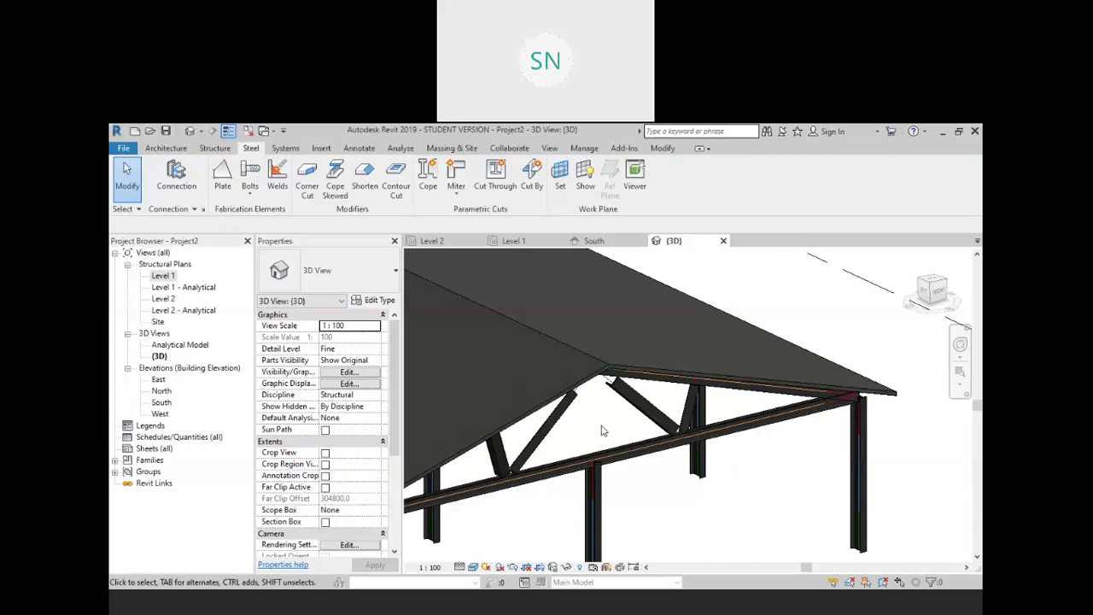
scroll(603, 430, down, 6)
middle_drag(496, 431, 586, 459)
scroll(585, 459, up, 2)
scroll(585, 459, up, 2)
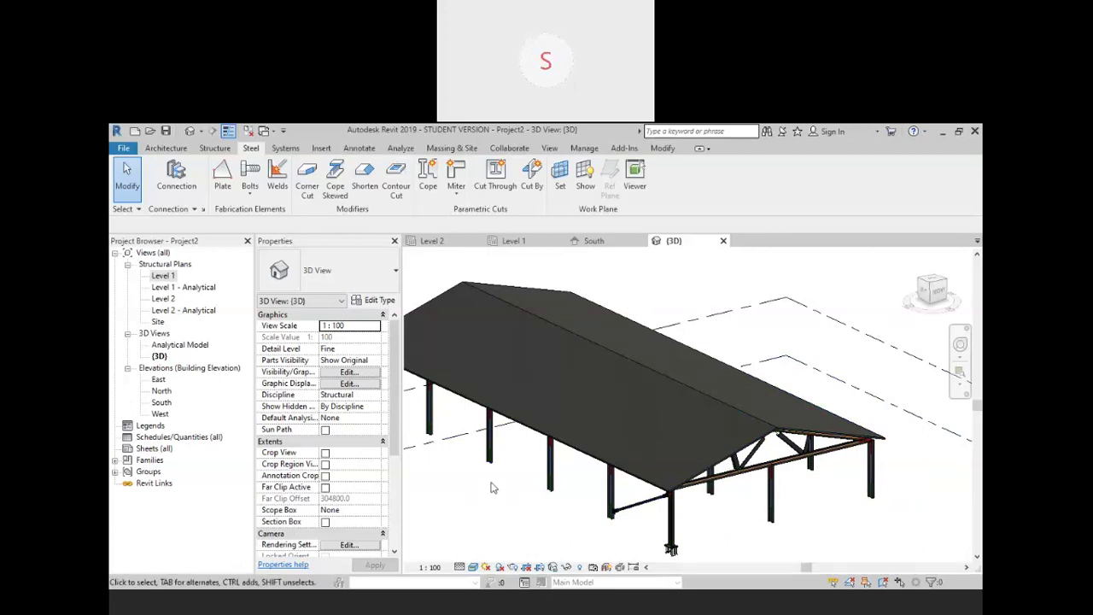
scroll(490, 488, down, 4)
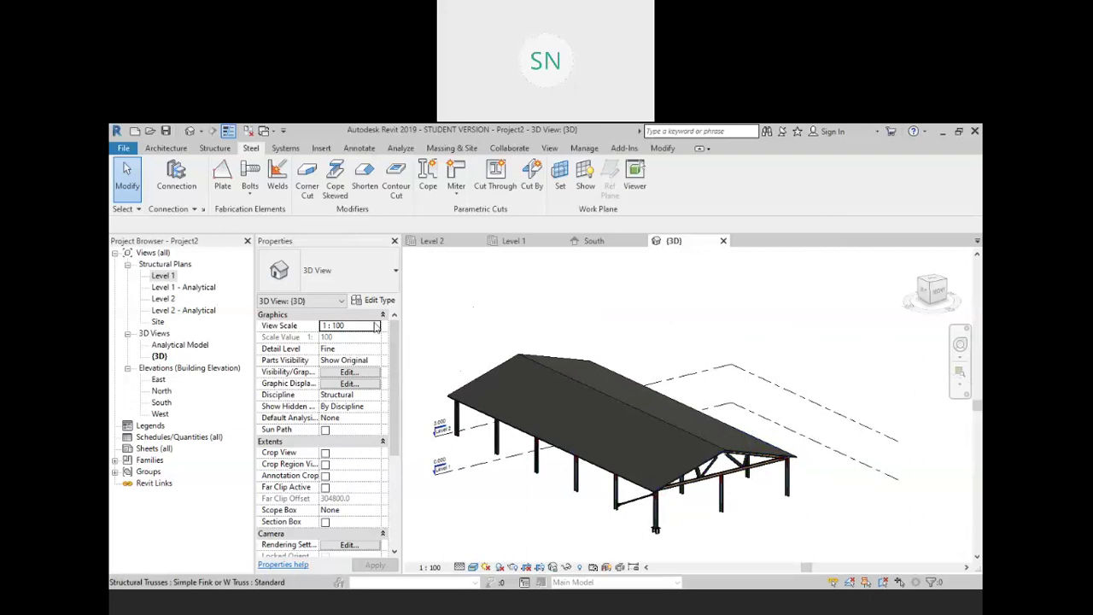
Show the commands for linking and importing external models and files into the project
click(320, 150)
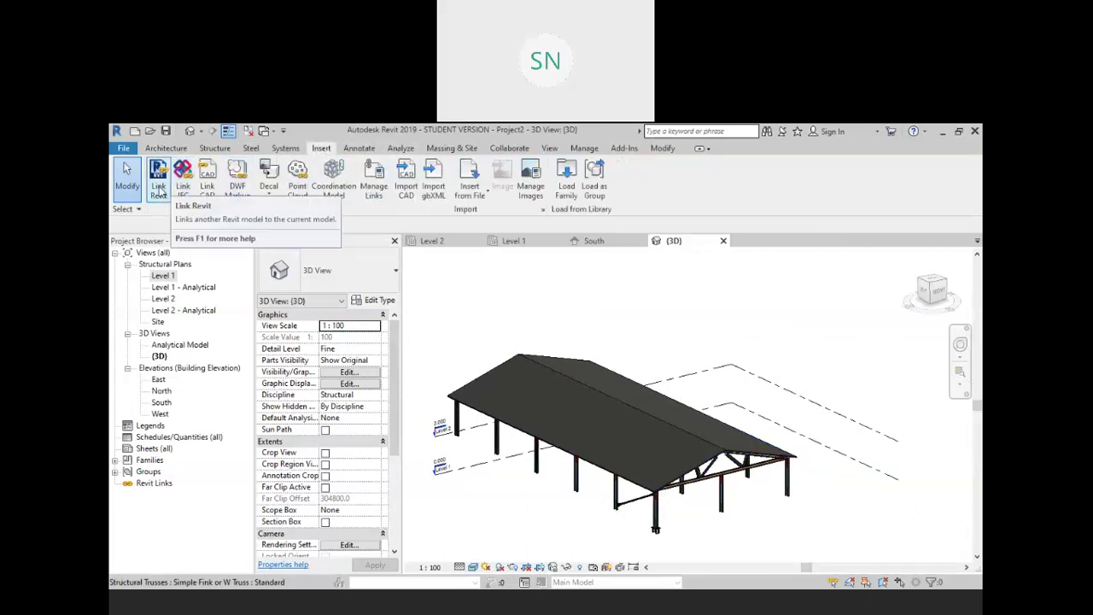